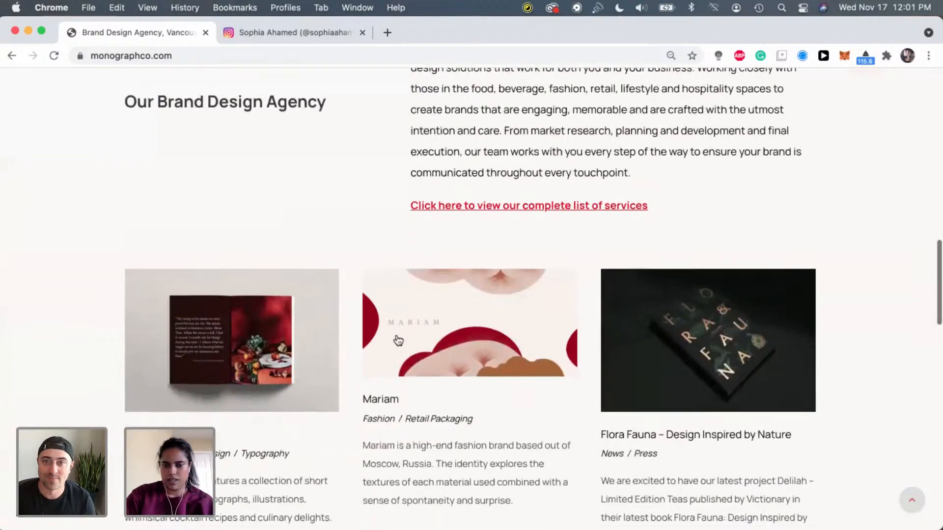
Look through the portfolio projects on the Monograph&Co. homepage and return to its opening banner
scroll(398, 340, down, 8)
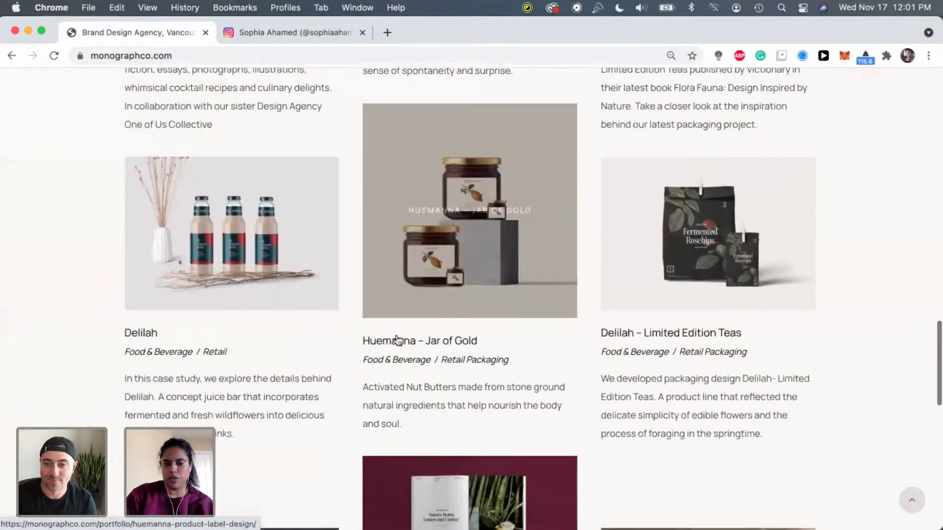
scroll(396, 338, up, 15)
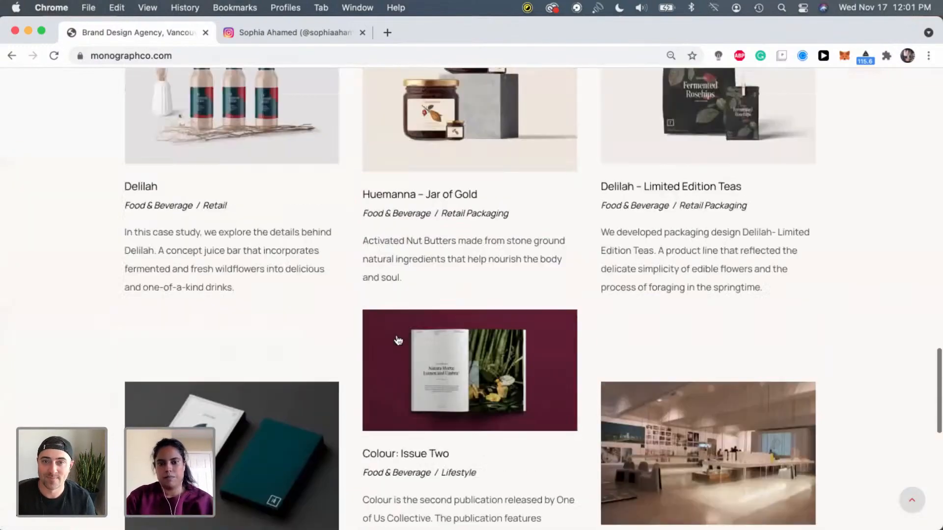
scroll(396, 339, up, 18)
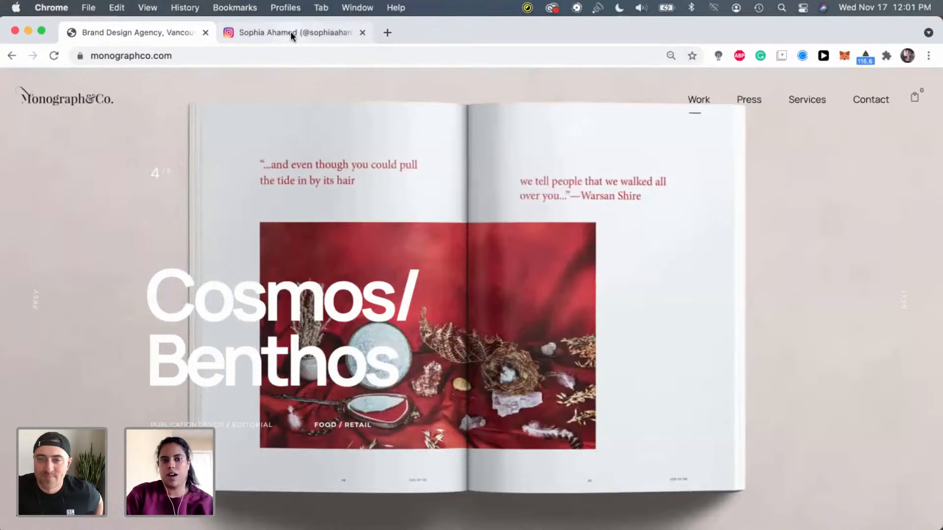
View the designer's Instagram profile and browse its story highlights and grid of floral and sky posts
click(290, 31)
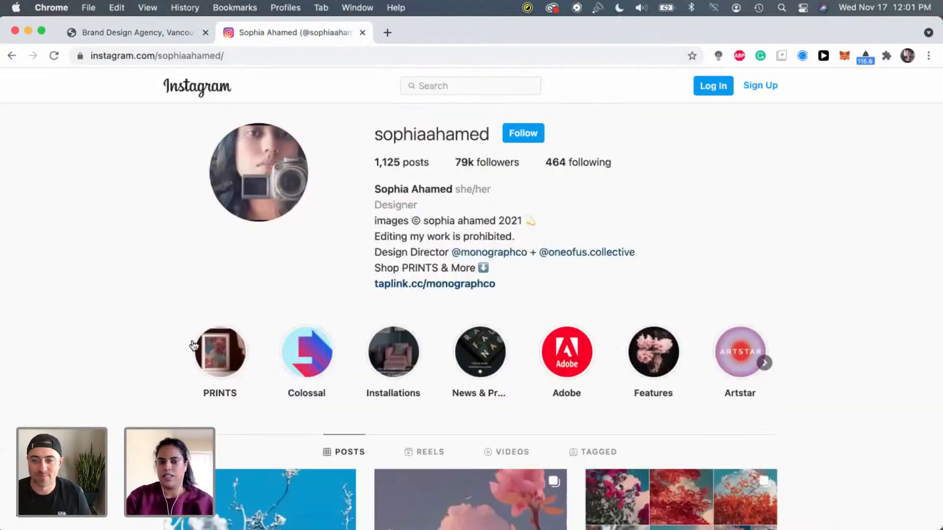
scroll(193, 347, down, 2)
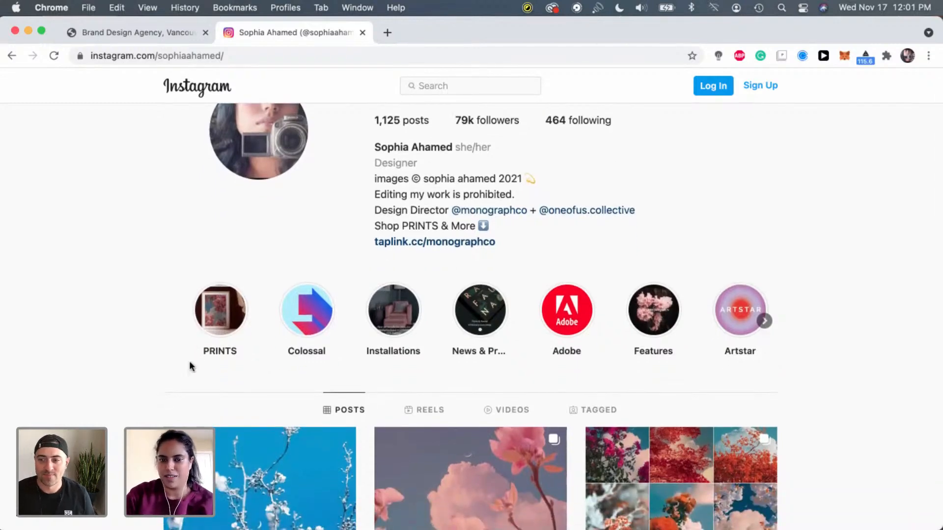
scroll(191, 367, down, 4)
scroll(191, 367, up, 3)
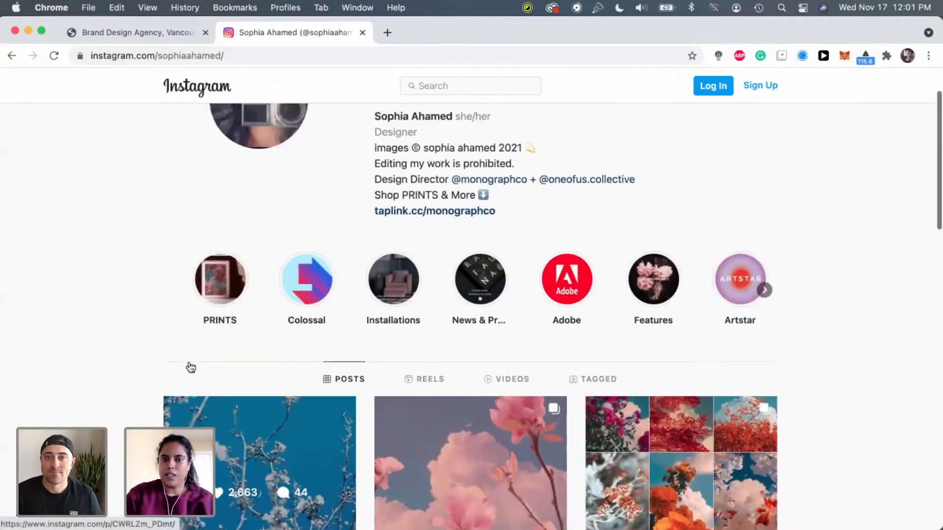
scroll(571, 260, down, 4)
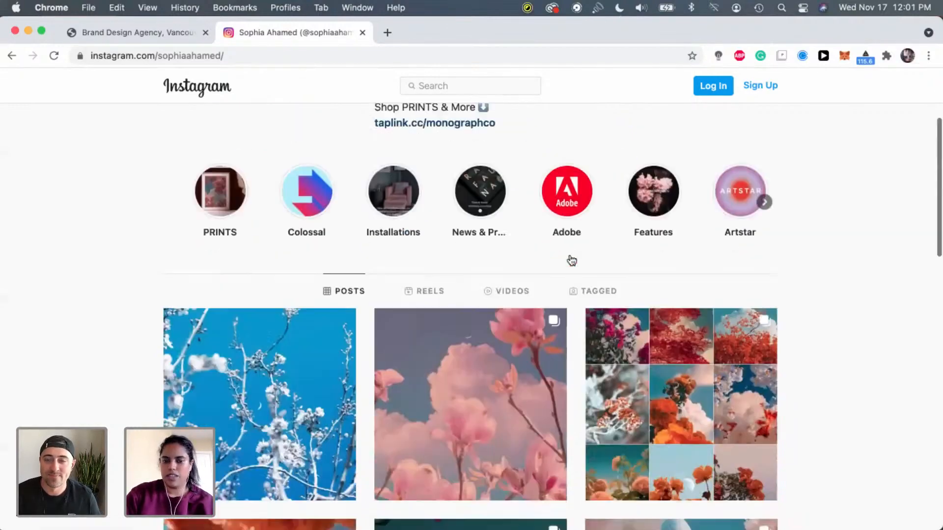
scroll(622, 410, down, 20)
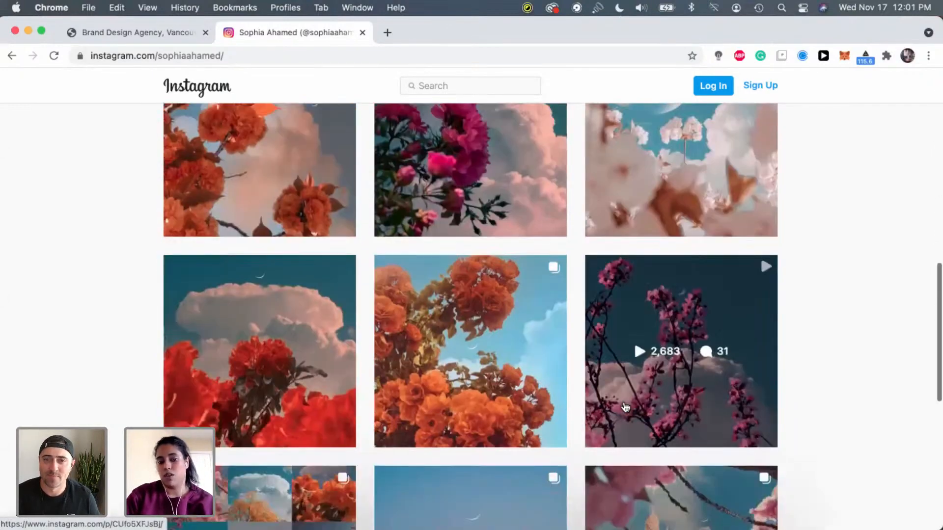
scroll(625, 407, down, 12)
scroll(625, 405, up, 6)
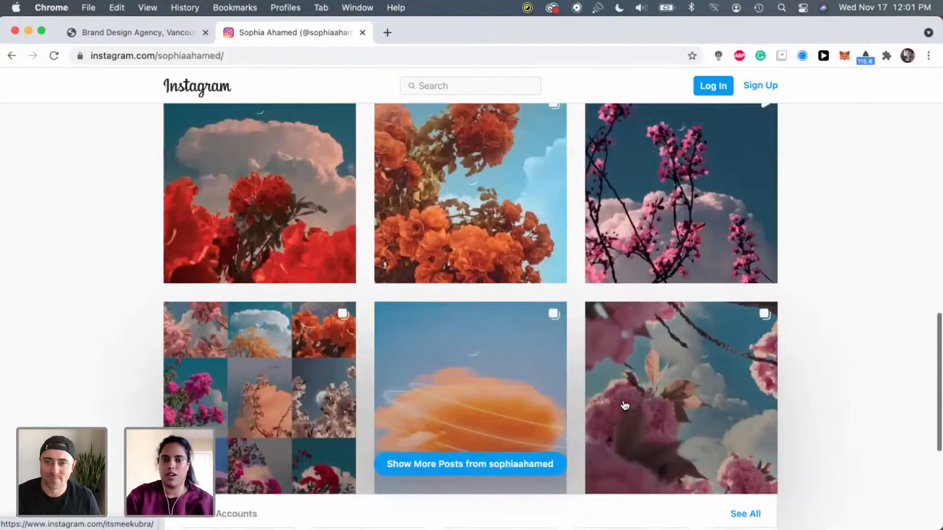
scroll(625, 405, up, 20)
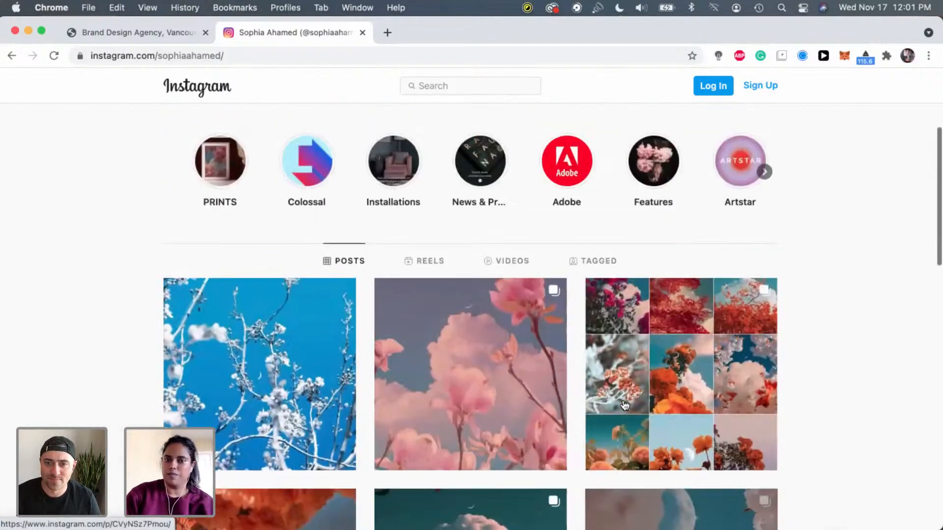
scroll(624, 403, up, 8)
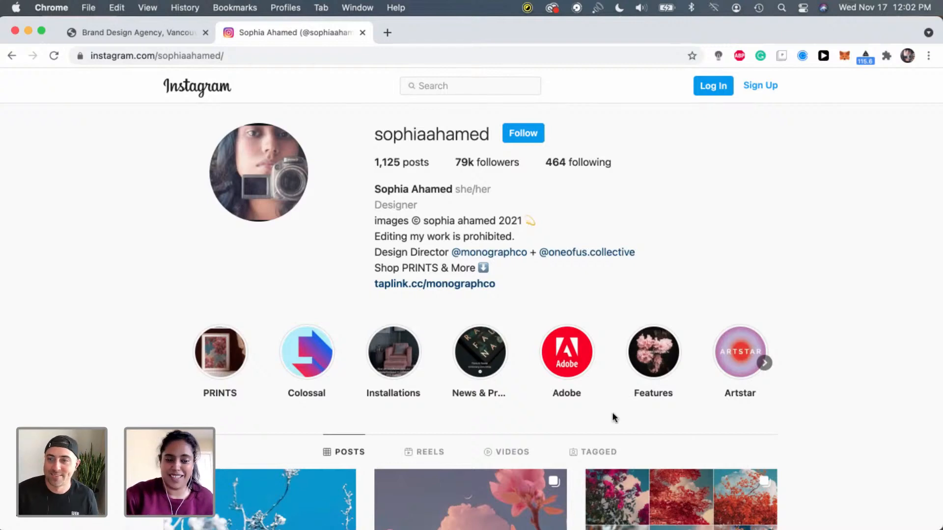
scroll(614, 425, down, 3)
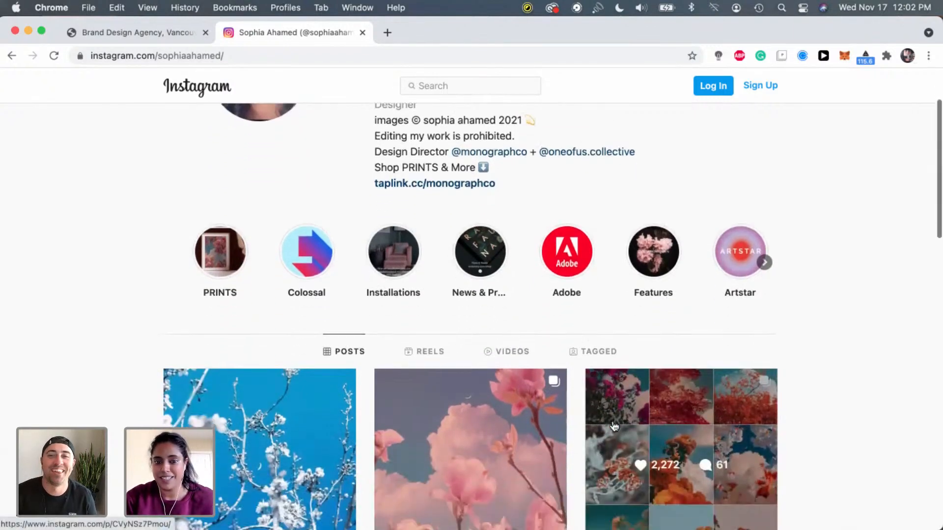
scroll(614, 425, down, 3)
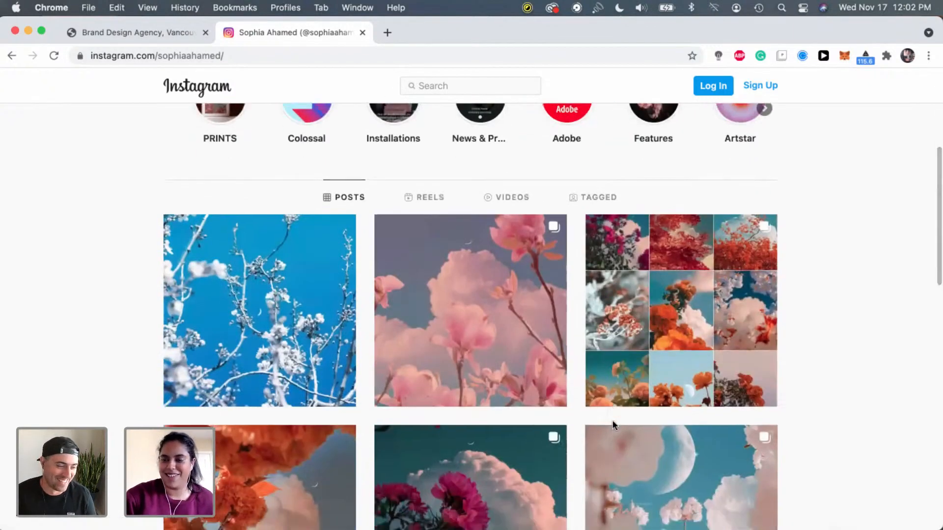
scroll(613, 425, down, 1)
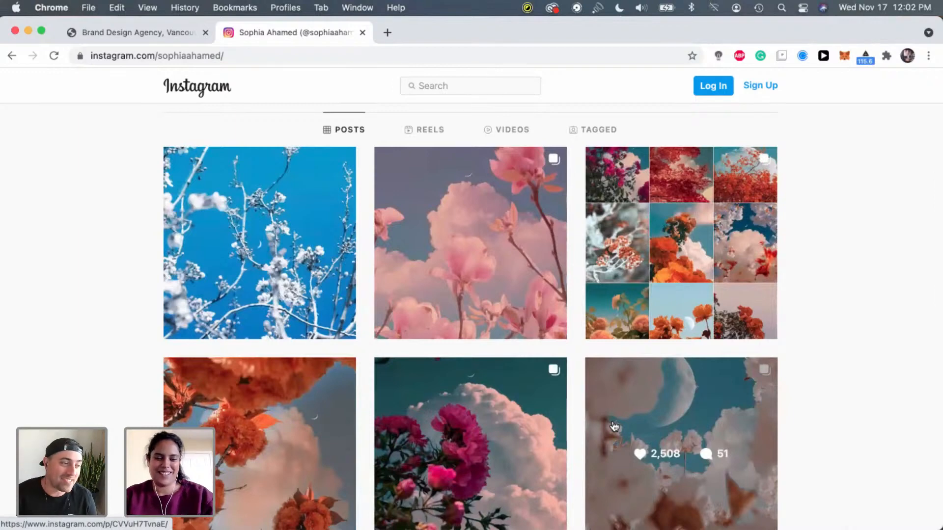
scroll(614, 425, down, 1)
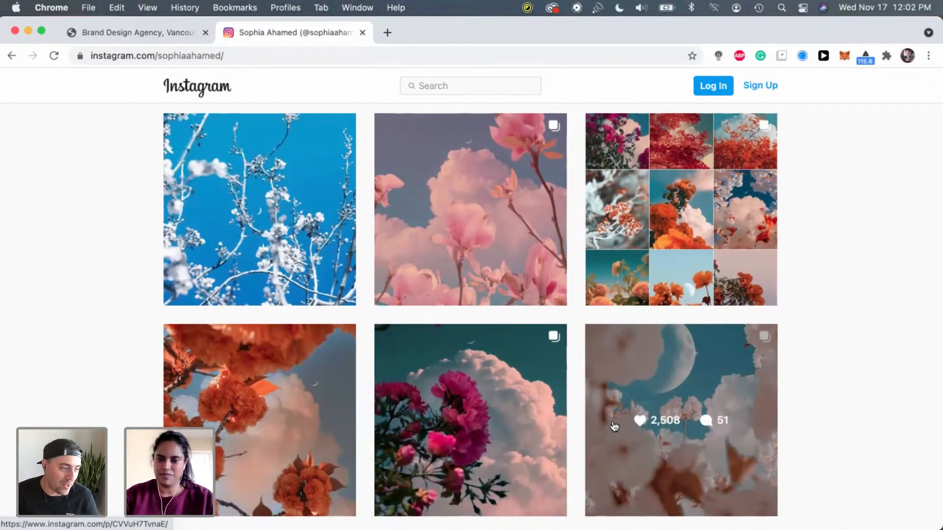
scroll(614, 425, down, 2)
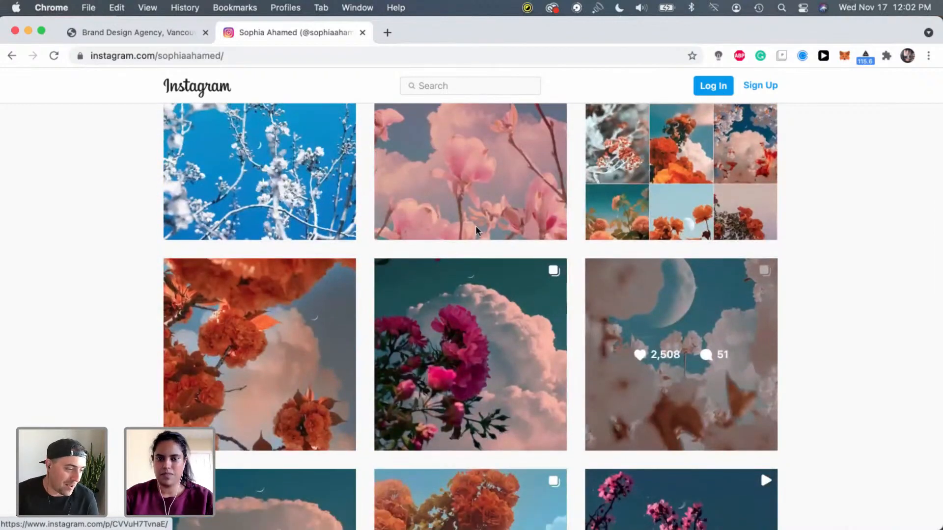
Return to the Monograph&Co. website and view the featured project banner on its homepage
click(163, 25)
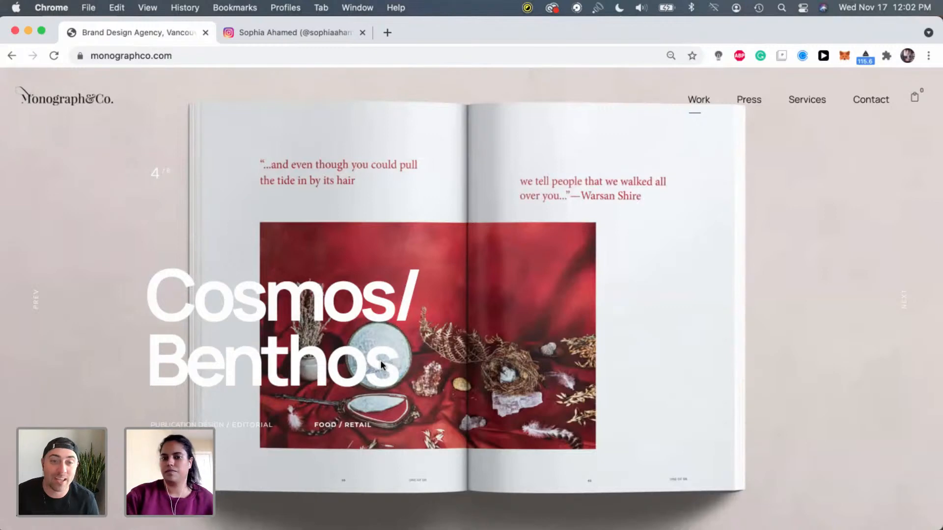
scroll(381, 365, down, 3)
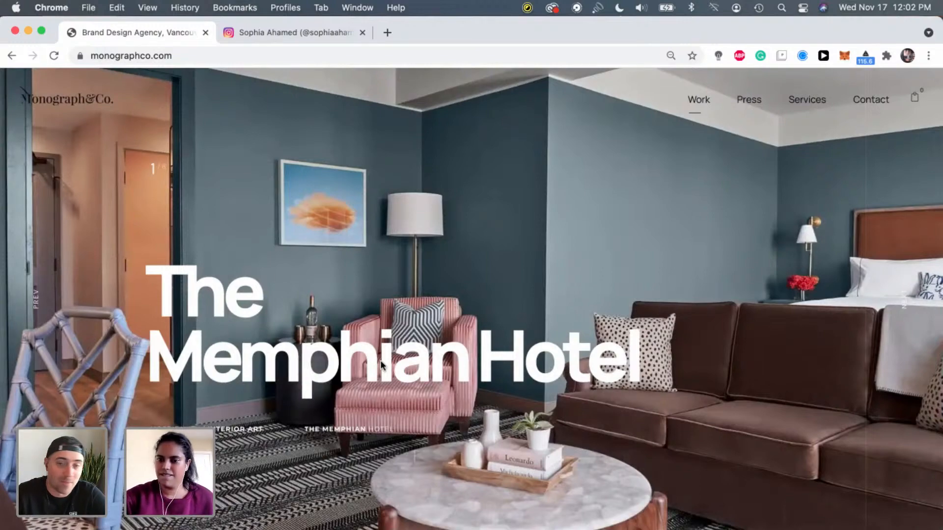
Switch to Keynote and review the Ninebar Coffee discovery deck from the cover through the brand statement and Goal slides
key(super+Tab)
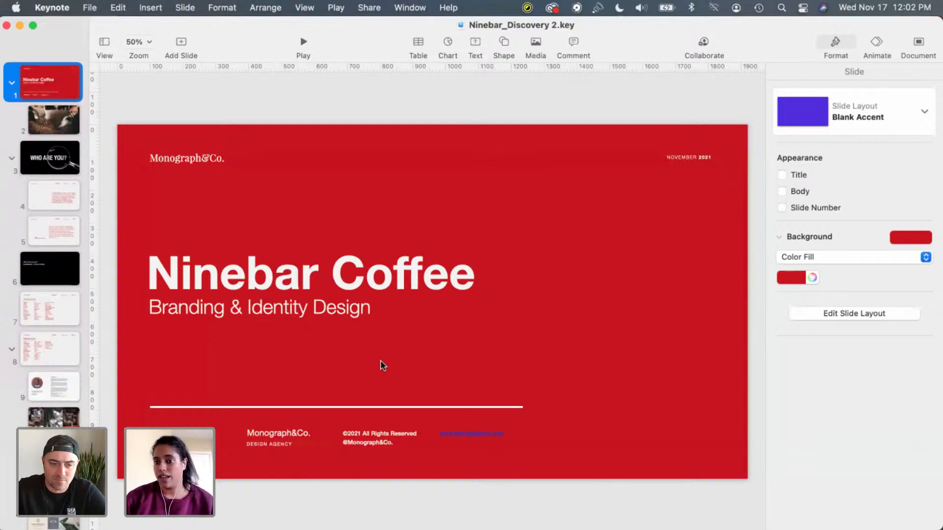
key(Down)
key(Down)
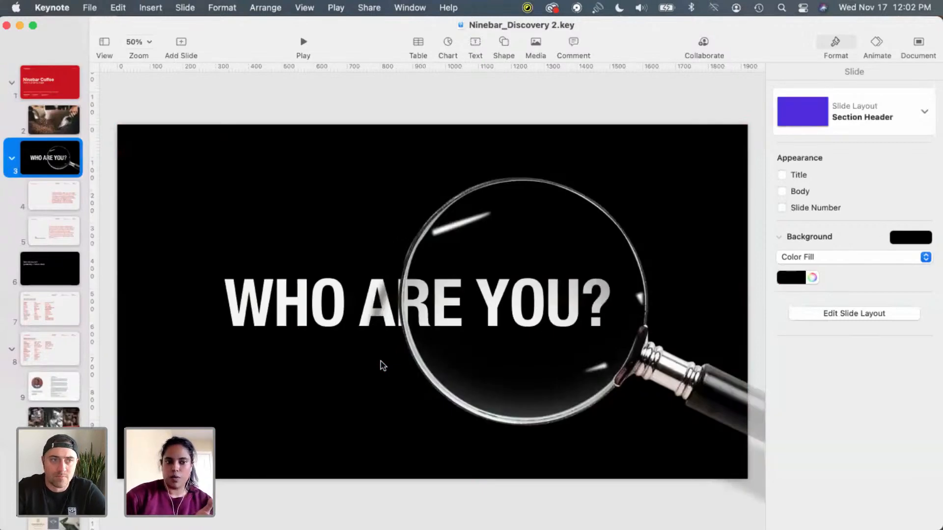
key(Down)
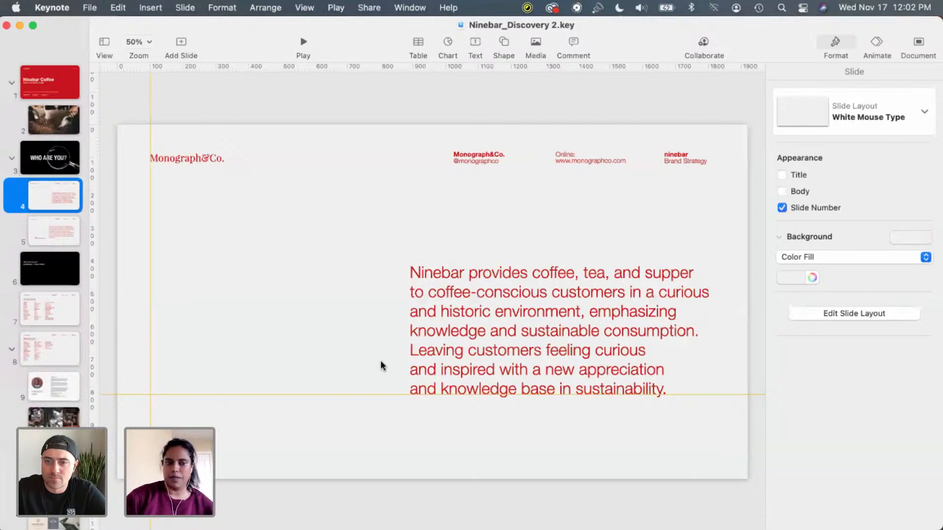
key(Down)
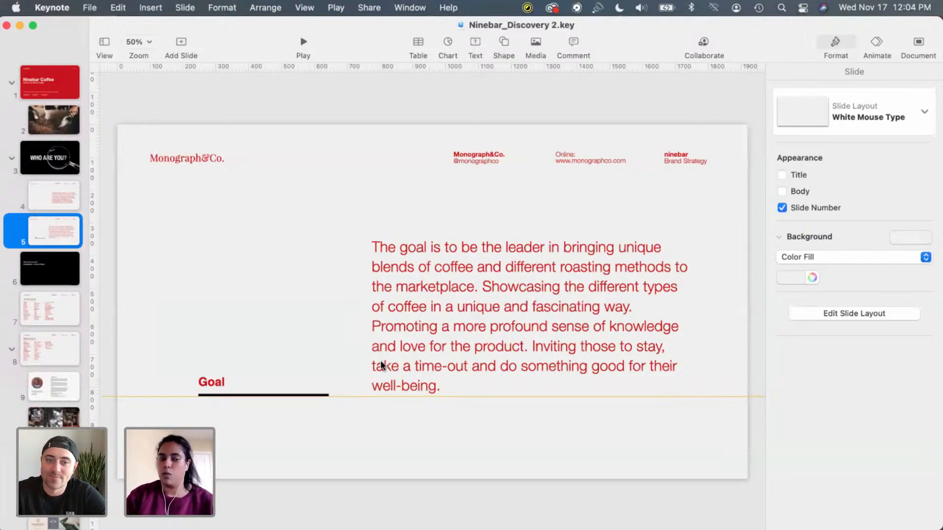
Review the discovery deck's audience section, including the Tone & Voice, Audience and customer persona slides
key(Down)
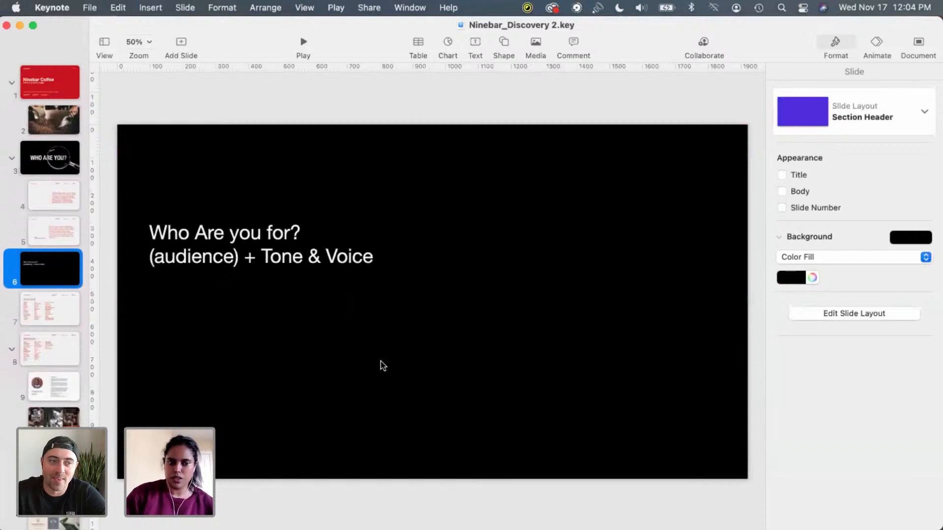
key(Down)
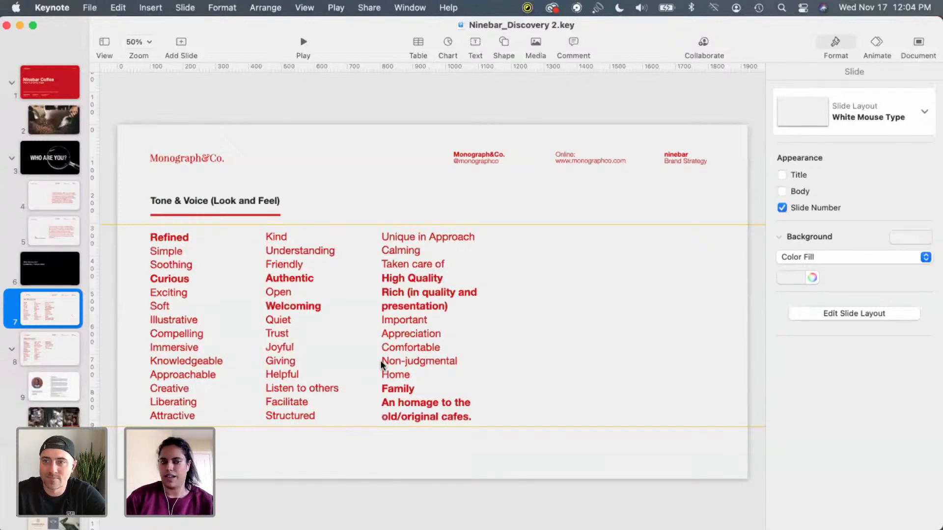
key(Down)
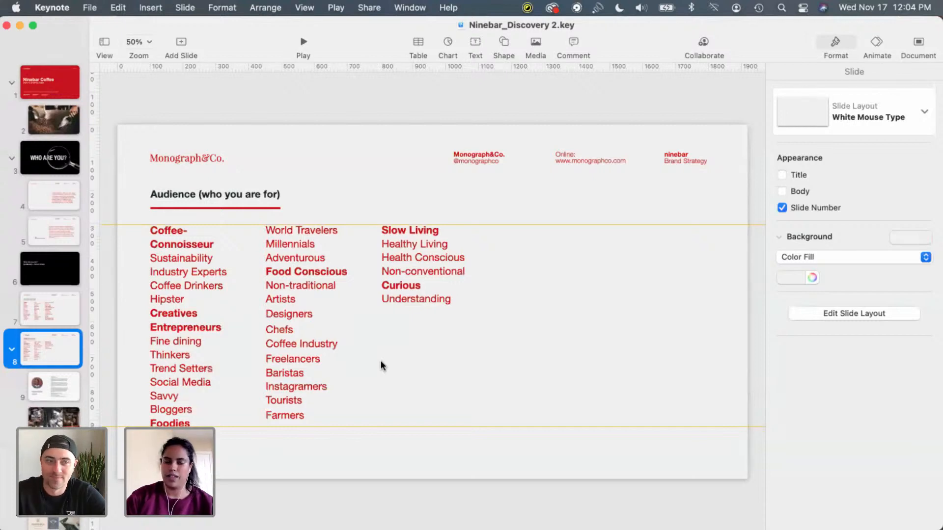
key(Down)
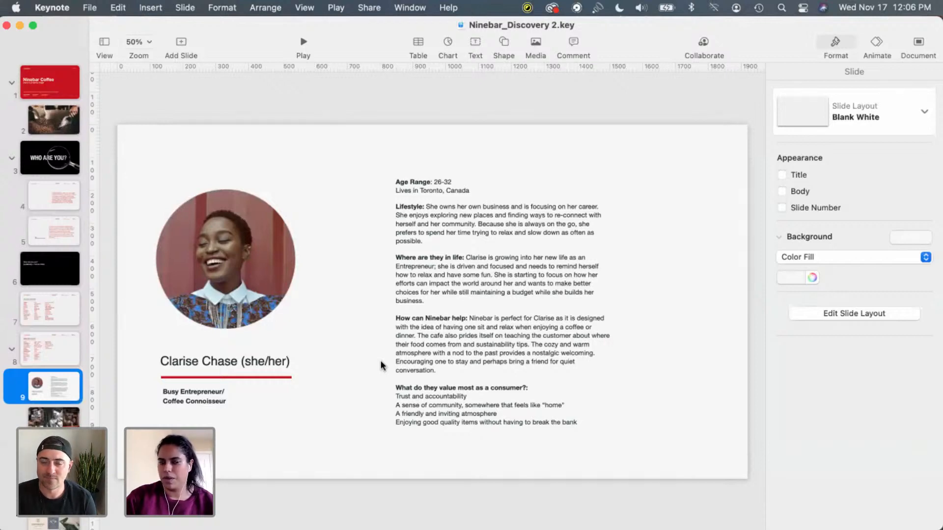
Examine the mood board slides of café interiors, storefronts, packaging and vintage logos, finishing on slide 14
key(Down)
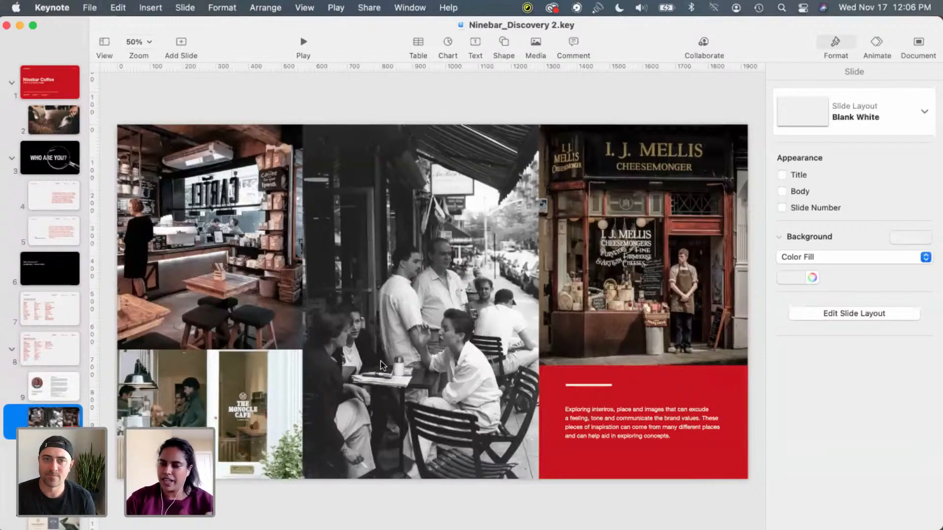
key(Down)
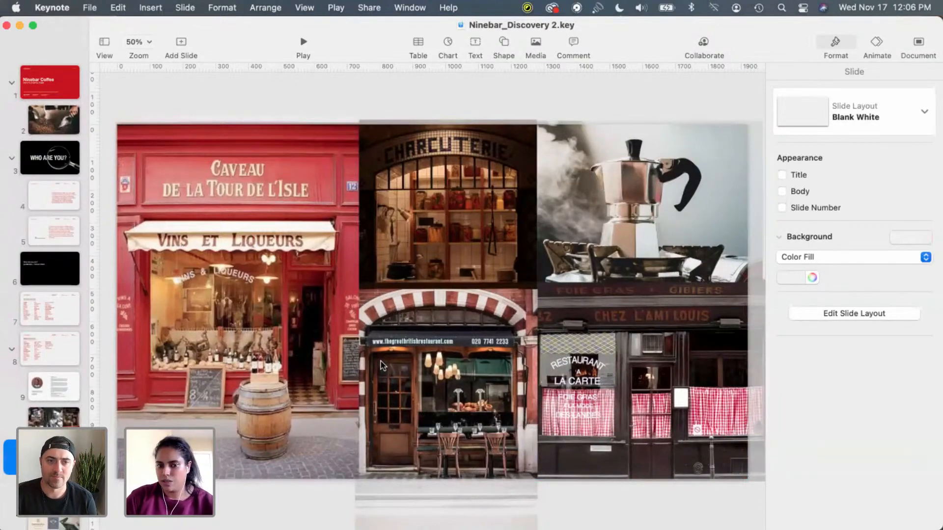
key(Down)
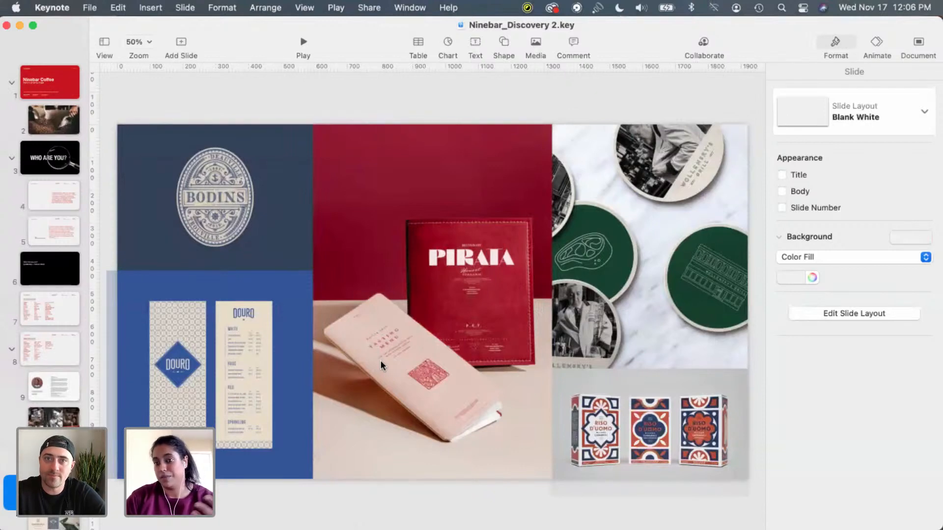
key(Down)
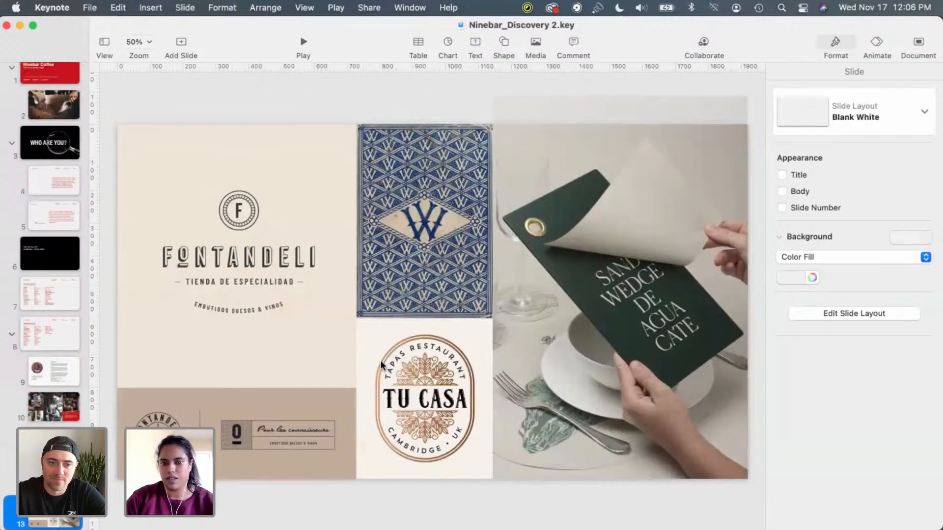
key(Down)
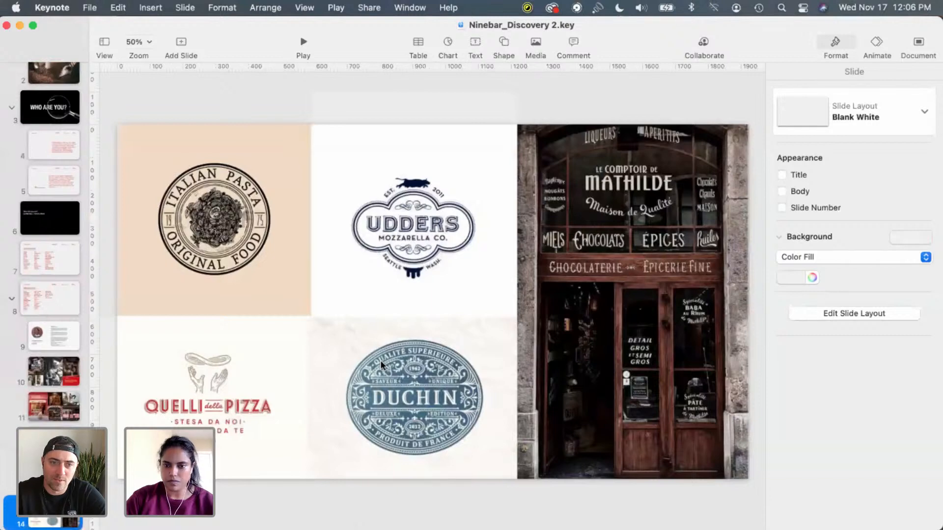
key(Down)
key(Up)
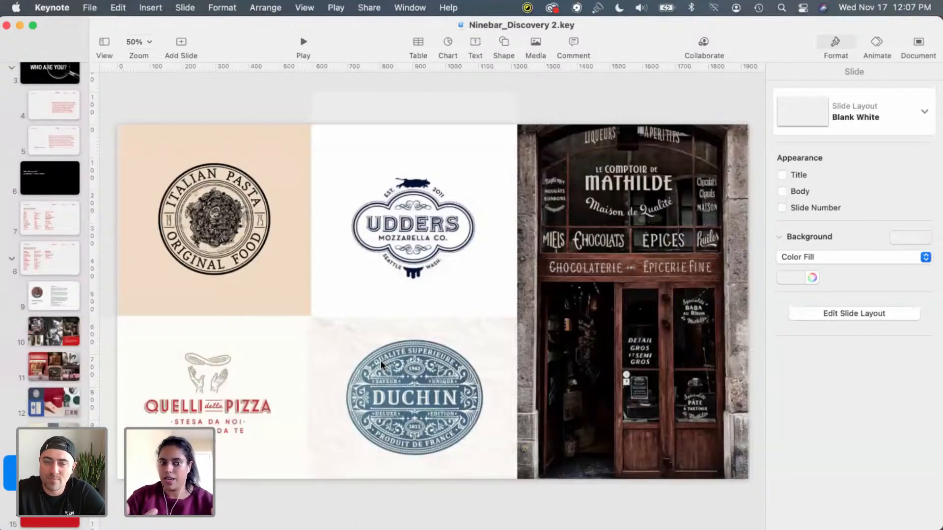
Switch to Illustrator and examine the Ninebar typeface options and colour swatches in LogoExplorations_01.ai
key(super+Tab)
key(super+Tab)
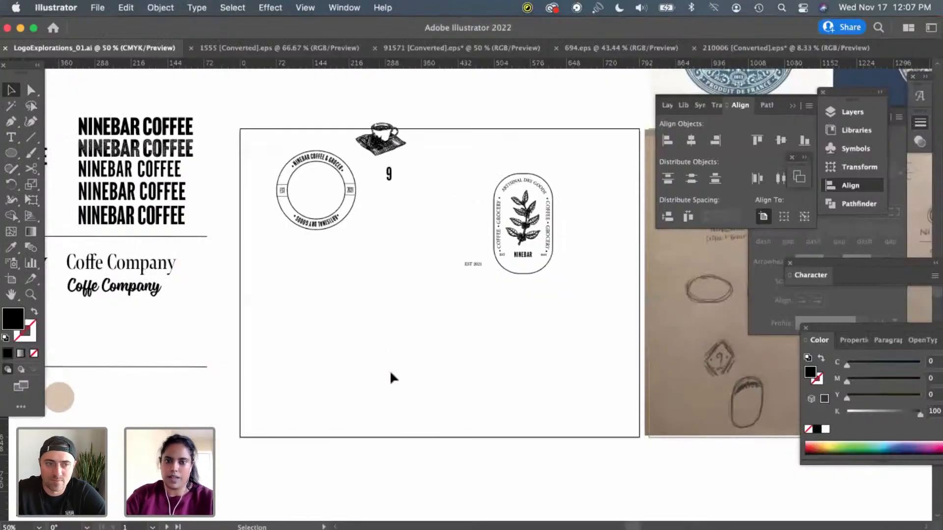
scroll(390, 370, left, 10)
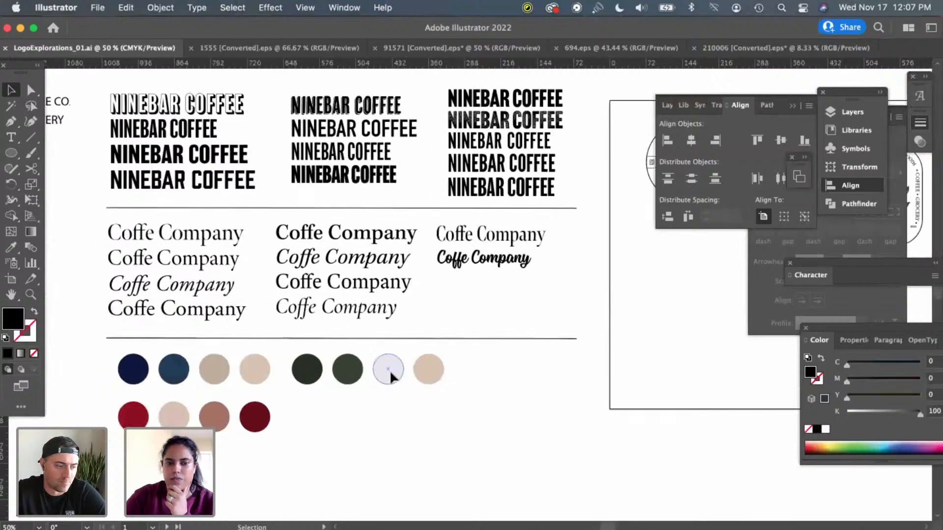
scroll(389, 370, left, 5)
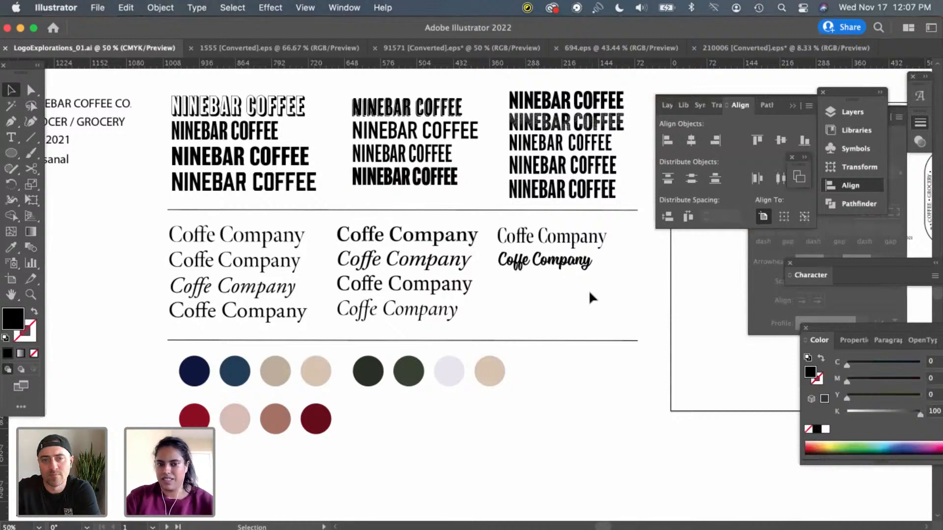
Review the typeface options and colour swatches, continuing across to the two pages of pencil logo sketches
scroll(573, 293, left, 5)
scroll(572, 293, up, 2)
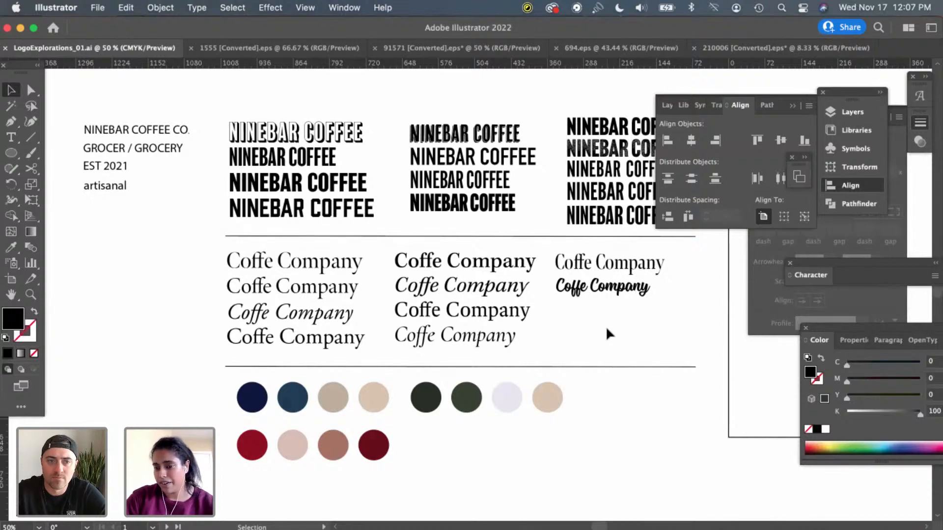
scroll(604, 327, down, 1)
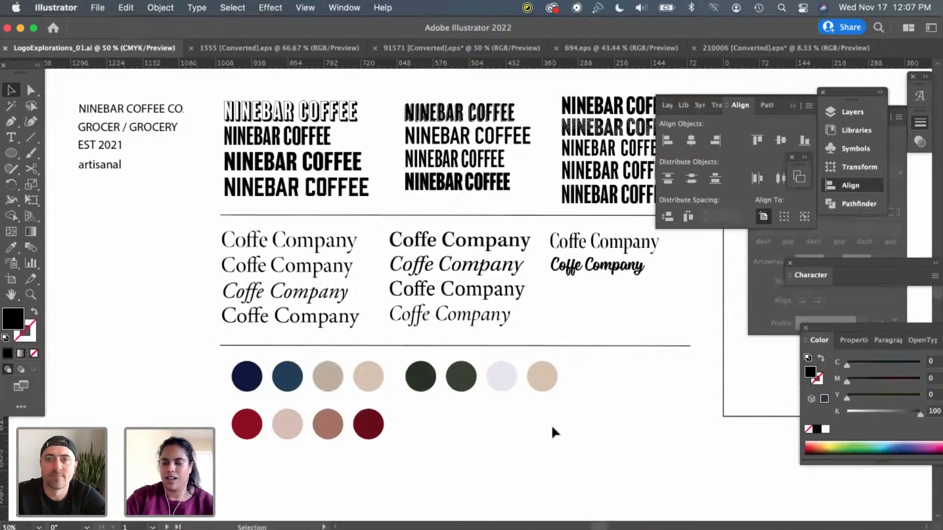
scroll(551, 428, right, 15)
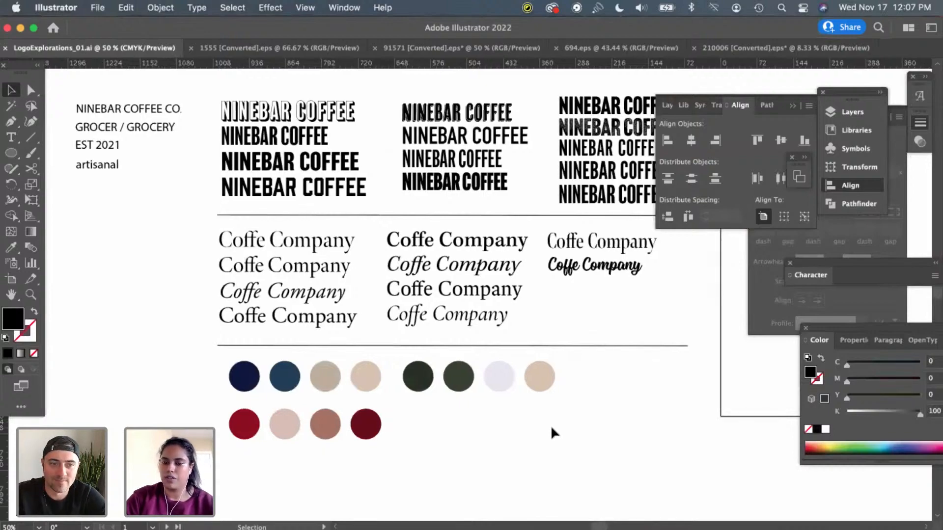
scroll(552, 432, right, 20)
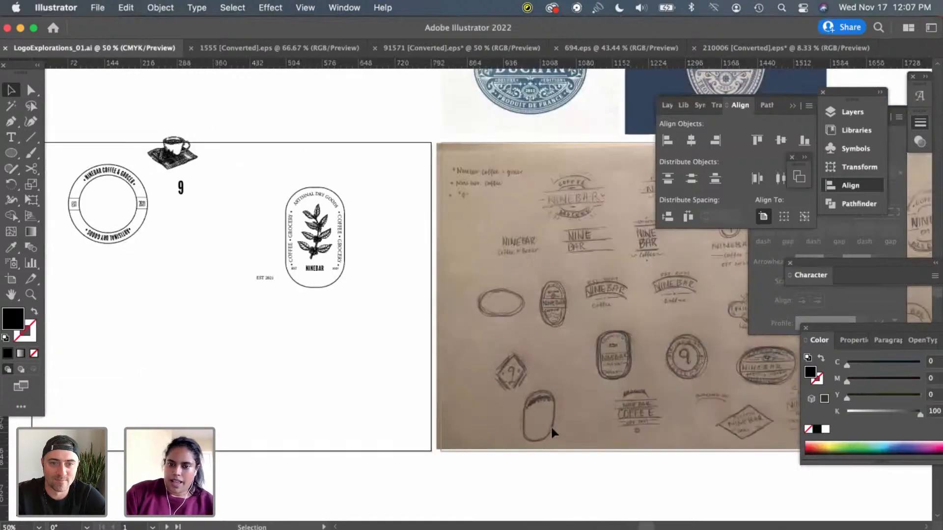
scroll(552, 432, right, 5)
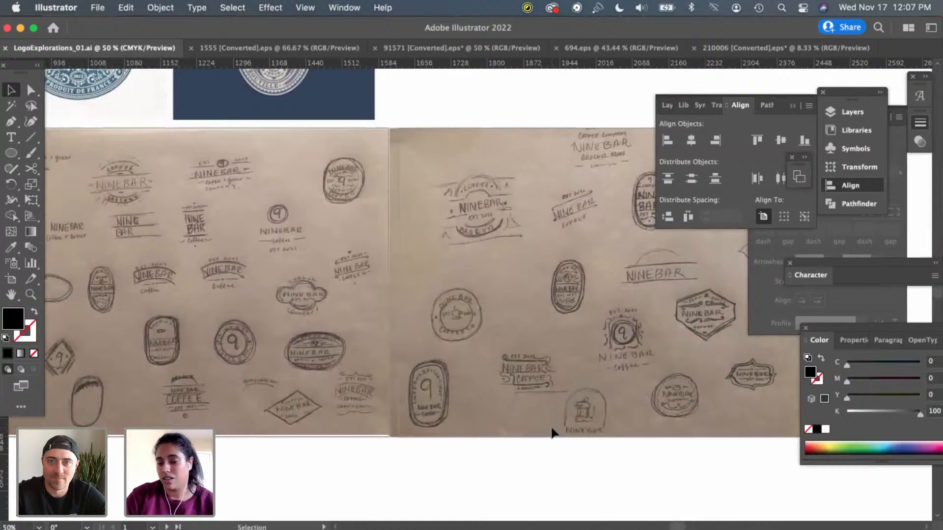
Examine the DUCHIN and BODINS reference badges above the sketches at 100% zoom
scroll(551, 429, left, 6)
scroll(551, 428, up, 3)
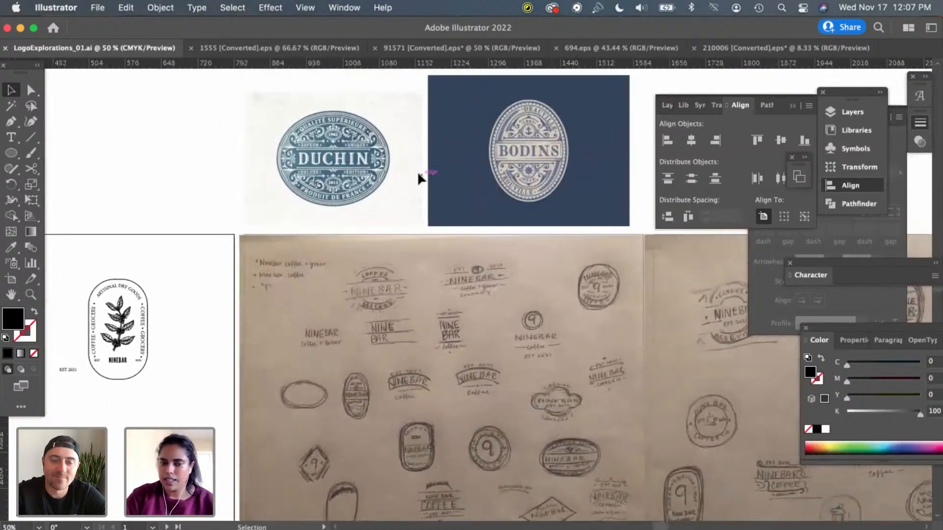
scroll(418, 175, left, 2)
scroll(418, 175, up, 1)
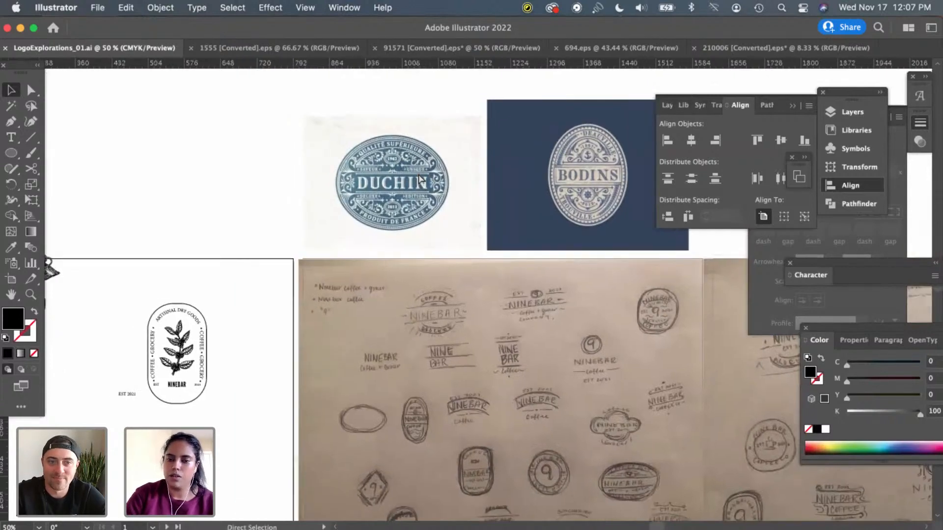
key(super+equal)
key(super+equal)
scroll(418, 178, up, 3)
scroll(419, 178, left, 1)
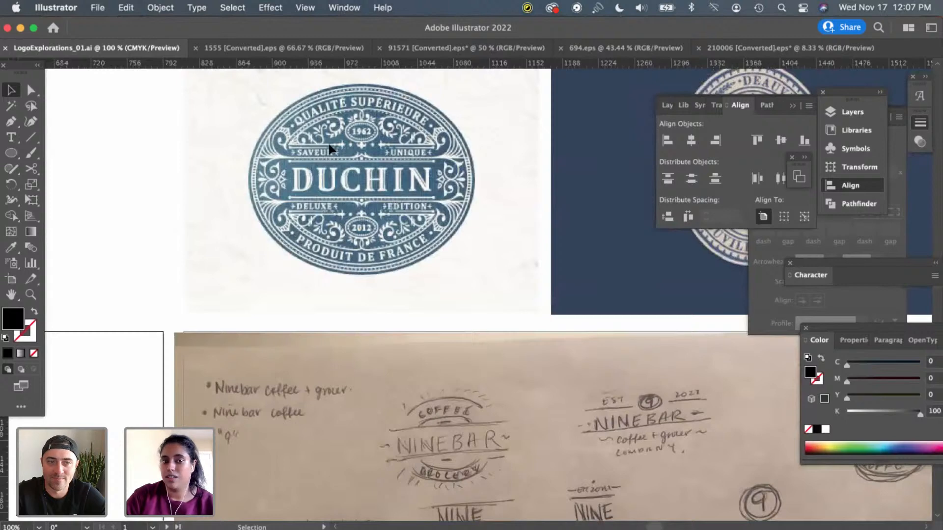
scroll(440, 197, right, 5)
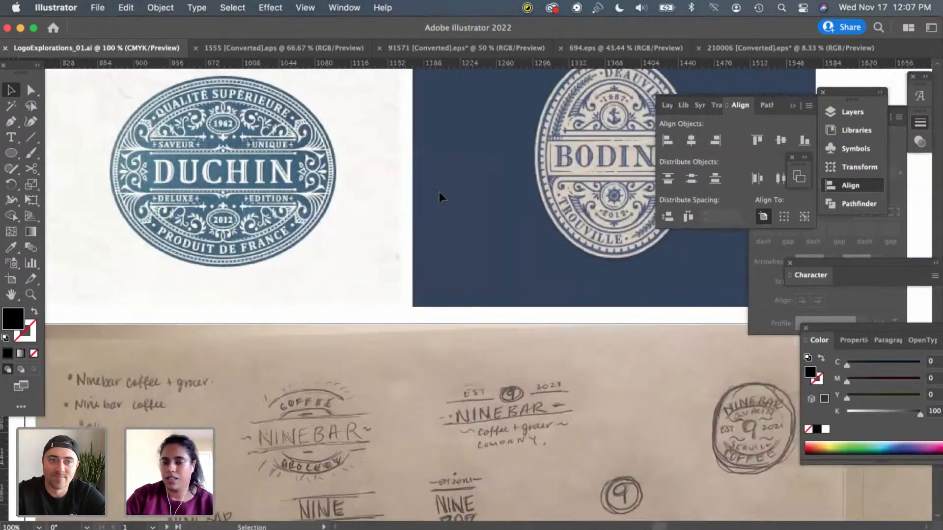
scroll(439, 193, right, 5)
scroll(439, 194, up, 2)
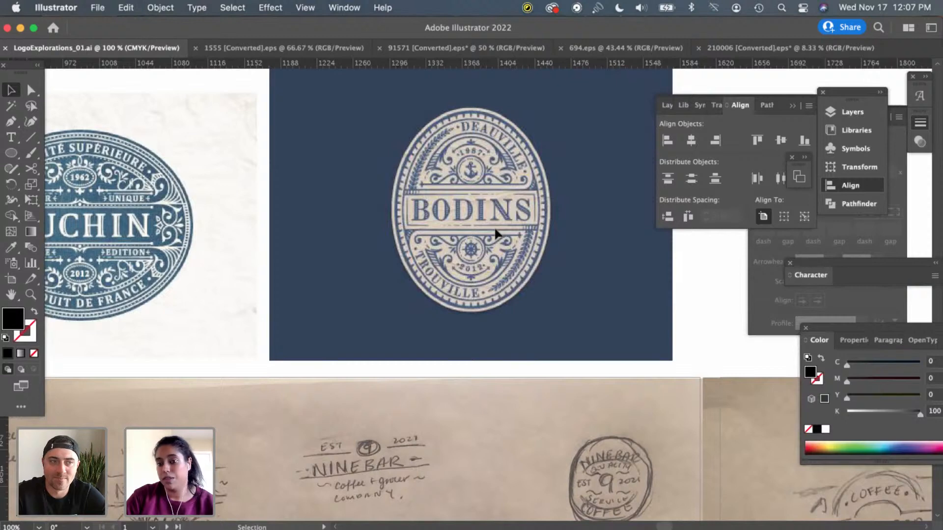
Examine the logo drafts on the artboard, focusing on the pill-shaped coffee branch badge at 200% zoom
scroll(494, 232, left, 15)
scroll(494, 233, down, 6)
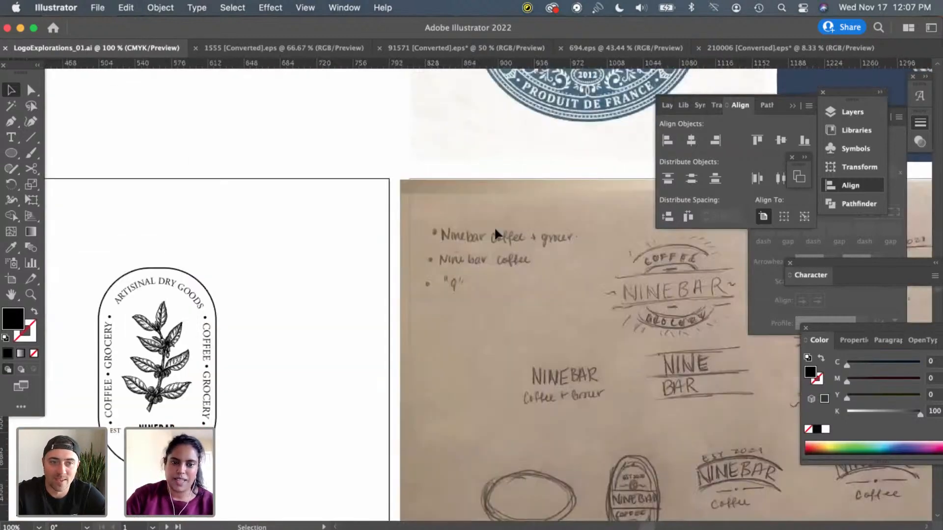
scroll(495, 233, left, 3)
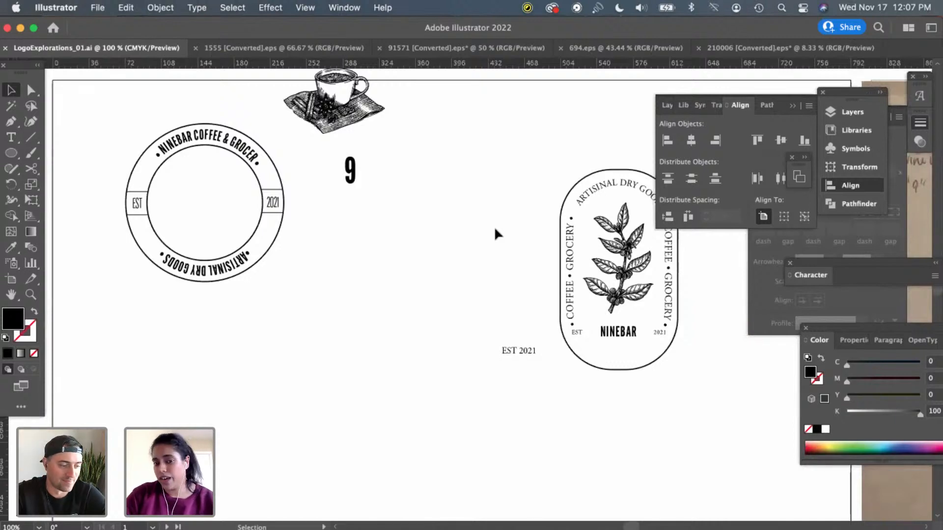
scroll(494, 226, right, 3)
scroll(494, 225, up, 1)
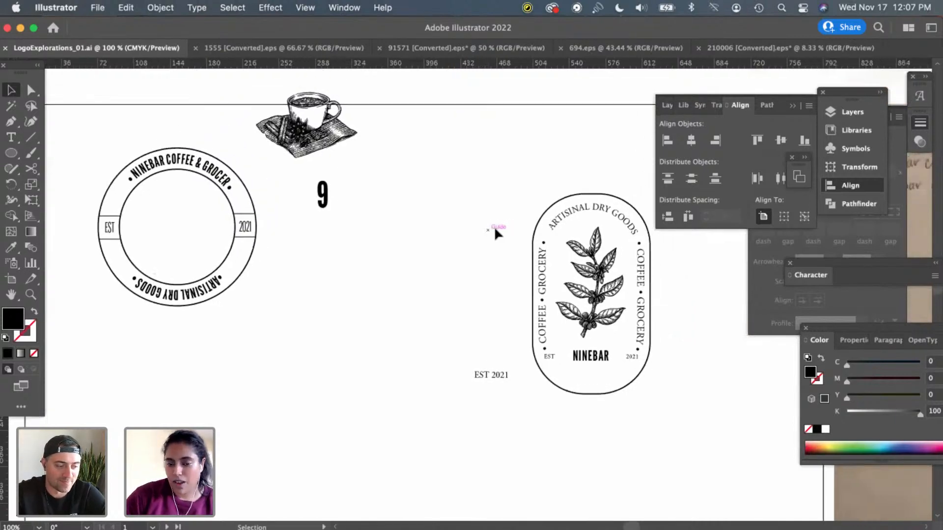
key(super+plus)
key(super+plus)
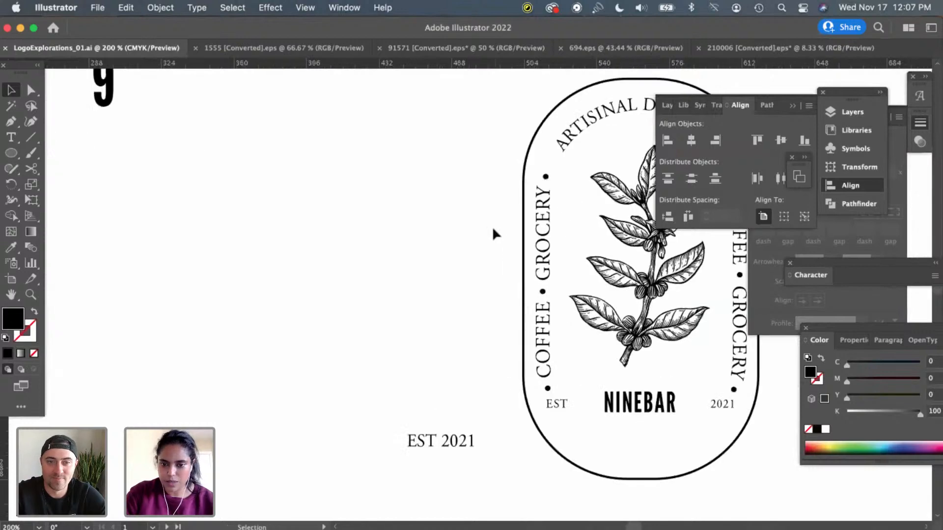
scroll(487, 228, right, 3)
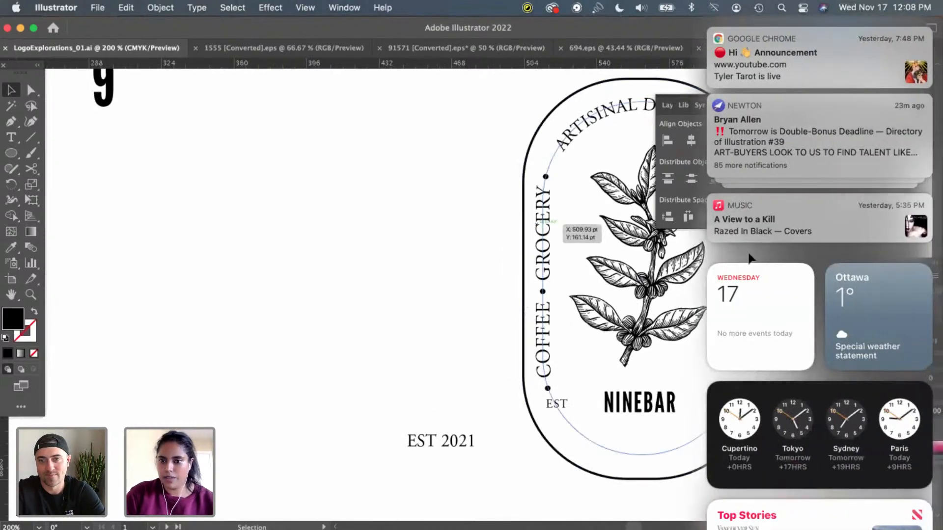
click(540, 227)
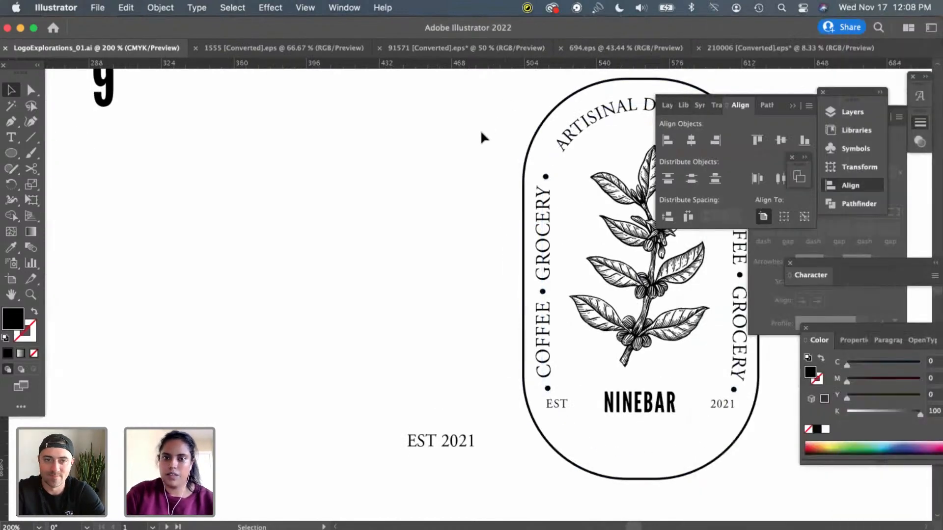
scroll(486, 133, right, 5)
scroll(483, 136, up, 1)
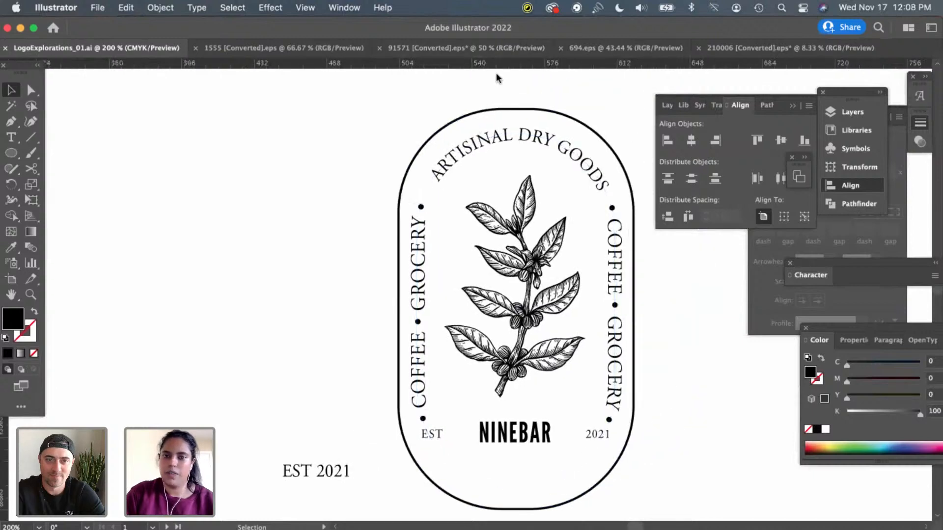
Look through the ornament, banner, flourish and coffee illustration files, from 1555 [Converted].eps to 210006 [Converted].eps
click(319, 51)
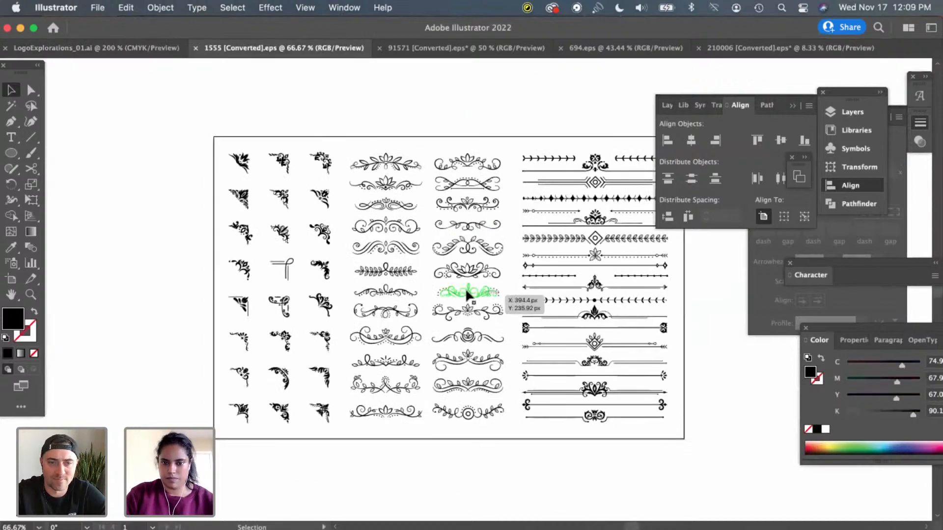
click(456, 49)
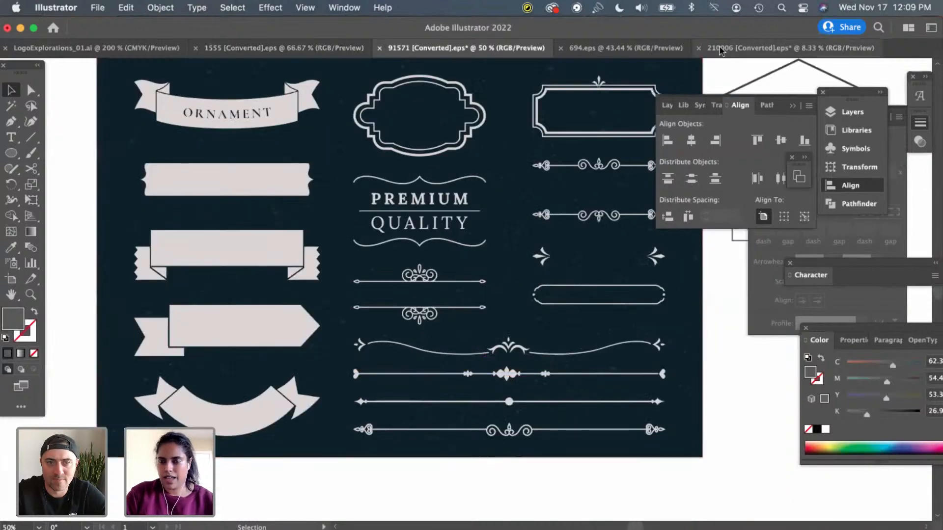
click(653, 51)
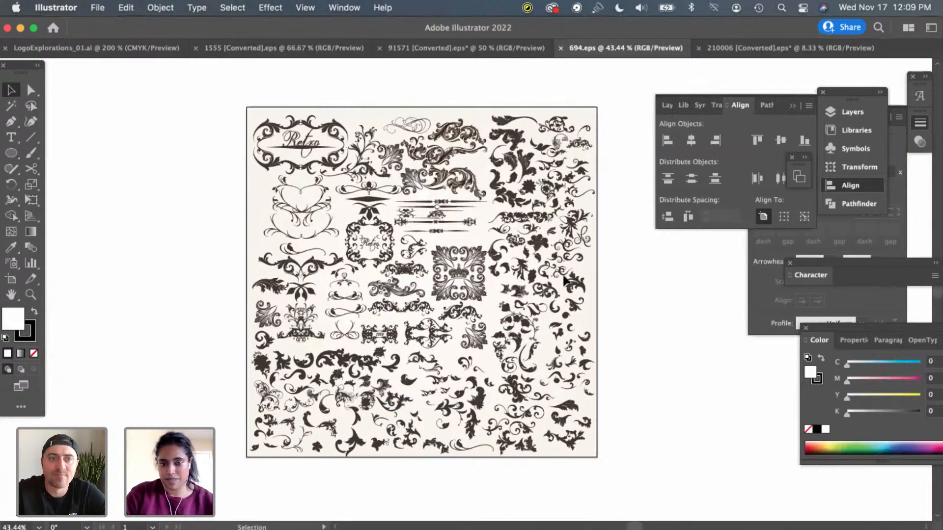
click(713, 49)
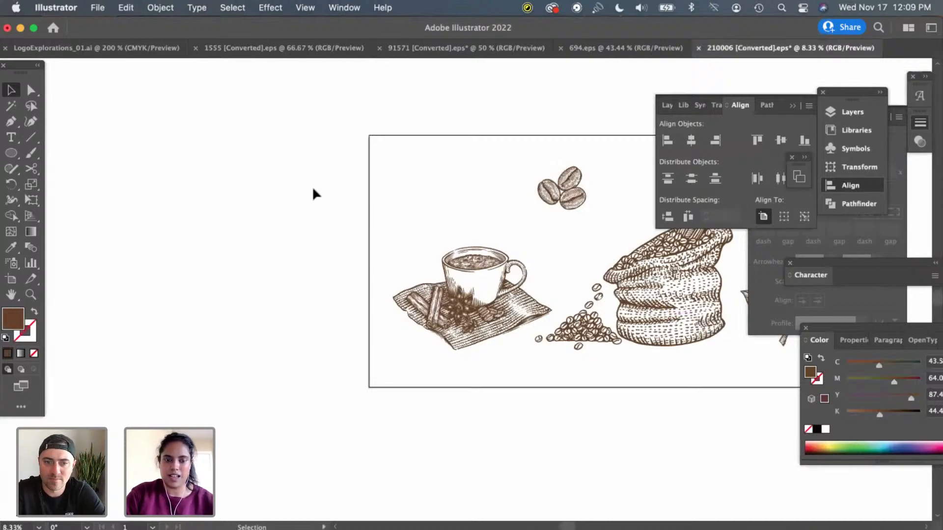
key(space)
drag(312, 189, 111, 237)
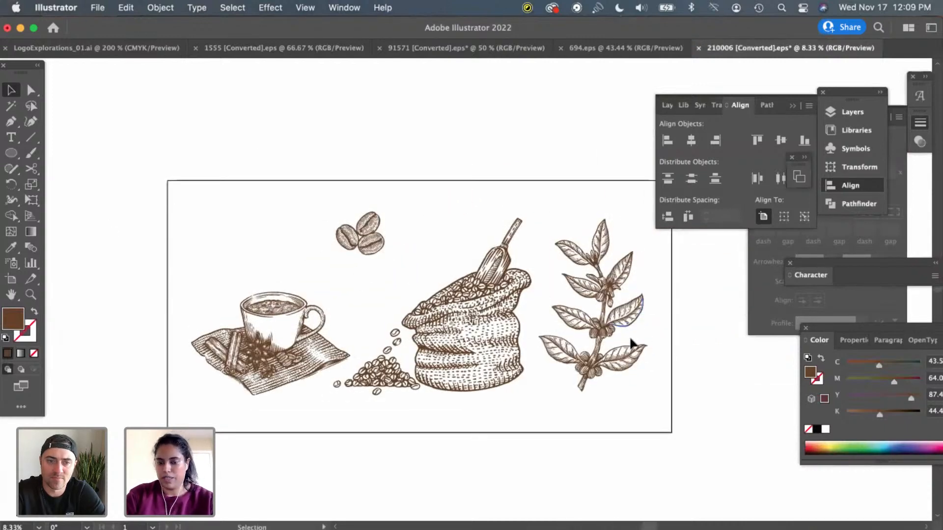
Return to LogoExplorations_01.ai and inspect the NINEBAR text line beneath the coffee branch in the badge
click(102, 51)
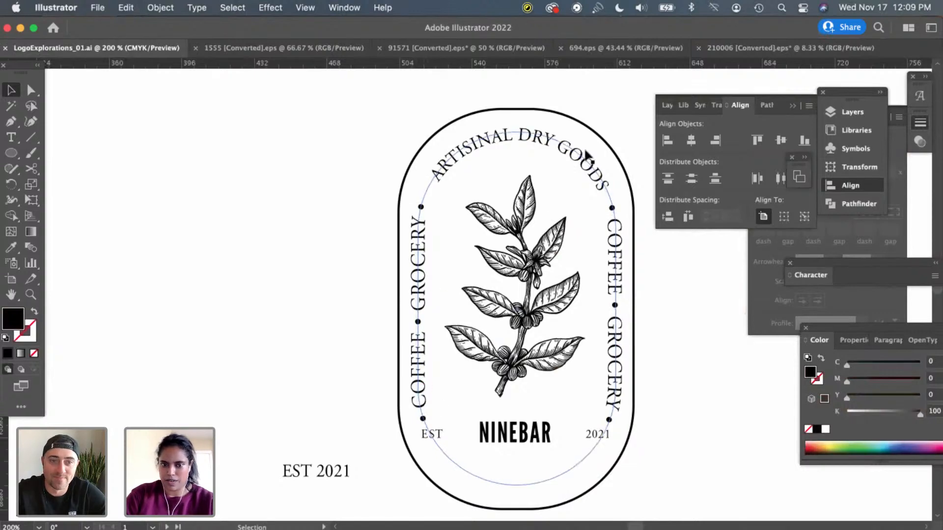
click(593, 449)
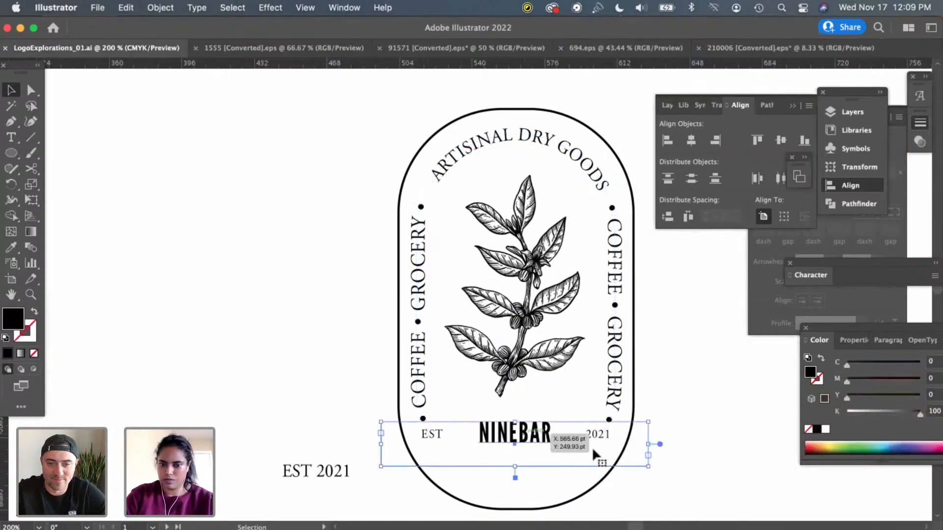
key(super+equal)
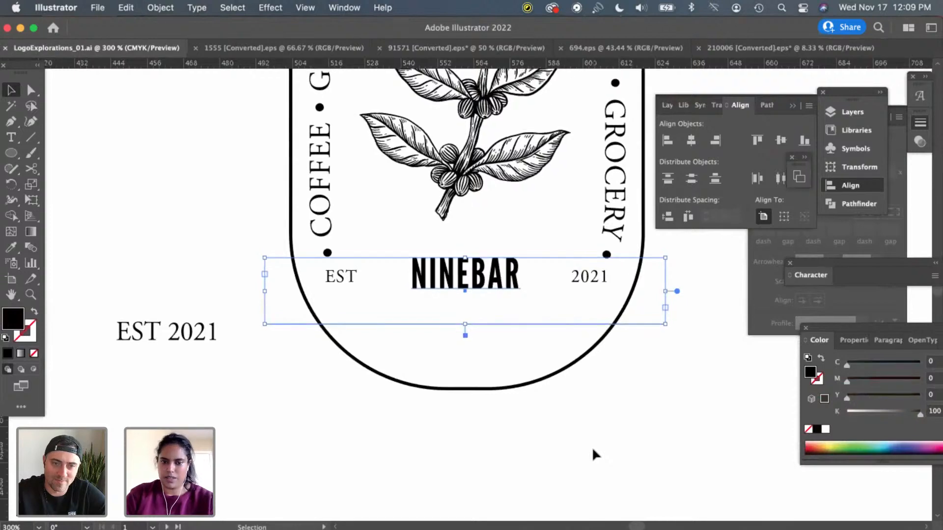
scroll(592, 455, up, 3)
key(super+minus)
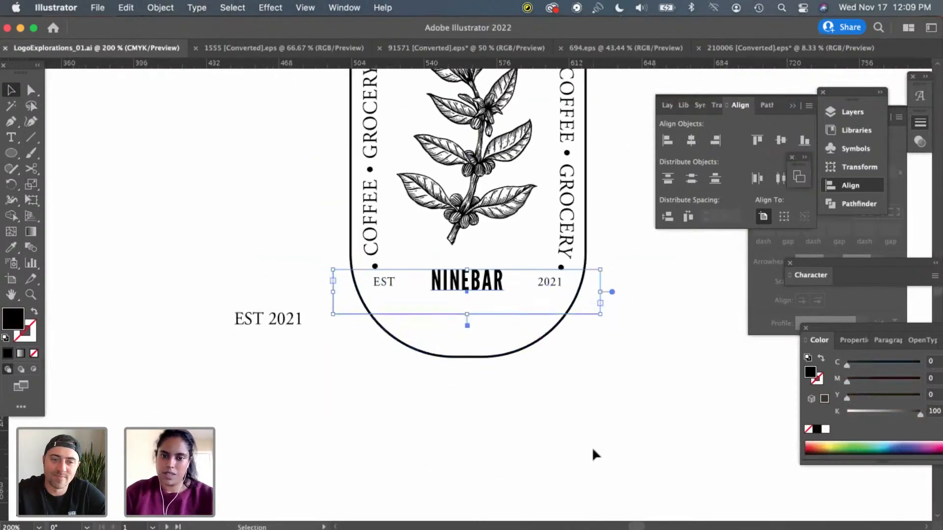
scroll(592, 455, up, 3)
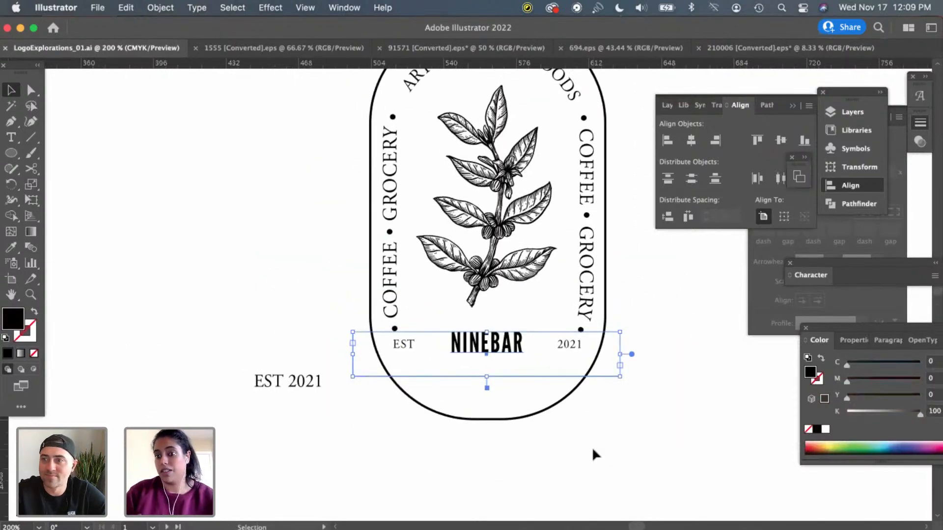
scroll(560, 414, up, 2)
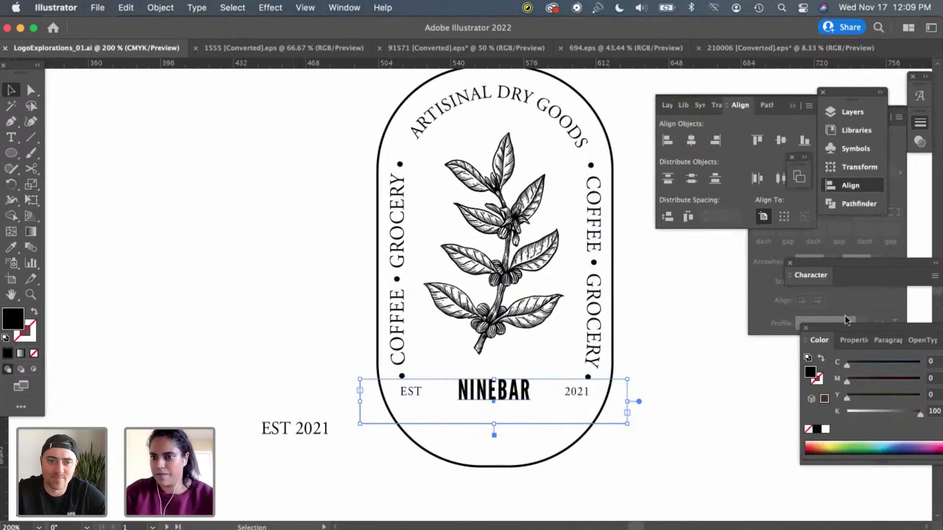
Set the font size of the badge's NINEBAR text to 18 pt
double_click(500, 395)
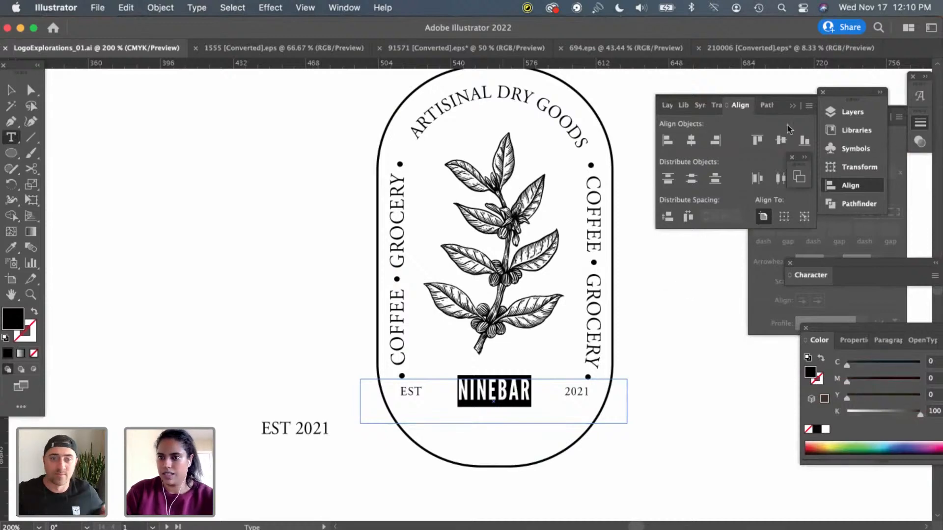
click(920, 96)
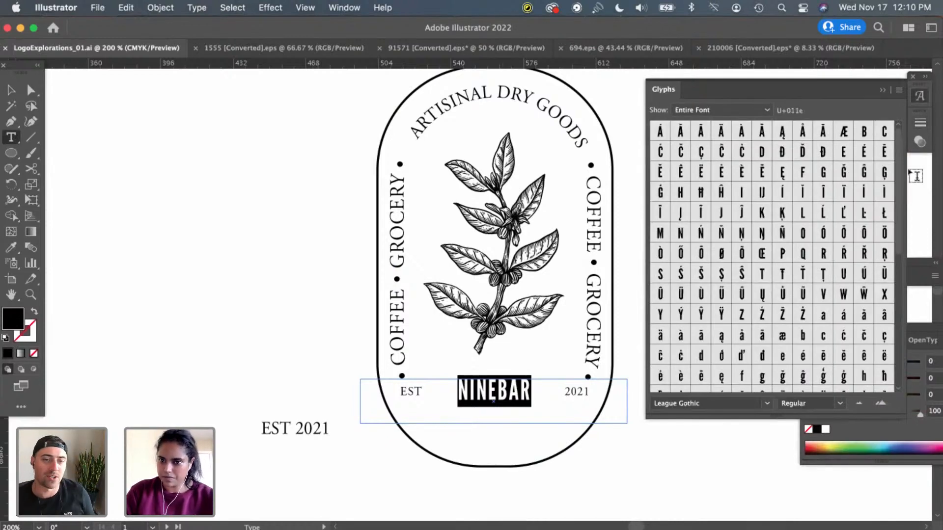
click(919, 96)
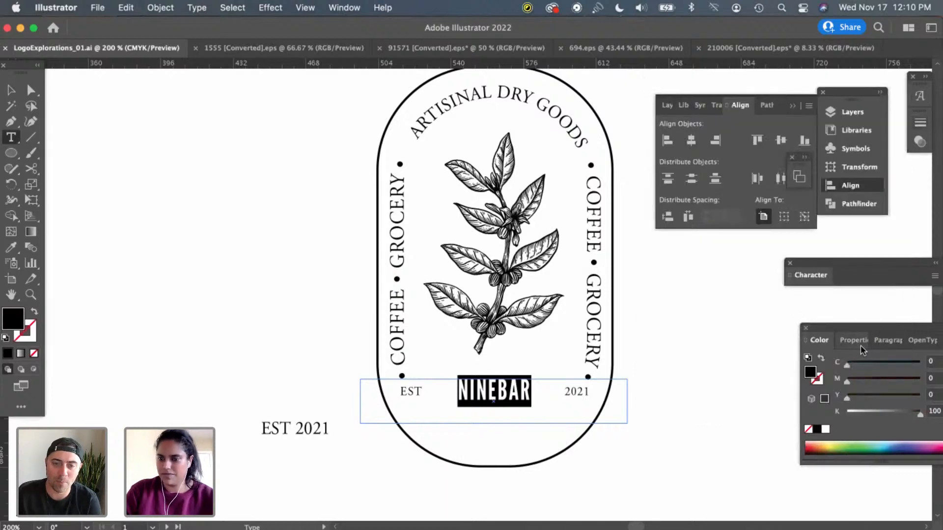
click(811, 276)
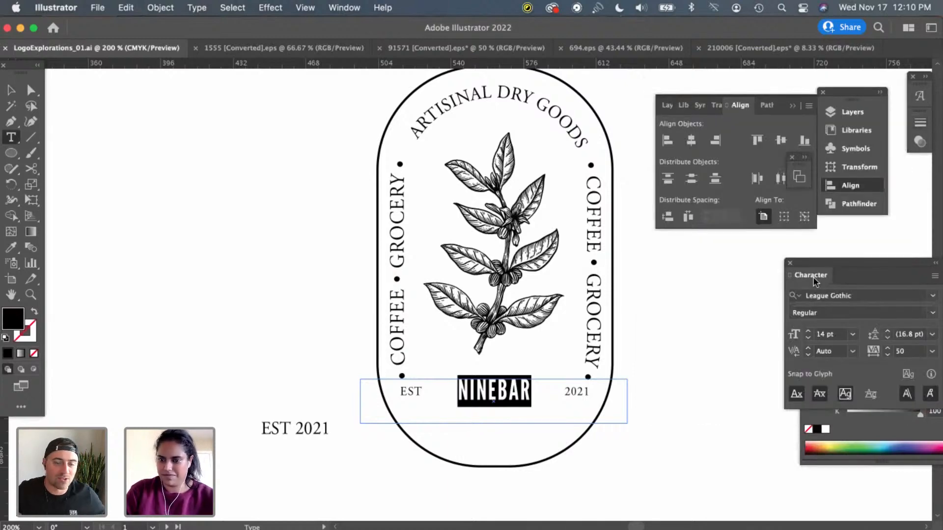
click(851, 334)
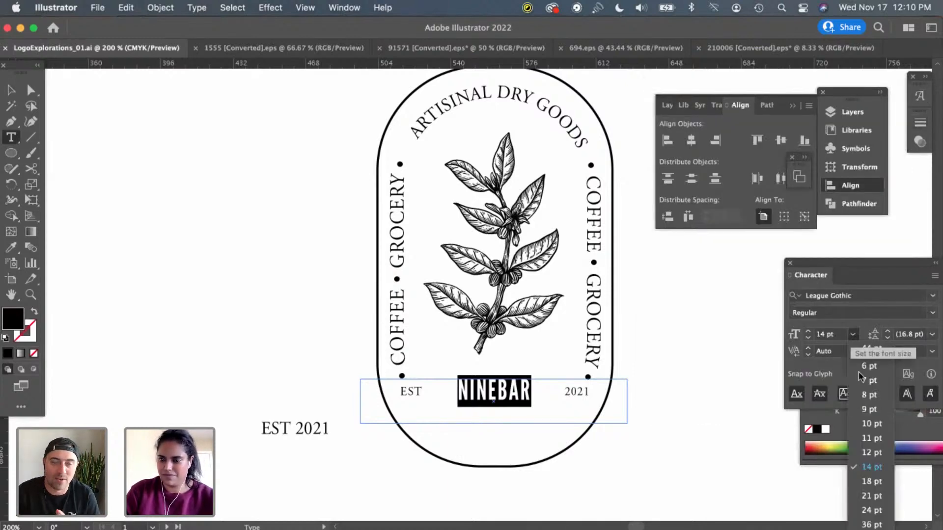
click(871, 484)
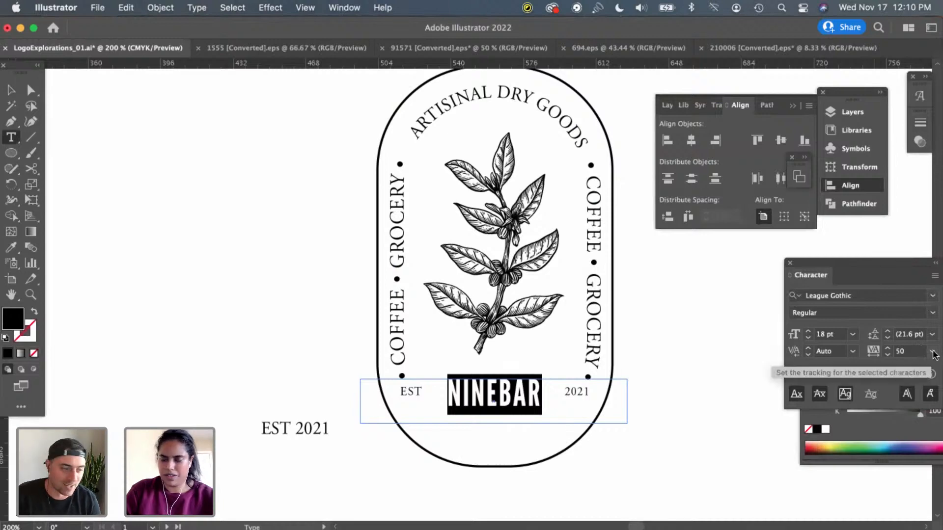
click(10, 89)
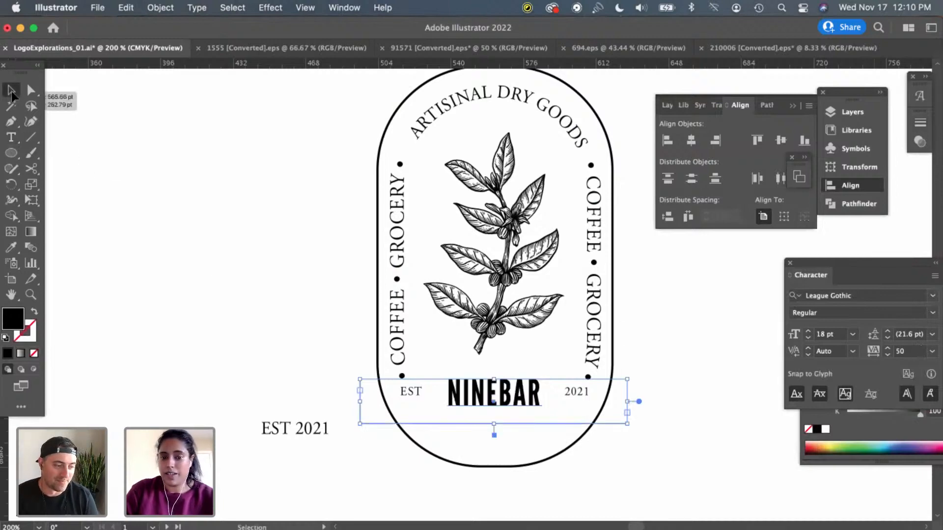
Tighten the tracking of the badge's NINEBAR text to -25
click(275, 302)
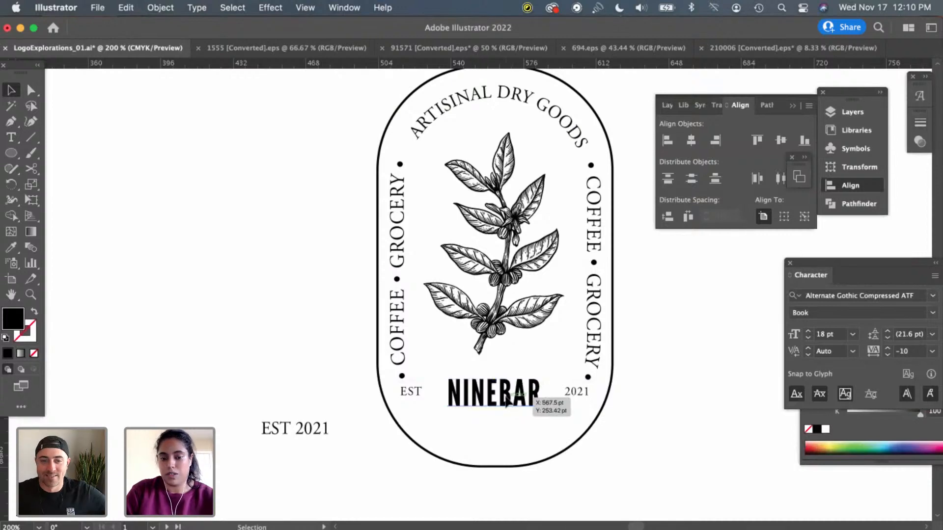
click(554, 409)
drag(877, 267, 792, 262)
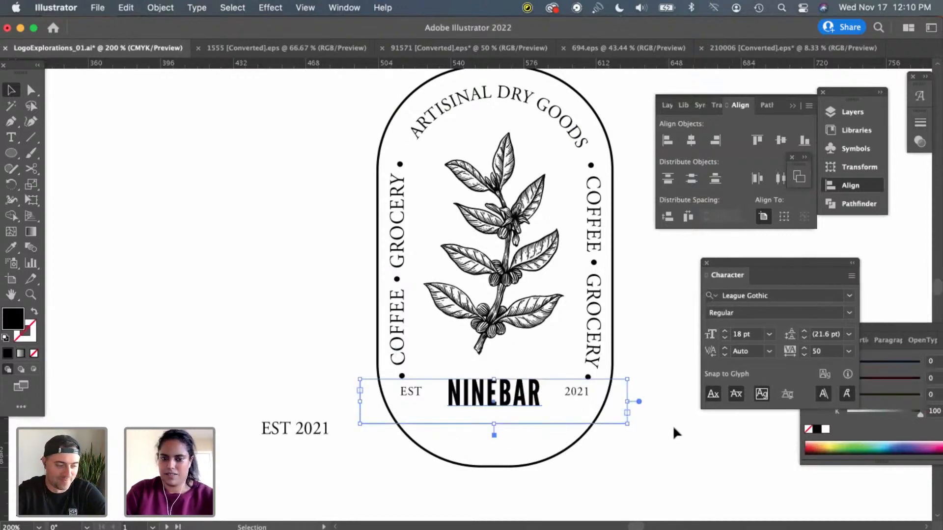
click(849, 352)
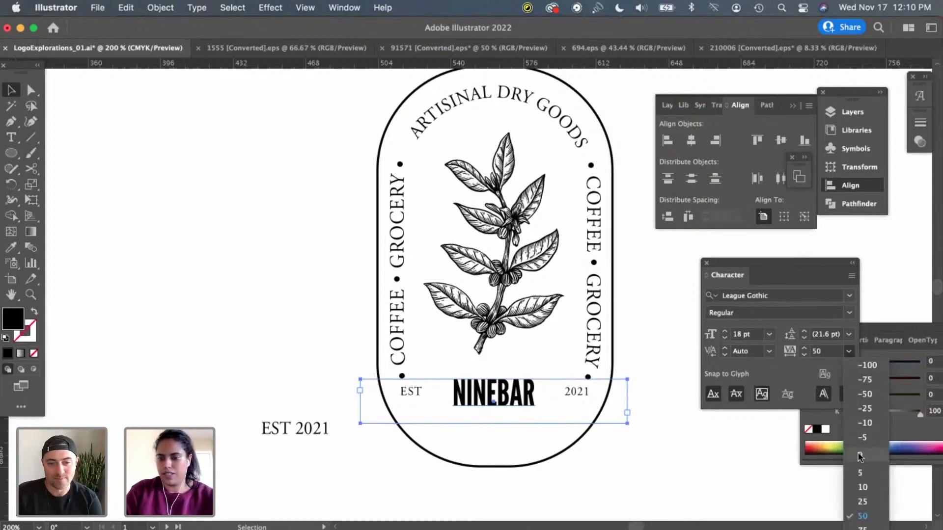
click(859, 456)
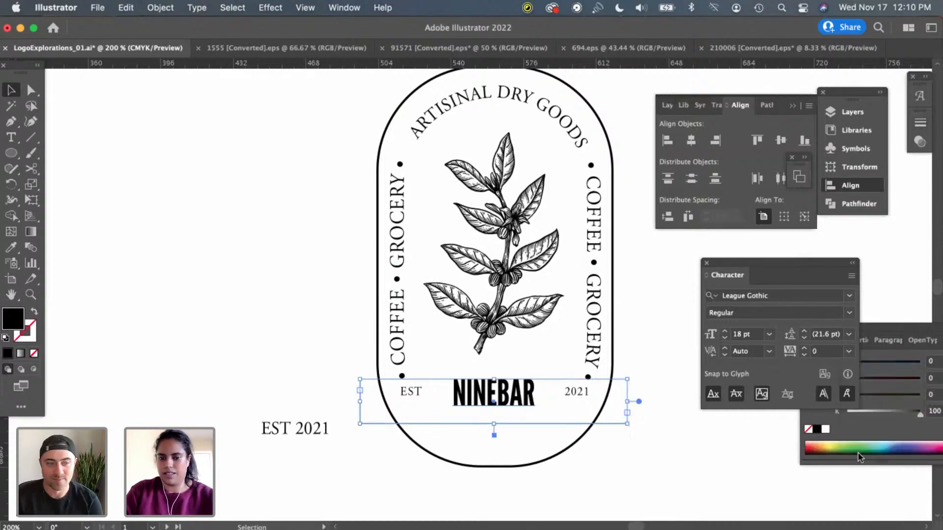
click(849, 352)
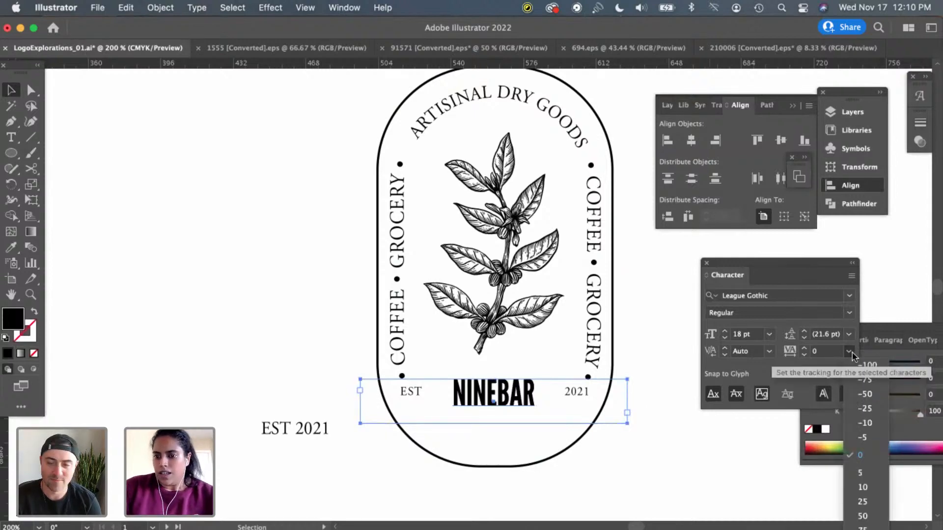
click(864, 409)
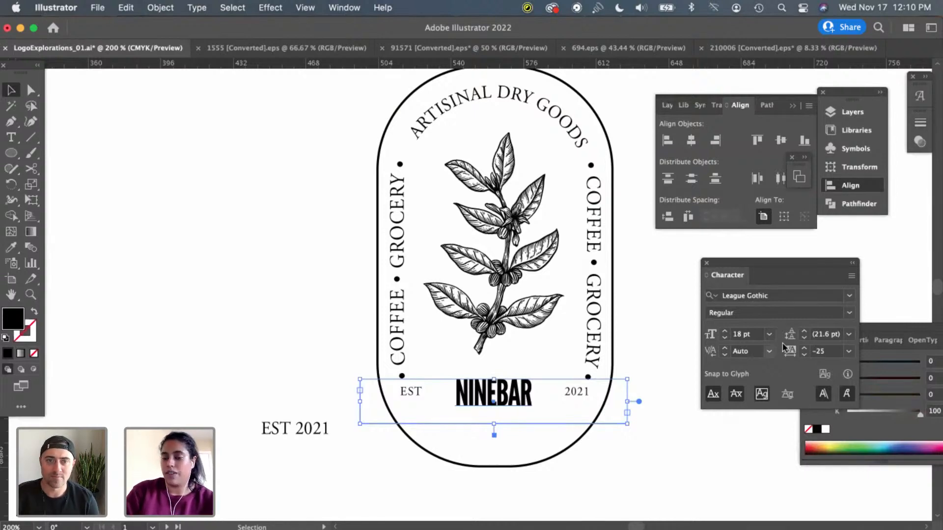
click(847, 352)
click(860, 409)
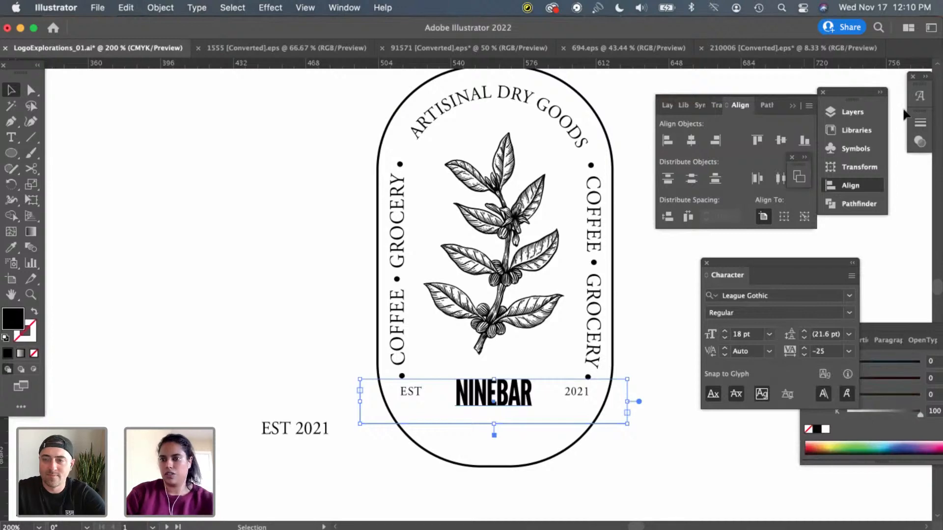
Collapse the open Align options and set the NINEBAR text's font size to 20 pt
click(856, 114)
click(856, 114)
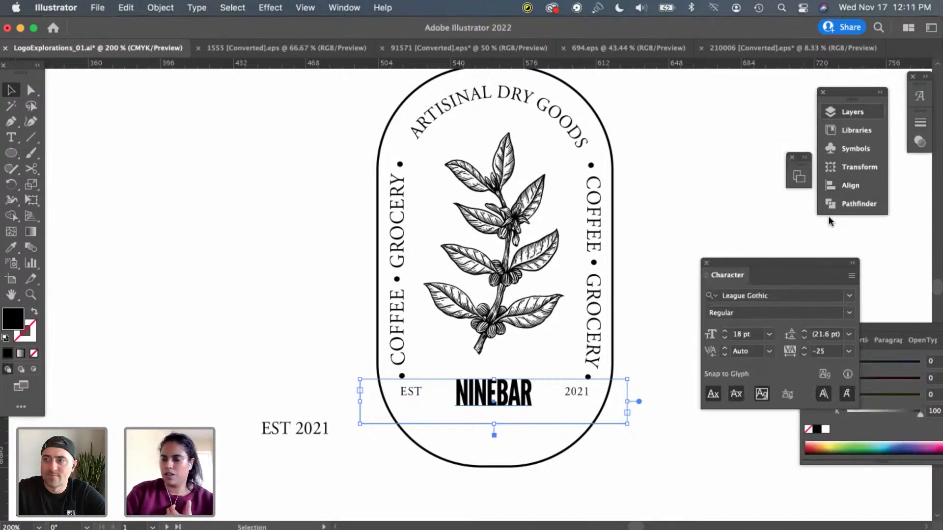
click(769, 335)
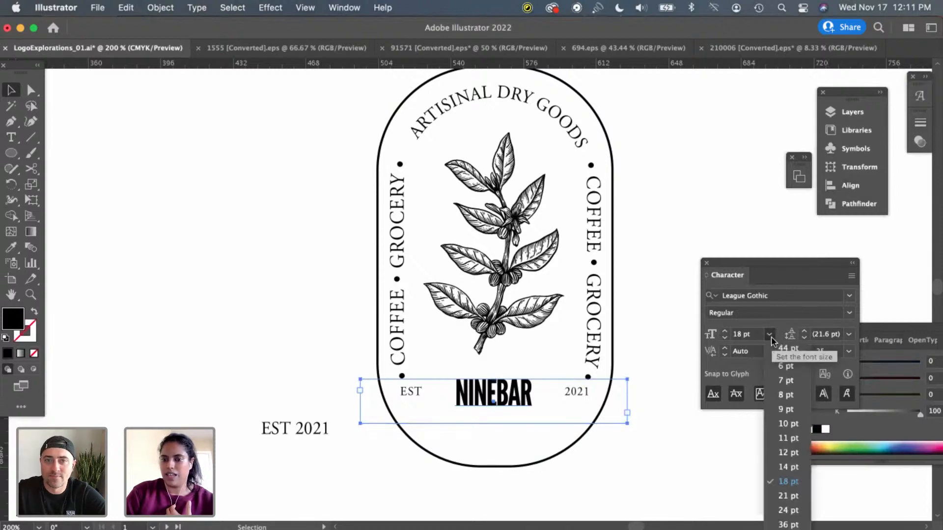
click(782, 495)
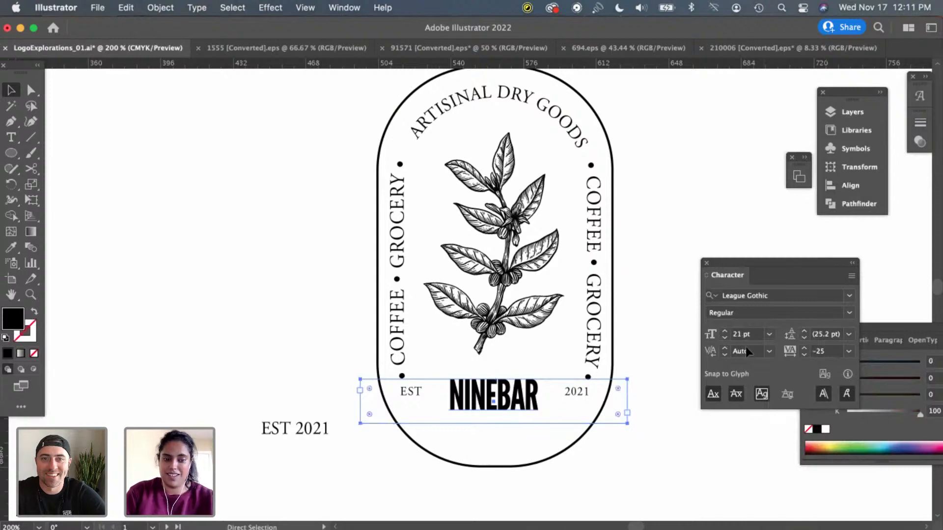
key(super+z)
drag(758, 335, 724, 338)
text(20)
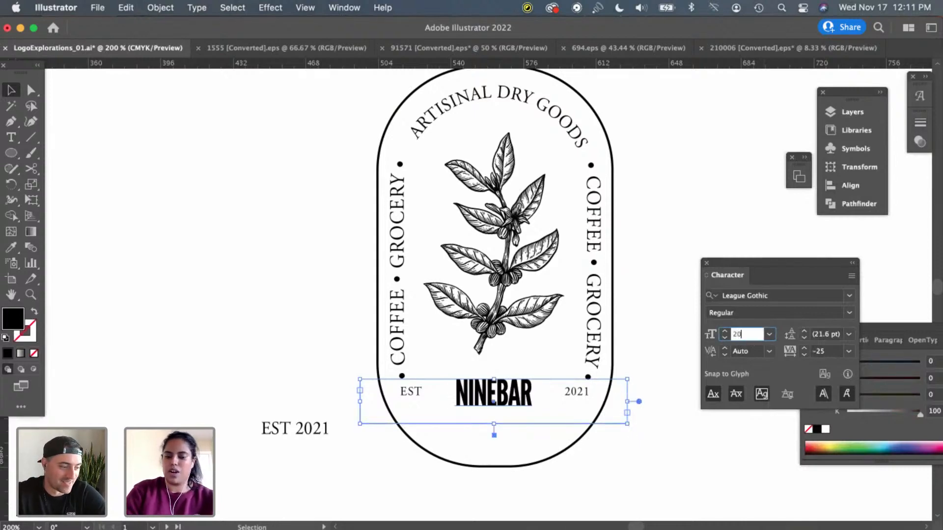
key(Return)
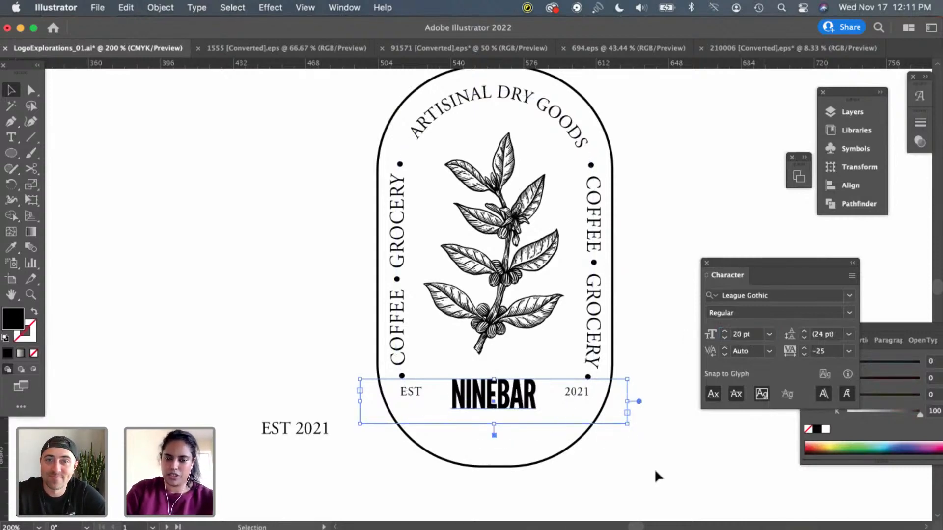
click(646, 474)
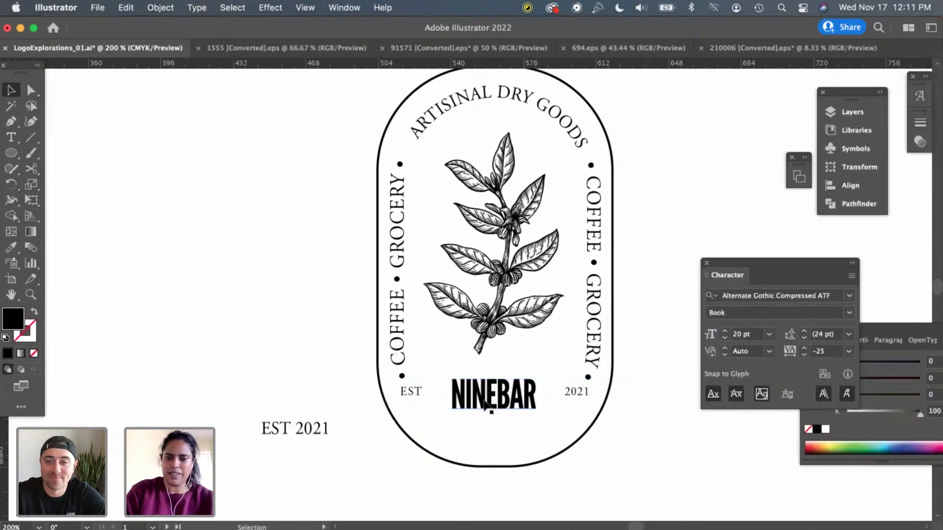
Lower the small EST text slightly beside NINEBAR in the badge
click(421, 396)
drag(422, 397, 412, 393)
click(331, 356)
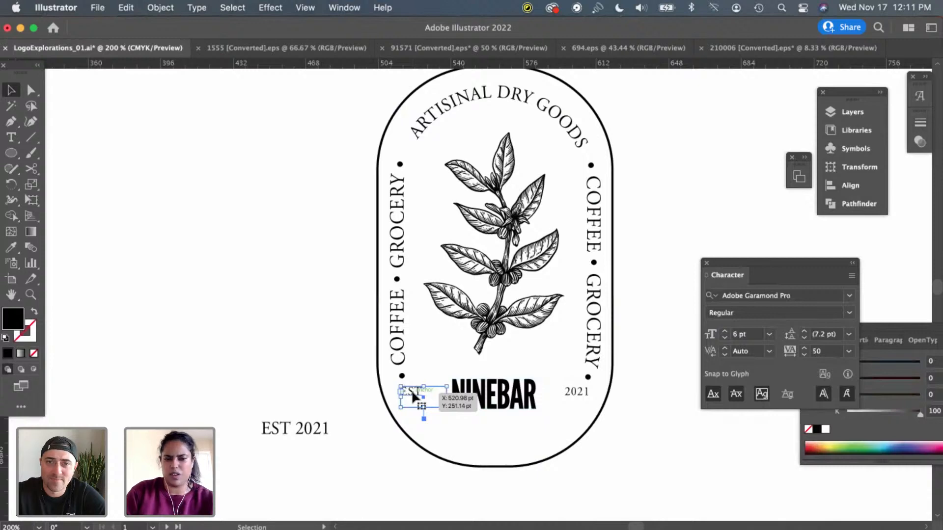
drag(412, 391, 415, 393)
key(Left)
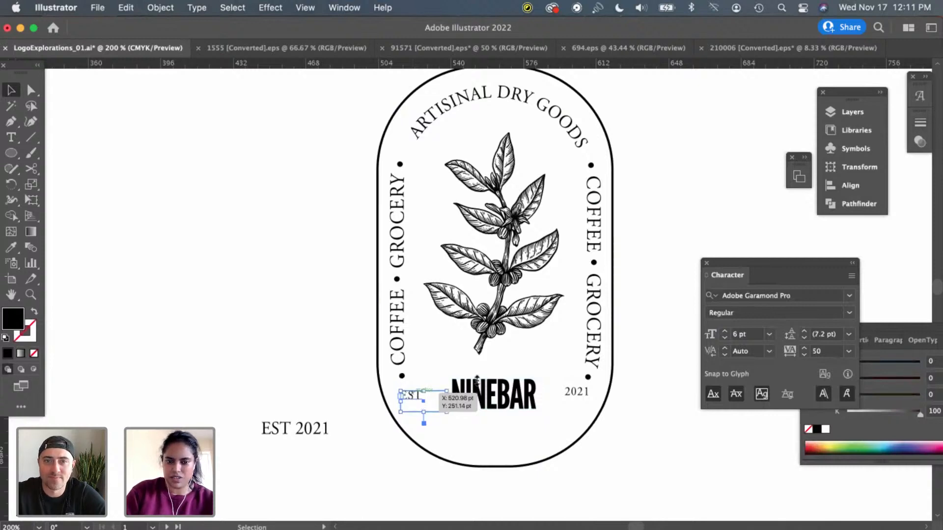
Nudge the small 2021 text slightly down and closer to NINEBAR
click(582, 392)
key(Down)
key(Left)
key(Left)
key(Left)
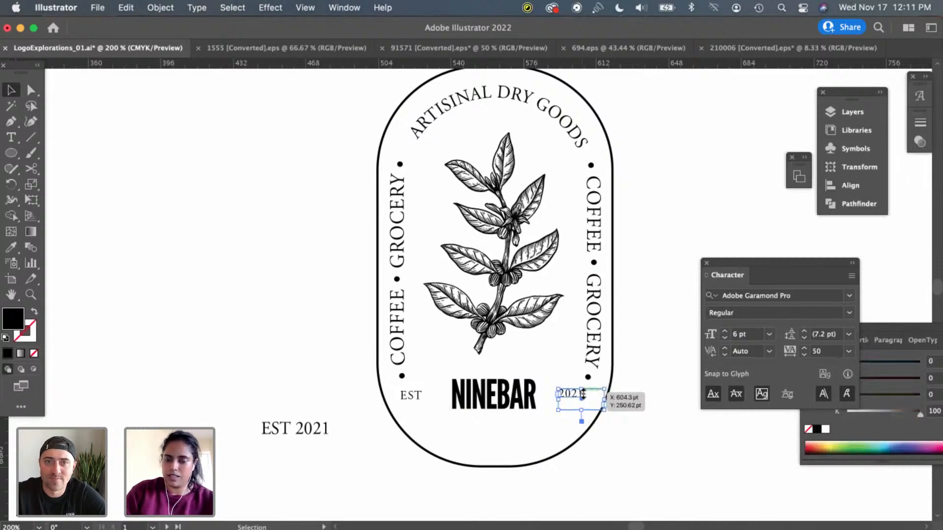
Shift the NINEBAR text slightly to the right between EST and 2021
click(493, 404)
key(Right)
key(Right)
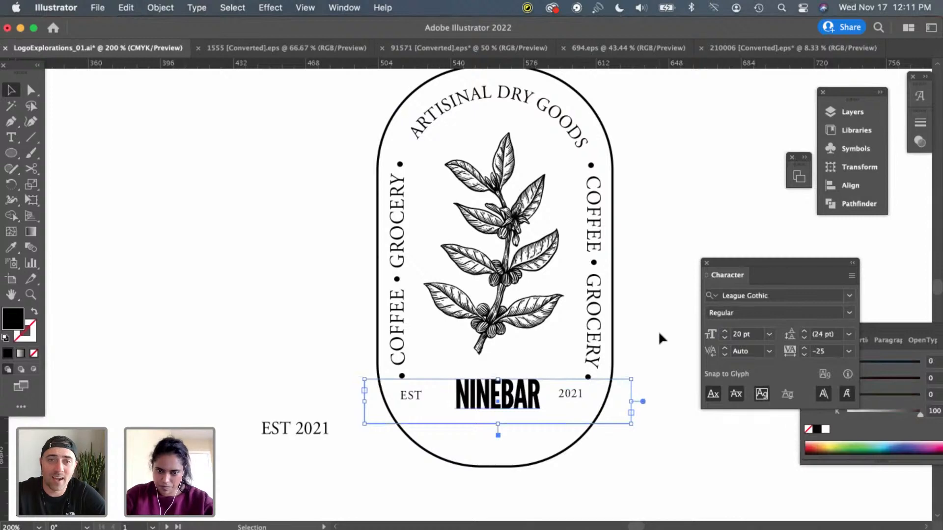
key(Left)
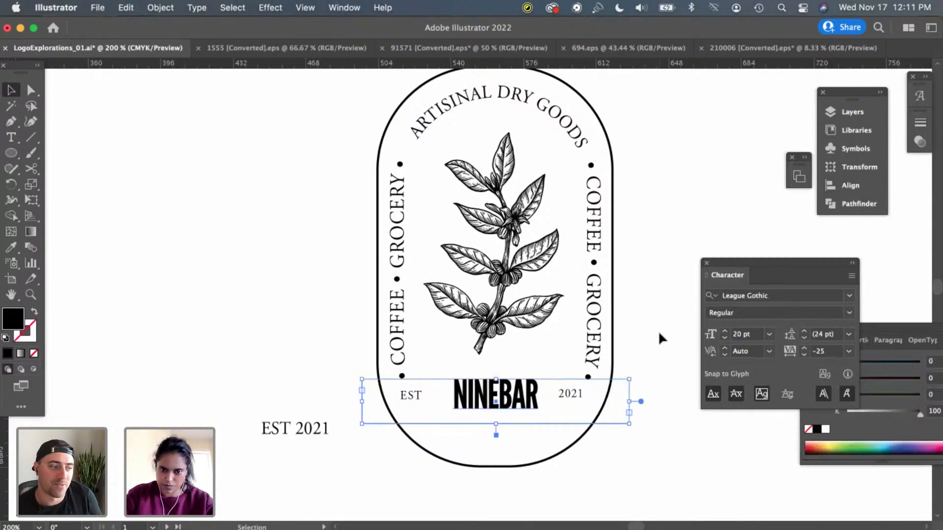
Set the NINEBAR text's tracking to 75 and check the badge at a smaller view scale
click(848, 351)
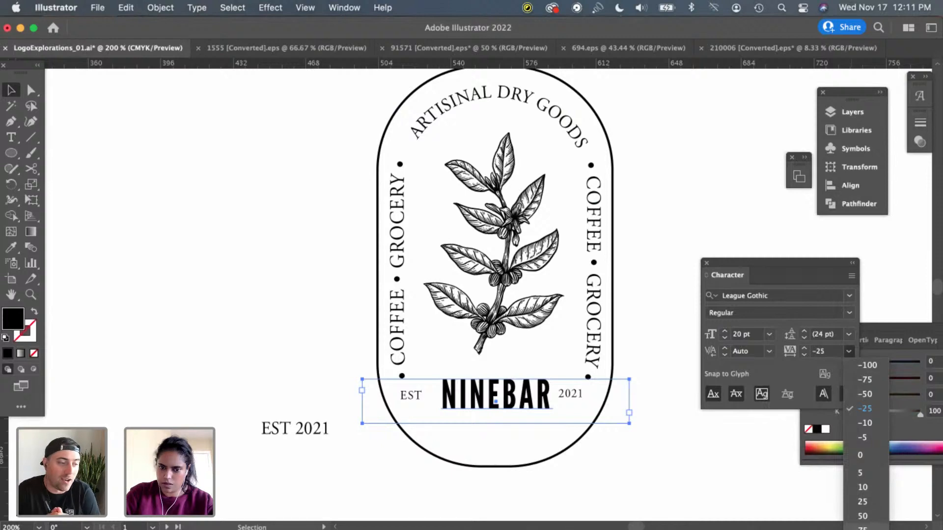
click(862, 527)
click(707, 451)
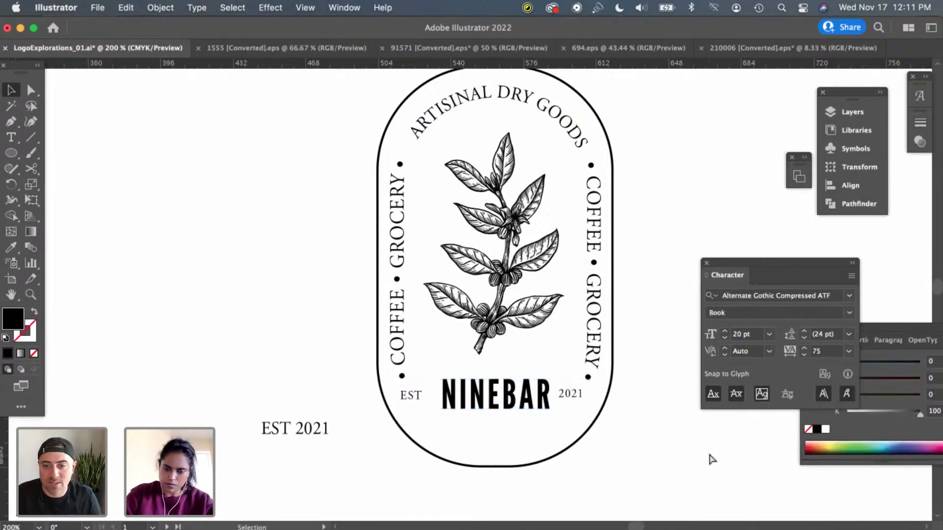
key(super+minus)
key(super+minus)
key(super+equal)
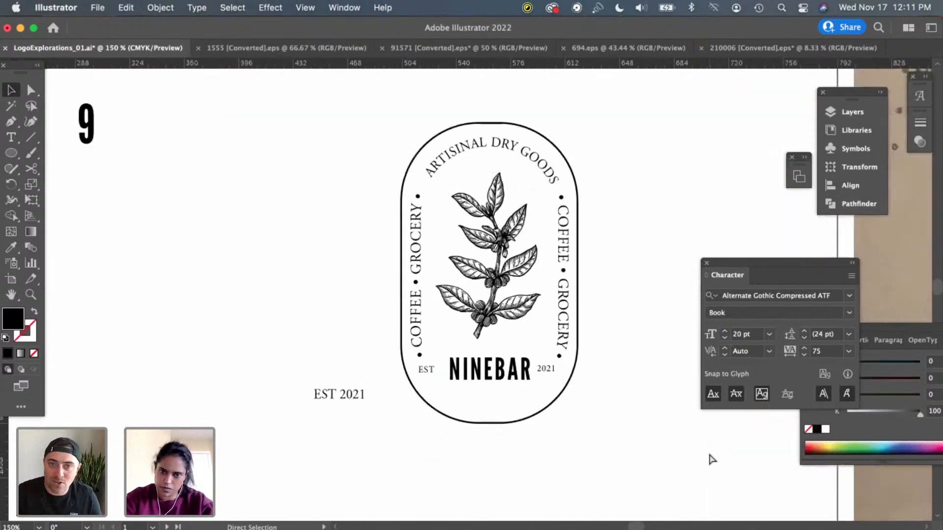
key(super+equal)
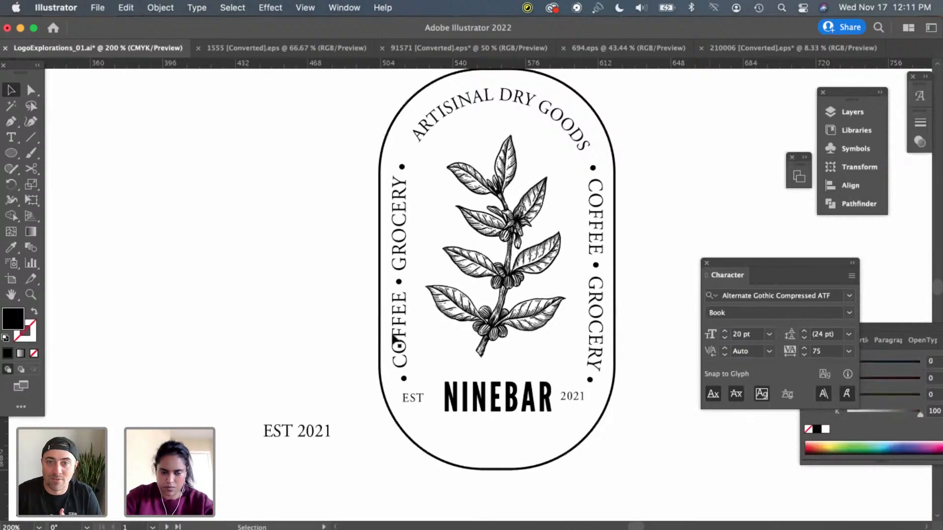
Raise the spare EST 2021 text outside the badge and shorten its text frame to a single line
click(309, 437)
drag(310, 437, 339, 414)
scroll(339, 414, left, 4)
scroll(339, 414, down, 2)
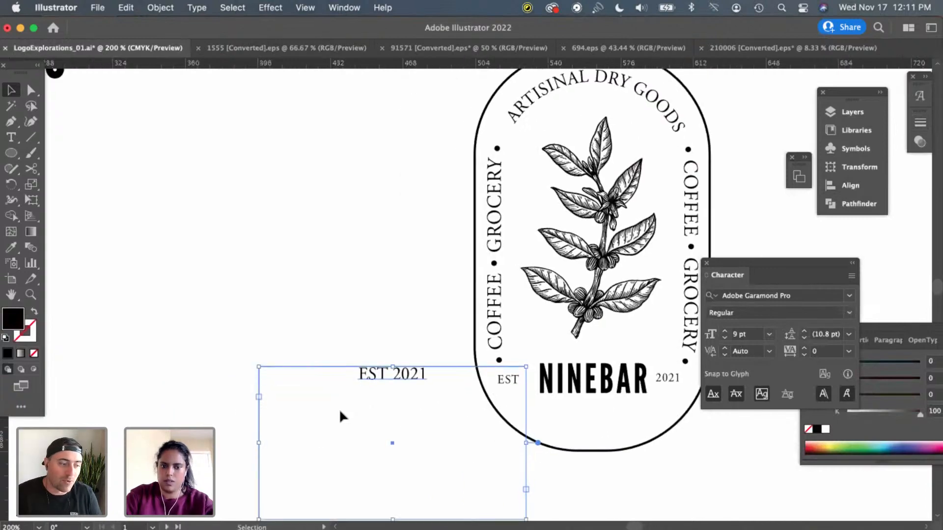
drag(395, 491, 429, 343)
Replace the spare text's wording with "VANCOUVER, CANADA"
double_click(393, 344)
text(V)
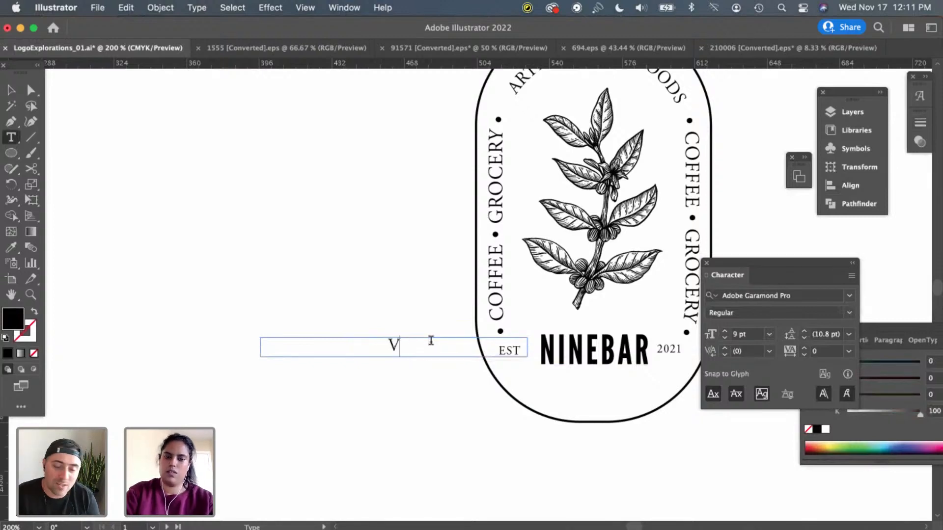
text(ANCOUVER)
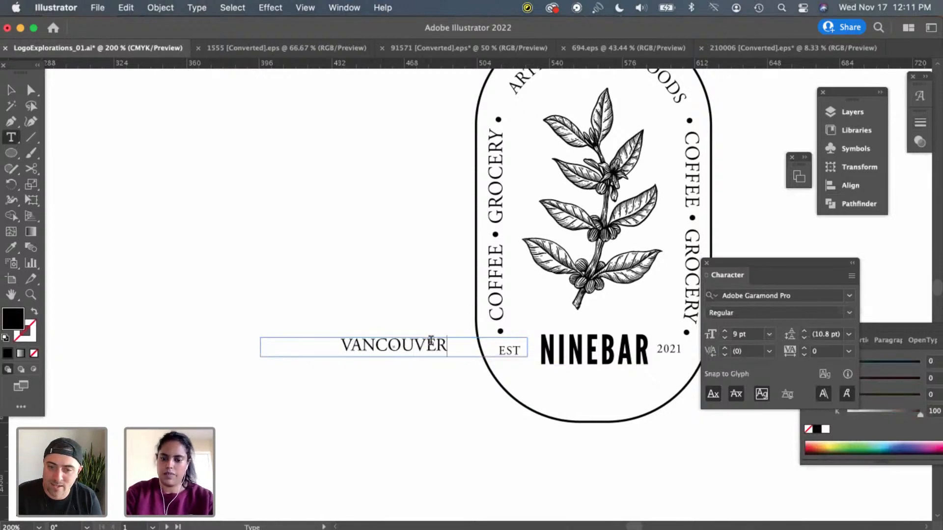
text(<)
key(BackSpace)
text(,)
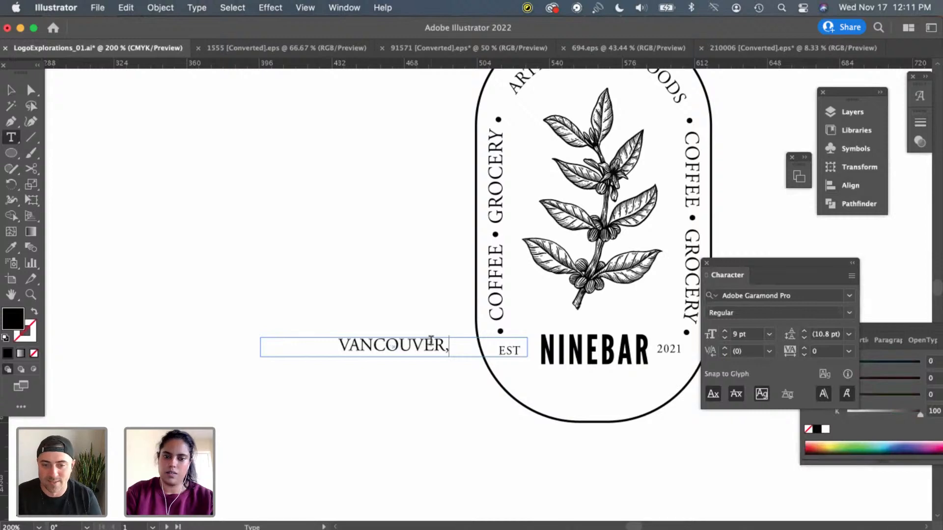
text( CANADA)
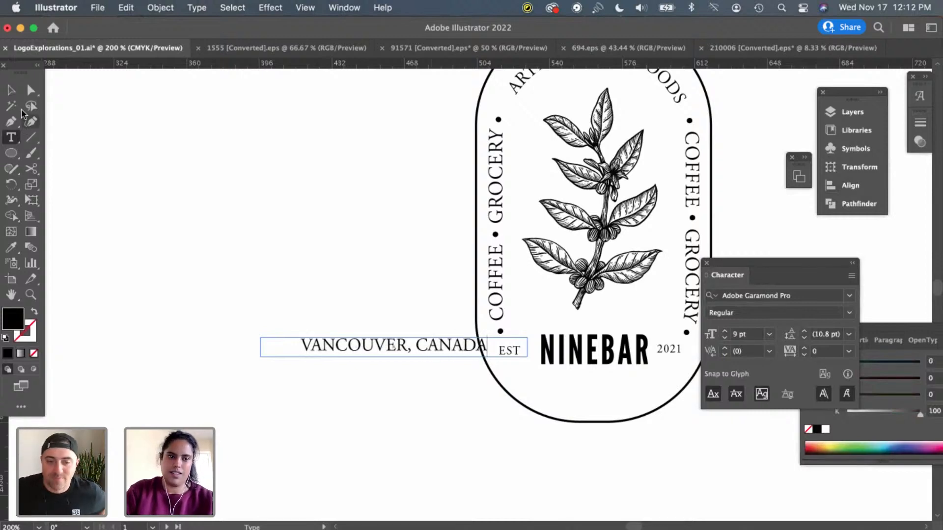
click(11, 90)
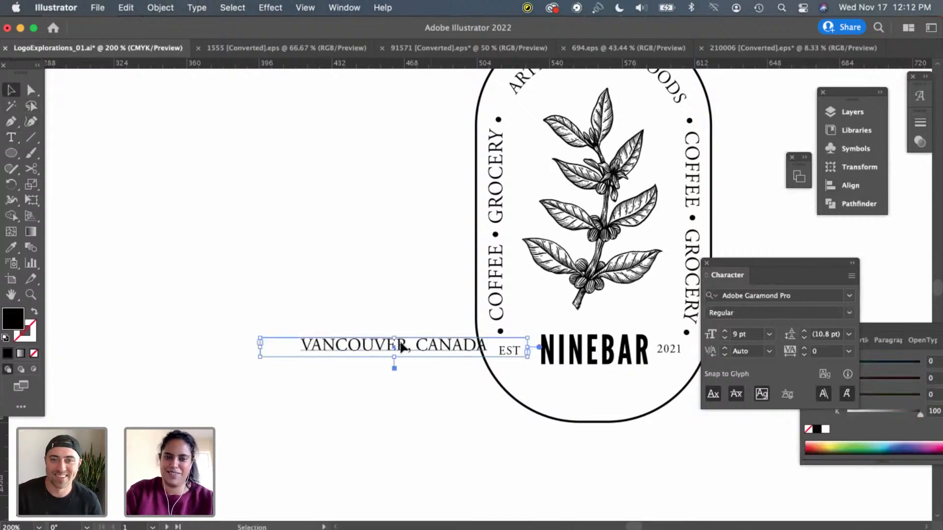
Move the VANCOUVER, CANADA line clear of the badge's EST text and set its font size to 7 pt
drag(405, 351, 377, 382)
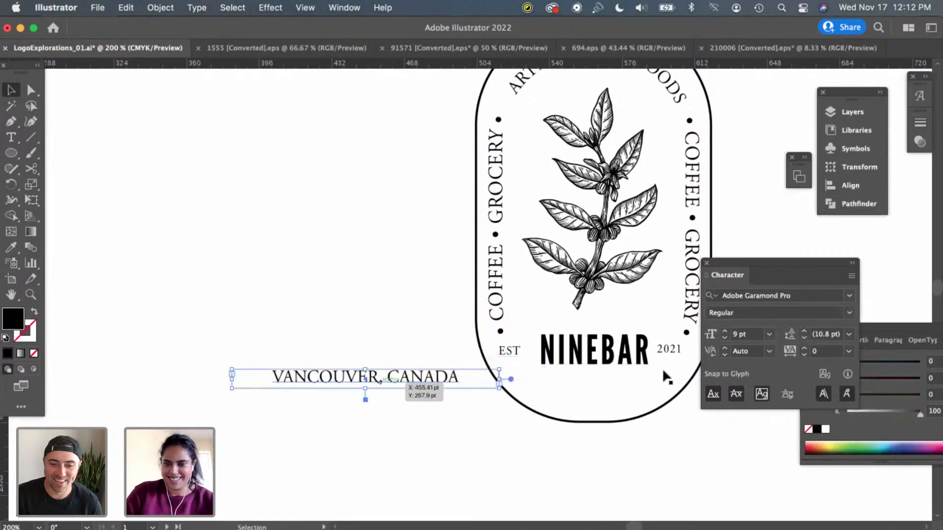
scroll(594, 290, right, 3)
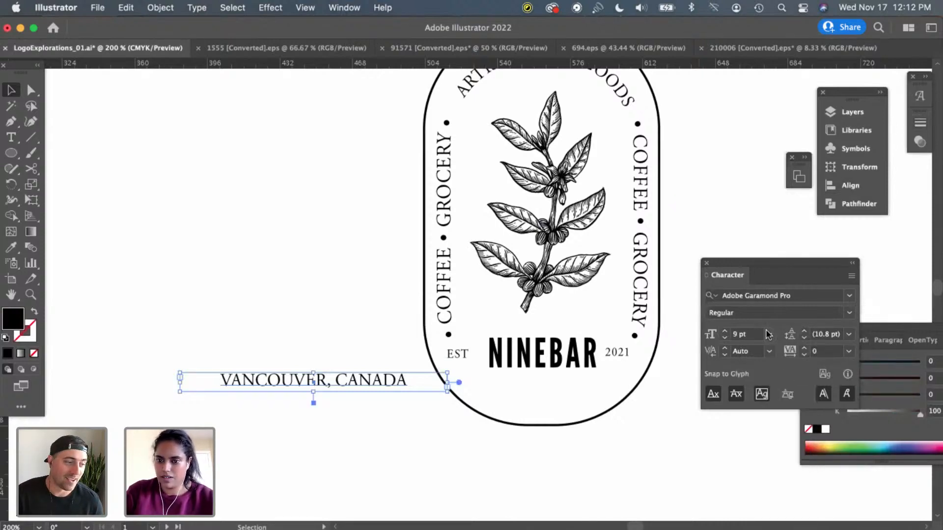
click(769, 336)
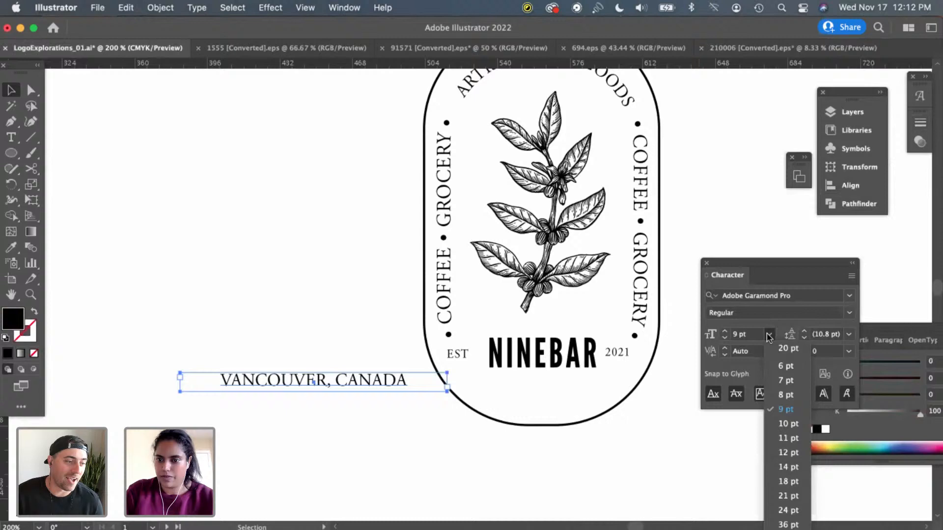
click(788, 381)
click(469, 453)
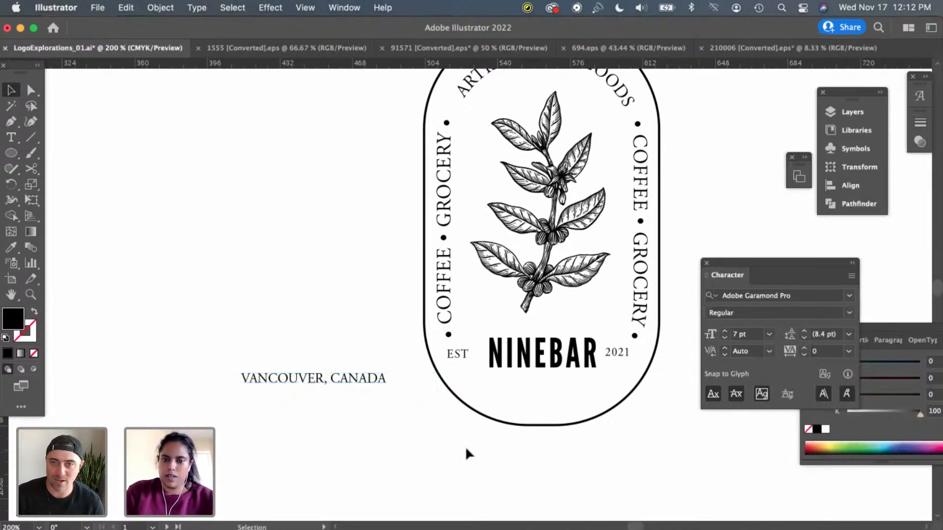
Place the VANCOUVER, CANADA line inside the badge, centred by eye directly beneath NINEBAR
drag(386, 384, 593, 388)
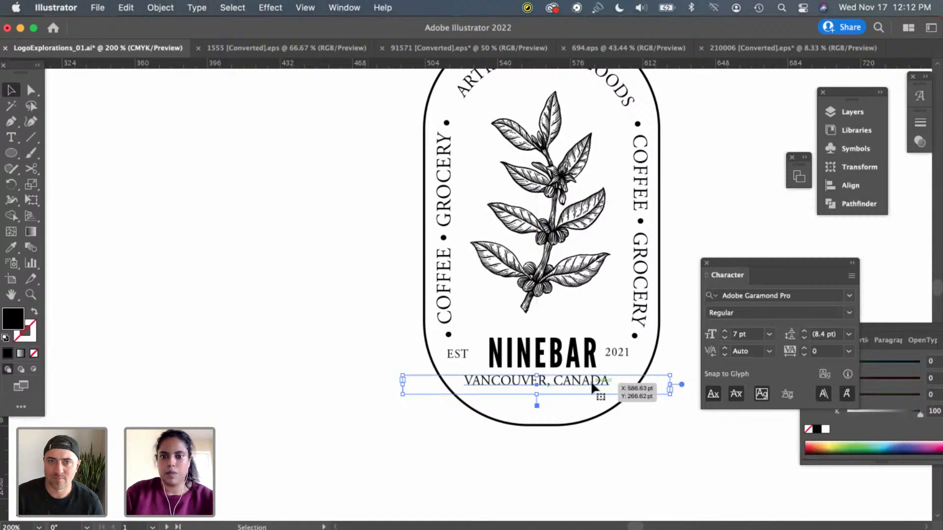
key(Right)
key(Right)
key(Right)
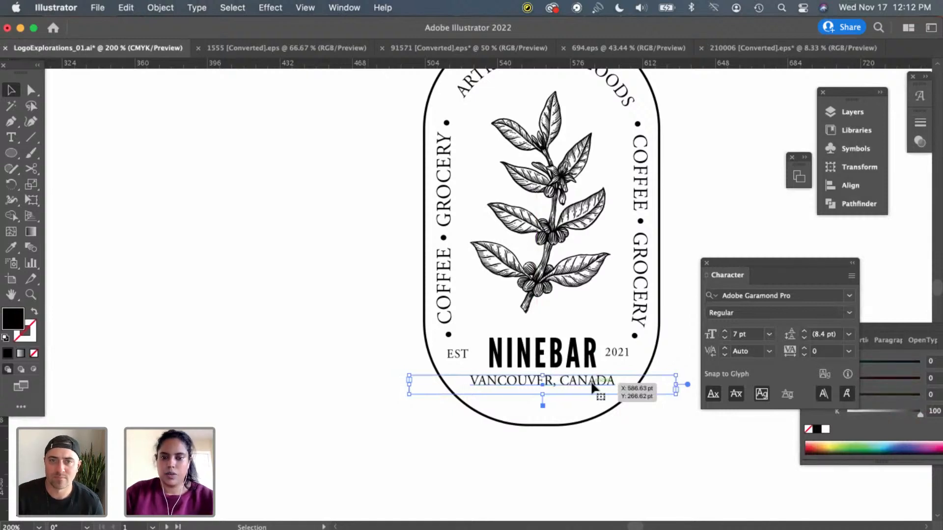
key(Left)
key(Right)
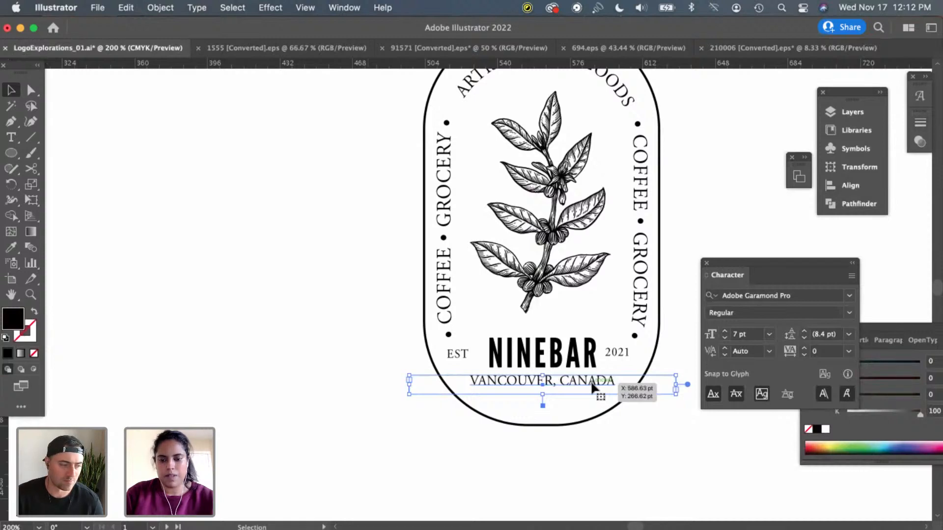
Nudge the VANCOUVER, CANADA line slightly down beneath NINEBAR and keep its font size at 7 pt
key(Down)
key(Down)
key(Up)
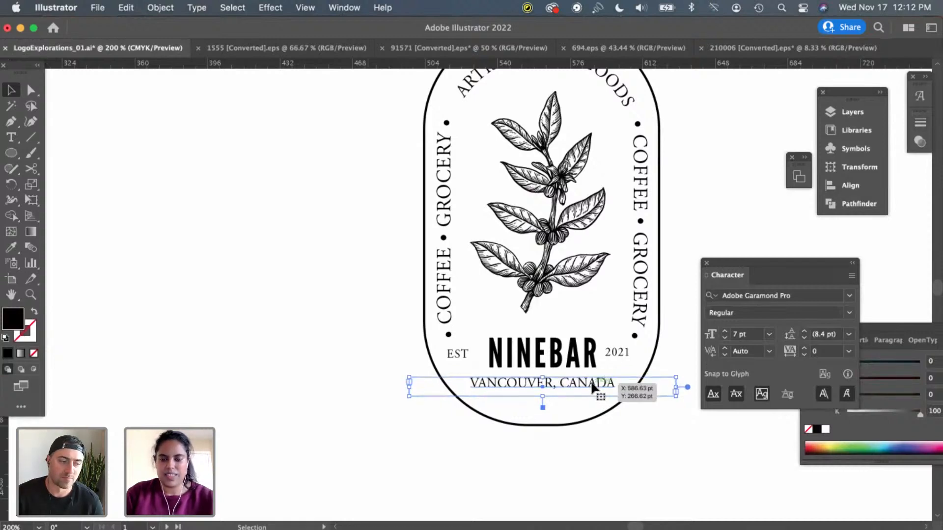
scroll(628, 441, right, 1)
scroll(629, 441, up, 1)
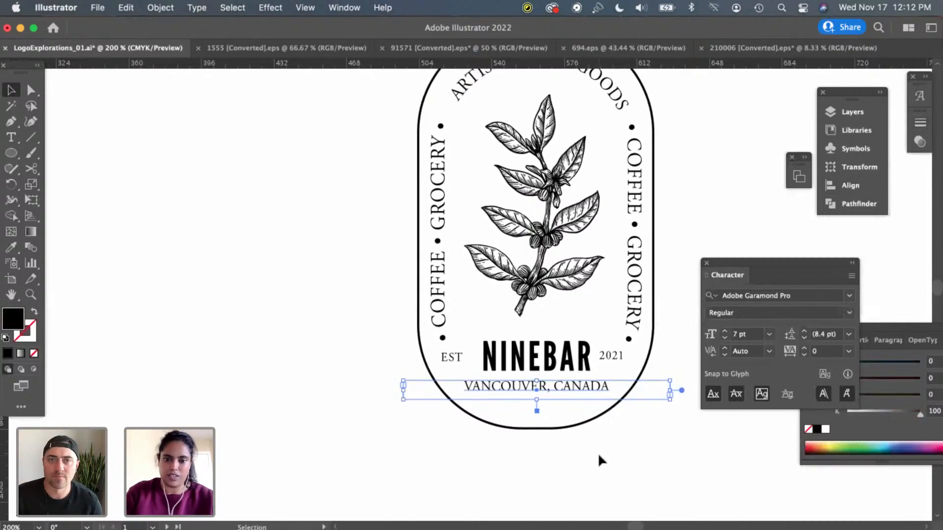
click(769, 336)
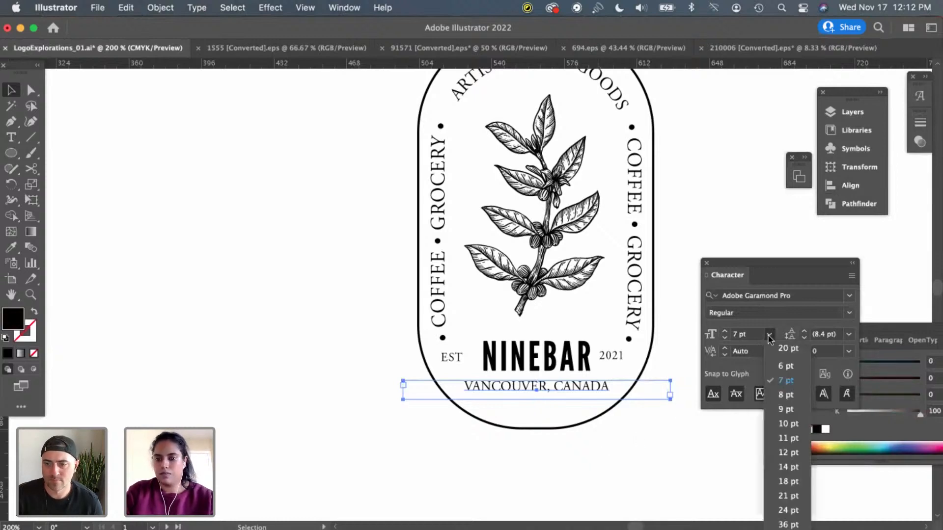
click(784, 386)
click(635, 455)
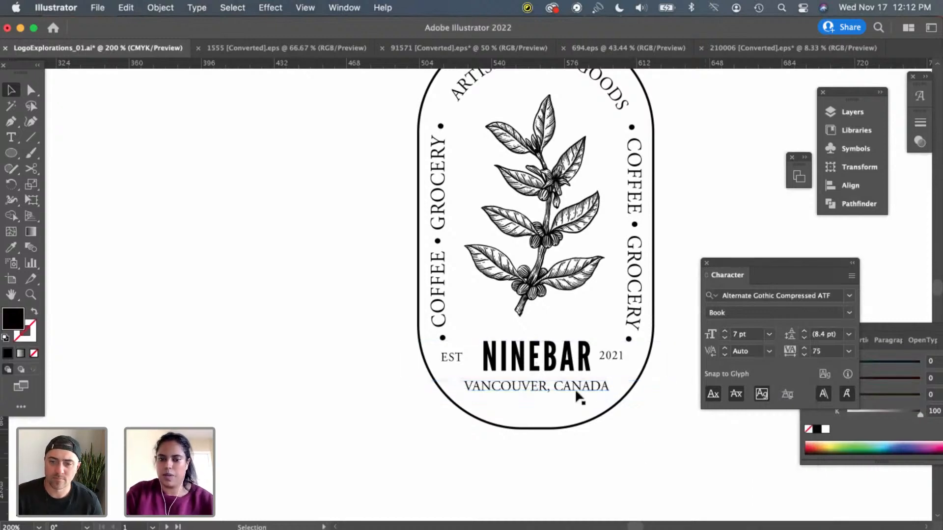
Select the NINEBAR and VANCOUVER, CANADA lines together and set their alignment reference to the selection
click(567, 392)
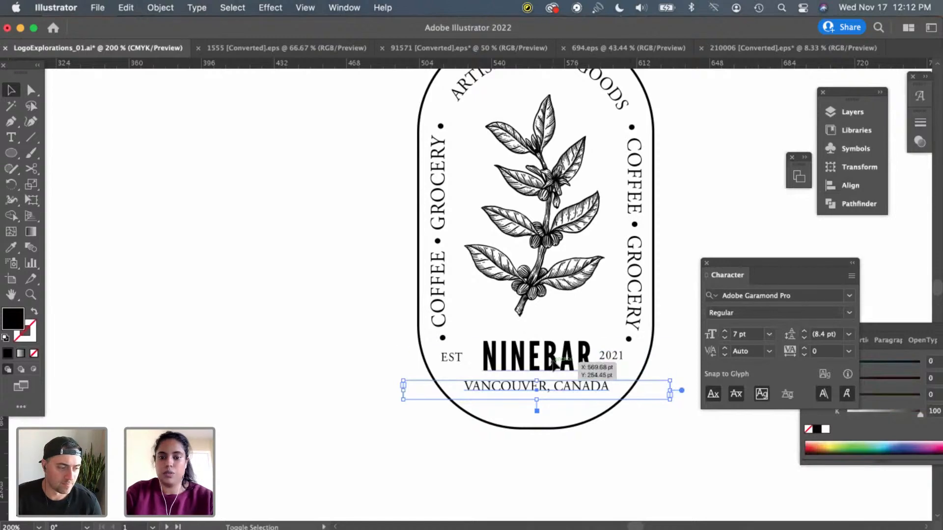
shift+click(574, 361)
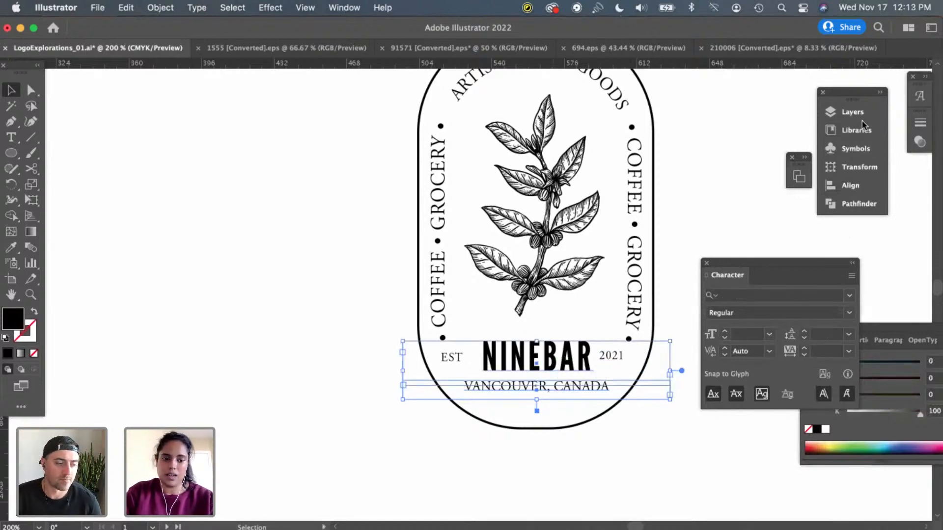
click(848, 186)
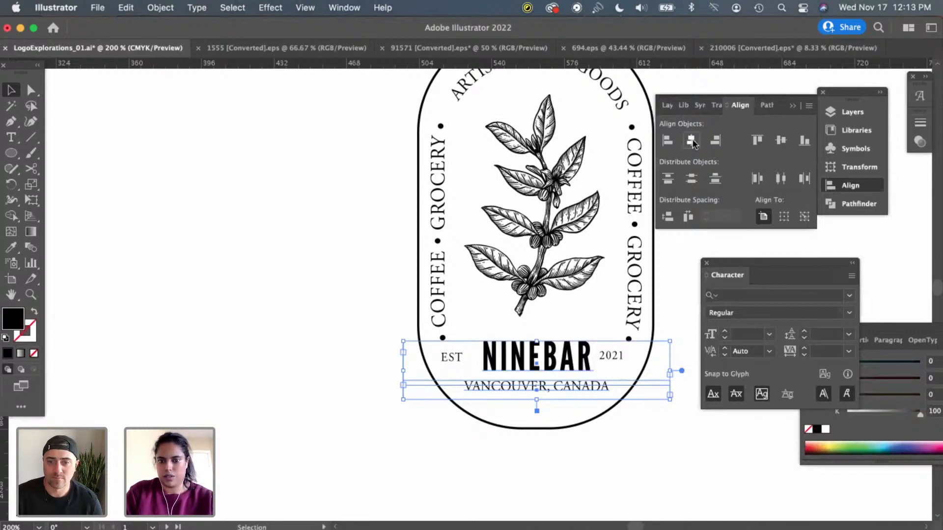
click(784, 216)
click(590, 477)
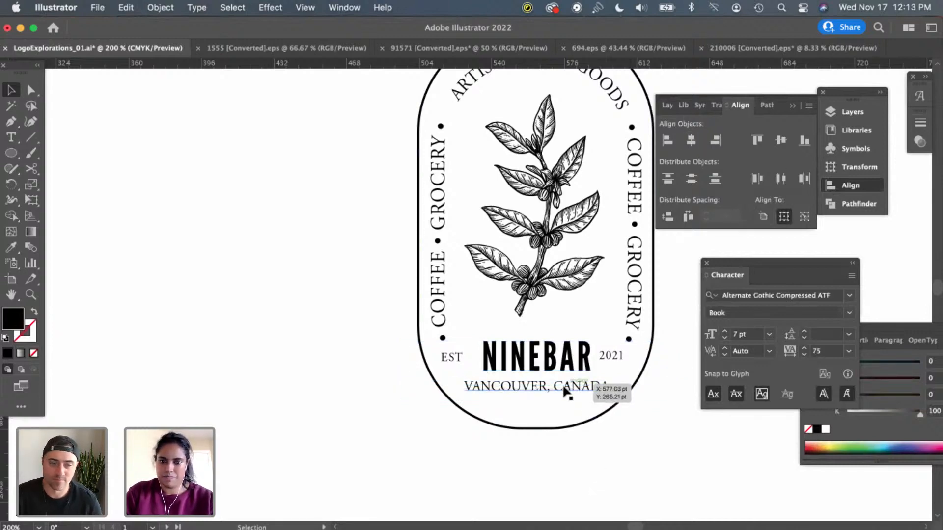
Compare other font sizes for the VANCOUVER, CANADA line within the badge and keep it at 7 pt
click(562, 385)
click(769, 334)
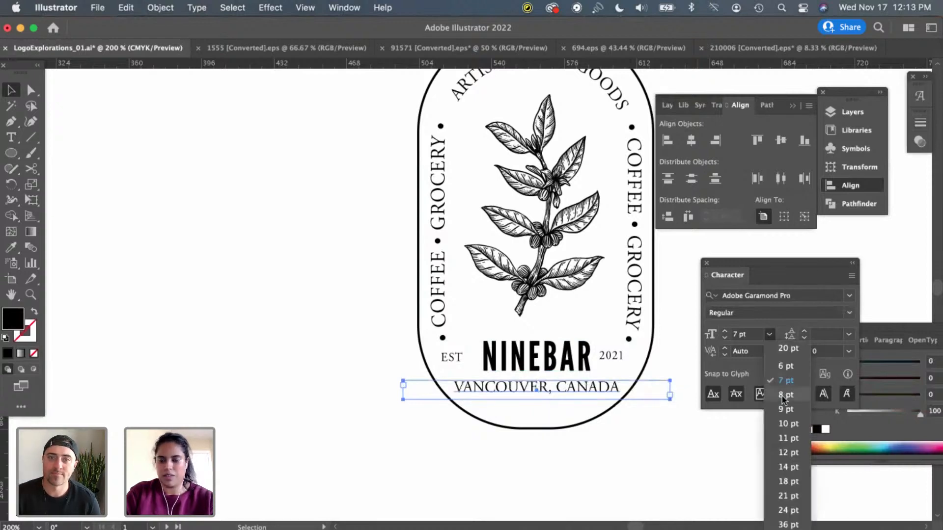
click(785, 381)
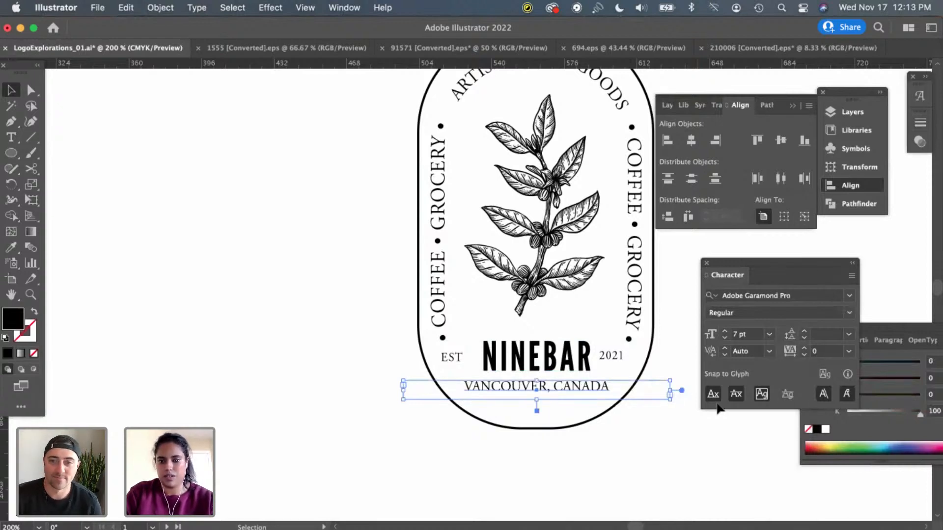
click(632, 469)
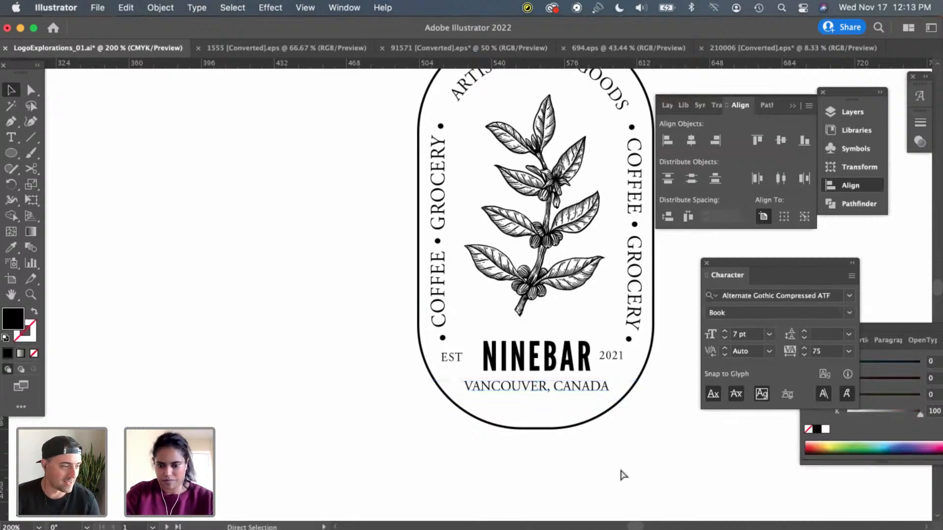
key(super+minus)
key(super)
key(super+plus)
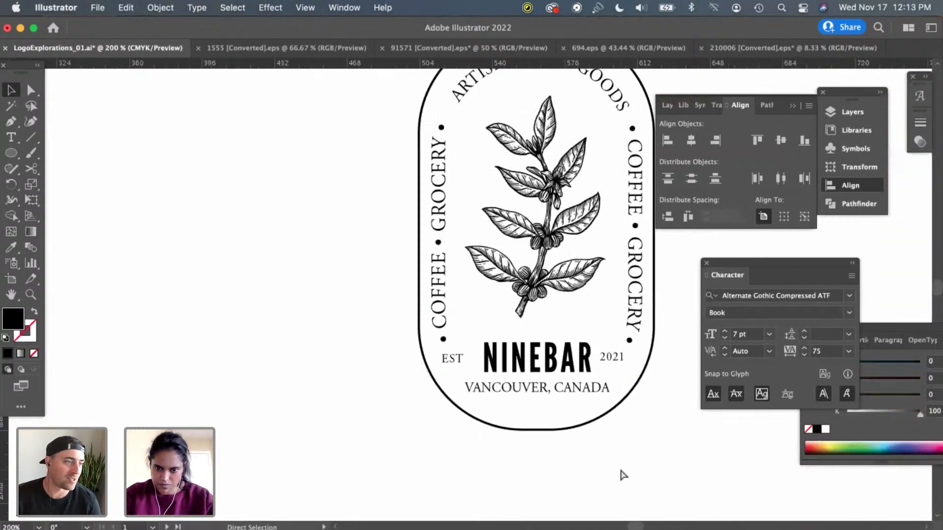
key(super+minus)
key(super+plus)
key(super+plus)
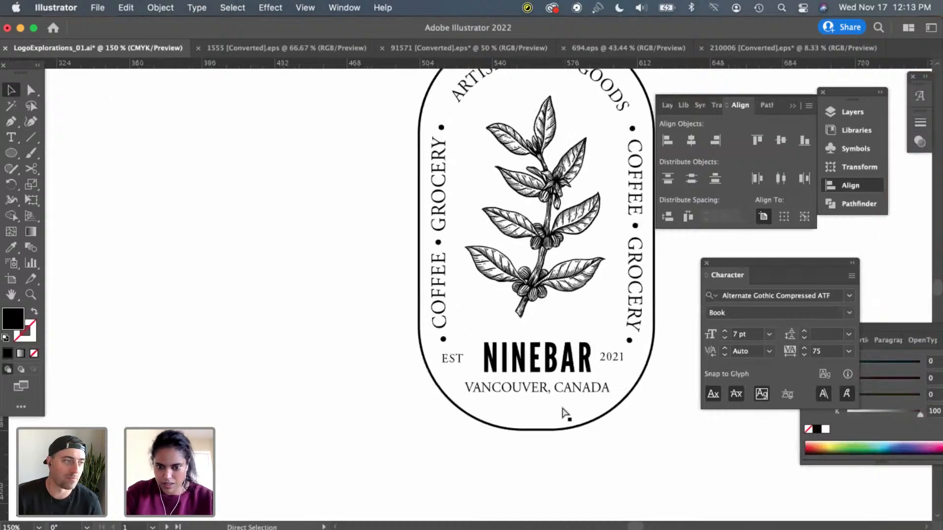
click(539, 419)
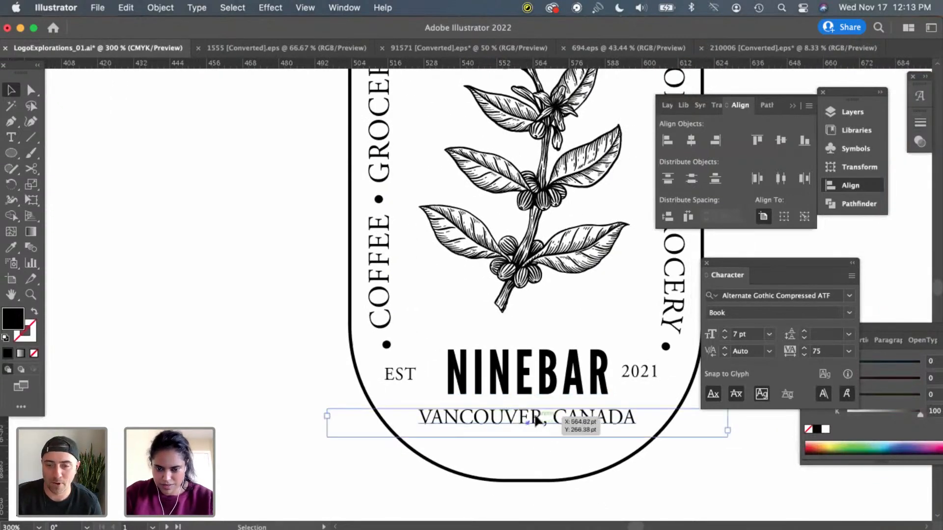
click(769, 334)
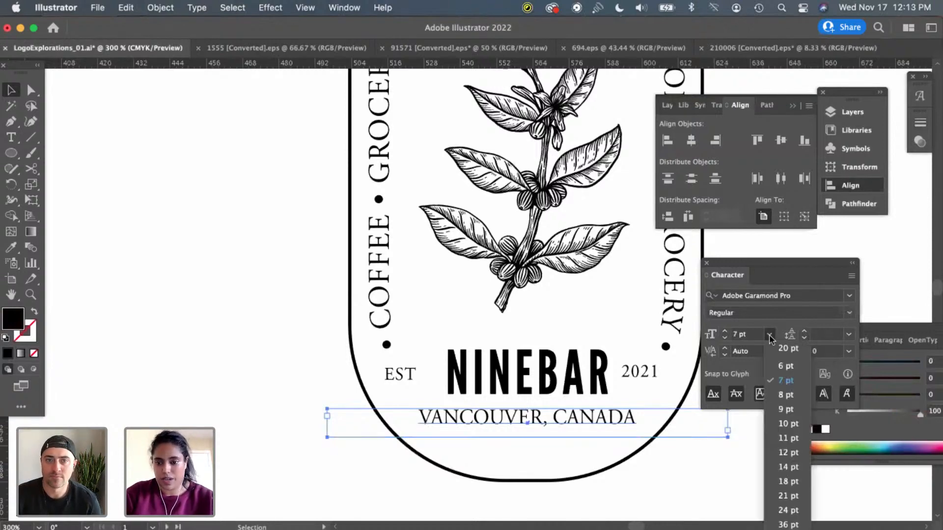
click(773, 378)
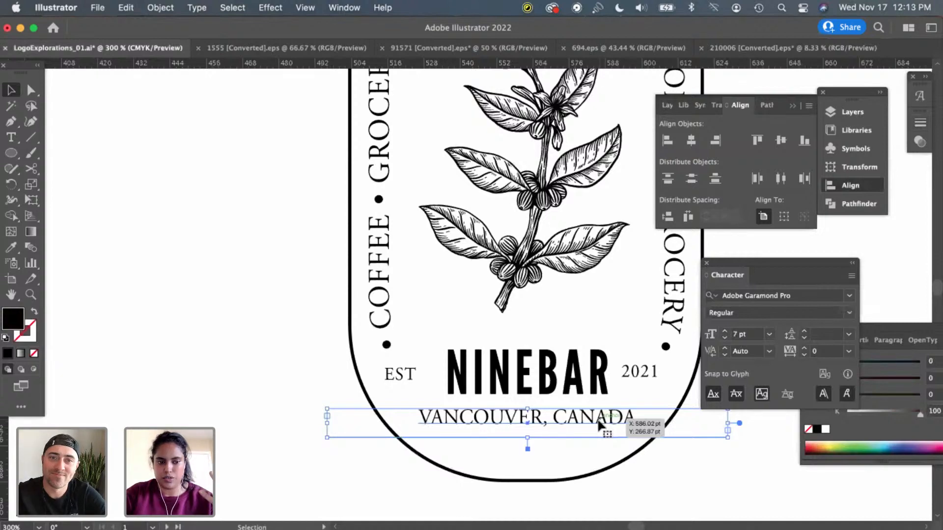
Fine-tune the VANCOUVER, CANADA line's position, shifting it slightly right and lowering it to widen the gap beneath NINEBAR
scroll(593, 422, right, 3)
scroll(593, 422, down, 1)
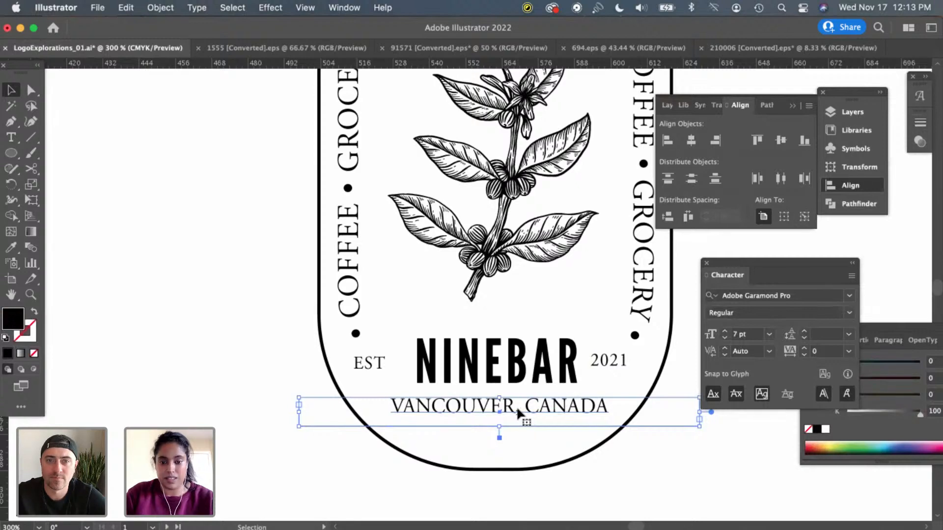
key(Right)
key(Right)
key(Right)
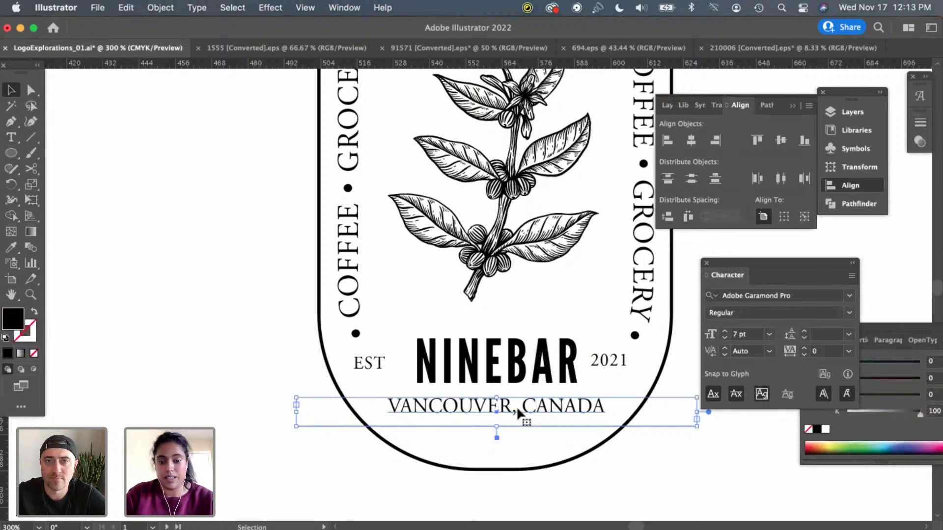
key(Down)
key(Down)
key(Down)
key(Down)
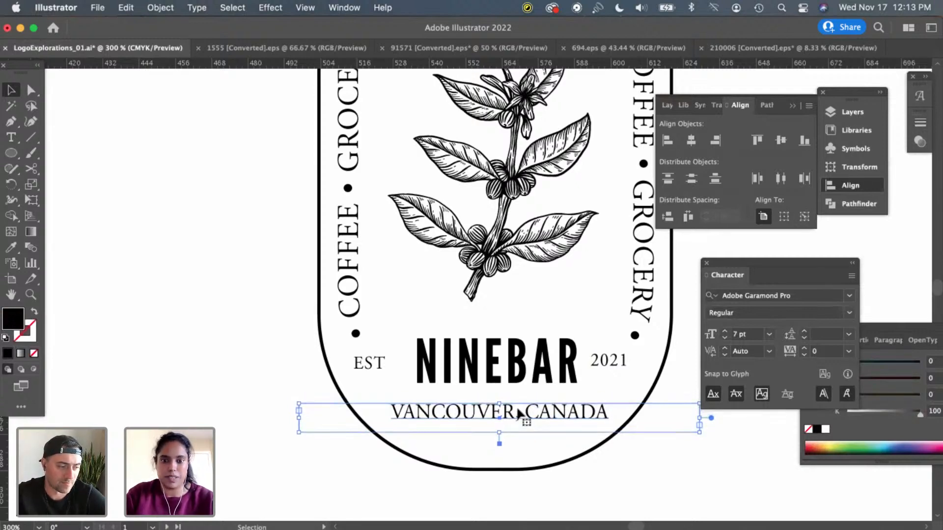
key(Down)
key(Down)
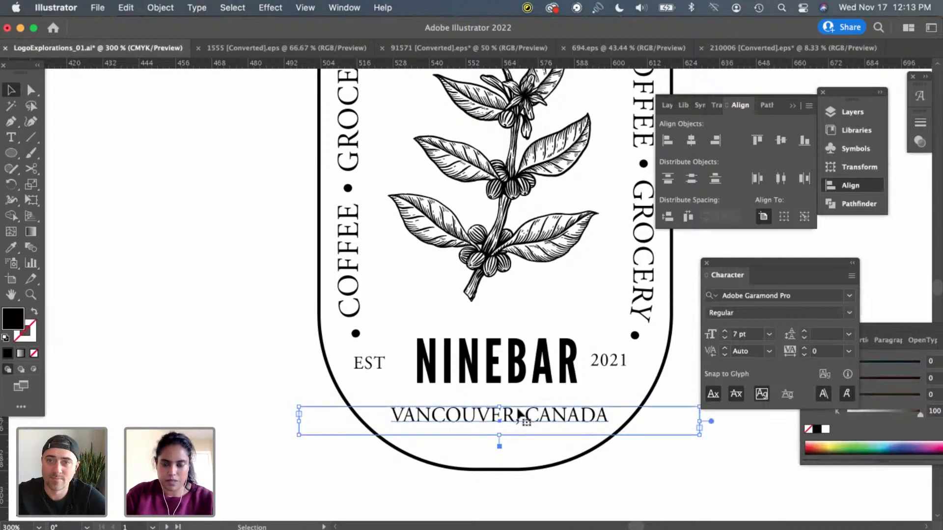
key(Up)
key(Up)
key(Up)
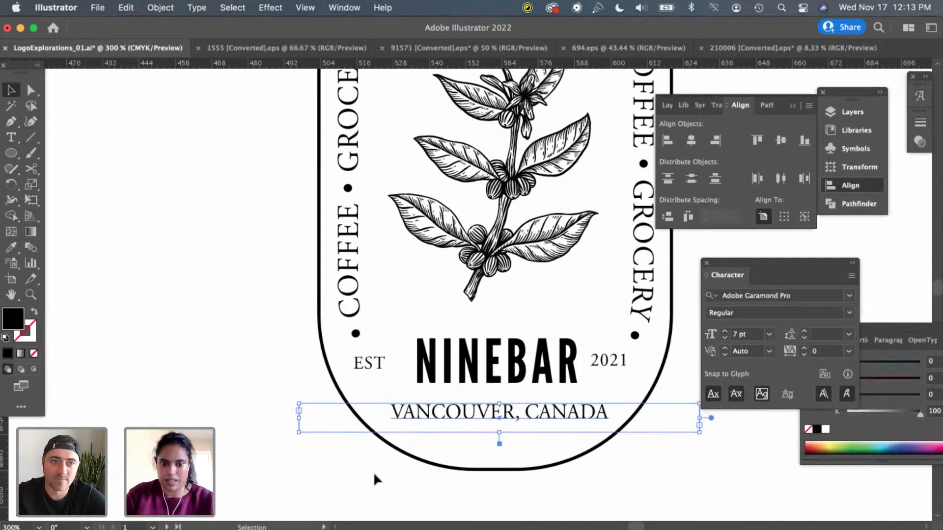
click(373, 473)
Place a duplicate of the VANCOUVER, CANADA line outside the badge, below and to its left
key(super+minus)
key(super+minus)
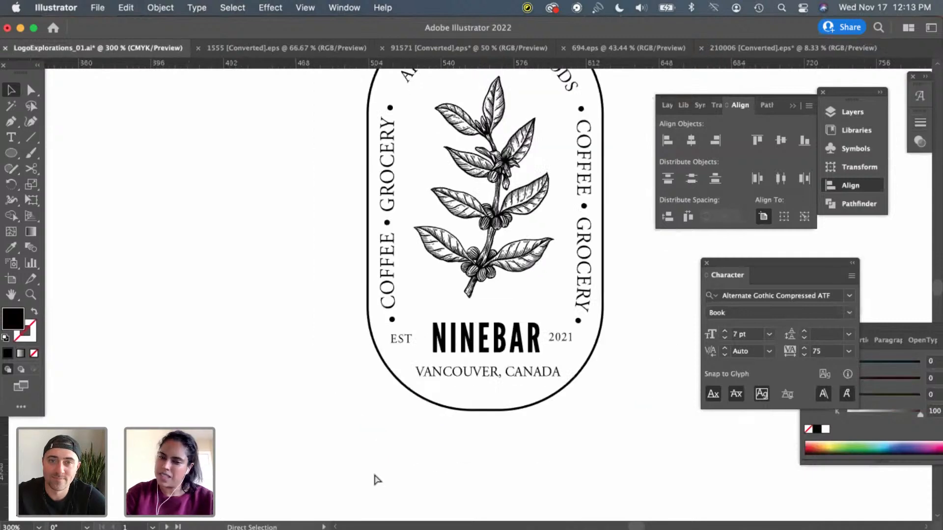
drag(469, 352, 341, 408)
click(457, 442)
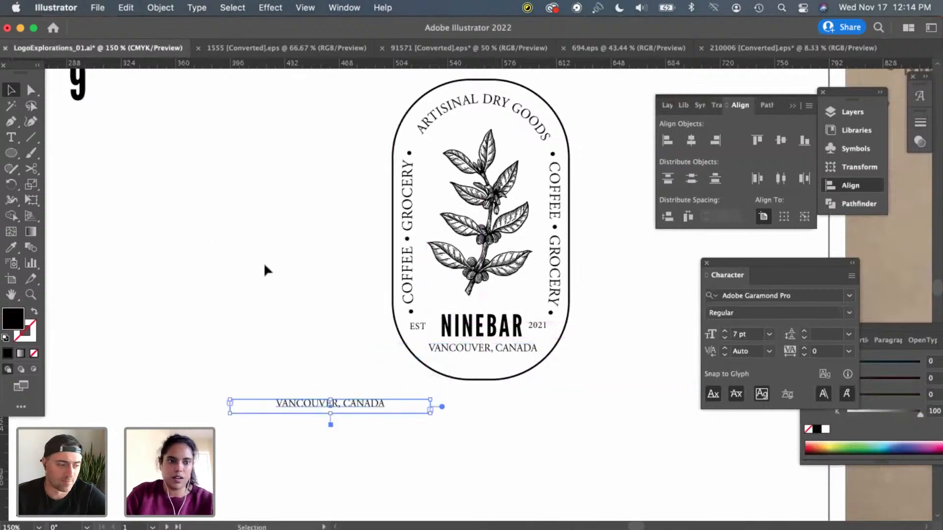
click(299, 294)
Draw a circle in the empty space left of the badge and give it no fill and no stroke
key(l)
drag(254, 218, 287, 278)
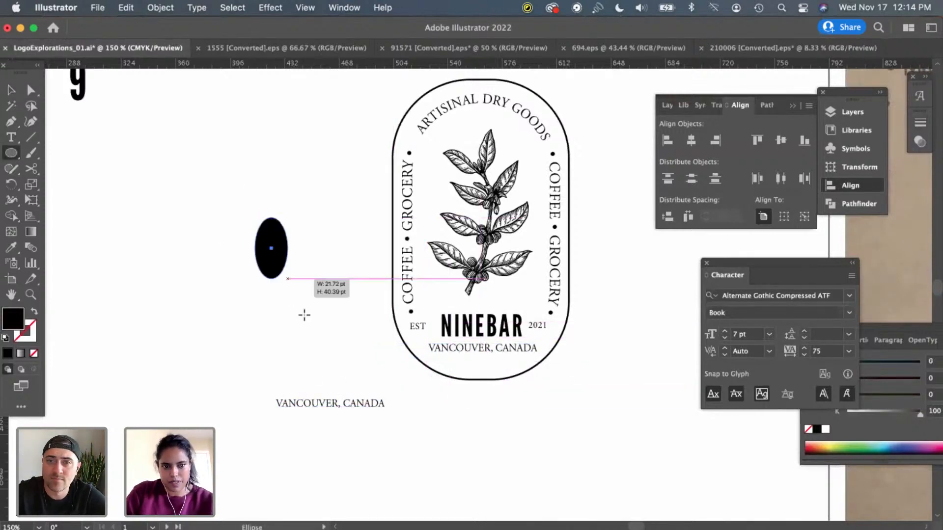
drag(304, 315, 348, 310)
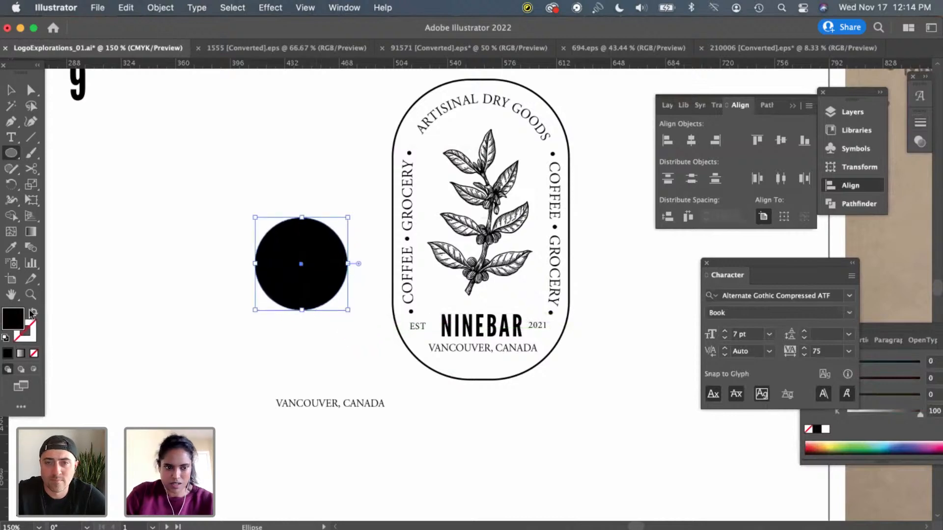
click(33, 312)
click(34, 354)
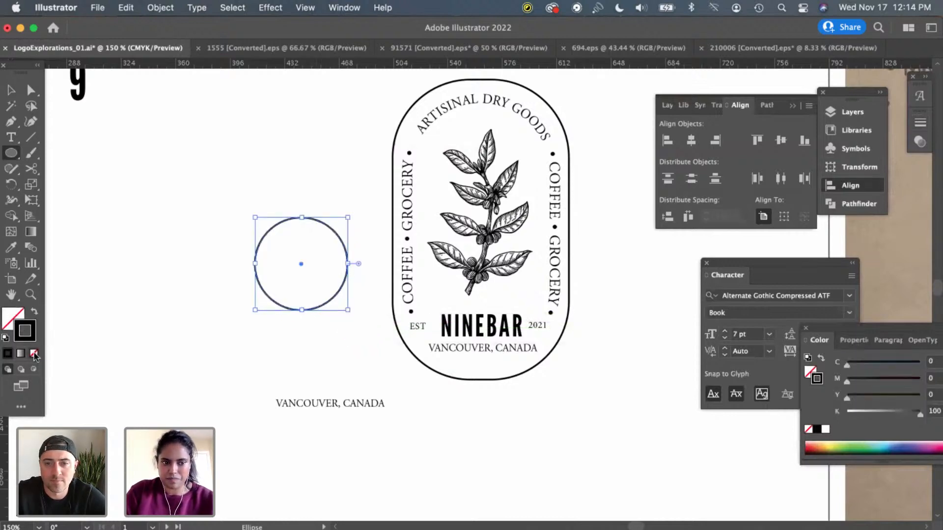
click(35, 353)
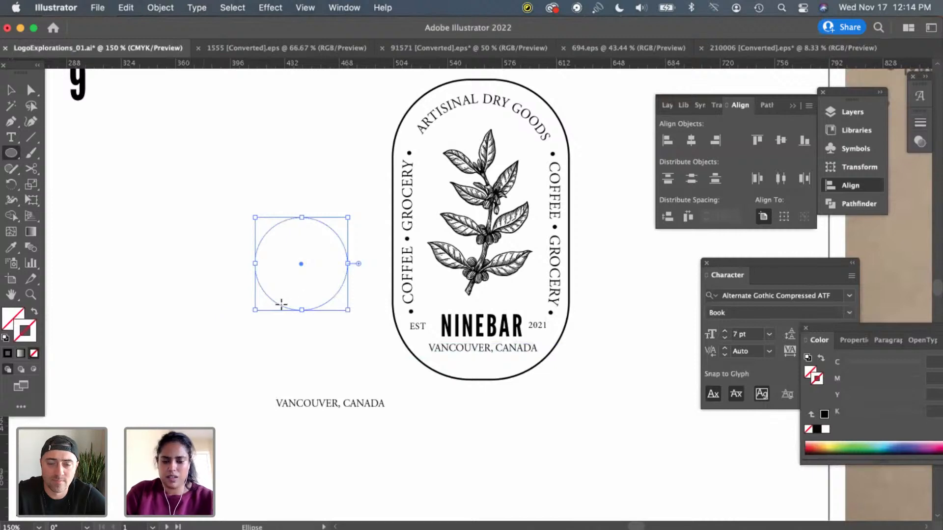
Convert the circle into a type path filled with placeholder text using Type on a Path
click(15, 141)
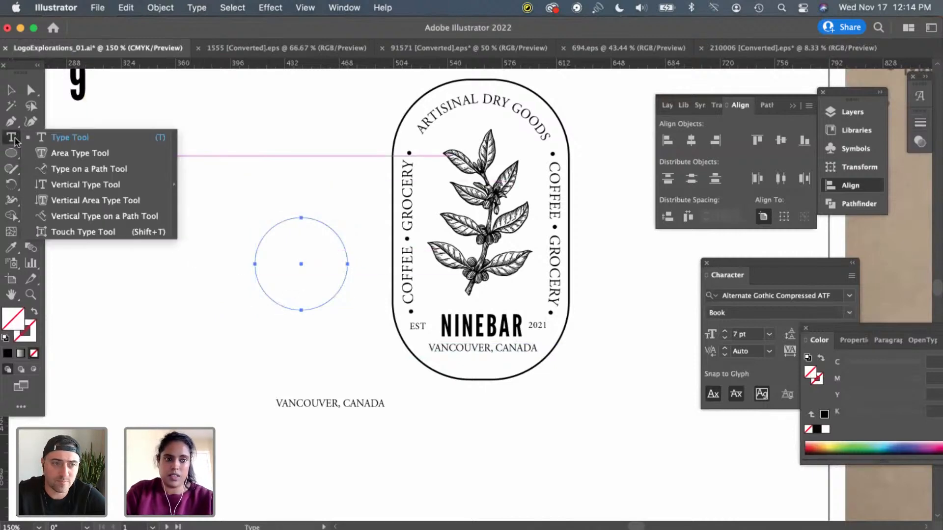
click(89, 169)
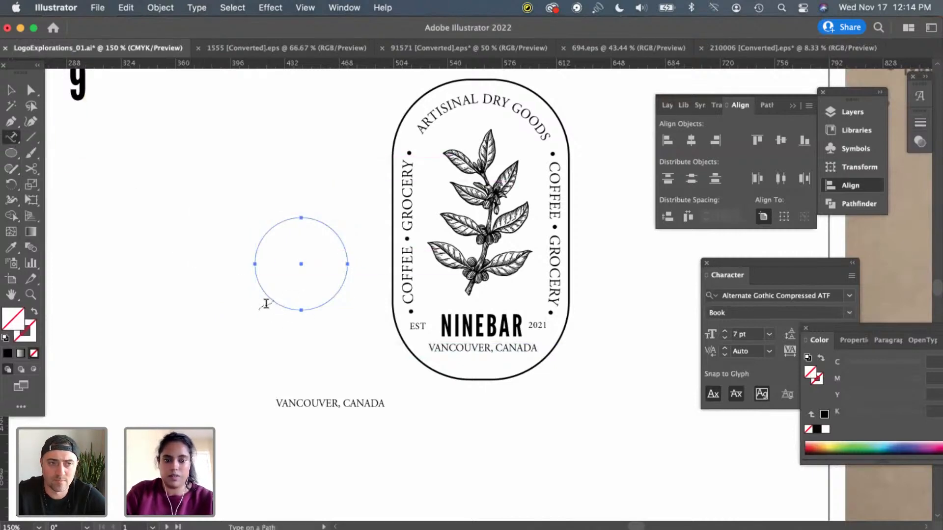
click(257, 284)
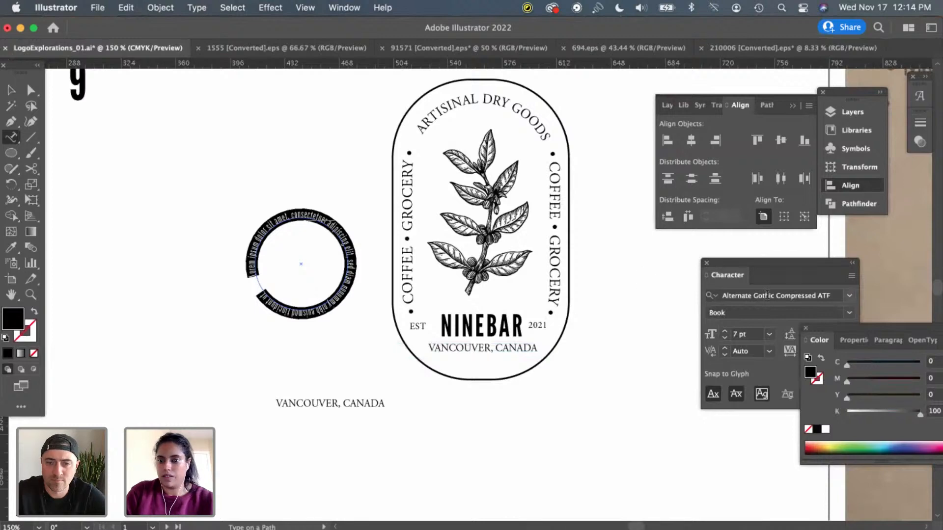
click(766, 295)
text(ge)
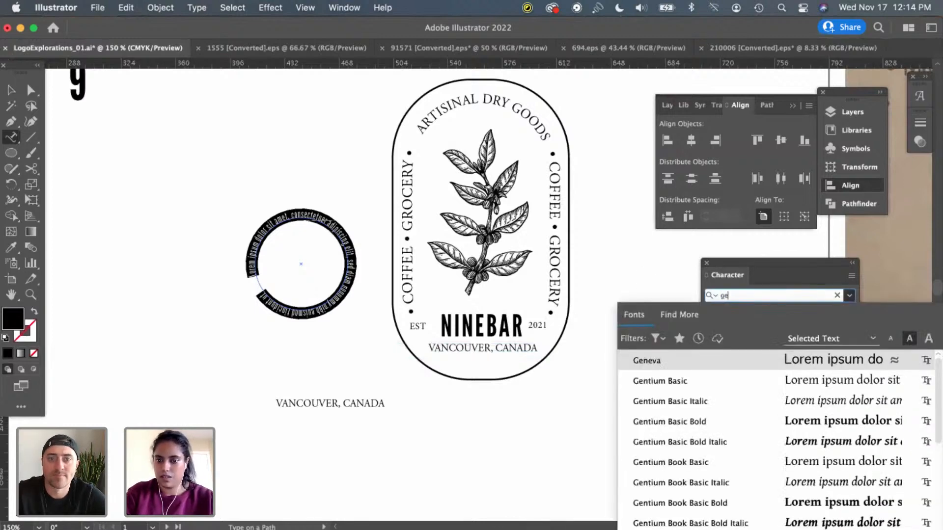
key(BackSpace)
key(BackSpace)
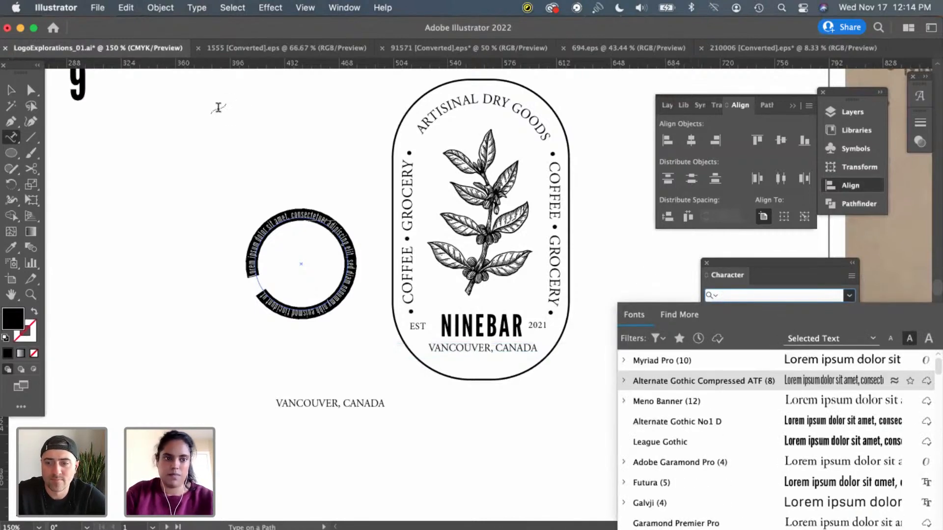
click(18, 90)
click(289, 165)
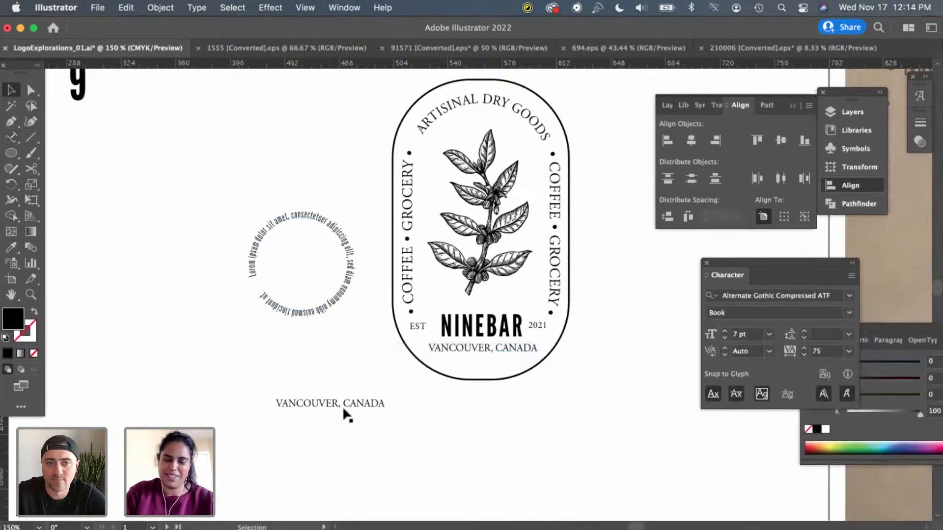
Set the font of the placeholder text on the circle to Adobe Garamond Pro
click(339, 406)
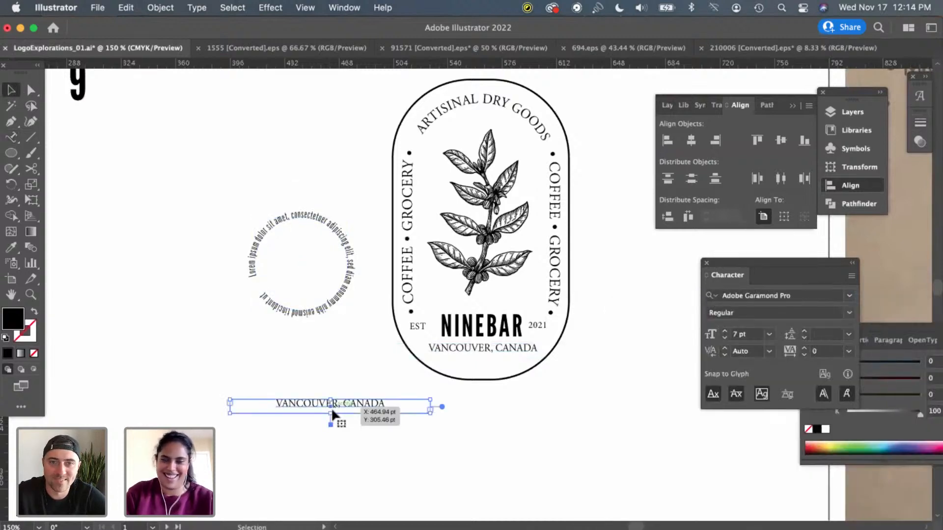
click(290, 318)
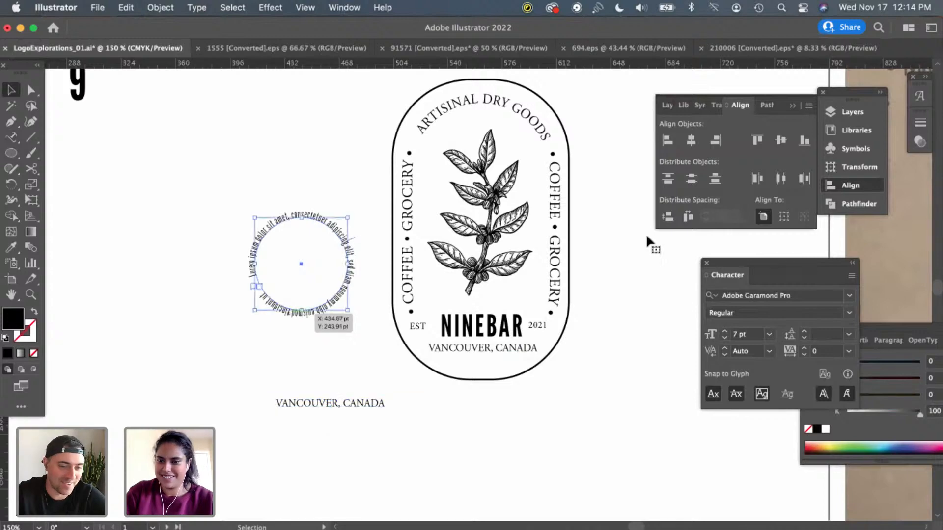
click(797, 289)
text(adobe g)
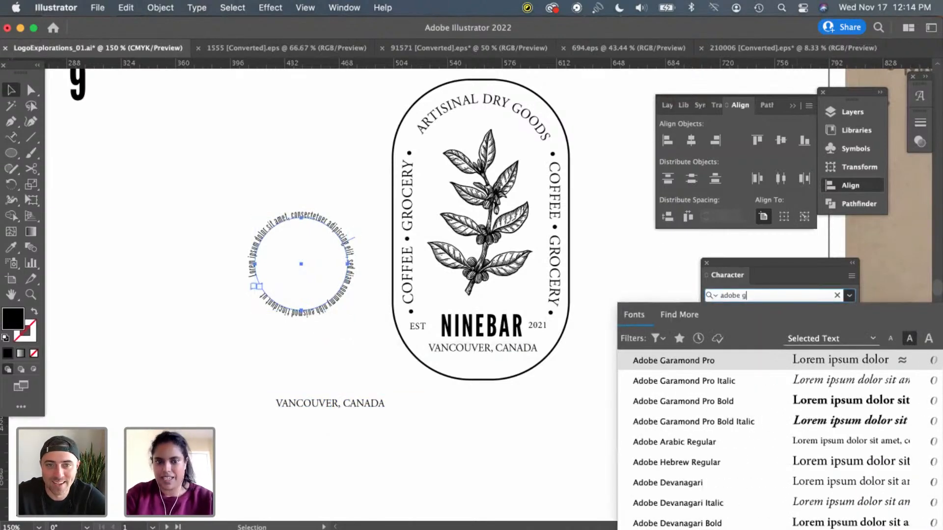
key(Return)
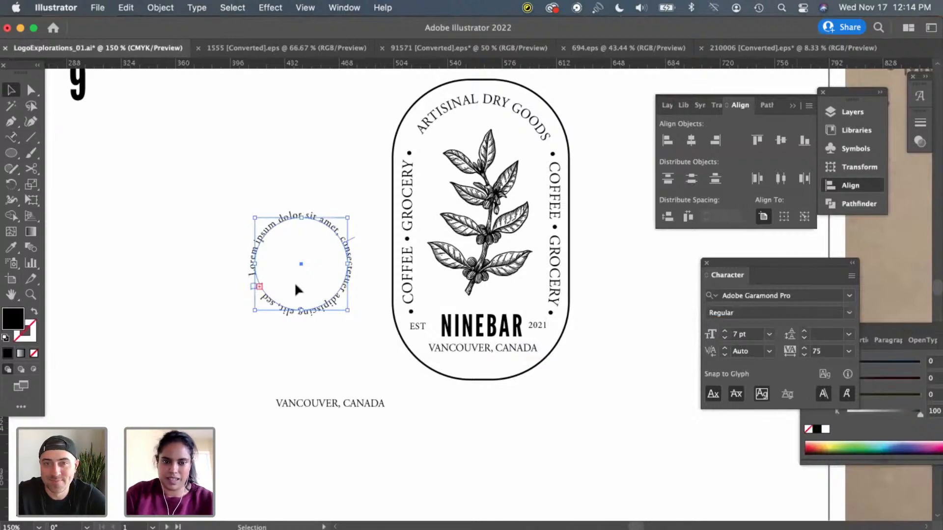
Replace the circle's placeholder text with "VANCOUVER, CANADA" and slide it along the path to sit over the top of the circle
key(a)
key(super+equal)
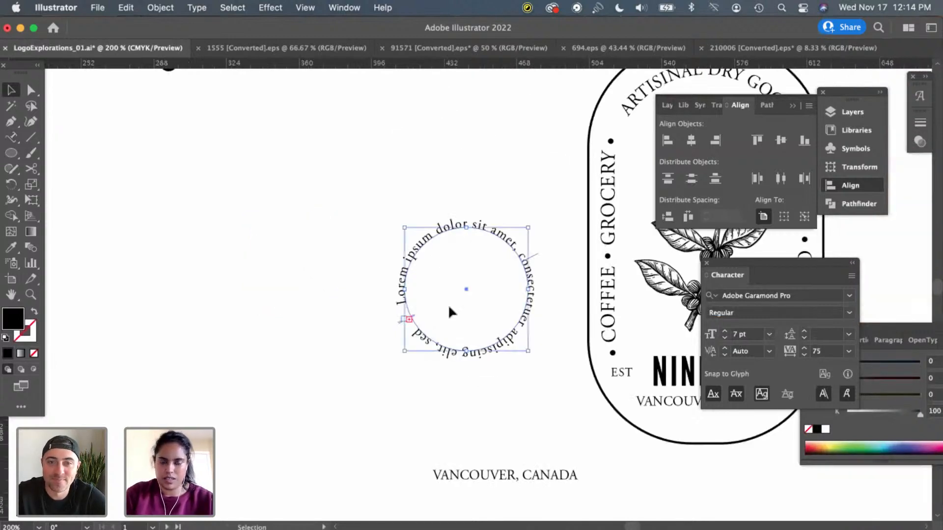
scroll(448, 311, right, 2)
key(t)
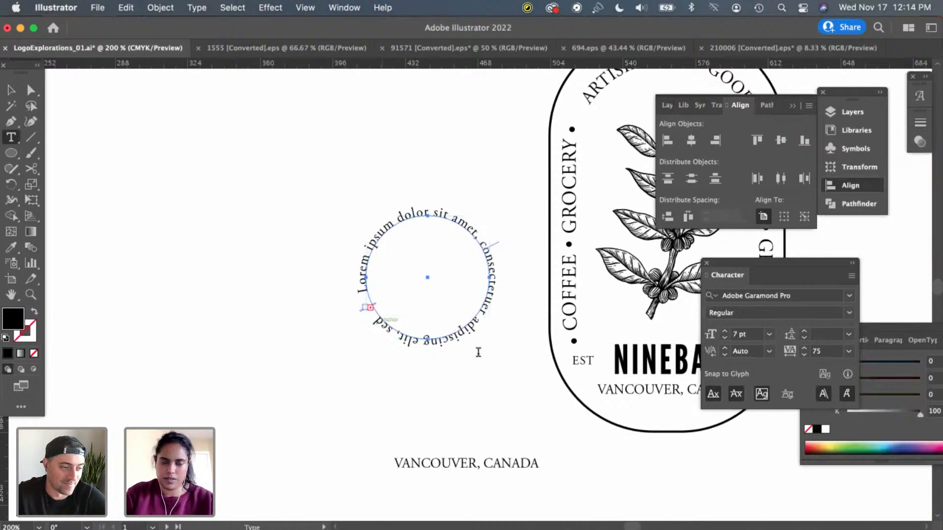
drag(478, 352, 353, 292)
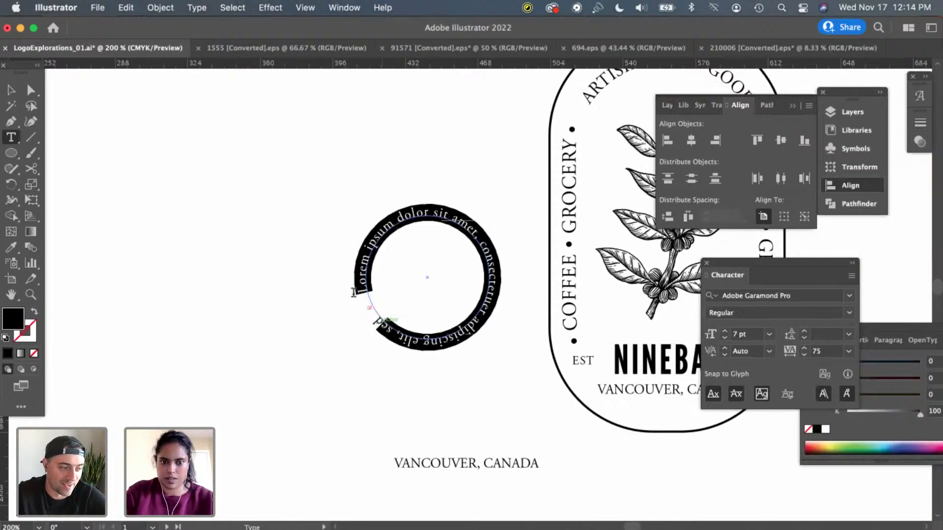
key(BackSpace)
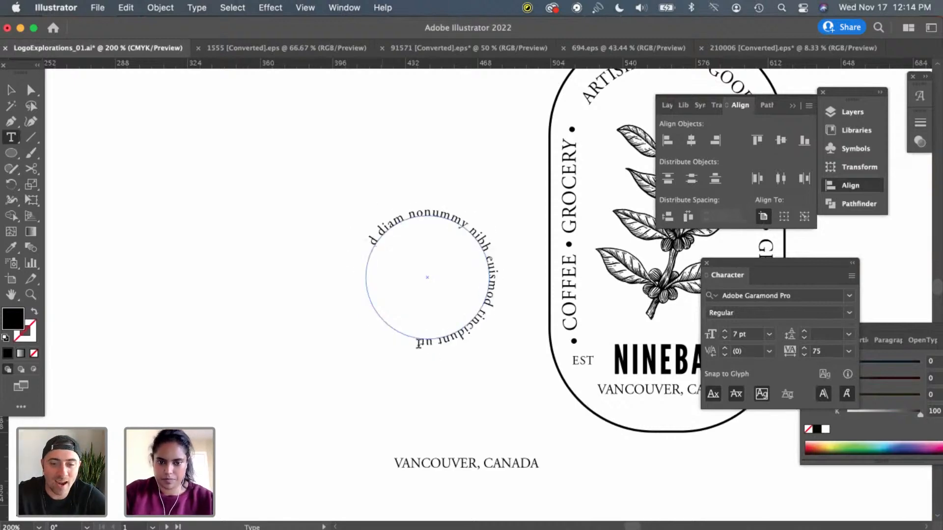
drag(419, 343, 353, 237)
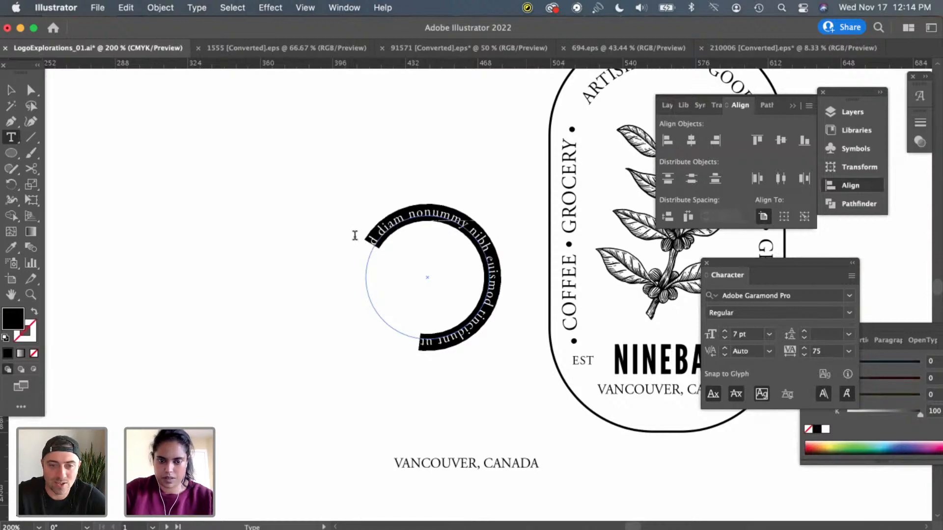
key(BackSpace)
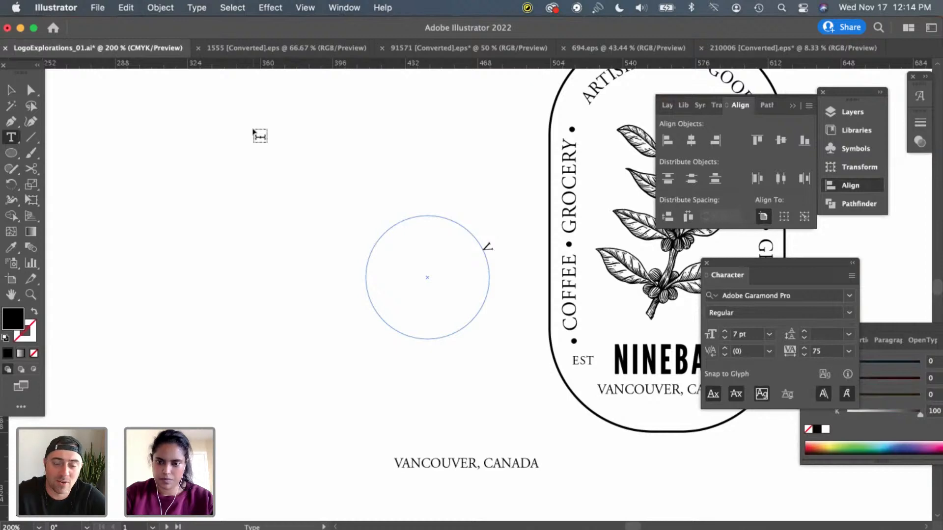
text(VANCOUVER)
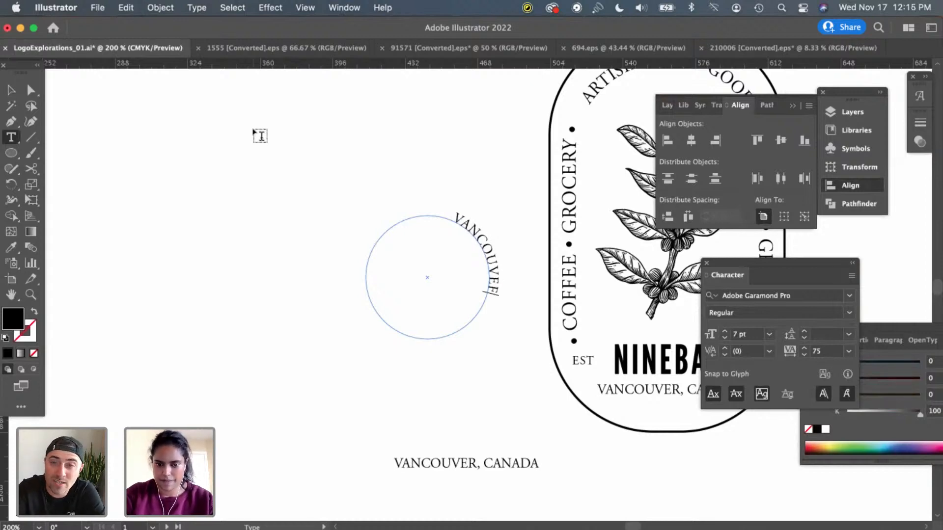
key(BackSpace)
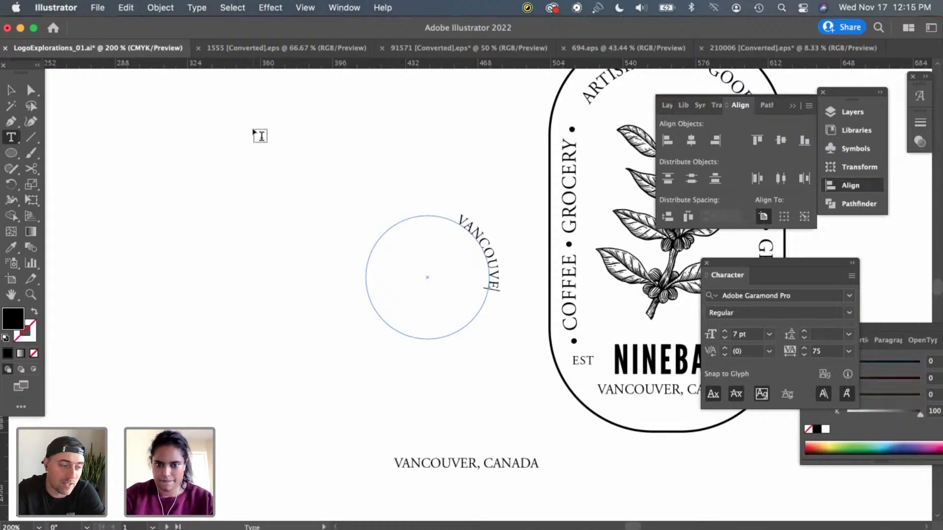
text(R,)
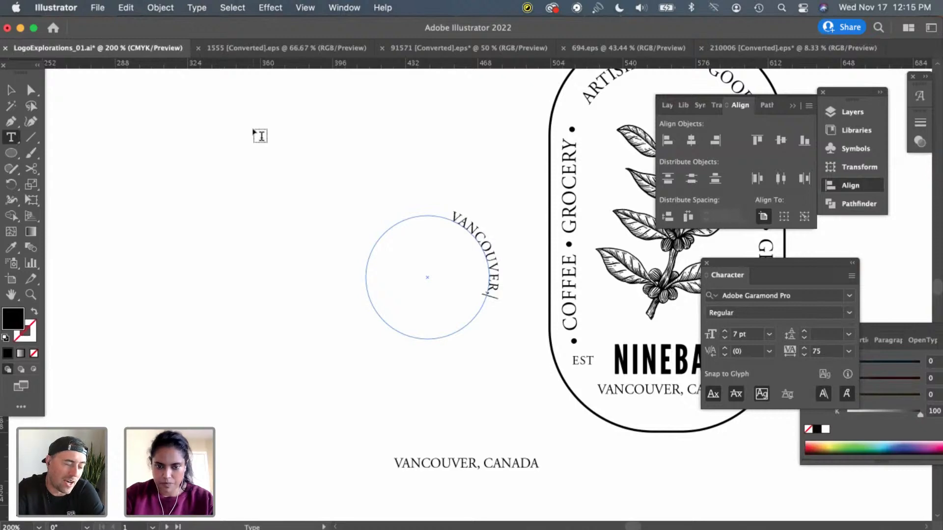
text( CANADA)
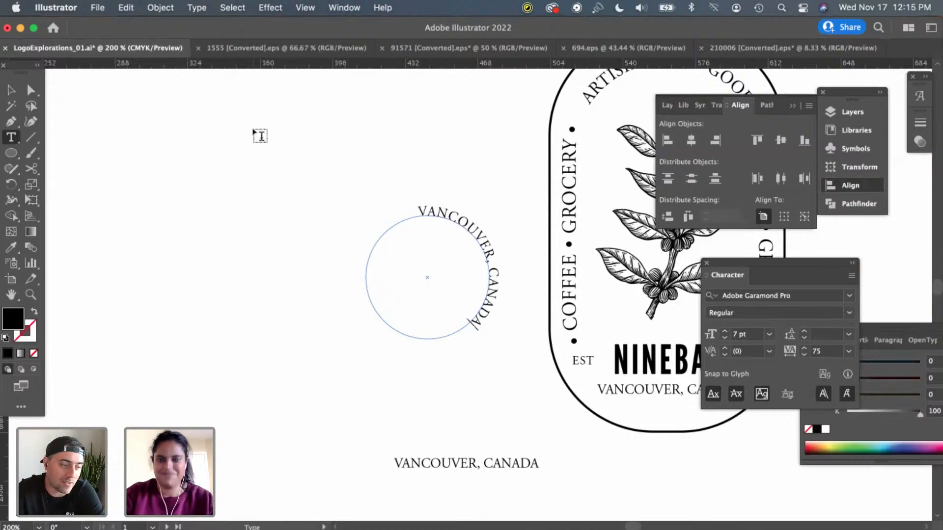
click(10, 90)
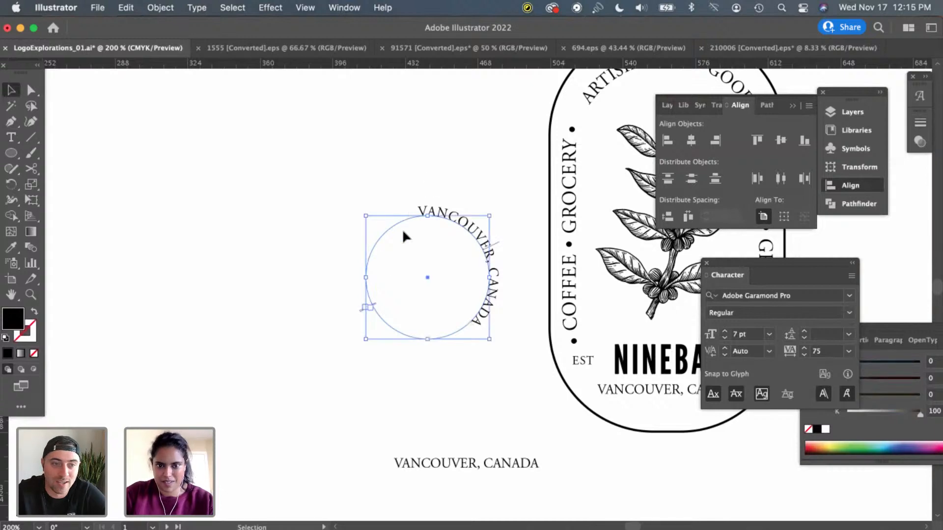
drag(498, 247, 431, 214)
Delete the straight VANCOUVER, CANADA duplicate below the circle, outside the badge
click(490, 484)
click(475, 469)
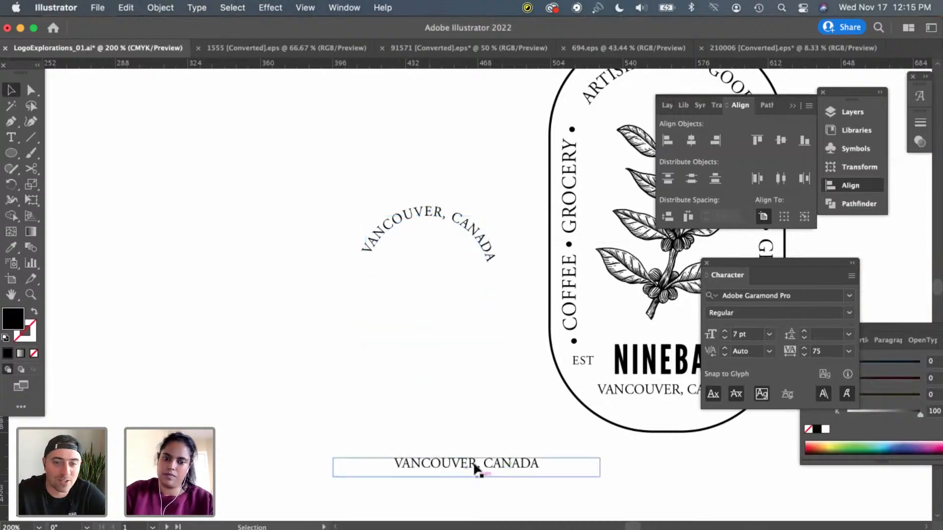
key(Delete)
Flip the curved VANCOUVER, CANADA text on its path and set Align to Path to Center, keeping the Rainbow effect
click(485, 241)
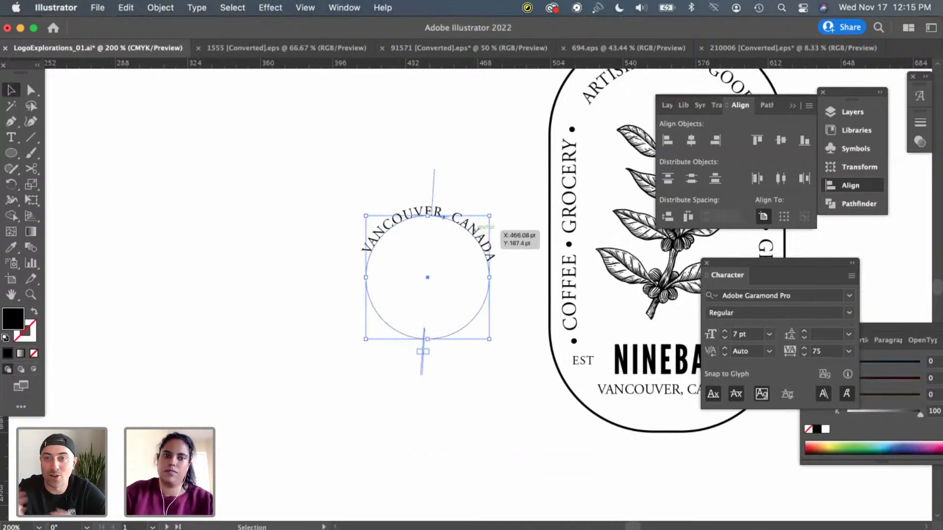
click(160, 8)
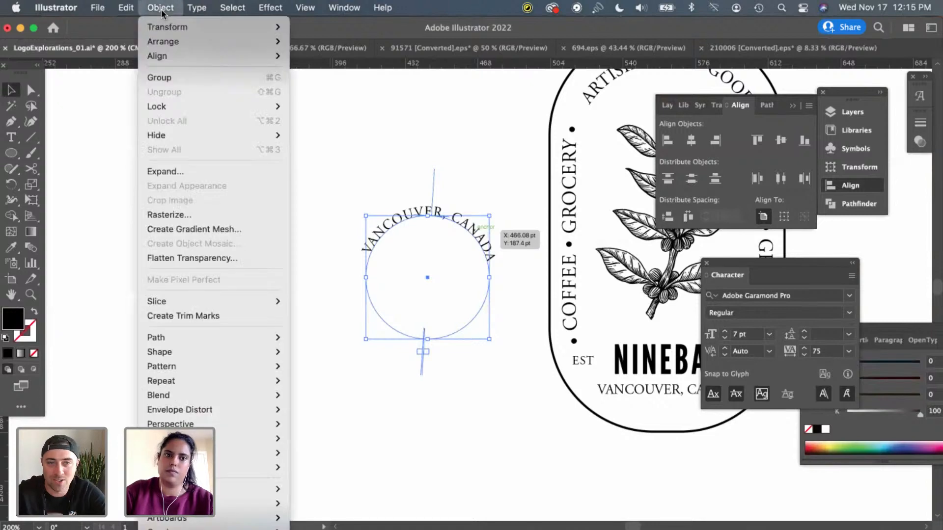
mouse_move(207, 9)
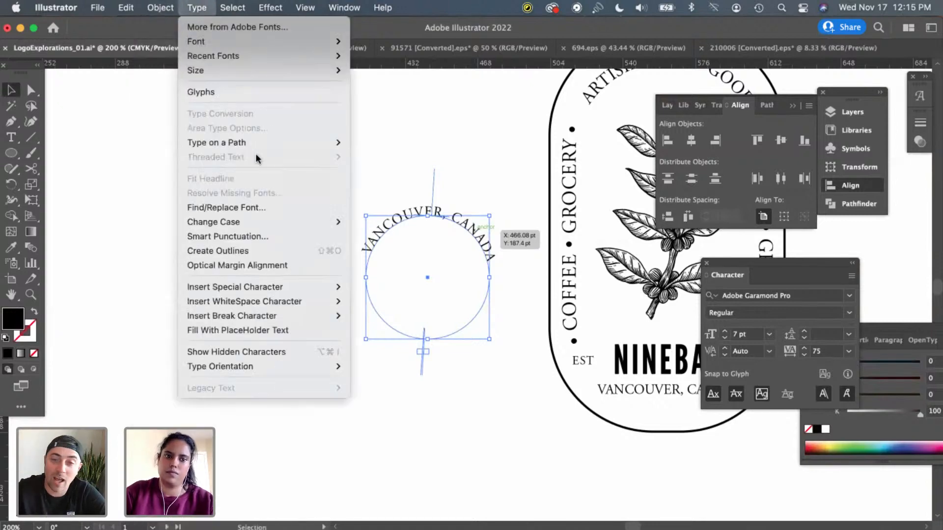
mouse_move(258, 143)
click(386, 223)
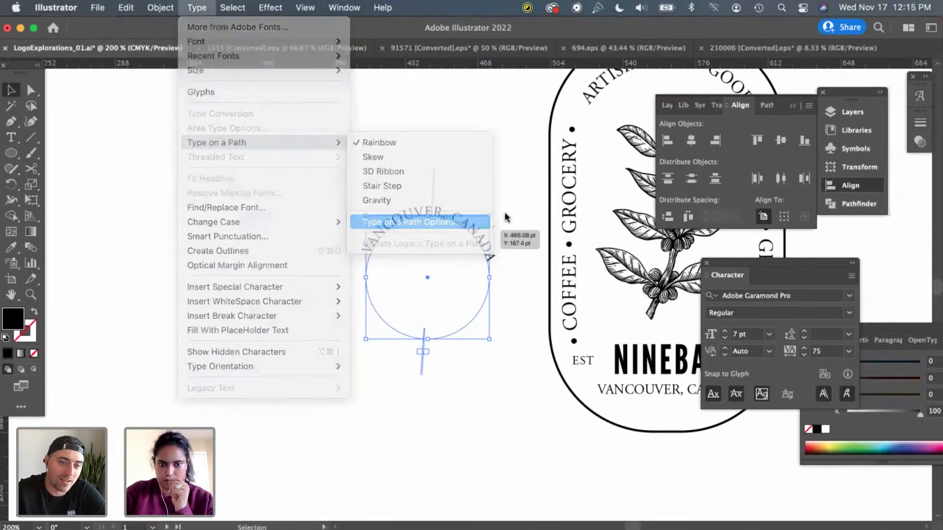
click(782, 215)
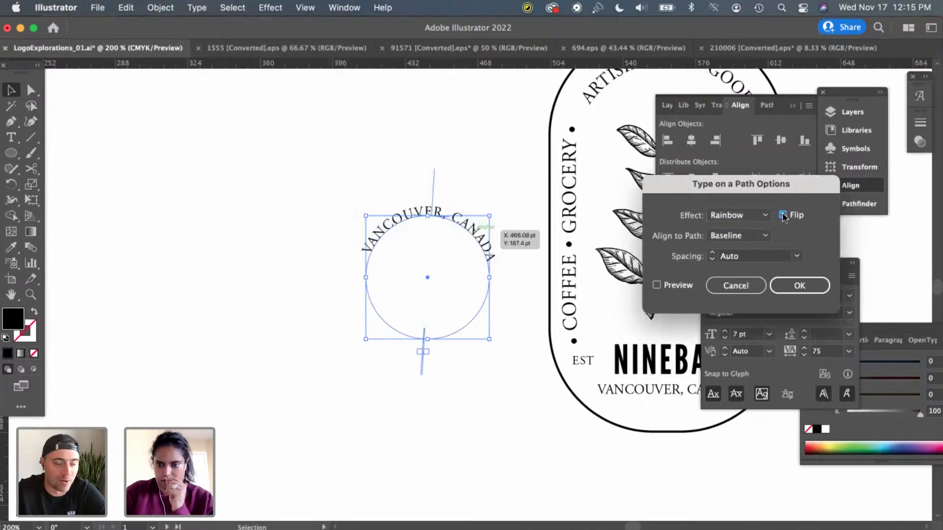
click(657, 285)
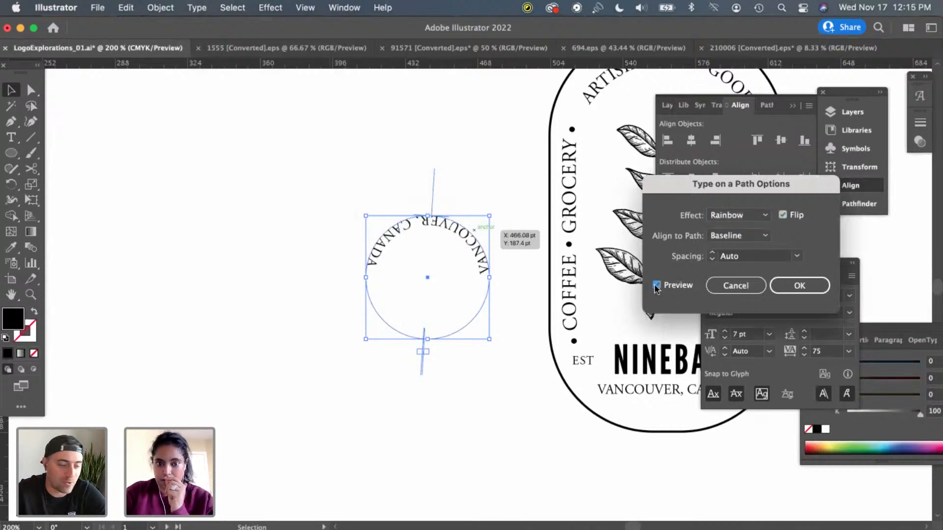
click(797, 257)
click(797, 257)
click(765, 236)
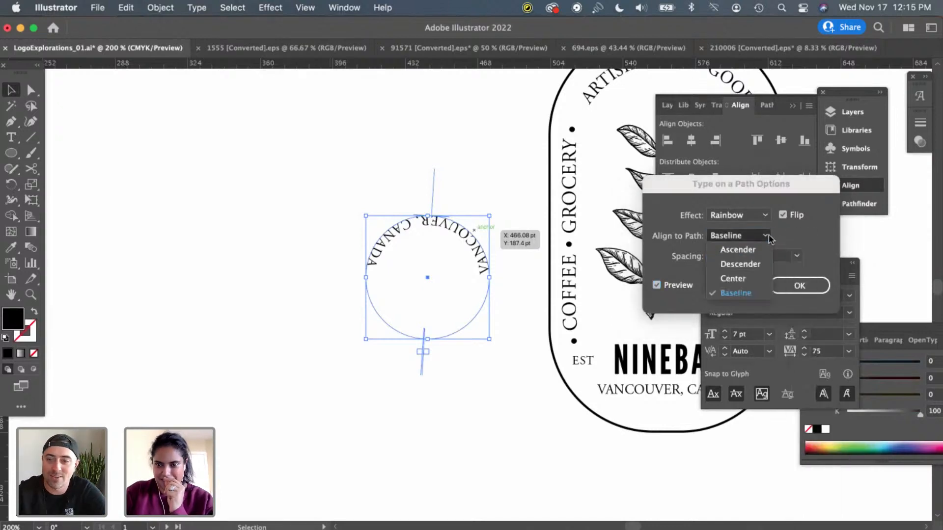
click(732, 279)
click(796, 286)
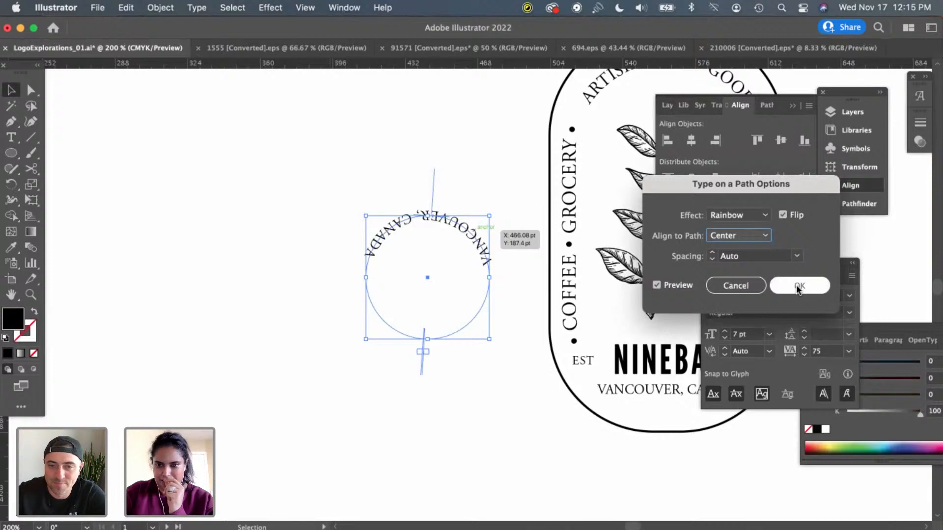
Slide the flipped VANCOUVER, CANADA text around the path to the bottom of the circle
drag(433, 198, 427, 339)
click(451, 379)
scroll(456, 379, right, 2)
scroll(455, 379, down, 1)
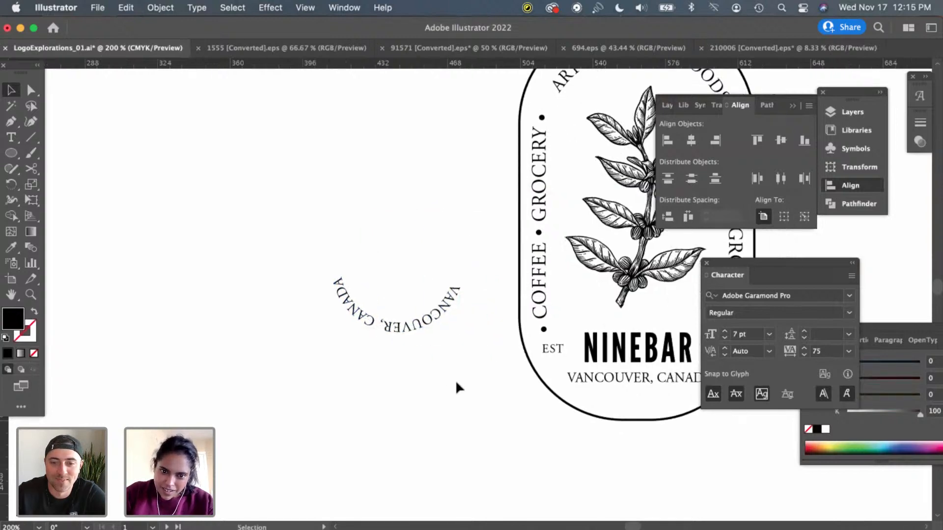
Move the straight VANCOUVER, CANADA line out of the badge to the empty space below and to its left
scroll(455, 383, right, 5)
scroll(456, 383, down, 1)
click(304, 295)
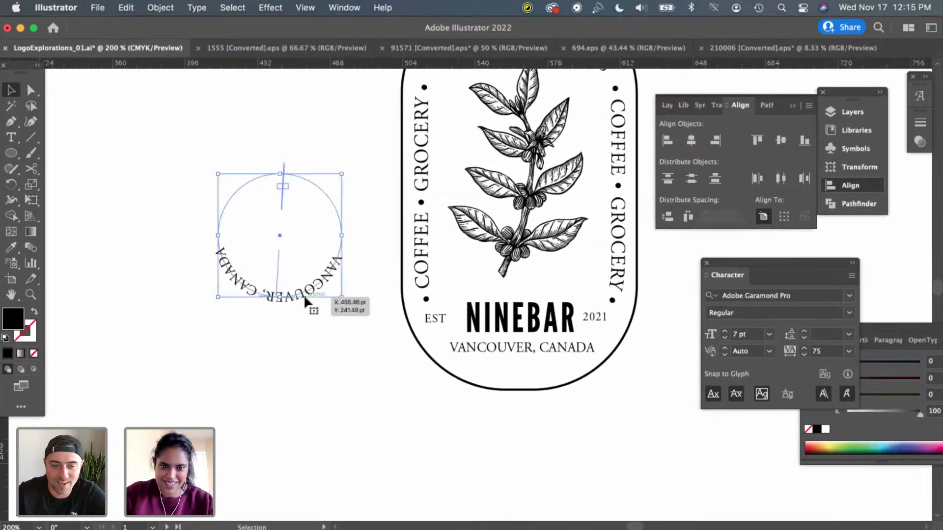
drag(500, 347, 431, 371)
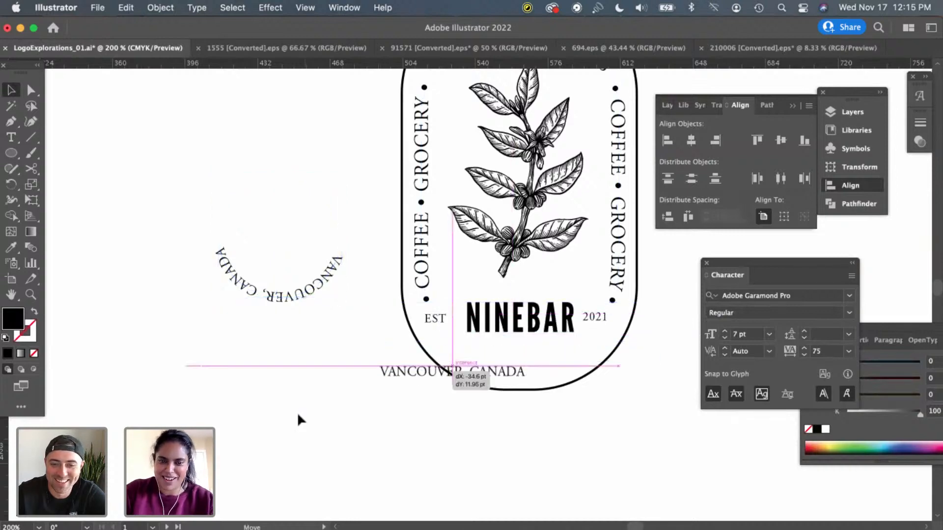
drag(297, 415, 297, 415)
Try the curved VANCOUVER, CANADA text inside the badge beneath NINEBAR and delete it
drag(295, 295, 530, 372)
scroll(530, 372, up, 3)
key(Delete)
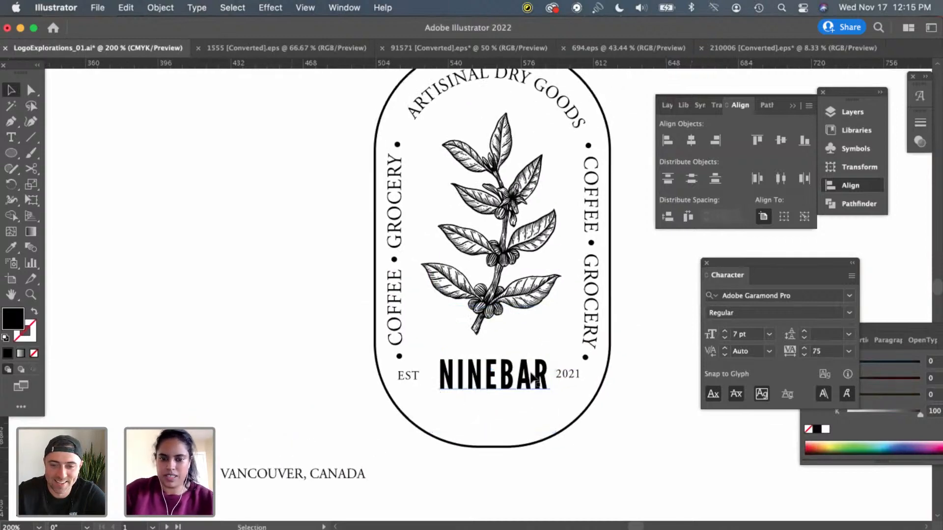
Move the straight VANCOUVER, CANADA line back into the badge, roughly centred beneath NINEBAR, and deselect it
scroll(330, 464, down, 2)
scroll(330, 464, left, 2)
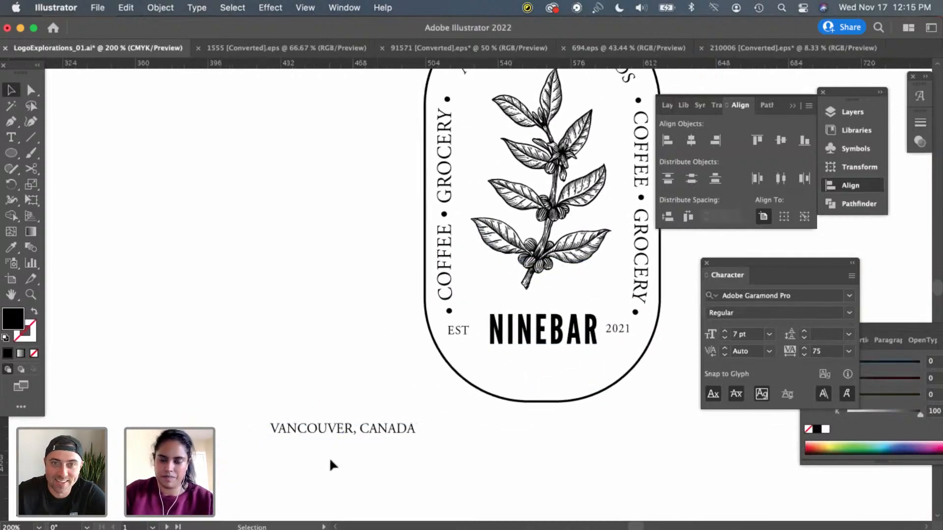
click(342, 429)
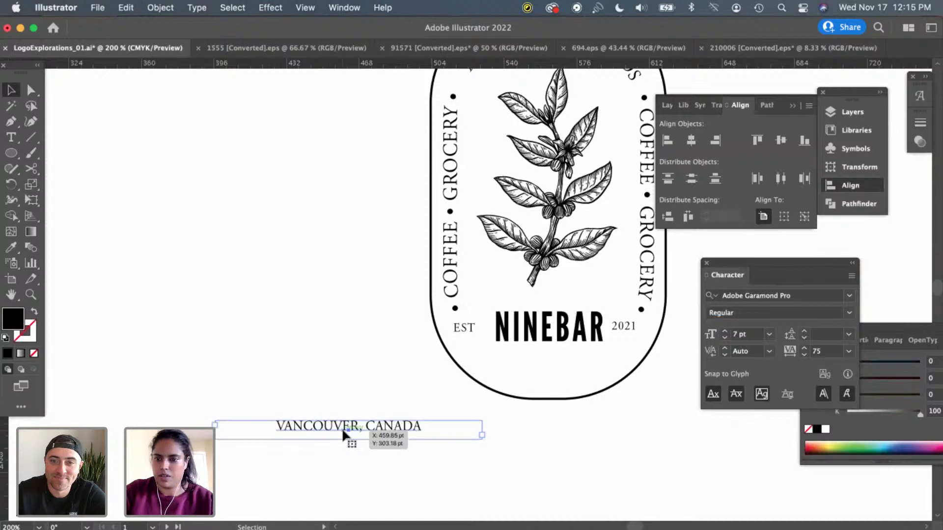
click(849, 312)
click(842, 328)
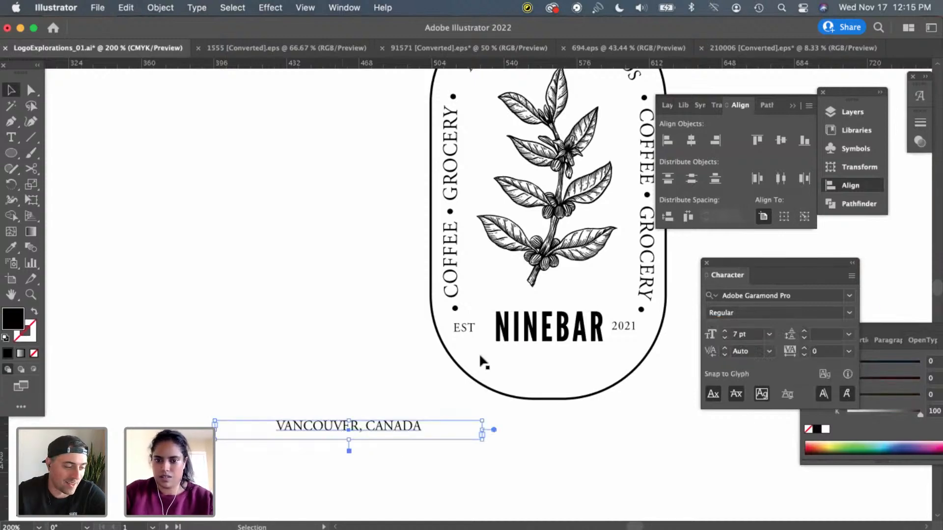
drag(392, 432, 576, 364)
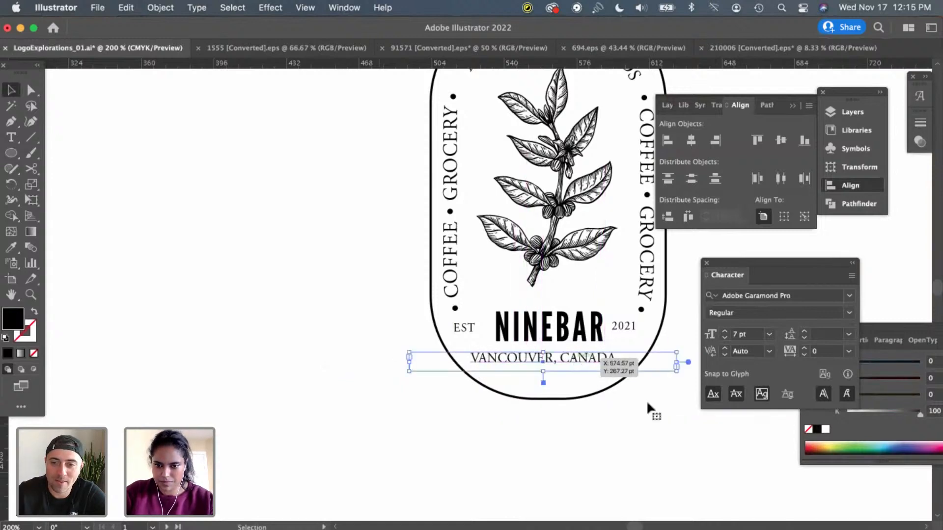
click(646, 399)
key(super+minus)
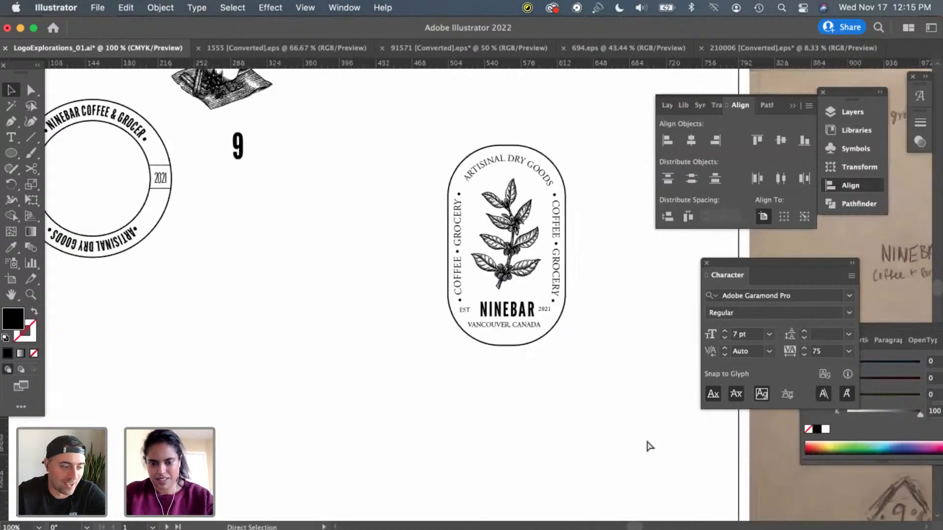
Examine the font styles available for the badge's VANCOUVER, CANADA line
key(super+plus)
click(569, 372)
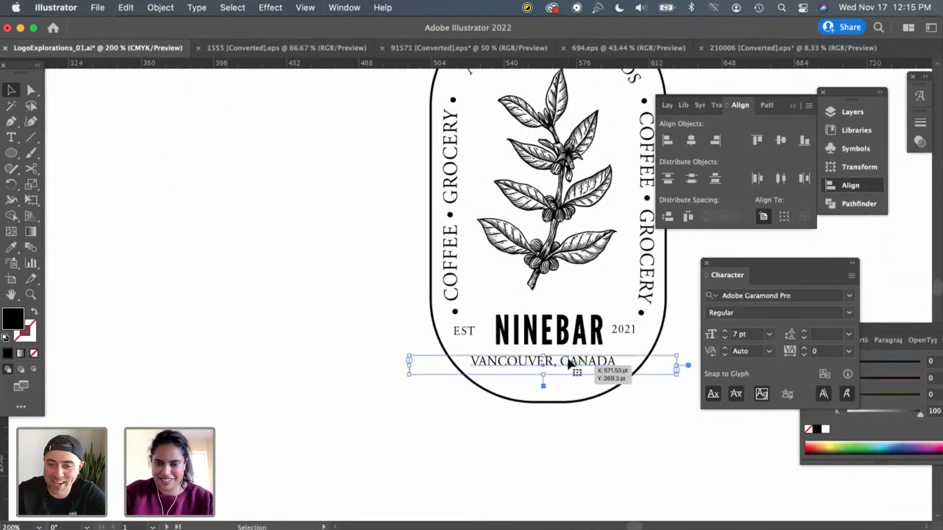
click(850, 314)
click(850, 314)
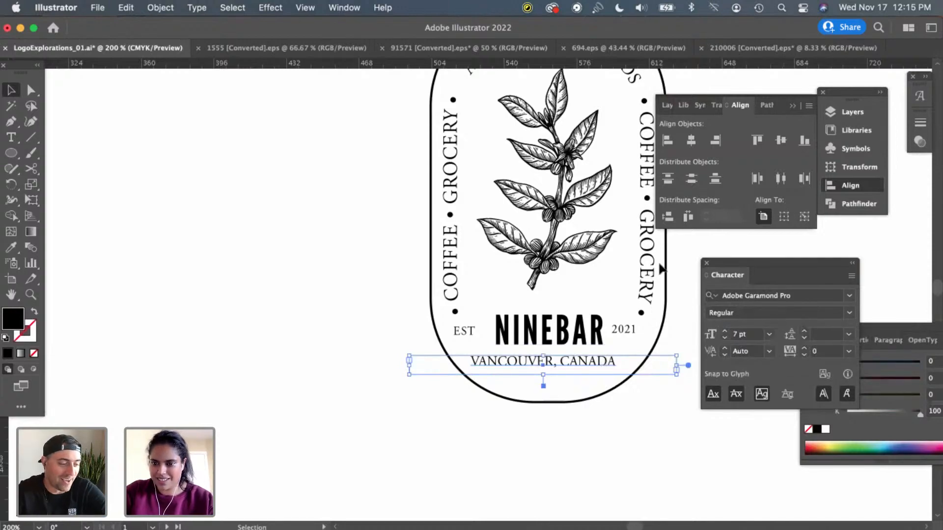
Set the font size of the VANCOUVER, CANADA line beneath NINEBAR to 6 pt
click(463, 333)
click(520, 363)
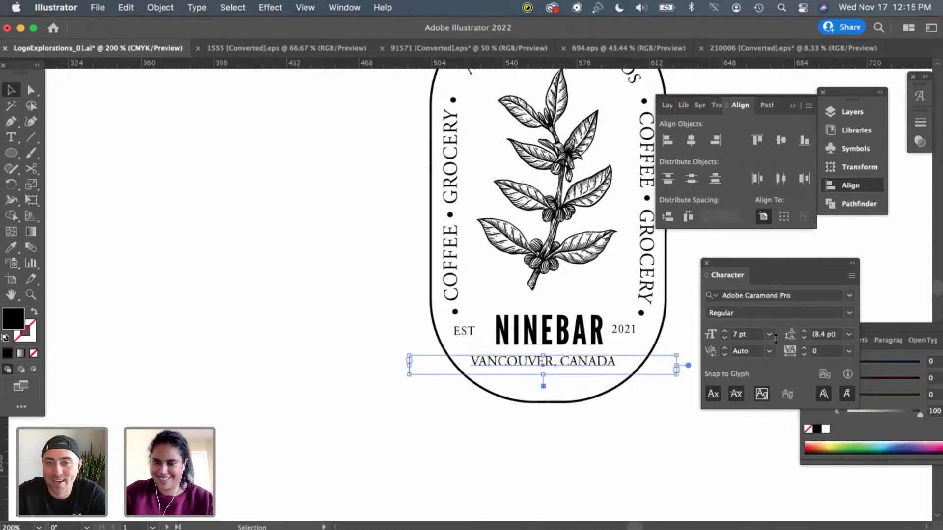
click(749, 335)
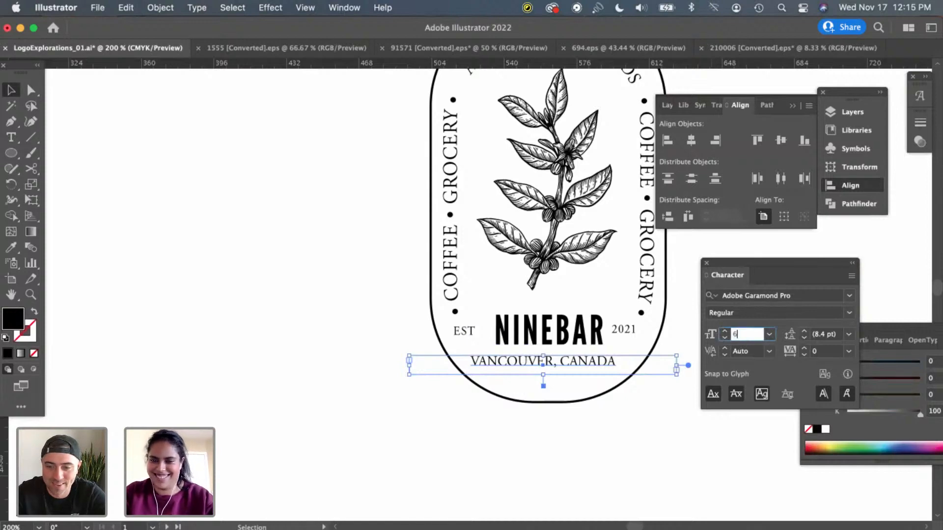
text(6)
key(Return)
click(640, 456)
click(579, 365)
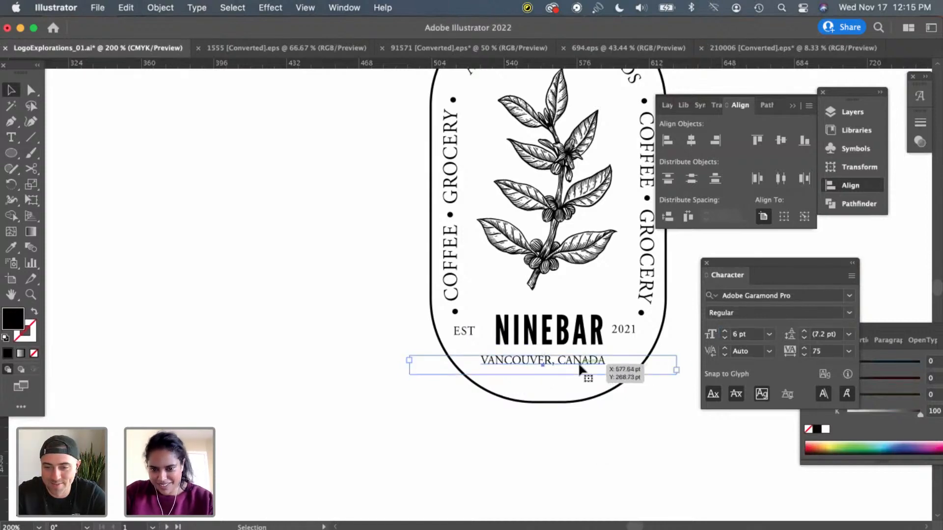
Reposition the VANCOUVER, CANADA line so it sits roughly centred just beneath NINEBAR, and deselect it
drag(586, 365, 591, 362)
key(Left)
key(Left)
key(Left)
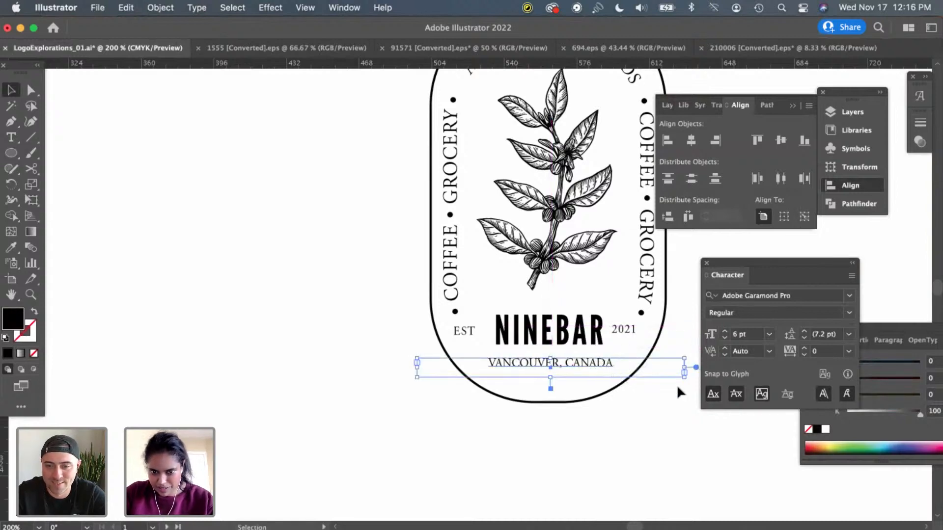
key(Up)
key(Up)
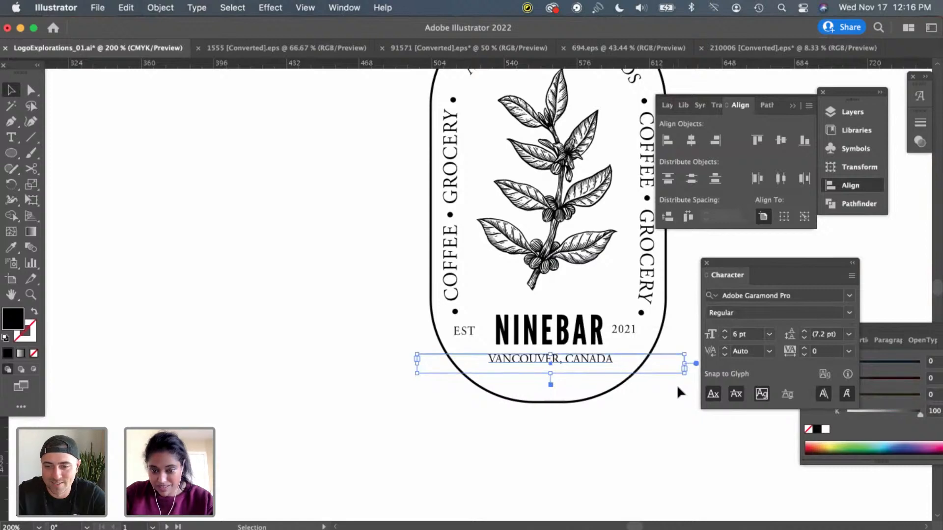
key(Down)
key(Down)
key(Down)
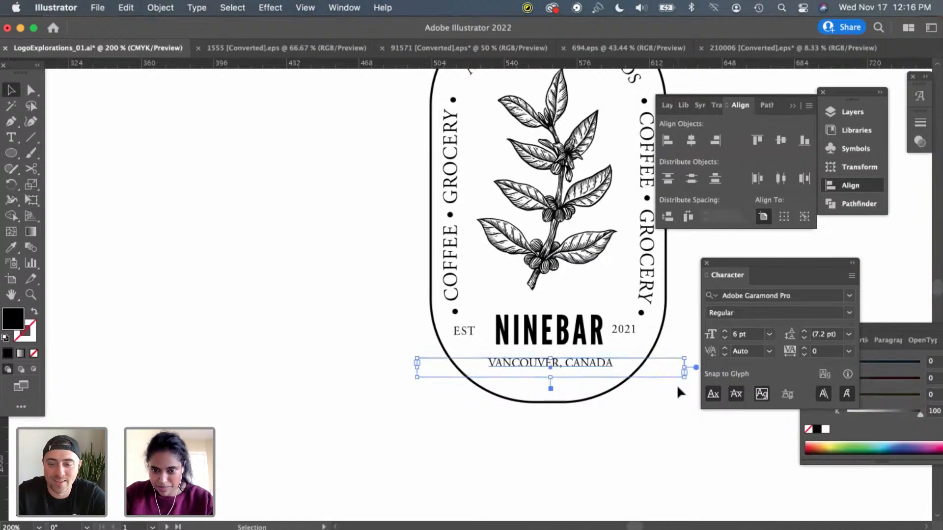
key(Up)
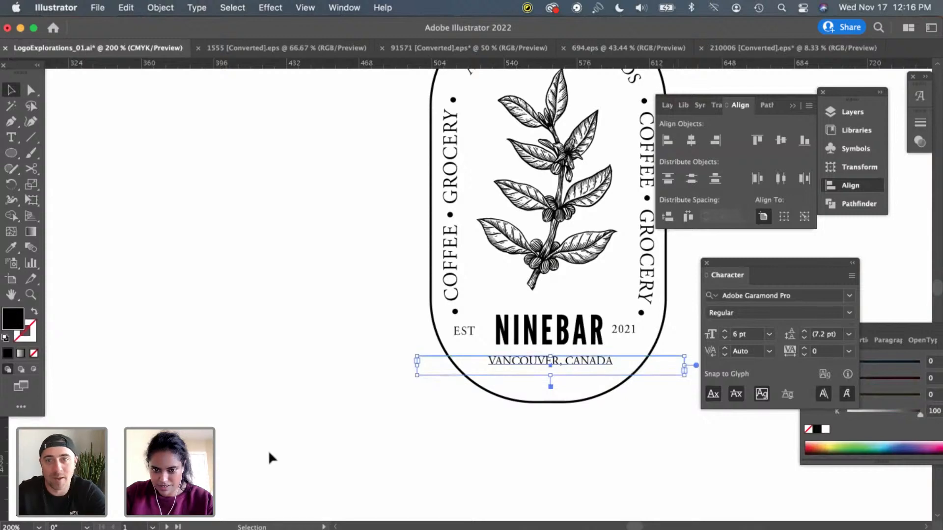
click(432, 432)
Examine the whole badge at several magnifications to judge the size and spacing of the VANCOUVER, CANADA line
key(a)
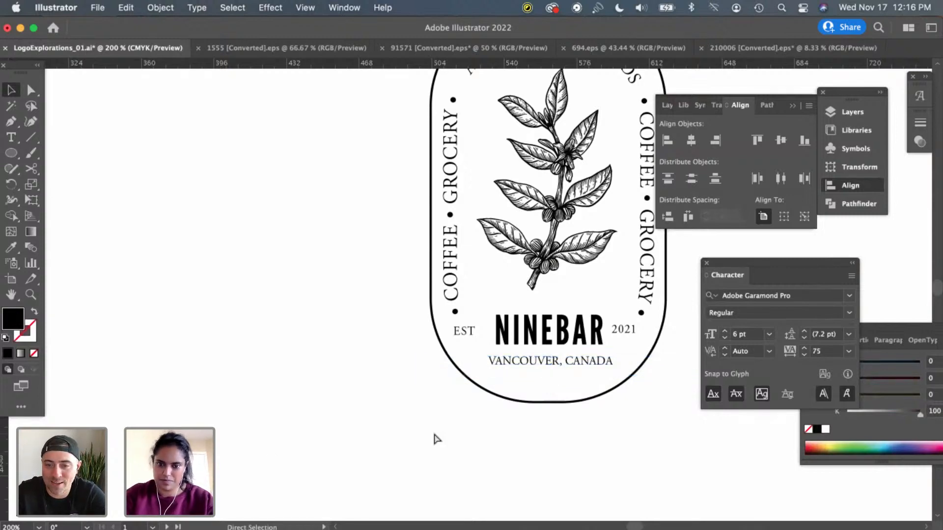
key(super+minus)
key(super+minus)
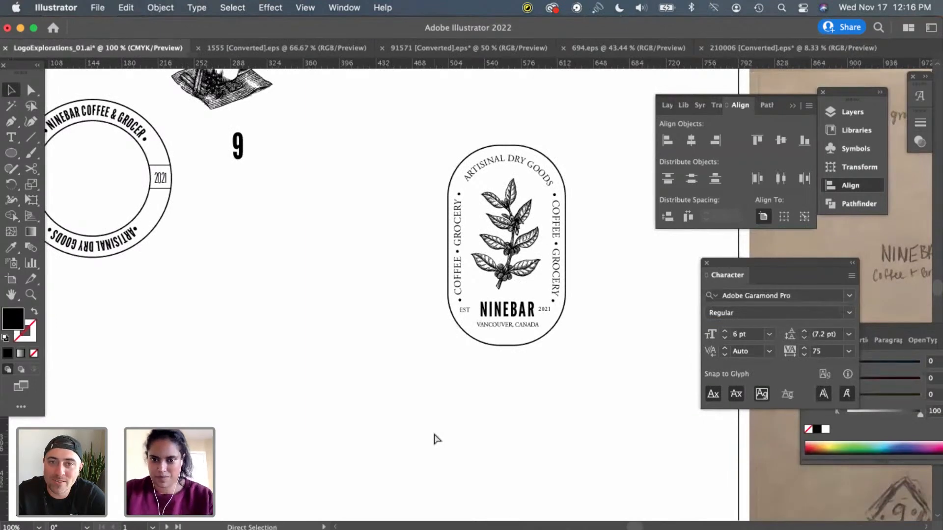
key(super+equal)
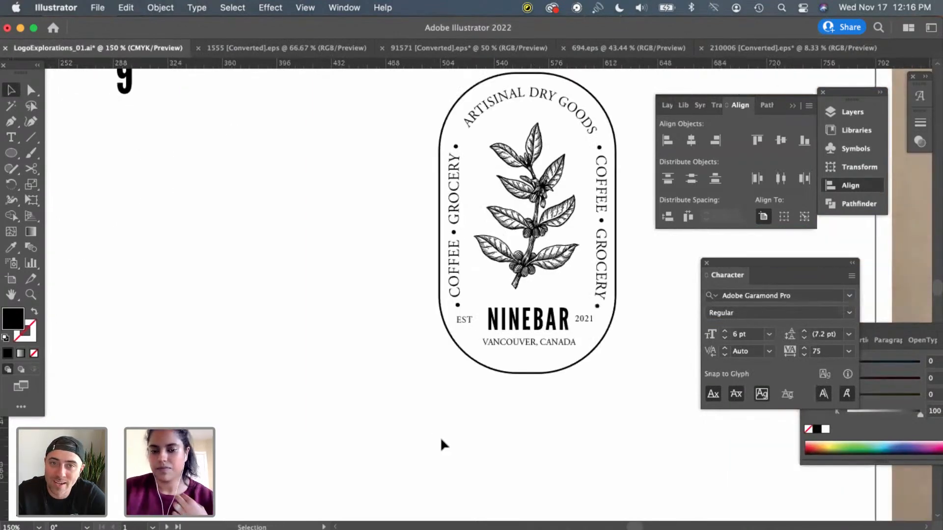
click(553, 347)
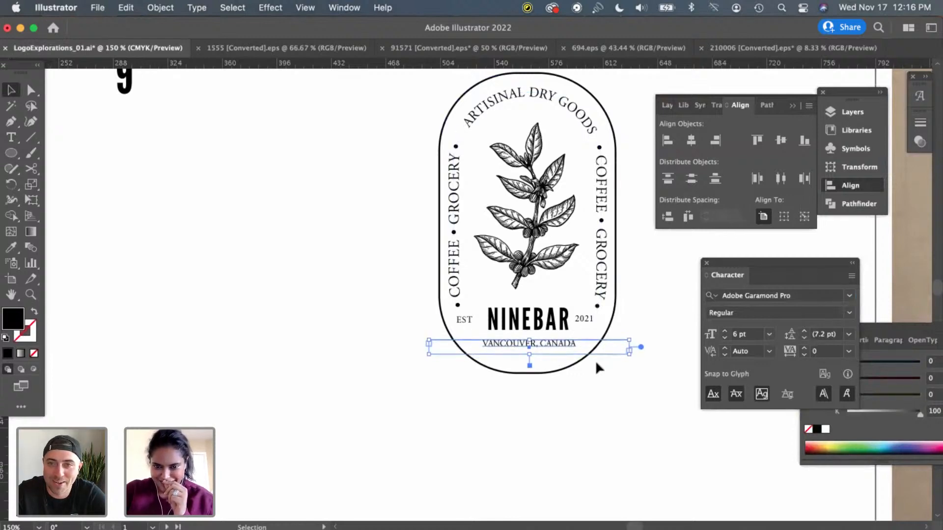
click(577, 448)
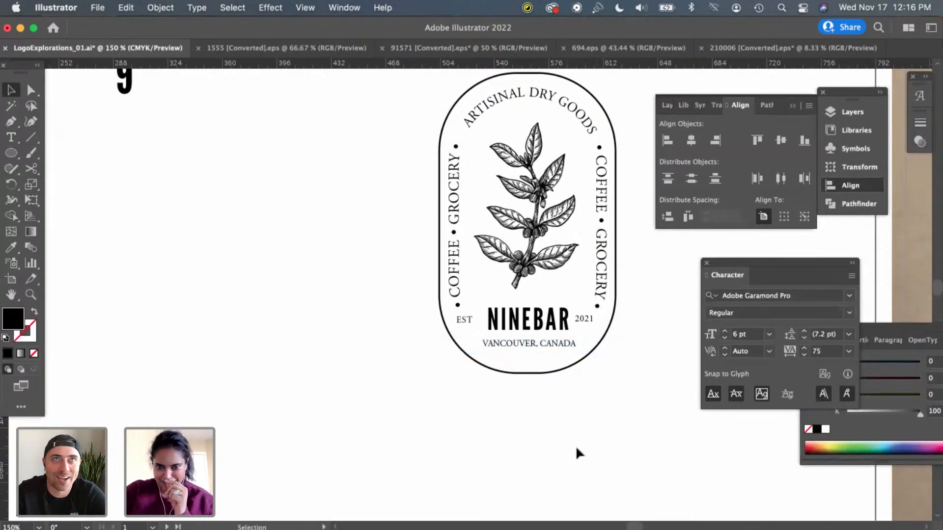
key(super+1)
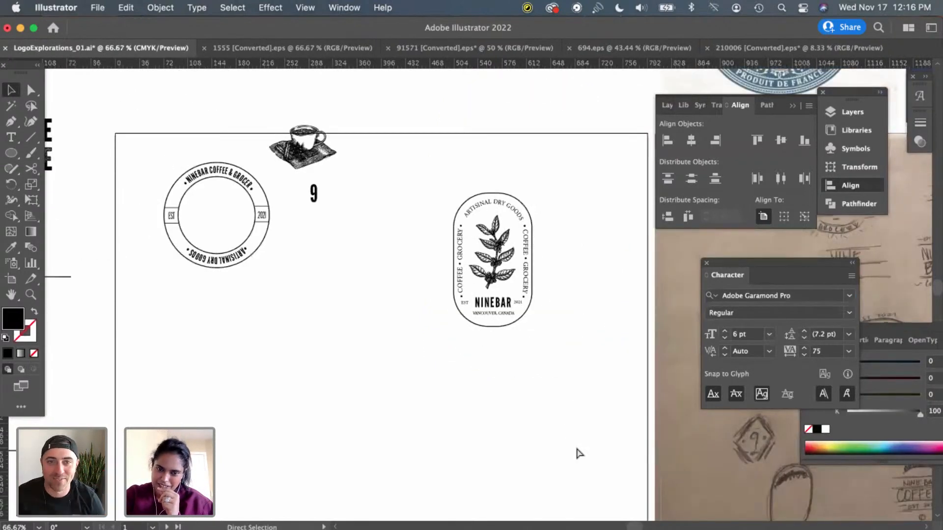
key(super+=)
key(super+=)
key(super+=)
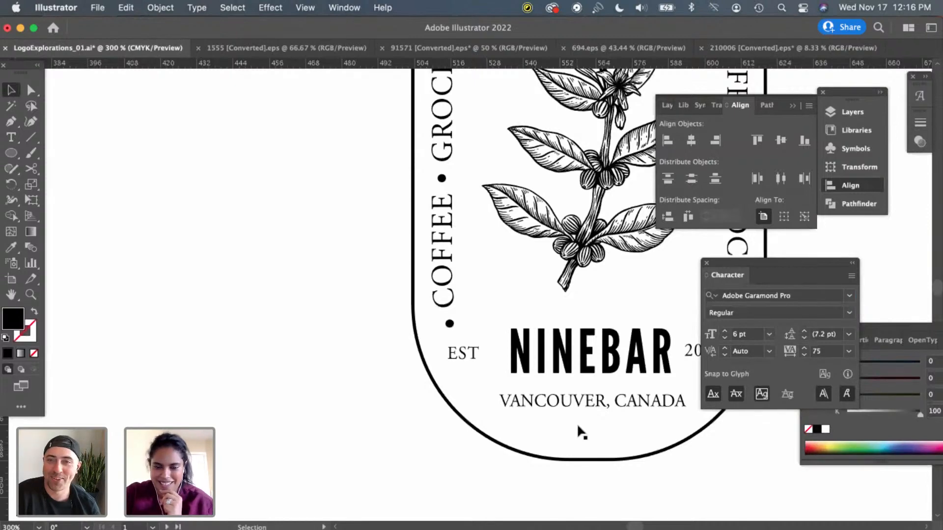
Nudge the VANCOUVER, CANADA line up slightly, centre it and NINEBAR horizontally on each other, and deselect both
click(605, 405)
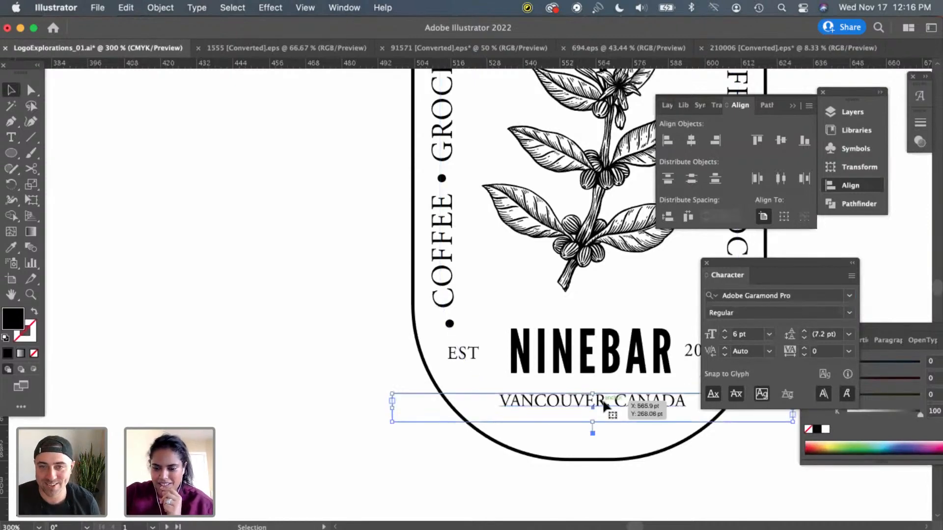
key(Up)
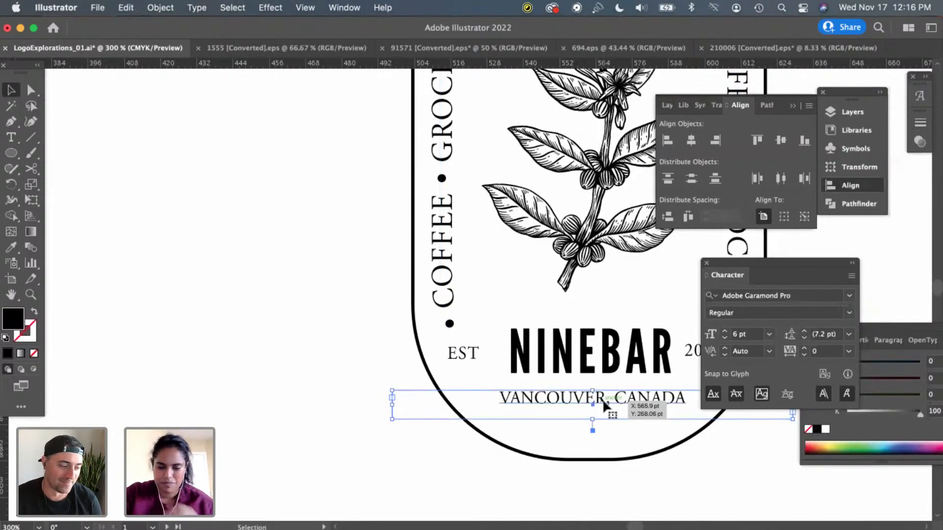
shift+click(608, 354)
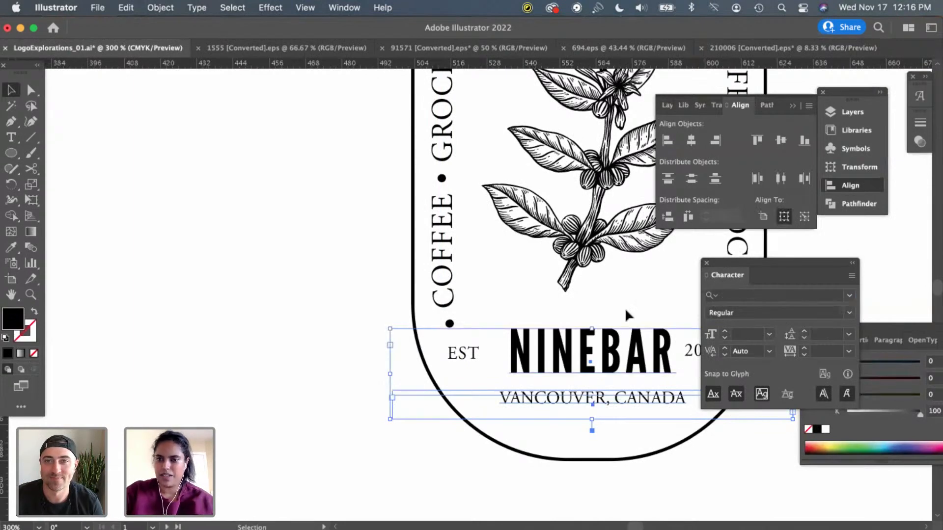
click(691, 141)
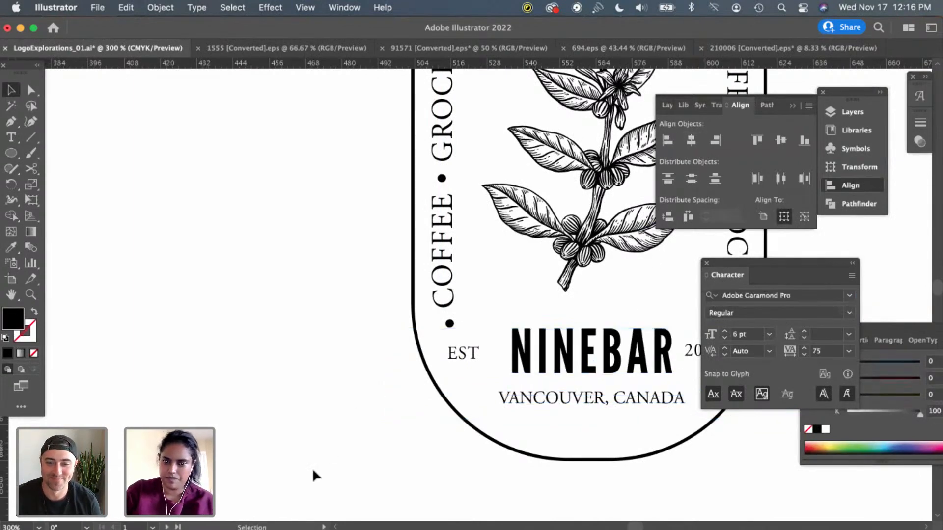
key(super+minus)
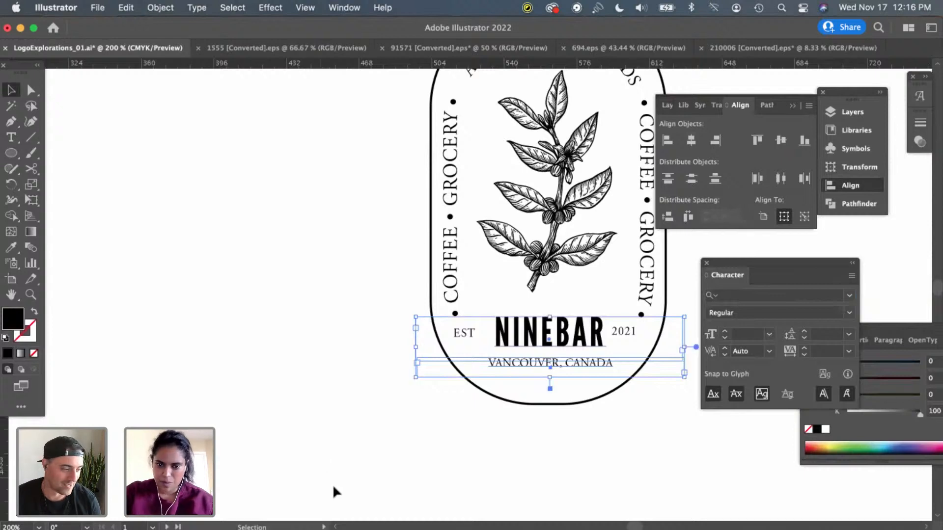
key(super+shift+a)
Delete the VANCOUVER, CANADA line from beneath NINEBAR in the badge
key(super+minus)
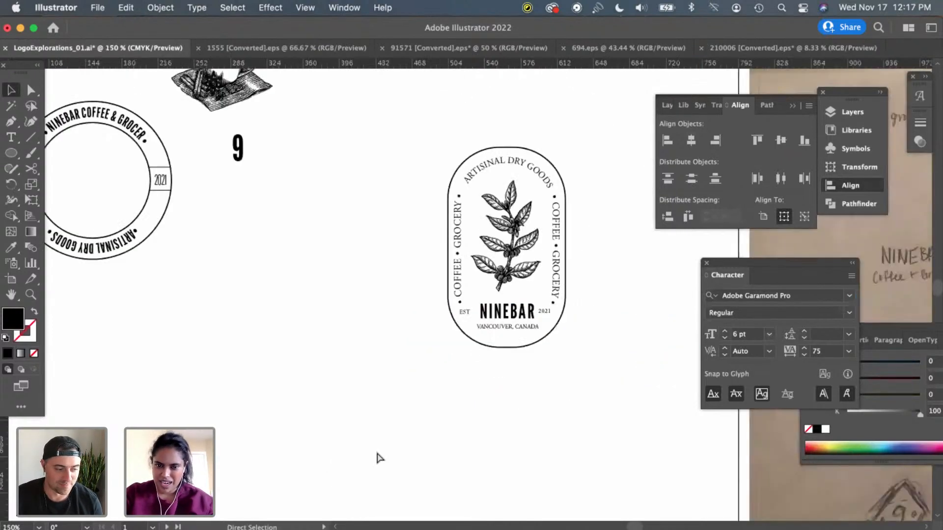
key(super+equal)
key(v)
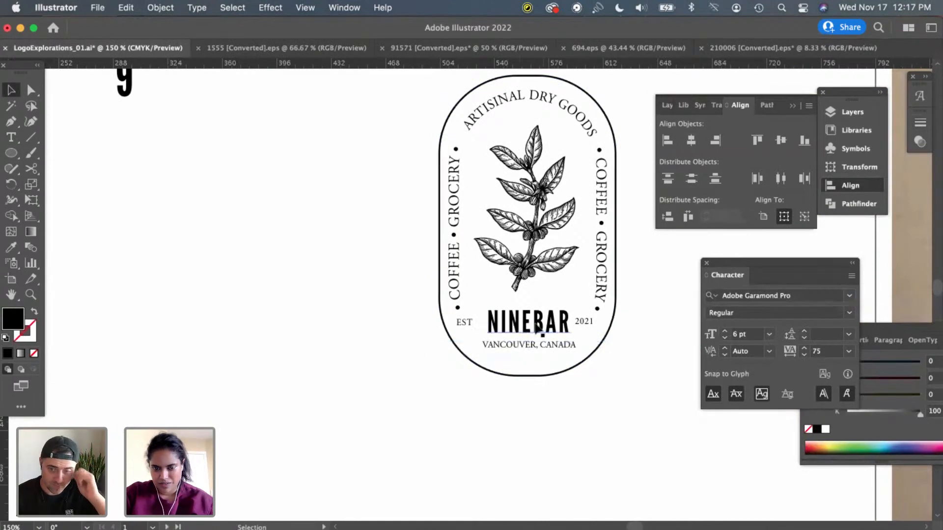
click(533, 346)
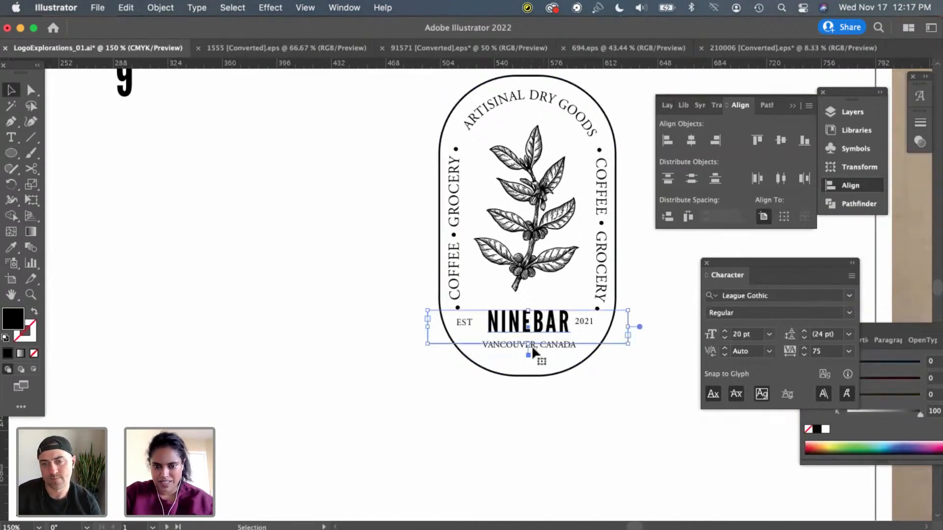
click(550, 348)
click(599, 378)
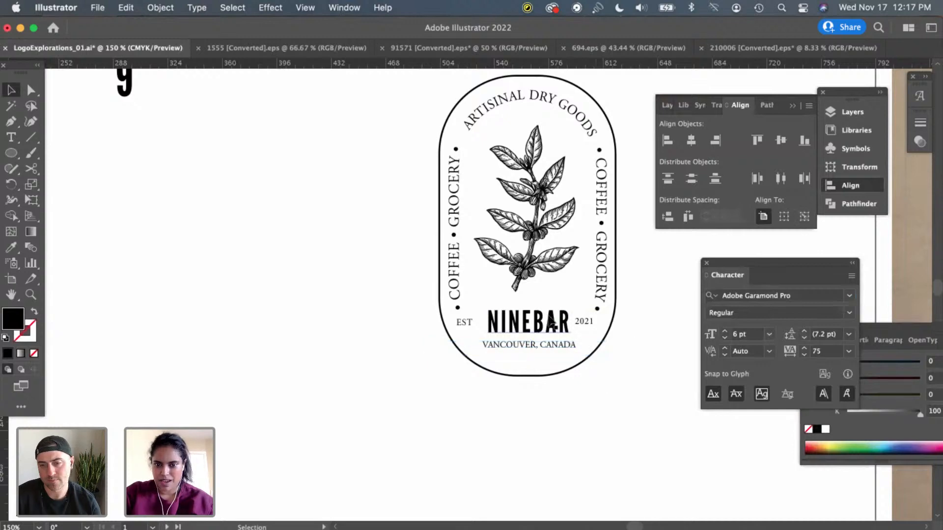
click(556, 349)
key(Delete)
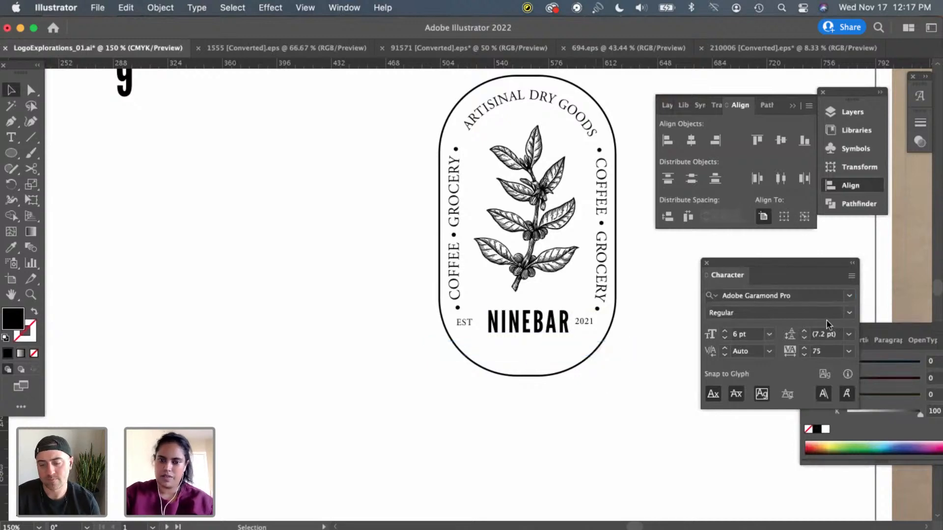
Try a small solid black circle centred beneath NINEBAR and delete it
click(11, 153)
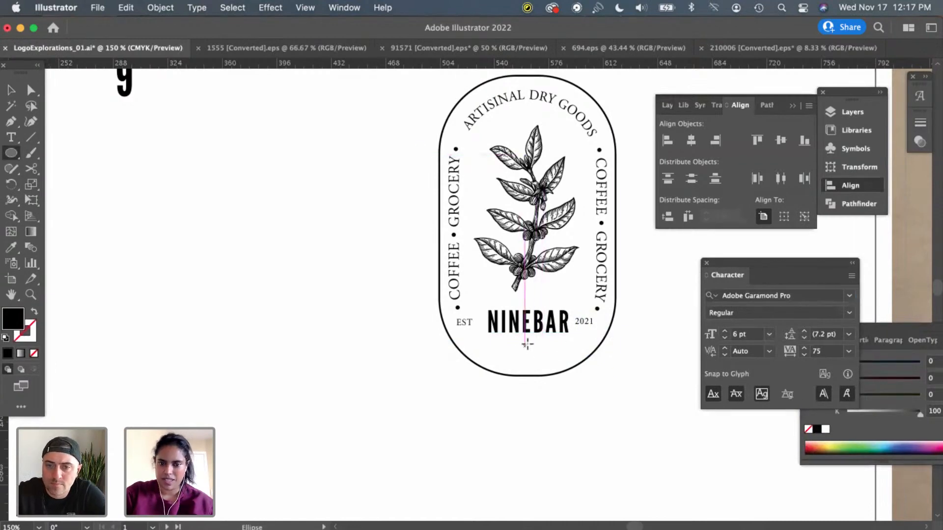
drag(525, 345, 541, 359)
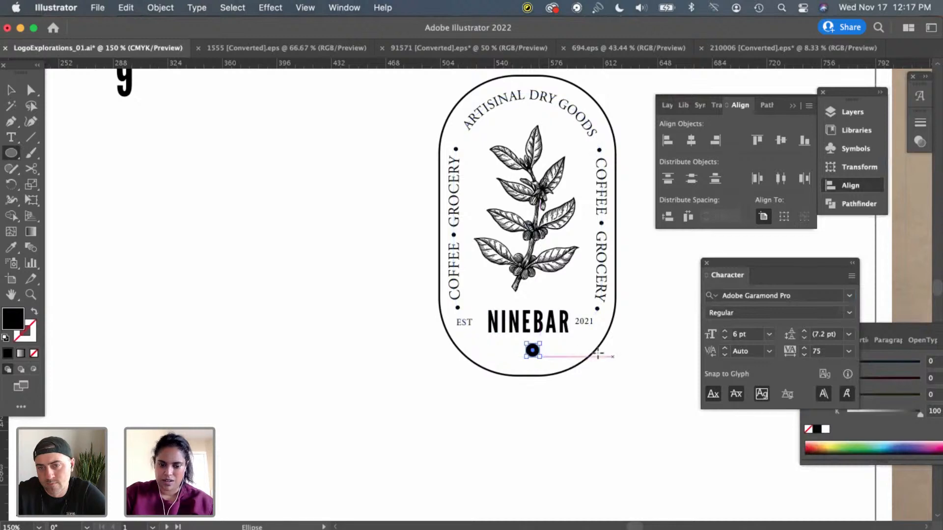
key(v)
key(Left)
key(Left)
key(Left)
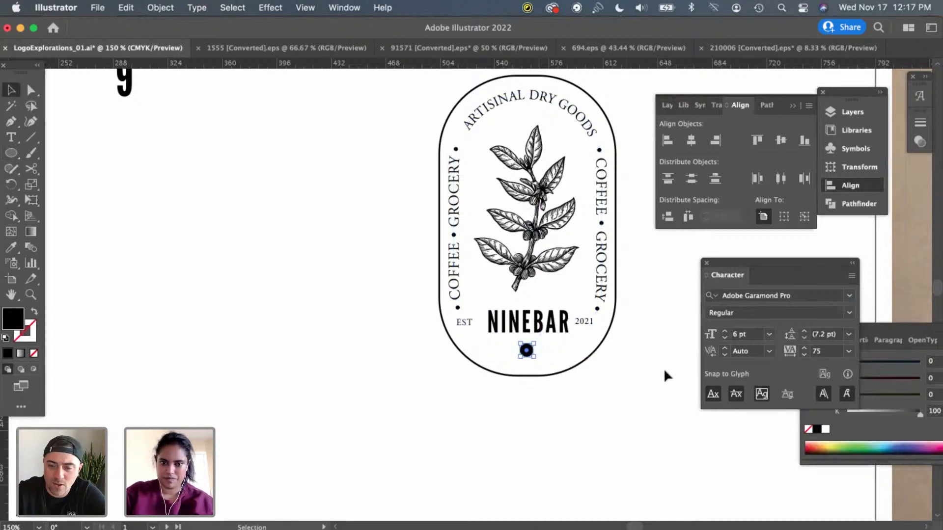
key(Right)
key(Right)
key(Up)
key(Up)
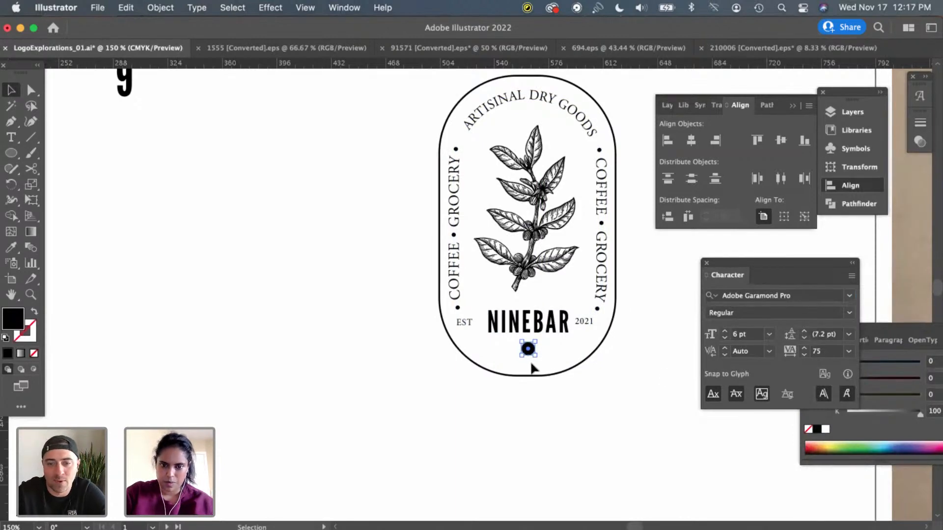
drag(535, 357, 533, 357)
key(super+z)
key(Delete)
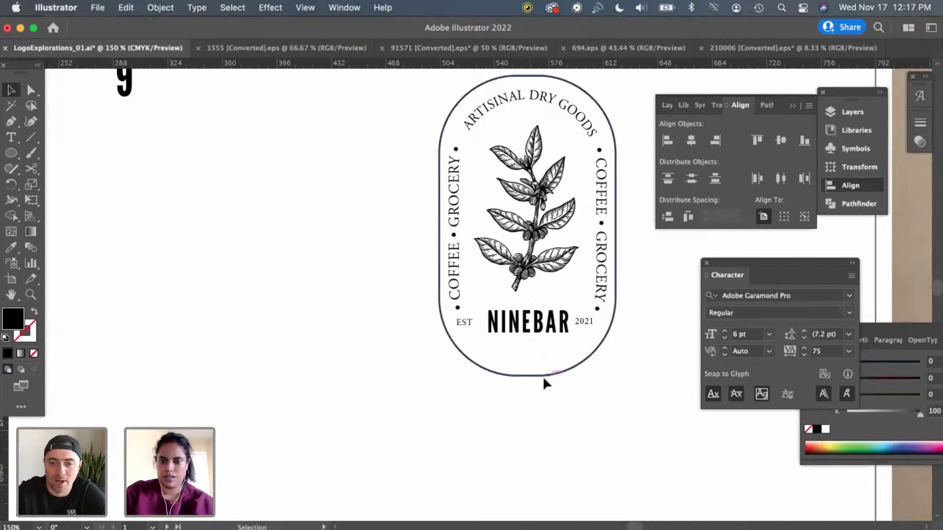
Try shortening the badge's pill-shaped outline from its lower edge up towards NINEBAR, and undo it
click(543, 377)
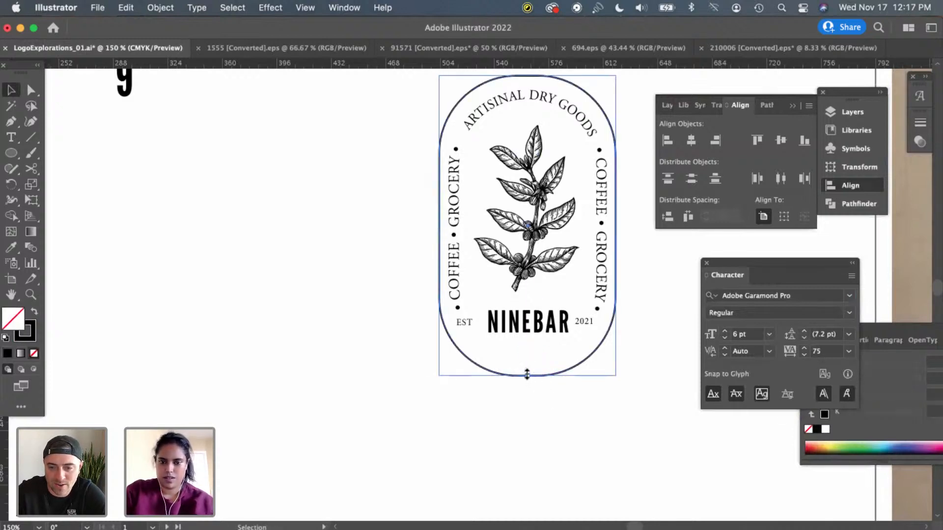
drag(527, 374, 526, 362)
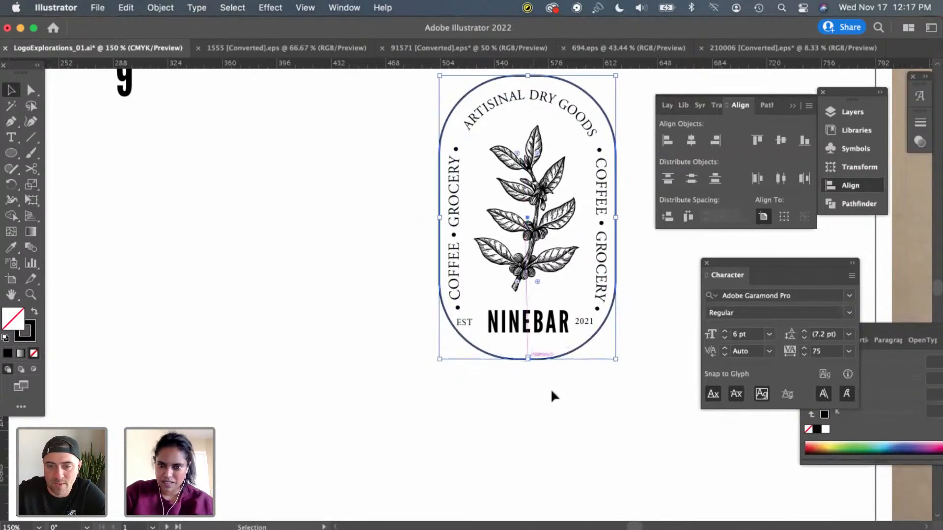
key(a)
key(super+z)
key(v)
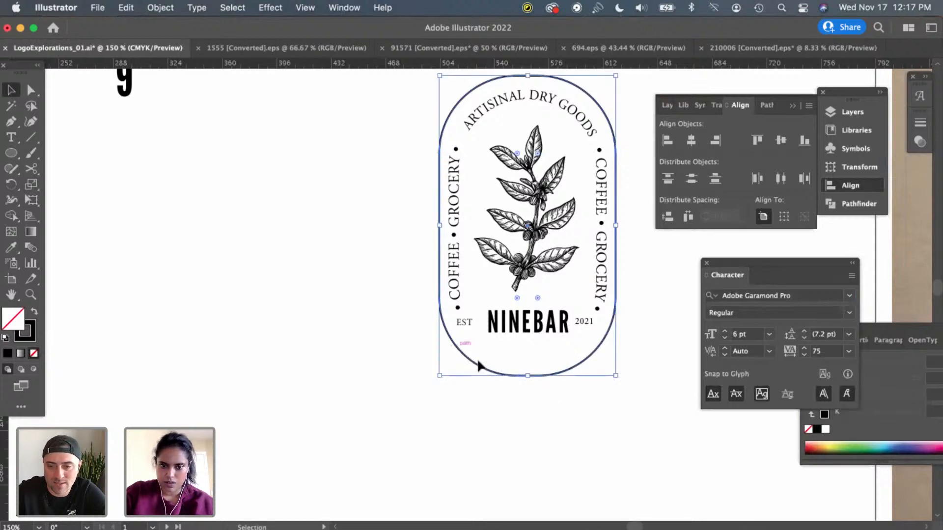
Try a straight line across the badge outline just beneath NINEBAR and delete it
click(30, 137)
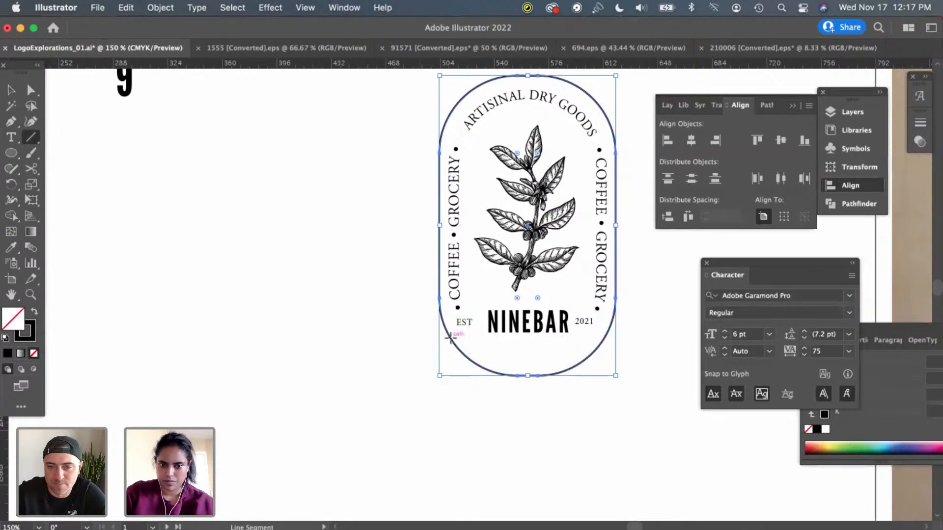
drag(451, 337, 610, 343)
key(Delete)
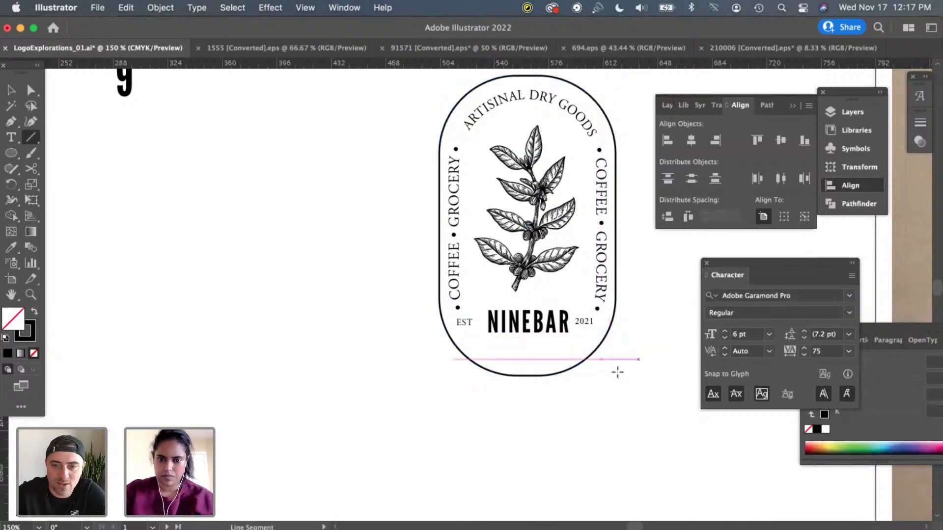
Square off both lower corners of the badge's pill-shaped outline, leaving the upper end rounded
key(v)
click(567, 371)
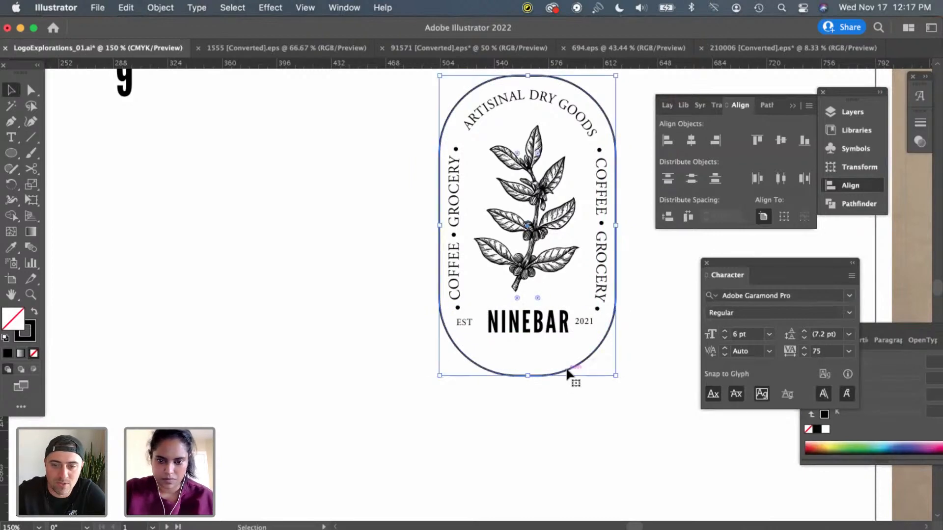
key(super+equal)
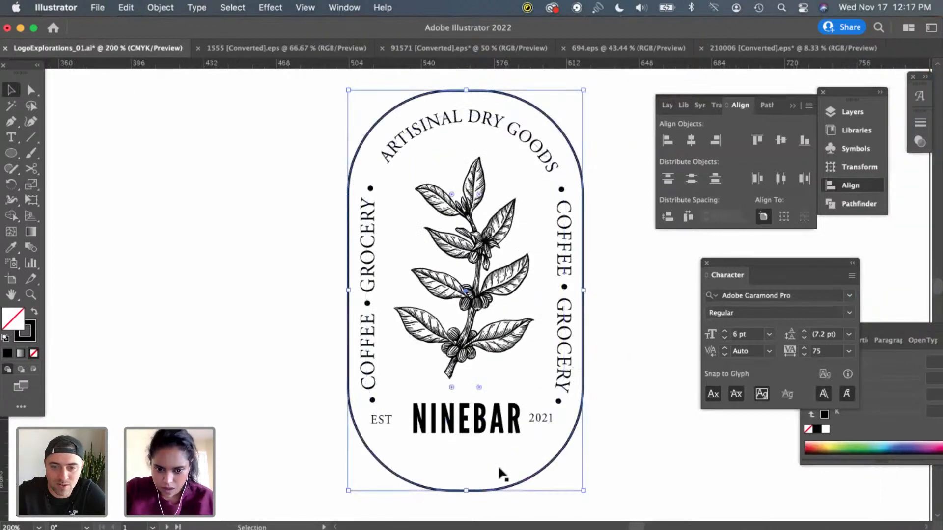
scroll(506, 460, down, 2)
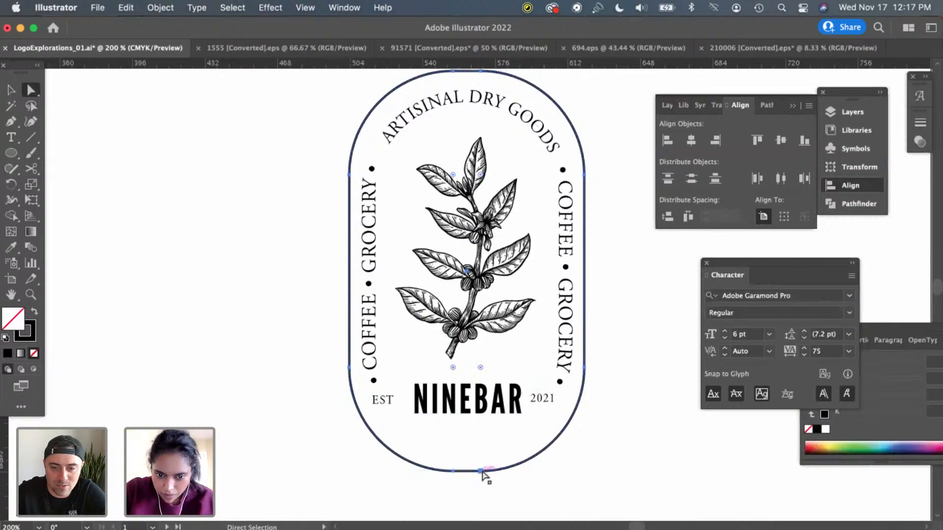
mouse_move(481, 471)
mouse_down()
mouse_move(488, 476)
mouse_move(480, 471)
mouse_up()
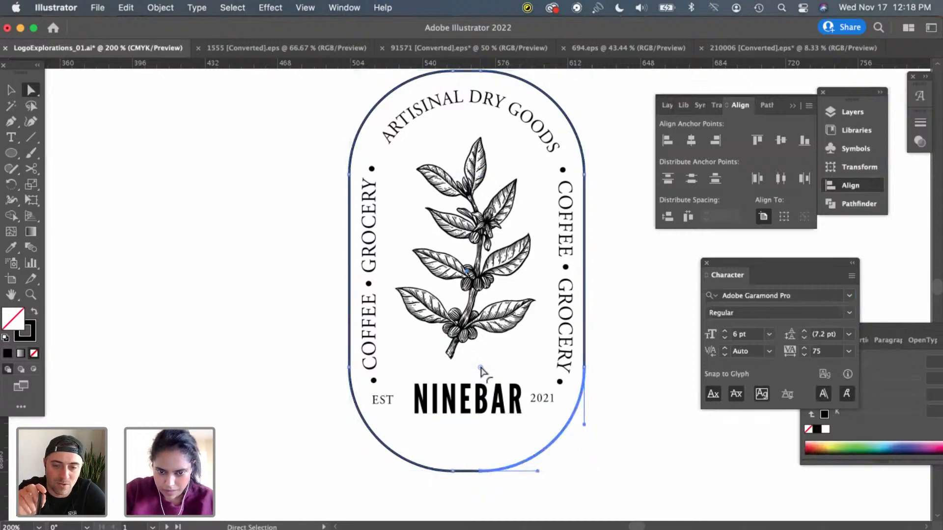
drag(481, 368, 642, 431)
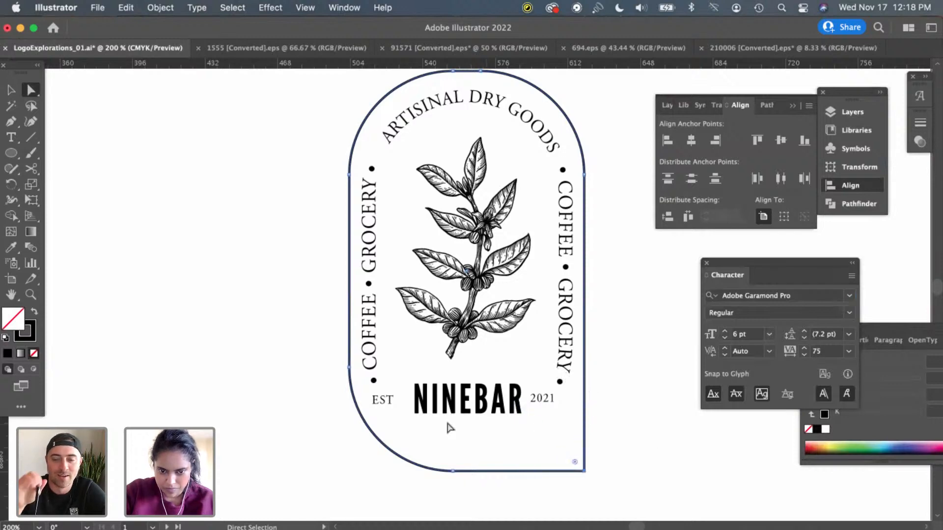
click(583, 471)
click(453, 471)
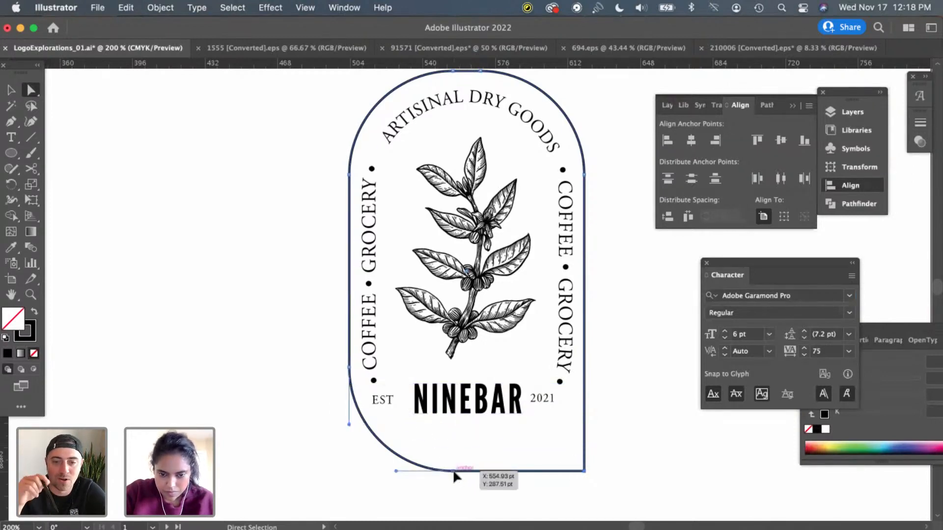
drag(453, 373, 317, 448)
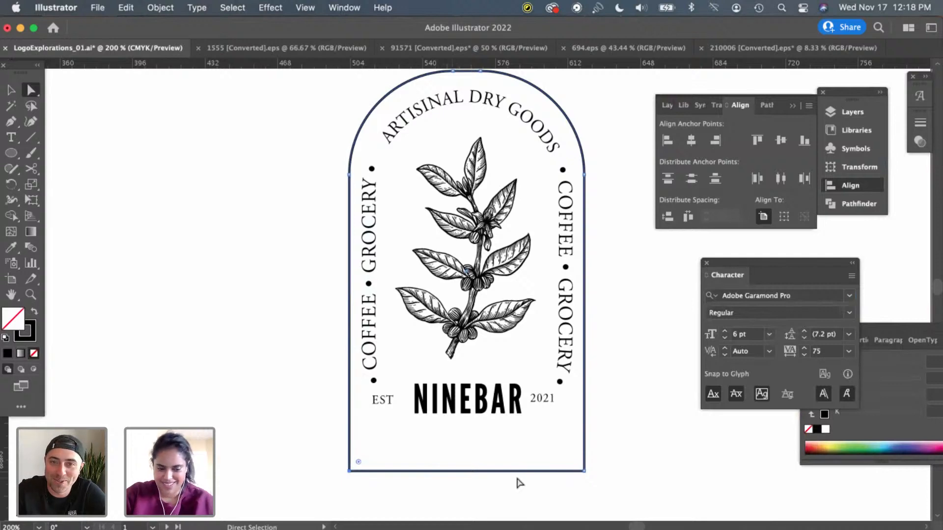
Shorten the arch-shaped outline from its lower edge up to just beneath NINEBAR
key(v)
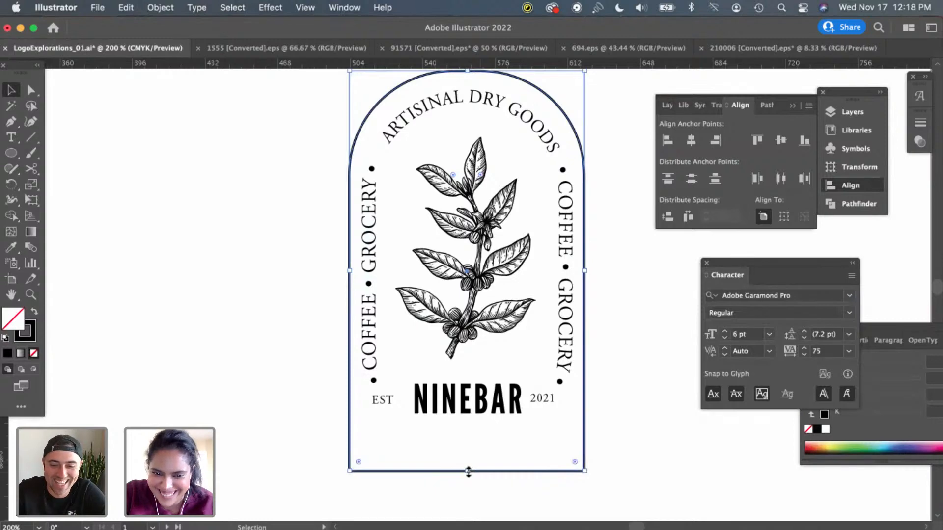
drag(469, 471, 466, 435)
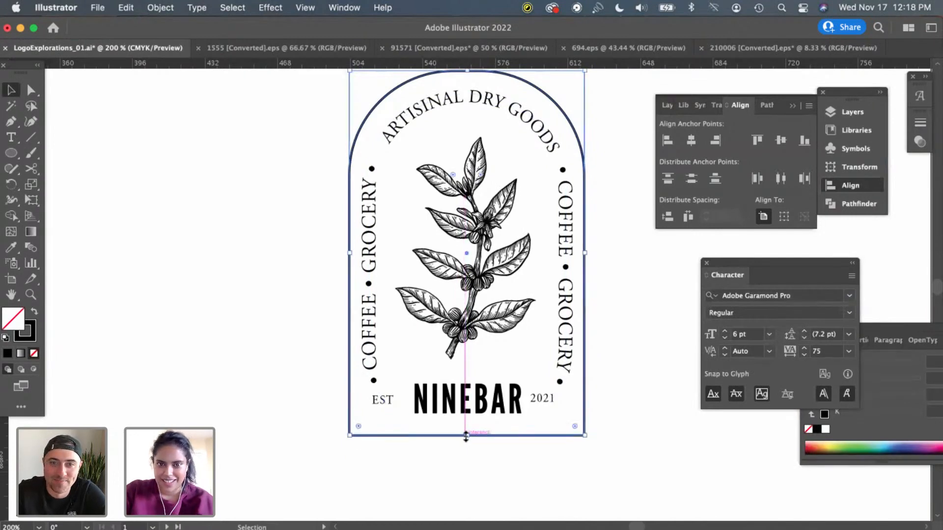
click(517, 478)
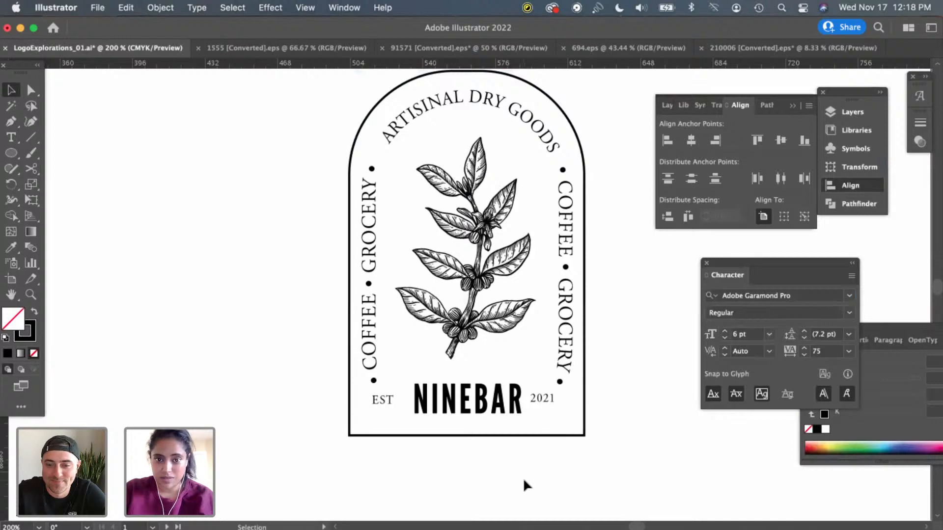
scroll(523, 478, up, 3)
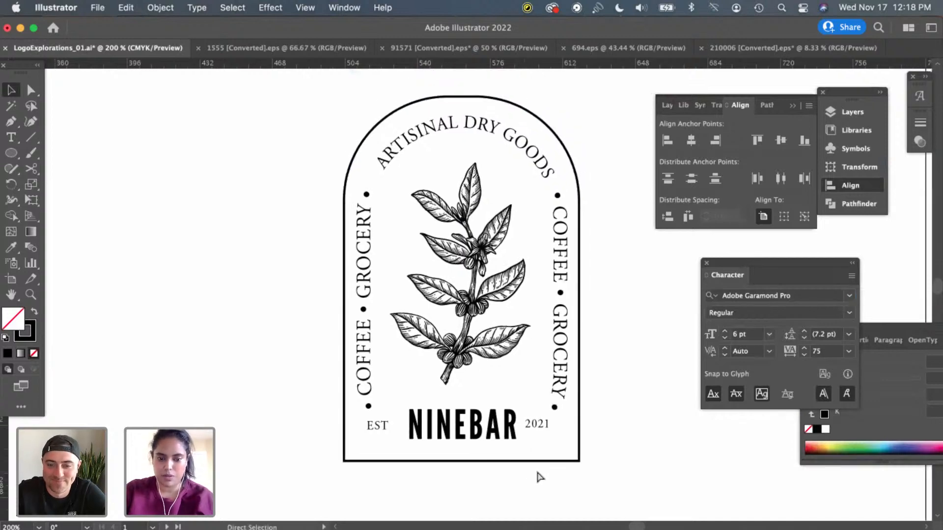
Undo and redo the latest outline edit to compare the badge with and without it
key(super+z)
key(super+shift+z)
key(super+z)
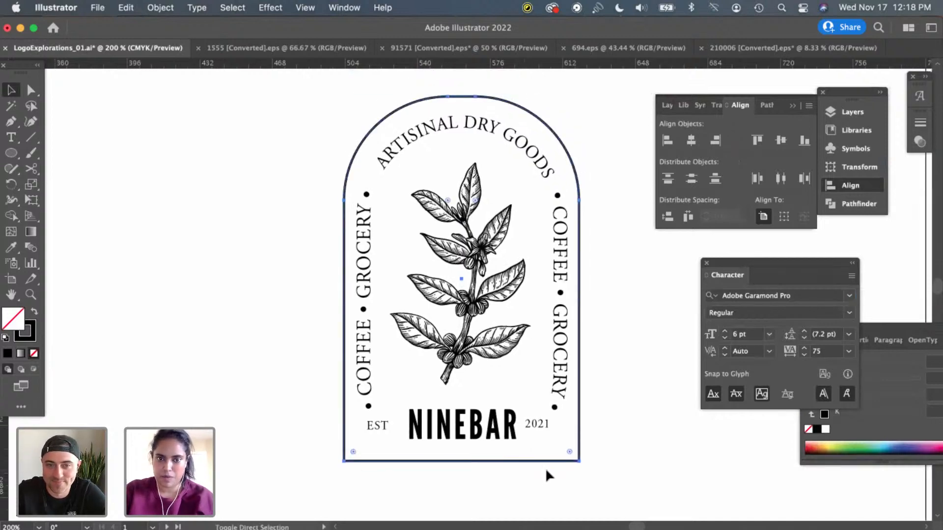
key(super+shift+z)
click(603, 488)
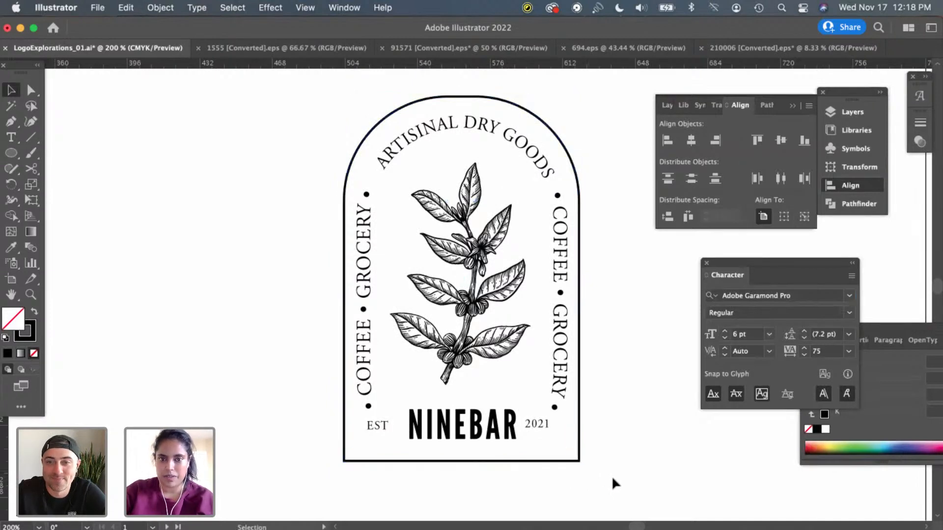
scroll(611, 475, left, 3)
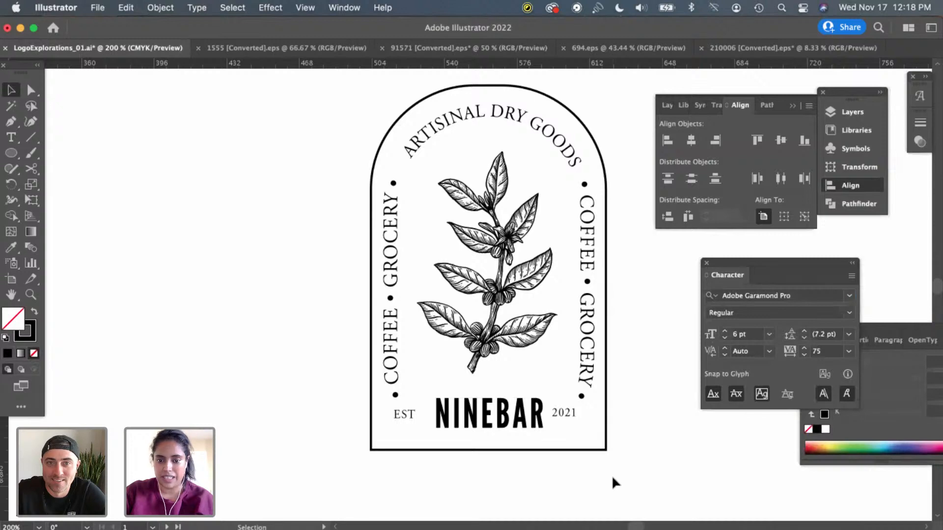
Try aligning EST, NINEBAR and 2021 to one another by their vertical centres, and undo it
click(404, 416)
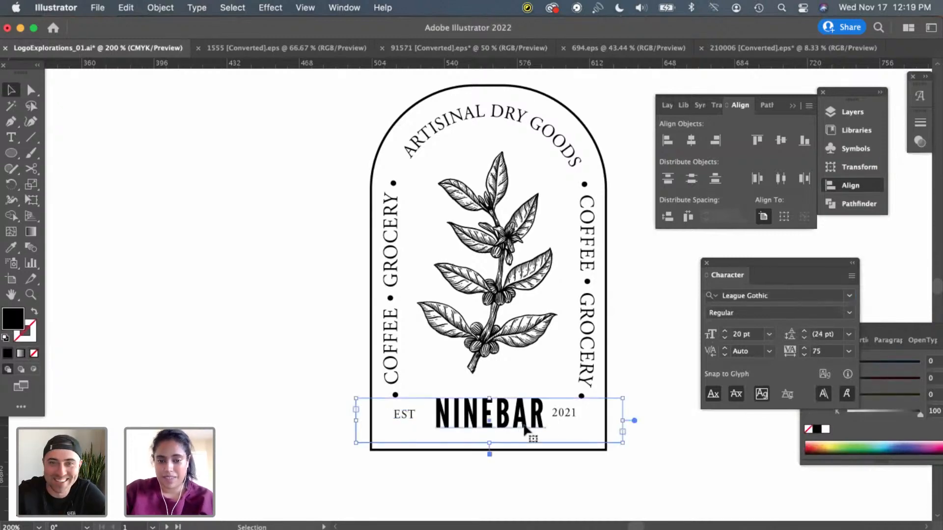
click(402, 414)
shift+click(563, 414)
shift+click(496, 417)
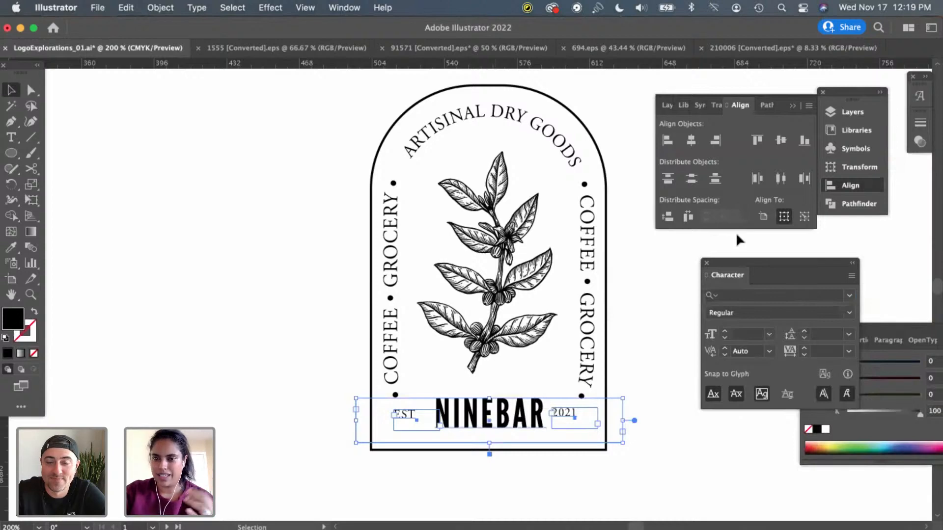
click(779, 142)
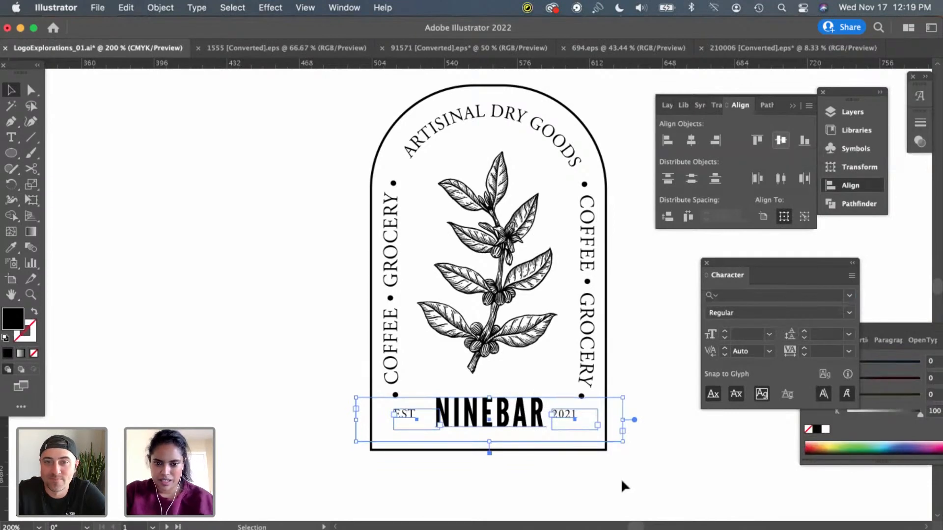
click(633, 456)
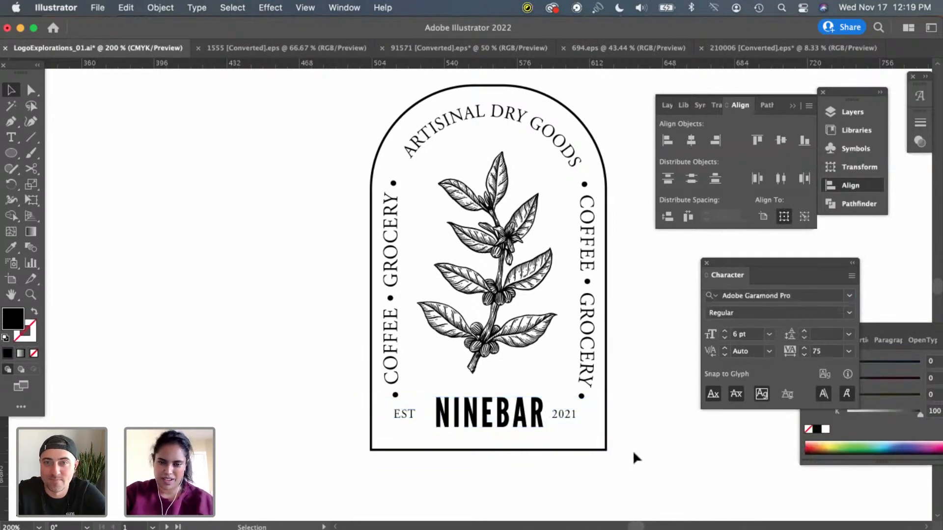
key(super+z)
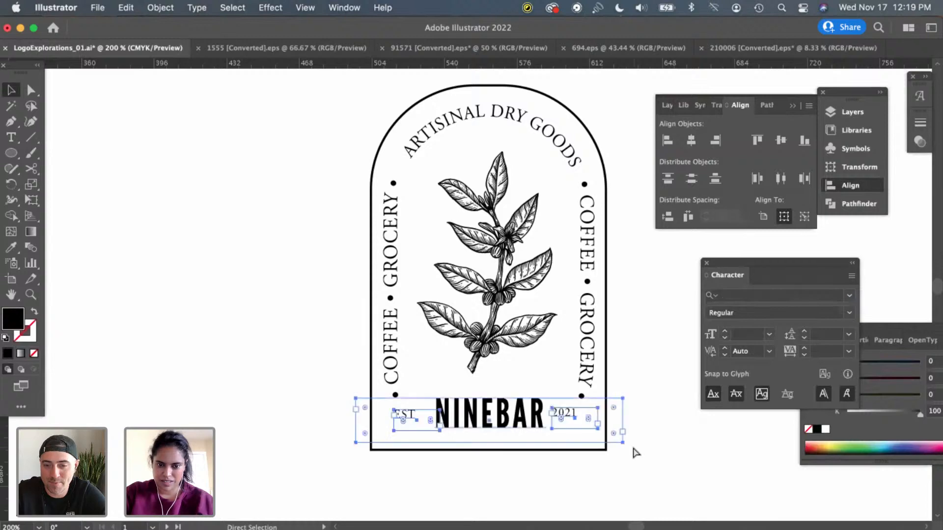
click(639, 452)
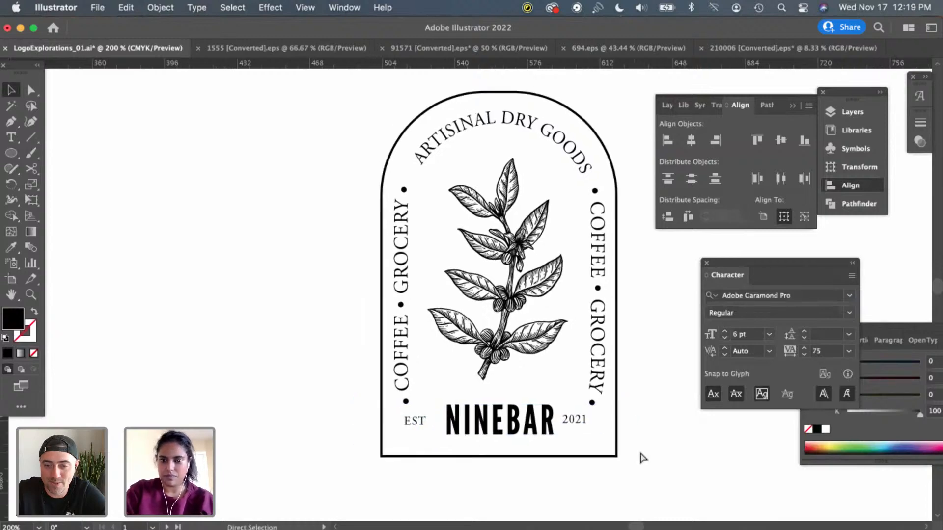
Move the whole arch-shaped badge up about 63 pt on the artboard
key(super+minus)
key(super+minus)
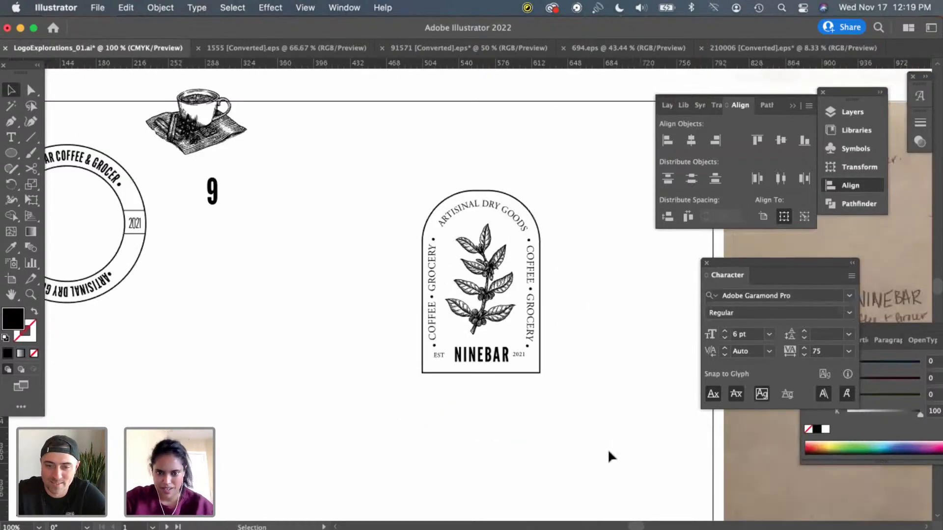
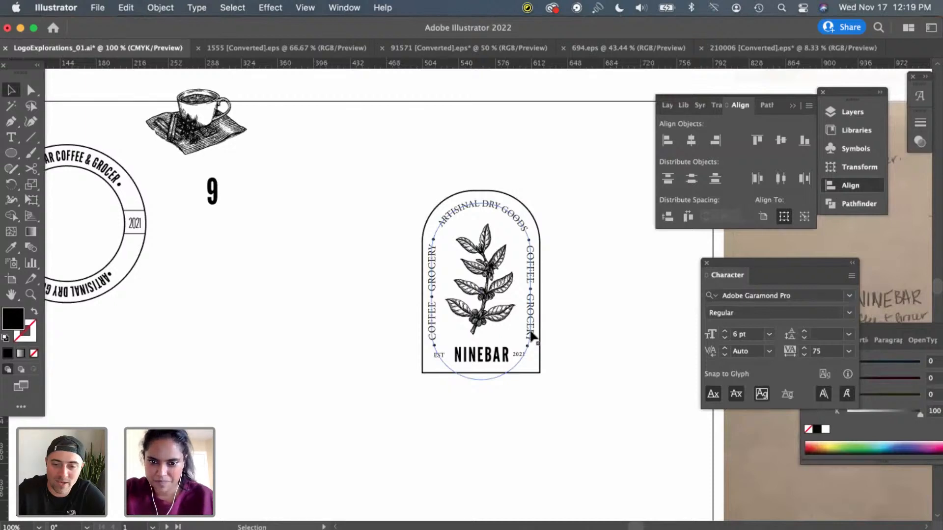
scroll(585, 267, left, 5)
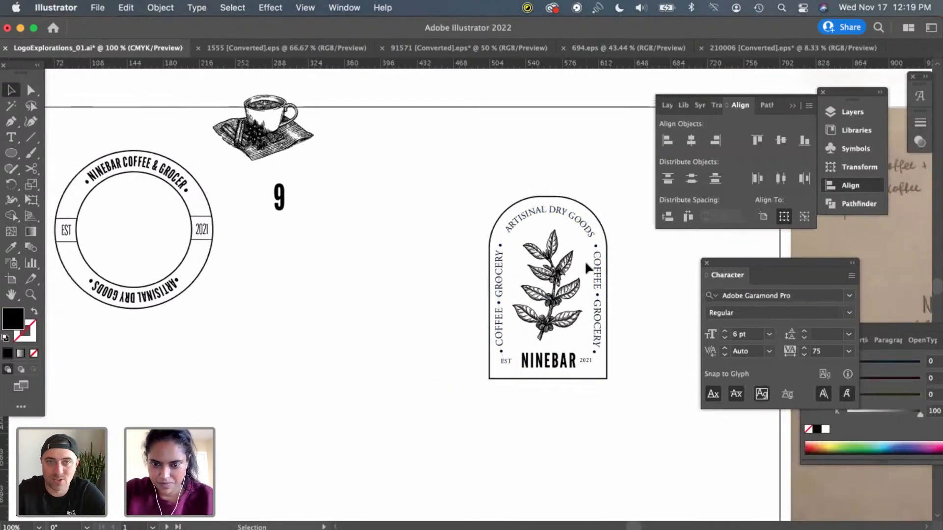
scroll(632, 267, left, 3)
scroll(632, 268, down, 2)
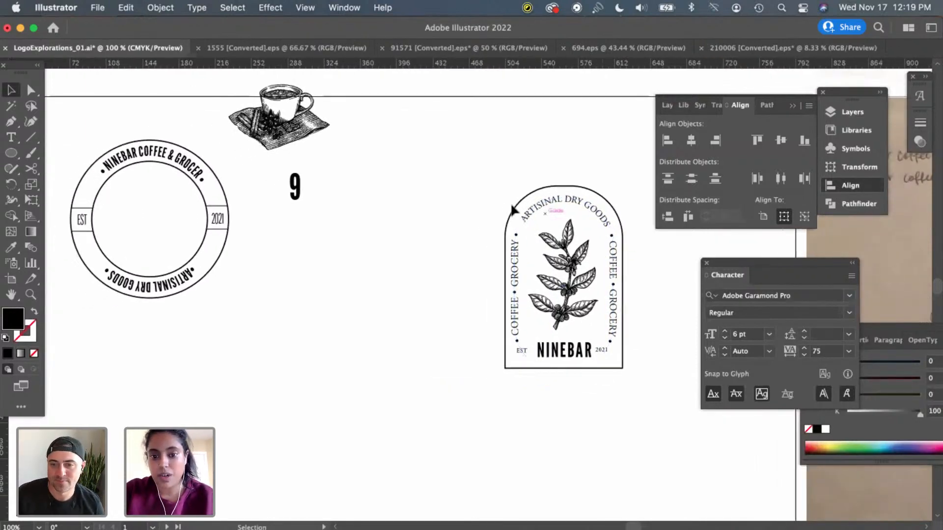
drag(464, 183, 630, 395)
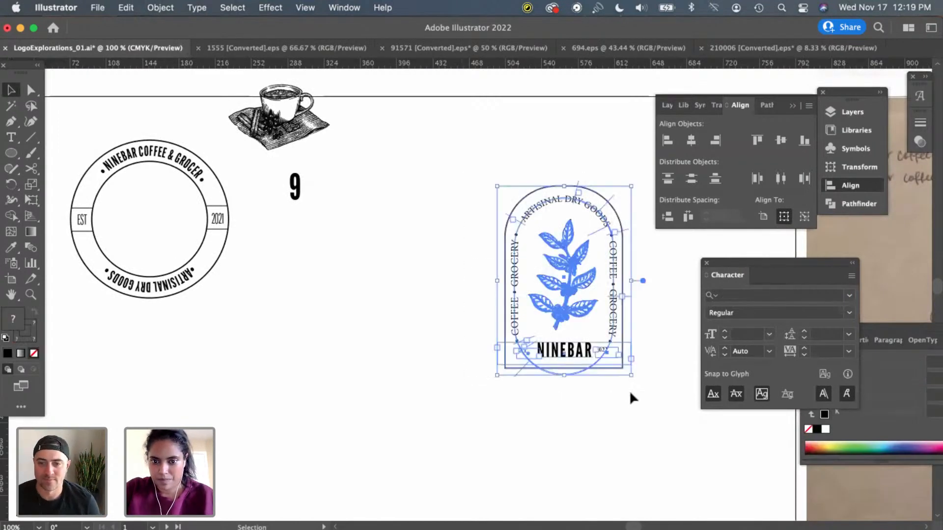
drag(567, 280, 565, 240)
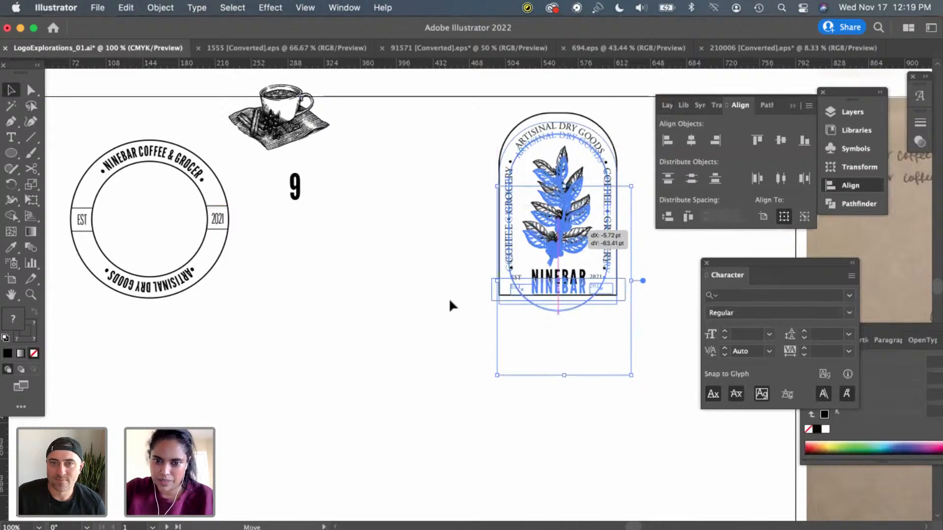
click(449, 299)
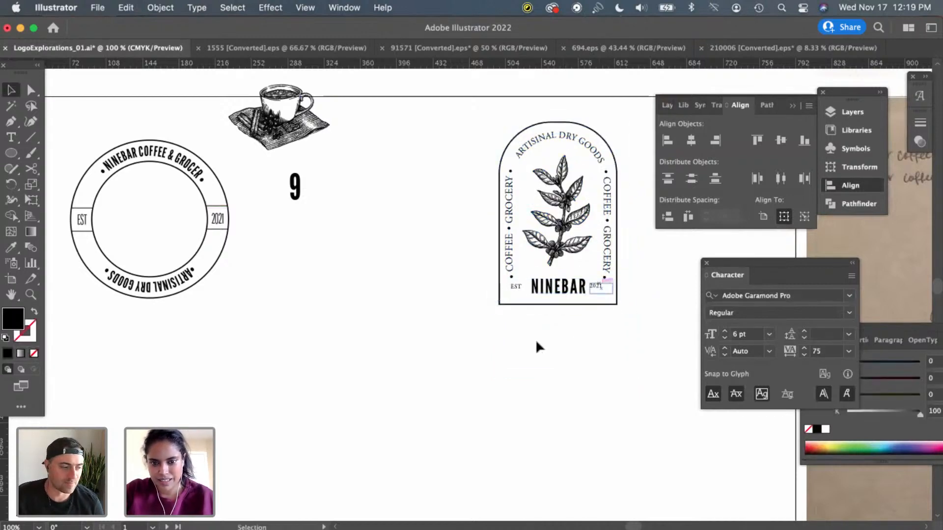
Set the tracking of the EST and 2021 texts in the circular badge to 25
scroll(536, 343, left, 10)
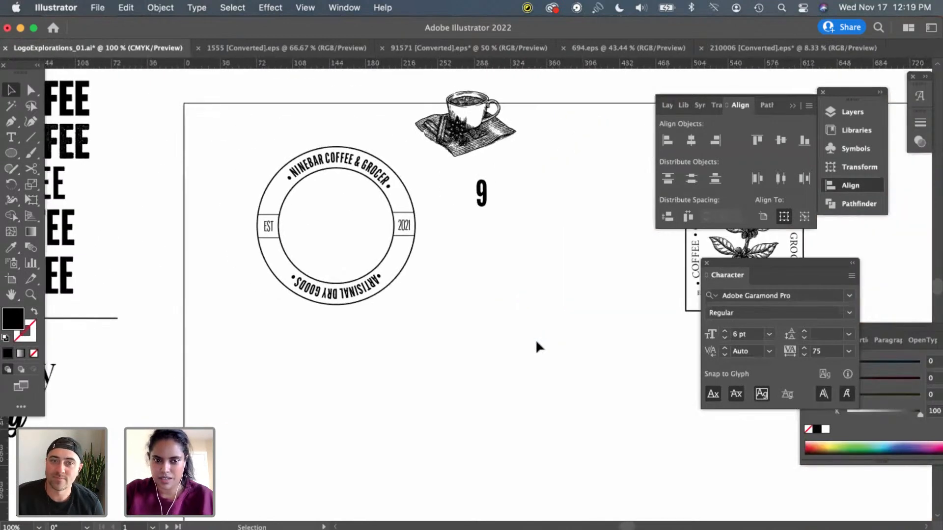
scroll(536, 344, left, 5)
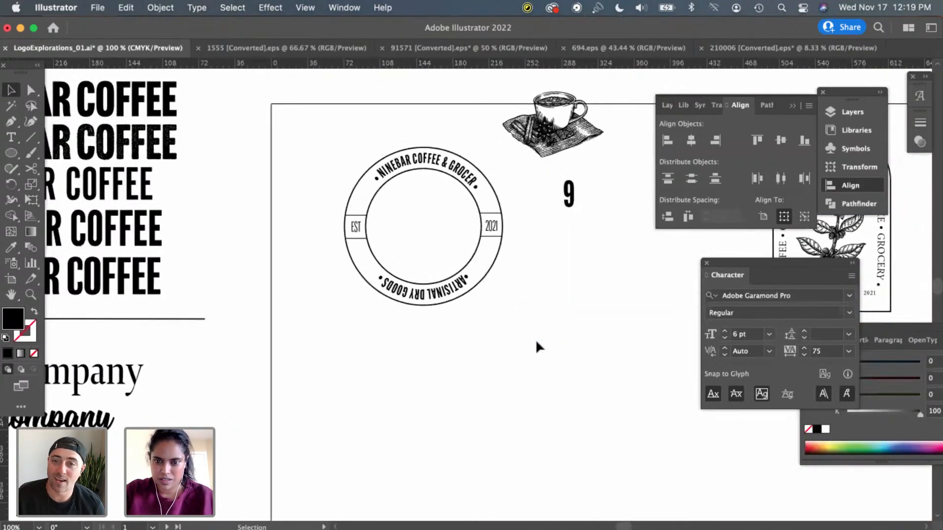
scroll(536, 344, left, 1)
key(super+equal)
scroll(536, 342, up, 3)
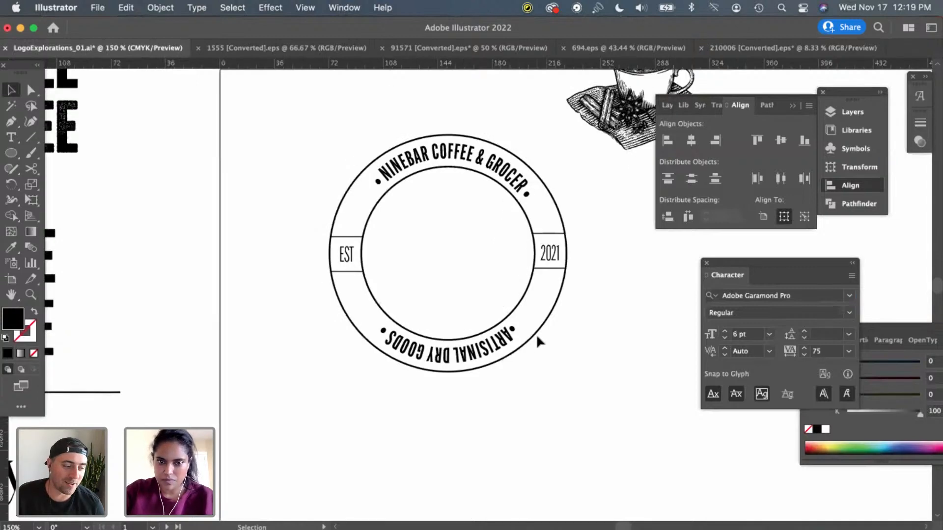
click(347, 256)
shift+click(551, 259)
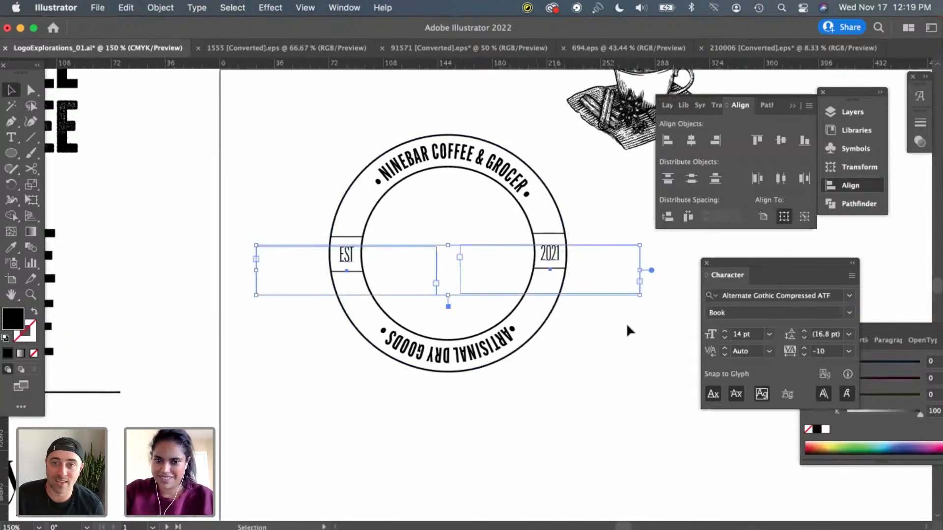
click(848, 351)
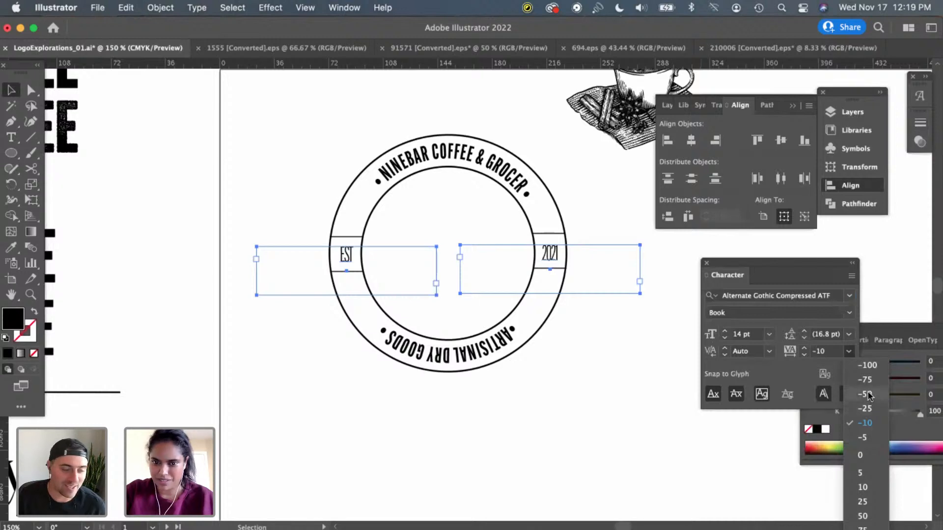
click(862, 502)
click(632, 383)
Move the coffee cup illustration down beside the circular badge's lower right edge and scale it down slightly
click(626, 141)
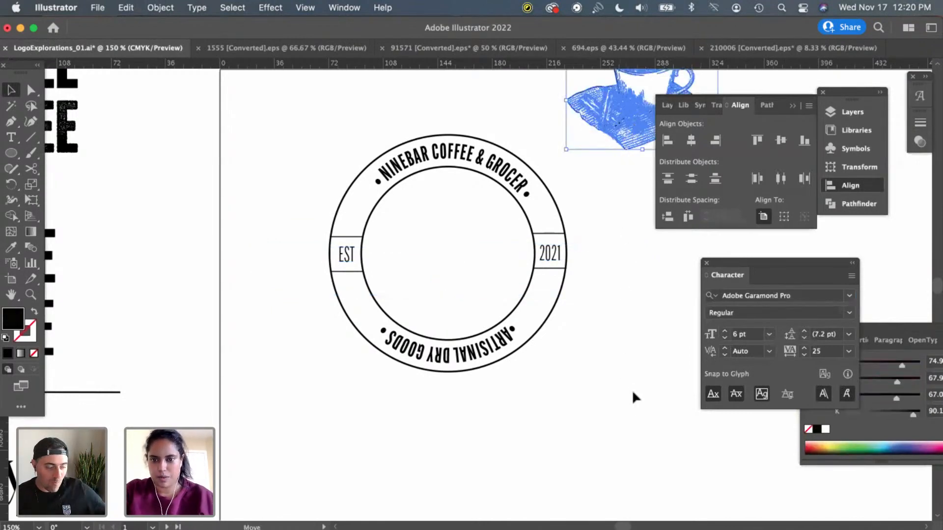
drag(634, 131, 635, 413)
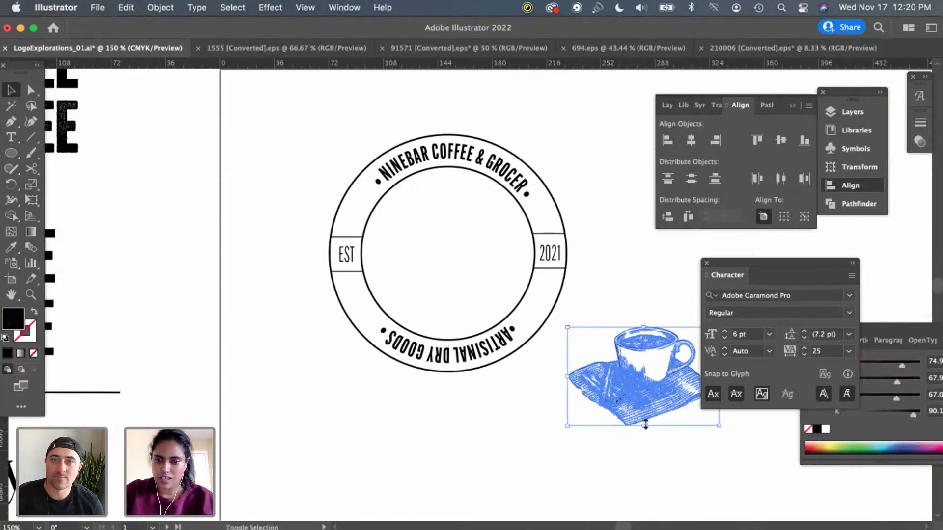
drag(645, 421, 646, 457)
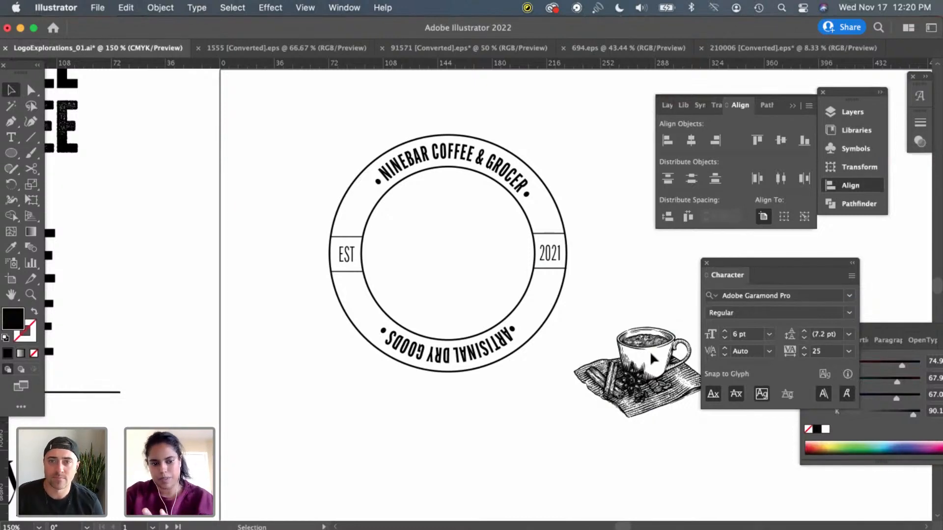
Try the coffee cup illustration at the centre of the circular badge and check it at different magnifications
drag(650, 347, 458, 239)
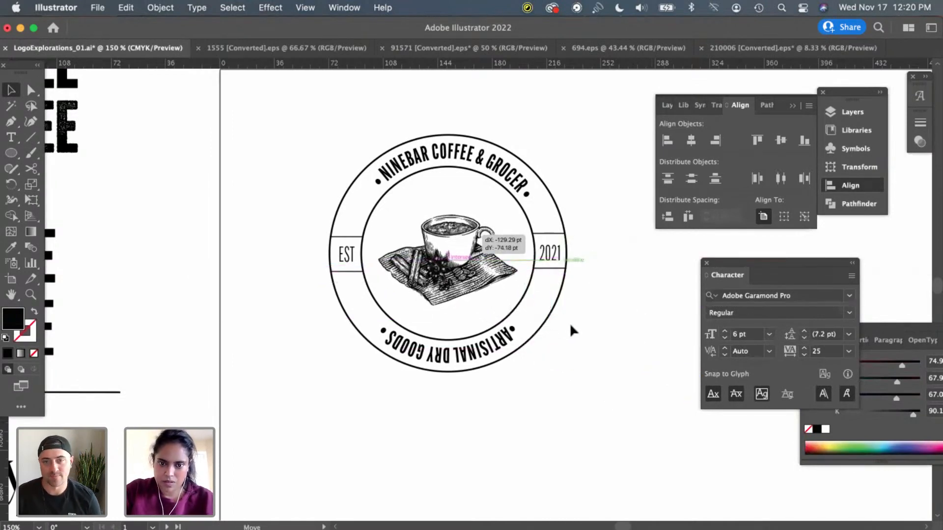
click(614, 384)
key(super+minus)
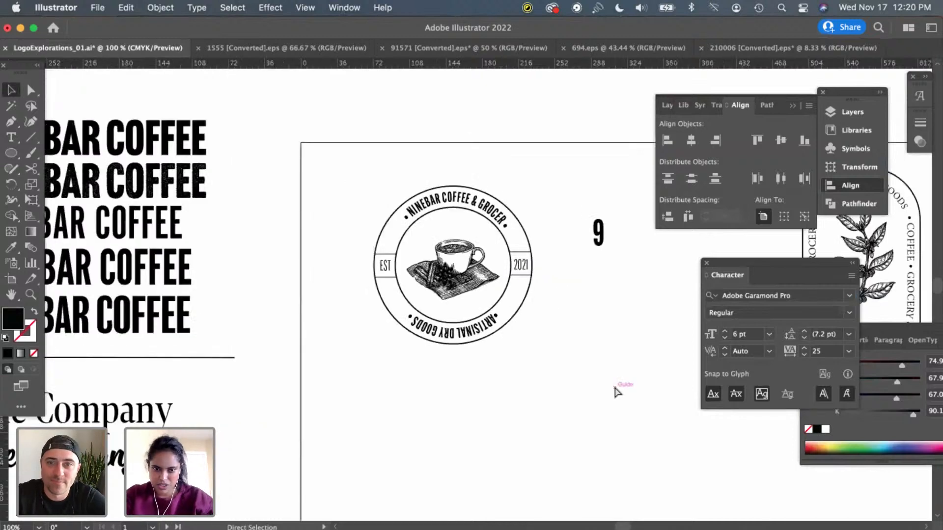
key(super+equal)
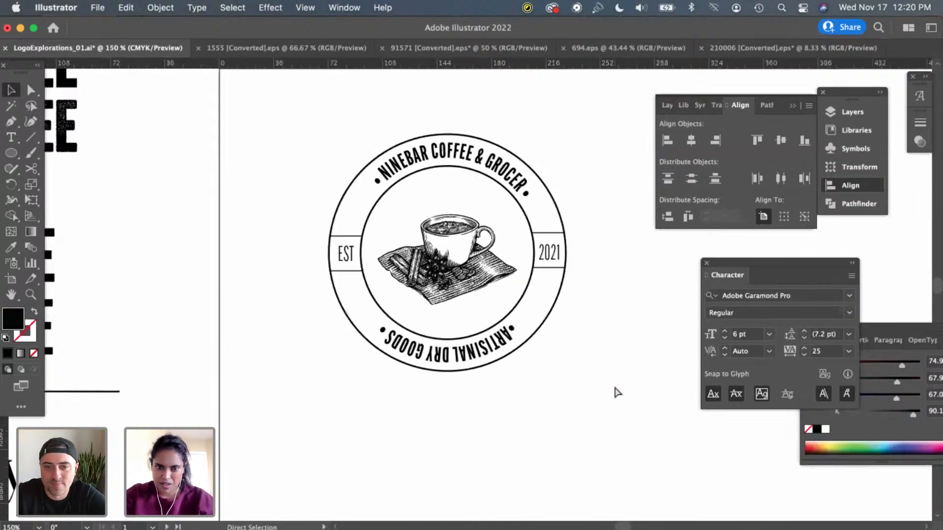
key(super+minus)
key(super+equal)
key(v)
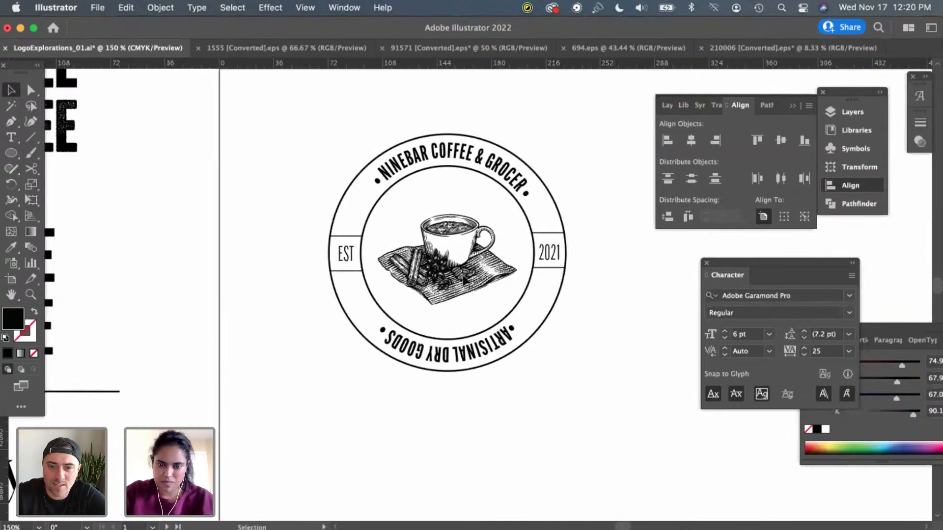
Replace the coffee cup illustration with the brown coffee beans drawing copied from 210006 [Converted].eps
click(462, 280)
key(Delete)
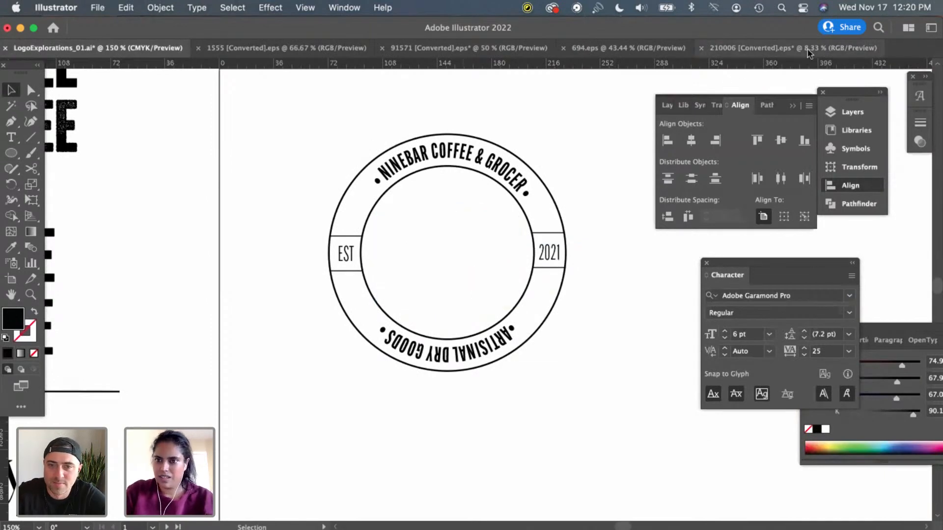
click(805, 49)
drag(336, 202, 387, 265)
click(73, 48)
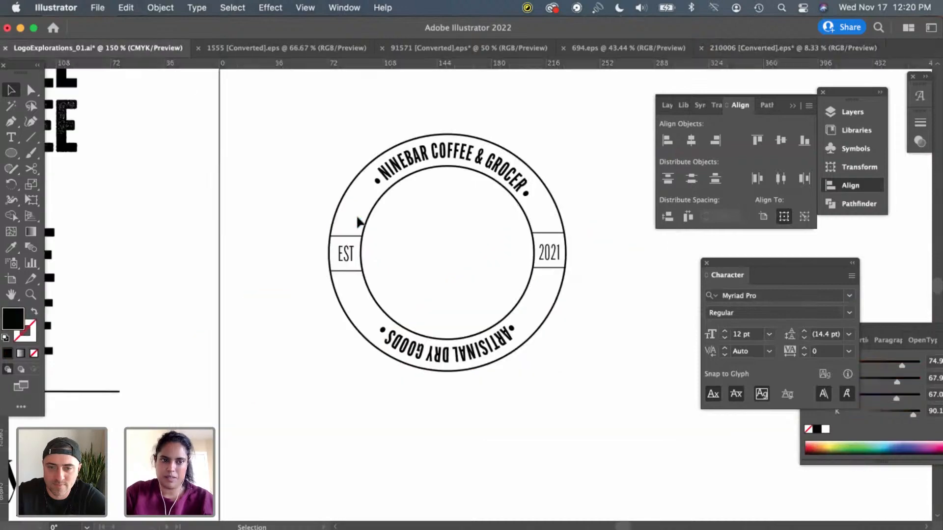
key(a)
key(super+v)
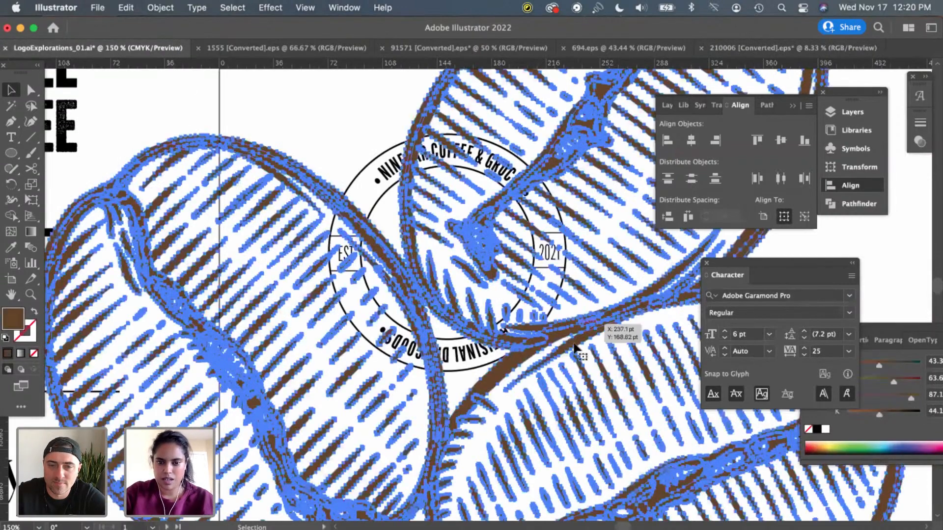
Scale the pasted coffee beans down to roughly the circular badge's width and place them above the artboard
key(v)
key(super+minus)
key(super+minus)
key(super+minus)
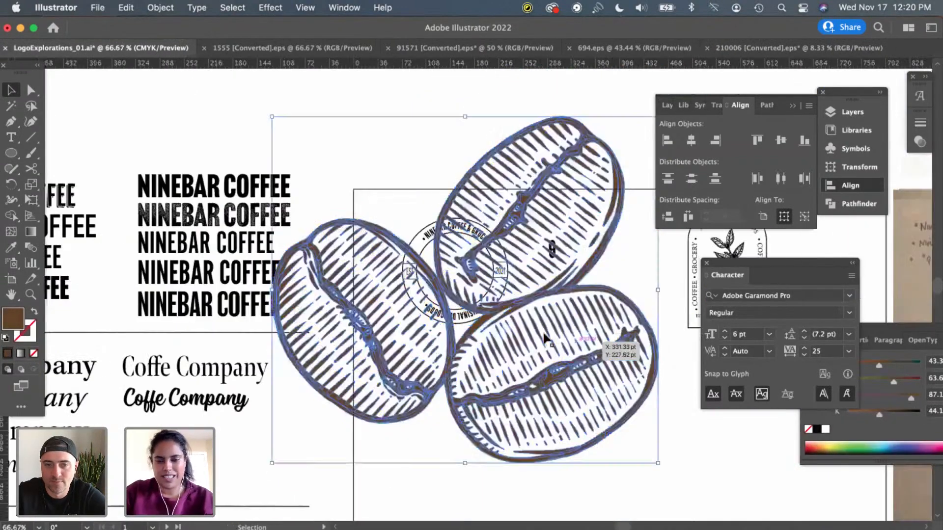
drag(609, 291, 485, 174)
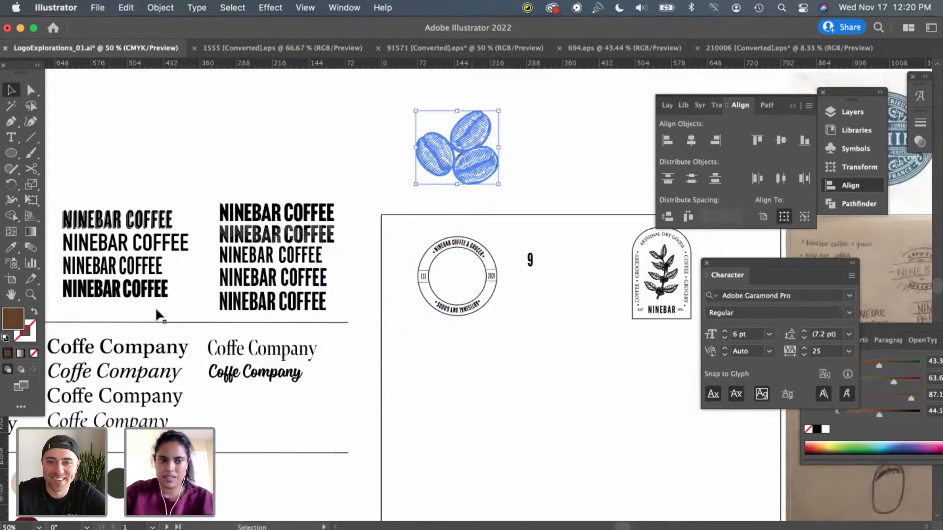
Set the fill colour of the coffee beans drawing to black, 000000
double_click(14, 320)
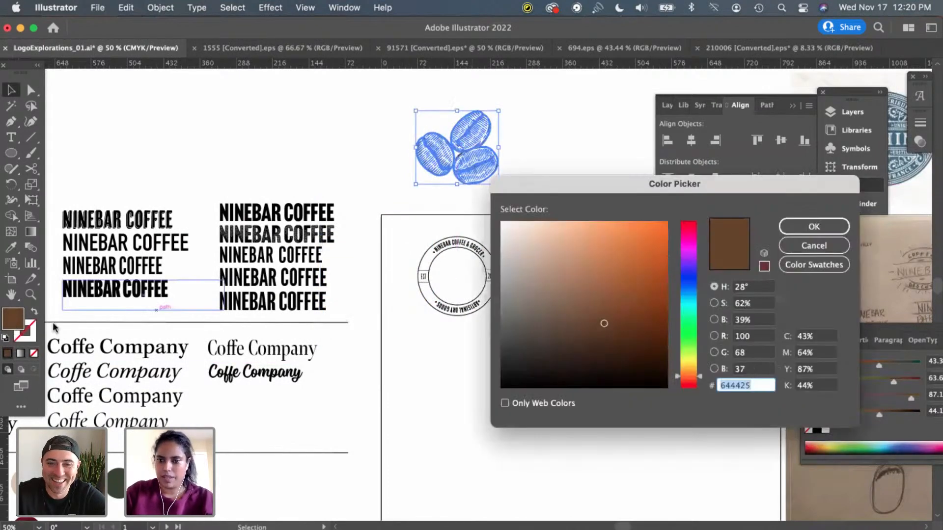
text(00000)
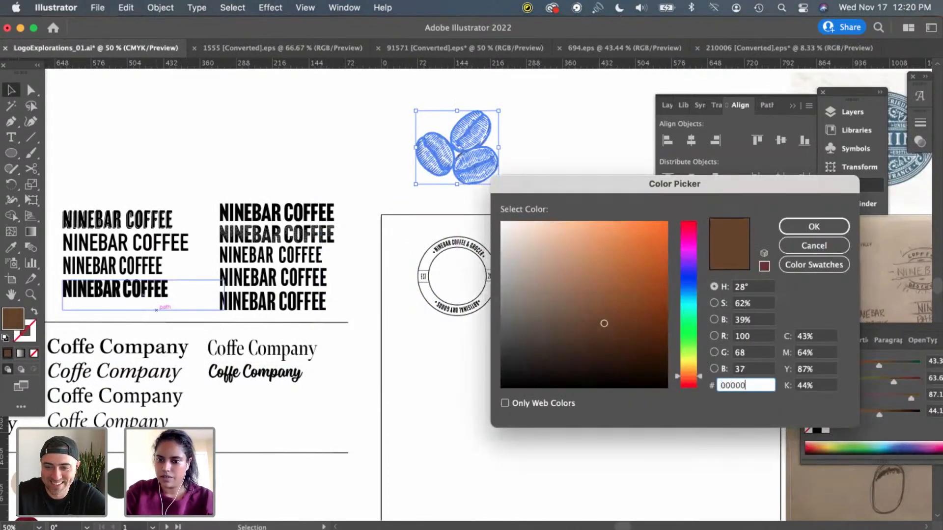
text(0)
key(Return)
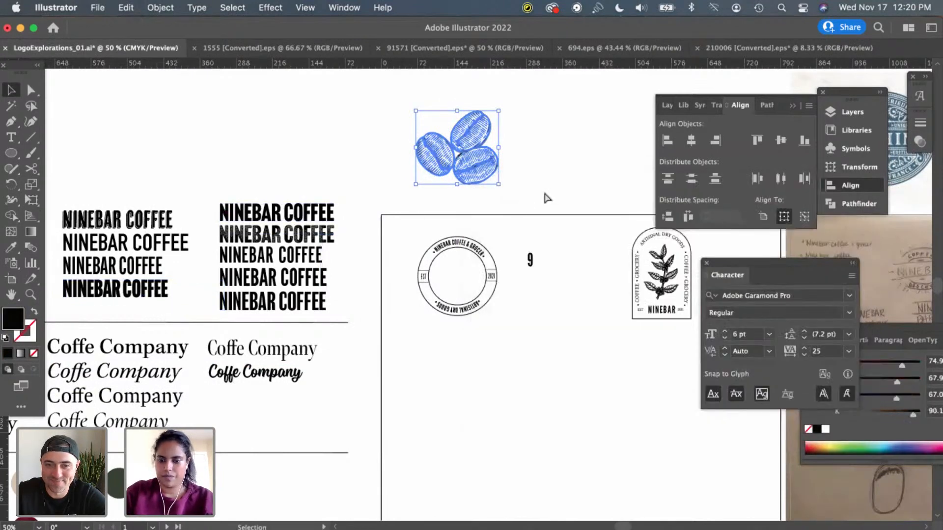
Scale the coffee beans down further until they are slightly narrower than the circular badge's inner ring, undoing the last adjustment
key(super+equal)
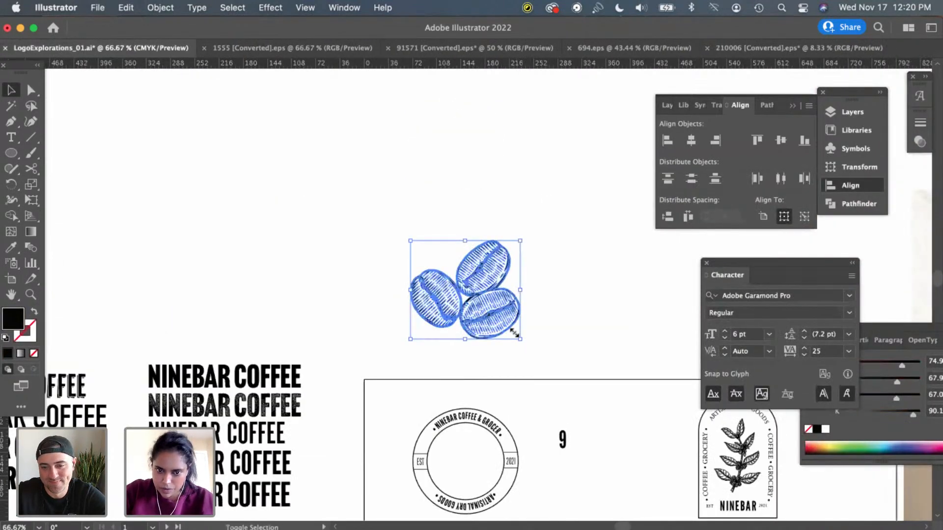
drag(514, 334, 482, 305)
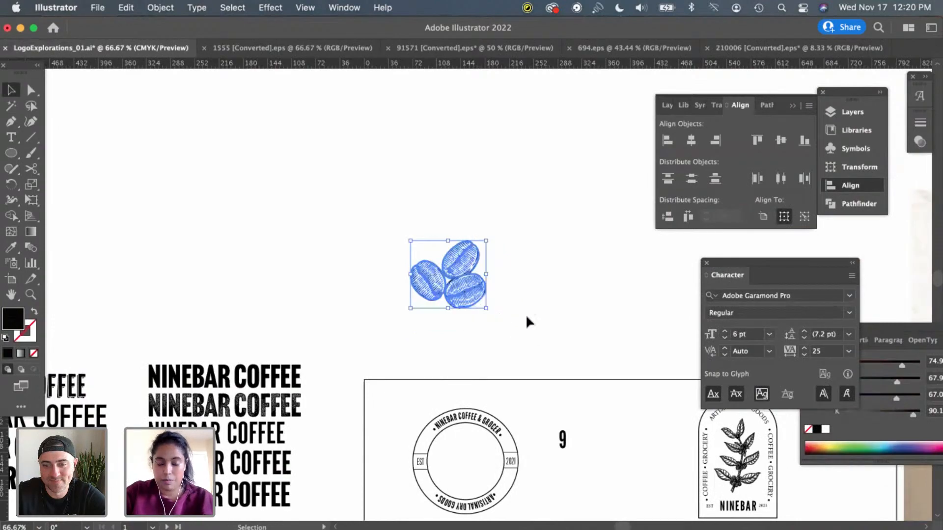
scroll(527, 317, down, 3)
key(super+equal)
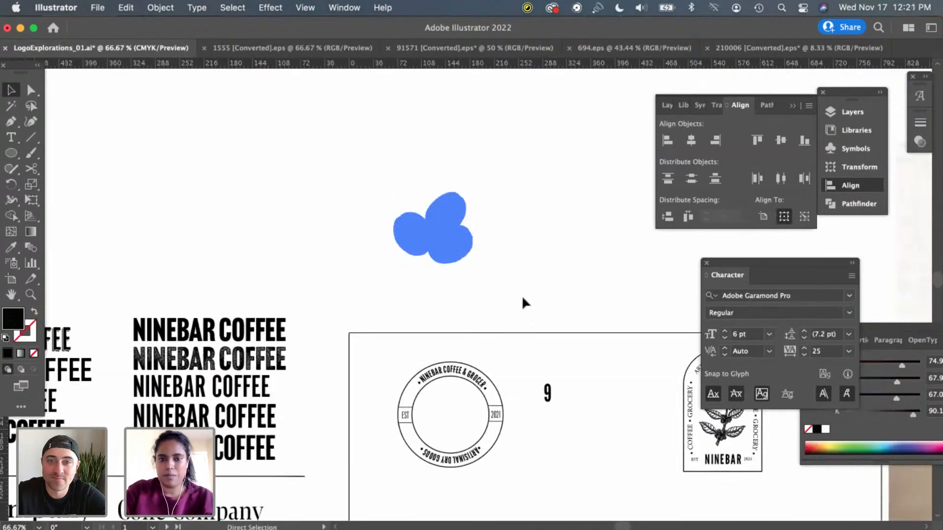
scroll(514, 296, down, 5)
scroll(514, 297, right, 3)
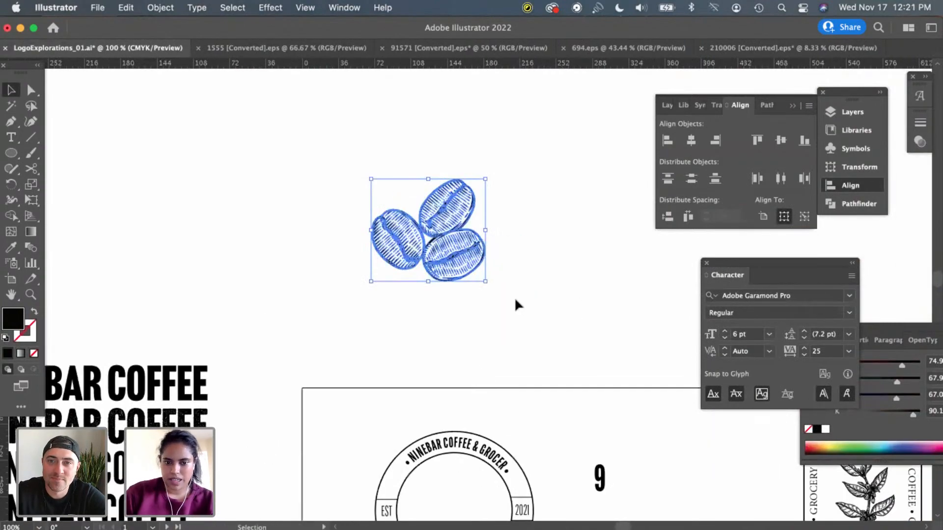
drag(453, 221, 447, 270)
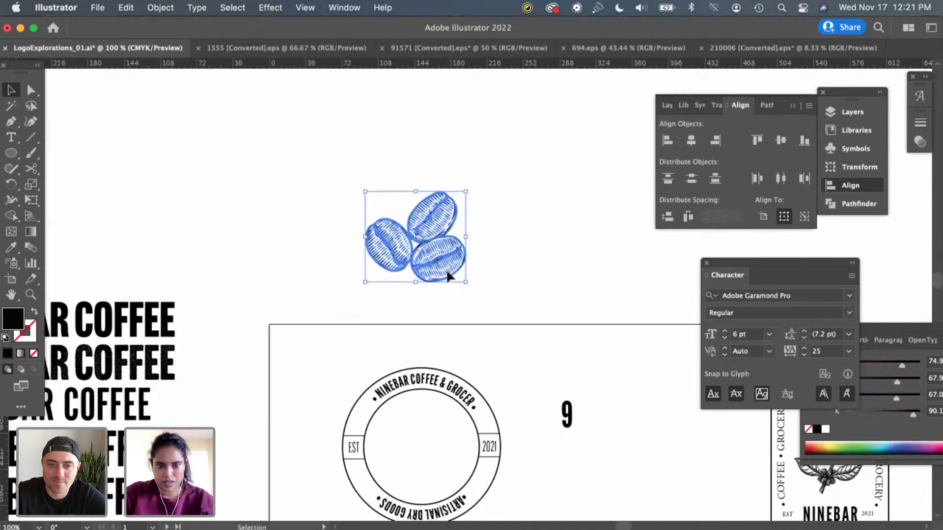
scroll(446, 270, down, 1)
scroll(446, 270, right, 1)
scroll(448, 275, down, 2)
scroll(448, 275, right, 1)
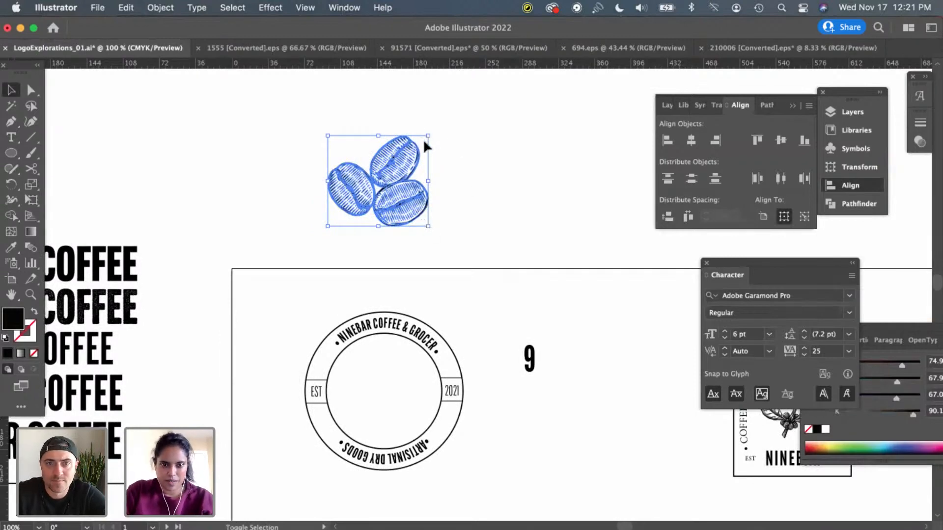
drag(423, 145, 422, 158)
key(super+z)
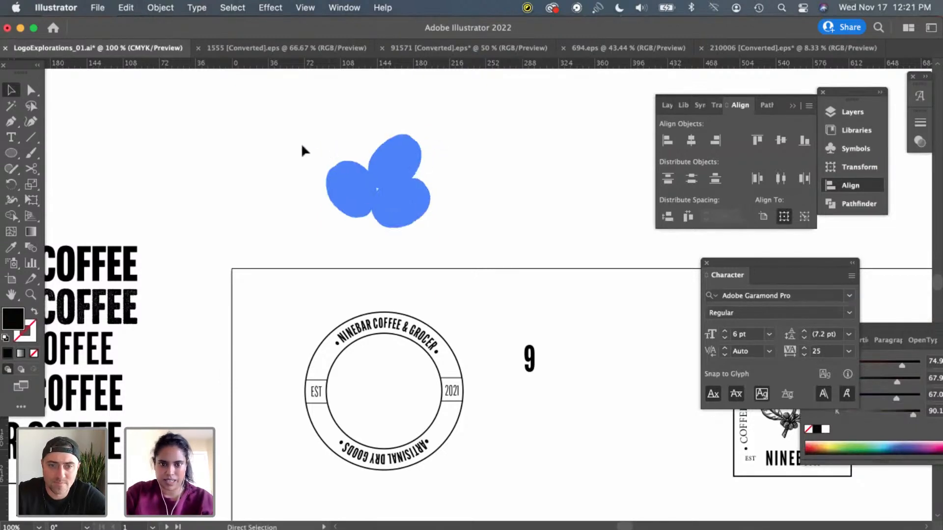
Move the coffee beans into the centre of the circular badge and shrink them to about two thirds of the inner circle's width
drag(297, 138, 453, 239)
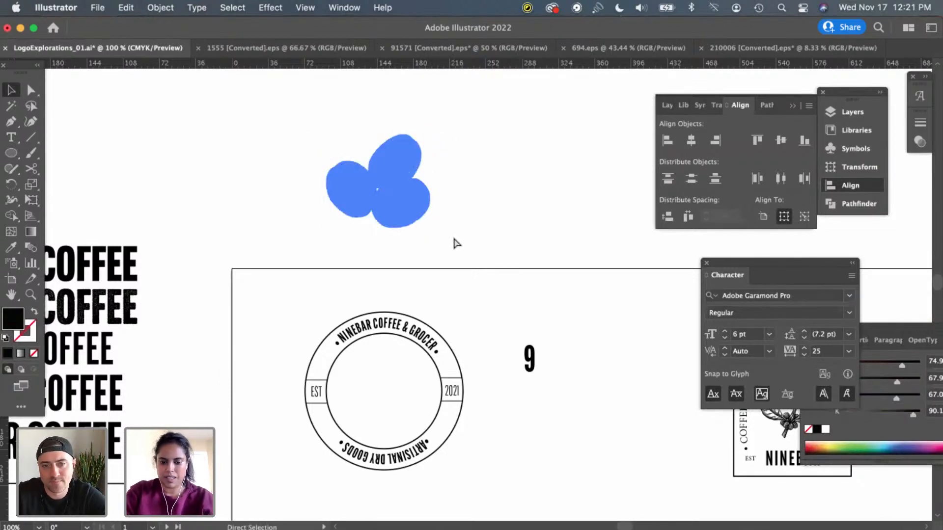
key(v)
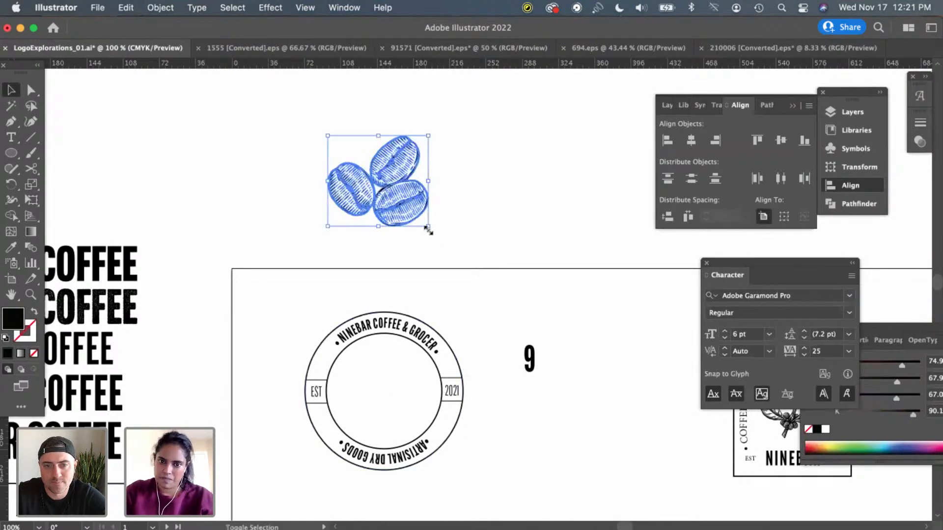
drag(418, 220, 407, 422)
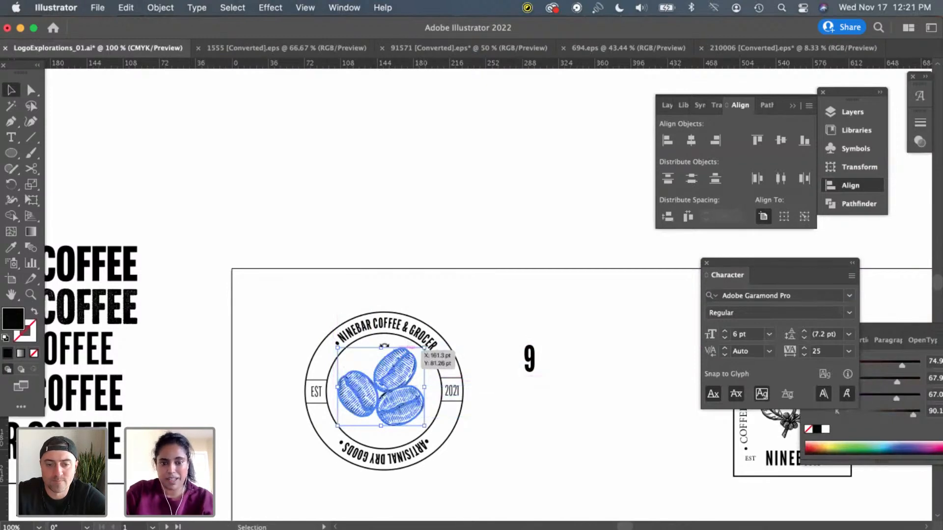
drag(381, 348, 382, 358)
key(Up)
key(Up)
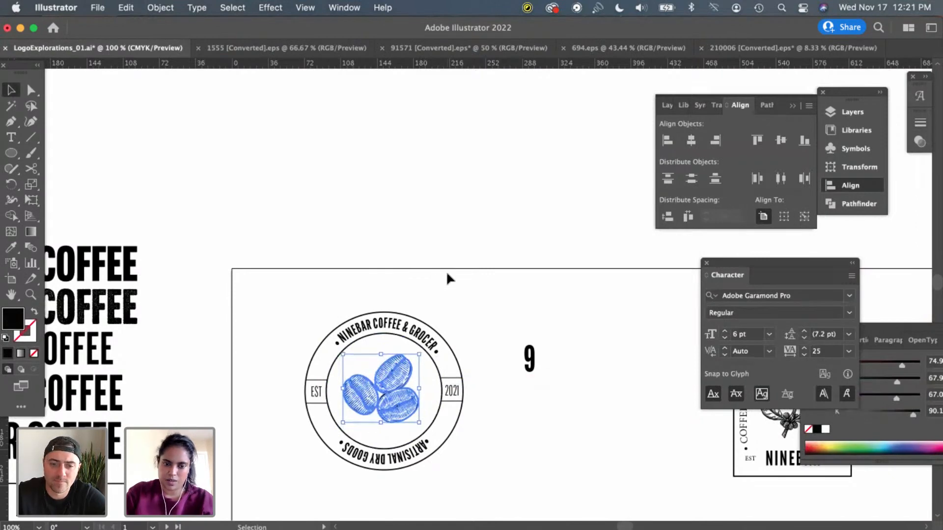
click(478, 290)
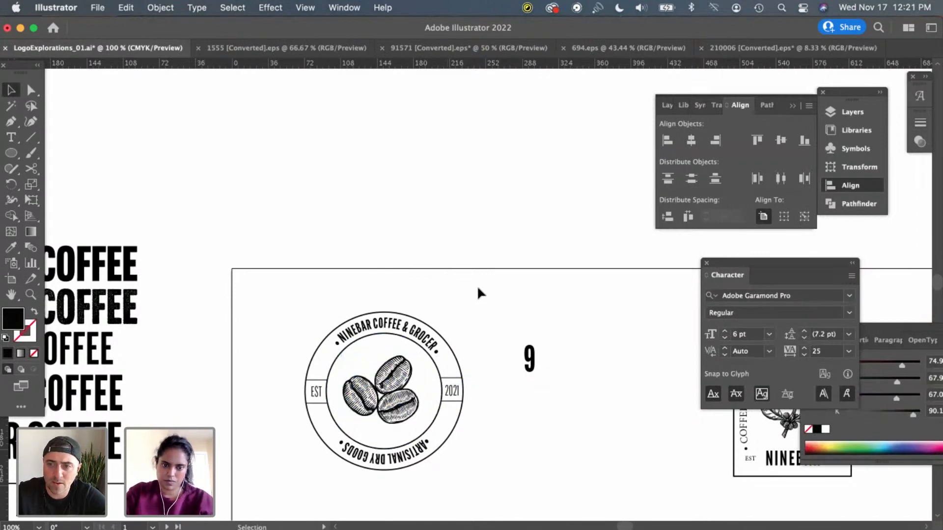
Delete the loose 9 text beside the circular badge
scroll(478, 289, down, 5)
scroll(478, 290, right, 2)
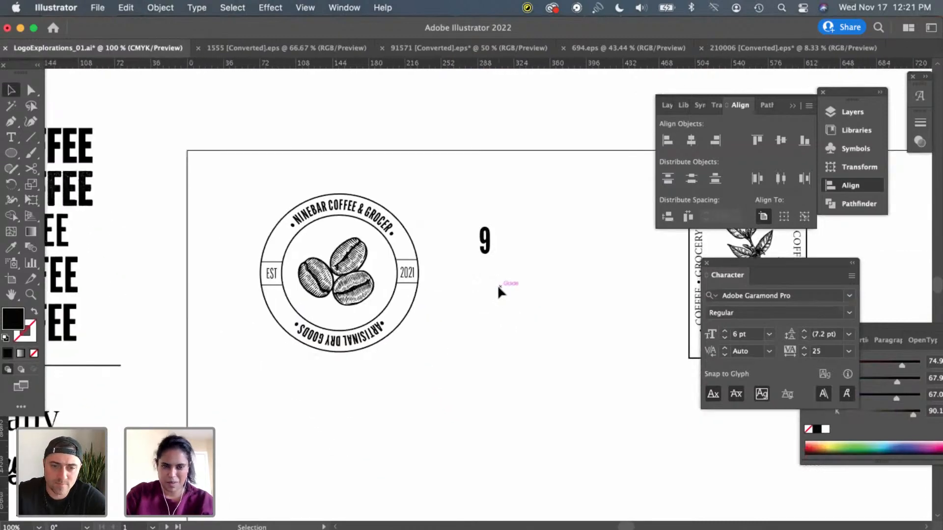
scroll(498, 291, left, 2)
scroll(498, 291, down, 1)
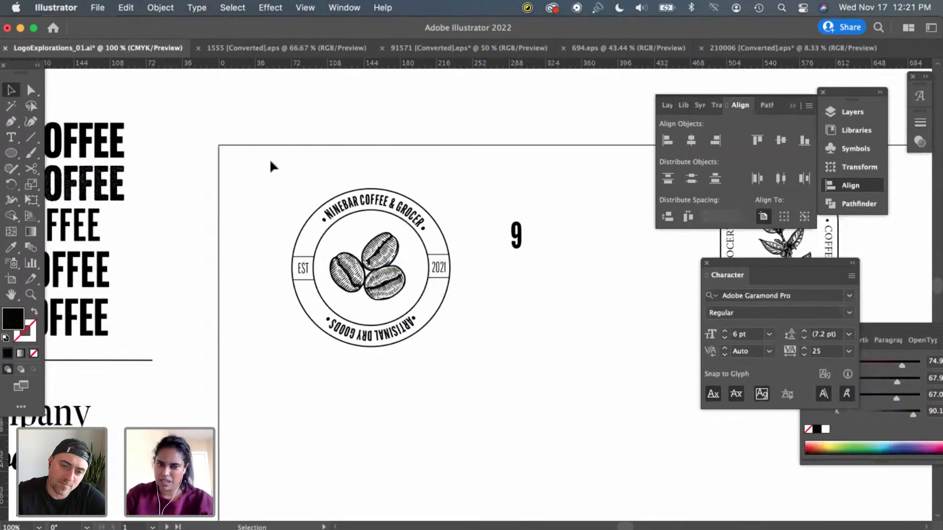
drag(273, 167, 469, 357)
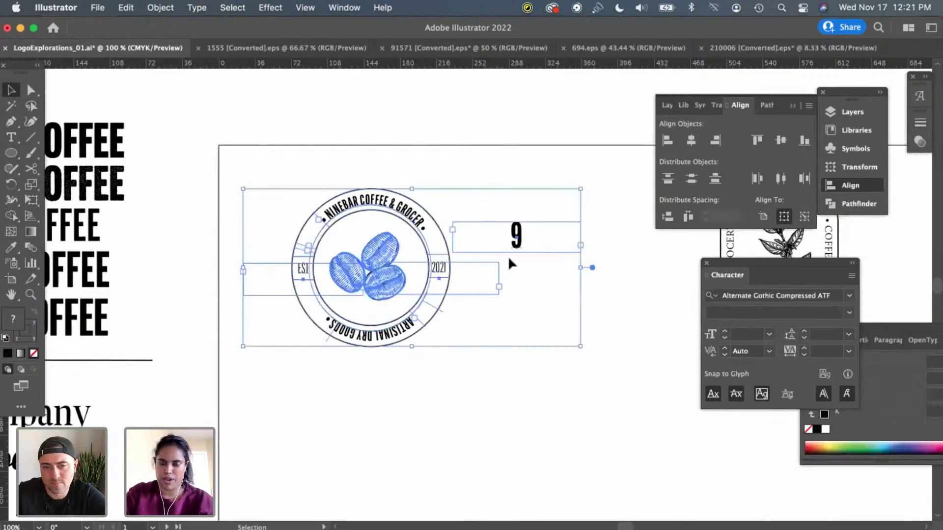
click(543, 195)
click(520, 238)
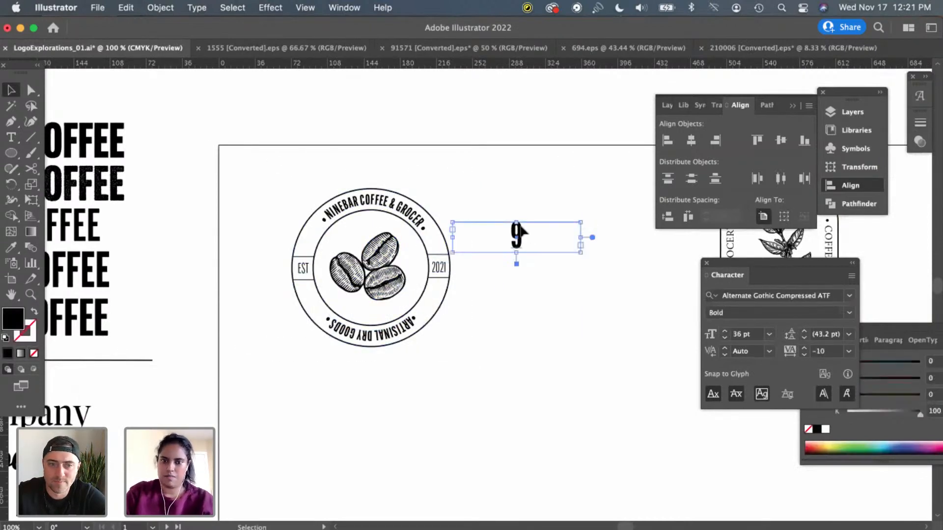
key(Delete)
Move the whole circular badge with its coffee beans up and left, close to the artboard's upper left corner
drag(298, 168, 487, 363)
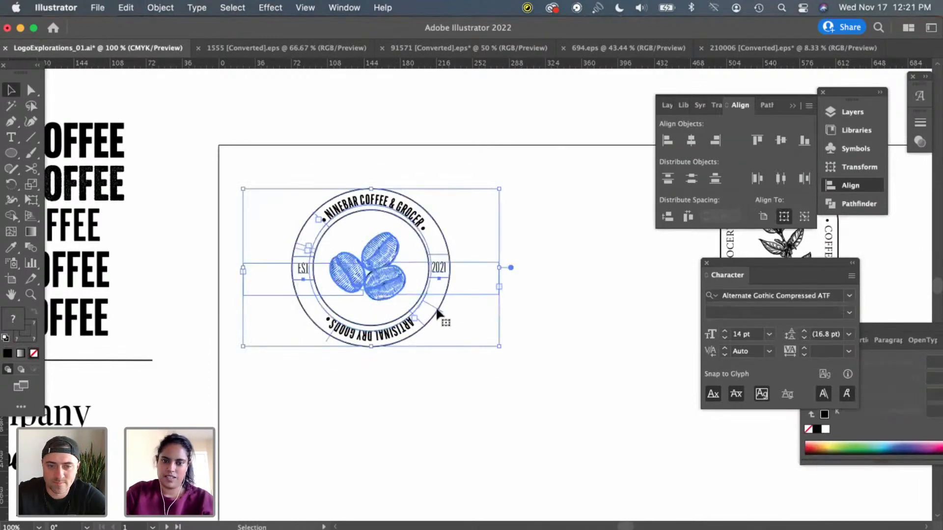
drag(378, 283, 340, 251)
click(487, 308)
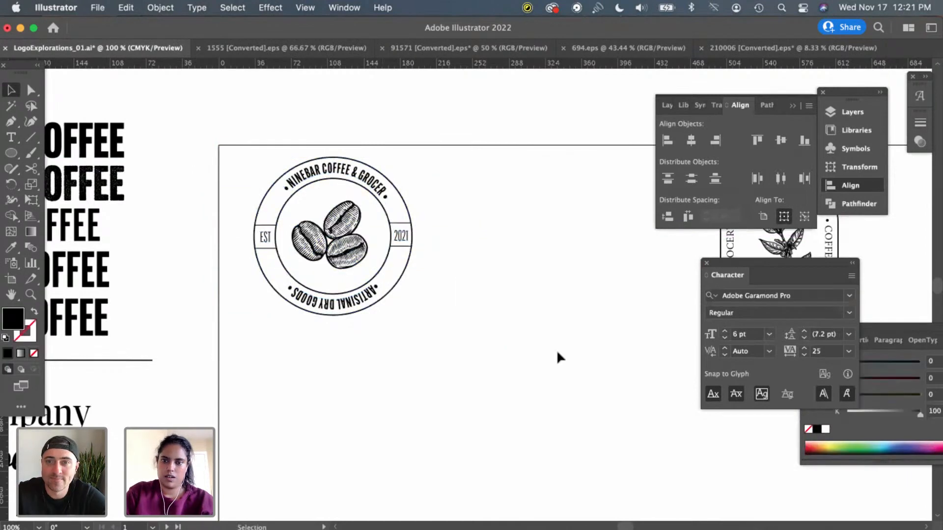
Examine the pencil logo sketches beside the artboard and compare them with the circular and arch-shaped badges
scroll(557, 357, right, 5)
scroll(588, 265, right, 10)
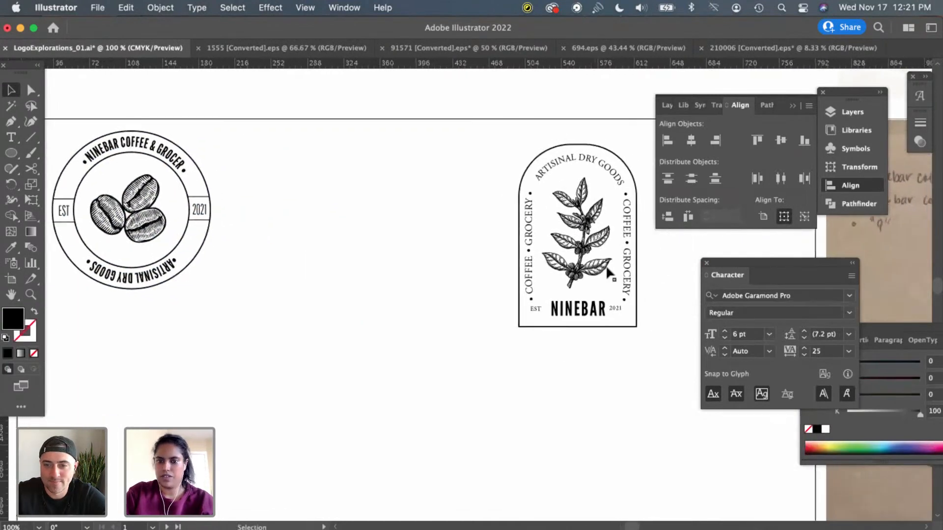
scroll(607, 273, right, 3)
scroll(607, 273, down, 1)
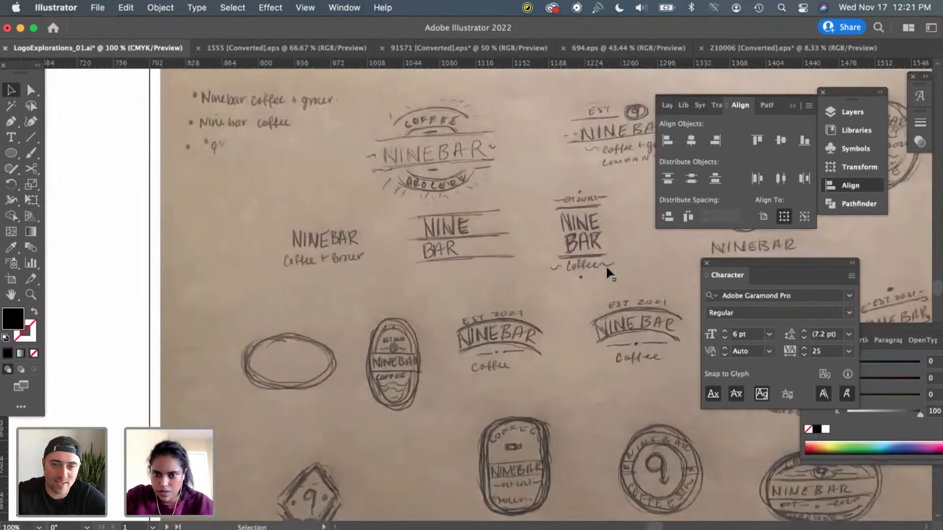
scroll(588, 276, left, 10)
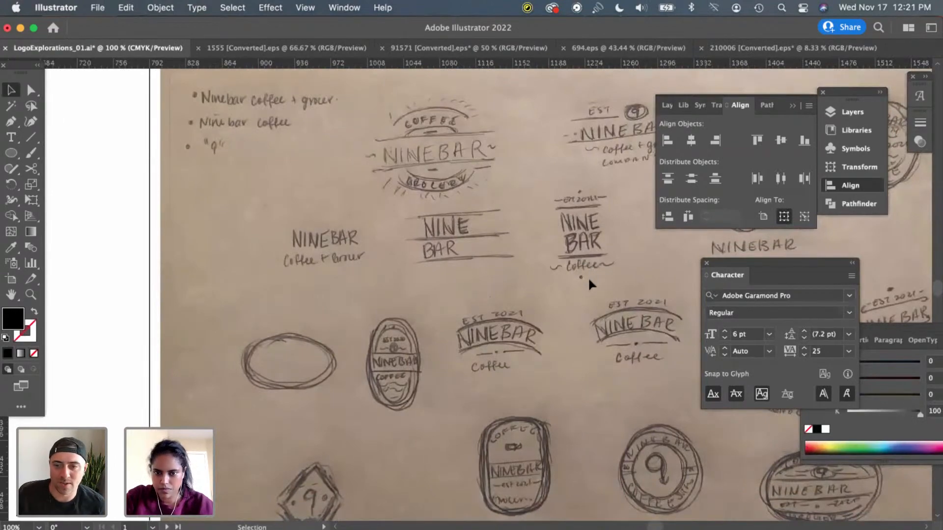
scroll(378, 270, left, 8)
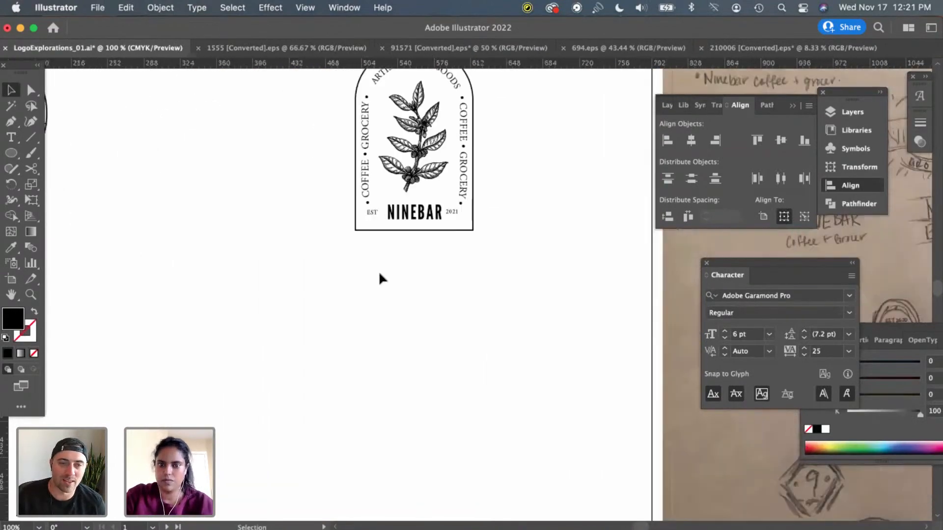
key(a)
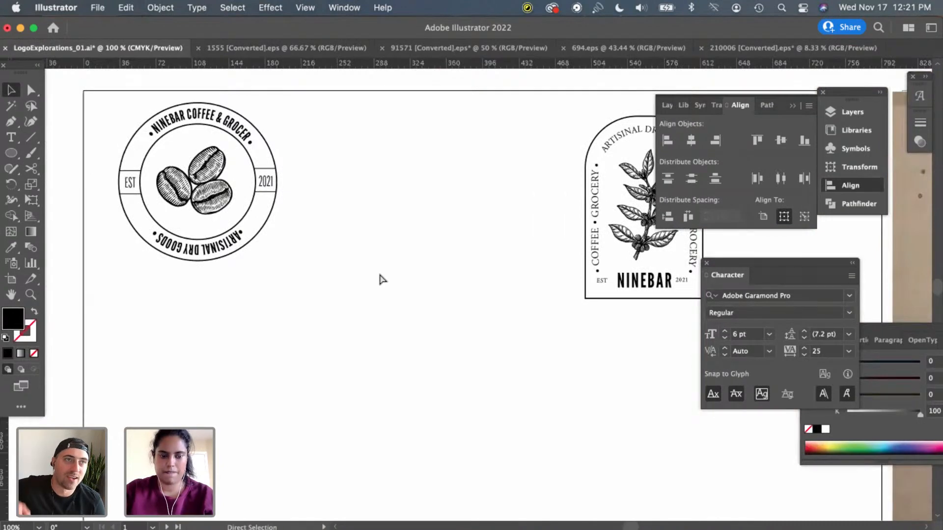
Save the logo explorations document
key(super+s)
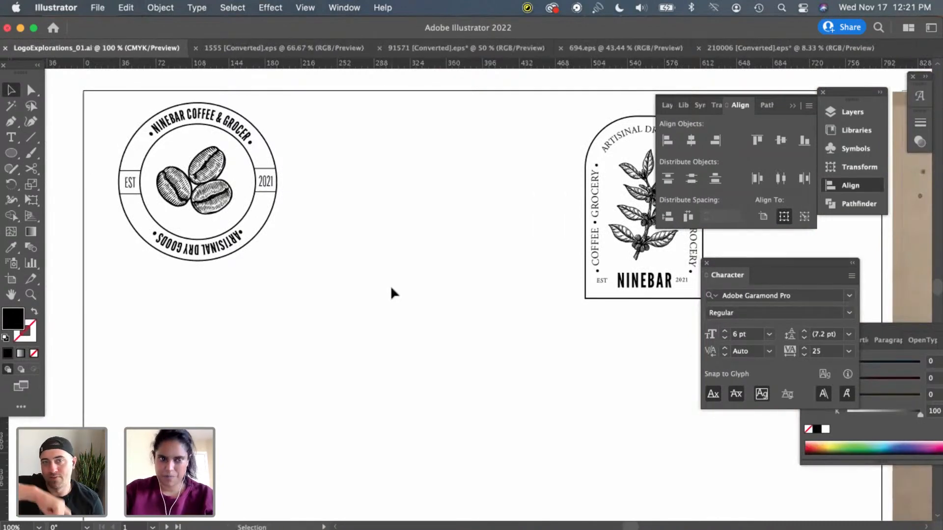
Compare the typefaces of the NINEBAR COFFEE wordmark samples beside the artboard, checking the Alternate Gothic Compressed ATF and Balboa versions
scroll(392, 289, left, 10)
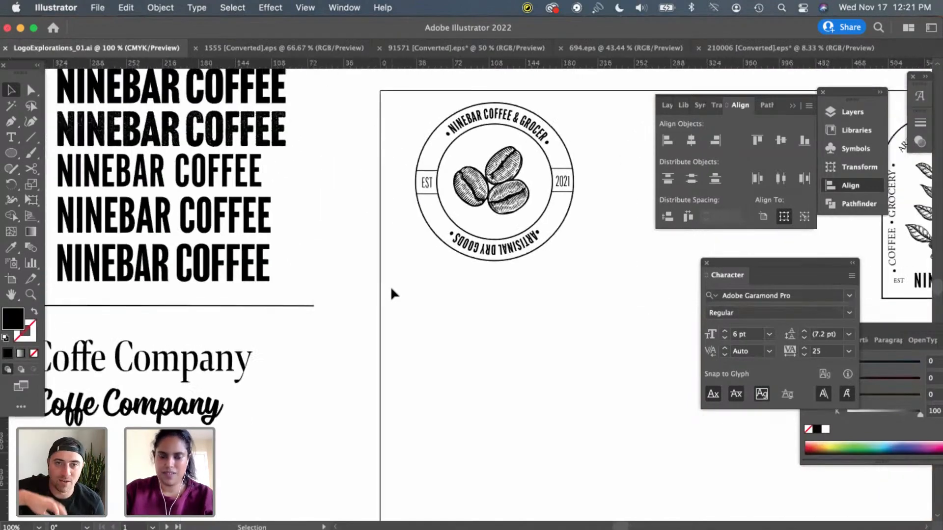
scroll(391, 290, left, 15)
scroll(391, 289, down, 2)
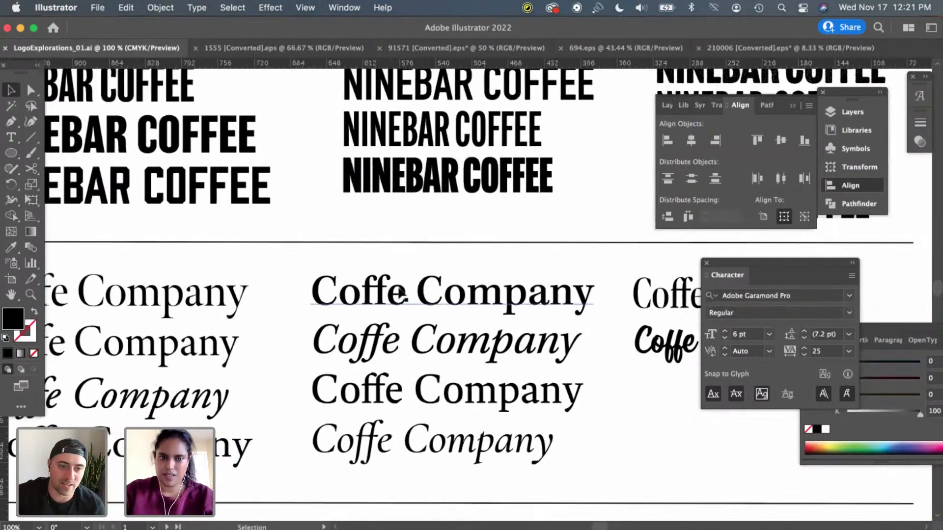
scroll(402, 294, up, 4)
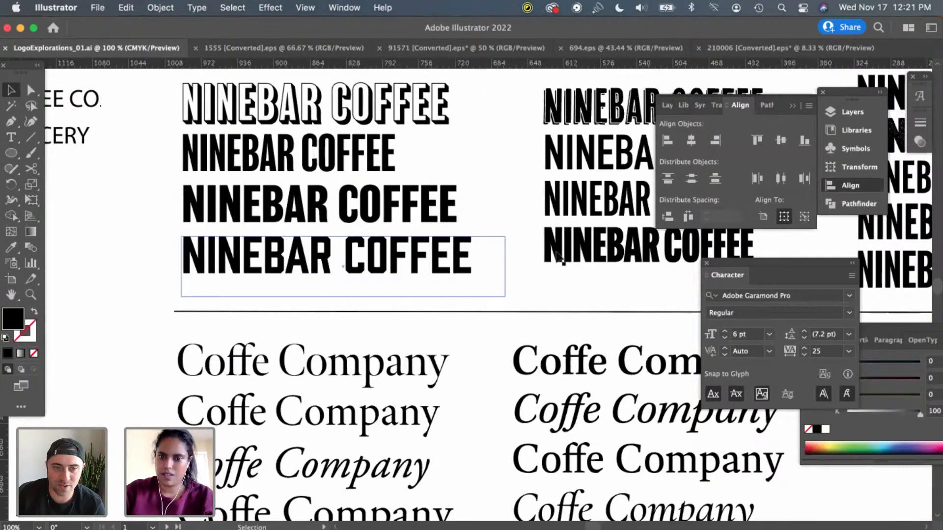
click(557, 256)
scroll(590, 274, right, 10)
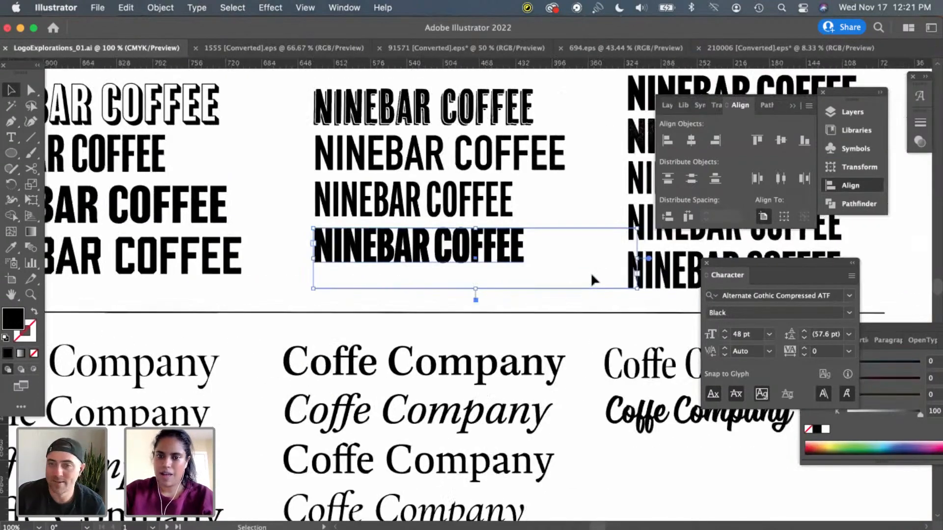
key(super+minus)
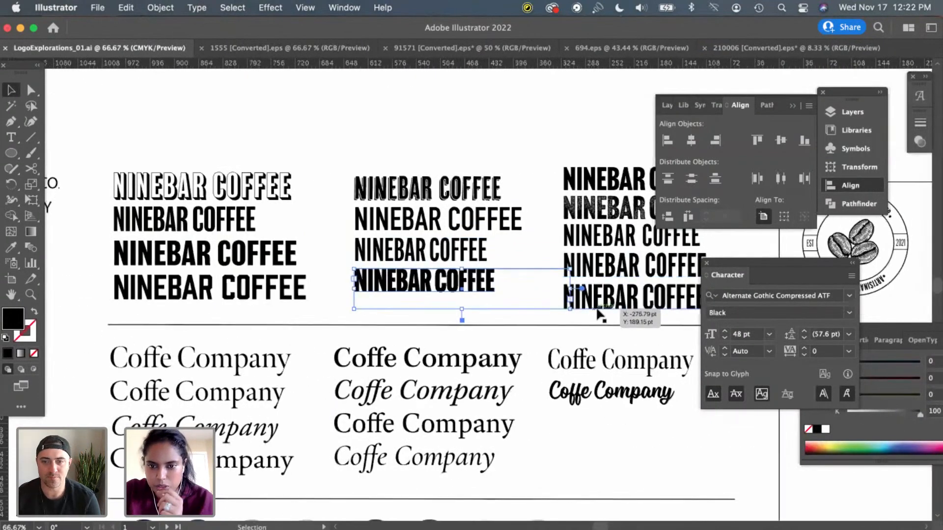
scroll(594, 294, right, 3)
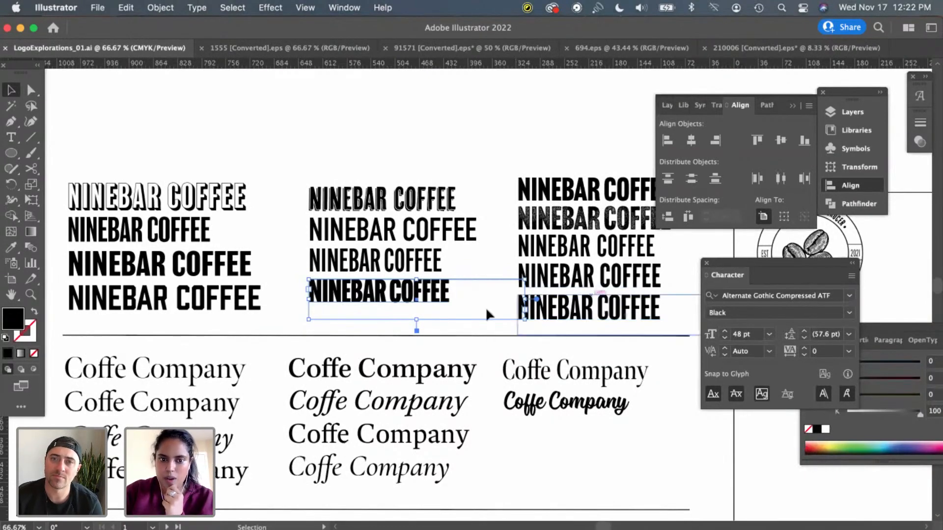
scroll(485, 307, left, 3)
scroll(485, 307, down, 2)
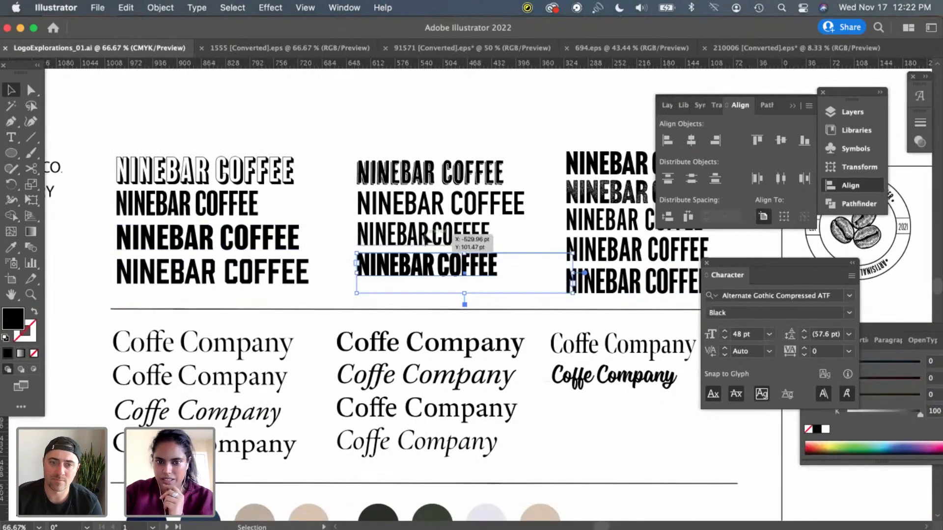
drag(429, 239, 437, 274)
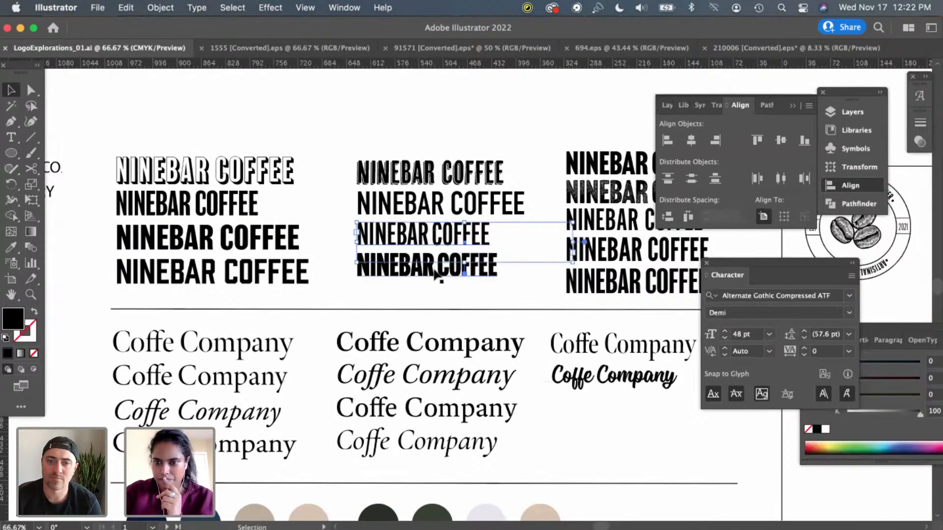
click(599, 230)
click(589, 288)
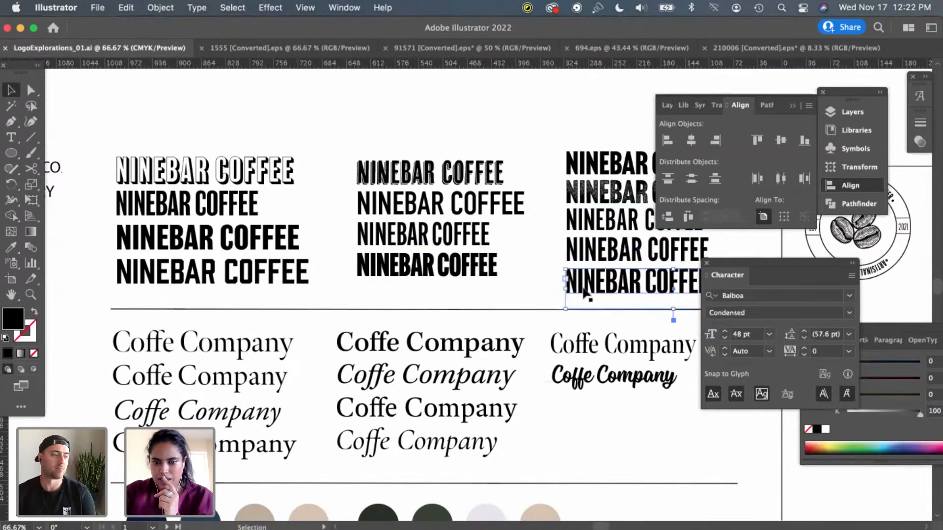
Review the Coffe Company serif and script samples alongside the three columns of NINEBAR COFFEE wordmarks
scroll(498, 296, left, 5)
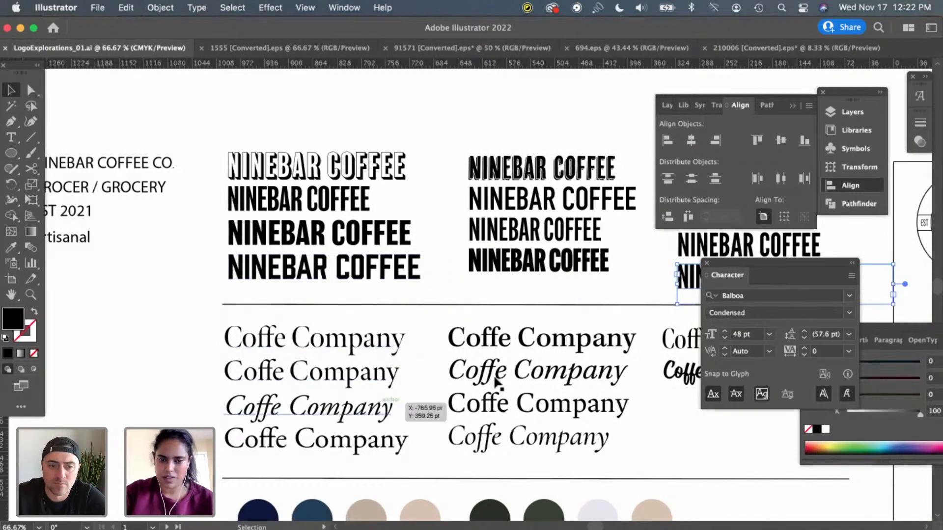
scroll(501, 422, right, 3)
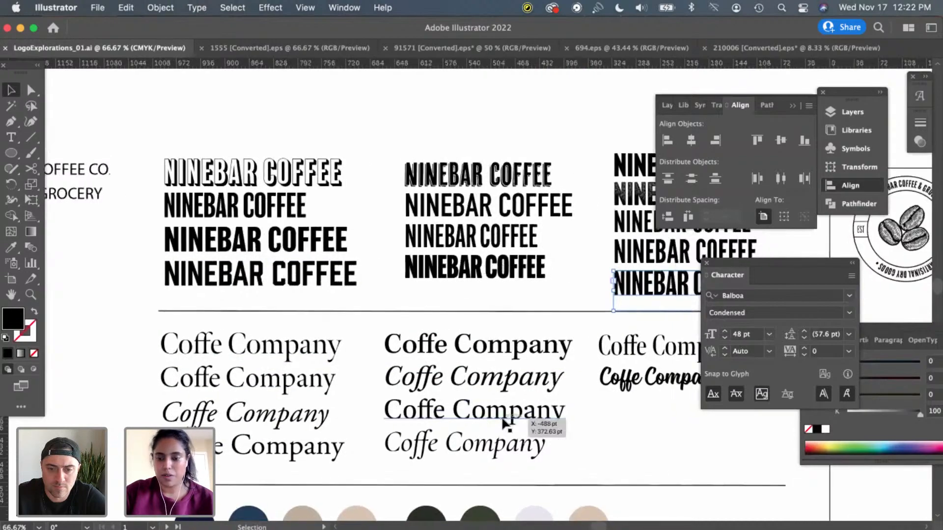
scroll(527, 364, up, 1)
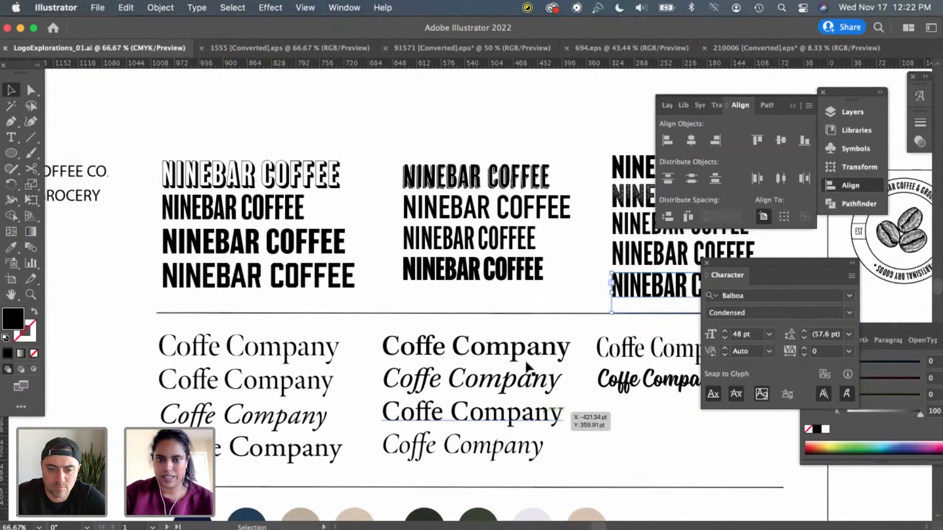
scroll(522, 291, right, 5)
scroll(522, 291, up, 2)
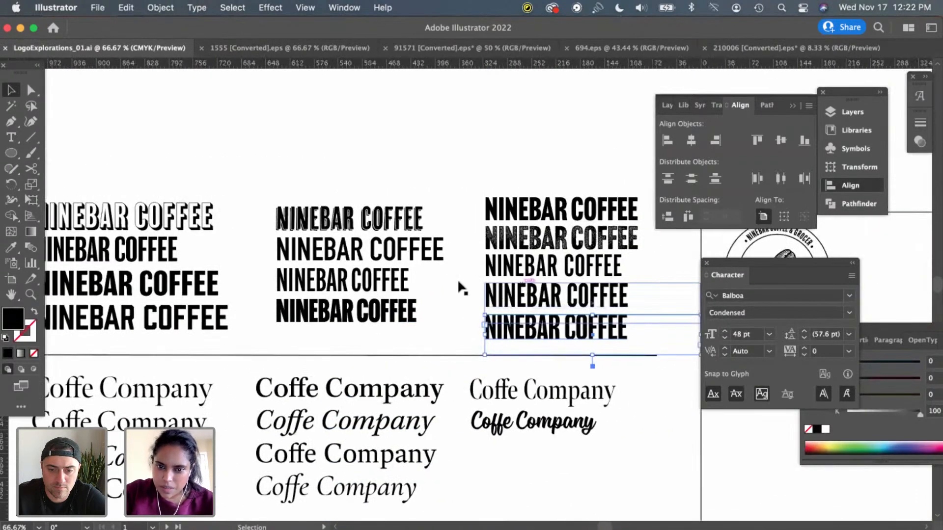
scroll(444, 279, left, 2)
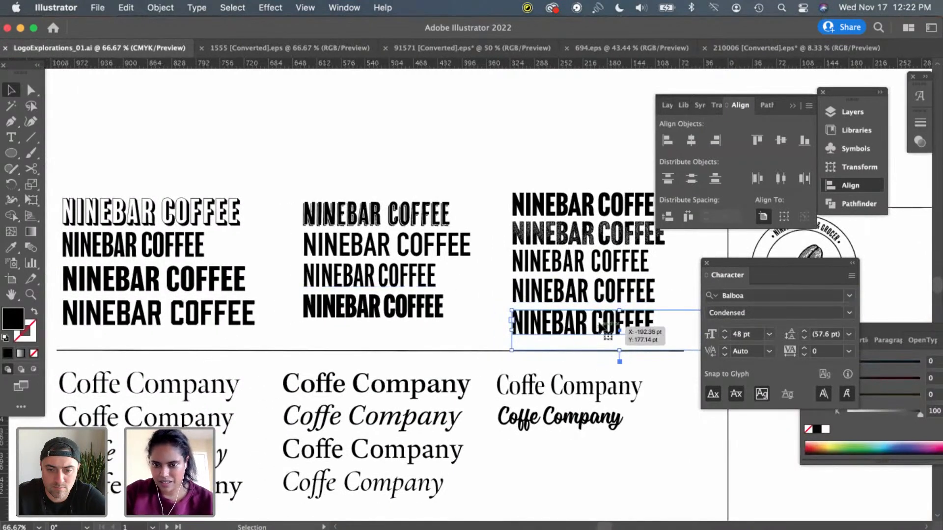
scroll(587, 329, left, 2)
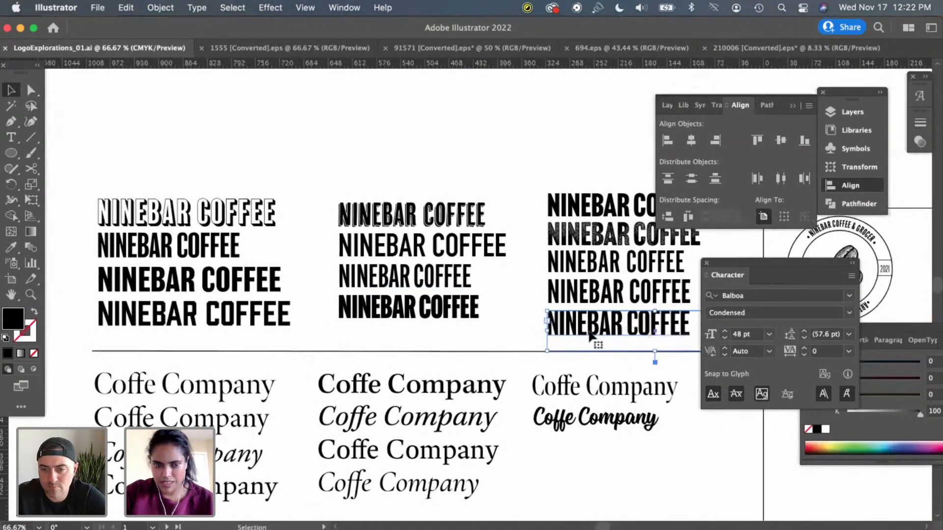
scroll(591, 337, left, 2)
scroll(590, 336, right, 5)
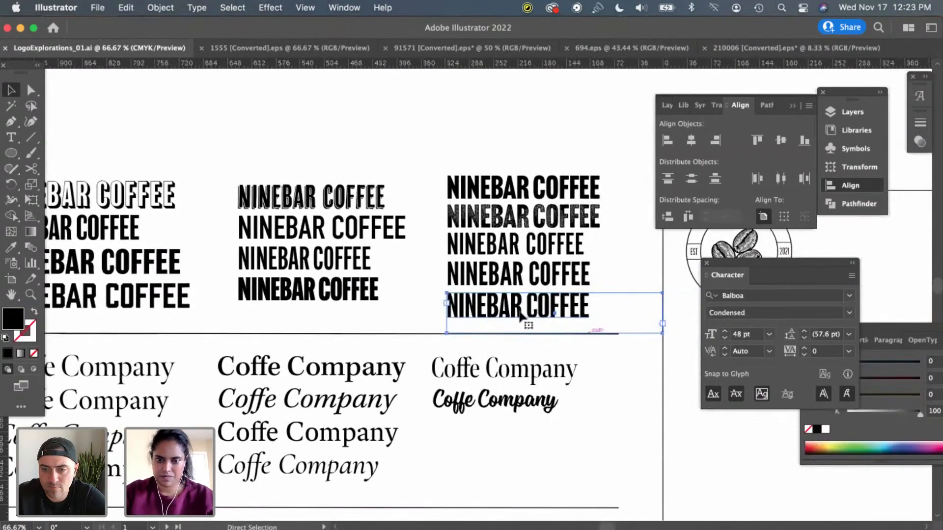
scroll(589, 299, left, 6)
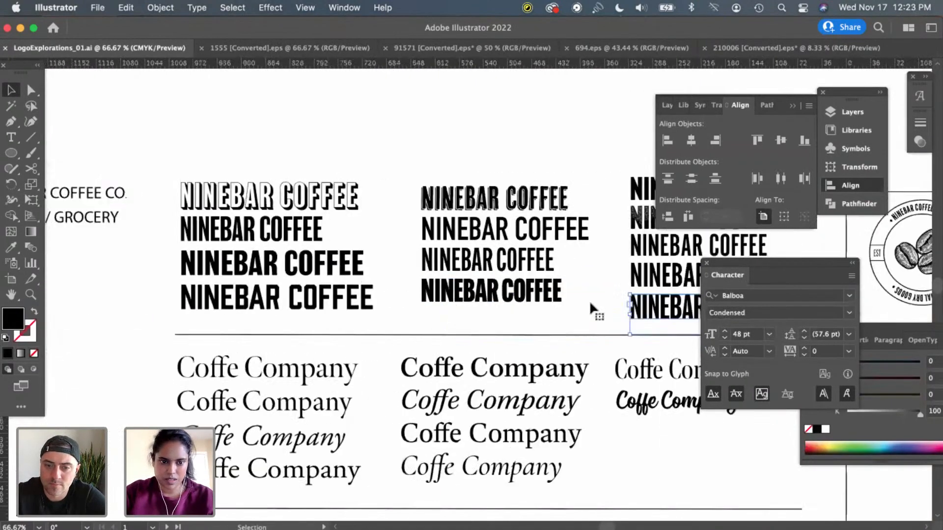
scroll(589, 300, left, 4)
Copy the 48 pt Balboa Bold NINEBAR COFFEE sample onto the artboard below the circular badge
click(486, 262)
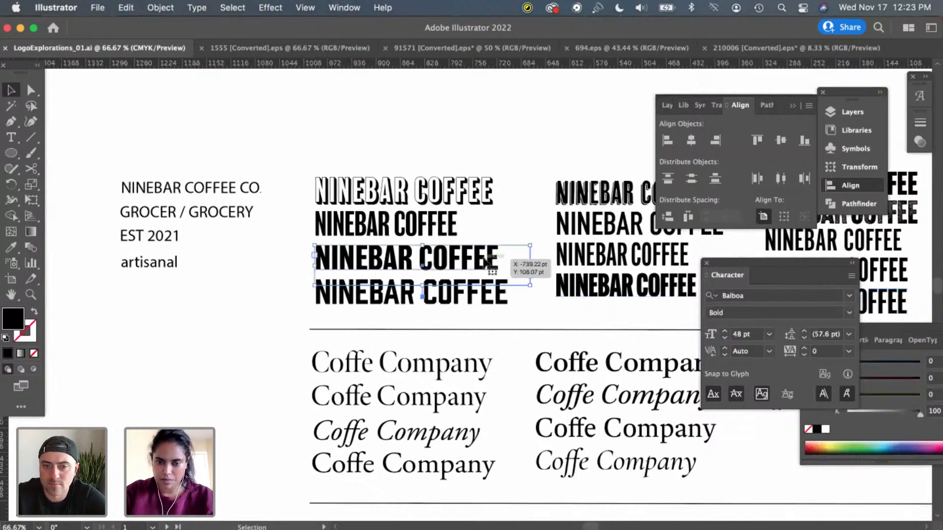
key(a)
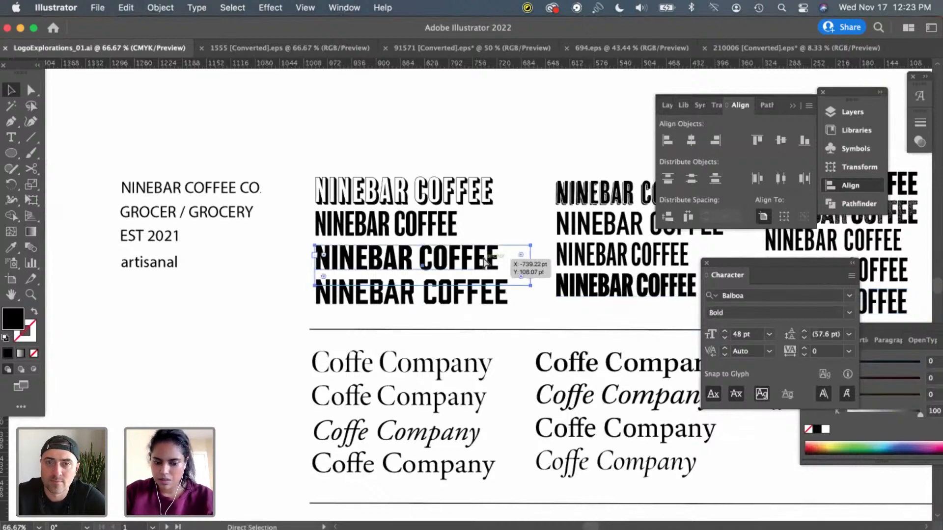
key(v)
scroll(541, 267, right, 4)
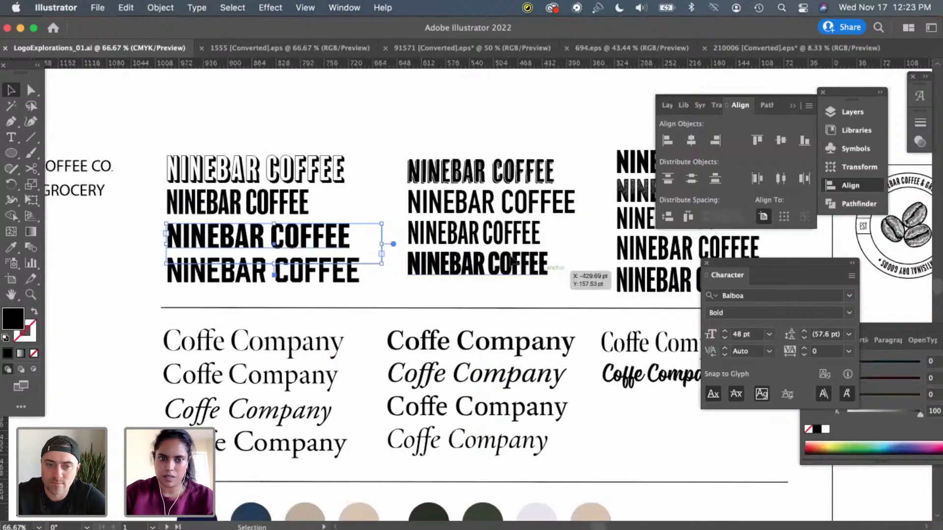
scroll(426, 235, right, 10)
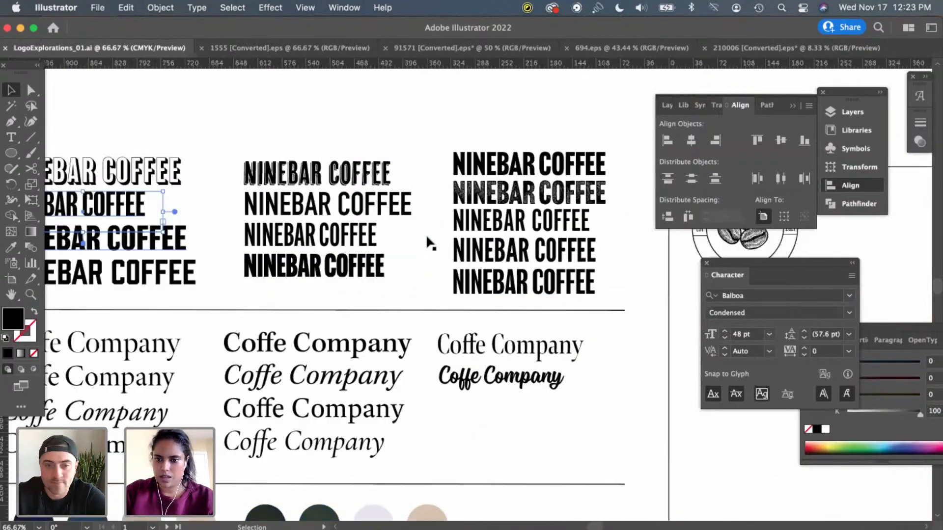
scroll(426, 234, down, 5)
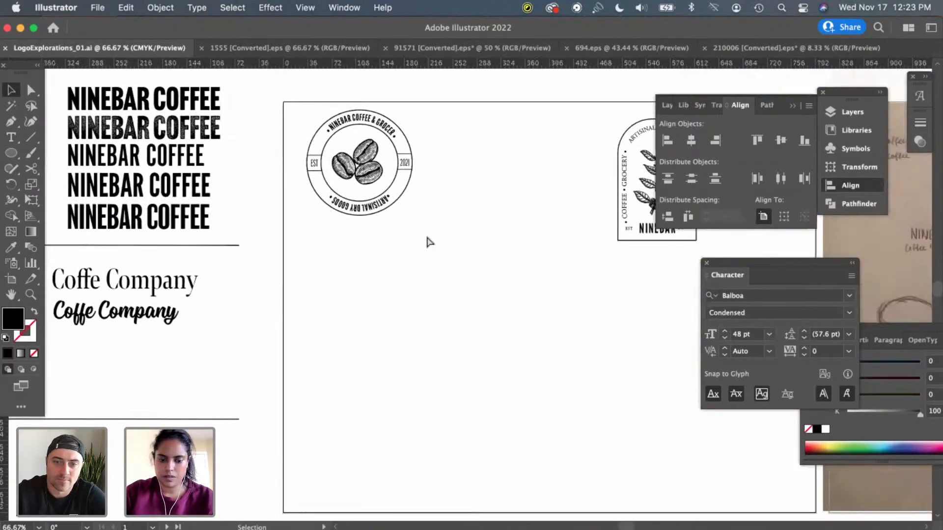
text(NINEBAR COFFEE)
drag(473, 301, 405, 283)
click(444, 360)
key(super+equal)
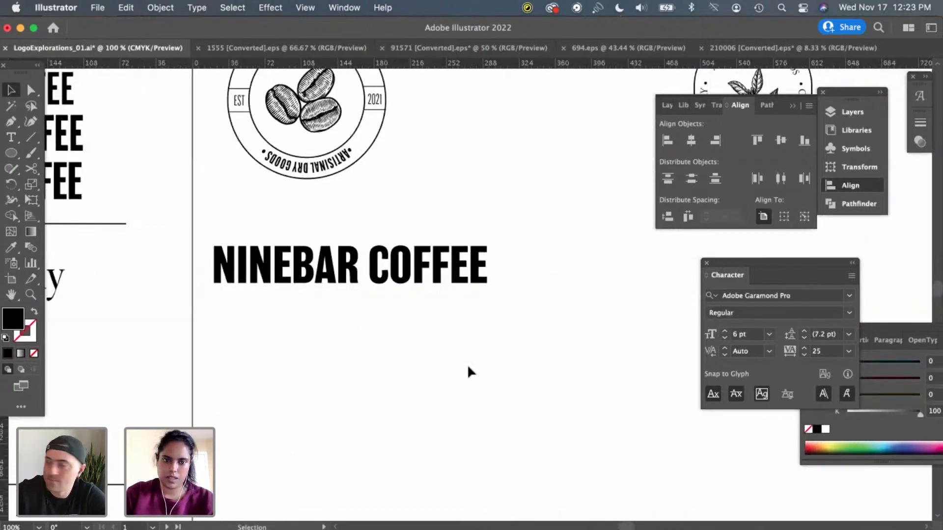
Duplicate the NINEBAR COFFEE wordmark straight down below the original on the artboard
scroll(468, 365, left, 4)
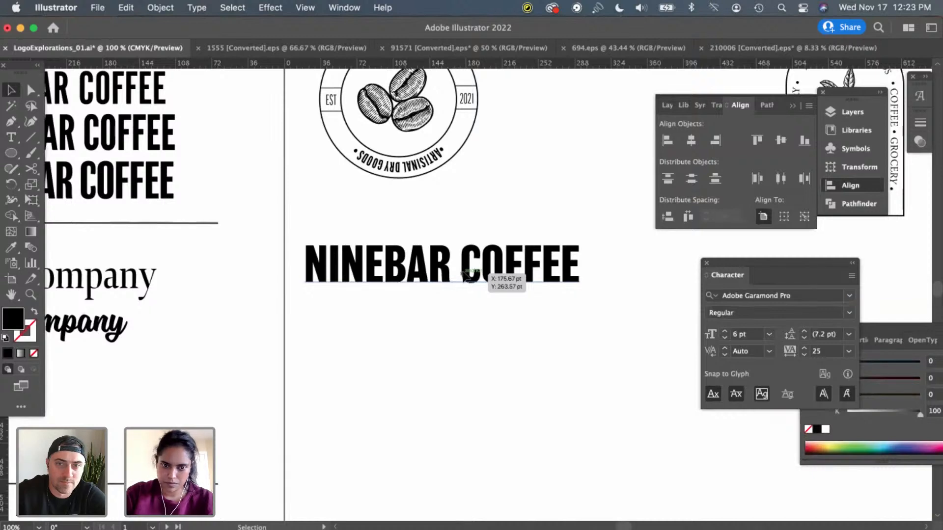
double_click(470, 275)
click(11, 96)
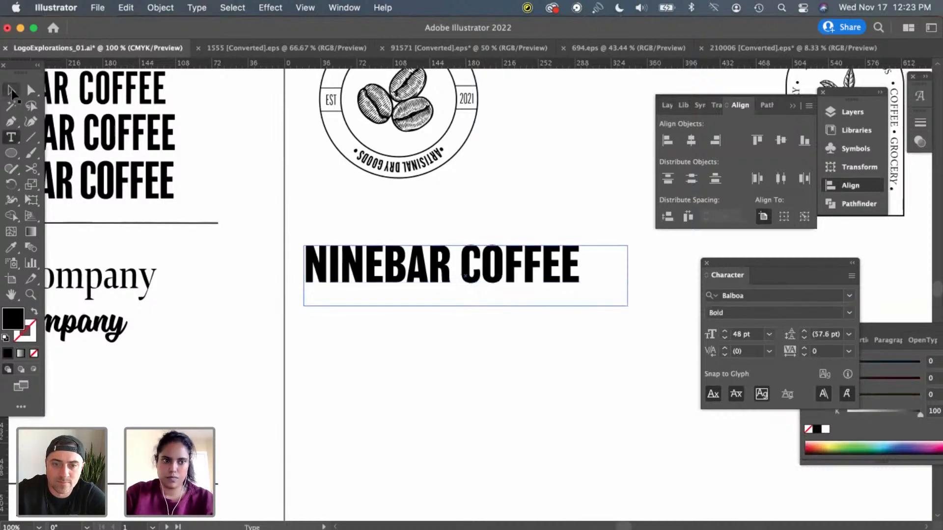
click(528, 240)
drag(475, 269, 475, 351)
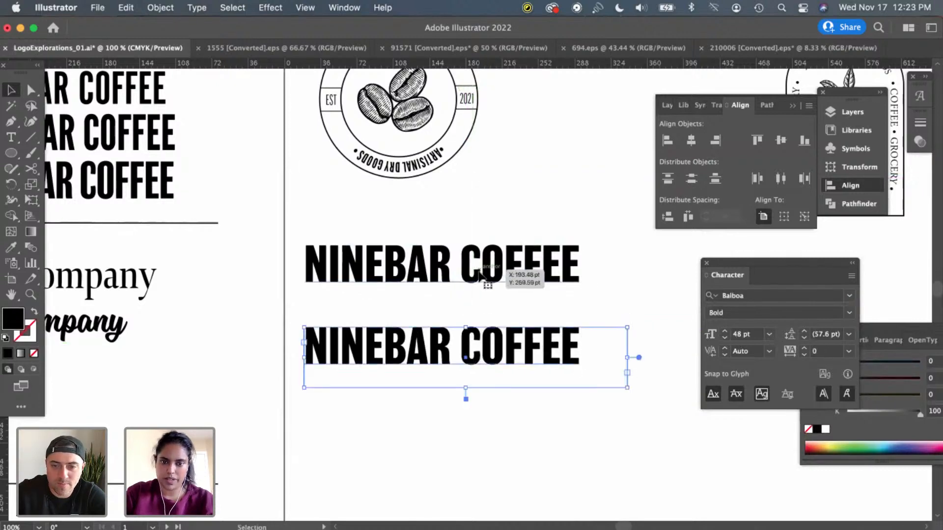
Move the upper wordmark slightly up and its copy further down, leaving a wide gap between them
click(516, 269)
double_click(465, 268)
double_click(601, 273)
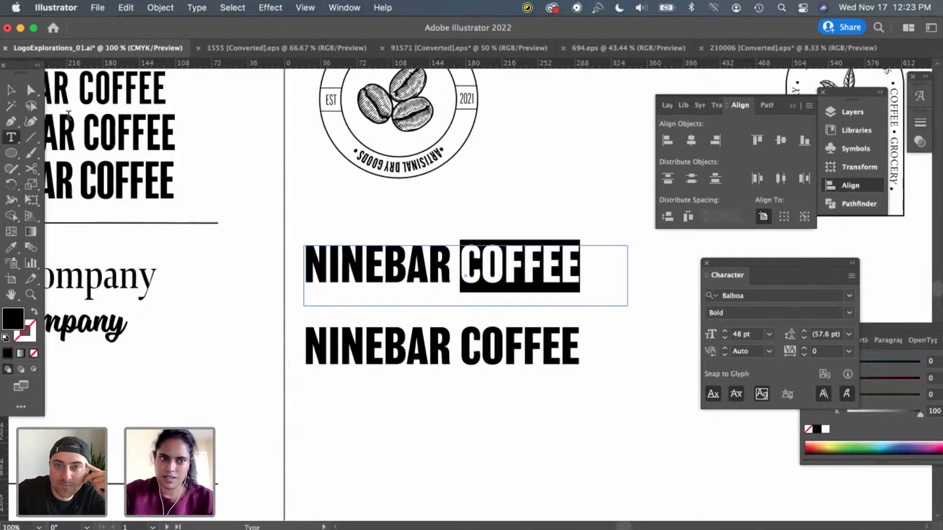
click(12, 92)
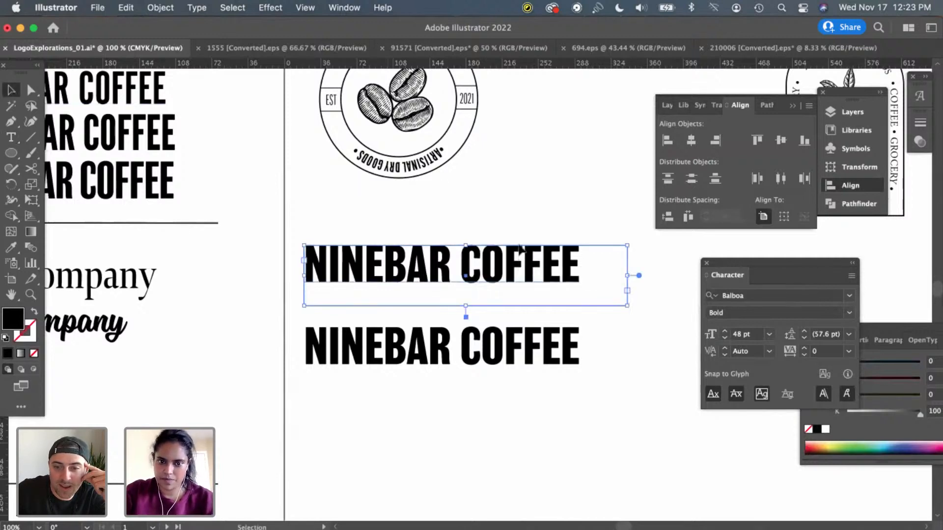
drag(520, 257, 520, 242)
drag(479, 338, 479, 385)
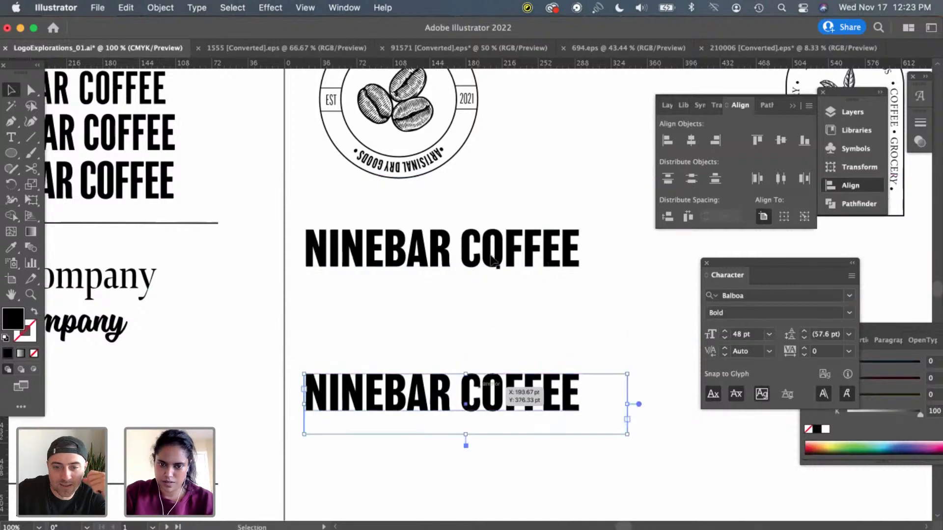
Delete the word COFFEE from the upper wordmark and narrow its text frame to fit NINEBAR
click(495, 261)
key(t)
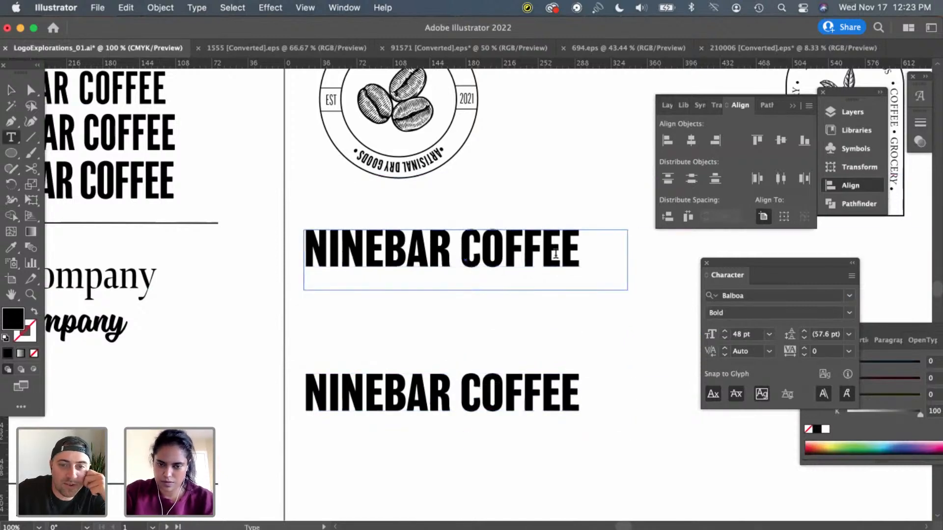
double_click(556, 253)
key(BackSpace)
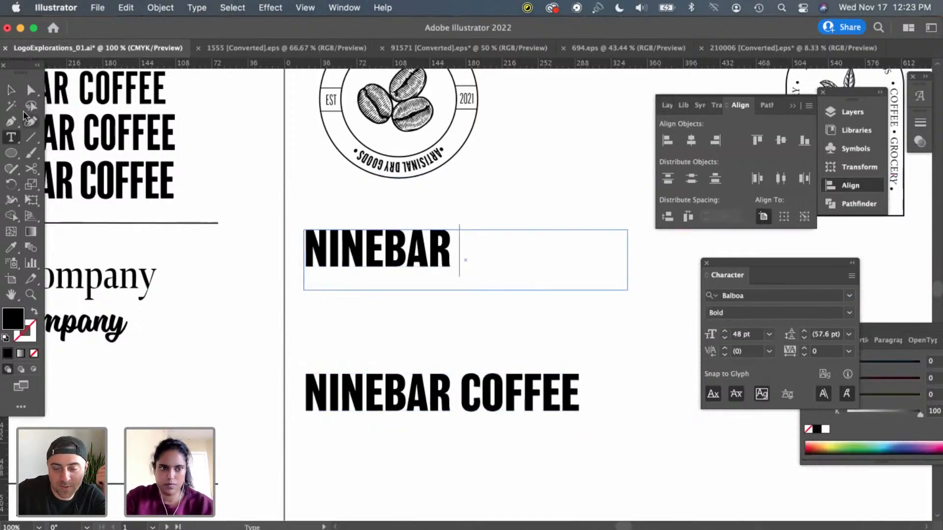
click(10, 90)
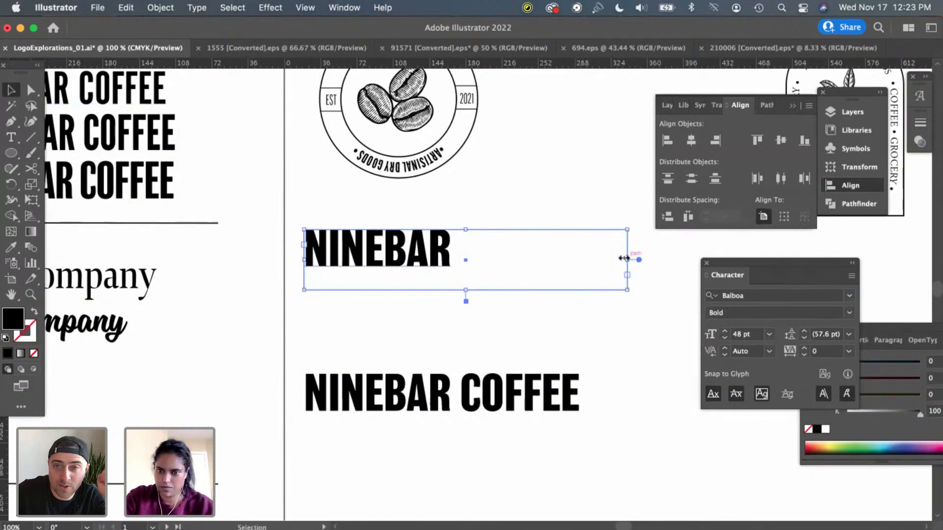
drag(624, 258, 461, 259)
click(517, 272)
Duplicate the NINEBAR text directly beneath itself as a closely stacked second line
click(392, 278)
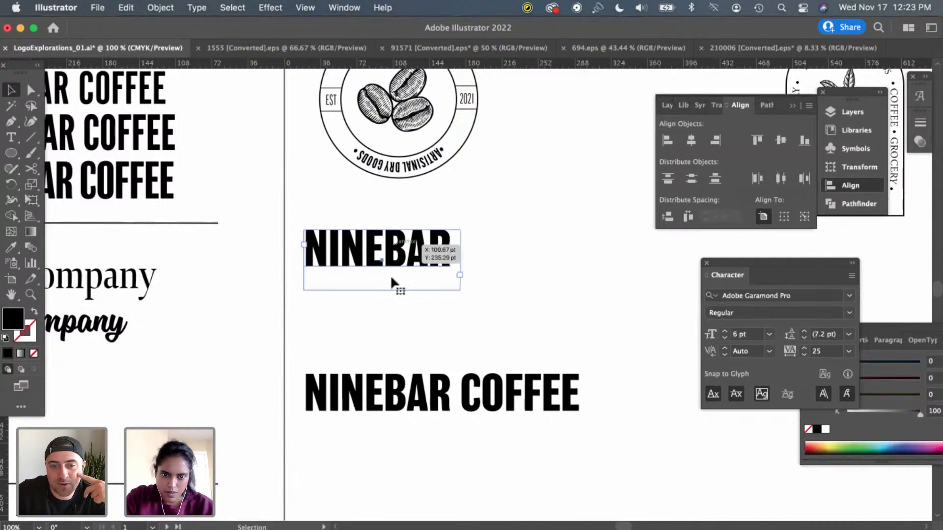
click(391, 278)
drag(403, 257, 403, 299)
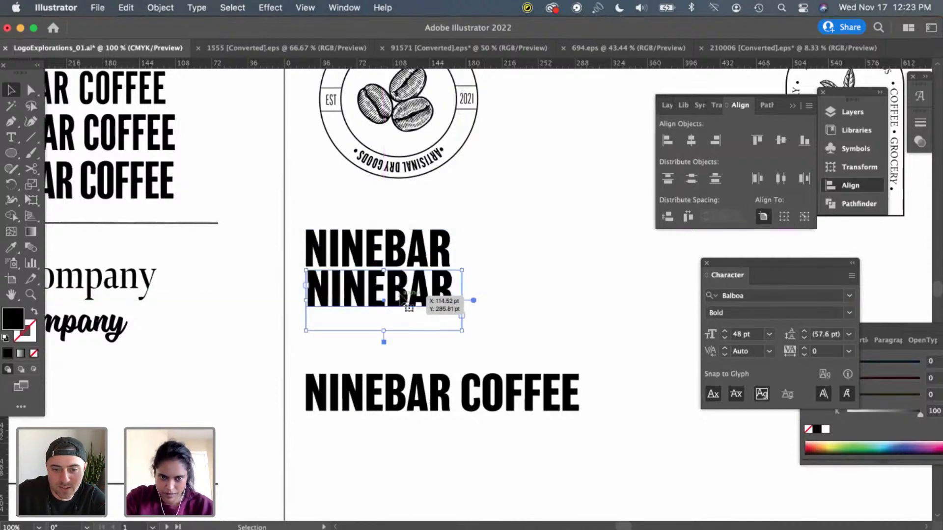
Delete NINE from the lower NINEBAR line so that the line reads only BAR
click(487, 304)
key(t)
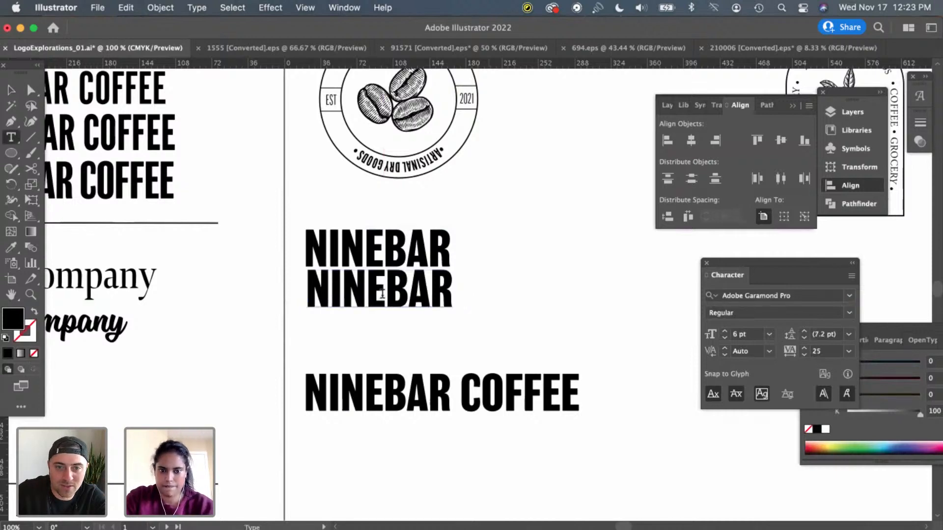
drag(359, 292, 293, 291)
key(BackSpace)
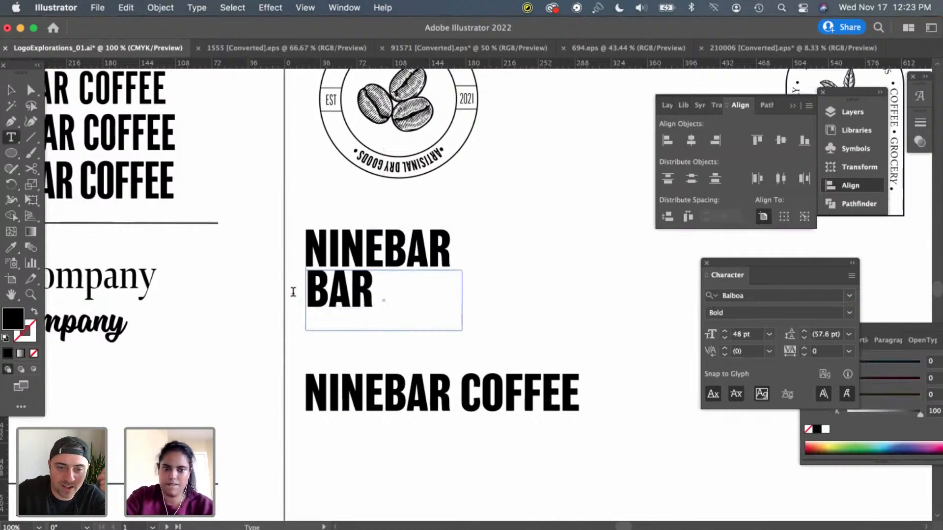
click(11, 90)
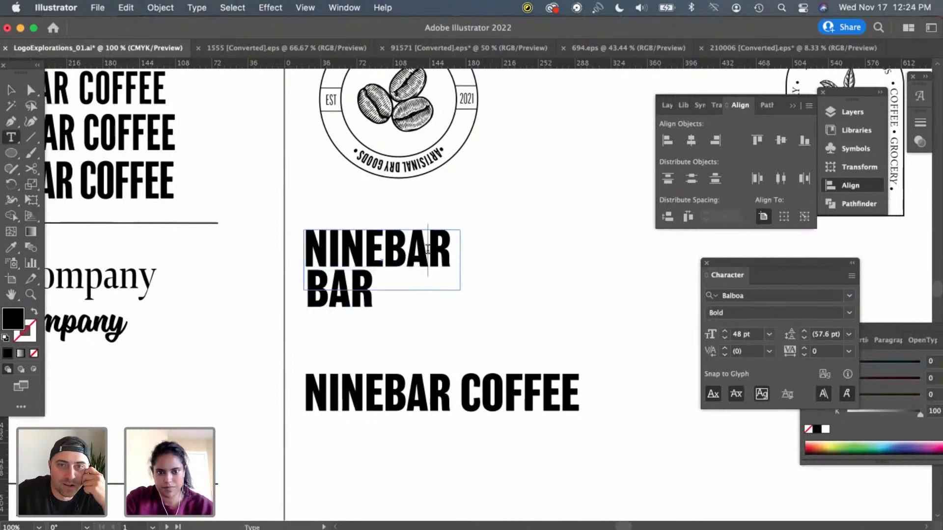
Delete BAR from the upper NINEBAR line so that the line reads only NINE
drag(383, 250, 461, 252)
key(BackSpace)
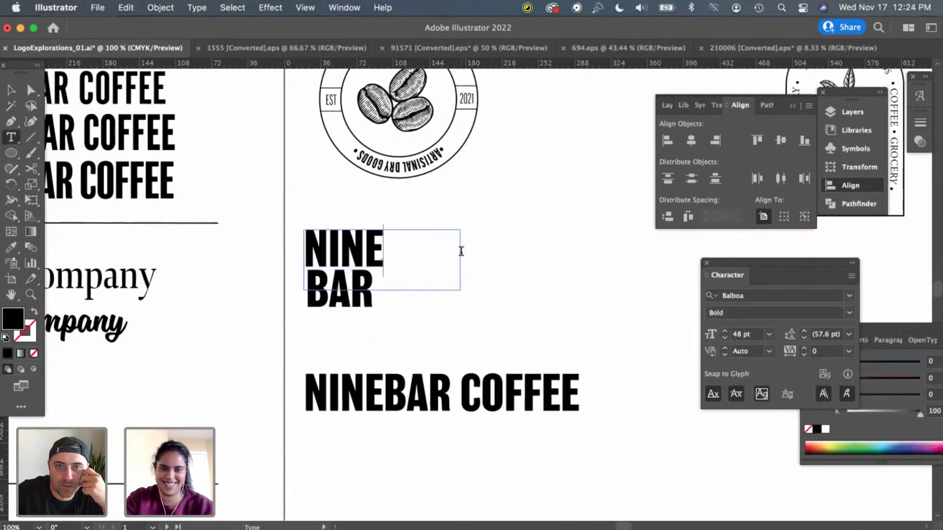
click(11, 90)
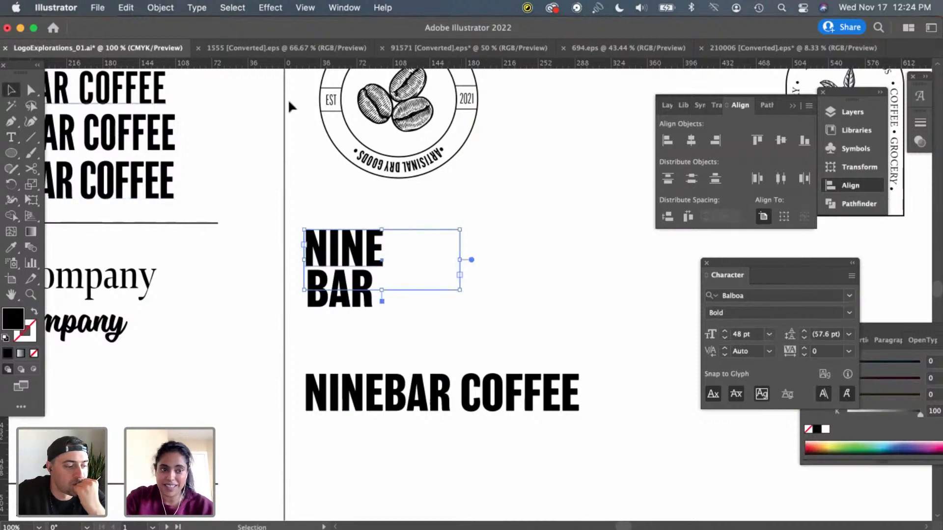
click(517, 224)
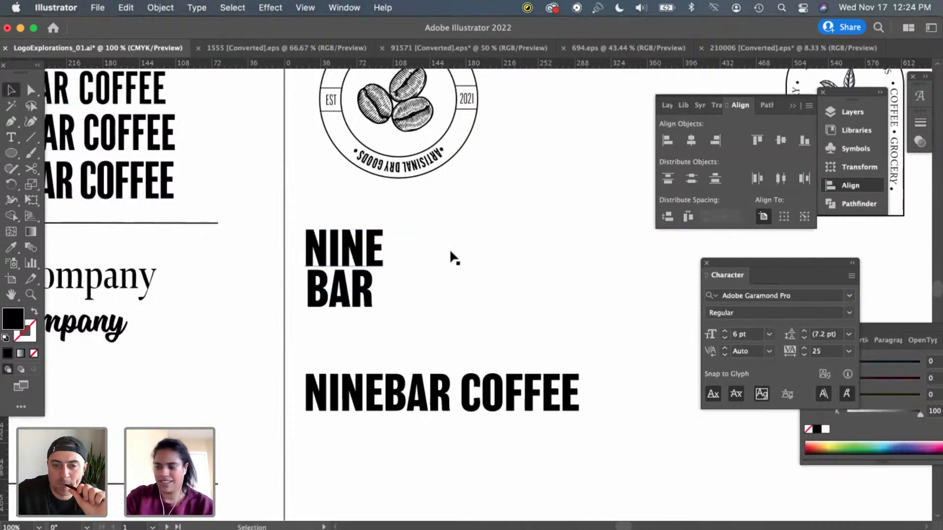
click(350, 259)
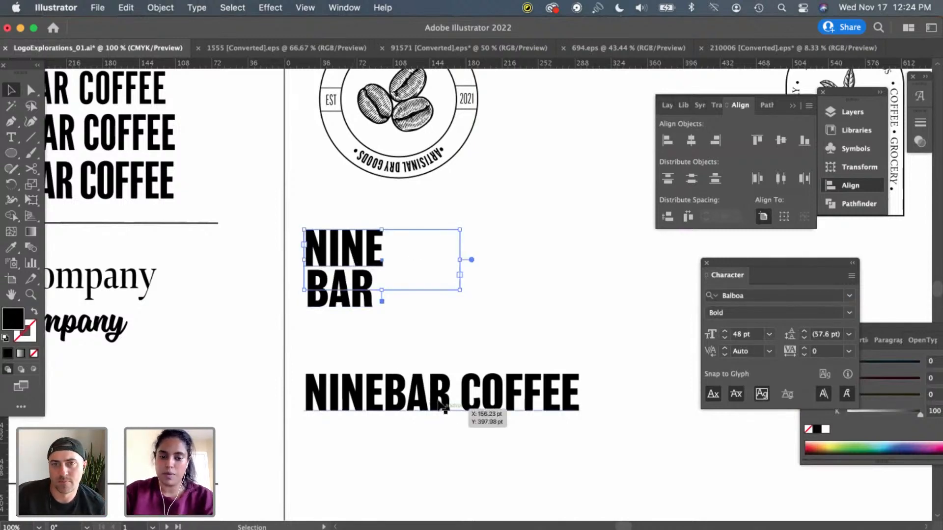
Duplicate the NINEBAR COFFEE wordmark just below itself and replace the copy's text with IX
drag(436, 392, 437, 450)
double_click(344, 450)
drag(307, 451, 661, 450)
text(IX)
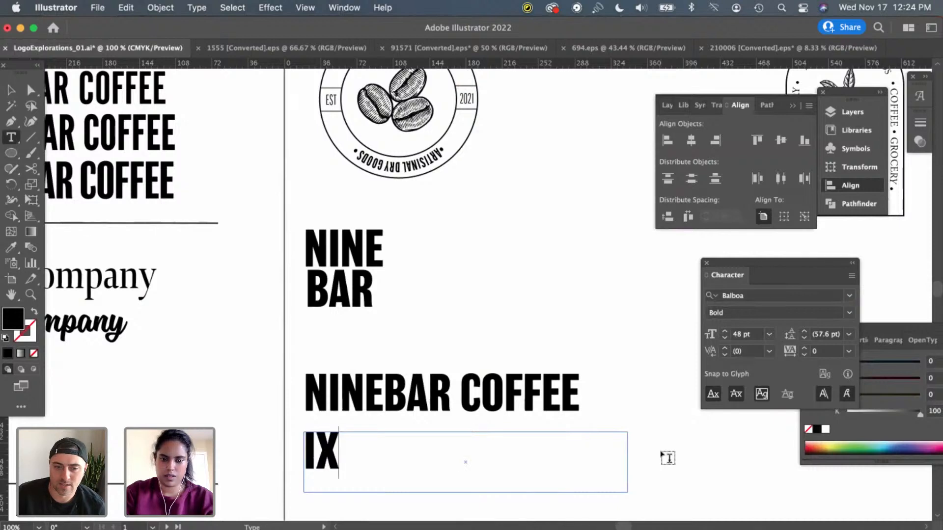
text(B)
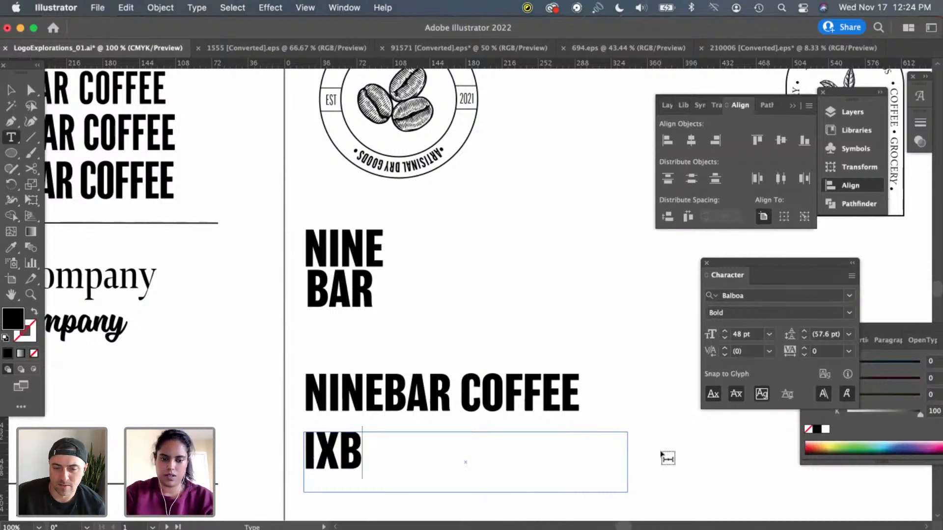
text(AR)
key(BackSpace)
key(BackSpace)
key(BackSpace)
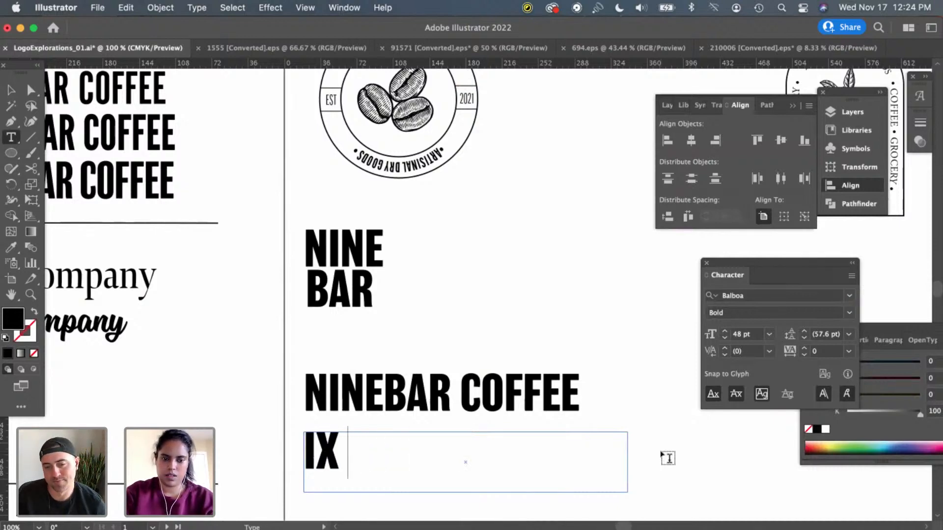
click(11, 90)
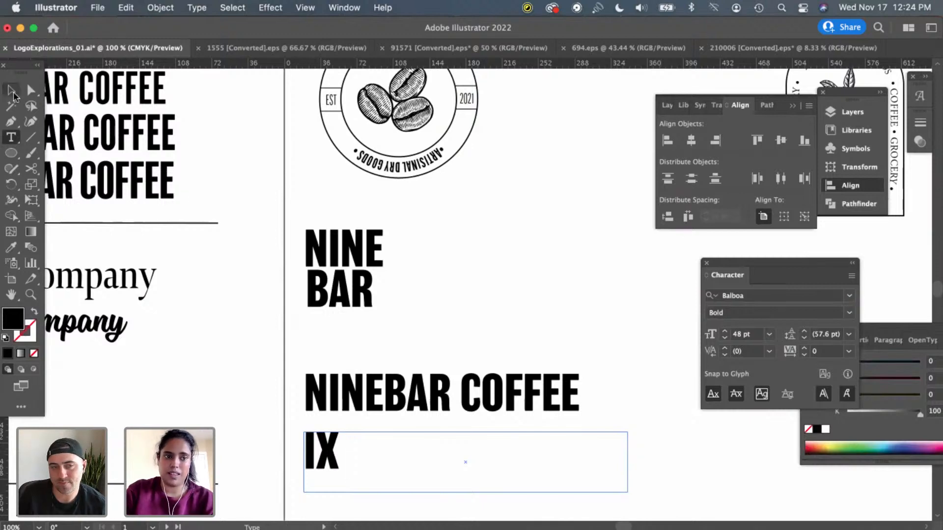
Set the tracking of the NINE line to -50
click(413, 291)
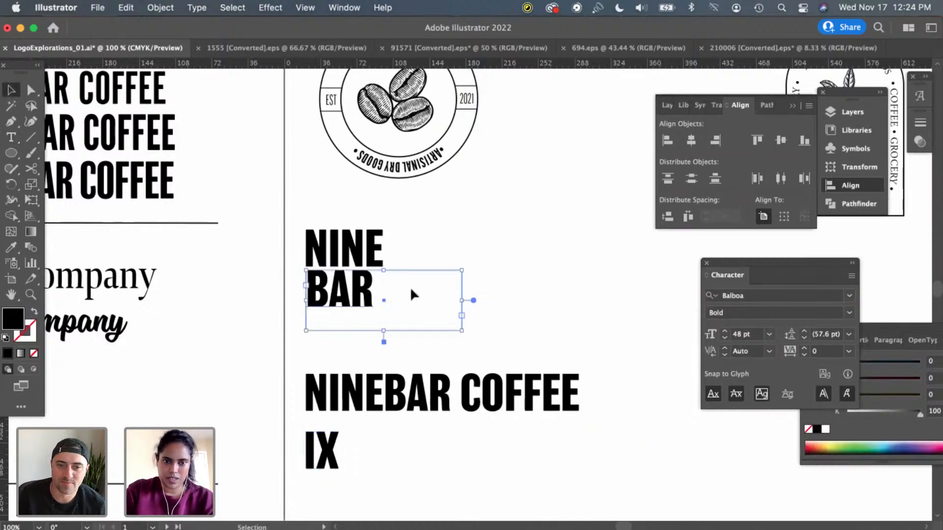
click(368, 241)
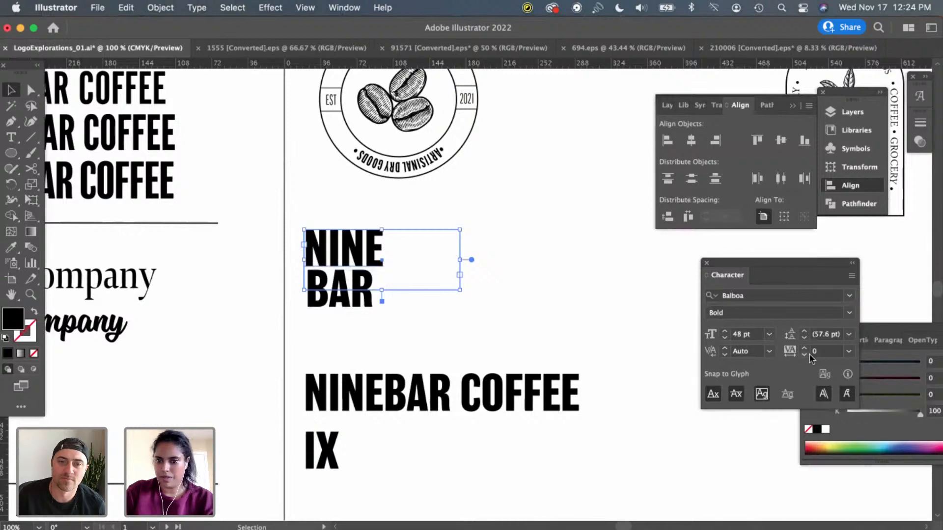
click(849, 352)
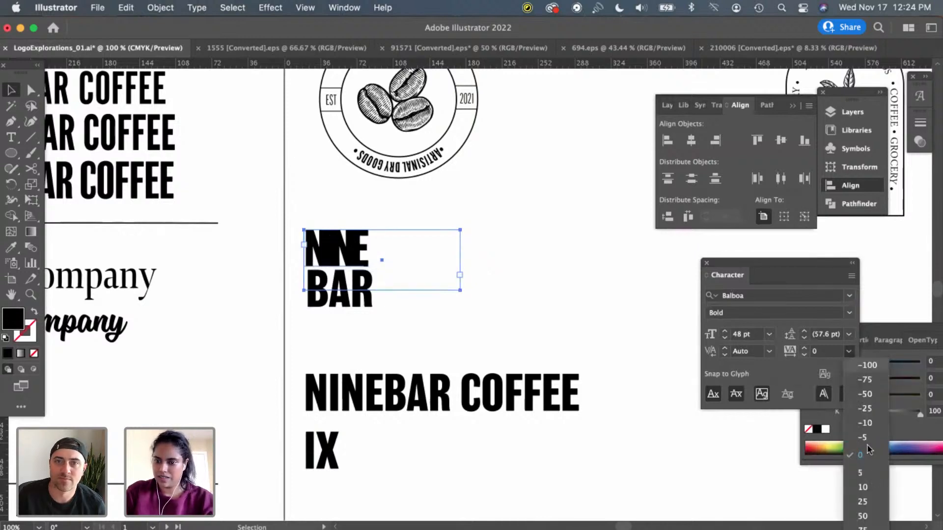
click(866, 396)
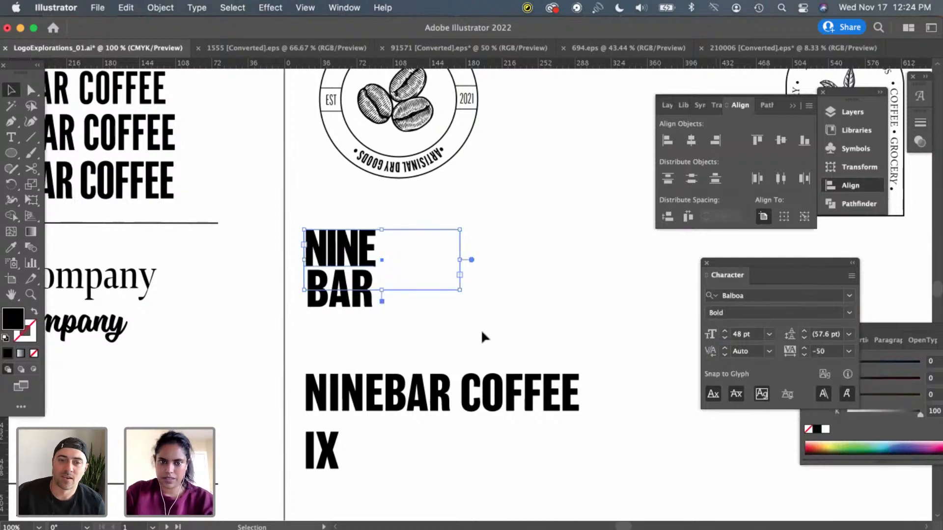
Set the tracking of the BAR line to 10 and narrow its text frame to fit the word
click(417, 325)
click(365, 307)
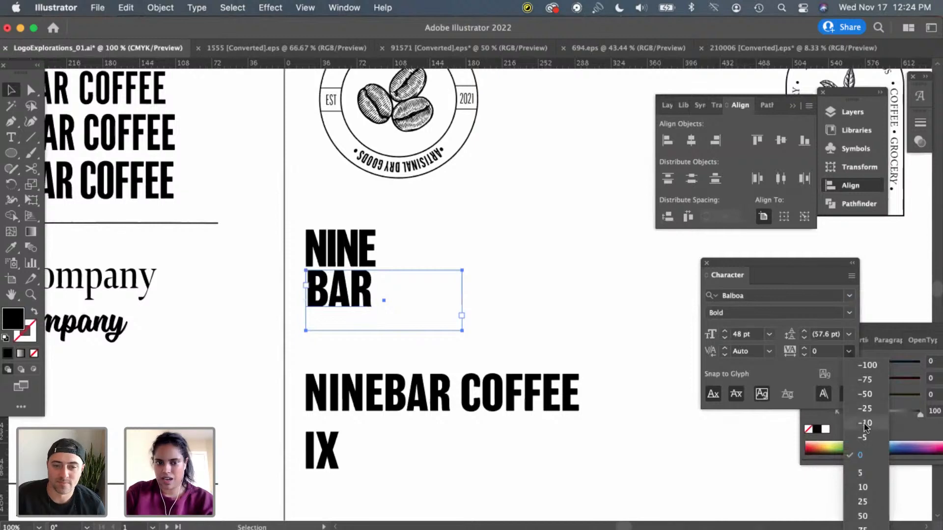
click(864, 488)
click(495, 306)
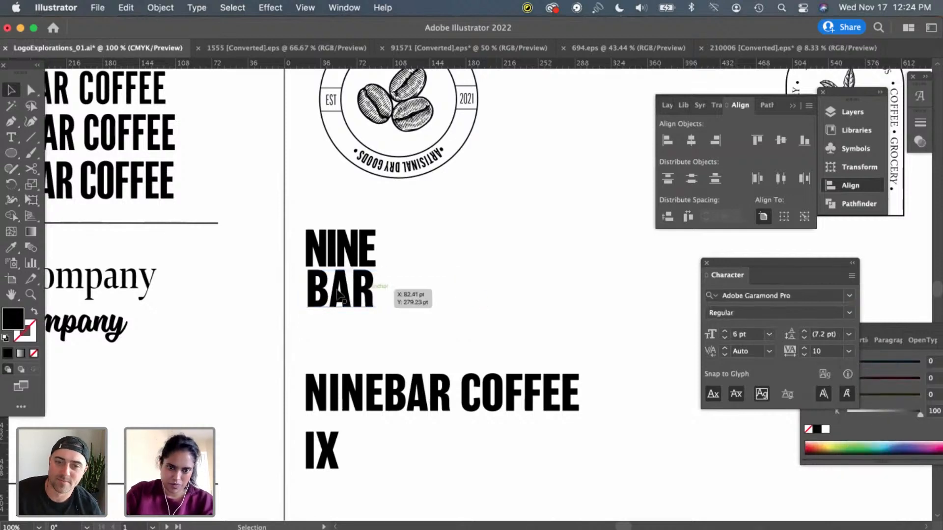
click(369, 296)
drag(462, 301, 384, 300)
click(448, 316)
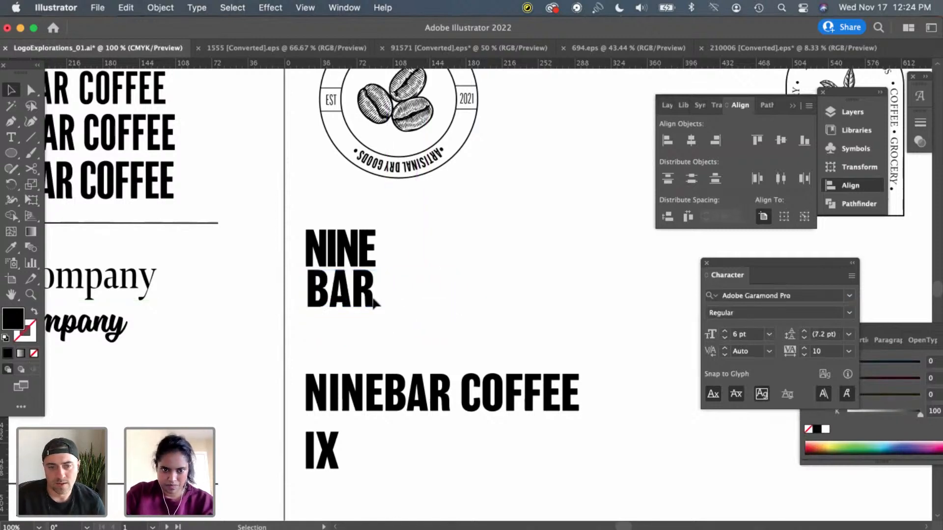
Delete the separate BAR line and add BAR directly after NINE so the word reads NINEBAR on one line
click(375, 301)
key(Delete)
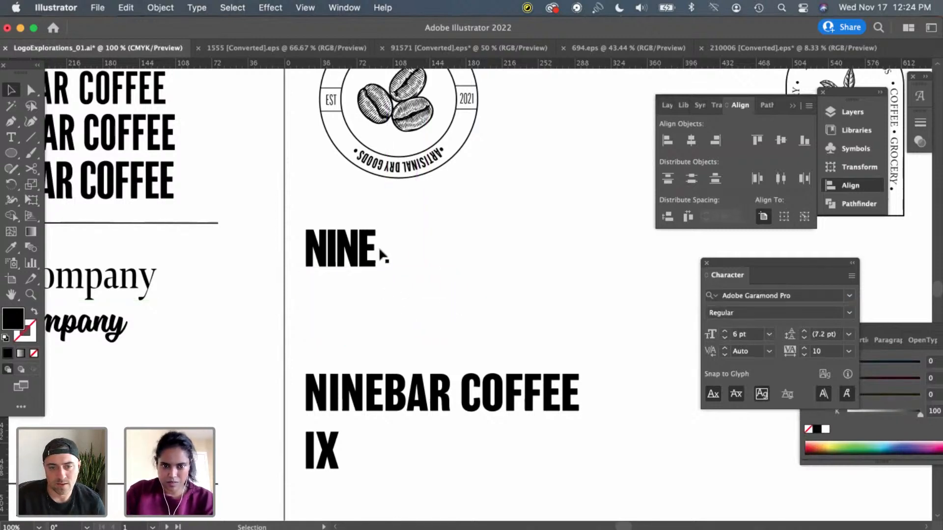
click(374, 251)
double_click(381, 264)
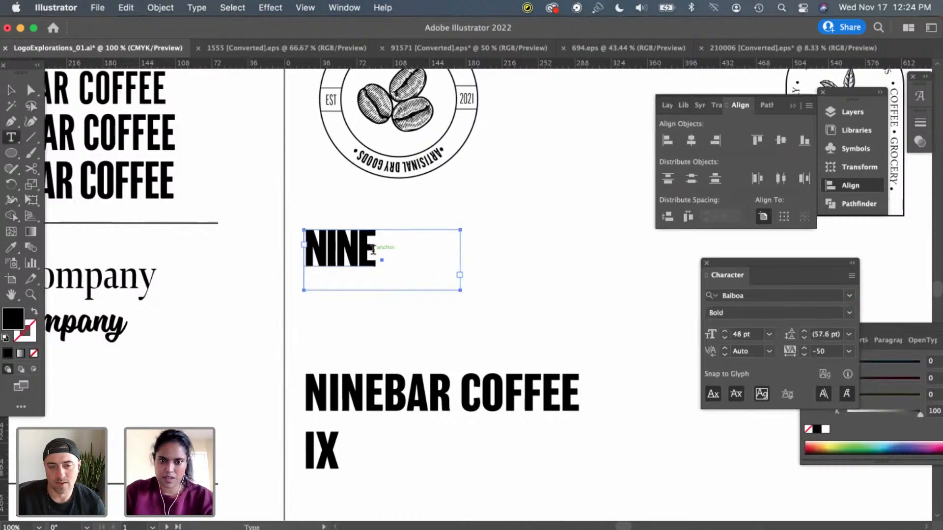
text(BAR)
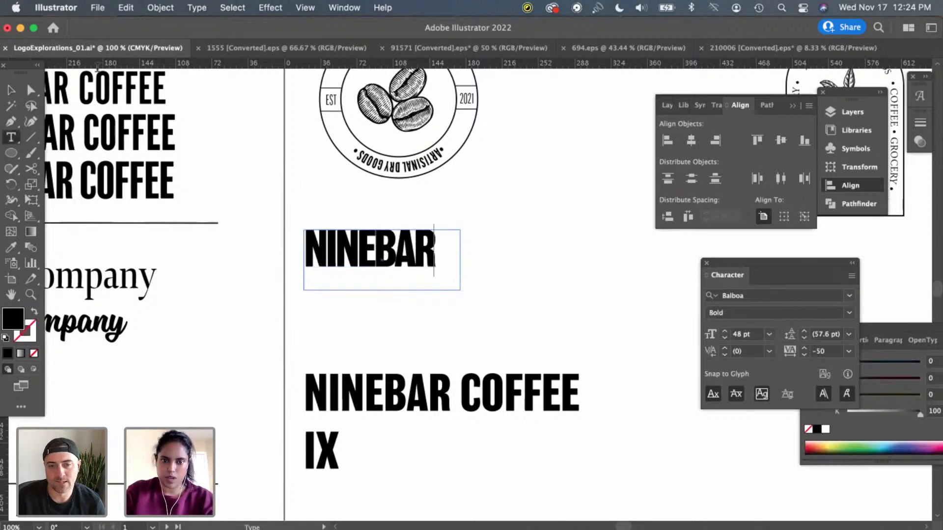
click(11, 90)
click(405, 219)
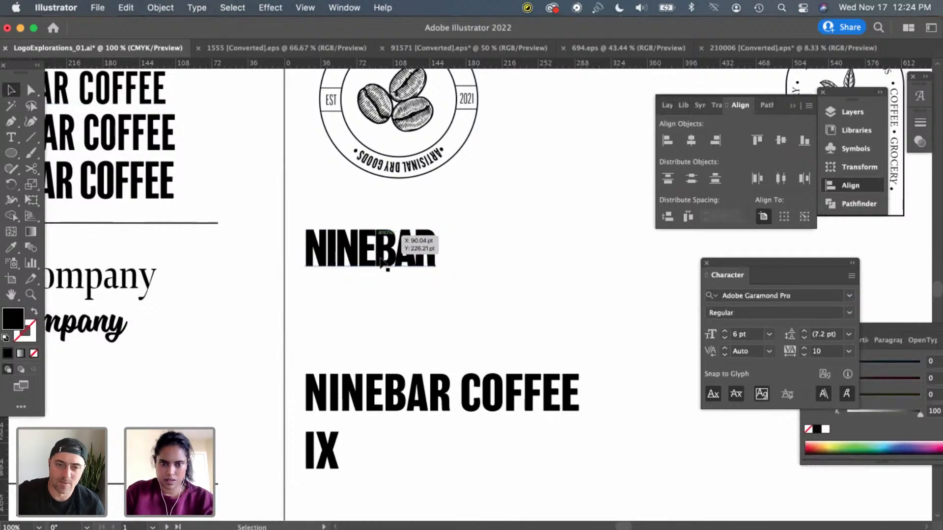
Duplicate the tightly tracked NINEBAR text directly below itself and change the copy to read COFFEE
drag(385, 264, 386, 314)
key(t)
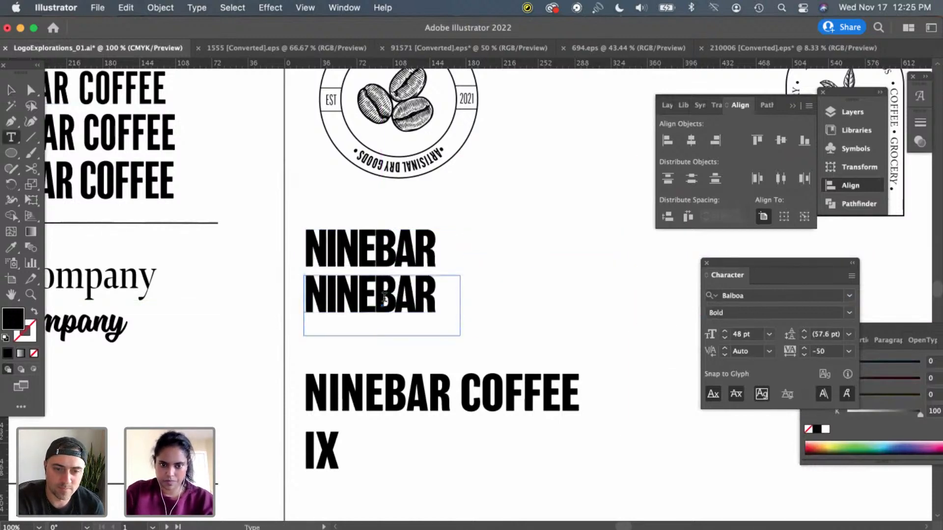
double_click(384, 298)
text(COFFEE)
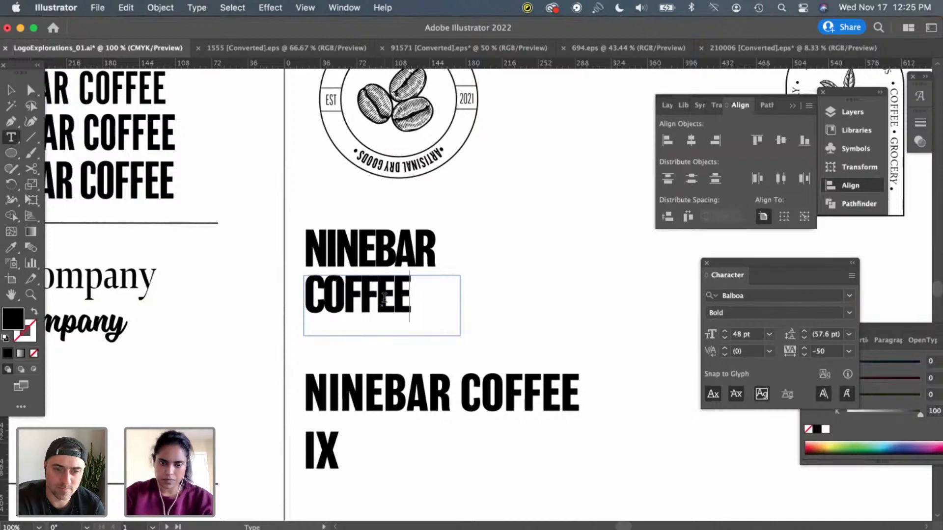
click(14, 90)
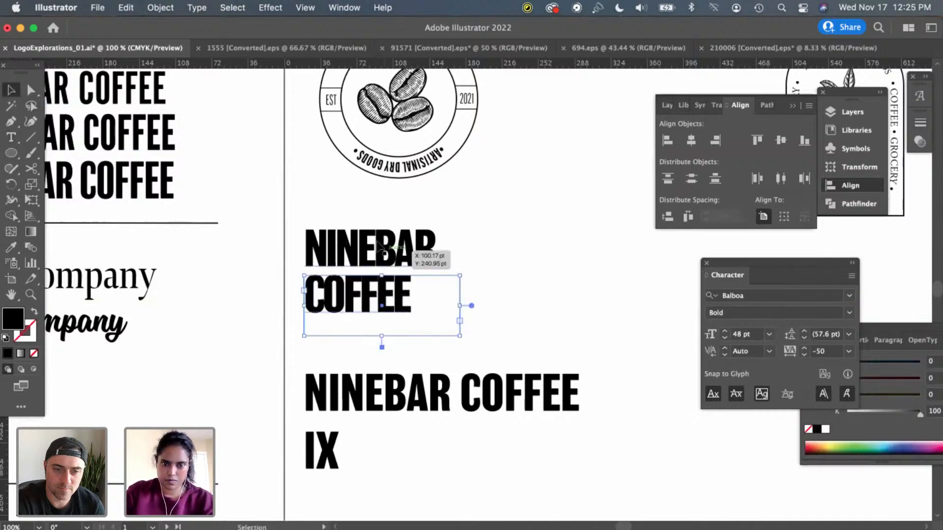
Set the tracking of the NINEBAR line above COFFEE to 0
click(432, 253)
double_click(435, 253)
drag(435, 253, 297, 253)
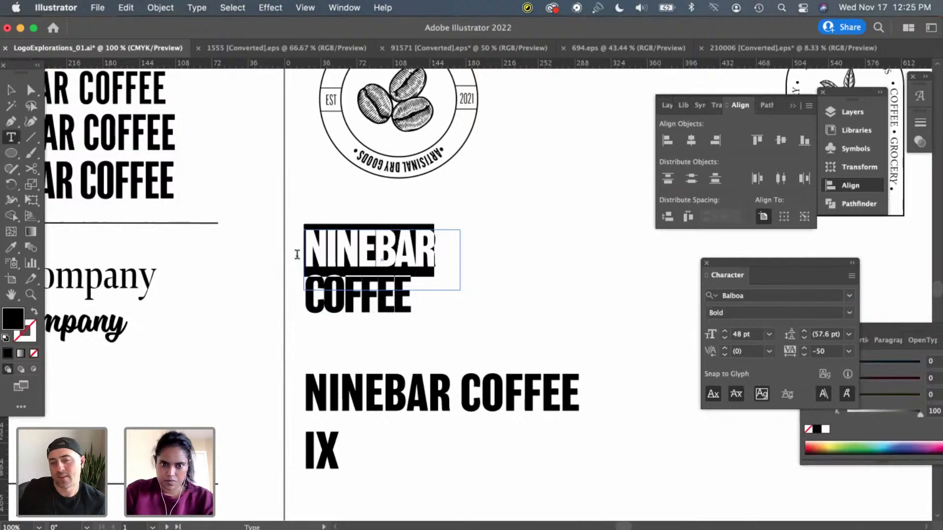
click(849, 350)
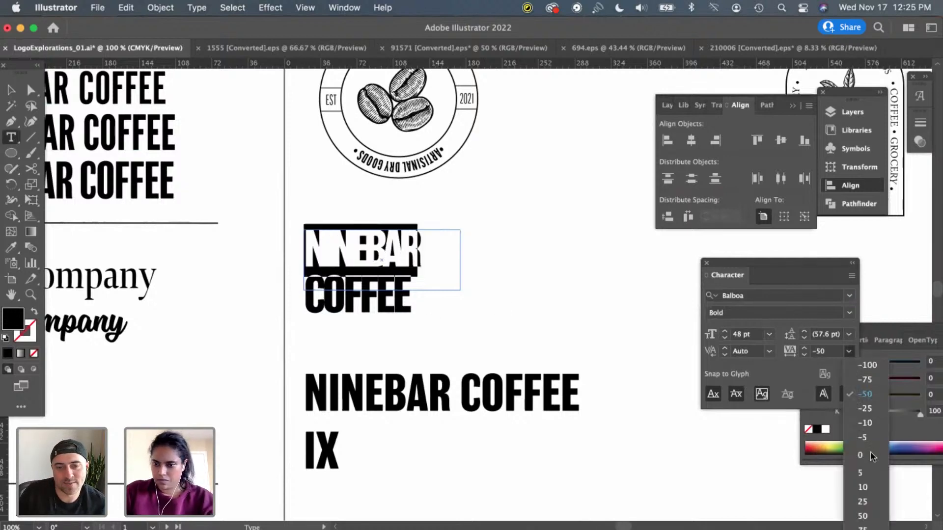
click(866, 455)
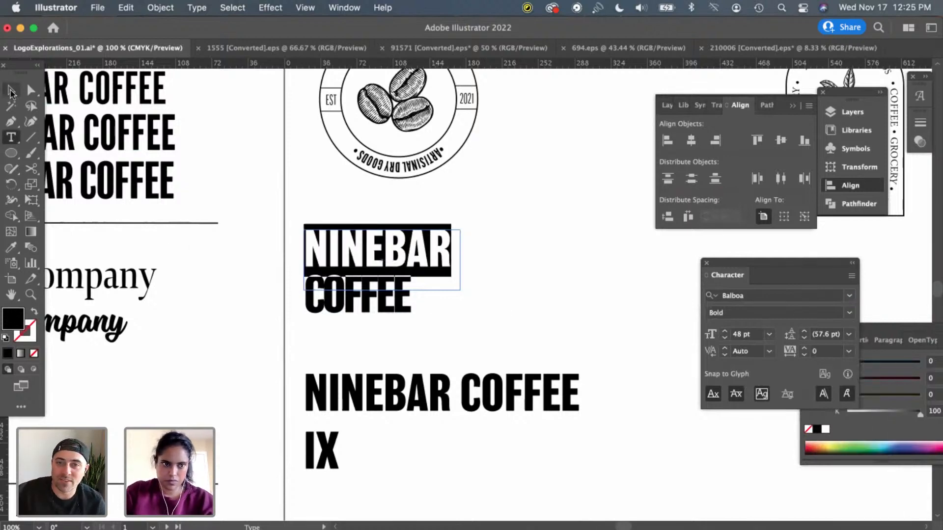
key(Escape)
Set the tracking of the COFFEE line under NINEBAR to -25
click(400, 301)
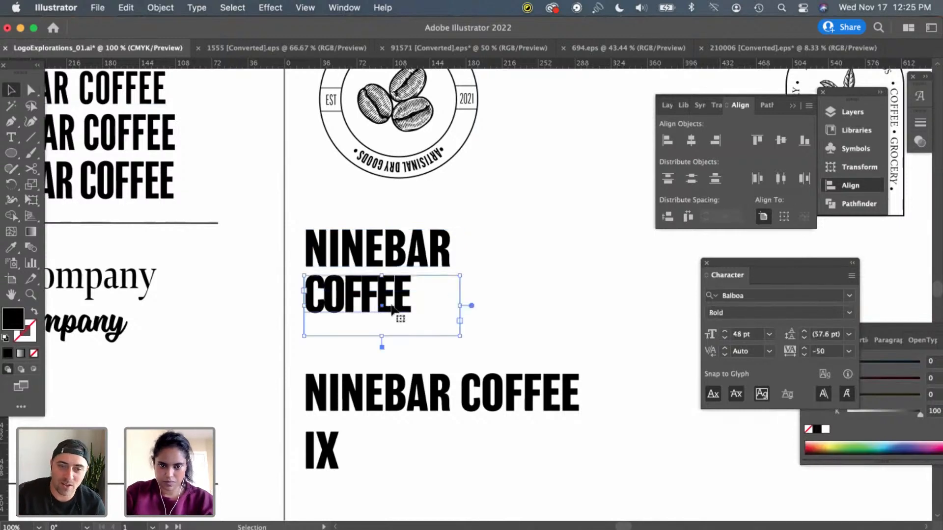
click(849, 352)
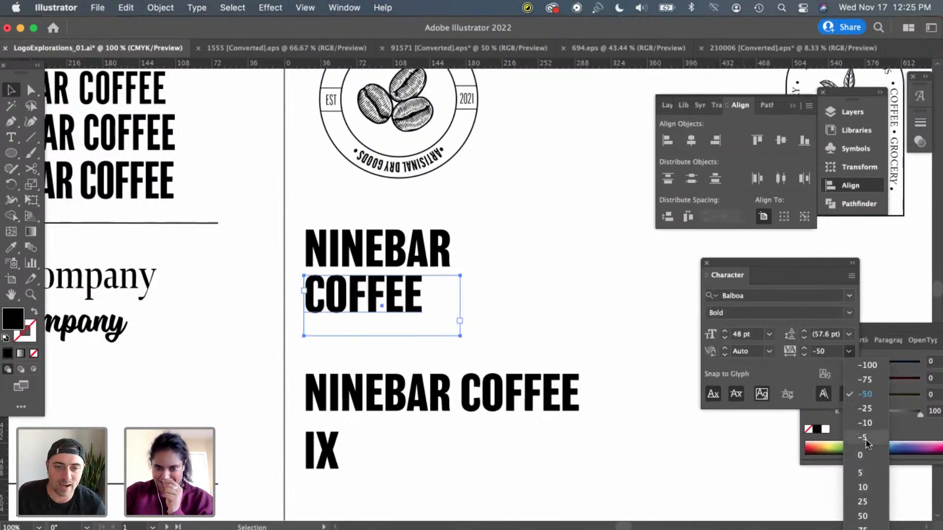
click(869, 408)
click(487, 301)
Set the tracking of the NINEBAR line to -50 and of the COFFEE line beneath it to 50
click(428, 253)
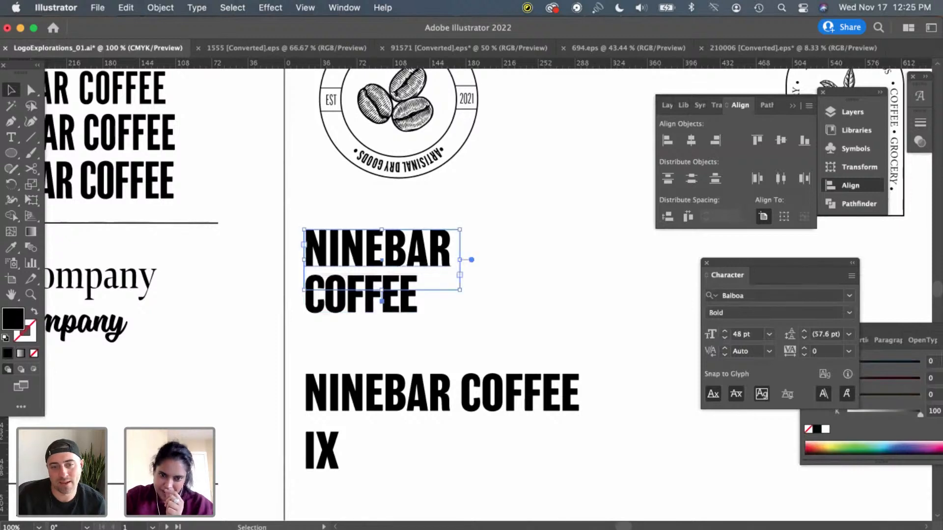
click(849, 352)
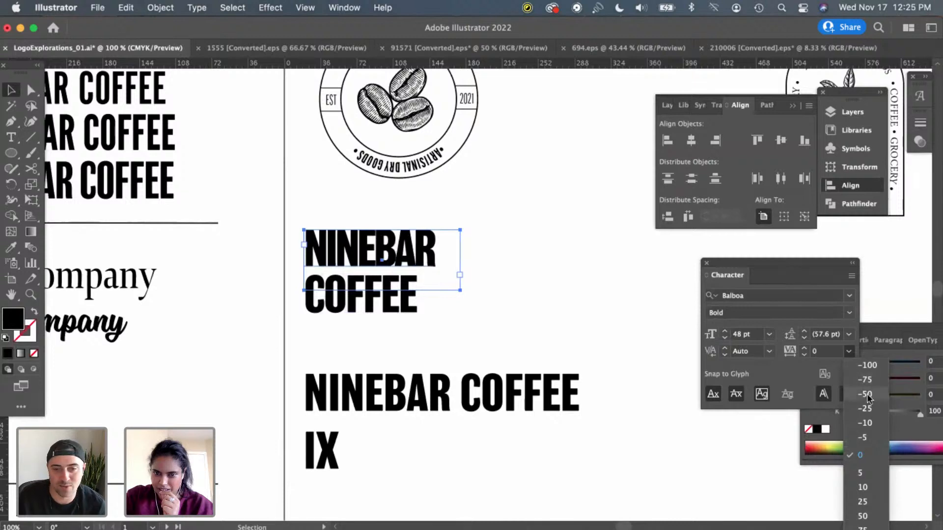
click(866, 395)
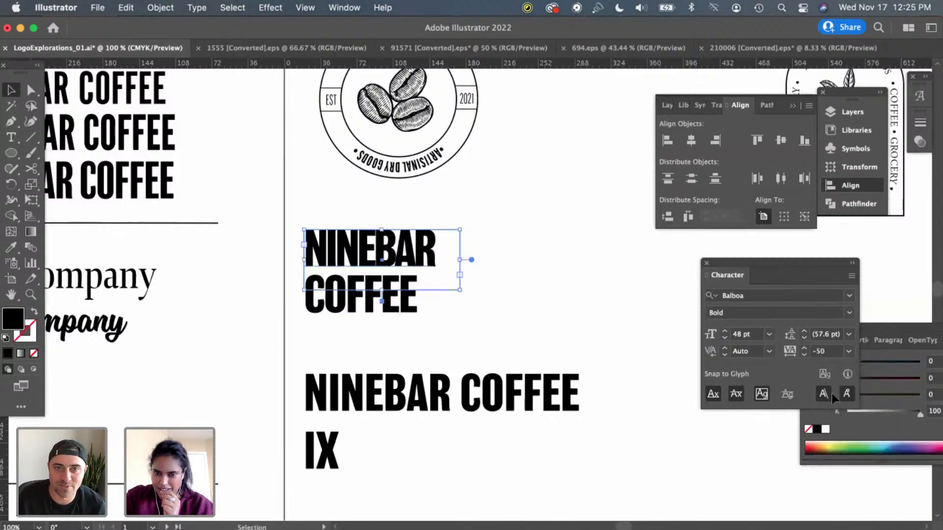
click(391, 332)
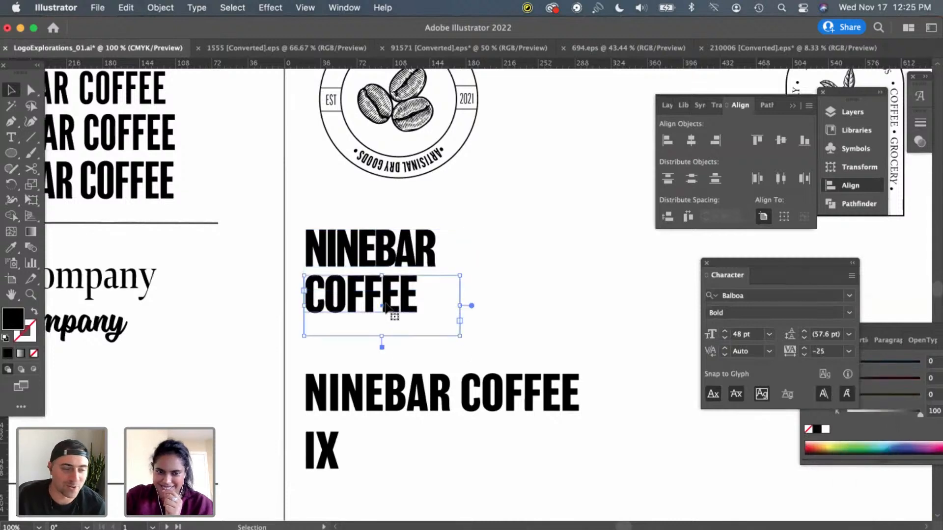
click(848, 351)
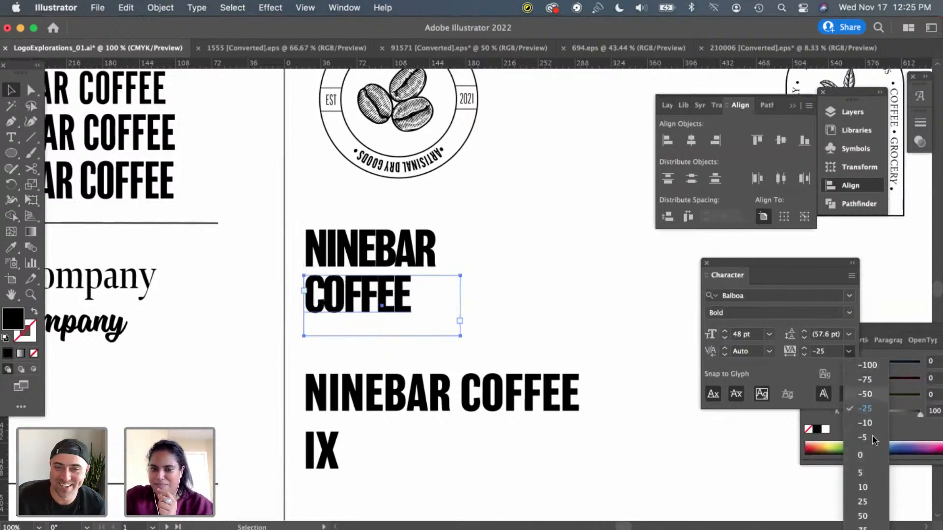
click(865, 519)
click(499, 312)
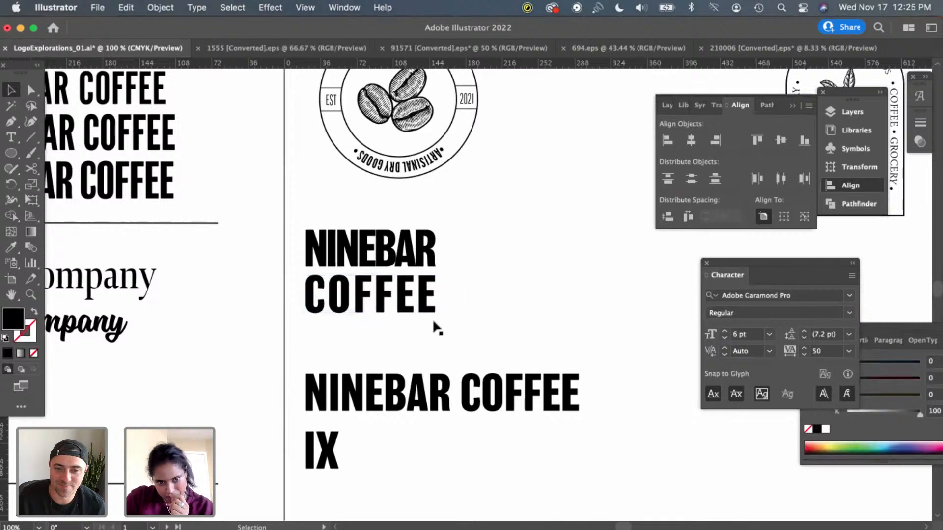
Set the tracking of both the NINEBAR line and the COFFEE line beneath it to 0
click(431, 253)
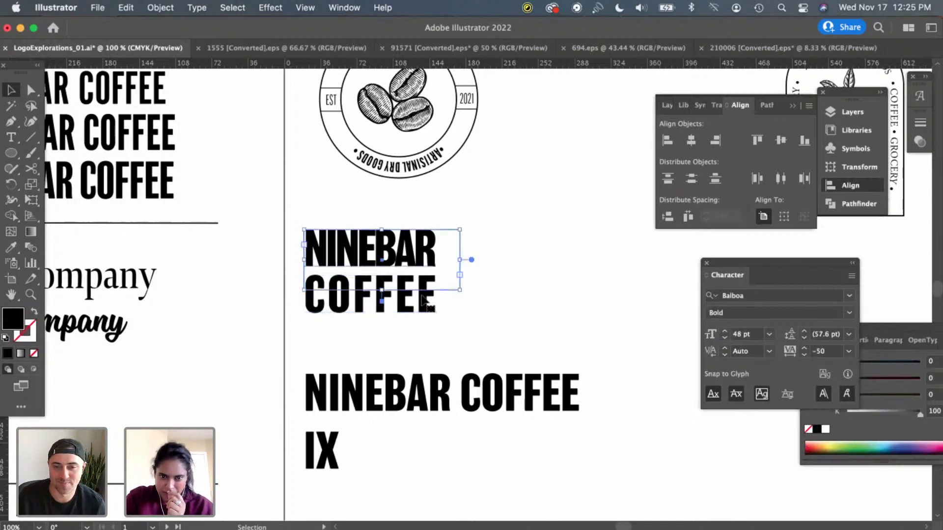
click(466, 318)
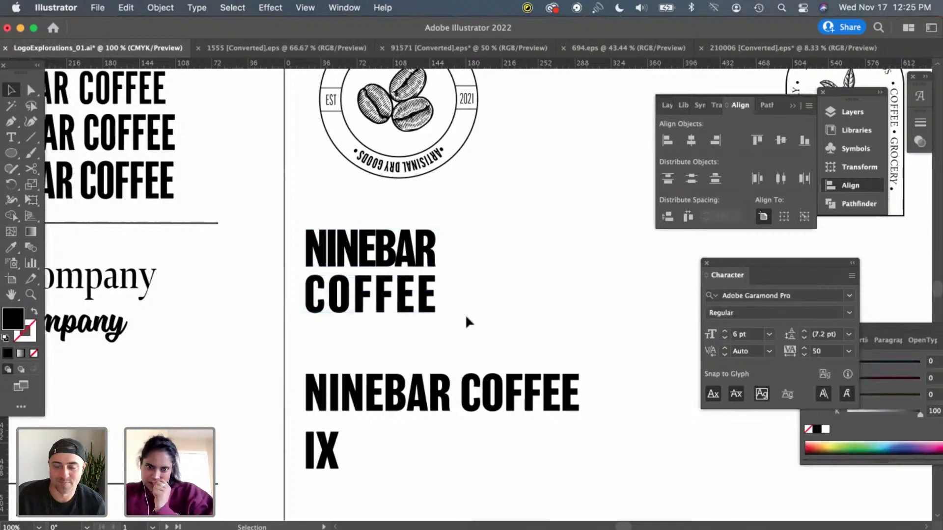
click(416, 306)
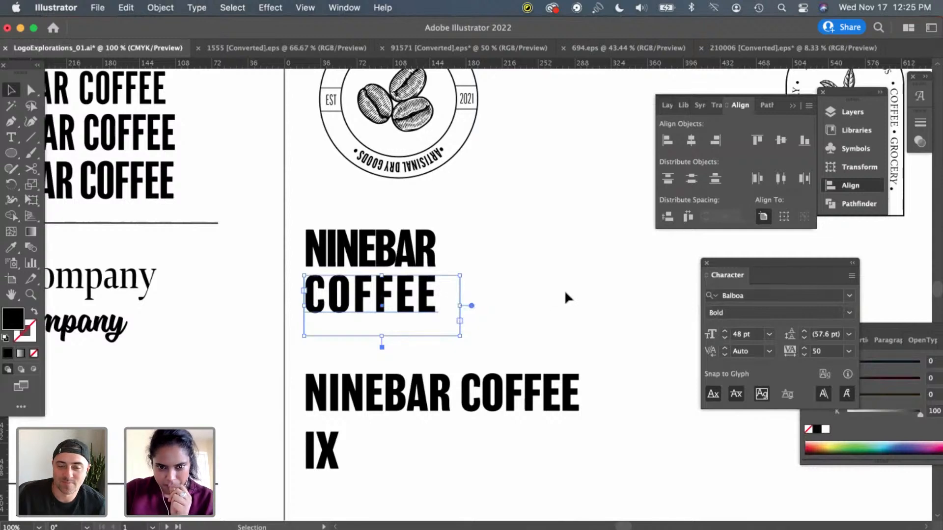
click(416, 261)
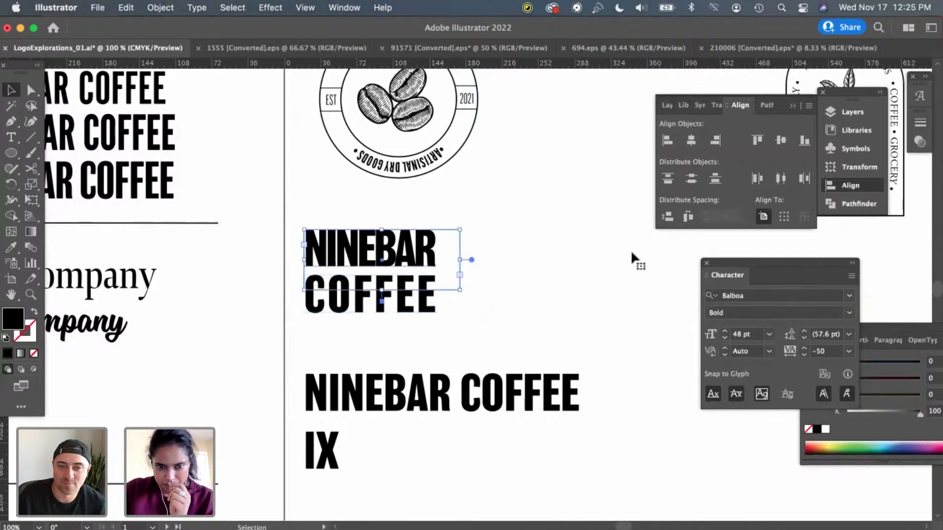
click(848, 351)
click(858, 462)
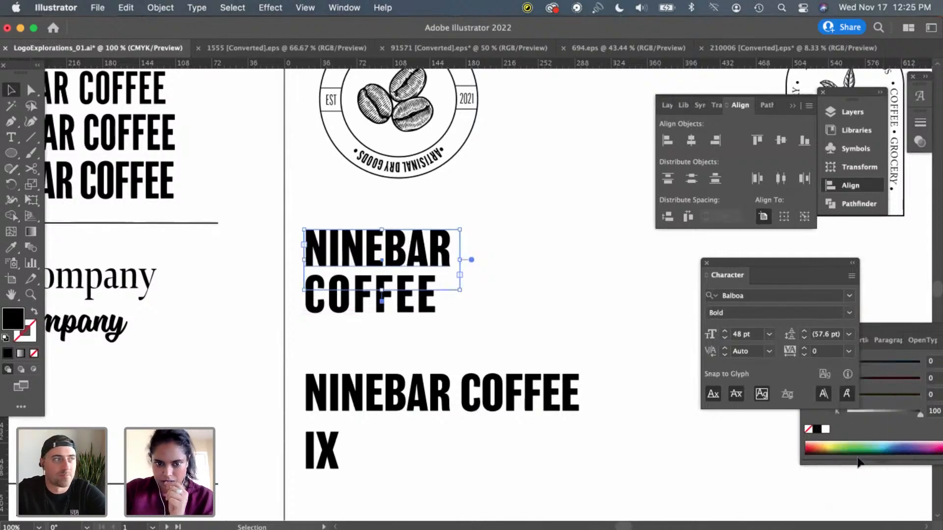
click(393, 308)
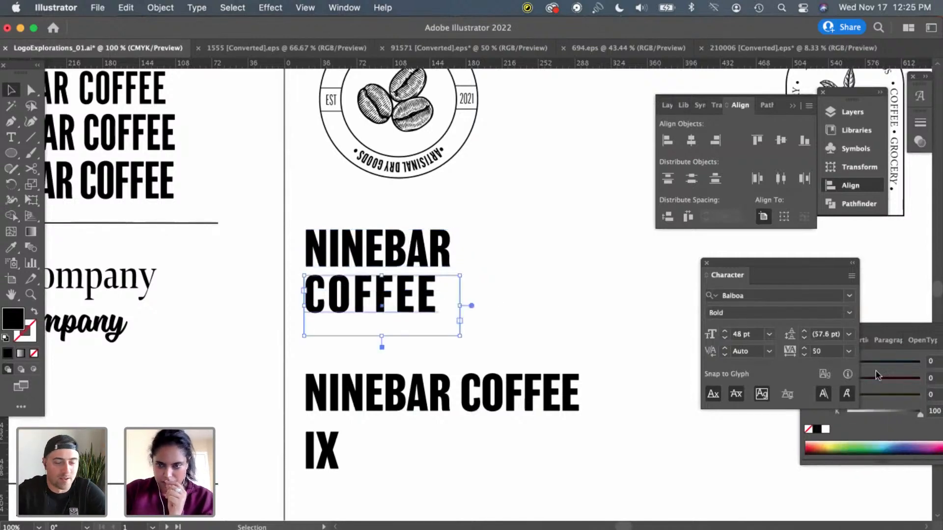
click(848, 351)
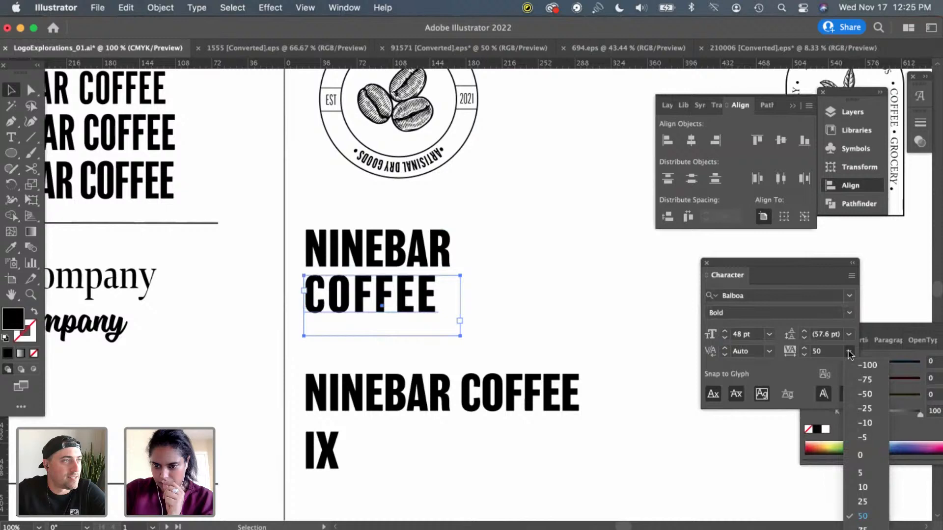
click(861, 456)
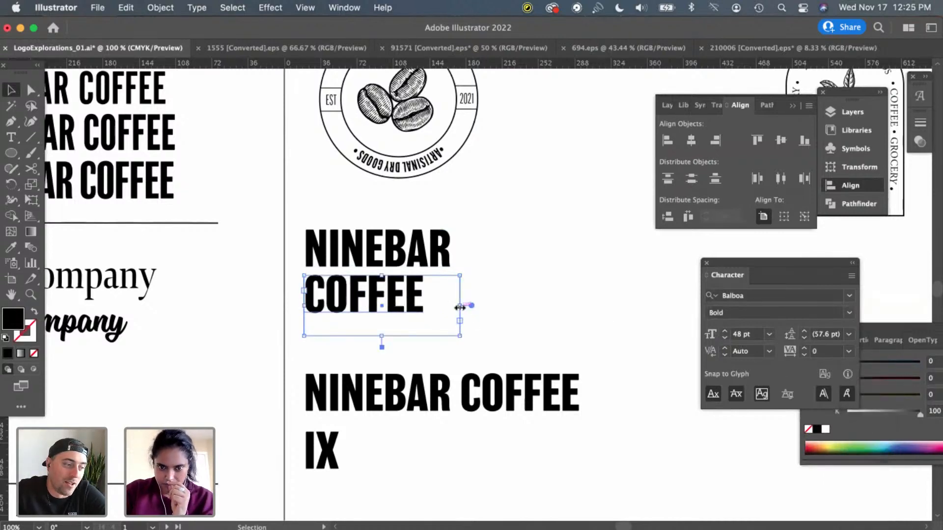
Widen the COFFEE text frame to about the width of the NINEBAR COFFEE line below, and move NINEBAR and COFFEE apart
drag(460, 307, 582, 299)
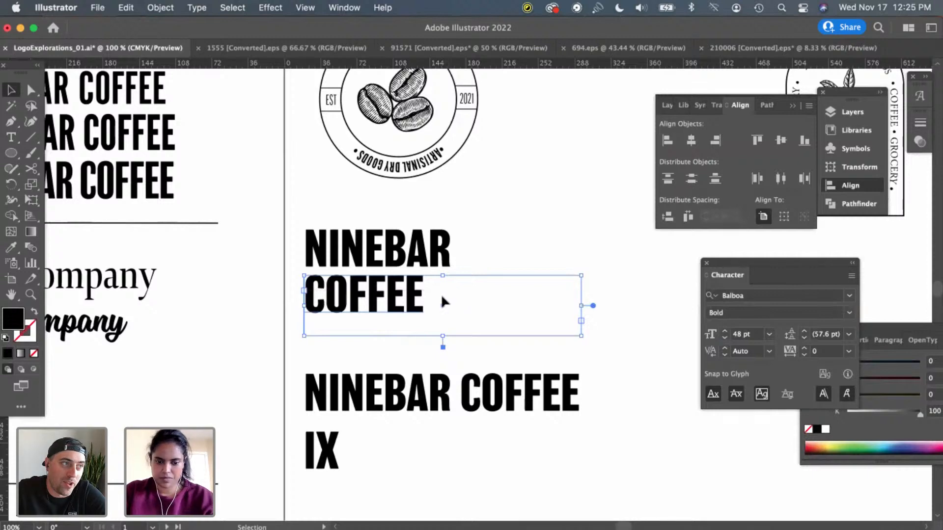
key(t)
click(433, 289)
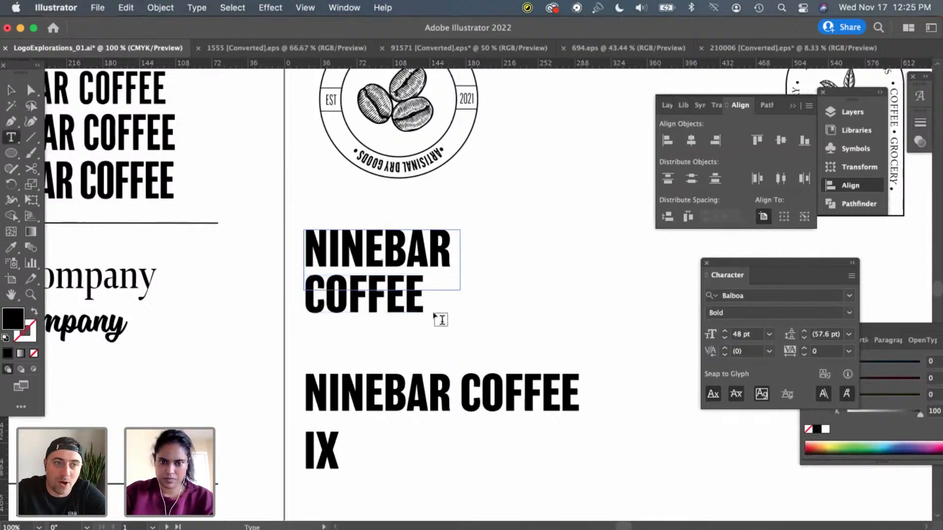
click(4, 95)
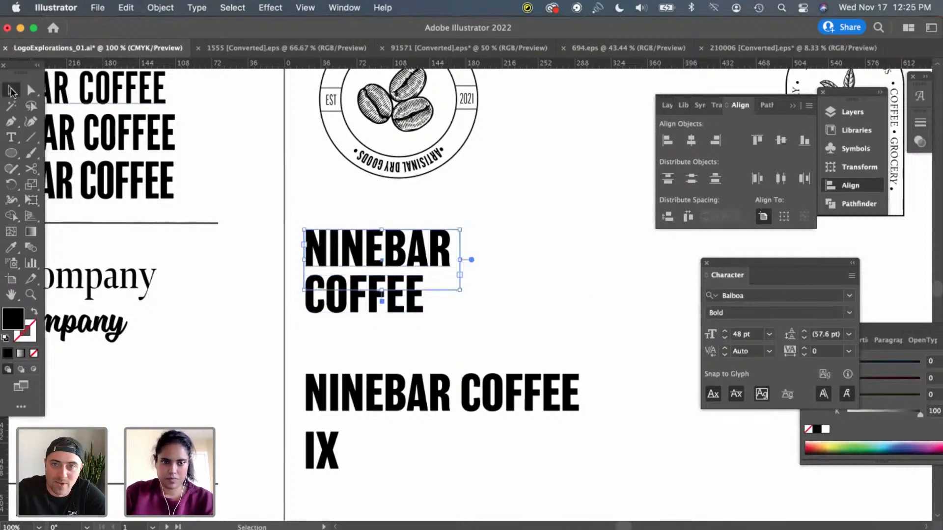
drag(427, 268, 488, 247)
drag(425, 303, 445, 314)
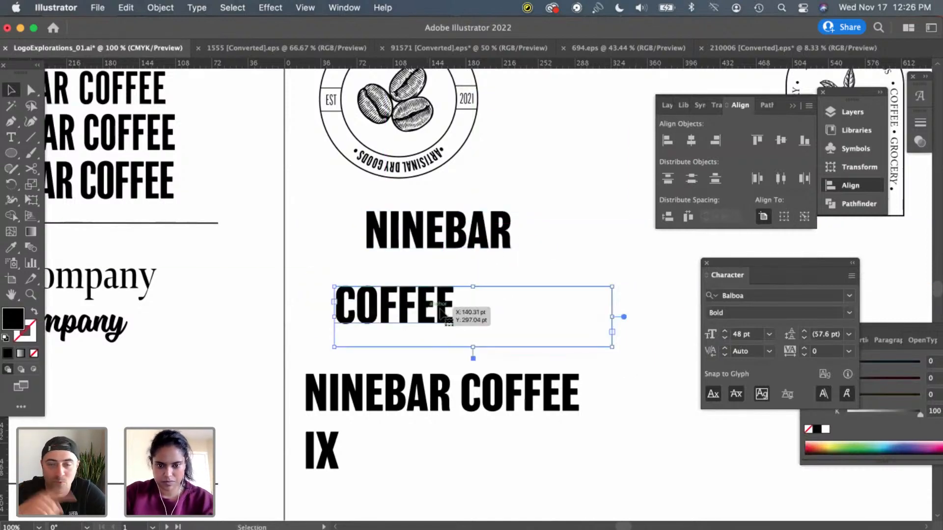
Extend the COFFEE text to read COFFEE&GROCER without spaces around the ampersand
key(t)
click(459, 317)
text(&)
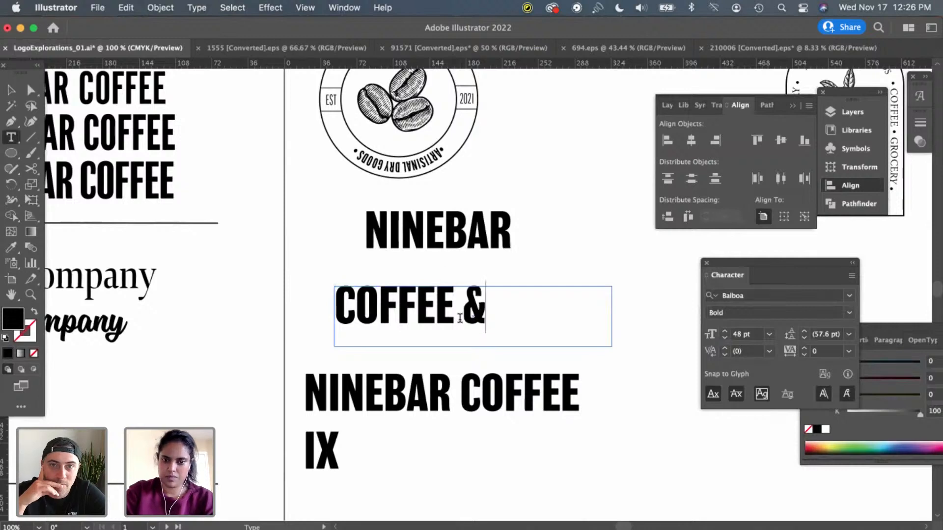
key(BackSpace)
key(BackSpace)
text(&)
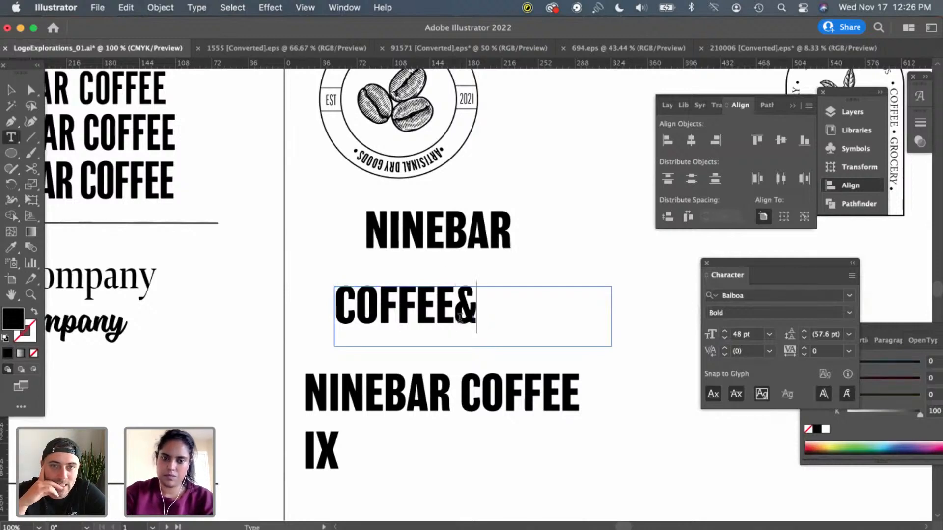
text(GROCER)
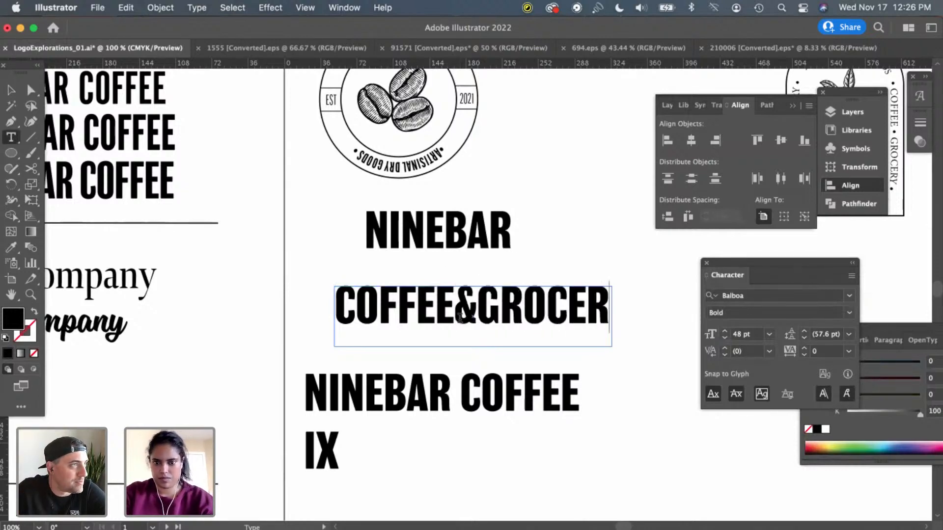
key(Escape)
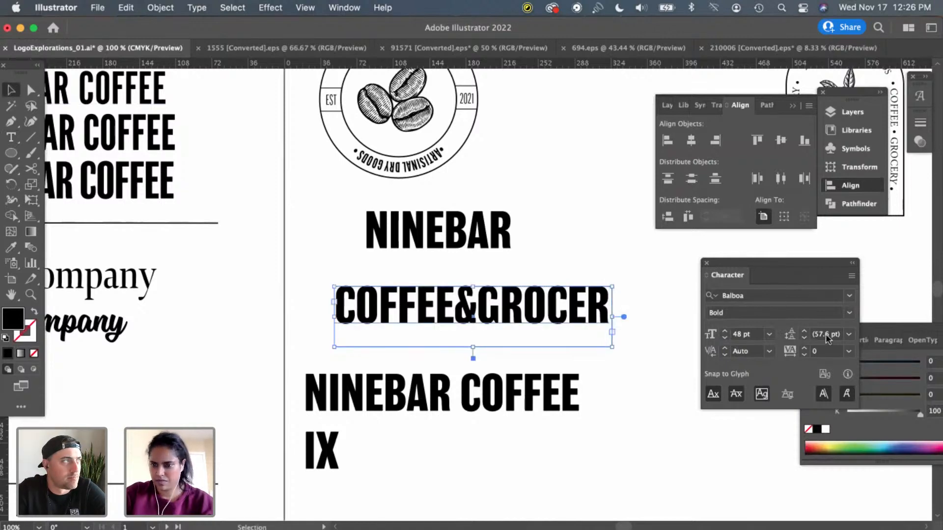
Set the COFFEE&GROCER text to 24 pt and place it directly beneath NINEBAR, flush with its left edge
drag(516, 316, 519, 288)
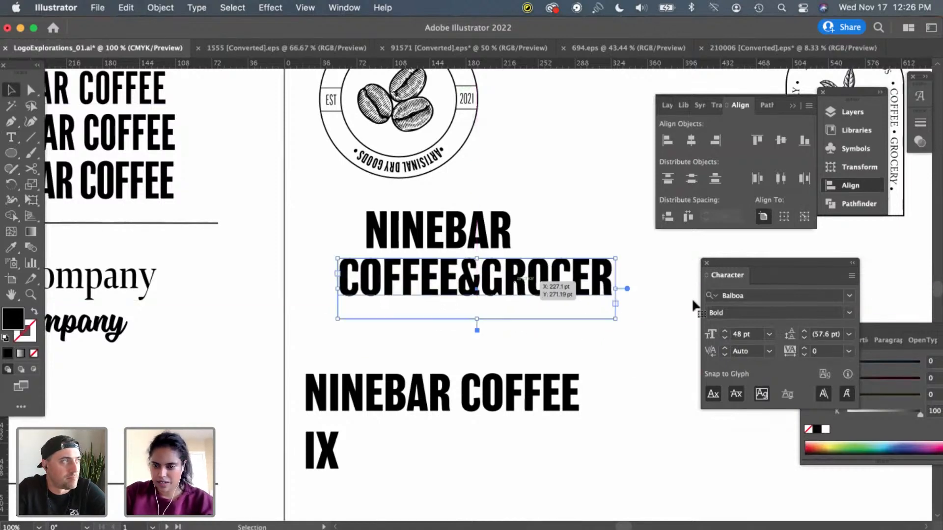
click(768, 337)
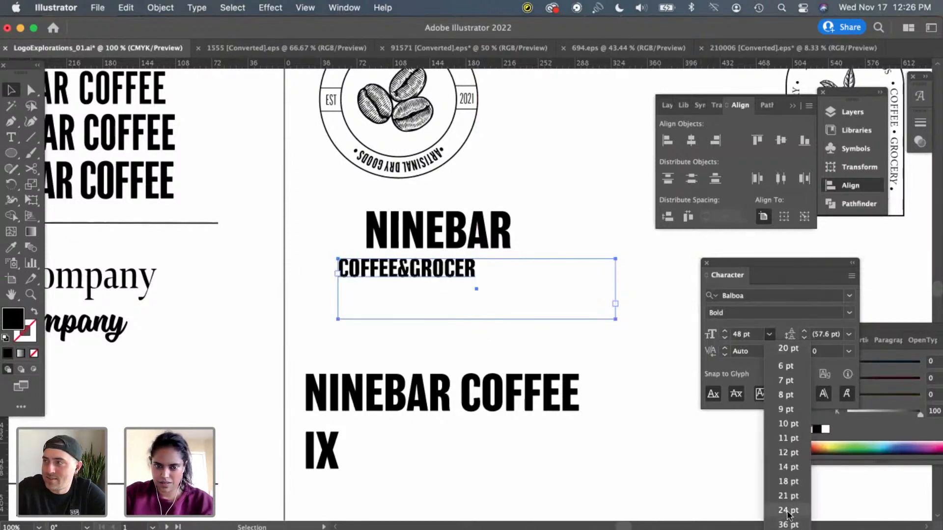
click(787, 510)
click(490, 334)
drag(453, 279, 448, 278)
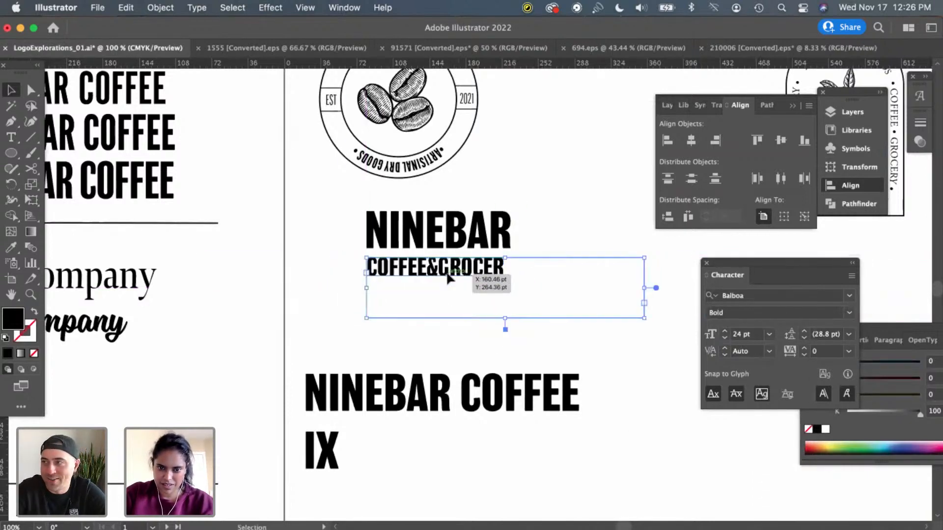
Set the tracking of the COFFEE&GROCER line to 25 so that it spans the width of NINEBAR
click(848, 352)
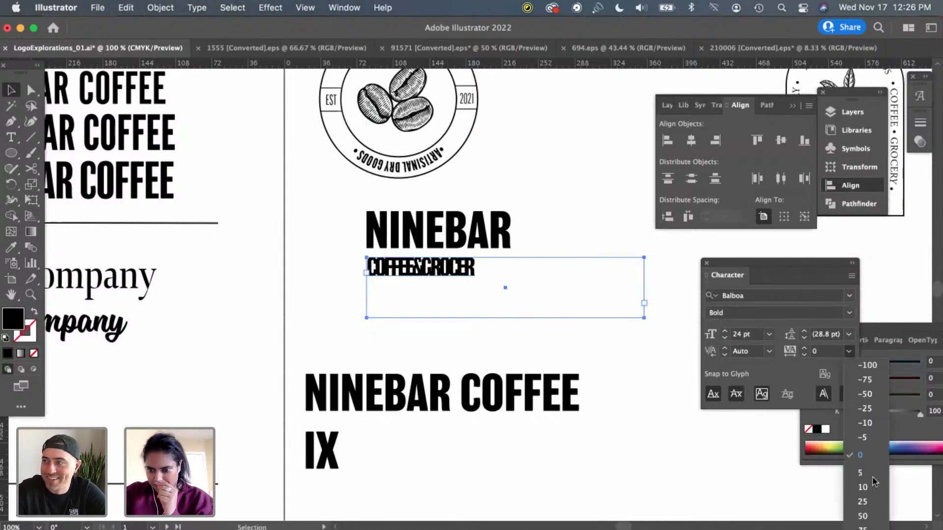
click(866, 502)
click(561, 349)
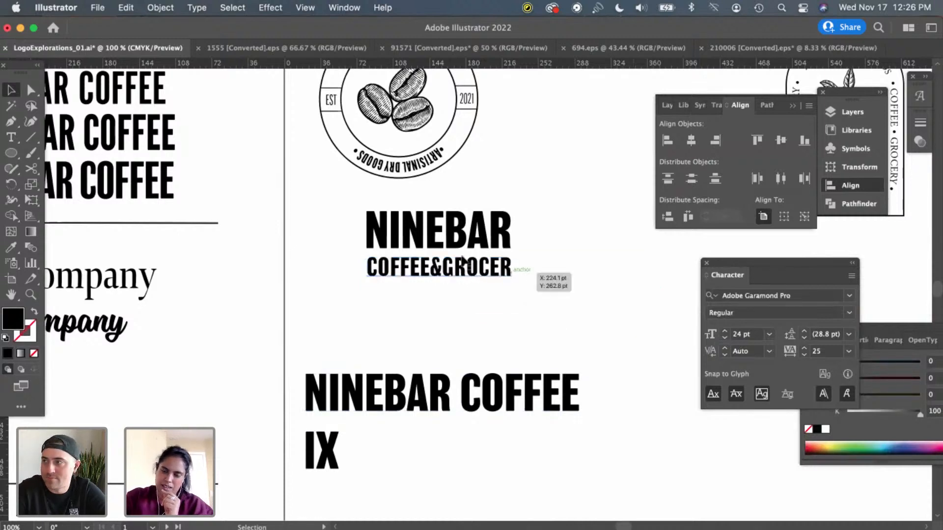
Nudge the COFFEE&GROCER line slightly up, closer to the bottom of NINEBAR
click(449, 274)
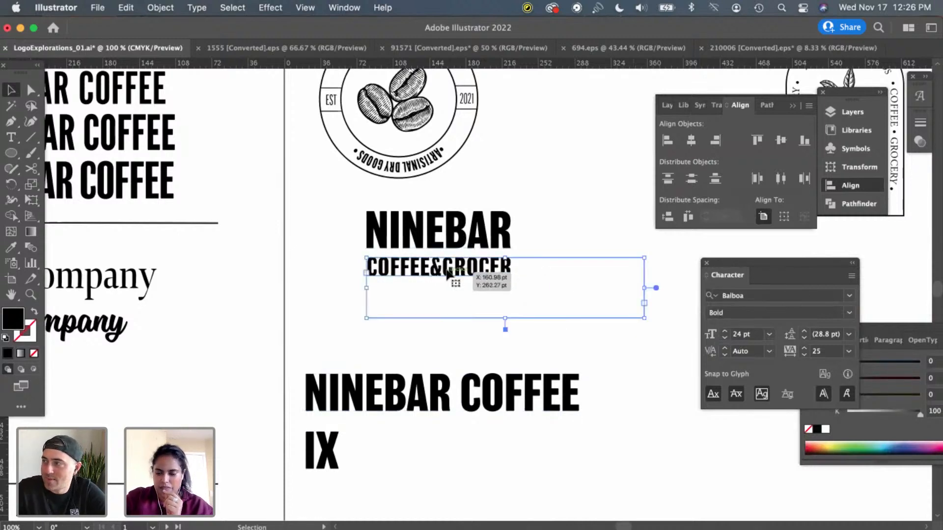
key(Up)
key(Up)
key(Up)
key(Up)
drag(448, 273, 447, 275)
Set the tracking of the COFFEE&GROCER line to 30
click(828, 351)
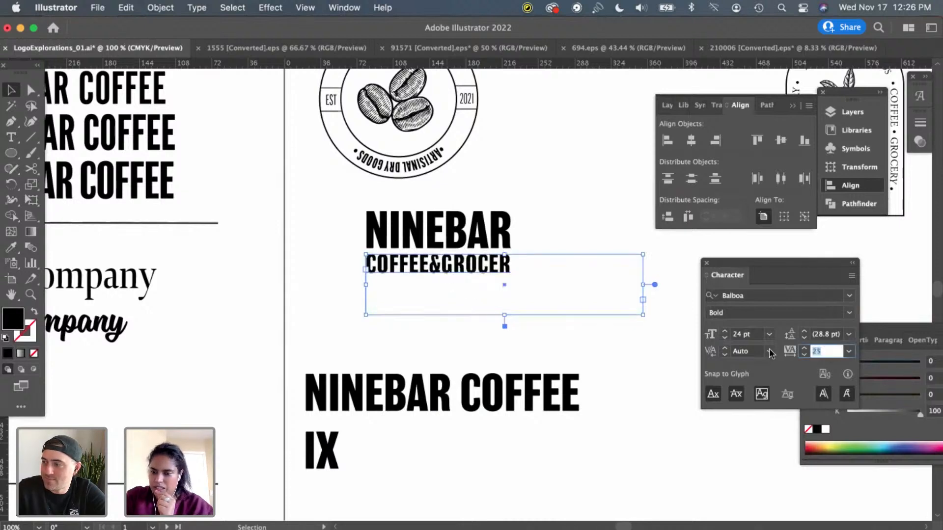
key(Up)
key(Up)
key(Up)
key(Up)
key(Up)
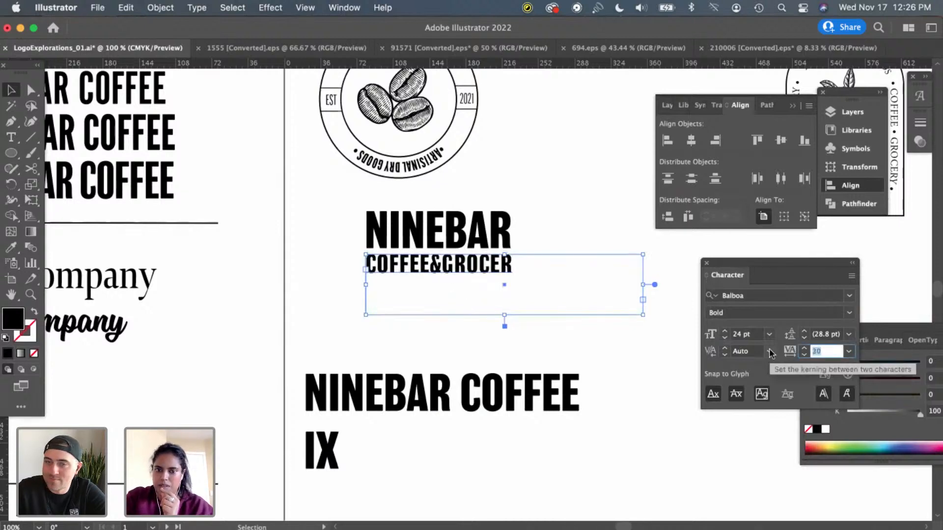
click(542, 336)
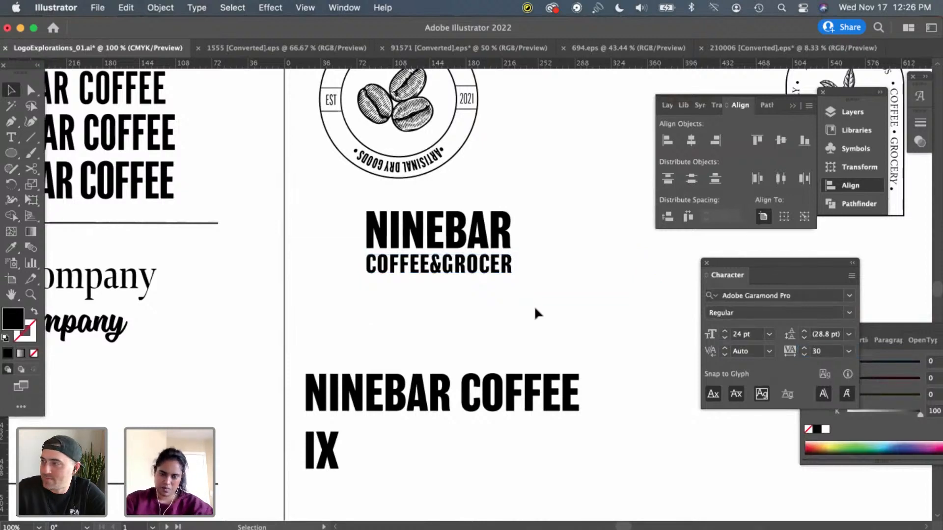
Move the NINEBAR and COFFEE&GROCER lines together down so they sit above the start of the large NINEBAR COFFEE text
drag(550, 304, 406, 261)
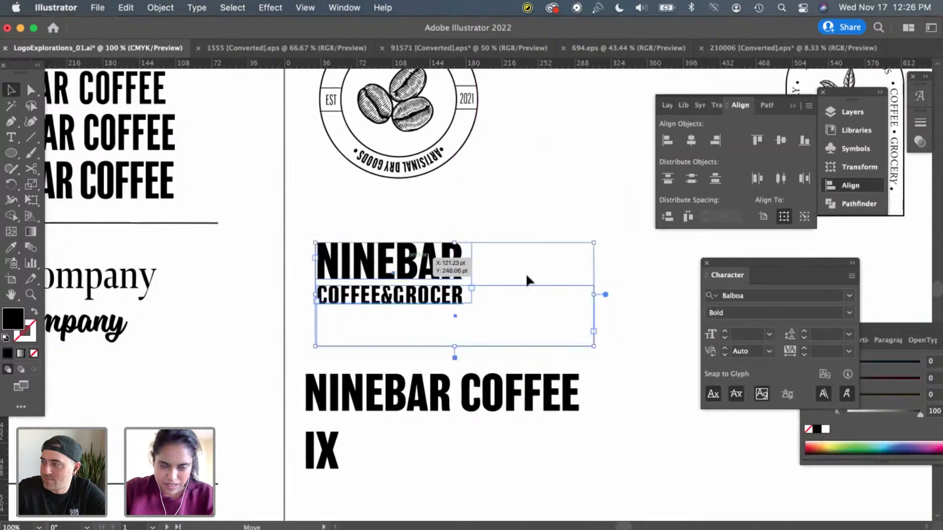
click(573, 365)
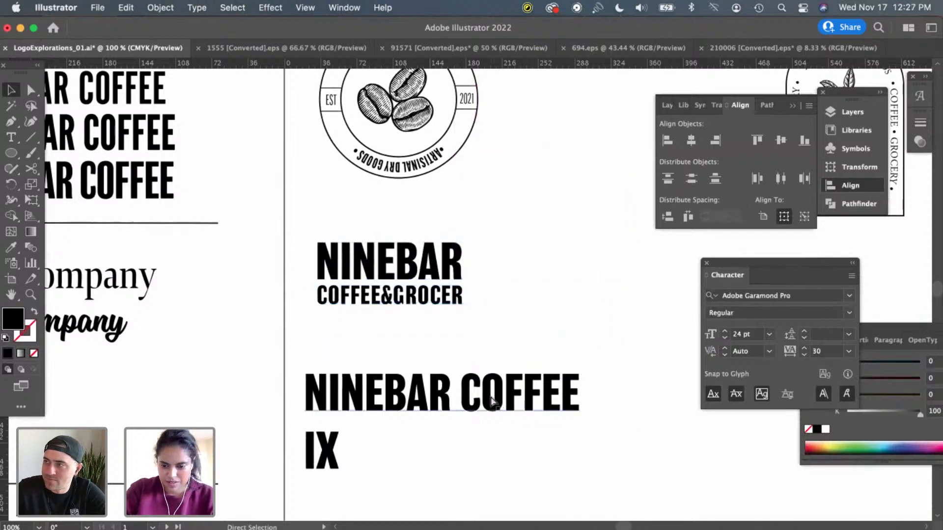
key(super+minus)
key(super+equal)
key(super+equal)
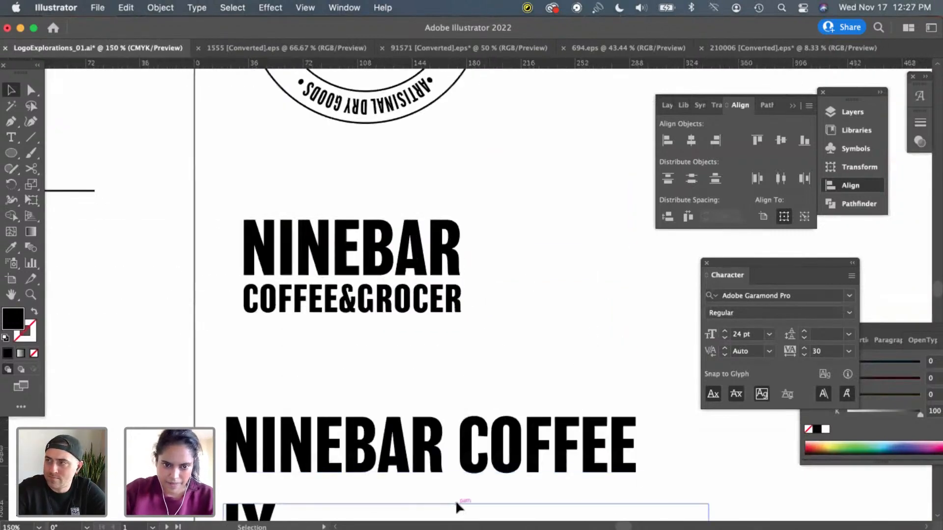
Examine the hand-drawn NINEBAR logo sketches beside the artboard for further stacked layout ideas
scroll(503, 346, left, 2)
scroll(503, 346, right, 20)
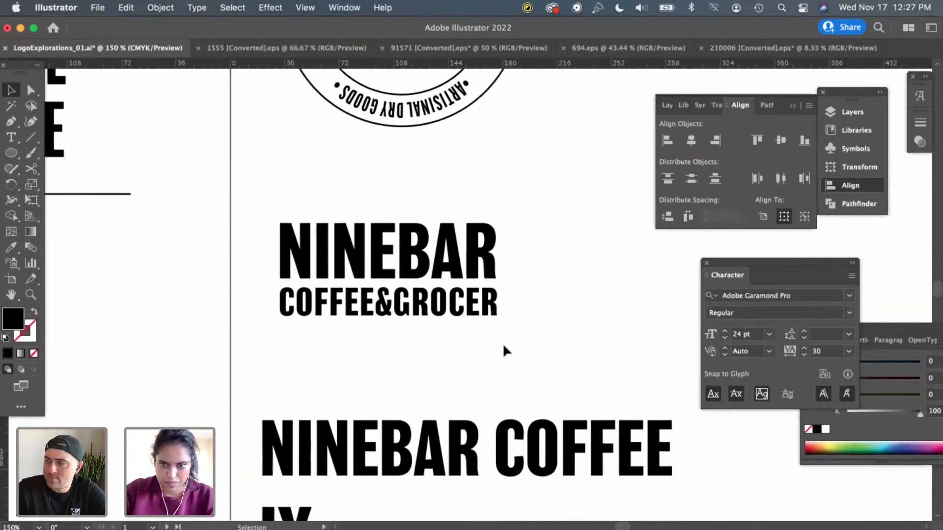
scroll(631, 296, right, 10)
scroll(631, 296, down, 3)
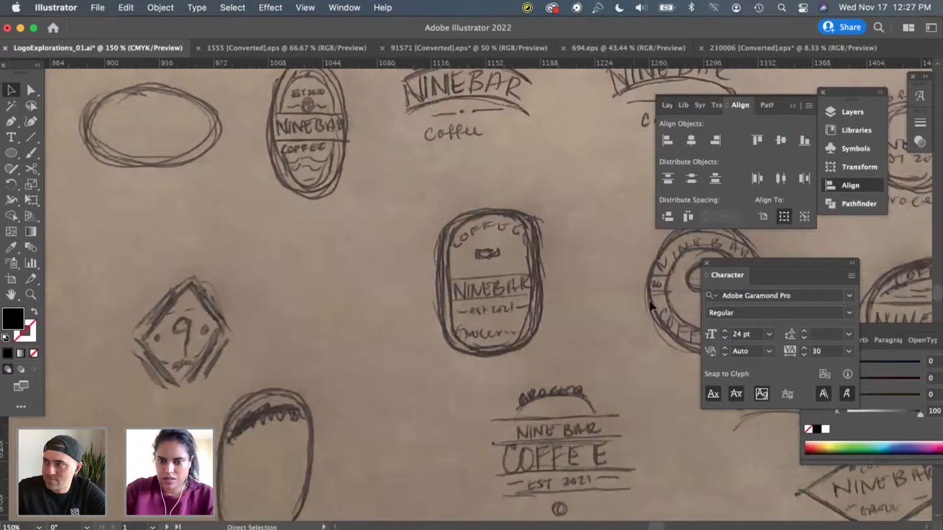
key(super+minus)
scroll(545, 340, up, 4)
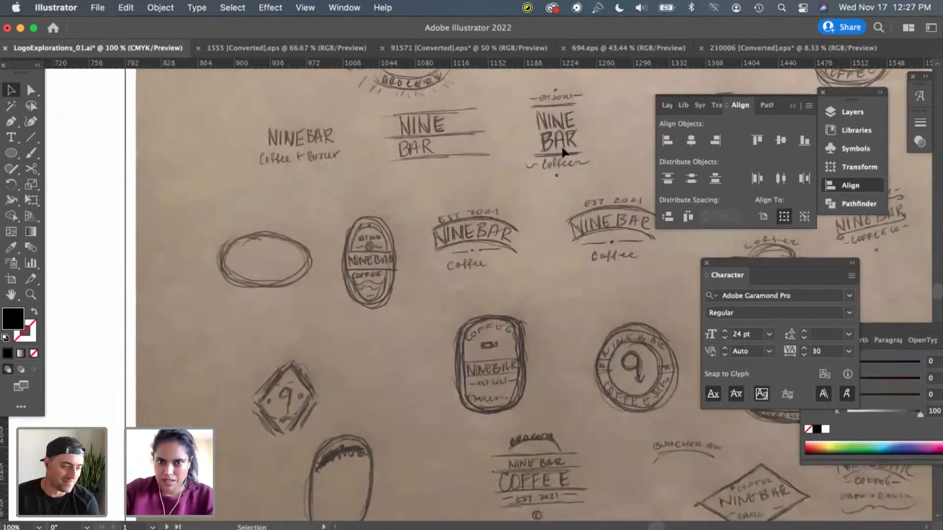
scroll(508, 238, up, 2)
scroll(508, 238, left, 4)
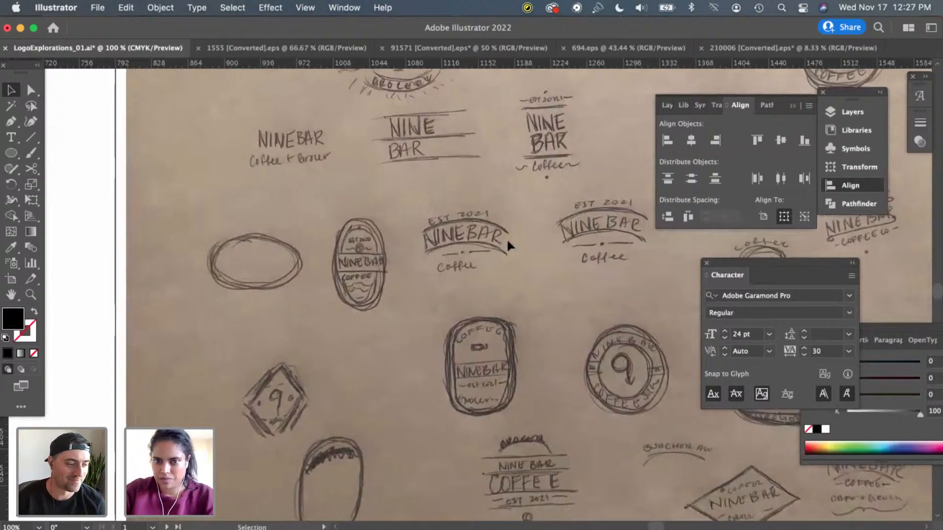
scroll(506, 238, left, 15)
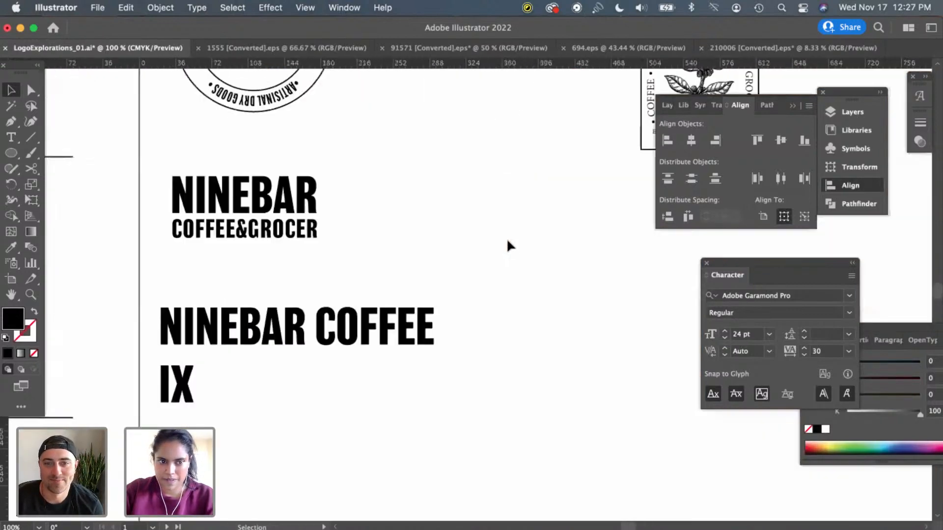
Delete the IX text below the NINEBAR COFFEE line
click(493, 310)
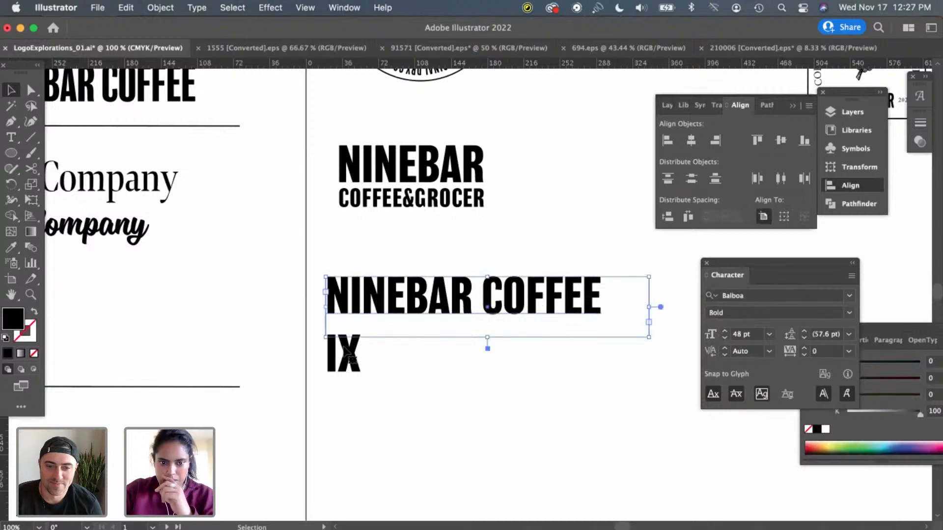
click(357, 358)
key(Delete)
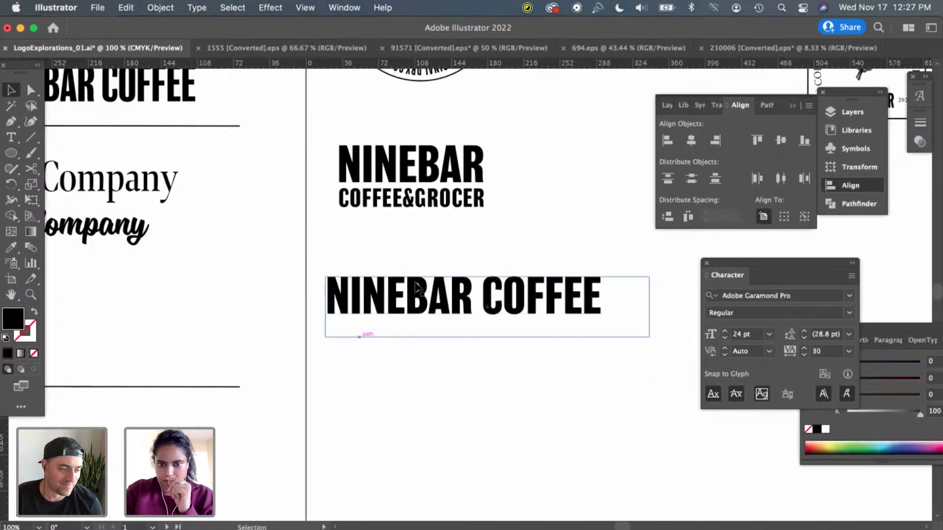
Change the font style of the NINEBAR COFFEE text to Balboa Condensed
click(434, 282)
click(849, 313)
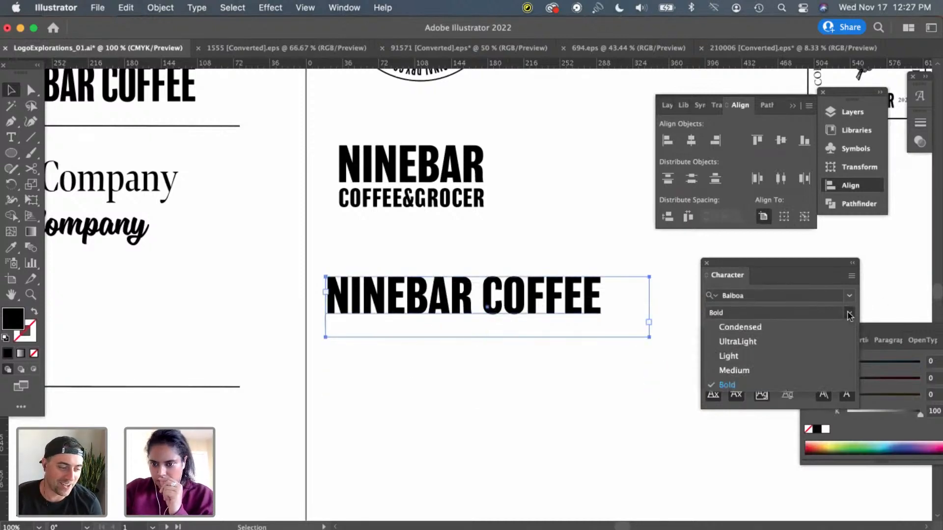
click(825, 328)
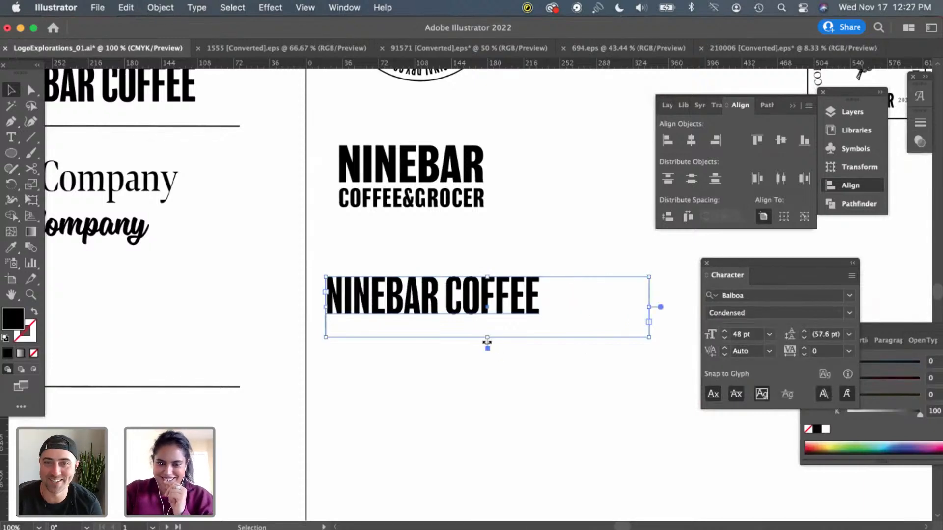
Extend the NINEBAR COFFEE text frame downward and break COFFEE onto a second line
drag(487, 384, 486, 428)
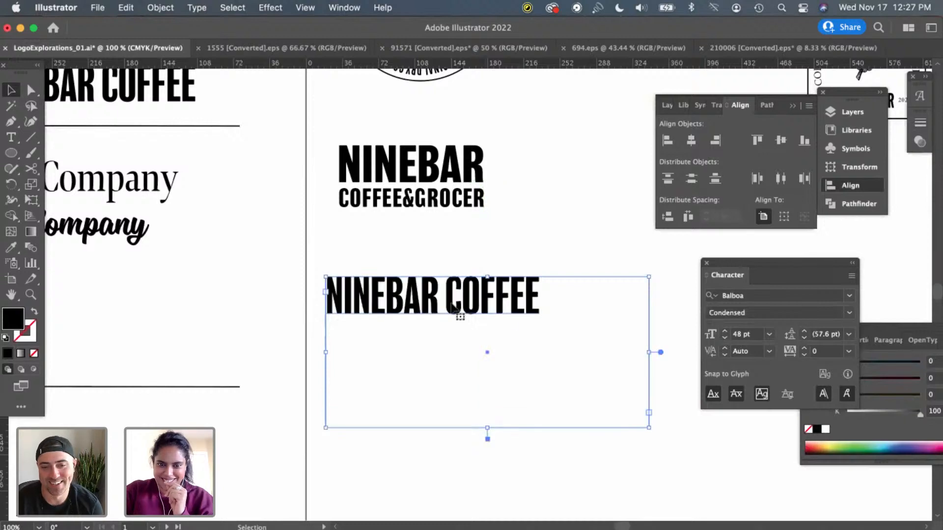
double_click(451, 298)
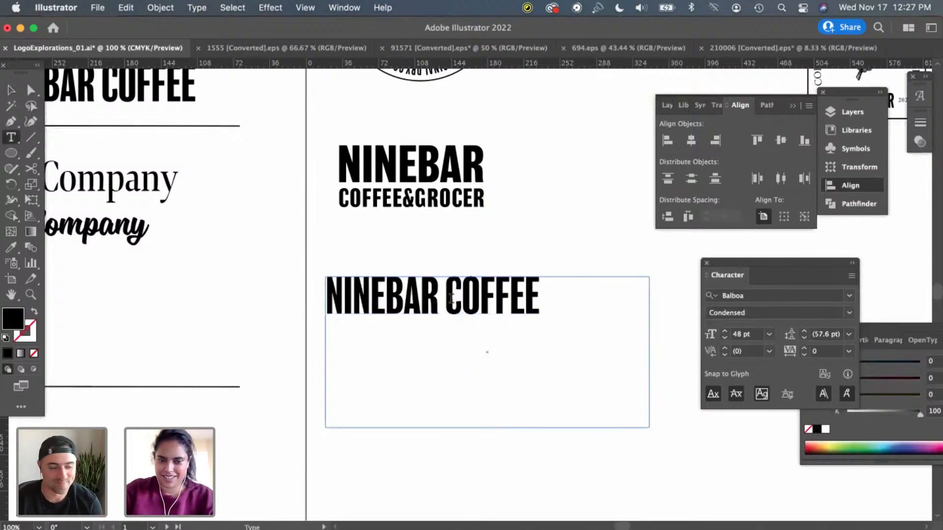
key(Return)
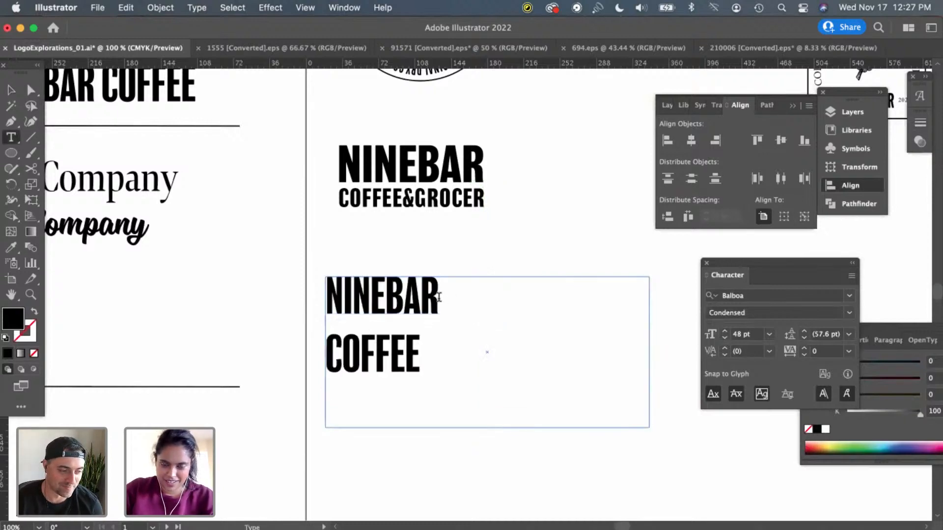
Set the tracking of the condensed NINEBAR line to -25
drag(438, 297, 317, 297)
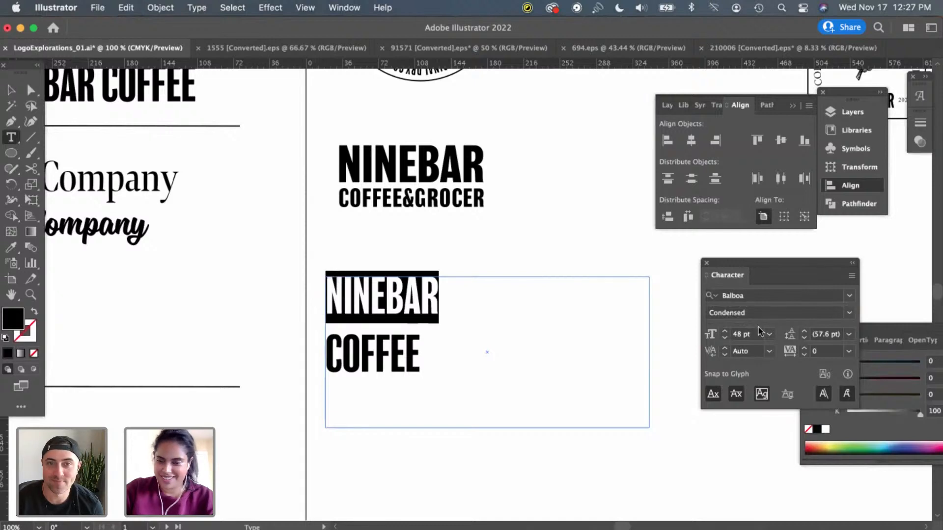
click(848, 351)
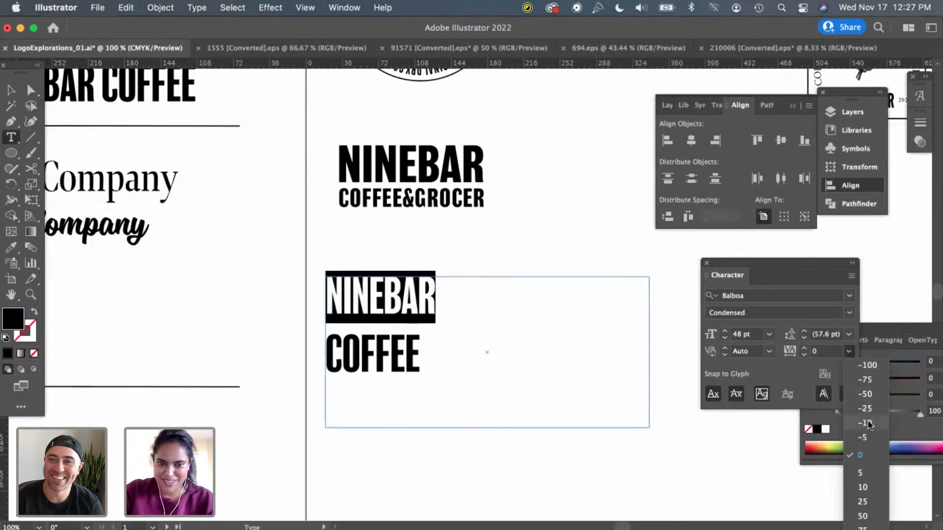
click(867, 409)
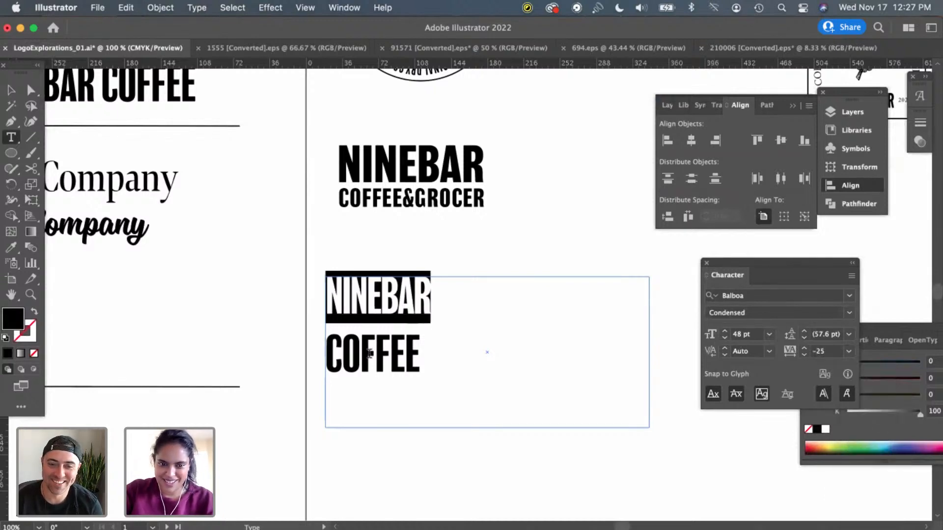
Set the tracking of the condensed COFFEE line to 50 so its width roughly matches NINEBAR
drag(420, 353, 332, 352)
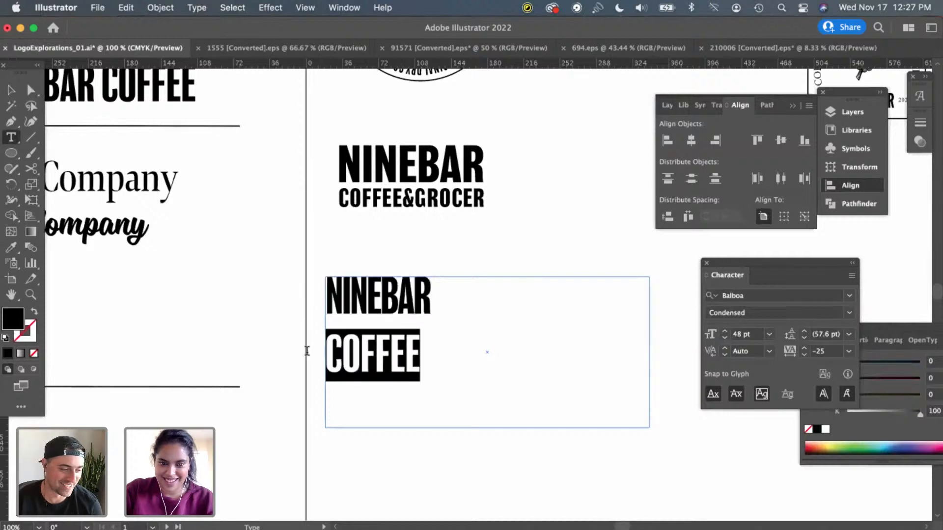
click(849, 351)
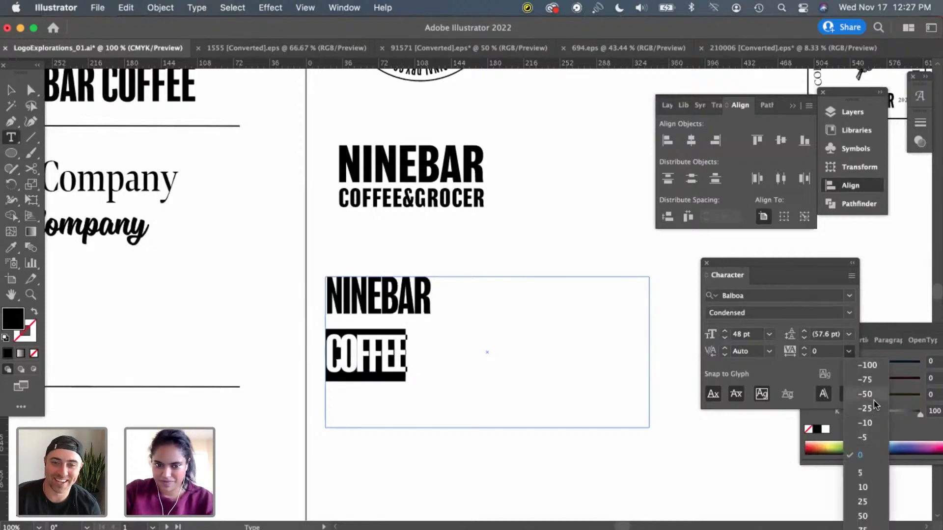
click(876, 516)
click(11, 90)
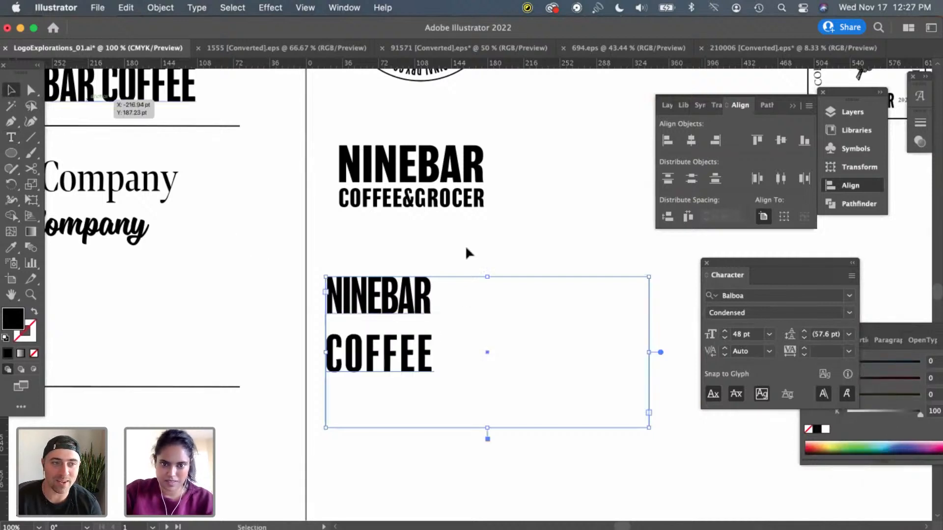
Move the condensed text block slightly up and set the leading of both its lines to 36 pt
drag(410, 371, 324, 287)
double_click(444, 357)
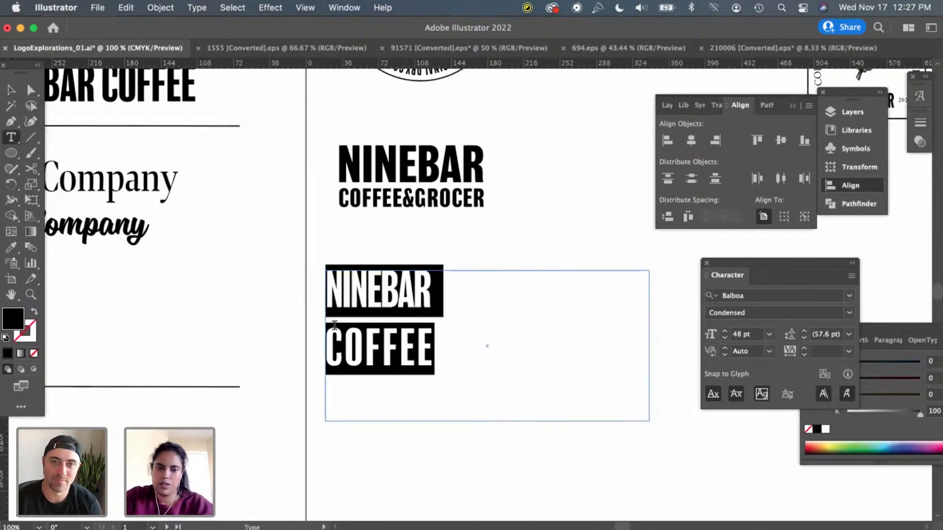
click(332, 326)
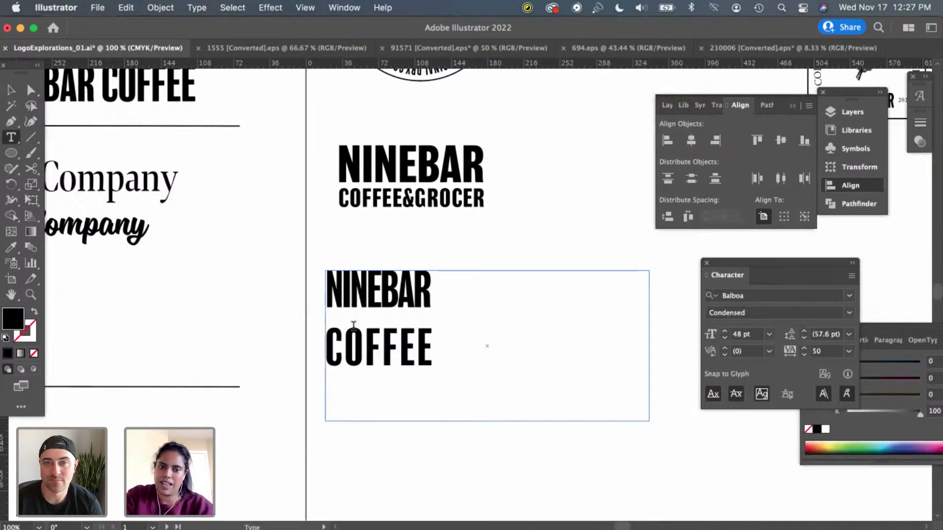
drag(354, 325, 322, 299)
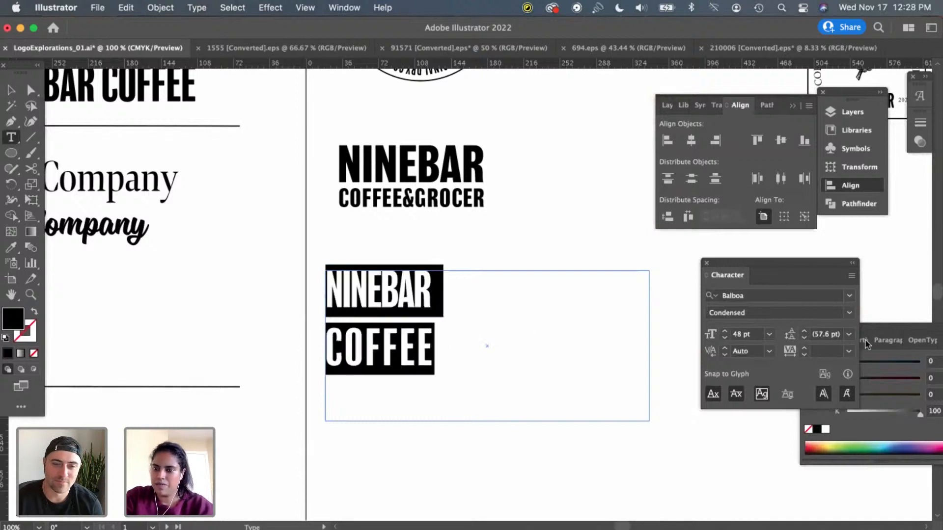
click(849, 334)
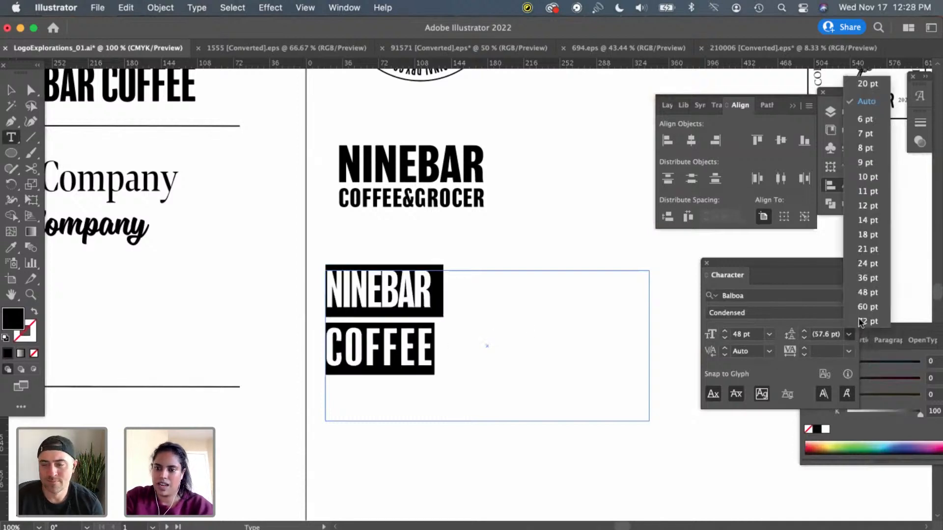
click(867, 280)
Increase the leading of the condensed NINEBAR and COFFEE lines to 42 pt
click(824, 334)
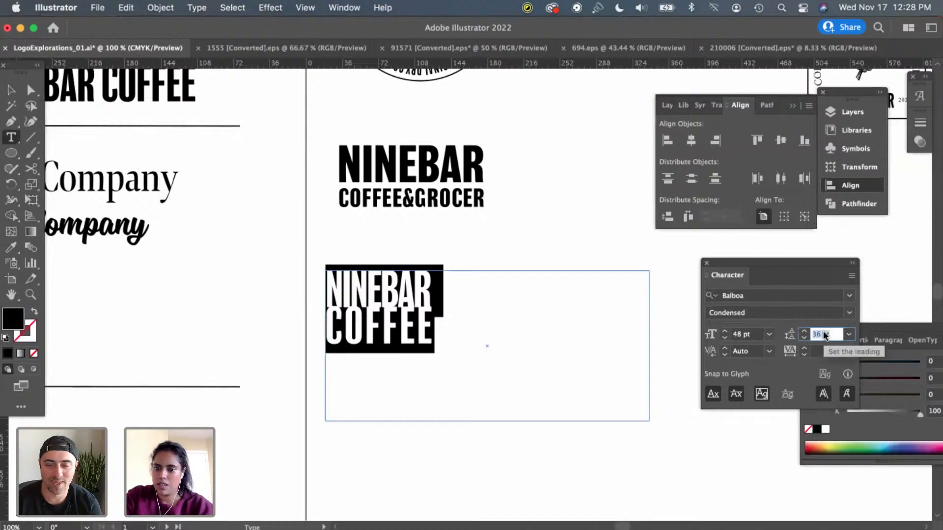
key(Up)
key(Up)
key(Up)
key(Up)
key(Up)
key(Up)
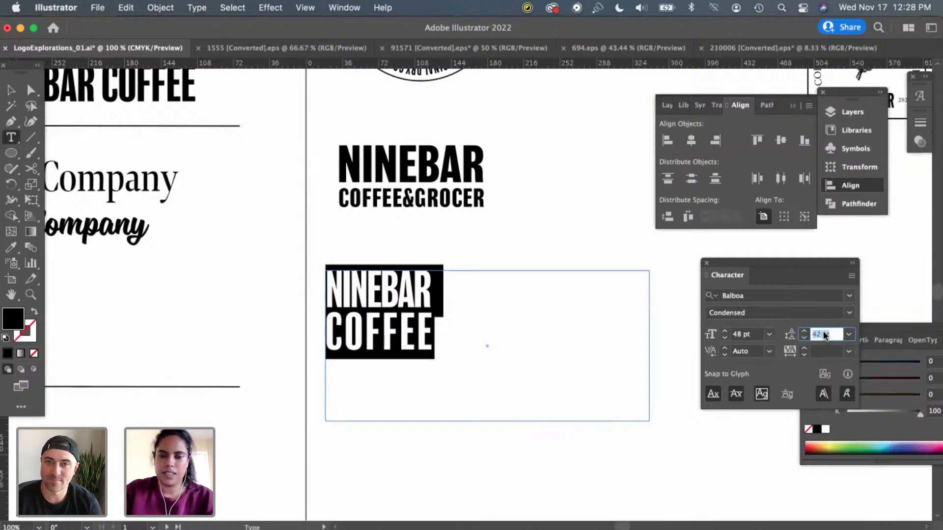
key(Down)
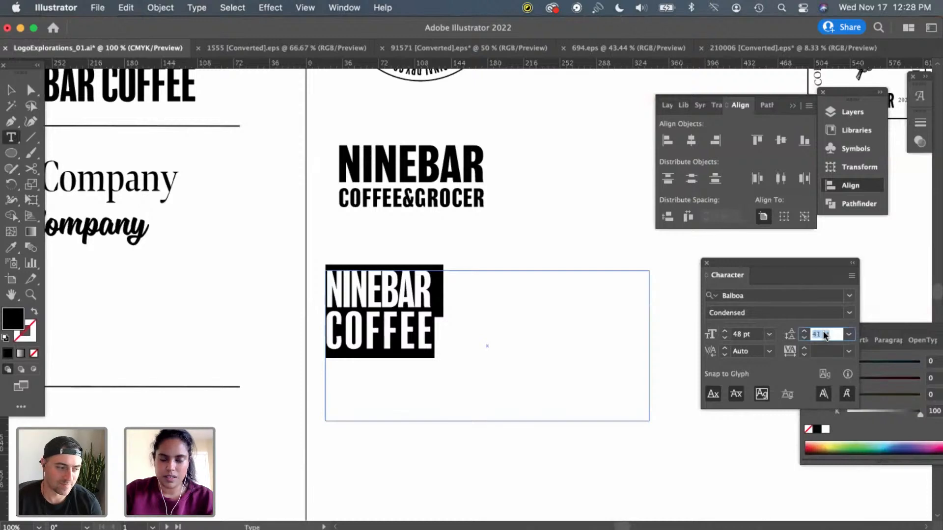
key(Up)
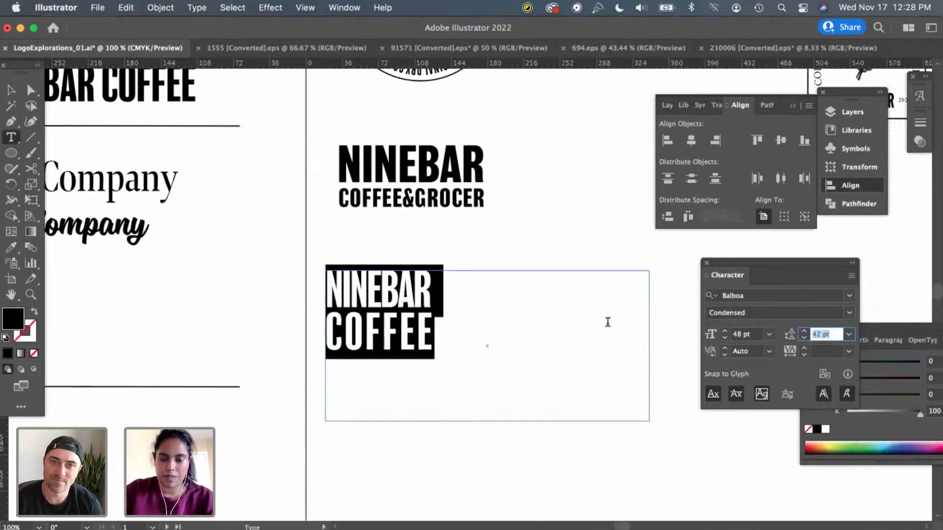
click(11, 90)
click(547, 217)
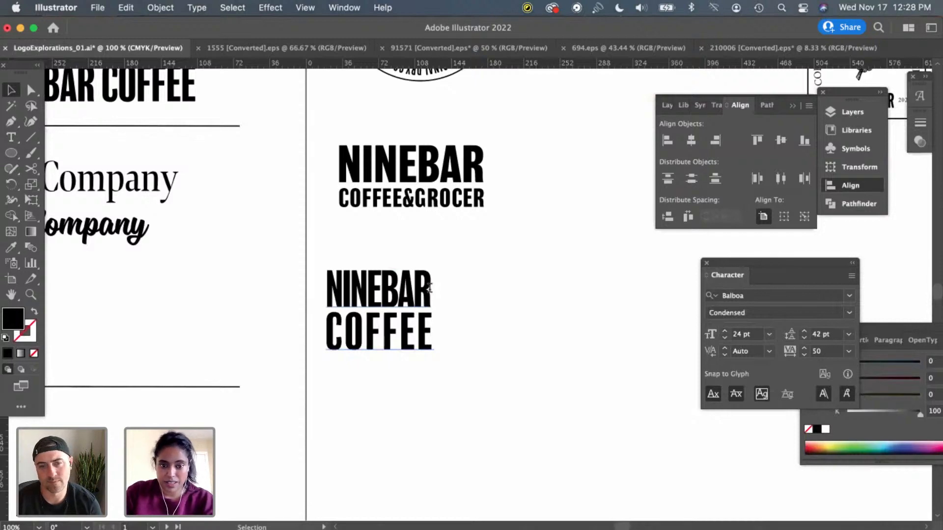
Set the tracking of the condensed NINEBAR line to -10
key(t)
drag(429, 289, 320, 288)
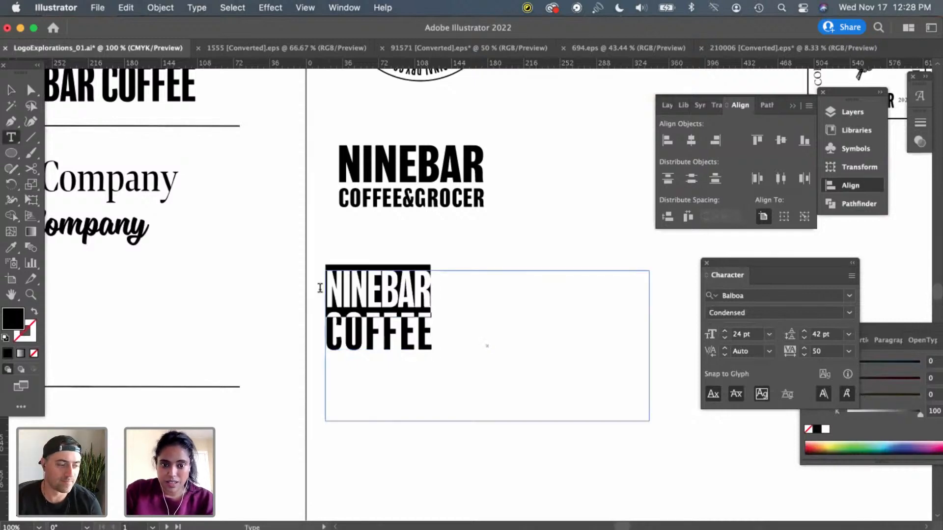
click(848, 352)
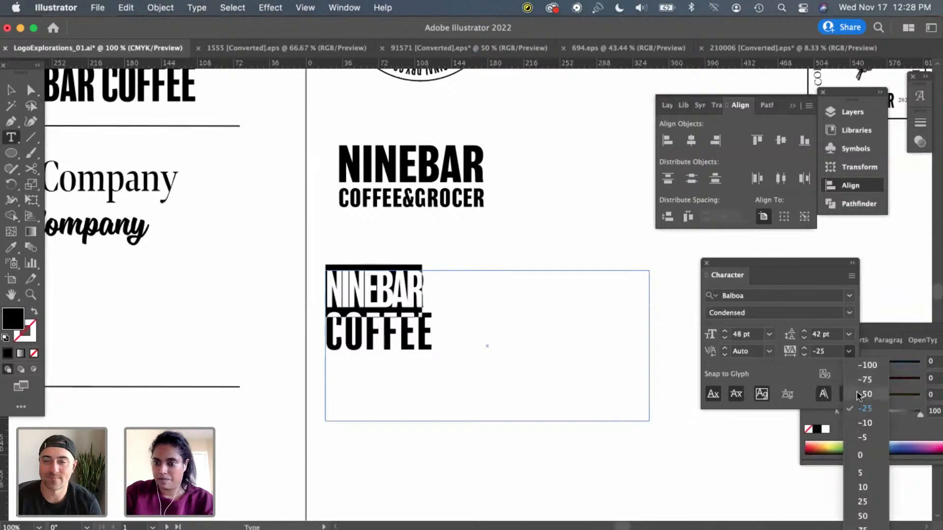
click(865, 423)
Increase the tracking of the condensed COFFEE line to 59 so its width matches NINEBAR, and deselect the text
drag(425, 333, 301, 330)
key(alt+Right)
key(alt+Right)
key(alt+Right)
click(832, 352)
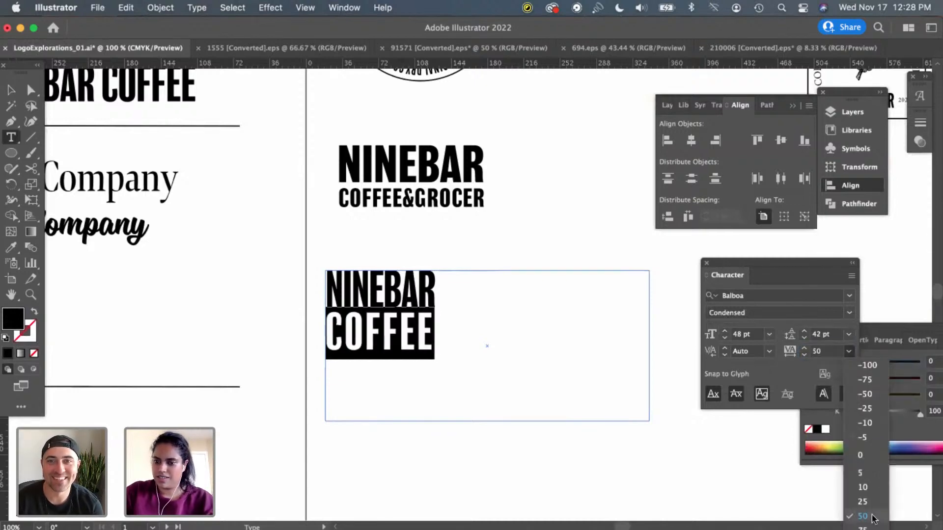
click(849, 351)
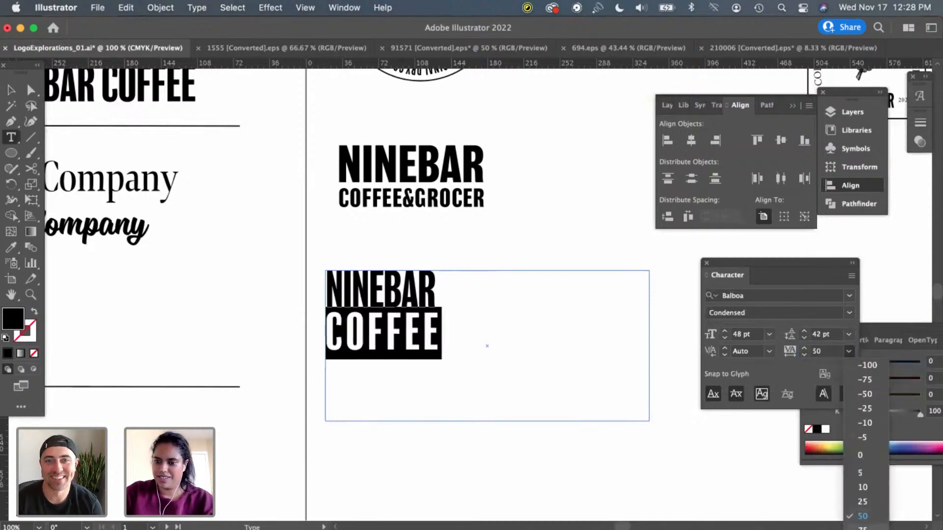
click(863, 516)
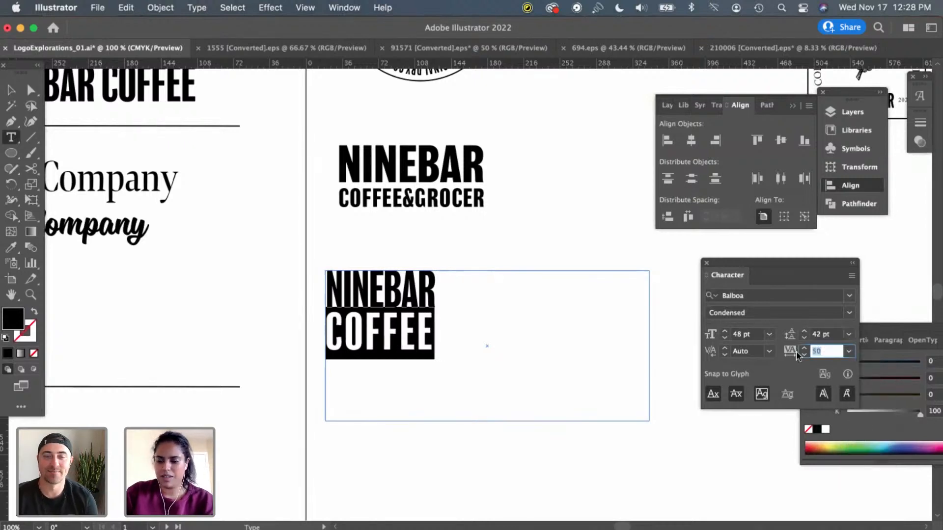
key(Up)
key(Up)
key(Up)
key(Up)
key(Up)
key(Up)
key(Up)
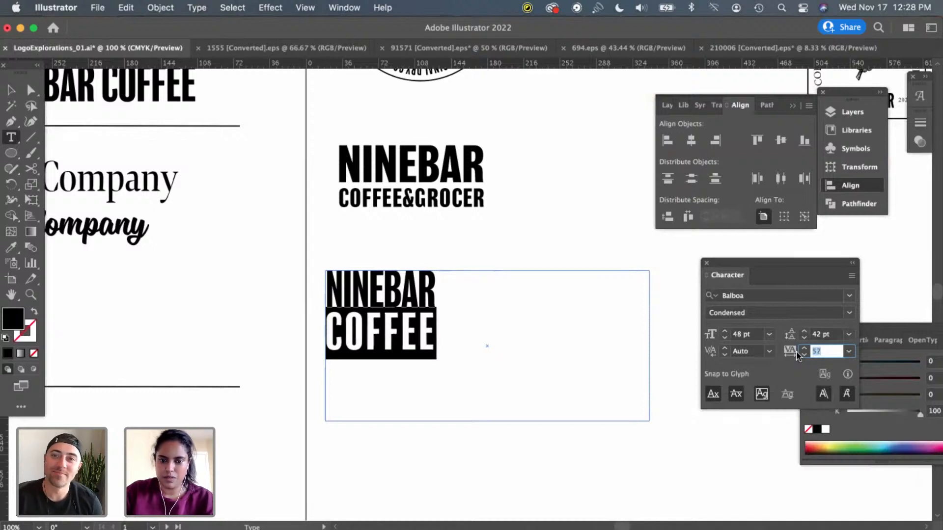
key(Up)
key(Up)
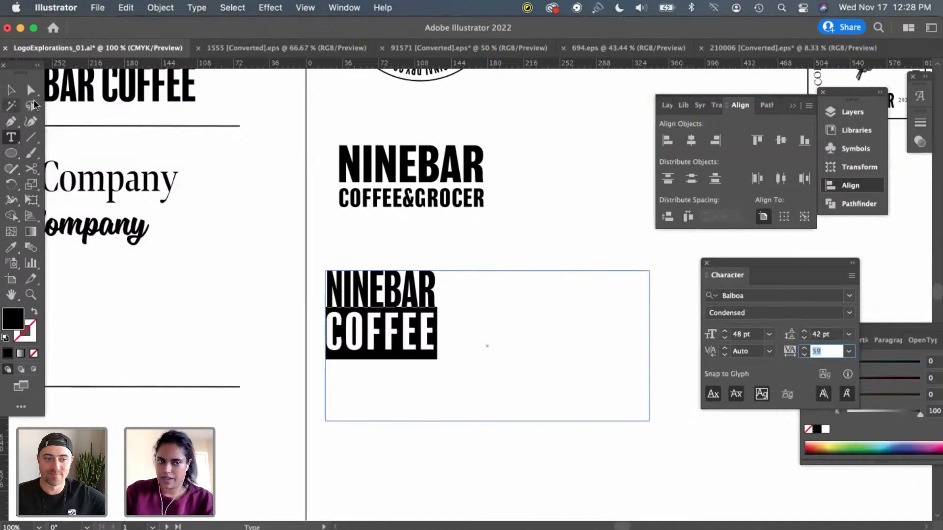
click(11, 90)
click(562, 195)
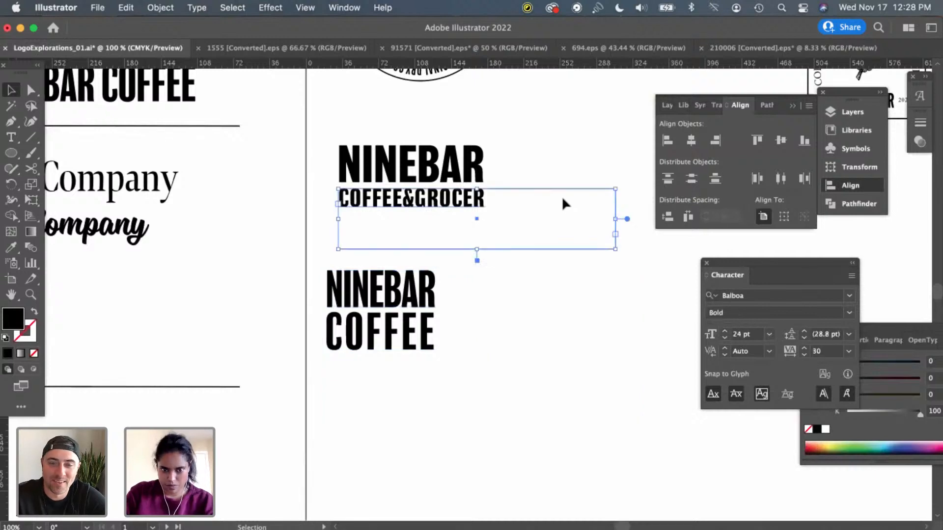
click(489, 442)
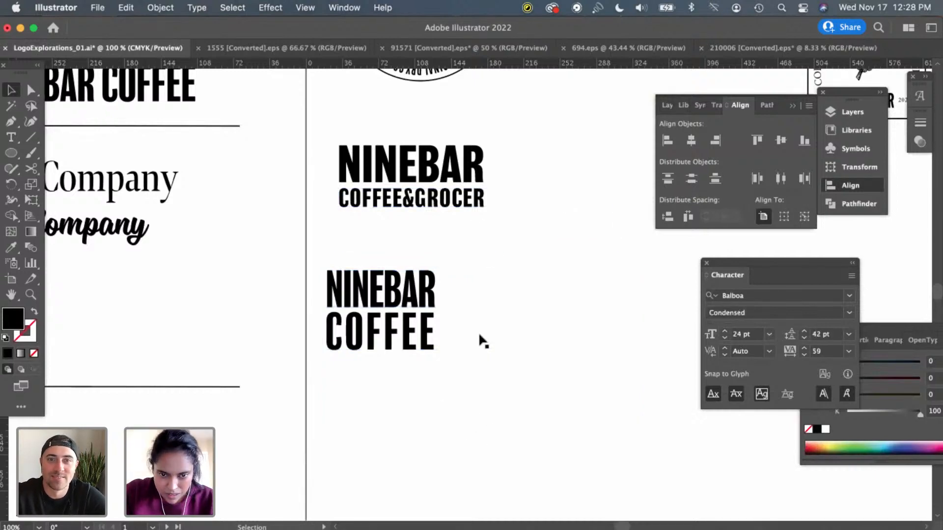
Set the leading of the condensed NINEBAR/COFFEE block to 40 pt and shrink its text frame closely around the two lines
scroll(482, 322, up, 2)
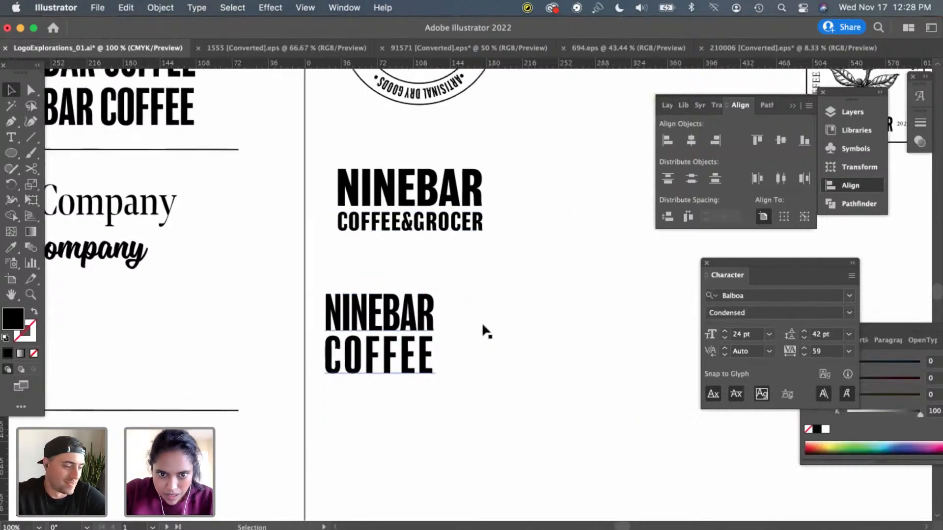
click(411, 325)
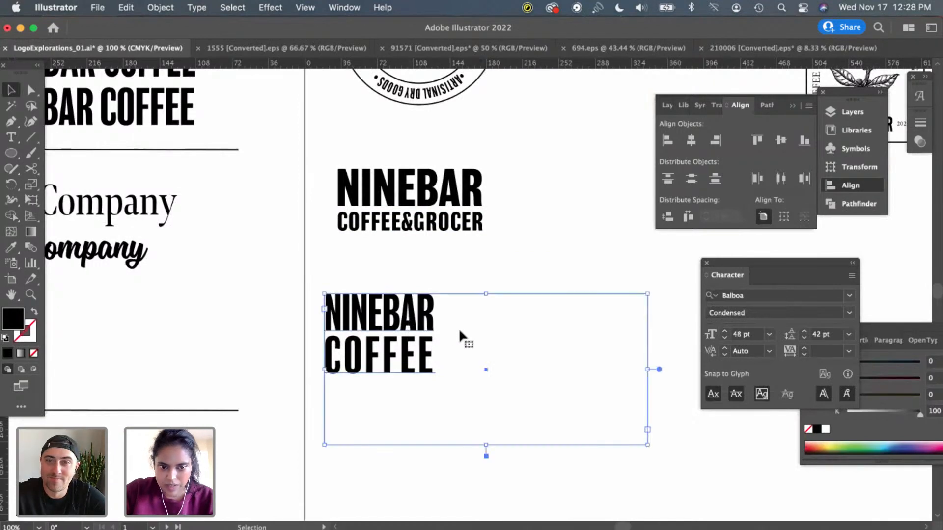
click(824, 334)
click(803, 336)
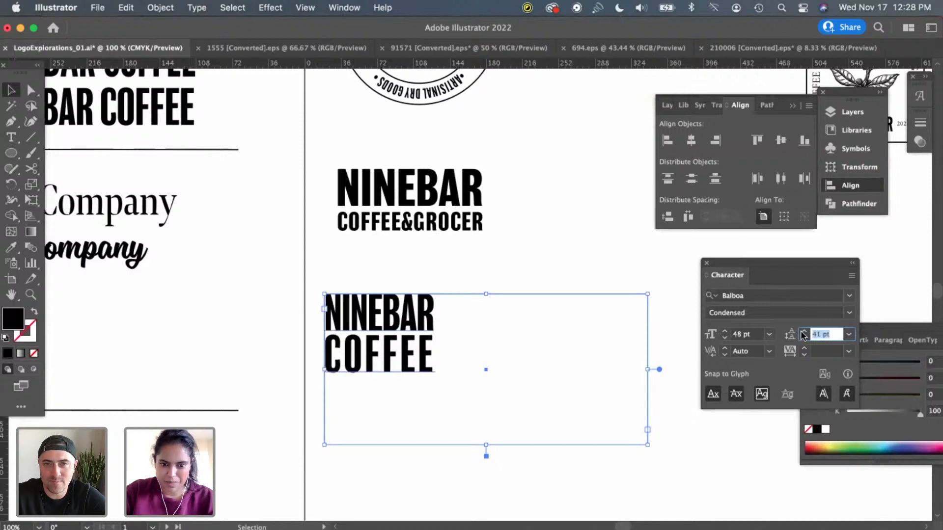
click(804, 337)
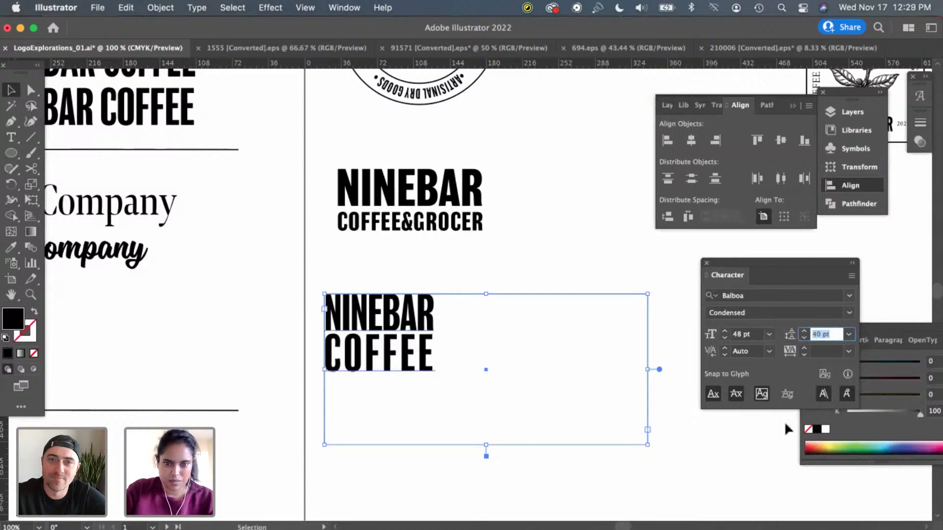
drag(647, 370, 444, 369)
drag(387, 447, 384, 398)
click(497, 403)
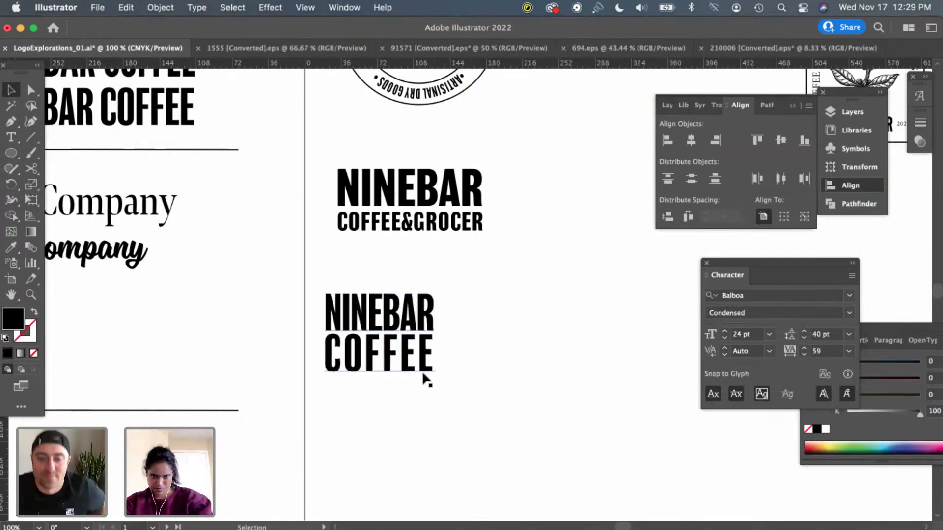
Delete the condensed NINEBAR/COFFEE text block
click(424, 375)
key(Delete)
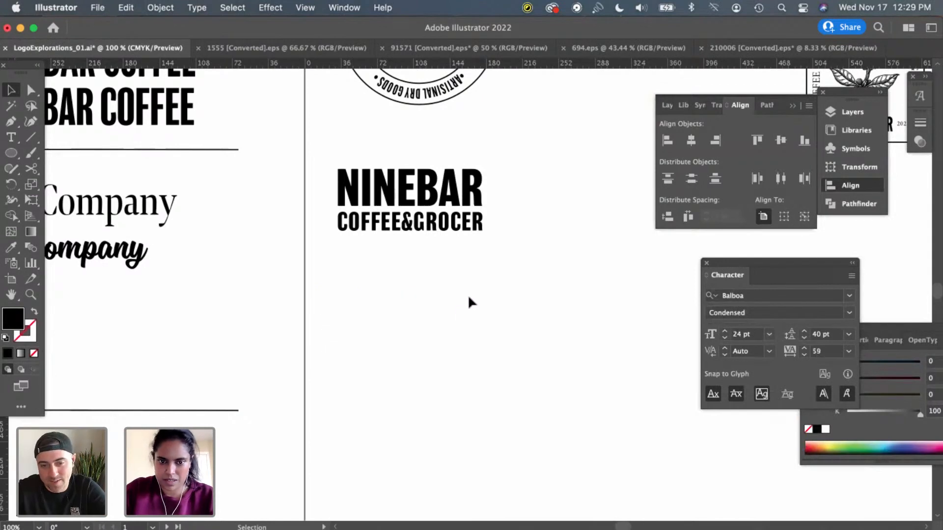
scroll(469, 297, up, 2)
drag(484, 330, 437, 231)
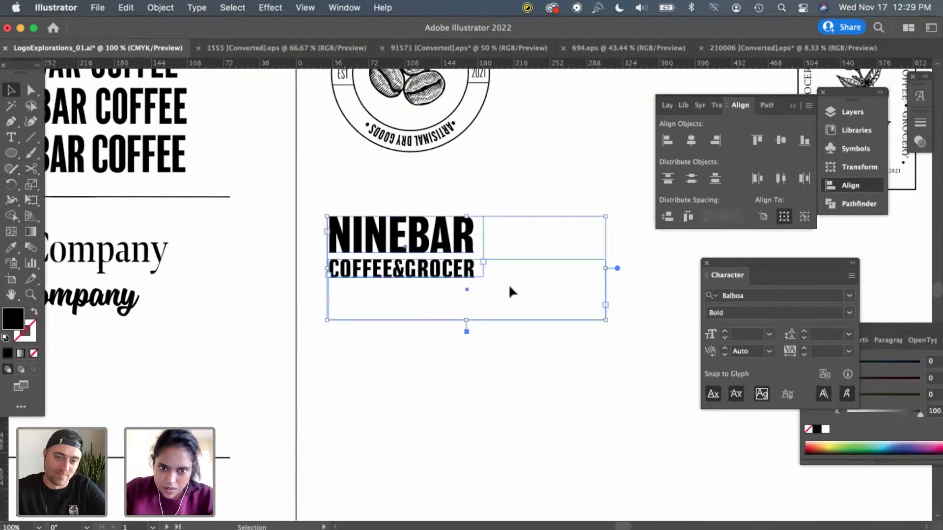
click(544, 396)
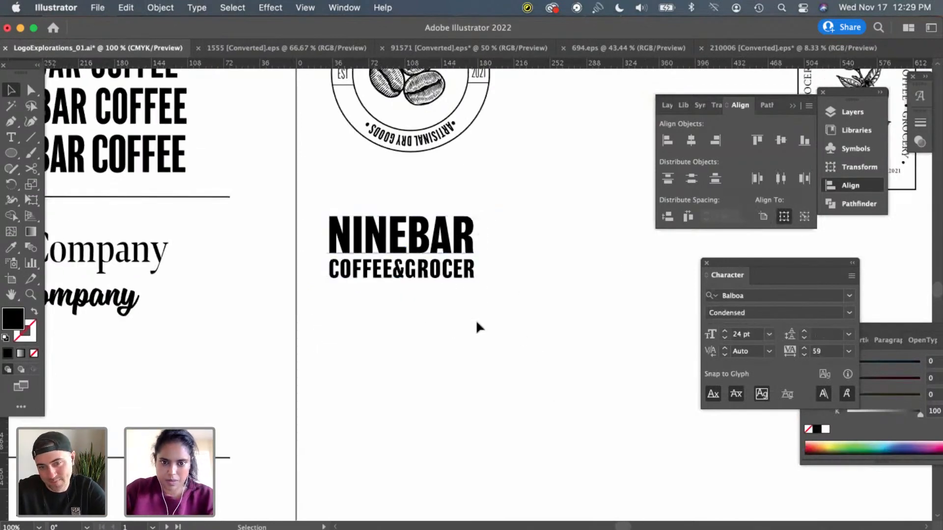
drag(505, 310, 435, 219)
click(444, 405)
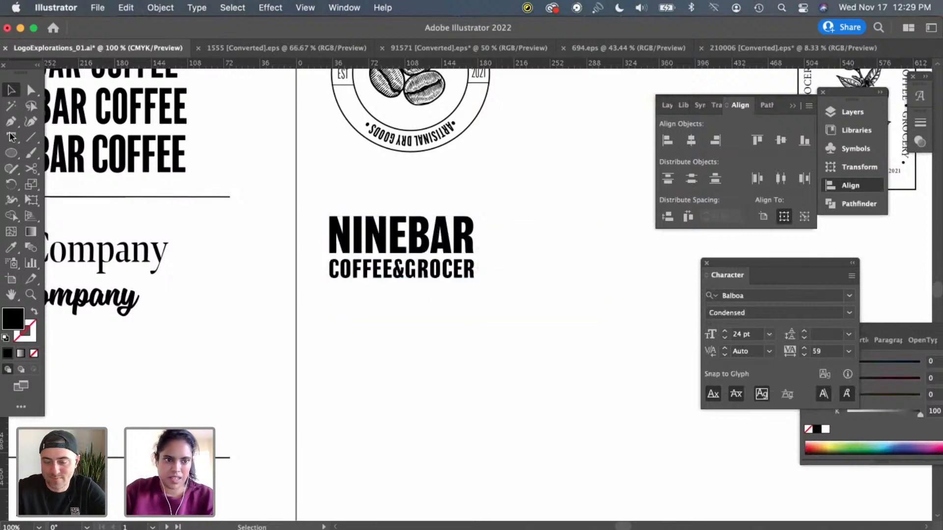
Copy the straight divider with the central dot from the 91571 ornament document and paste it into LogoExplorations_01.ai
click(742, 47)
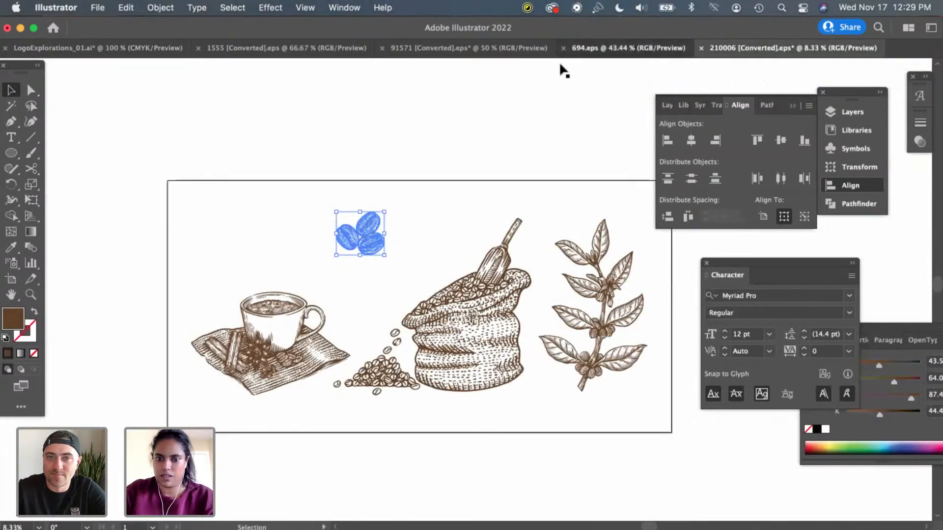
click(572, 48)
click(521, 50)
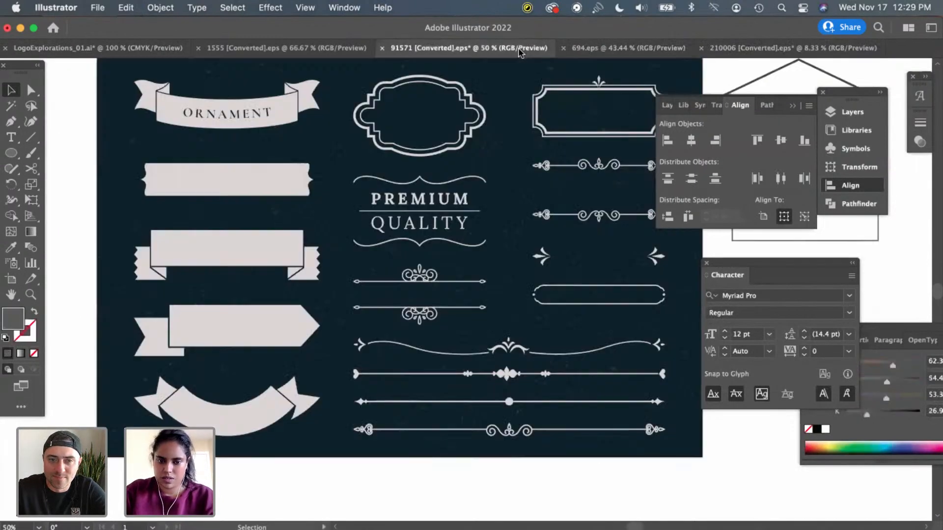
key(a)
click(510, 402)
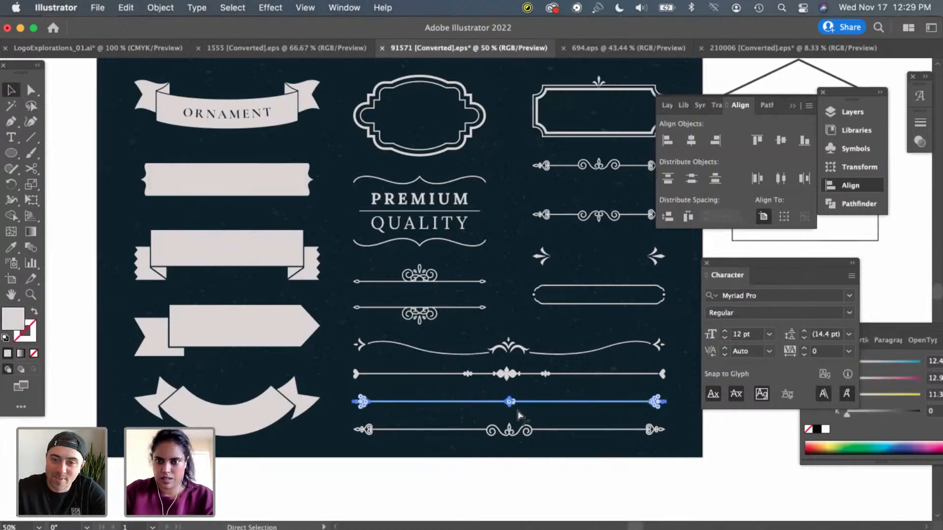
click(115, 48)
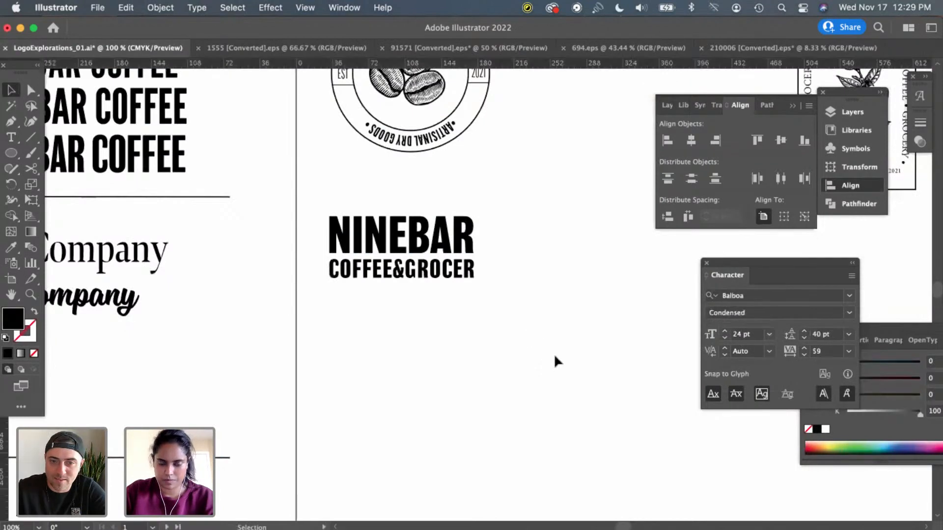
key(super+v)
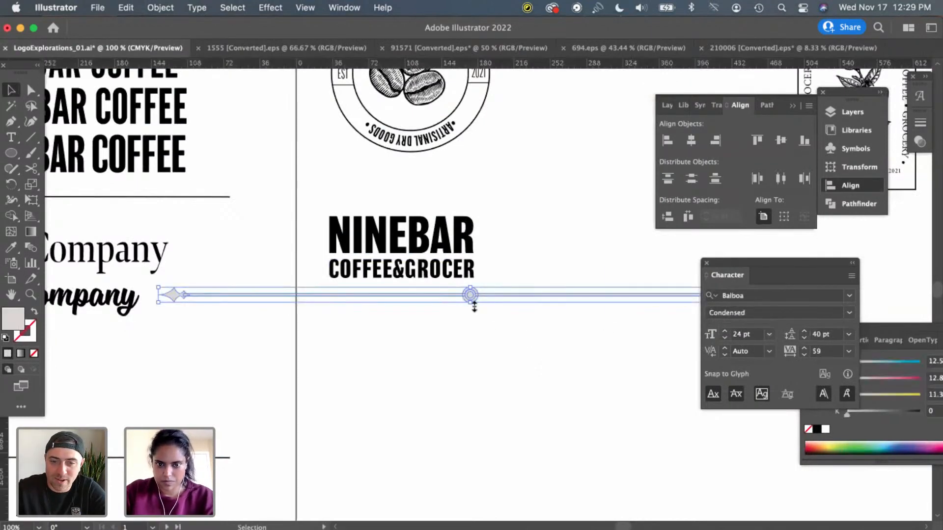
drag(468, 296, 518, 300)
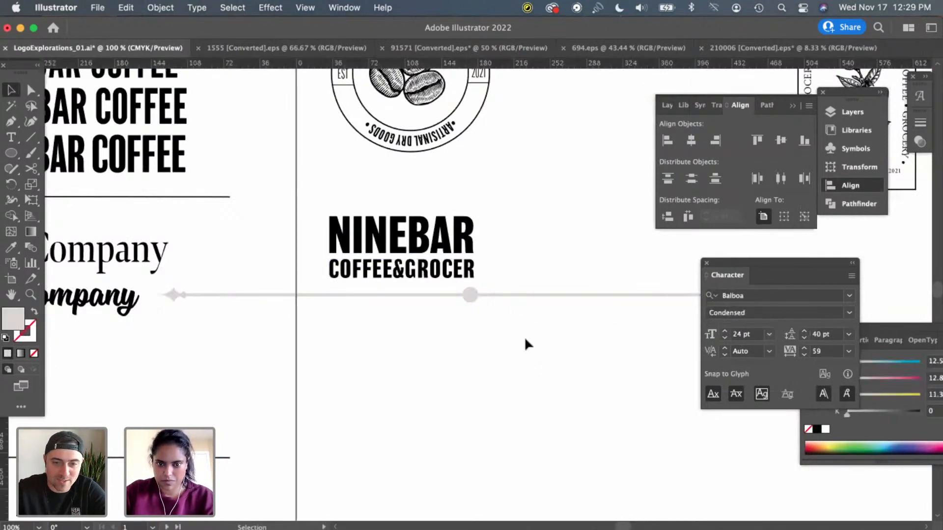
drag(524, 336, 451, 293)
drag(472, 327, 475, 296)
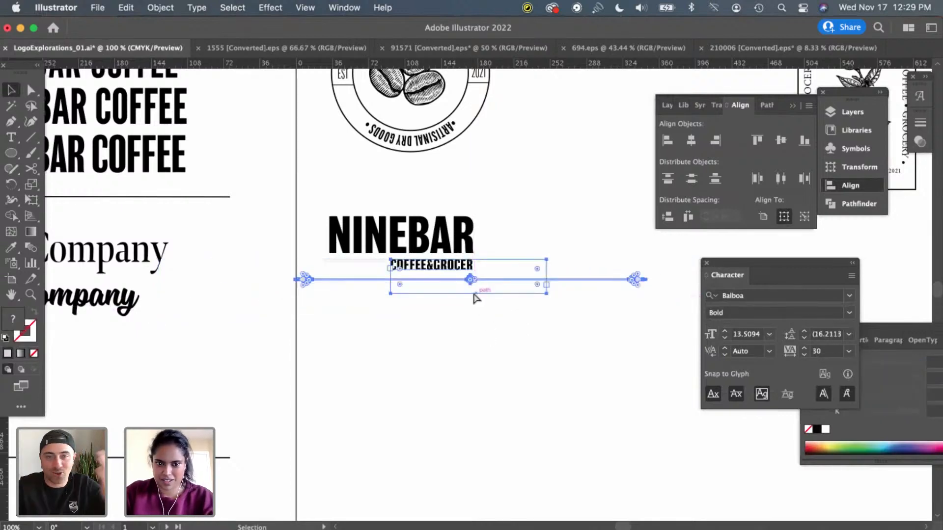
key(super+z)
click(544, 361)
drag(544, 362, 507, 362)
key(super+z)
Move only the pasted divider farther below the COFFEE&GROCER wordmark and shorten it to less than half its length
shift+click(421, 279)
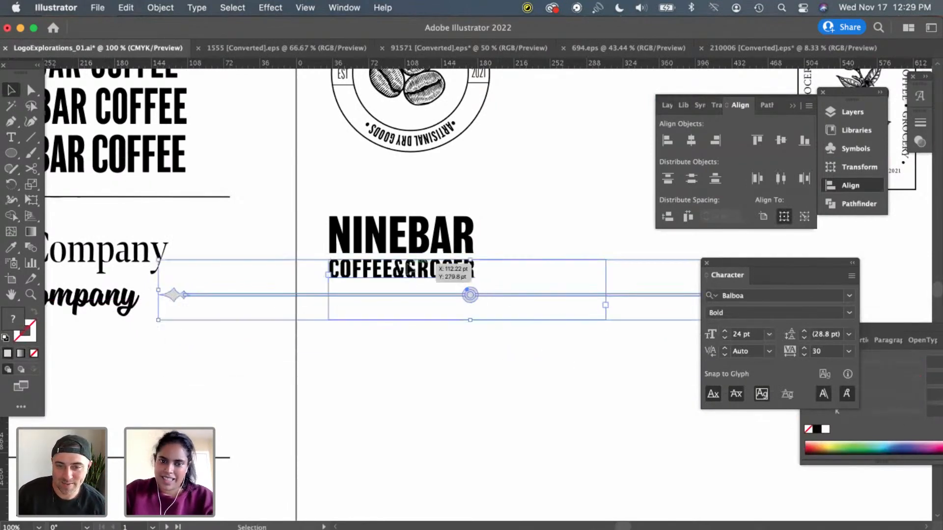
drag(553, 294, 557, 343)
key(super+minus)
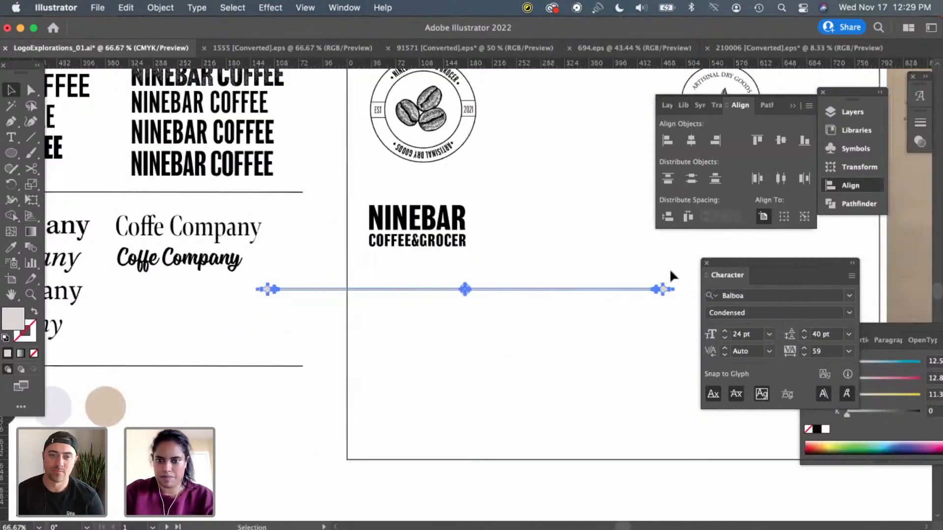
drag(674, 294, 438, 297)
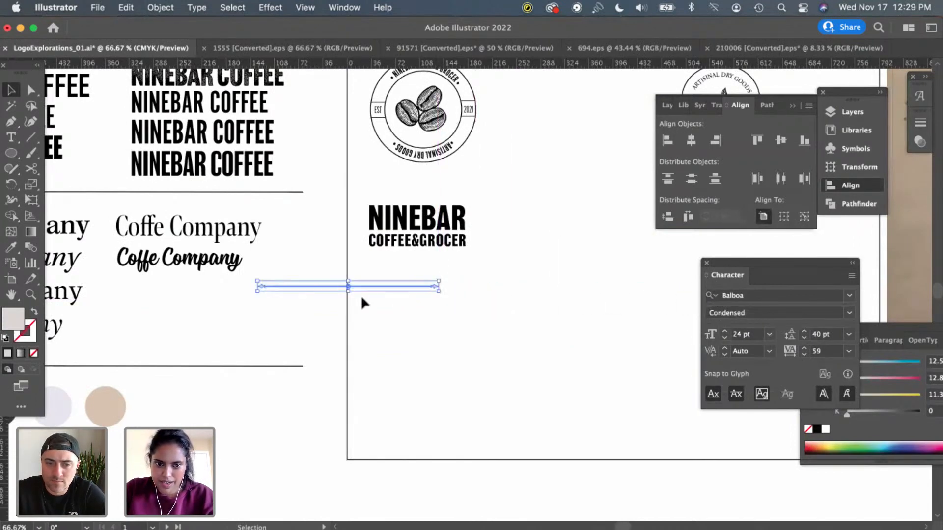
drag(347, 290, 348, 297)
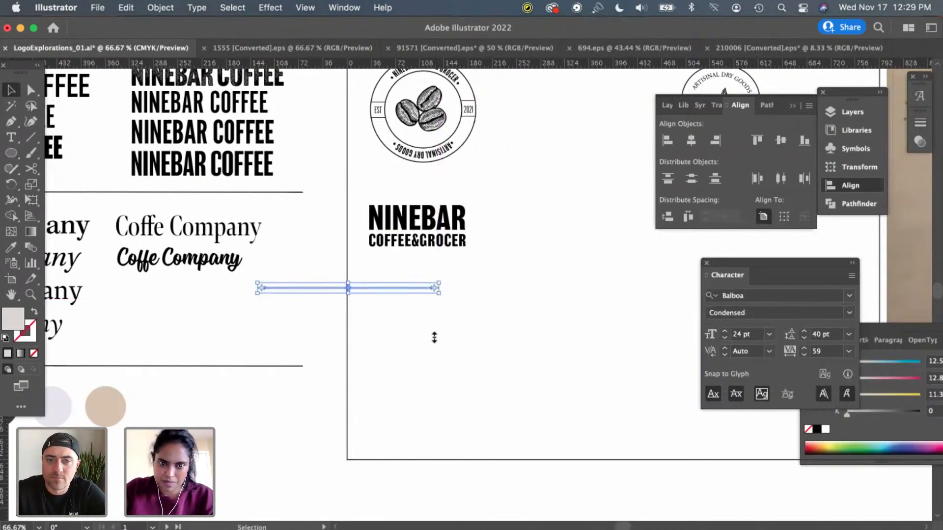
Place the divider directly under COFFEE&GROCER and shrink it to roughly the width of the wordmark
click(408, 301)
drag(439, 326, 325, 286)
click(405, 337)
click(347, 287)
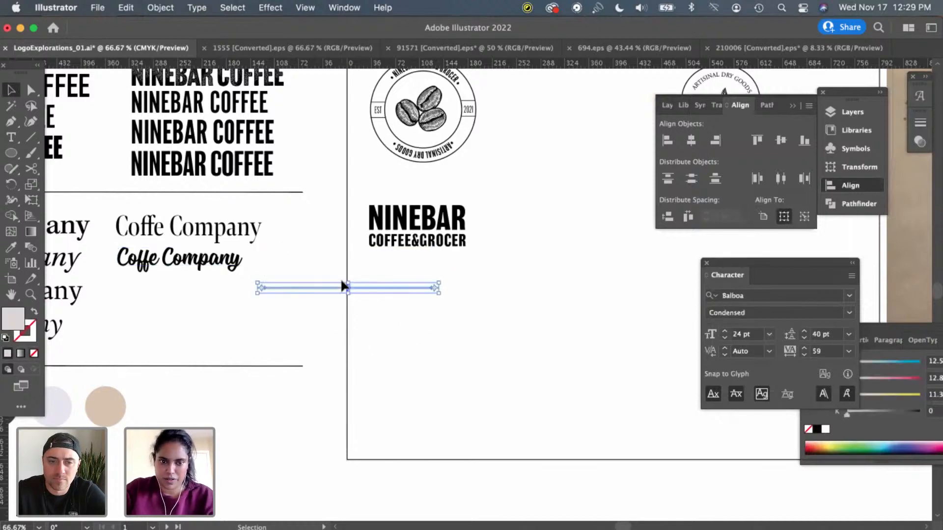
key(super+c)
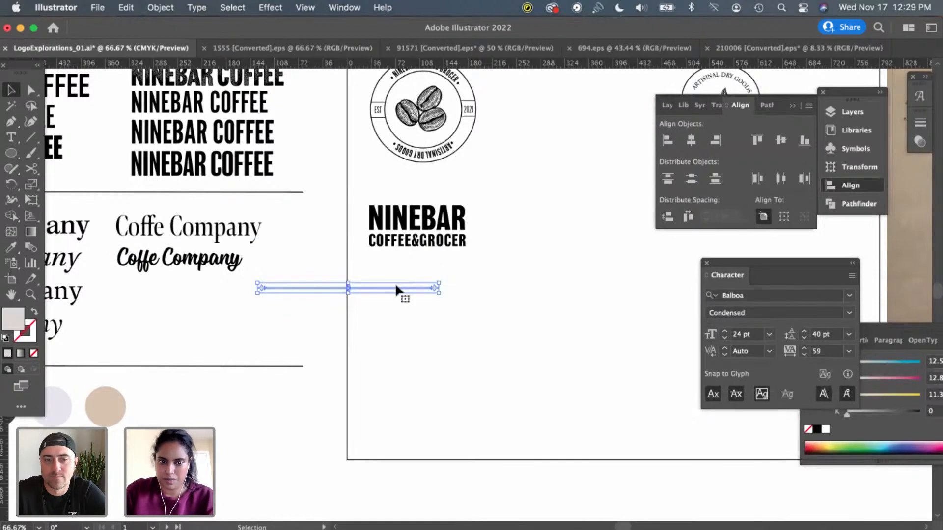
drag(436, 290, 468, 264)
click(511, 296)
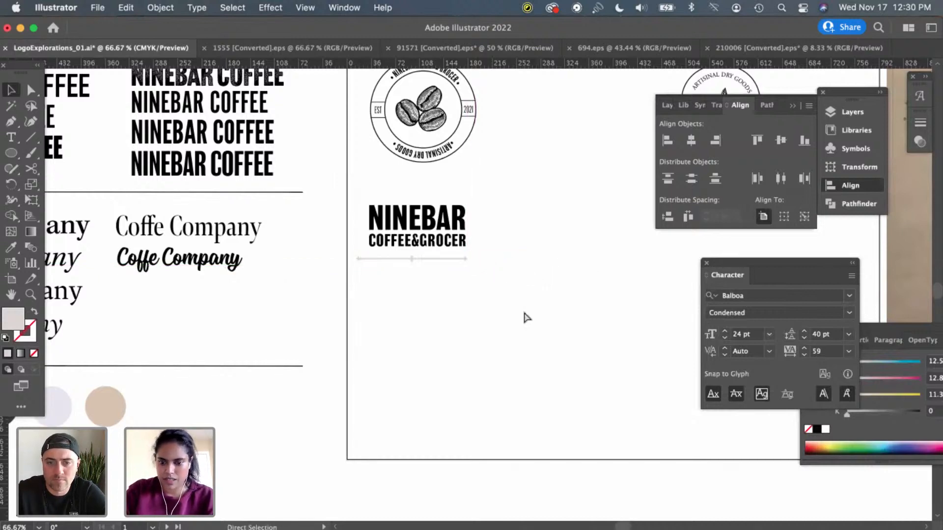
Delete the grey divider below COFFEE&GROCER while keeping the wordmark in place
key(super+equal)
key(super+equal)
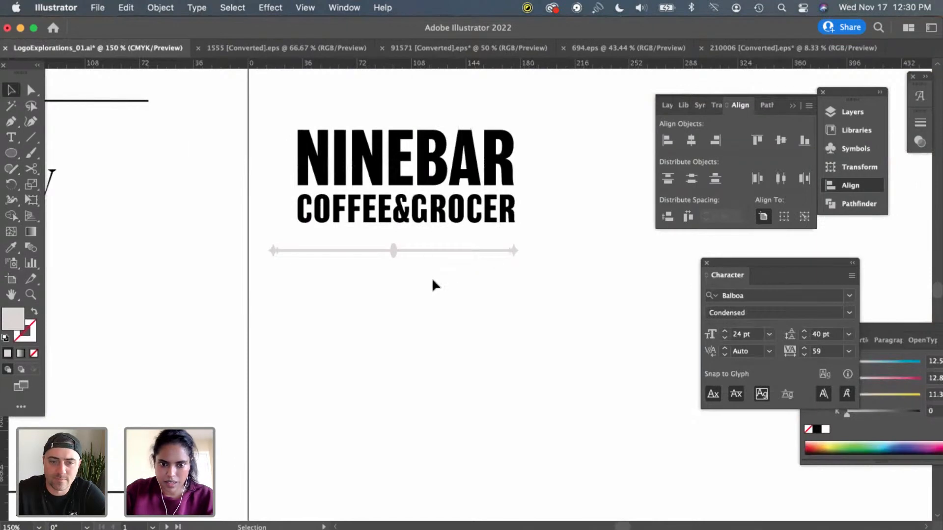
drag(433, 279, 385, 250)
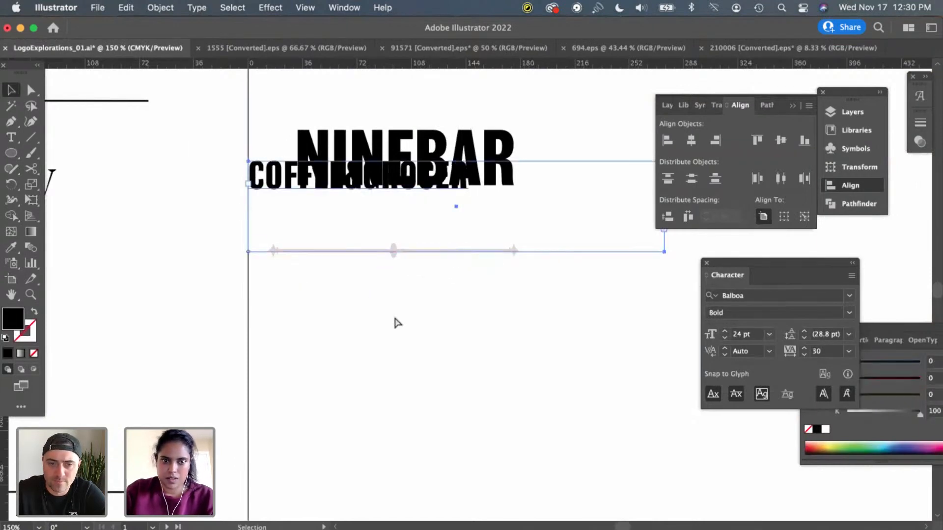
key(super+z)
click(276, 298)
click(275, 249)
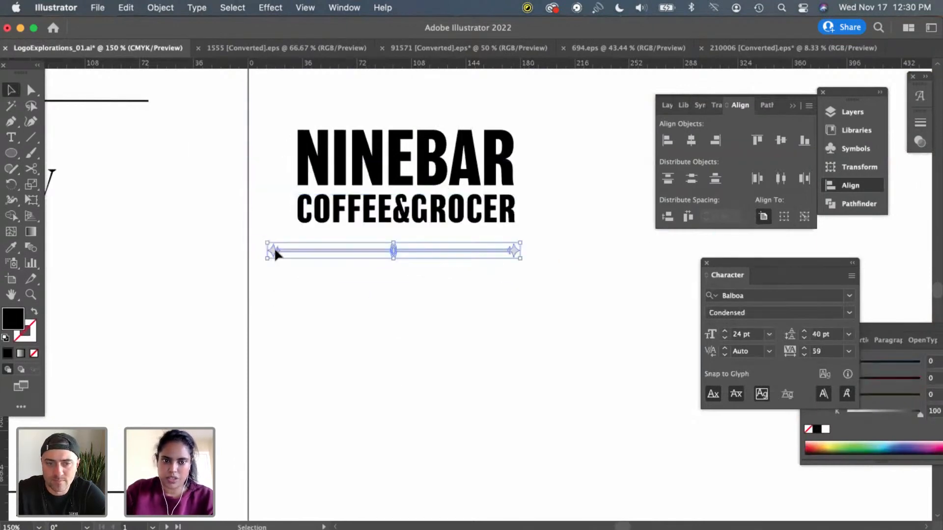
key(Delete)
Copy the straight divider with the central dot from the 91571 ornament document again and paste it into LogoExplorations_01.ai below the wordmark
click(635, 51)
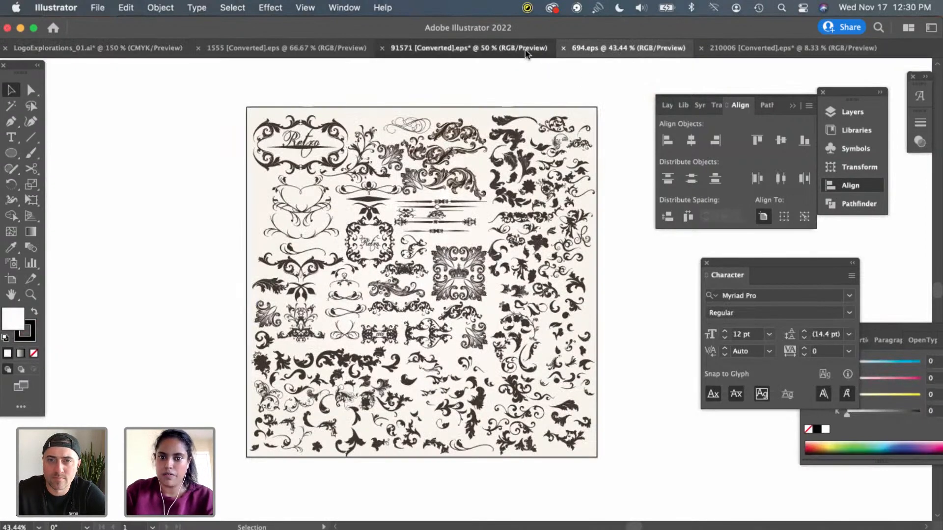
click(526, 51)
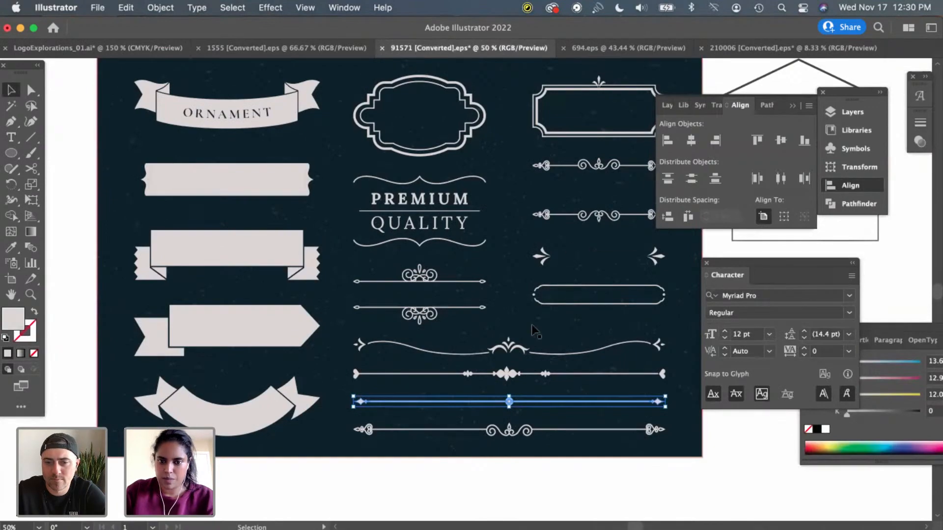
click(326, 51)
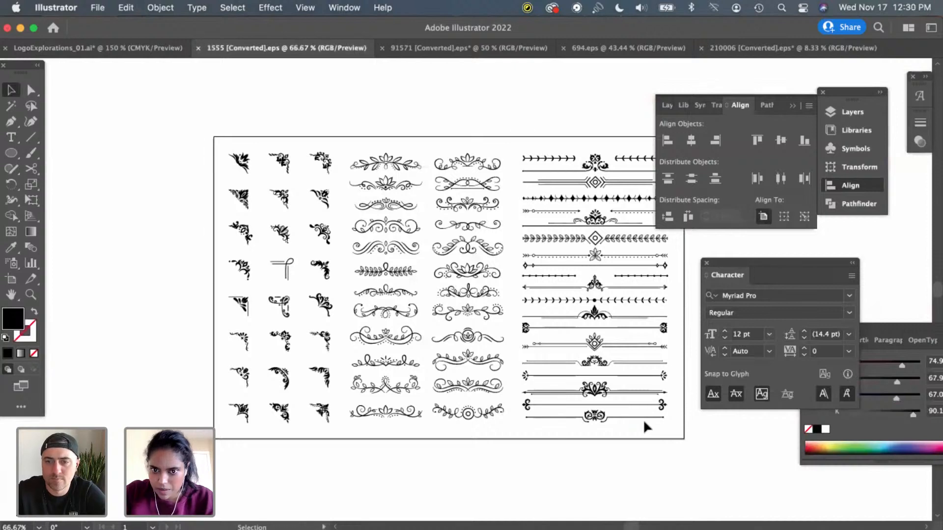
scroll(643, 422, right, 1)
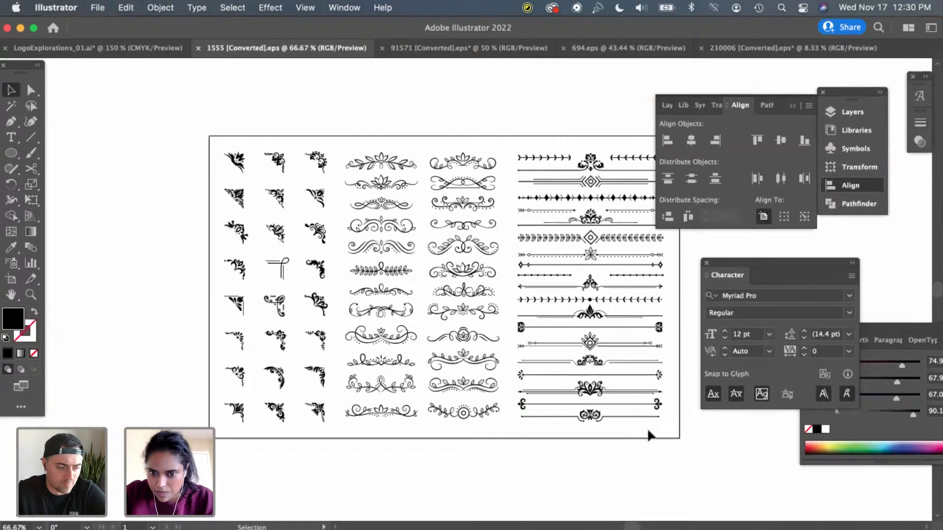
scroll(652, 411, right, 5)
scroll(652, 410, up, 2)
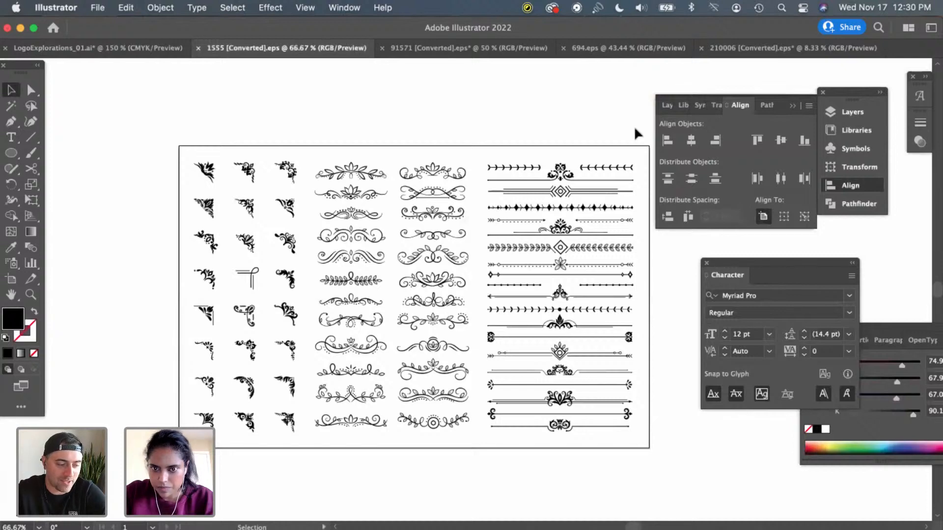
click(481, 49)
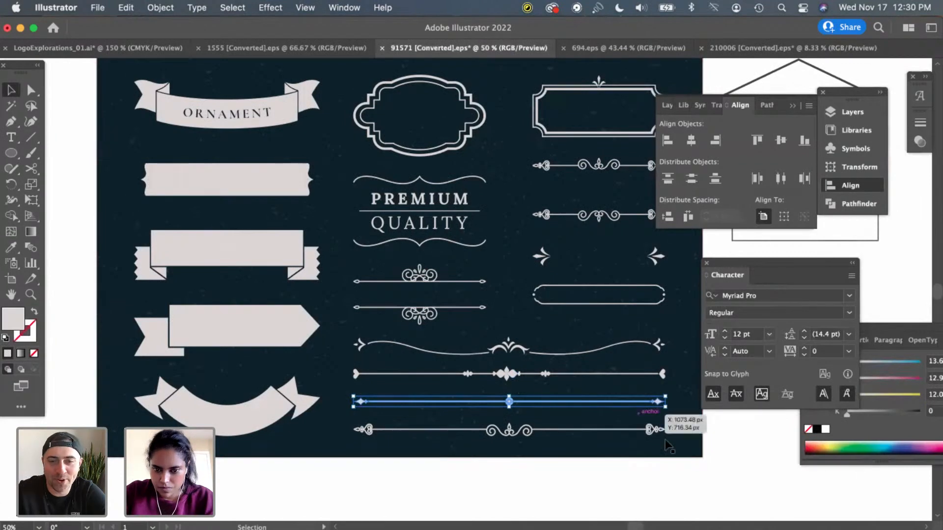
click(715, 464)
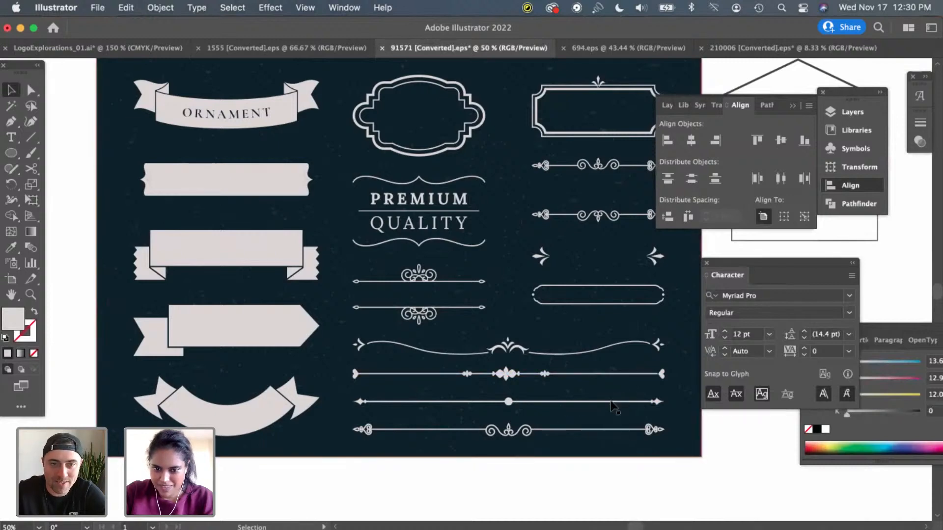
super+click(585, 402)
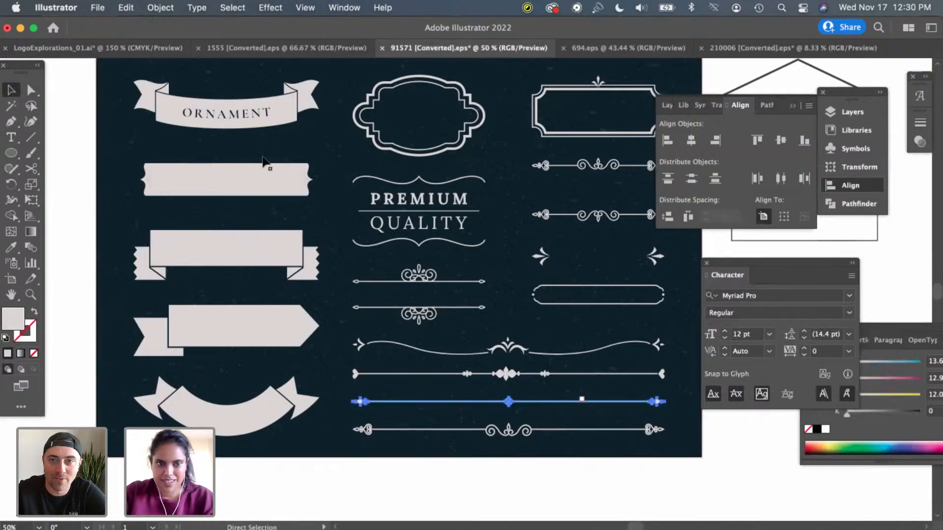
click(136, 49)
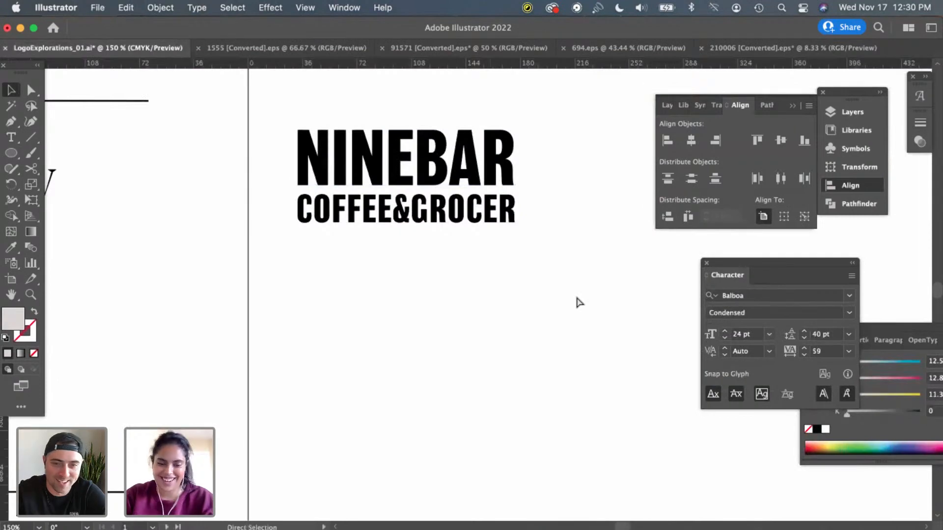
key(super+v)
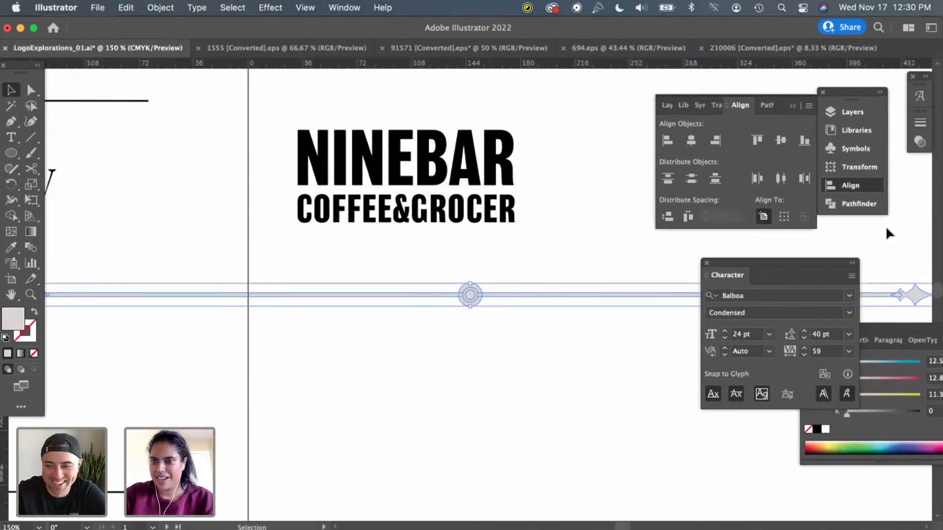
Show the transform settings for the pasted divider and enable Scale Corners and Scale Strokes & Effects
click(921, 123)
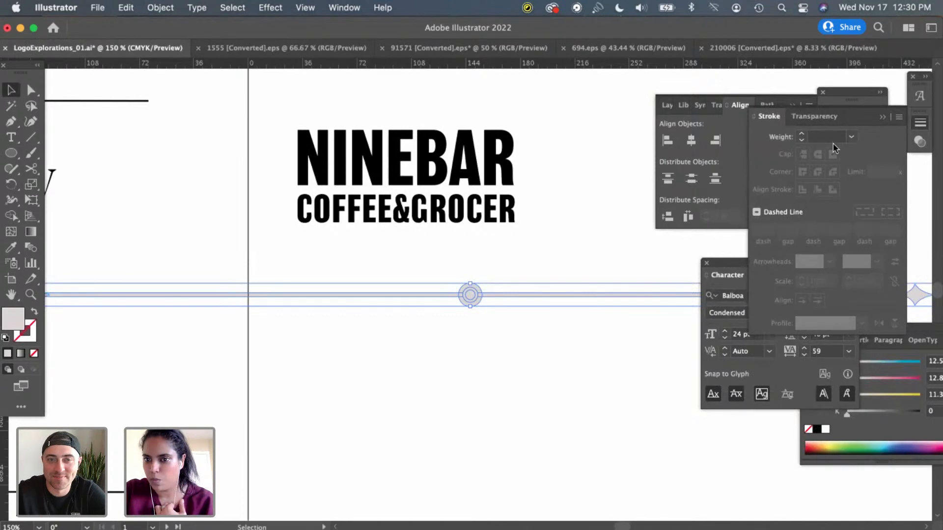
click(920, 142)
click(923, 97)
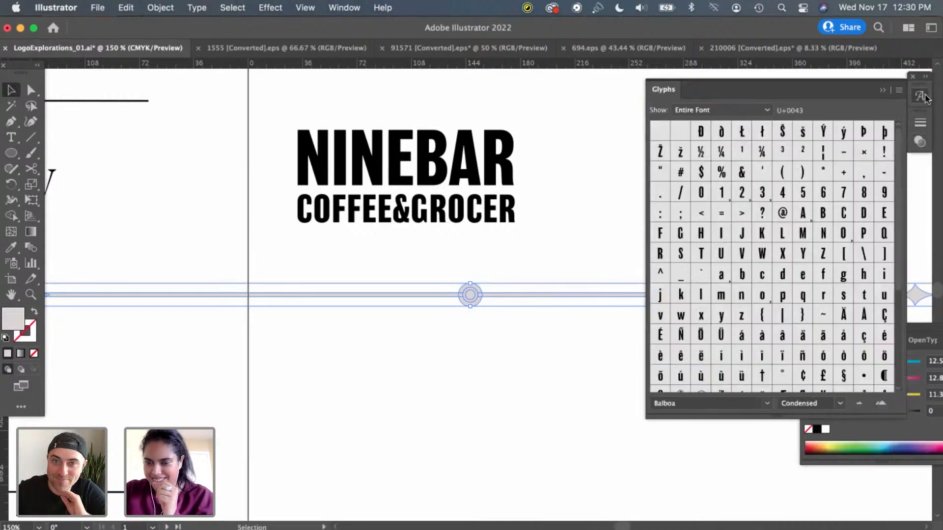
click(925, 98)
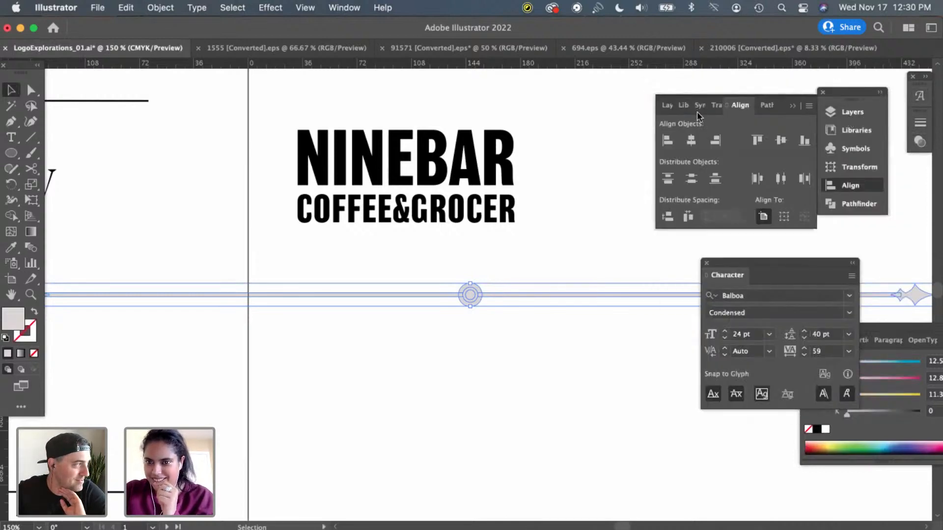
click(920, 141)
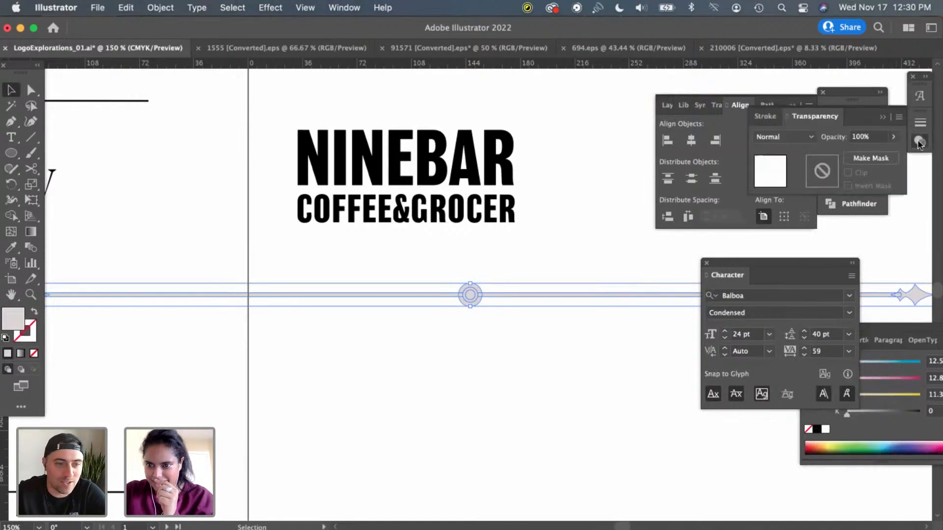
click(769, 116)
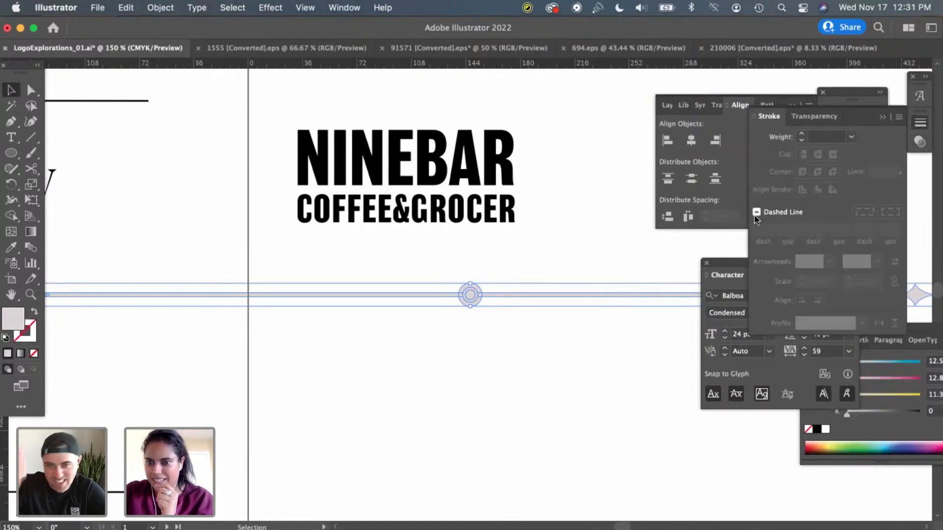
click(882, 118)
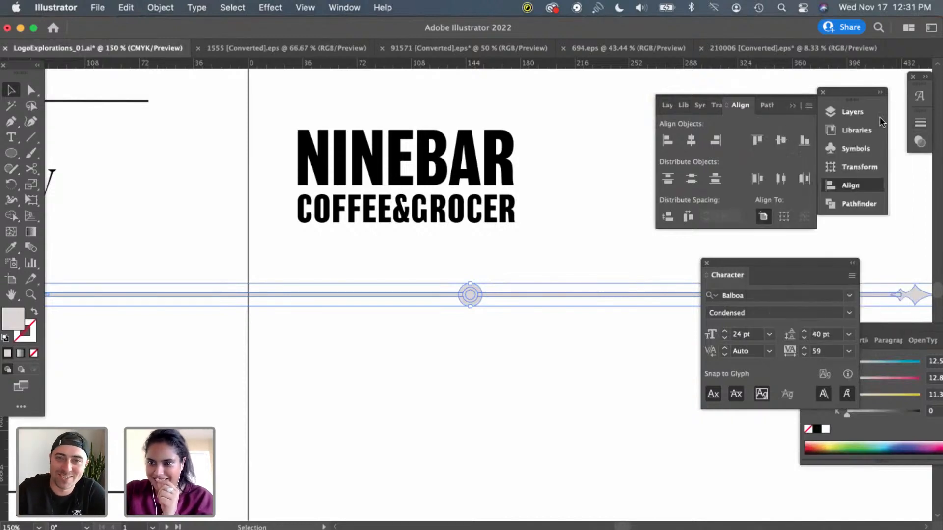
click(355, 9)
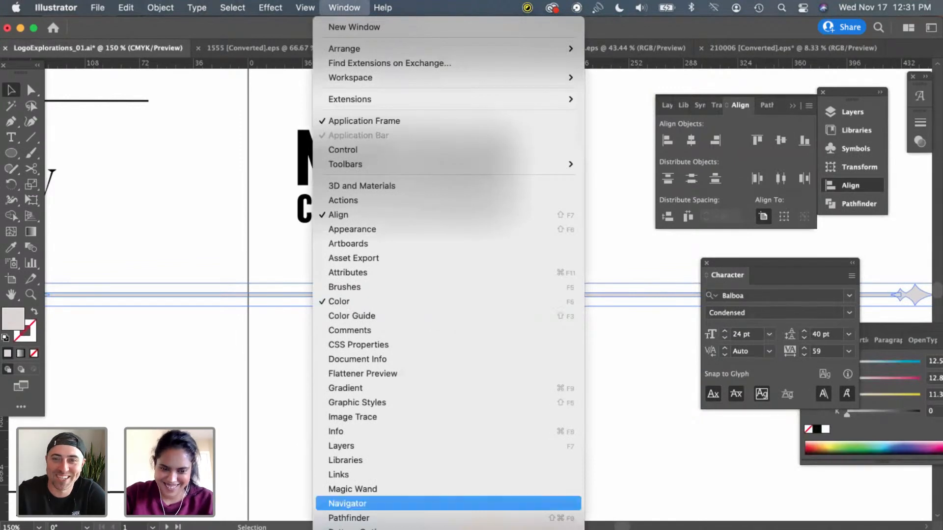
scroll(432, 503, down, 5)
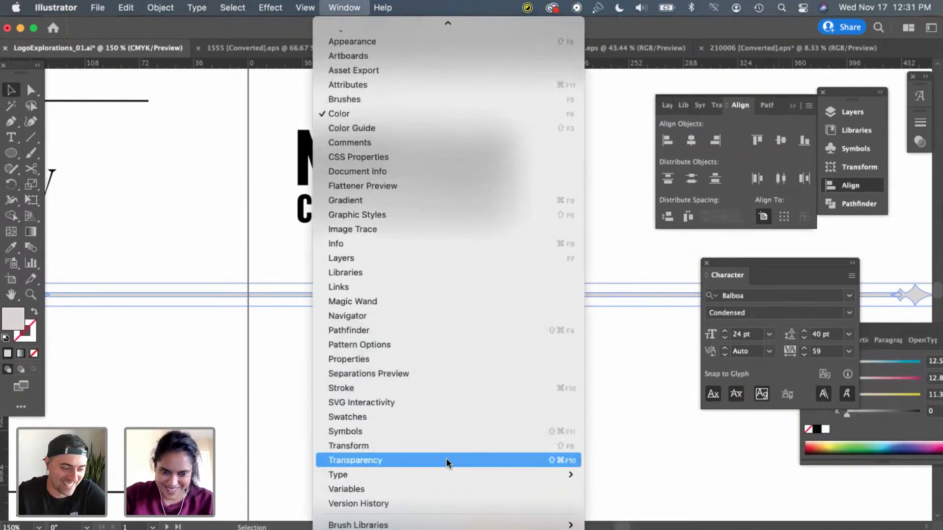
click(448, 441)
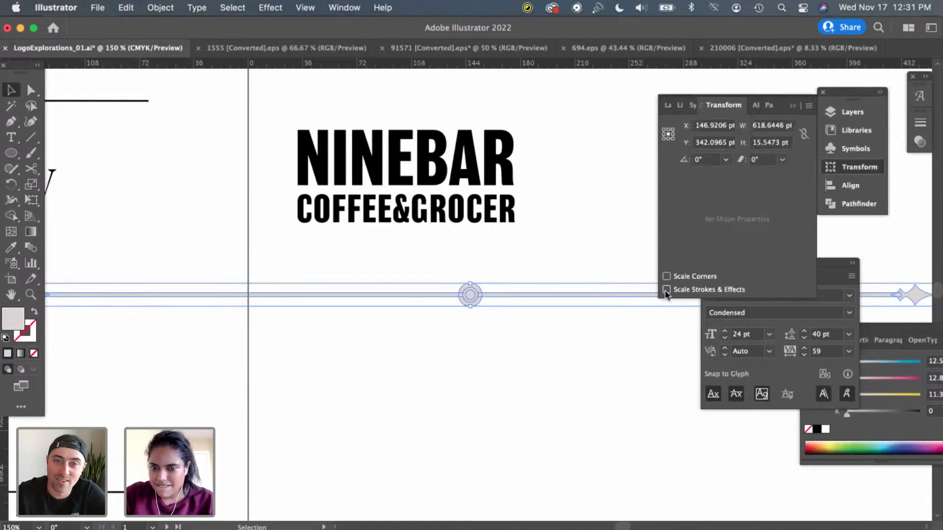
click(666, 277)
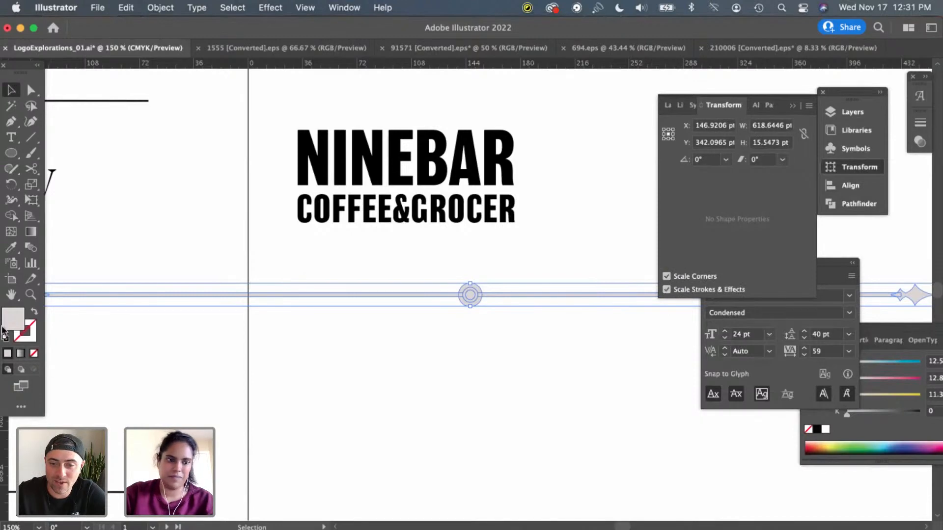
Set the pasted divider's fill colour to black, hex 000000
double_click(14, 319)
text(000000)
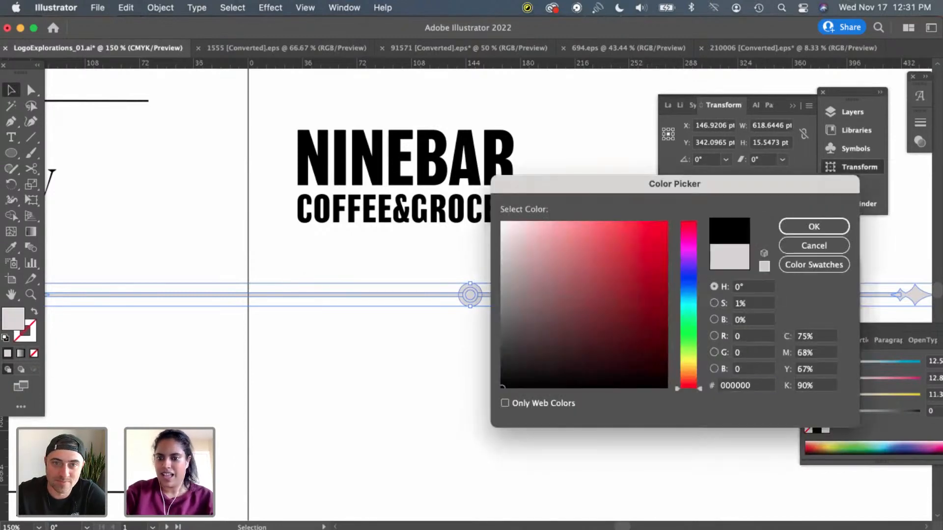
key(Return)
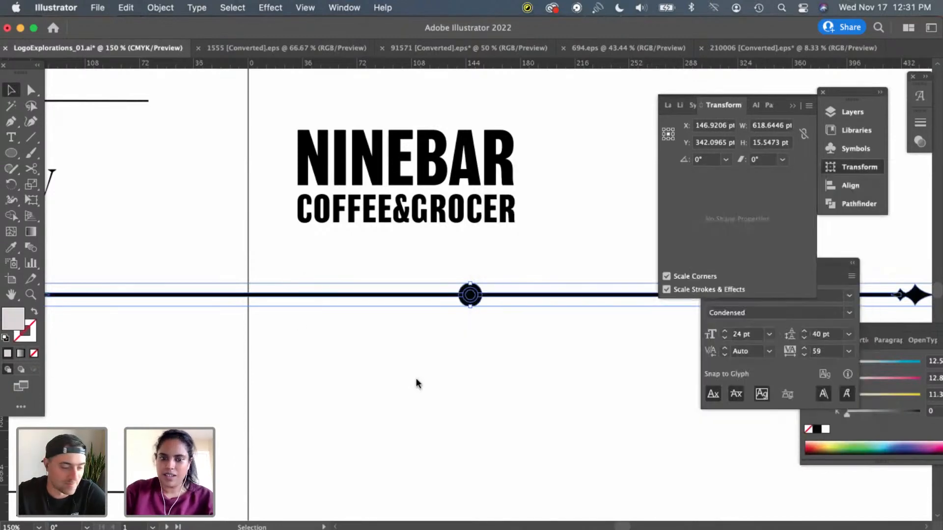
Scale the black divider down to about 121 pt wide below the wordmark
drag(470, 294, 475, 290)
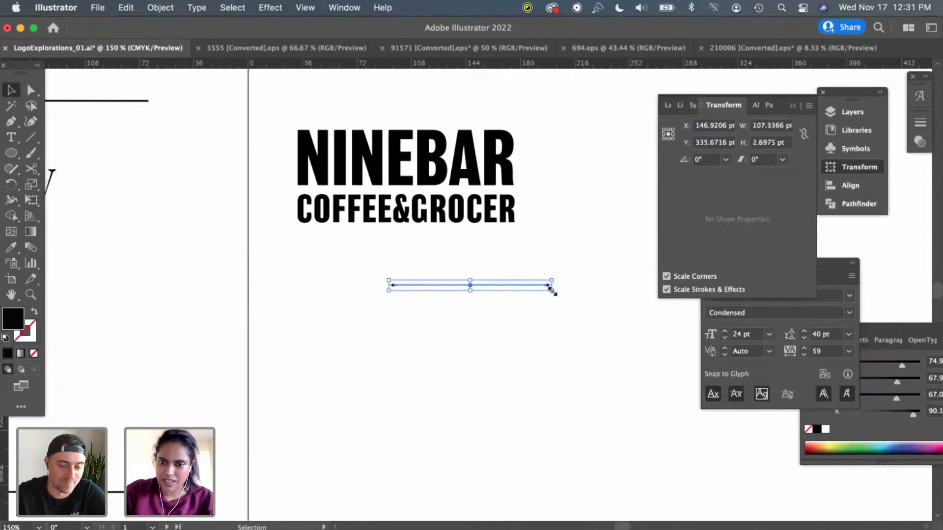
drag(553, 290, 571, 299)
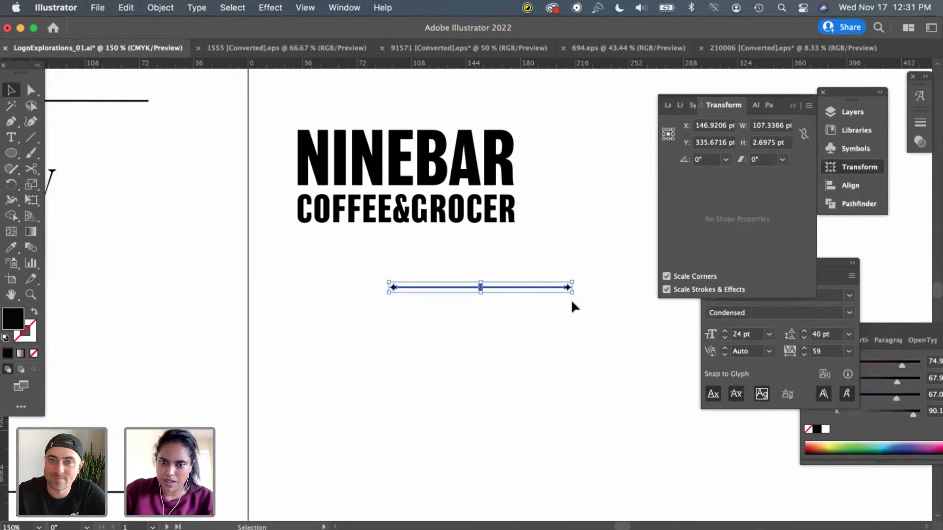
click(524, 294)
drag(505, 291, 508, 293)
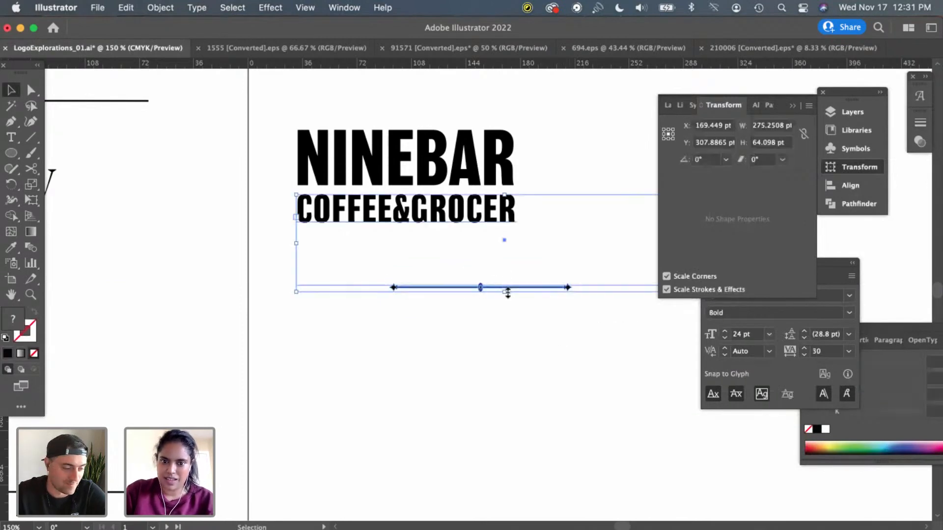
click(519, 378)
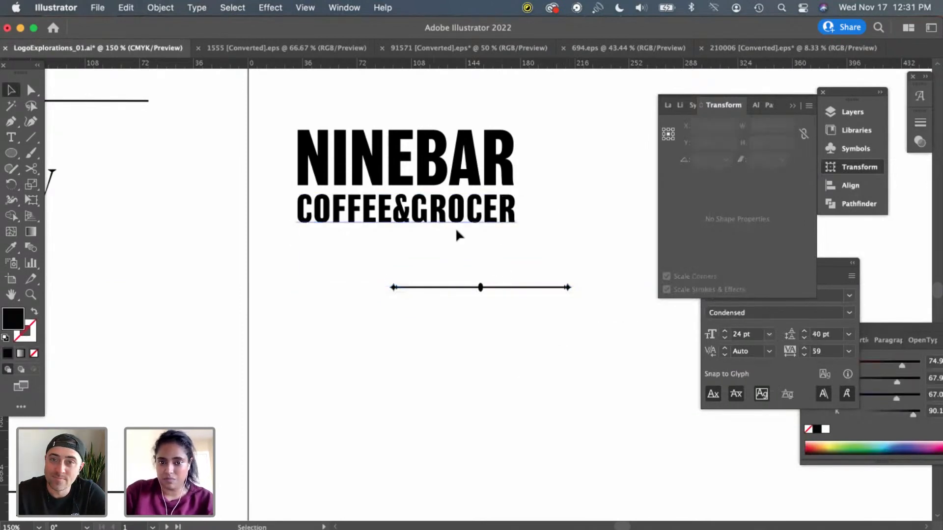
Place the divider directly beneath COFFEE&GROCER, flush with its first letter, and widen it to about 143 pt to match the lettering
click(452, 224)
drag(504, 296, 501, 232)
drag(524, 376, 389, 235)
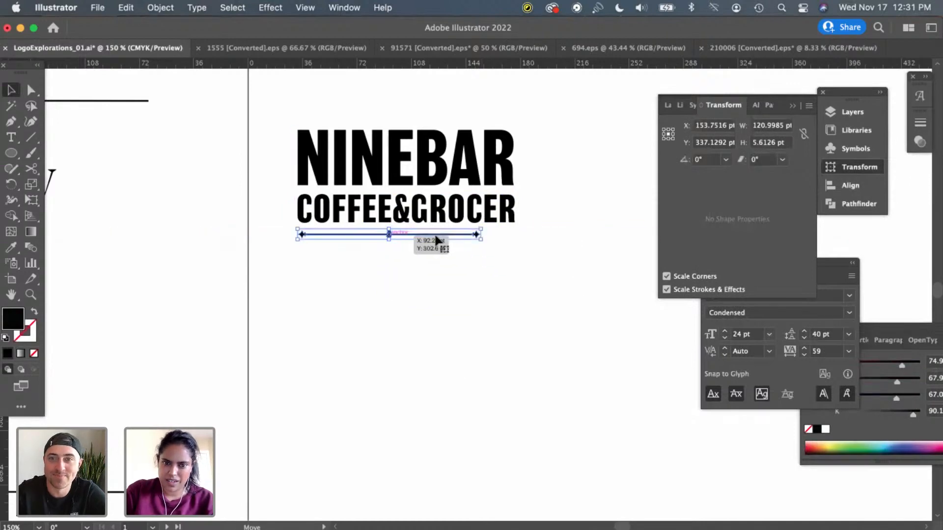
drag(482, 240, 514, 239)
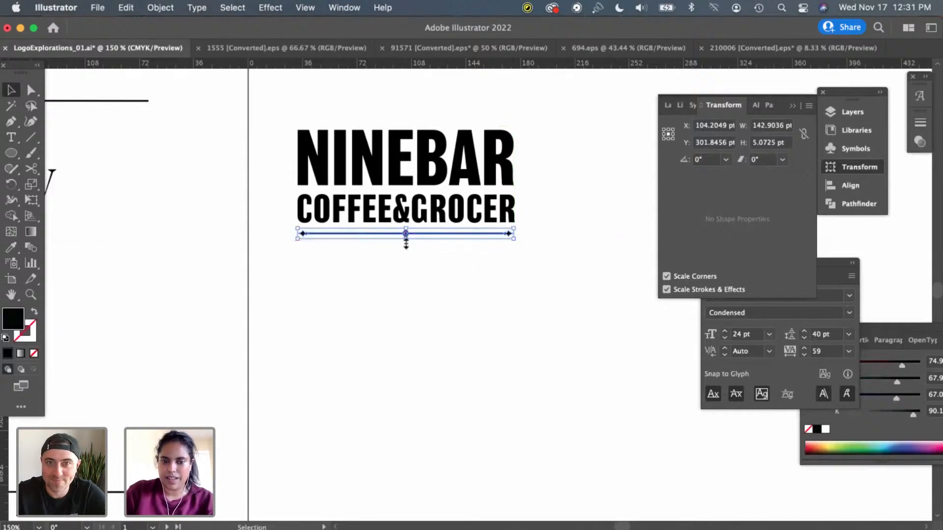
click(418, 280)
Isolate the divider group and delete the round dot at its centre
scroll(441, 305, up, 4)
scroll(441, 305, left, 1)
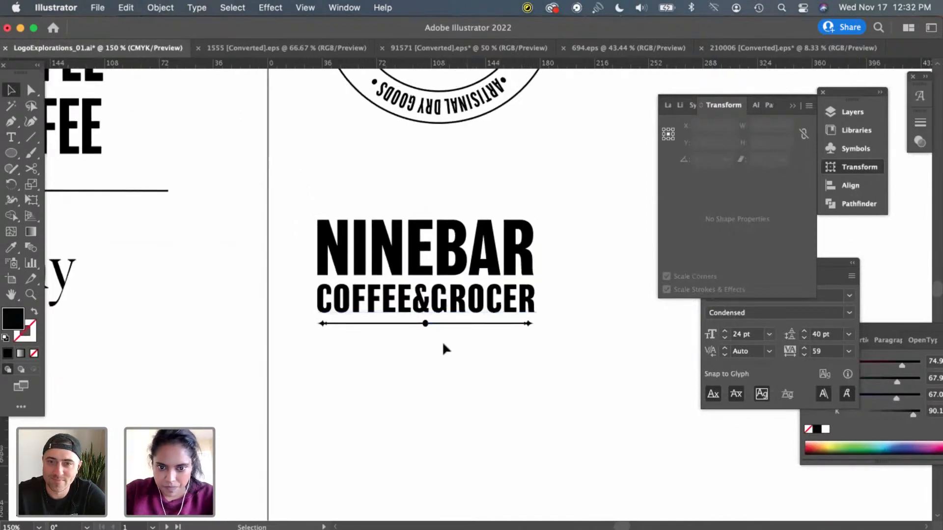
scroll(425, 334, up, 6)
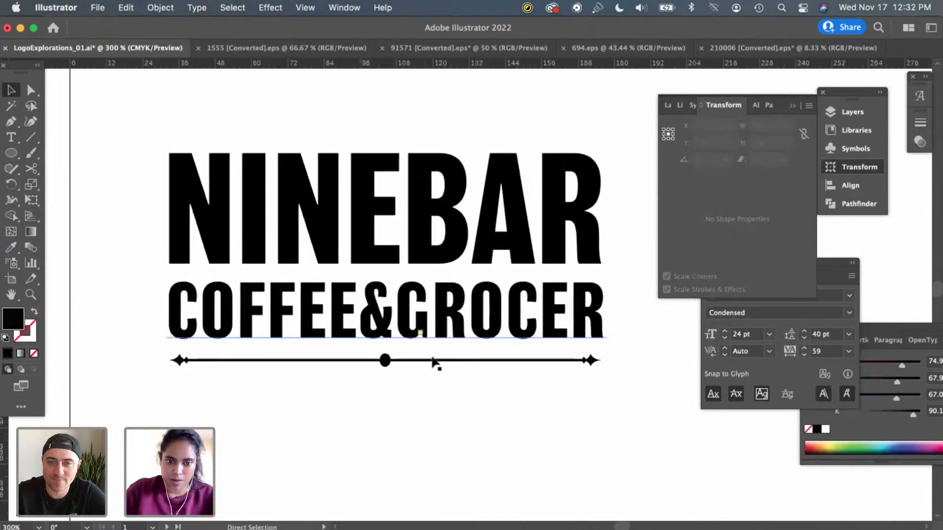
click(401, 362)
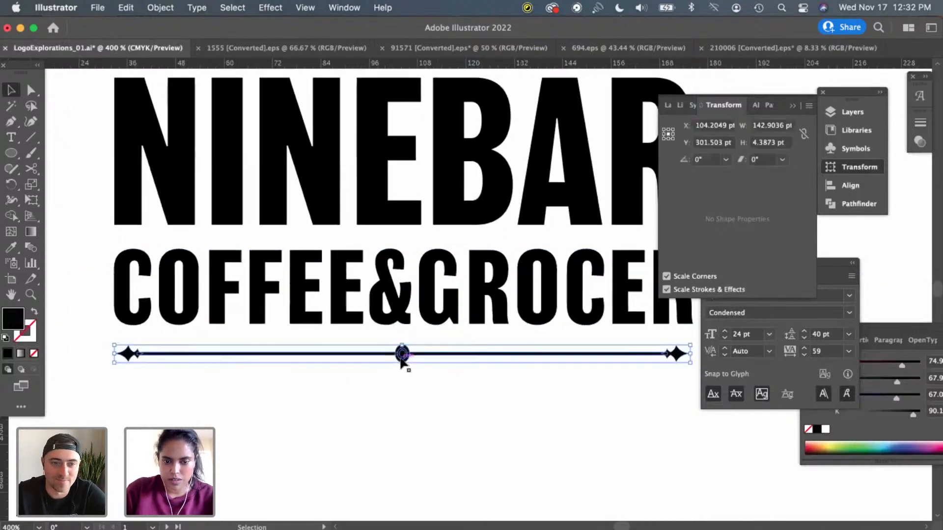
double_click(402, 354)
key(Delete)
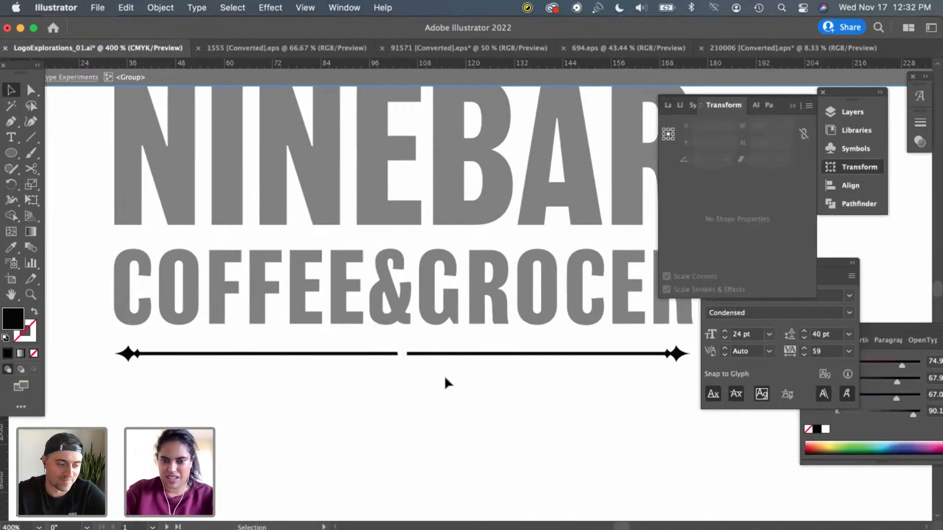
Leave the divider group's isolation mode and check the divider's open centre beneath the wordmark
key(Escape)
key(super+minus)
key(super+minus)
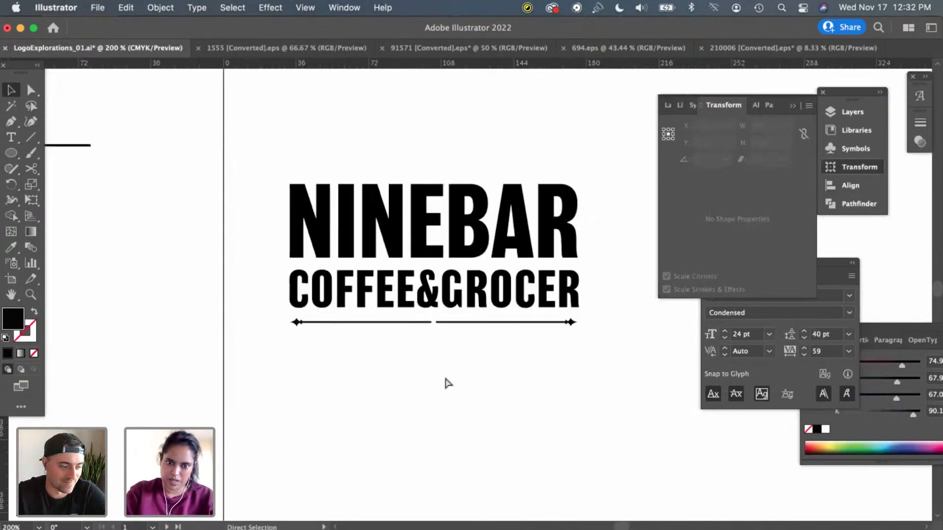
key(super+minus)
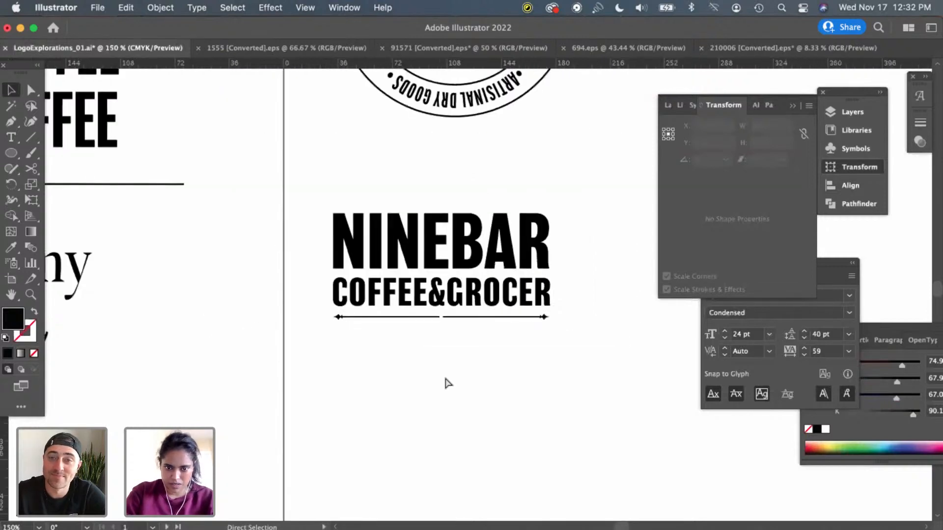
key(super+plus)
key(super+plus)
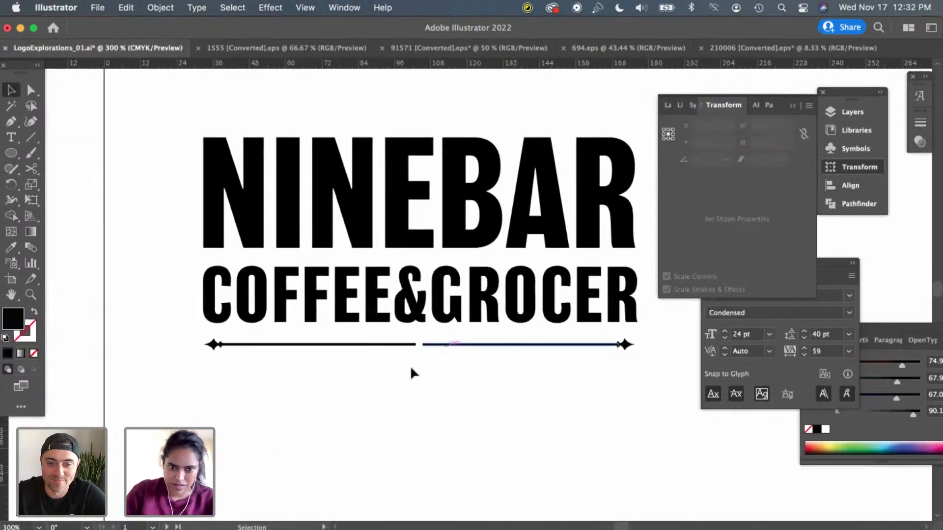
Try to shorten the divider's left half to about 68 pt wide, undo it, and leave isolation mode
click(411, 345)
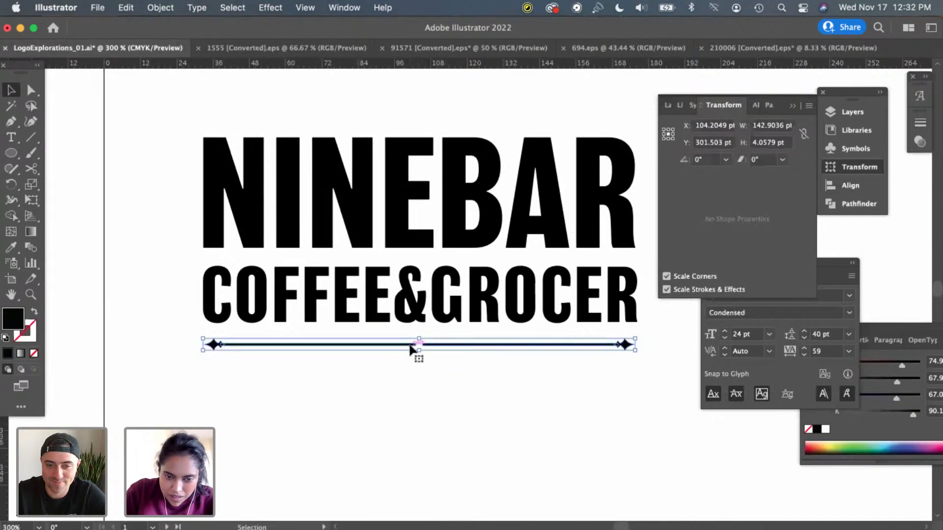
double_click(411, 346)
click(414, 345)
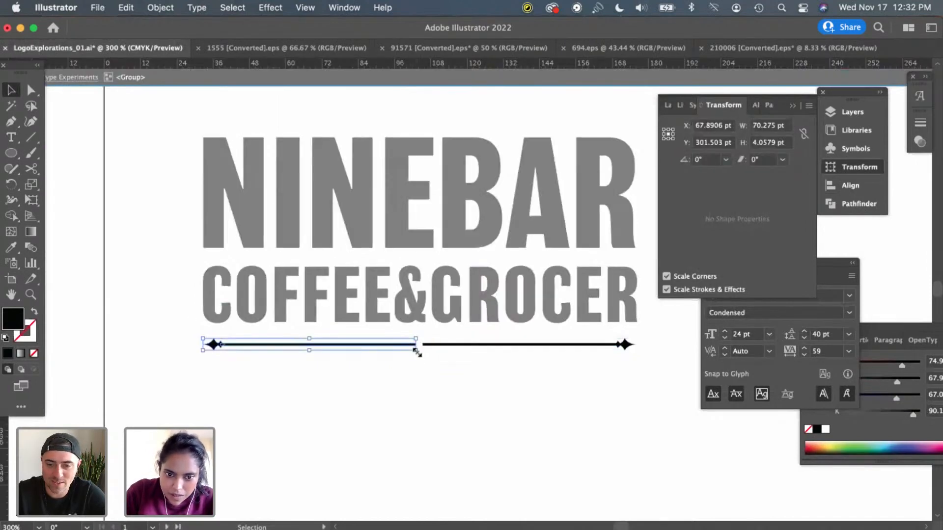
drag(412, 351, 408, 351)
click(459, 387)
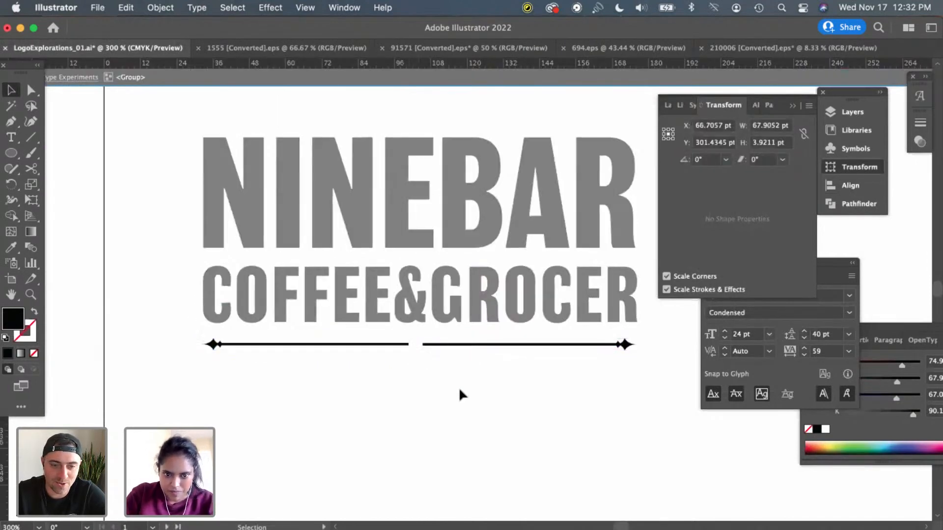
key(super+z)
click(492, 409)
key(super+minus)
key(super+minus)
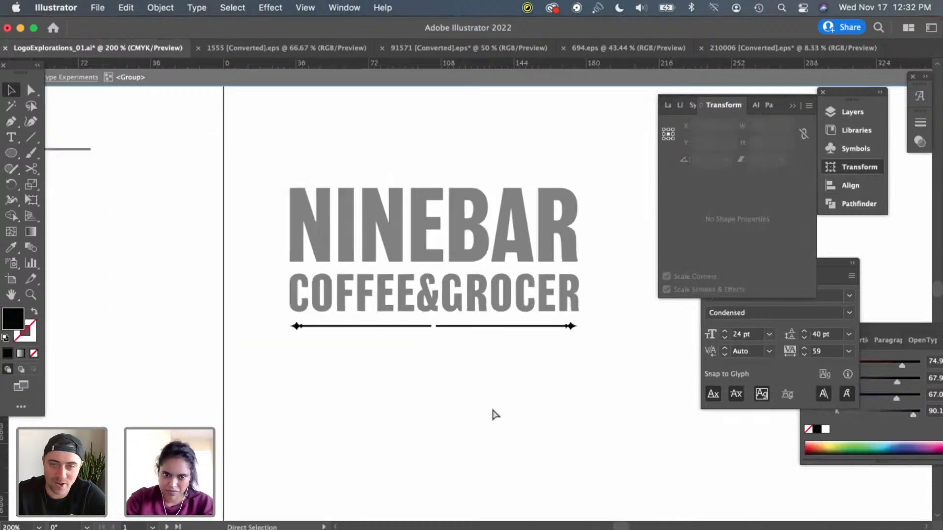
key(Escape)
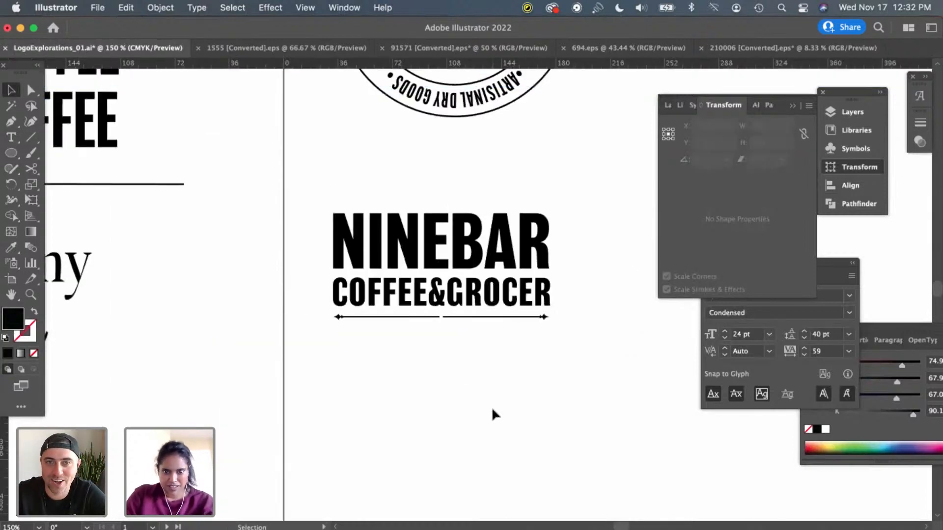
key(a)
key(super+plus)
key(super+plus)
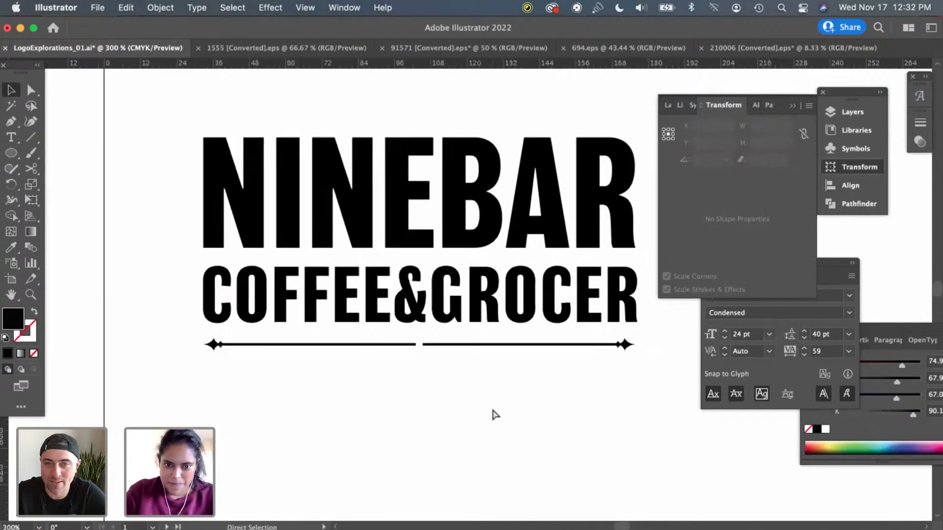
key(v)
scroll(434, 349, left, 1)
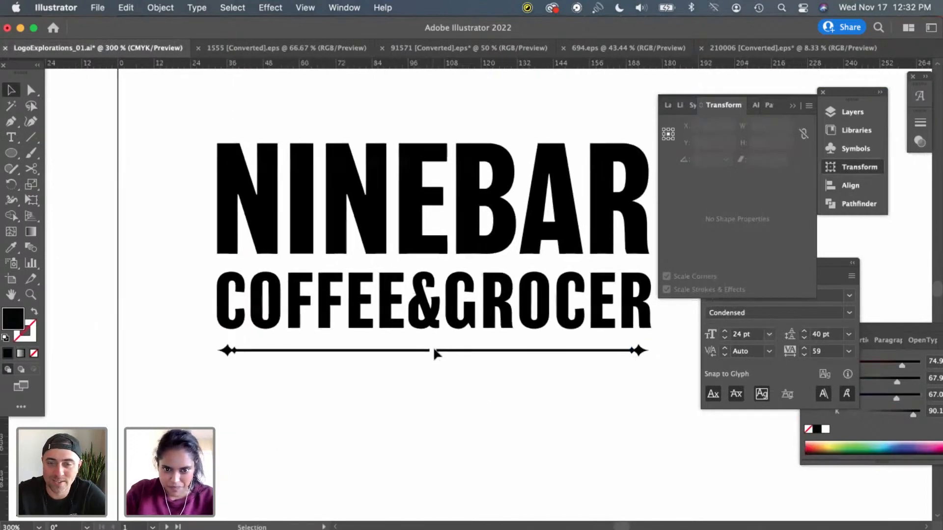
click(418, 351)
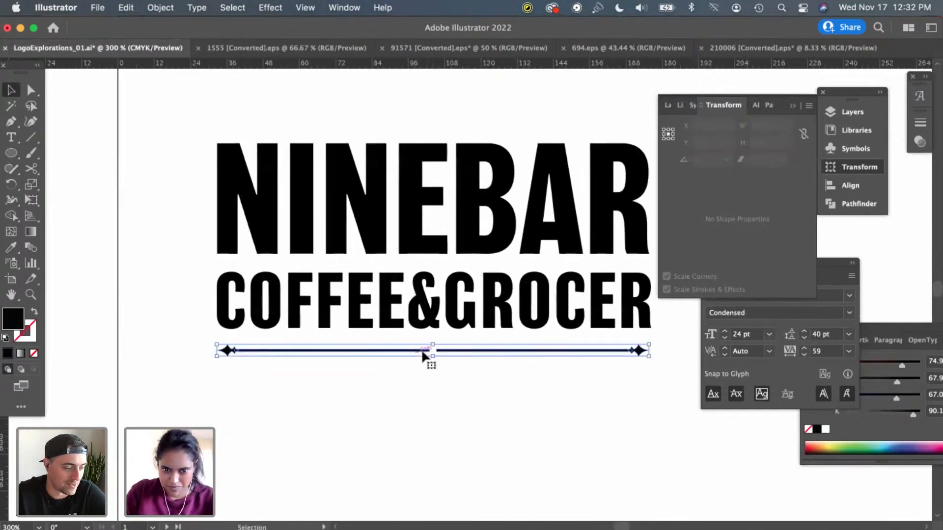
click(441, 395)
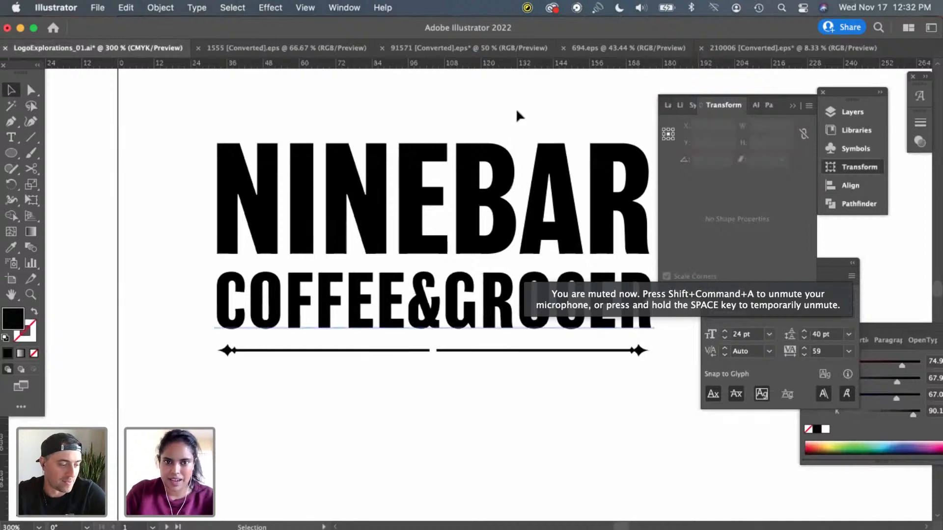
Examine the pencil sketches of NINEBAR badge and wordmark layouts, and compare them with the logos on the artboard
scroll(550, 248, up, 1)
scroll(549, 248, right, 1)
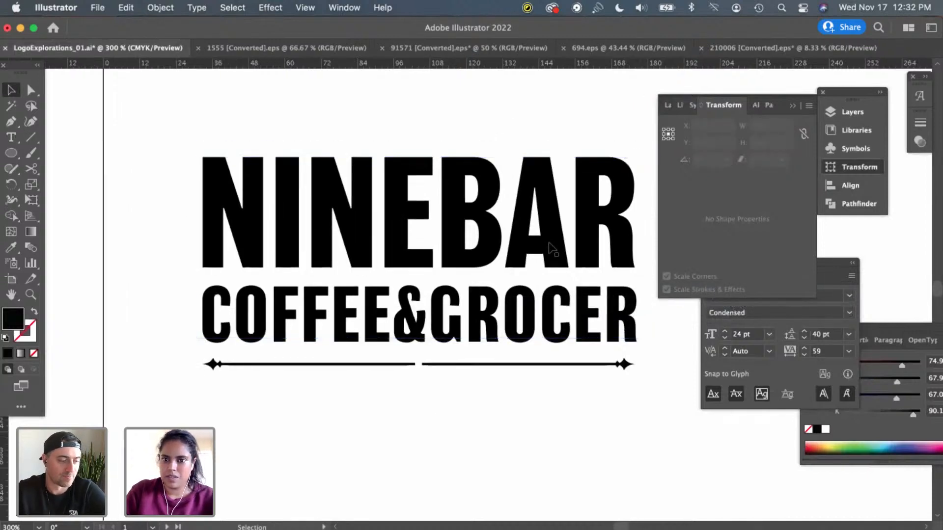
scroll(551, 248, right, 20)
key(super+minus)
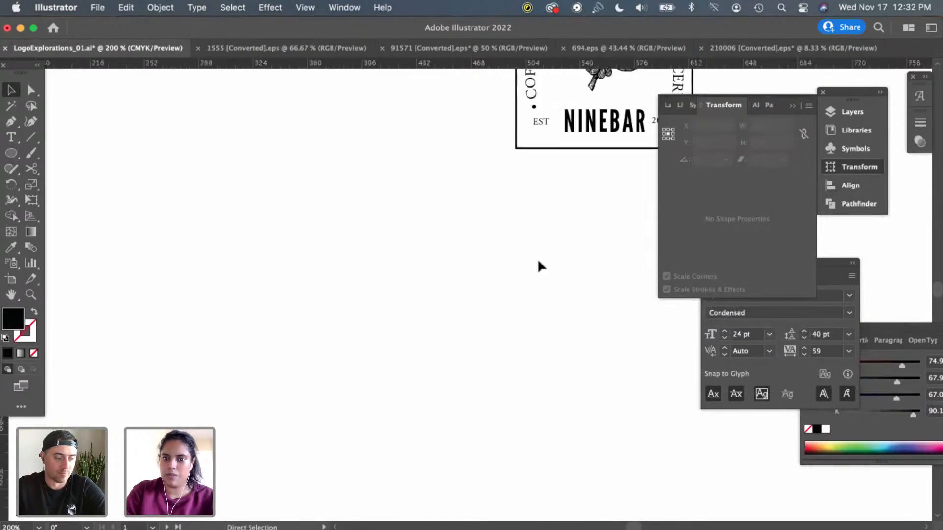
key(super+minus)
scroll(515, 297, right, 20)
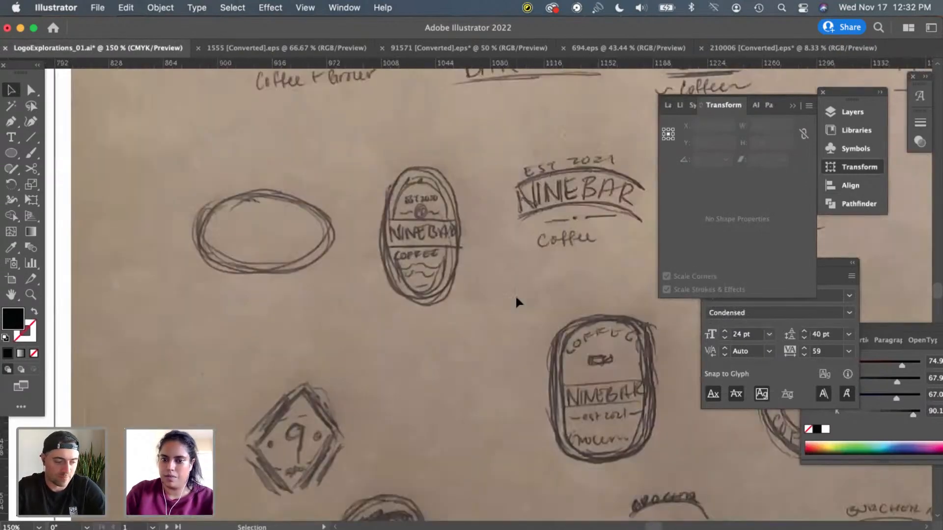
scroll(517, 302, right, 20)
scroll(517, 301, down, 3)
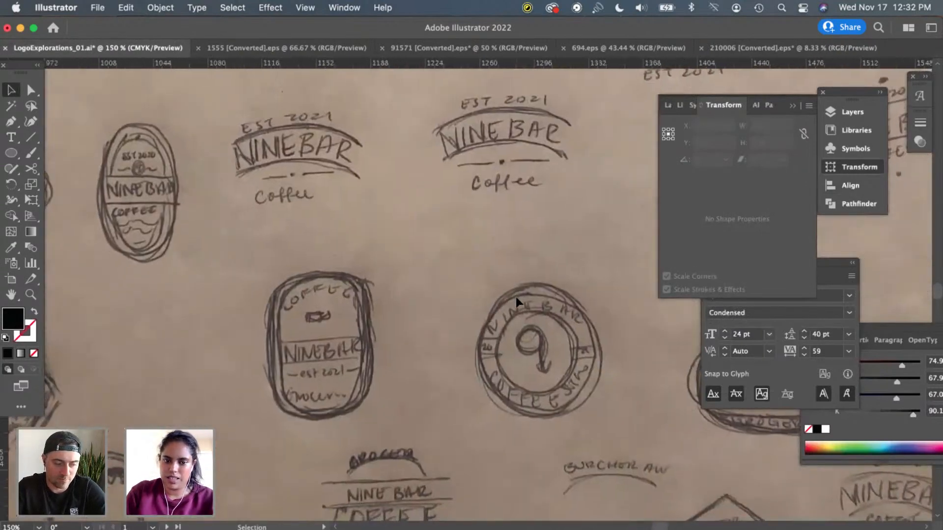
scroll(515, 296, left, 10)
scroll(515, 297, down, 5)
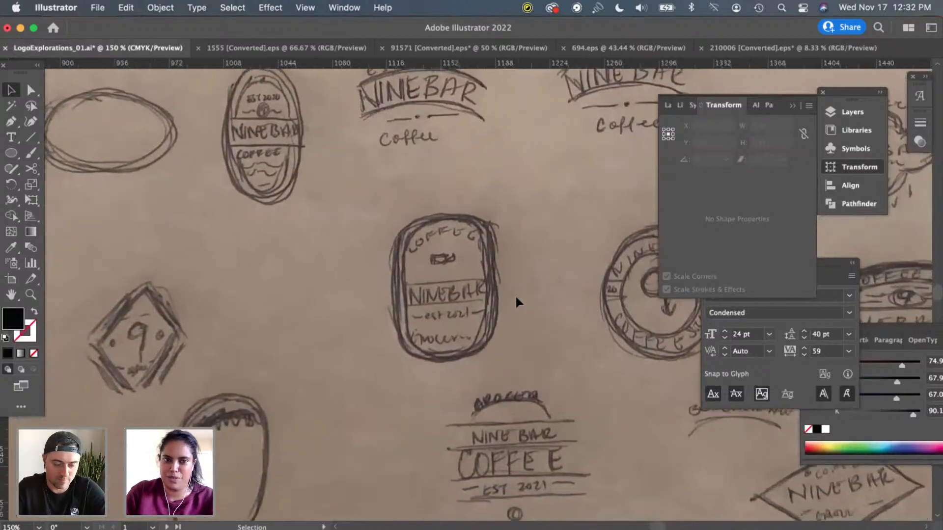
scroll(515, 299, up, 10)
scroll(515, 299, right, 5)
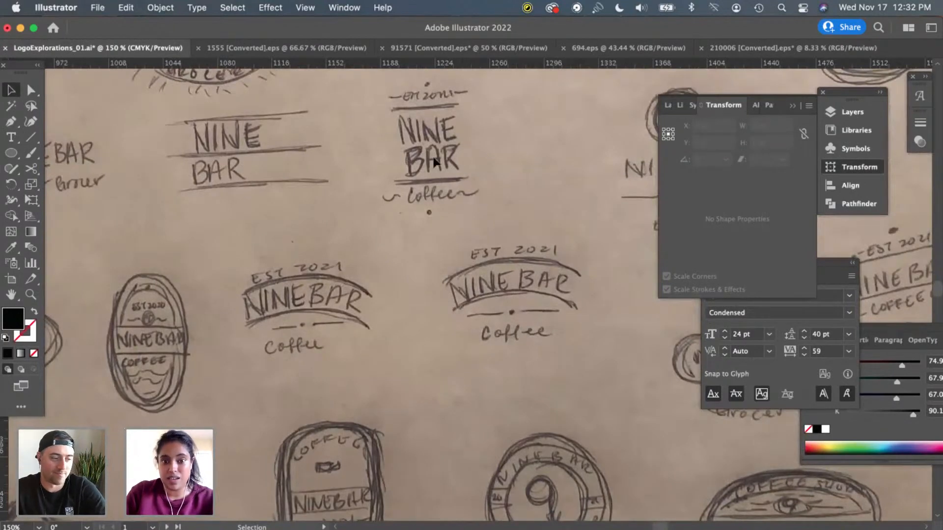
scroll(522, 230, right, 5)
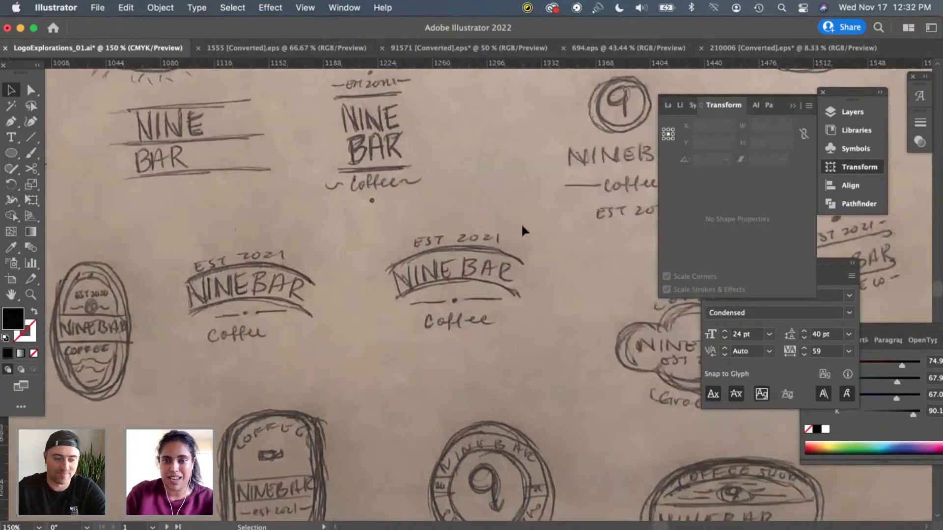
scroll(497, 253, down, 5)
scroll(497, 253, left, 10)
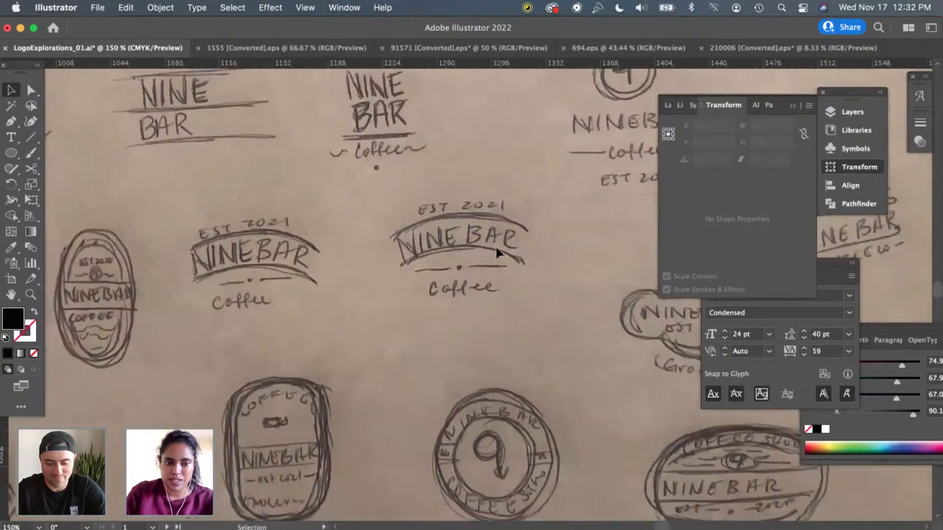
scroll(497, 253, left, 3)
scroll(496, 253, down, 5)
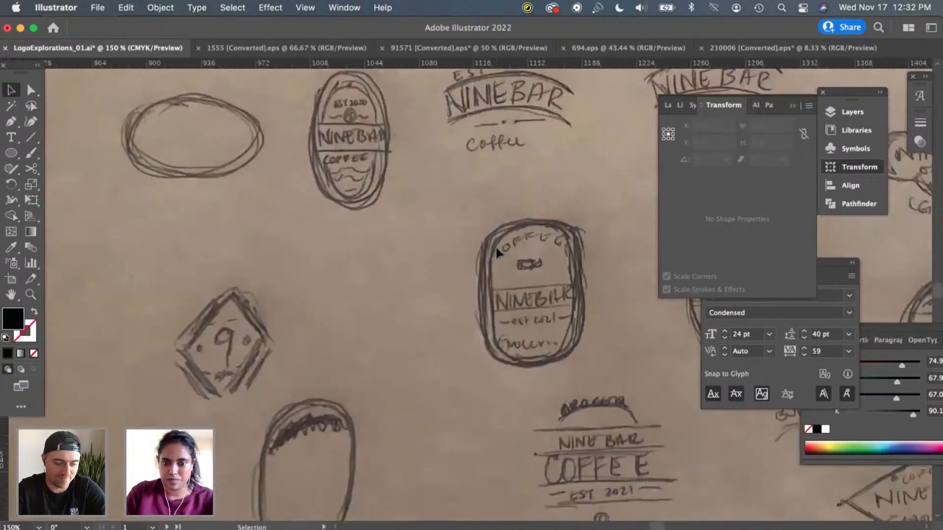
scroll(497, 251, right, 8)
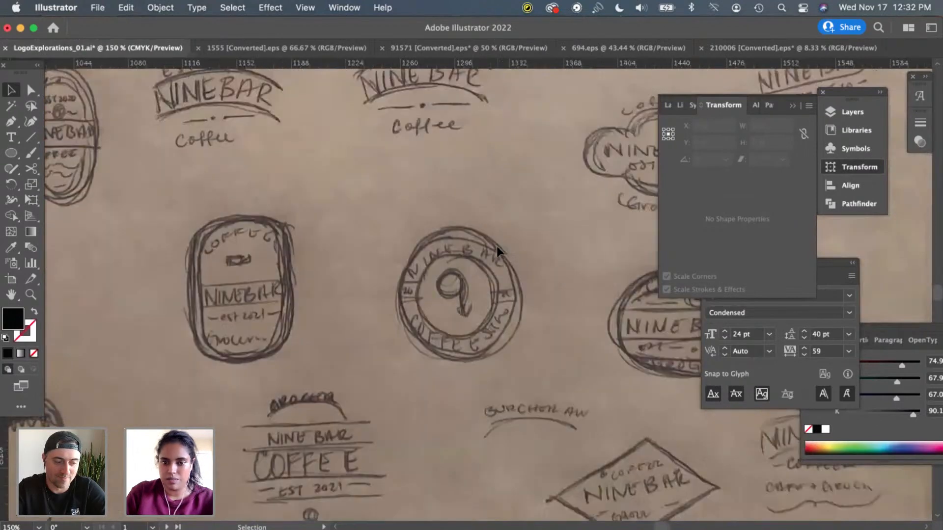
scroll(497, 251, left, 20)
scroll(496, 251, left, 20)
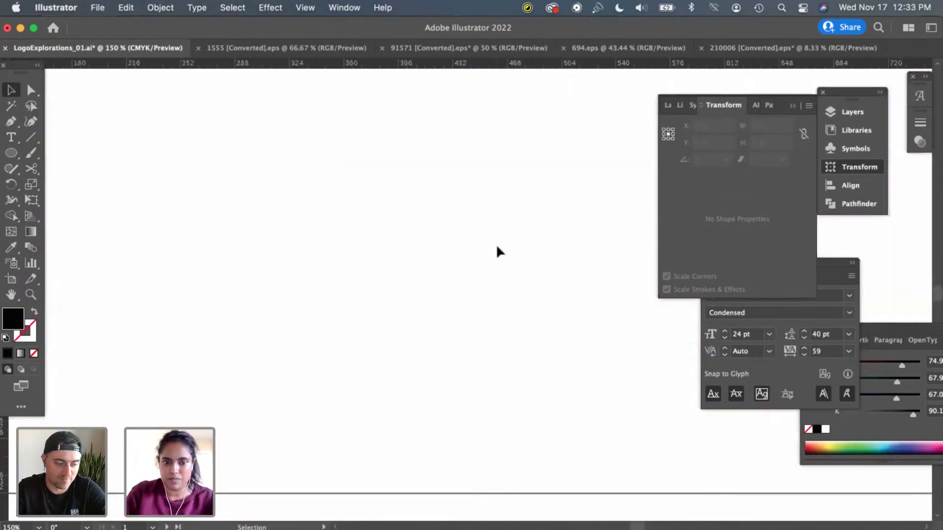
scroll(496, 251, left, 10)
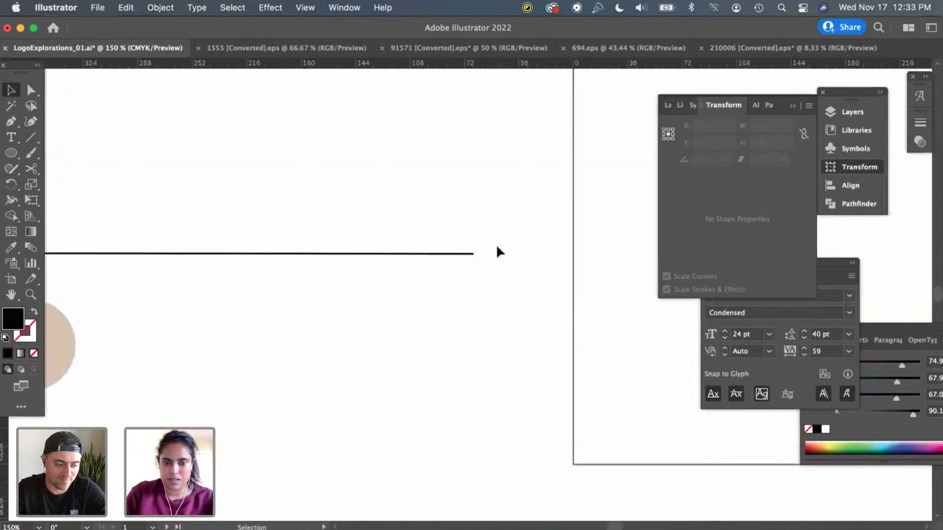
scroll(497, 251, right, 4)
scroll(497, 251, up, 2)
key(super+minus)
key(super+minus)
key(super+minus)
scroll(497, 252, right, 5)
scroll(497, 251, up, 2)
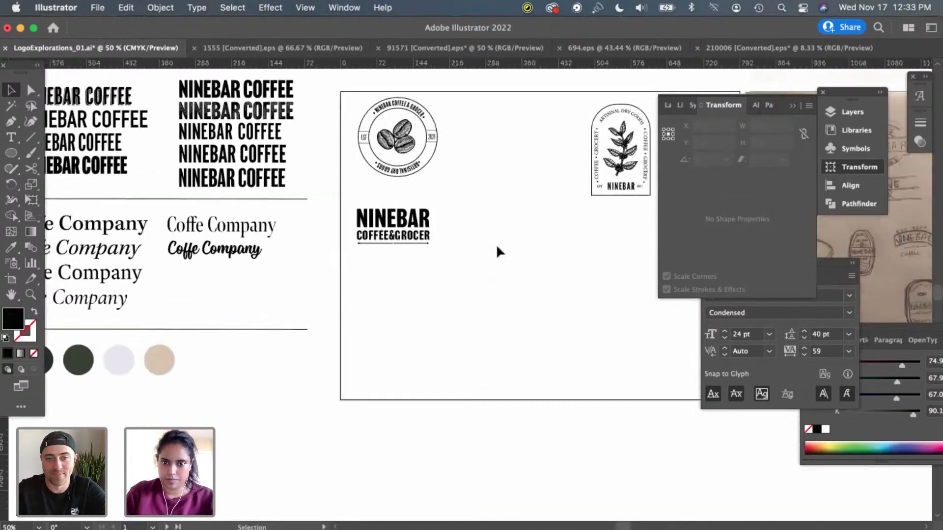
Isolate the divider group, pull back the inner ends of both halves to widen the centre gap, and exit isolation mode
key(super+equal)
key(super+equal)
key(super+equal)
key(super+equal)
scroll(497, 251, left, 4)
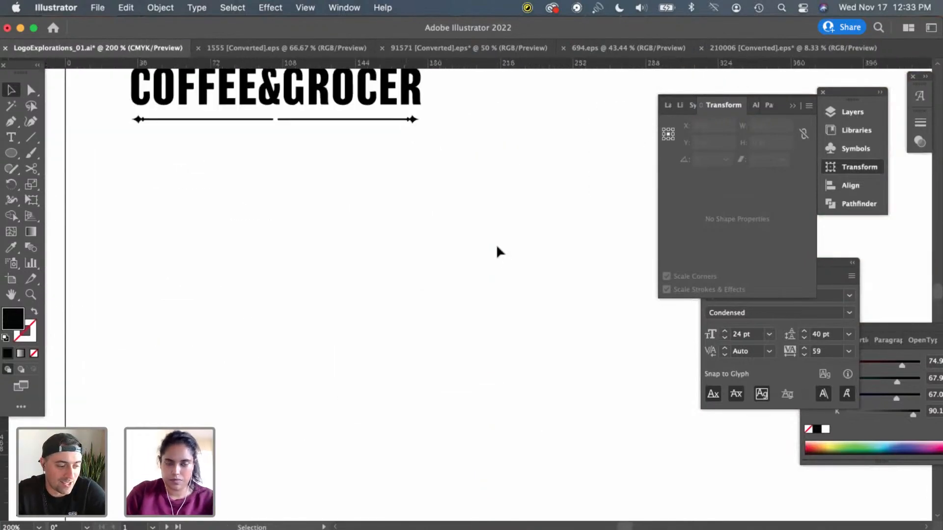
key(super+equal)
key(super+equal)
scroll(496, 251, left, 4)
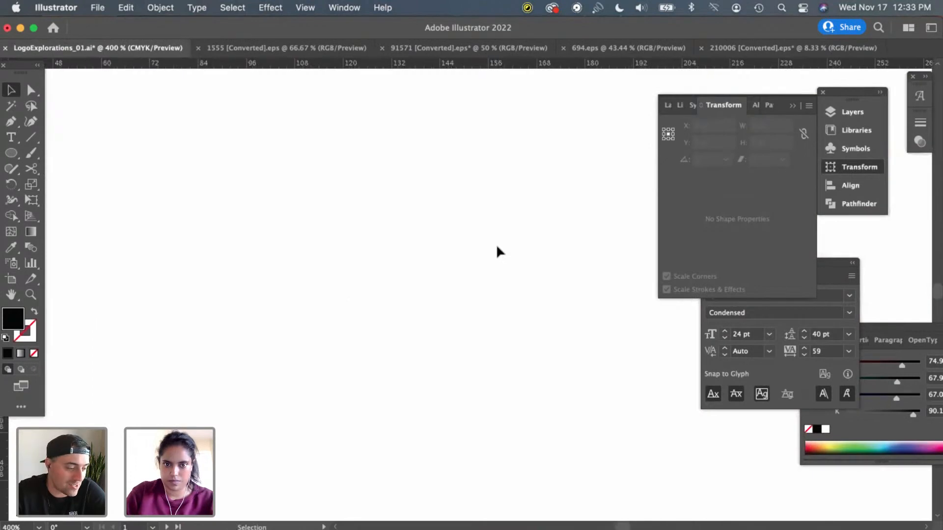
scroll(497, 250, up, 4)
scroll(497, 248, left, 1)
scroll(497, 248, up, 1)
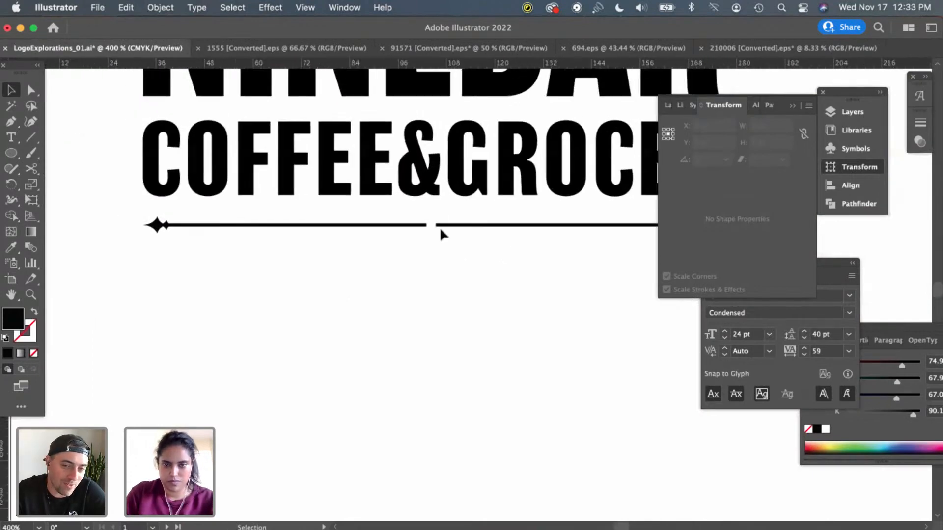
click(417, 226)
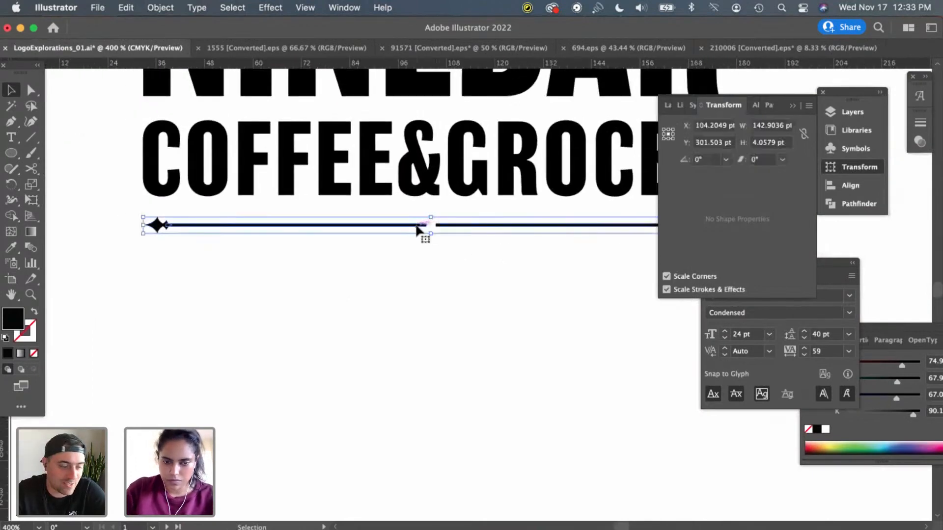
double_click(416, 226)
click(420, 226)
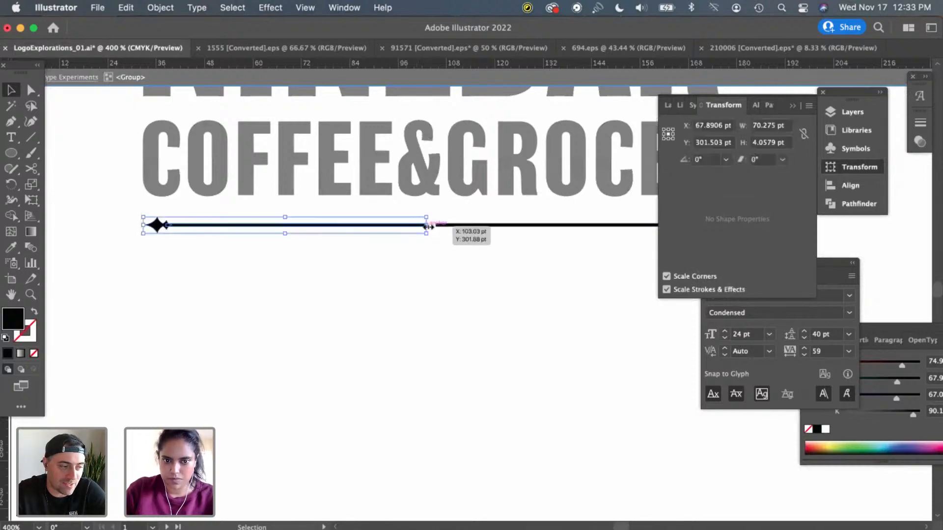
mouse_move(428, 227)
mouse_down()
mouse_move(418, 227)
mouse_move(443, 227)
mouse_up()
click(446, 227)
click(451, 241)
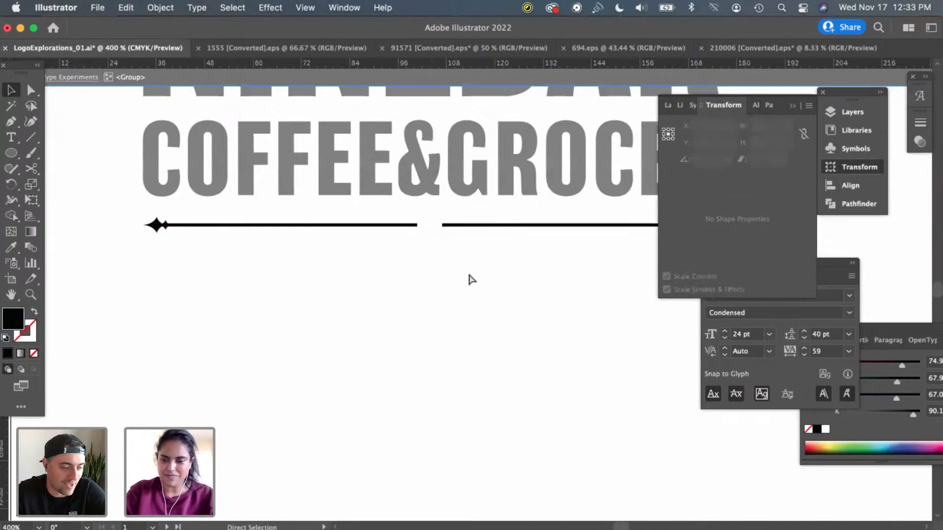
key(super+minus)
key(super+minus)
double_click(494, 323)
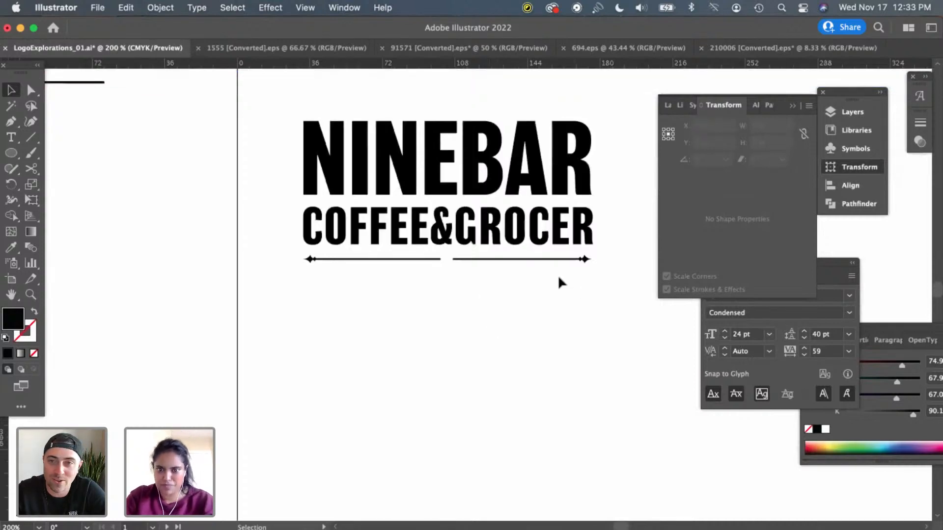
Place a vertical ruler guide flush with the right edge of the COFFEE&GROCER lettering and show the guides
key(a)
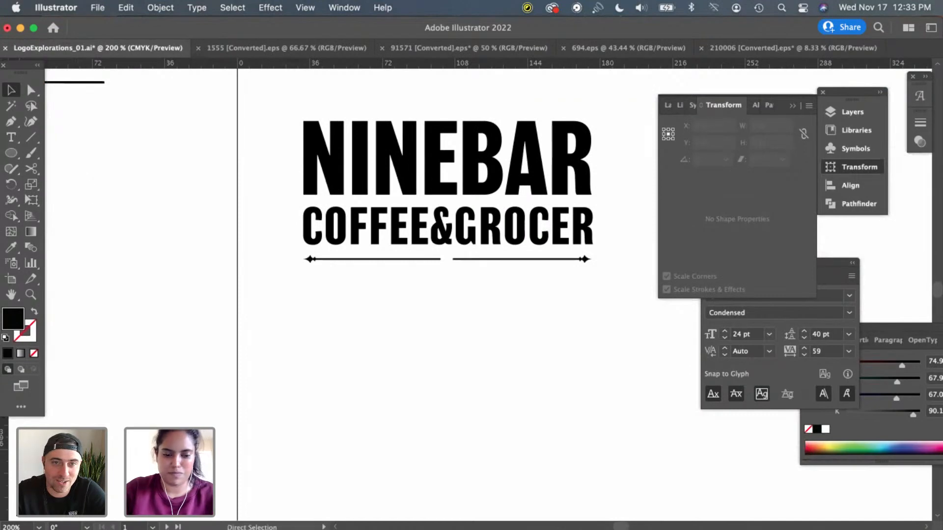
drag(262, 421, 592, 361)
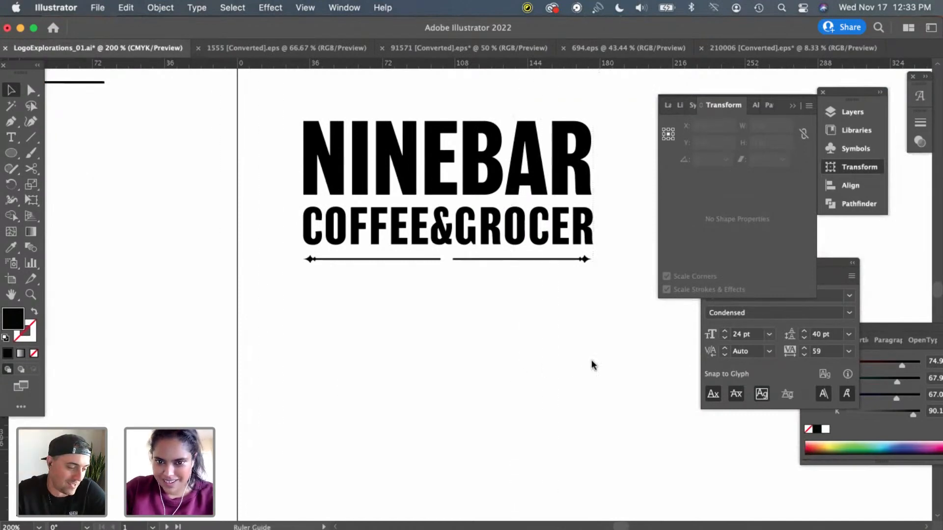
key(super+semicolon)
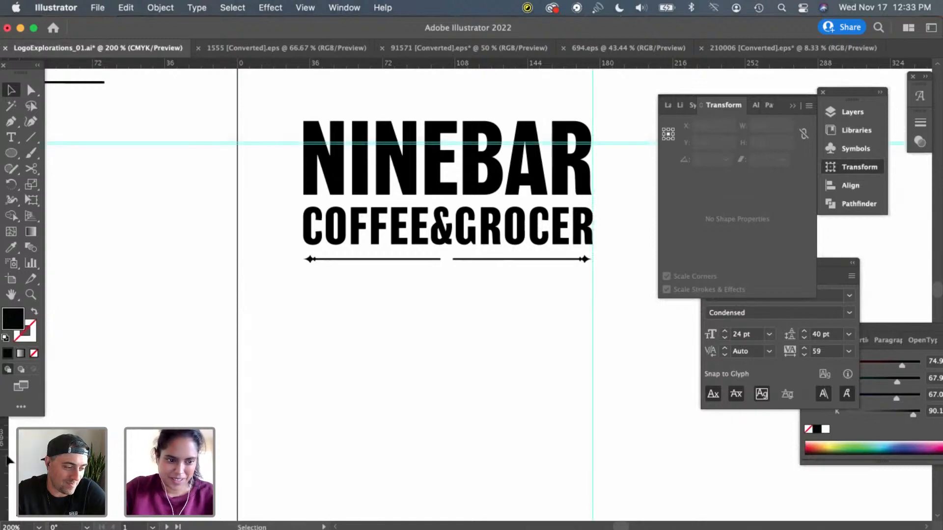
Place a vertical guide flush with the lettering's left edge and scale the divider to about 143.5 pt wide to meet the right guide
drag(8, 459, 303, 369)
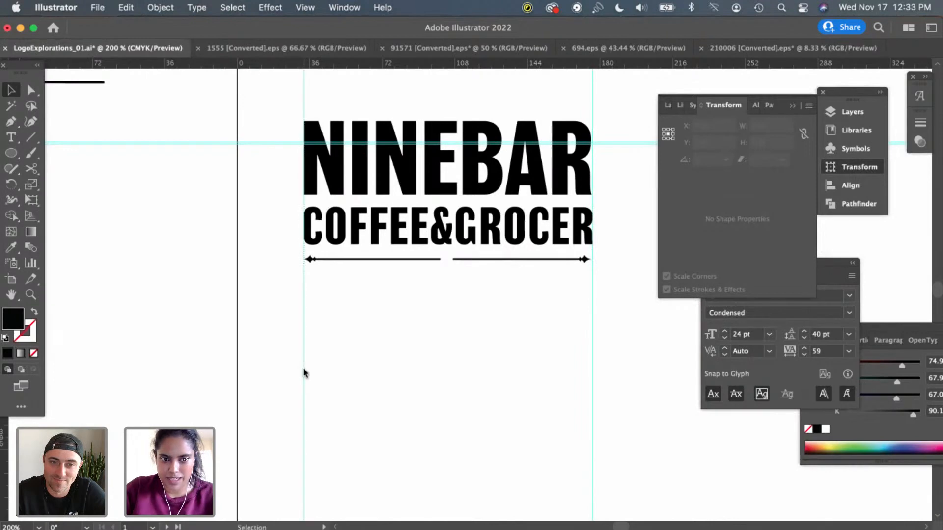
key(super+equal)
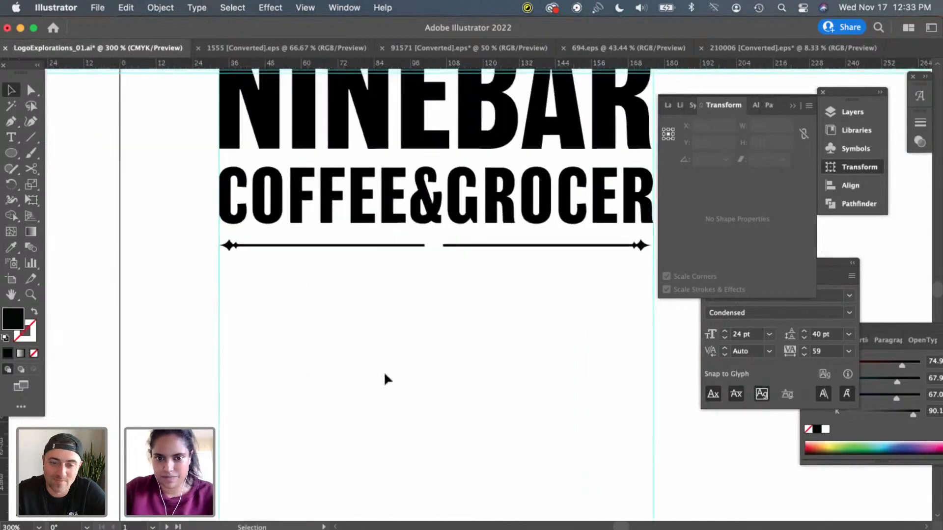
scroll(488, 278, right, 2)
click(488, 265)
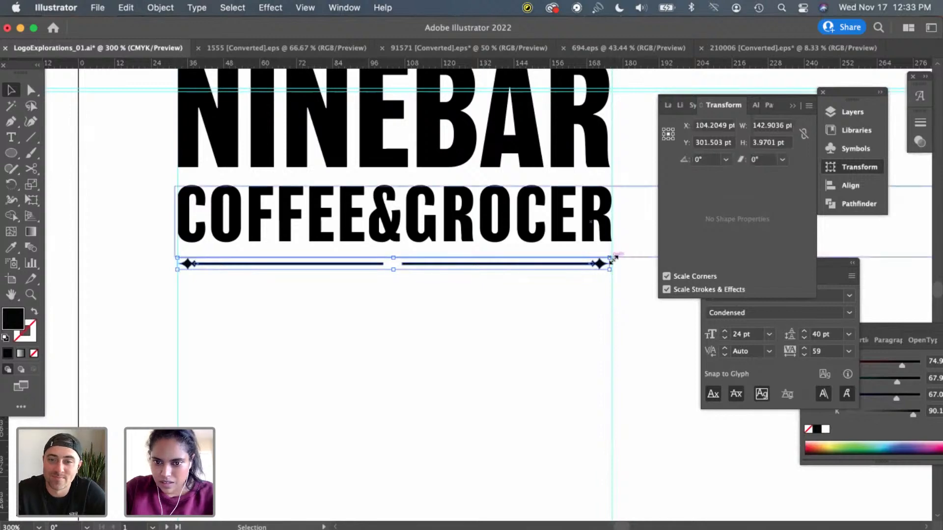
drag(610, 270, 613, 273)
scroll(572, 310, left, 3)
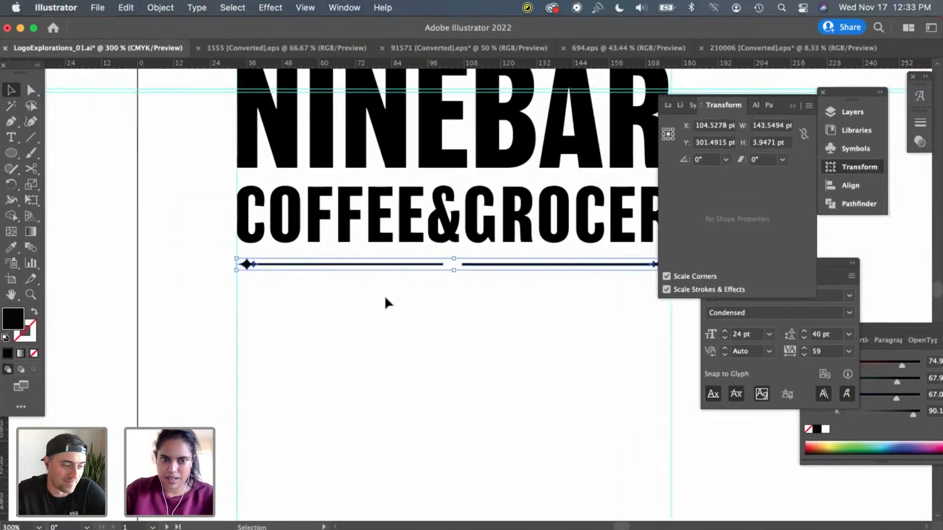
click(452, 346)
key(super+minus)
key(super+minus)
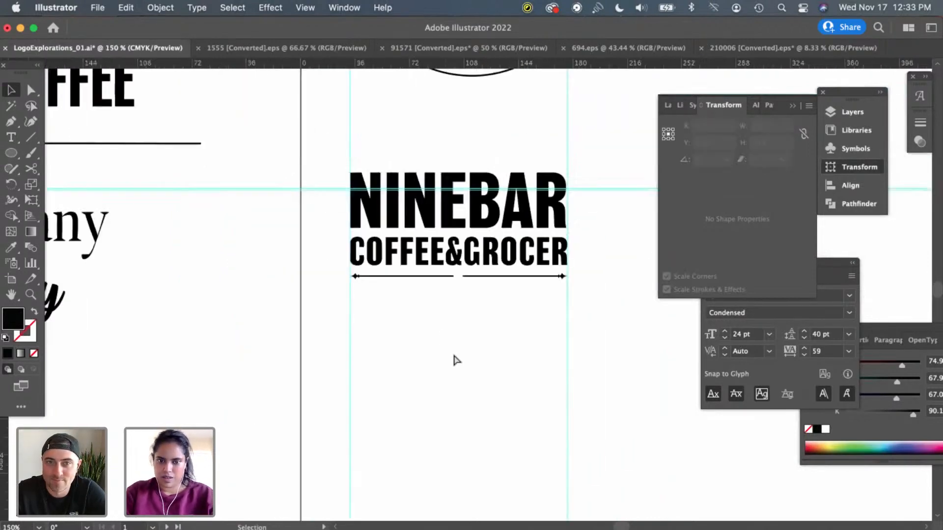
Isolate the divider group, pull back the inner end of its right half to widen the centre gap slightly, and exit isolation mode
key(super+equal)
key(super+equal)
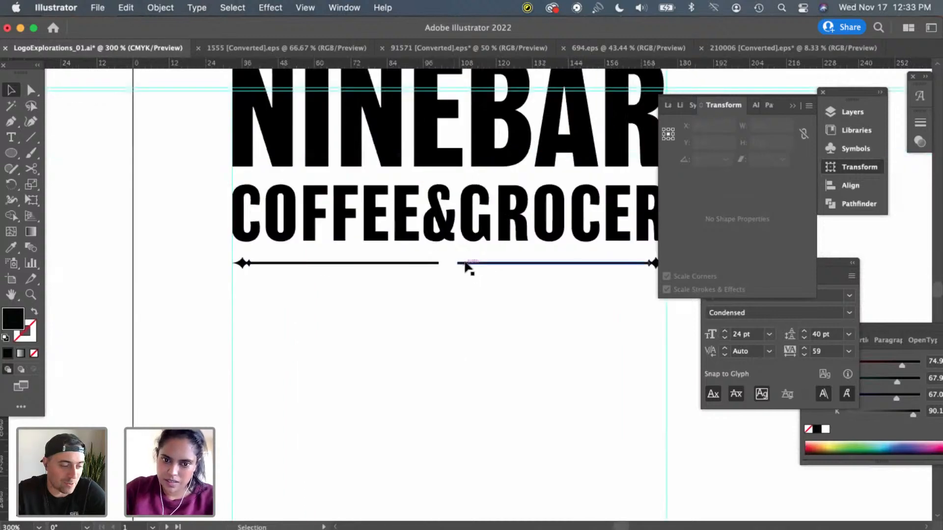
double_click(466, 267)
click(457, 264)
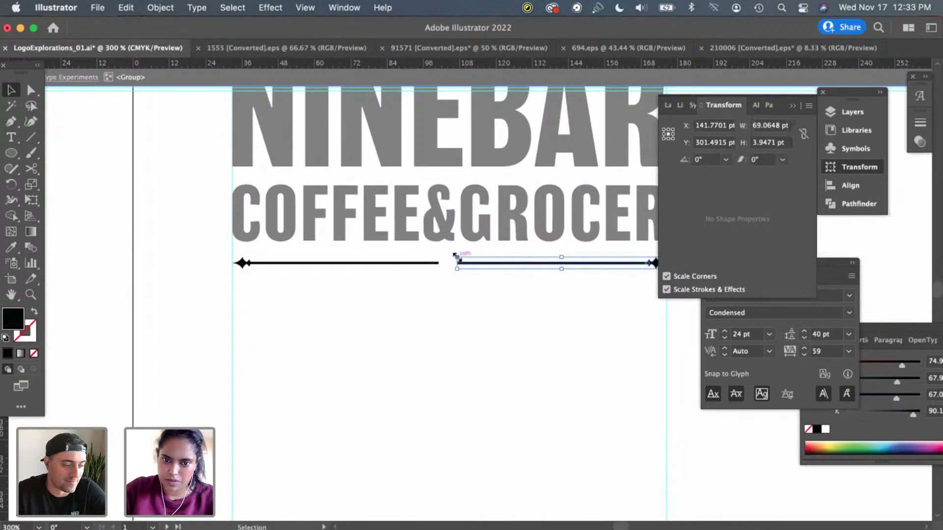
drag(456, 256, 461, 257)
click(464, 328)
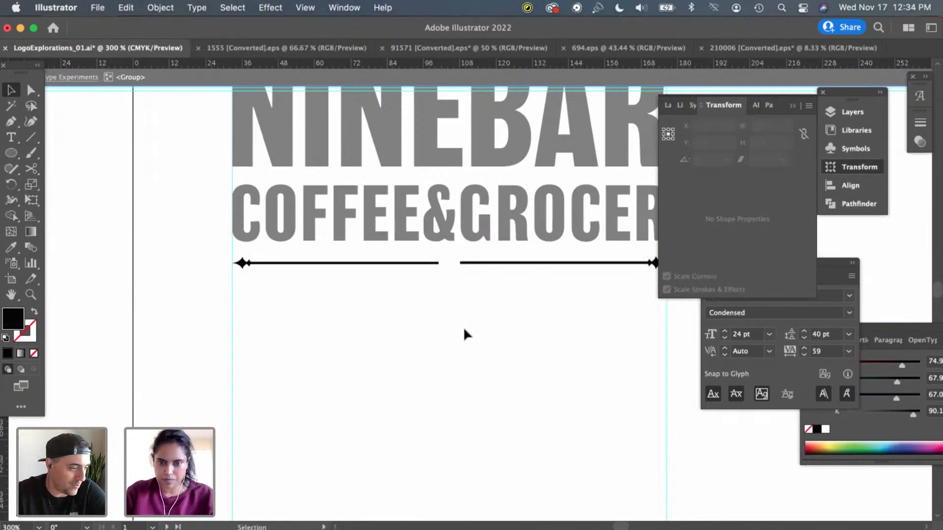
double_click(463, 334)
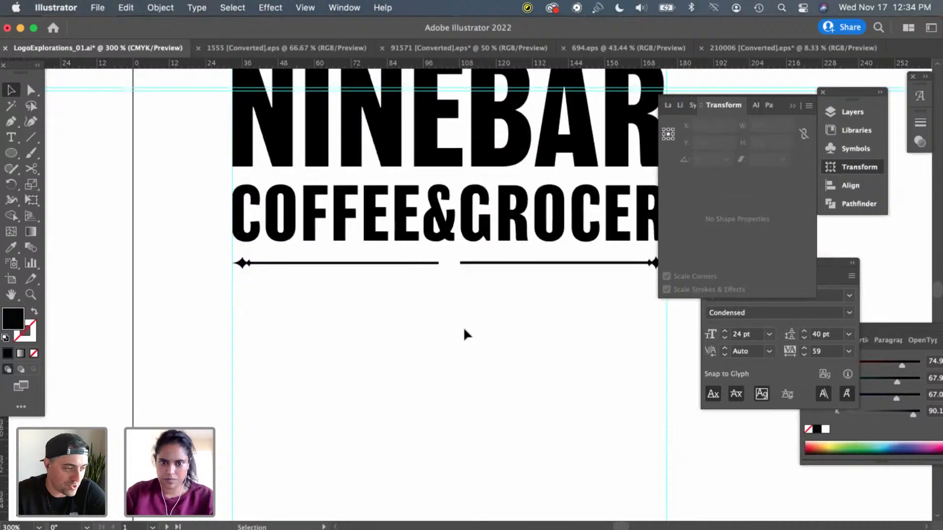
Draw a black circle about 4.2 pt in diameter in the divider's centre gap
click(14, 156)
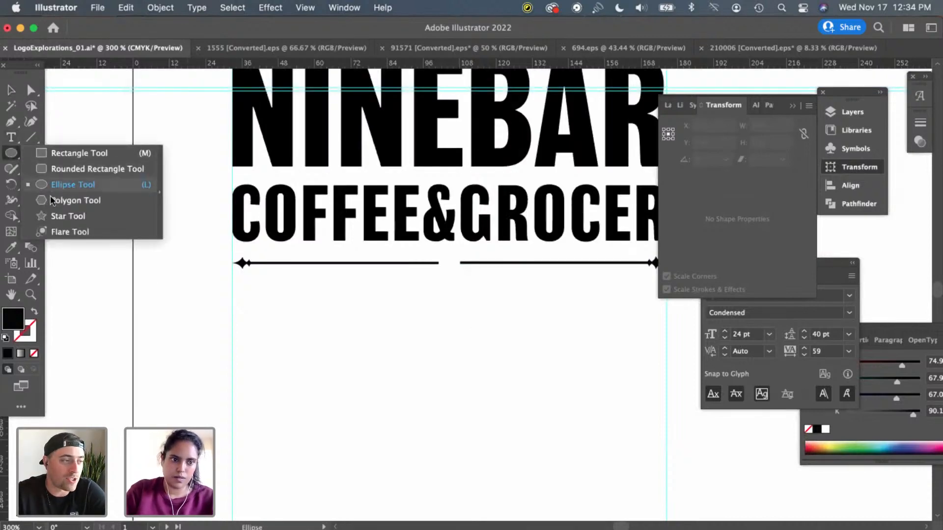
click(44, 183)
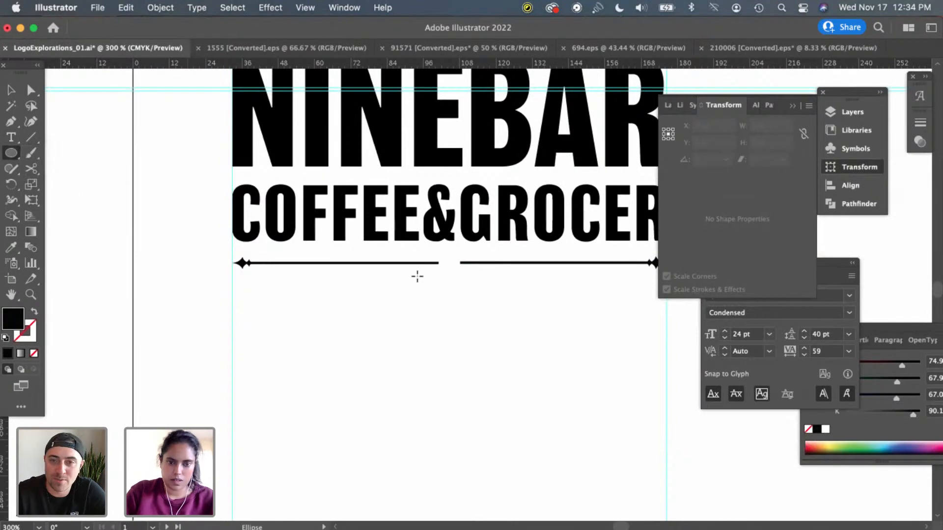
mouse_move(434, 311)
mouse_down()
mouse_move(442, 319)
mouse_move(449, 264)
mouse_up()
key(v)
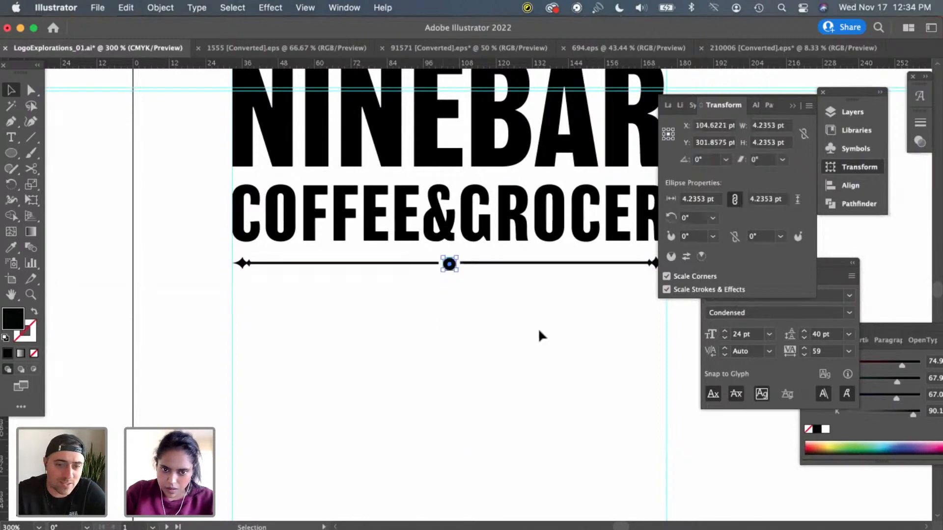
key(Right)
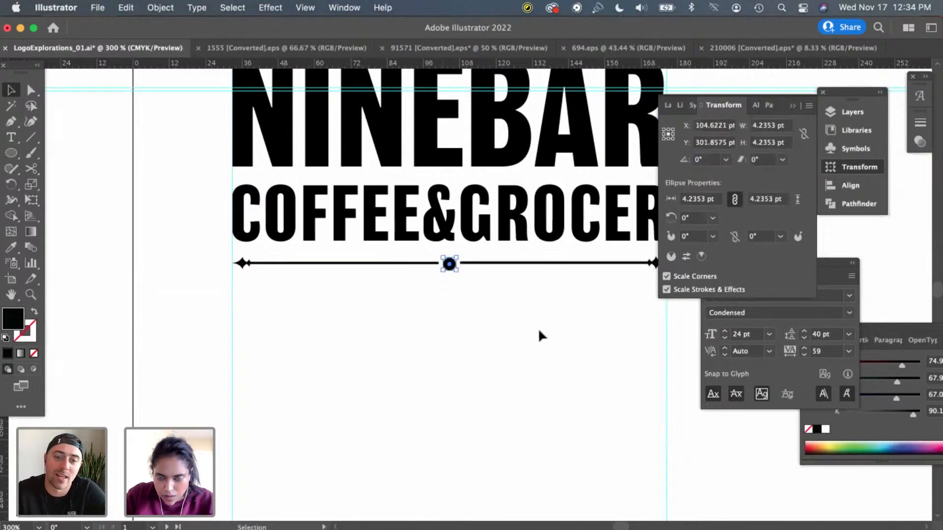
key(Left)
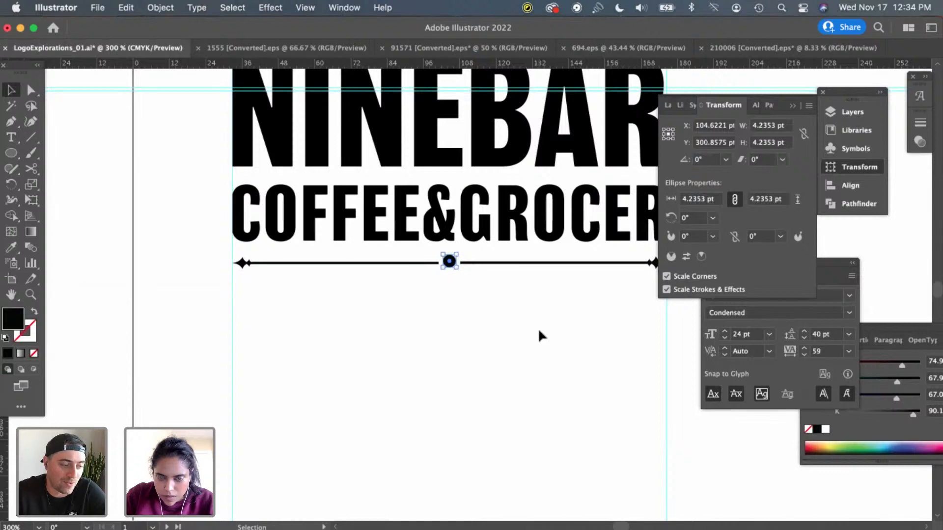
click(539, 336)
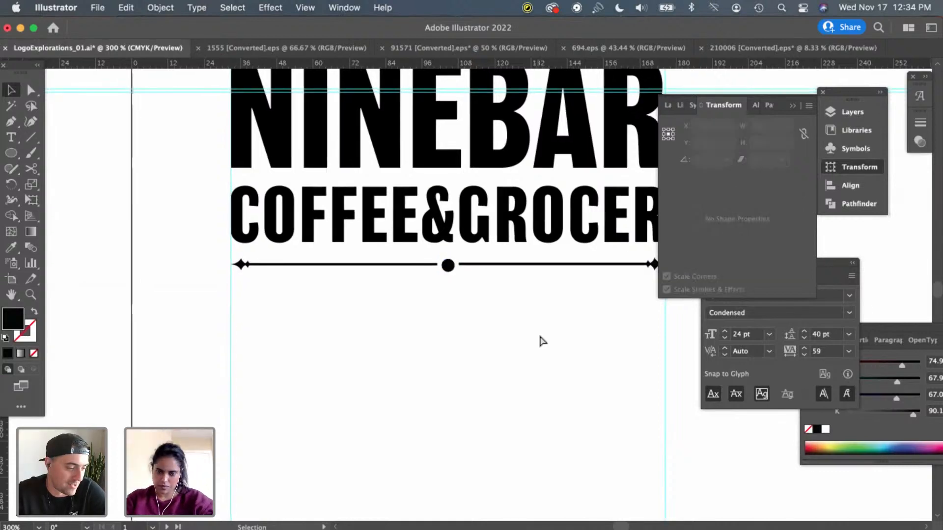
Move the circle up slightly so that it is centred vertically on the divider line
key(super+minus)
key(super+minus)
key(super+equal)
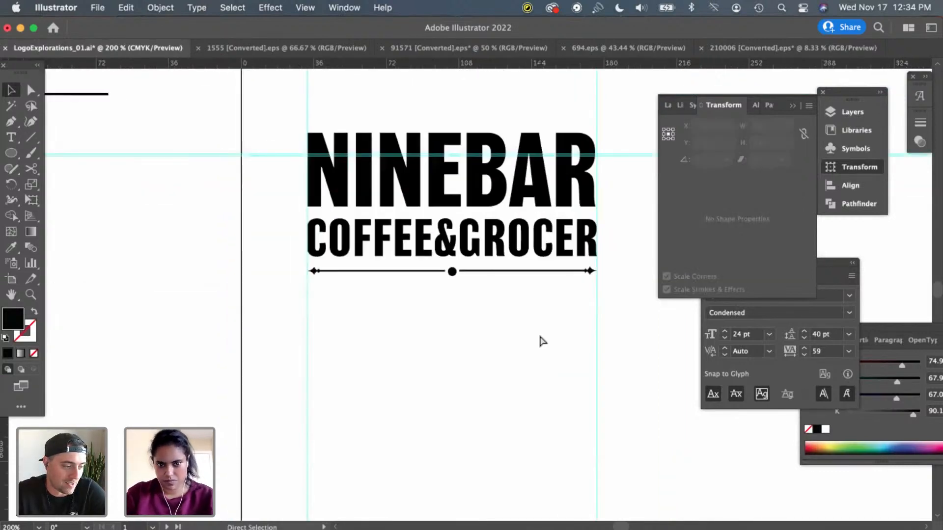
key(super+equal)
scroll(542, 340, up, 1)
key(super+equal)
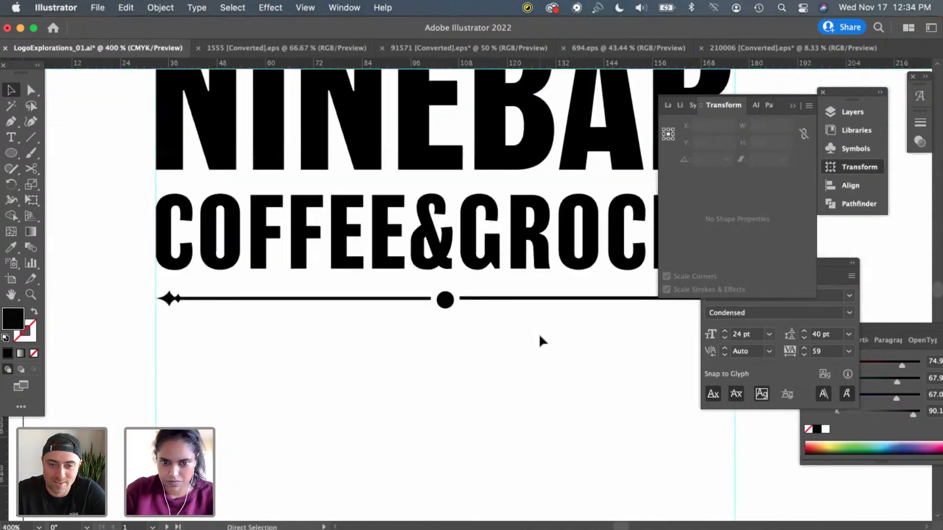
key(super+equal)
drag(442, 312, 438, 305)
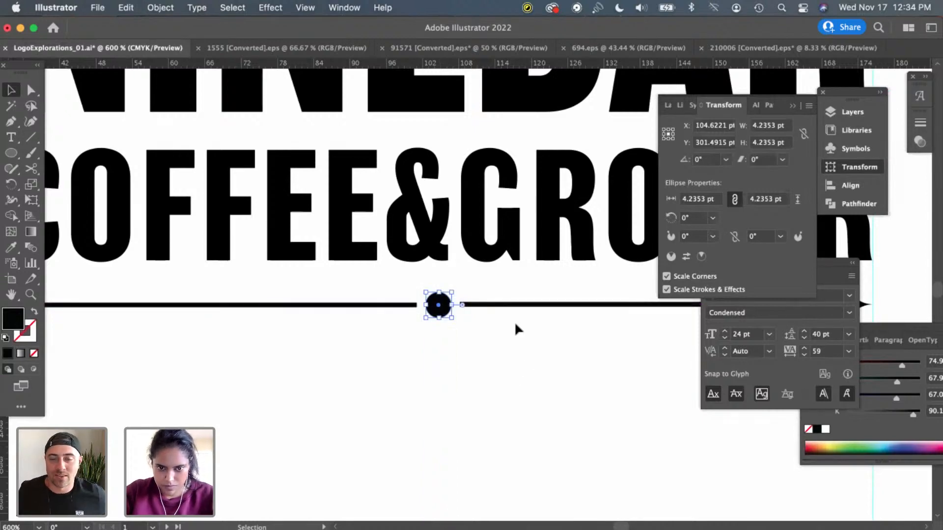
click(499, 378)
key(super+minus)
key(super+minus)
key(super+minus)
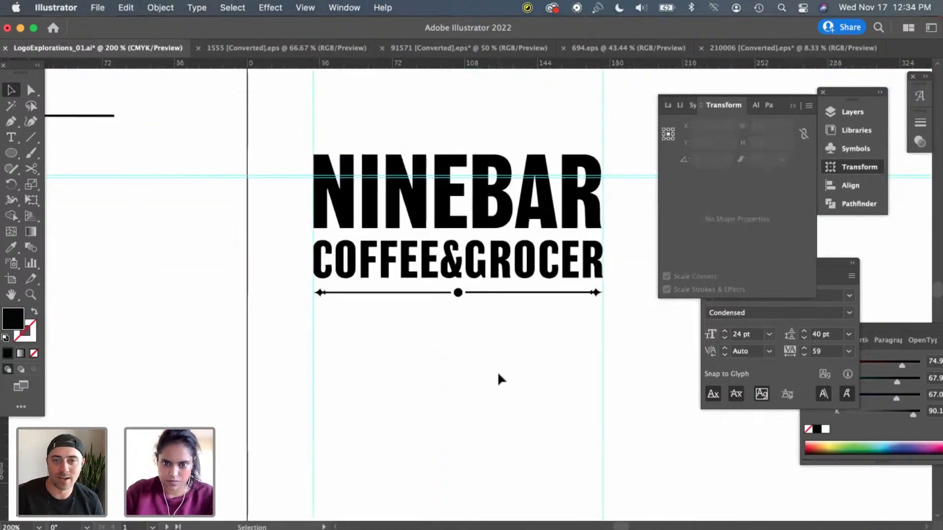
Draw an area text frame about 130 pt wide and 22 pt high beneath the divider and bring its character settings into view
scroll(496, 395, left, 3)
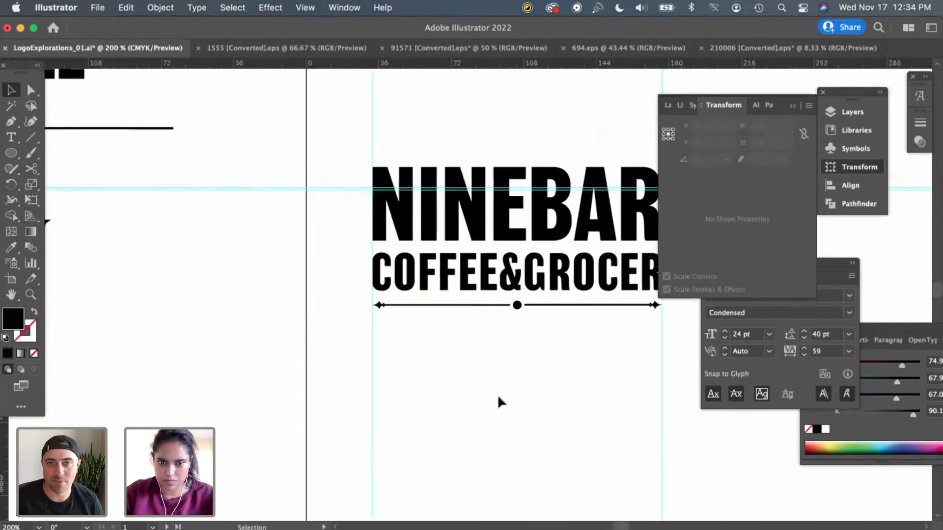
scroll(497, 395, left, 3)
scroll(497, 395, up, 1)
scroll(497, 400, right, 4)
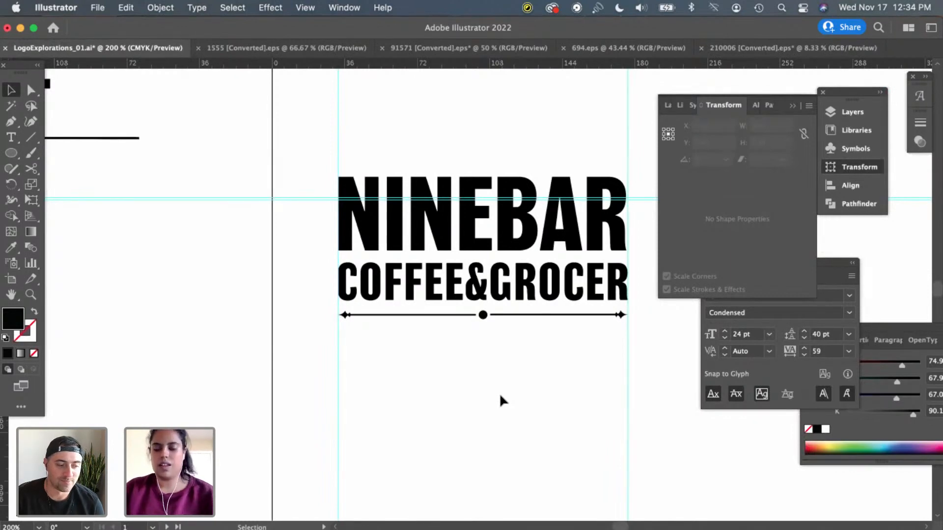
key(t)
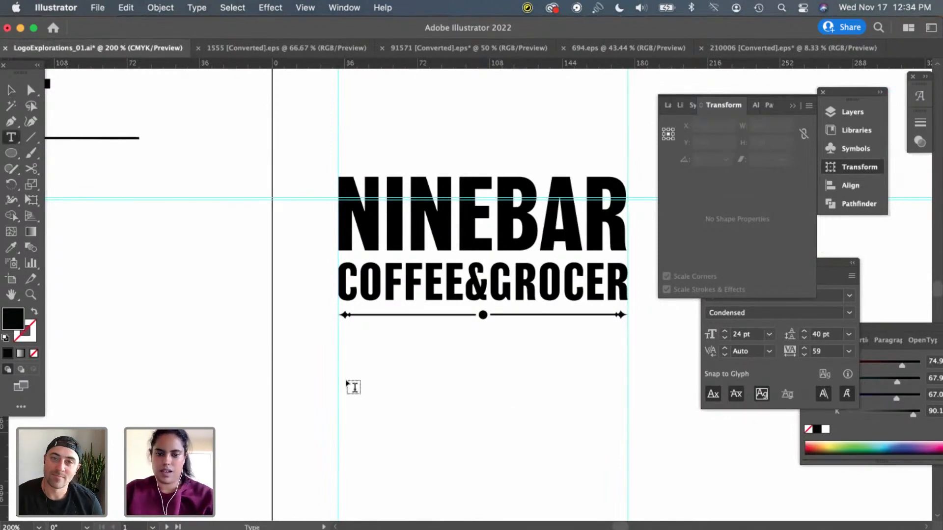
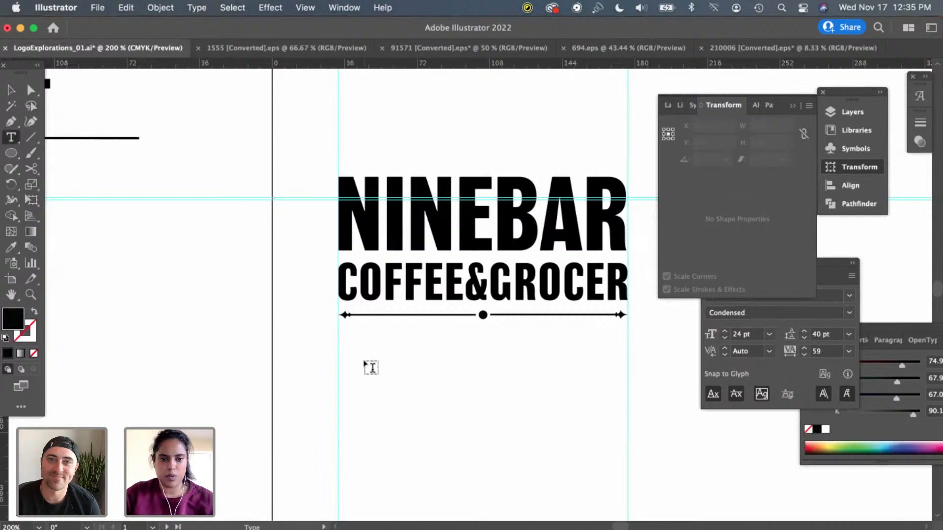
drag(364, 361, 629, 407)
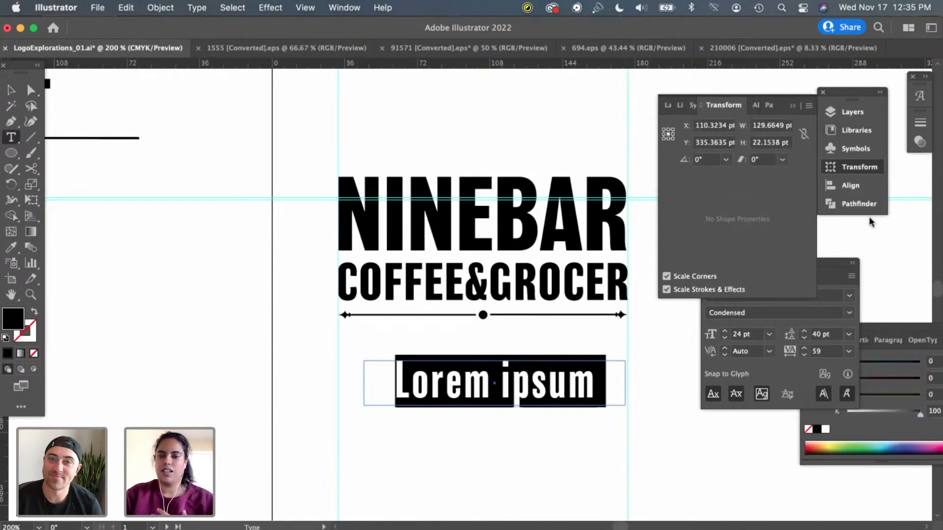
click(831, 269)
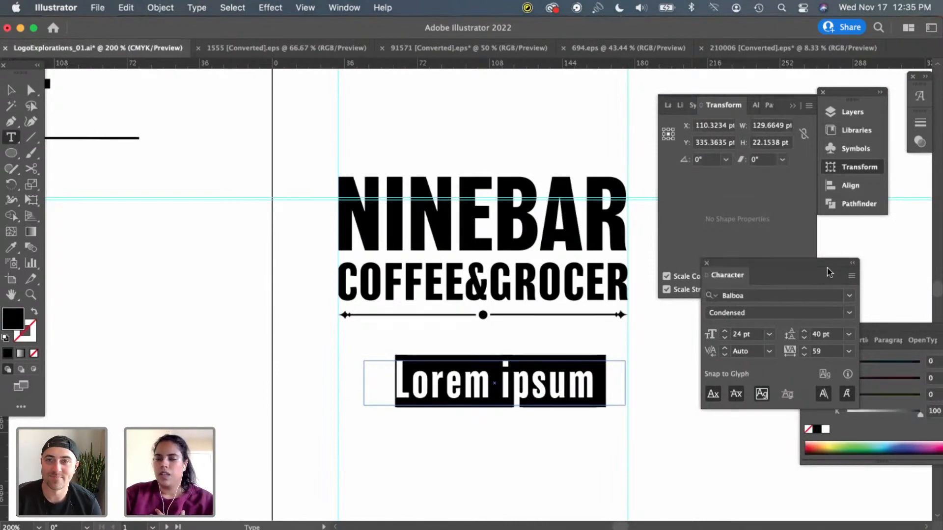
Examine the serif, italic and script Coffe Company type samples, and check the font settings of the italic sample in the leftmost column
scroll(467, 435, left, 10)
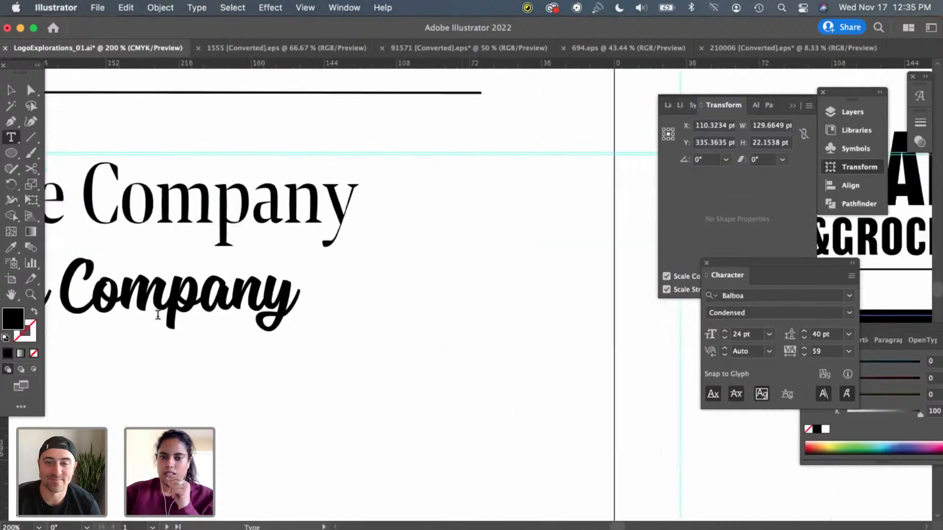
click(11, 90)
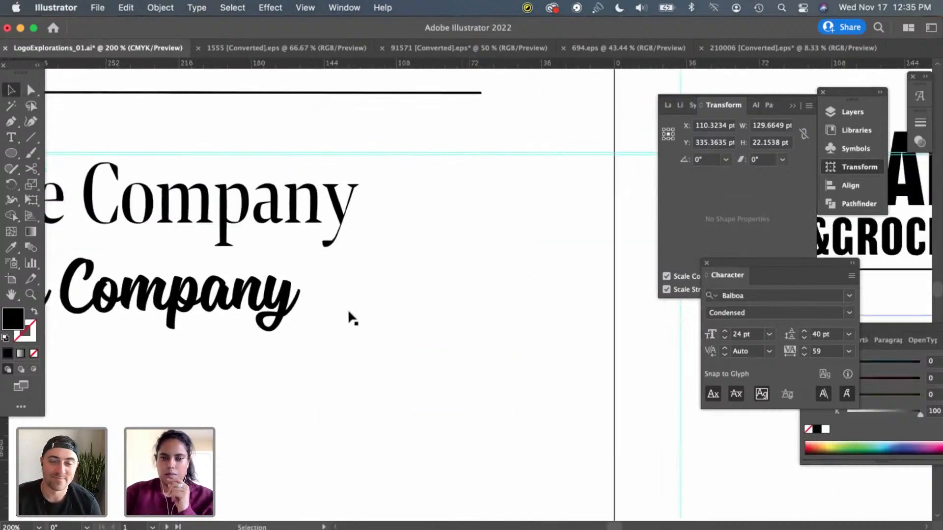
scroll(348, 313, left, 1)
scroll(348, 312, left, 20)
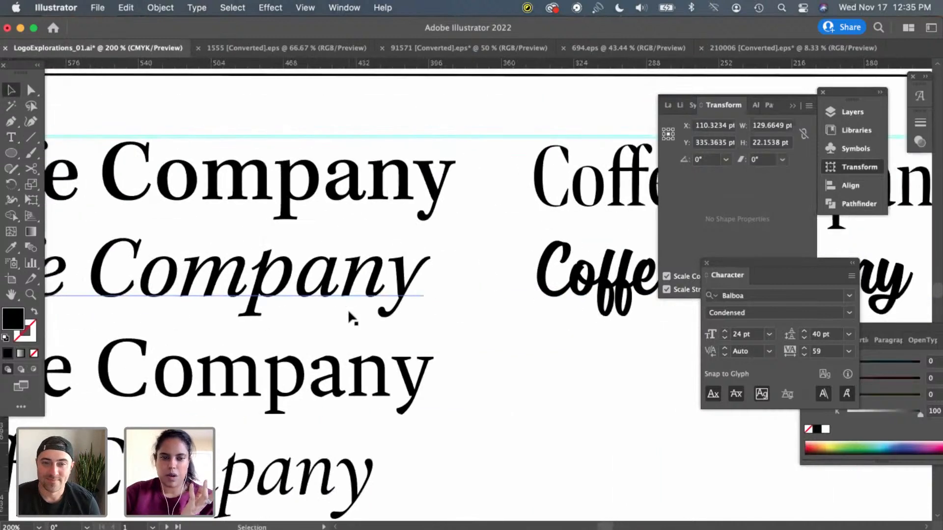
scroll(349, 314, left, 10)
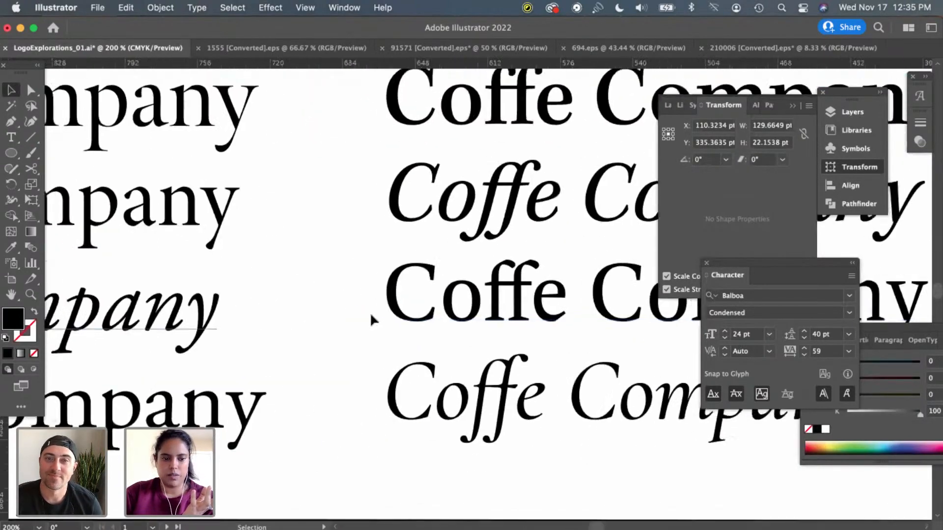
scroll(371, 317, left, 10)
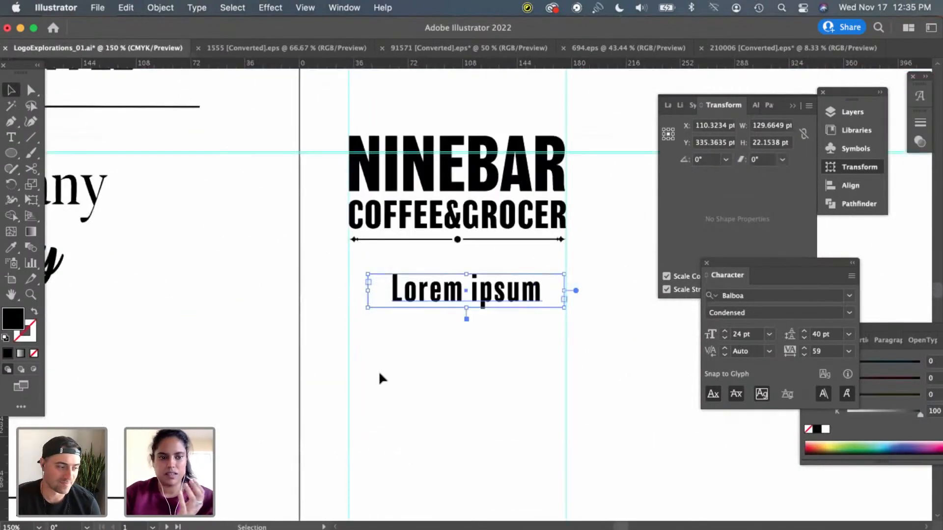
scroll(379, 378, left, 15)
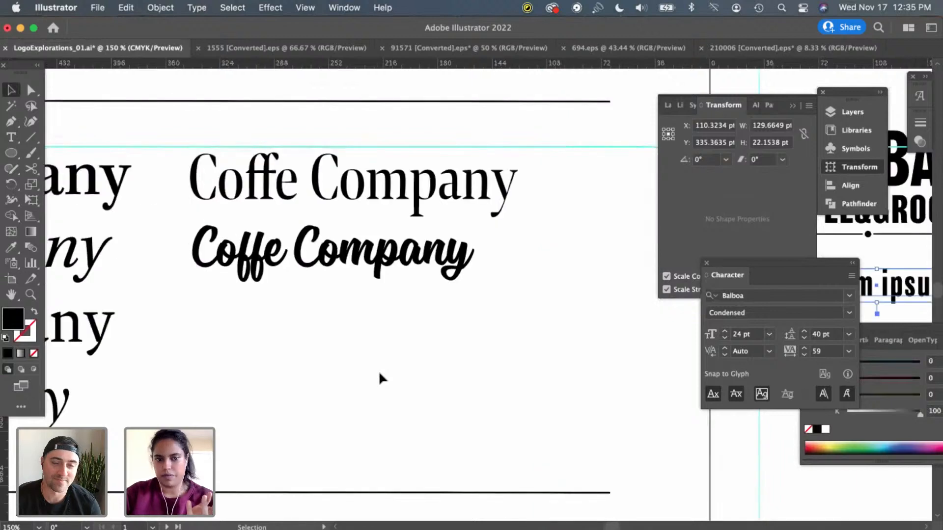
scroll(379, 370, left, 8)
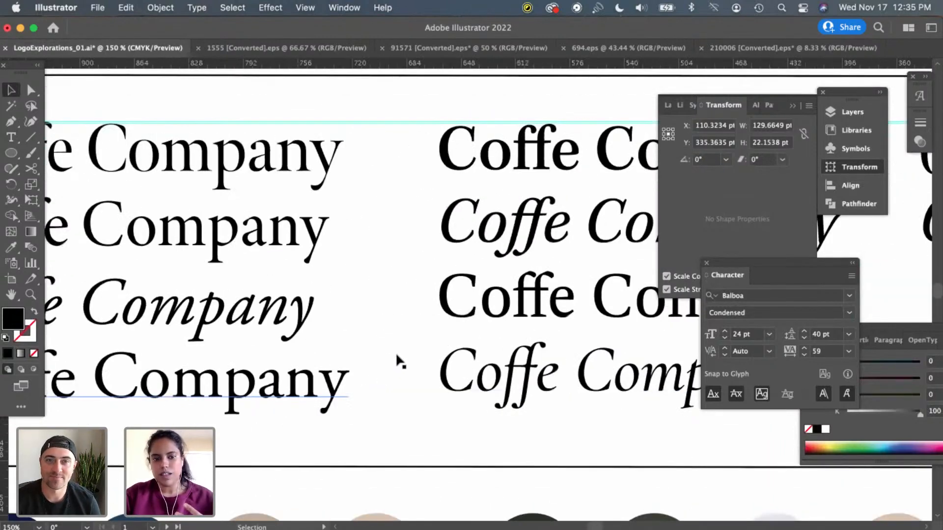
scroll(395, 352, left, 7)
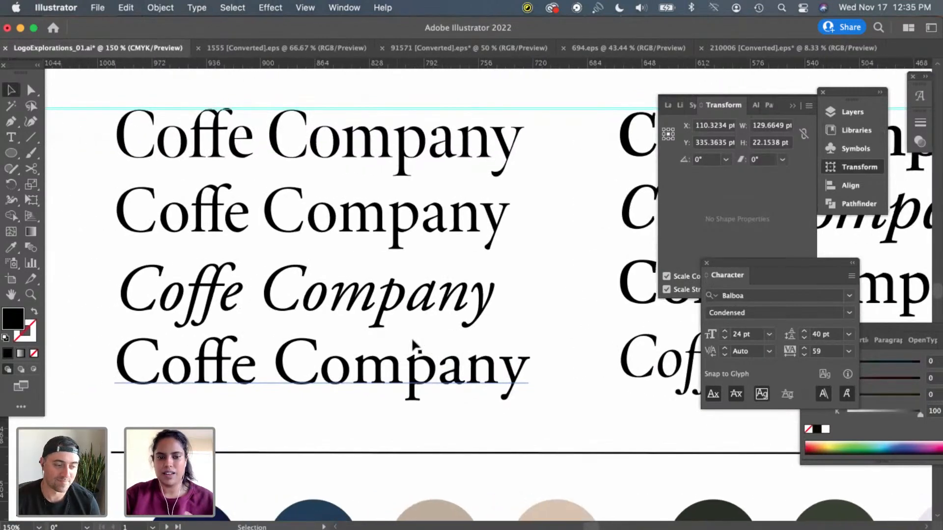
click(498, 317)
scroll(497, 314, left, 4)
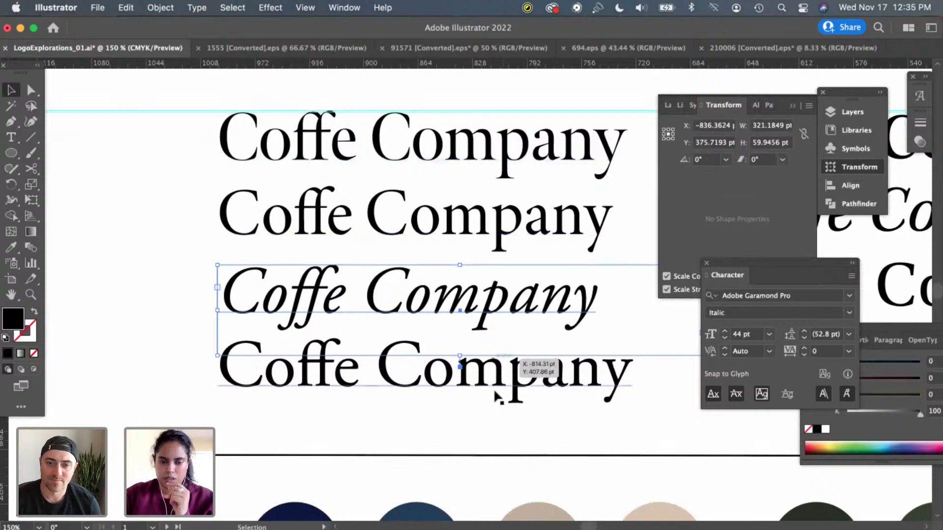
scroll(500, 390, right, 4)
scroll(501, 385, right, 12)
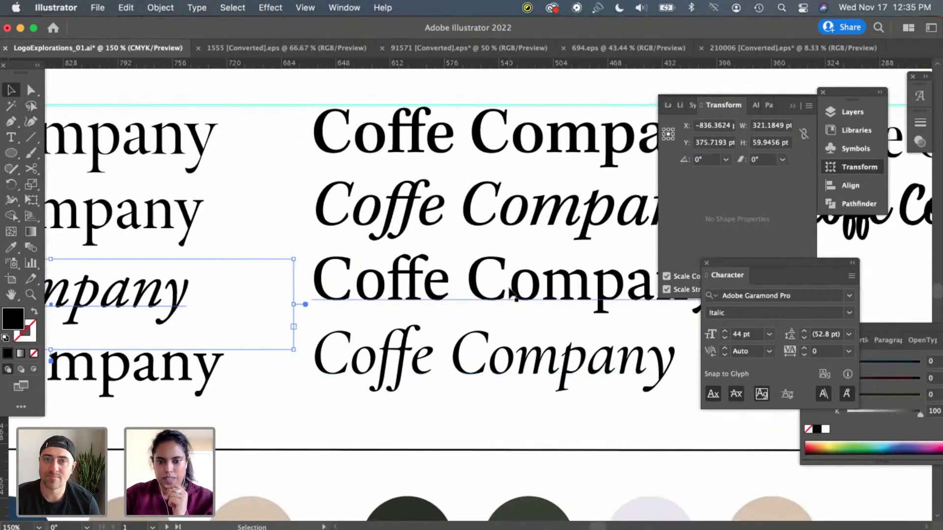
Examine the bold, italic and regular Coffe Company samples in the second column and check the font settings of the third one
scroll(491, 315, right, 3)
scroll(491, 314, up, 2)
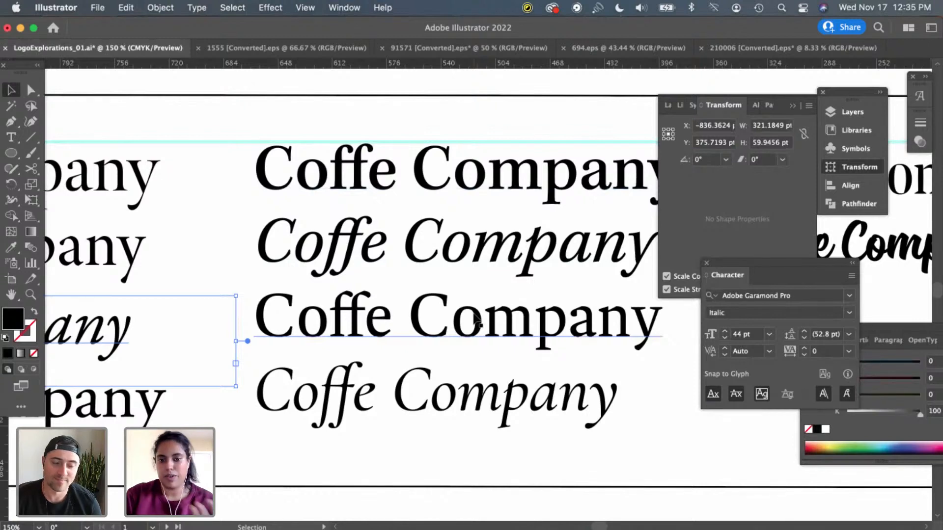
scroll(452, 346, right, 3)
scroll(452, 347, up, 1)
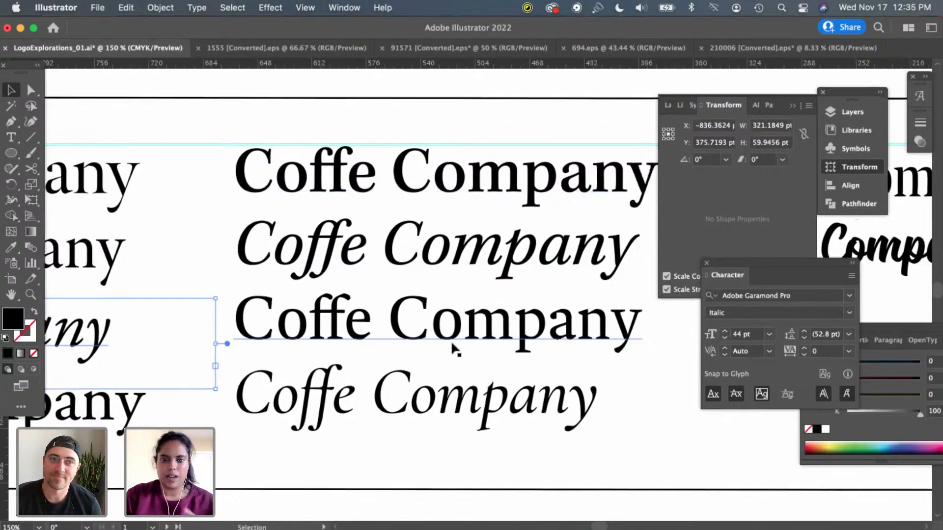
scroll(452, 346, right, 6)
scroll(452, 346, up, 1)
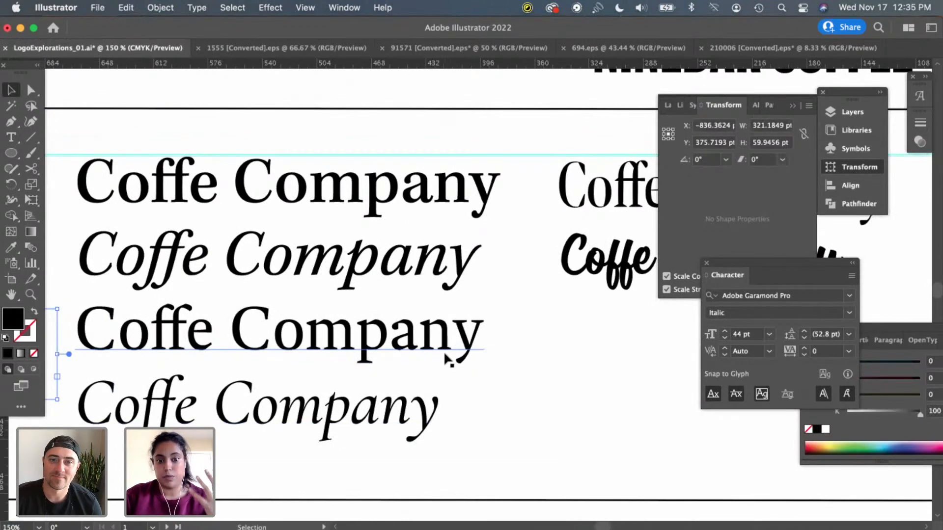
click(463, 363)
scroll(462, 362, left, 6)
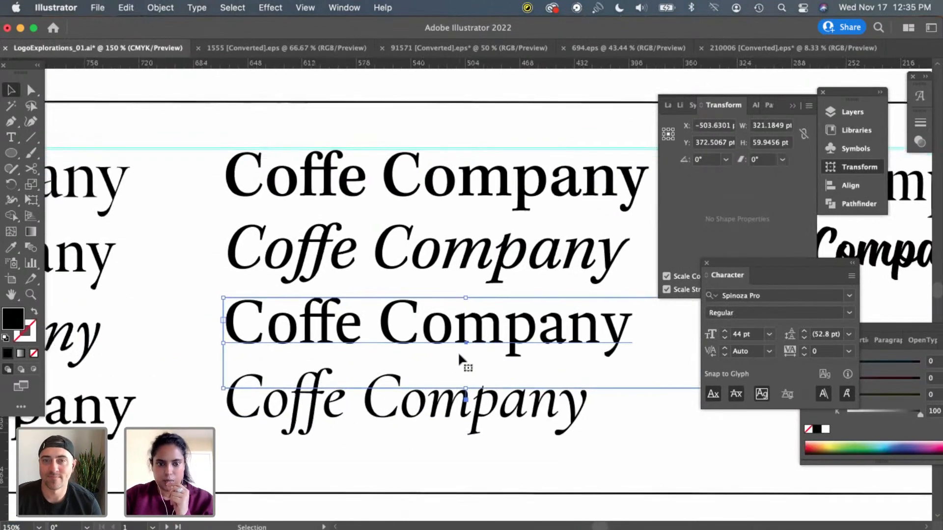
Copy the Spinoza Pro Regular Coffe Company sample from the second column of type samples
click(848, 113)
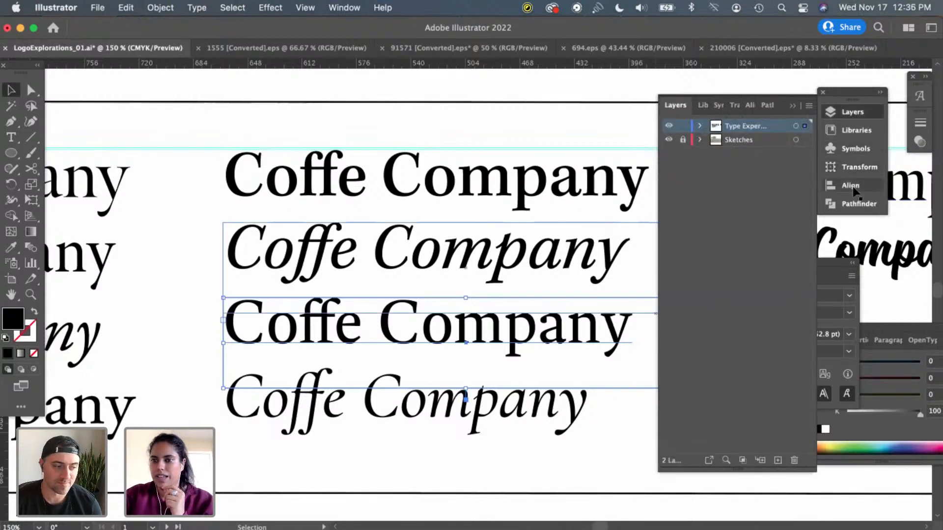
click(849, 112)
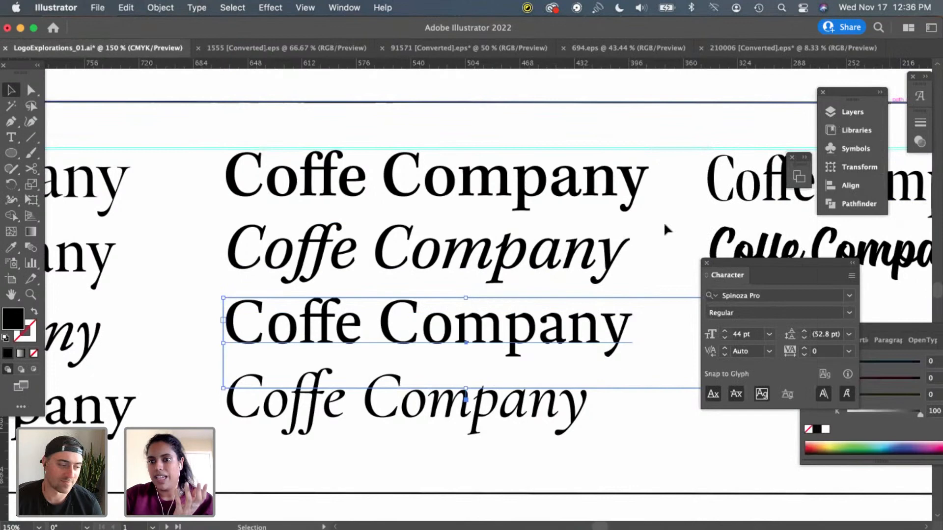
double_click(428, 335)
key(super+a)
key(super+c)
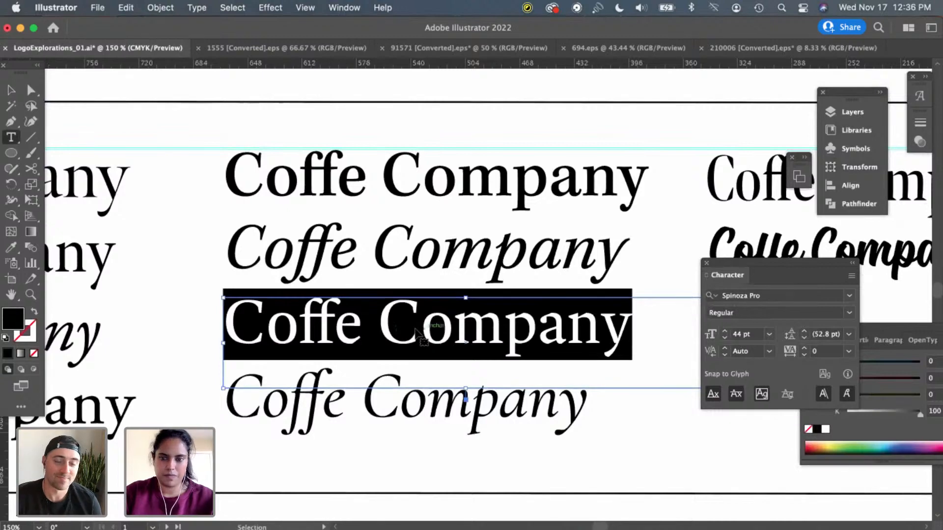
click(9, 91)
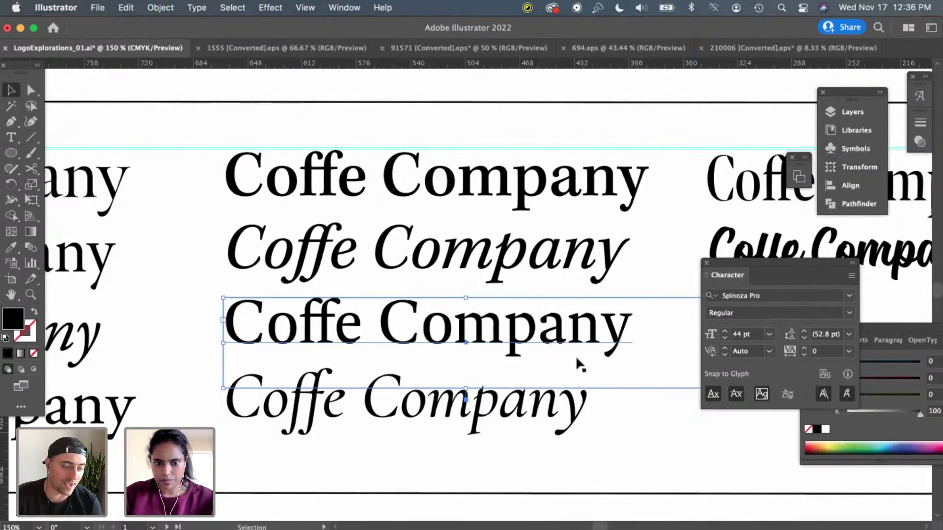
Paste the copied Coffe Company sample onto the logo artboard and place it just below the Lorem ipsum placeholder
scroll(587, 377, right, 10)
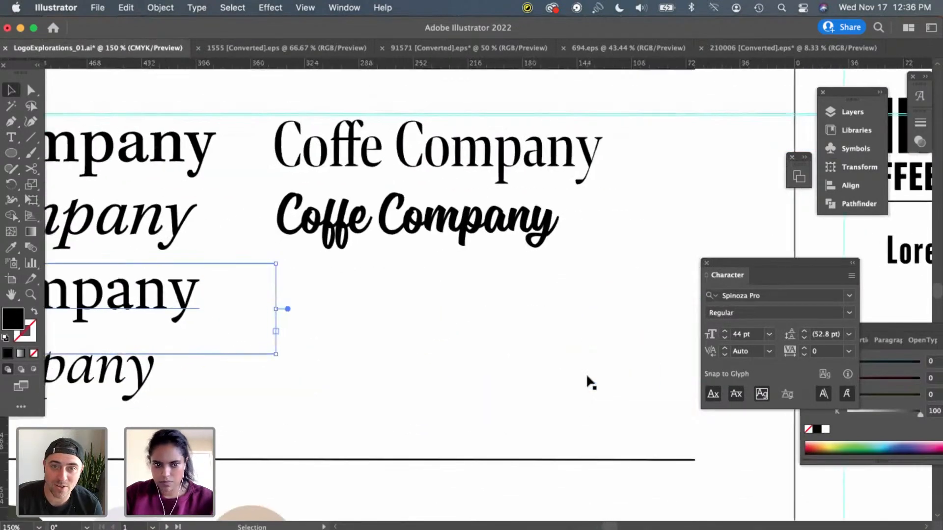
scroll(588, 377, left, 2)
scroll(584, 370, right, 12)
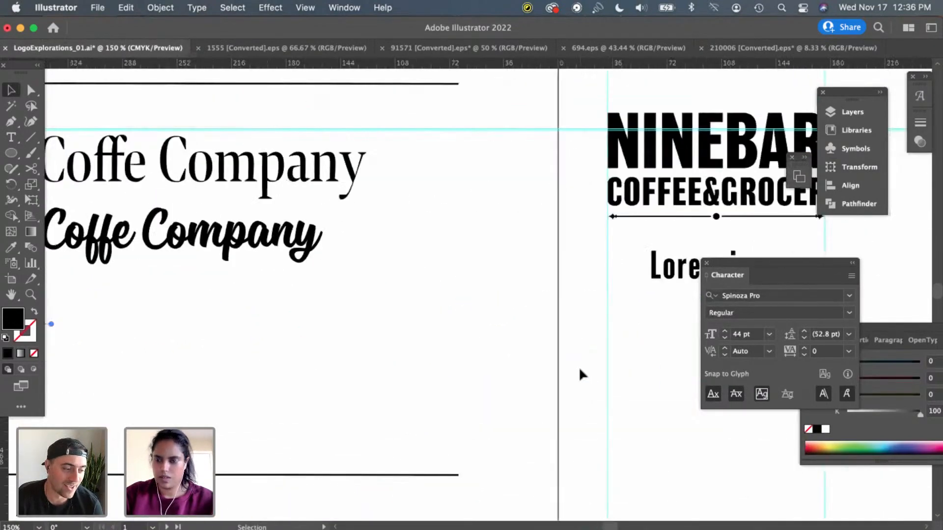
scroll(601, 371, right, 1)
key(super+v)
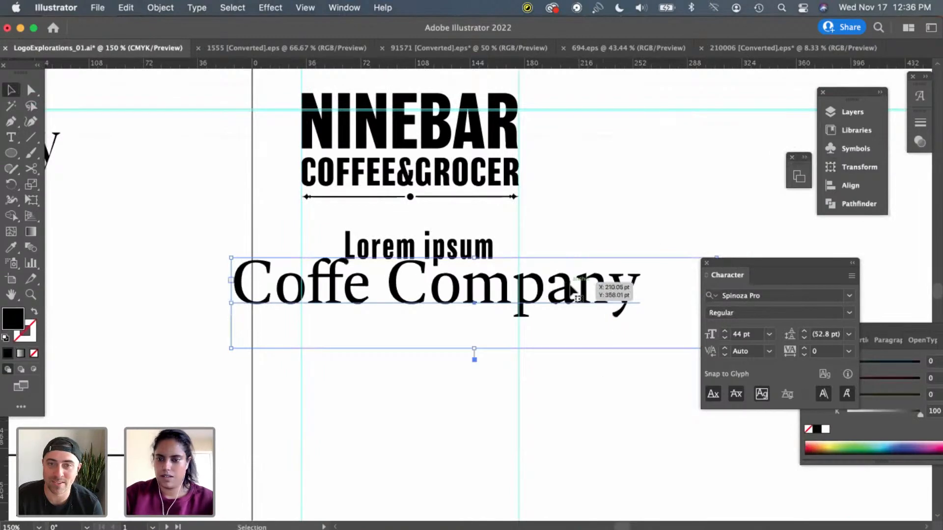
drag(600, 296, 607, 338)
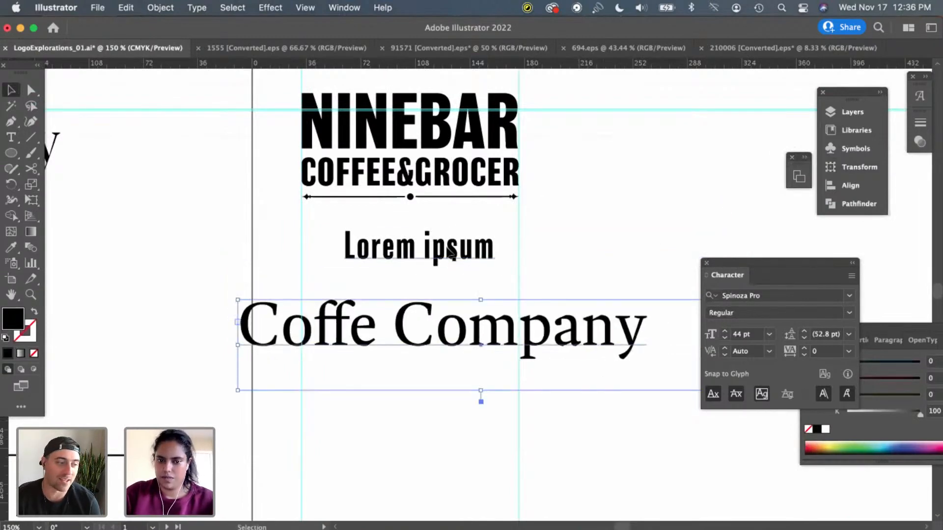
Delete the Lorem ipsum placeholder, and set the pasted Coffe Company text to 12 pt and move it up towards the divider
click(449, 249)
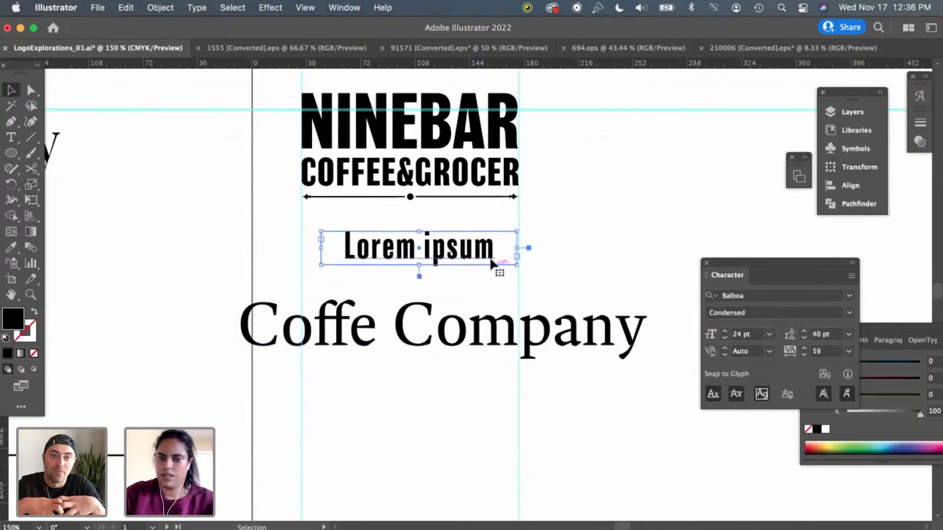
key(Delete)
click(474, 334)
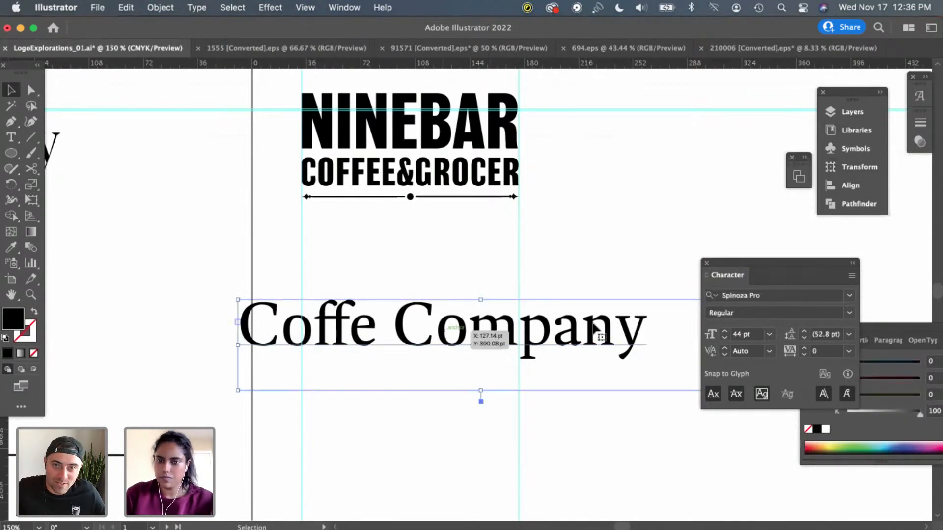
click(769, 333)
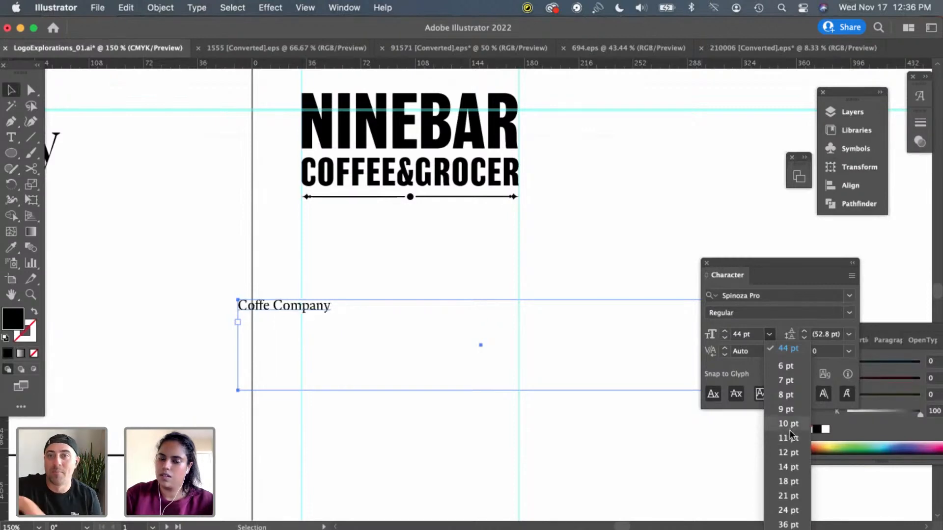
click(789, 451)
drag(334, 313, 430, 273)
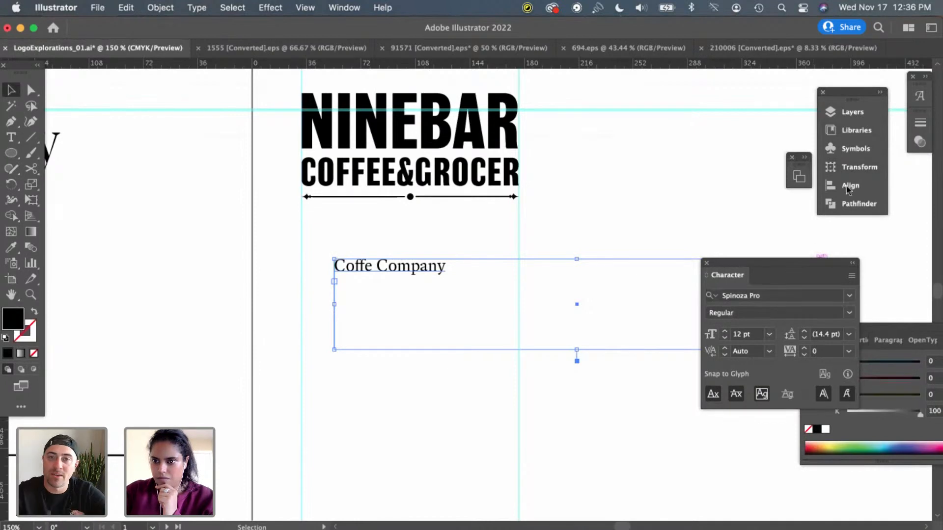
Centre-align the Coffe Company text within its frame and position it directly beneath the divider, centred under the wordmark
drag(793, 264, 853, 221)
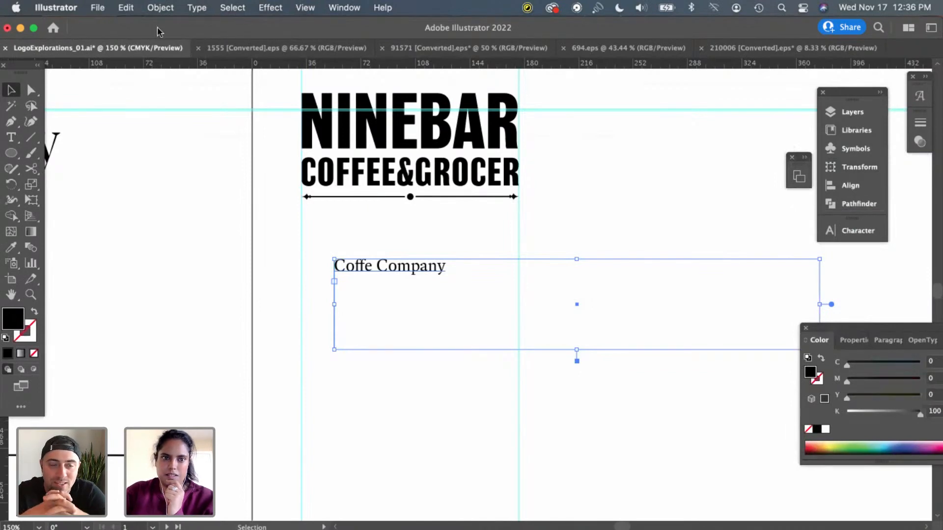
click(150, 10)
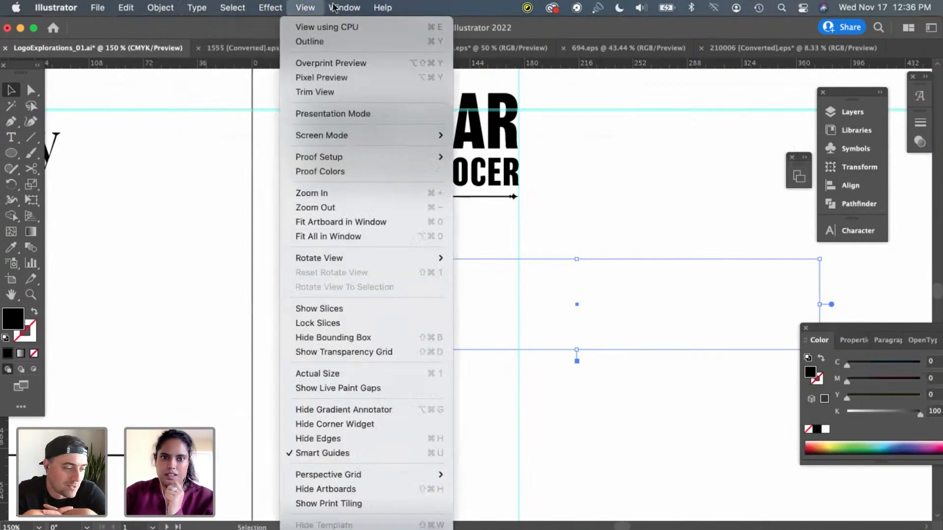
mouse_move(344, 7)
mouse_move(373, 528)
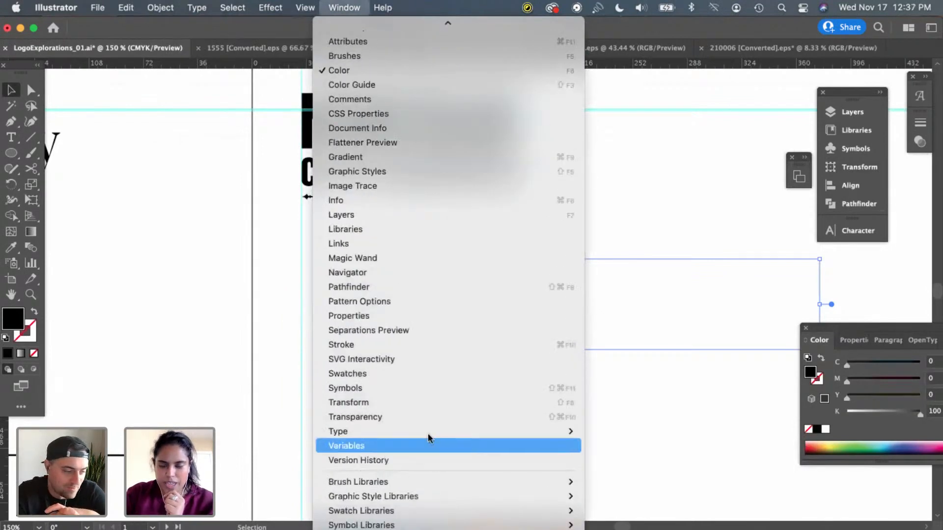
mouse_move(430, 435)
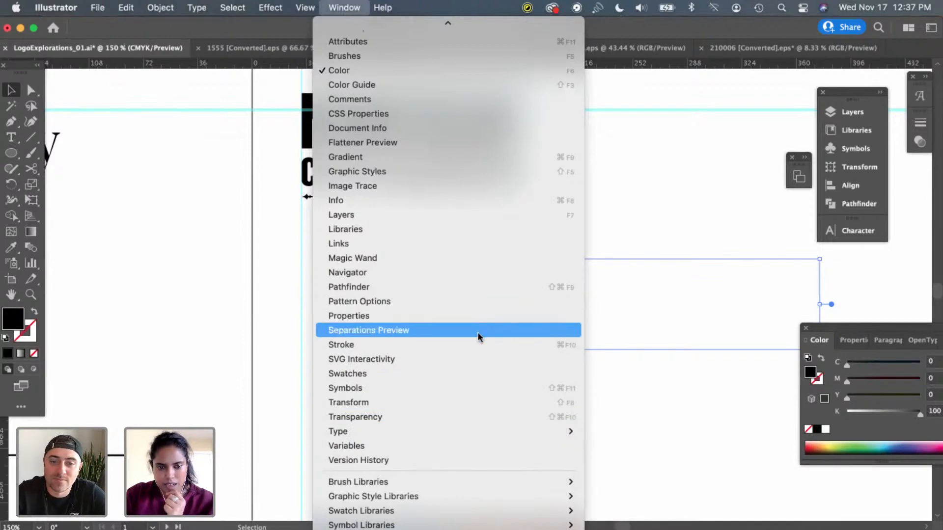
mouse_move(473, 492)
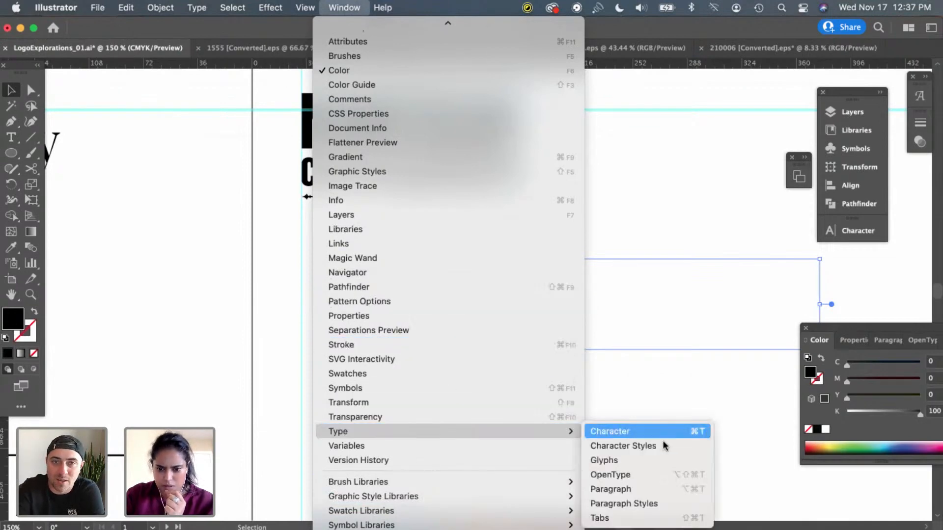
click(702, 489)
click(834, 362)
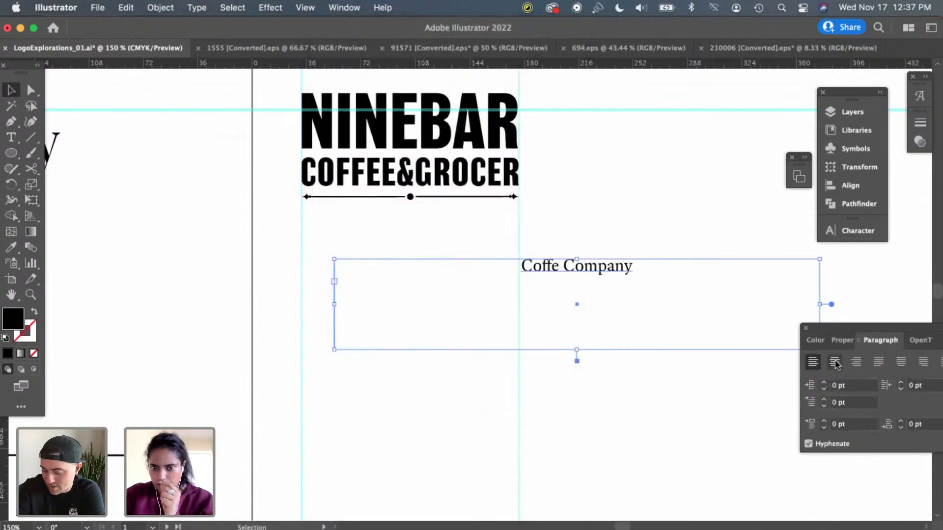
drag(579, 350, 422, 227)
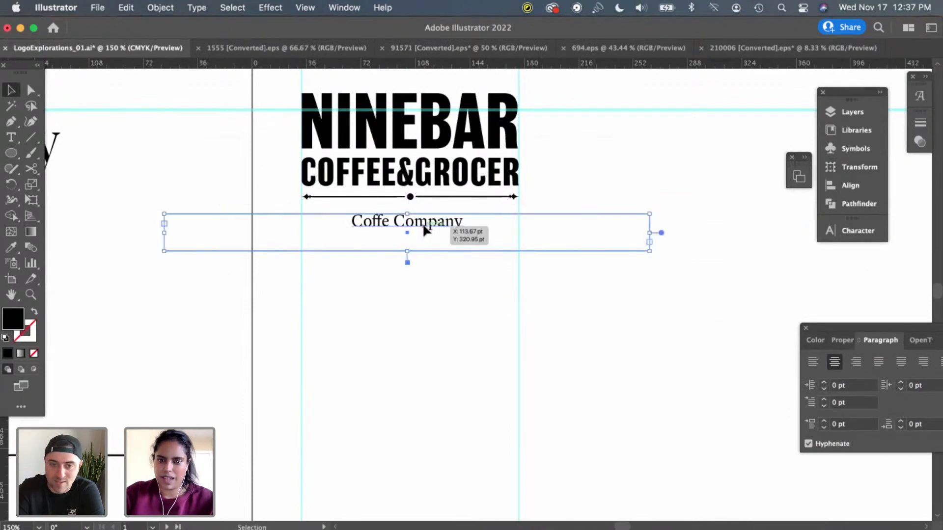
Copy the word artisanal from the text notes beside the NINEBAR COFFEE type samples
triple_click(448, 221)
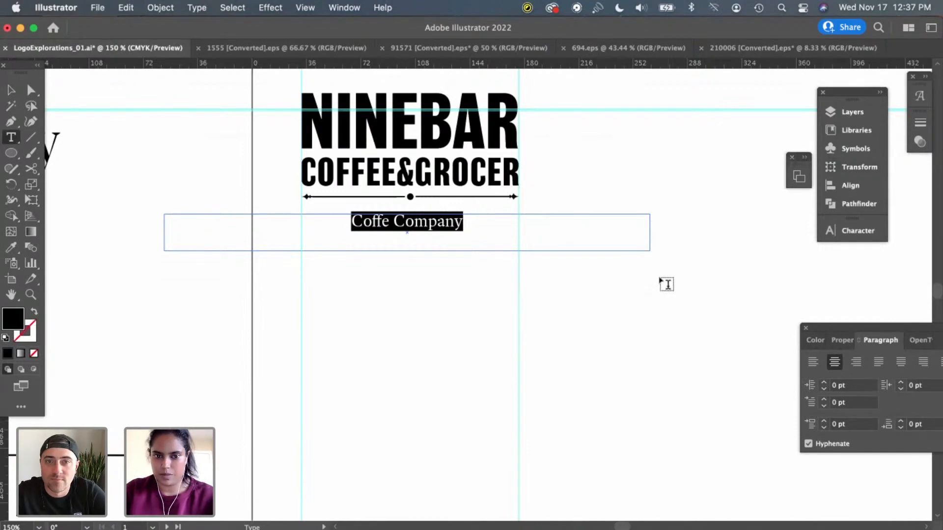
scroll(665, 282, left, 5)
scroll(297, 260, left, 20)
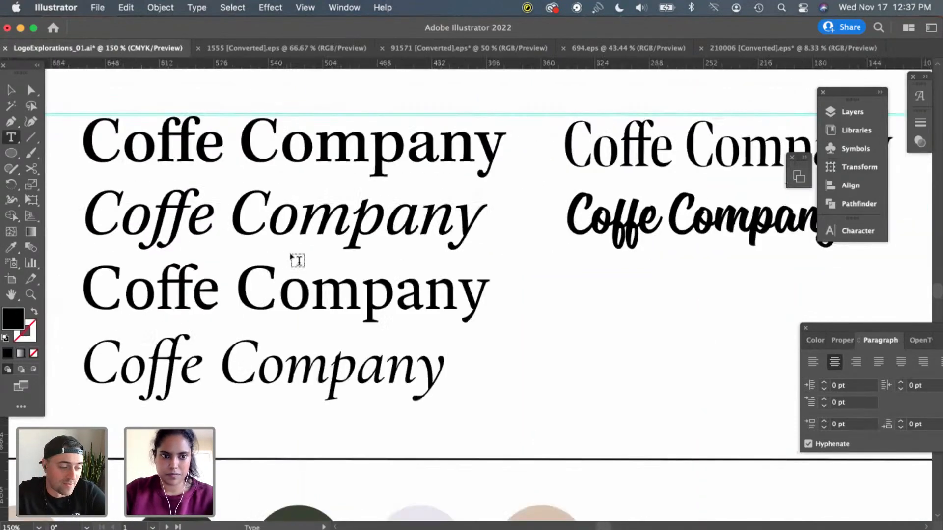
scroll(298, 260, left, 20)
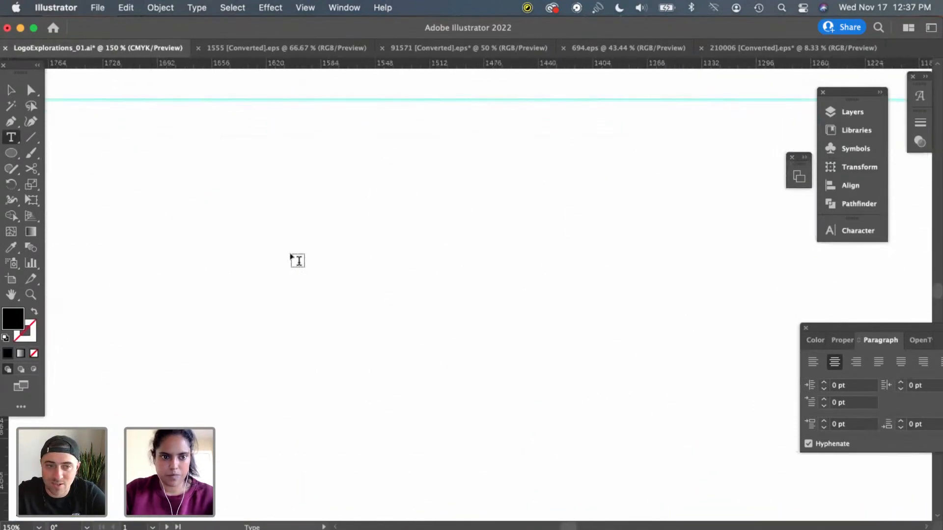
scroll(297, 260, left, 7)
key(v)
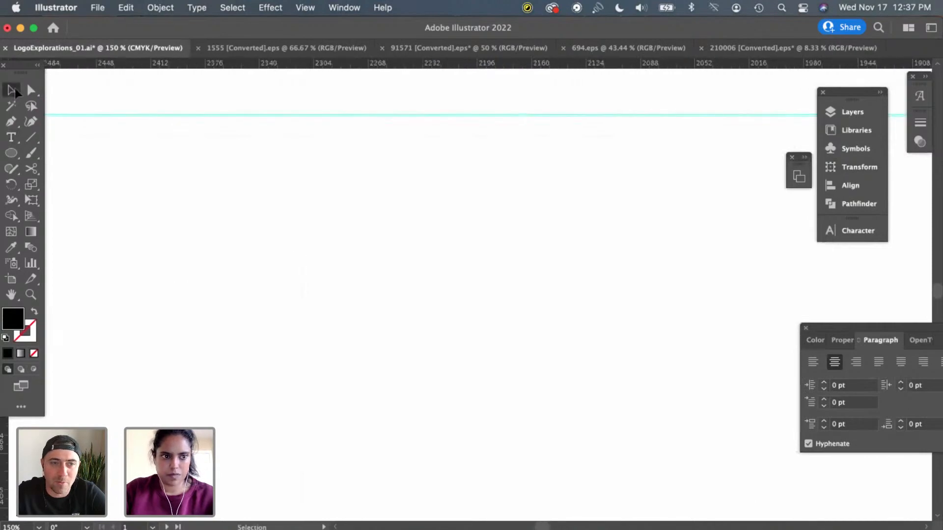
scroll(410, 264, up, 1)
key(super+minus)
key(super+minus)
key(super+minus)
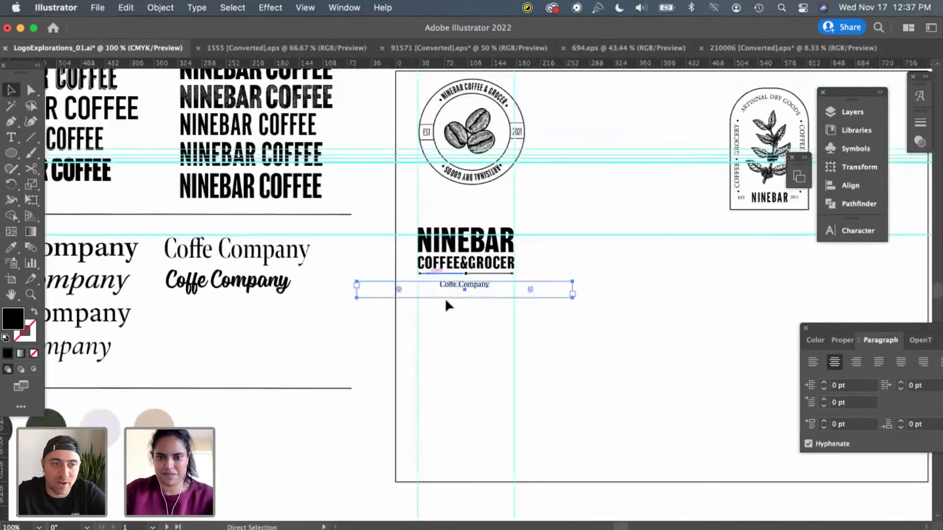
scroll(445, 300, left, 7)
scroll(446, 301, left, 10)
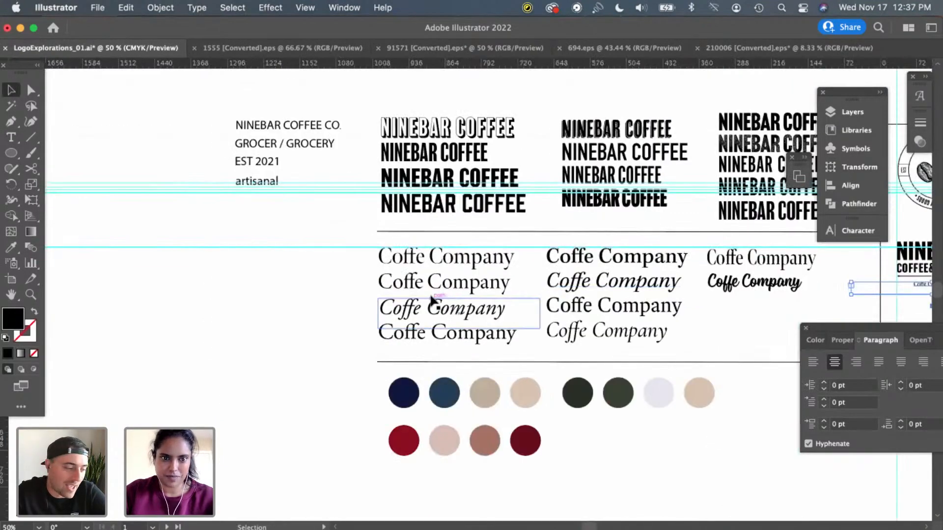
scroll(434, 303, right, 2)
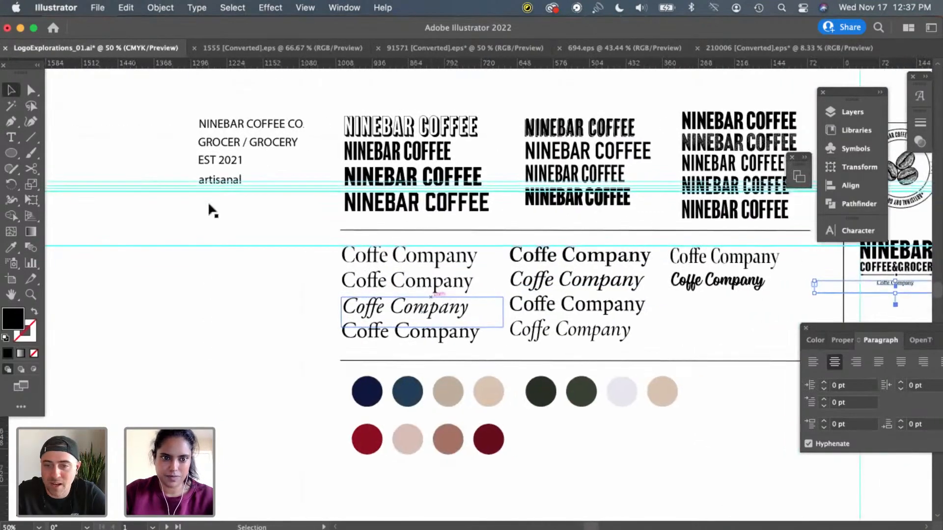
click(224, 181)
double_click(223, 179)
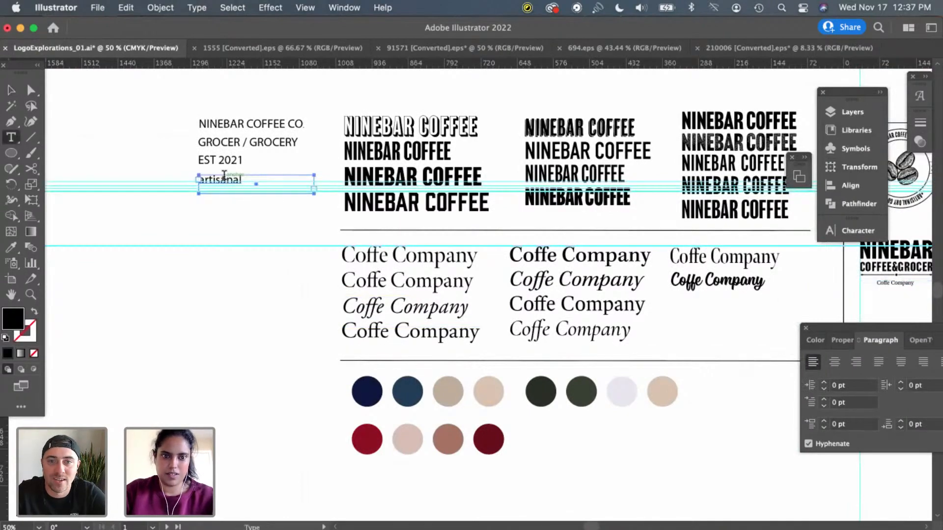
double_click(224, 177)
key(cmd+c)
scroll(385, 277, right, 10)
scroll(385, 278, down, 2)
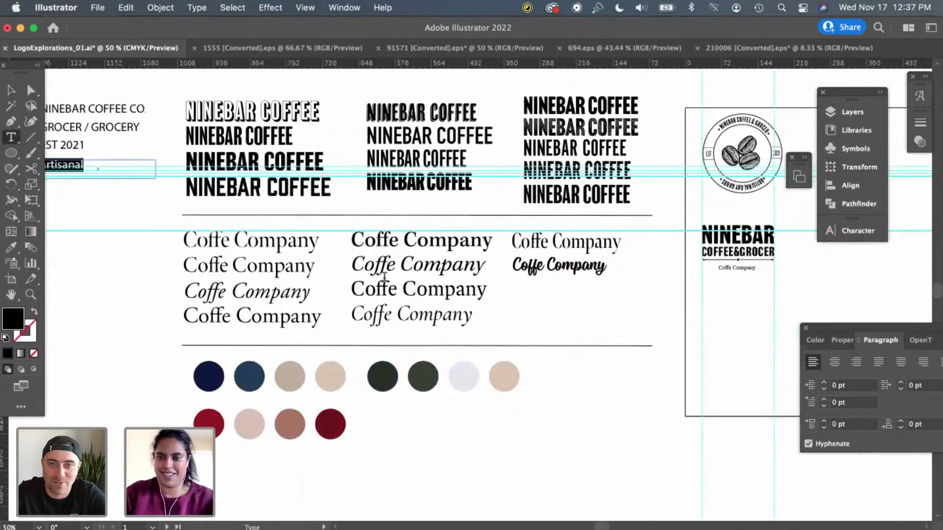
scroll(385, 277, right, 3)
scroll(385, 277, up, 1)
key(Escape)
key(super+equal)
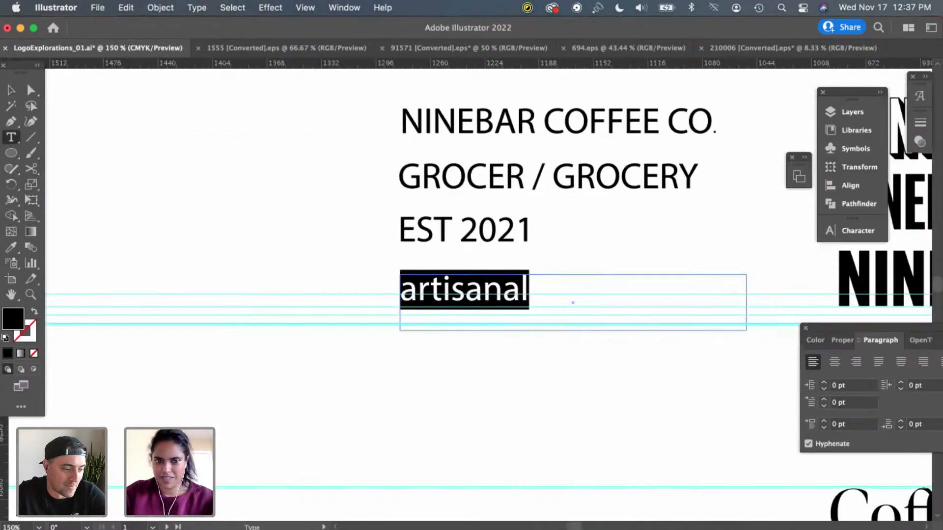
click(11, 90)
click(470, 267)
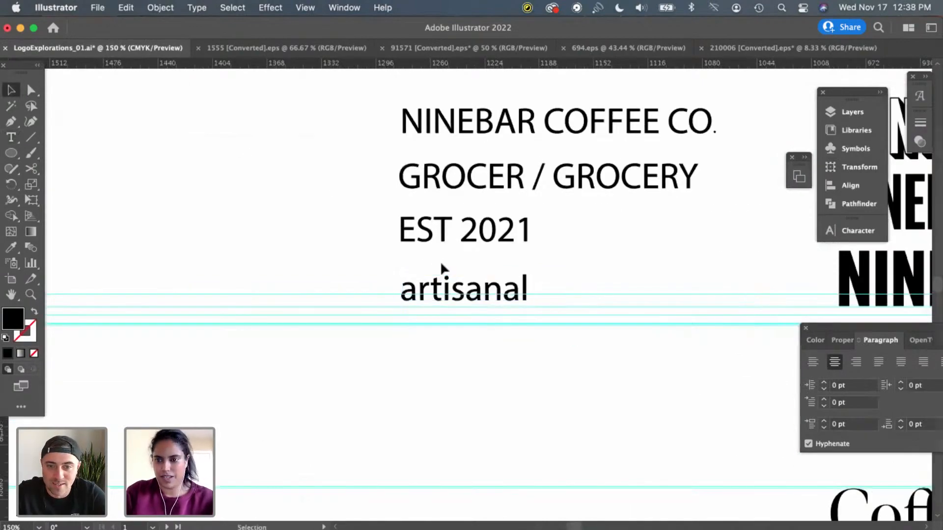
scroll(441, 263, right, 5)
scroll(776, 297, left, 5)
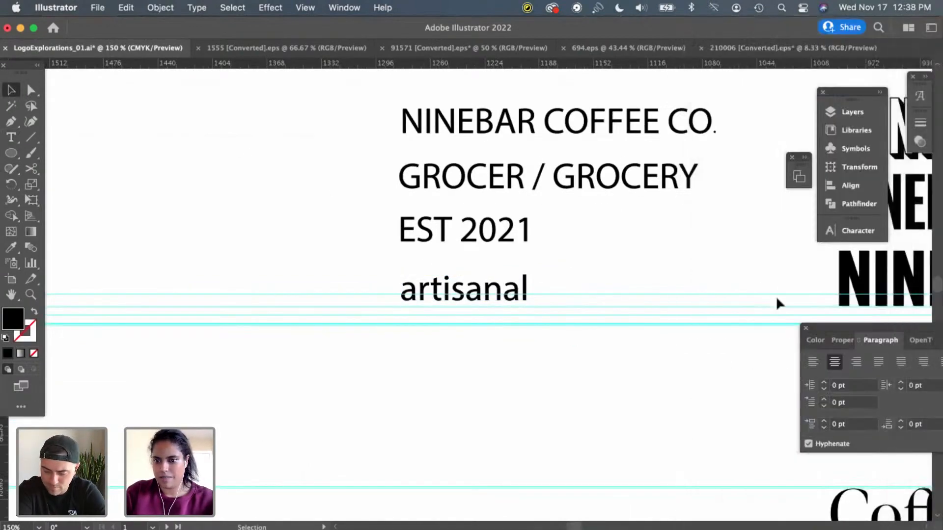
Replace the Coffe Company tagline under the divider with the copied word artisanal, pasted without its source formatting
scroll(776, 295, right, 10)
scroll(776, 301, right, 10)
scroll(776, 300, down, 3)
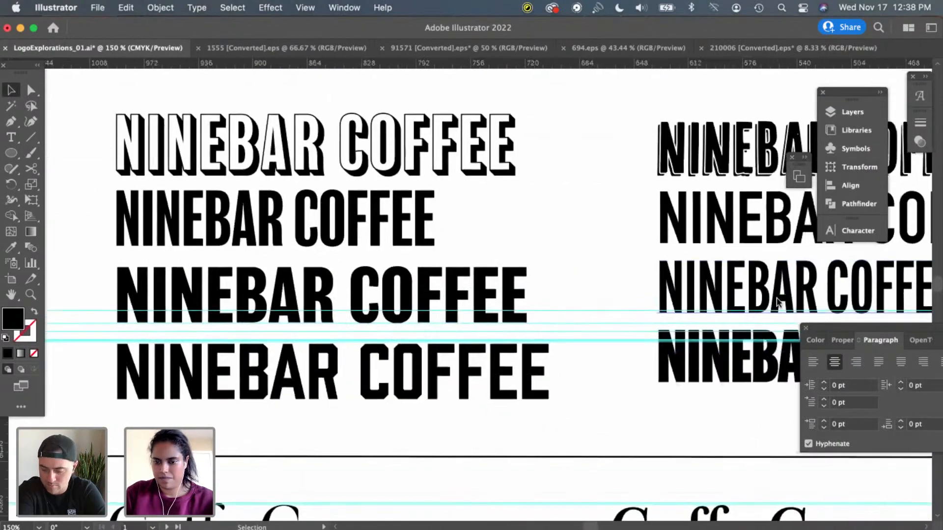
scroll(776, 303, right, 10)
scroll(776, 303, down, 4)
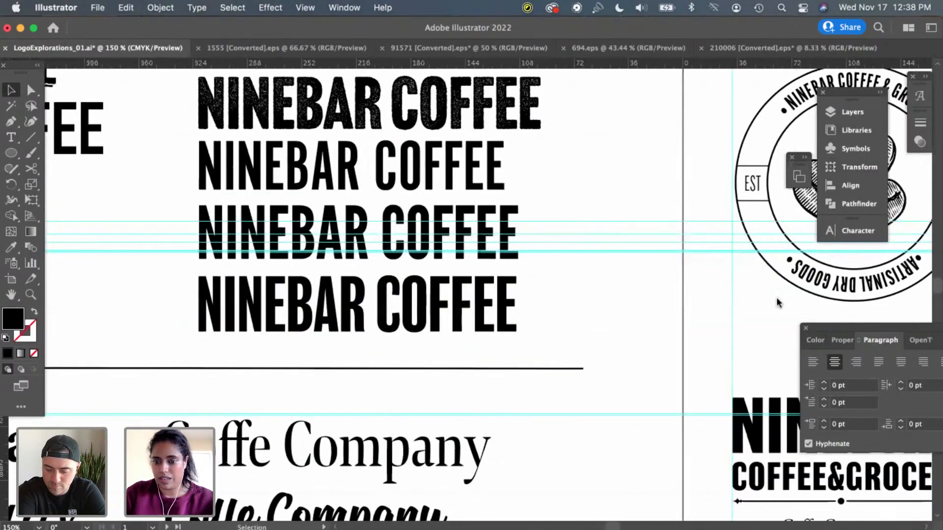
drag(707, 467, 706, 464)
double_click(705, 464)
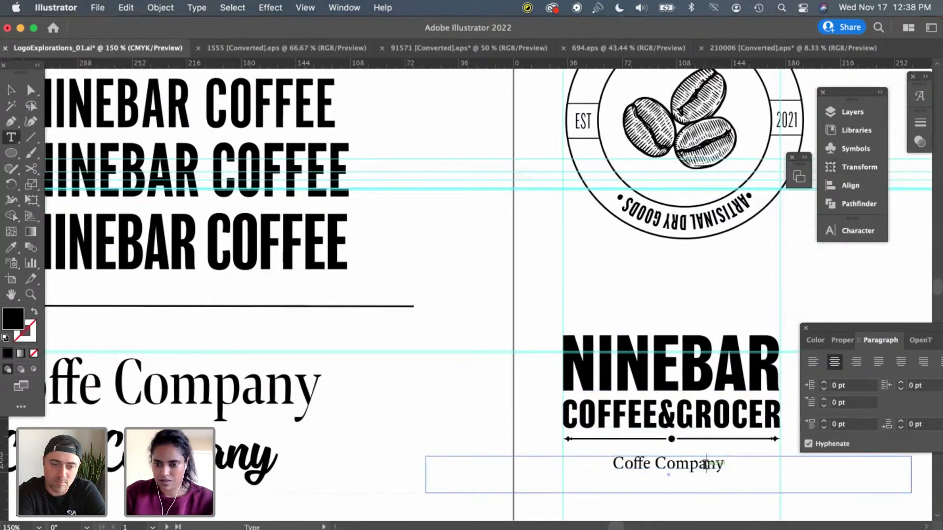
triple_click(705, 464)
triple_click(692, 464)
key(cmd+v)
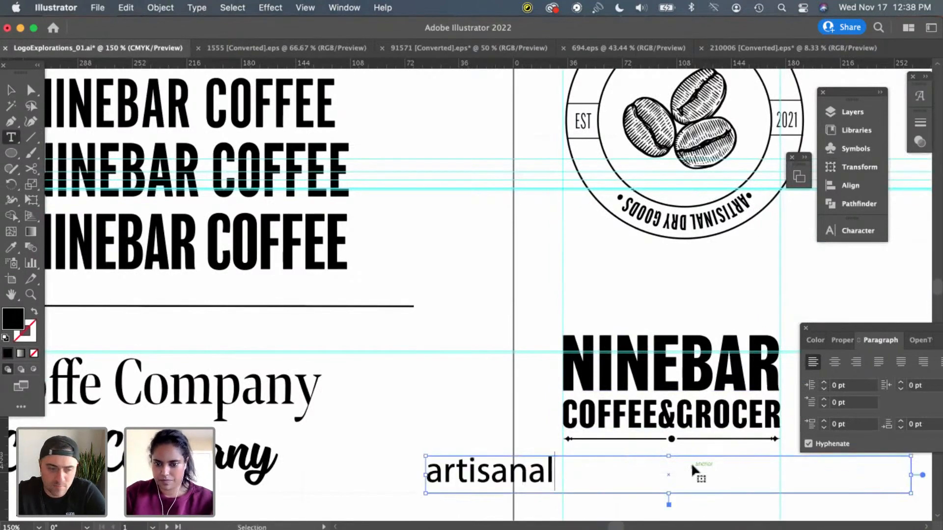
key(cmd+z)
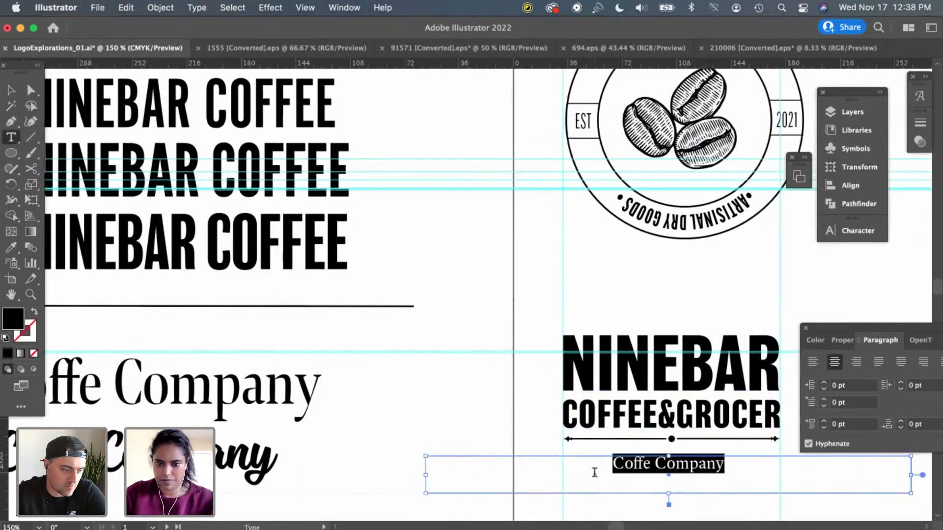
click(129, 7)
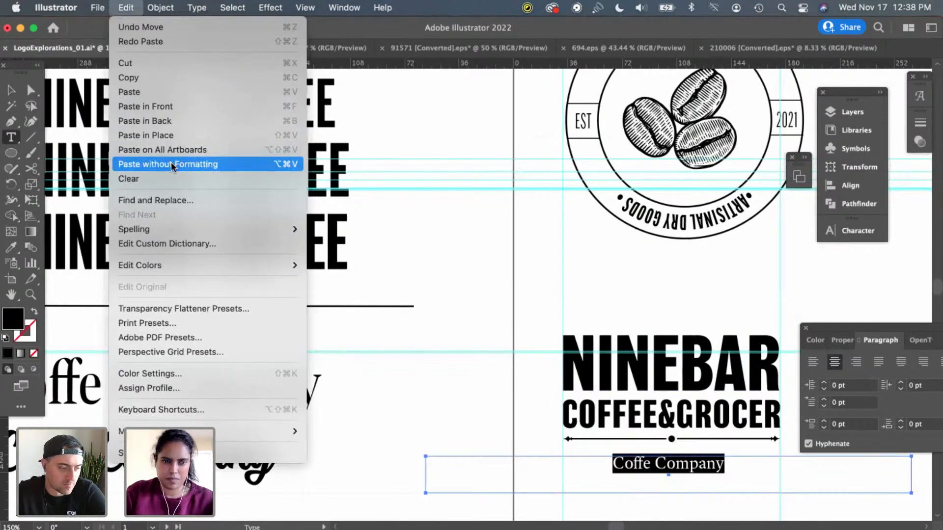
click(172, 164)
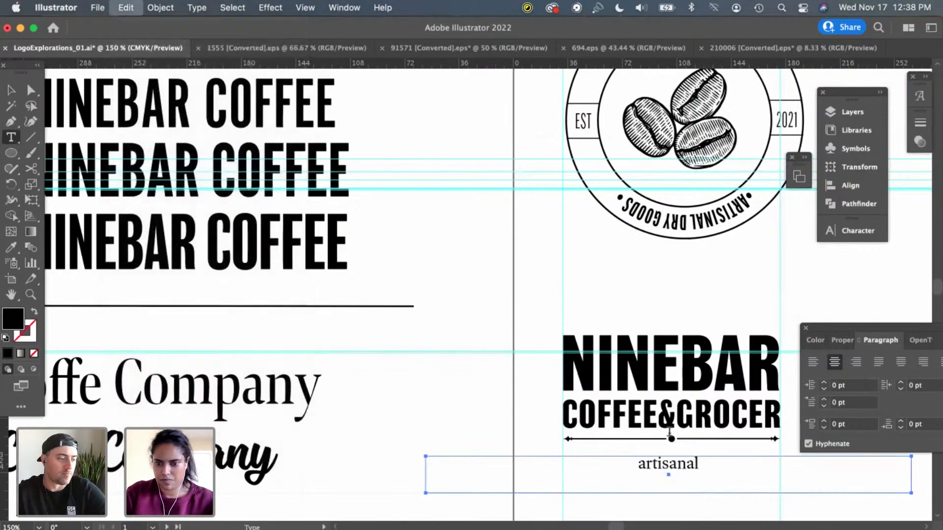
Capitalise the tagline's first letter and extend the text to read Artisanal Dry Goods
click(645, 464)
key(BackSpace)
text(A)
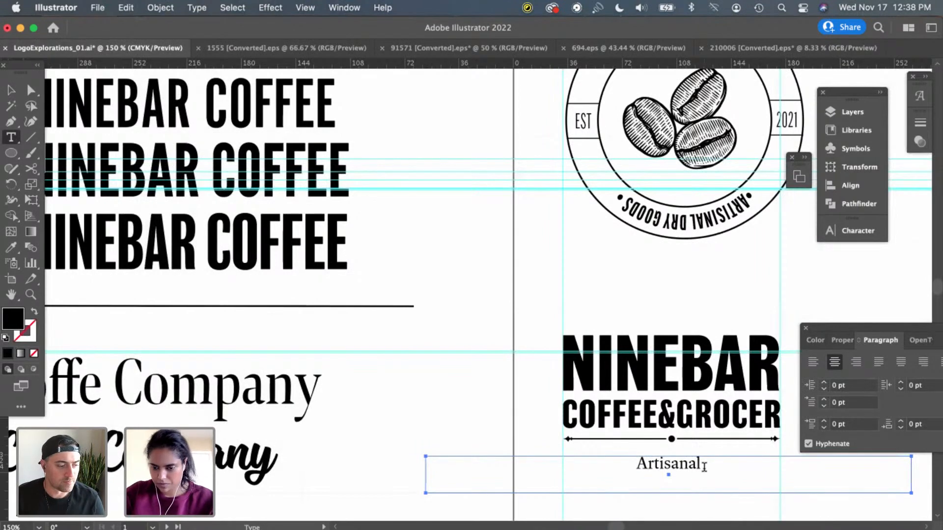
text( DRY)
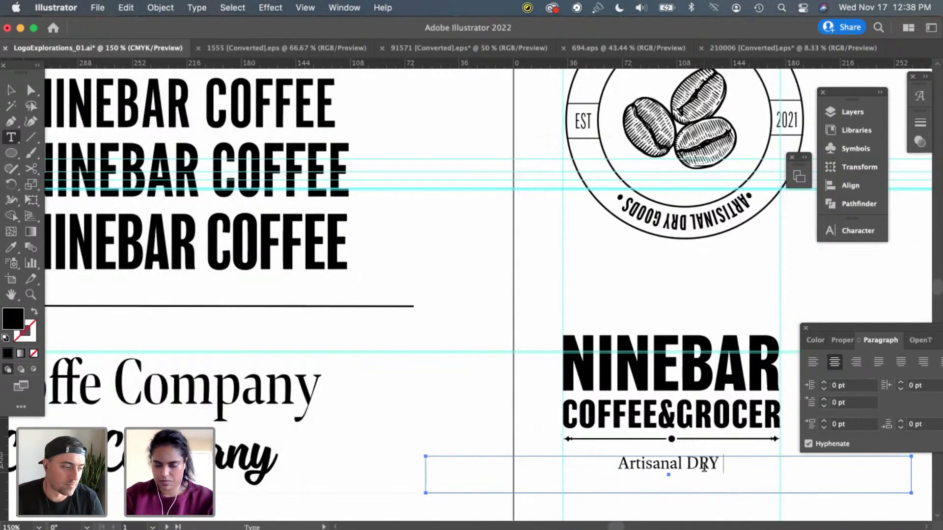
key(BackSpace)
key(BackSpace)
text(ry G)
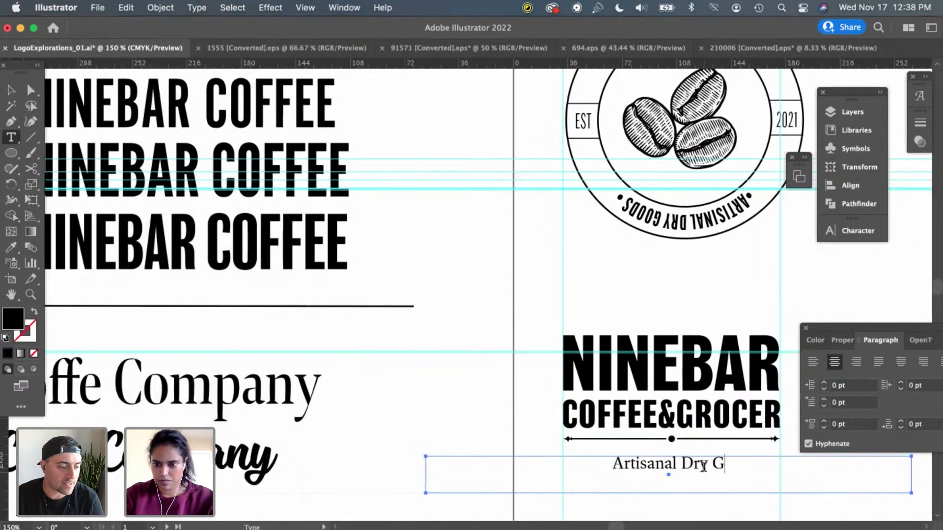
text(oods)
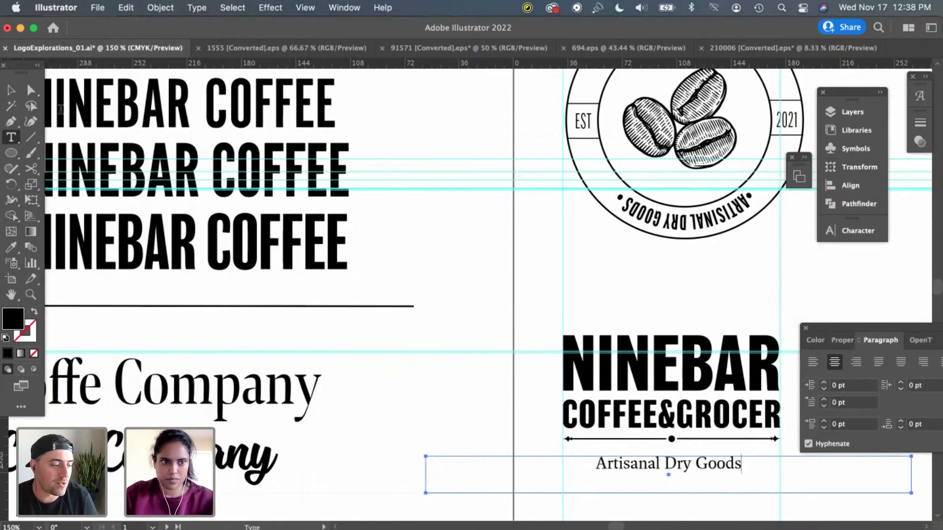
Shorten the tagline's text frame to fit its single line and move the tagline up closer to the divider
click(11, 90)
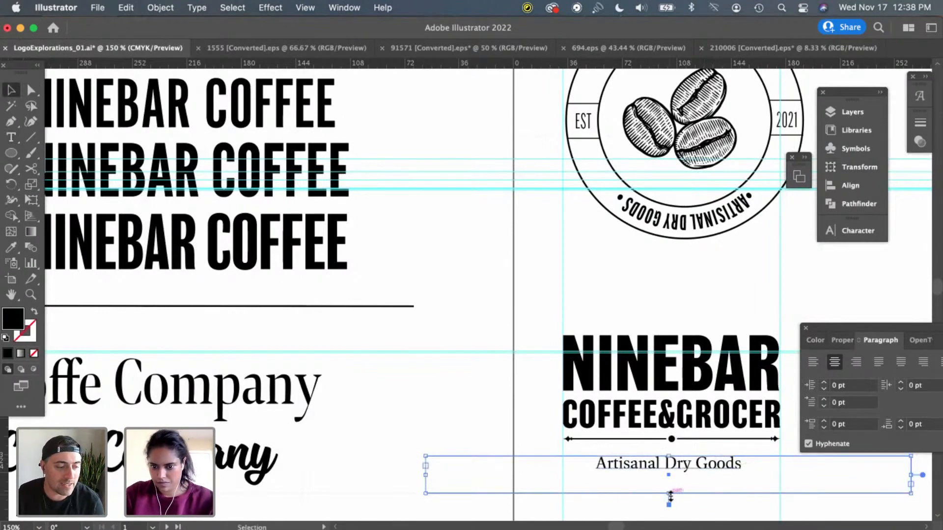
drag(670, 495, 669, 478)
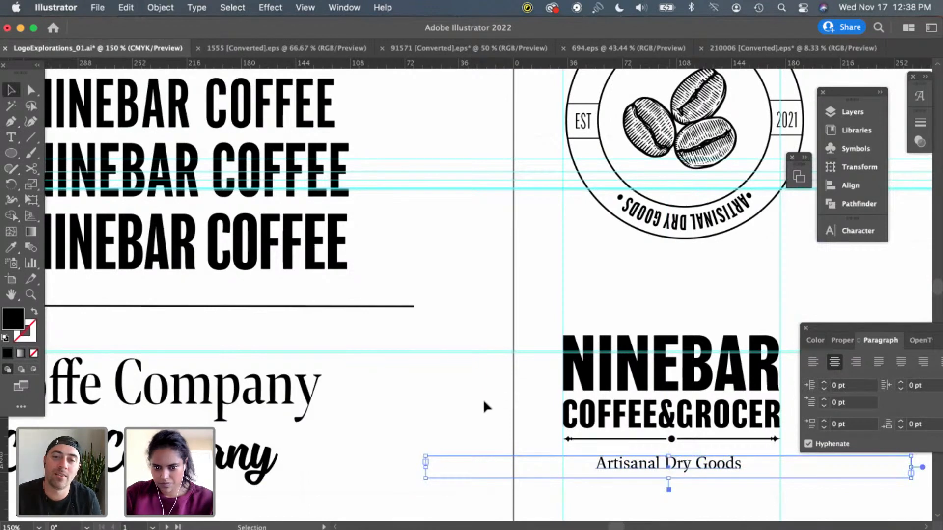
click(653, 448)
scroll(655, 444, right, 3)
scroll(656, 444, down, 2)
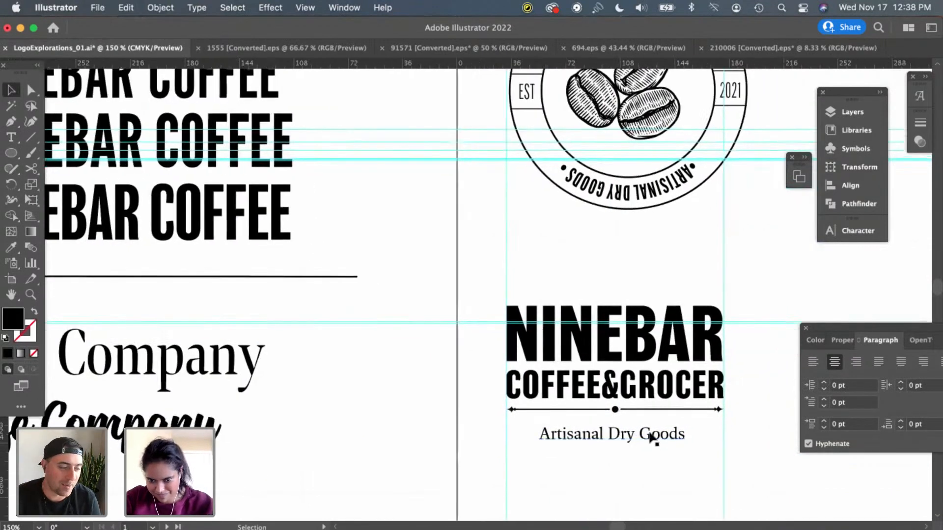
drag(651, 438, 652, 430)
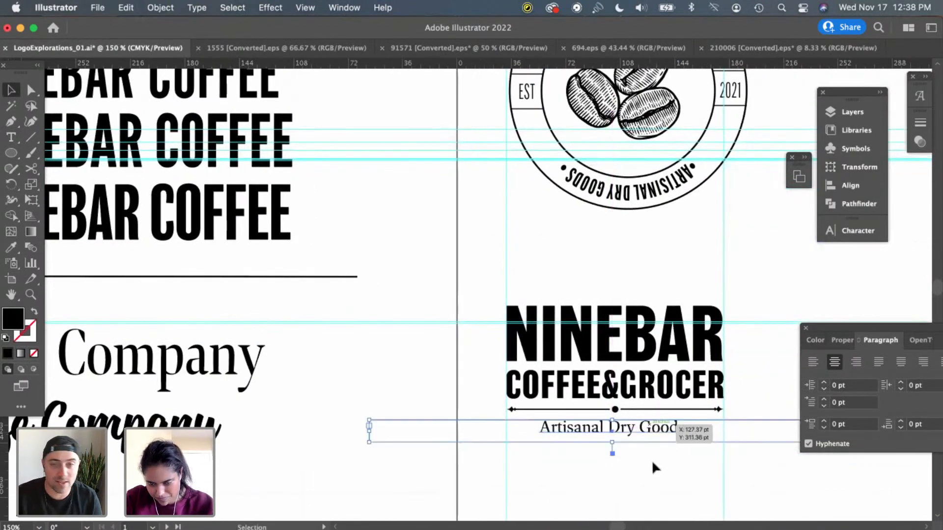
click(653, 459)
click(662, 432)
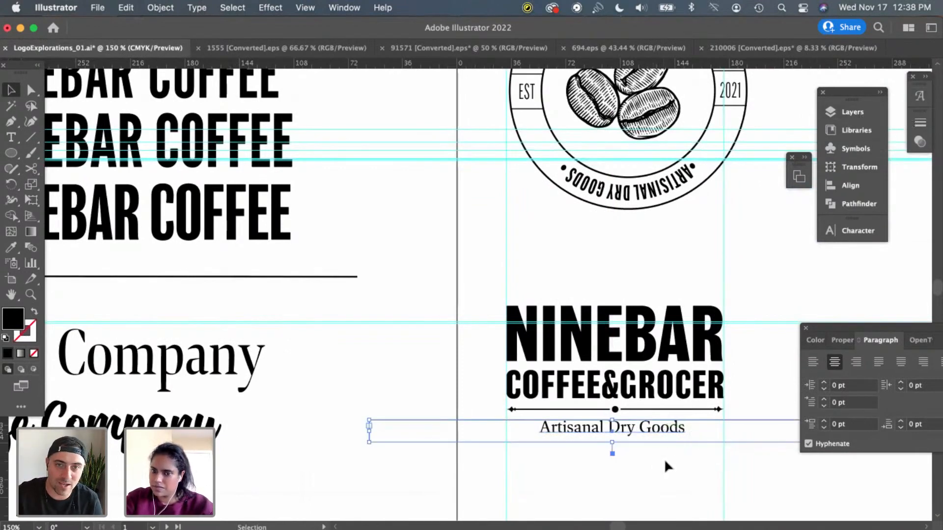
Apply All Caps to the whole Artisanal Dry Goods tagline
triple_click(654, 428)
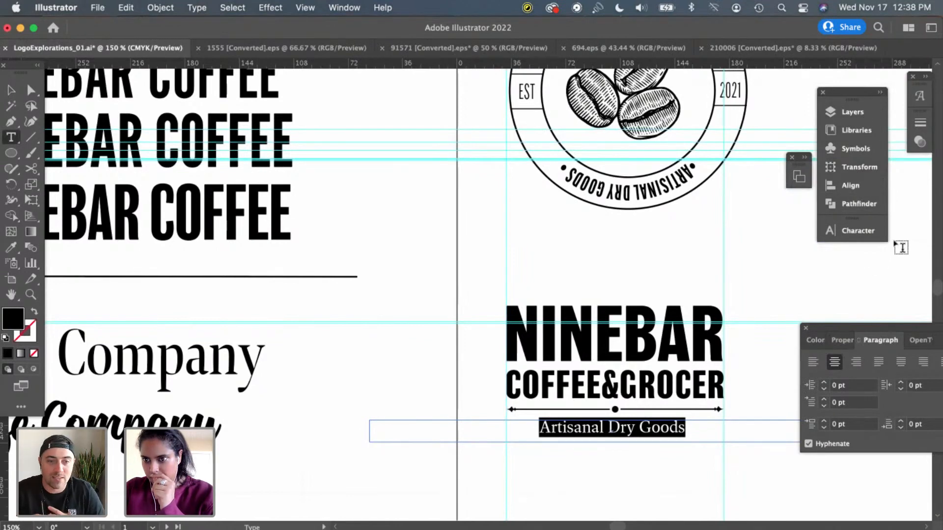
click(853, 236)
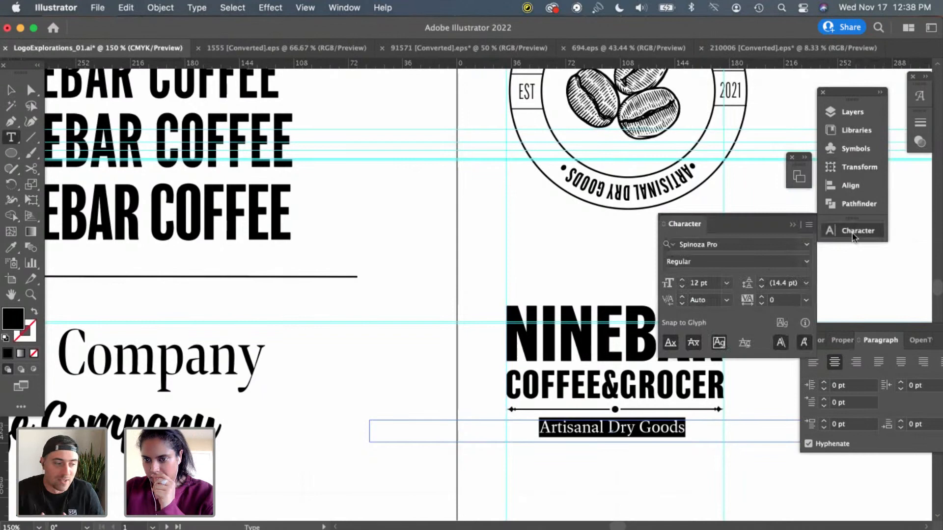
click(809, 225)
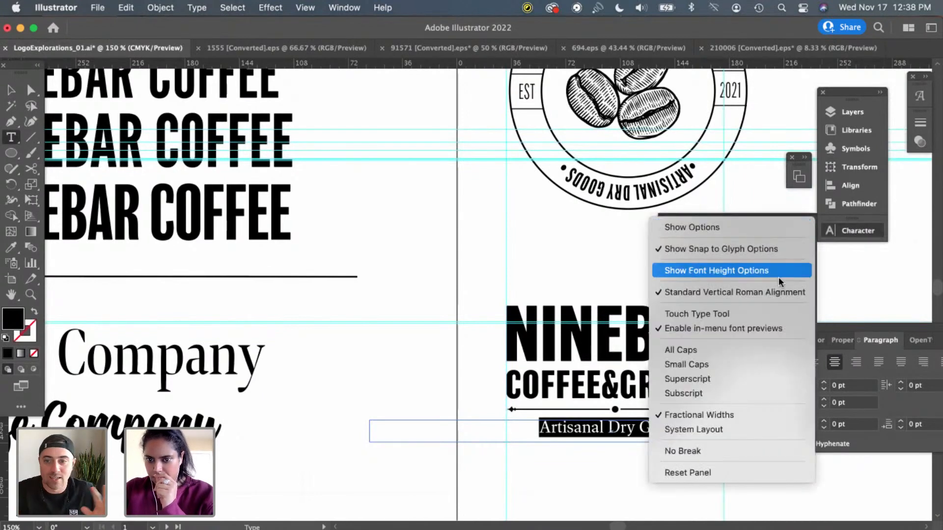
click(752, 349)
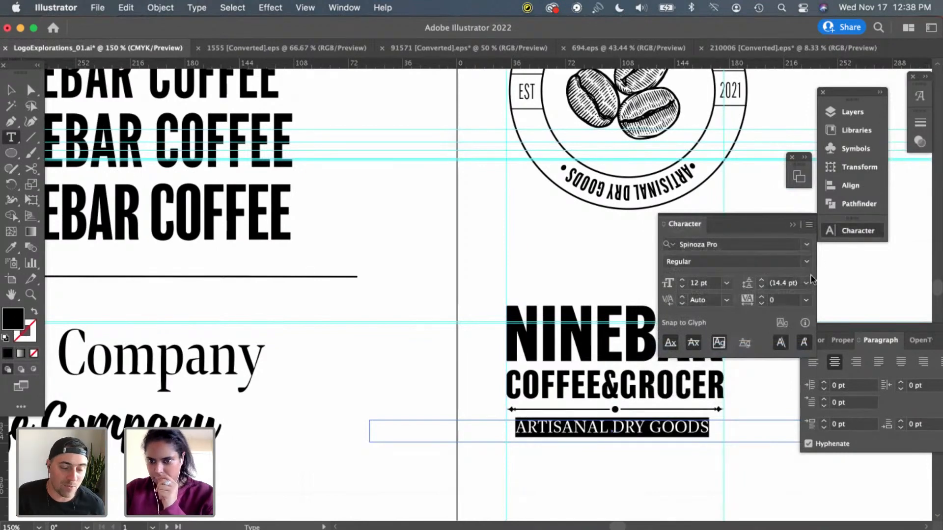
Set the tagline's tracking to 50 and its font size to 10 pt
click(805, 300)
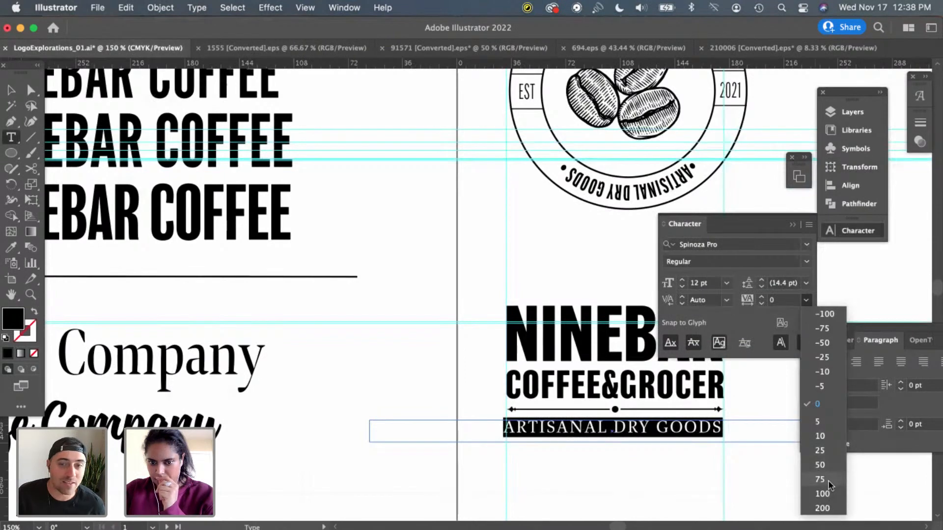
click(827, 469)
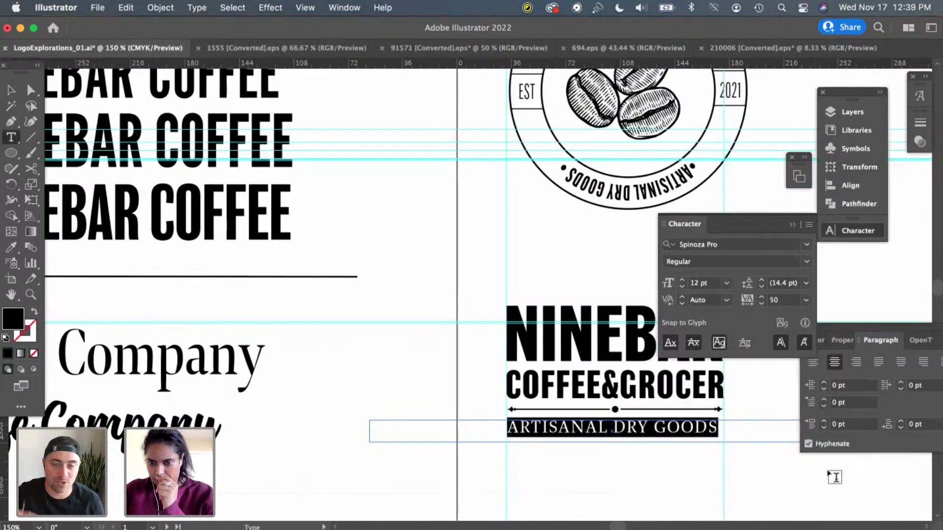
click(727, 284)
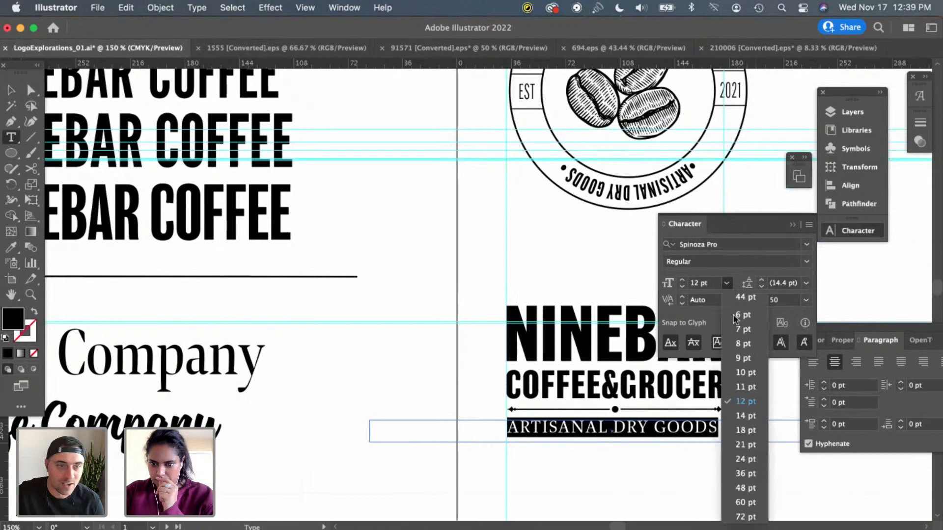
click(748, 372)
Widen the tagline's tracking to 200, reduce it to 179 to fit within the wordmark's width, and deselect the text
click(806, 300)
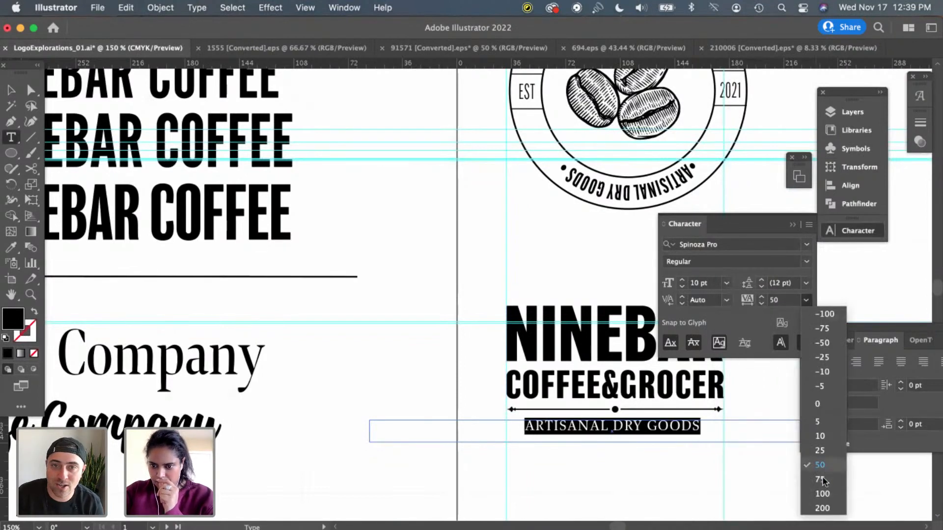
click(823, 508)
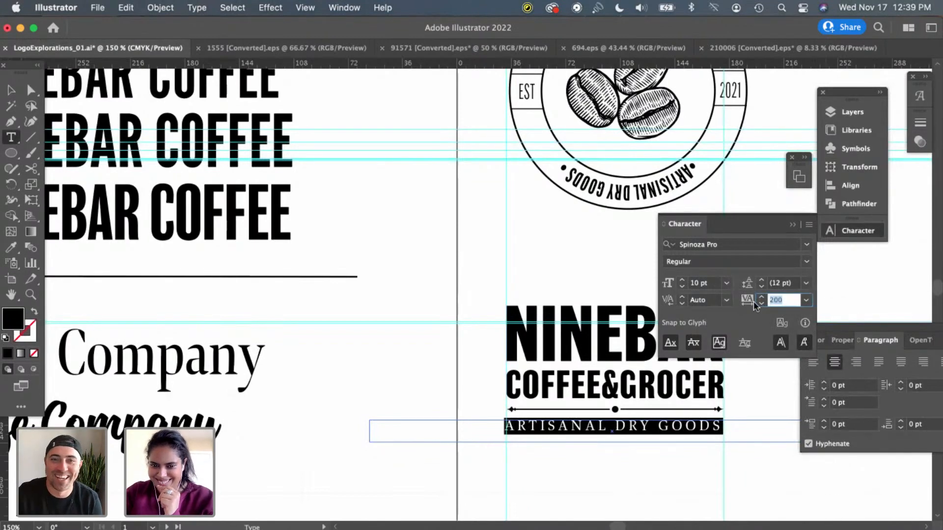
key(Down)
key(Down)
key(Down)
key(Down)
key(Down)
key(Down)
key(Down)
key(Down)
key(Down)
key(Down)
key(Down)
key(Down)
key(Down)
key(Down)
key(Down)
key(Down)
key(Down)
key(Down)
key(Down)
key(Down)
key(Down)
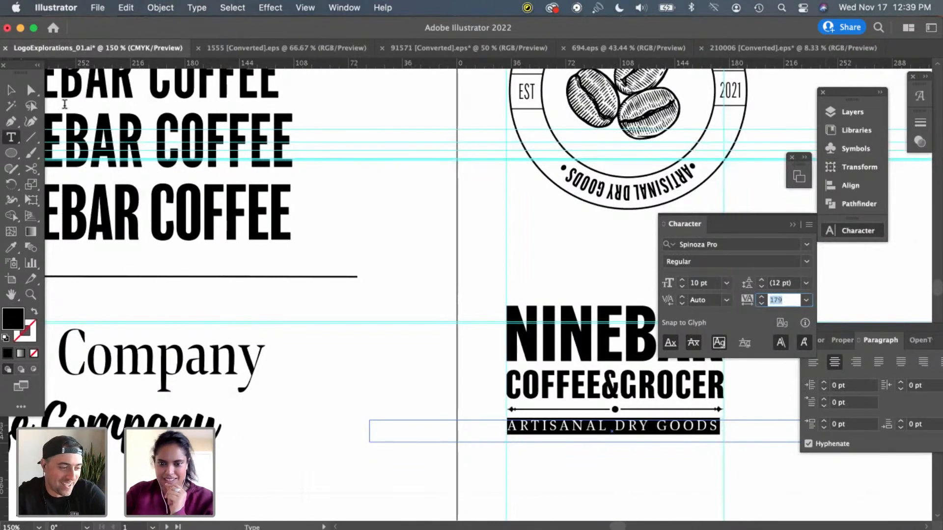
click(10, 90)
click(568, 324)
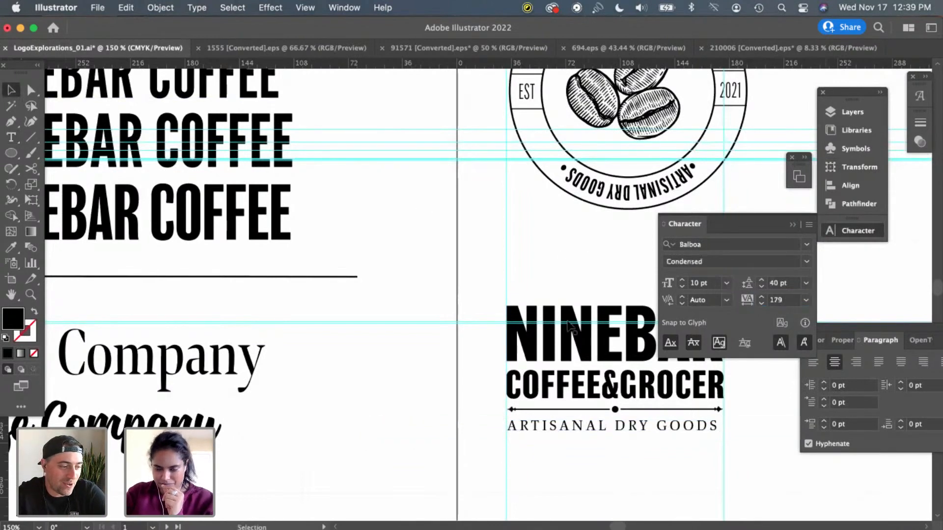
Nudge the tagline slightly to the right to centre it beneath the divider
scroll(568, 325, right, 5)
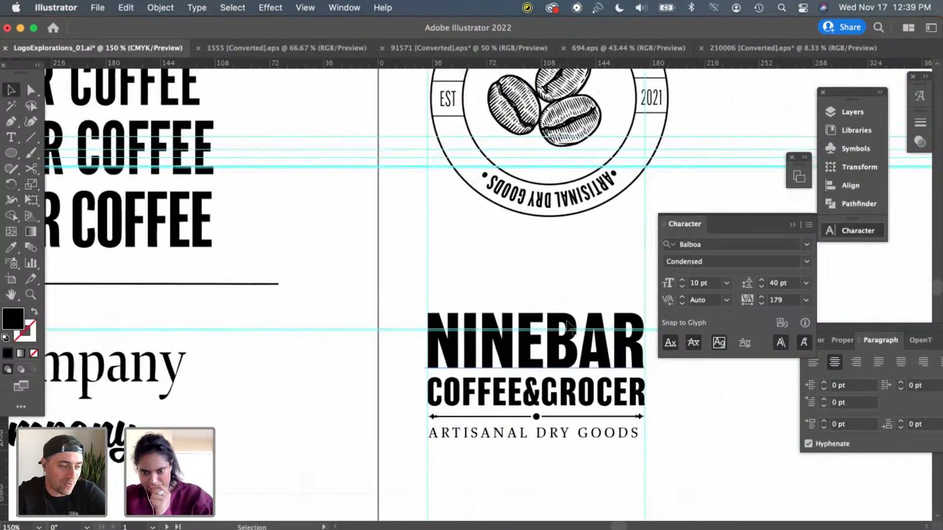
click(582, 437)
drag(581, 438, 583, 438)
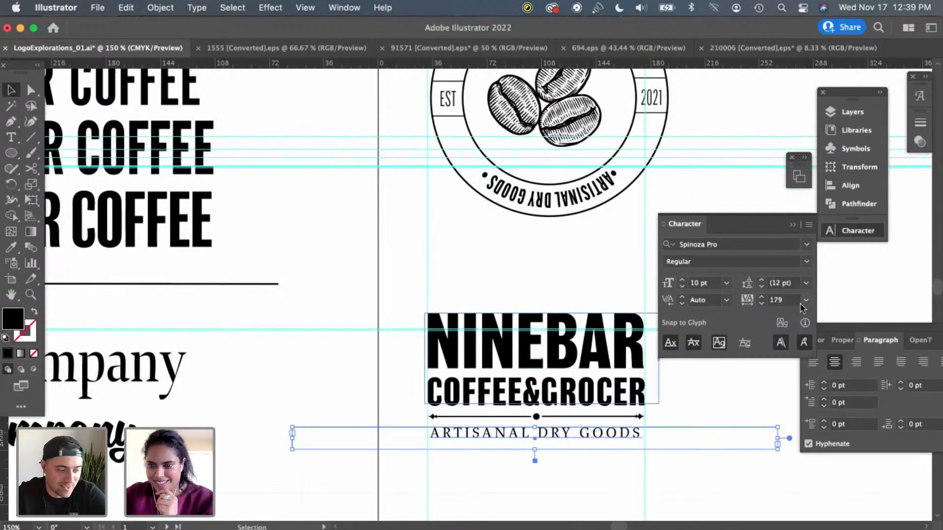
Fine-tune the tagline's tracking to 182 to match the divider's width, and deselect the text
drag(788, 301, 756, 298)
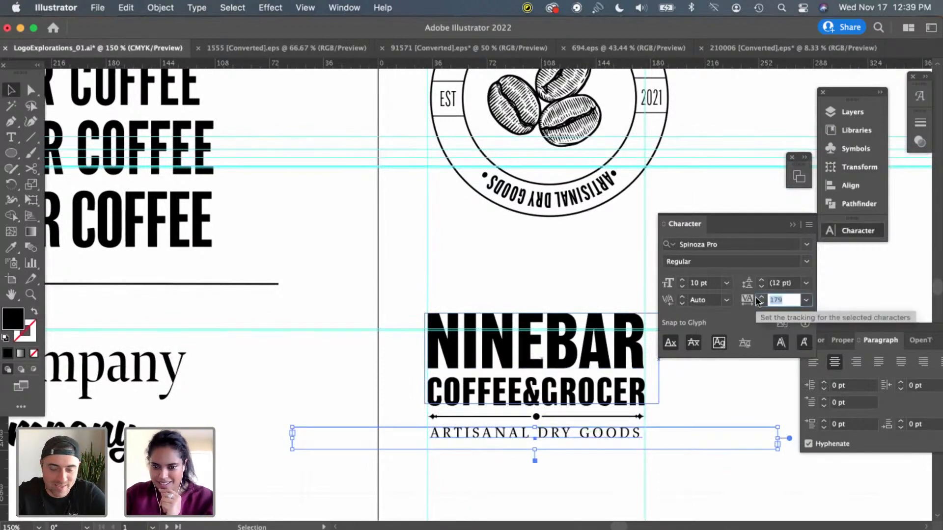
key(Up)
key(Up)
key(Up)
key(Up)
key(Up)
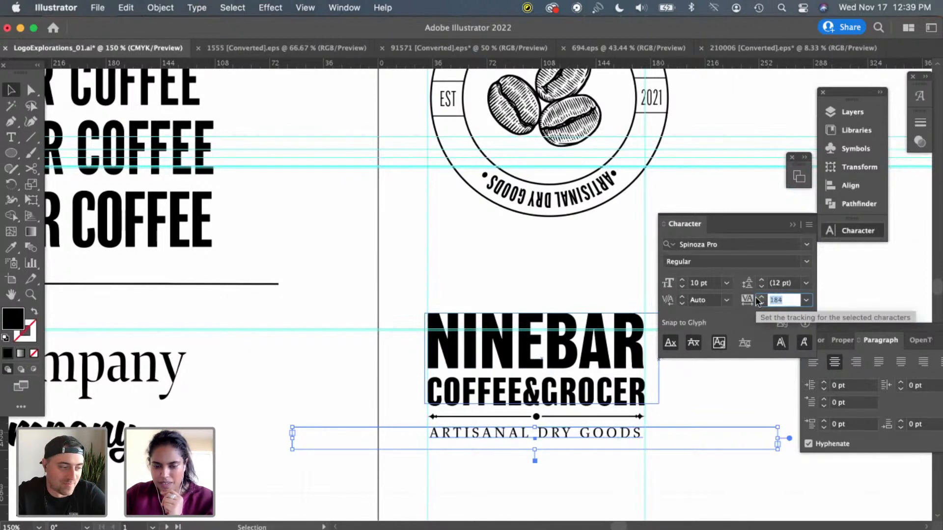
key(Down)
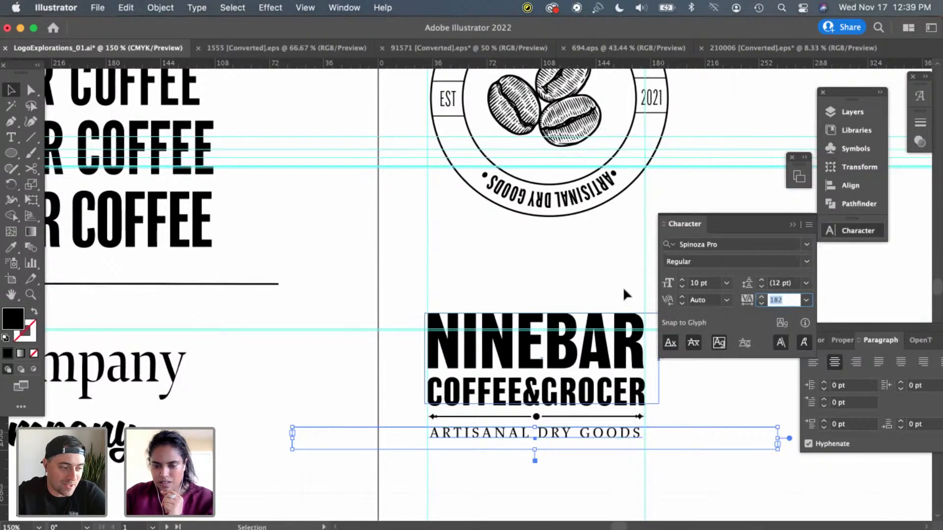
click(596, 296)
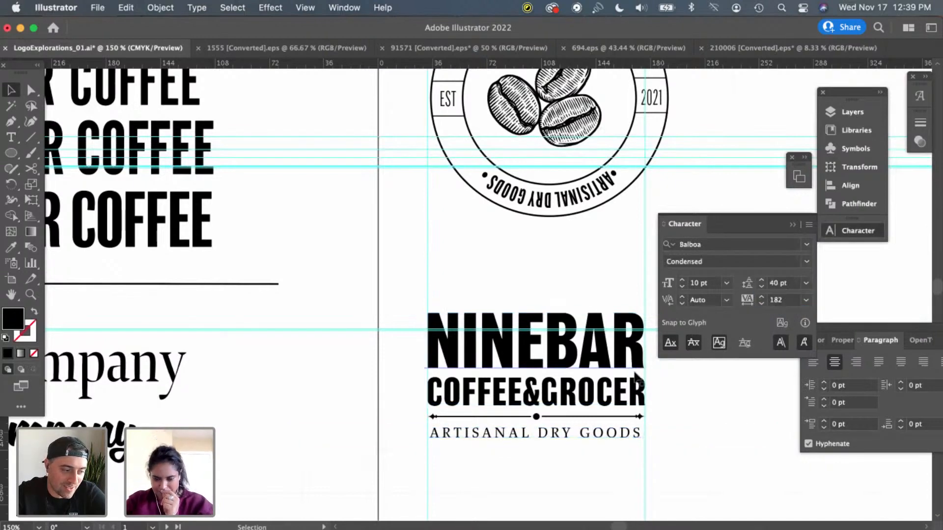
Hide the guides and check the finished wordmark lockup at reduced and closer magnification
key(super+semicolon)
key(super+minus)
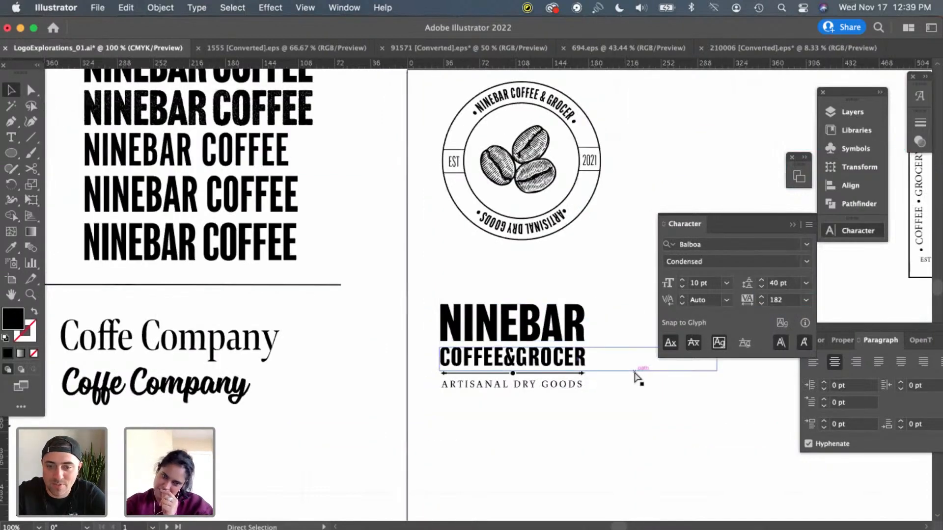
key(super+equal)
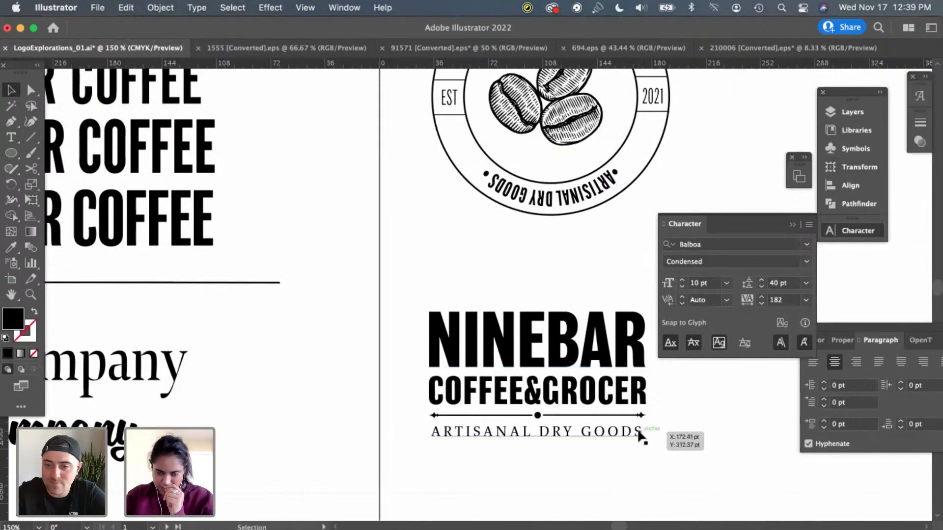
scroll(640, 435, down, 1)
scroll(640, 434, right, 2)
key(super+minus)
key(super+equal)
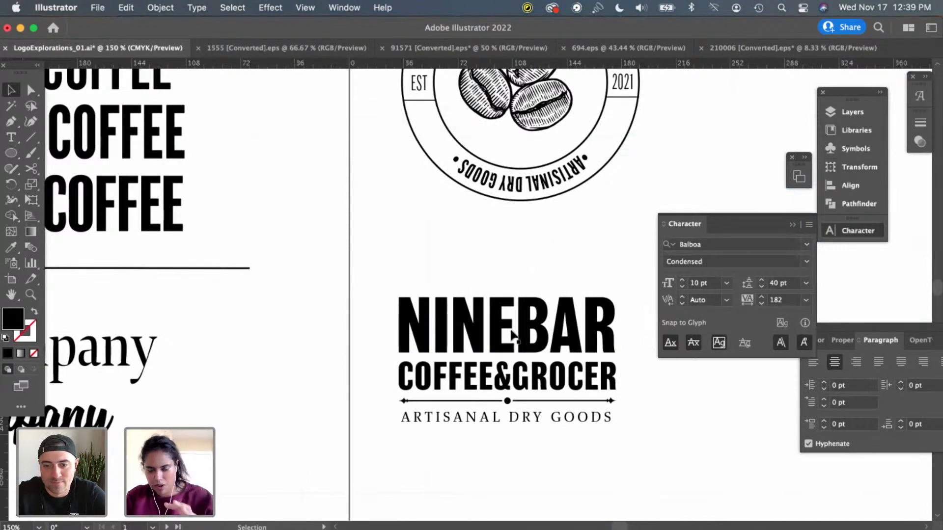
scroll(650, 392, down, 1)
scroll(650, 393, right, 1)
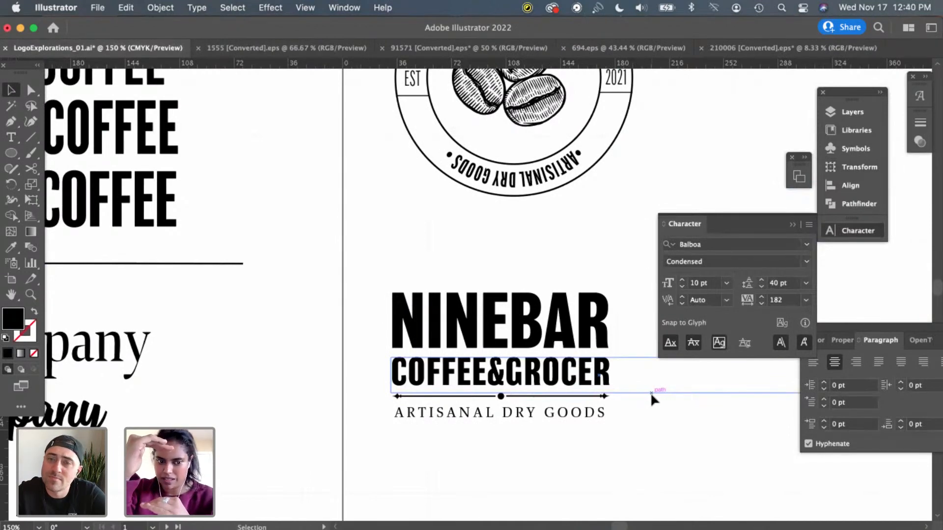
Show the guides and try nudging the tagline right and back left to align it between them, and deselect it
click(585, 417)
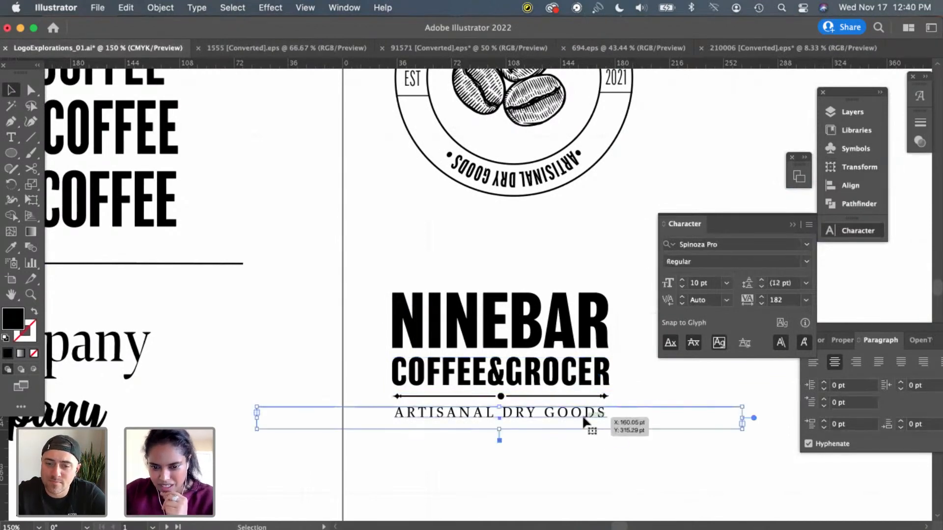
key(super+semicolon)
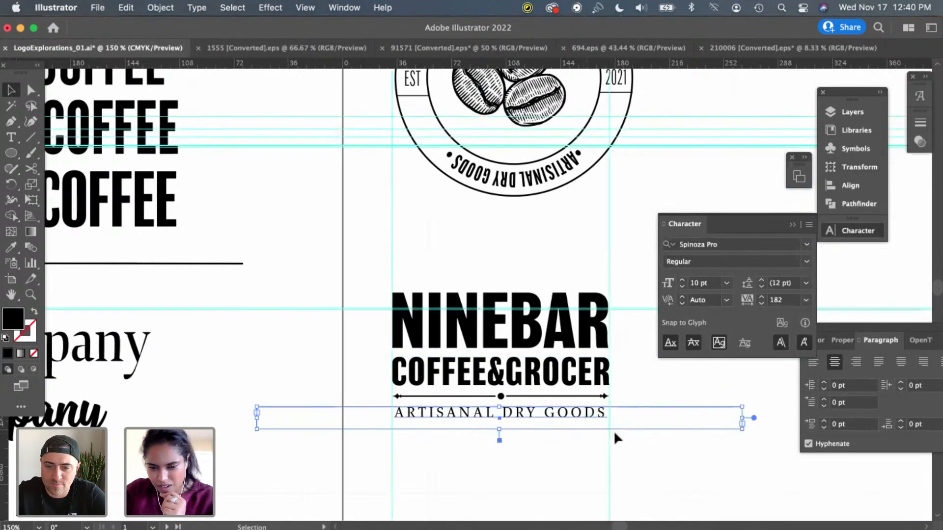
key(Right)
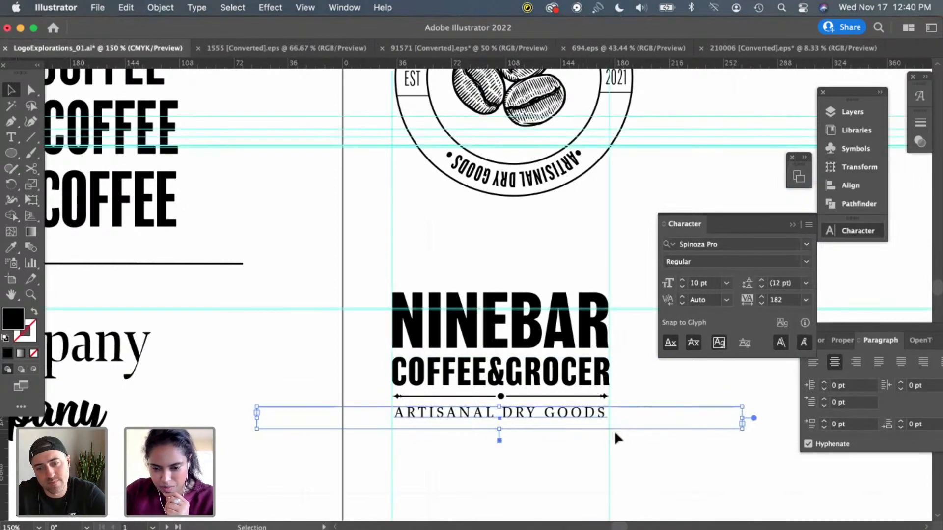
key(Left)
click(684, 481)
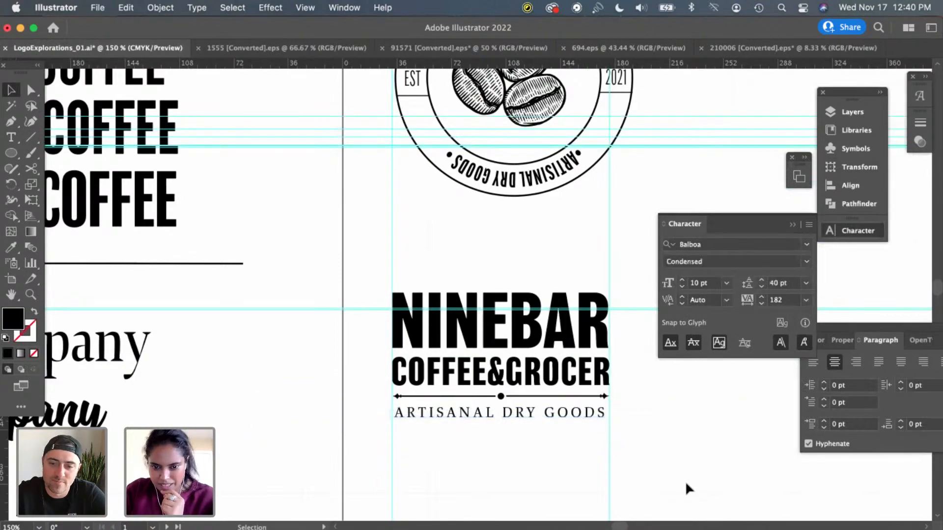
Check the wordmark lockup without guides at reduced and closer magnification, bring the guides back, and select the tagline
key(super+minus)
key(super+minus)
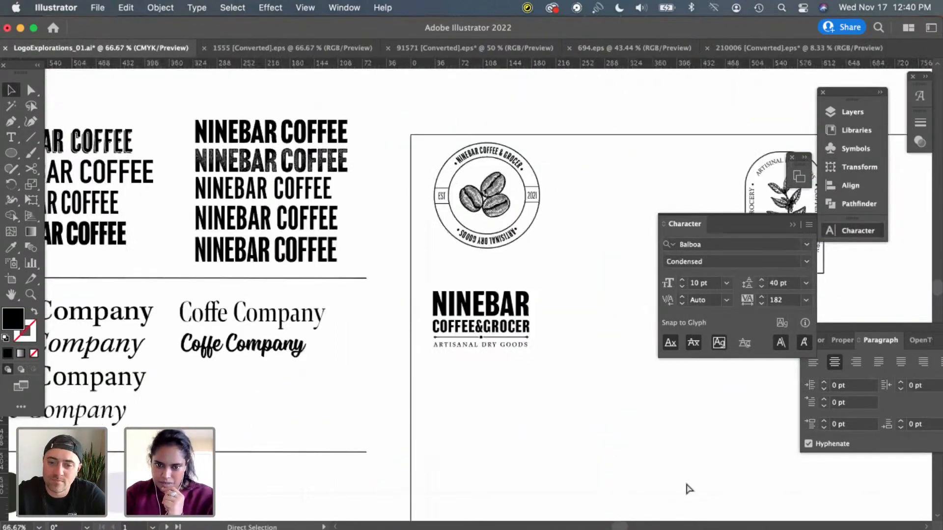
key(super+plus)
key(super+plus)
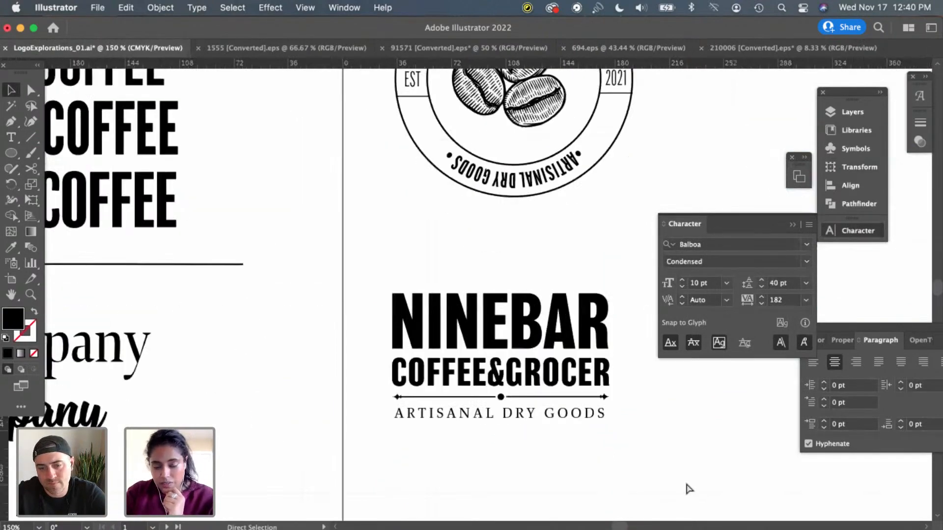
key(super+plus)
key(super+minus)
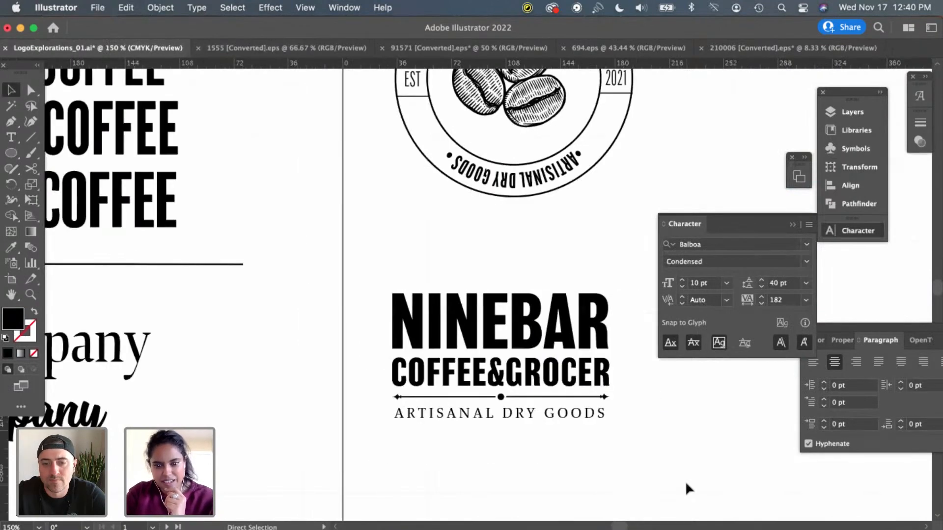
key(super+semicolon)
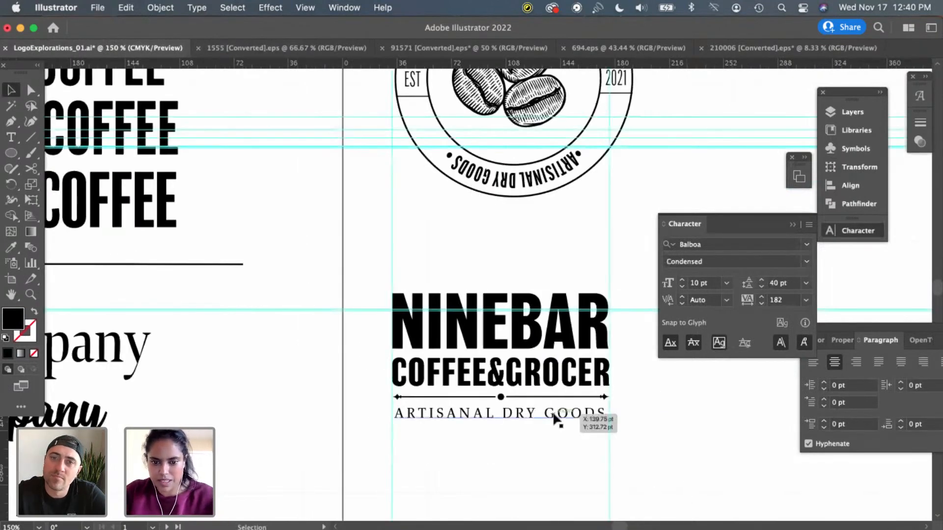
click(553, 417)
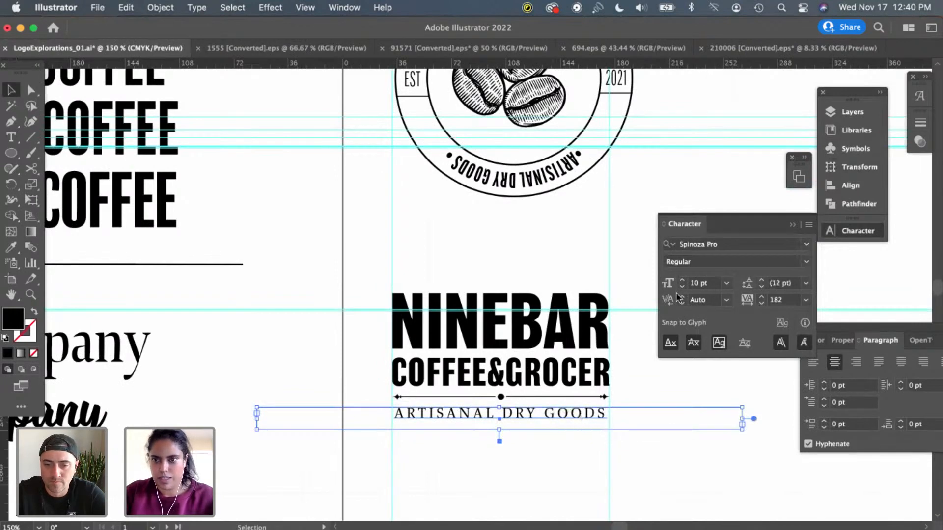
Browse the open coffee illustration and vintage ornament documents for further decorative elements, and return to LogoExplorations_01.ai
click(766, 50)
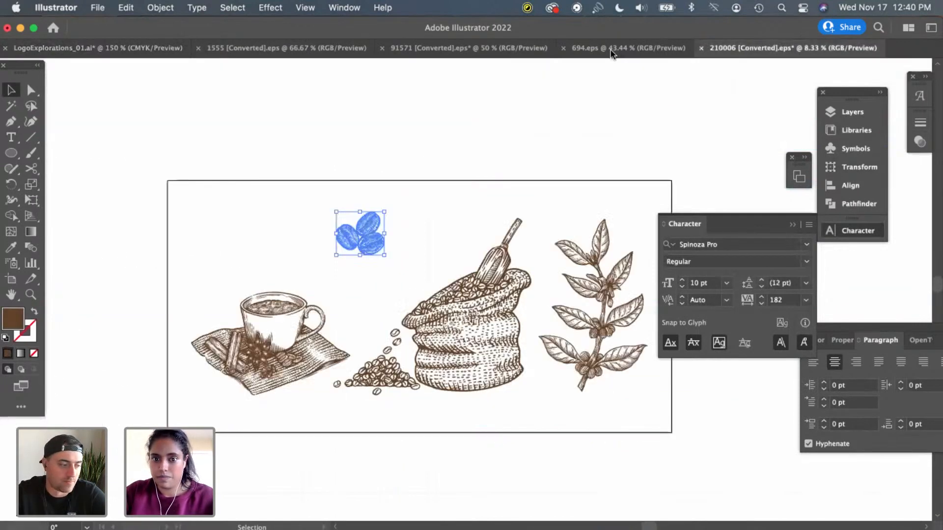
click(624, 48)
click(461, 48)
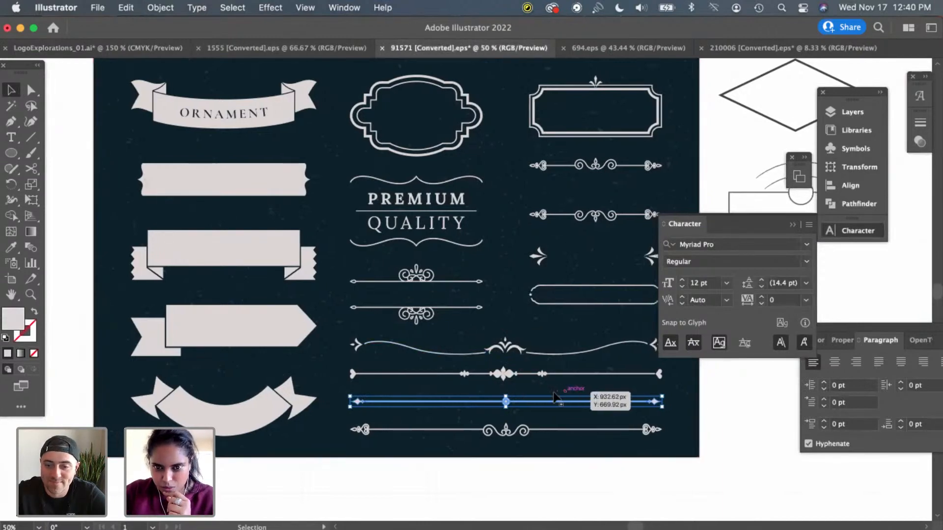
scroll(555, 397, up, 2)
scroll(555, 396, right, 4)
scroll(558, 374, down, 4)
scroll(558, 374, left, 3)
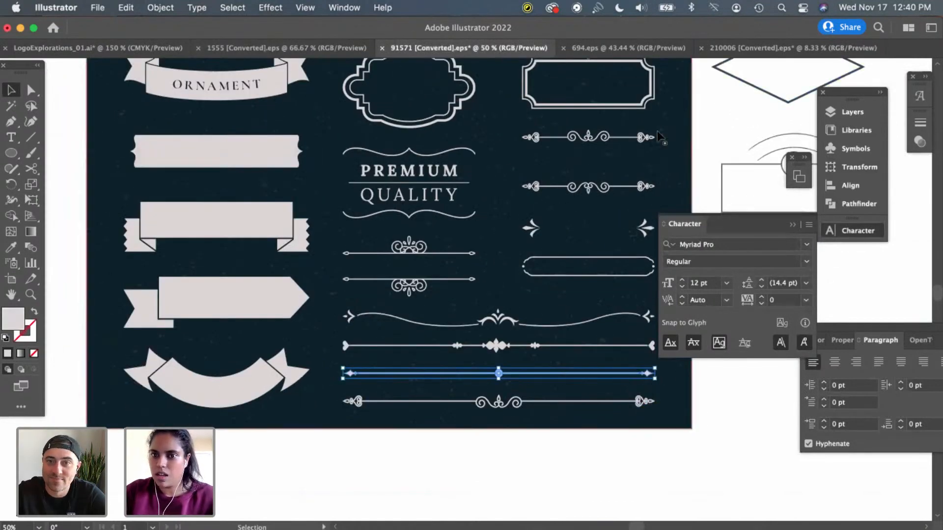
scroll(756, 89, up, 1)
scroll(756, 89, right, 1)
click(678, 48)
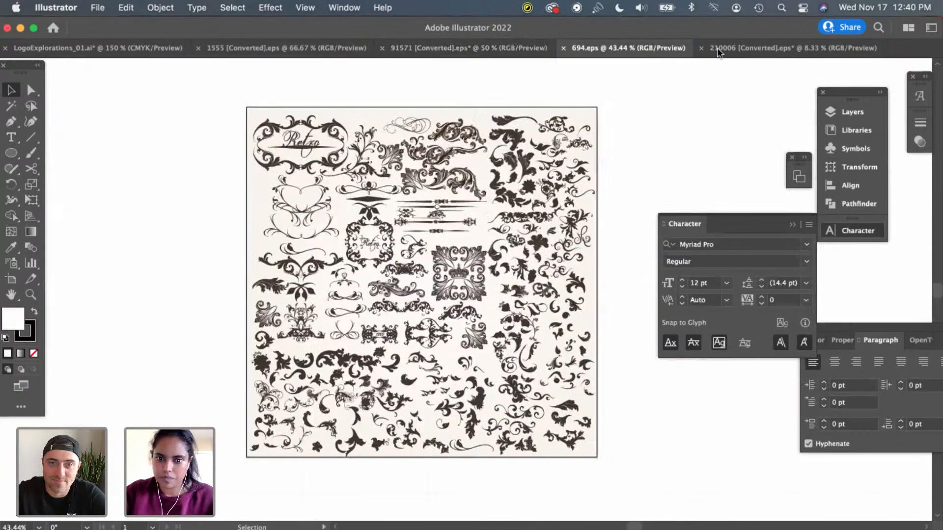
click(762, 48)
click(475, 49)
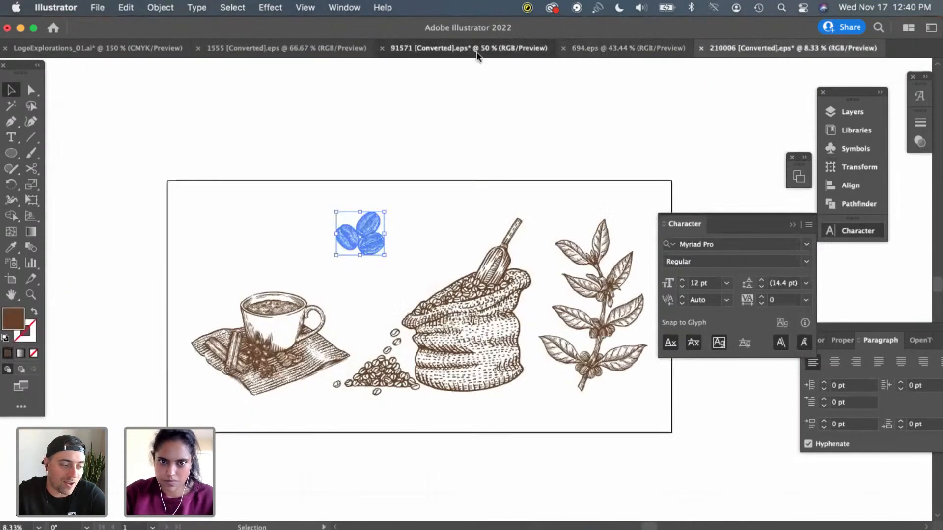
scroll(735, 146, up, 1)
scroll(735, 146, right, 1)
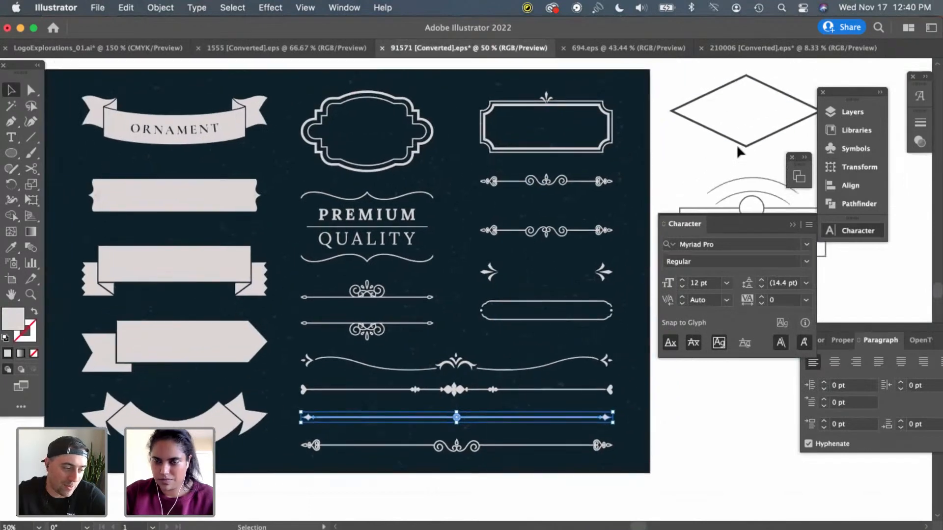
click(109, 49)
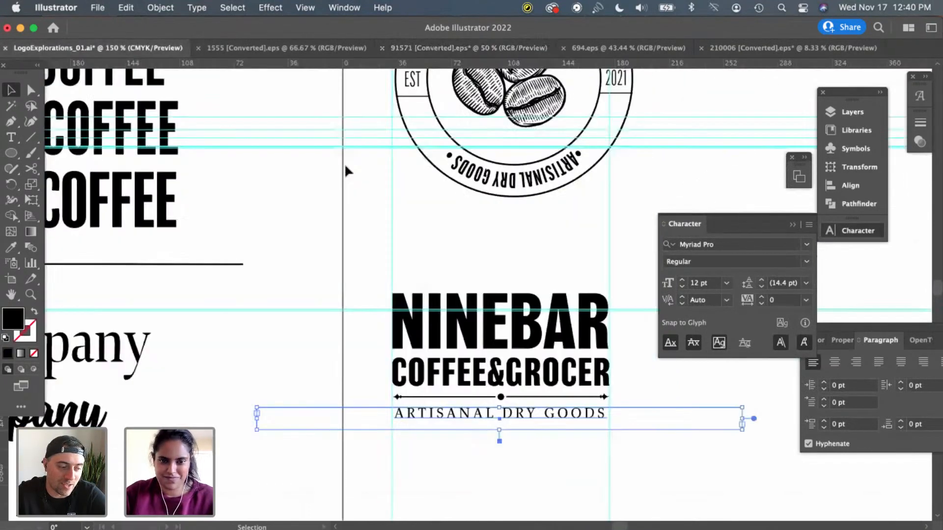
Isolate the divider group and duplicate its two arrow-ended lines, without the centre dot, to just above NINEBAR
click(665, 469)
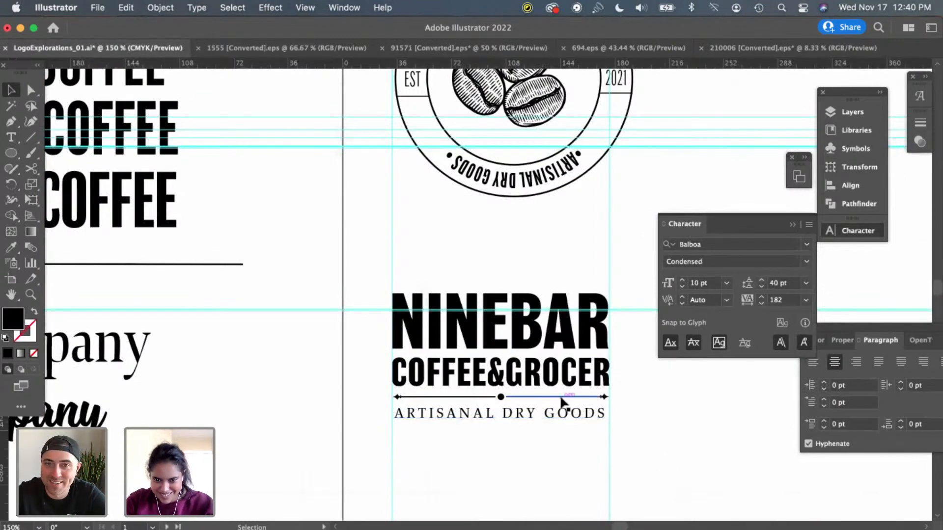
click(545, 397)
double_click(464, 397)
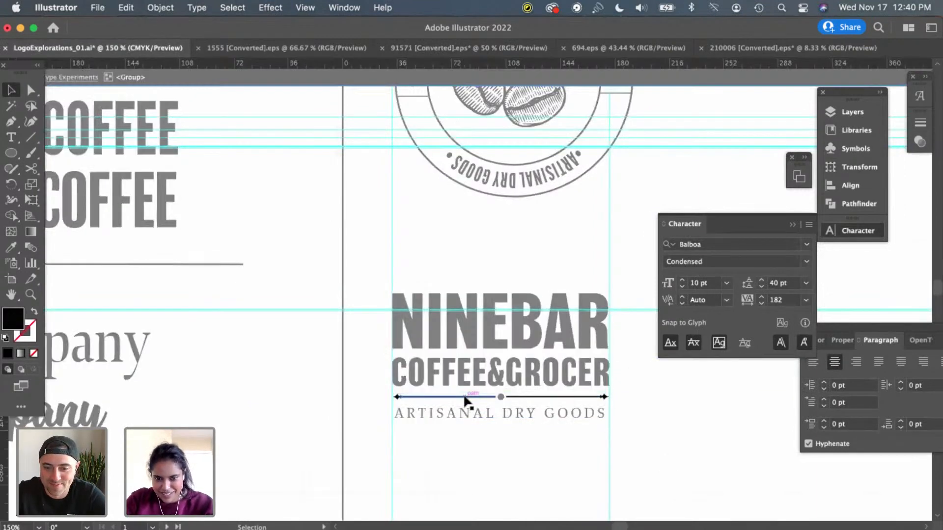
shift+click(539, 397)
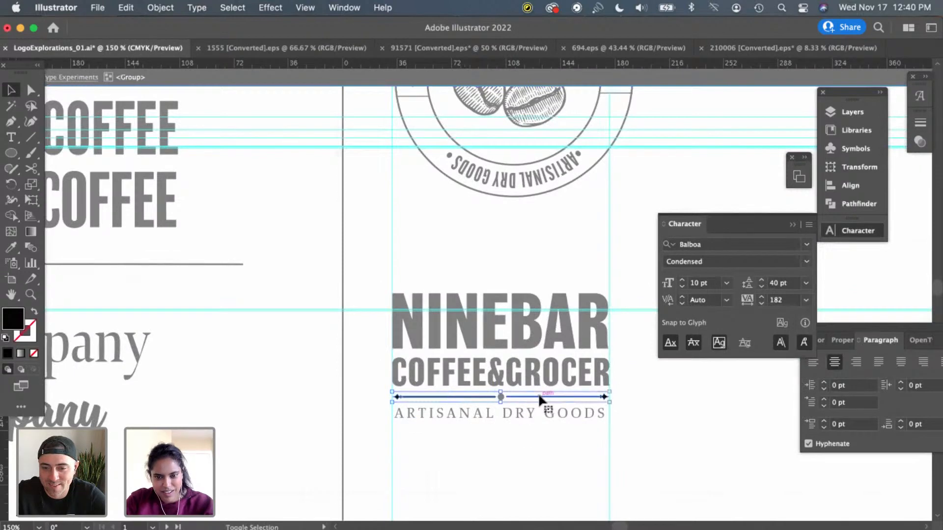
drag(538, 397, 537, 280)
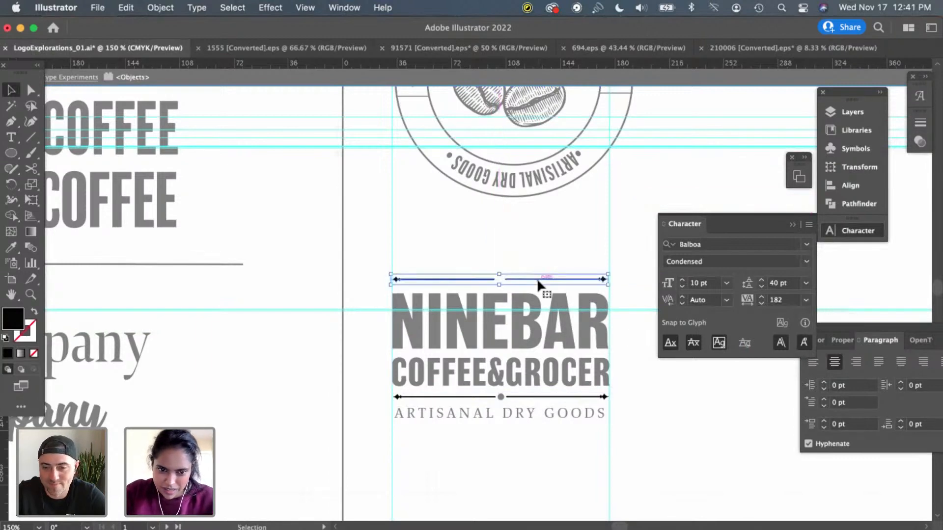
Fine-tune the vertical position of the duplicated lines above NINEBAR, deselect them, and leave isolation mode
key(Down)
key(Down)
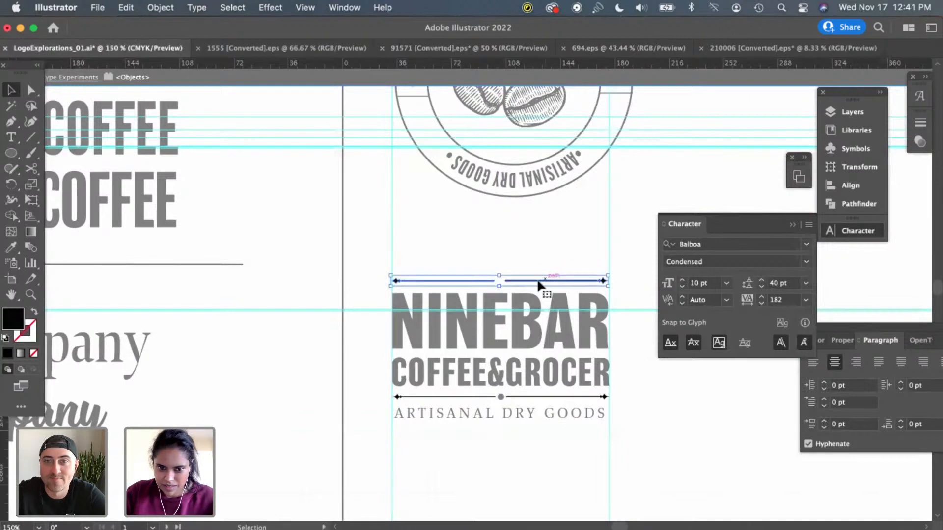
key(Up)
key(Up)
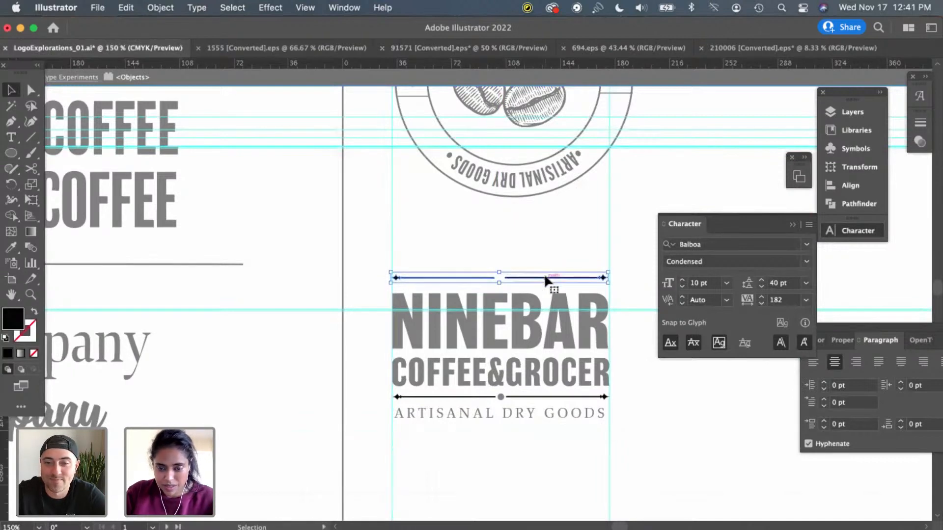
click(540, 240)
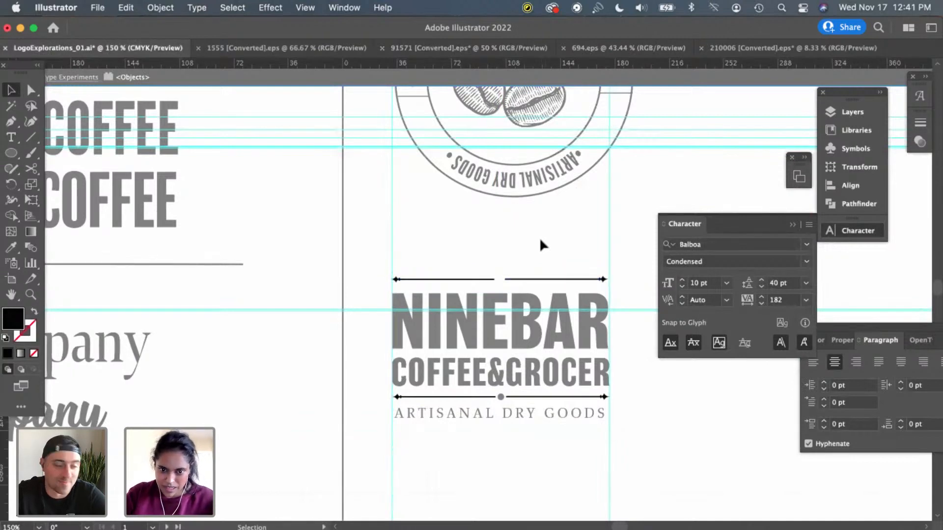
double_click(540, 240)
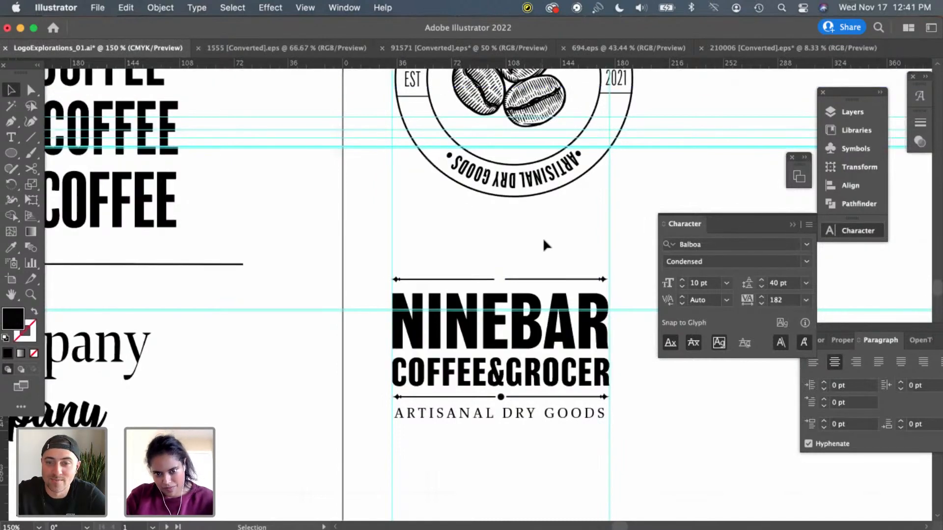
Draw a small circle in the empty area beside the wordmark, swap it to a black outline without fill, and deselect it
scroll(536, 247, right, 1)
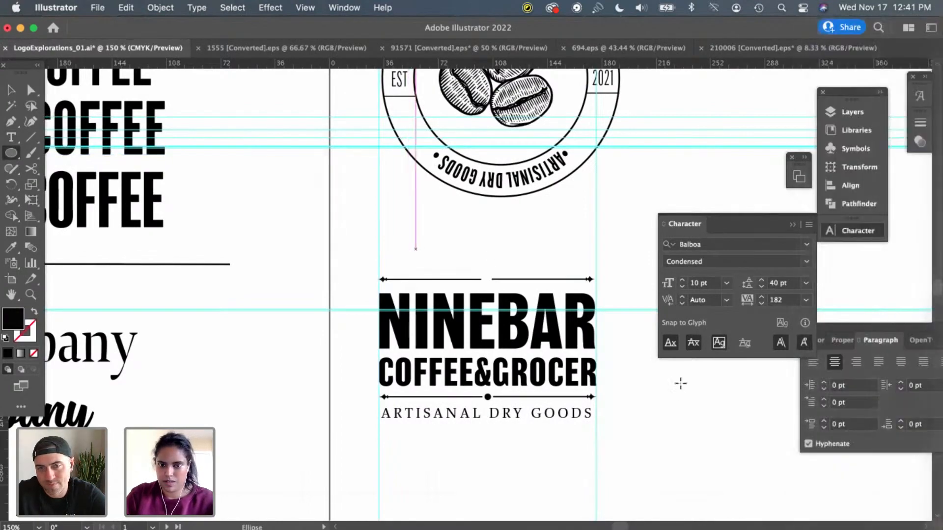
drag(676, 416, 454, 395)
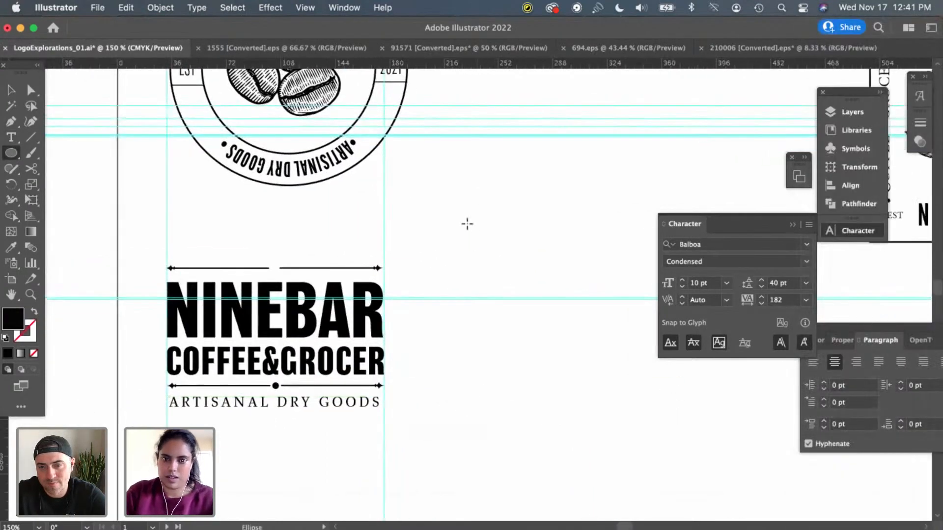
drag(467, 224, 503, 261)
click(36, 312)
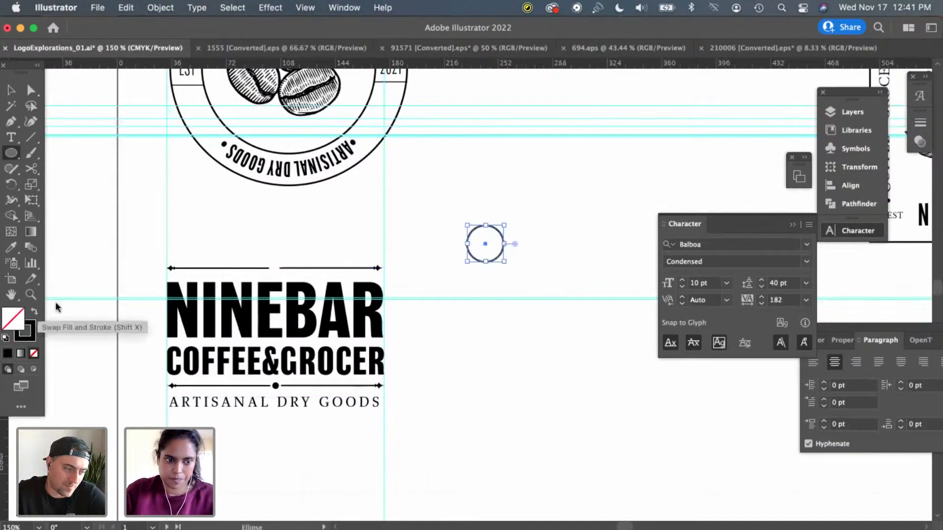
key(v)
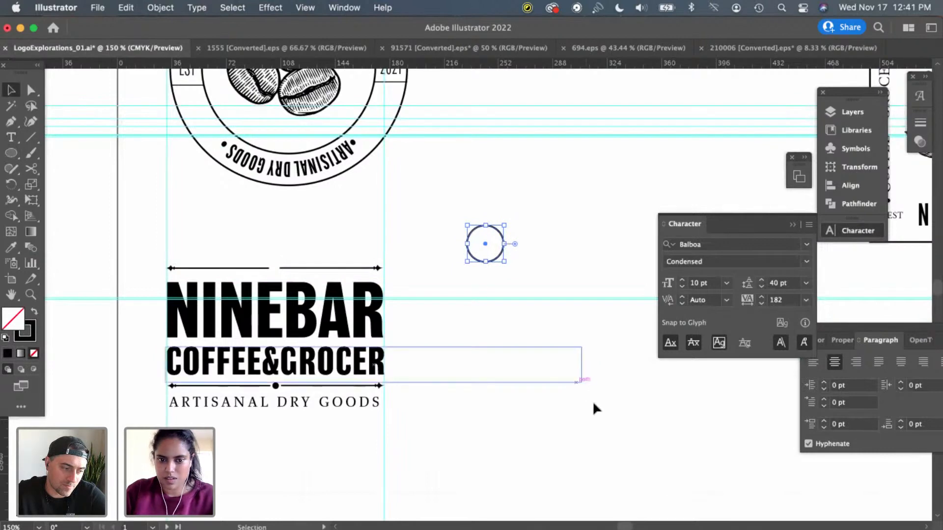
click(586, 393)
scroll(585, 385, left, 2)
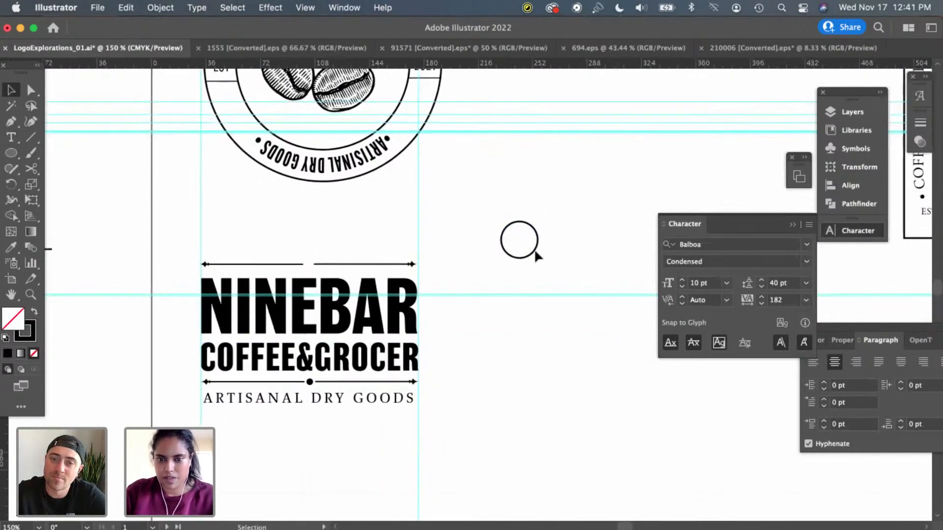
Thicken the small circle's outline, trying stroke weights of 4 pt and 3 pt before setting 2 pt, and deselect it
click(536, 255)
drag(518, 257, 519, 261)
click(561, 282)
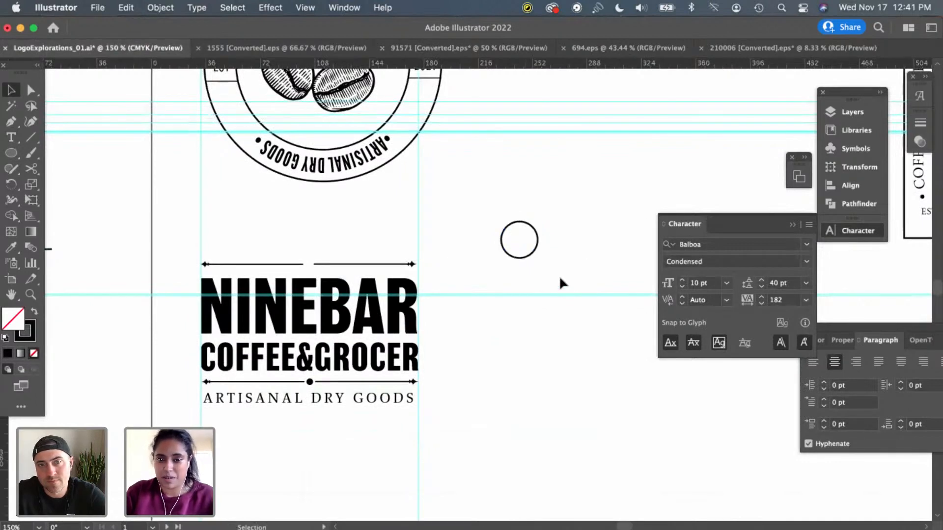
click(527, 257)
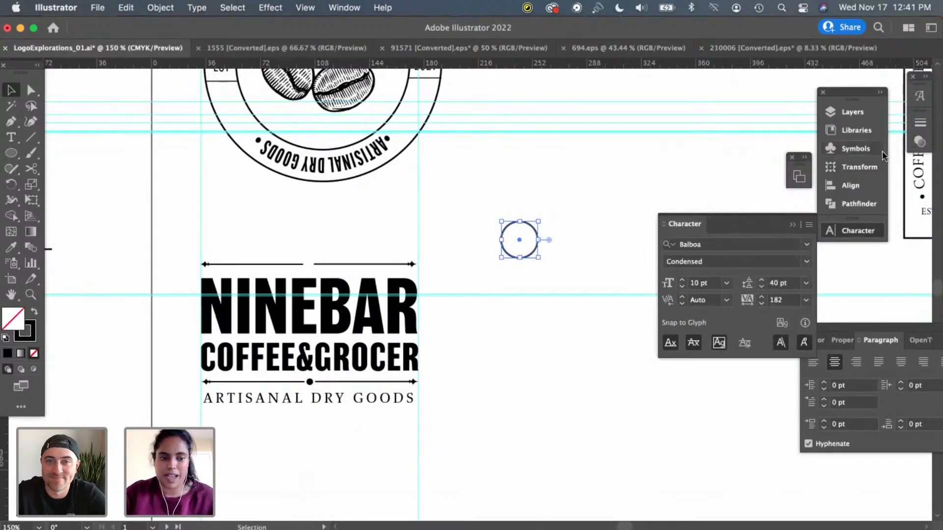
click(918, 126)
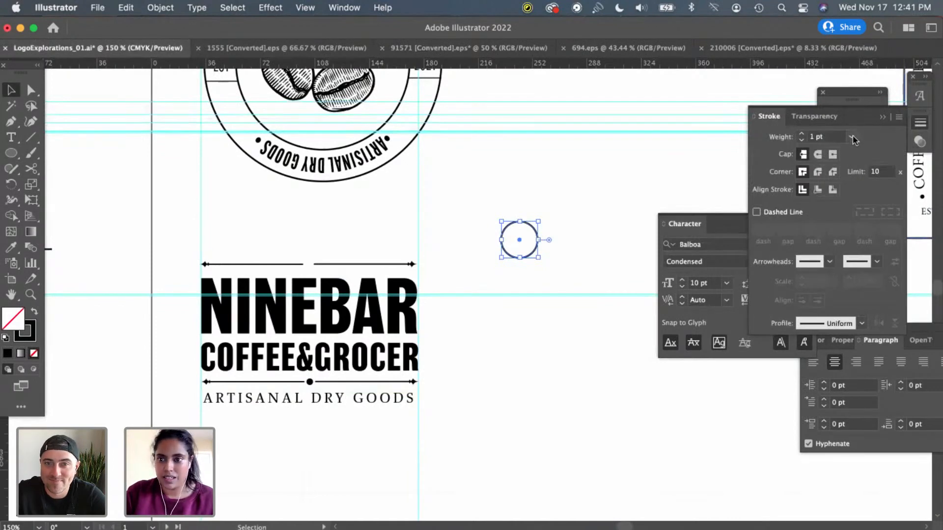
click(852, 138)
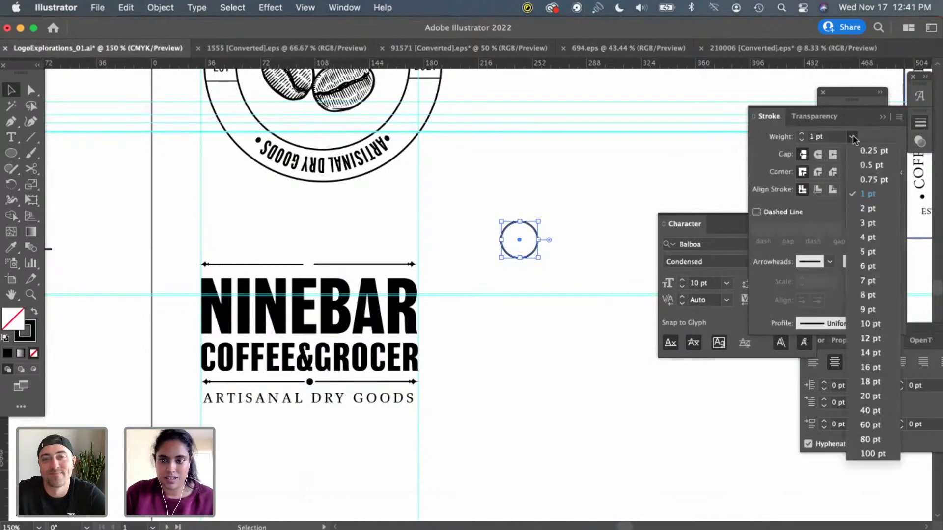
click(868, 237)
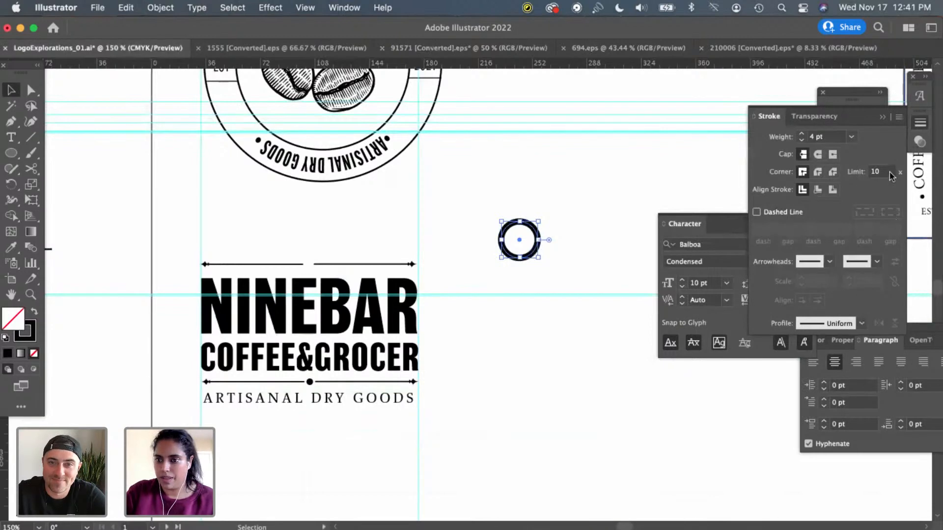
click(851, 138)
click(868, 222)
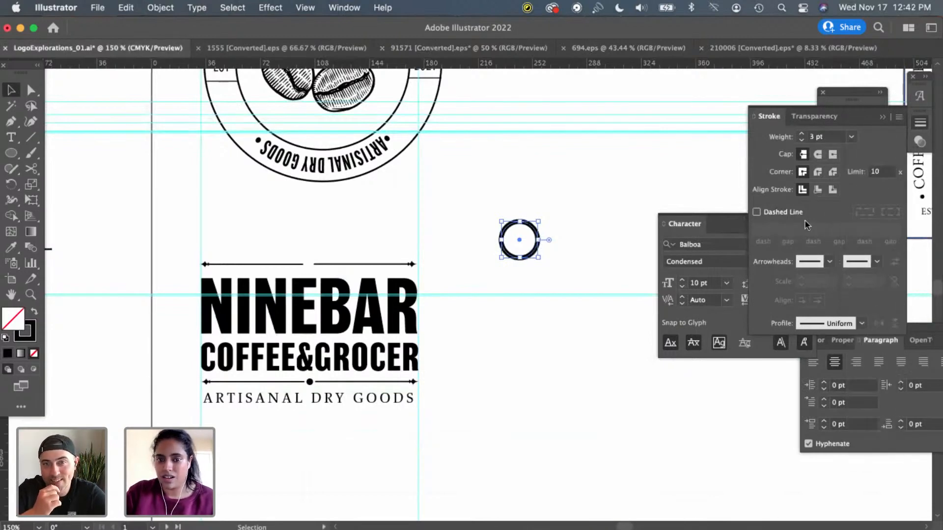
click(851, 138)
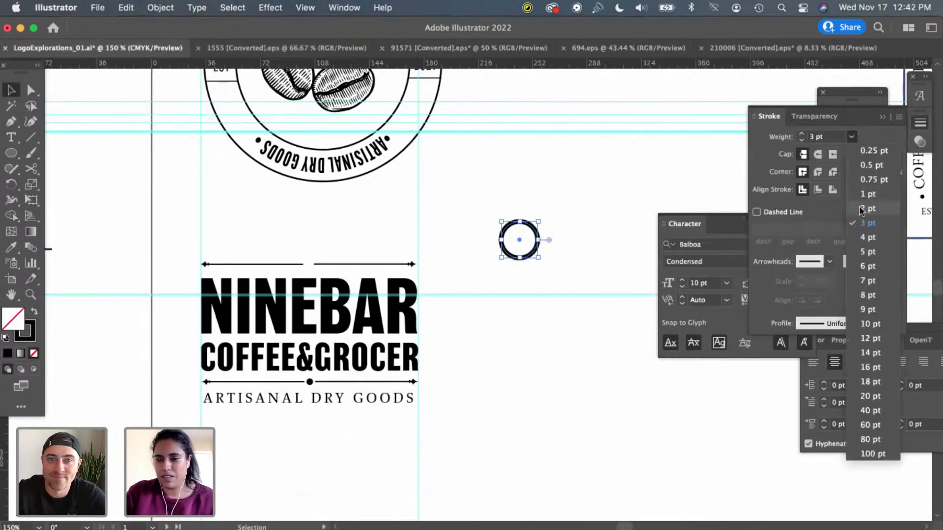
click(865, 208)
click(586, 229)
Try a copy of the circle centred above NINEBAR, delete and restore the arrow-ended lines beneath it, and remove the copy
scroll(554, 266, left, 3)
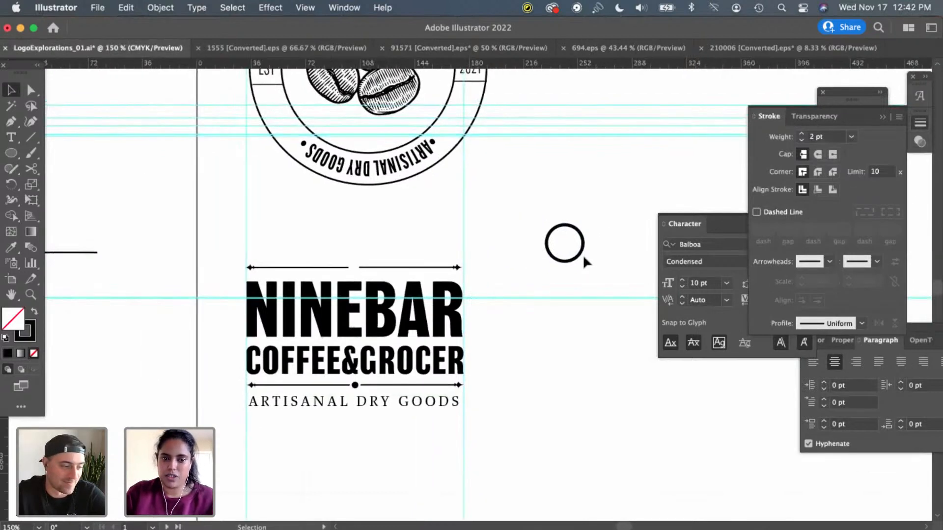
drag(593, 257, 386, 257)
click(432, 253)
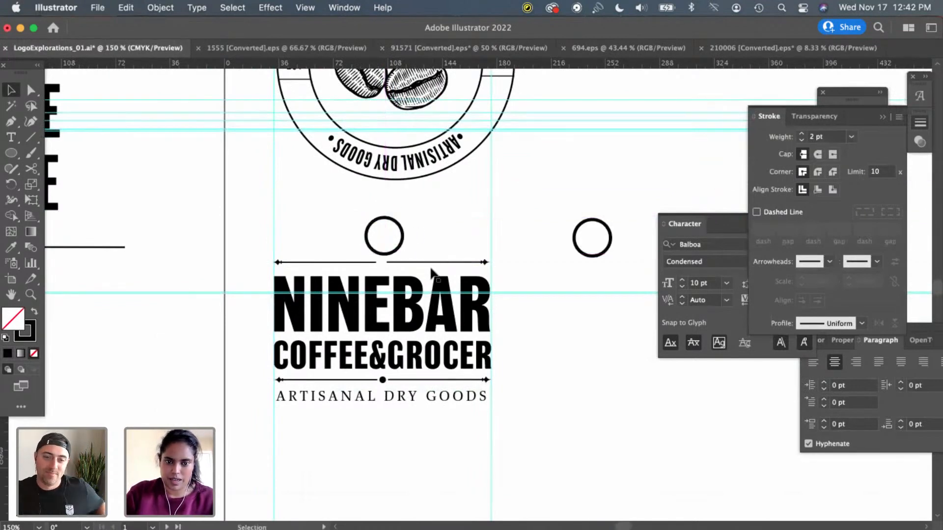
click(349, 262)
key(Delete)
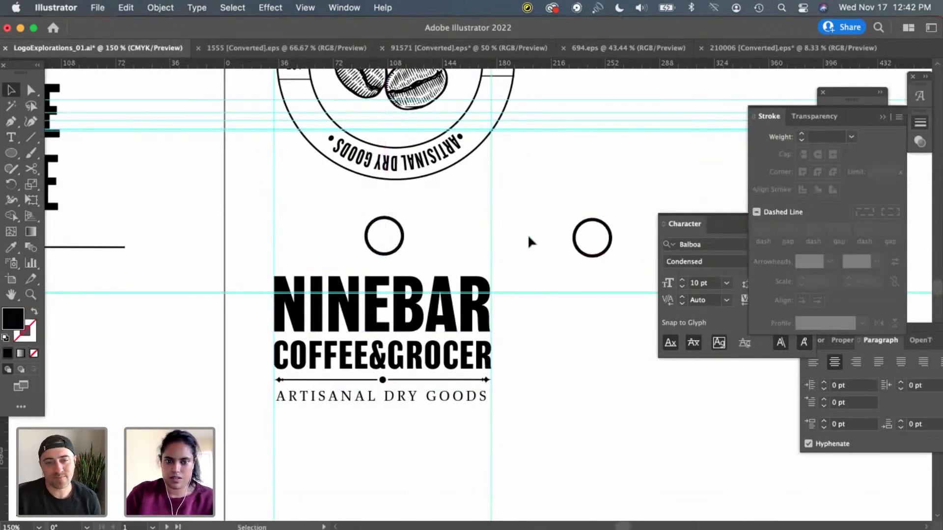
key(super+z)
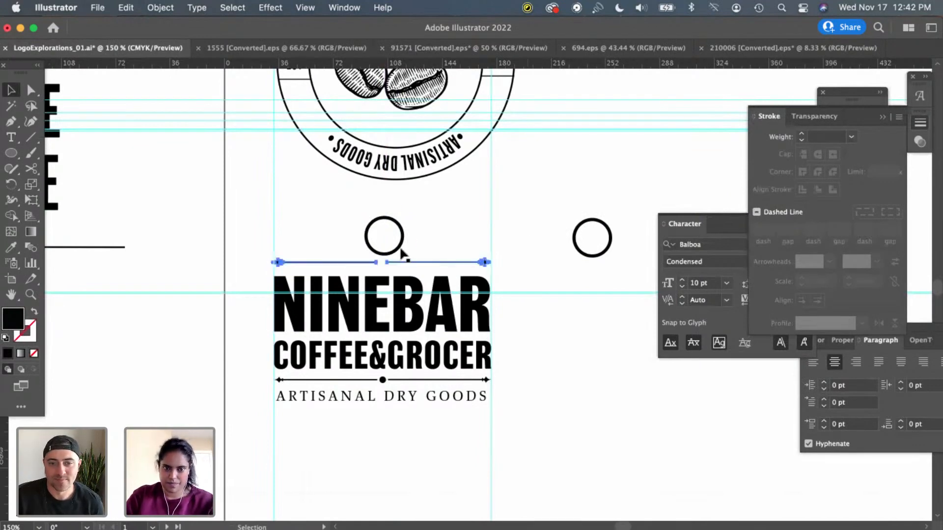
click(399, 240)
key(Delete)
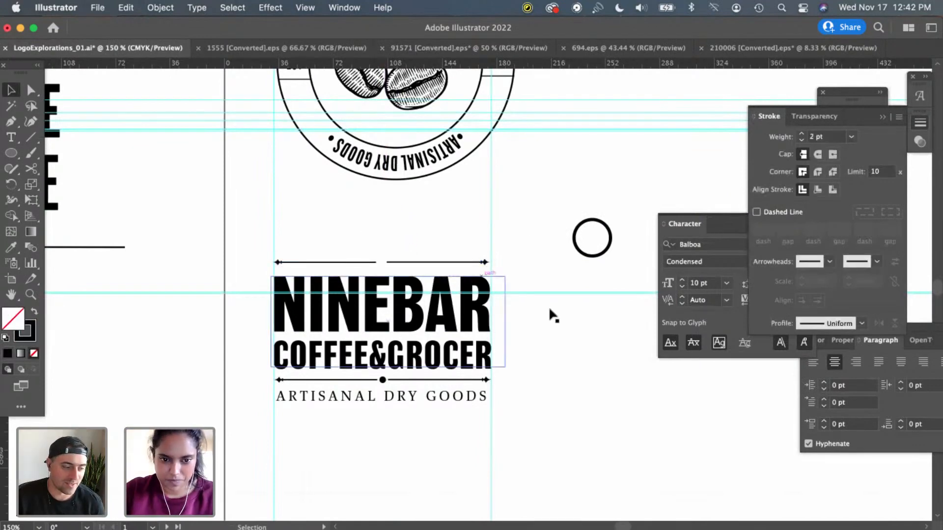
Save the logo document and delete the small circle beside the wordmark
scroll(420, 416, left, 5)
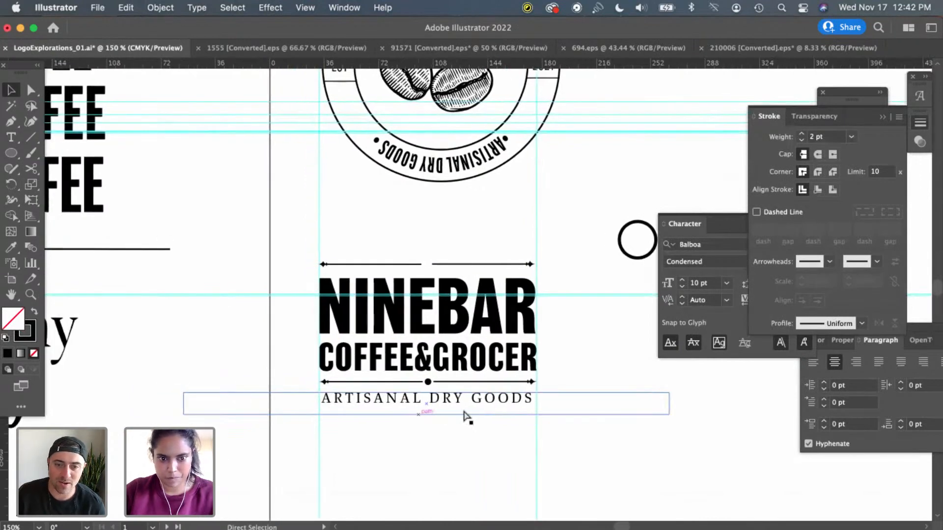
key(super+s)
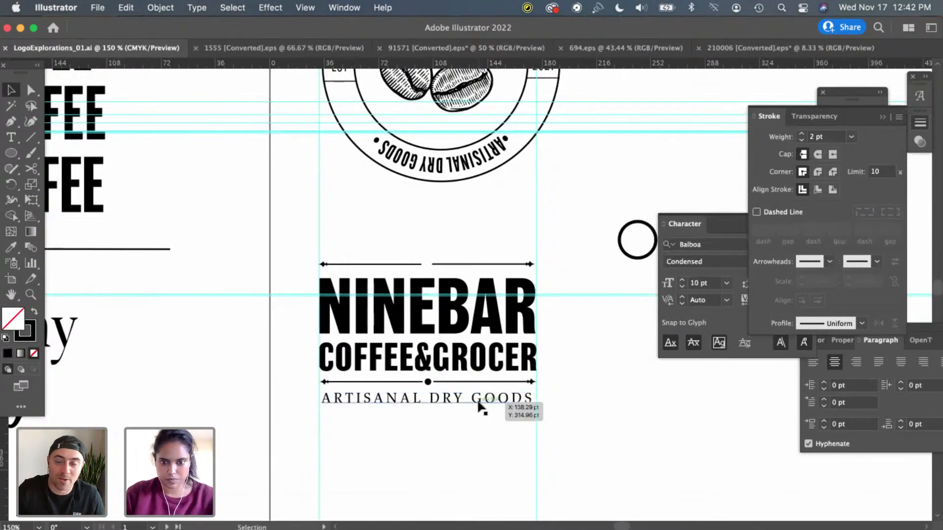
scroll(521, 319, right, 5)
click(567, 248)
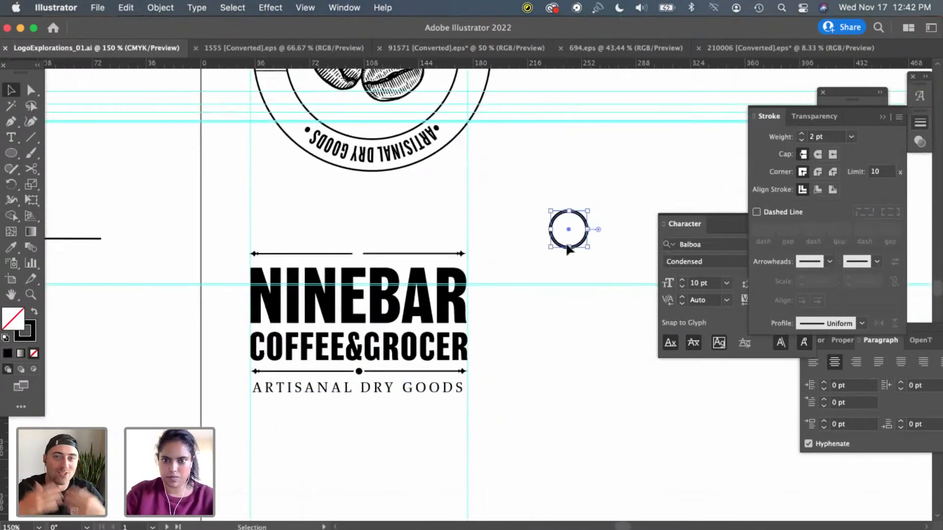
Draw a larger unfilled circle about 63 pt across beside the wordmark with a black 0.5 pt outline
click(35, 337)
click(850, 137)
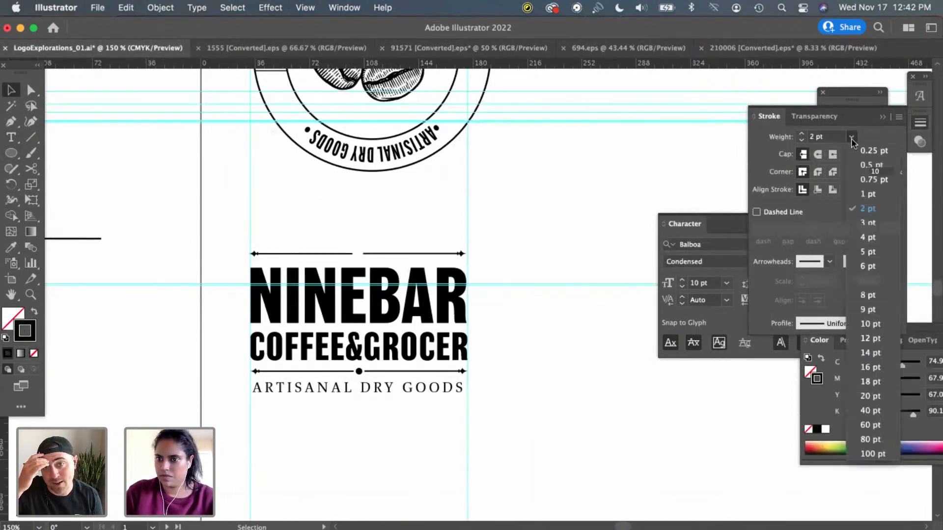
click(11, 153)
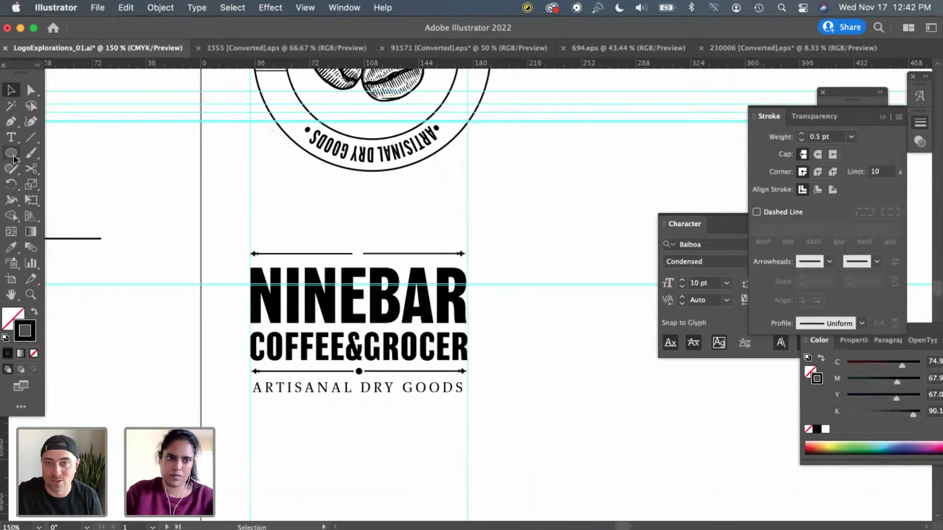
drag(572, 273, 610, 326)
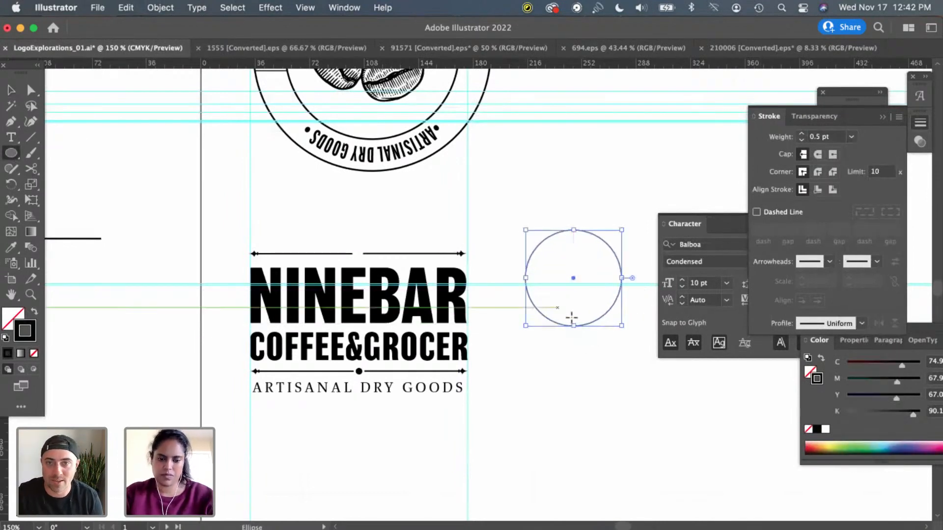
Convert the new circle into a type path and enter the text EST 2021 along it
click(11, 138)
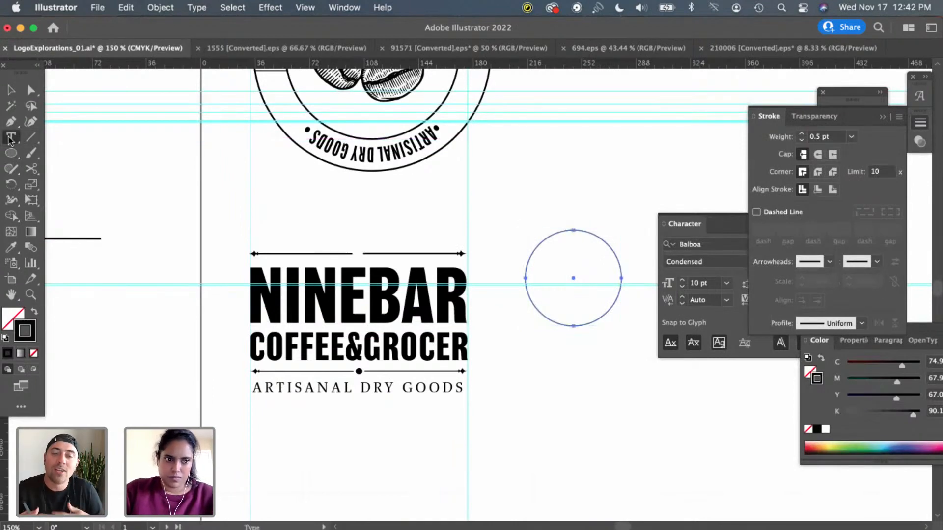
drag(11, 138, 85, 168)
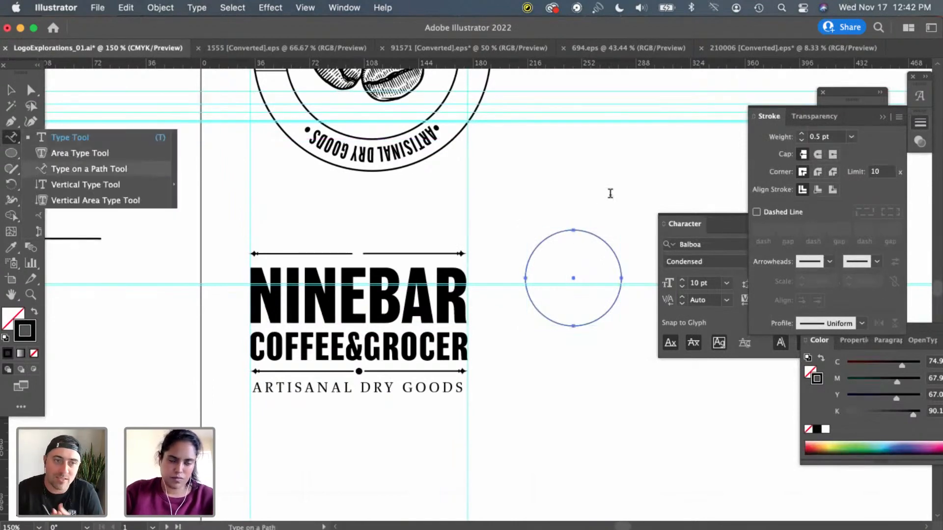
click(544, 236)
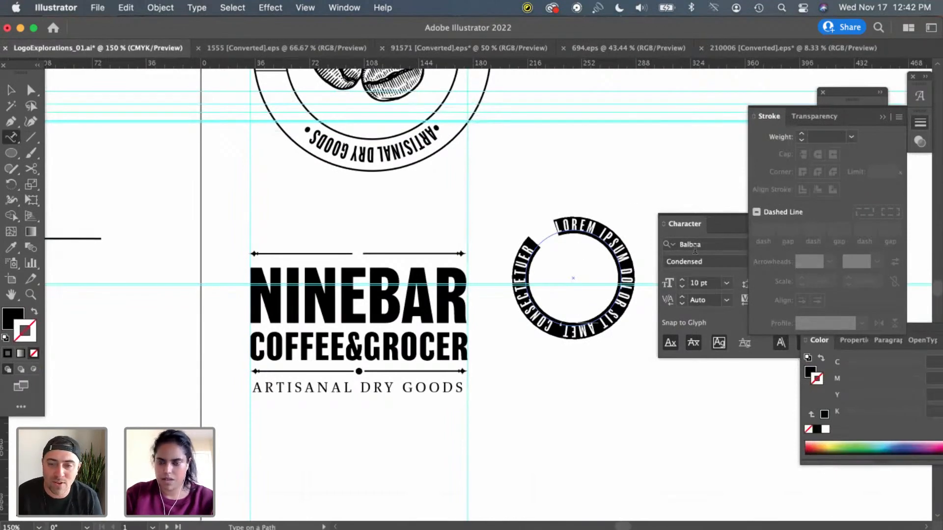
text(EST)
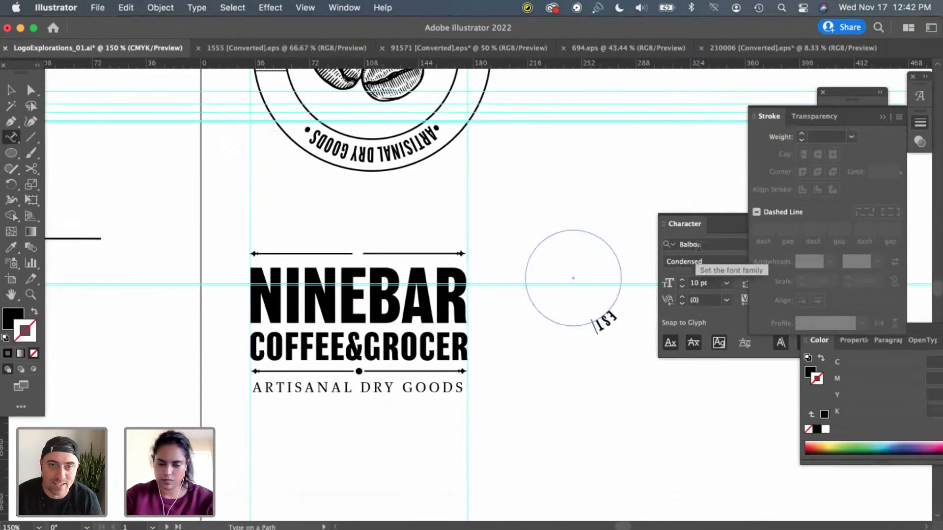
text( 202)
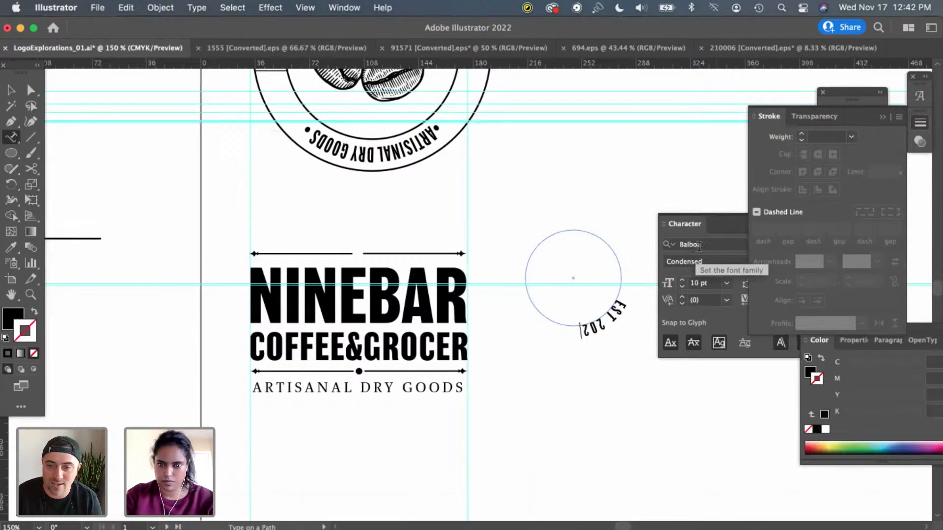
text(1)
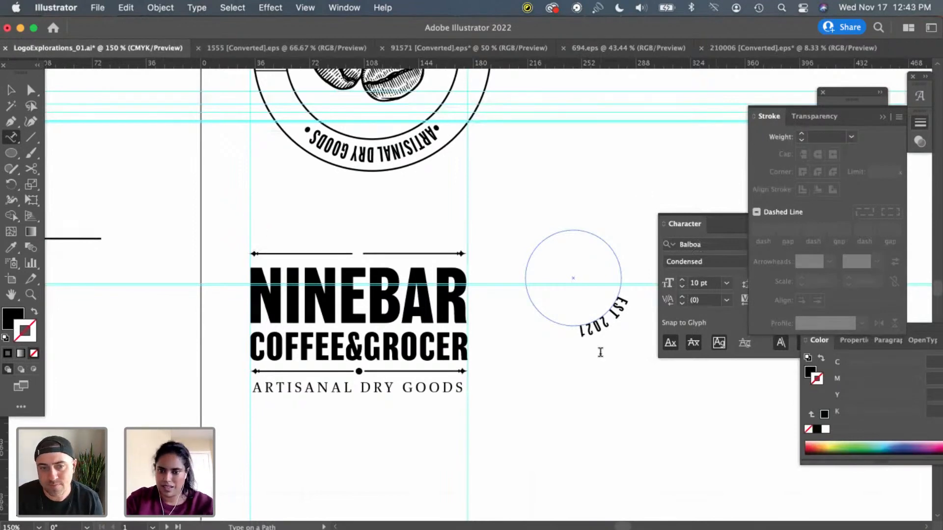
Compare the character settings of the curved EST 2021 text with those of the ARTISANAL DRY GOODS tagline
drag(578, 333, 629, 301)
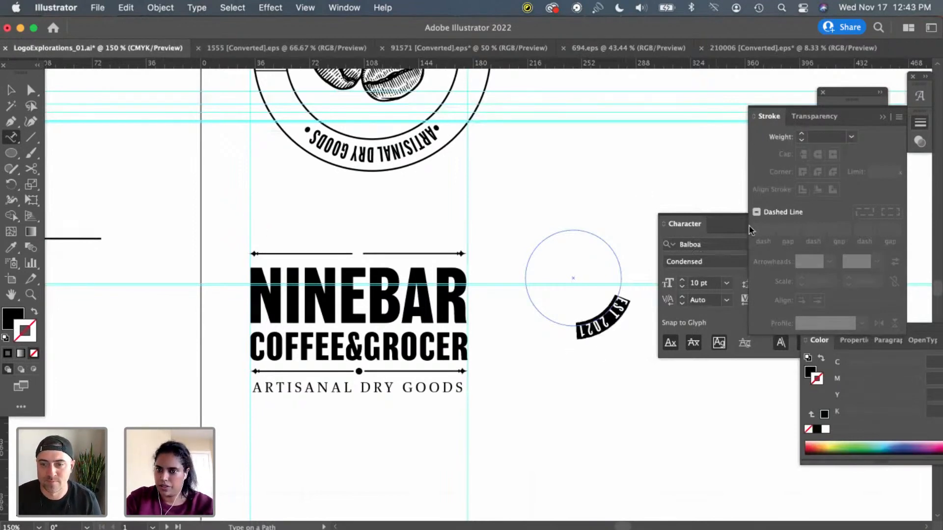
click(735, 226)
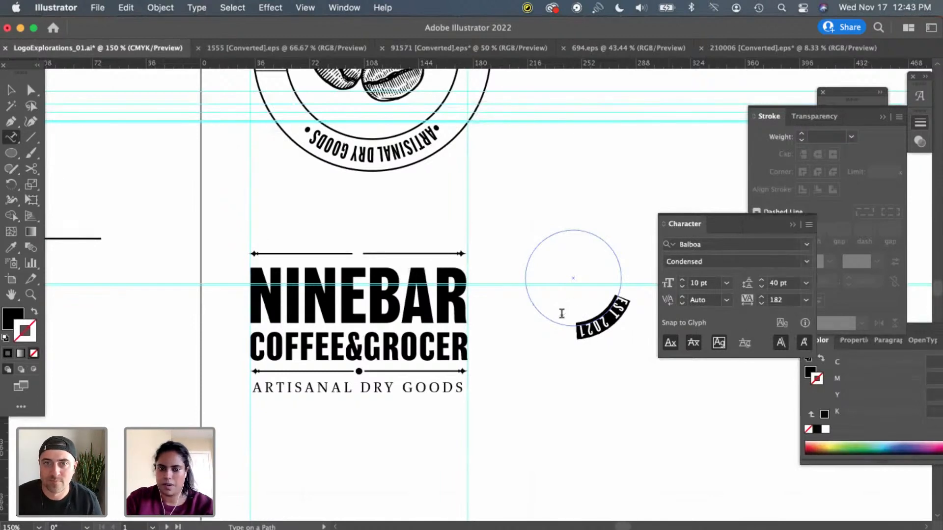
key(Escape)
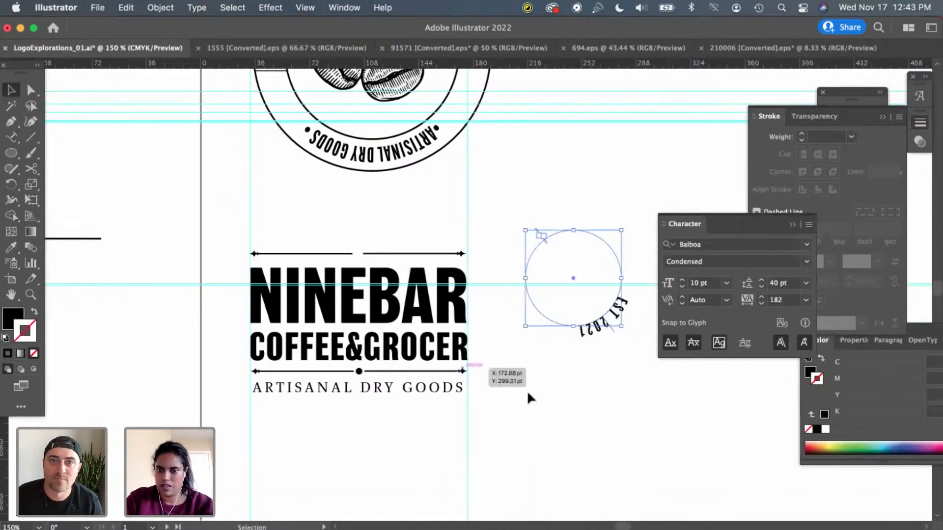
click(491, 395)
click(446, 394)
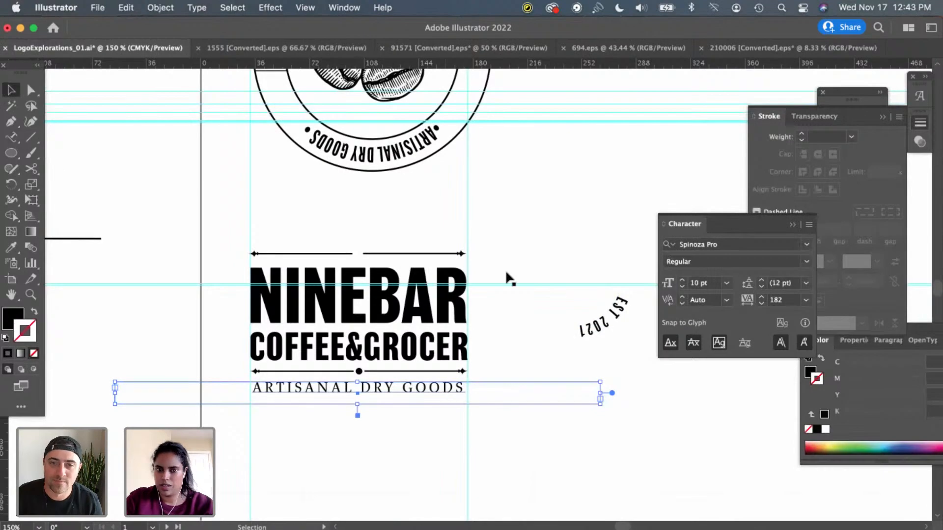
Change the font of the curved EST 2021 text to Spinoza Pro Regular, matching the ARTISANAL DRY GOODS line
scroll(505, 274, right, 5)
scroll(505, 274, up, 2)
scroll(506, 277, right, 10)
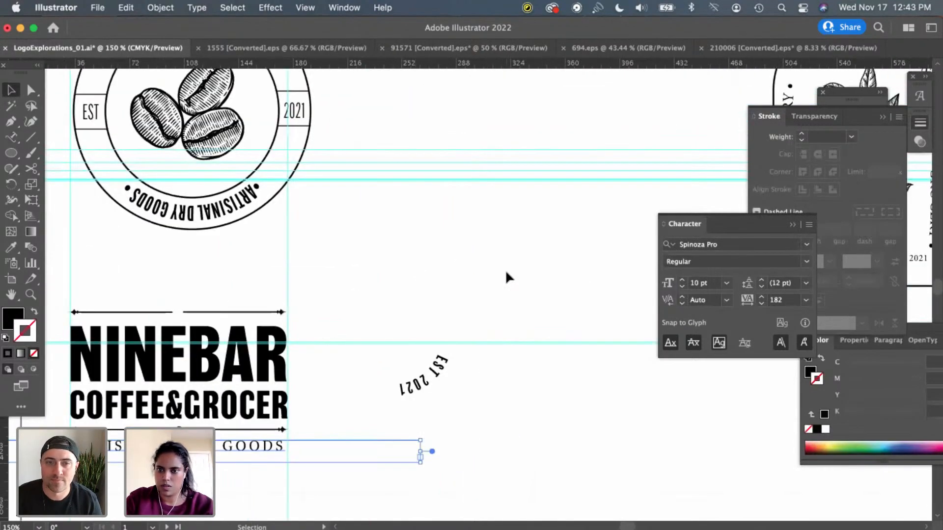
scroll(508, 263, down, 1)
scroll(517, 257, left, 10)
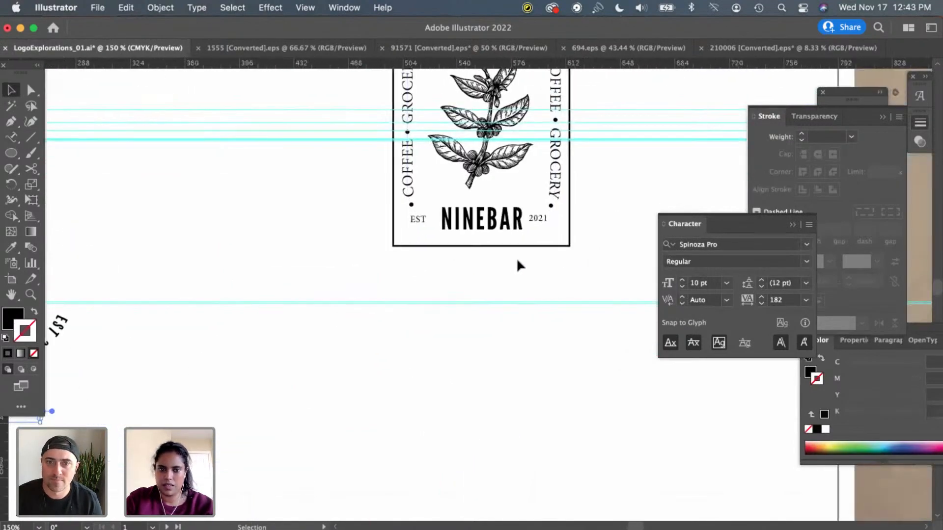
scroll(517, 257, down, 1)
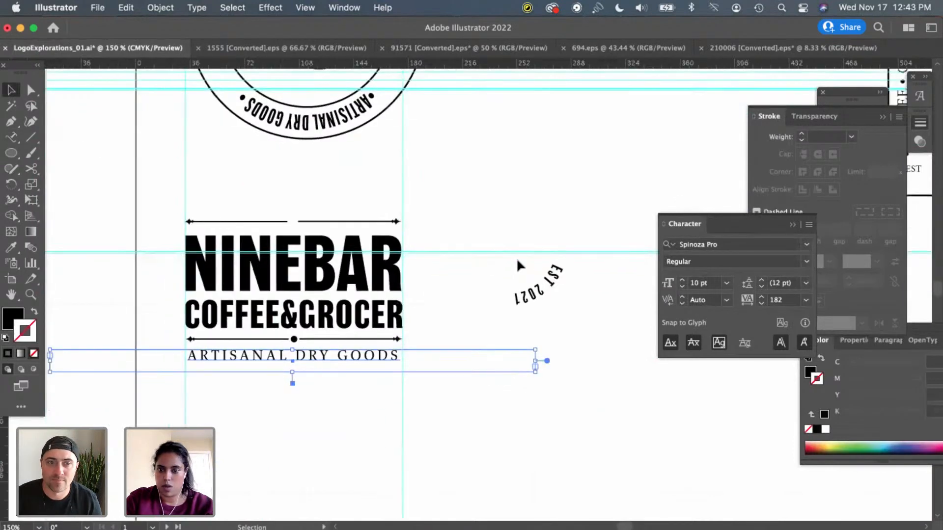
click(547, 289)
click(736, 243)
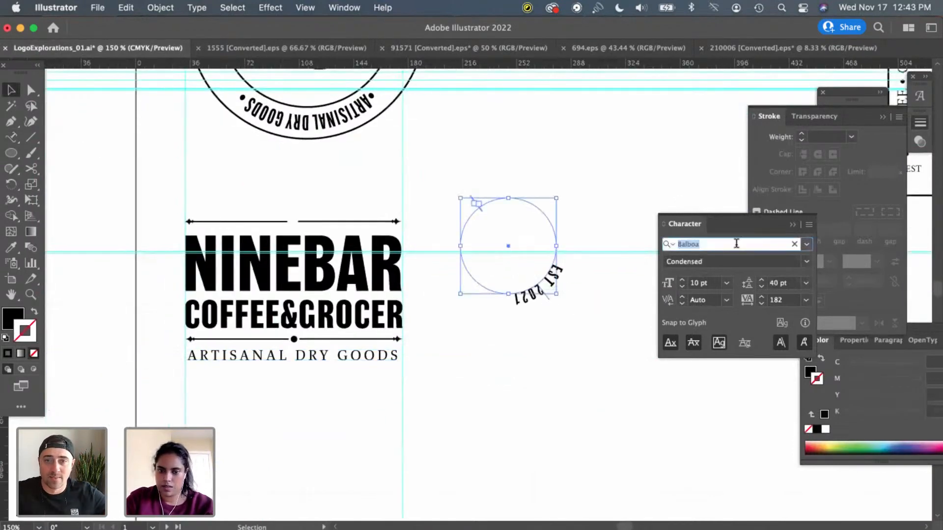
text(spi)
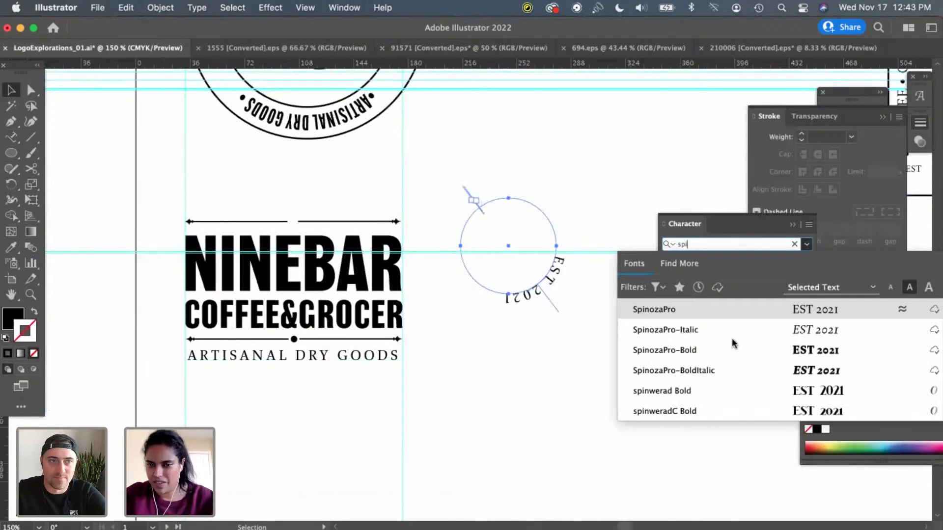
click(723, 304)
click(510, 356)
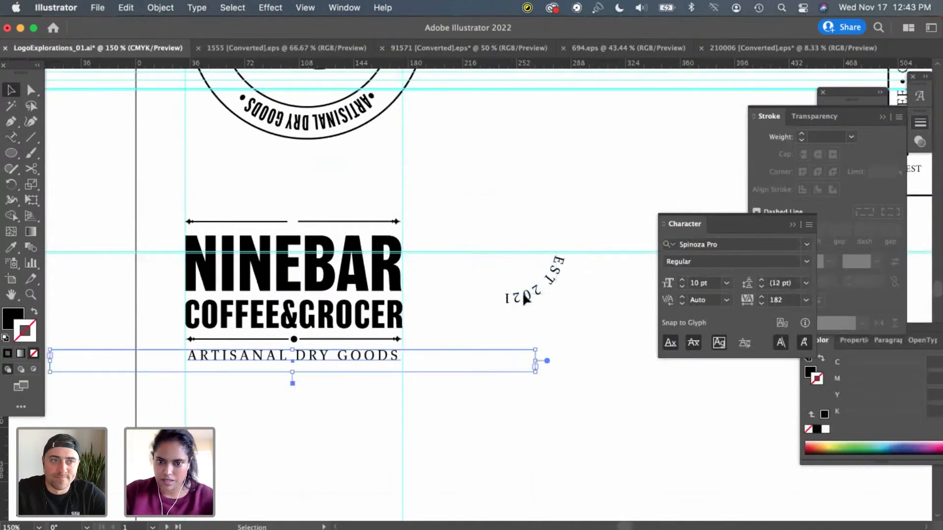
Rotate the circular EST 2021 text so it reads upright along the top arc, and move it centered above the NINEBAR wordmark
click(547, 280)
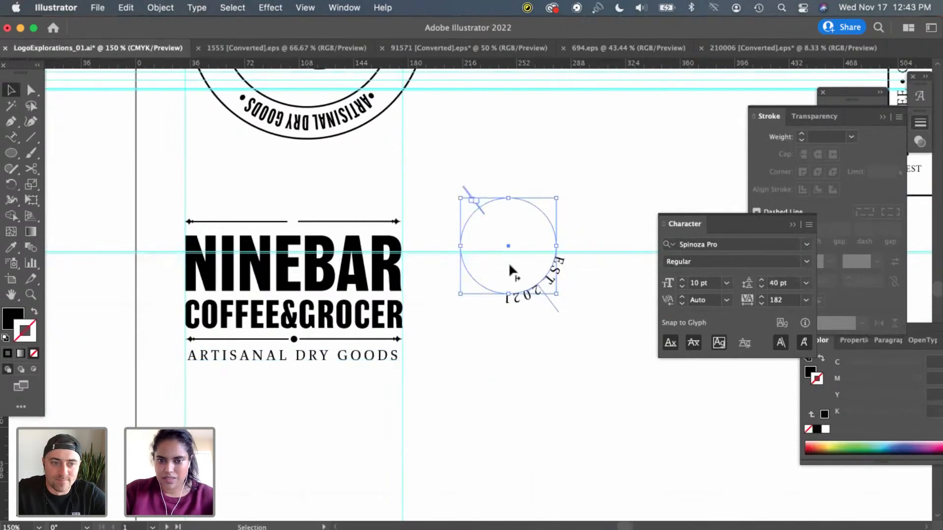
drag(556, 308, 509, 195)
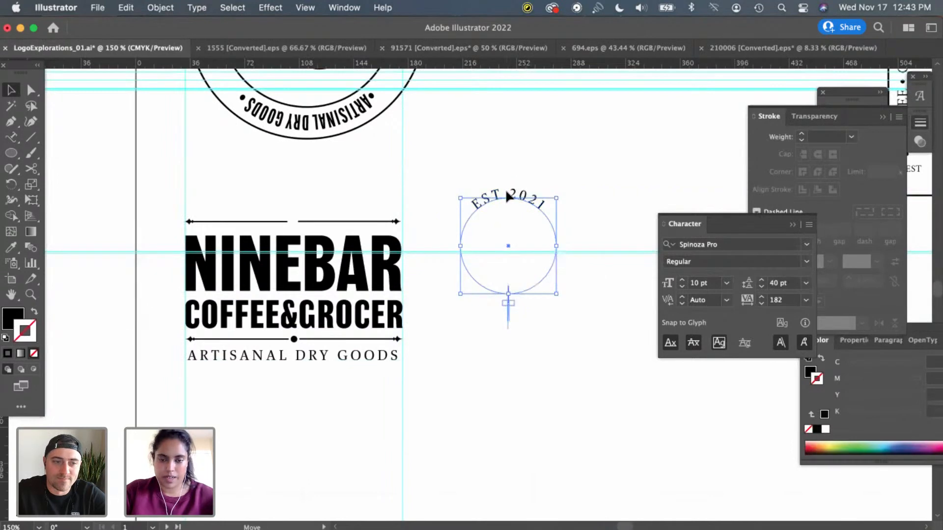
click(583, 321)
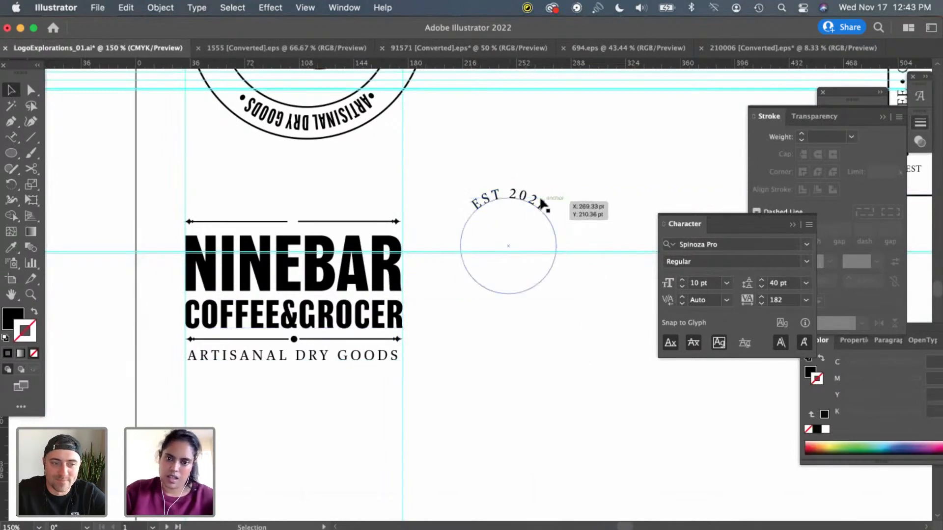
drag(542, 203, 327, 199)
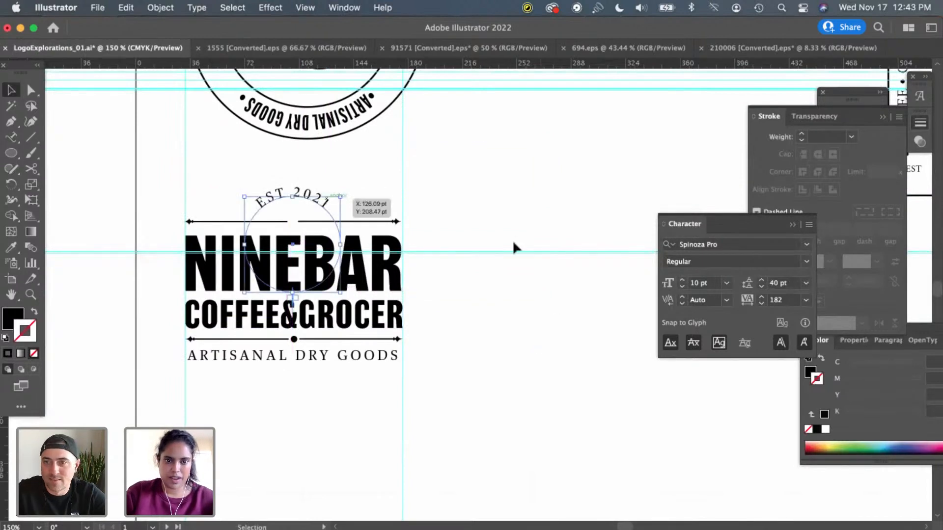
scroll(514, 244, left, 3)
click(600, 353)
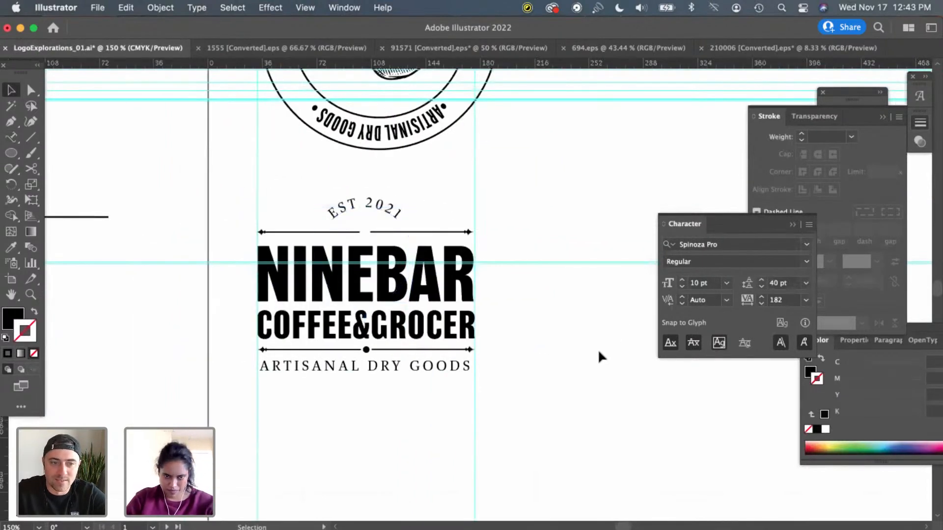
Delete the split arrow line above NINEBAR and hide the guides
click(456, 232)
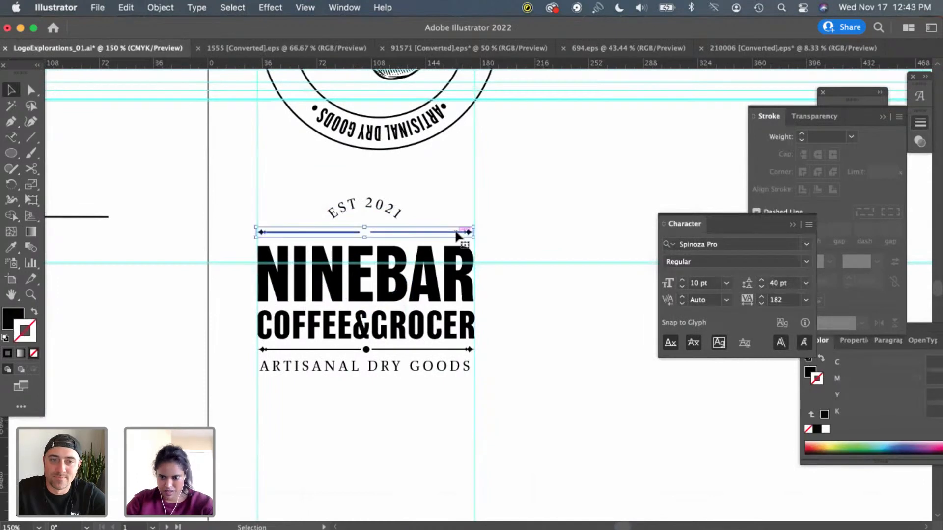
key(Delete)
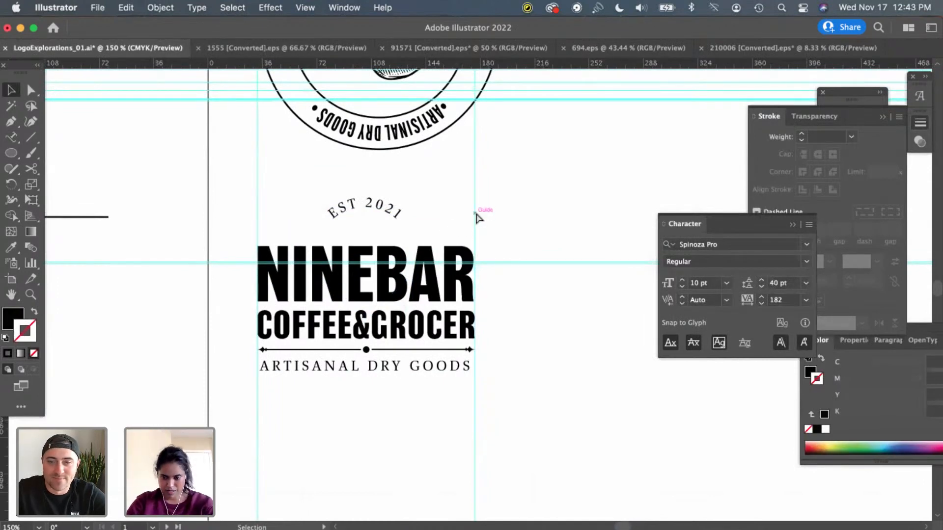
key(super+semicolon)
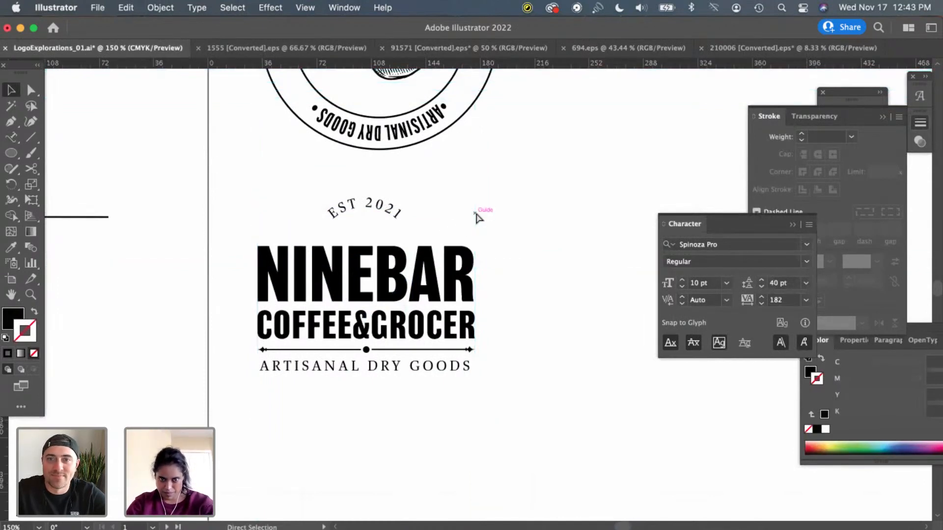
click(385, 209)
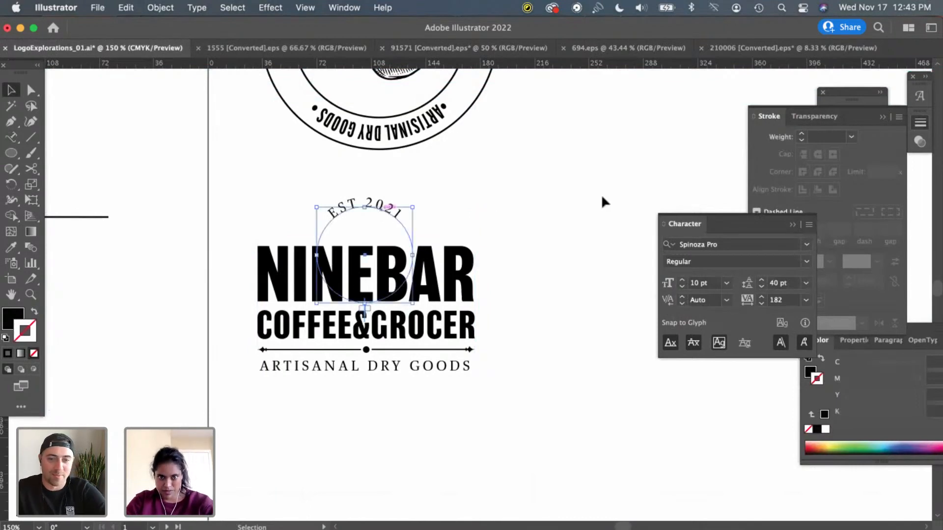
click(806, 283)
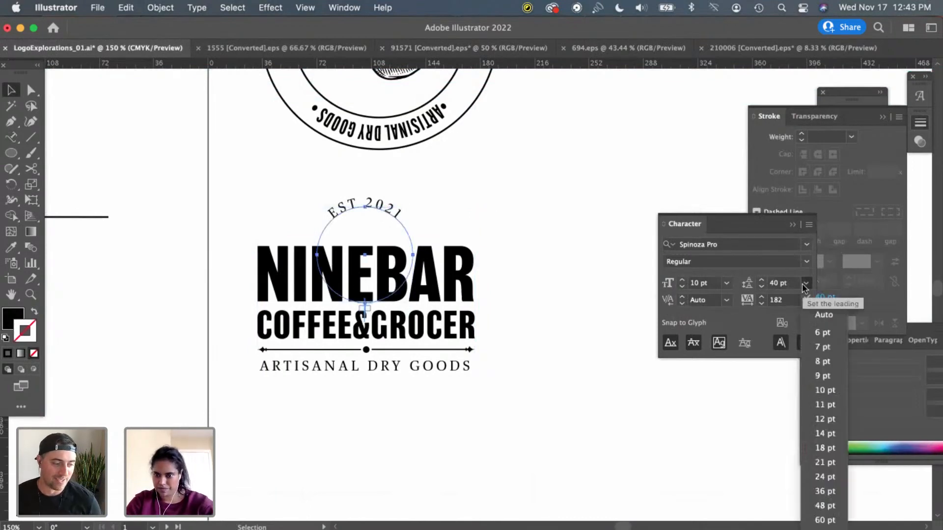
click(592, 279)
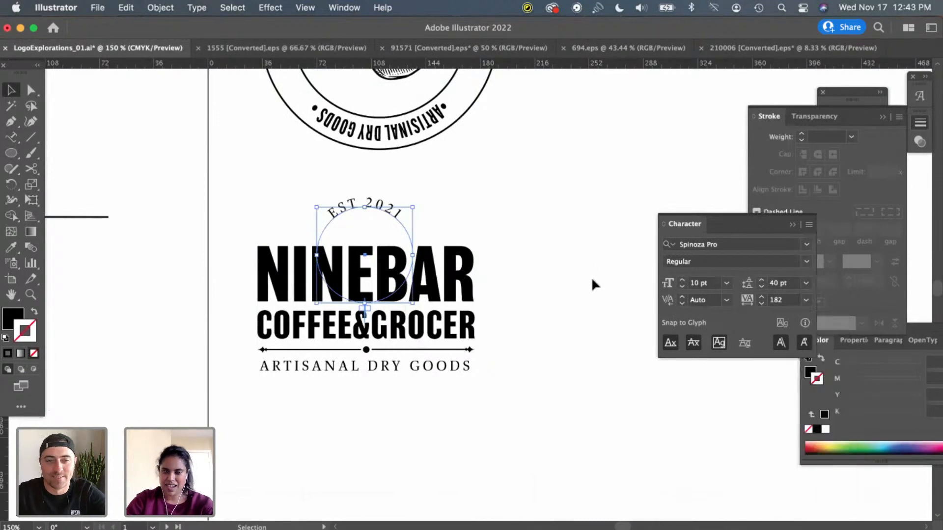
Tighten the tracking of the curved EST 2021 text to 75
click(521, 297)
key(super+minus)
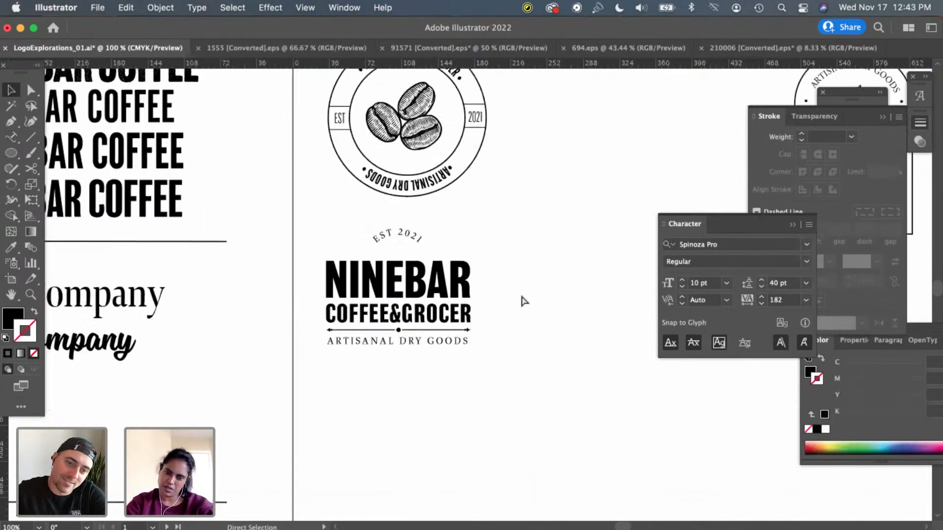
key(super+minus)
key(super+equal)
key(super+equal)
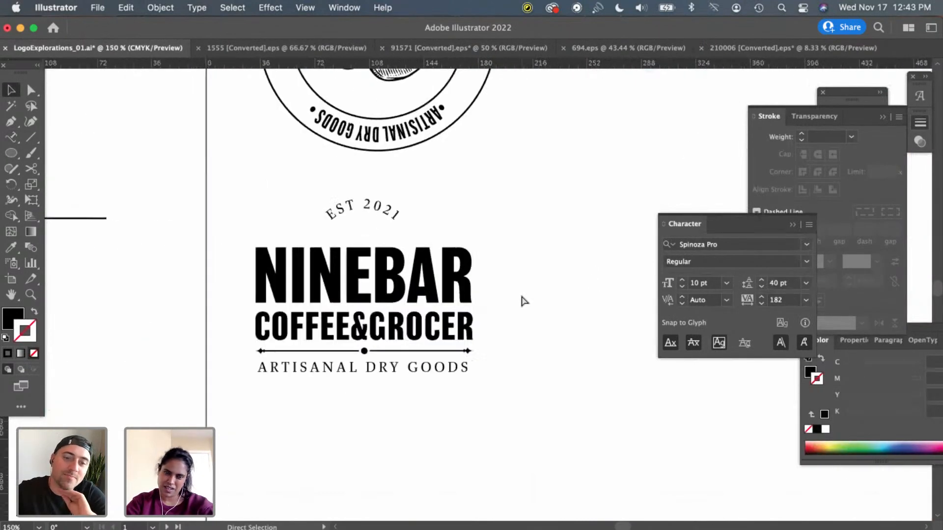
click(391, 212)
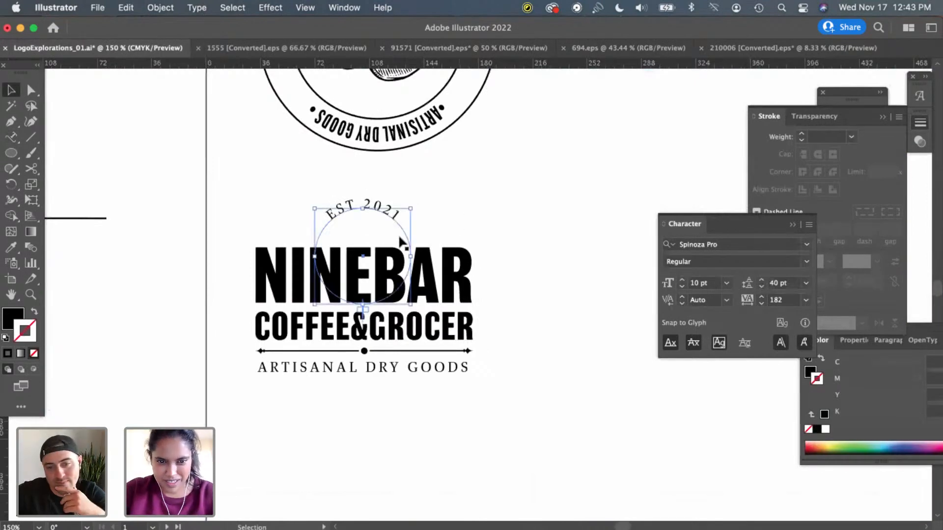
click(806, 300)
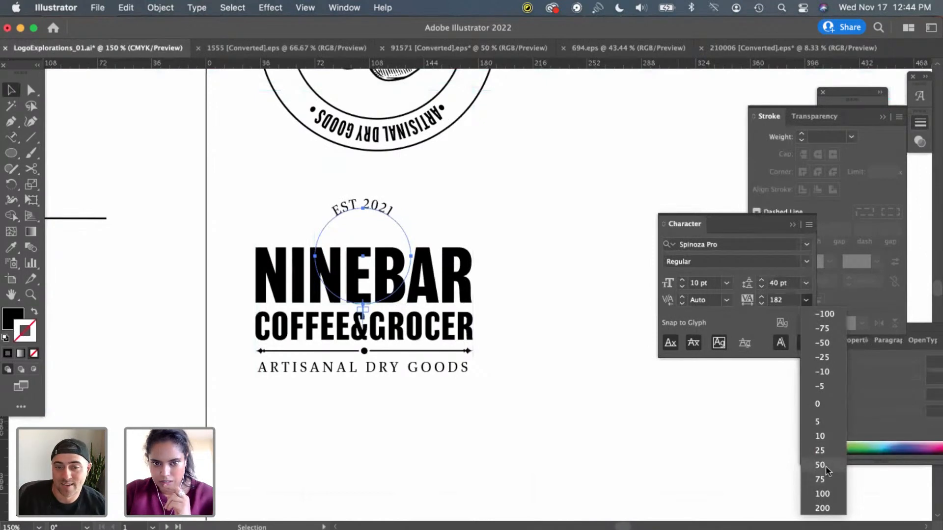
click(825, 479)
click(562, 464)
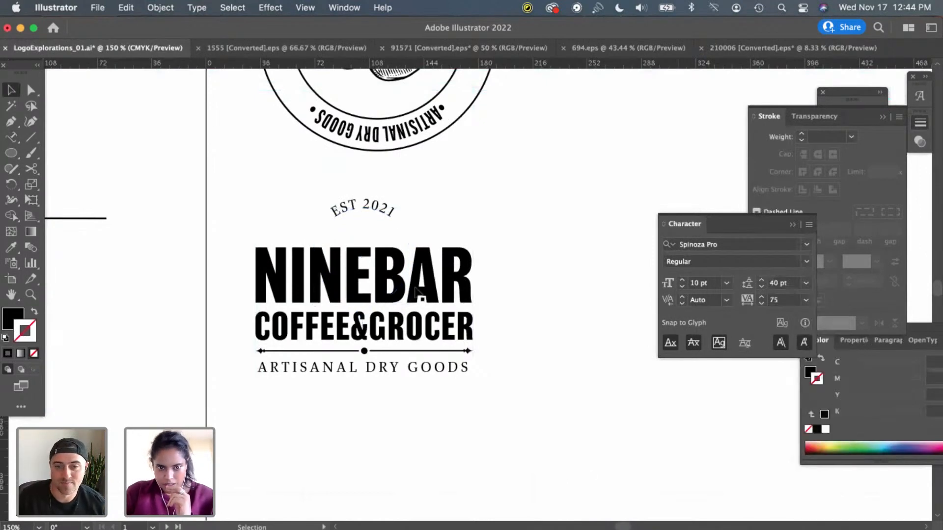
Align the curved EST 2021 text and the ARTISANAL DRY GOODS line to their horizontal centers, relative to the selection
click(359, 204)
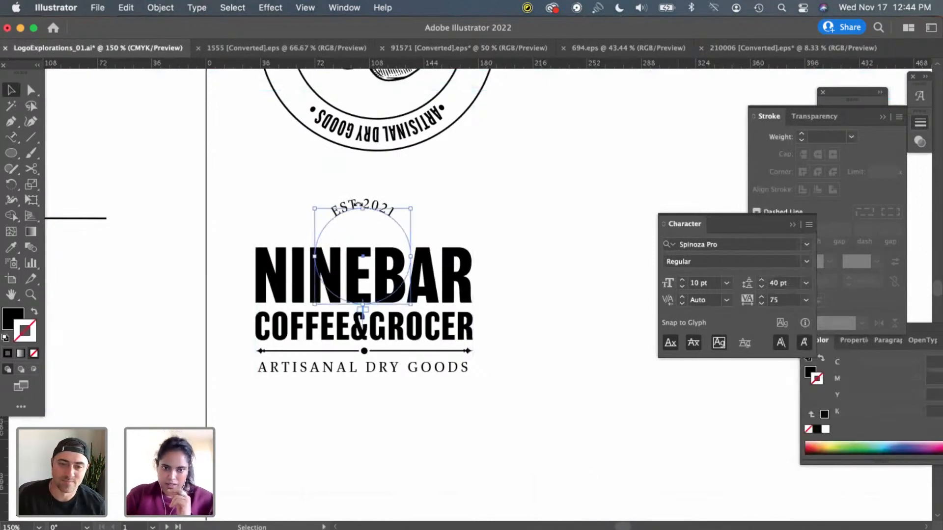
shift+click(361, 367)
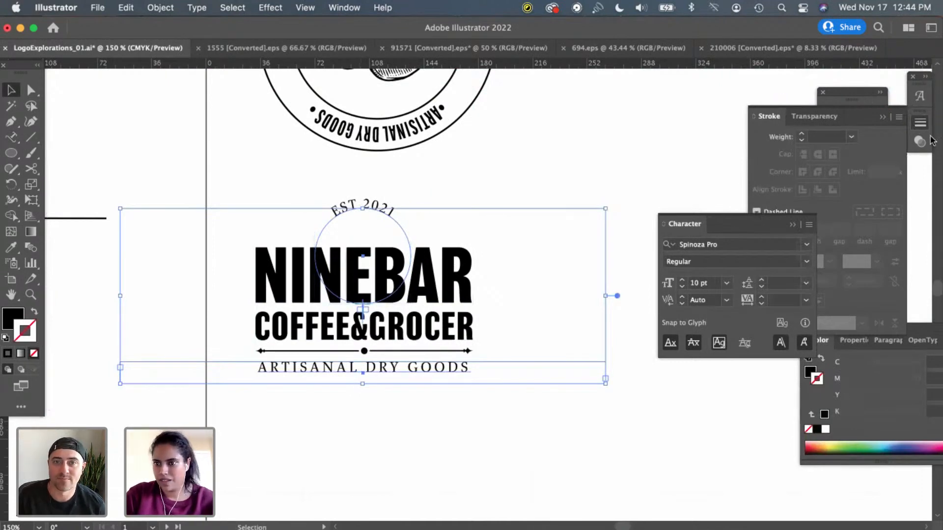
click(154, 9)
click(154, 9)
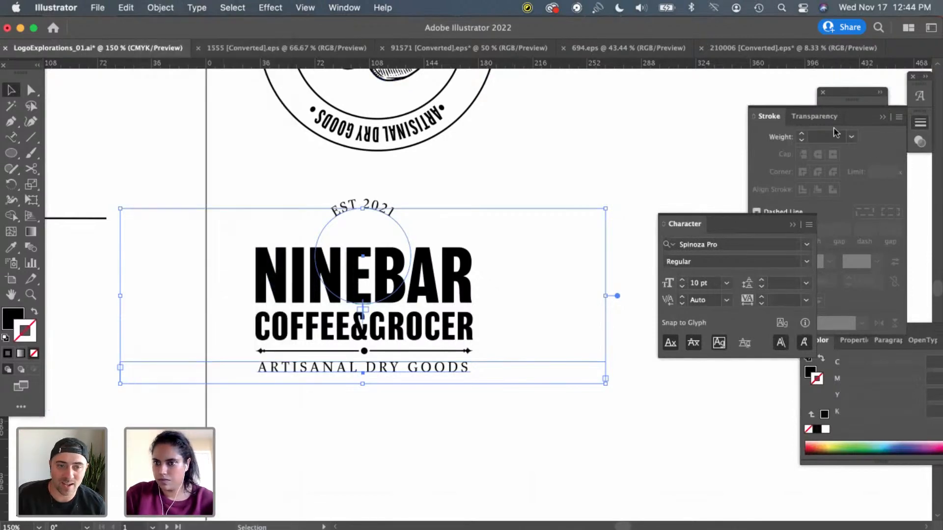
click(882, 118)
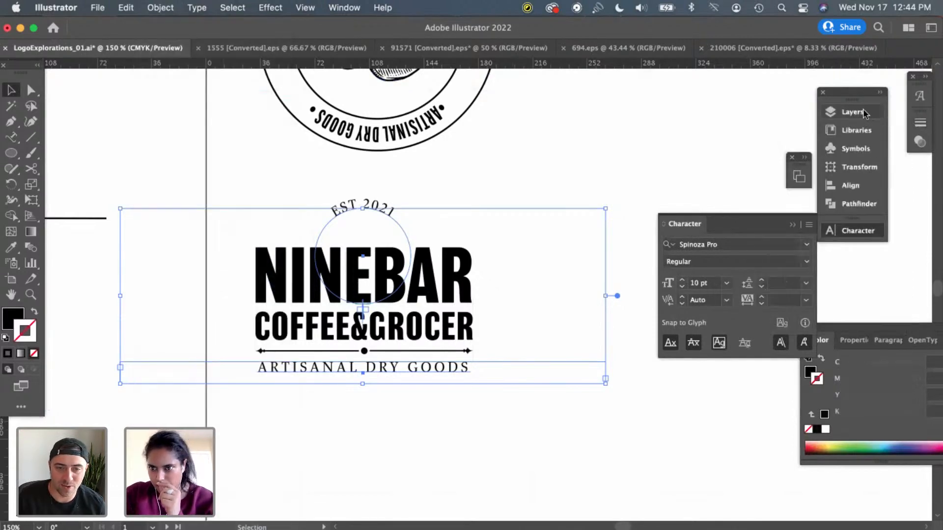
click(851, 186)
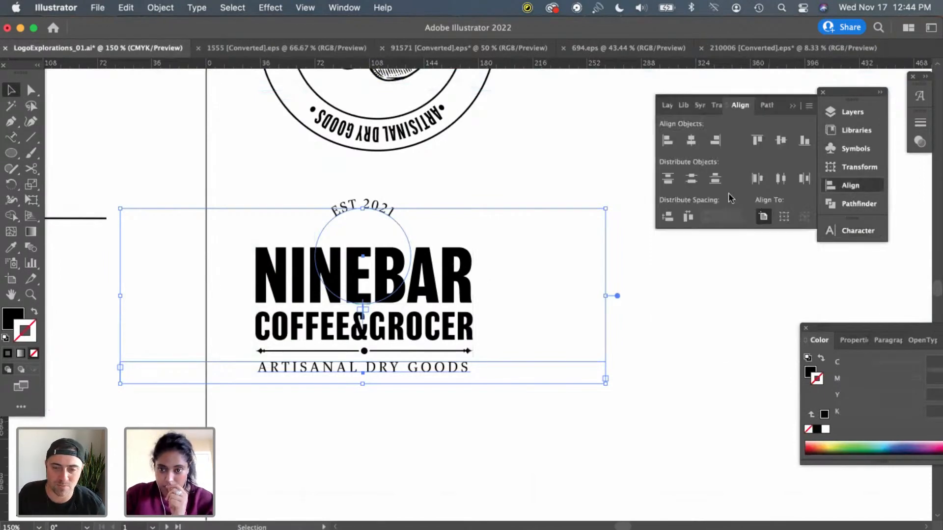
click(690, 141)
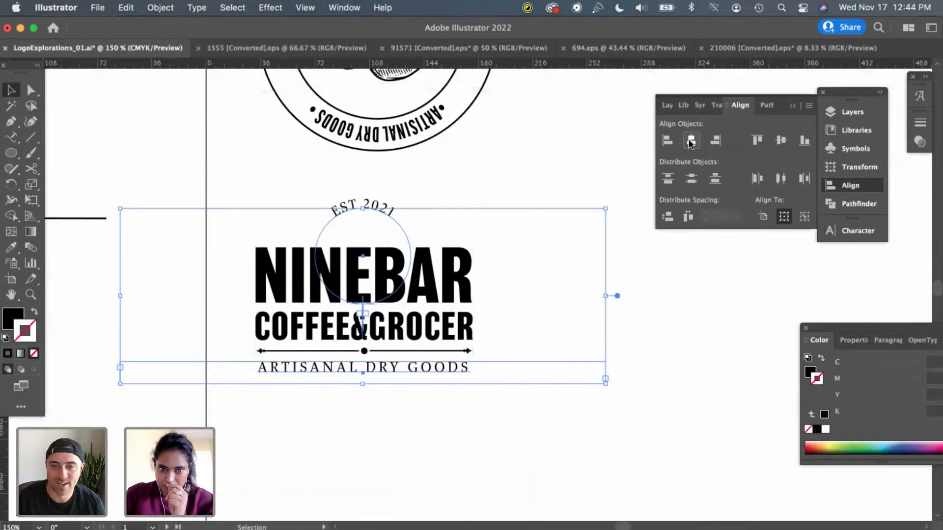
click(671, 421)
key(super+minus)
key(super+minus)
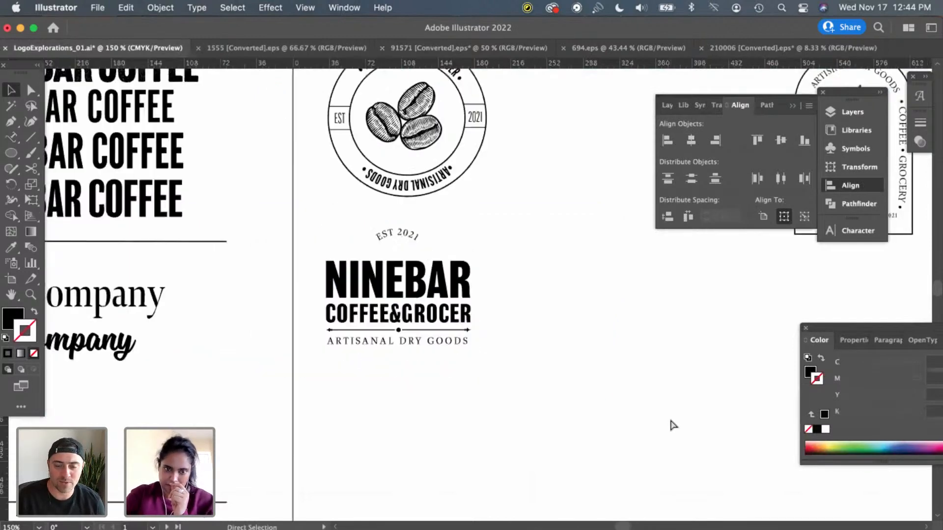
key(super+equal)
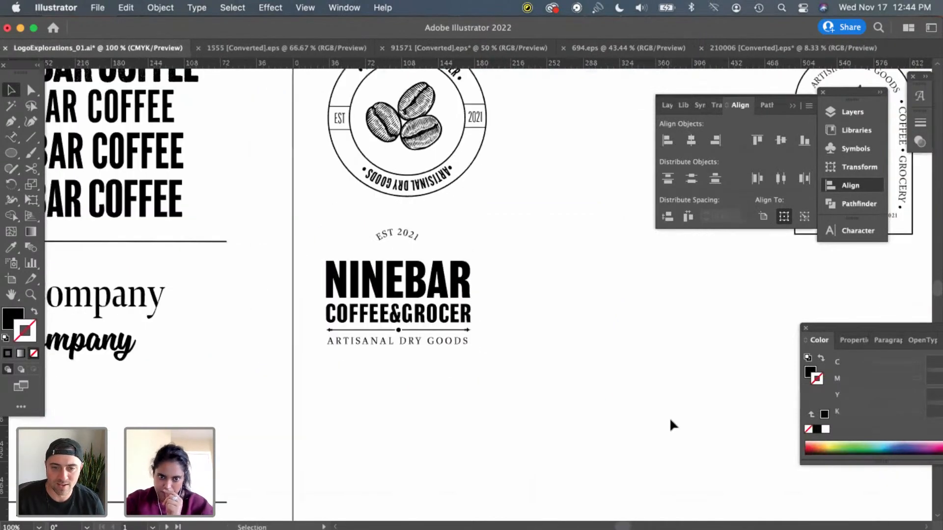
click(410, 236)
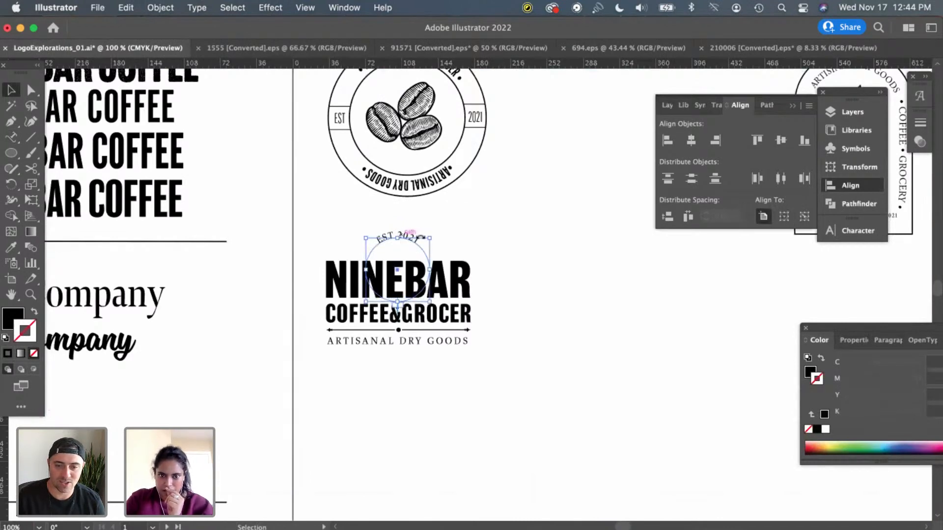
click(580, 345)
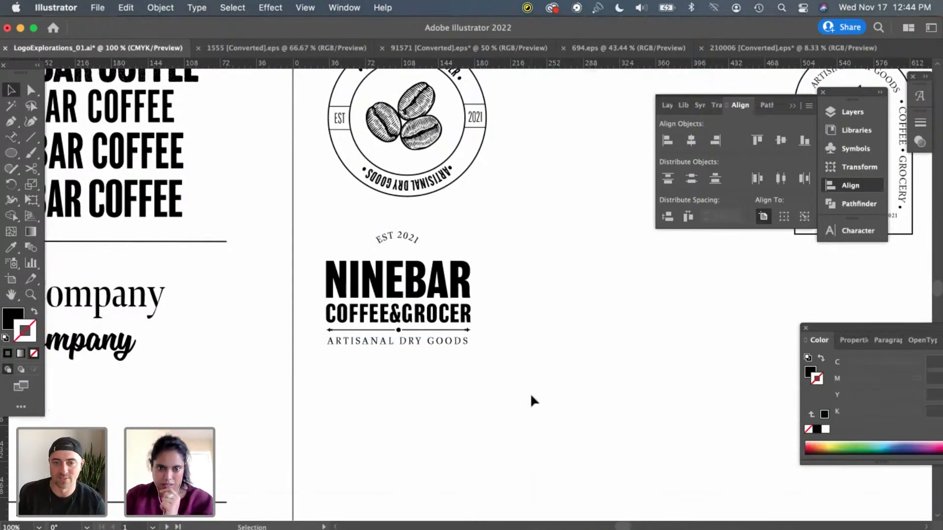
Save the logo explorations document
scroll(532, 397, right, 3)
key(a)
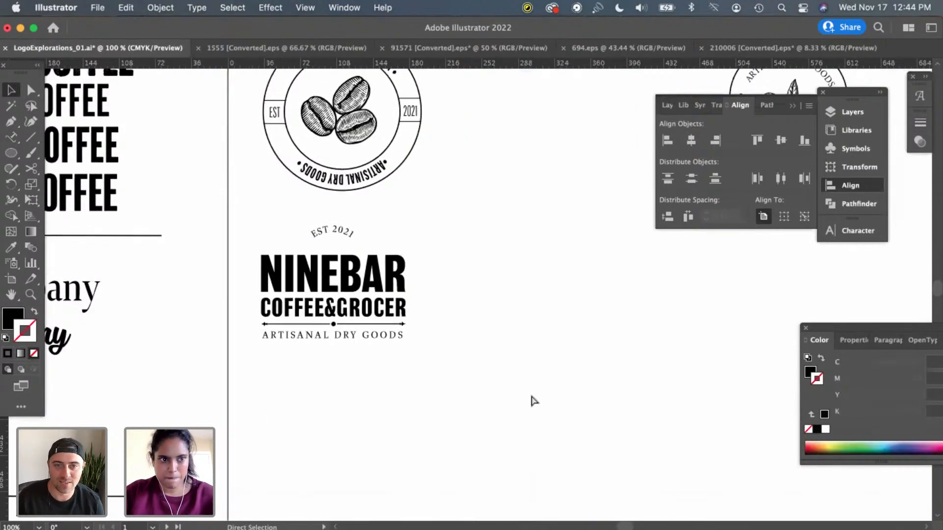
key(super+s)
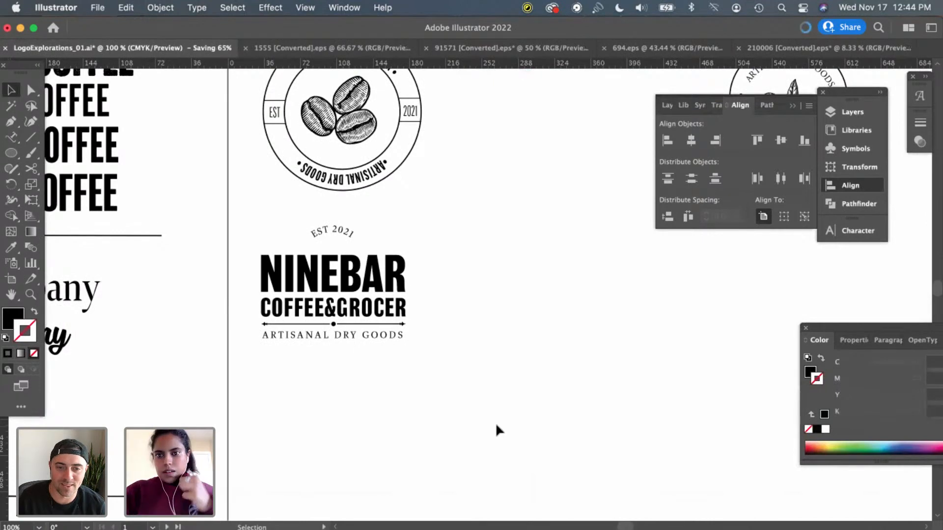
scroll(533, 402, up, 2)
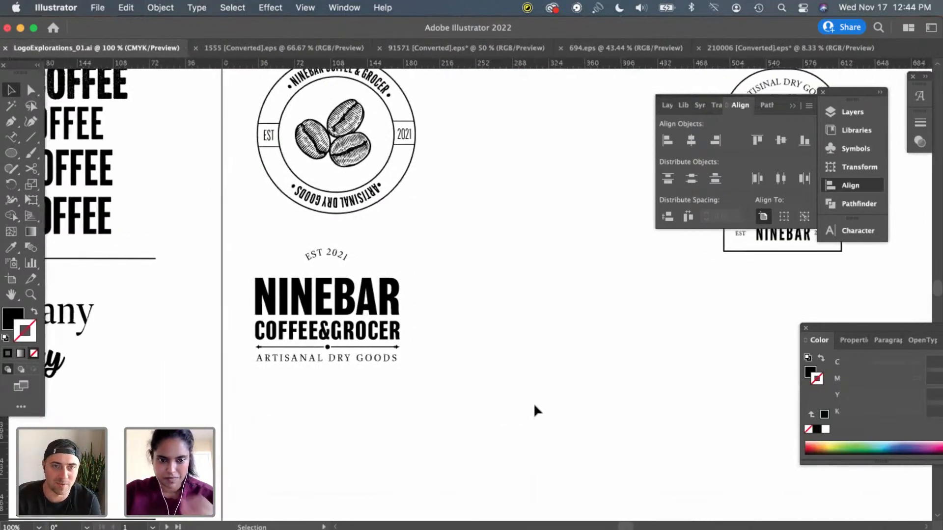
Switch to Keynote, look through the storefront and vintage logo reference slides of the Ninebar_Discovery 2 deck, and return to Illustrator
key(super+Tab)
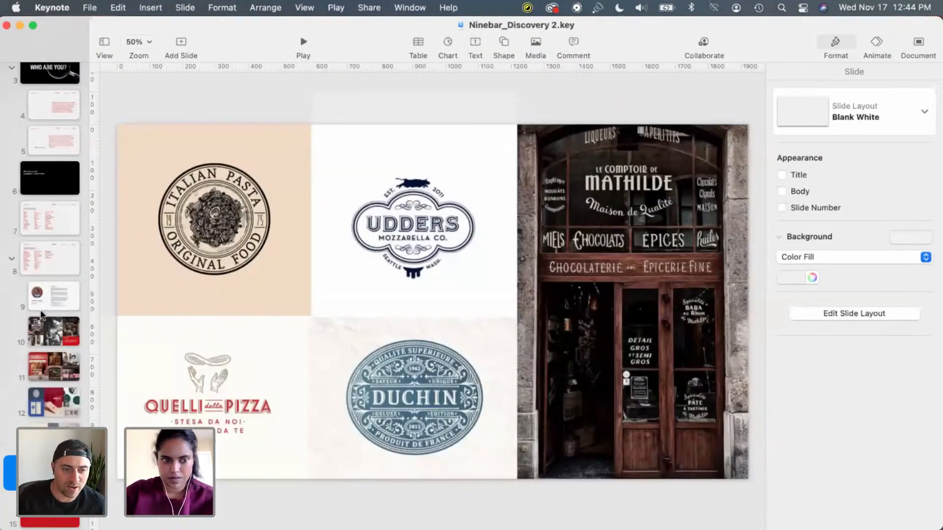
key(Up)
key(Down)
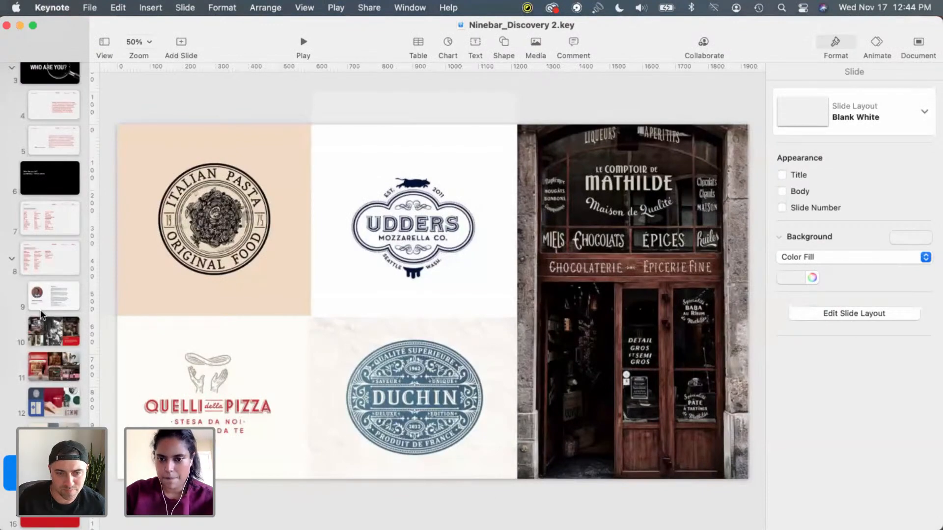
key(Up)
key(Up)
key(Up)
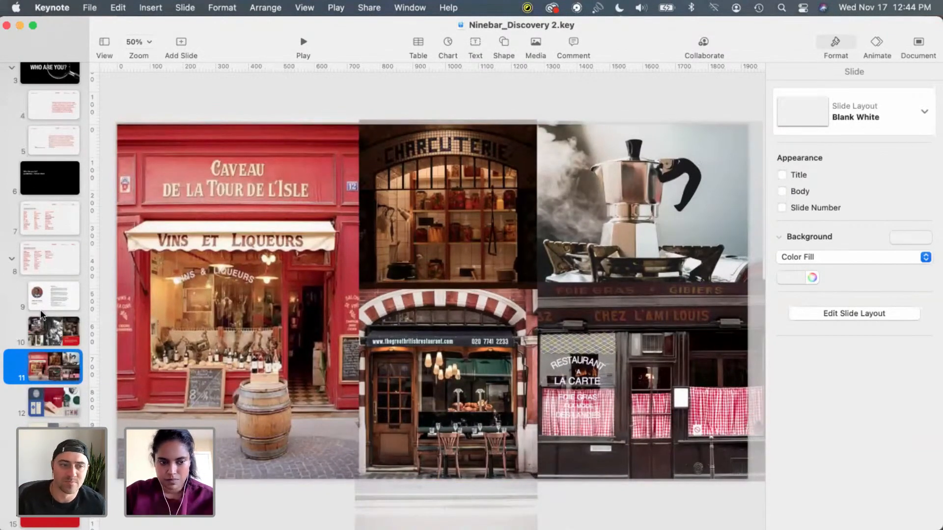
key(Down)
key(Down)
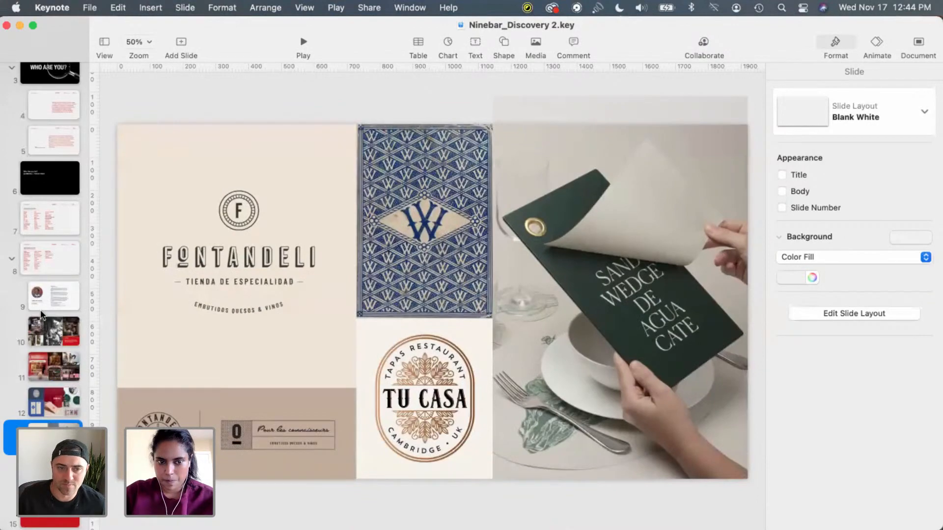
key(cmd+Tab)
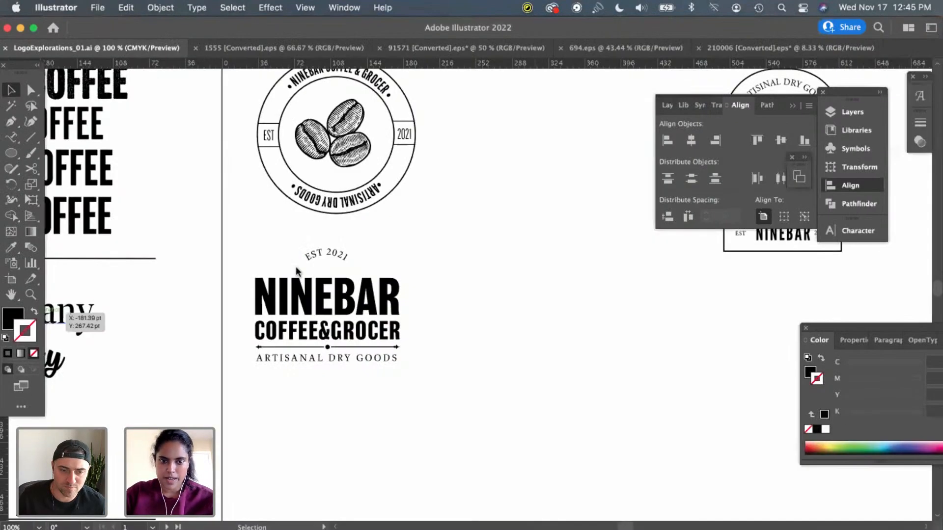
Examine the pencil logo sketches beside the artboard and compare them with the finished badge and lockup designs
scroll(563, 290, right, 10)
scroll(563, 290, left, 1)
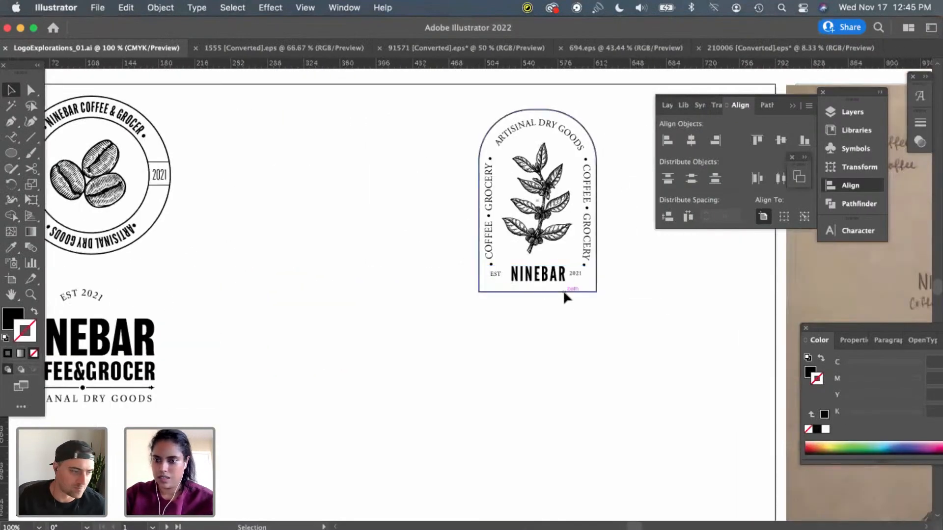
scroll(563, 290, right, 10)
scroll(563, 293, right, 10)
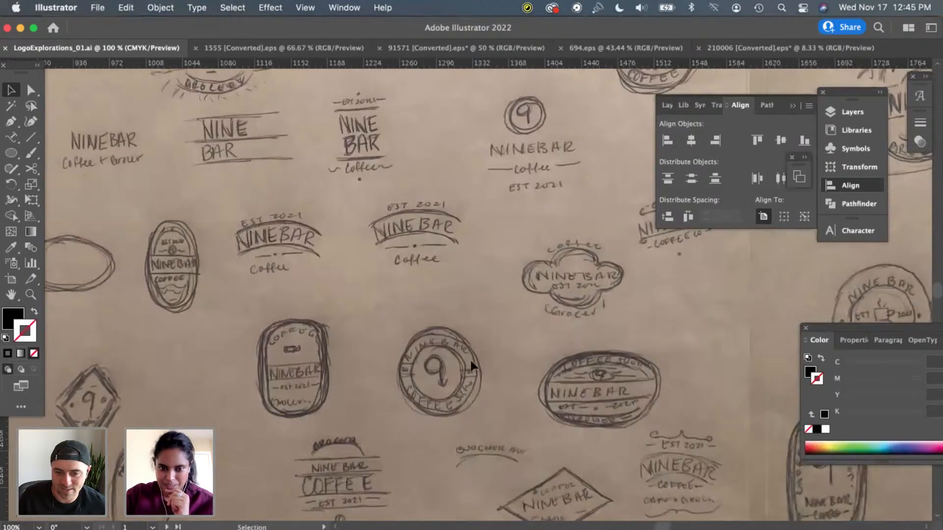
scroll(438, 345, left, 5)
scroll(438, 345, down, 2)
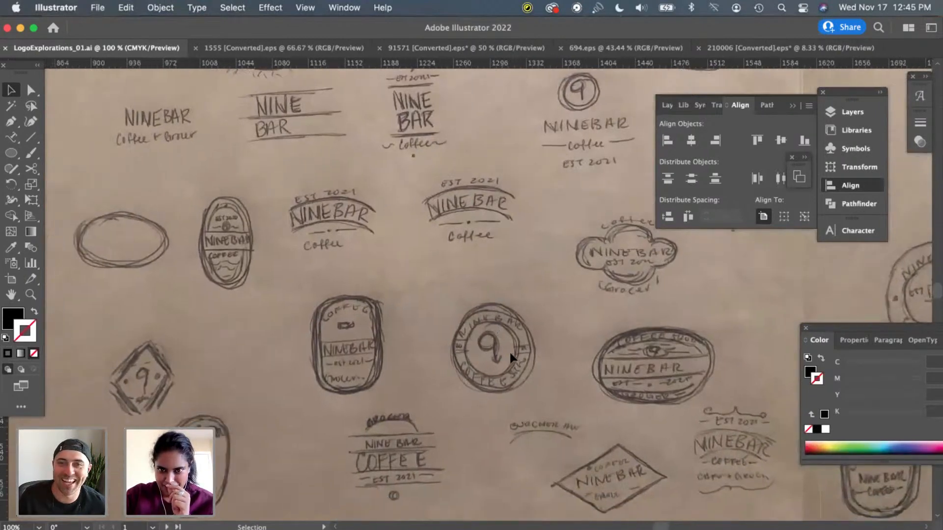
scroll(510, 352, left, 20)
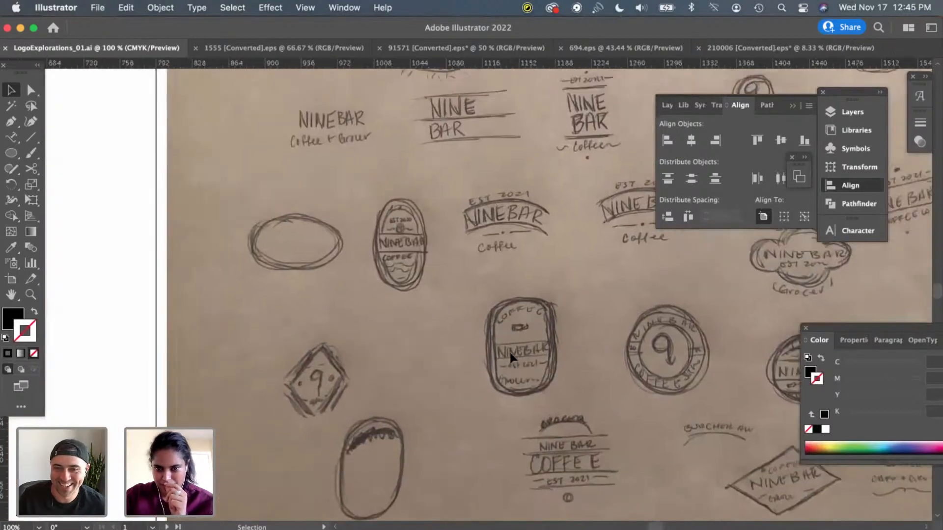
scroll(509, 353, left, 16)
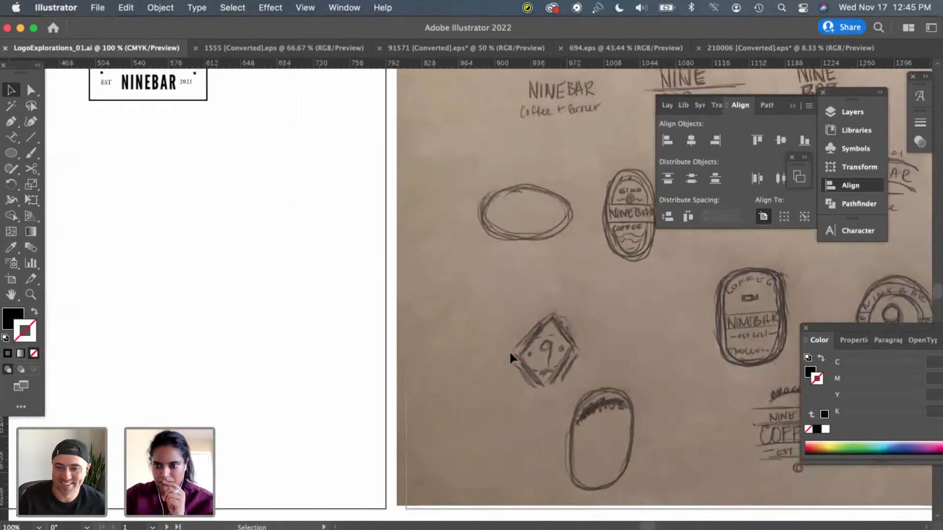
scroll(326, 179, left, 15)
scroll(391, 204, up, 5)
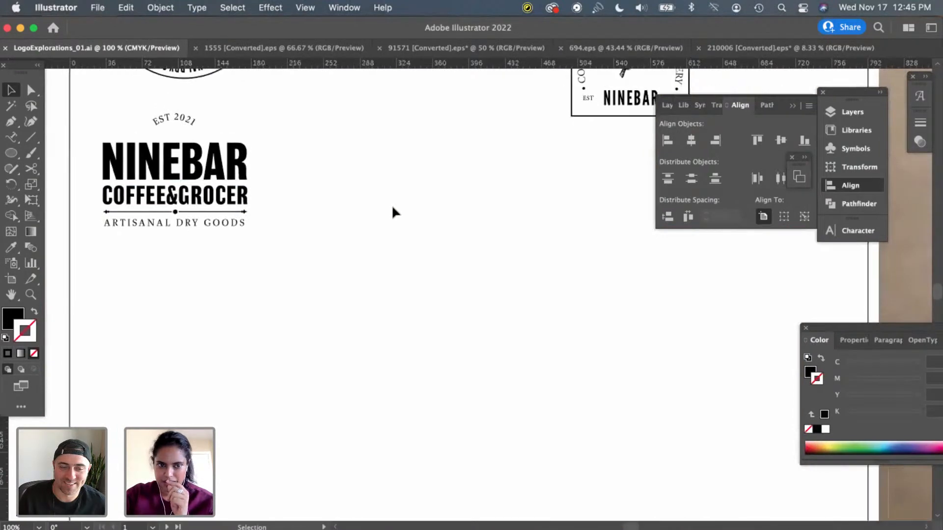
scroll(391, 205, up, 3)
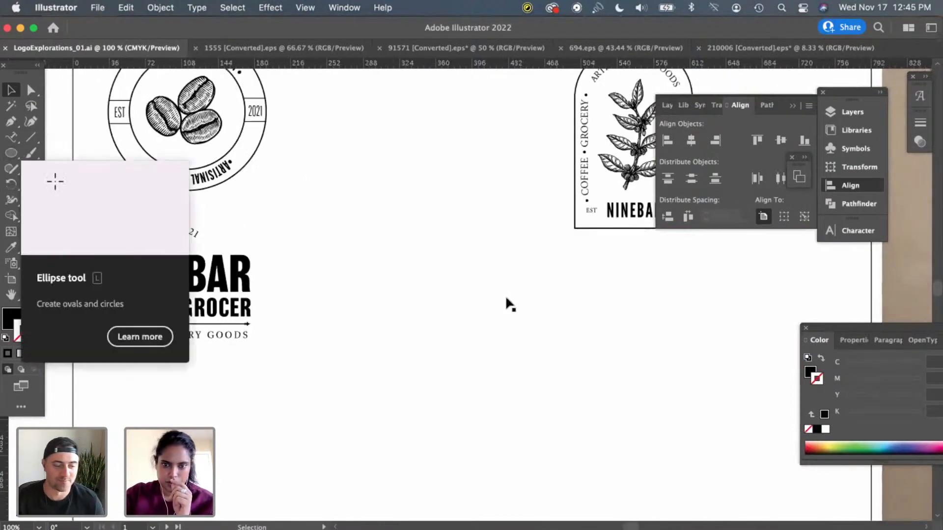
scroll(505, 296, right, 7)
scroll(505, 296, right, 18)
scroll(505, 296, down, 3)
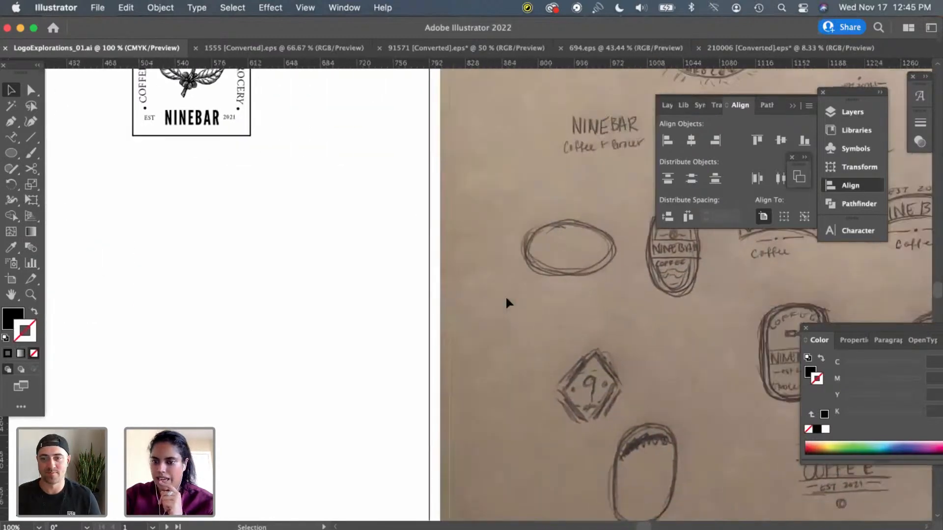
scroll(505, 295, left, 20)
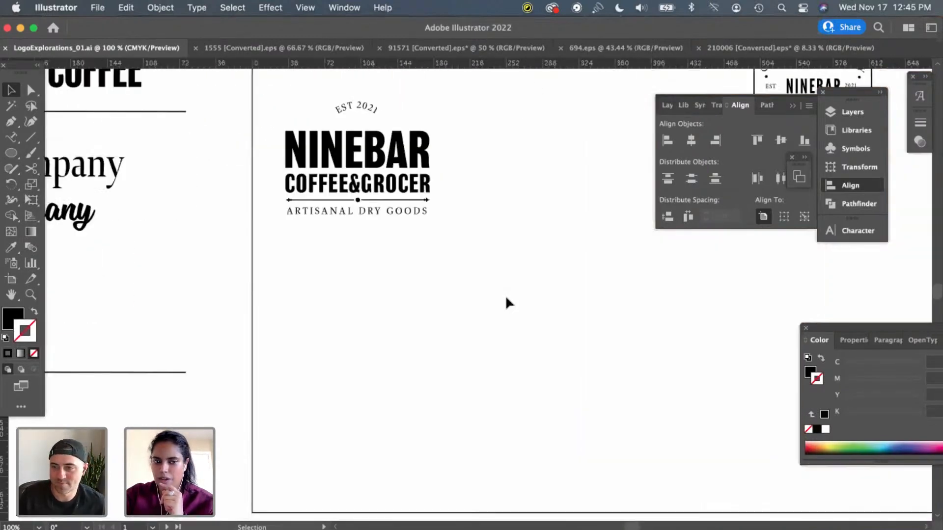
Examine the Coffe Company serif, italic and script type samples beside the artboard
scroll(505, 298, left, 14)
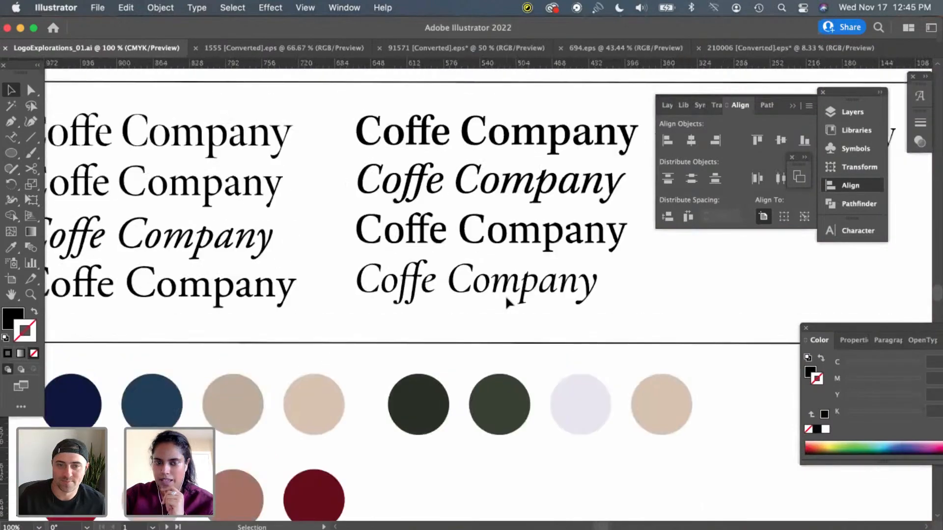
scroll(505, 295, left, 4)
scroll(358, 242, up, 4)
scroll(358, 242, left, 2)
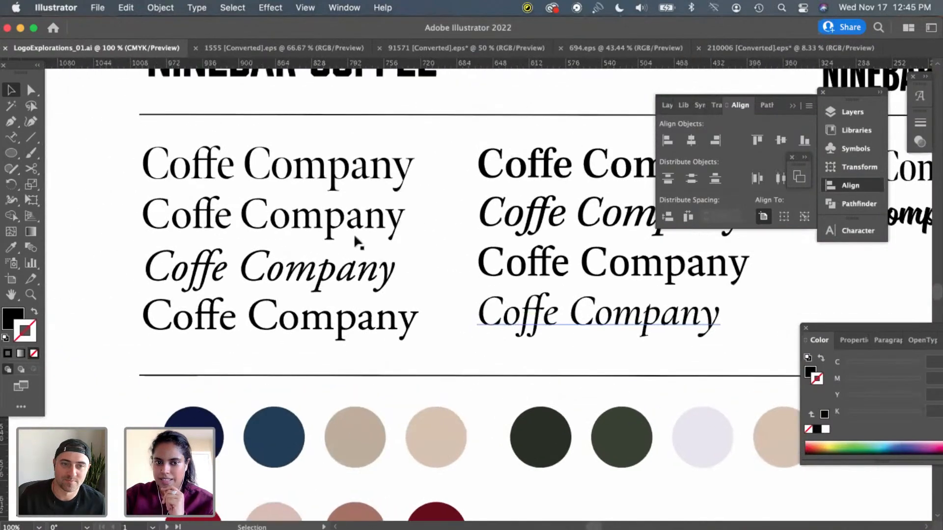
scroll(551, 270, right, 4)
scroll(552, 270, down, 1)
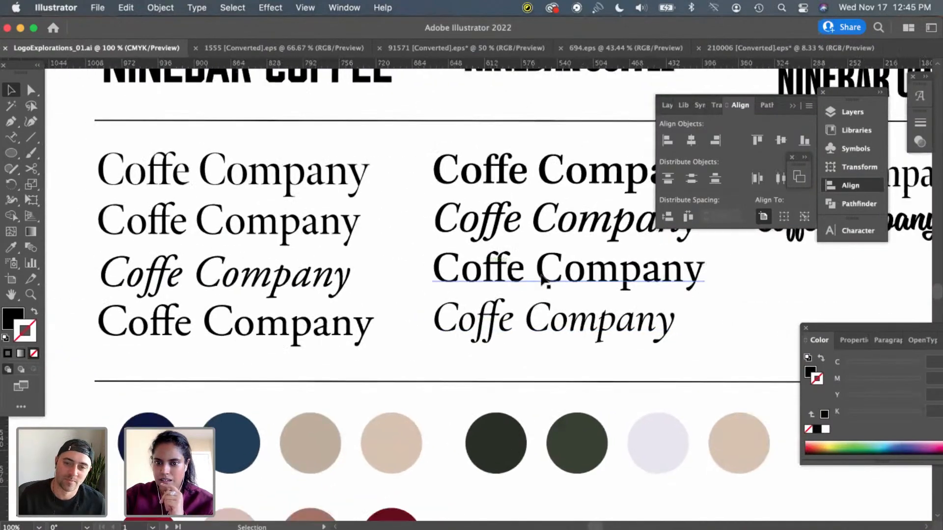
scroll(543, 279, right, 4)
scroll(543, 279, down, 1)
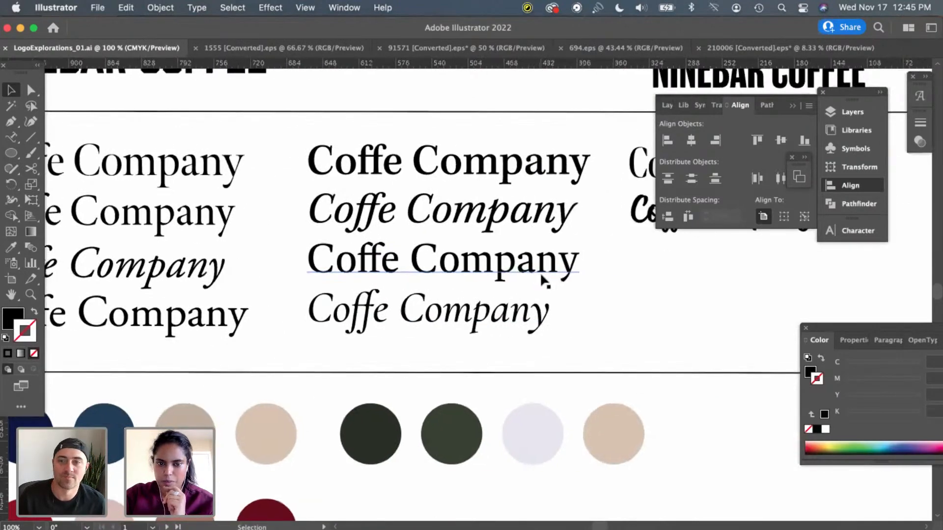
scroll(542, 277, right, 2)
scroll(542, 277, down, 1)
scroll(542, 277, right, 2)
scroll(542, 276, down, 1)
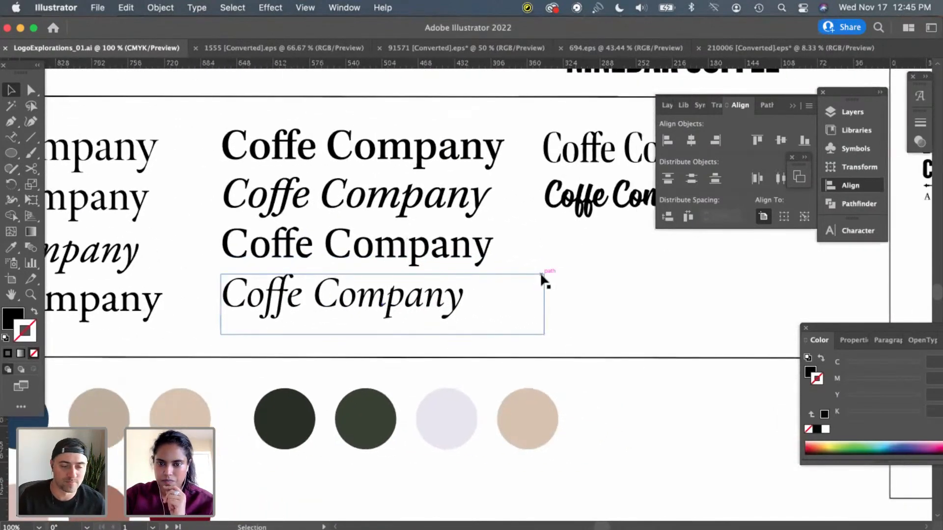
Place the bold script Coffe Company text in a new text frame on the empty artboard area beside the NINEBAR lockup
click(604, 204)
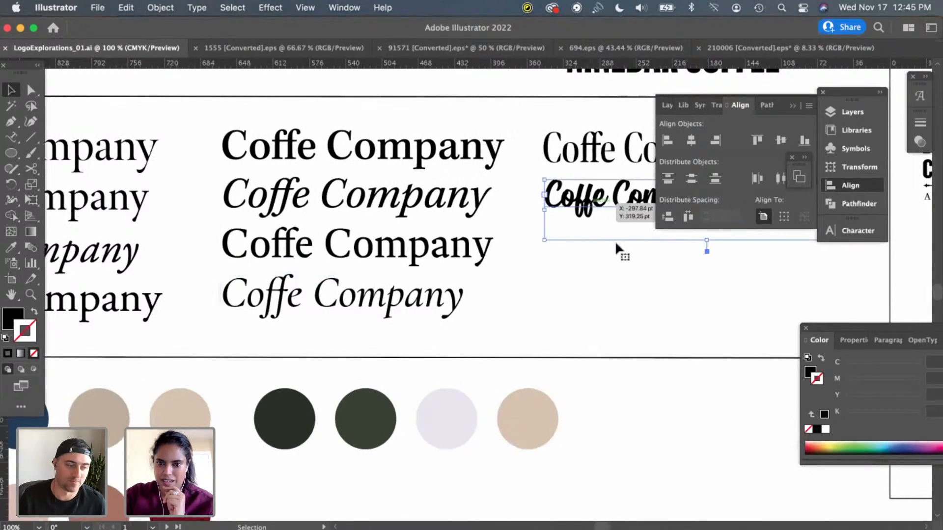
scroll(617, 250, right, 5)
scroll(618, 250, down, 1)
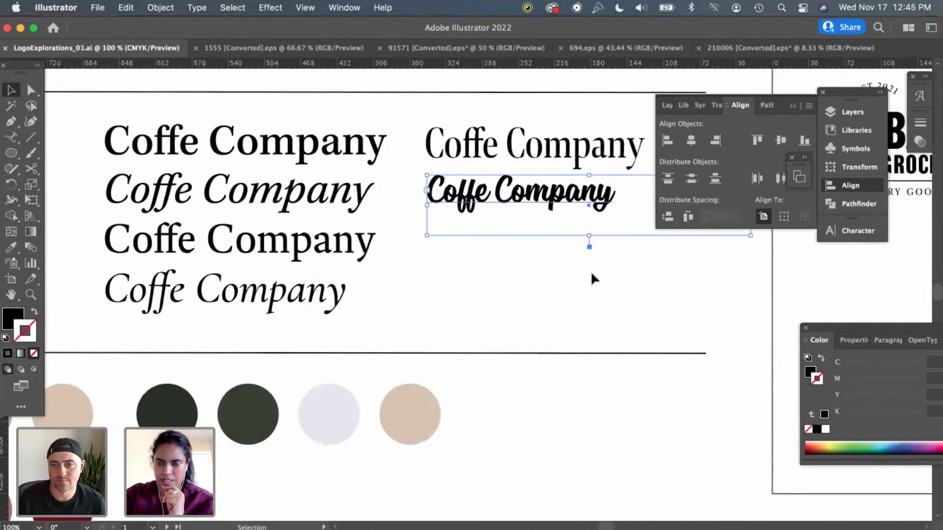
scroll(585, 279, right, 5)
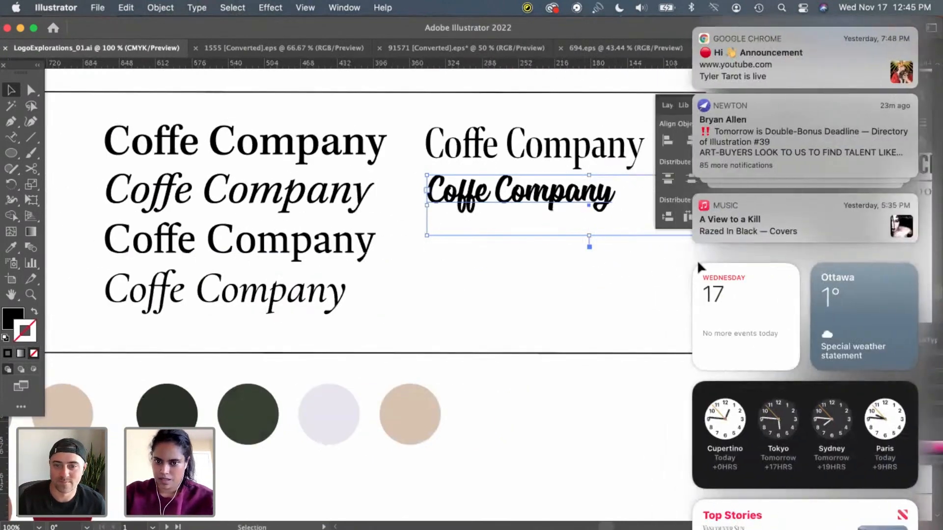
scroll(785, 247, left, 5)
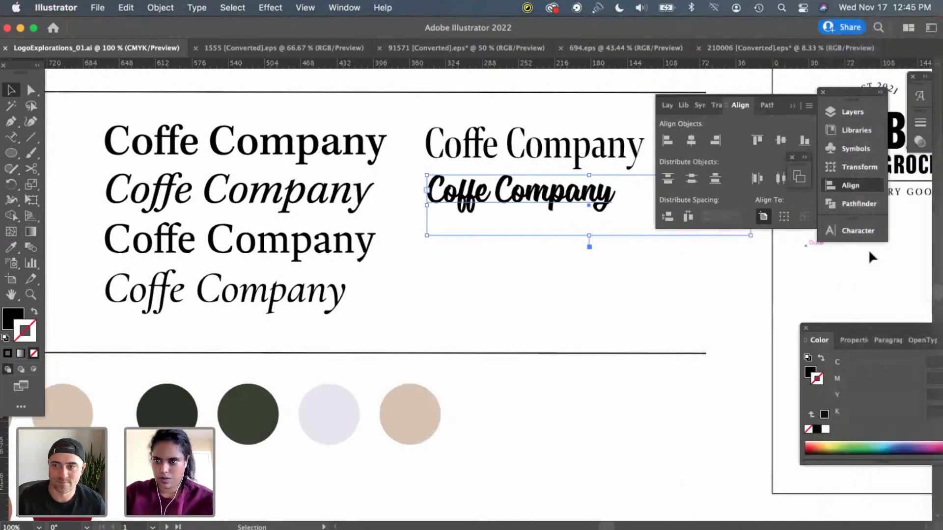
drag(799, 276, 558, 276)
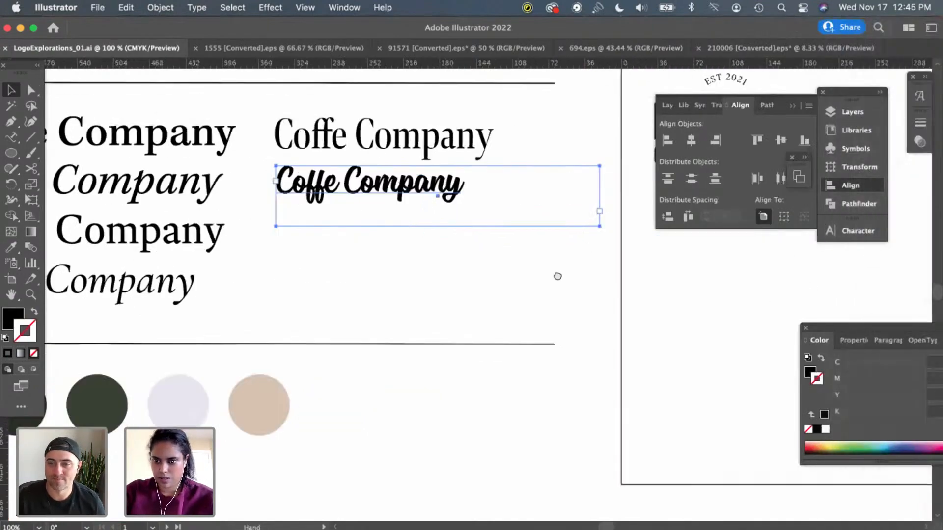
scroll(183, 312, right, 10)
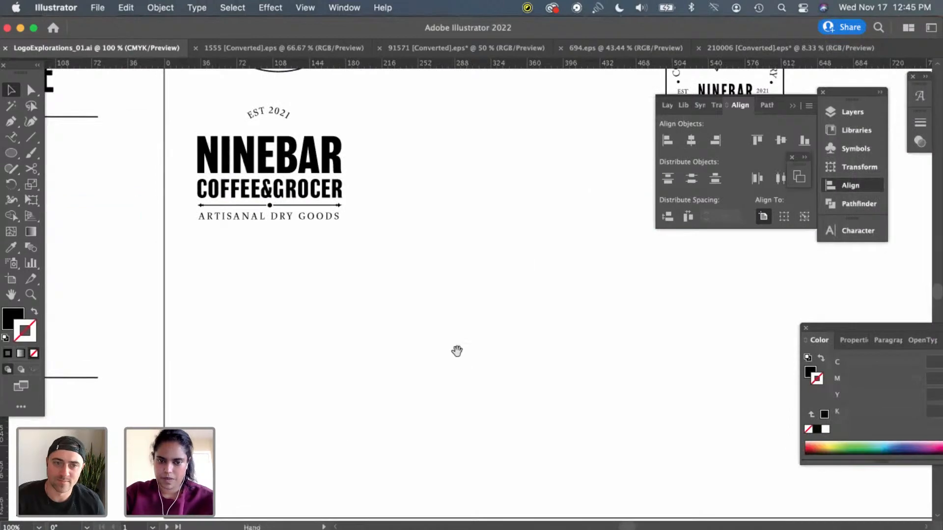
scroll(456, 351, up, 4)
scroll(457, 351, right, 2)
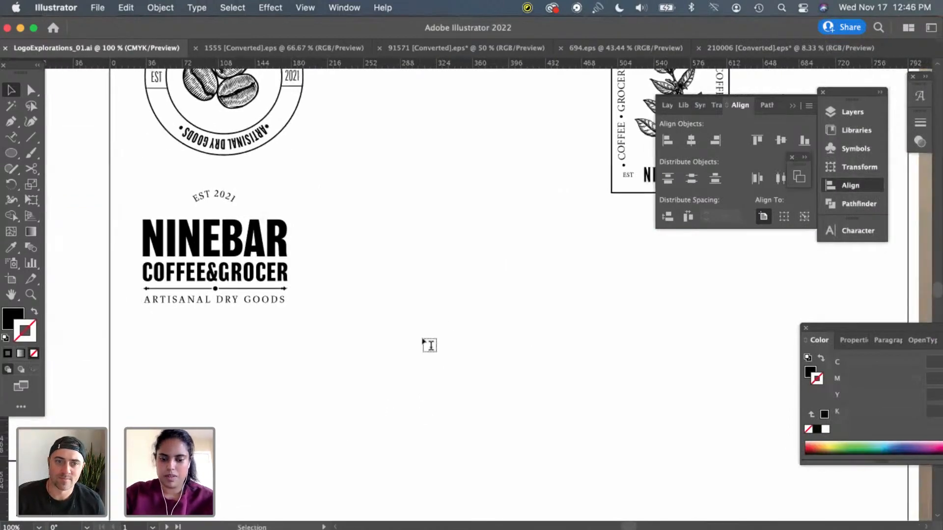
drag(416, 333, 700, 435)
text(Coffe Company)
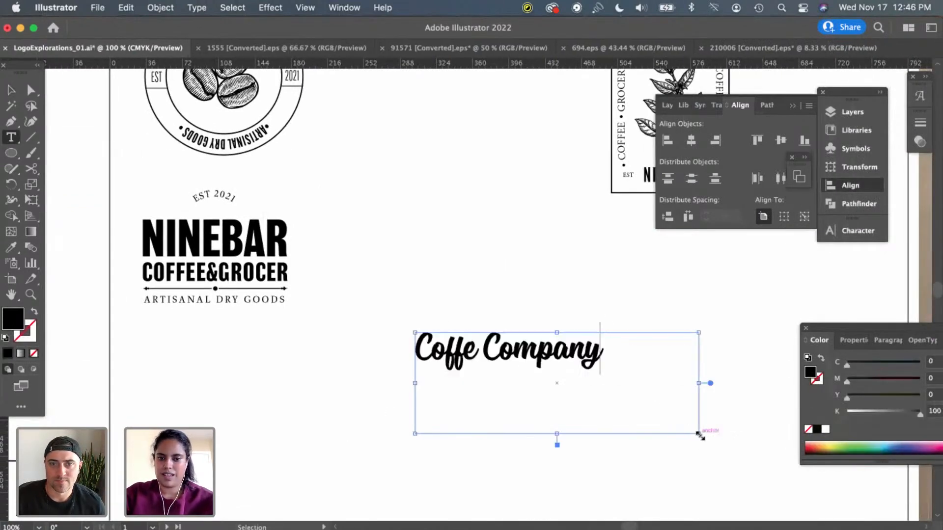
Replace the new script text with 9 and narrow its text frame to fit the numeral more closely
drag(601, 351, 409, 367)
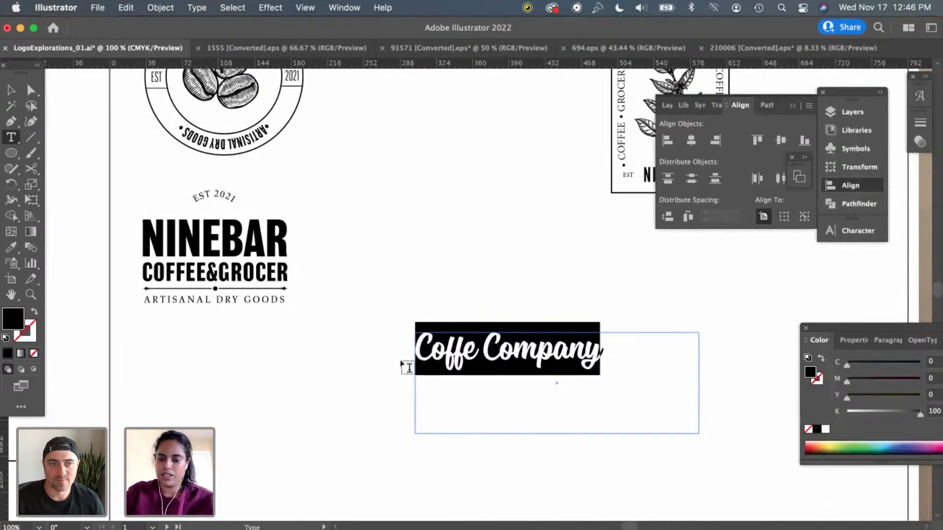
text(9)
click(11, 90)
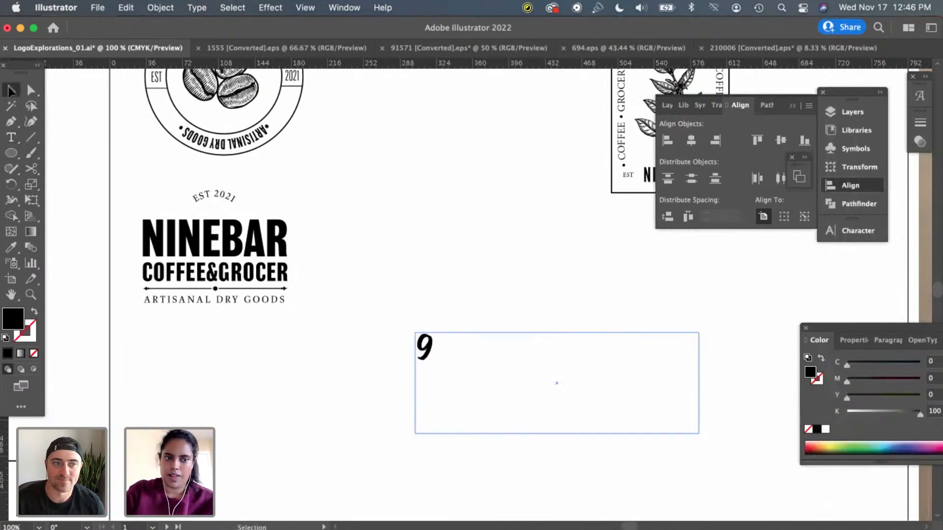
drag(698, 383, 484, 384)
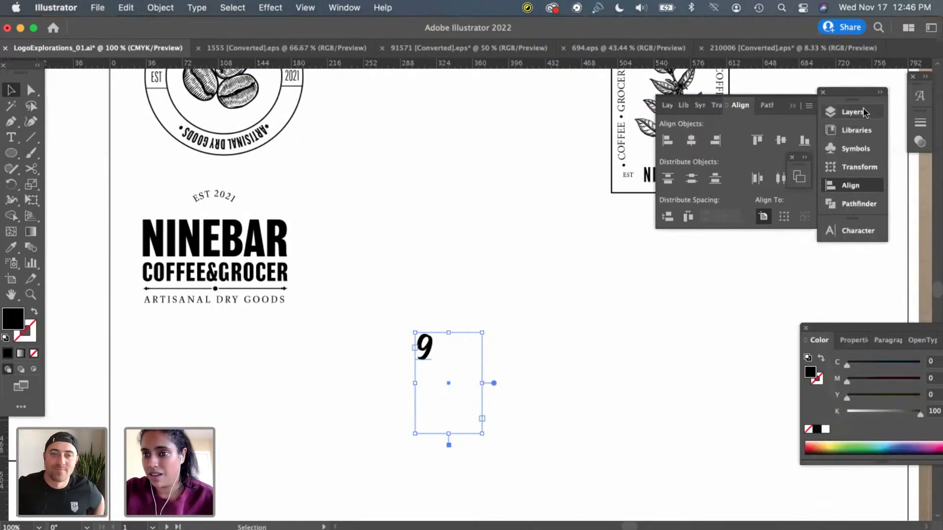
Set the font size of the script 9 to 60 pt
click(859, 229)
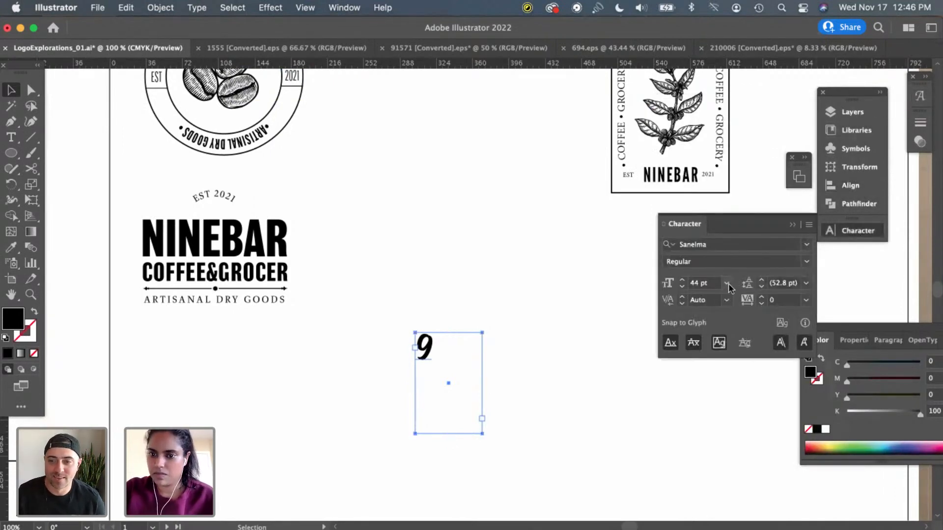
click(727, 284)
click(742, 502)
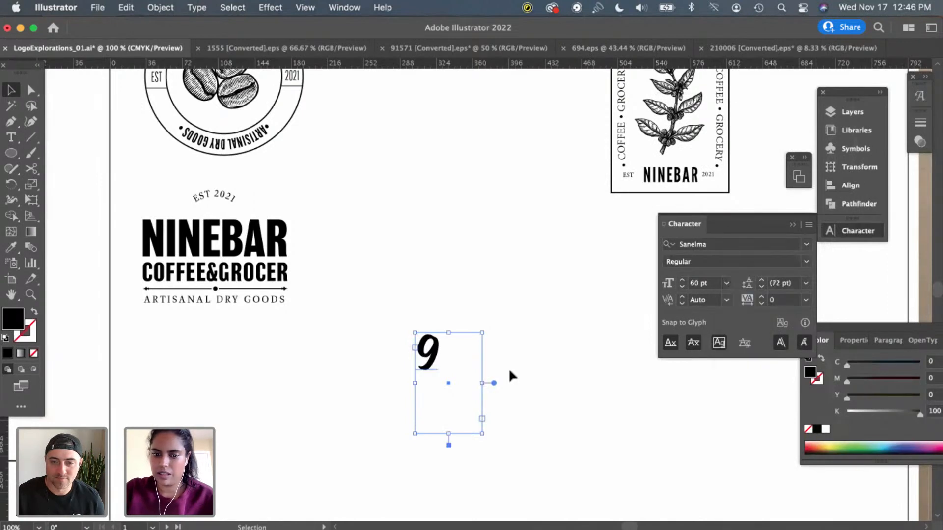
Move the script 9 up into the empty space between the lockup and the arched badge, and shorten its text frame
click(508, 368)
drag(459, 357, 496, 193)
drag(486, 241, 488, 219)
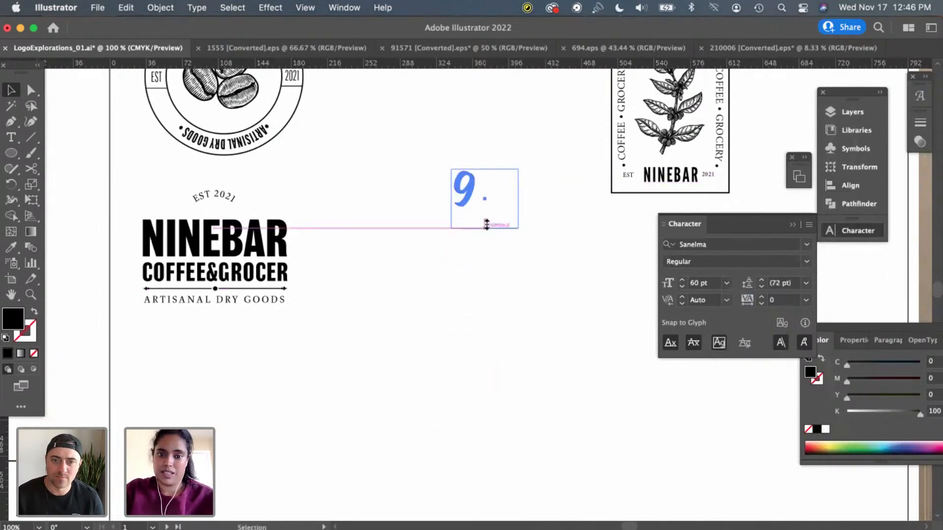
click(511, 330)
Move the complete NINEBAR Coffee & Grocer lockup up into the space between the round coffee-bean badge and the arched badge
scroll(511, 334, up, 2)
scroll(511, 334, left, 2)
scroll(511, 330, left, 3)
scroll(511, 330, up, 1)
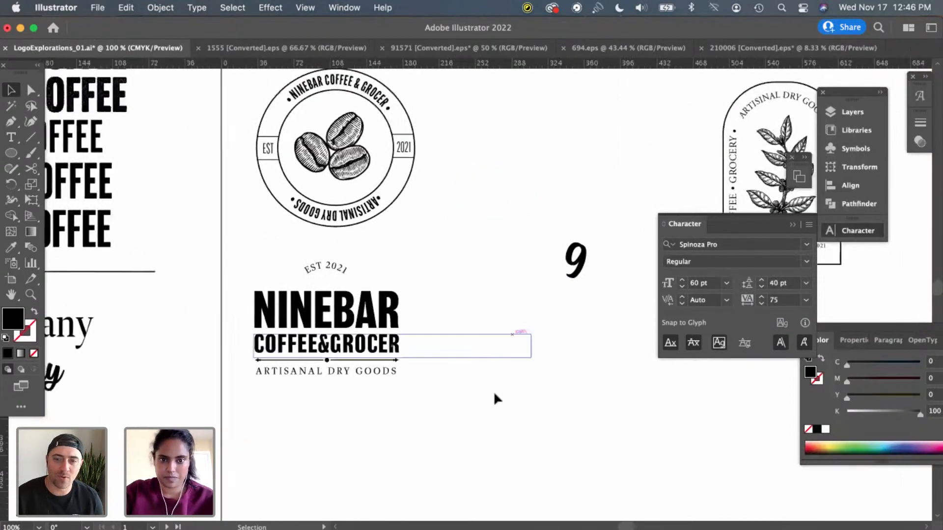
drag(437, 427, 302, 253)
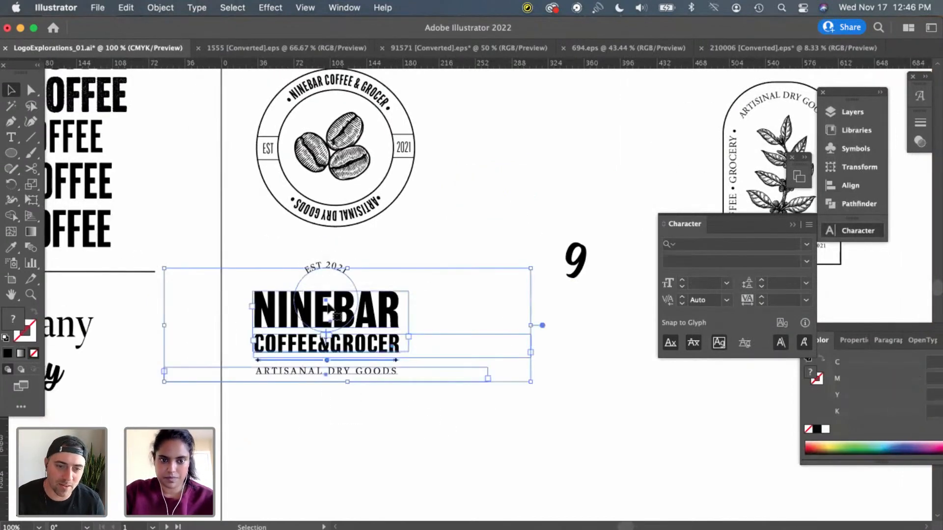
scroll(351, 367, left, 4)
scroll(350, 367, left, 3)
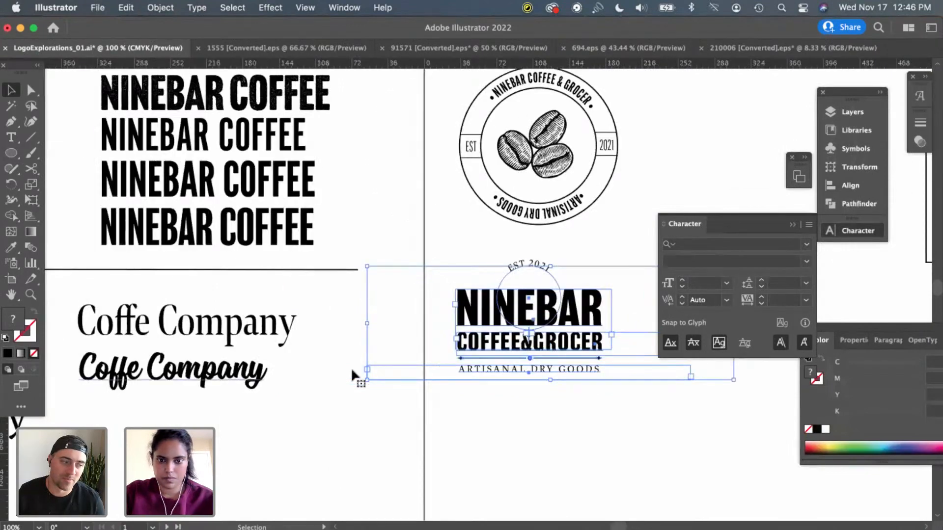
scroll(354, 373, right, 5)
drag(415, 339, 660, 153)
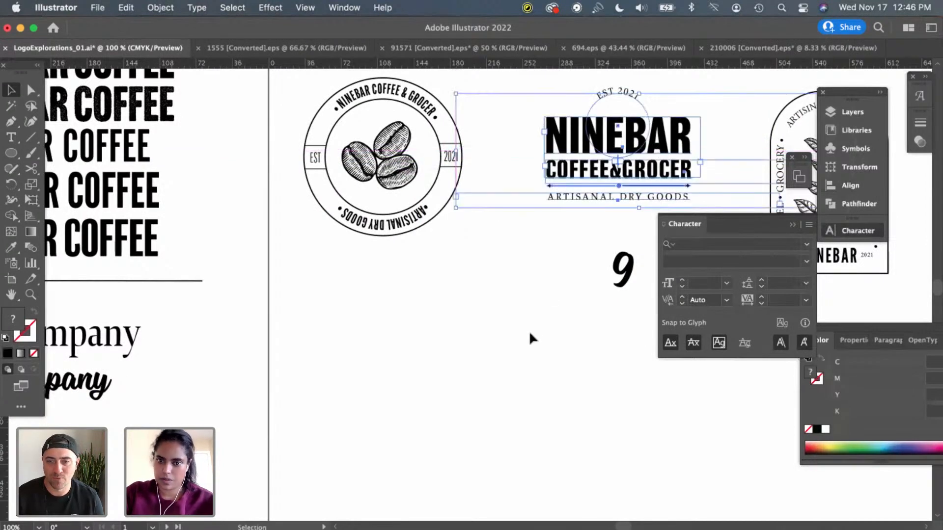
Move the script 9 down into the empty area beneath the NINEBAR lockup and deselect it
click(615, 299)
drag(623, 290, 579, 354)
click(184, 315)
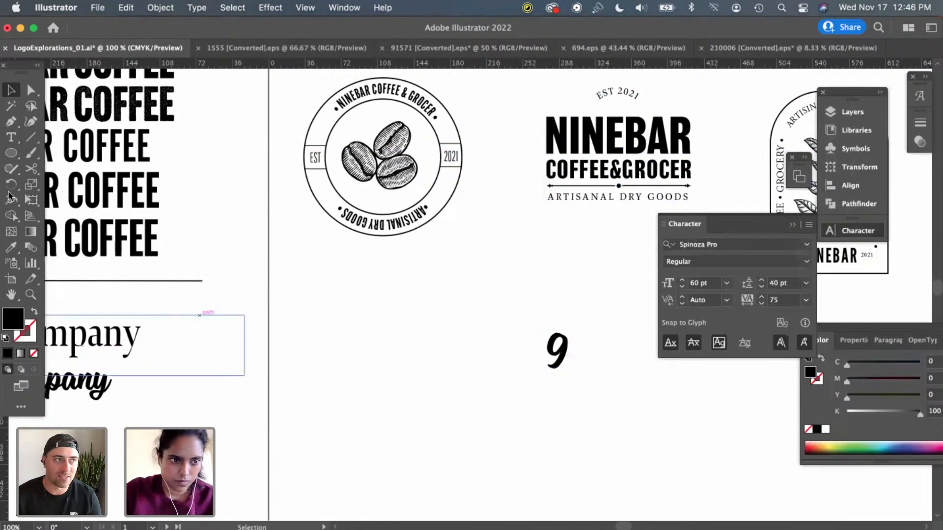
Draw a circle about 150 pt wide below the round coffee-bean badge, with a black stroke and no fill
key(l)
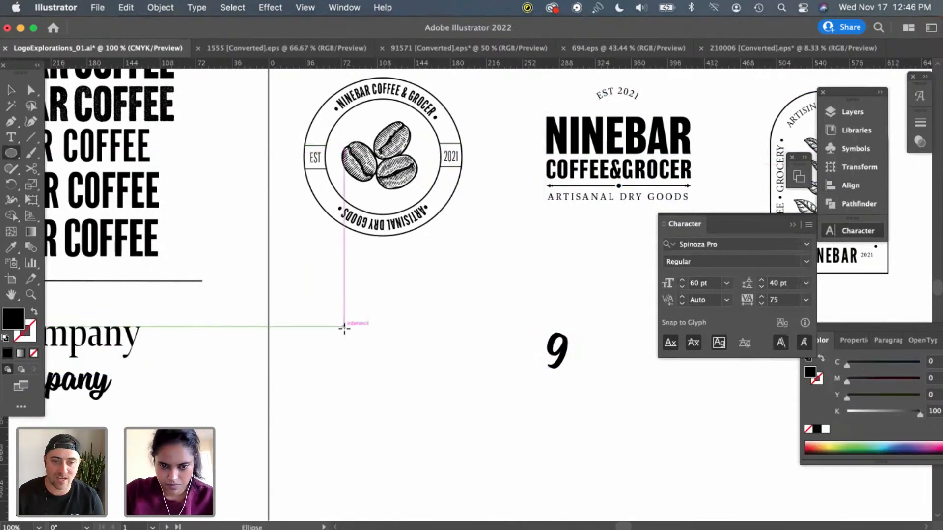
scroll(344, 326, down, 3)
scroll(344, 326, right, 1)
drag(344, 288, 468, 441)
click(34, 312)
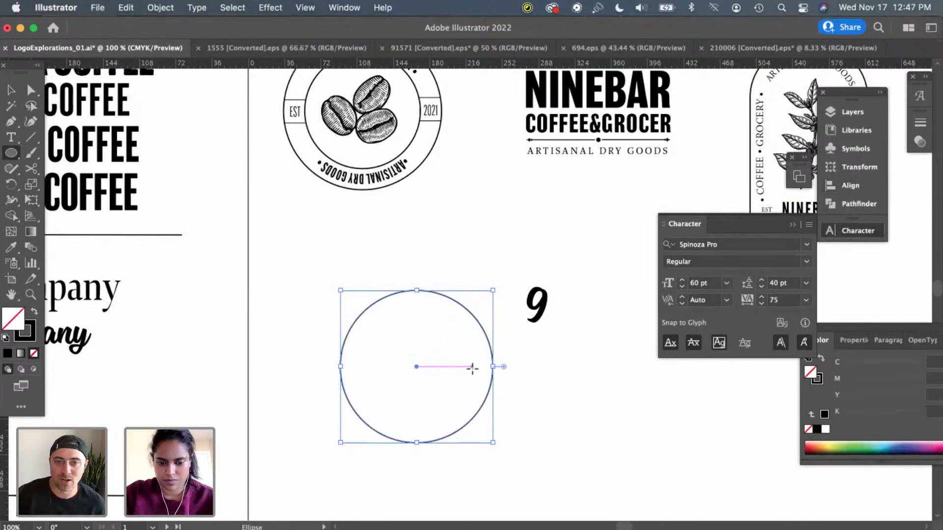
Place placeholder text along the new circle with the Type on a Path tool and set its font size to 36 pt
key(t)
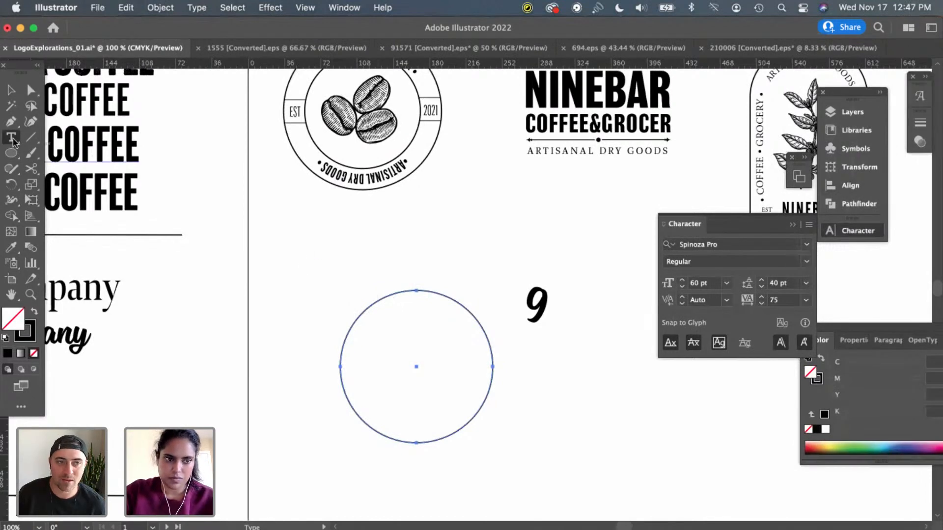
drag(11, 139, 51, 169)
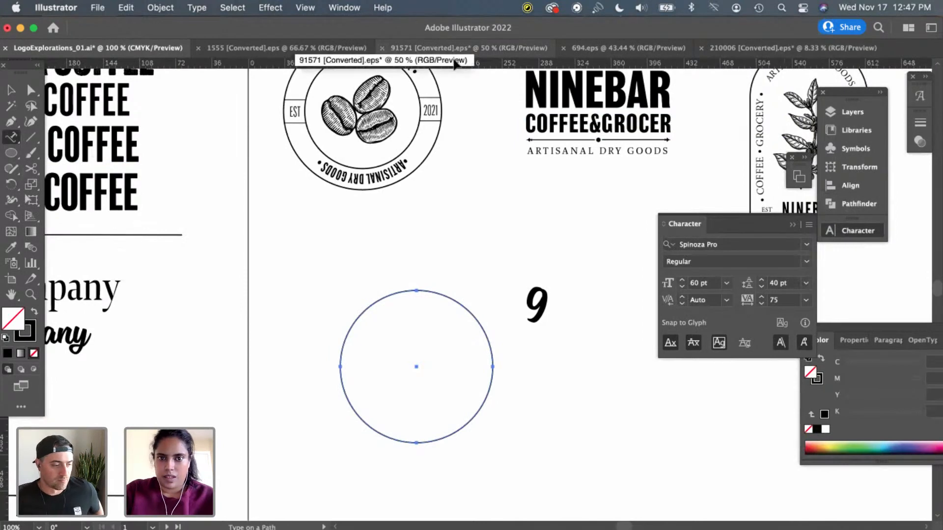
click(360, 312)
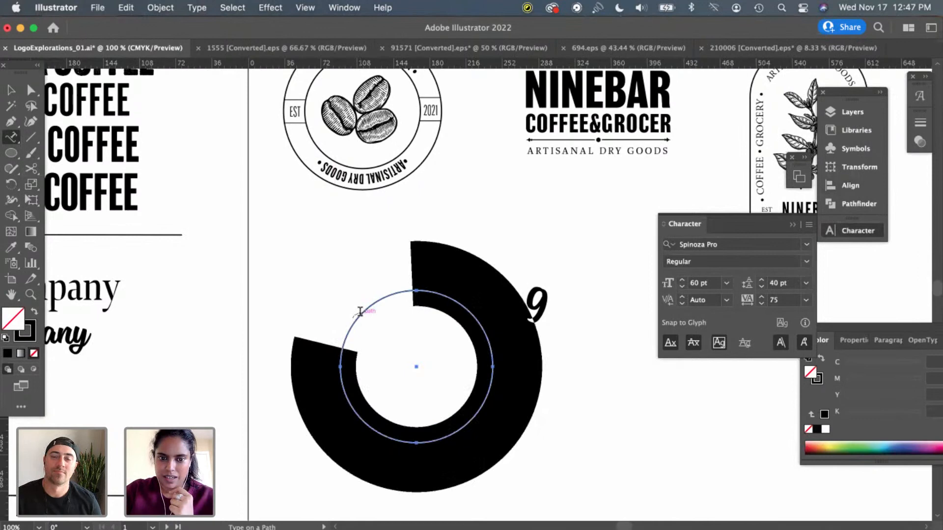
click(726, 284)
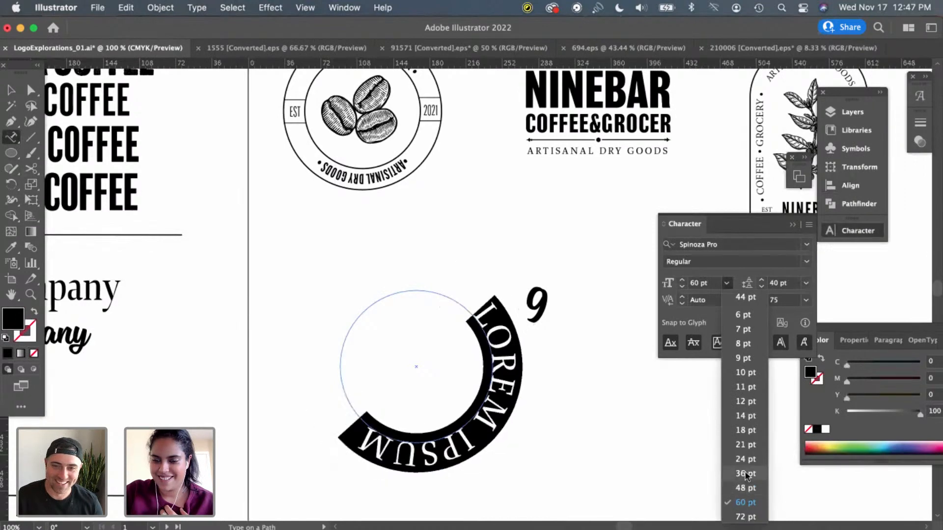
click(745, 474)
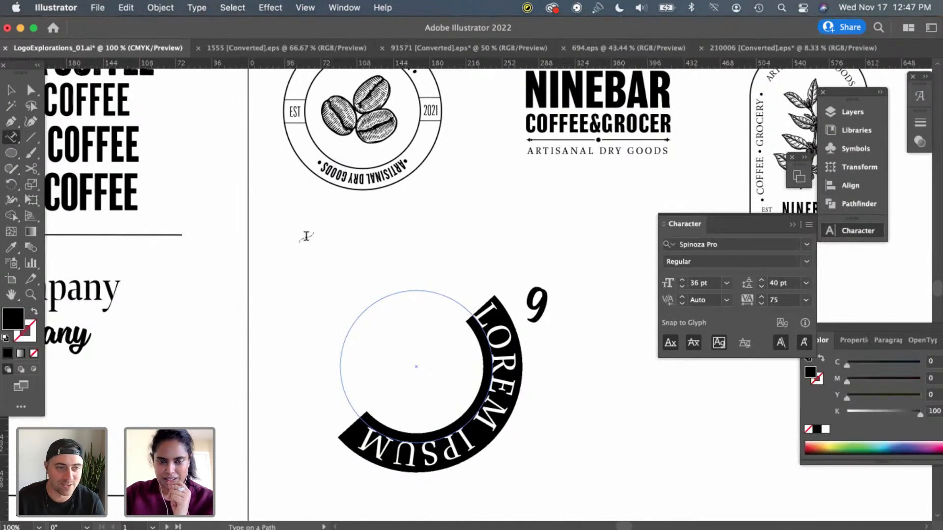
scroll(306, 236, up, 2)
scroll(306, 236, right, 1)
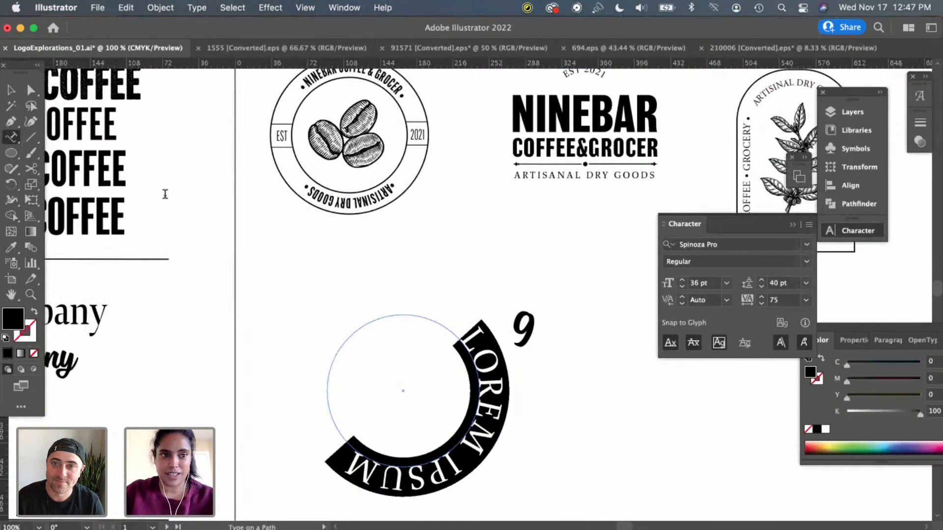
click(11, 91)
click(447, 285)
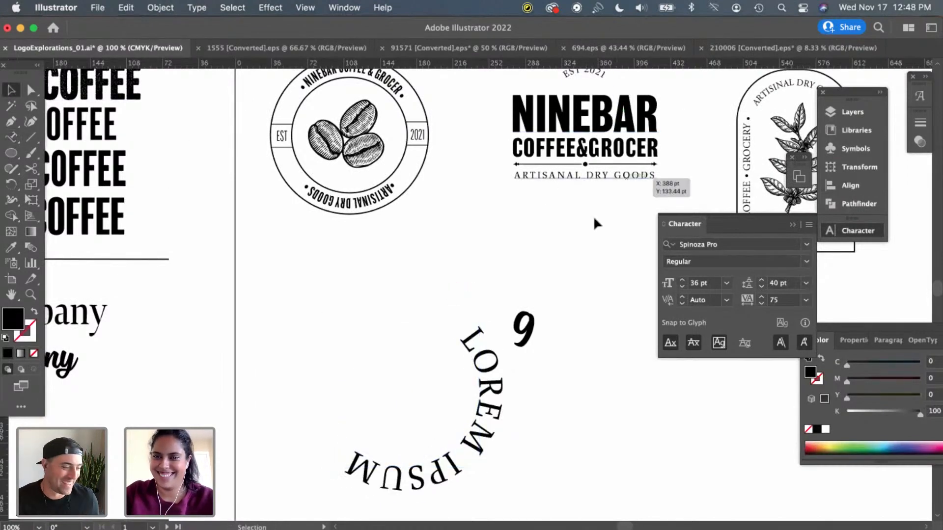
Check the round 9 badge in the pencil sketches, and delete the placeholder text together with its circle path
scroll(593, 216, right, 15)
scroll(558, 297, right, 20)
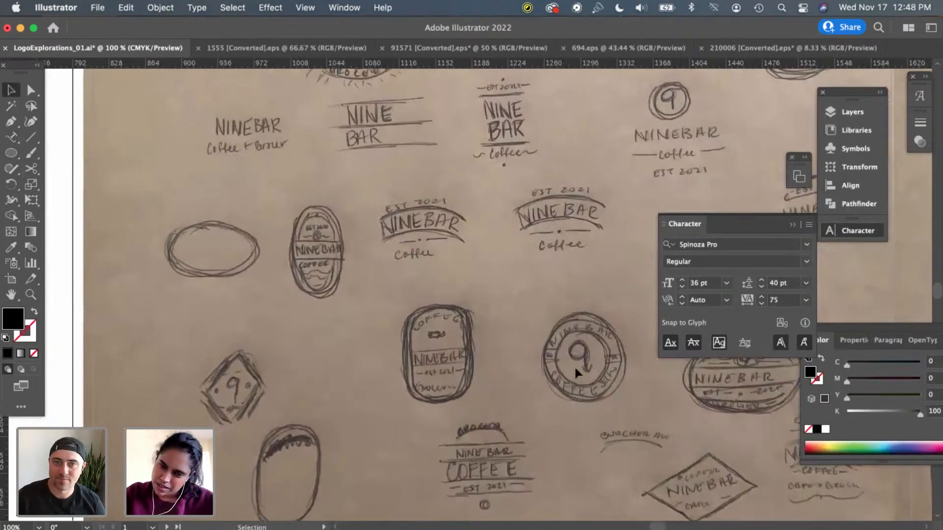
scroll(564, 367, left, 15)
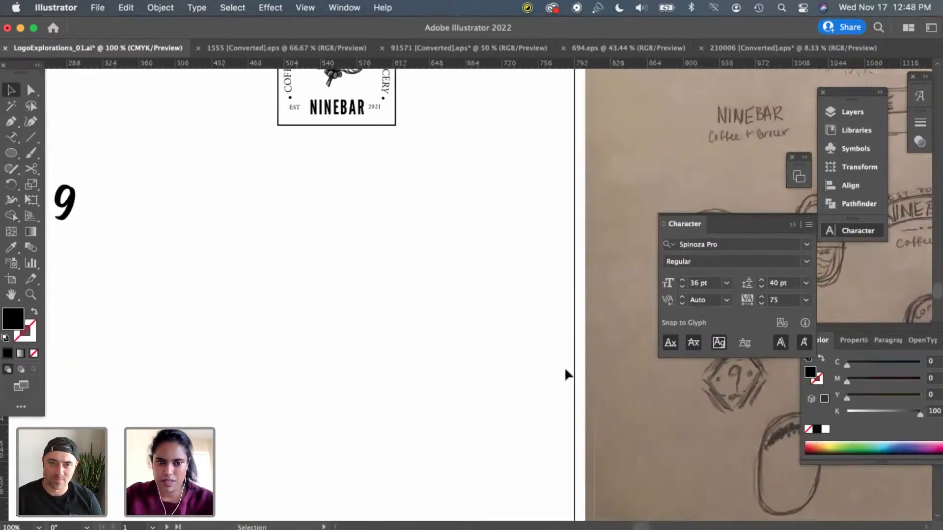
scroll(564, 366, left, 6)
click(497, 274)
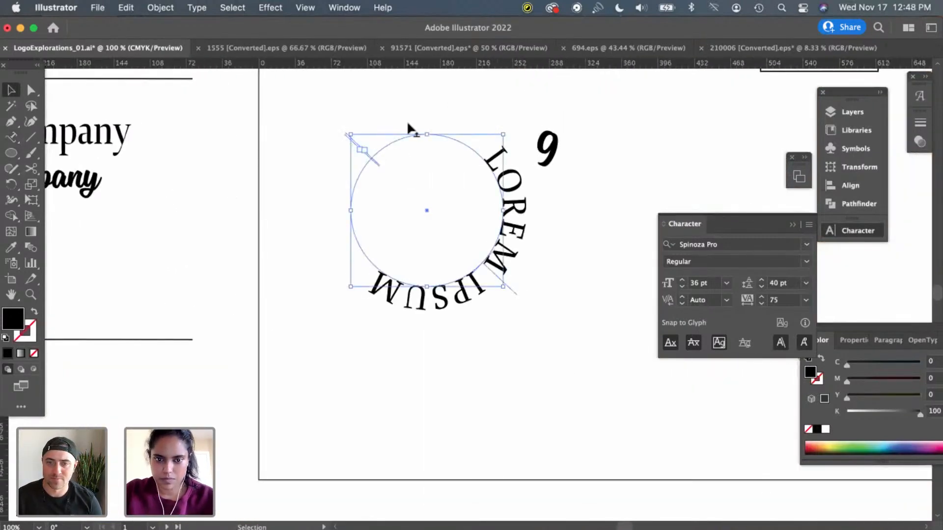
mouse_move(352, 139)
mouse_down()
mouse_move(346, 171)
mouse_move(359, 143)
mouse_up()
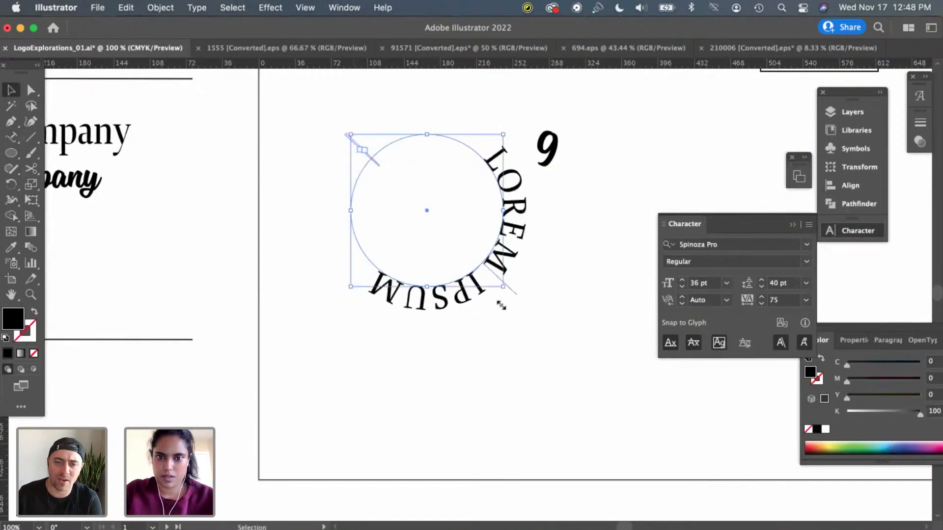
key(Delete)
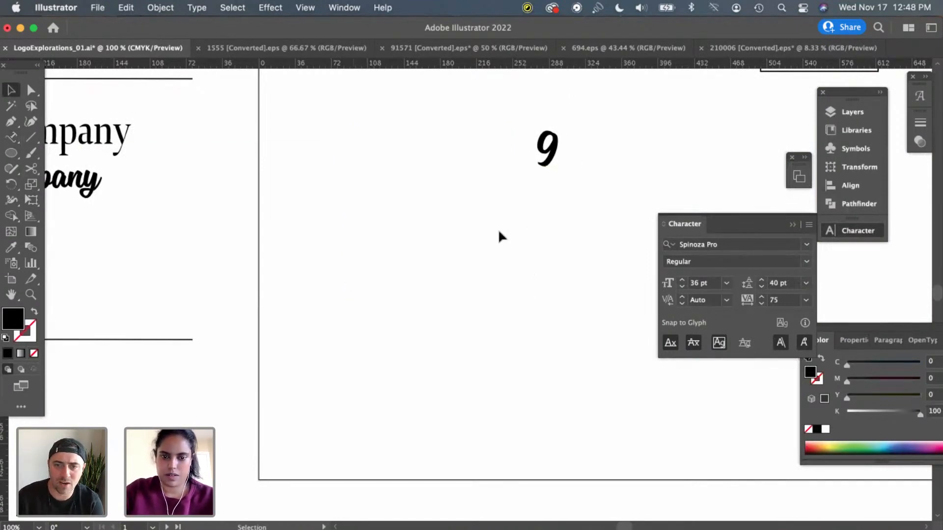
Duplicate the round coffee-bean badge into the empty area below the original and delete the beans from the copy
scroll(498, 229, up, 5)
scroll(498, 229, left, 2)
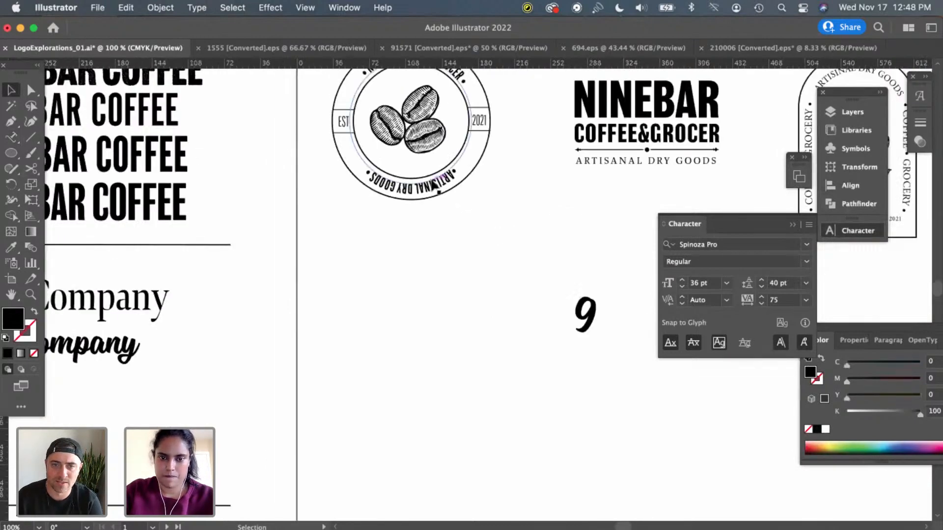
click(444, 198)
scroll(444, 200, up, 3)
scroll(444, 200, left, 1)
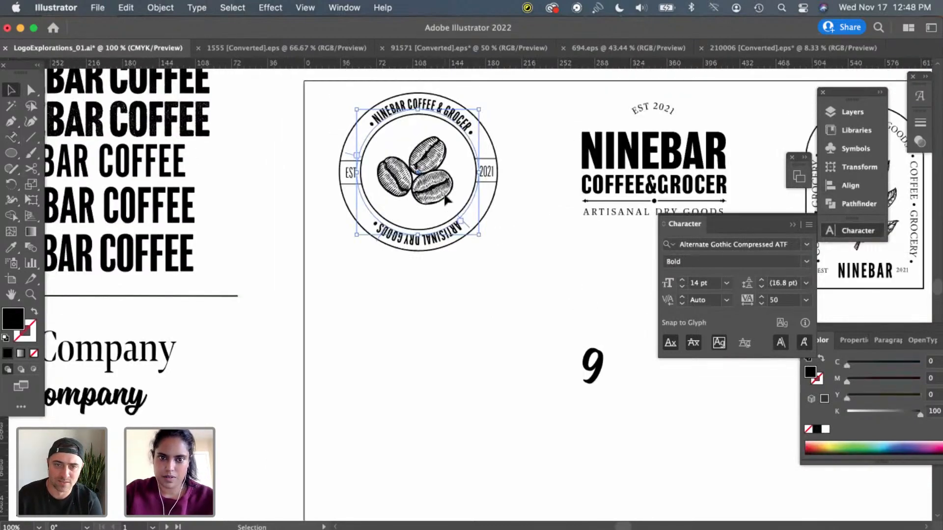
shift+click(436, 104)
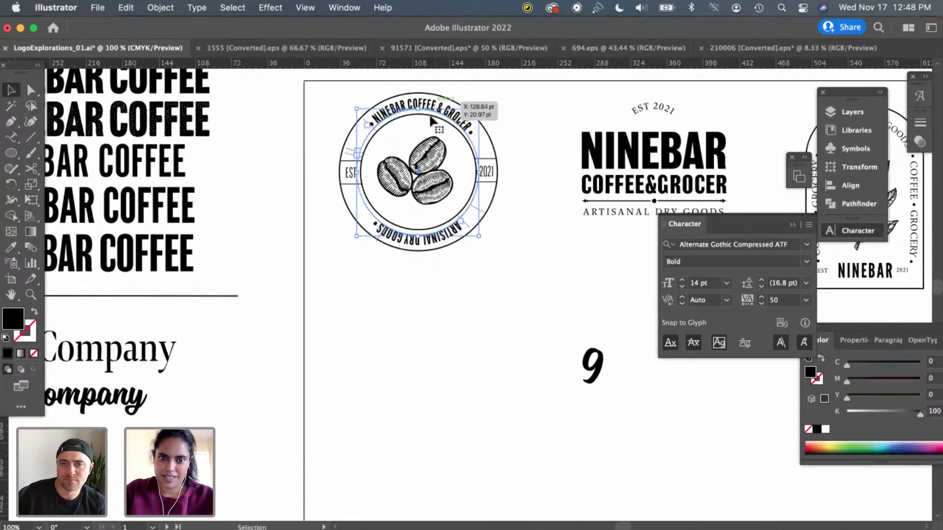
shift+click(439, 226)
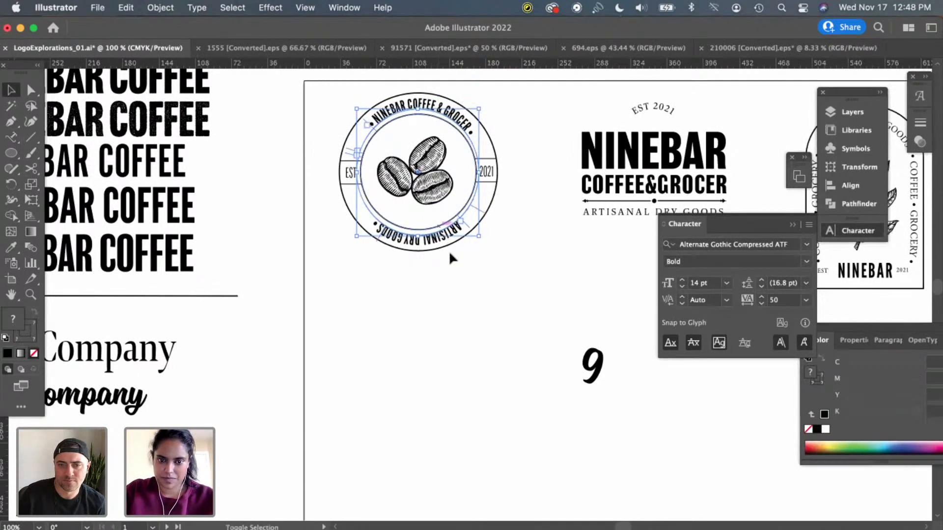
drag(358, 78, 384, 137)
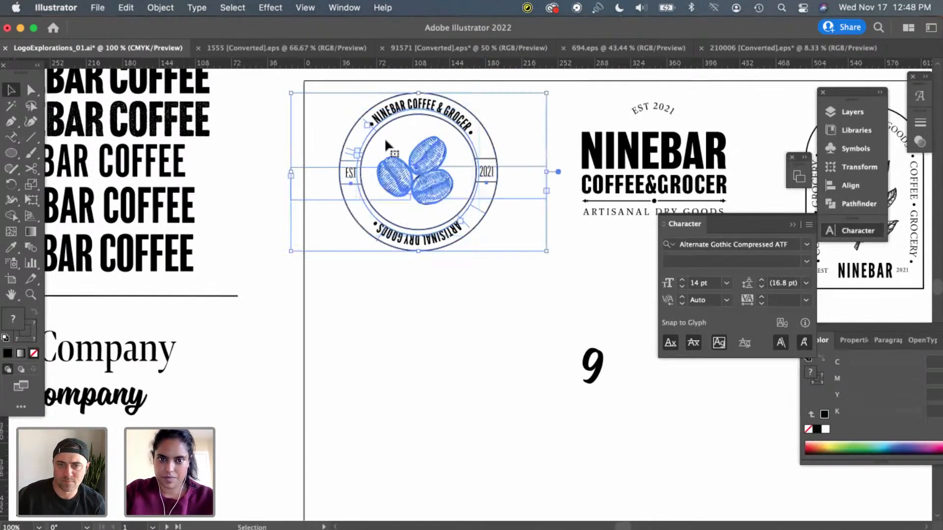
drag(400, 183, 410, 389)
click(539, 264)
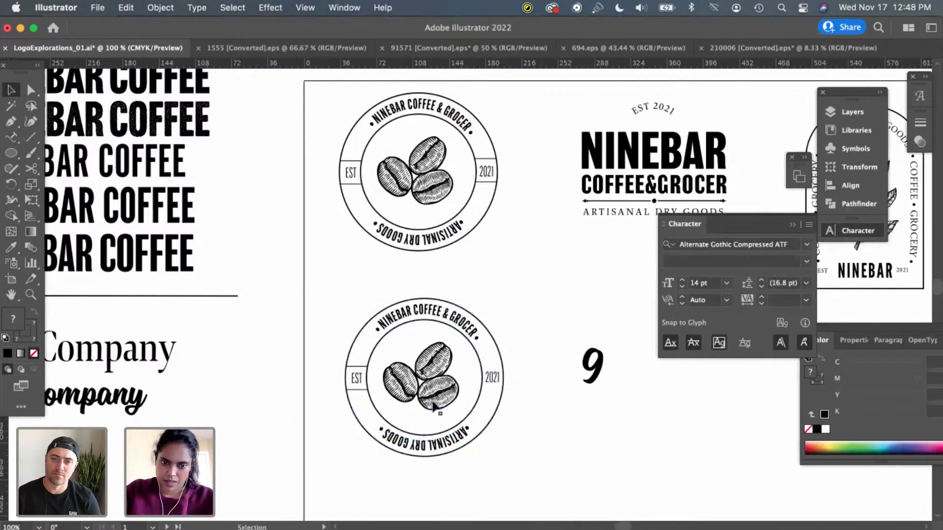
click(434, 400)
key(Delete)
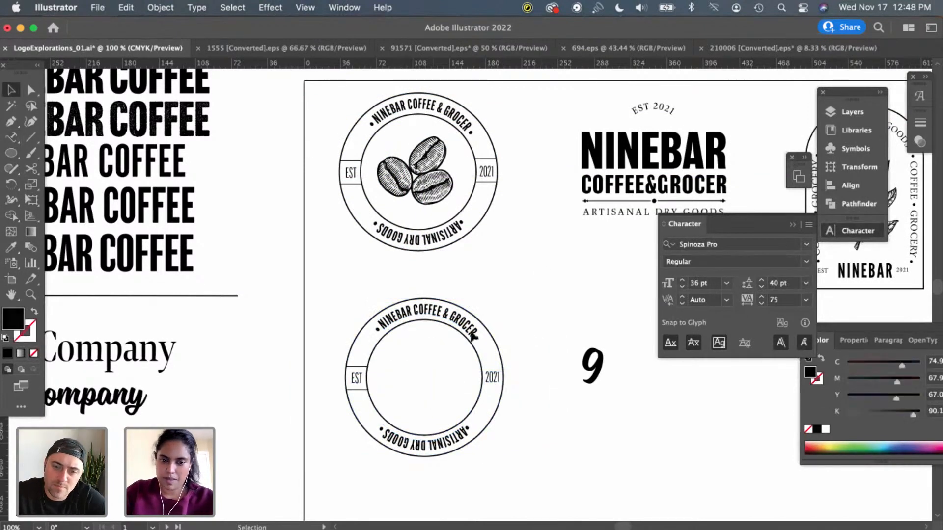
Undo the bean deletion and the badge duplication
key(super+z)
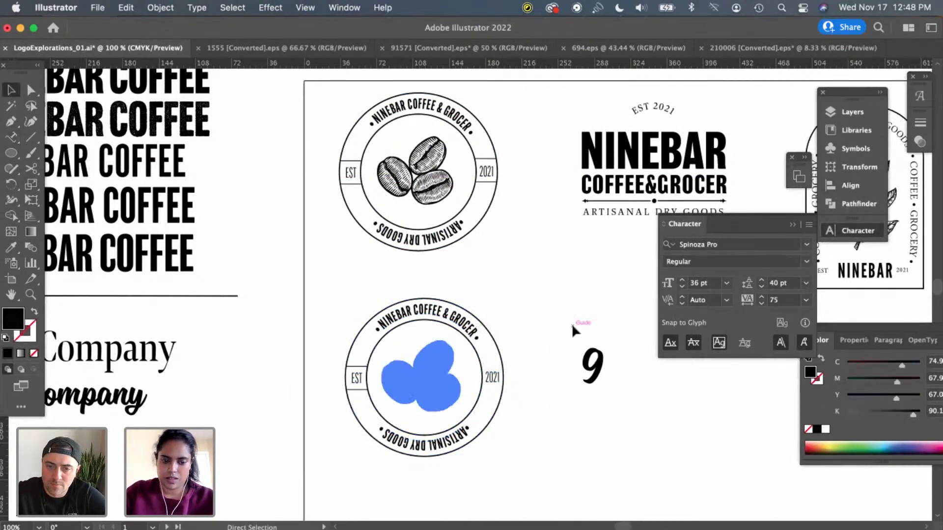
key(super+z)
key(super+z)
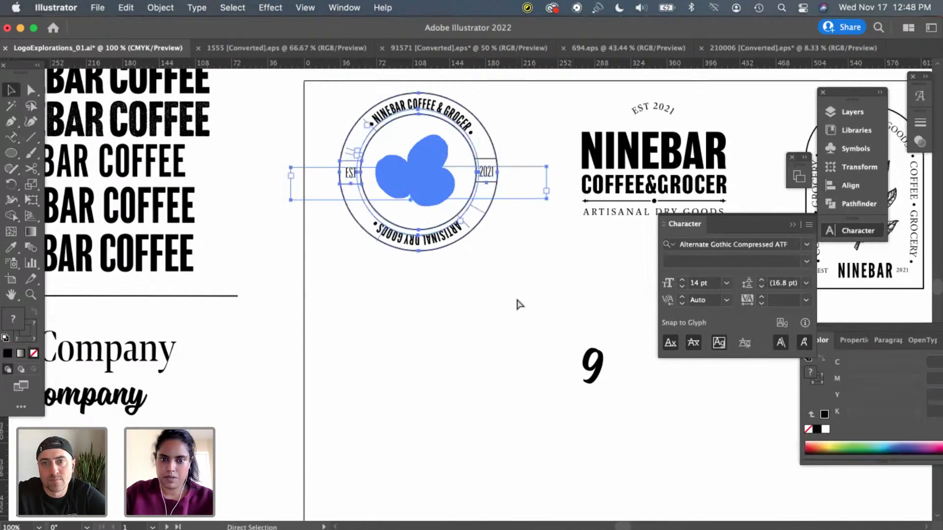
Select all parts of the round coffee-bean badge, excluding the ARTISANAL DRY GOODS line of the lockup, and place a copy below it
drag(356, 88, 304, 83)
click(277, 87)
click(276, 84)
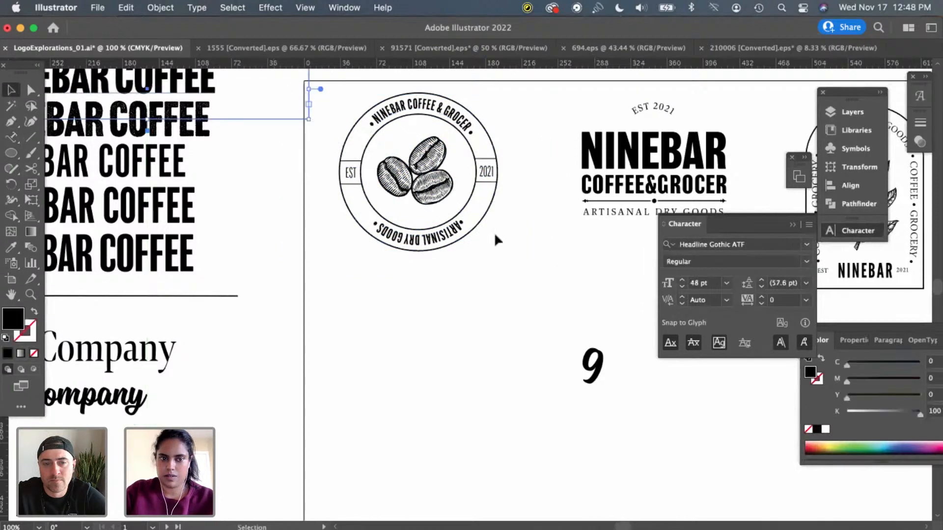
drag(521, 296, 347, 105)
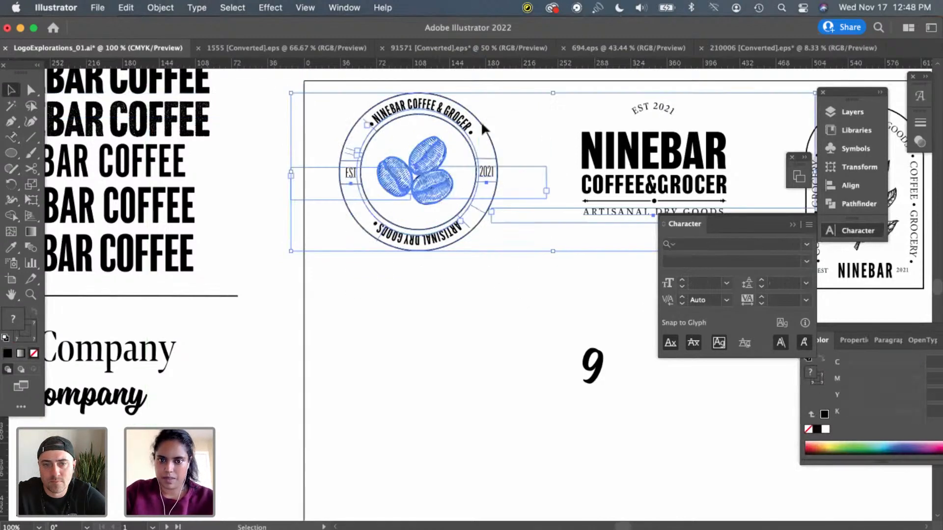
shift+click(630, 217)
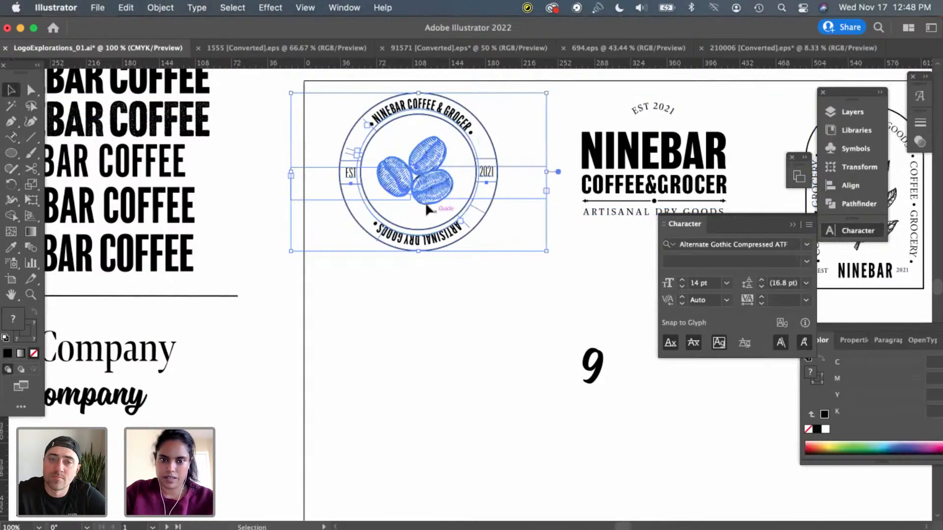
drag(428, 195, 432, 382)
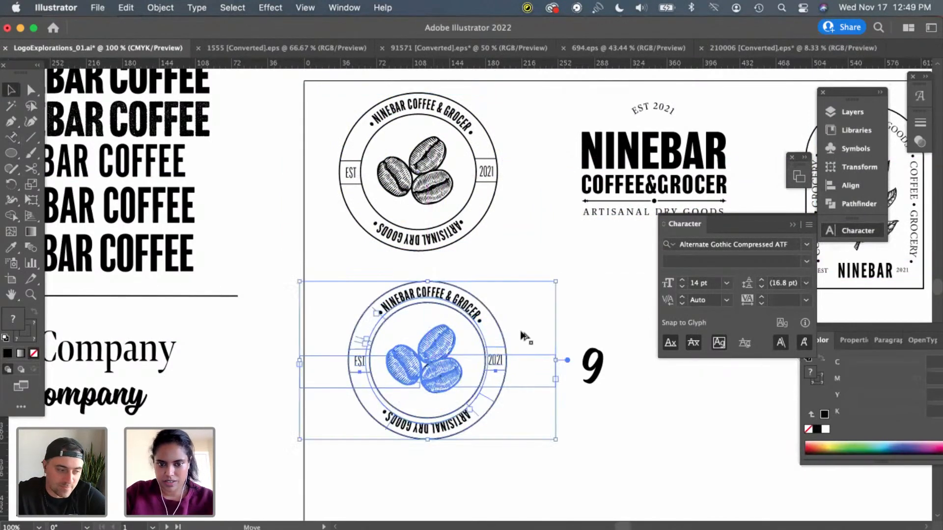
click(572, 264)
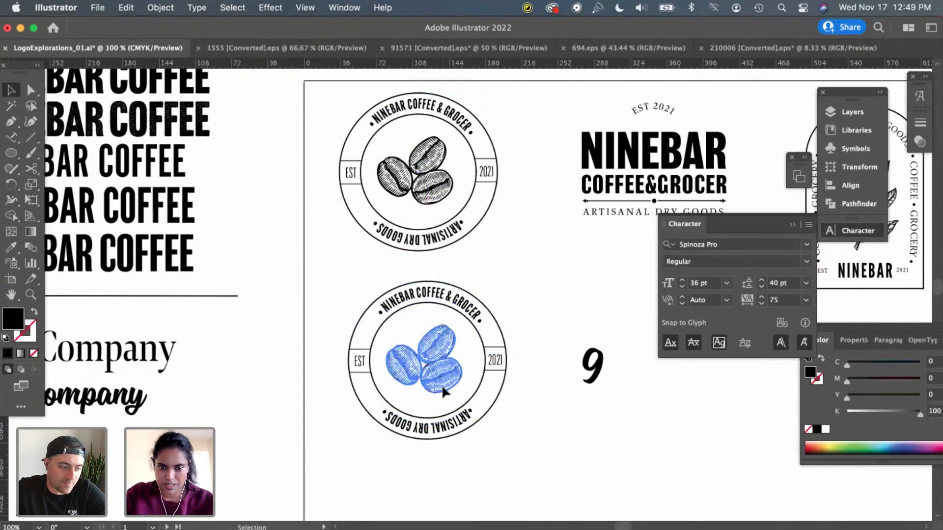
Delete the coffee-bean illustration from the centre of the lower badge copy
click(442, 390)
key(Delete)
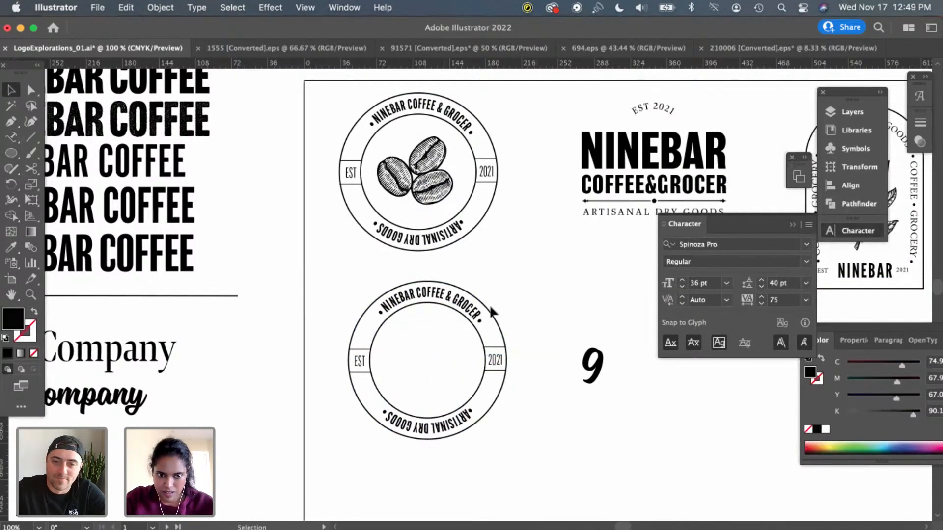
key(super+equal)
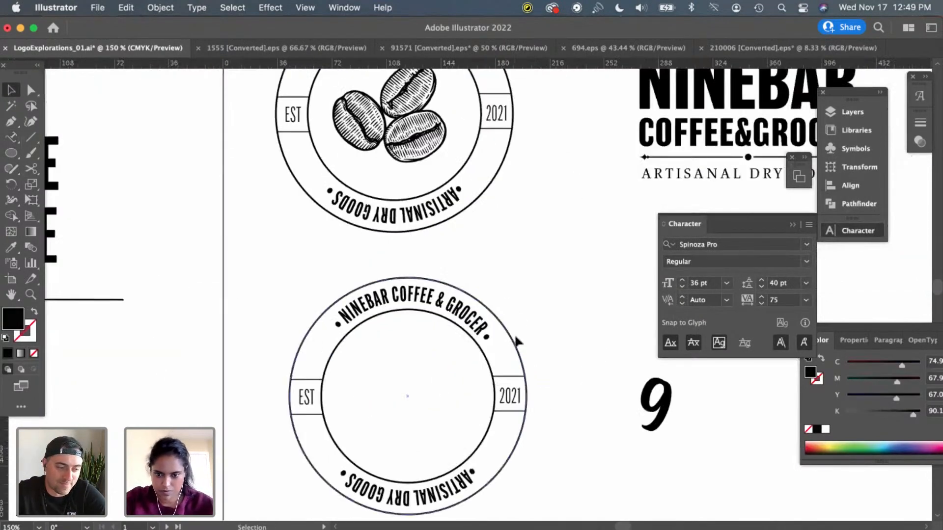
Check the typeface of the badge's upper arc text, then compare the serif Coffe Company samples and inspect the second sample's font
click(444, 305)
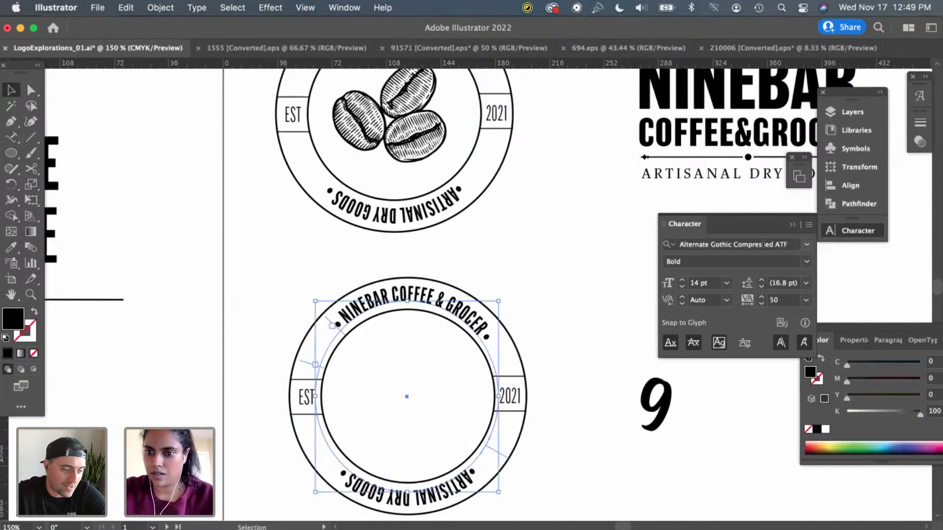
click(502, 223)
scroll(532, 258, left, 15)
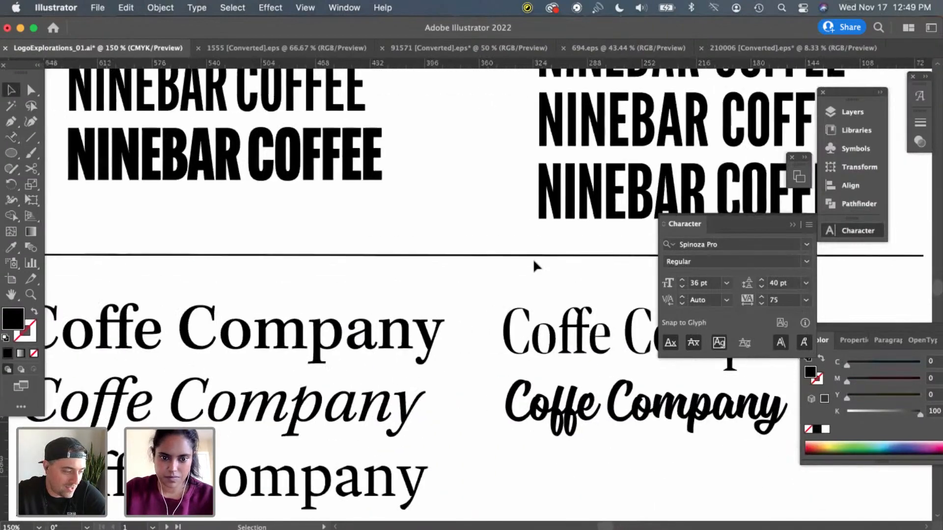
scroll(536, 327, down, 5)
scroll(535, 327, left, 6)
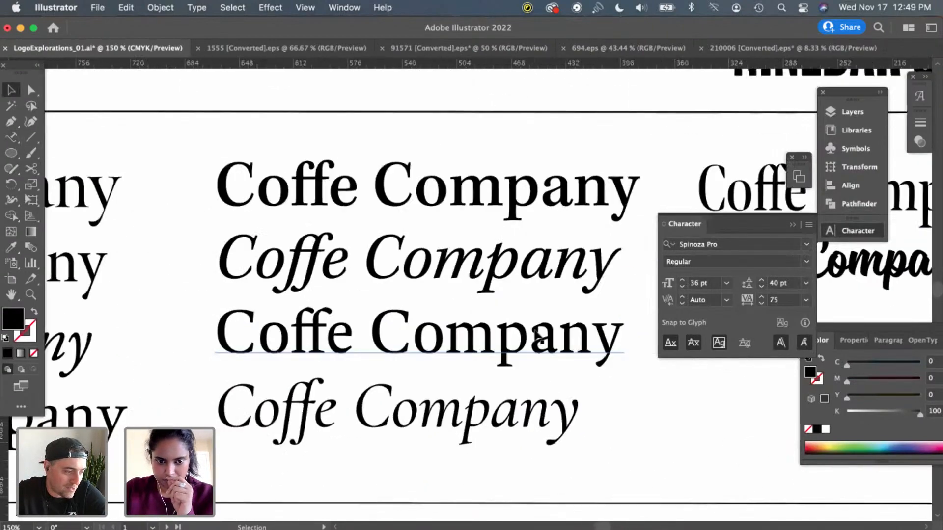
scroll(499, 350, down, 1)
scroll(500, 350, left, 2)
scroll(500, 349, left, 6)
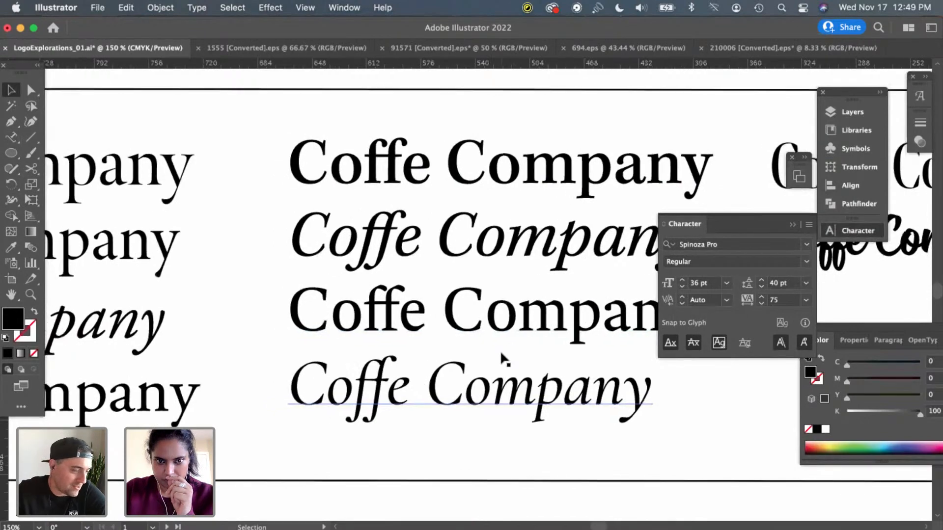
scroll(500, 349, left, 8)
scroll(500, 349, down, 1)
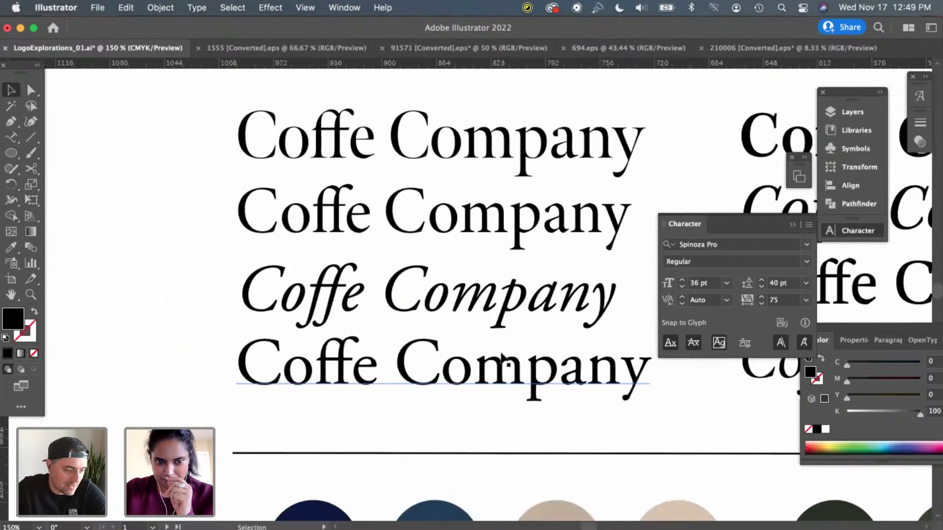
click(541, 159)
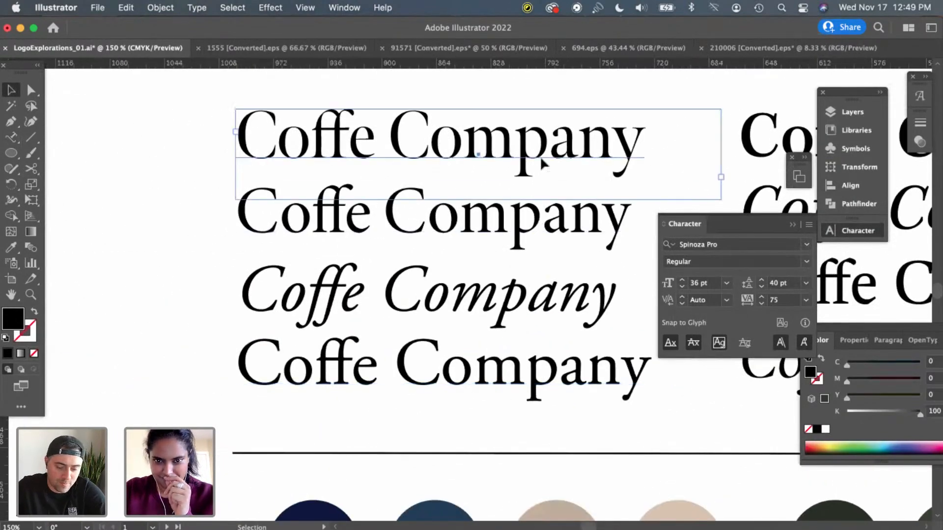
click(519, 228)
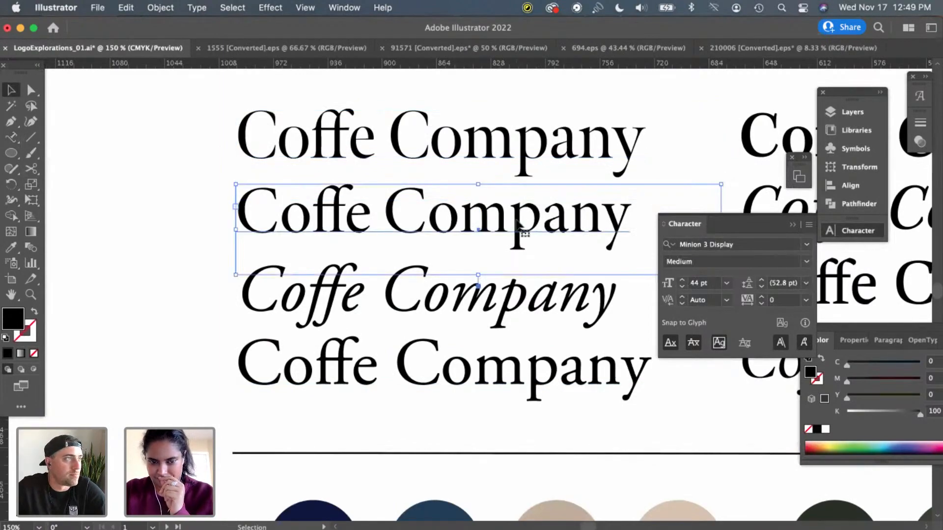
scroll(519, 229, right, 10)
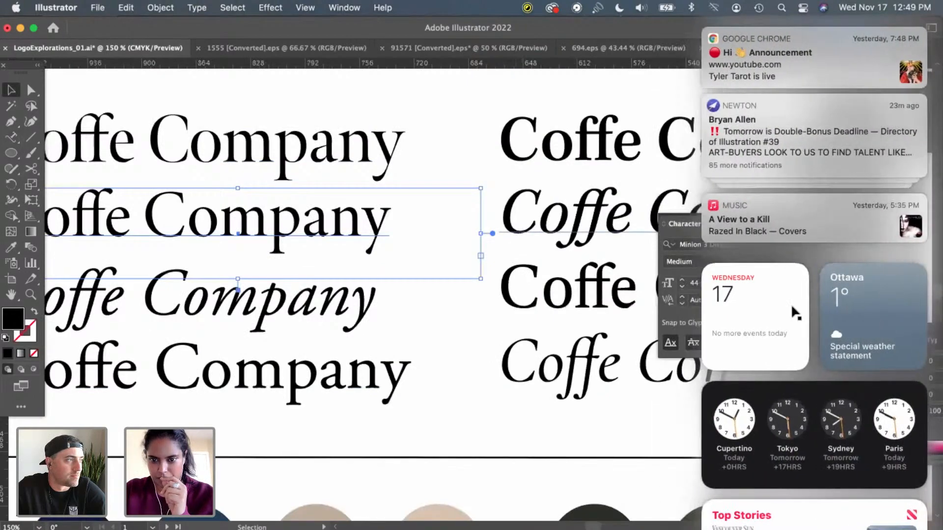
scroll(795, 313, left, 5)
scroll(794, 311, right, 5)
scroll(795, 310, left, 5)
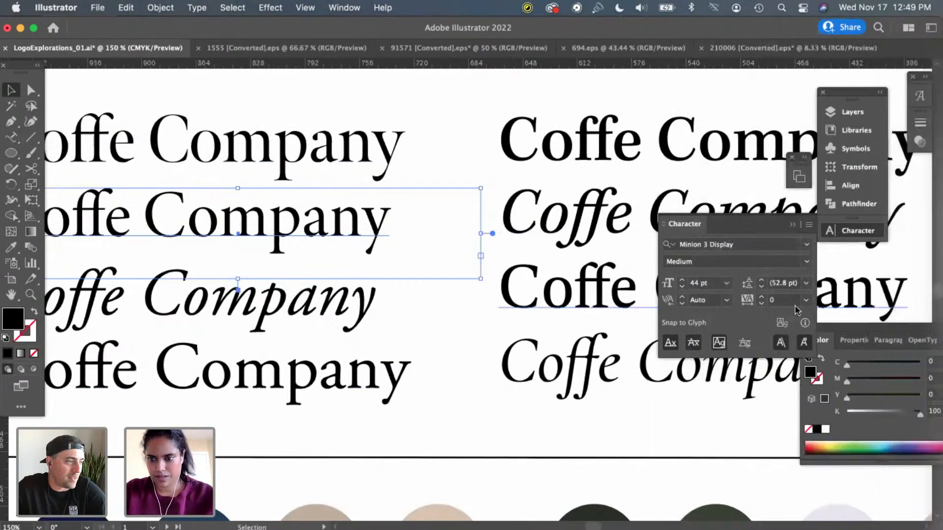
click(696, 436)
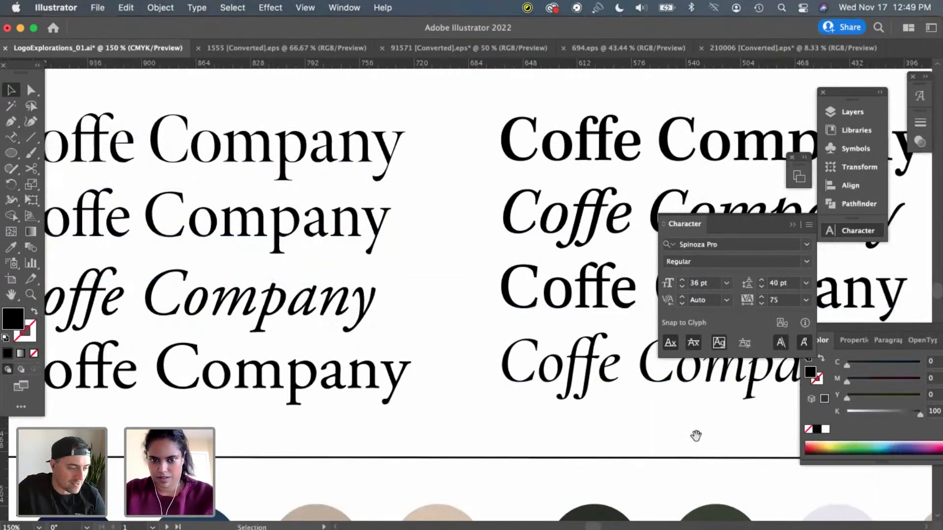
Set the empty badge's NINEBAR COFFEE & GROCER arc text in Minion 3 Display Regular at 9 pt
drag(696, 435, 261, 402)
drag(564, 389, 192, 398)
drag(596, 403, 316, 484)
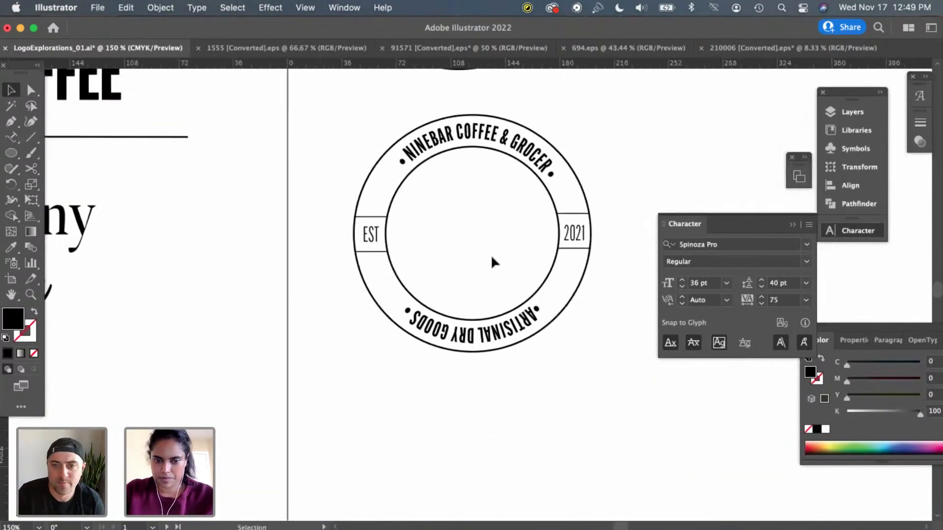
click(513, 151)
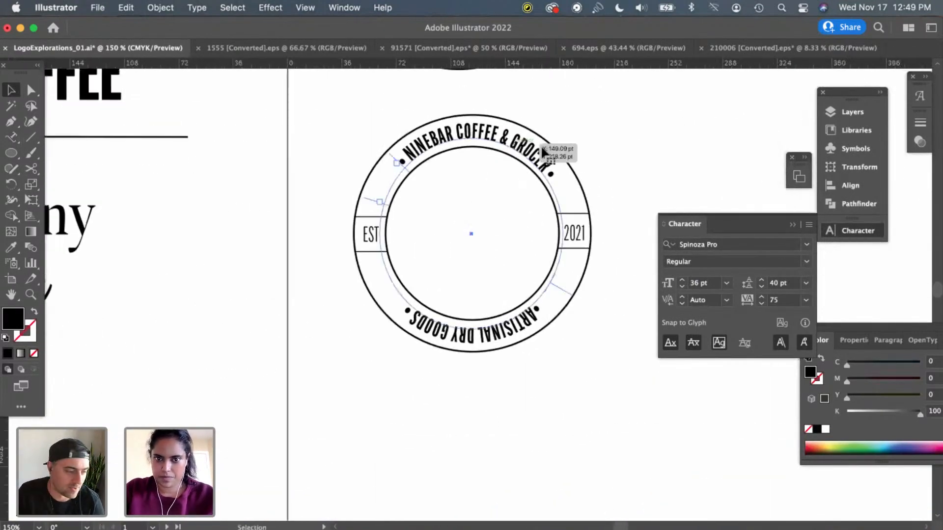
click(703, 244)
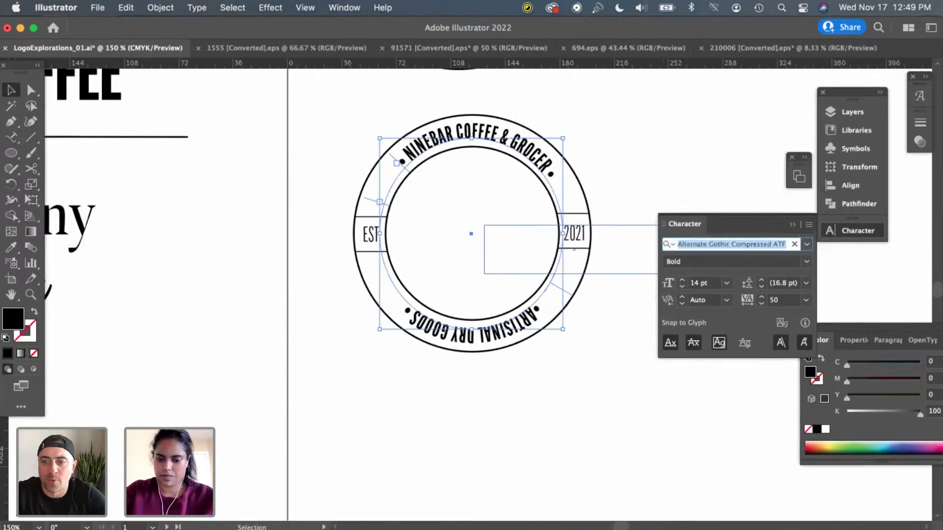
text(minion 3)
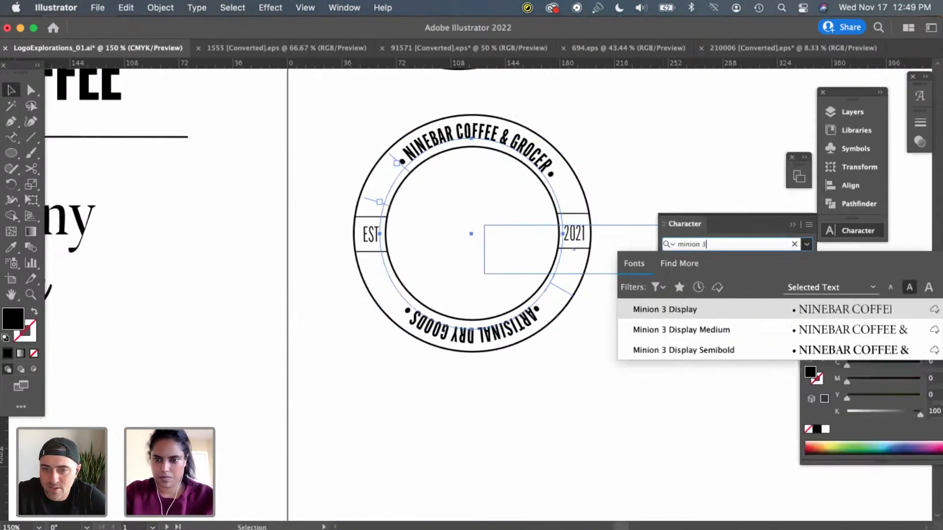
click(715, 309)
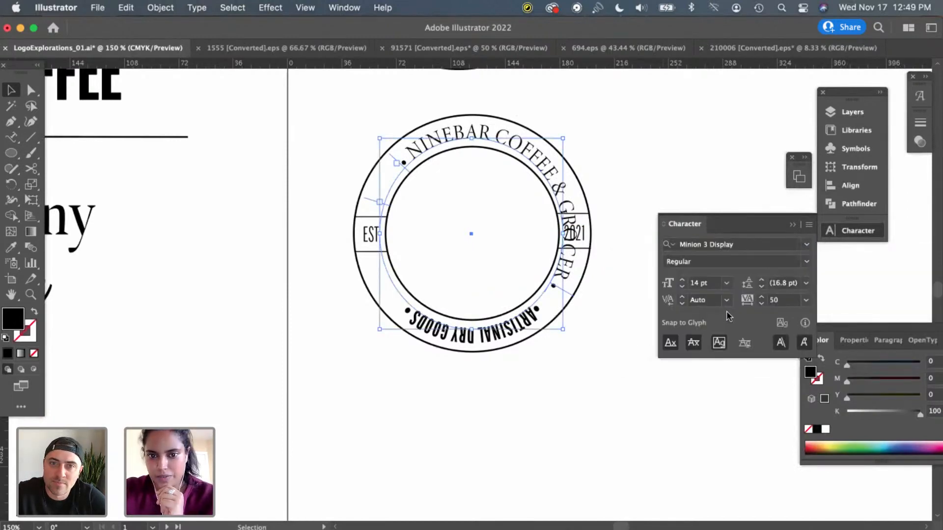
click(726, 282)
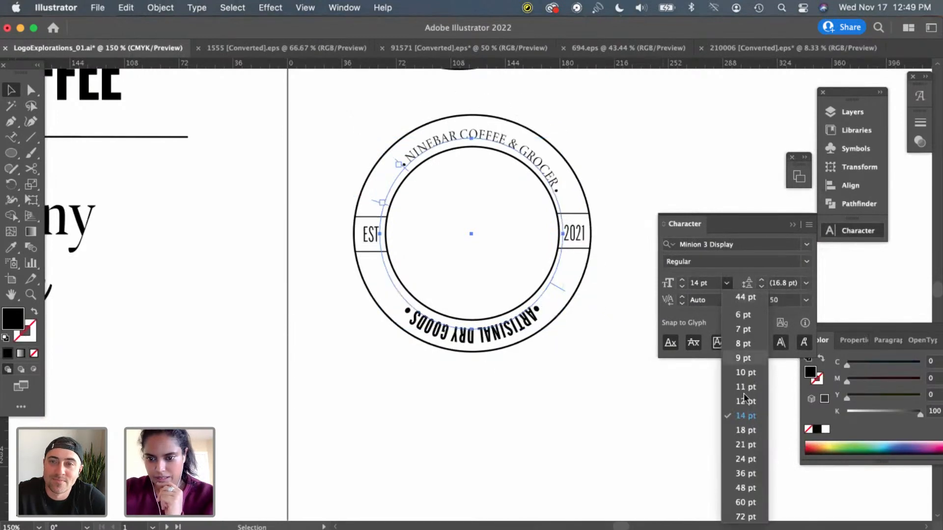
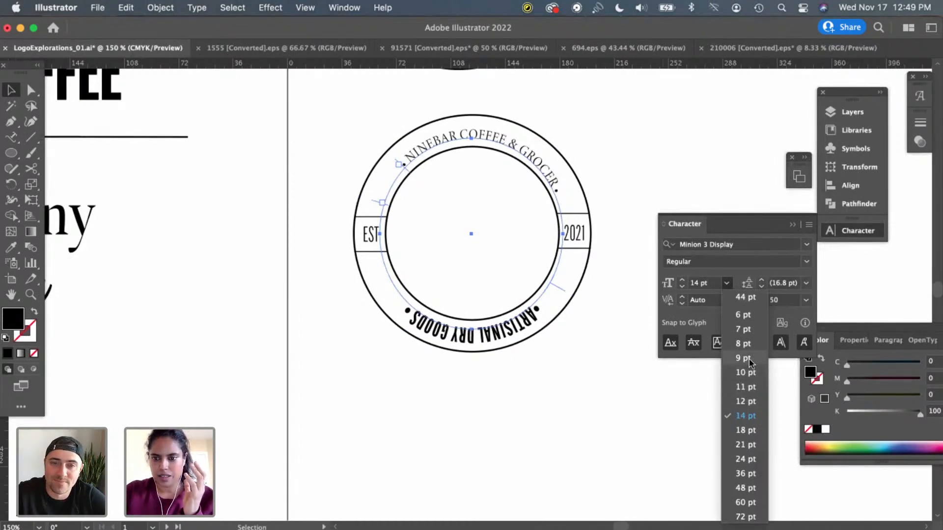
click(744, 358)
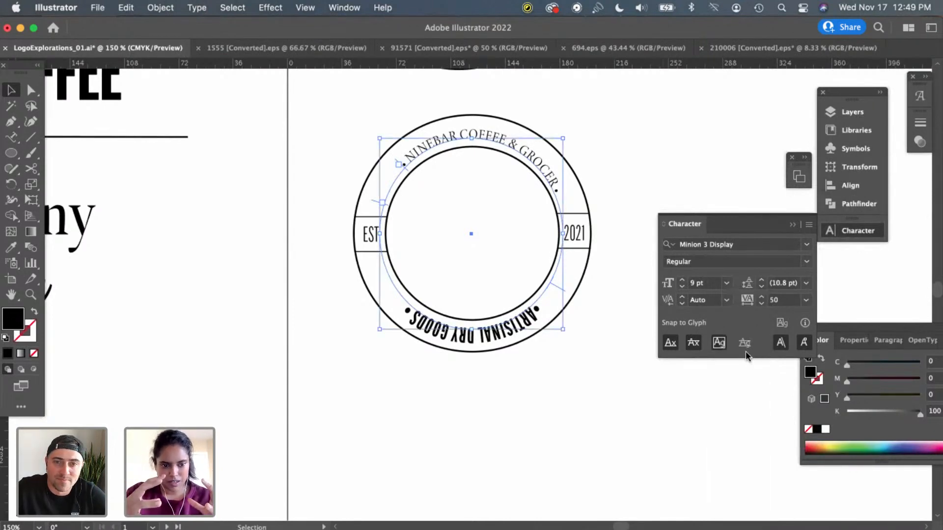
Slide the NINEBAR COFFEE & GROCER text along its circular path to centre it over the top of the badge
click(617, 172)
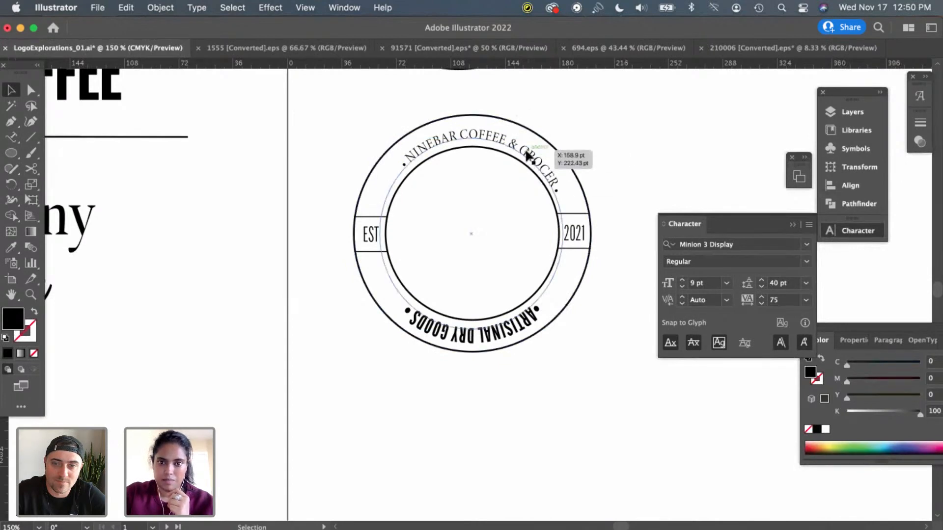
click(526, 155)
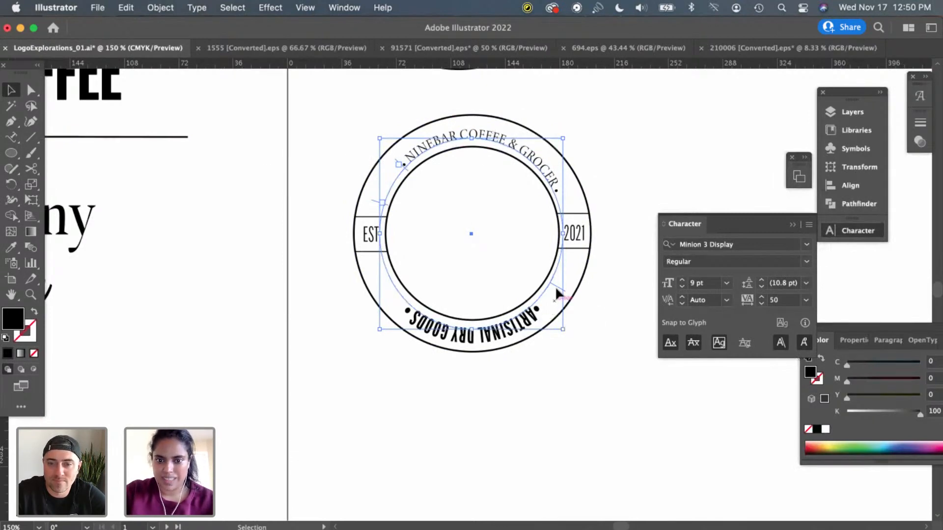
mouse_move(557, 287)
mouse_down()
mouse_move(583, 288)
mouse_move(572, 294)
mouse_up()
key(super+shift+a)
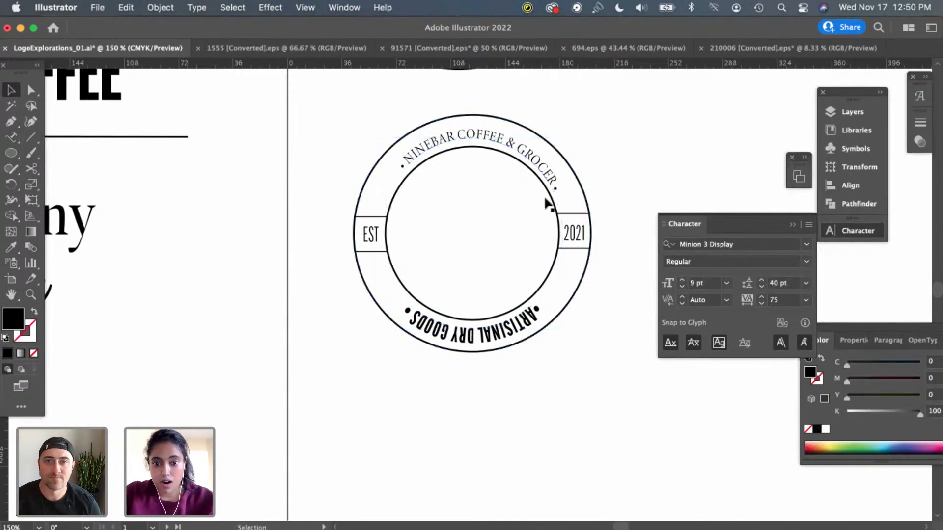
click(551, 174)
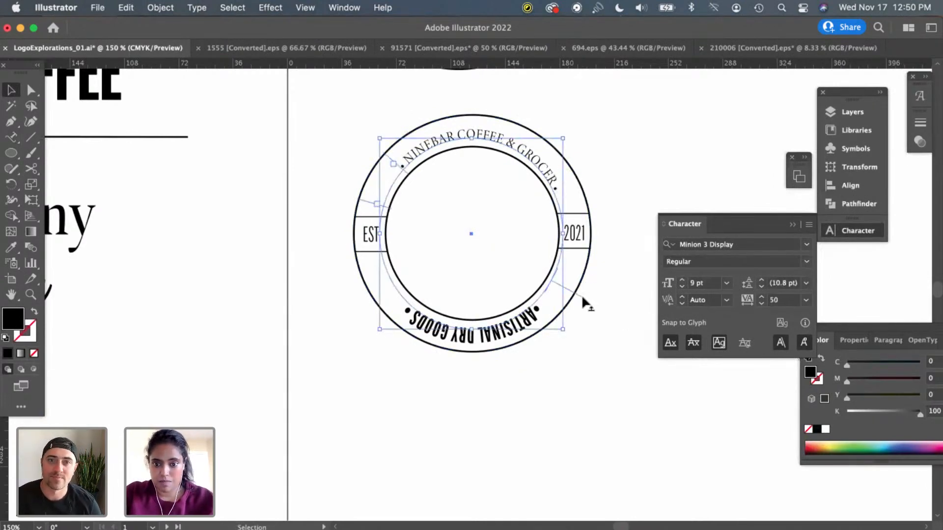
drag(580, 292, 580, 291)
Nudge the NINEBAR COFFEE & GROCER path slightly upward within the ring and fine-tune the text's centring
key(Up)
key(Up)
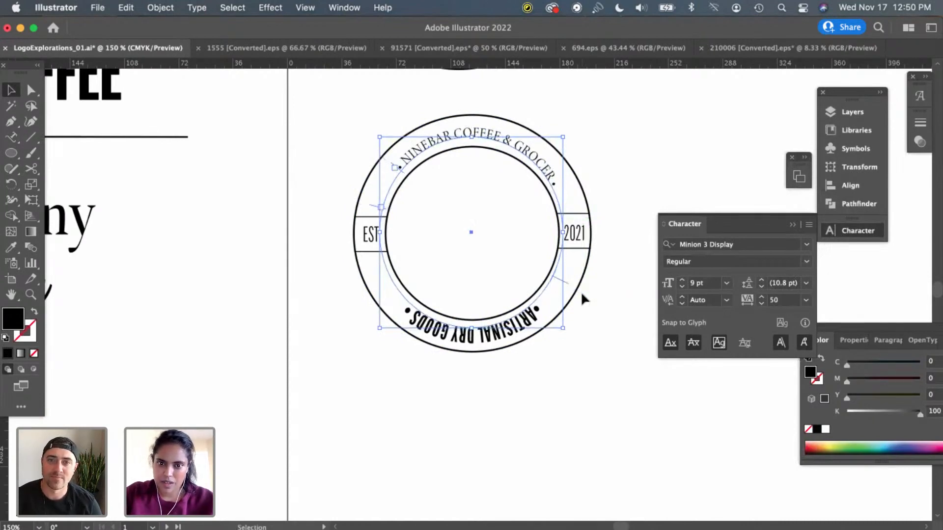
key(Down)
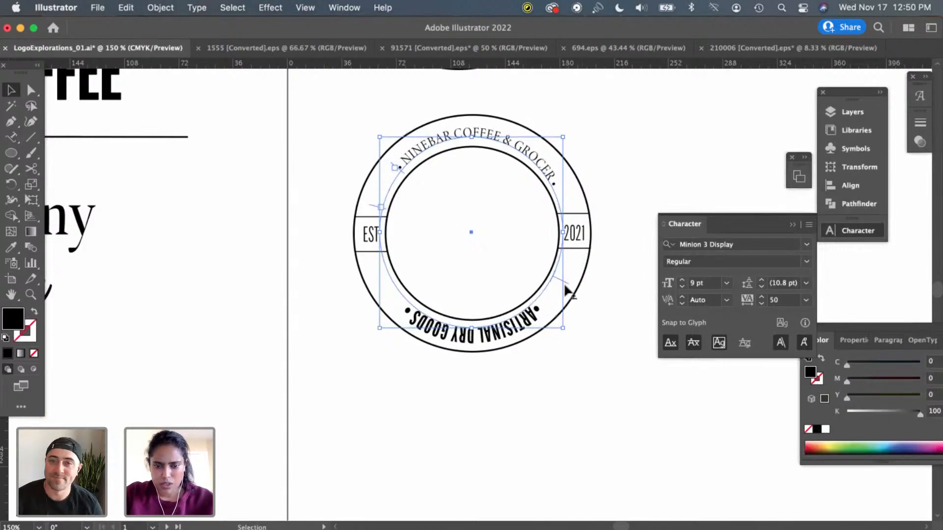
key(Up)
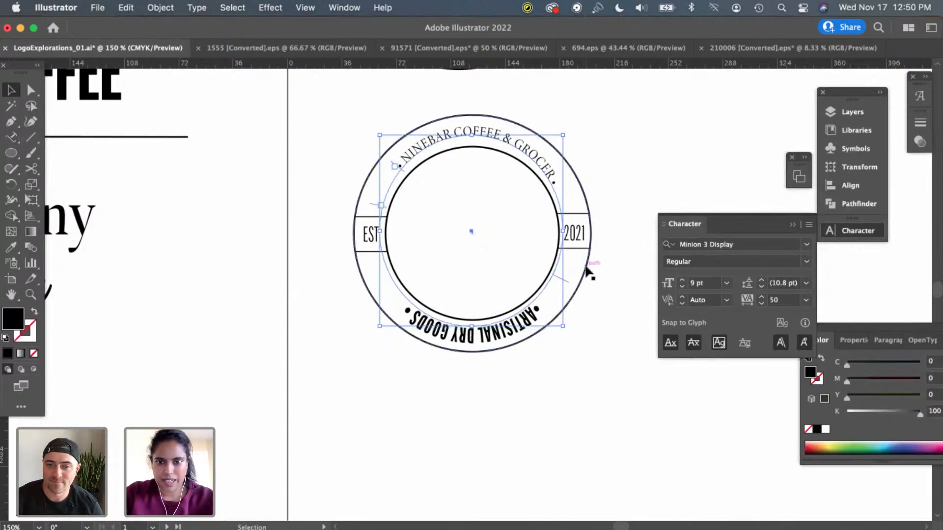
key(Down)
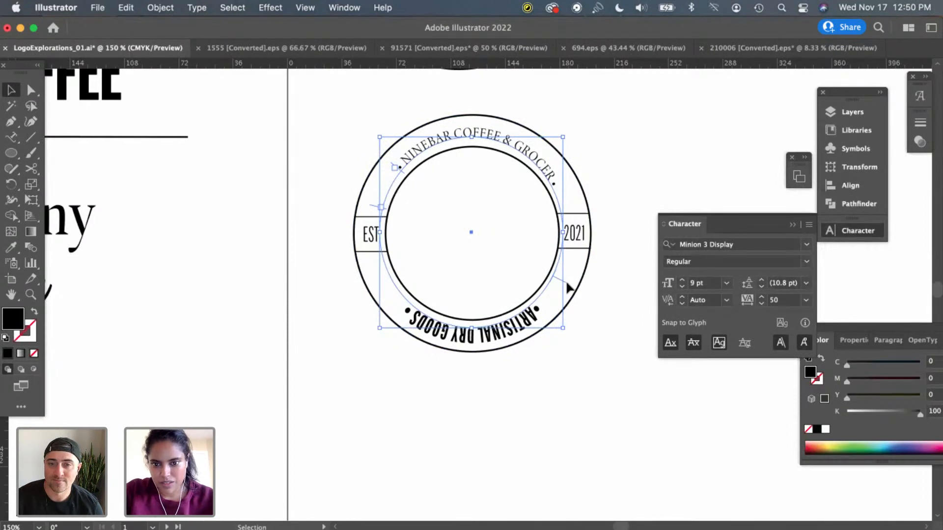
drag(568, 288, 568, 285)
click(618, 329)
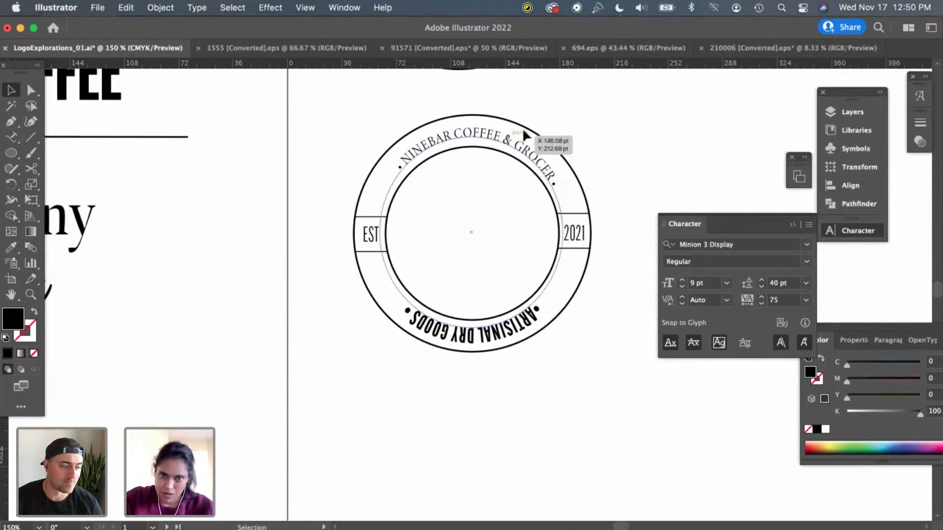
Change the badge's ARTISINAL DRY GOODS arc text to Minion 3 Display Regular
click(498, 350)
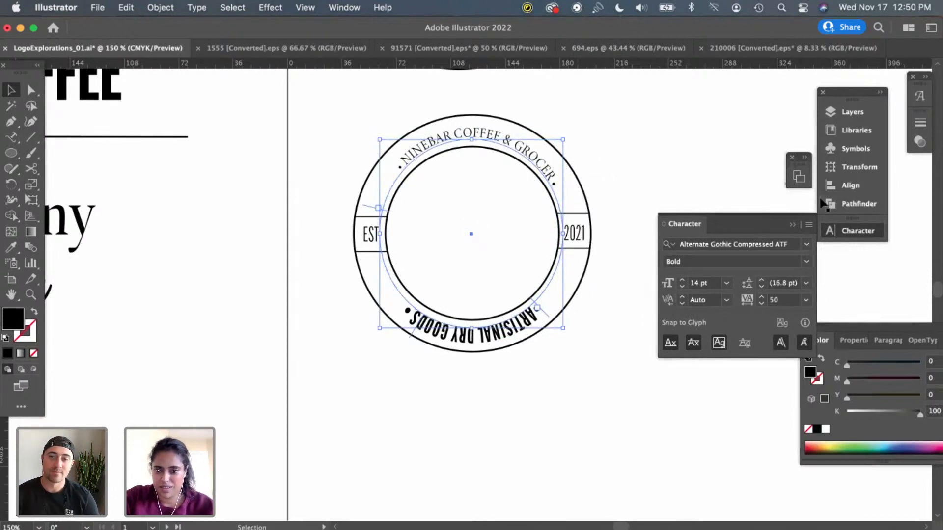
click(761, 244)
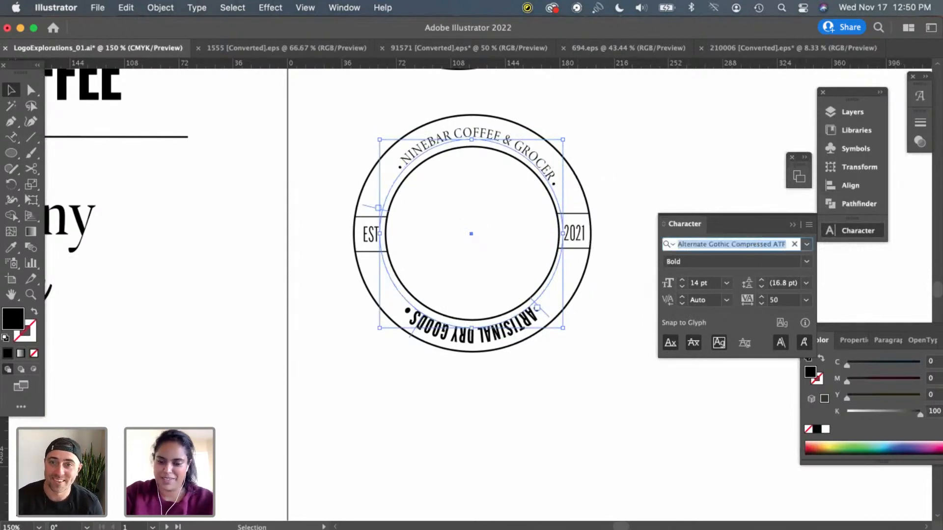
text(minion 3)
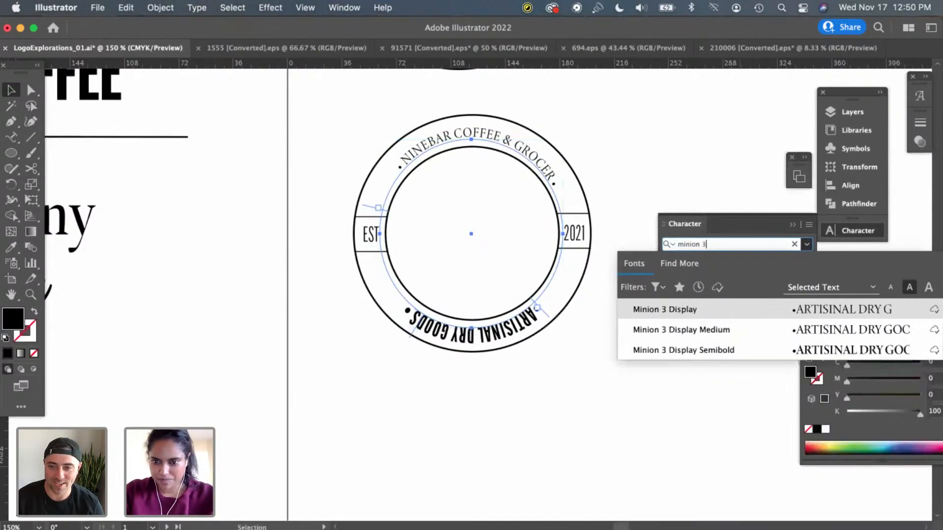
click(713, 312)
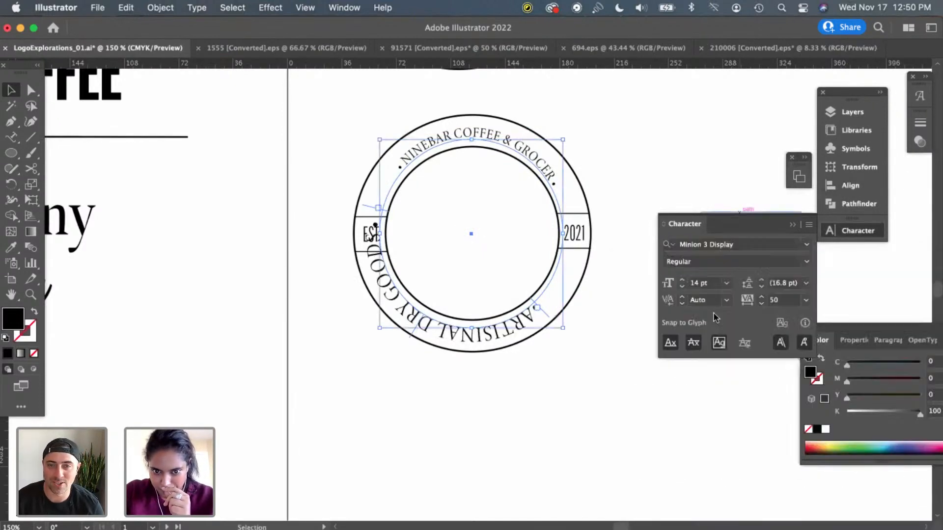
click(588, 382)
Slide ARTISINAL DRY GOODS along its path to centre it between EST and 2021, and shift it slightly down in the ring
click(480, 344)
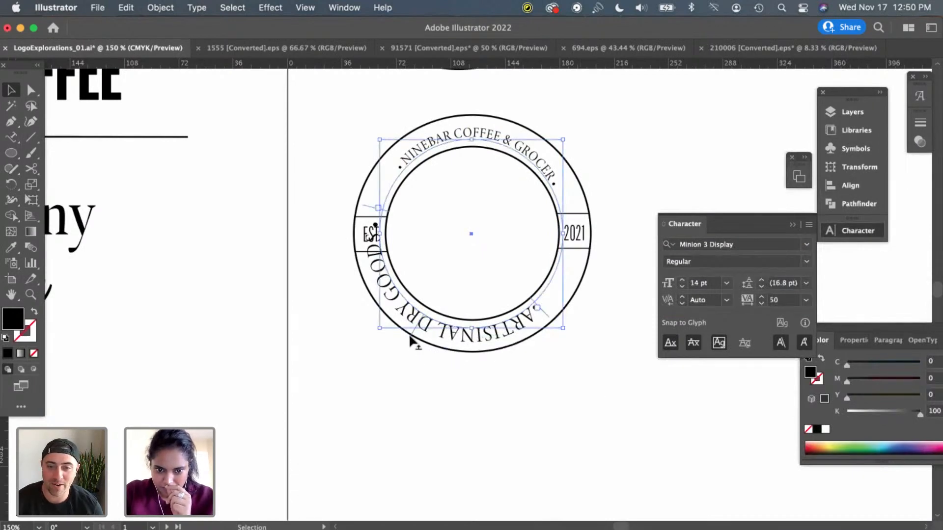
drag(419, 338, 460, 336)
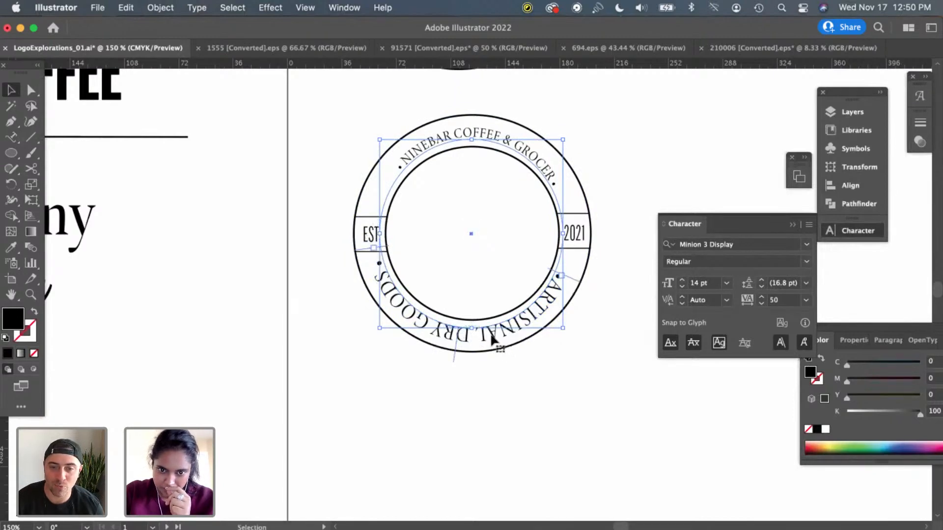
click(591, 426)
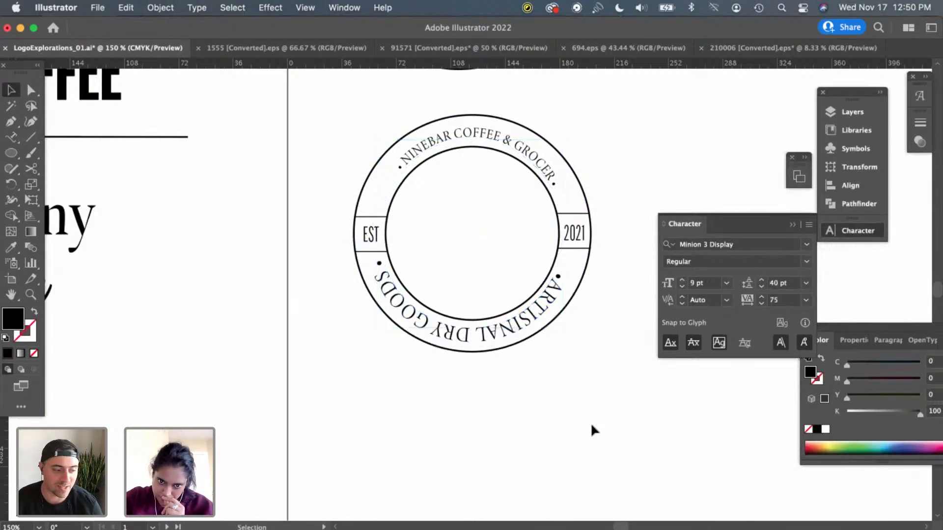
click(504, 340)
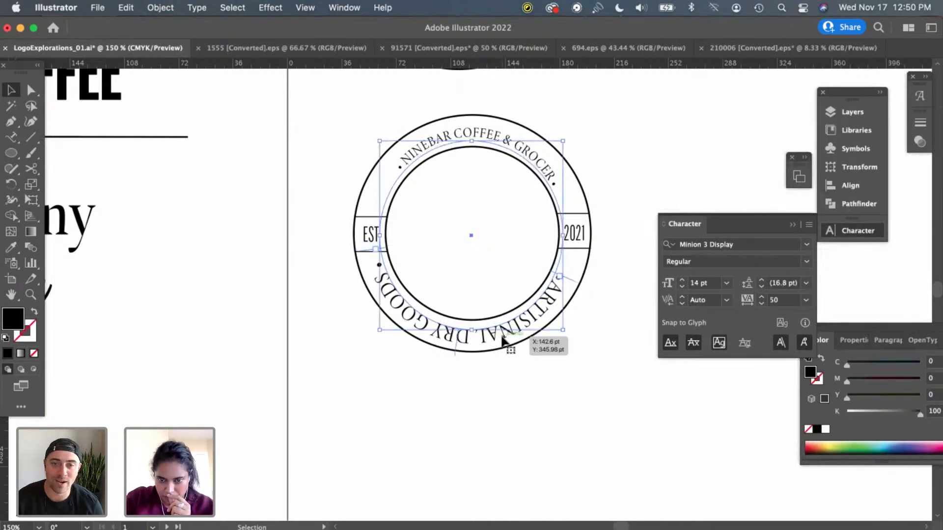
Try small nudges of the ARTISINAL DRY GOODS path in each direction within the badge ring
key(Right)
key(Down)
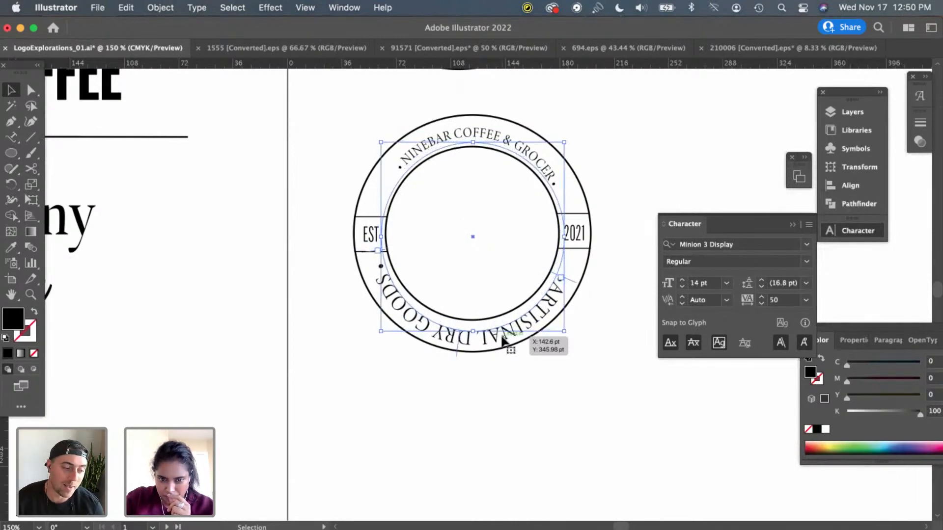
key(Up)
key(Left)
key(Right)
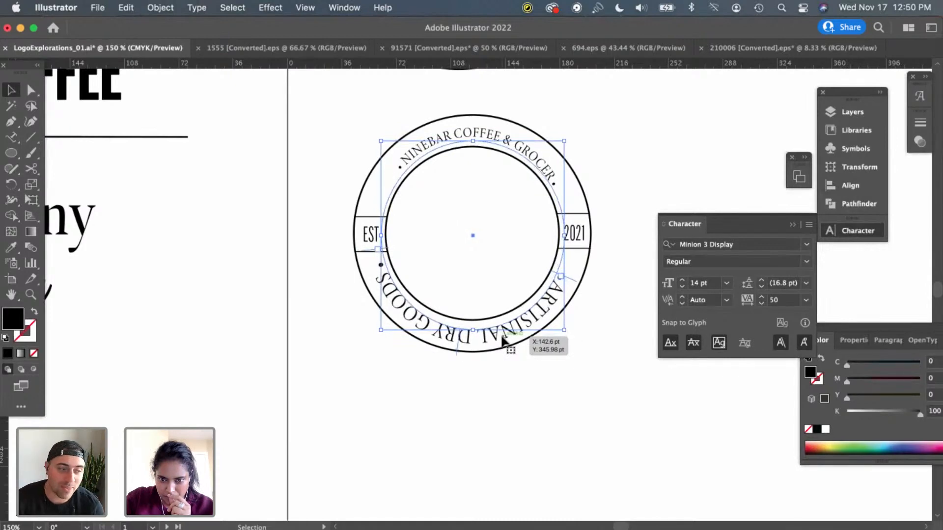
key(Down)
key(Left)
key(Up)
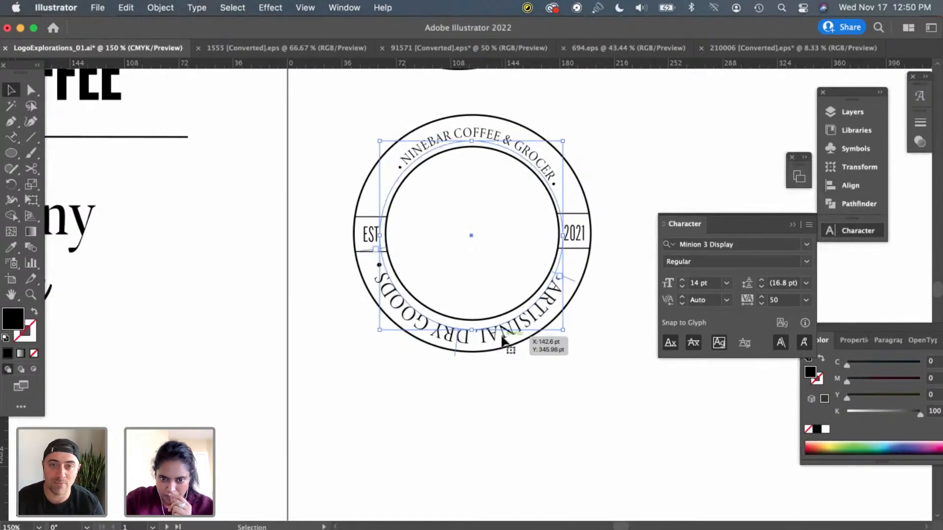
click(537, 381)
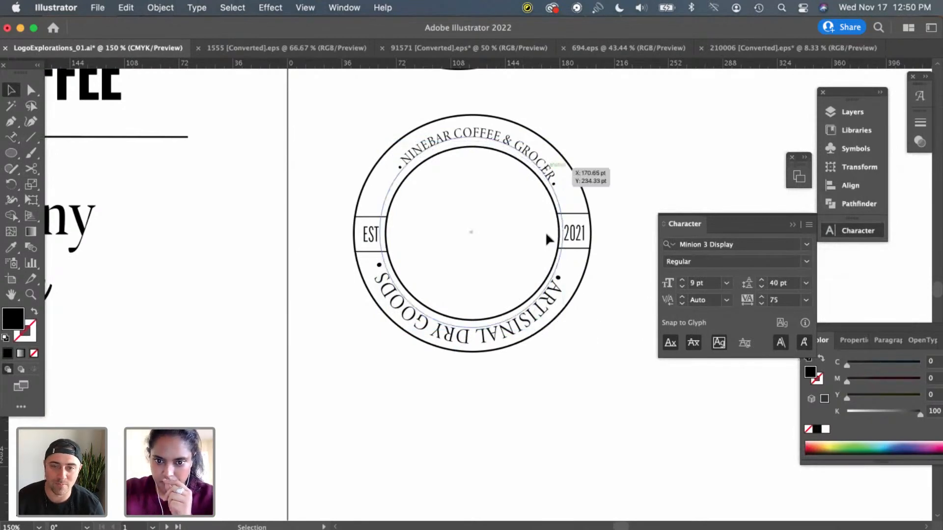
Slide ARTISINAL DRY GOODS slightly along its circular path to even its spacing between EST and 2021
click(553, 314)
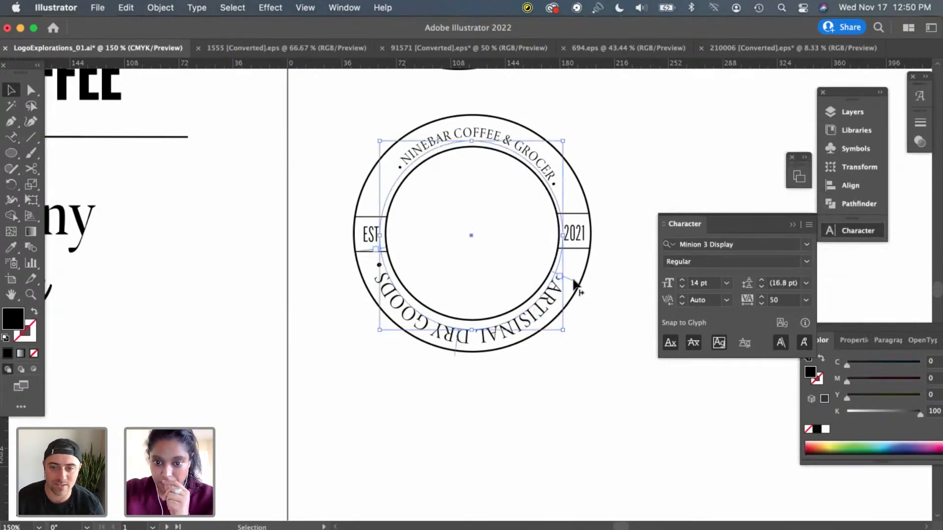
drag(573, 276, 578, 289)
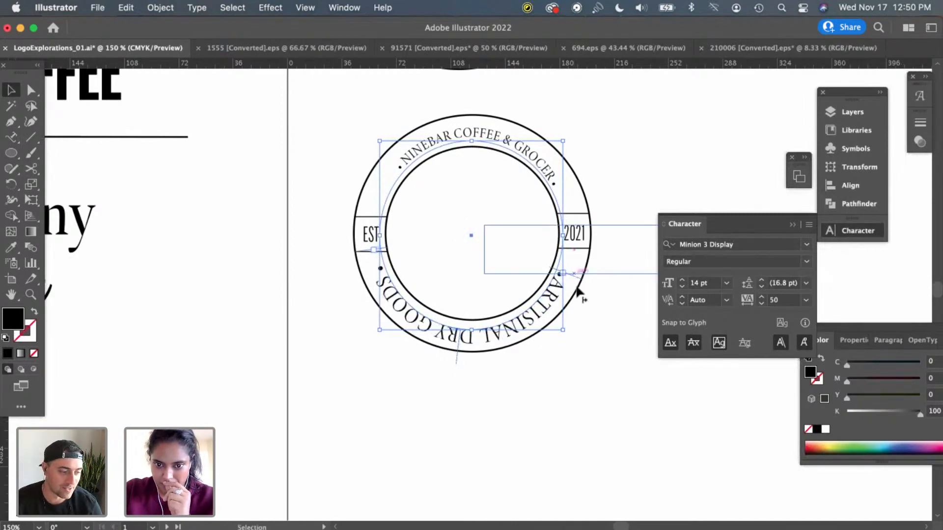
click(591, 387)
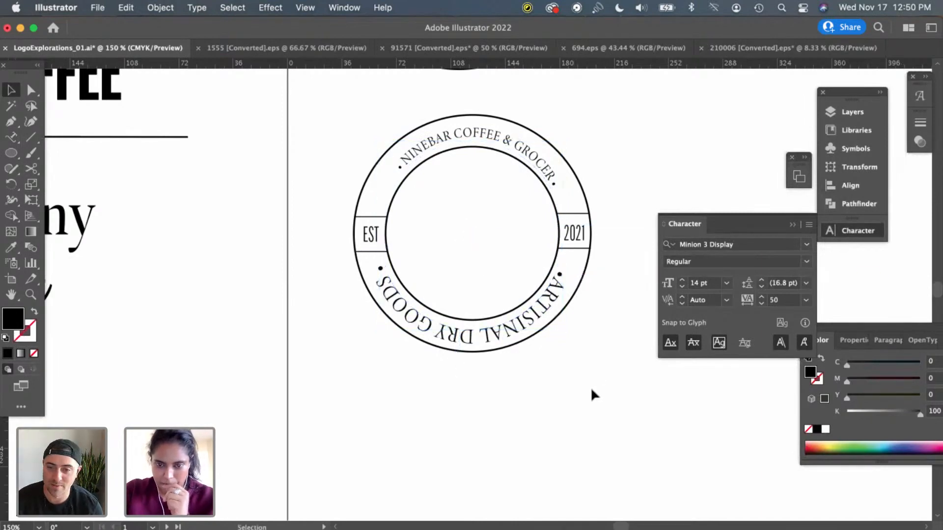
Set the NINEBAR COFFEE & GROCER arc text to 14 pt
click(513, 160)
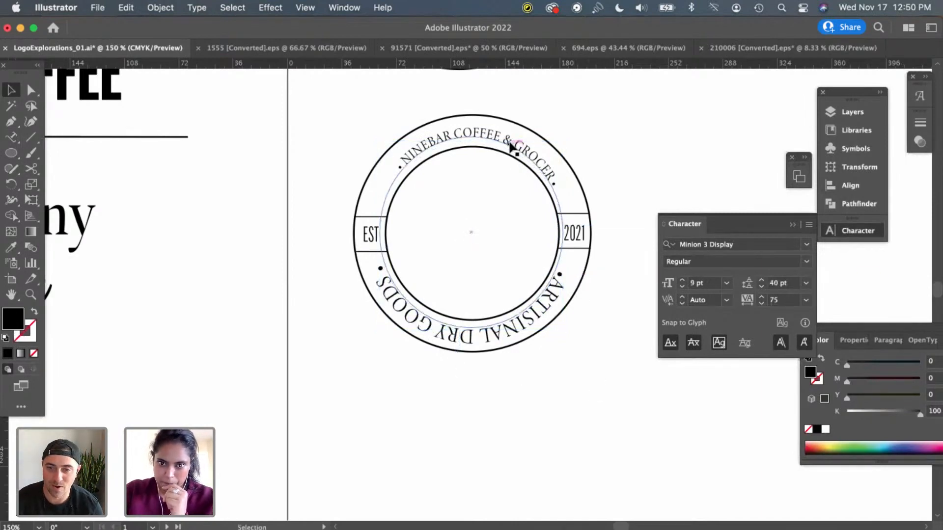
click(489, 348)
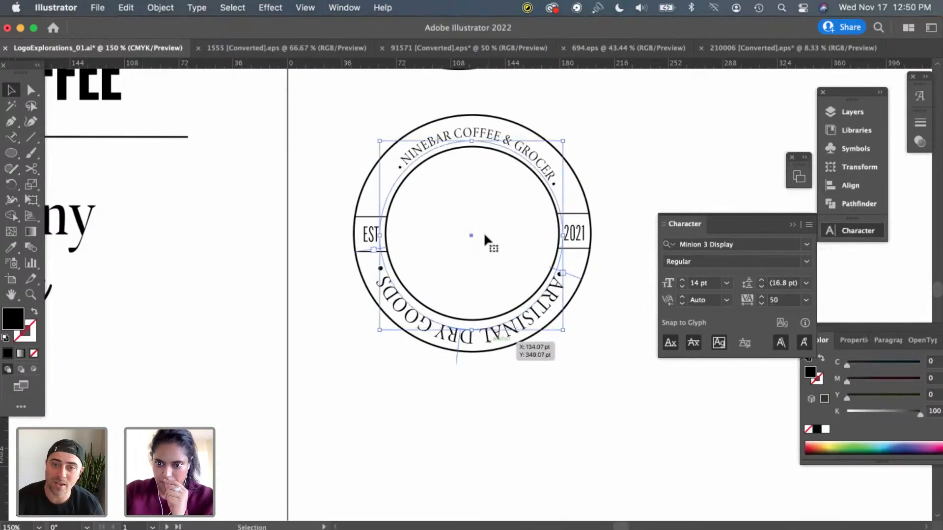
click(483, 133)
click(727, 284)
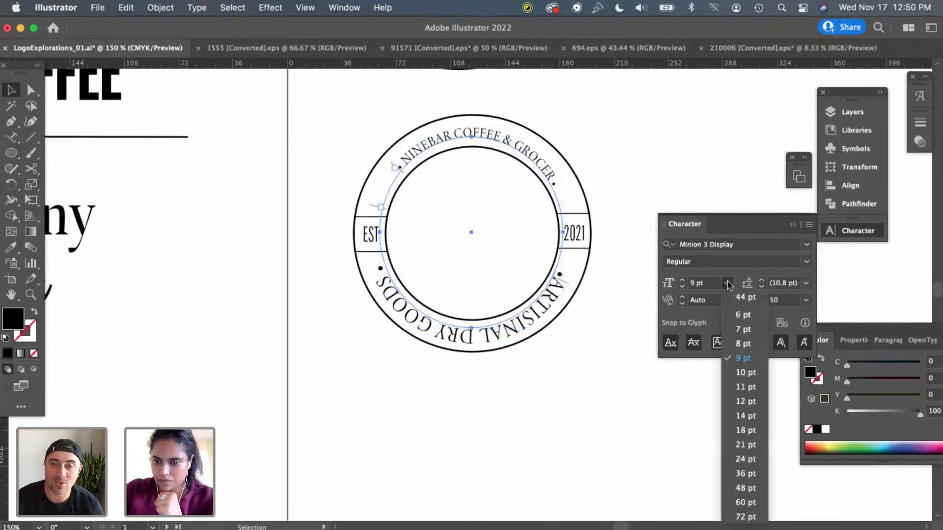
click(743, 415)
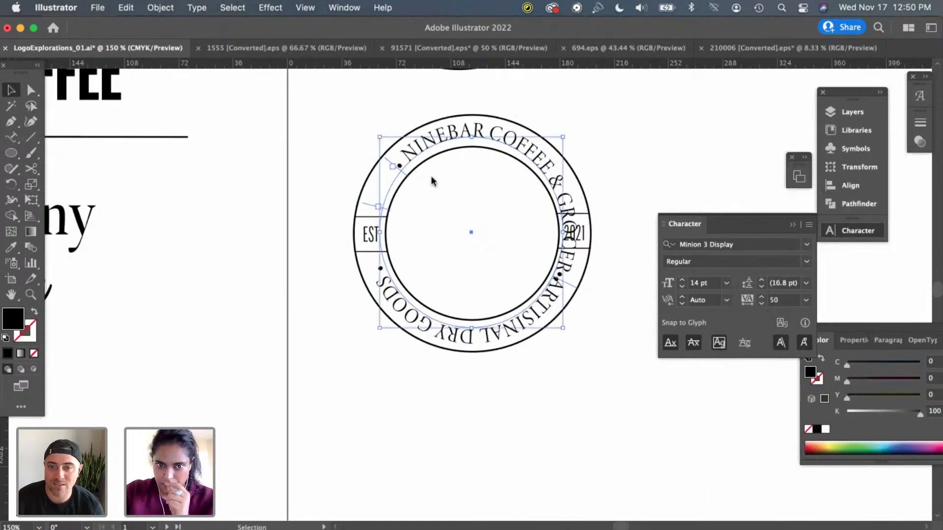
Slide the enlarged NINEBAR COFFEE & GROCER text back along its path towards EST
drag(377, 169, 362, 197)
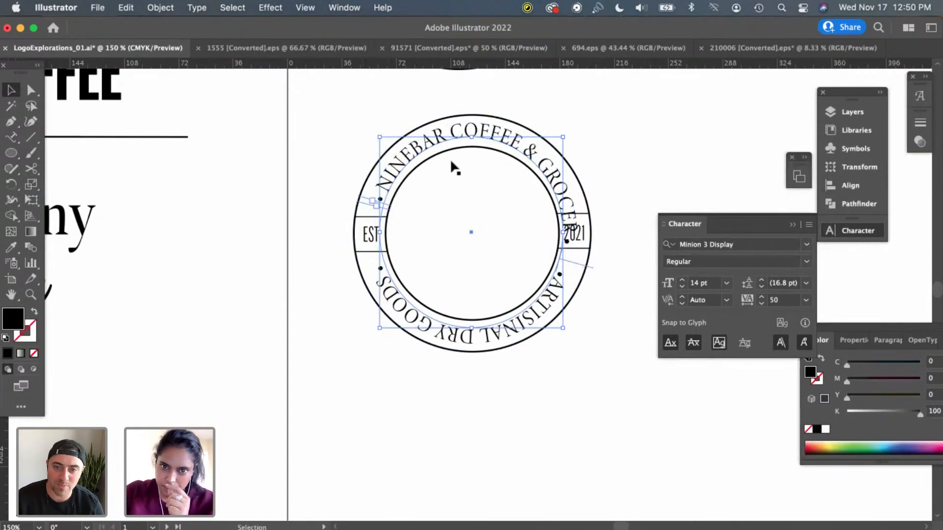
key(super+z)
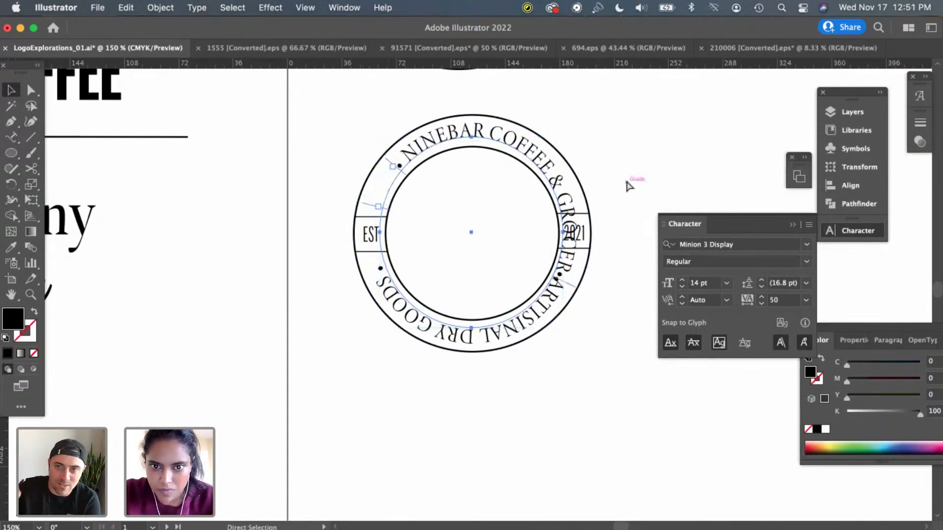
key(super+shift+z)
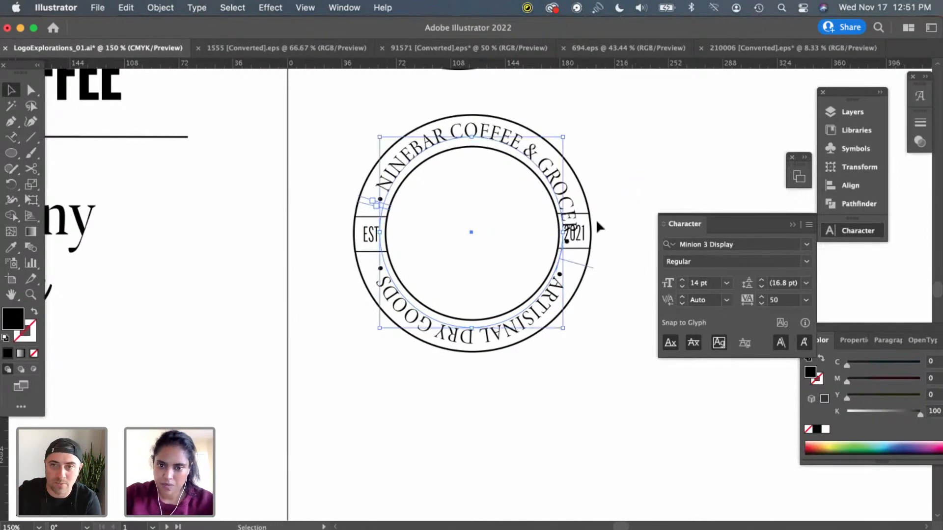
drag(362, 200, 361, 206)
click(633, 180)
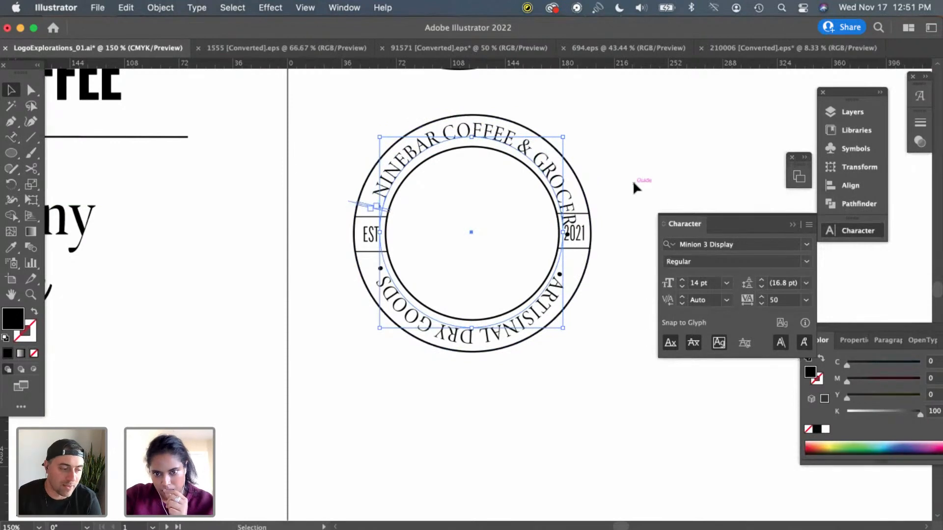
Set the NINEBAR COFFEE & GROCER arc text to 12 pt
click(552, 174)
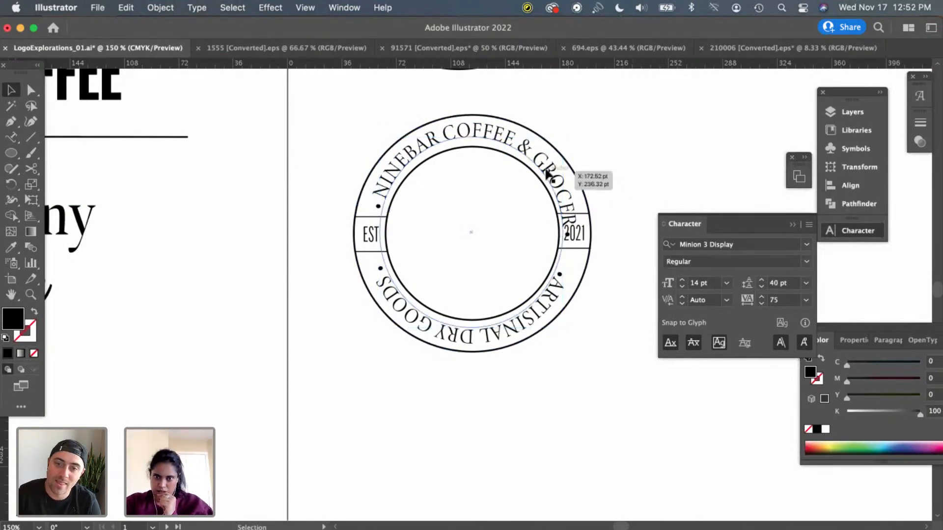
click(707, 284)
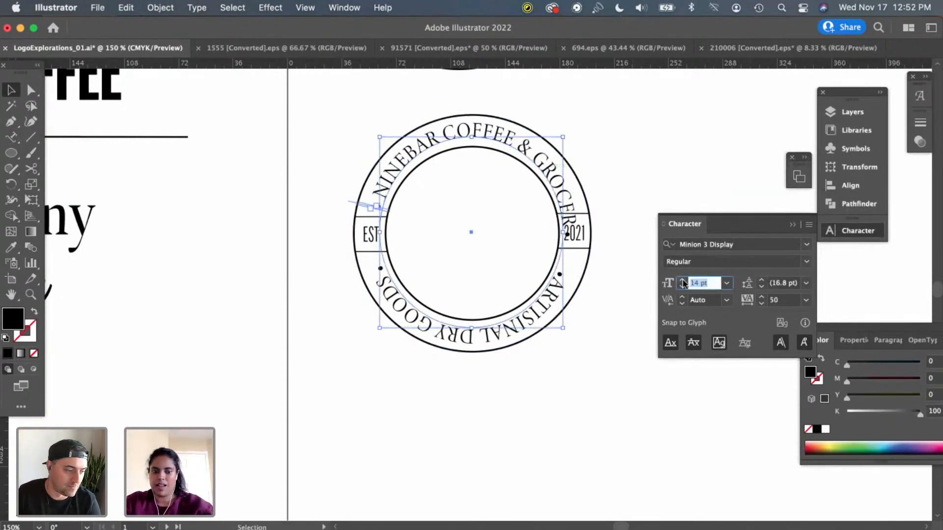
text(12)
key(Return)
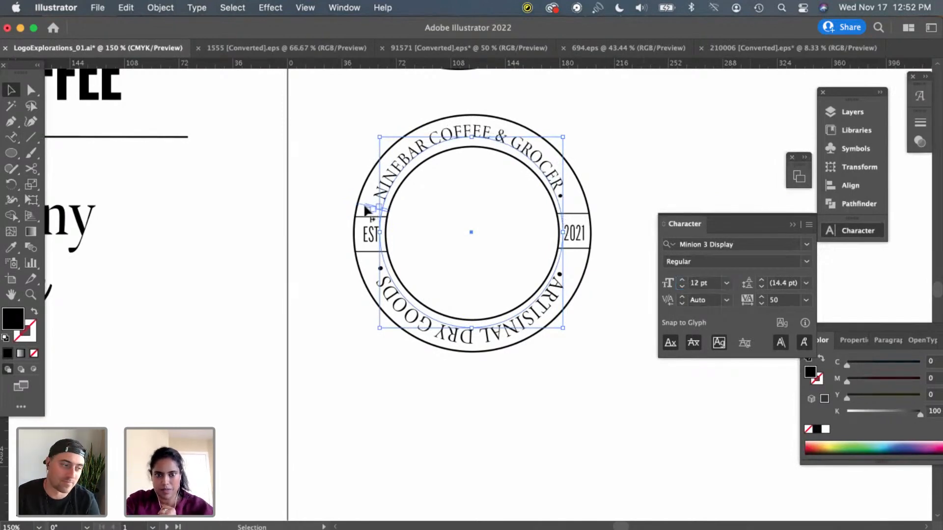
Slide NINEBAR COFFEE & GROCER along its path to centre it over the badge between EST and 2021
drag(366, 206, 368, 195)
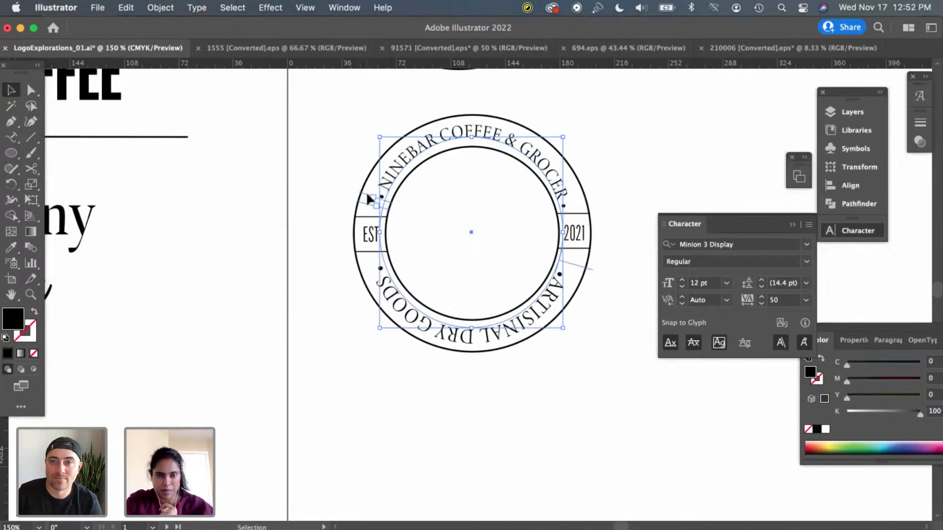
drag(367, 194, 366, 197)
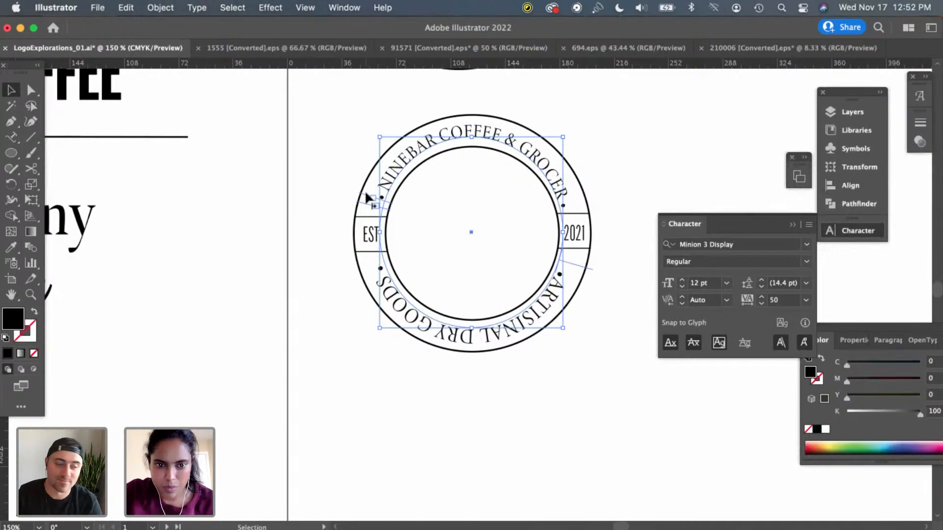
mouse_move(366, 195)
mouse_down()
mouse_move(437, 168)
mouse_move(370, 191)
mouse_up()
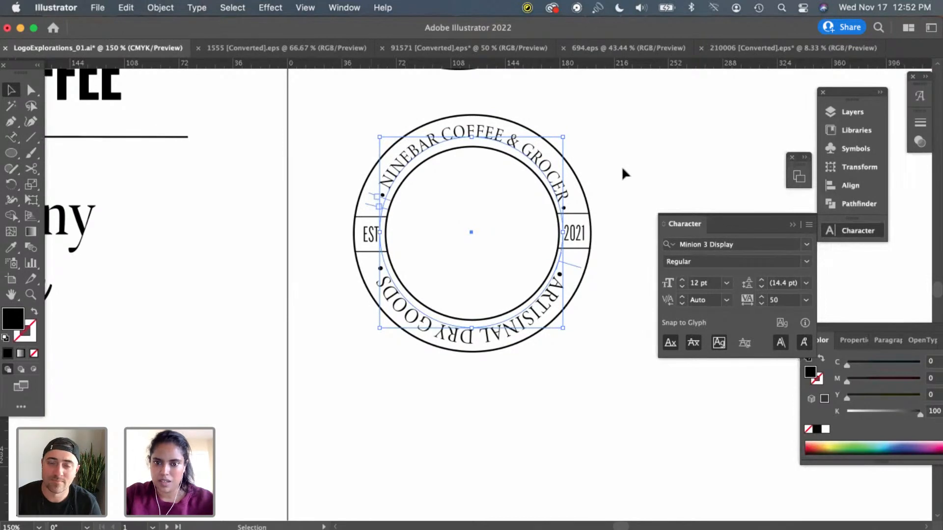
click(527, 368)
click(505, 144)
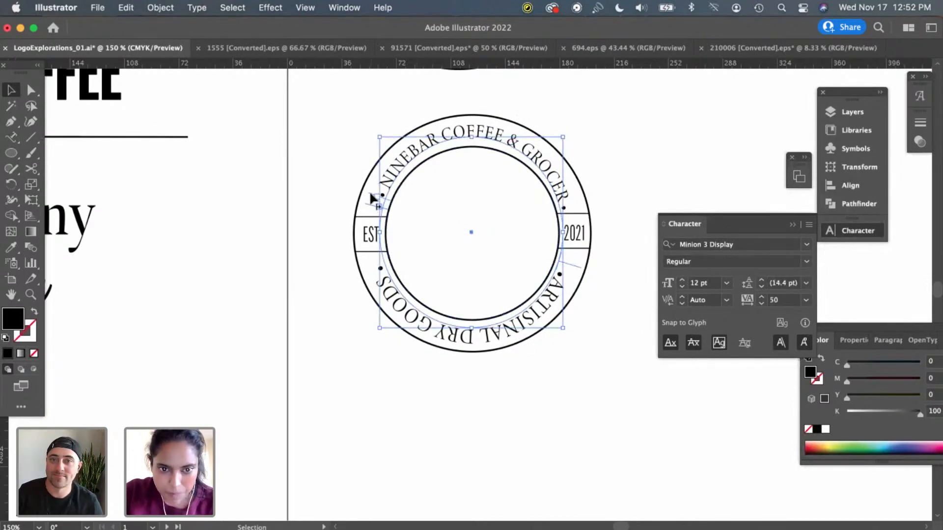
drag(370, 194, 368, 196)
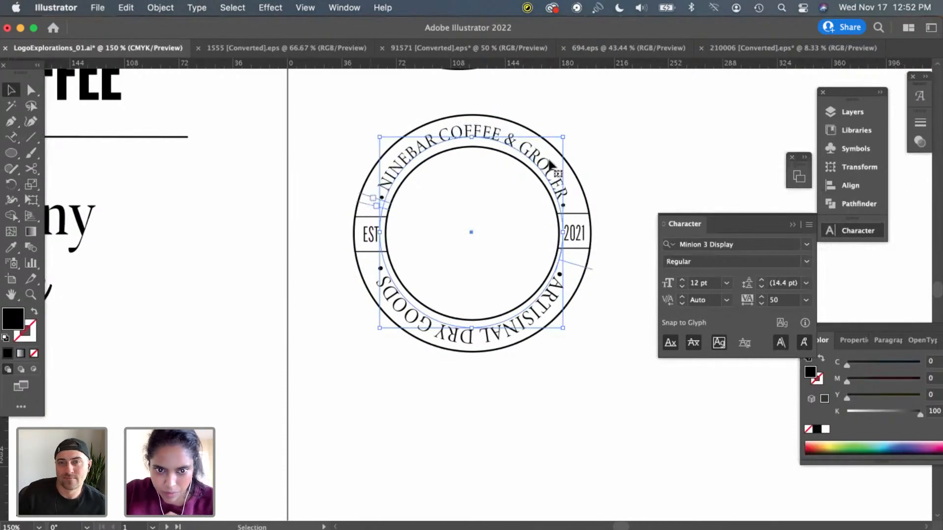
click(623, 154)
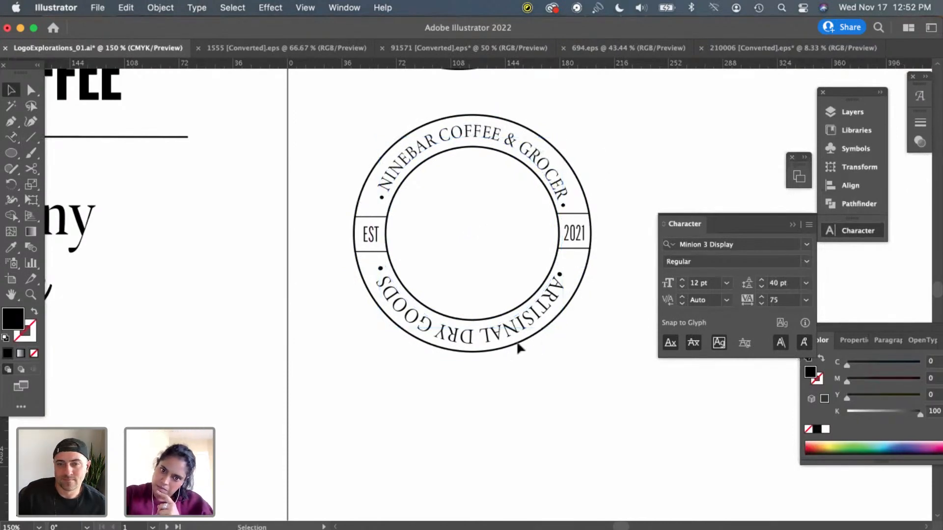
Set ARTISINAL DRY GOODS to 12 pt and re-centre it along the lower arc, slightly further down in the ring
click(524, 170)
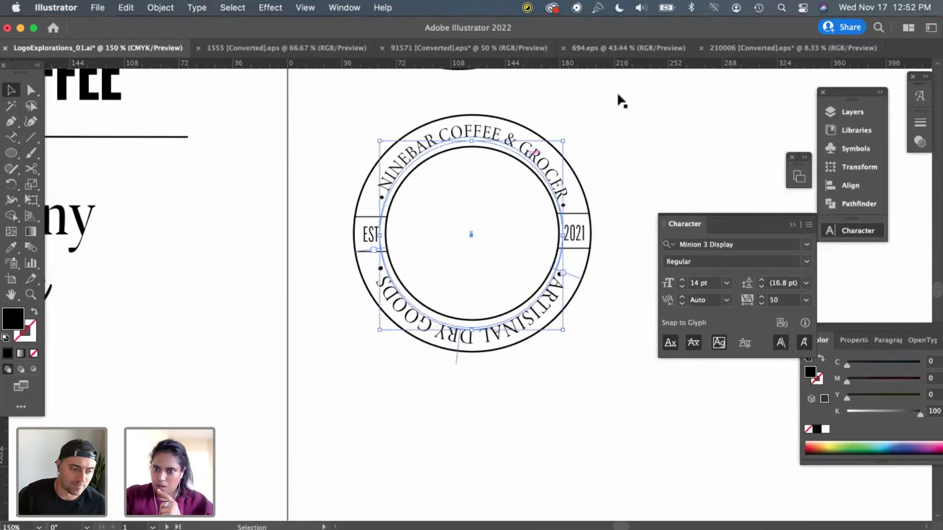
click(513, 147)
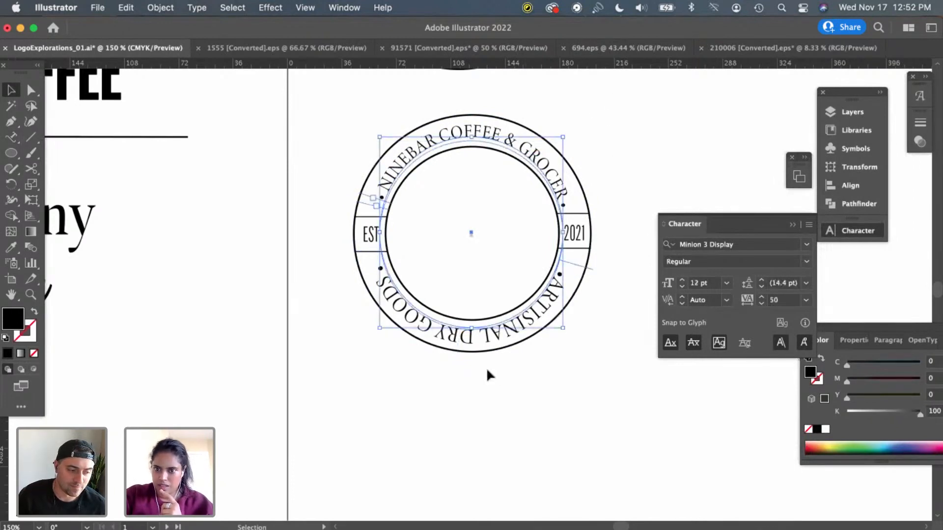
click(479, 346)
click(681, 283)
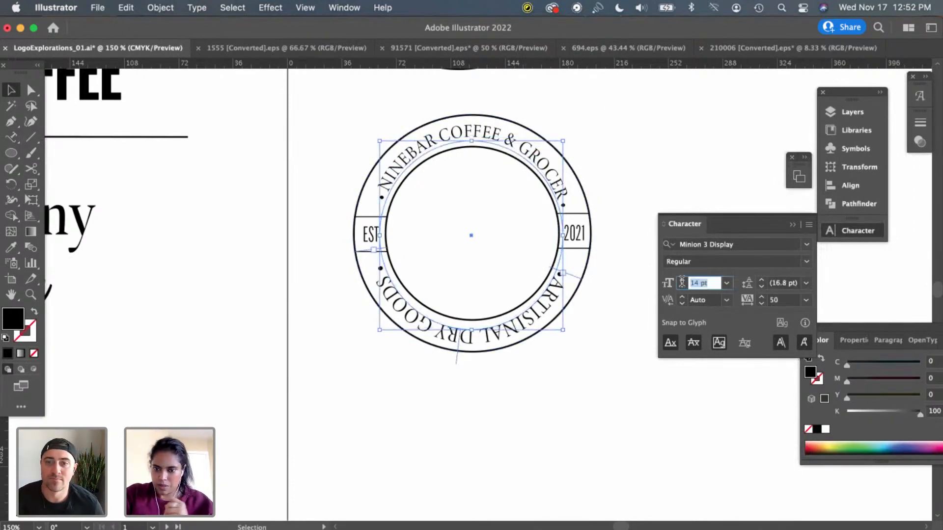
text(12)
key(Return)
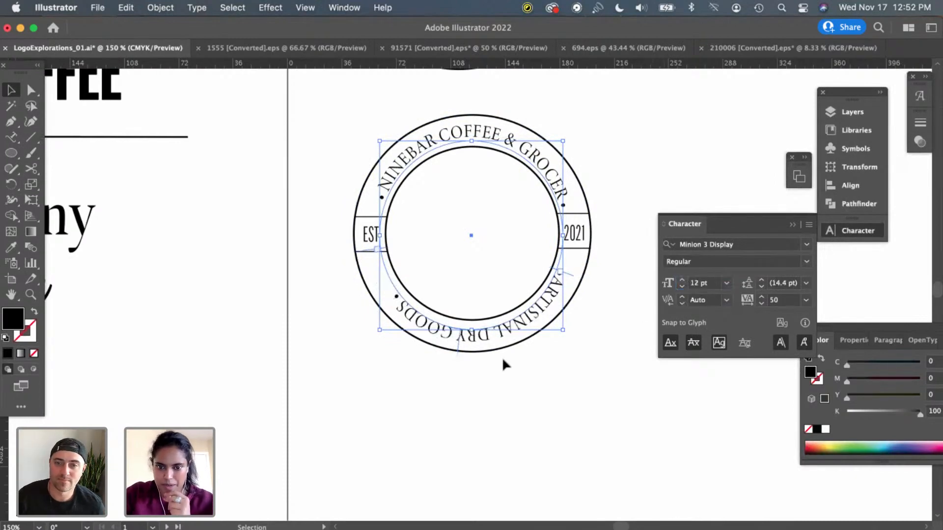
drag(457, 352, 557, 393)
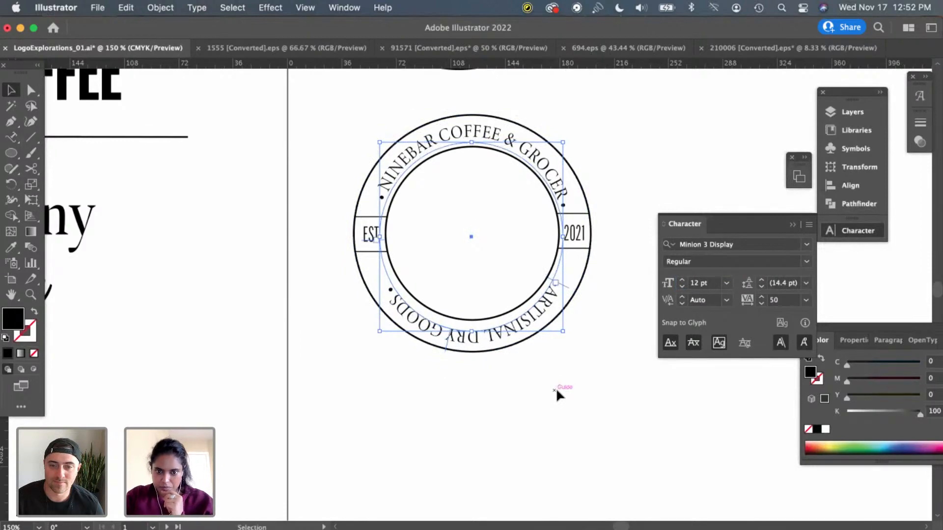
click(604, 393)
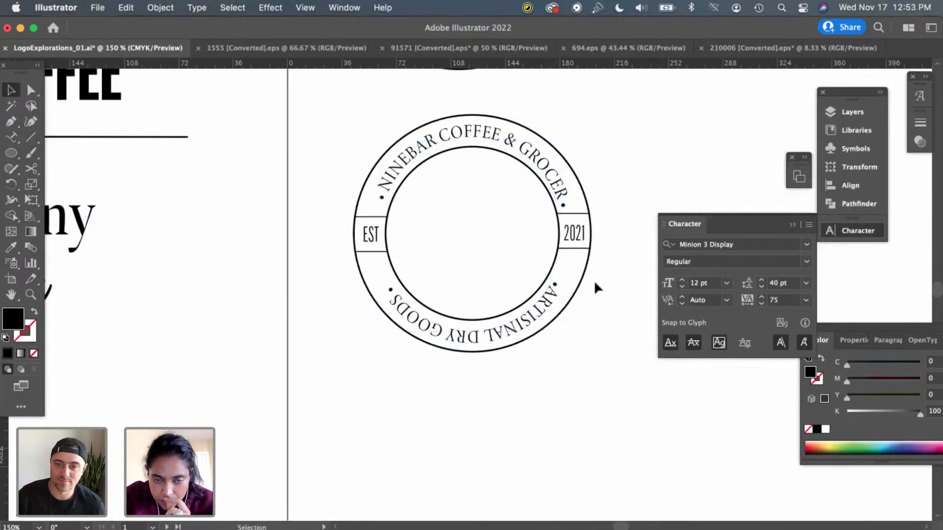
click(576, 241)
shift+click(369, 236)
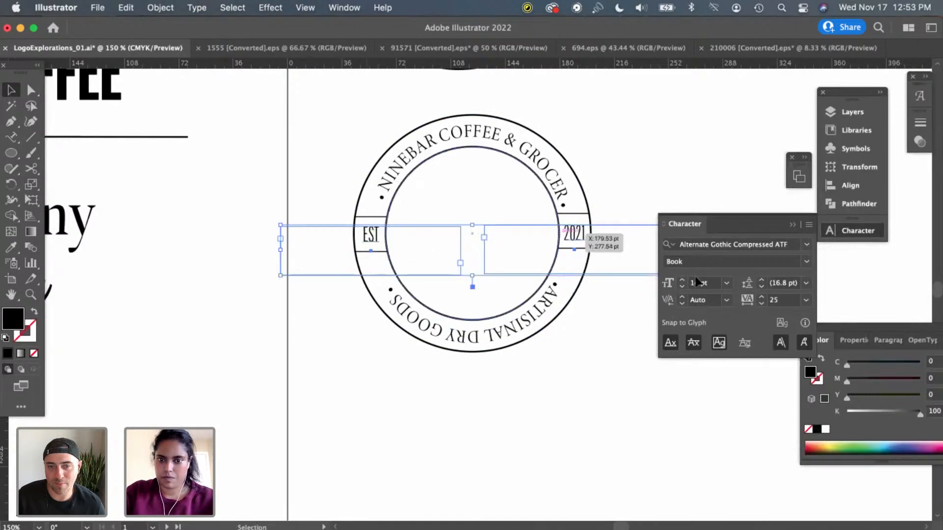
click(620, 183)
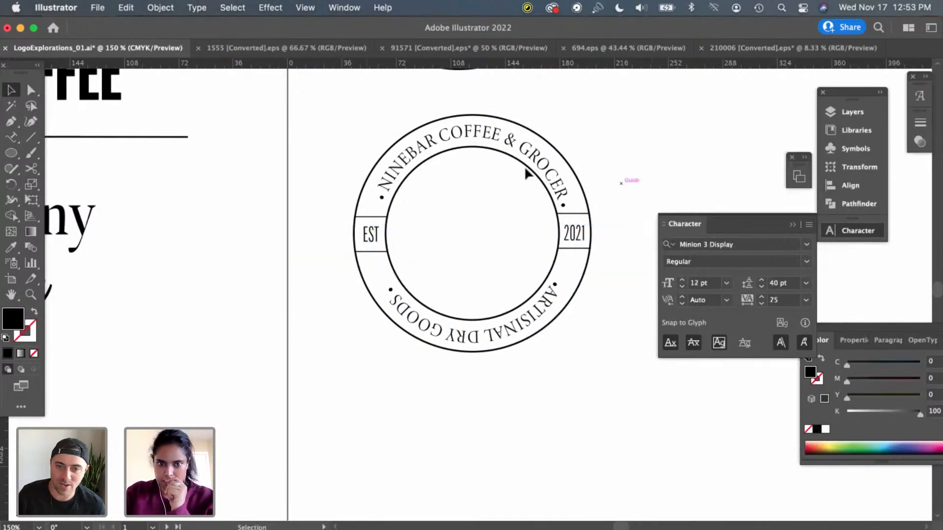
Delete the bullets at both ends of the ARTISINAL DRY GOODS text on the lower arc
click(387, 179)
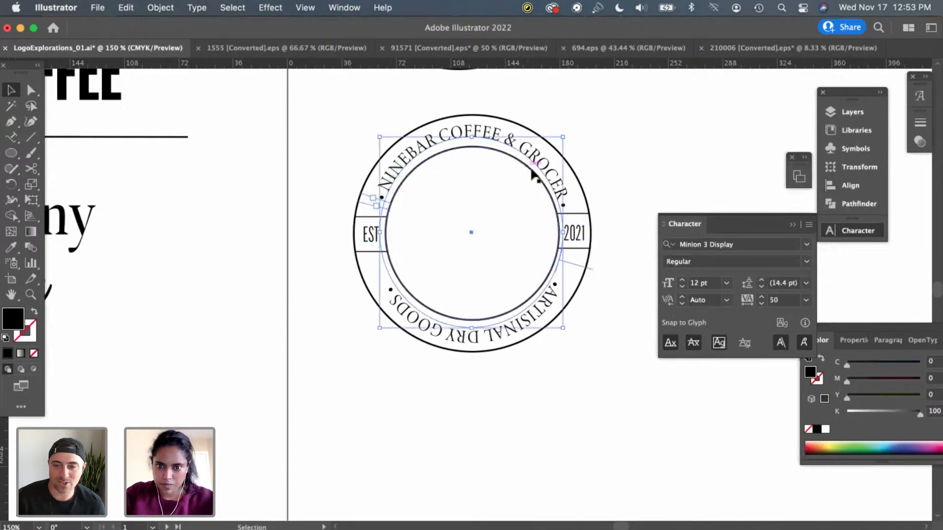
key(t)
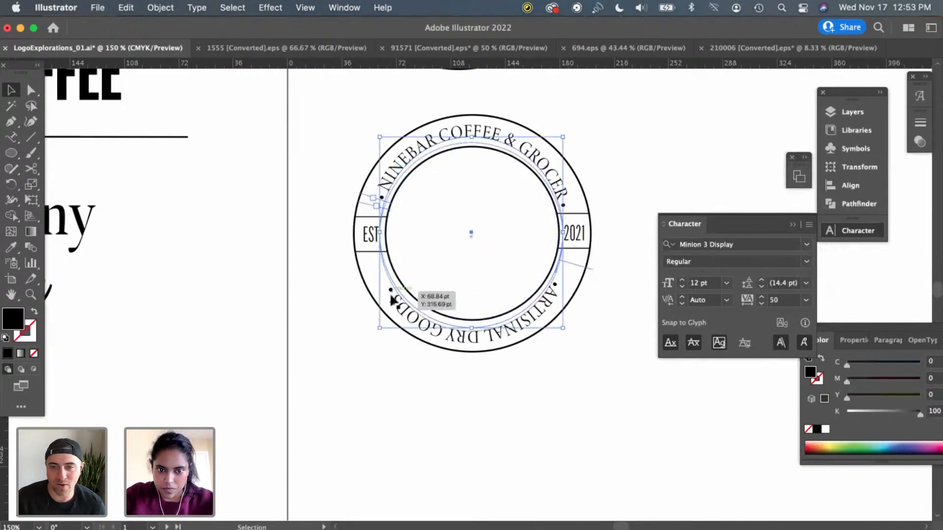
click(395, 296)
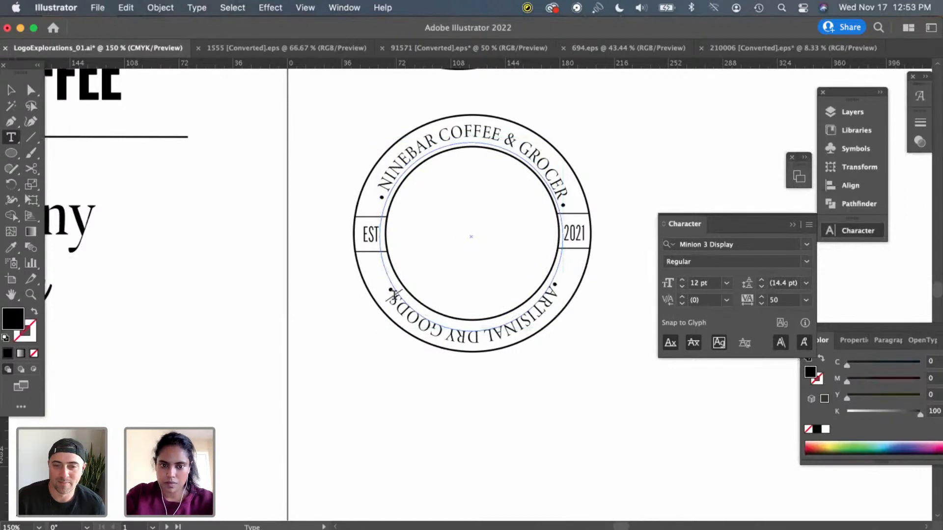
key(BackSpace)
key(super+z)
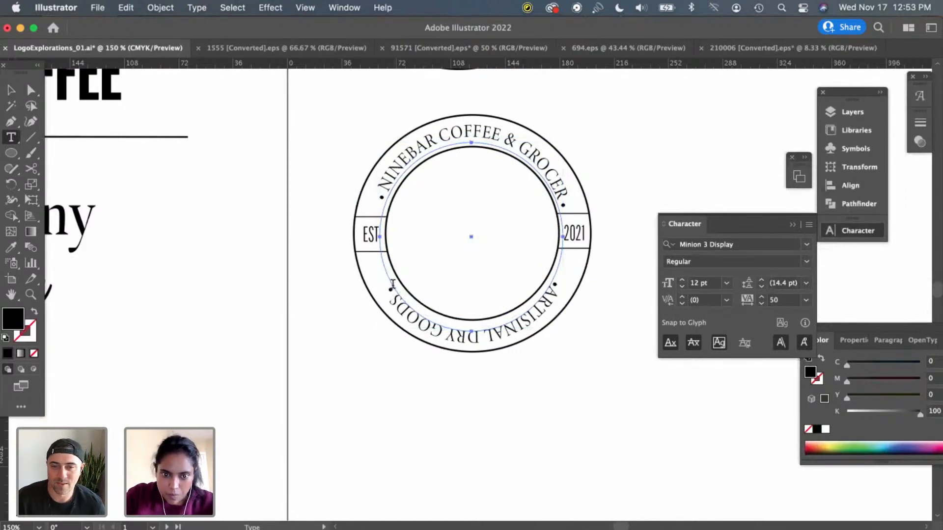
drag(395, 289, 377, 279)
key(BackSpace)
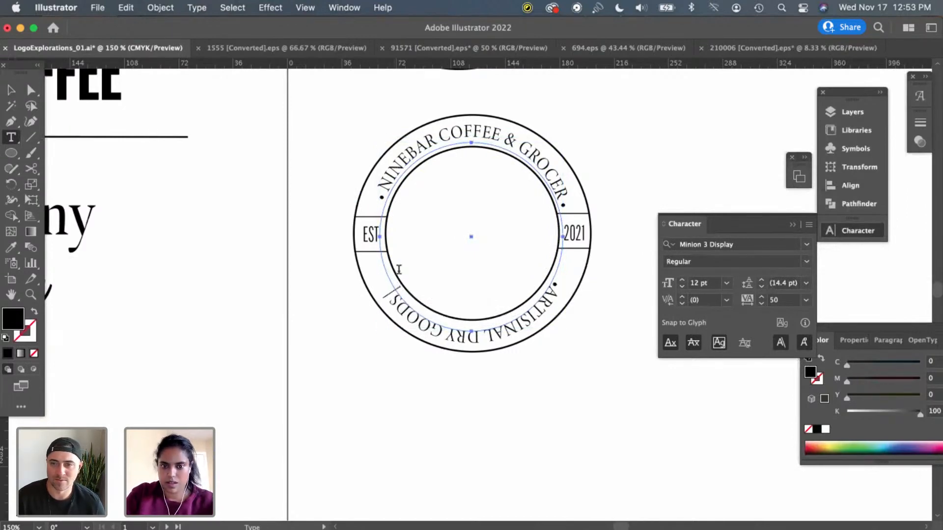
drag(555, 281, 551, 290)
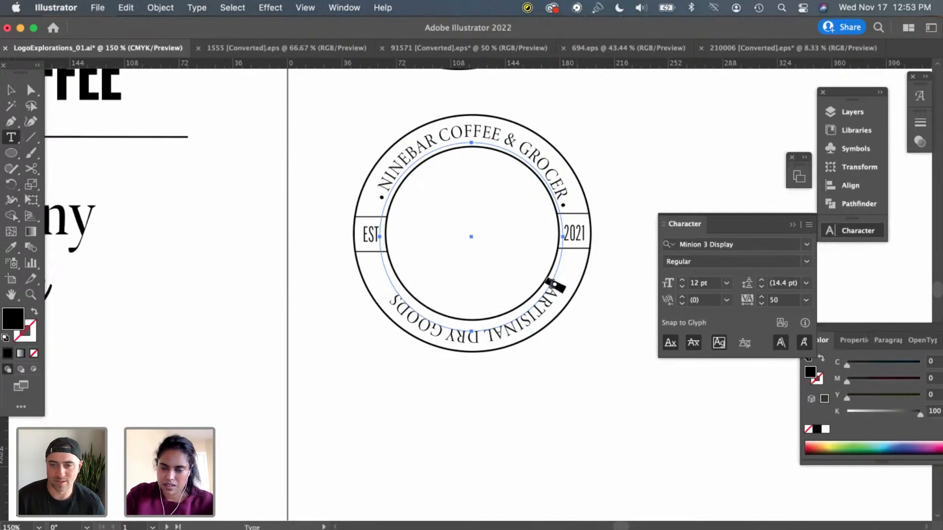
key(BackSpace)
Delete the bullets at both ends of the NINEBAR COFFEE & GROCER text on the upper arc
click(564, 202)
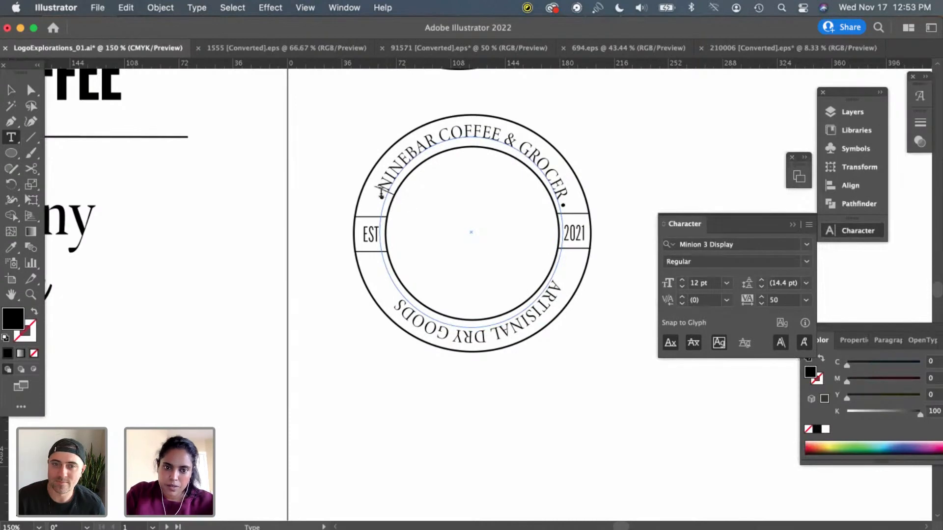
drag(381, 197, 379, 194)
key(BackSpace)
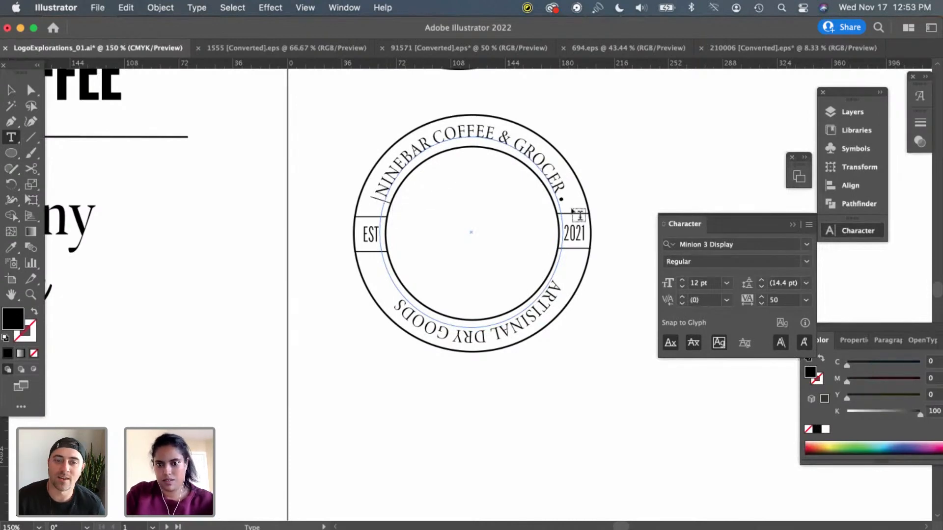
drag(561, 201, 565, 195)
key(BackSpace)
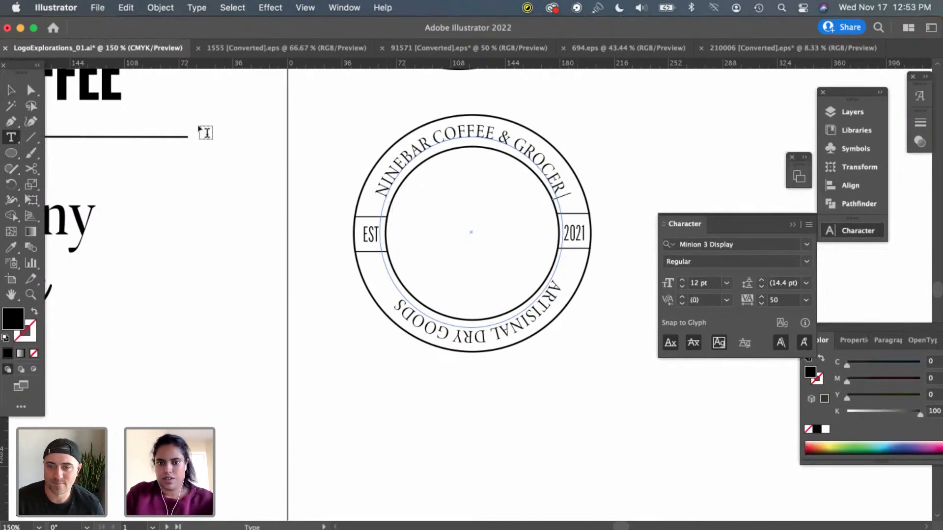
click(10, 88)
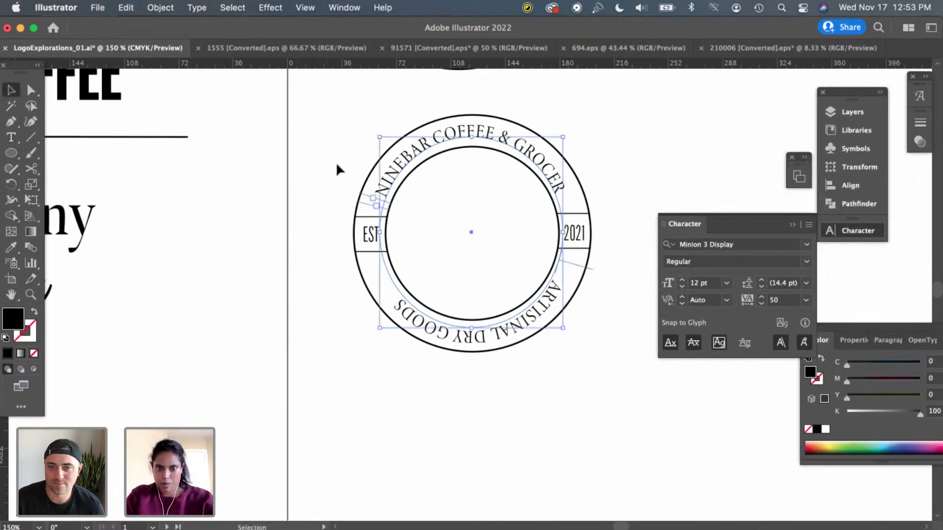
click(411, 167)
click(483, 145)
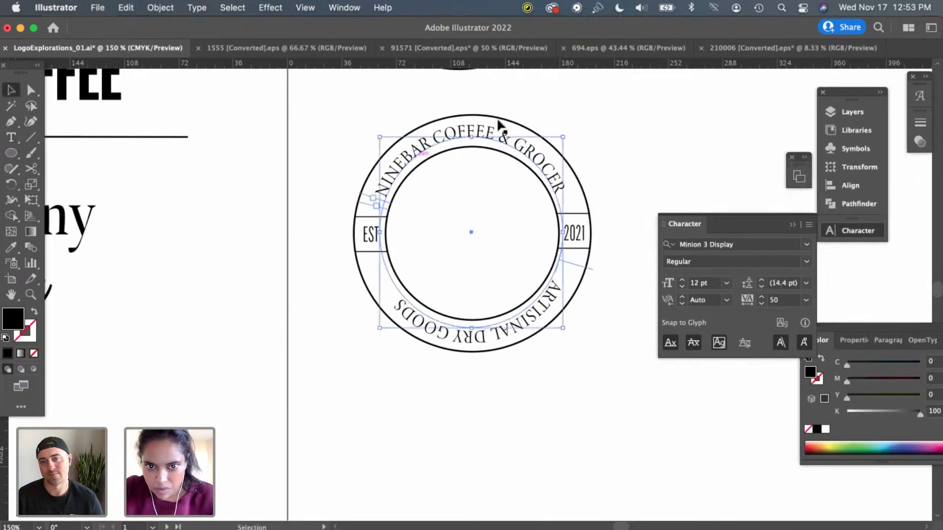
click(566, 128)
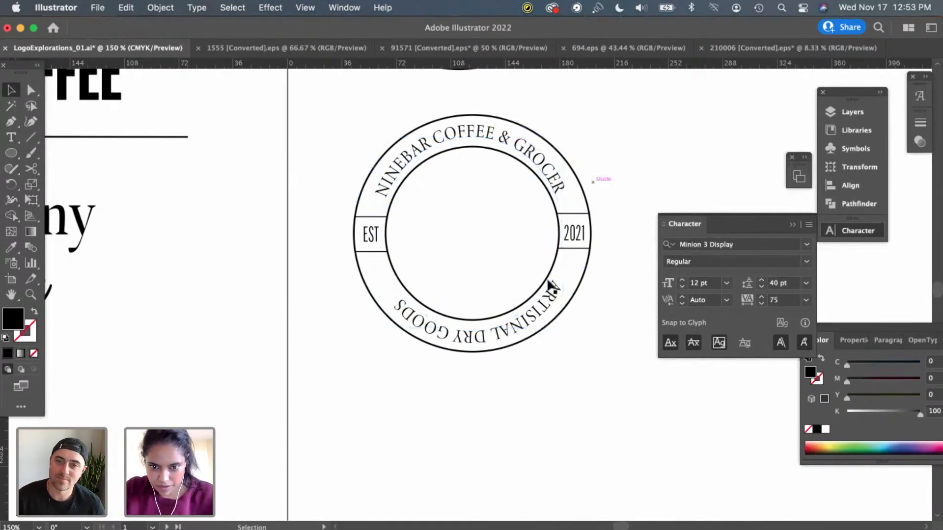
Try distributing the spacing of the two ring texts relative to a key object, and undo it
click(494, 338)
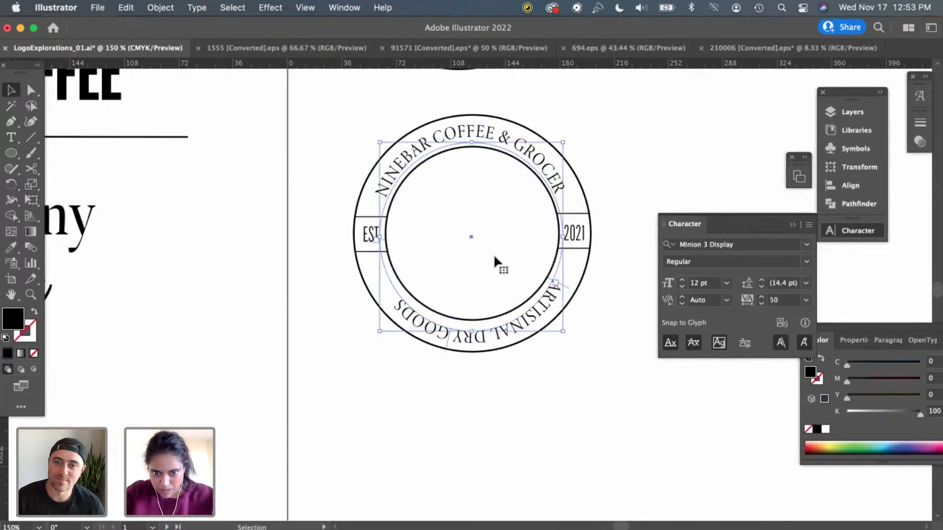
shift+click(484, 132)
click(855, 187)
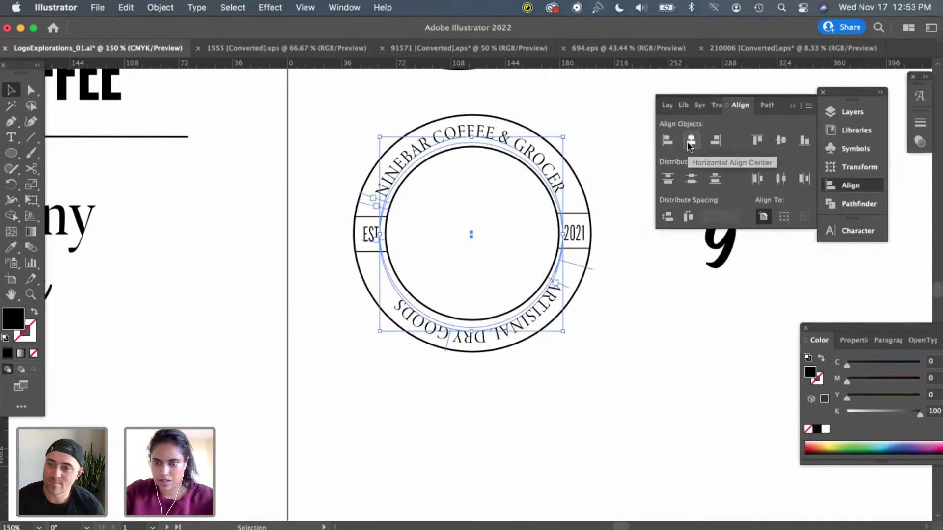
click(784, 216)
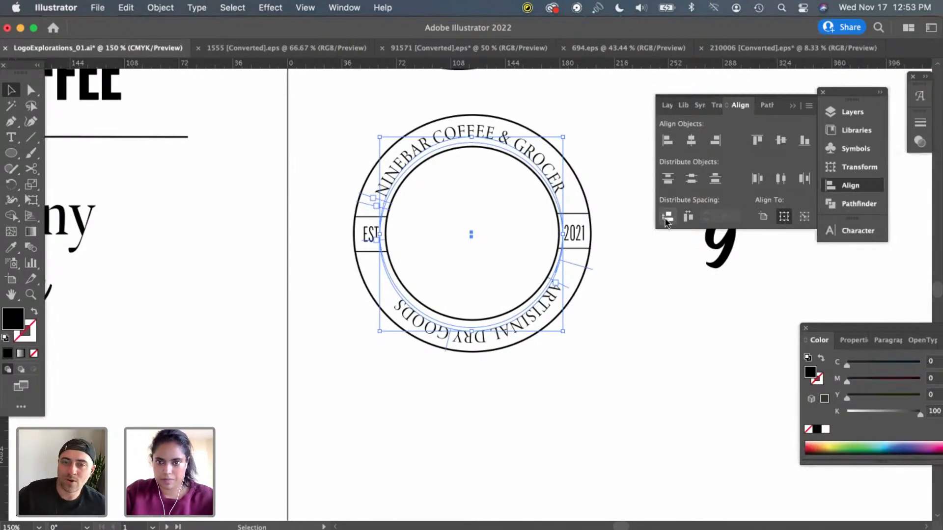
click(804, 216)
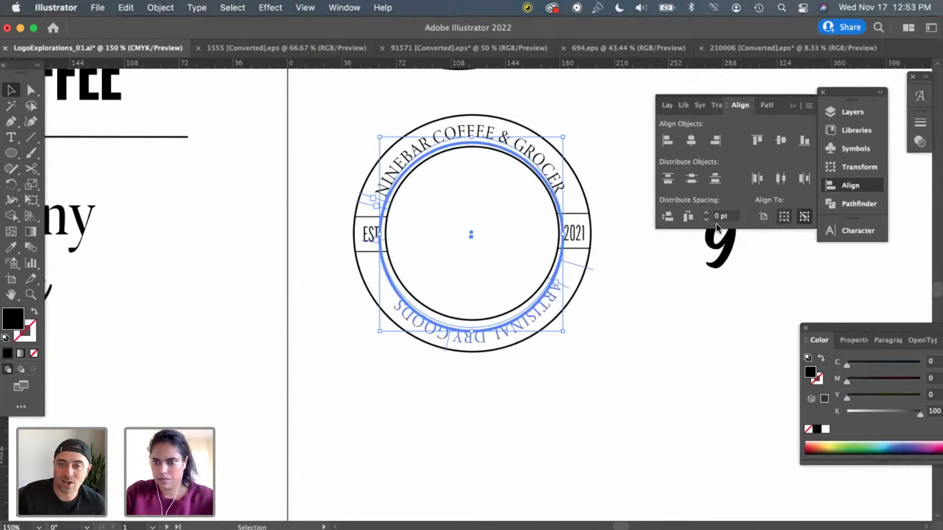
click(684, 219)
key(super+z)
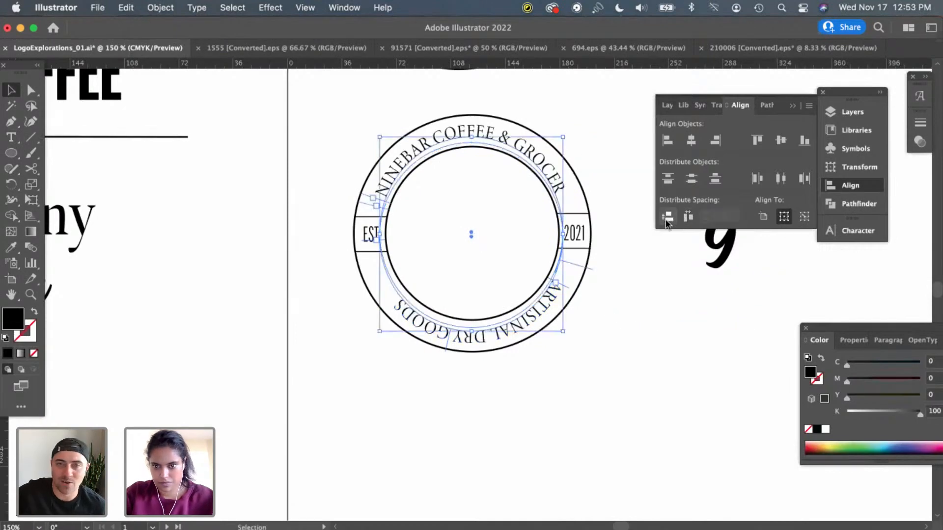
click(616, 325)
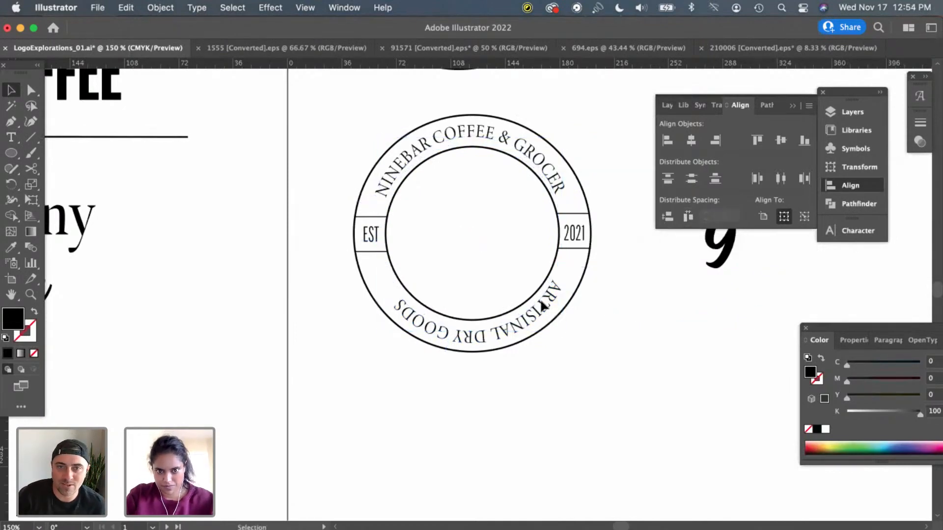
Slide NINEBAR COFFEE & GROCER slightly clockwise along its path to re-centre it on the upper arc
click(501, 140)
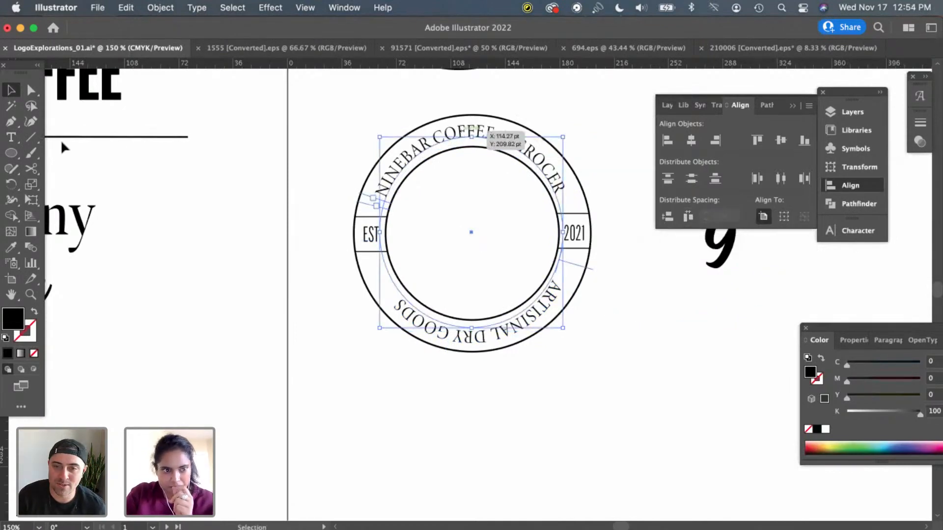
click(465, 237)
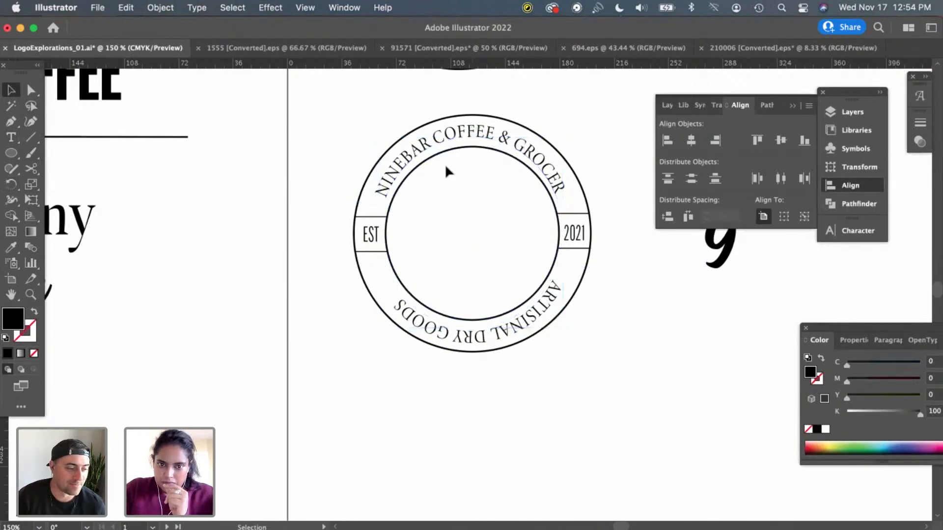
click(445, 145)
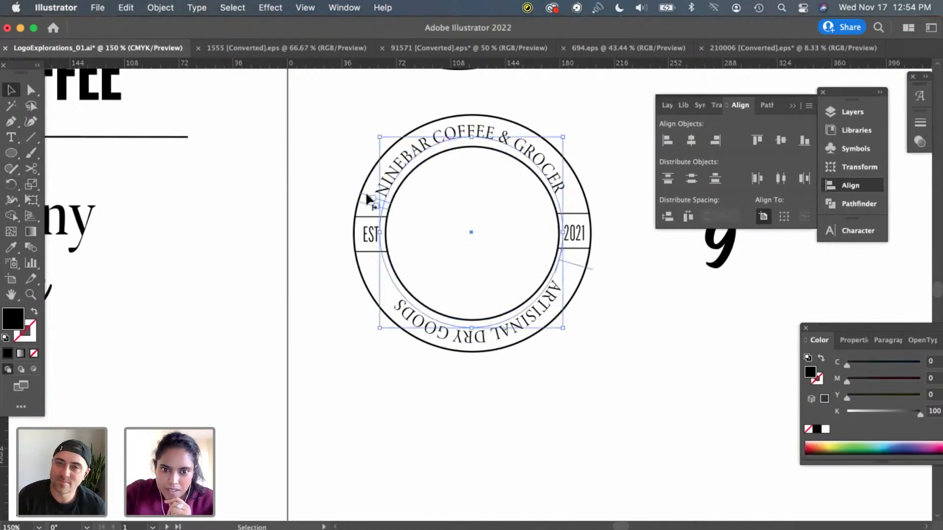
drag(366, 193, 367, 187)
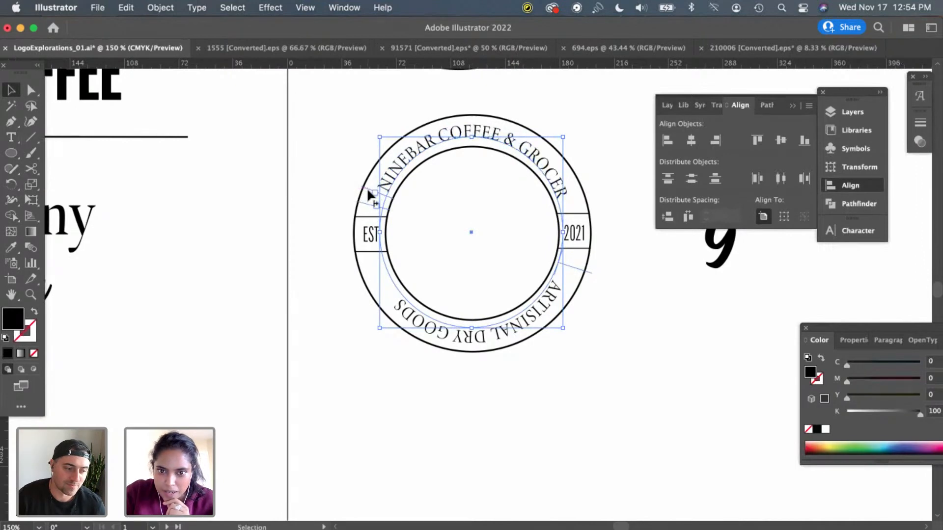
Slide ARTISINAL DRY GOODS slightly clockwise along its path on the lower arc
click(483, 347)
click(480, 342)
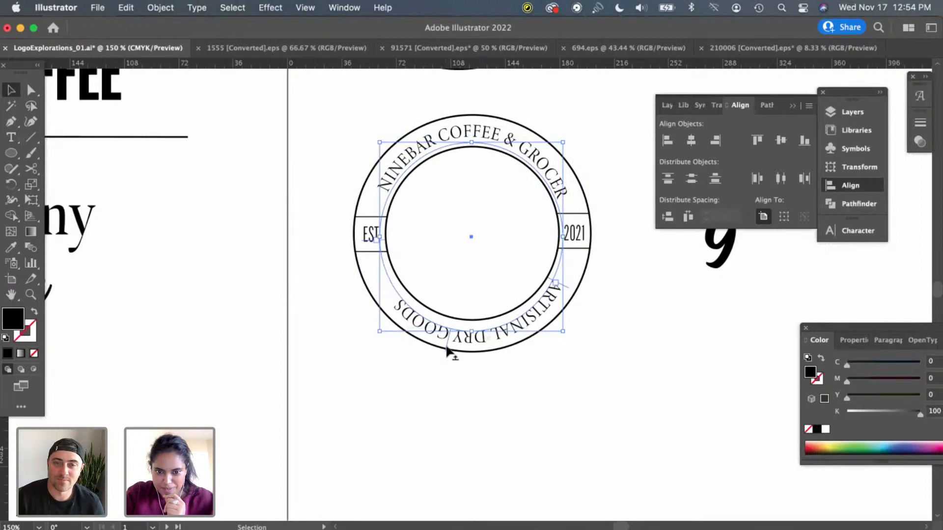
drag(444, 351, 443, 347)
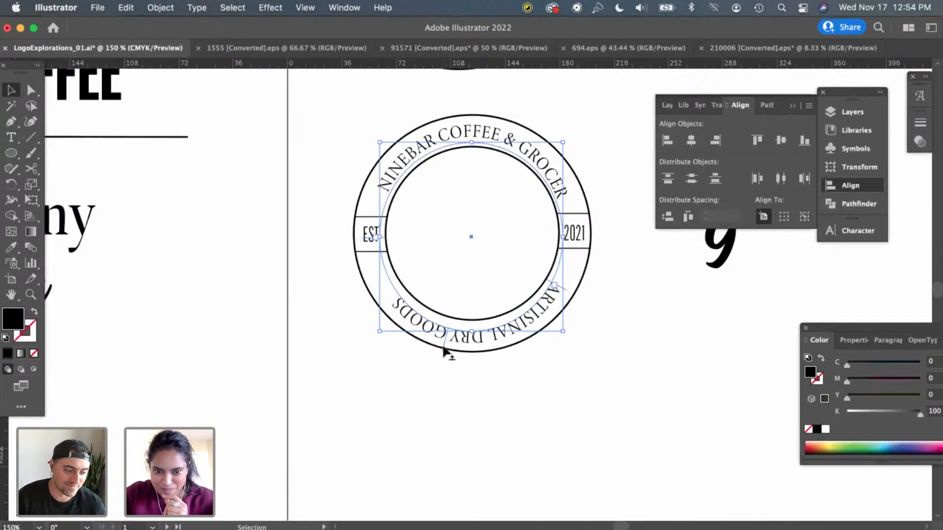
Nudge NINEBAR COFFEE & GROCER a little further clockwise and compare its position with the lower text
click(473, 131)
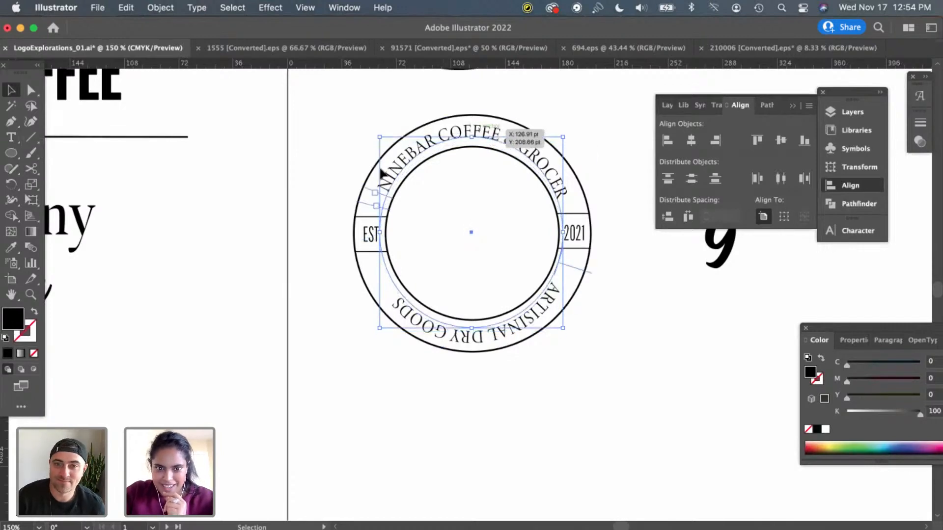
drag(366, 184, 367, 181)
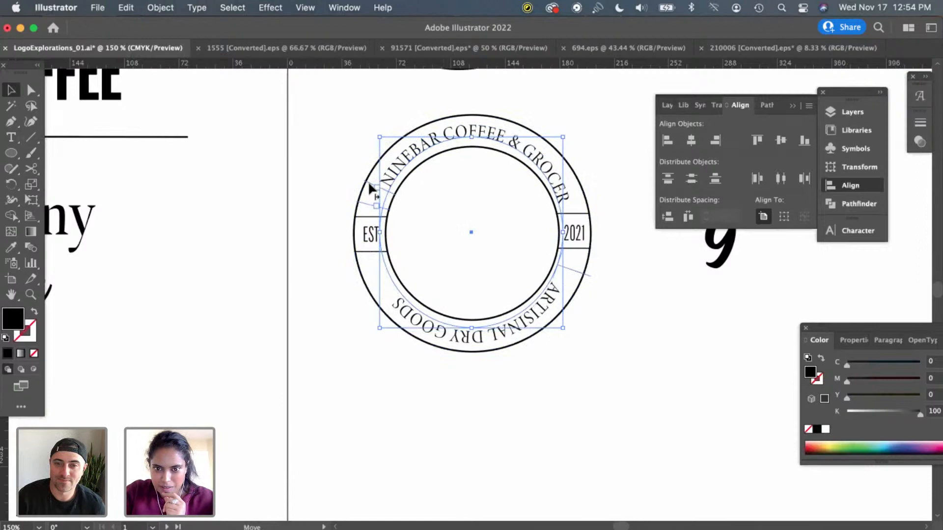
shift+click(489, 338)
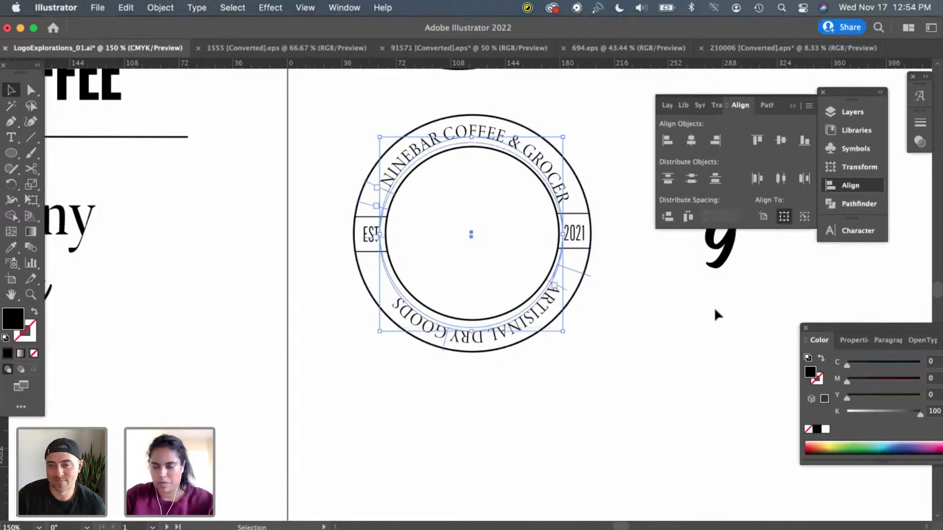
click(654, 394)
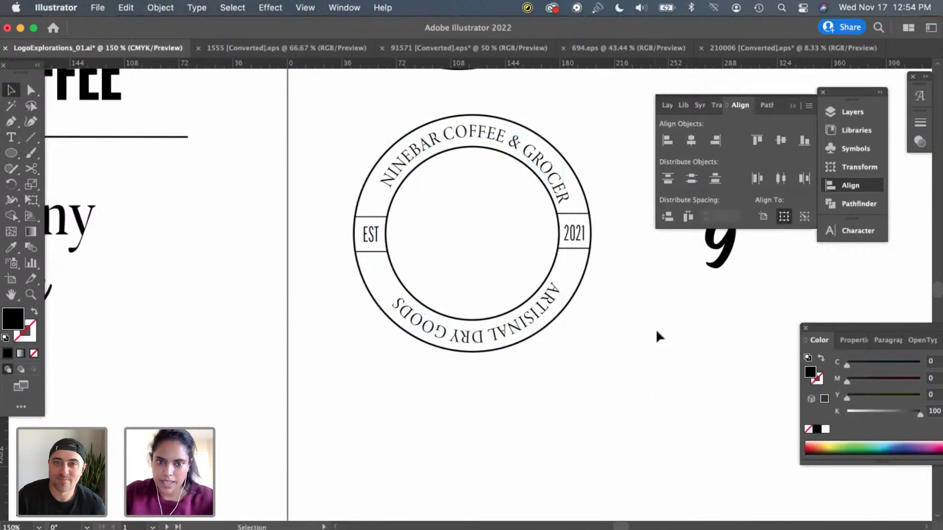
Nudge ARTISINAL DRY GOODS a little further clockwise to balance it between EST and 2021
click(444, 349)
drag(442, 352, 441, 352)
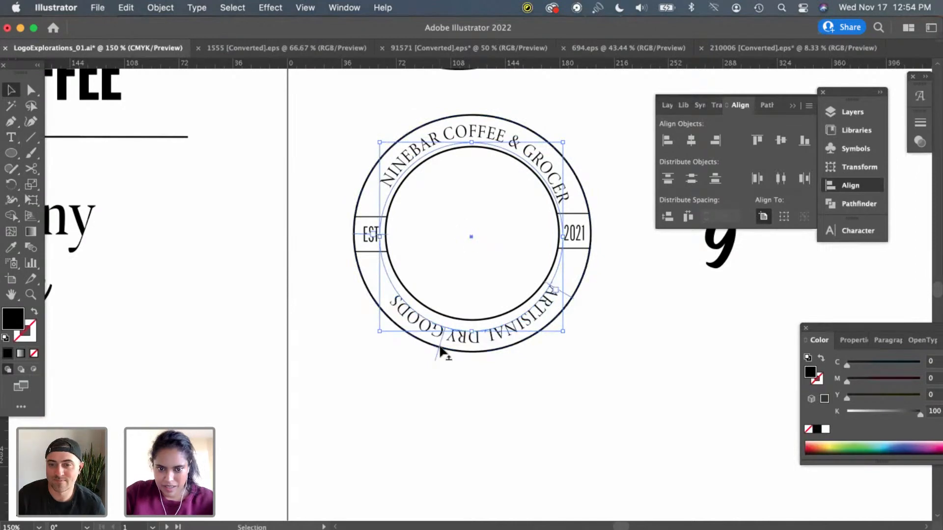
click(585, 401)
Set the EST and 2021 labels to the Medium weight of Alternate Gothic Compressed ATF
click(574, 236)
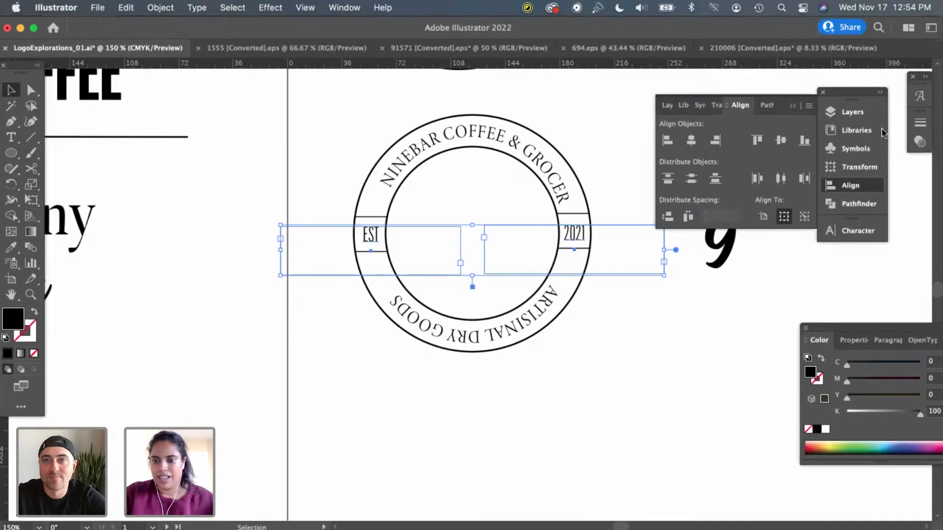
click(849, 234)
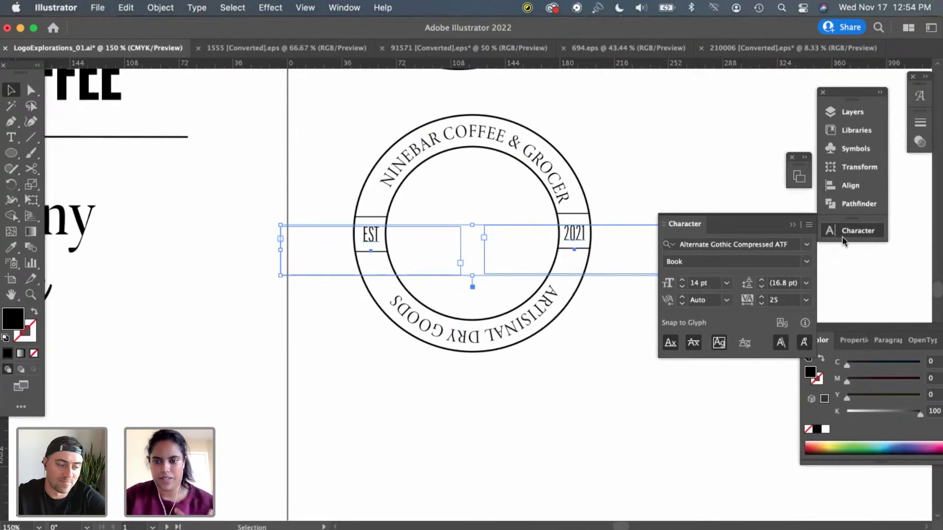
click(805, 263)
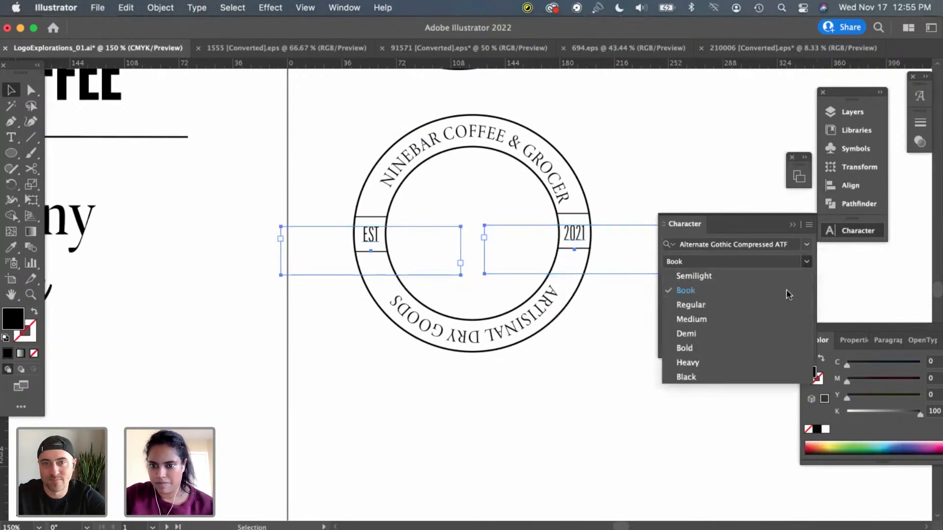
click(768, 320)
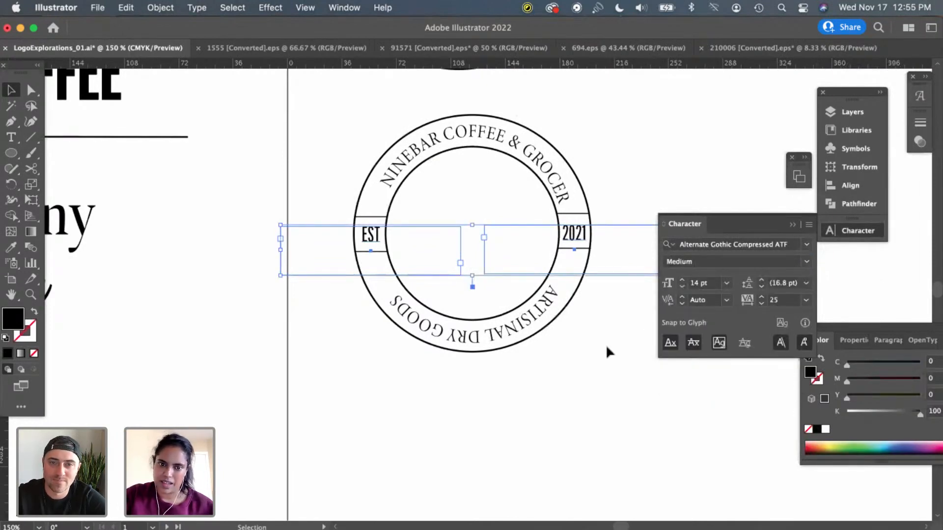
click(606, 350)
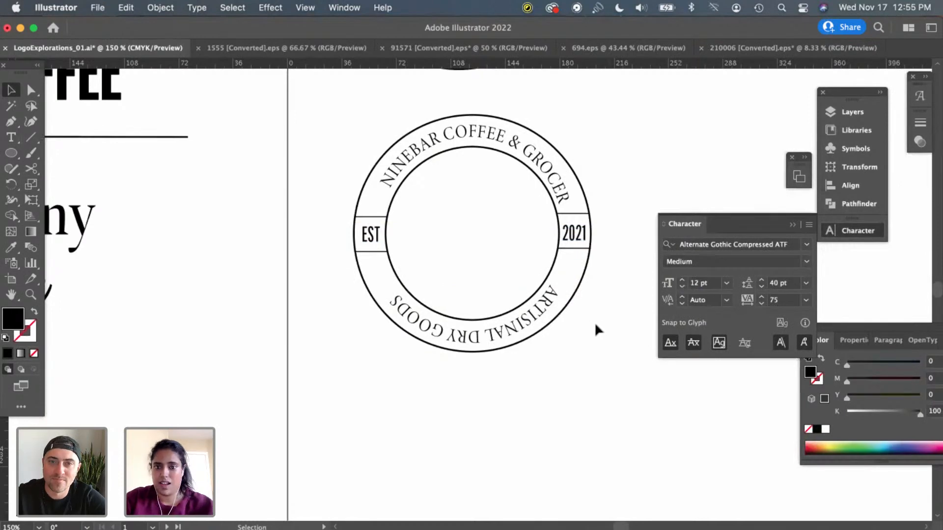
Slide NINEBAR COFFEE & GROCER slightly counter-clockwise along its path on the badge's upper arc
click(482, 143)
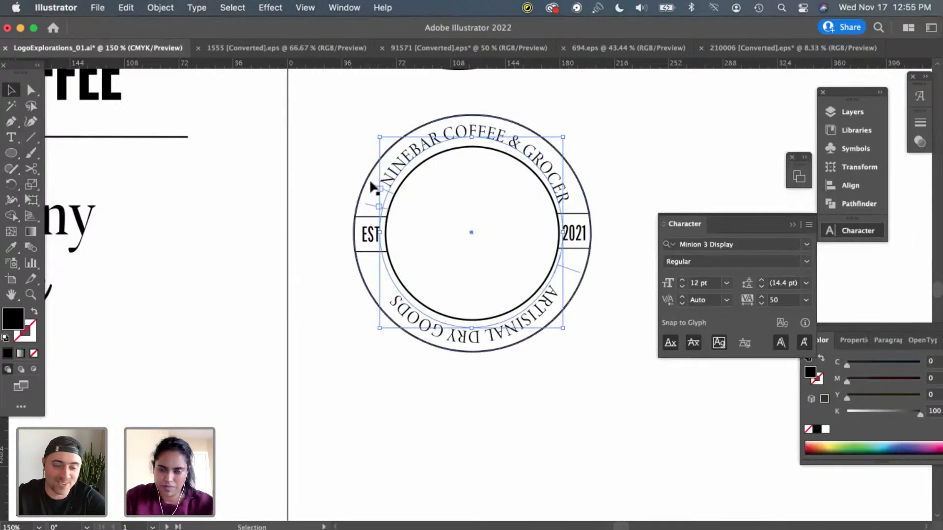
drag(374, 184, 371, 183)
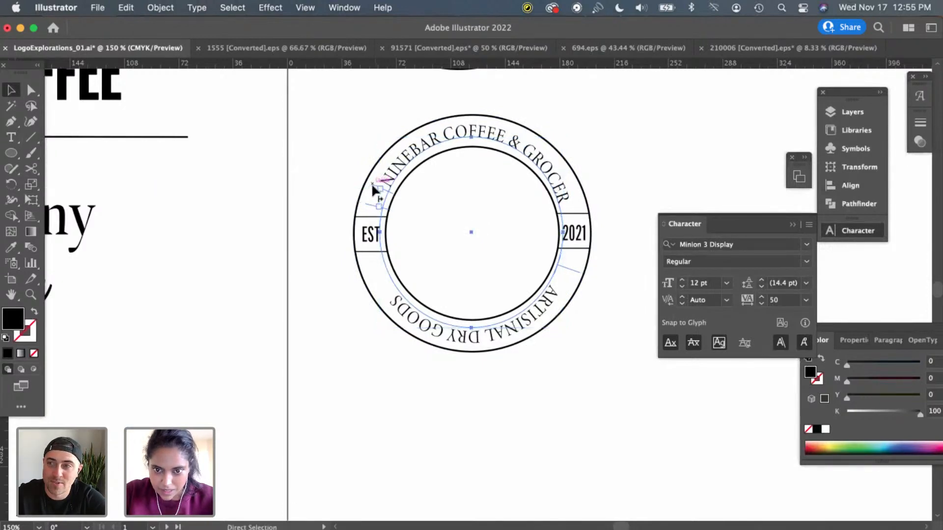
click(330, 186)
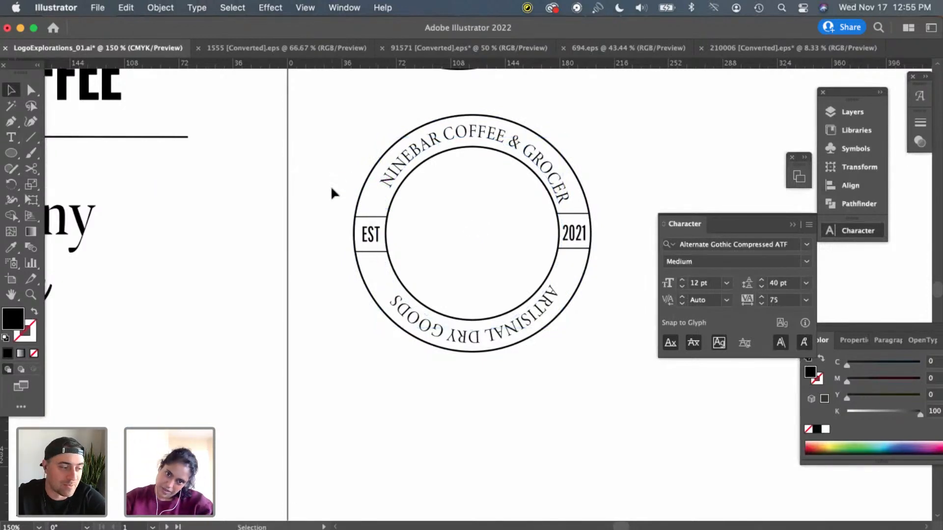
drag(417, 158, 372, 185)
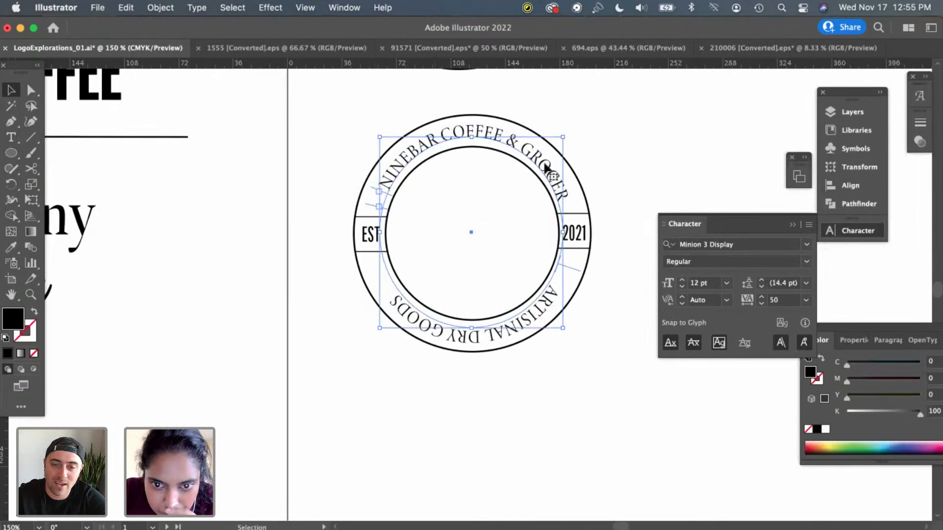
click(613, 159)
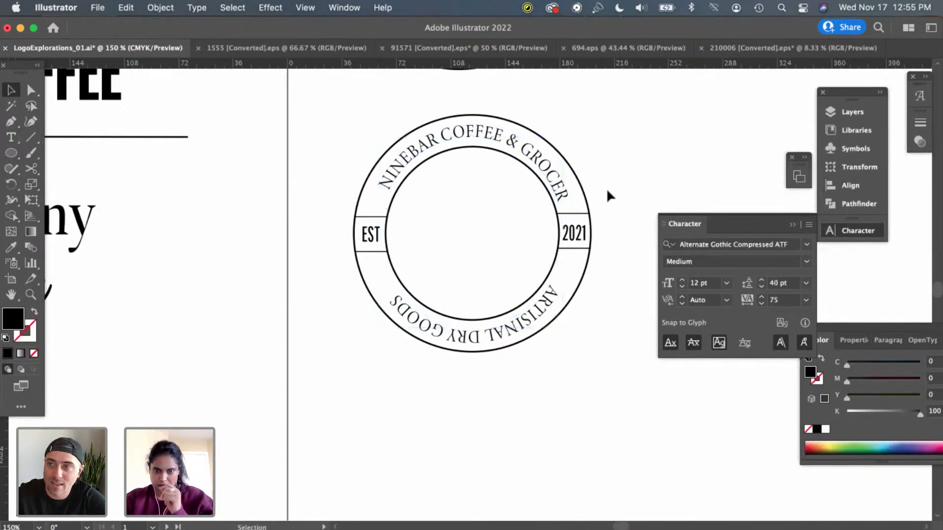
Copy the Black-weight Alternate Gothic Compressed ATF NINEBAR COFFEE sample and paste it beside the unfilled round badge
scroll(606, 187, right, 5)
click(595, 273)
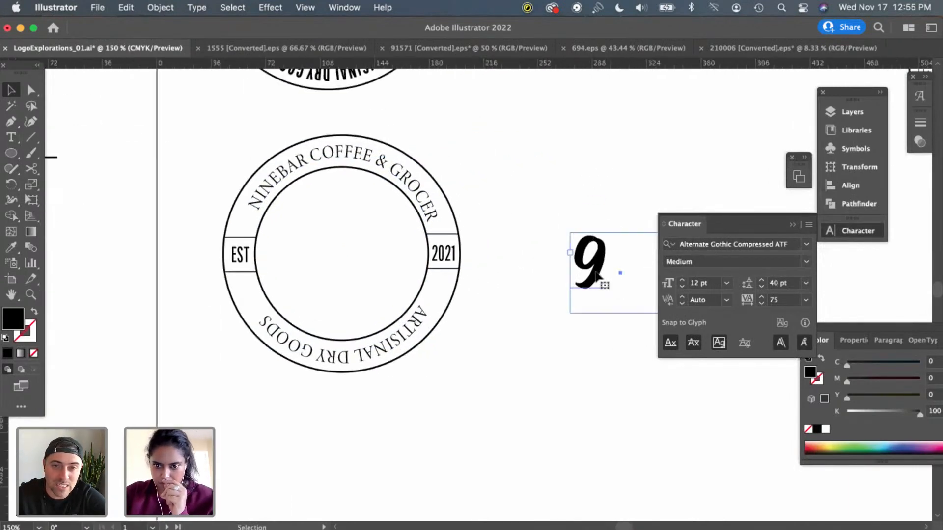
scroll(511, 339, left, 10)
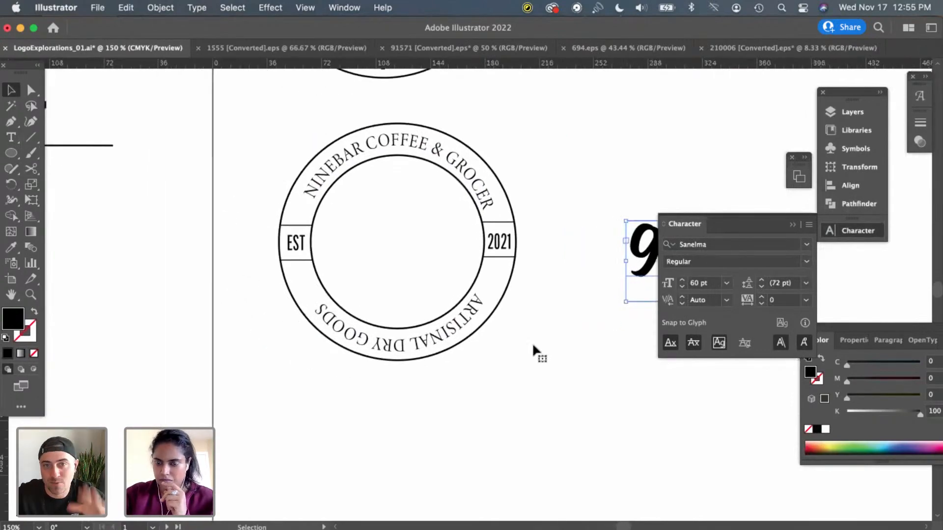
scroll(535, 349, left, 10)
scroll(536, 350, up, 5)
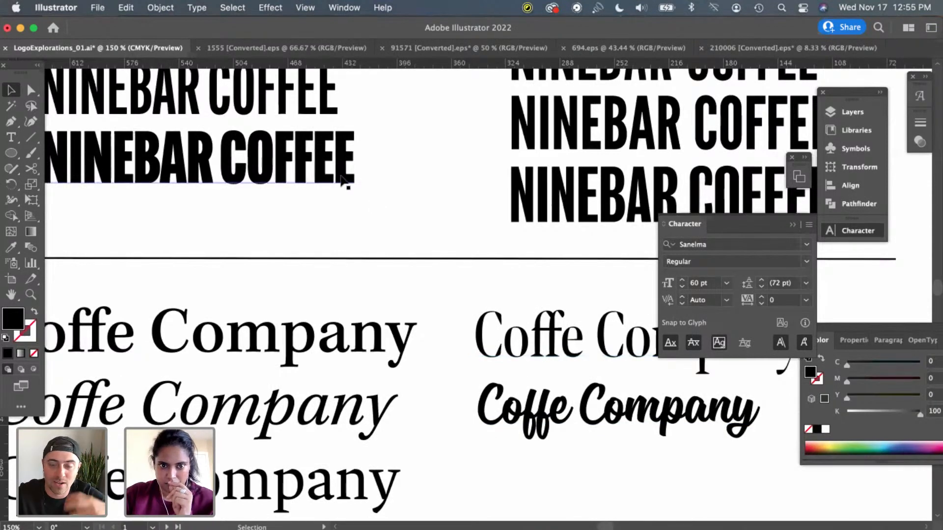
click(342, 179)
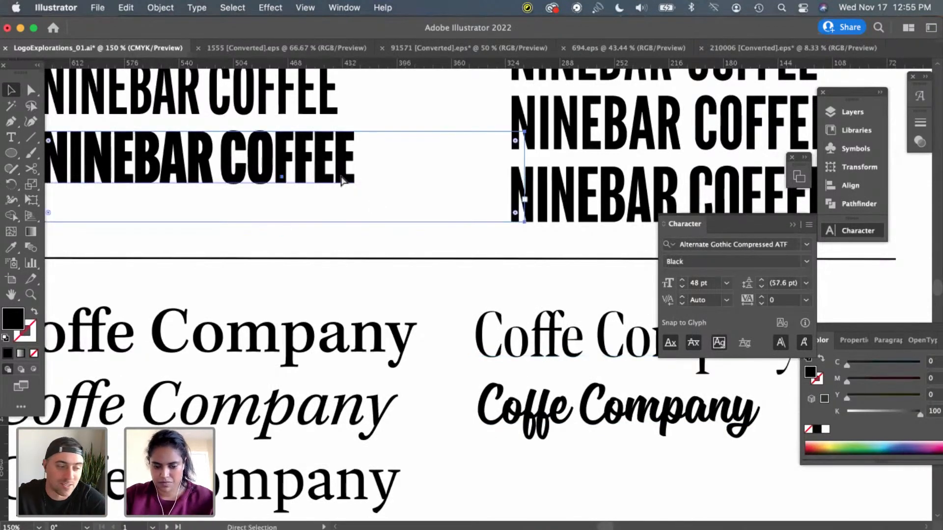
scroll(399, 214, right, 10)
scroll(399, 214, down, 2)
scroll(399, 215, right, 15)
scroll(399, 215, down, 2)
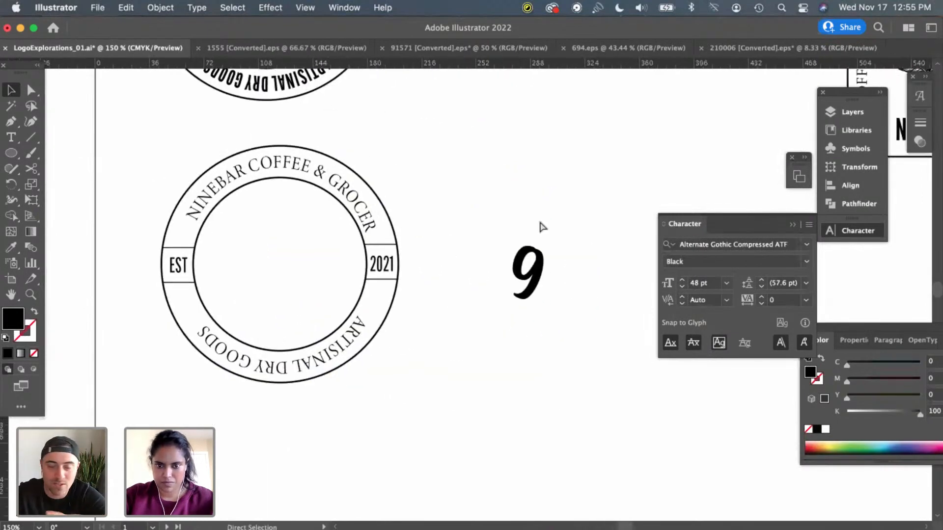
key(super+v)
drag(461, 292, 613, 175)
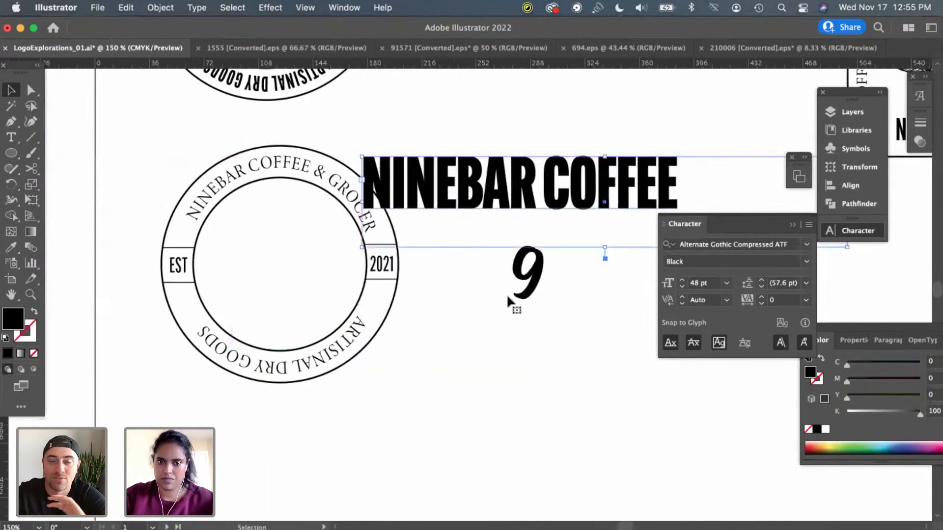
Delete the script 9 beside the badge and replace the pasted NINEBAR COFFEE text with 9
click(535, 294)
key(Delete)
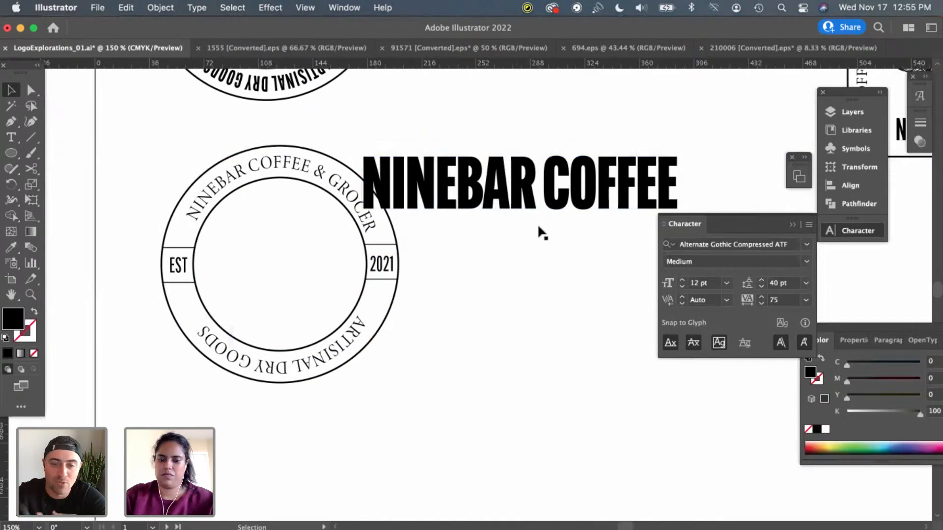
key(t)
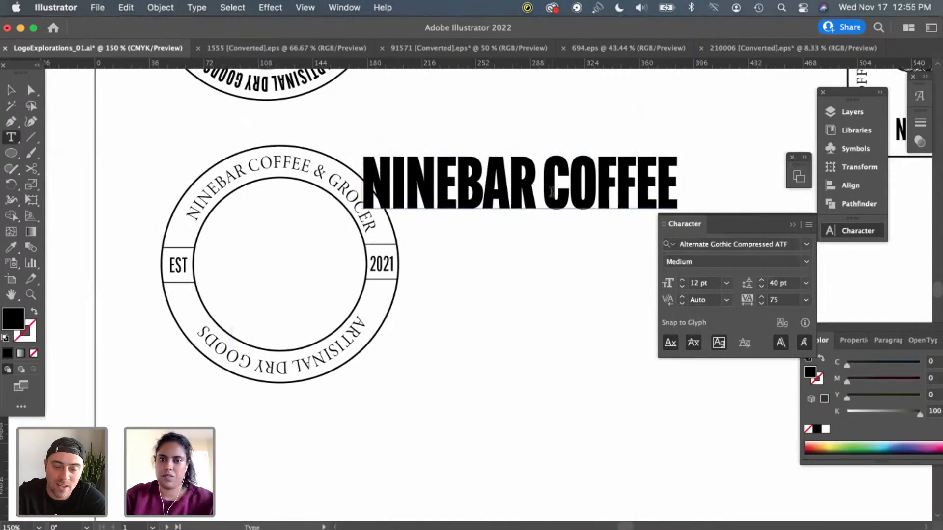
triple_click(552, 191)
text(9)
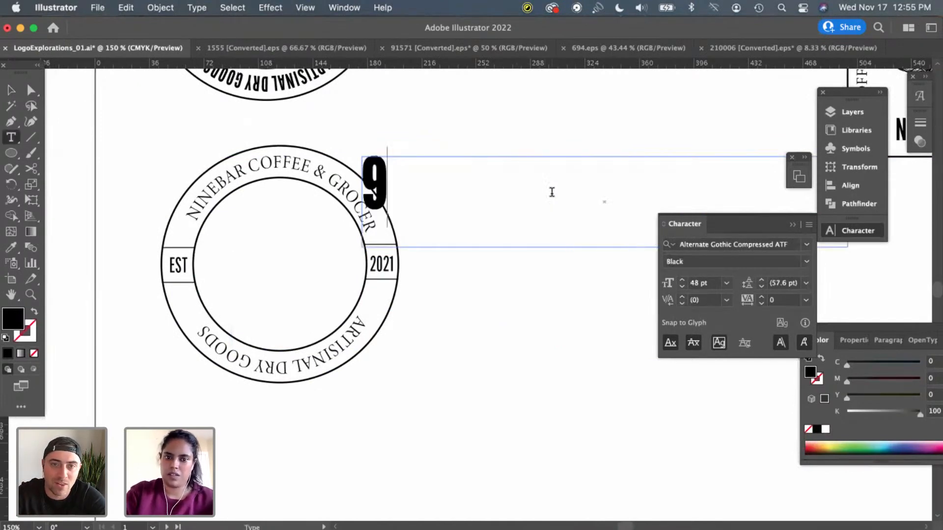
click(12, 92)
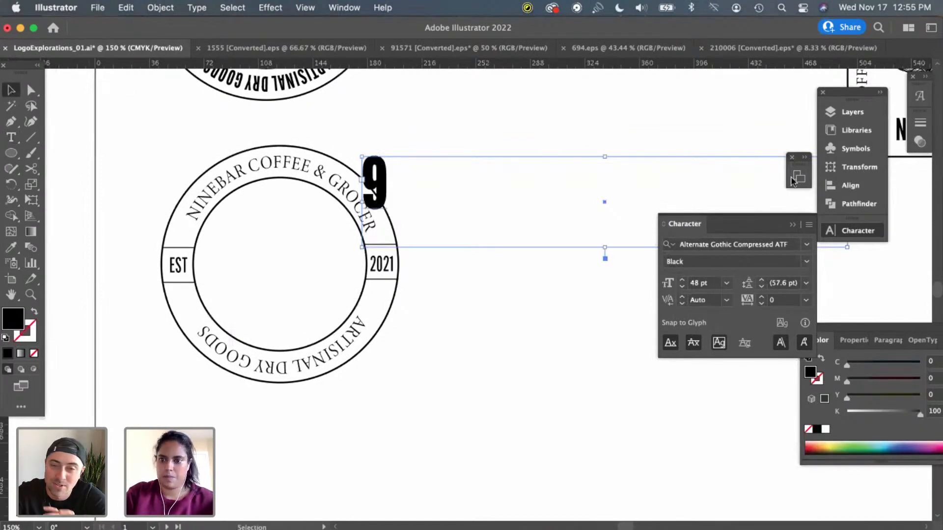
Move the bold 9 clear of the badge and shrink its wide text frame to a small box around the digit
drag(453, 184, 594, 212)
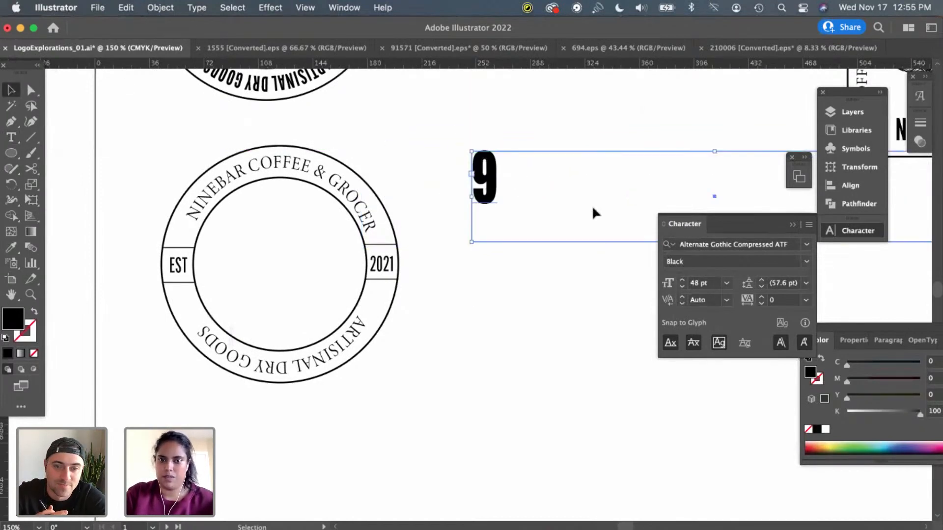
drag(493, 184, 474, 405)
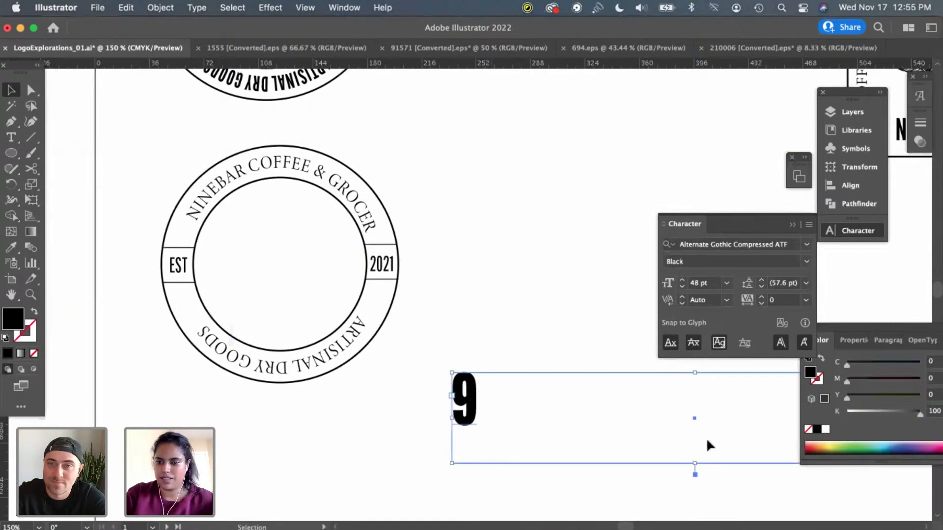
drag(696, 467, 694, 441)
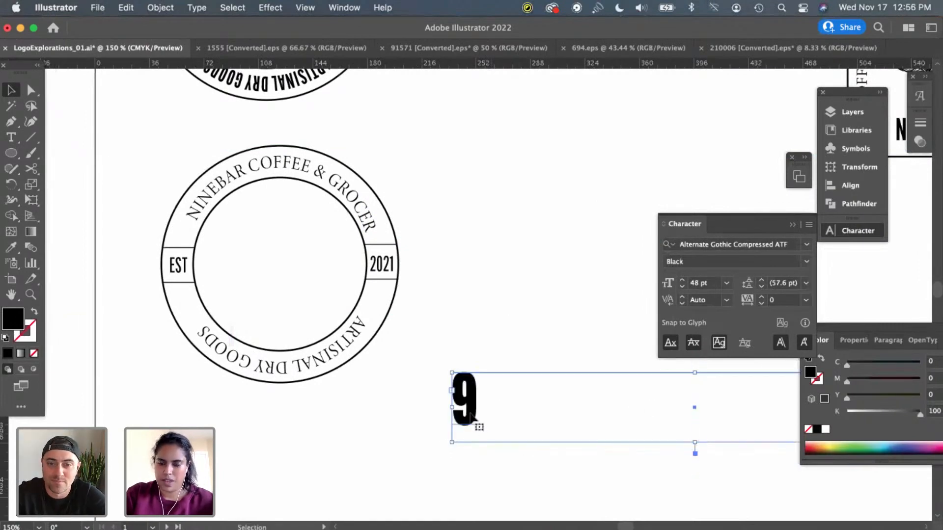
drag(482, 431, 317, 461)
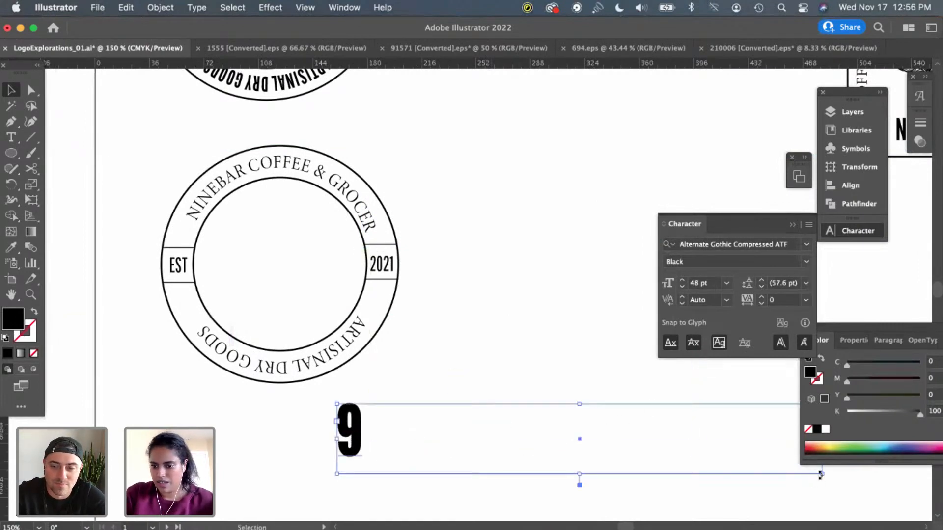
drag(821, 474, 405, 475)
drag(370, 446, 581, 319)
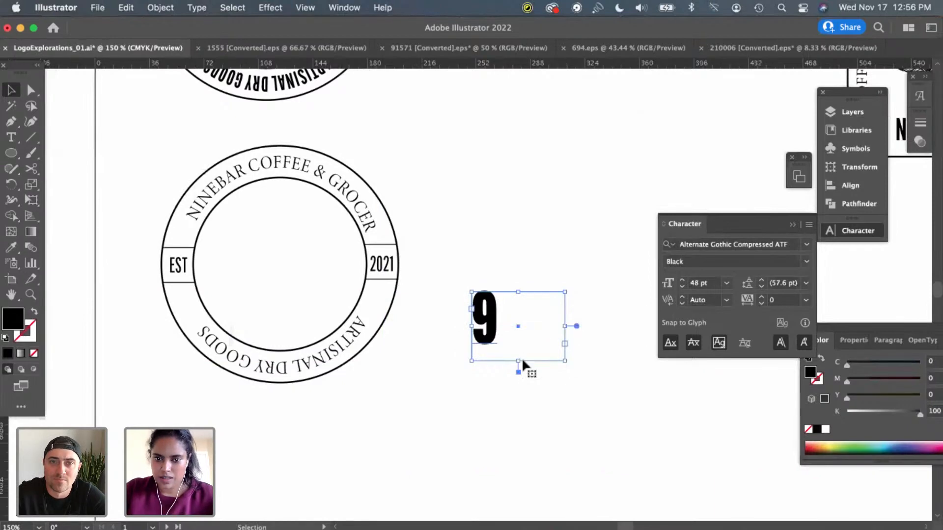
drag(522, 360, 517, 382)
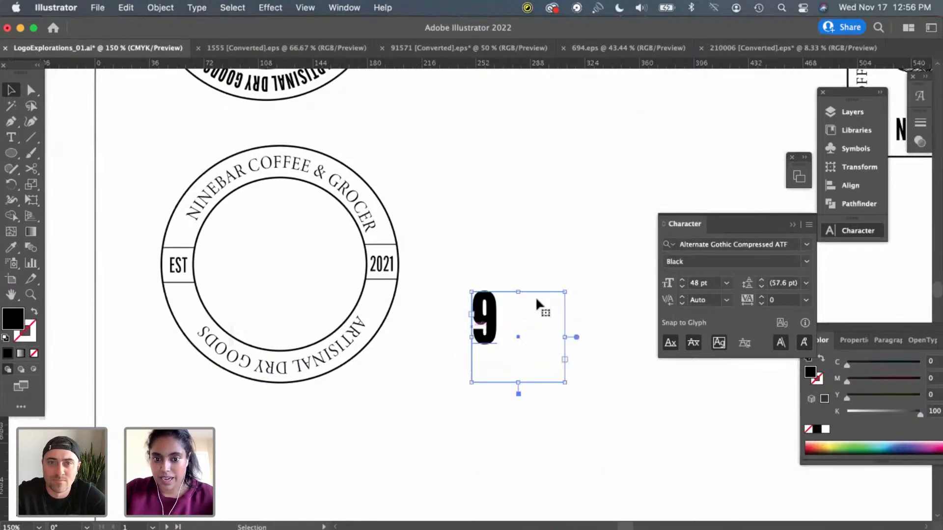
Set the bold 9's font size to 60 pt and narrow its text frame to fit the digit
click(727, 284)
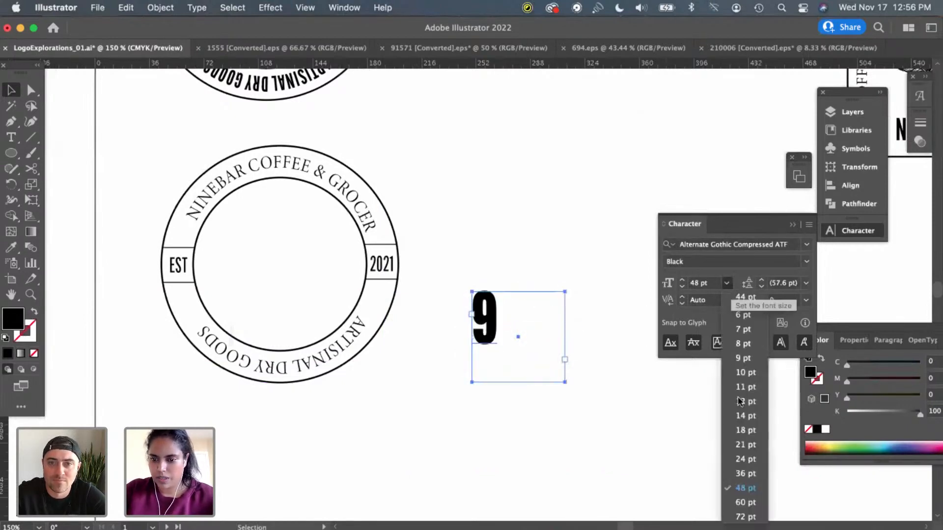
click(742, 503)
click(511, 243)
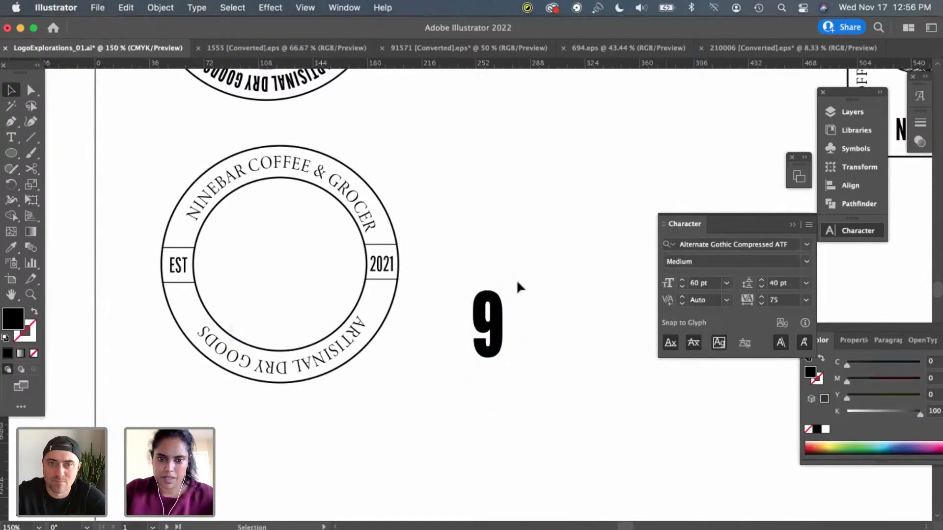
scroll(517, 279, left, 4)
drag(565, 318, 556, 318)
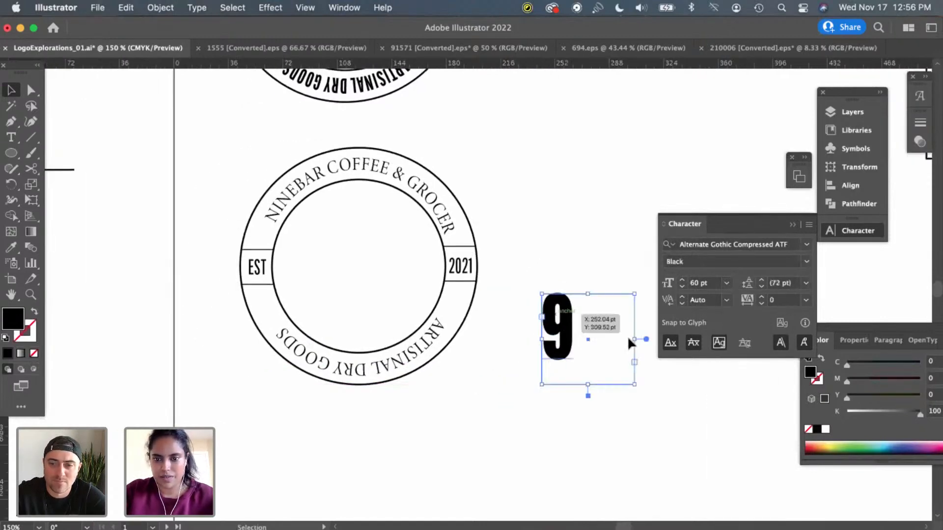
drag(637, 343, 584, 340)
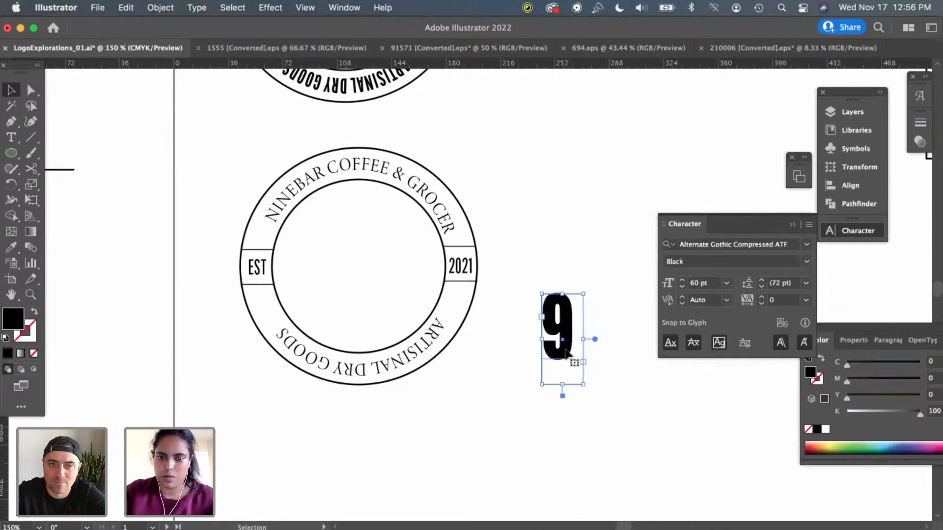
Place the bold 9 inside the badge's inner circle and nudge it to the visual centre
drag(567, 353, 550, 290)
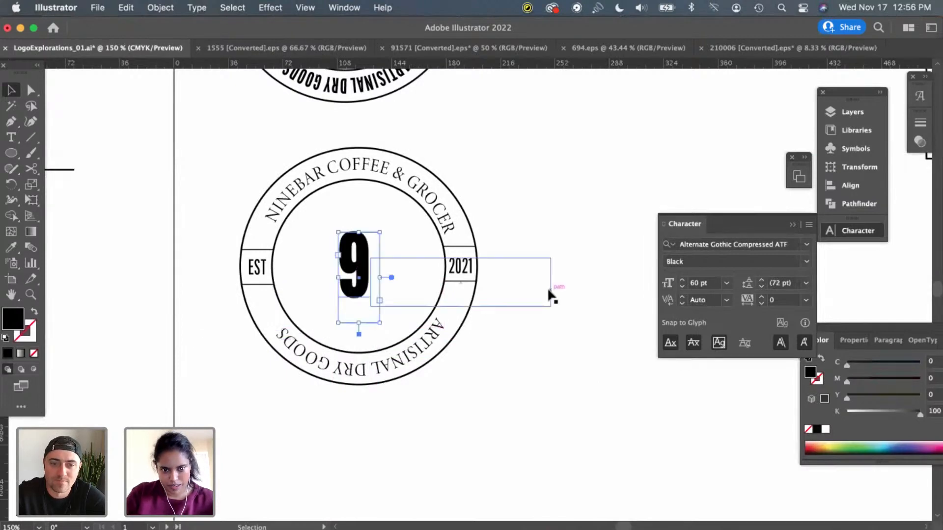
key(Right)
key(Right)
key(Up)
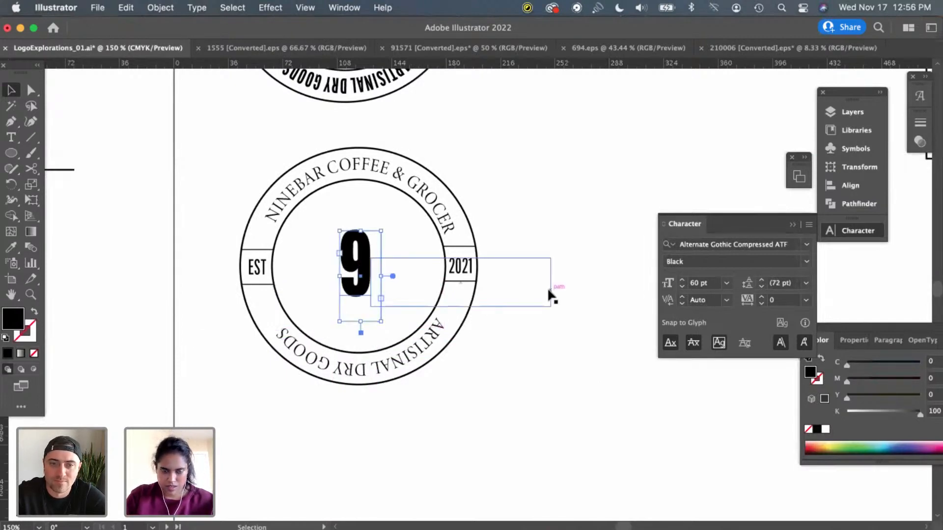
key(Down)
key(Right)
key(Up)
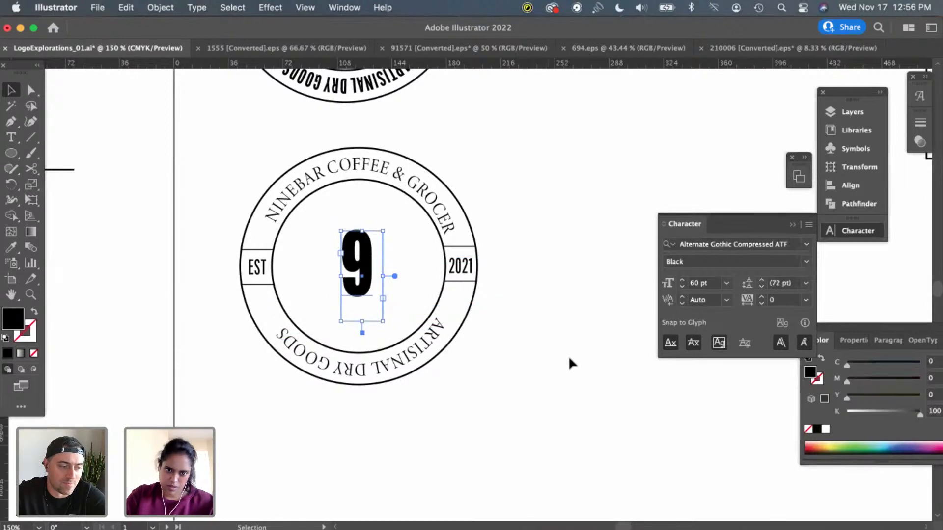
click(569, 358)
key(super+minus)
key(super+minus)
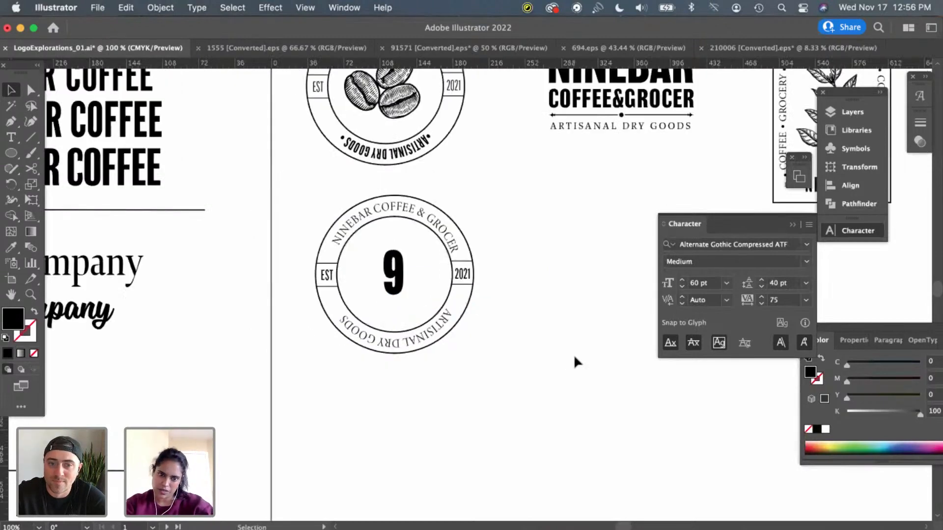
Try an Alternate Gothic font on the NINEBAR COFFEE & GROCER ring text
key(super+plus)
key(super+plus)
key(super+plus)
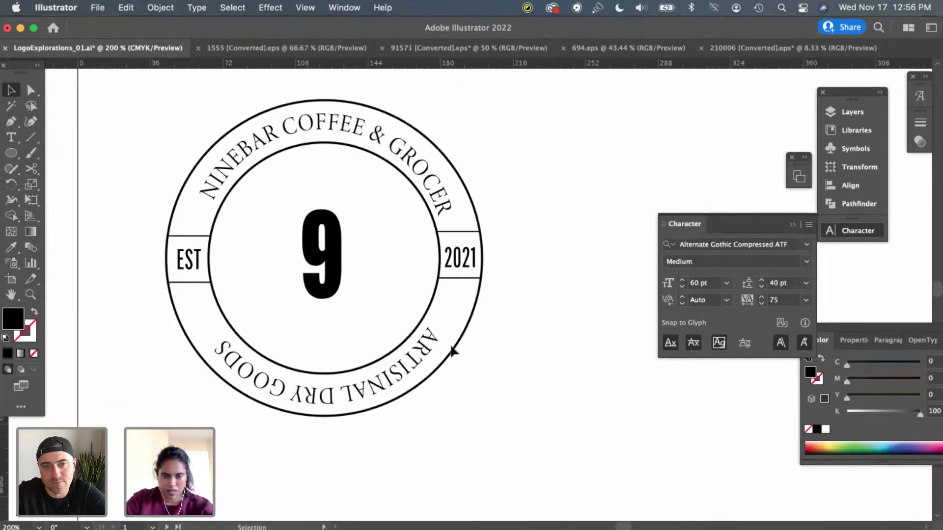
scroll(451, 349, left, 3)
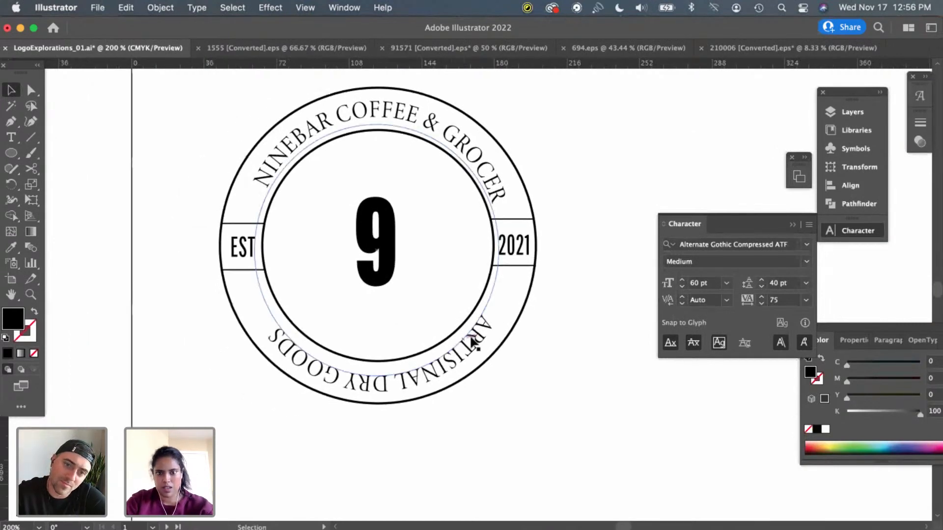
click(472, 154)
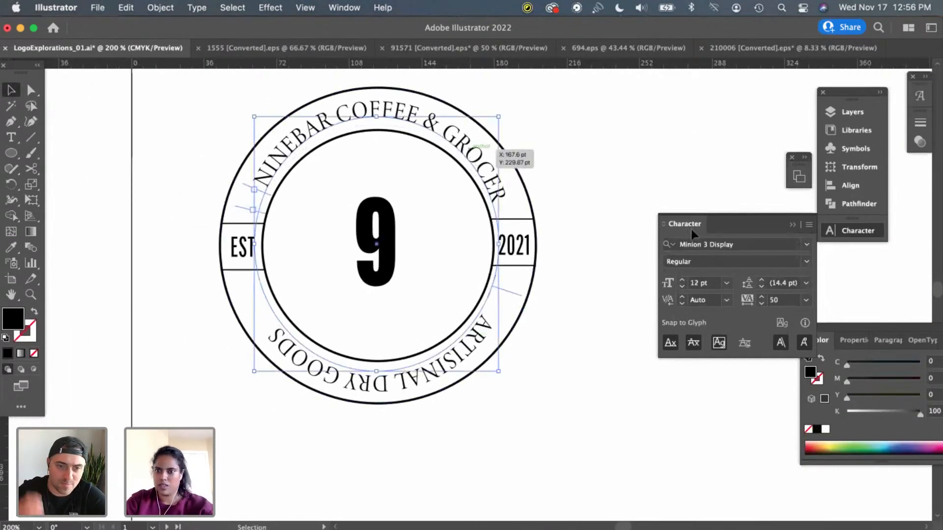
click(381, 275)
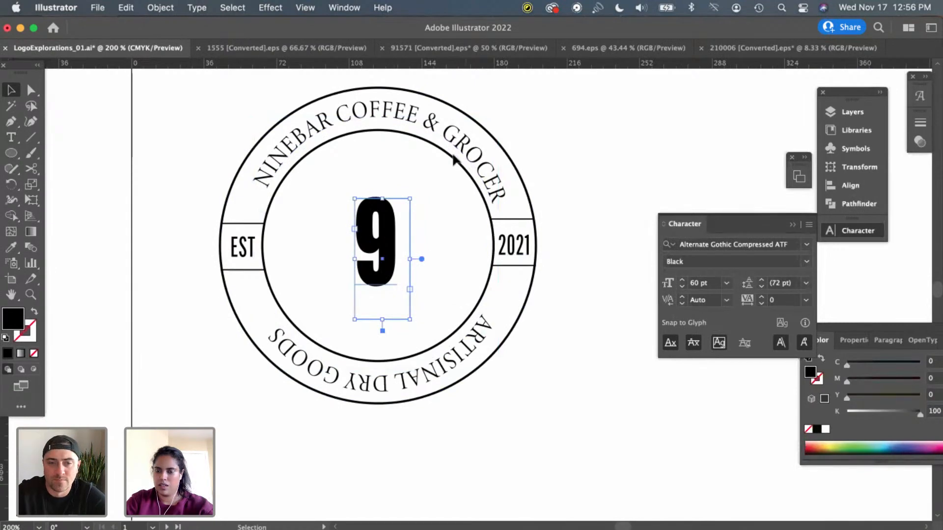
click(452, 133)
click(752, 243)
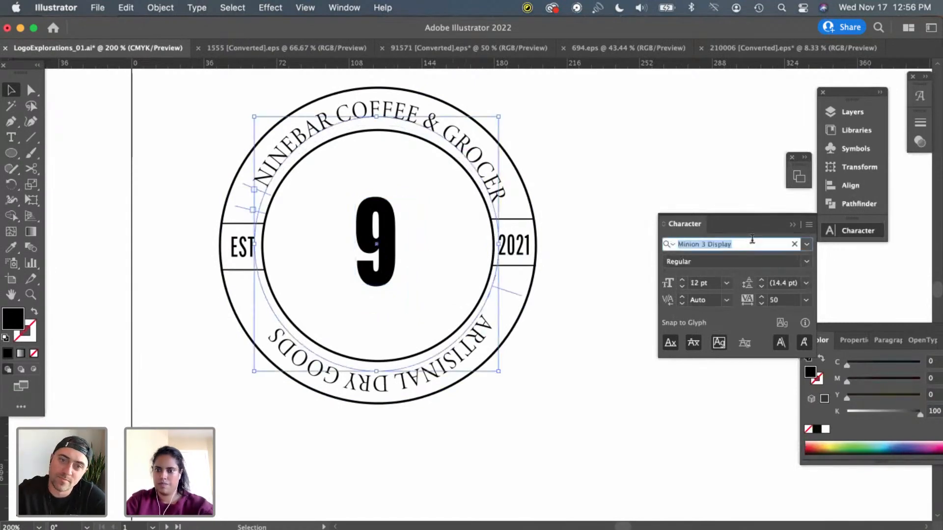
text(altern)
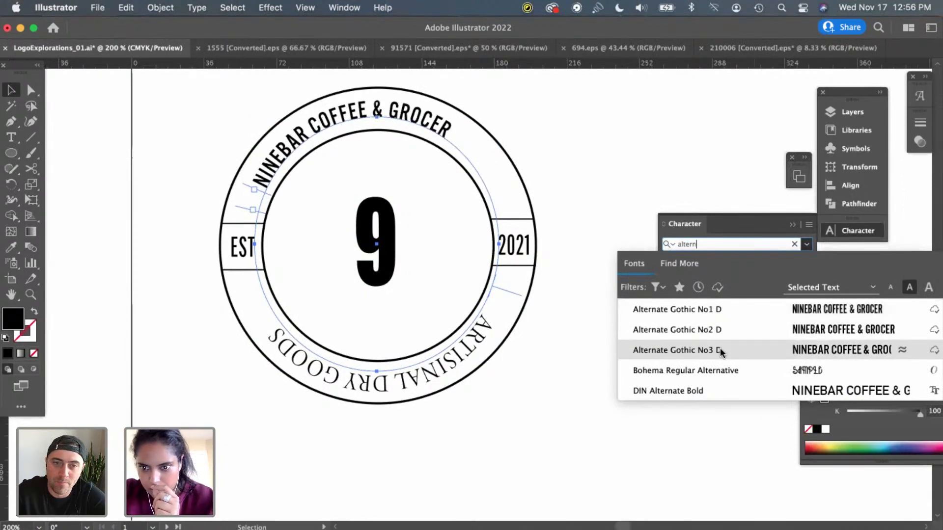
click(702, 175)
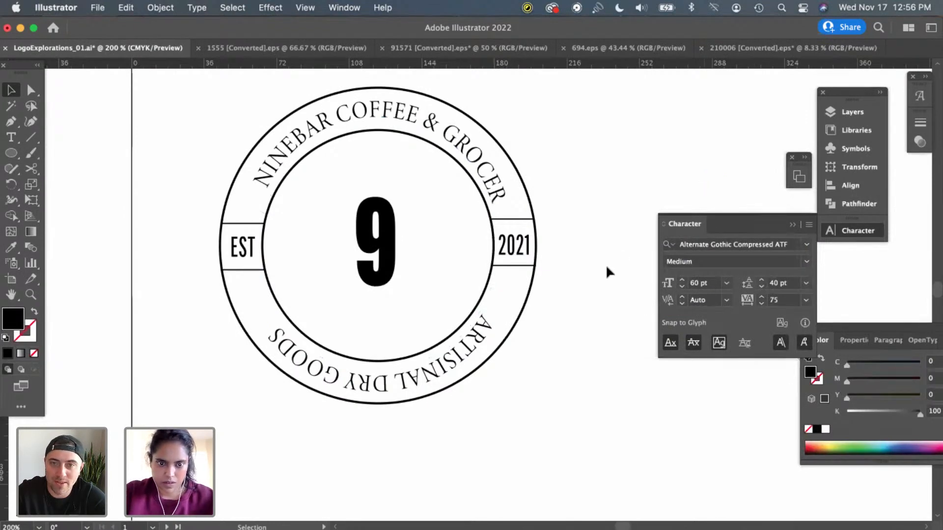
Try deleting the 2021 text and its upper divider line from the badge ring, and undo both deletions
scroll(499, 272, left, 3)
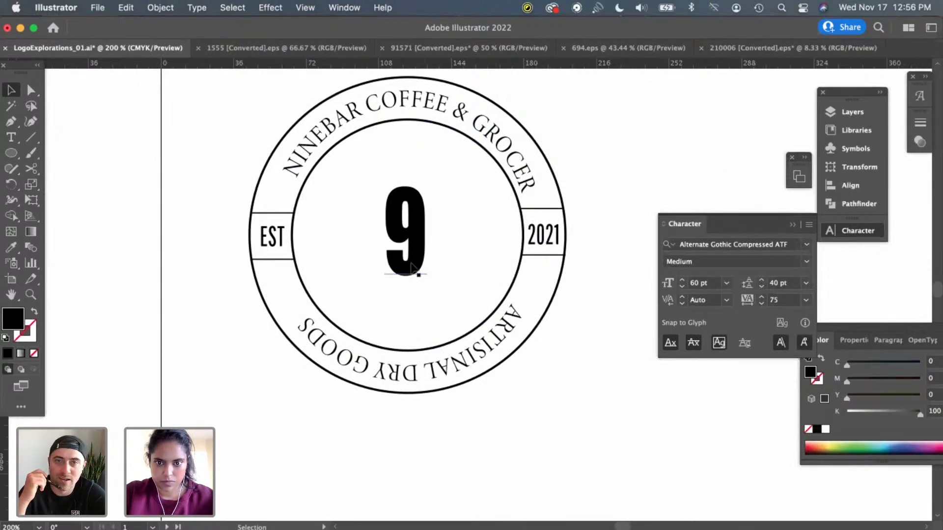
click(542, 238)
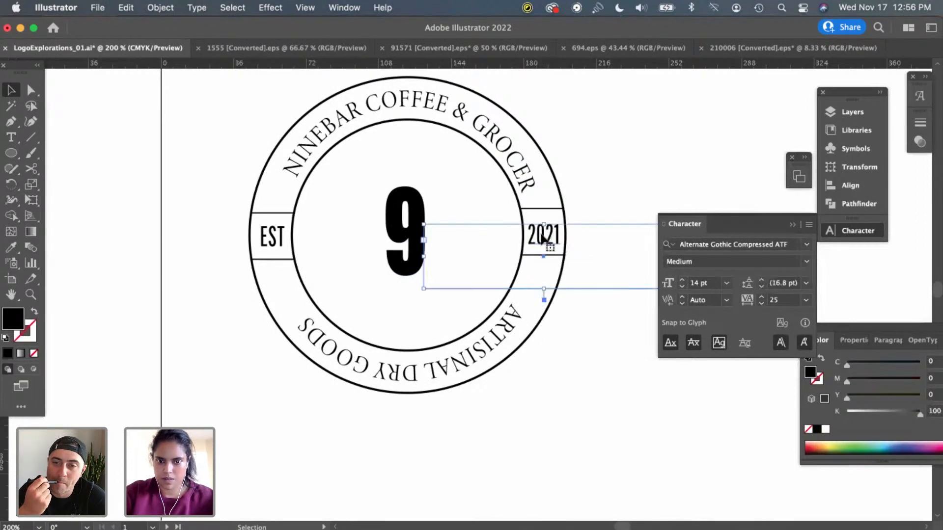
key(Delete)
click(550, 209)
key(Delete)
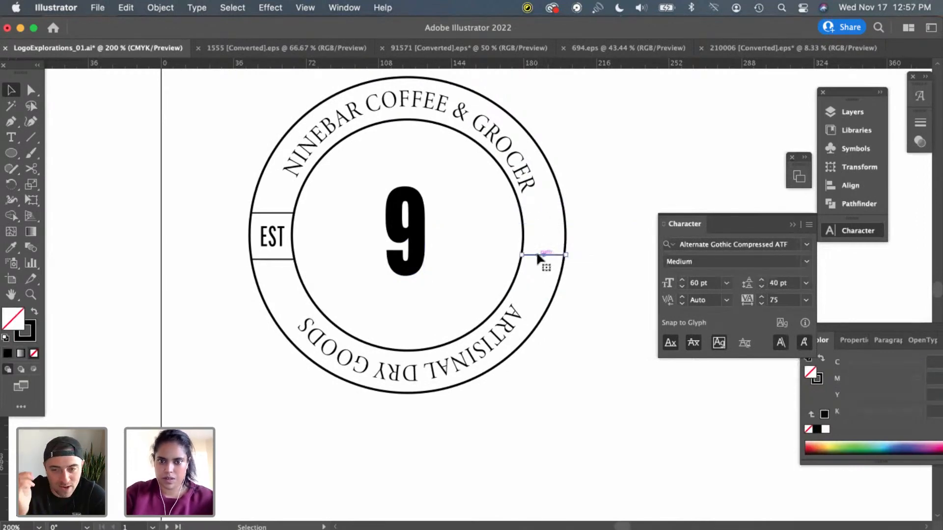
key(cmd+z)
key(cmd+z)
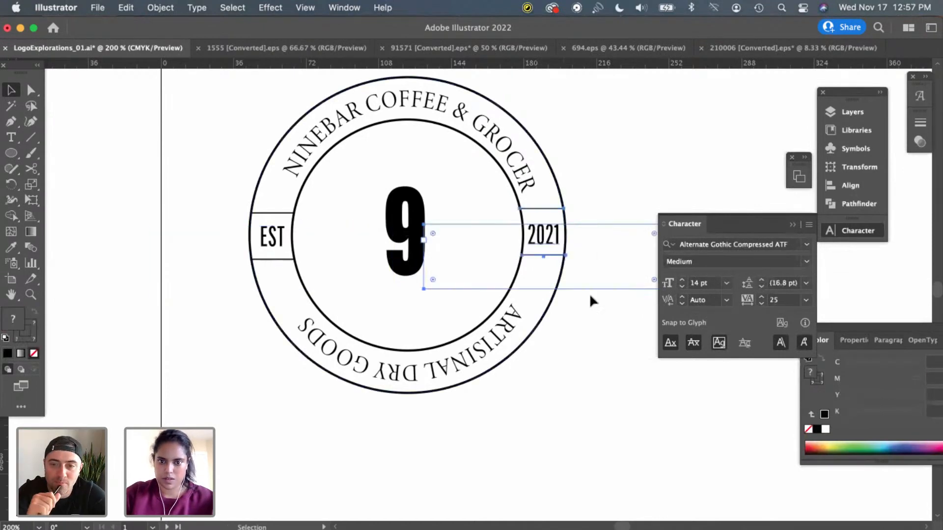
click(593, 343)
Widen the text frame of the bold 9 in the badge and extend its text to 9BAR
scroll(593, 343, right, 3)
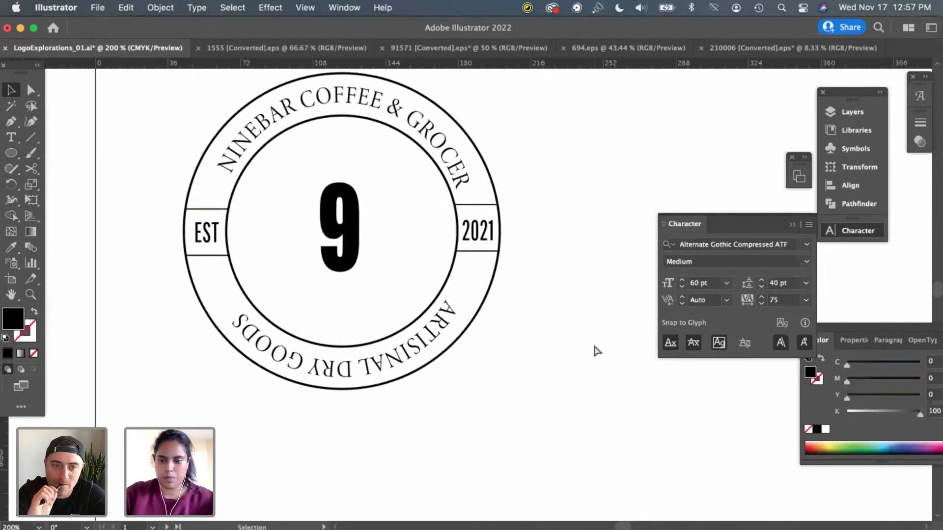
key(super+minus)
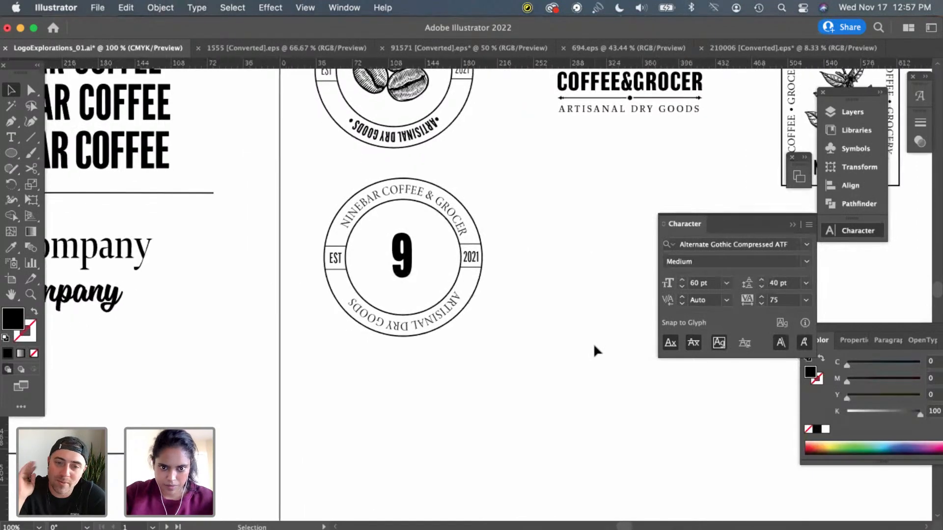
scroll(593, 342, left, 2)
key(super+plus)
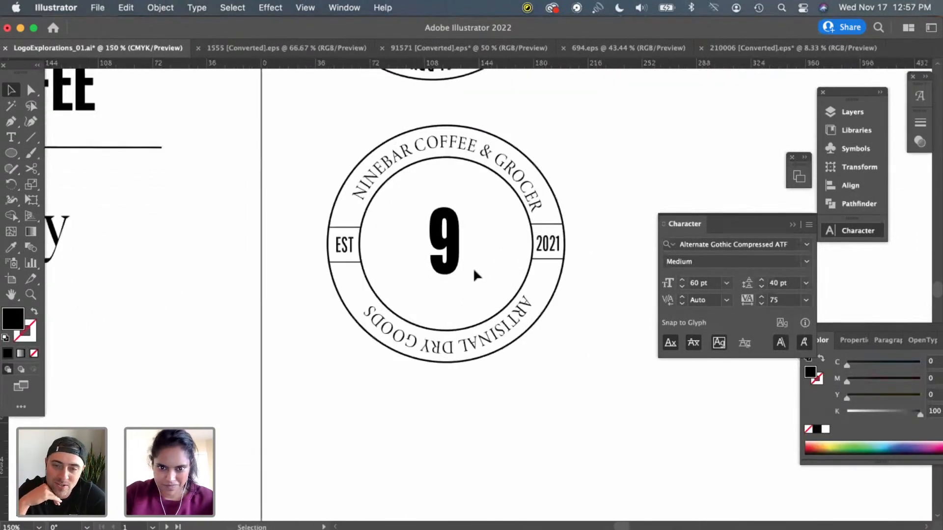
click(453, 269)
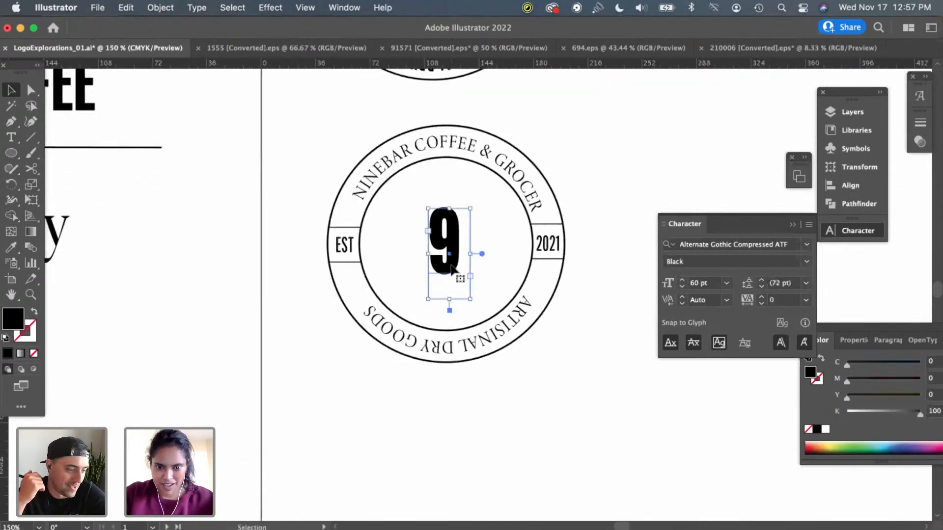
drag(473, 256, 569, 253)
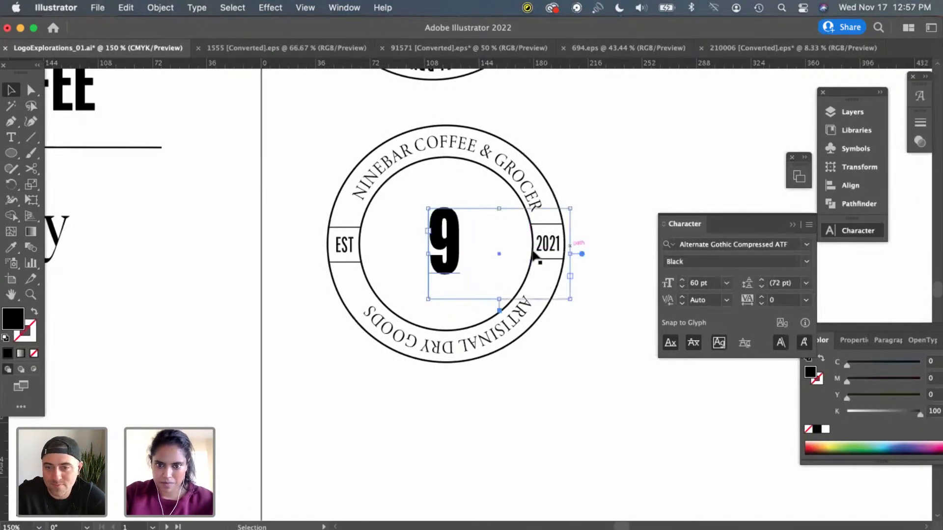
key(t)
click(457, 239)
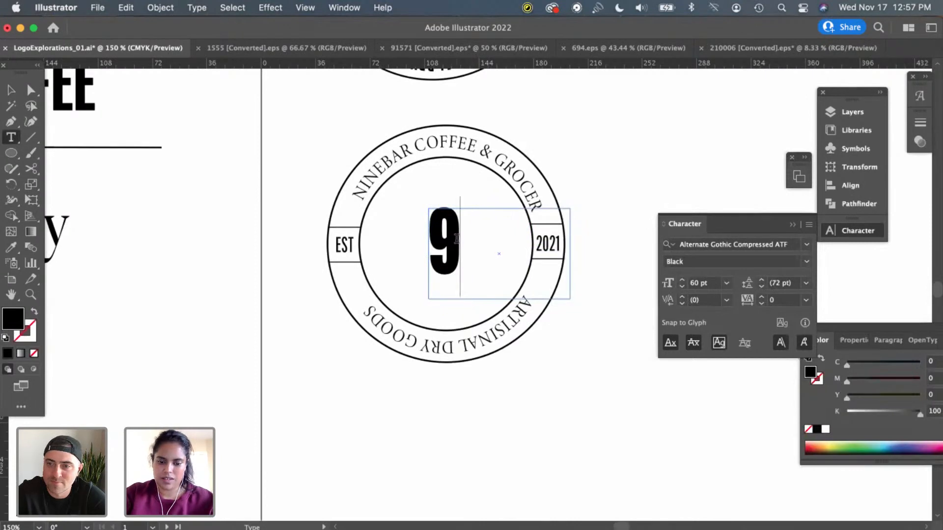
text(BAR)
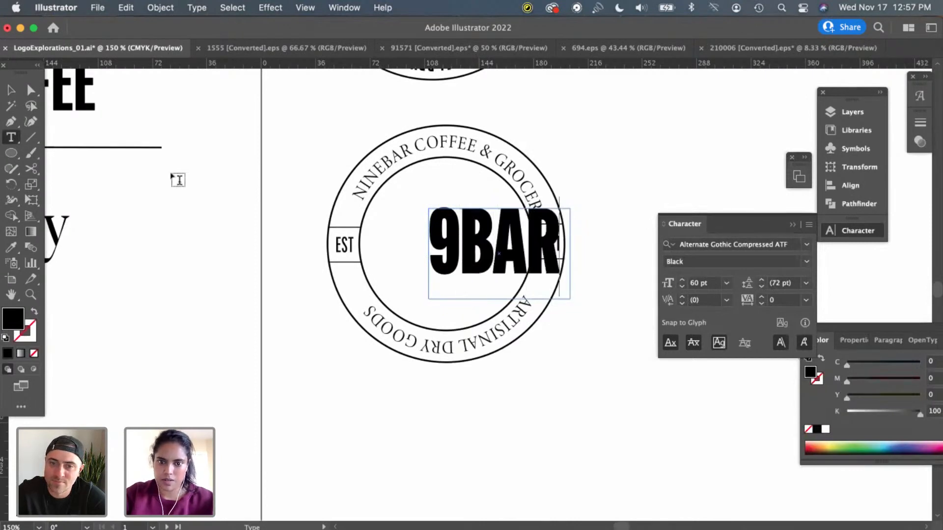
click(11, 90)
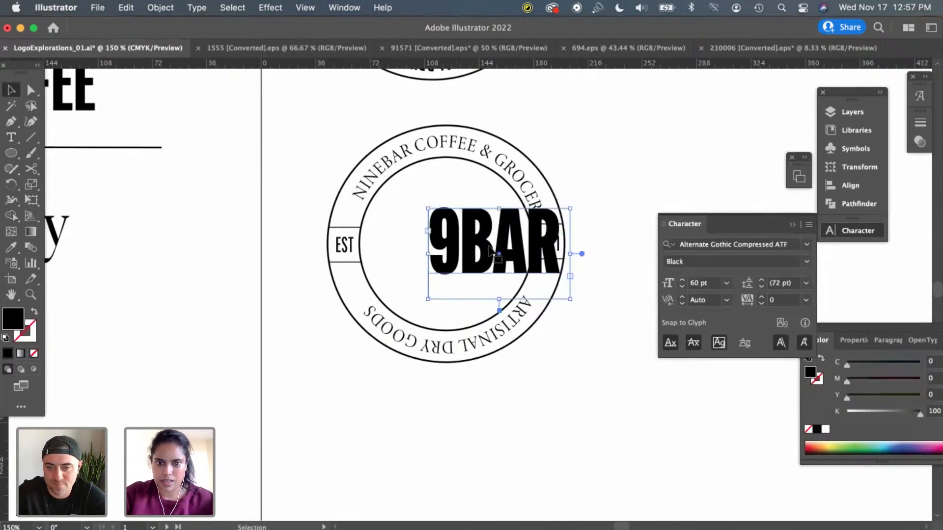
Move 9BAR inside the badge's inner circle and reduce its font size to 53 pt
drag(491, 240, 440, 253)
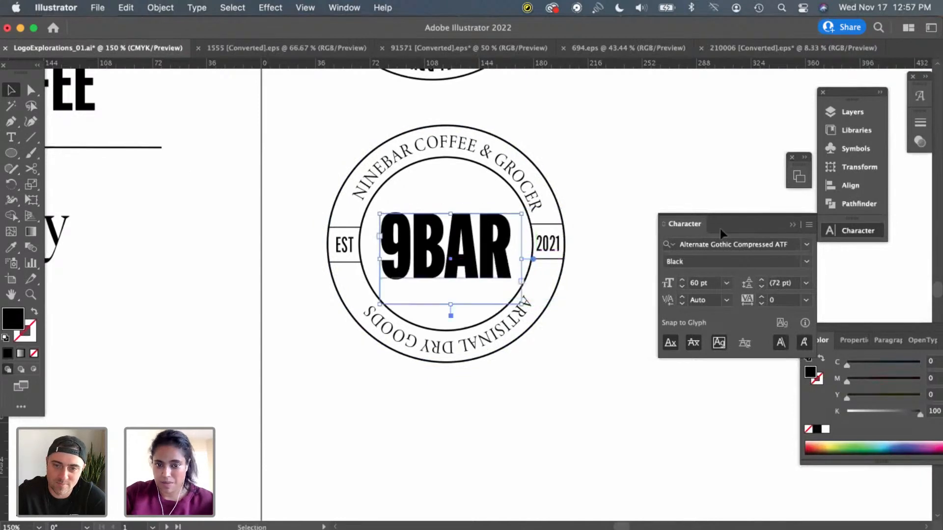
click(726, 283)
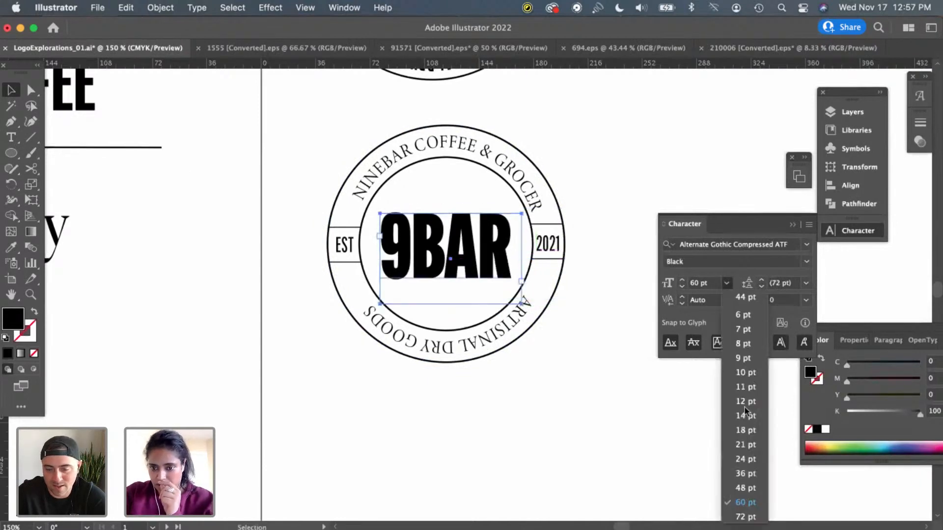
click(746, 500)
click(682, 286)
click(682, 287)
click(682, 286)
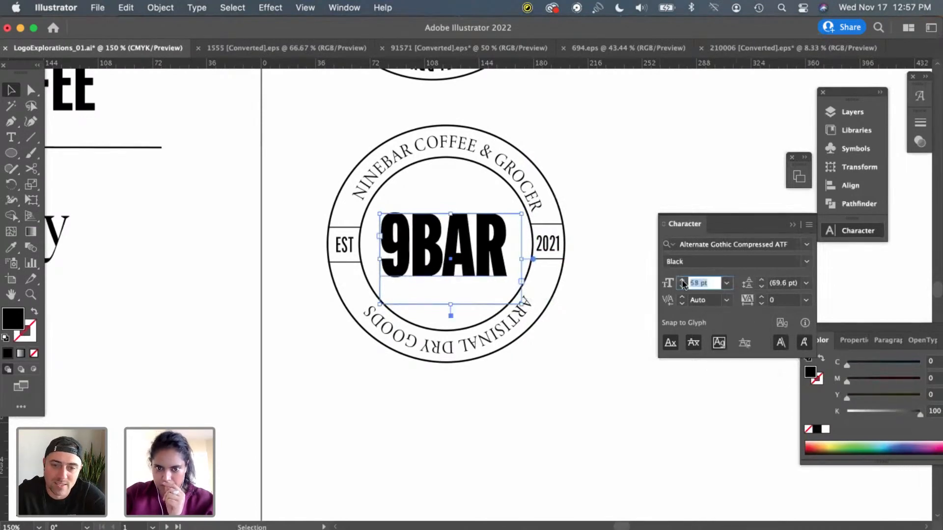
click(682, 286)
click(682, 286)
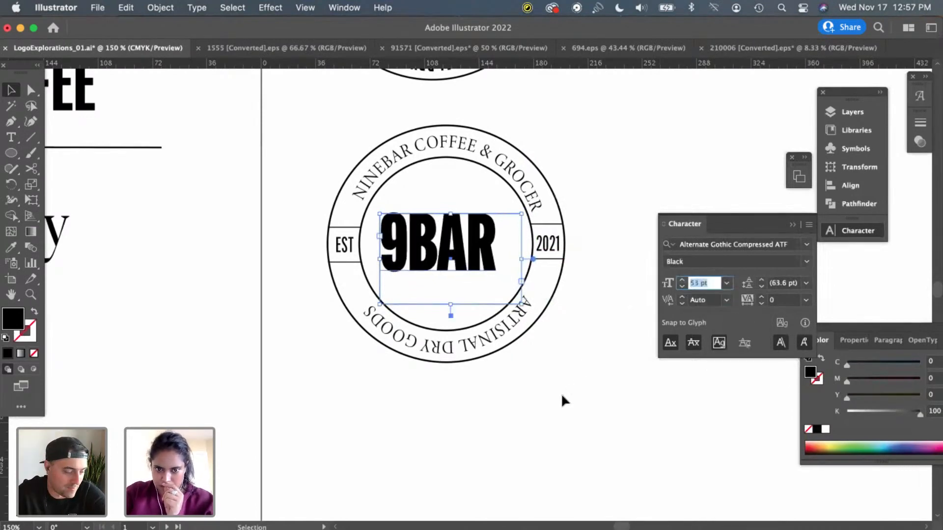
Shift 9BAR slightly to the right within the inner circle and reduce its font size to 50 pt
click(560, 393)
drag(458, 248, 467, 250)
click(681, 286)
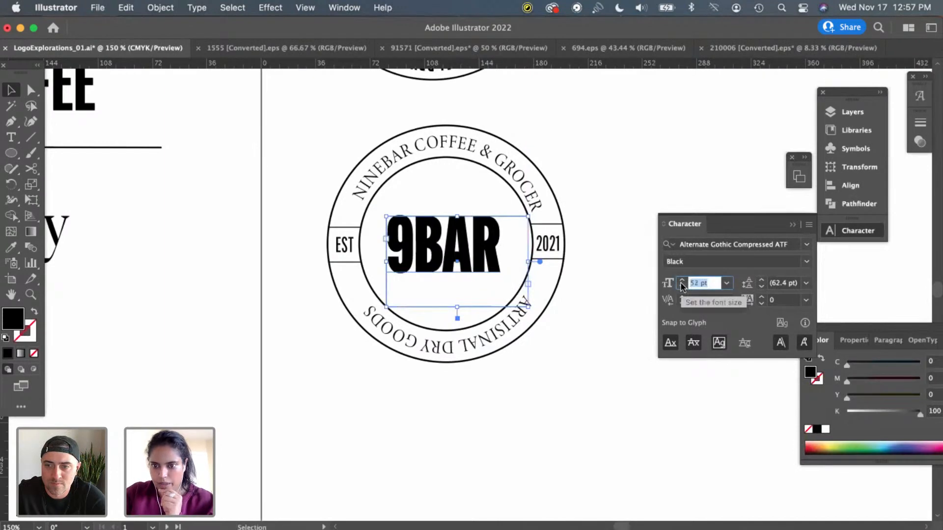
click(681, 287)
click(681, 287)
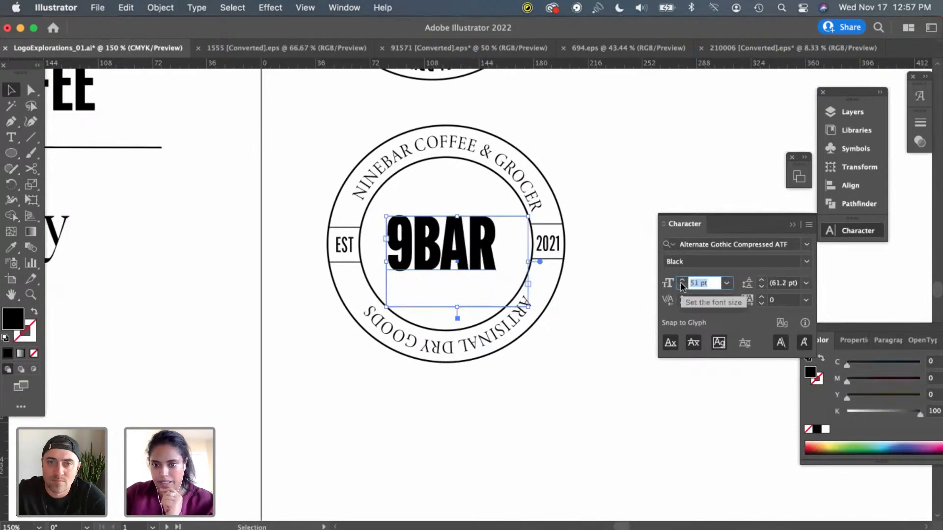
click(584, 389)
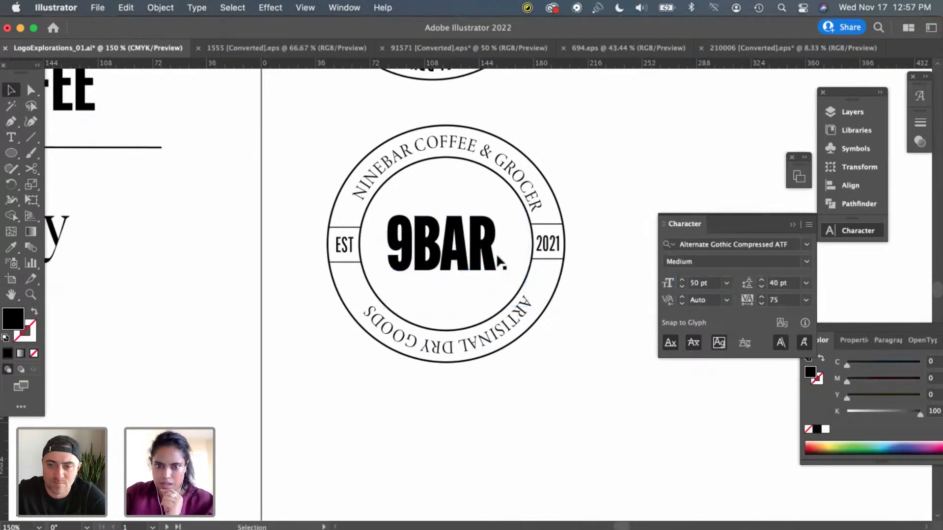
Nudge 9BAR slightly right and down to centre it visually inside the badge's inner circle
drag(461, 248, 460, 249)
key(Right)
key(Right)
key(Right)
key(Right)
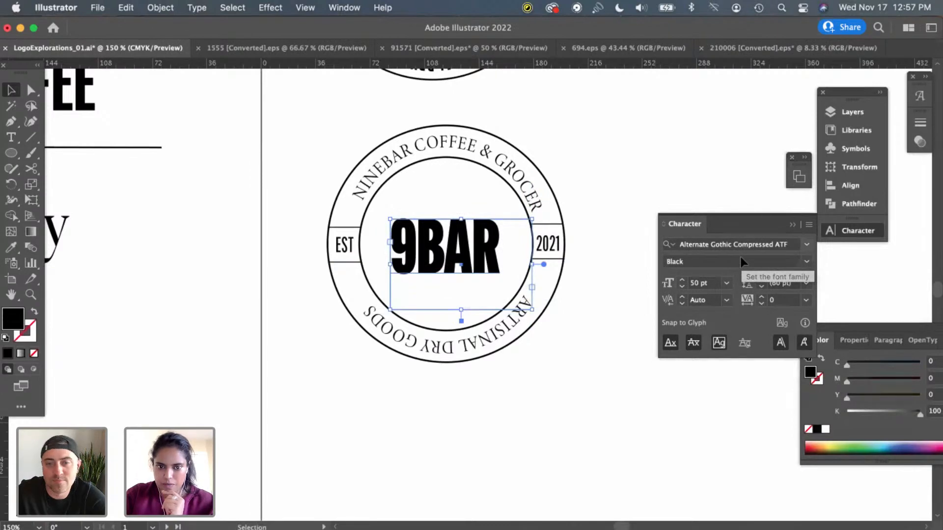
click(576, 459)
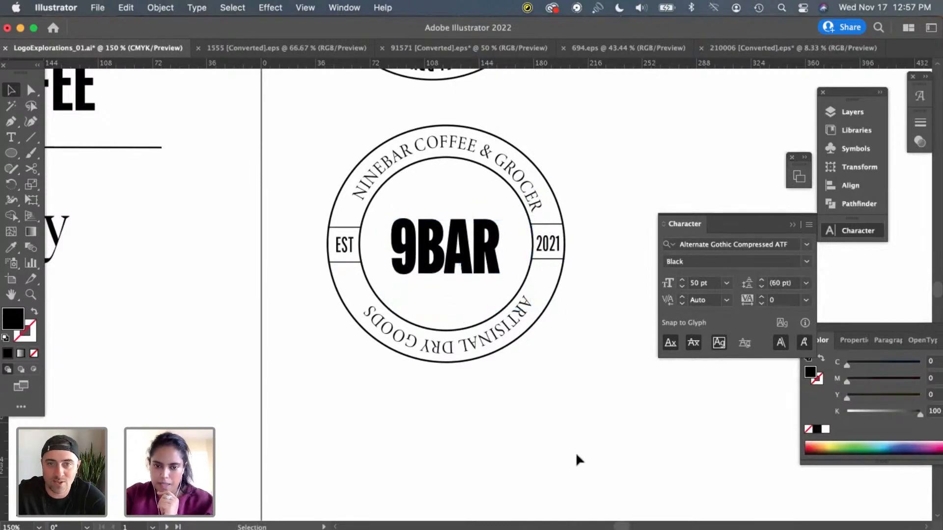
click(439, 256)
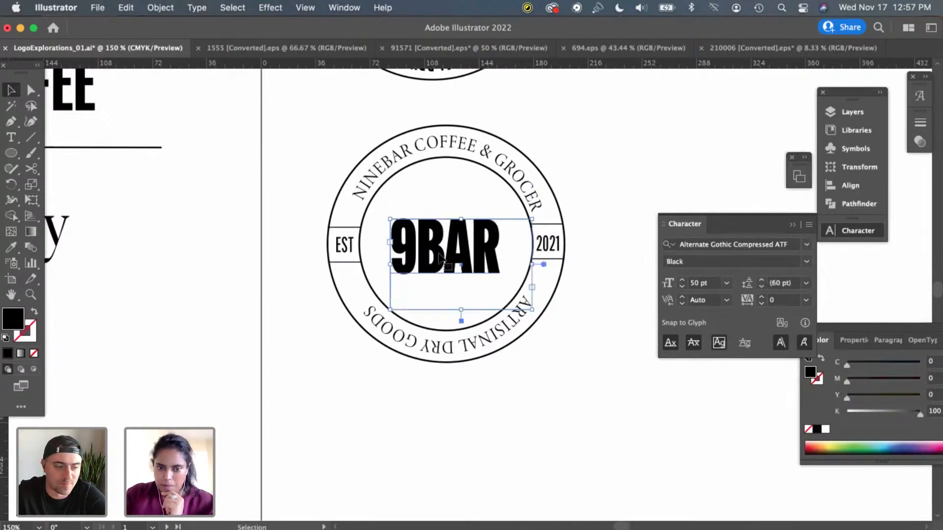
key(Right)
key(Right)
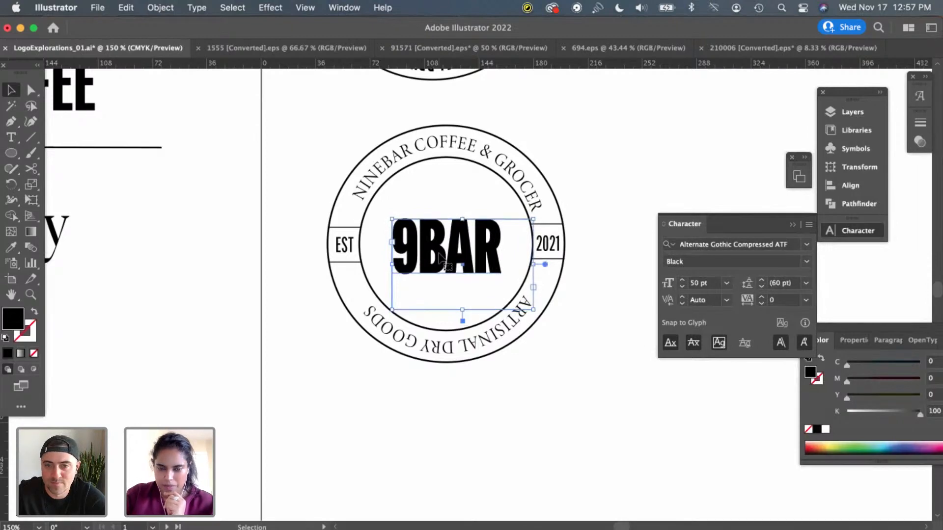
key(Left)
key(Right)
key(Down)
key(Down)
key(Down)
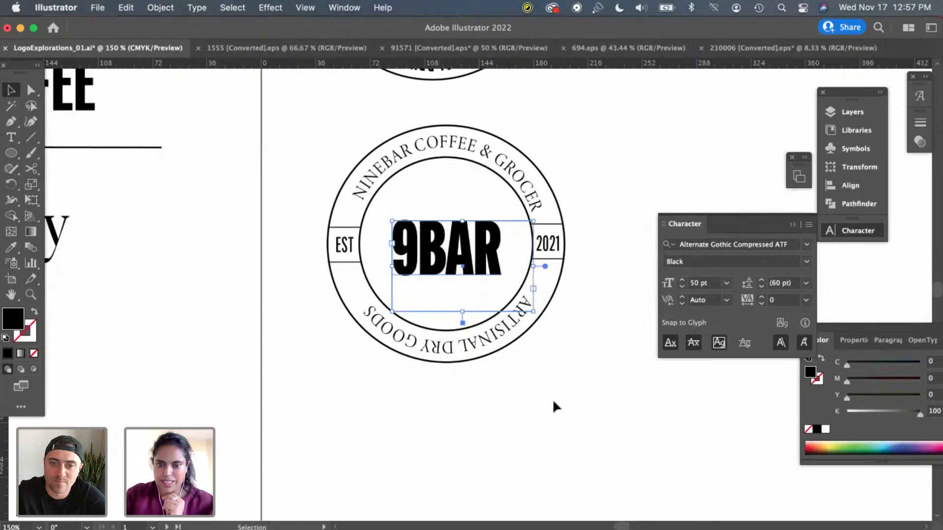
click(561, 422)
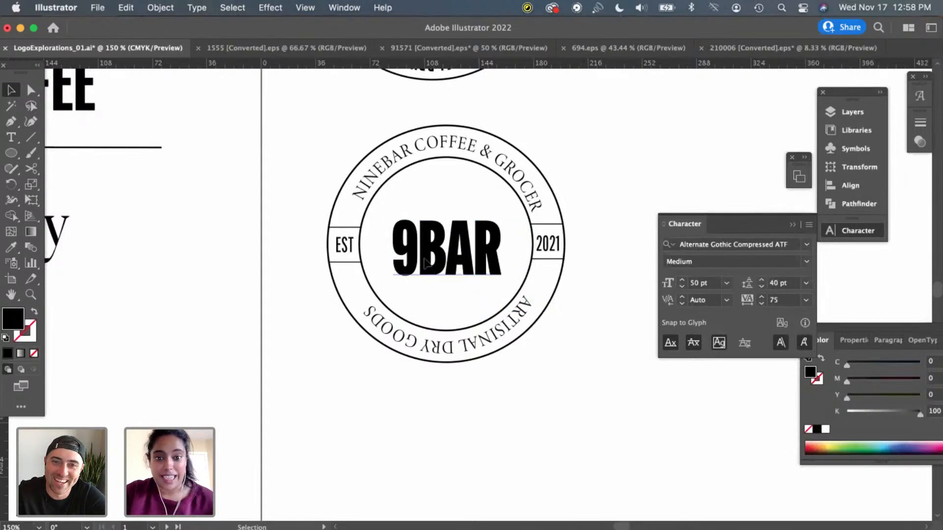
Place a horizontal ruler guide through the middle of the badge and turn on guide visibility
click(493, 272)
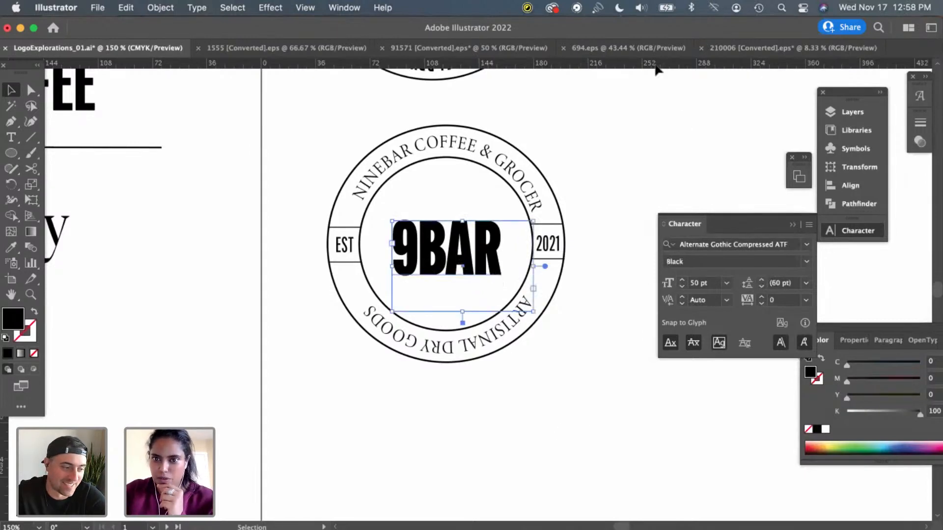
drag(658, 67, 644, 246)
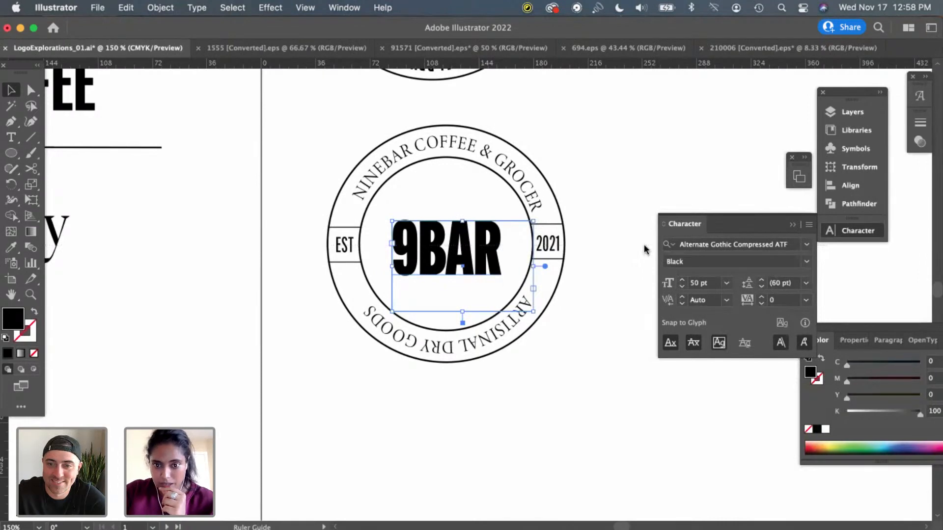
key(super+;)
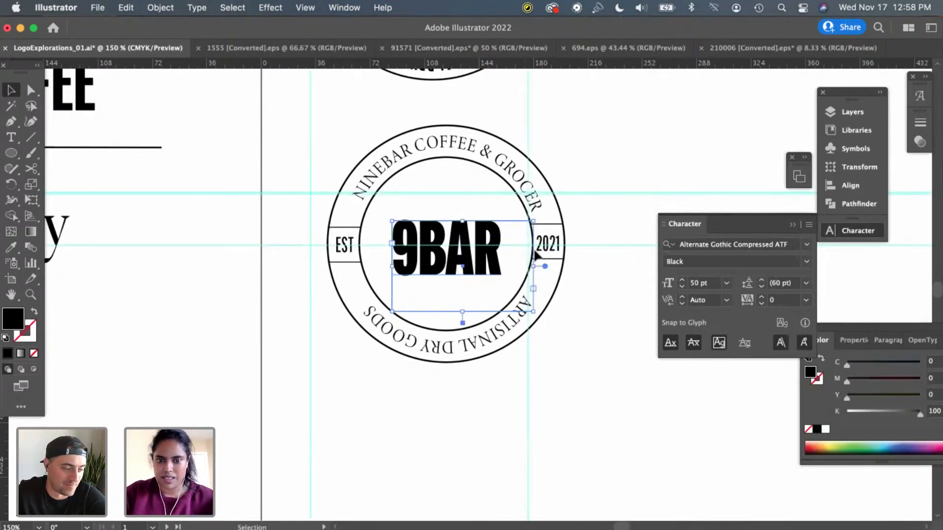
Nudge 9BAR up slightly so it sits vertically centred on the horizontal guide inside the badge
key(Up)
key(Up)
key(Up)
key(Up)
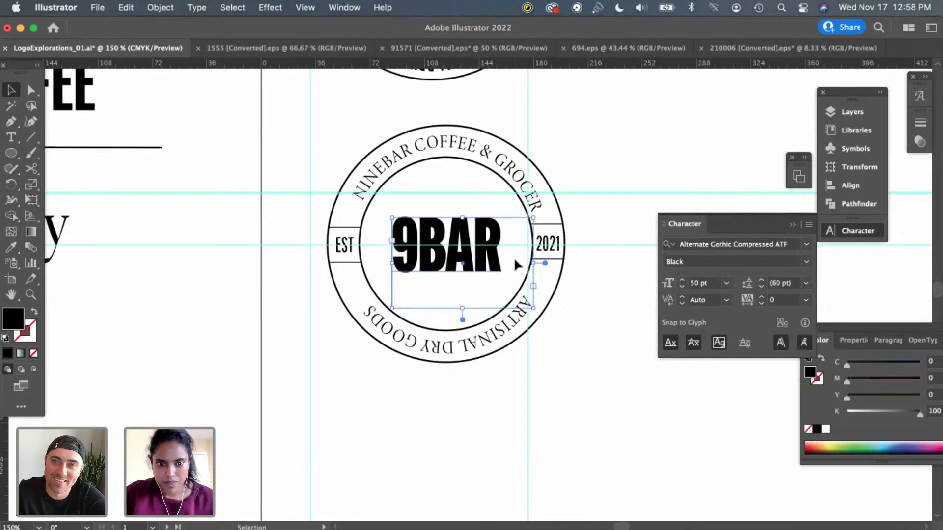
Try 9BAR slightly further left and up against the guides inside the inner circle
key(Left)
key(Left)
key(Left)
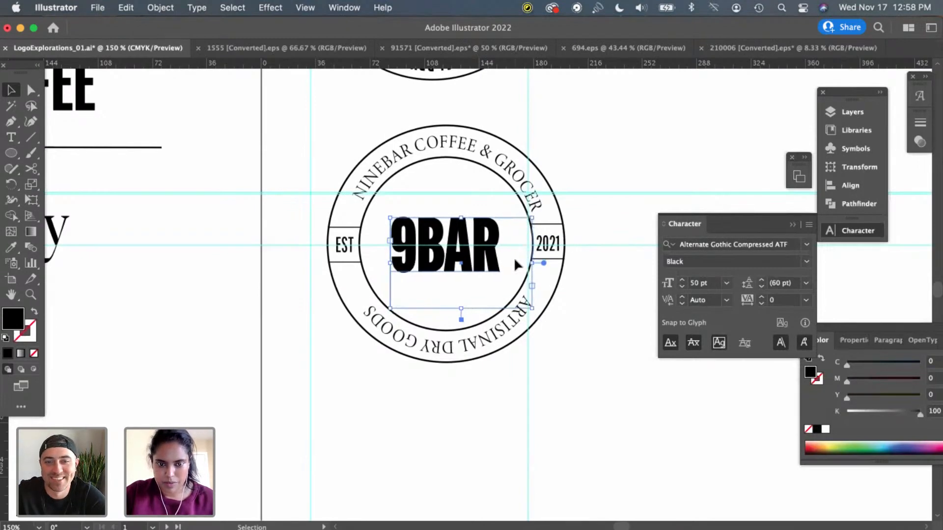
key(Up)
key(Up)
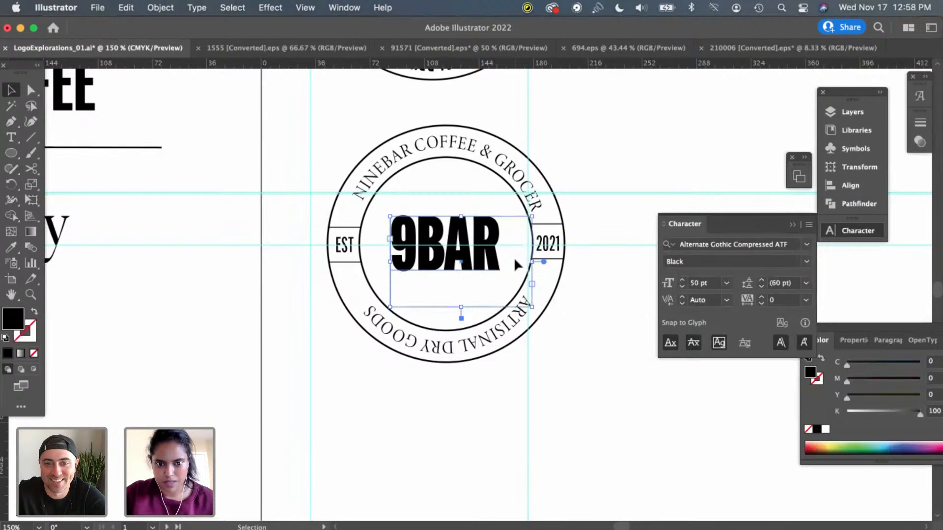
key(Up)
key(Down)
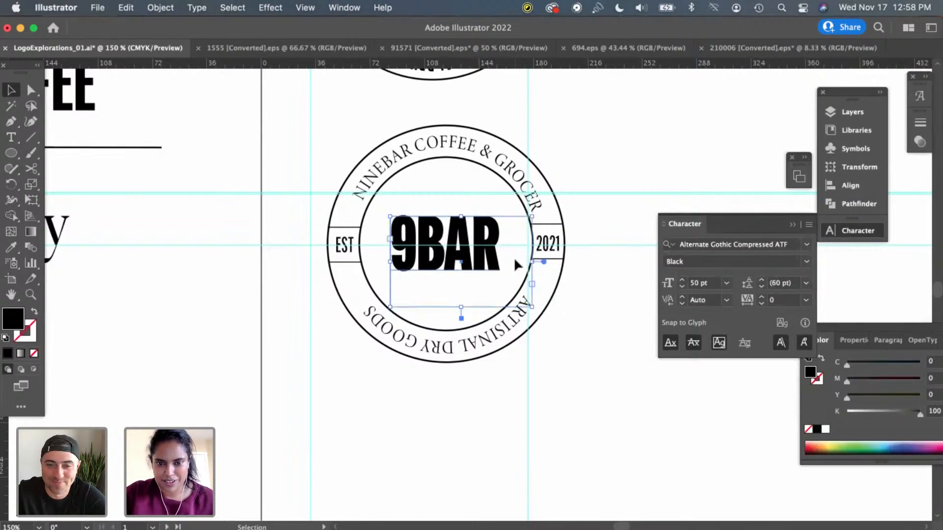
click(595, 391)
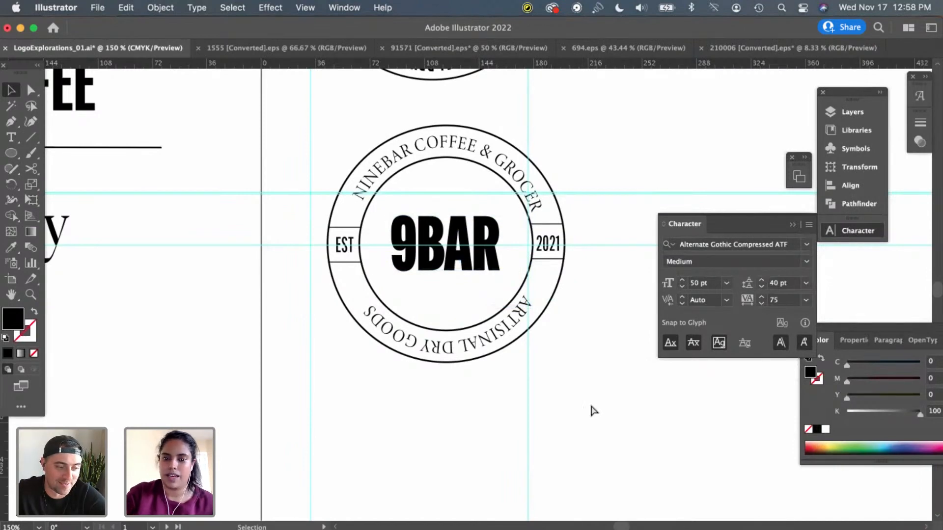
Examine how 9BAR and the 2021 text sit within the badge at normal size
click(433, 260)
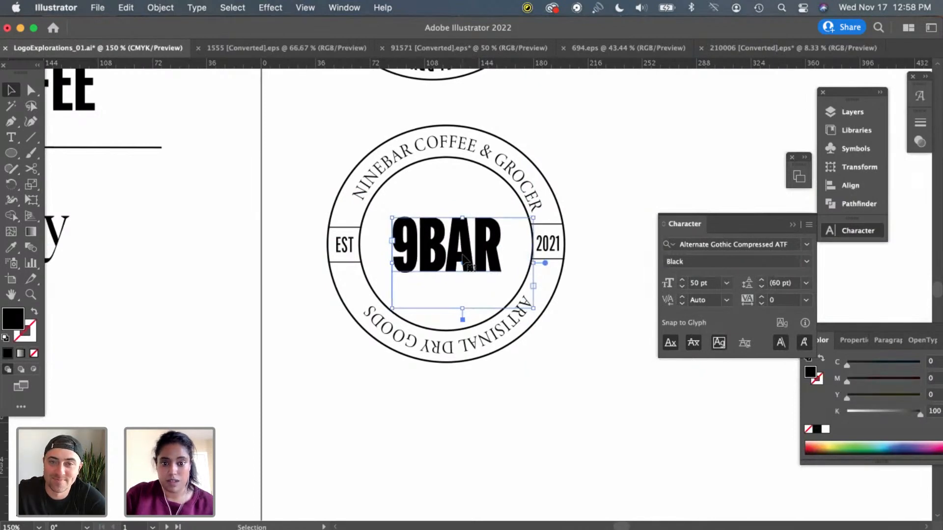
click(575, 398)
scroll(568, 399, right, 2)
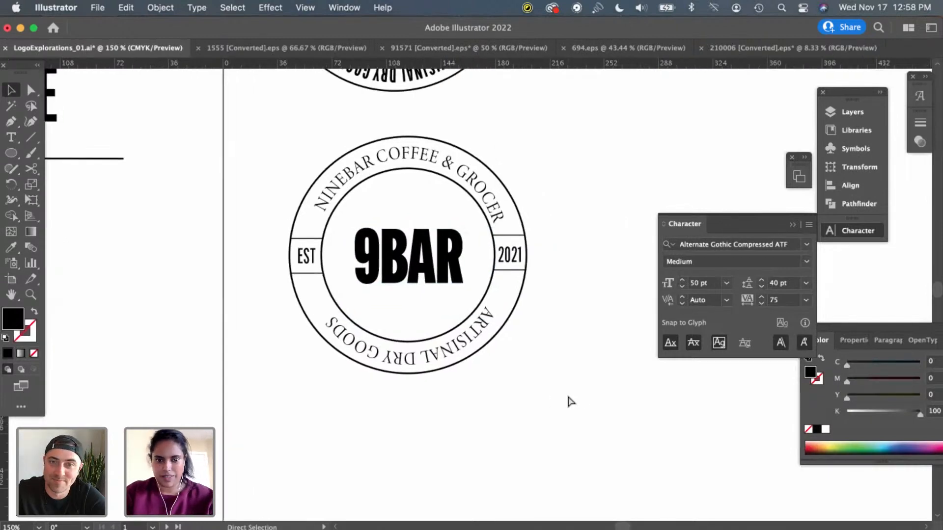
key(super+minus)
click(496, 266)
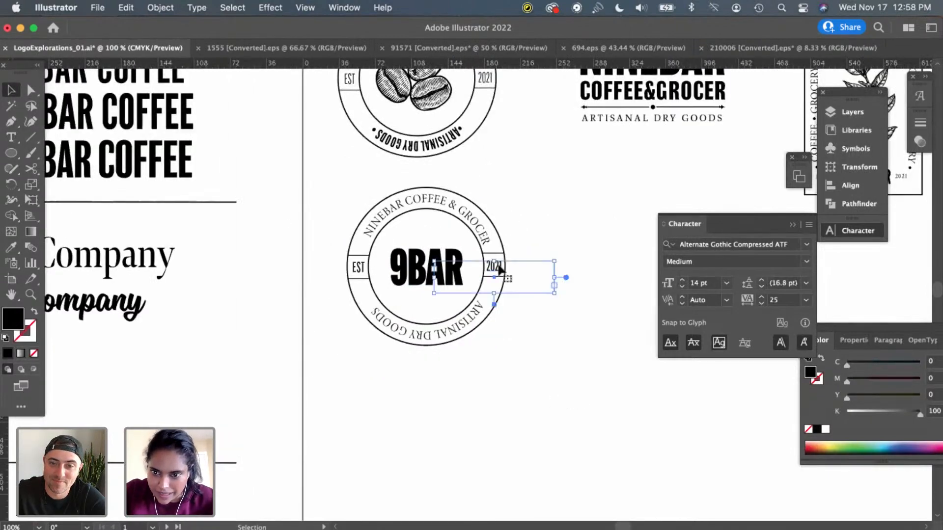
drag(499, 269, 403, 263)
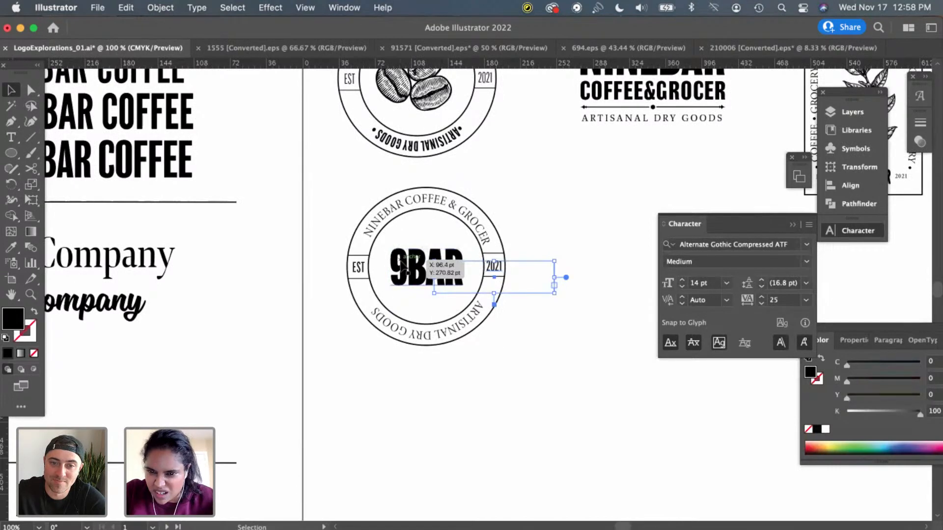
click(402, 262)
click(570, 320)
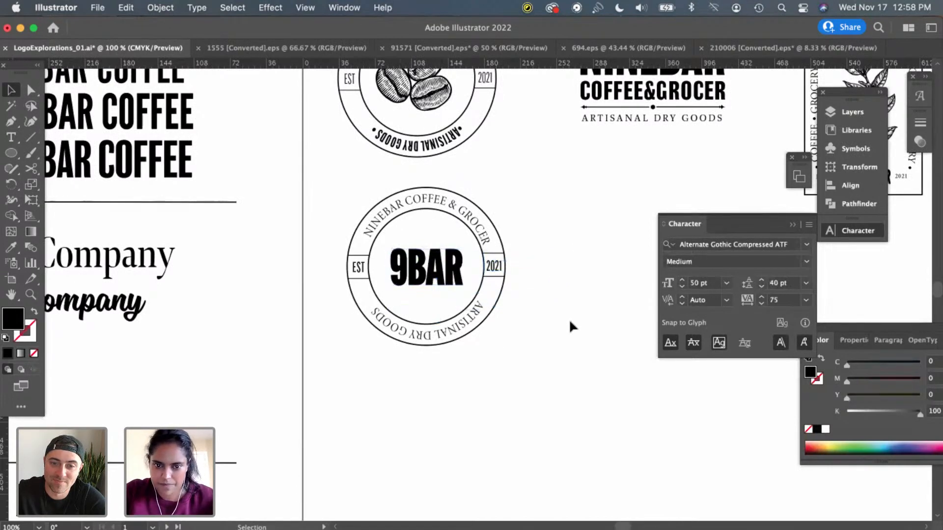
scroll(564, 329, right, 3)
click(363, 276)
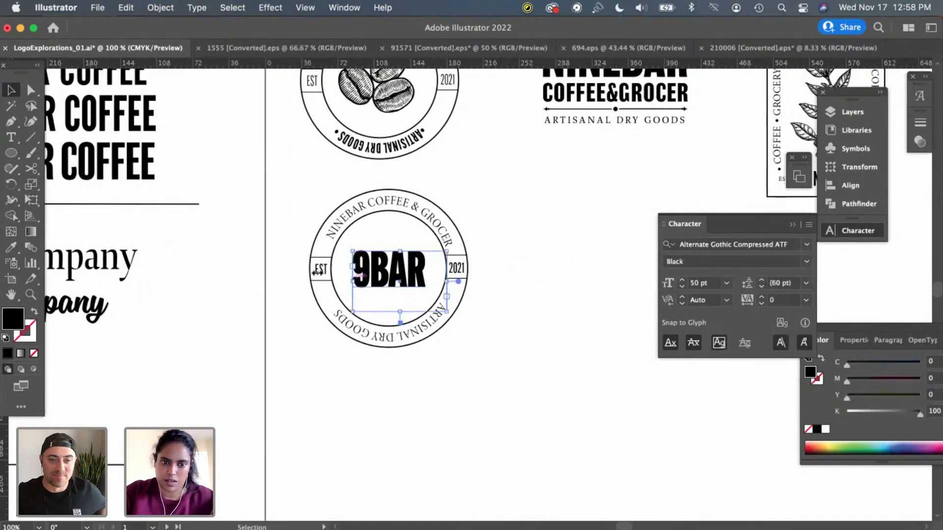
Duplicate the complete 9BAR badge into the empty space to its right
drag(523, 369, 339, 208)
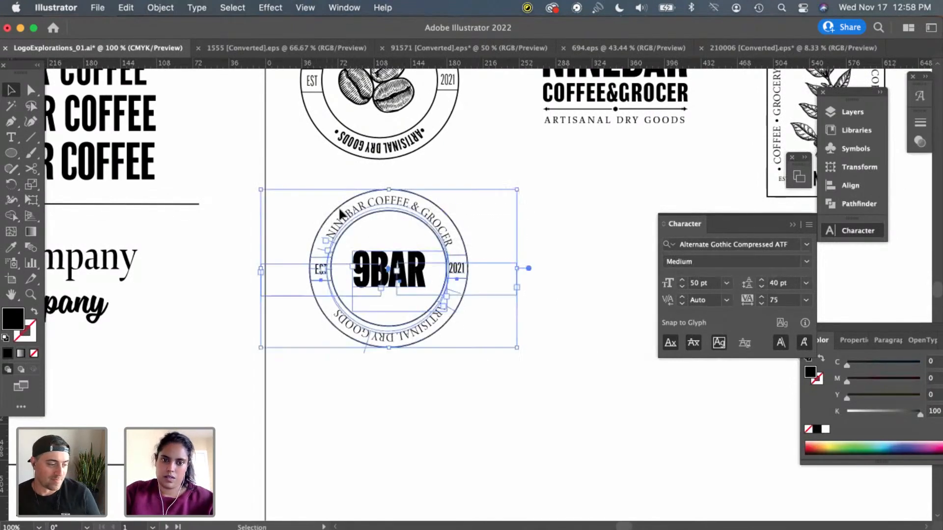
scroll(485, 372, right, 6)
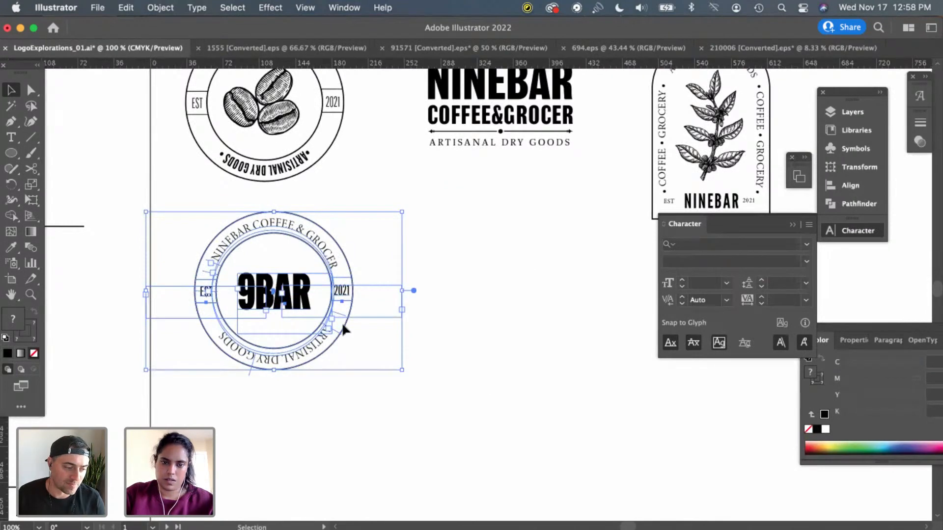
drag(325, 339, 562, 336)
click(584, 402)
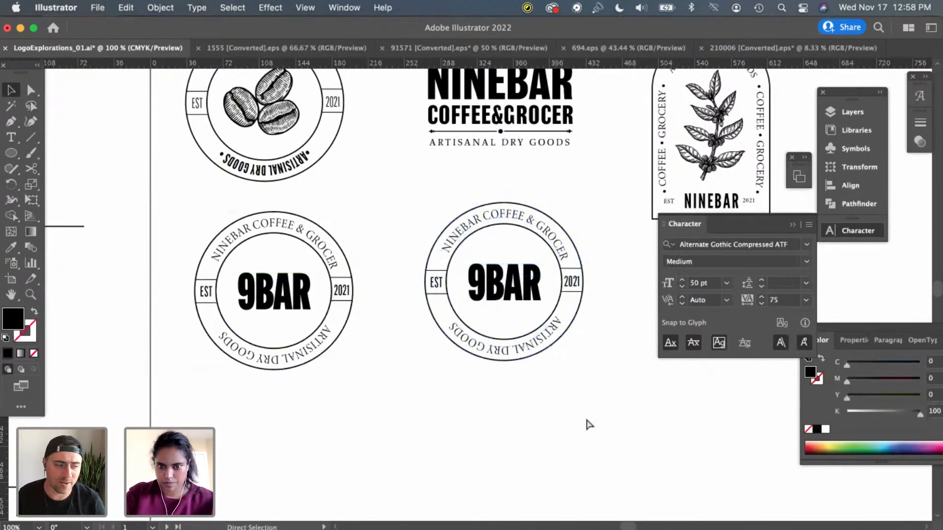
Delete the 9BAR, EST and 2021 text from the duplicated badge
key(super+equal)
click(519, 279)
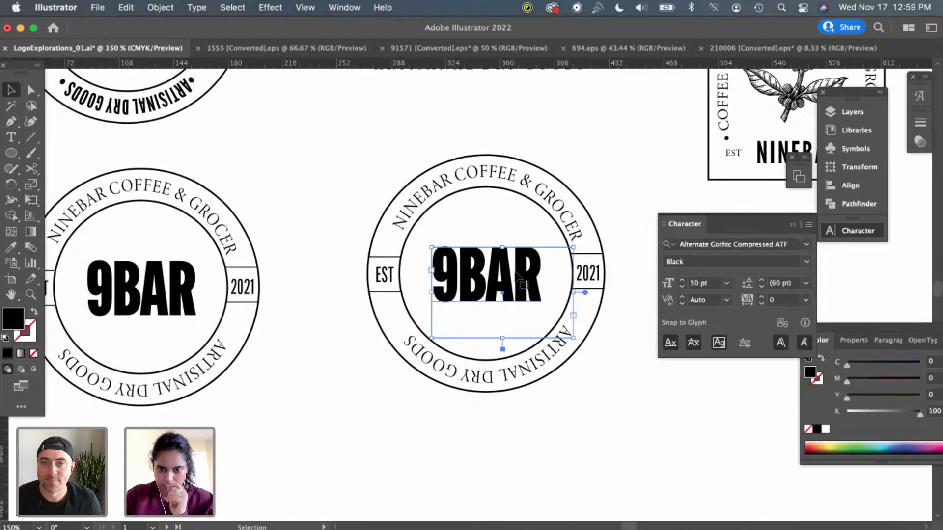
key(Delete)
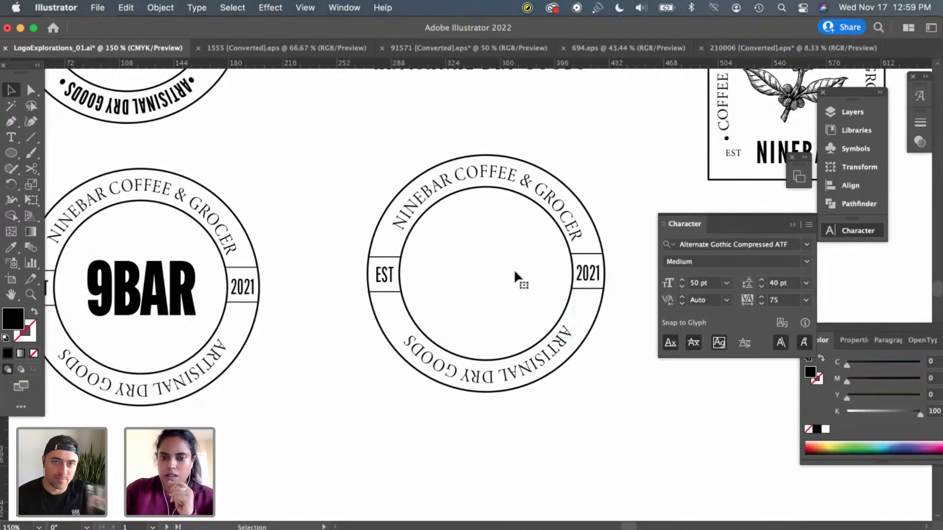
click(397, 285)
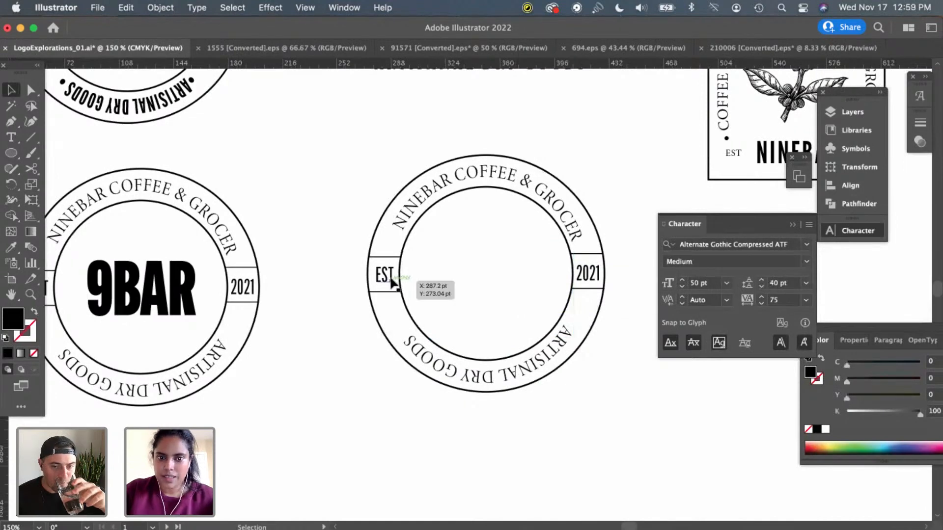
shift+click(594, 276)
key(Delete)
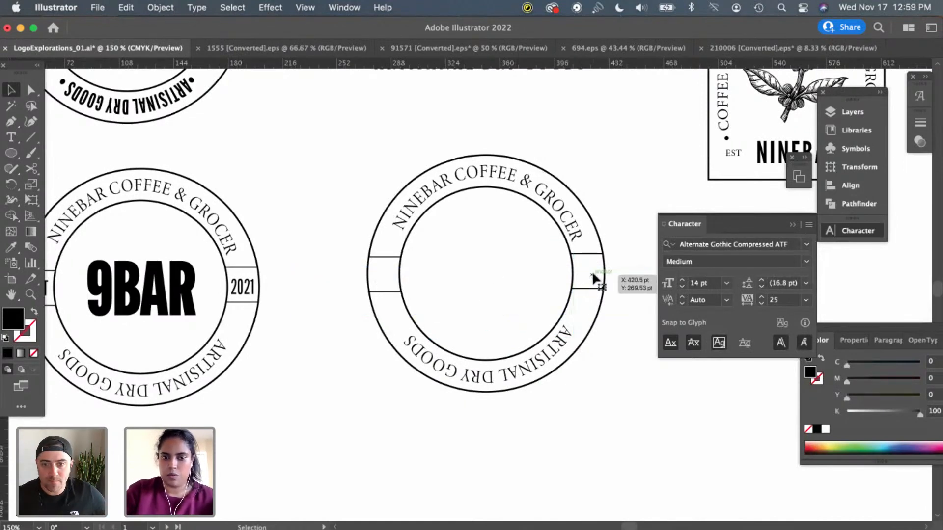
Delete the short divider lines and the ARTISINAL DRY GOODS ring text from the duplicated badge
click(591, 254)
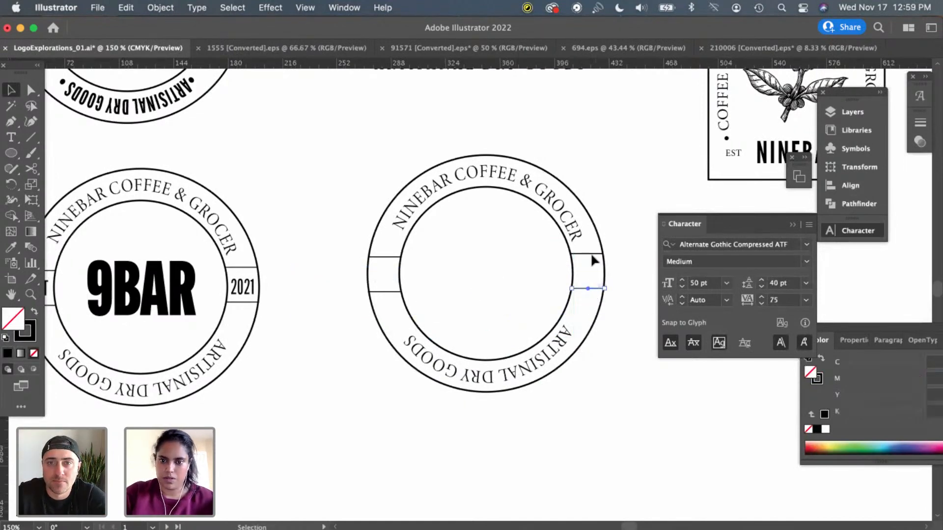
shift+click(385, 261)
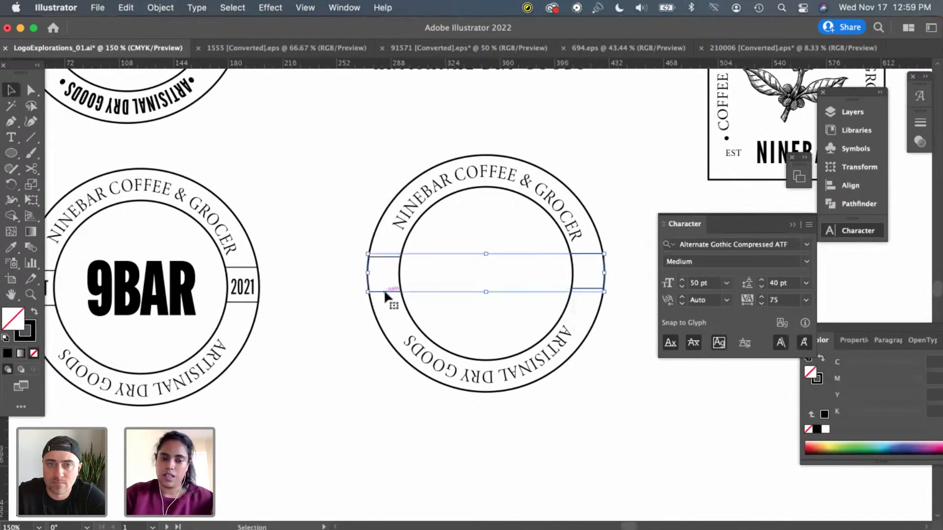
key(Delete)
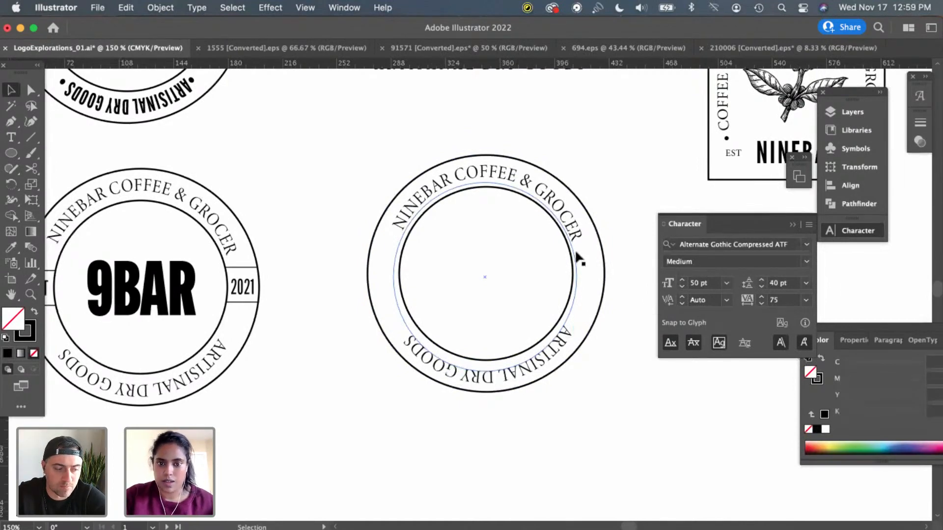
click(557, 360)
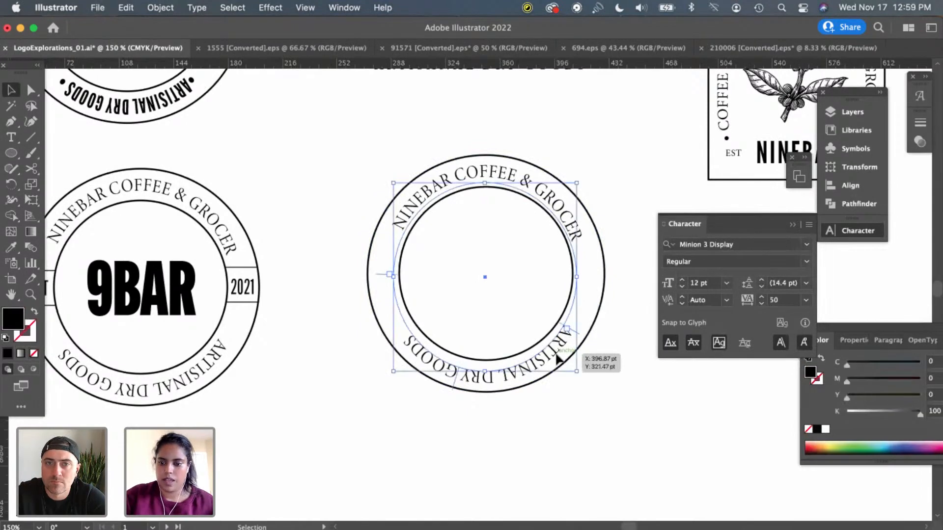
key(Delete)
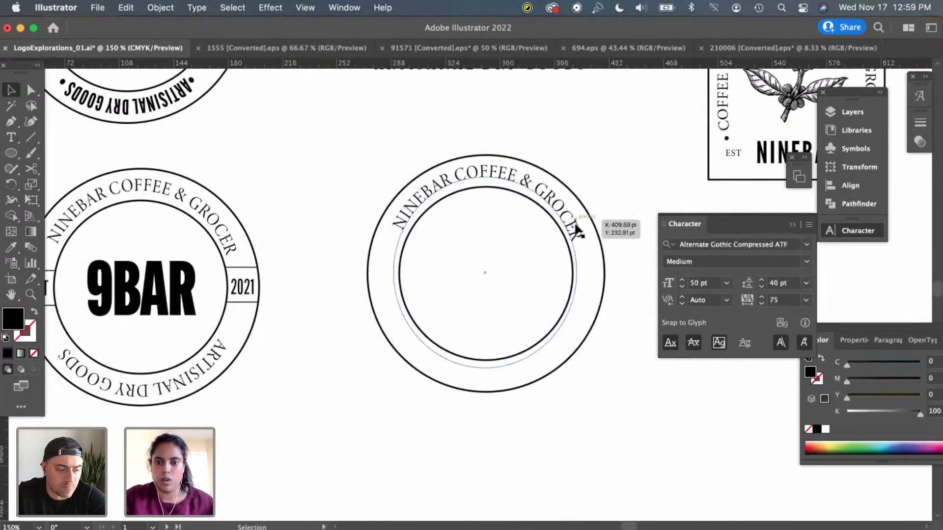
Try extending the copy's ring text after GROCER with an A, and undo the addition
click(578, 229)
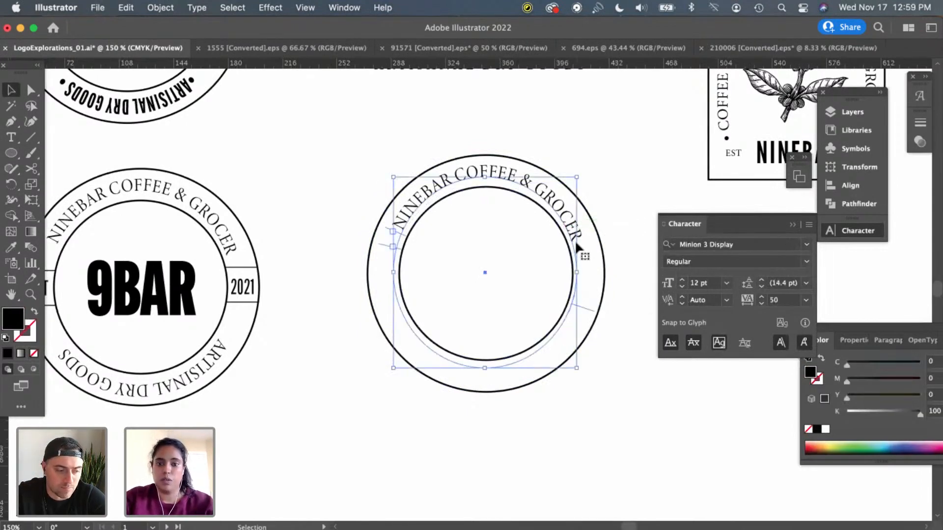
key(t)
click(574, 235)
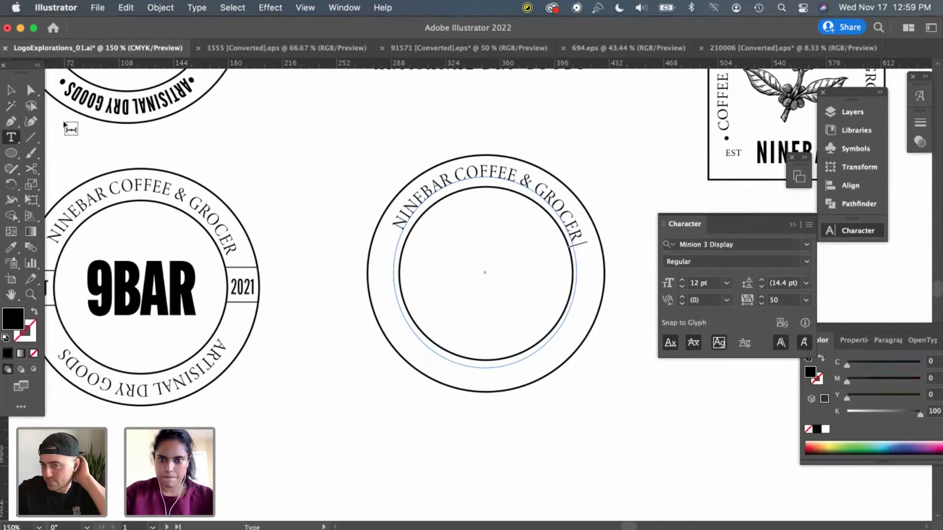
text(A)
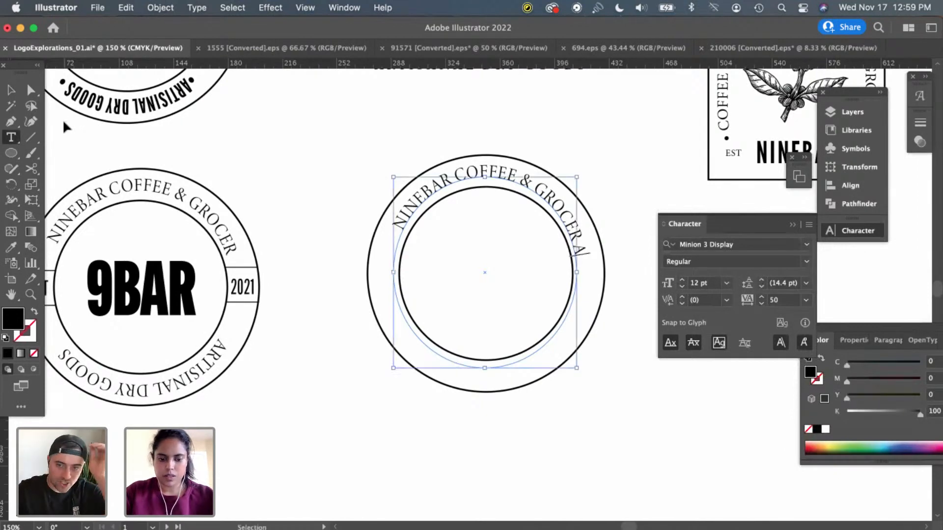
key(super+z)
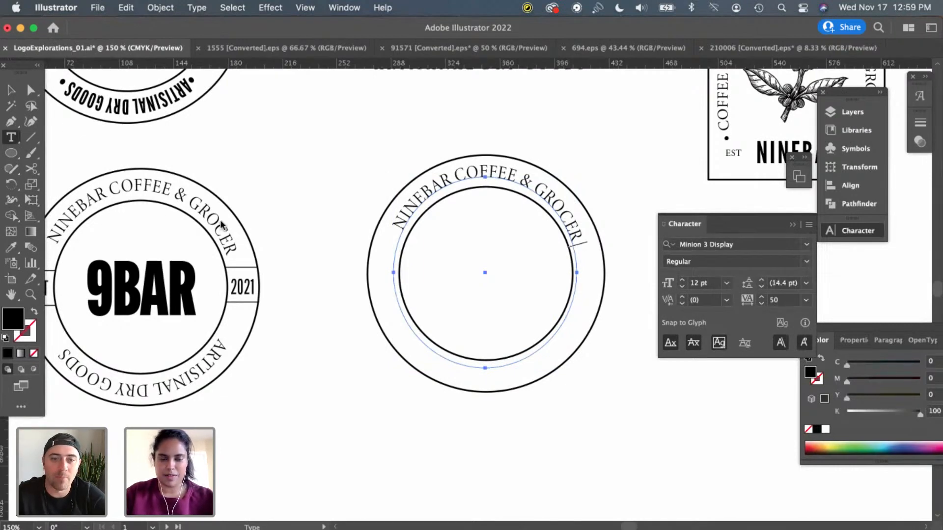
Delete the inner circle from the duplicated badge, keeping the outer circle and the NINEBAR COFFEE & GROCER ring text
scroll(280, 242, left, 3)
scroll(281, 242, down, 2)
scroll(281, 242, down, 3)
scroll(281, 242, left, 2)
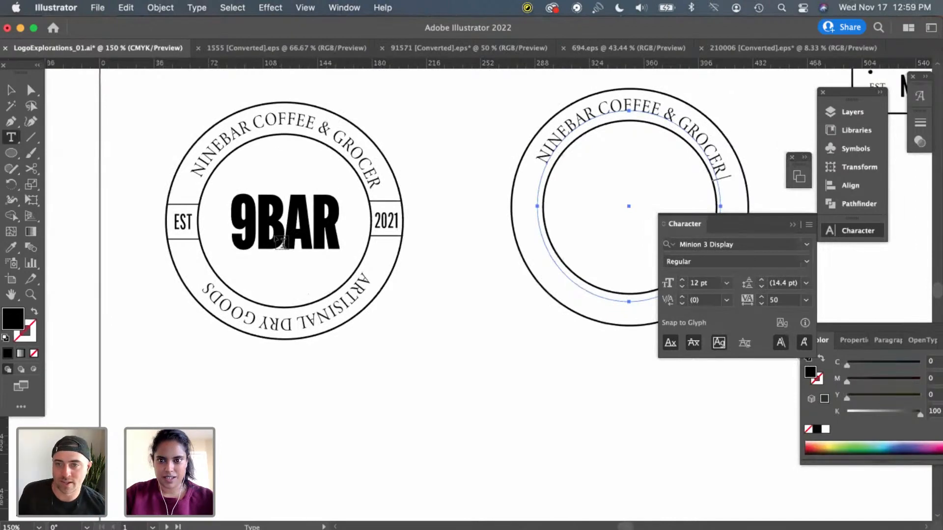
scroll(281, 243, right, 2)
scroll(280, 242, up, 1)
click(11, 90)
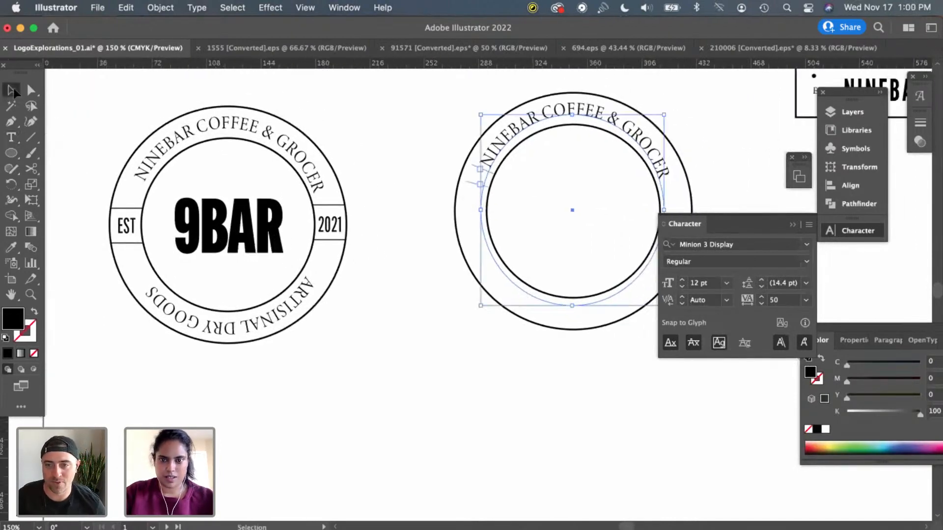
click(492, 237)
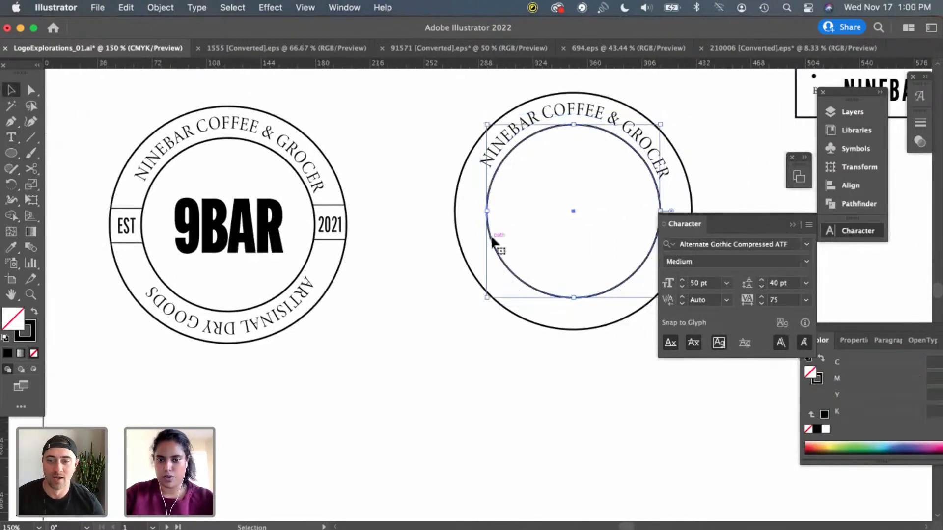
key(Delete)
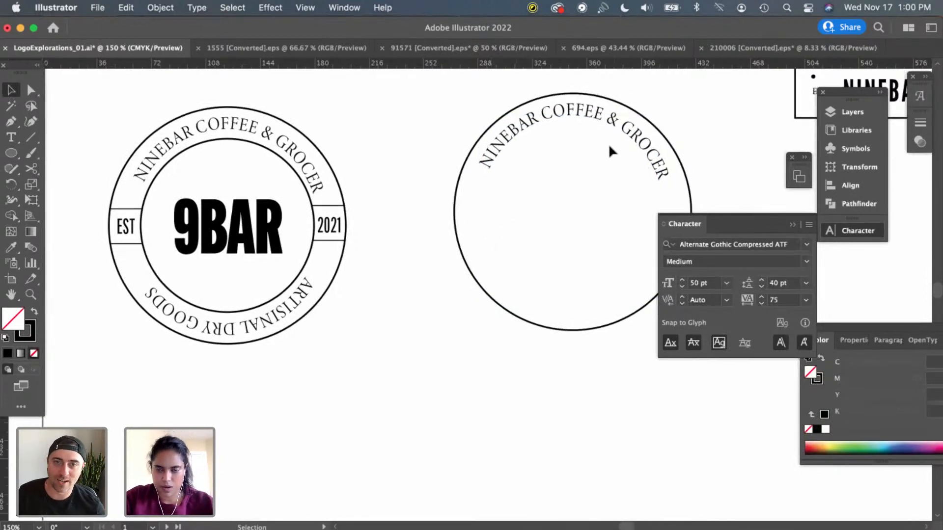
Increase the font size of the copy's NINEBAR COFFEE & GROCER ring text to 32 pt so it wraps the full circle
click(612, 127)
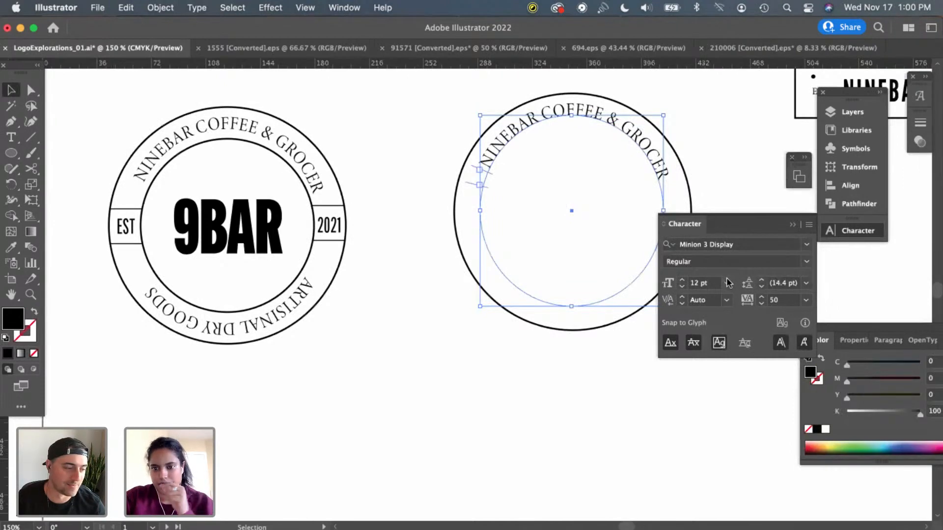
click(681, 280)
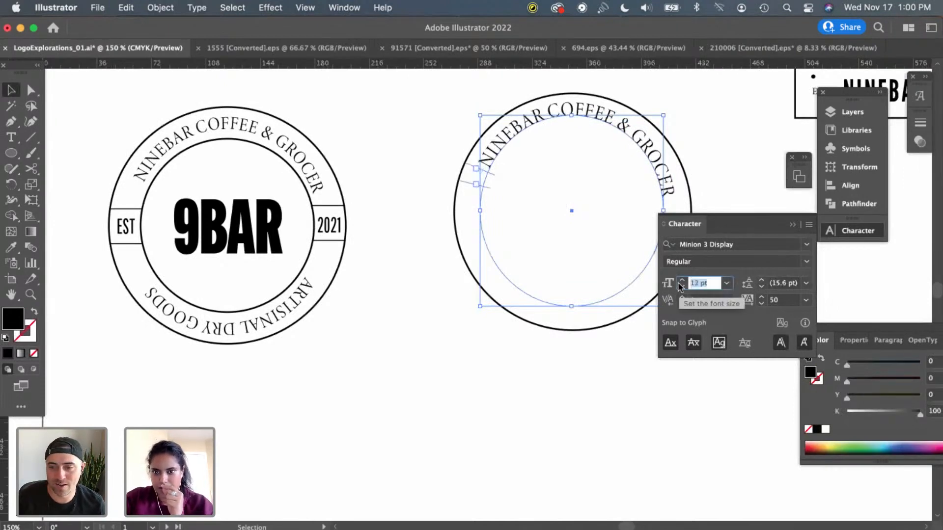
click(678, 281)
click(678, 281)
click(678, 281)
click(678, 282)
click(678, 282)
click(678, 281)
click(678, 282)
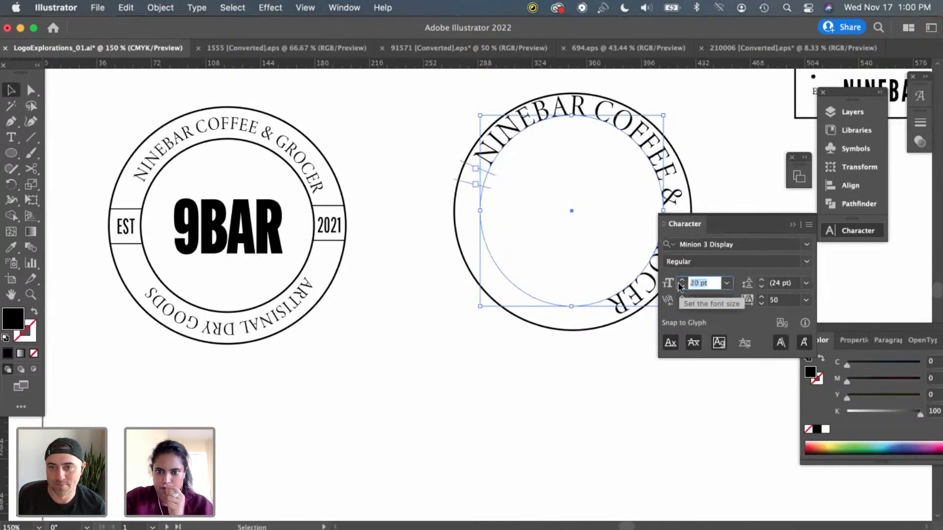
click(678, 282)
click(678, 281)
click(678, 282)
click(678, 281)
click(678, 282)
click(677, 282)
click(678, 282)
click(677, 282)
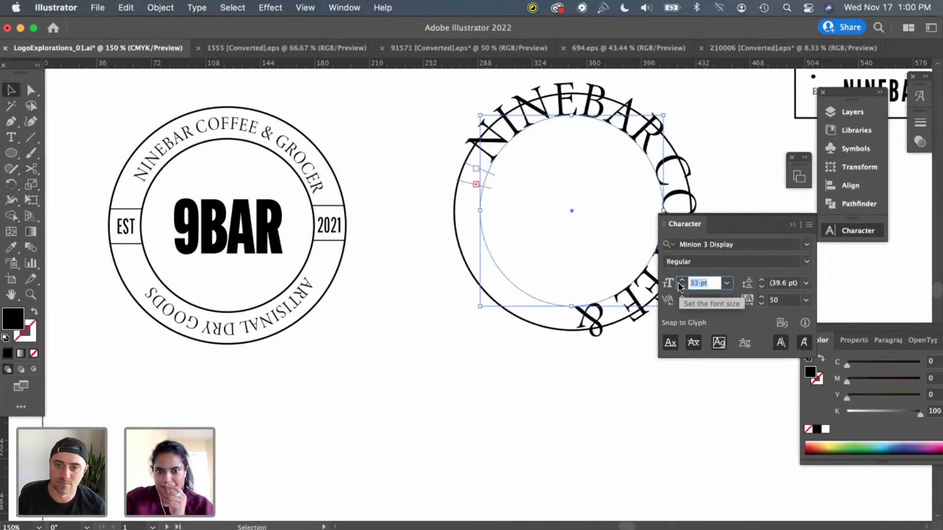
key(Down)
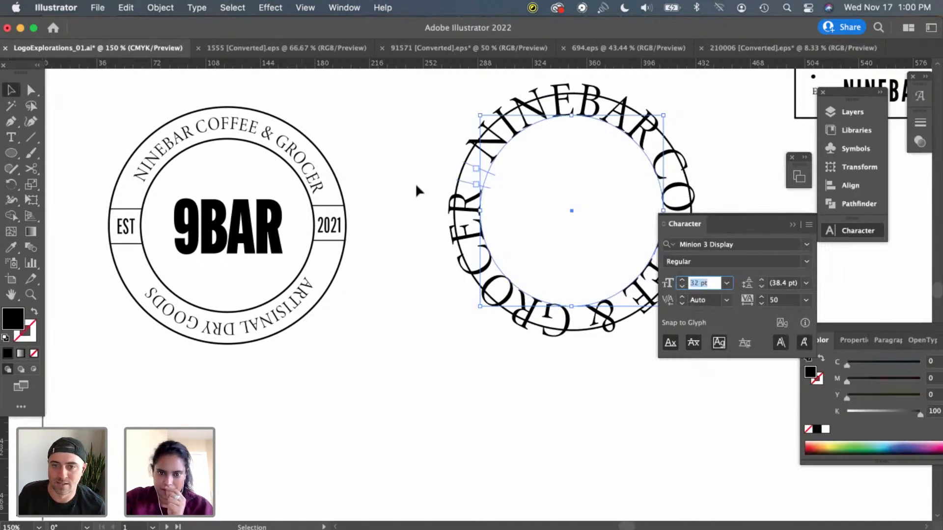
click(431, 193)
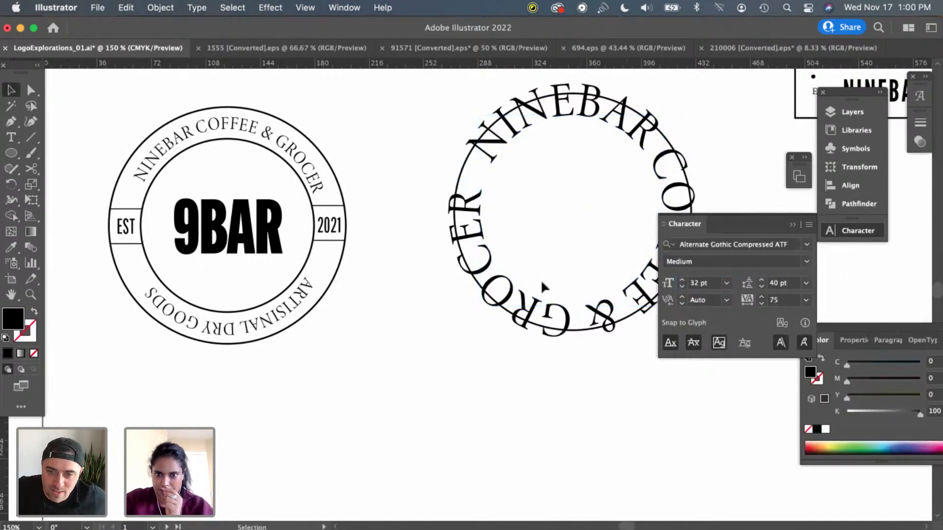
Delete the outer circle around the enlarged NINEBAR COFFEE & GROCER ring text
scroll(540, 279, right, 3)
click(530, 334)
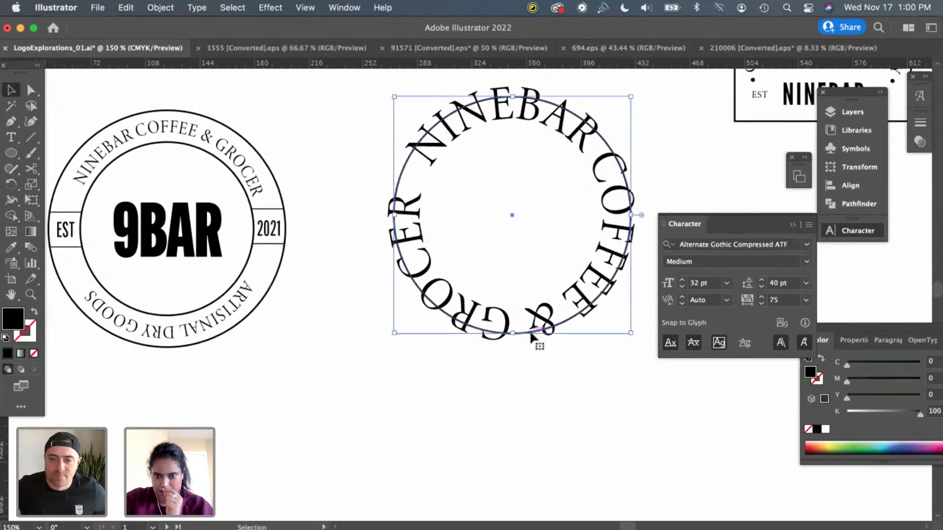
click(530, 331)
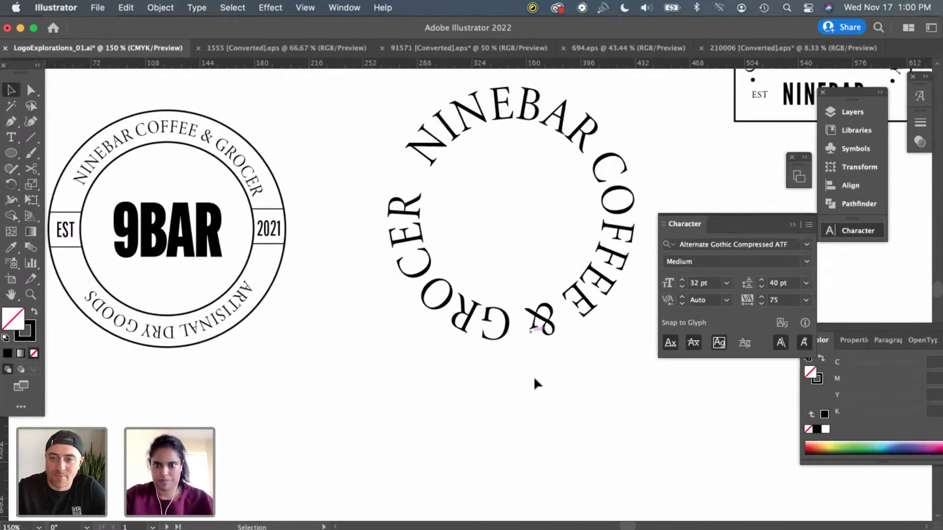
Examine the NINEBAR COFFEE typeface studies and check which font the rough-textured sample uses
click(578, 313)
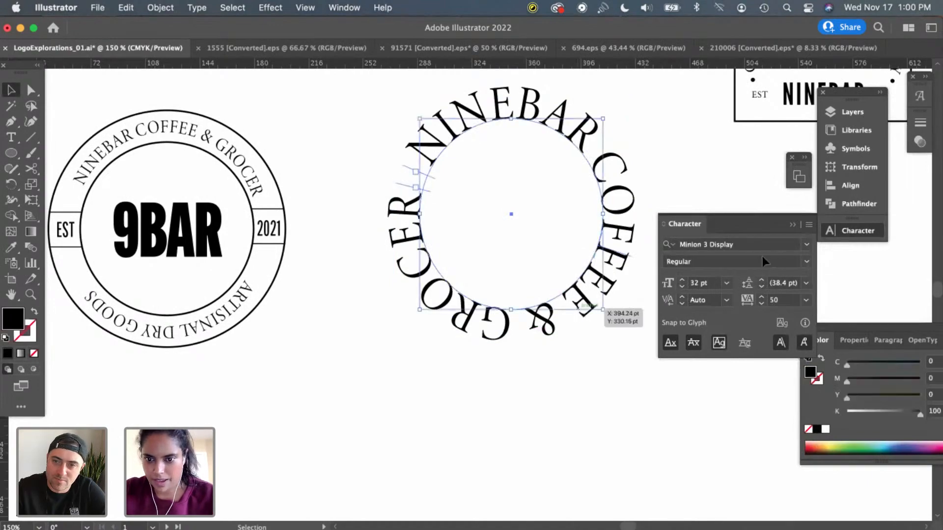
scroll(470, 330, left, 8)
scroll(471, 329, left, 20)
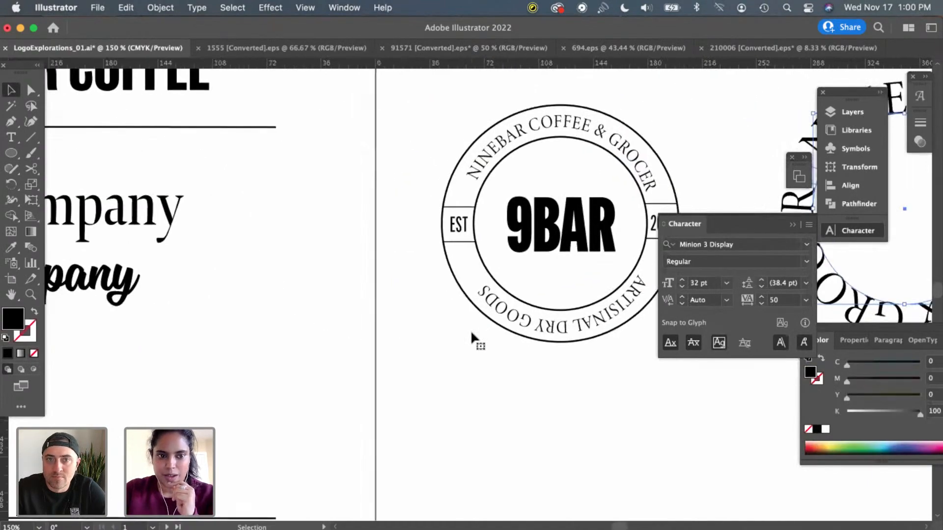
scroll(470, 330, up, 3)
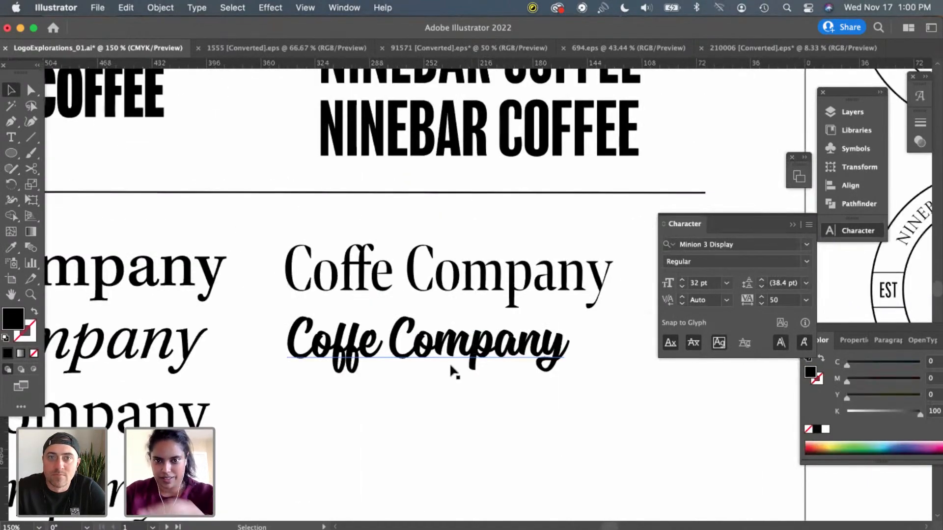
scroll(452, 371, left, 10)
scroll(451, 370, up, 5)
scroll(452, 371, up, 5)
scroll(451, 370, left, 2)
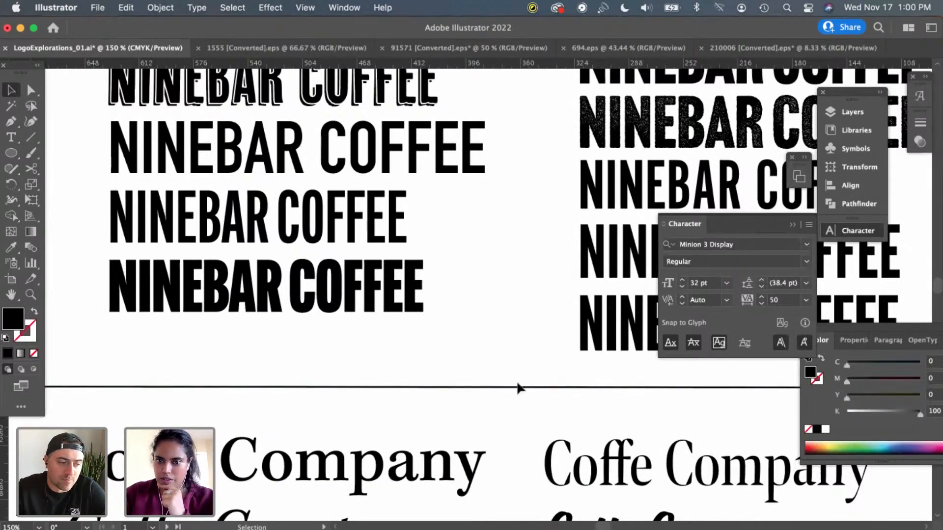
scroll(519, 384, right, 3)
scroll(519, 385, up, 2)
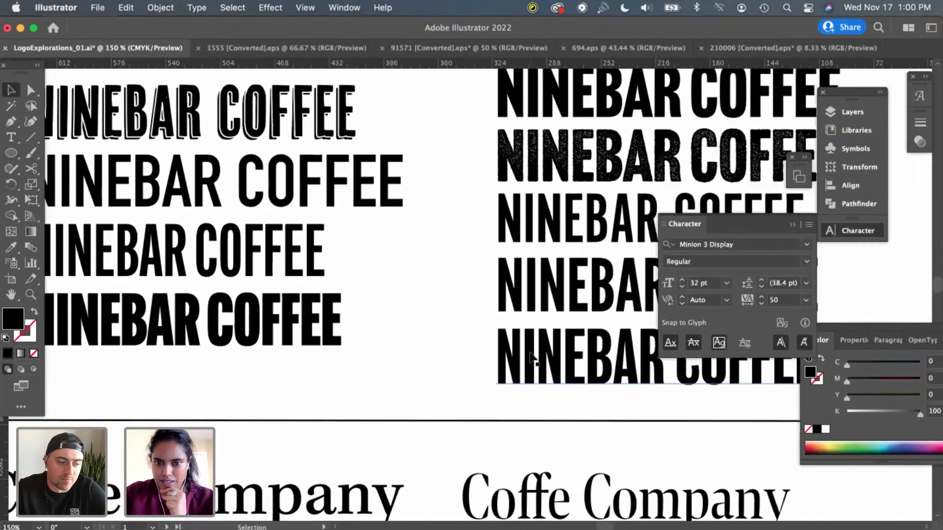
scroll(531, 351, right, 2)
scroll(531, 349, right, 4)
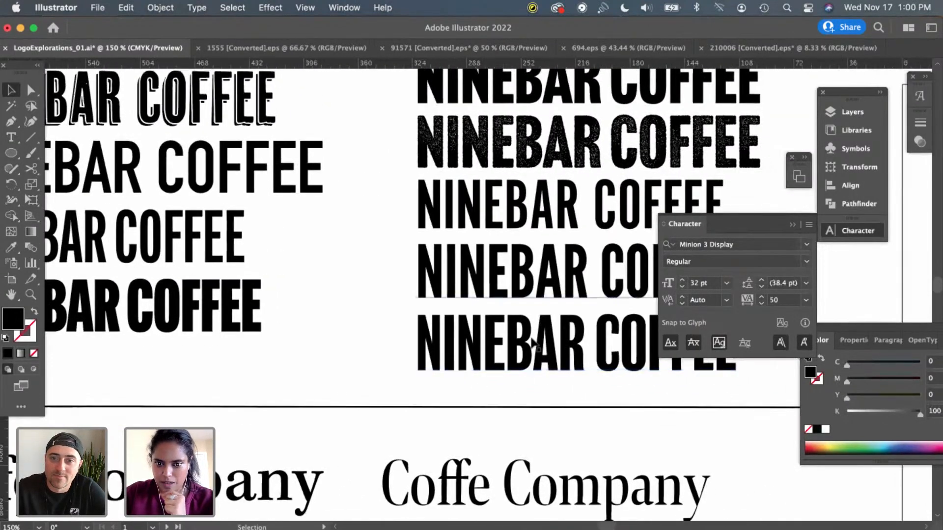
scroll(532, 346, up, 2)
scroll(532, 346, right, 1)
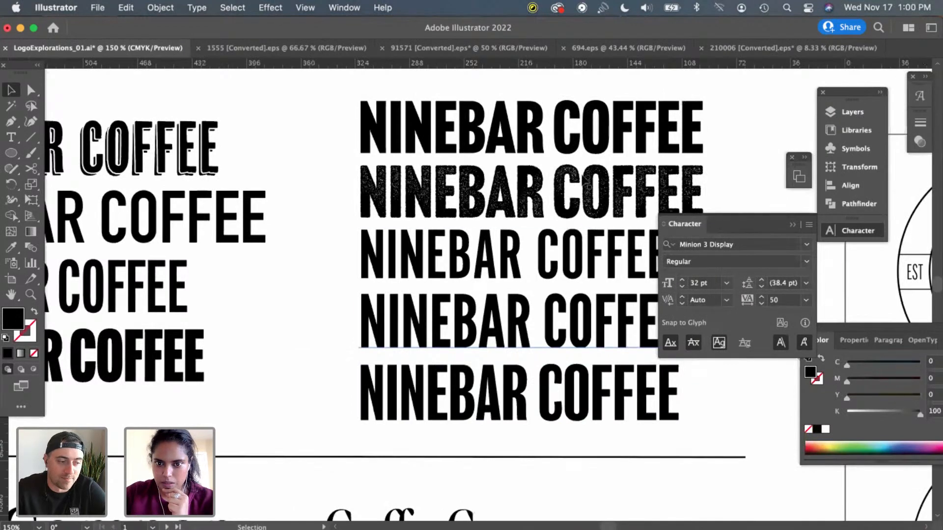
click(564, 210)
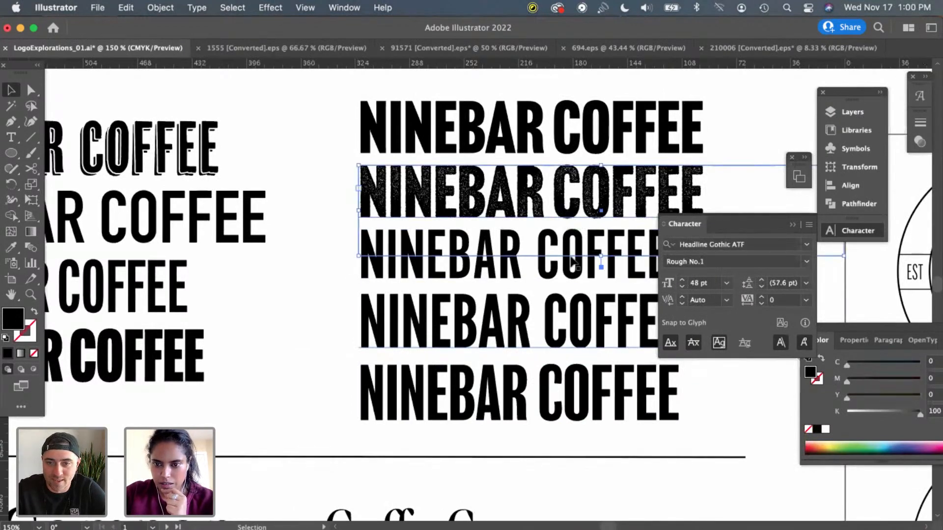
Change the font of the circular NINEBAR COFFEE & GROCER text to Headline Gothic ATF
scroll(570, 263, right, 2)
scroll(571, 260, right, 20)
scroll(571, 260, down, 10)
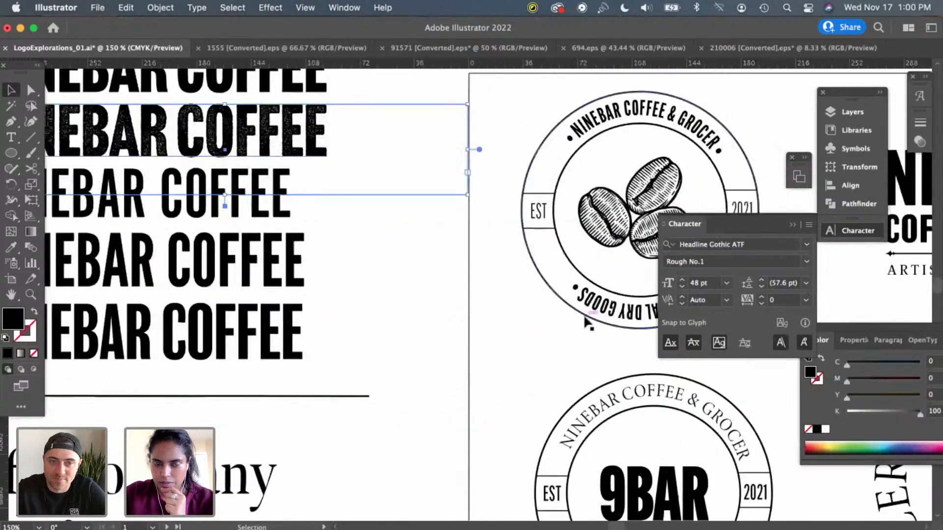
click(571, 379)
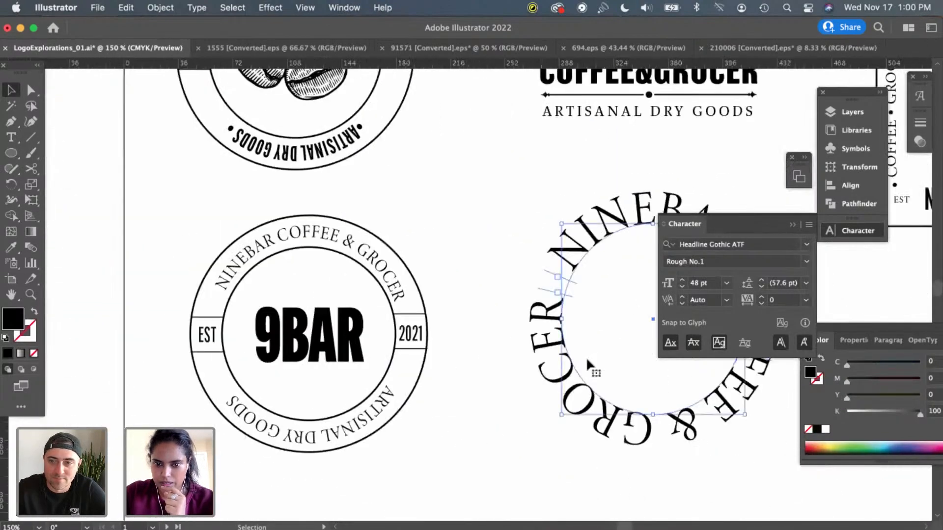
click(740, 245)
text(headl)
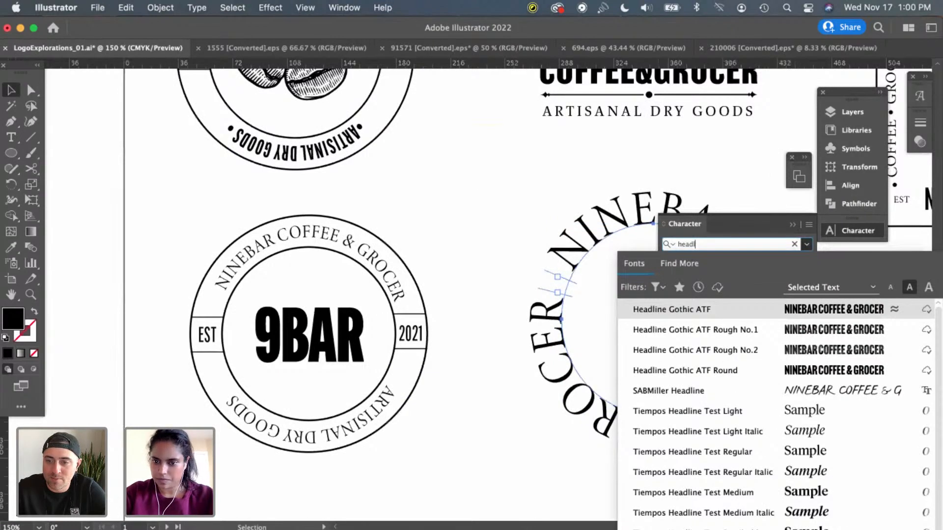
text(in)
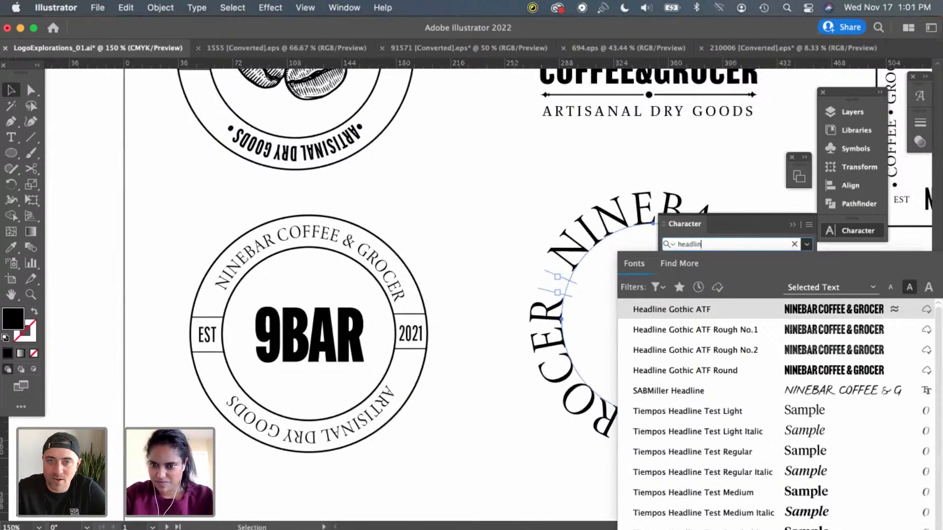
text(e got)
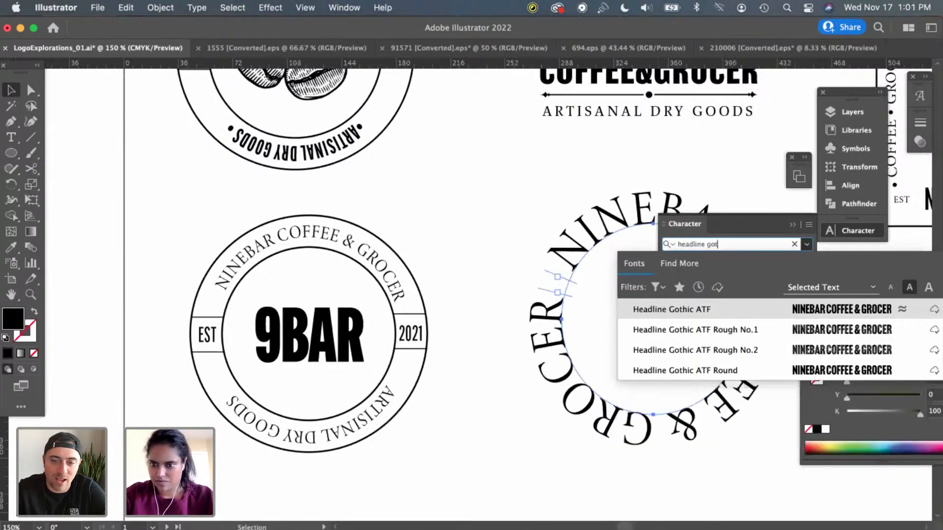
key(Return)
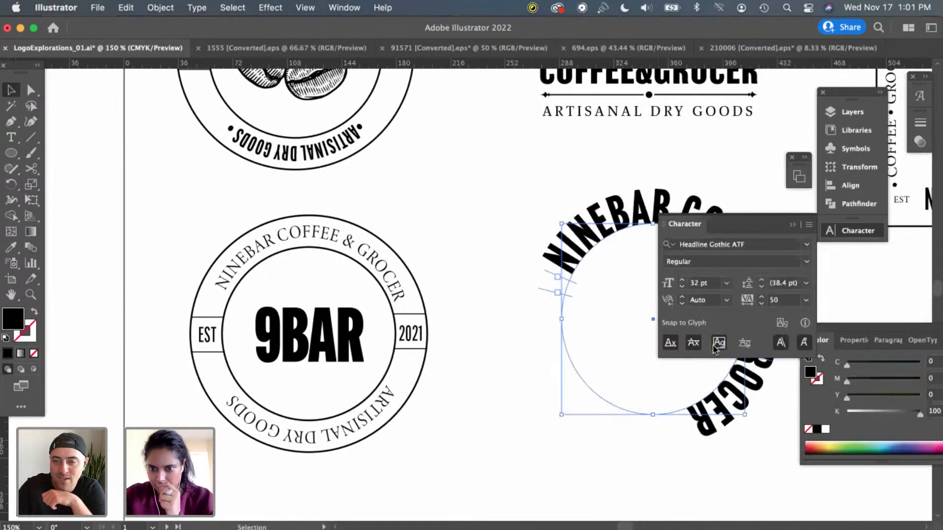
click(640, 479)
Increase the circular Headline Gothic text to 52 pt so it fills the ring
scroll(640, 479, right, 5)
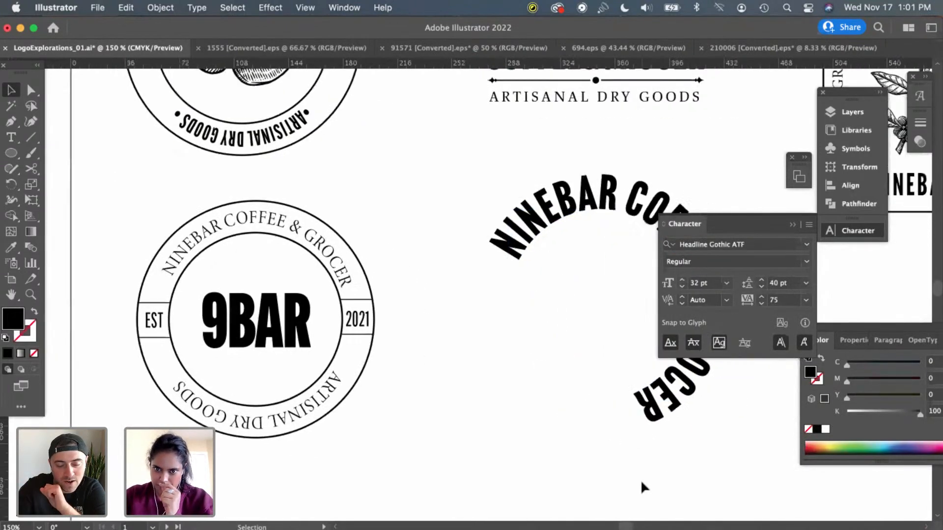
click(604, 416)
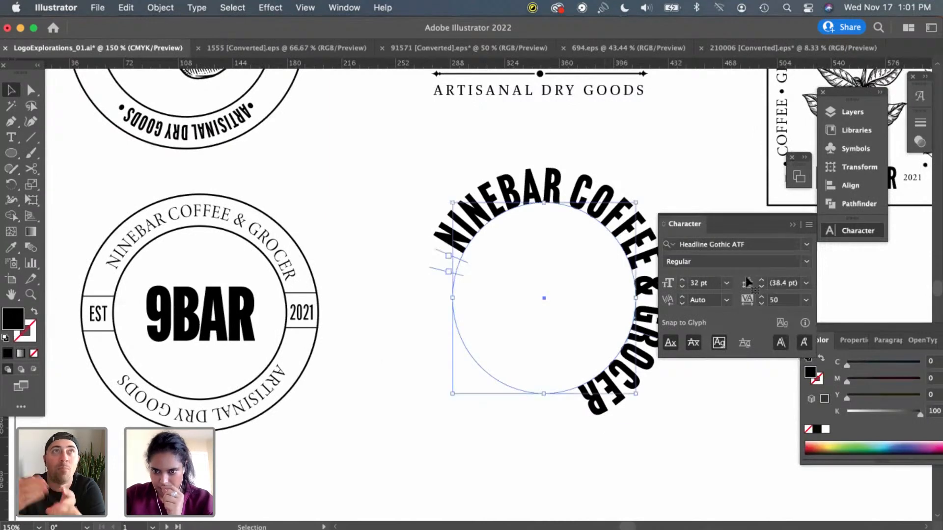
click(681, 283)
key(Up)
key(Up)
key(Up)
key(Up)
key(Up)
key(Up)
key(Up)
key(Up)
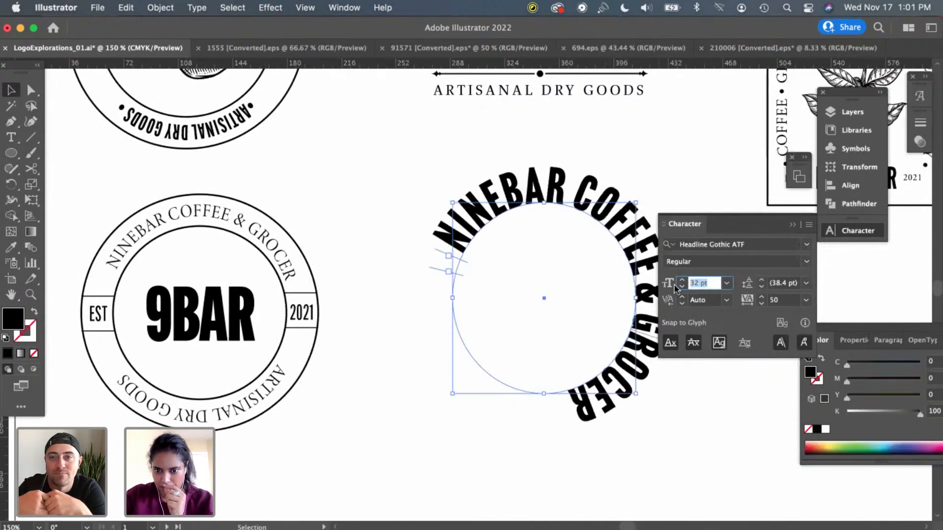
key(Up)
key(Up)
key(Up)
key(Up)
key(Up)
key(Up)
key(Up)
key(Up)
key(Up)
key(Up)
key(Up)
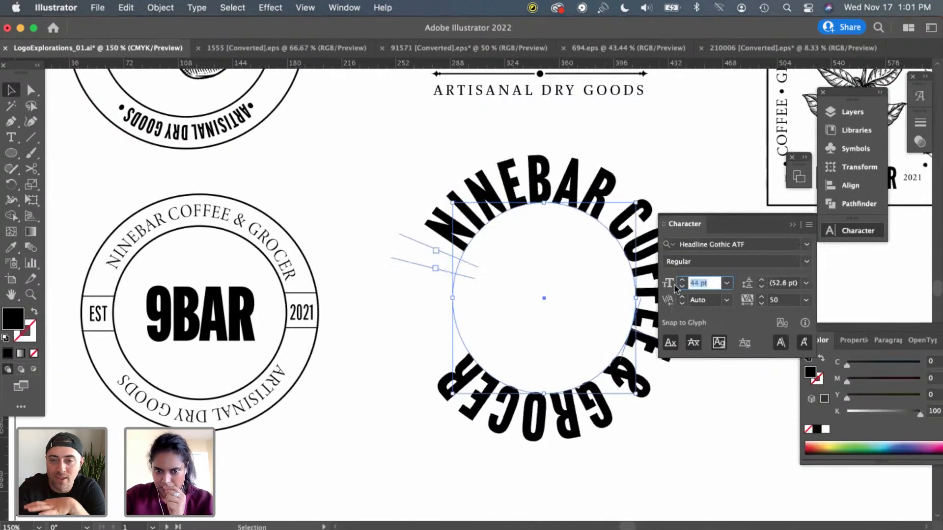
key(Up)
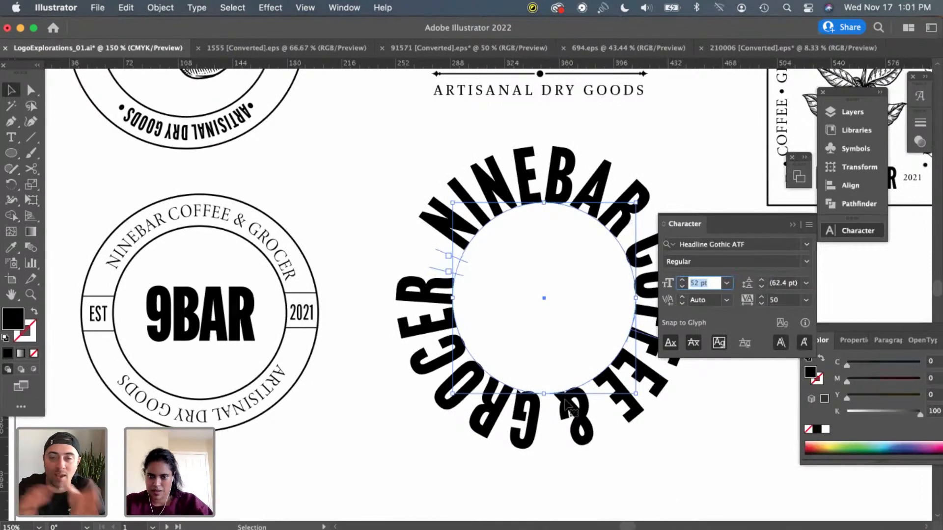
Scale the whole circular text down proportionally, to a font size of about 36.84 pt
drag(544, 391, 543, 337)
key(cmd+z)
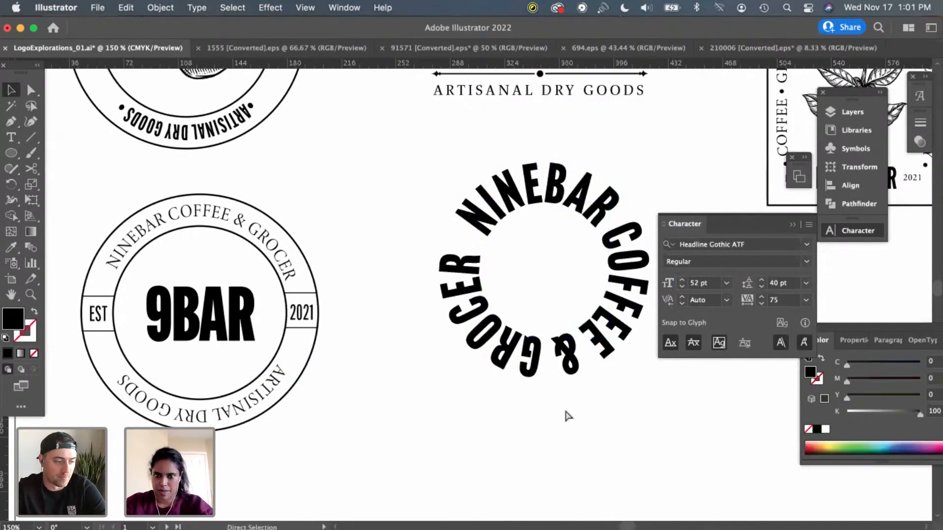
key(super+minus)
key(super+equal)
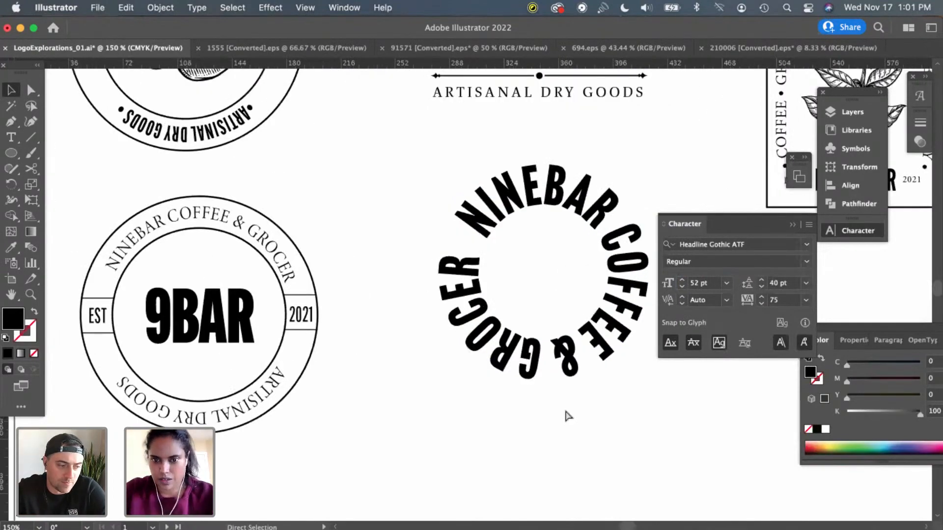
key(super+minus)
key(super+equal)
Set the font style of the circular NINEBAR COFFEE & GROCER text to Rough No.1
click(534, 363)
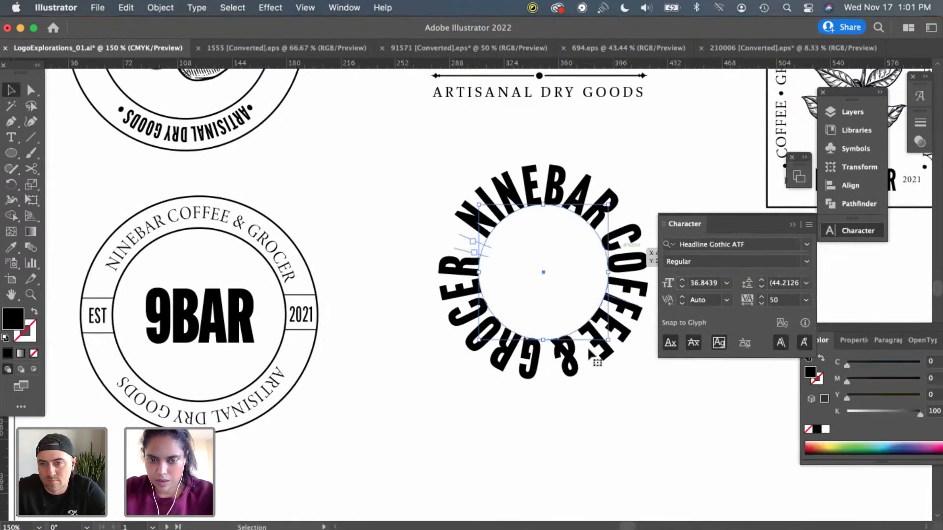
key(y)
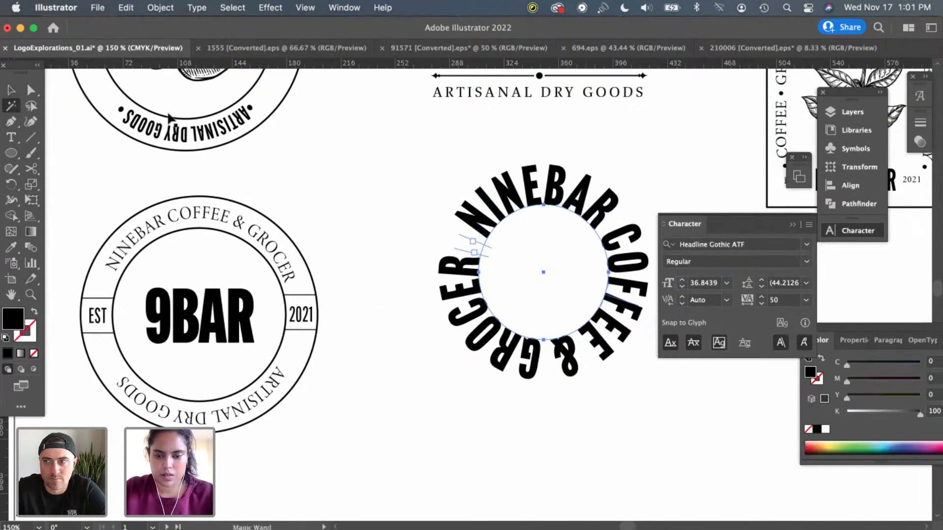
key(v)
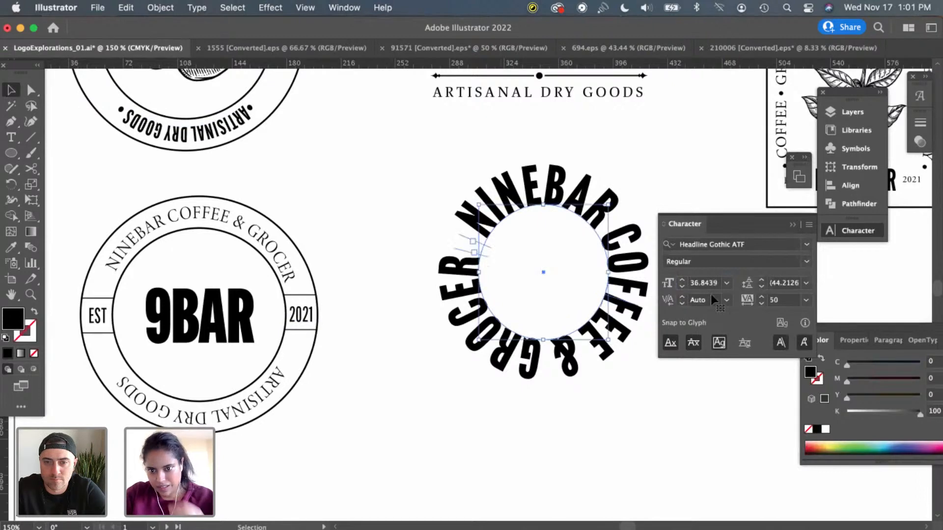
click(805, 264)
click(804, 264)
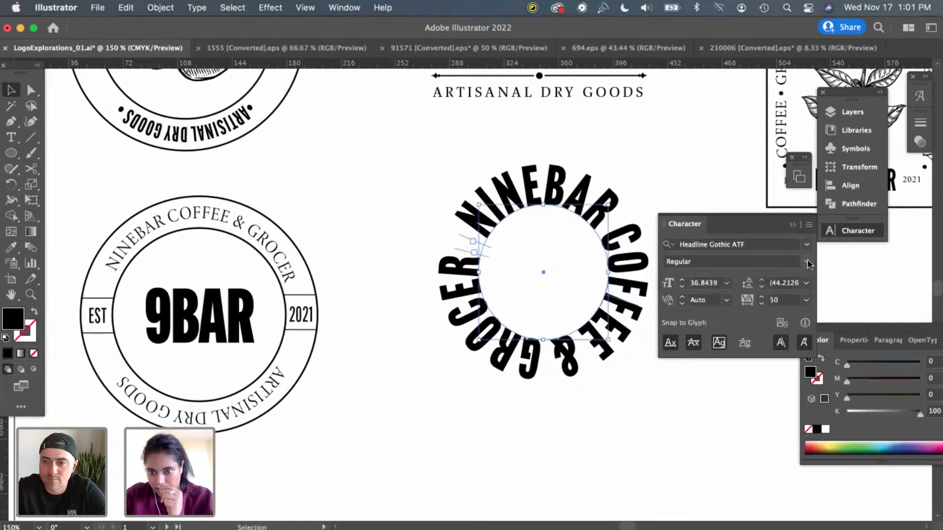
click(804, 265)
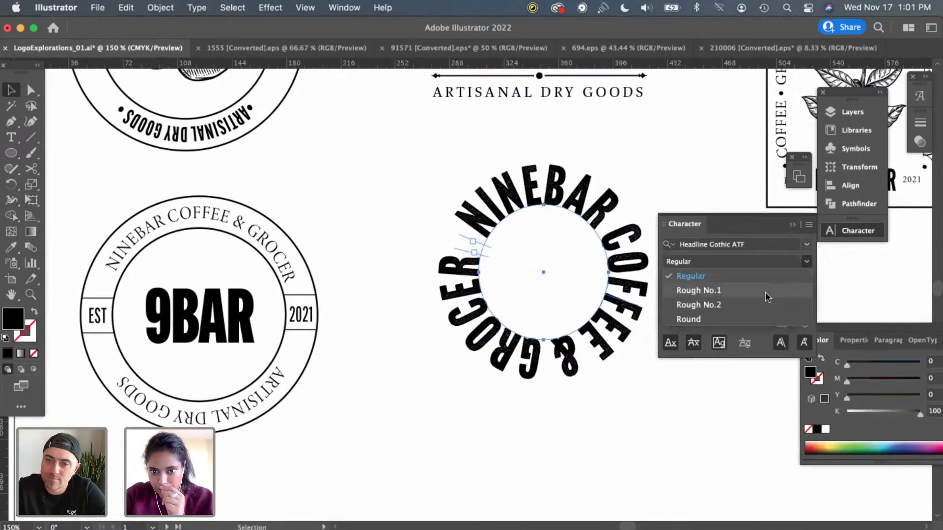
click(764, 292)
click(619, 417)
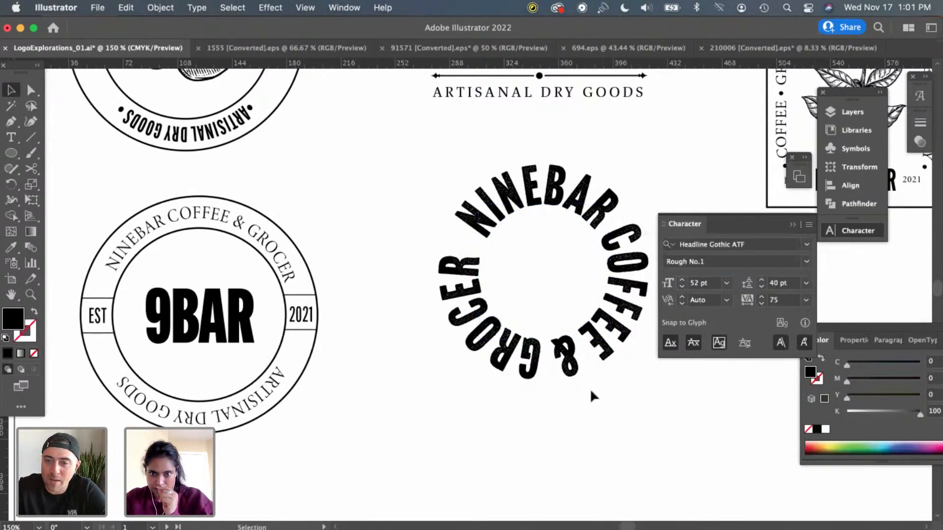
Move the circular NINEBAR COFFEE & GROCER text slightly left and set its font size to 36 pt
click(578, 361)
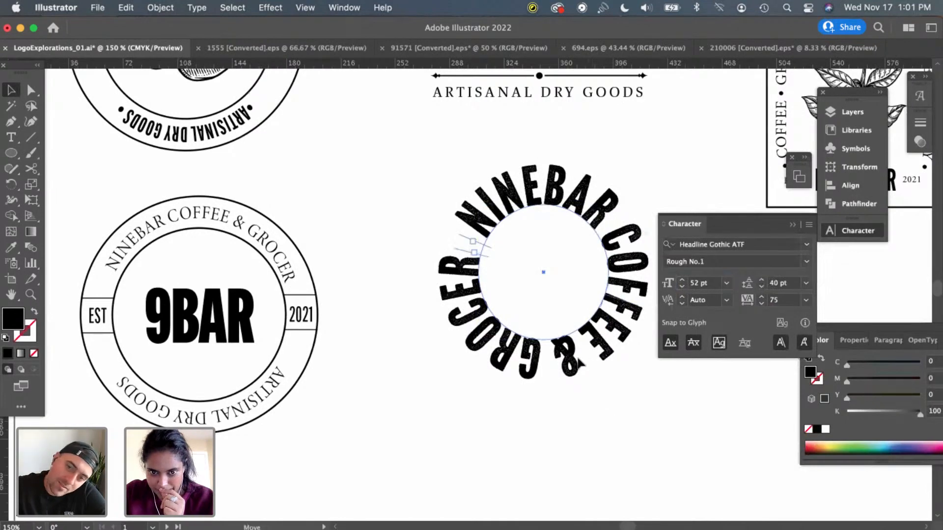
drag(581, 363, 571, 363)
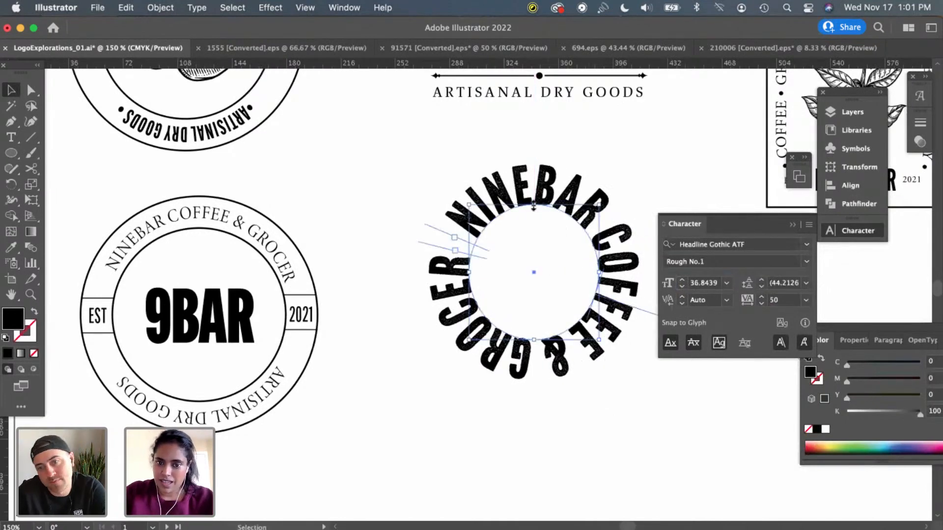
click(704, 284)
text(36)
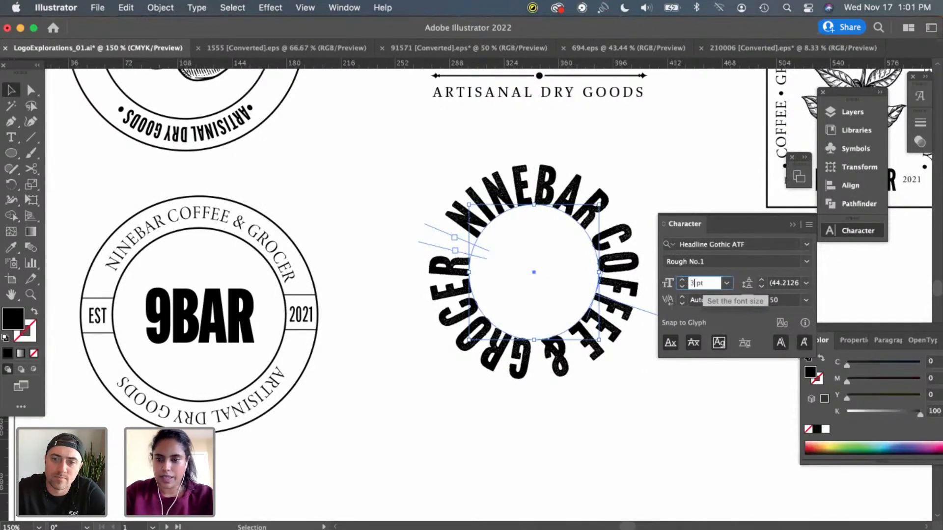
key(Return)
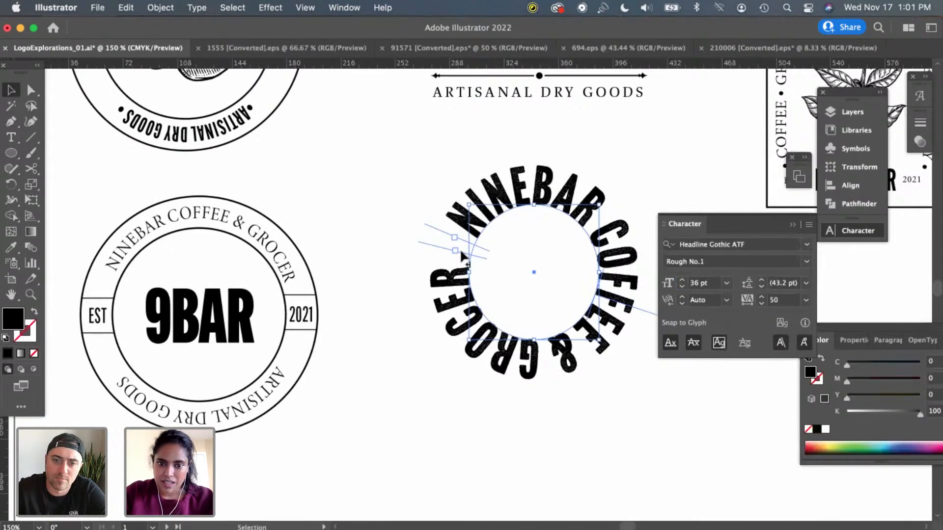
Bring the circular text's start and end brackets closer together and set all its characters to 38 pt
drag(460, 247, 464, 243)
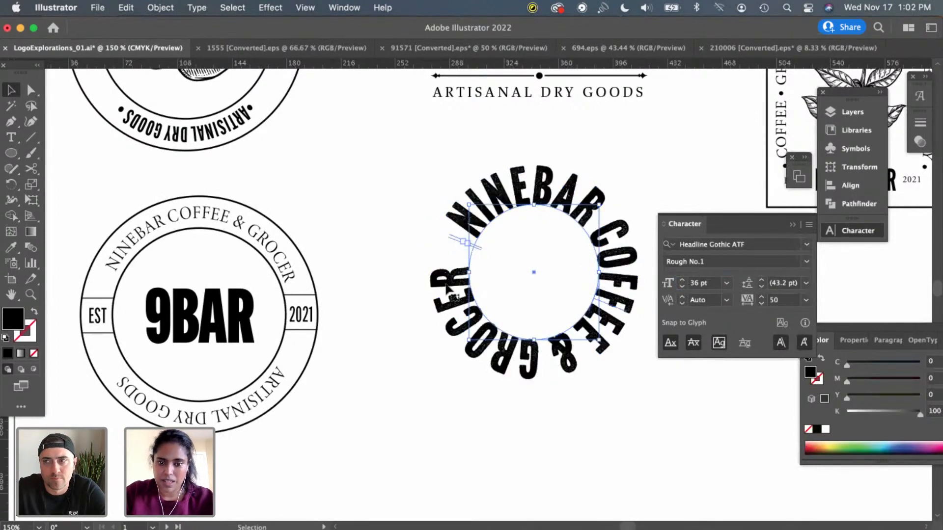
key(t)
triple_click(442, 271)
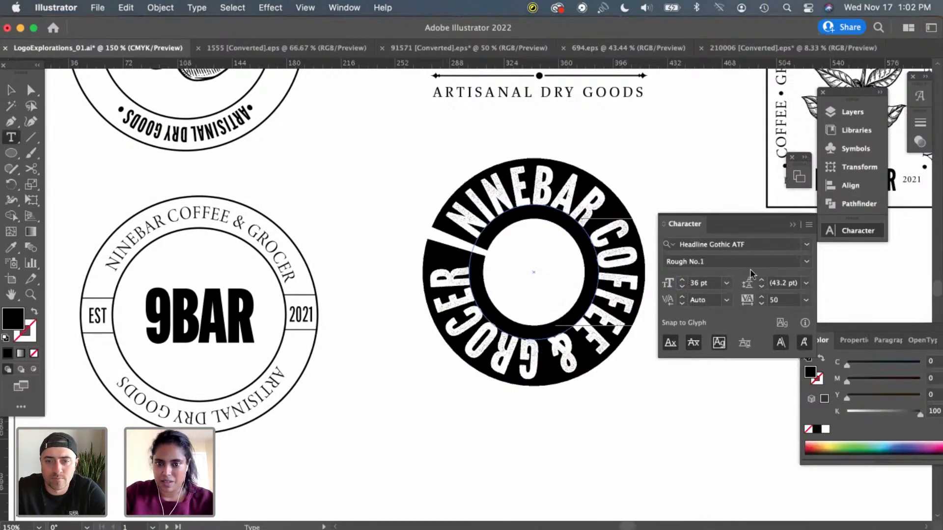
click(674, 287)
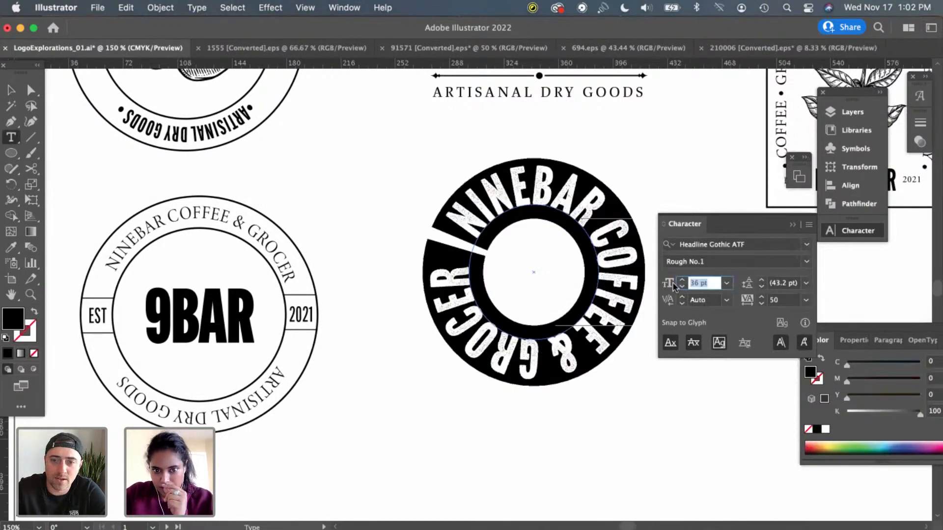
key(Up)
key(Up)
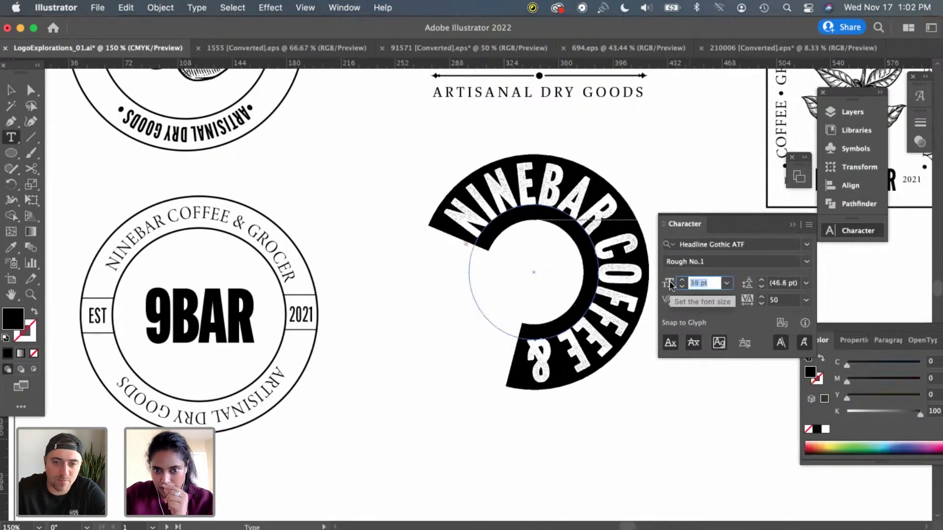
key(Down)
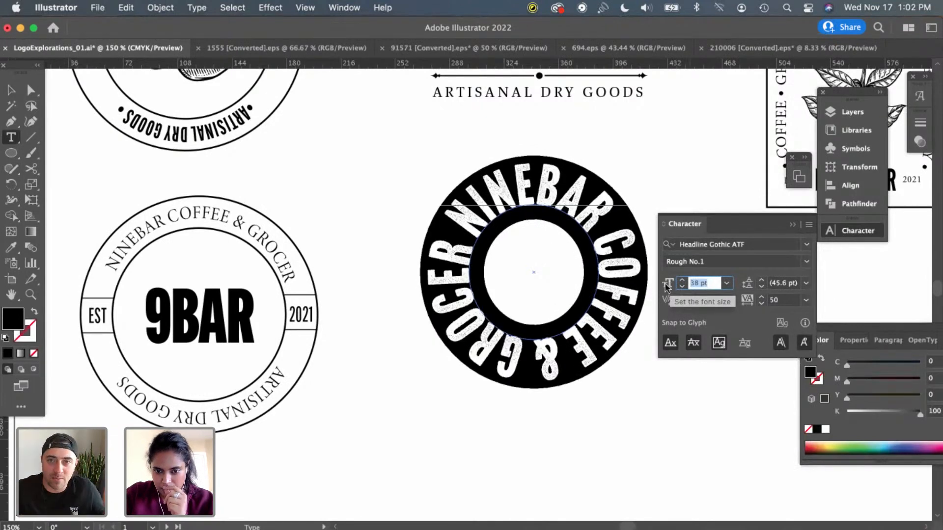
click(784, 299)
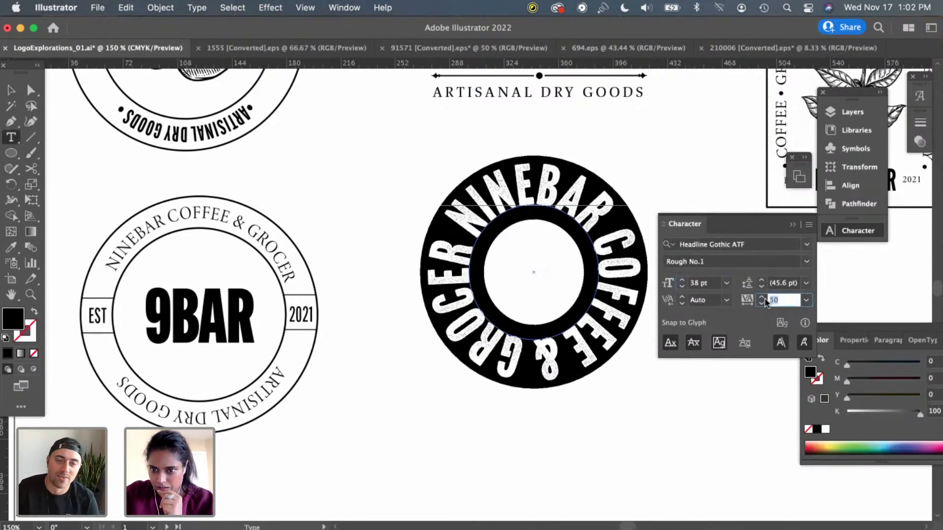
click(782, 283)
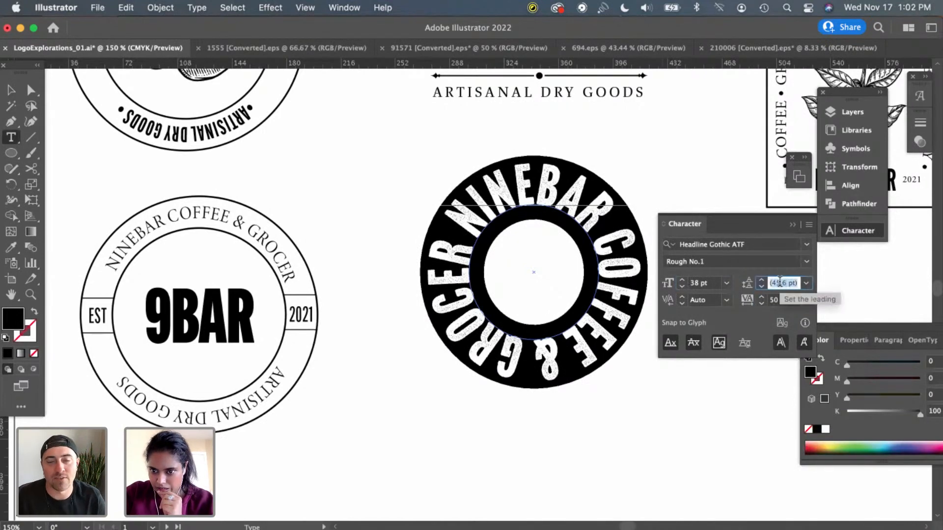
click(783, 302)
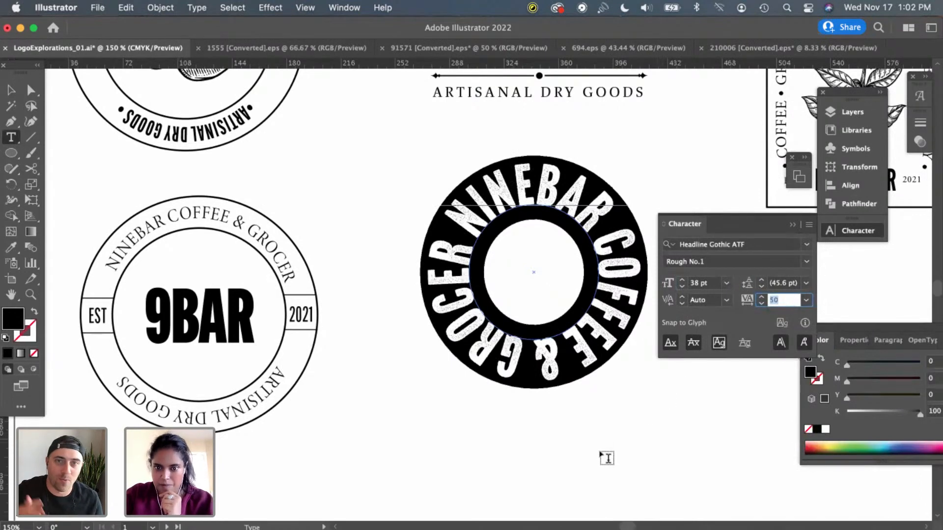
click(11, 90)
click(473, 411)
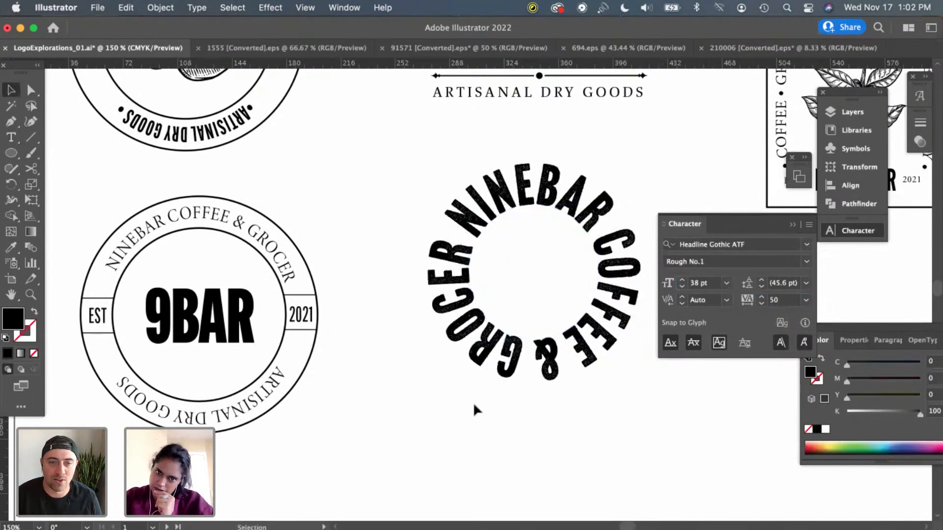
Reposition the circular NINEBAR COFFEE & GROCER text slightly lower and further left on the artboard
click(529, 350)
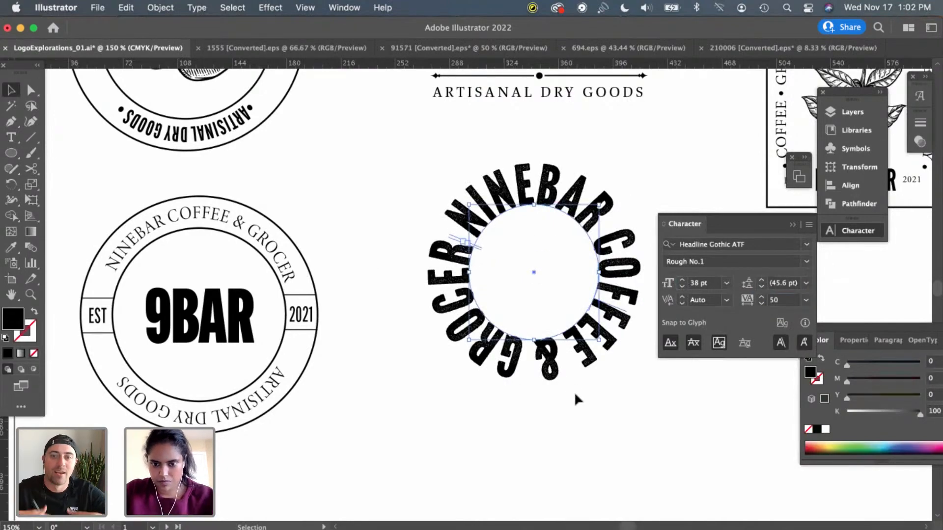
key(super+minus)
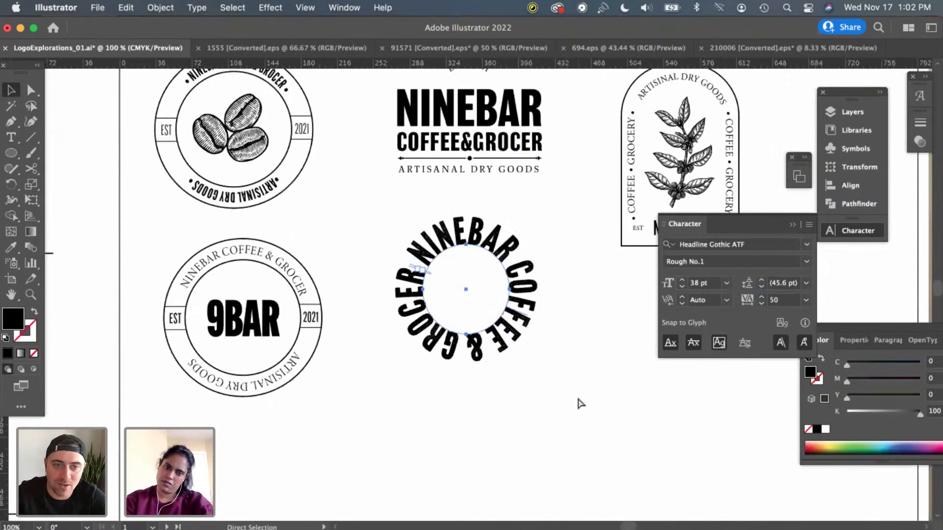
key(super+minus)
key(super+equal)
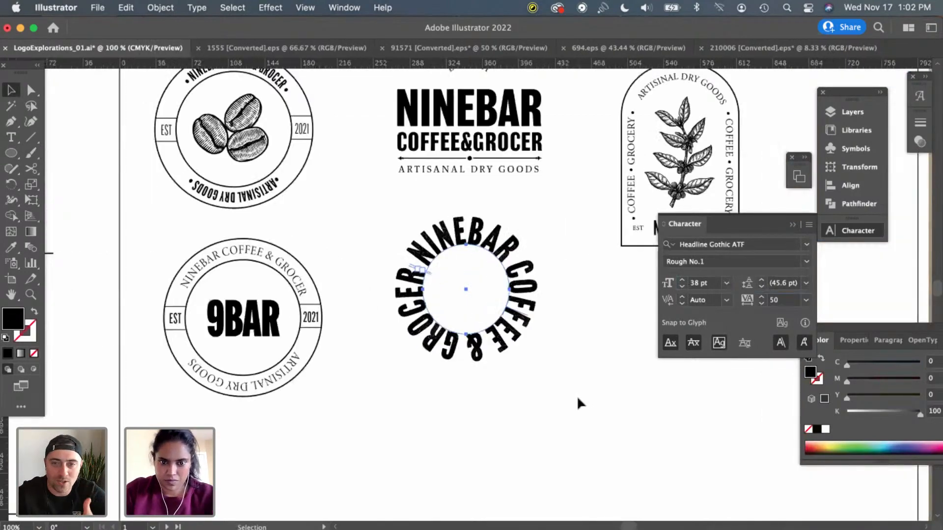
key(super+equal)
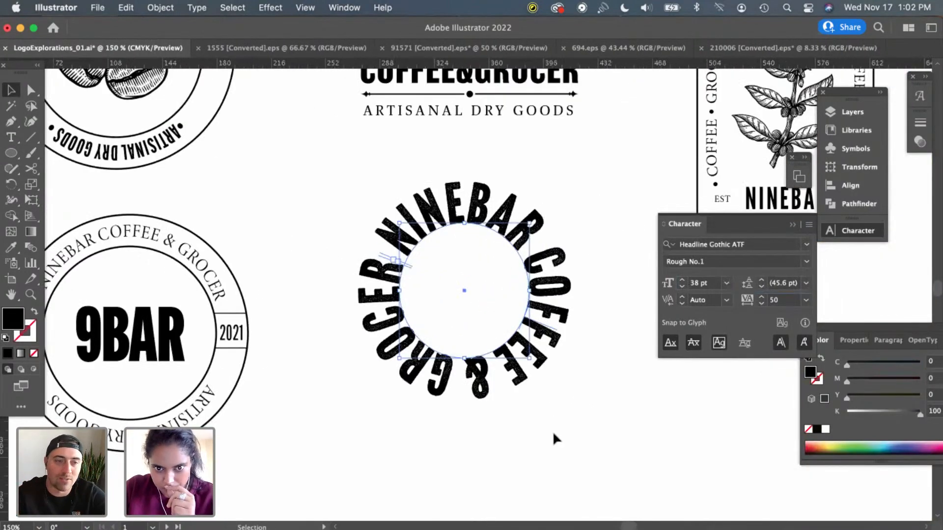
click(553, 434)
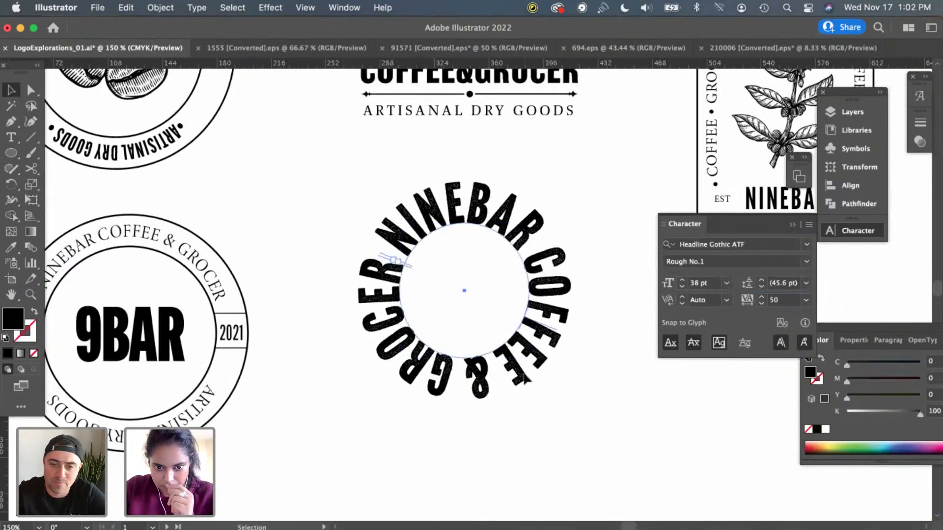
drag(524, 379, 524, 391)
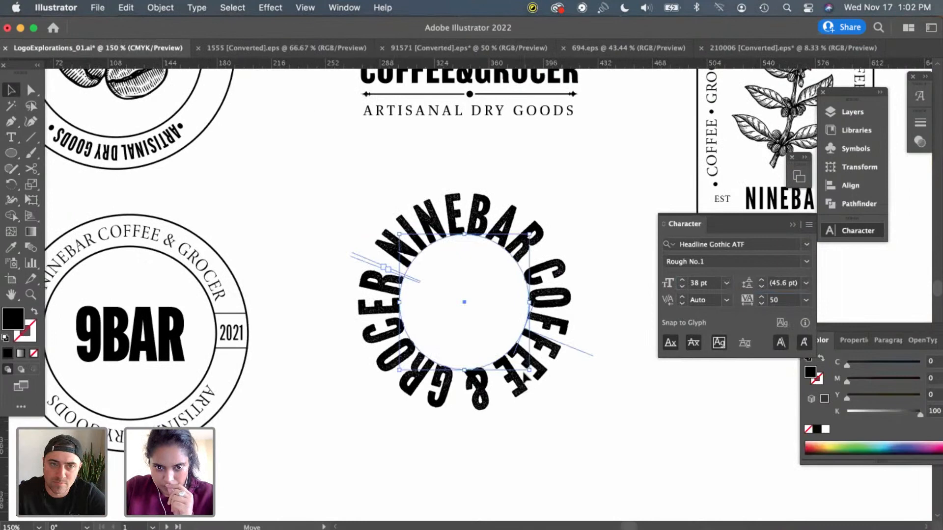
click(570, 397)
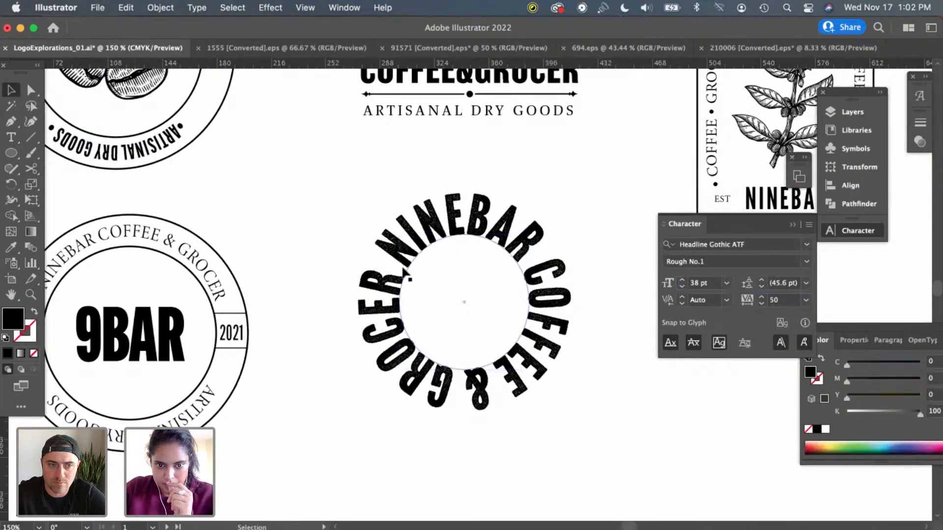
drag(407, 270, 401, 263)
click(579, 384)
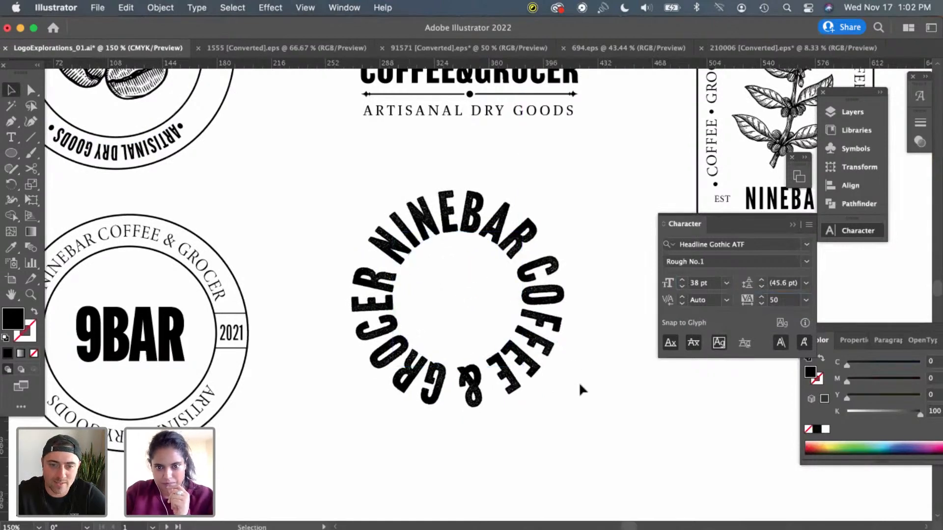
Check the circular text against the neighbouring logos and save the LogoExplorations_01.ai document
scroll(570, 385, up, 3)
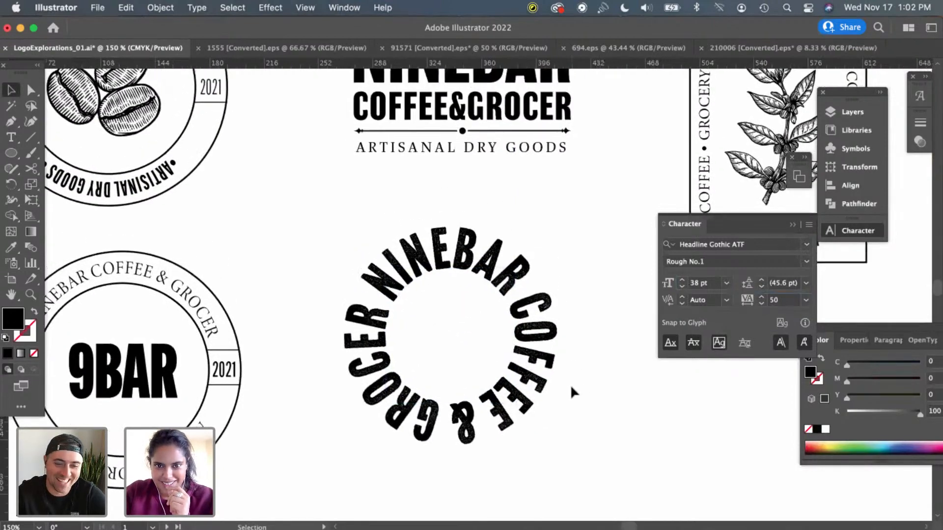
scroll(570, 387, down, 3)
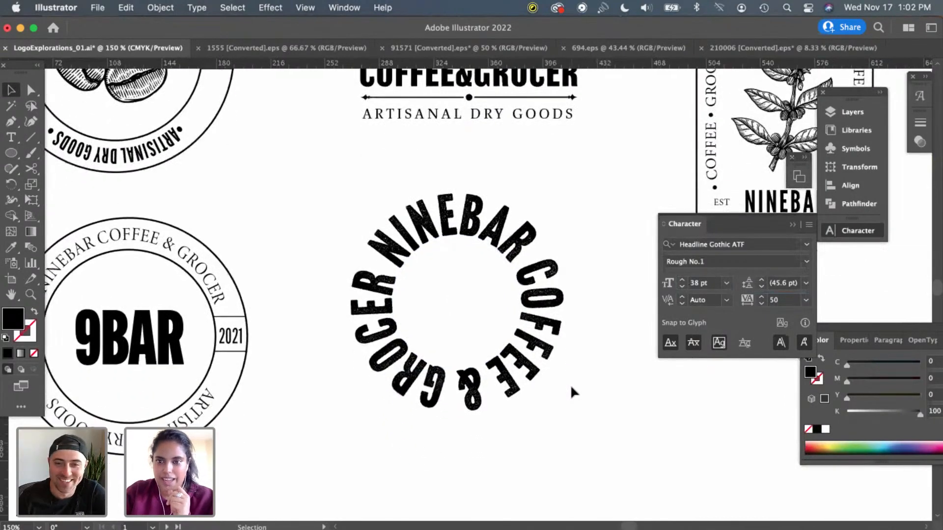
scroll(570, 384, down, 1)
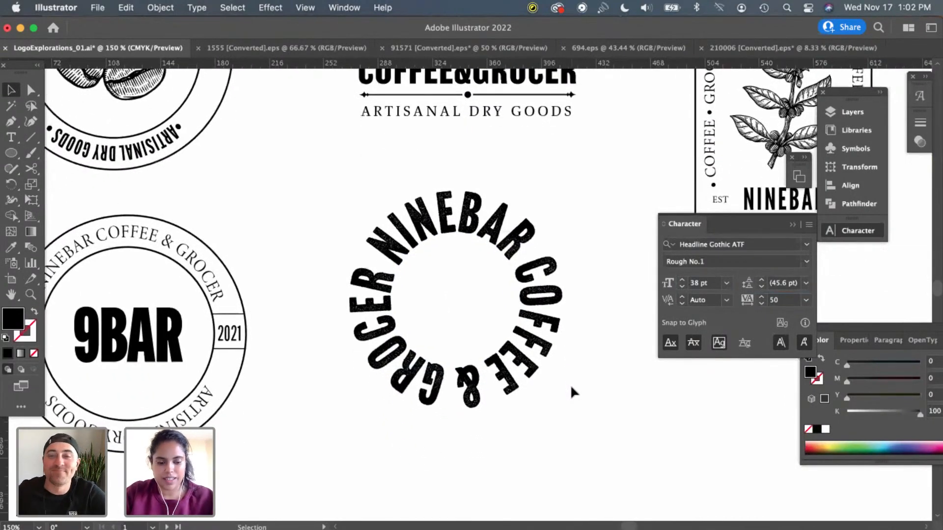
key(a)
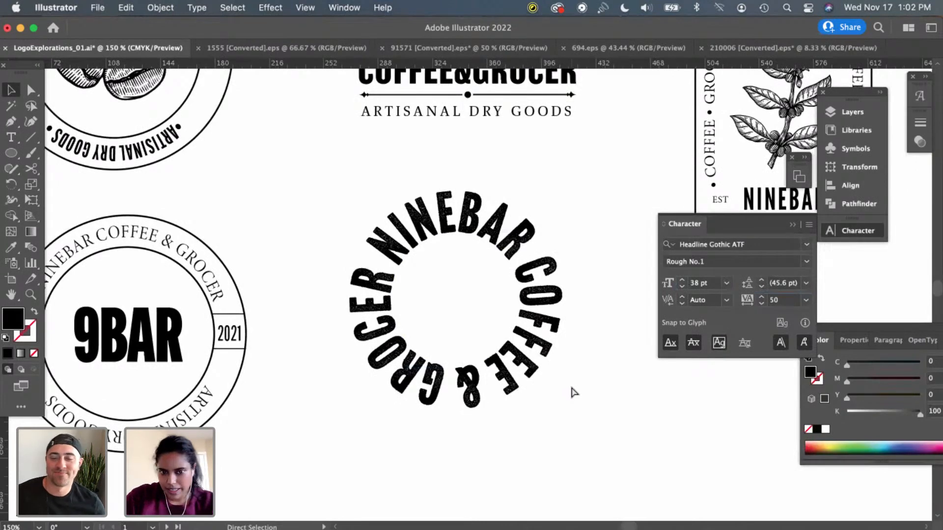
key(super+s)
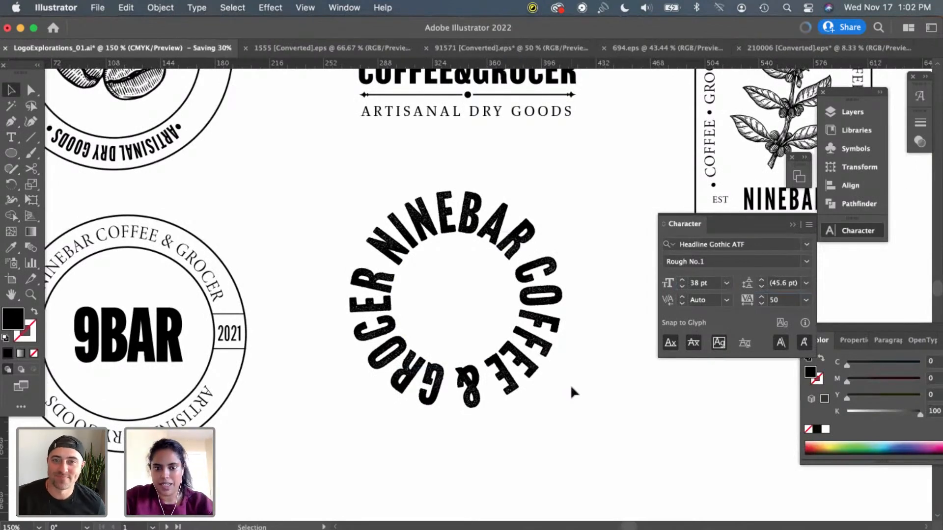
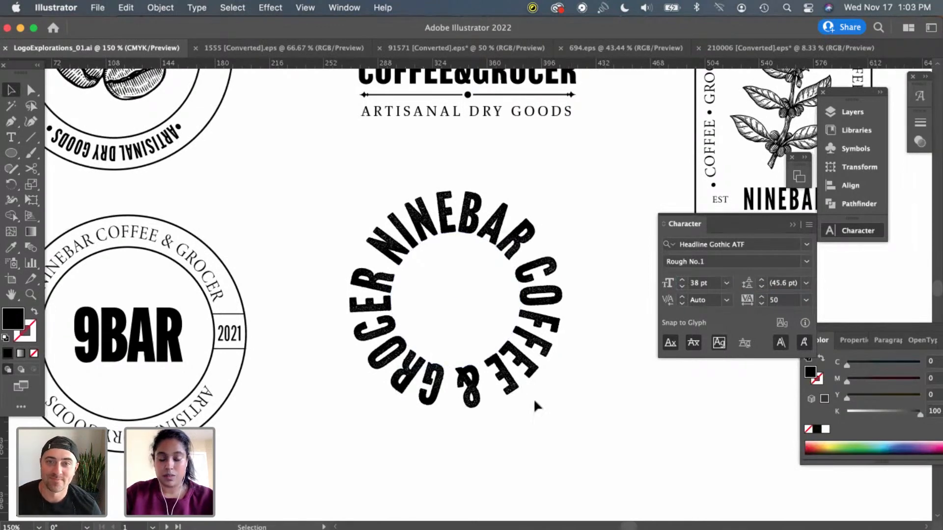
Duplicate the ARTISANAL DRY GOODS line from the stacked logo and place the copy just below the circular text
scroll(533, 399, up, 3)
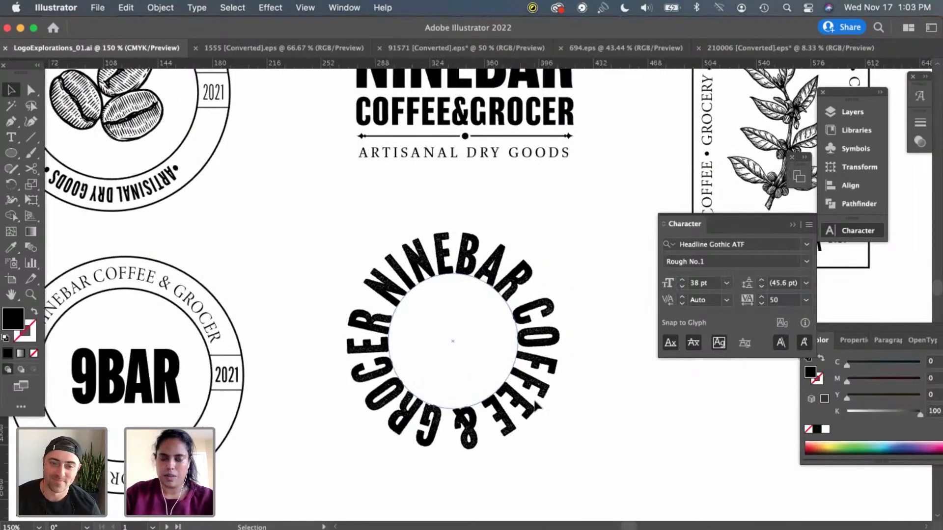
scroll(537, 402, down, 2)
scroll(537, 402, right, 2)
scroll(537, 402, down, 2)
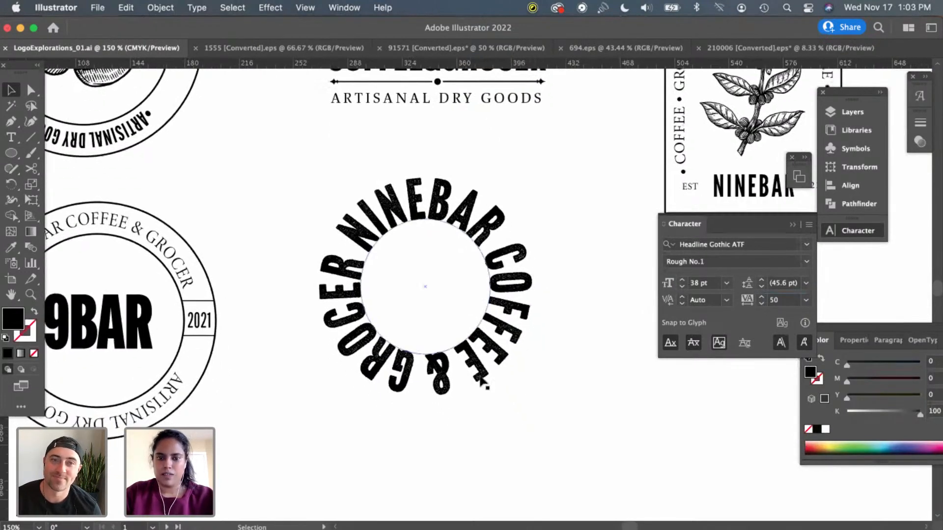
click(517, 101)
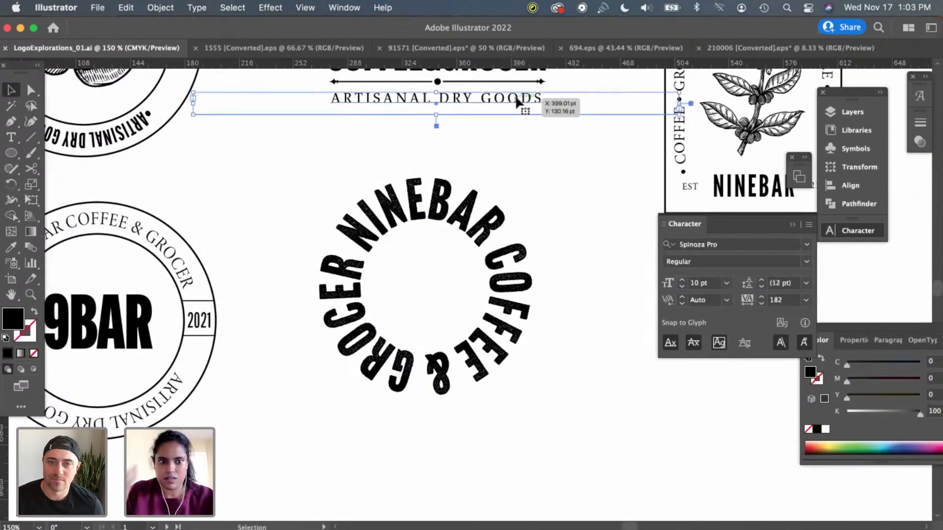
drag(517, 100, 550, 435)
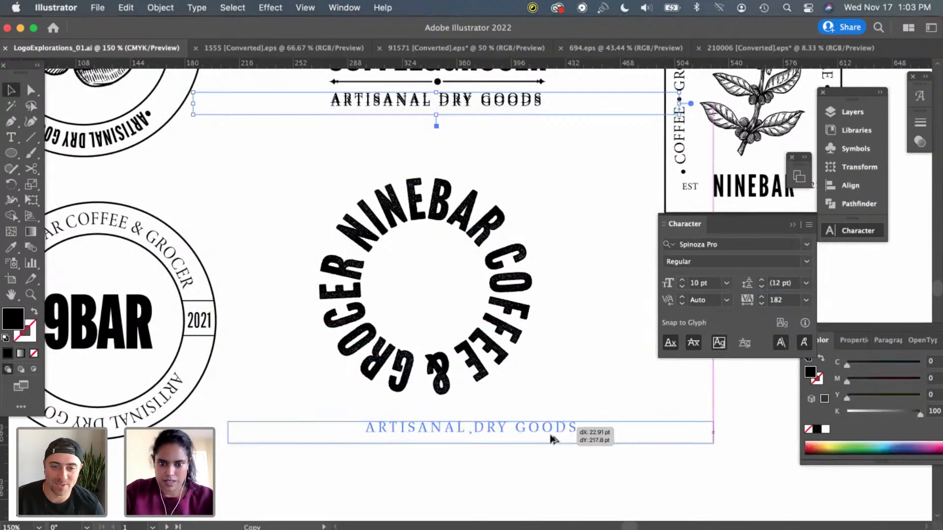
click(579, 396)
Resize the text frame of the ARTISANAL DRY GOODS copy below the circular text, making it taller and narrower around the line
double_click(538, 436)
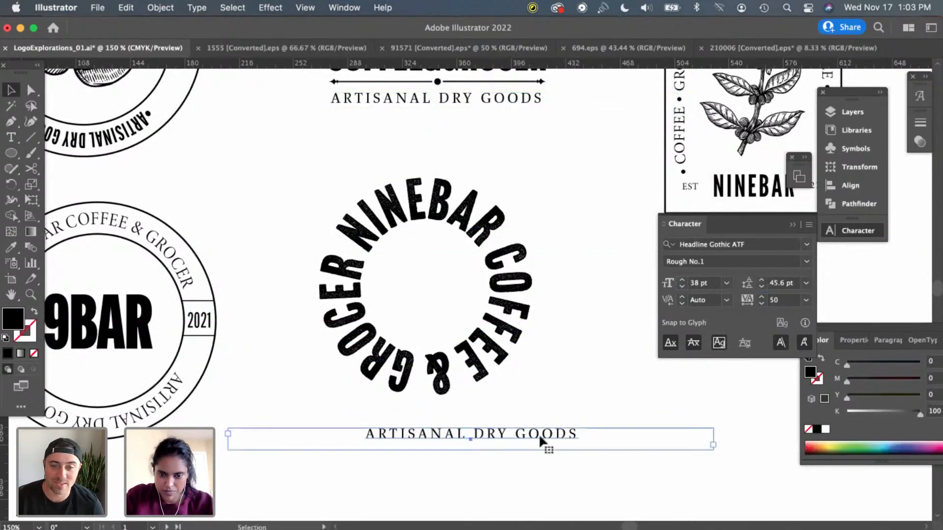
key(super+a)
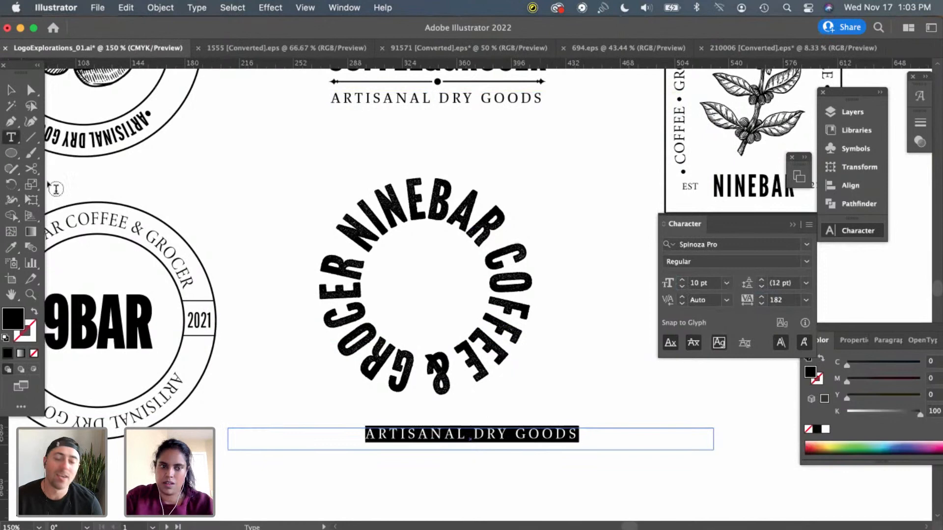
click(11, 89)
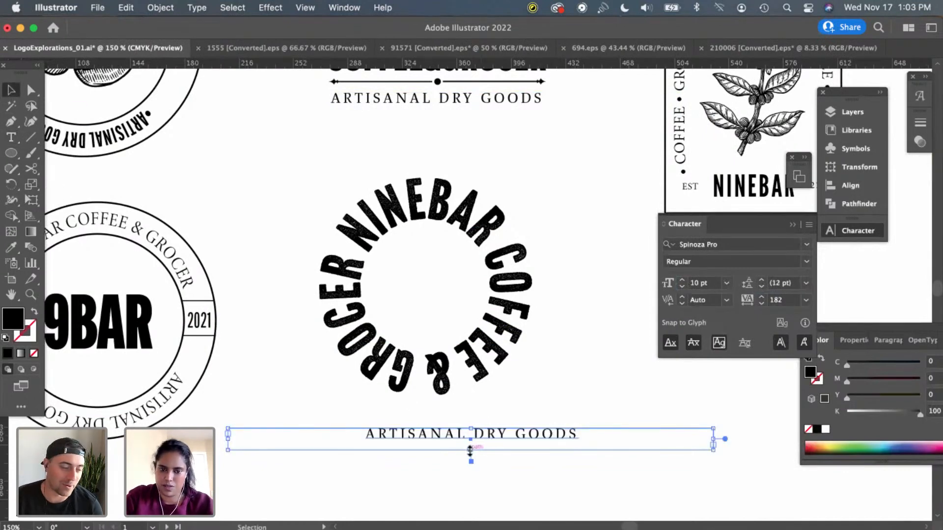
drag(469, 485, 470, 496)
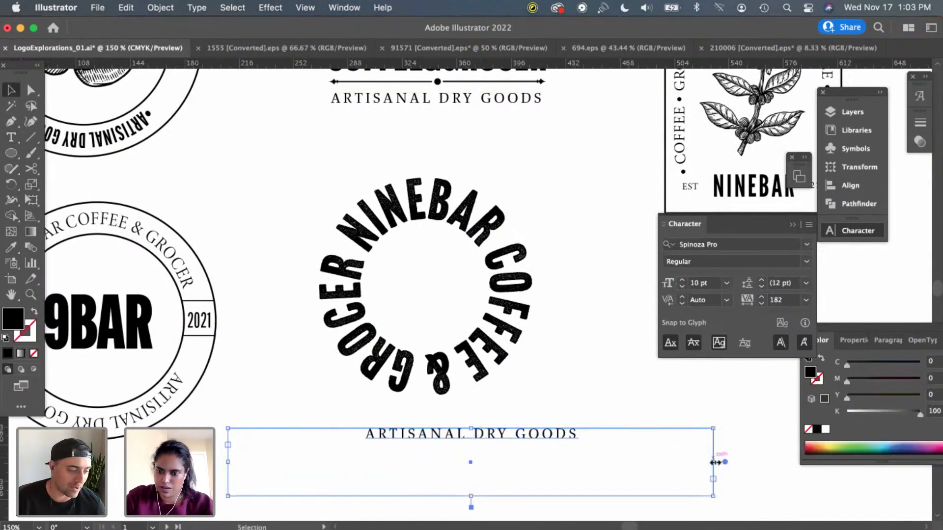
drag(712, 462, 584, 407)
click(585, 392)
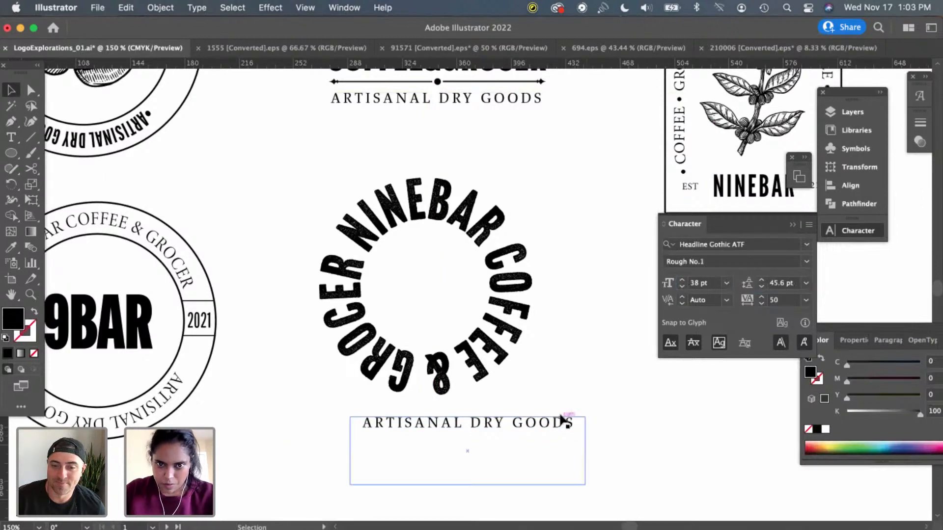
Set the tracking of the ARTISANAL DRY GOODS copy below the circular text to 10
click(543, 423)
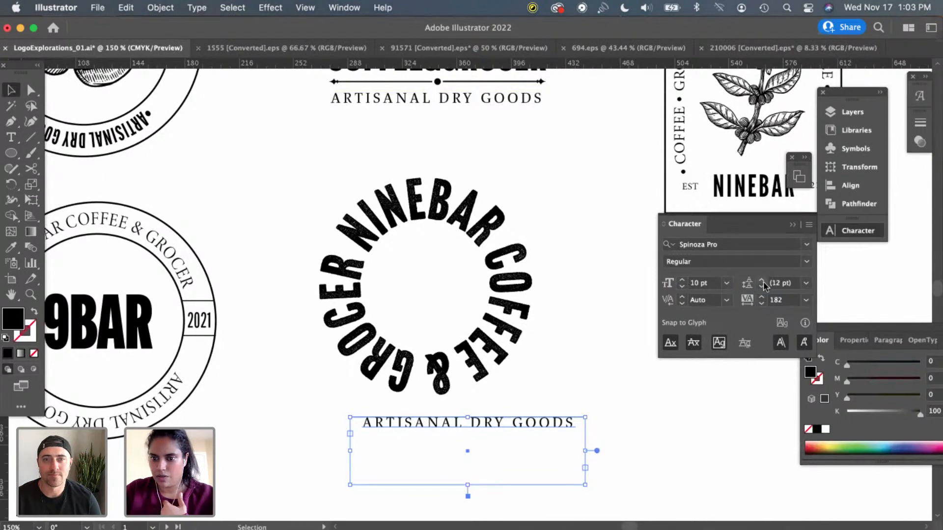
click(805, 299)
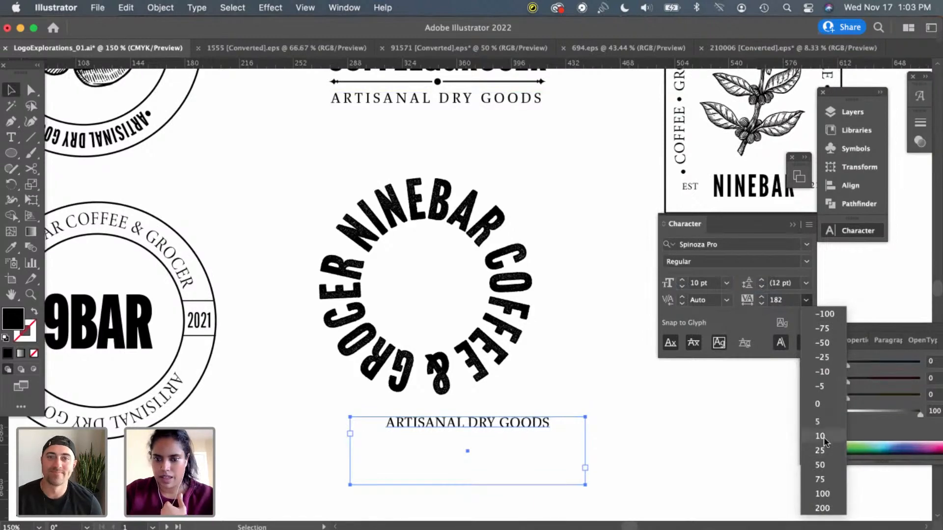
click(823, 437)
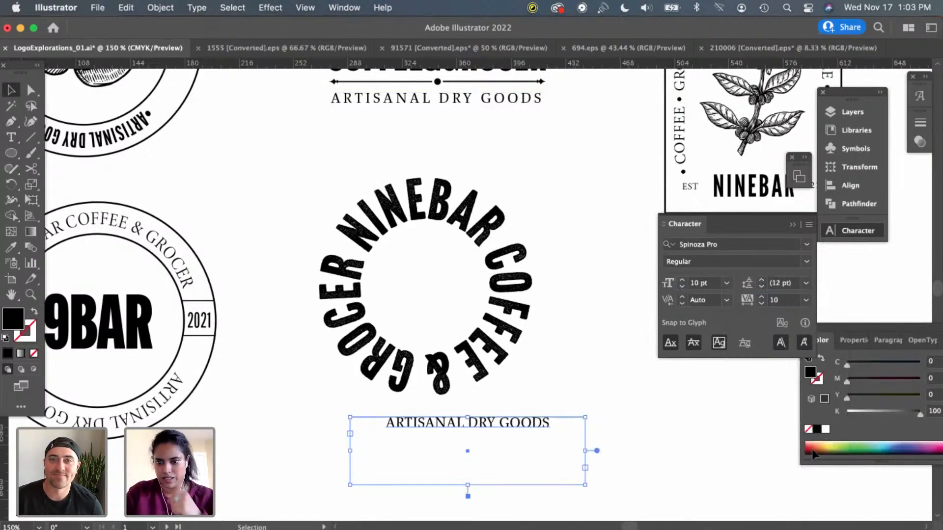
click(661, 471)
Move the ARTISANAL DRY GOODS copy inside the circular text and replace its wording with 9
drag(537, 422, 529, 283)
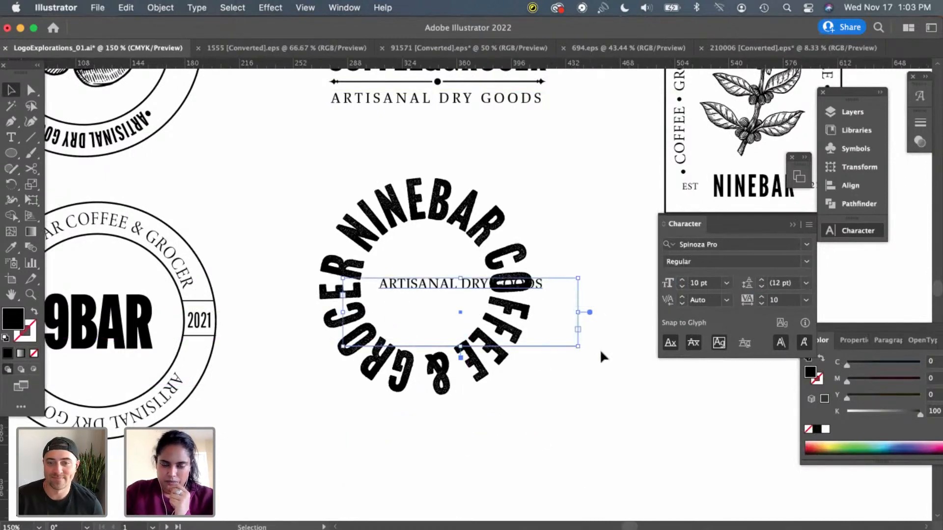
click(466, 305)
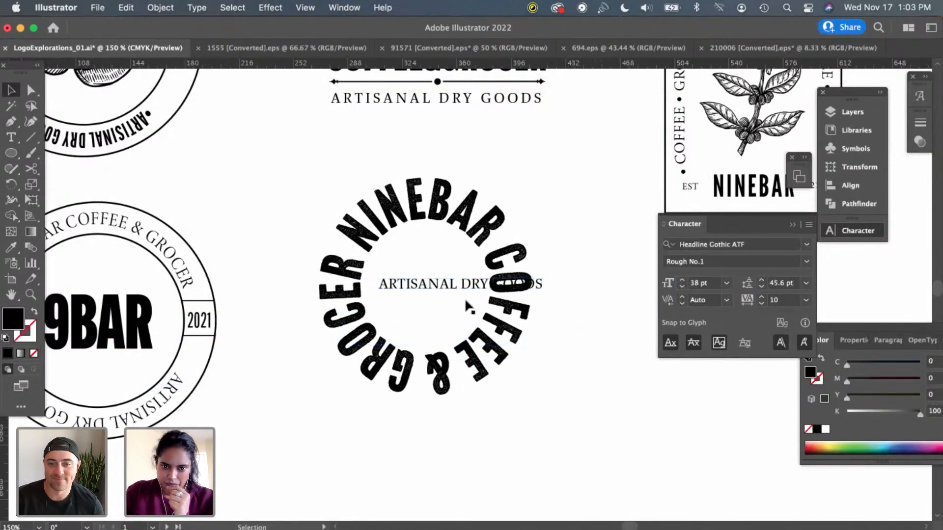
click(439, 287)
triple_click(438, 285)
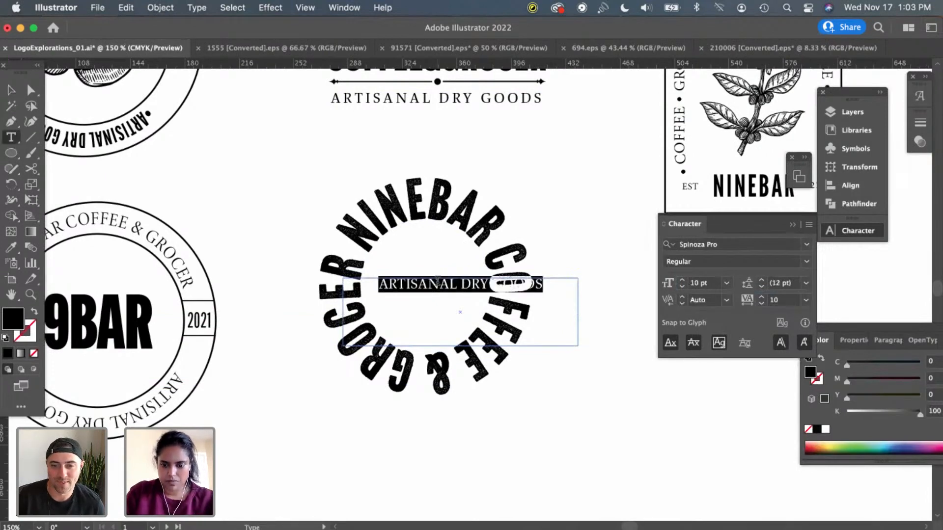
text(9)
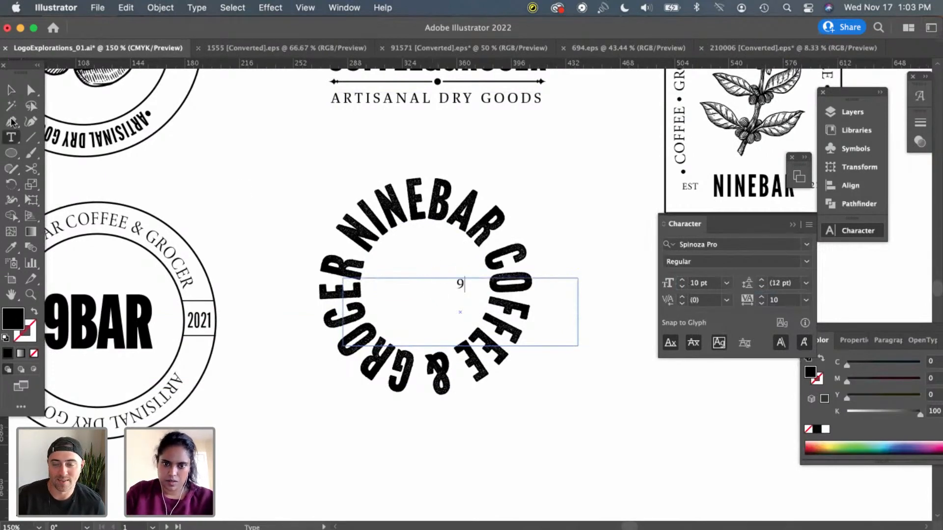
Set the 9 to 48 pt and position it near the centre of the circular text
click(10, 90)
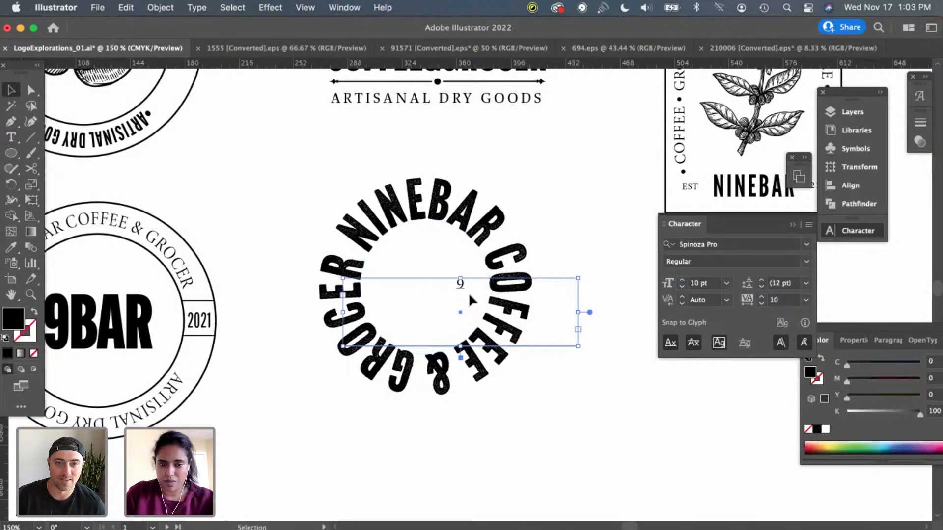
click(726, 284)
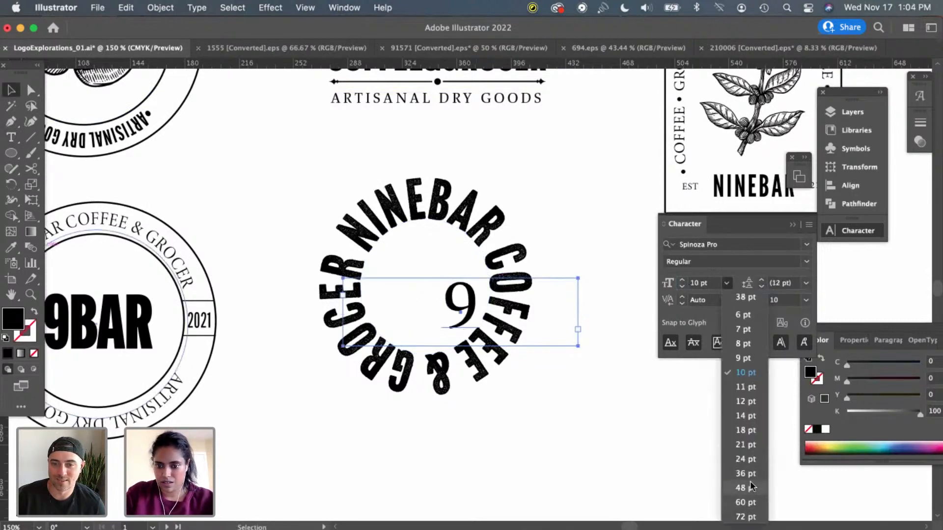
click(749, 487)
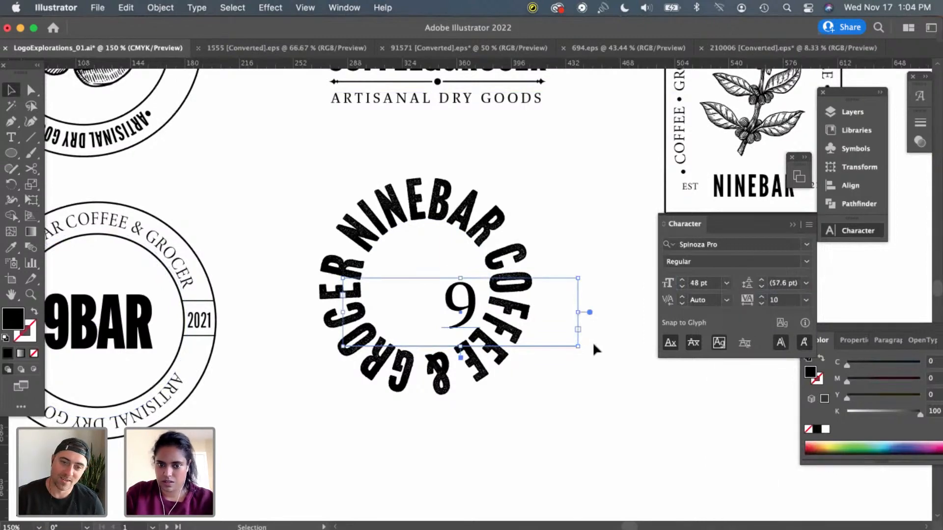
drag(468, 305, 426, 289)
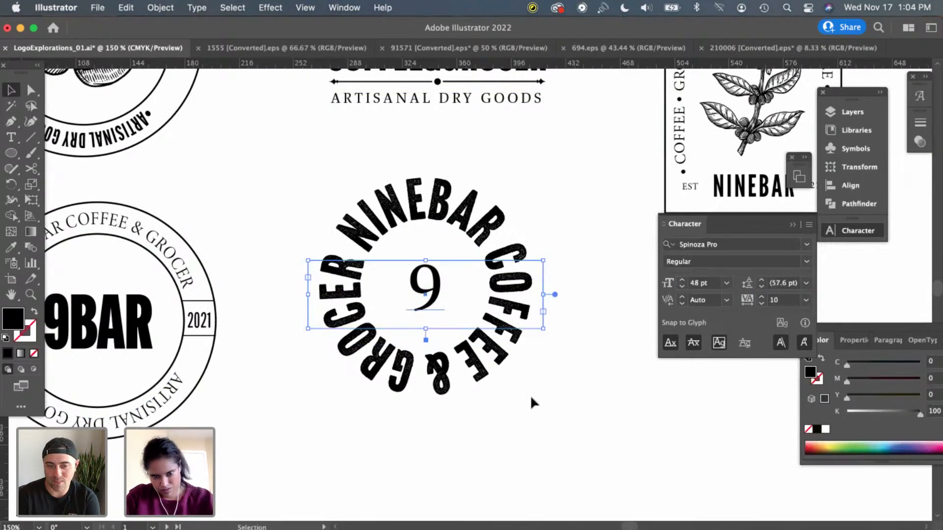
Delete the 9 from inside the circular NINEBAR COFFEE & GROCER text
click(529, 395)
click(432, 289)
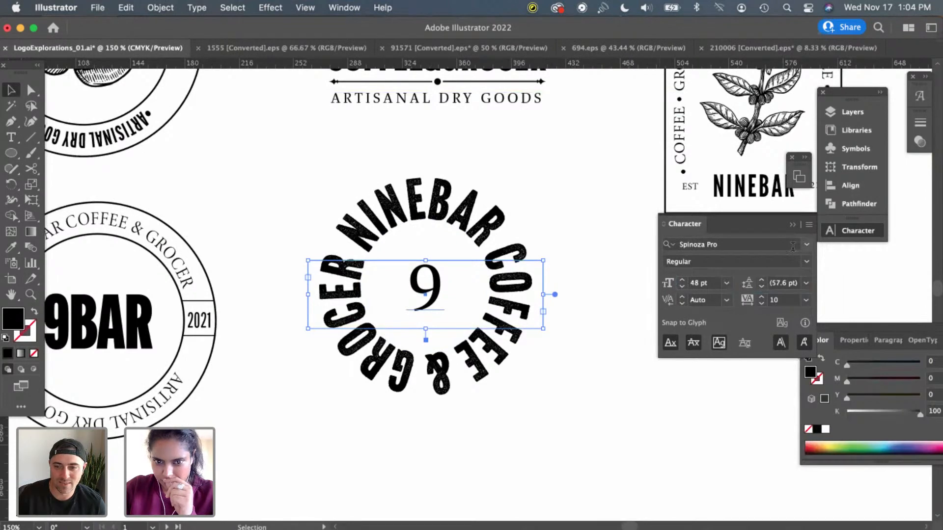
key(Delete)
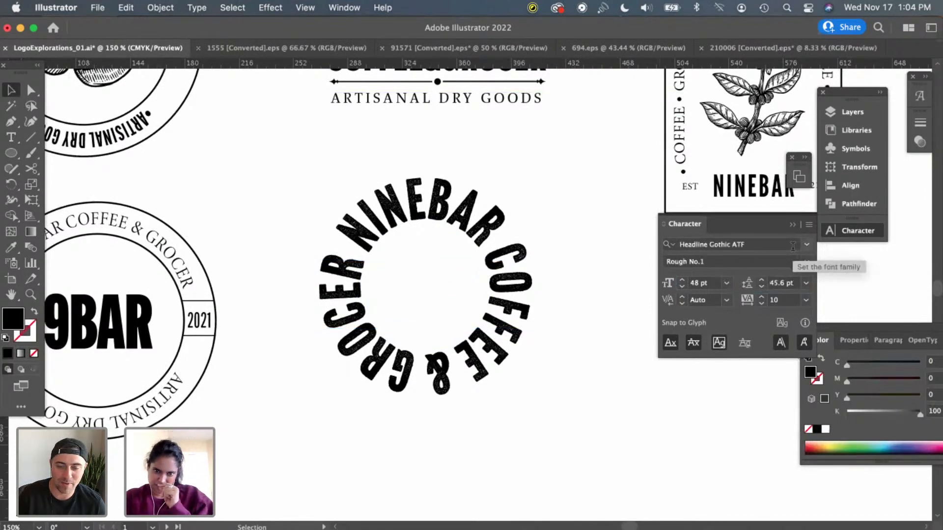
Check the empty circular text against the surrounding logos and save the LogoExplorations_01.ai document
key(super+minus)
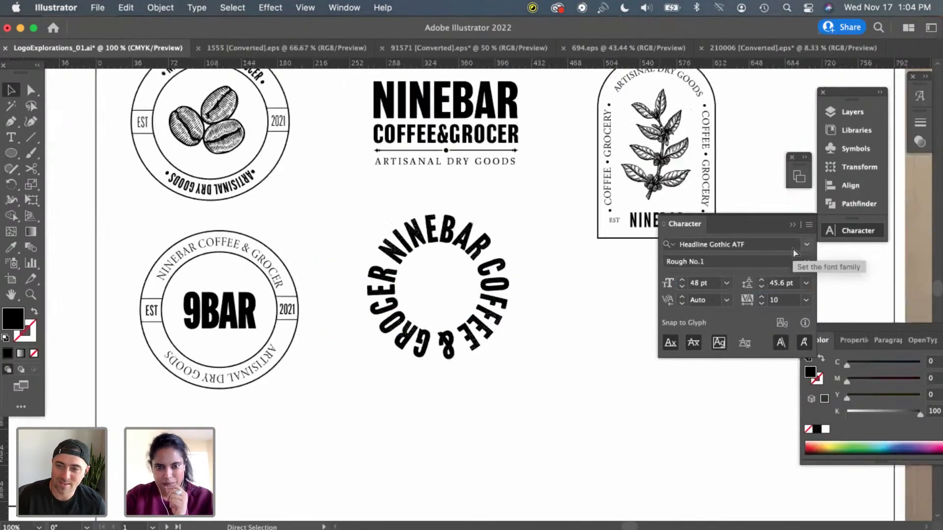
key(super+equal)
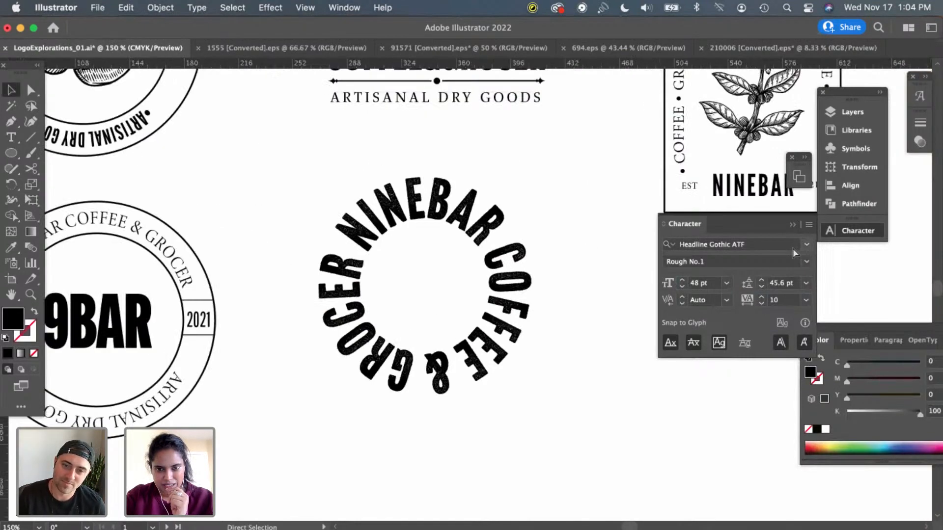
key(super+minus)
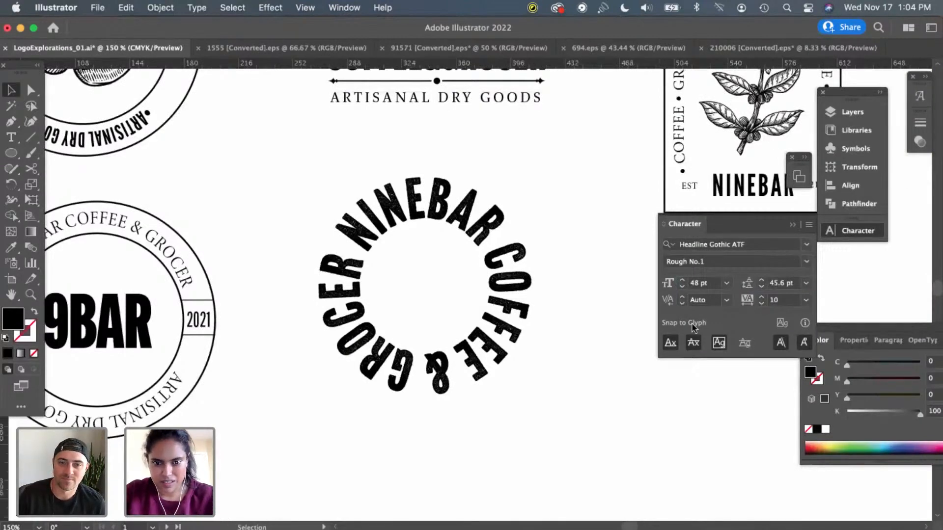
key(super+minus)
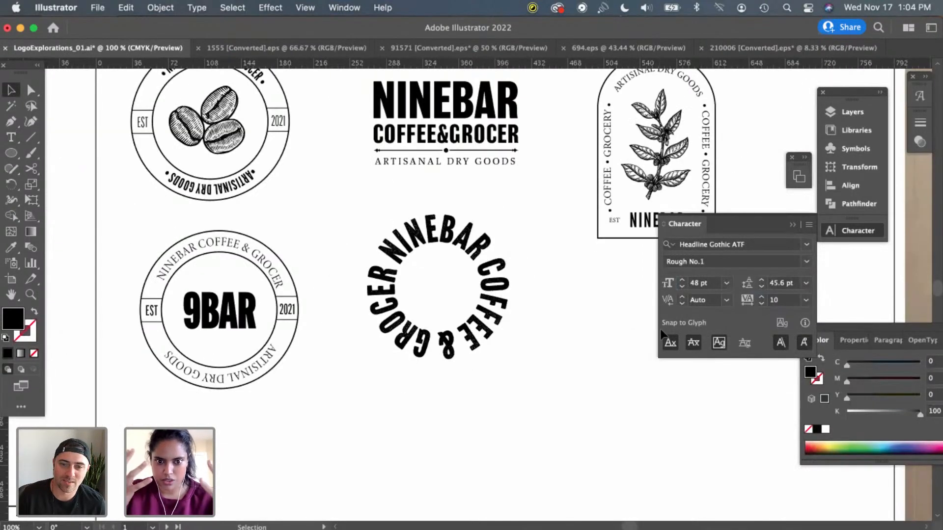
click(479, 344)
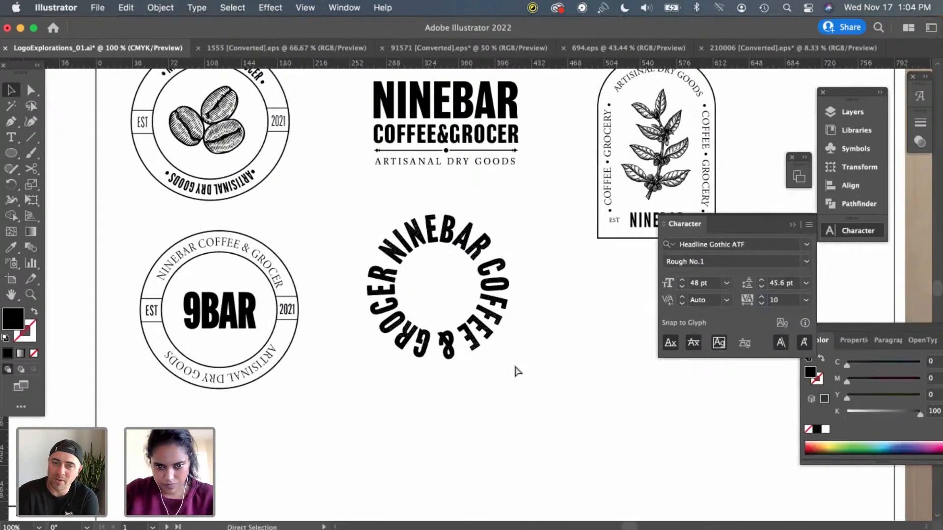
key(super+equal)
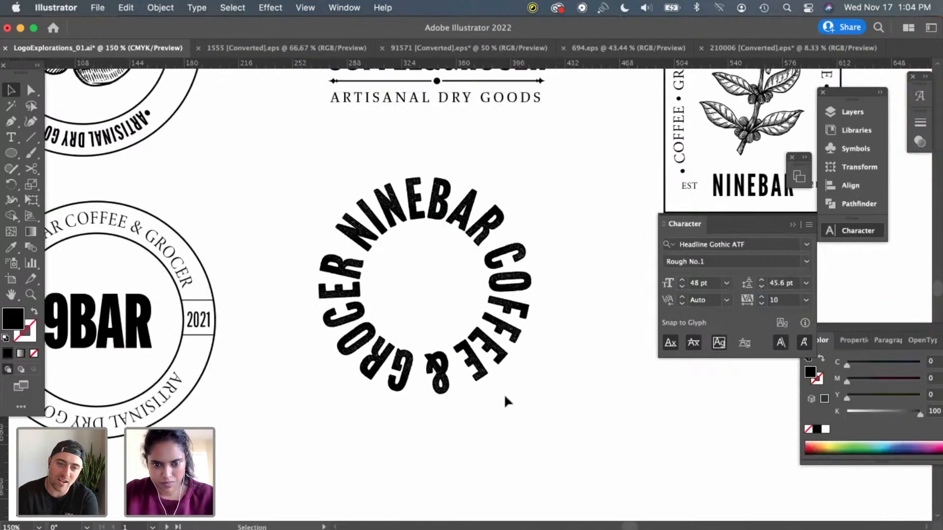
scroll(505, 397, down, 1)
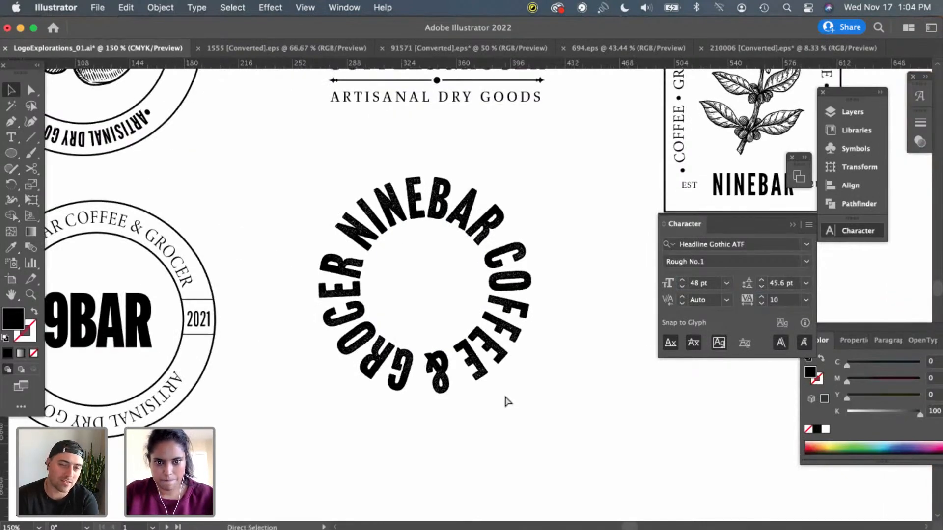
key(super+s)
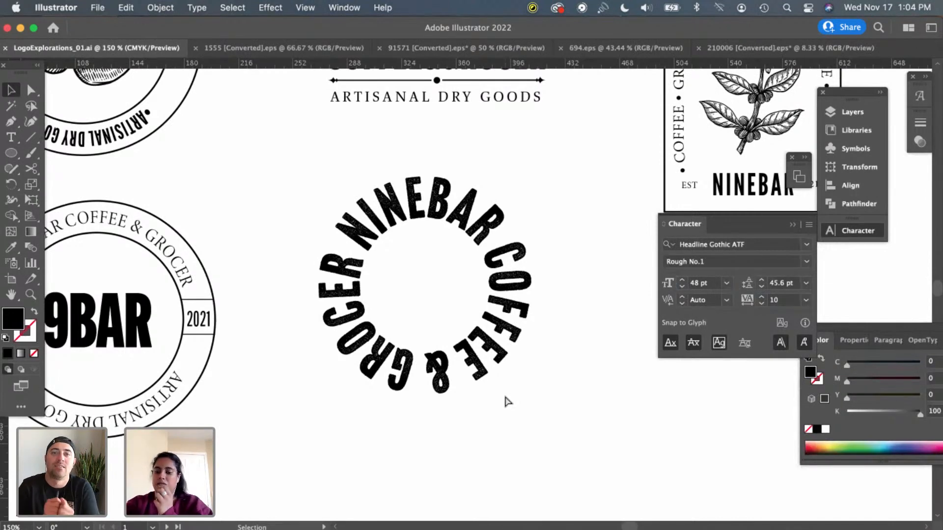
Review the circular text alongside the stacked NINEBAR logo, the 9BAR badge and the arched coffee-plant badge
key(super+minus)
key(super+equal)
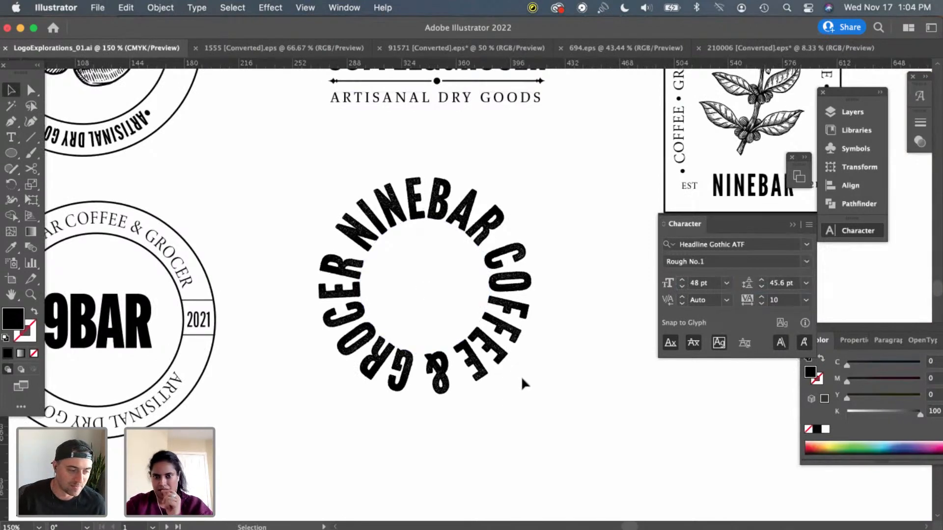
scroll(520, 375, up, 5)
scroll(524, 380, up, 2)
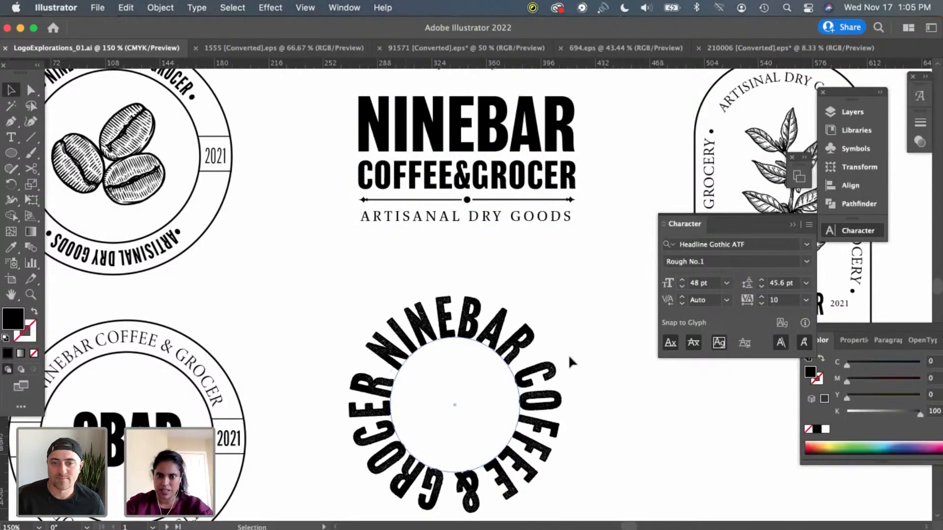
scroll(569, 357, down, 5)
scroll(569, 357, right, 2)
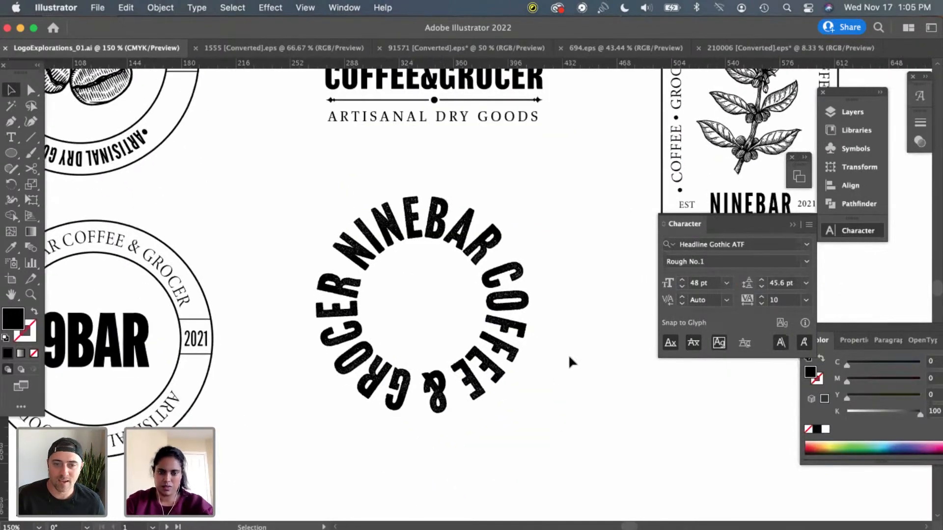
scroll(568, 355, down, 6)
scroll(568, 355, left, 8)
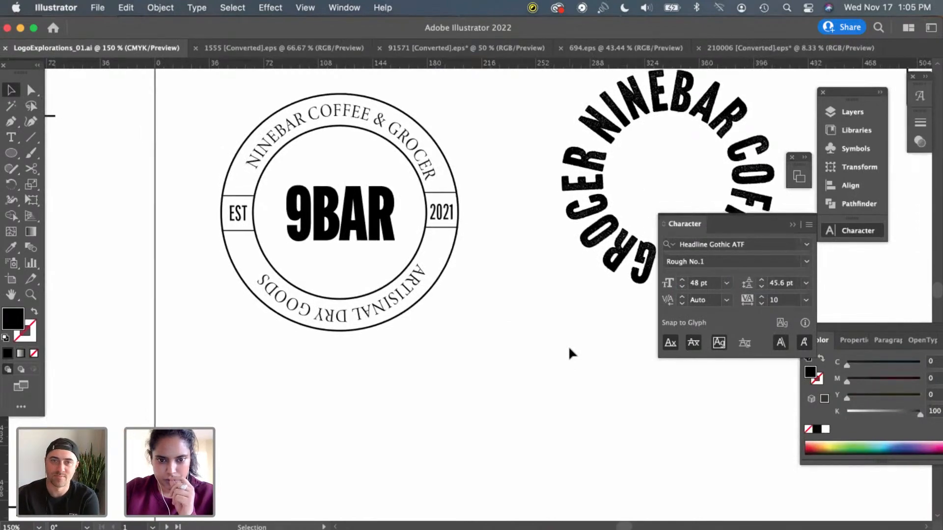
scroll(569, 348, down, 2)
scroll(568, 348, right, 3)
scroll(568, 346, right, 15)
scroll(568, 346, up, 4)
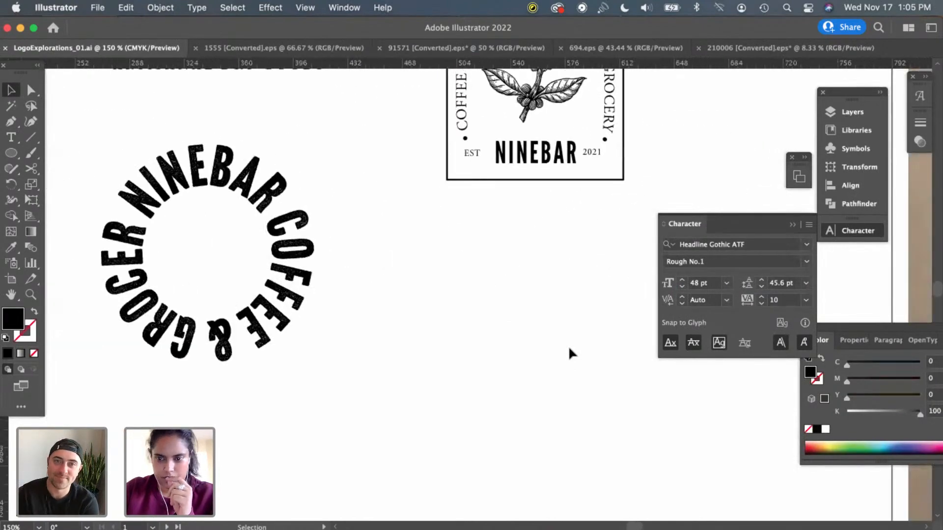
Examine the pencil sketches of oval, round, arched and diamond NINEBAR badges for the next logo idea
scroll(568, 350, right, 13)
scroll(568, 349, down, 5)
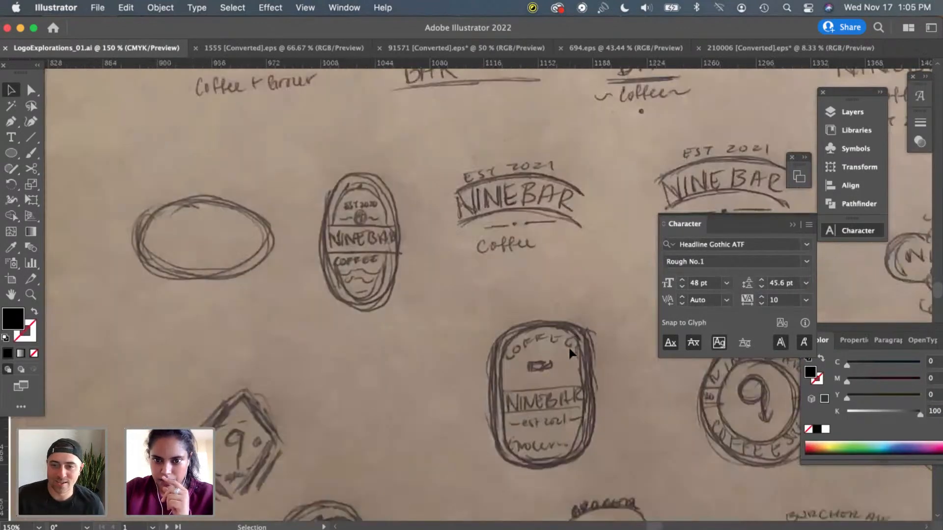
scroll(568, 345, right, 10)
scroll(568, 346, up, 4)
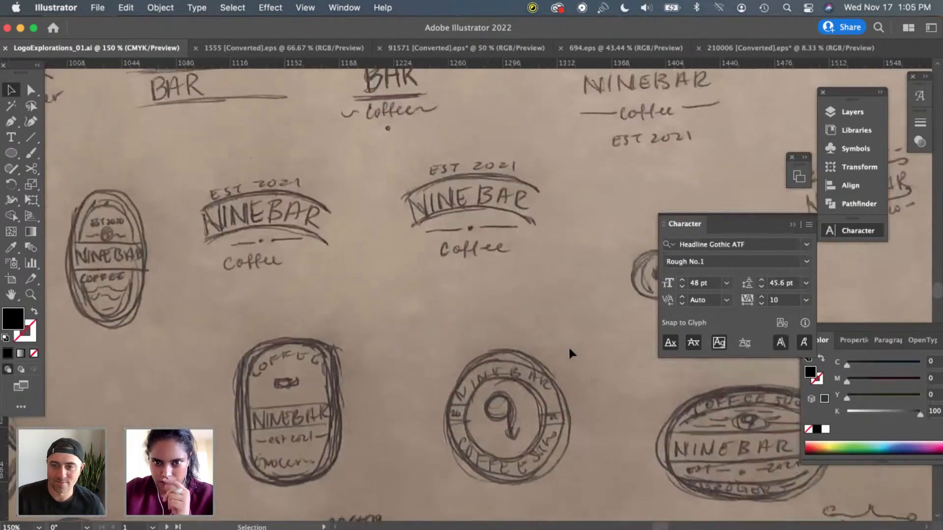
scroll(567, 346, right, 6)
scroll(567, 346, up, 2)
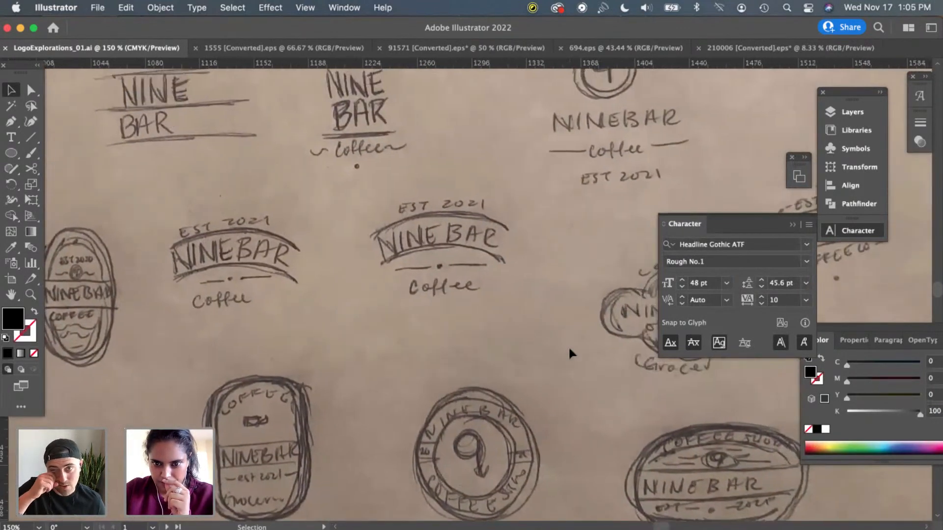
scroll(567, 346, down, 5)
scroll(568, 345, right, 8)
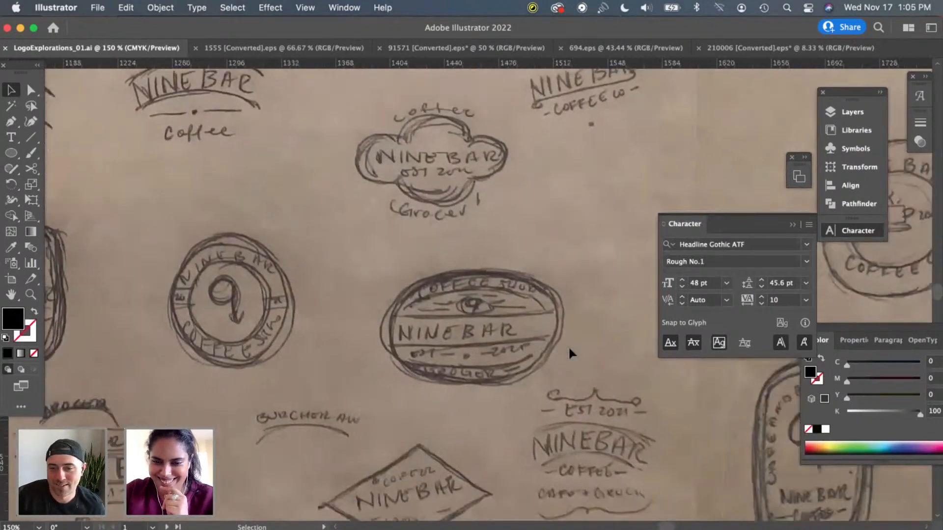
scroll(567, 345, down, 5)
scroll(568, 345, left, 8)
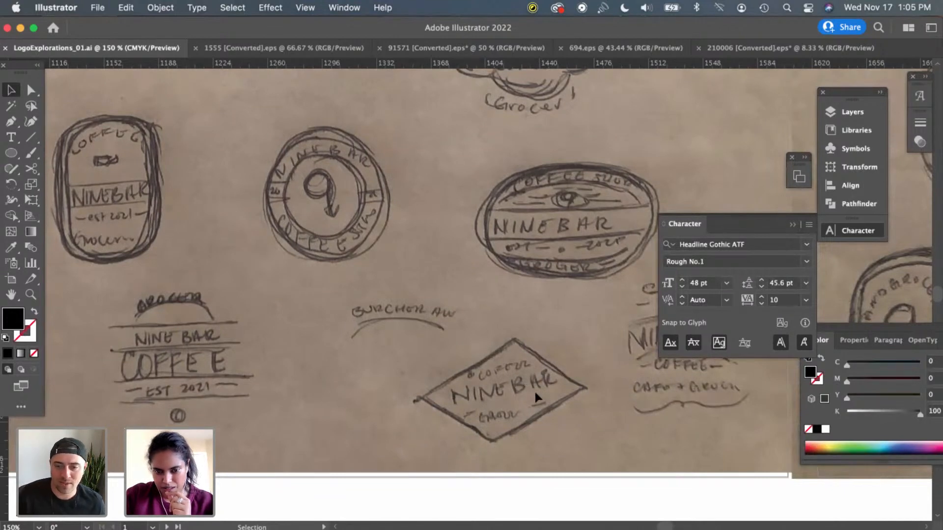
scroll(534, 390, left, 3)
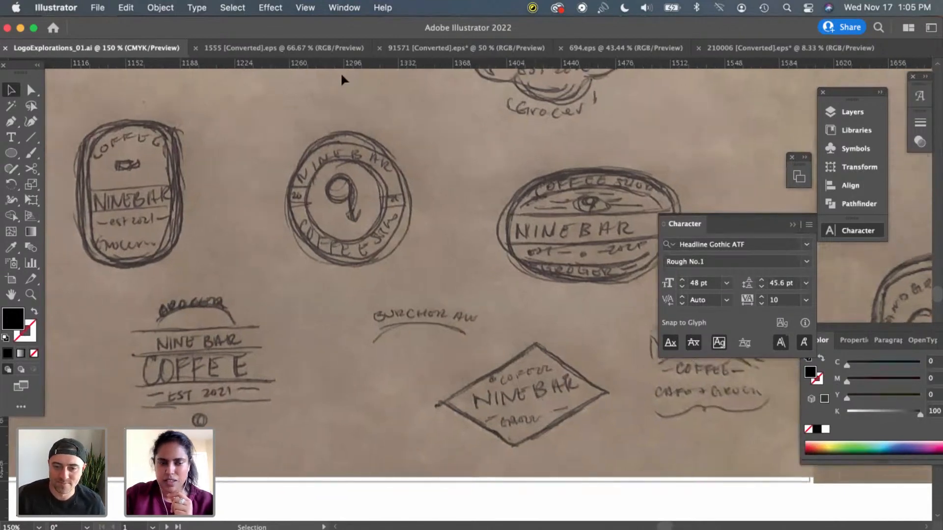
Copy the diamond outline beside the ornament artwork in the 91571 [Converted].eps document
click(330, 49)
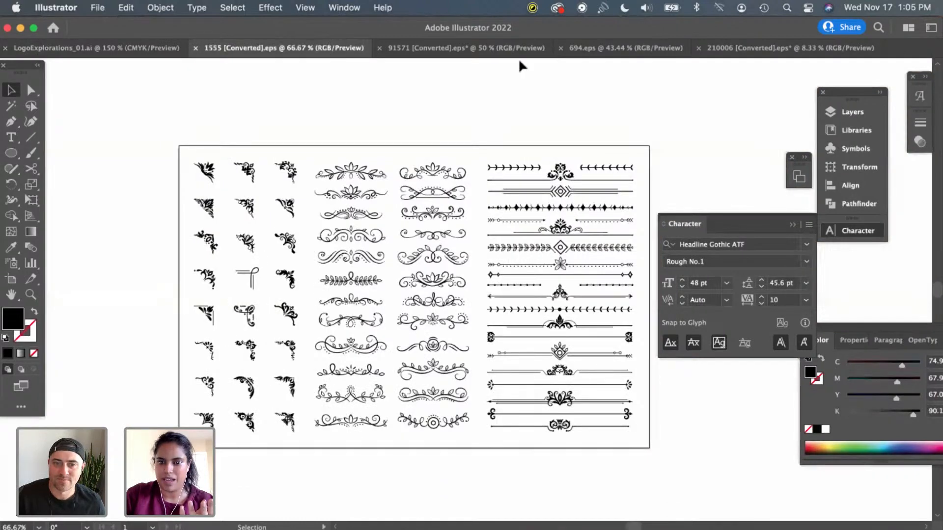
click(519, 51)
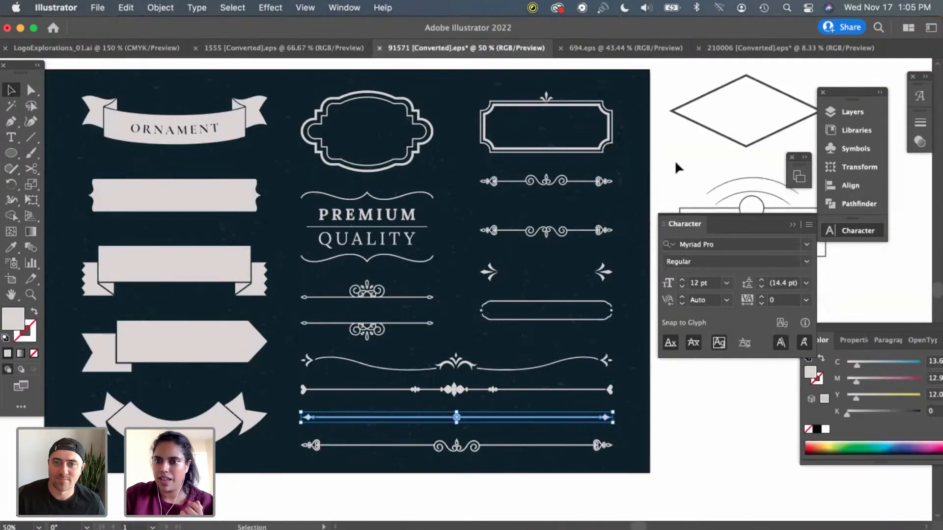
key(a)
click(726, 140)
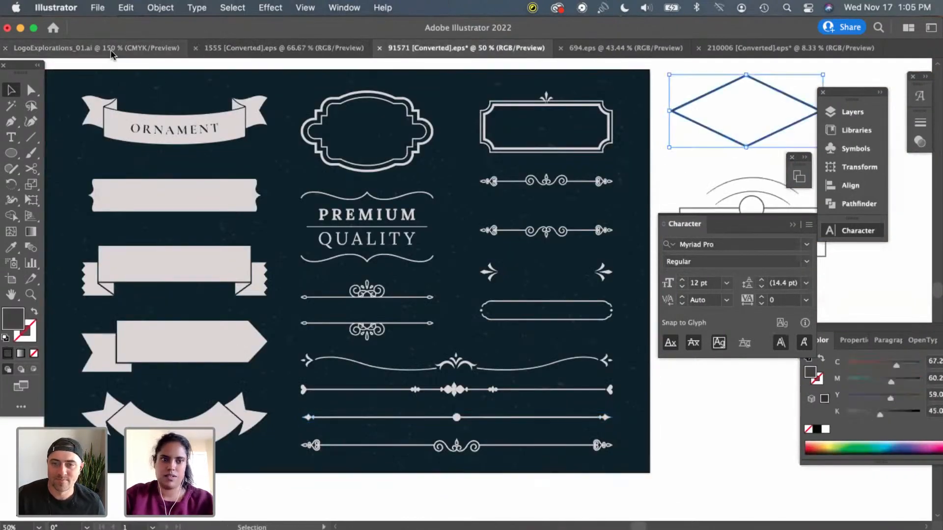
Paste the diamond into LogoExplorations_01.ai below the coffee-plant badge and scale it down proportionally
click(95, 48)
scroll(344, 218, left, 20)
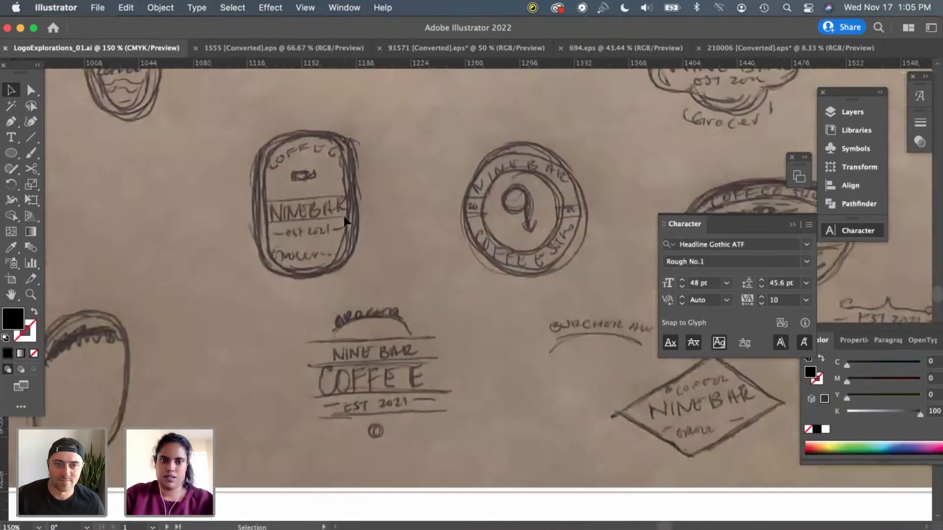
scroll(344, 220, left, 15)
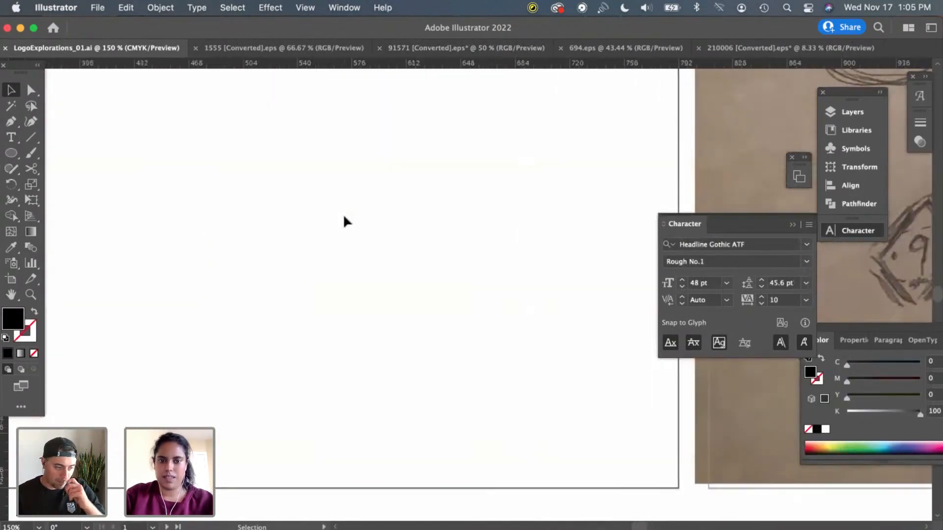
scroll(343, 220, up, 5)
scroll(345, 221, right, 8)
scroll(344, 221, up, 3)
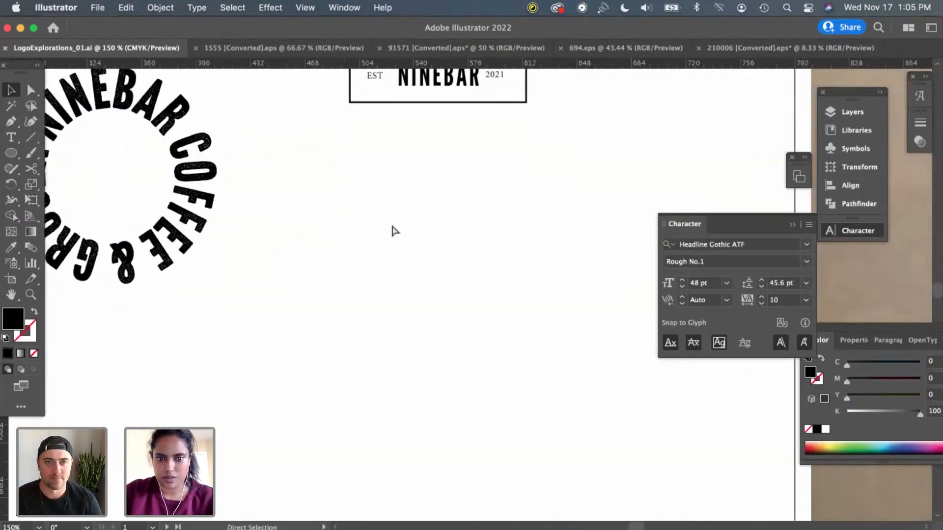
key(cmd+v)
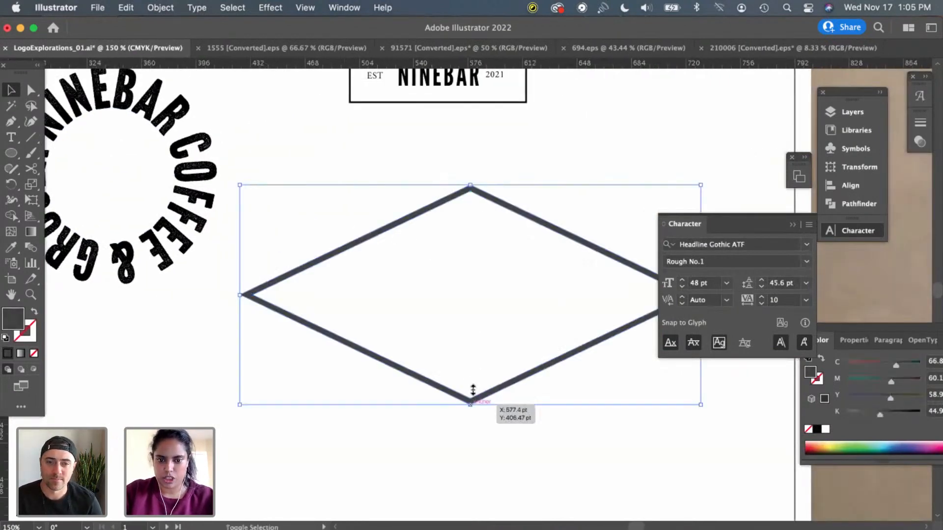
drag(473, 391, 476, 336)
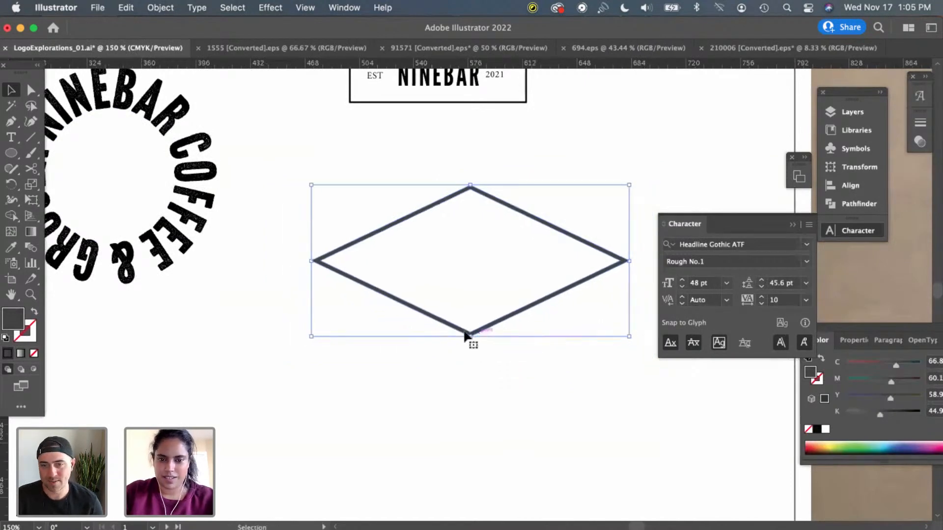
Try to set the diamond's fill colour to 000000
super+click(467, 310)
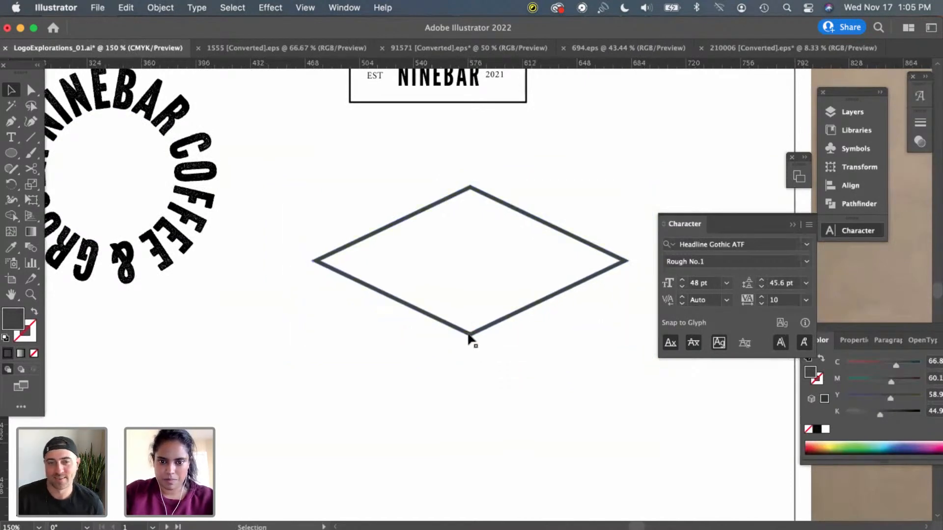
click(469, 336)
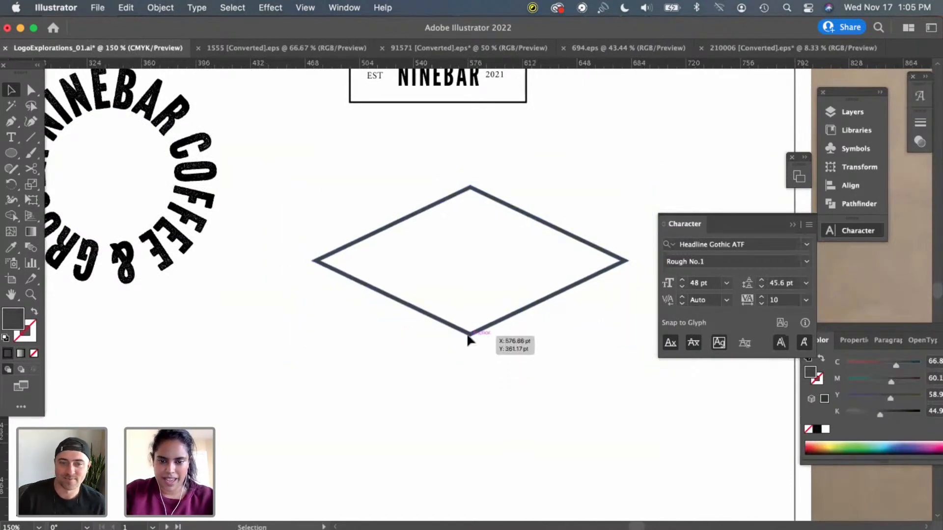
double_click(13, 324)
text(00000)
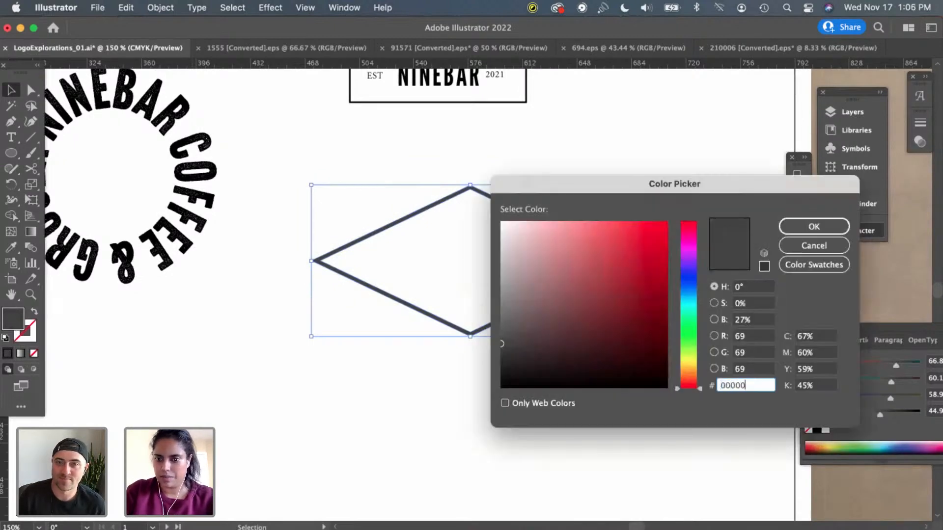
text(0)
key(Return)
Scale the diamond down further and compare its size with the surrounding logos
drag(471, 337, 471, 291)
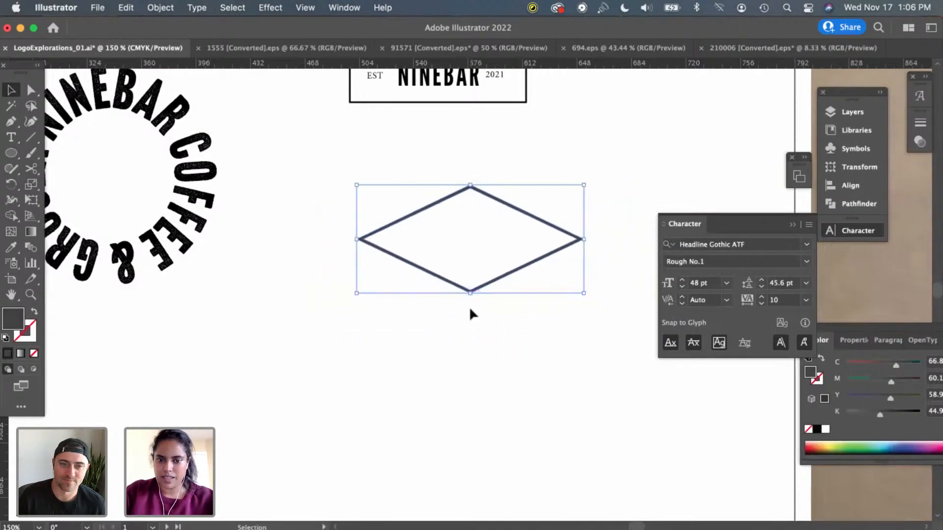
click(495, 319)
key(super+minus)
key(super+minus)
scroll(496, 321, left, 3)
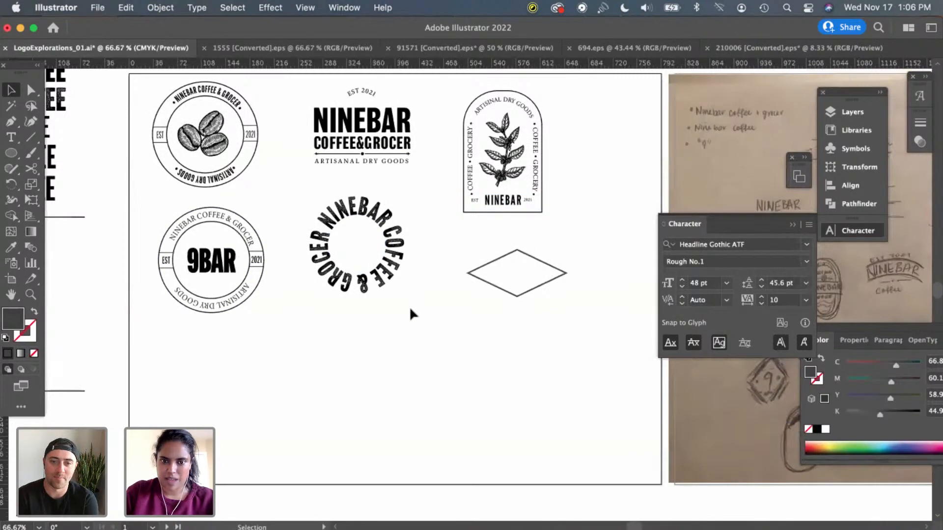
key(super+equal)
key(super+equal)
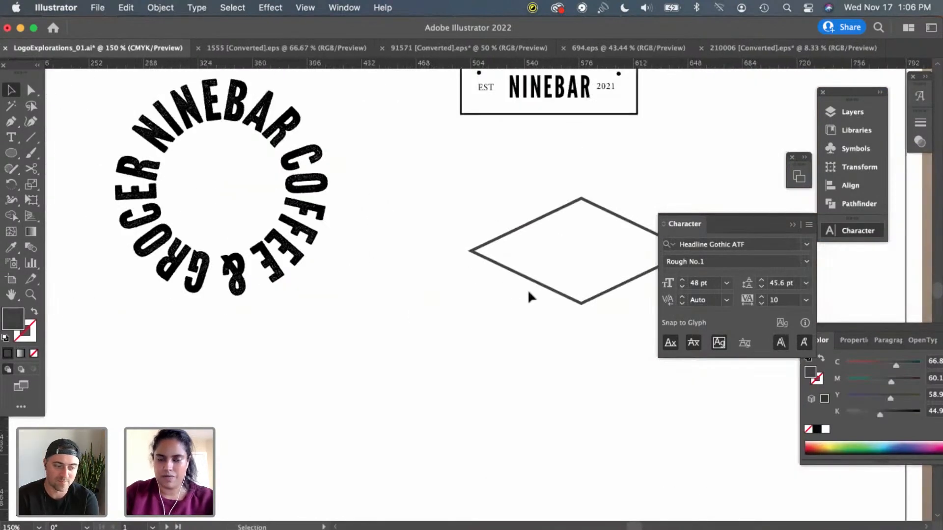
Move the diamond up beneath the coffee-plant badge, roughly centred on it, and shrink it slightly
drag(559, 288, 525, 241)
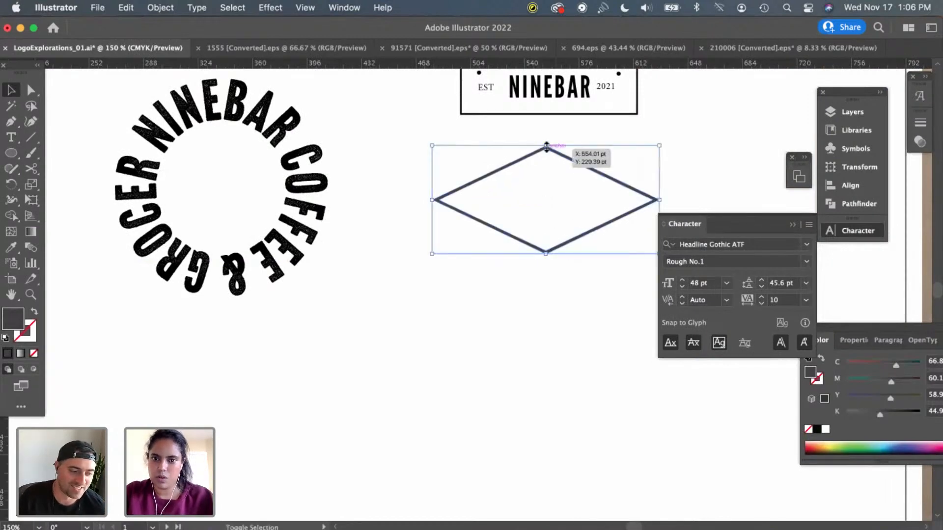
drag(544, 147, 545, 157)
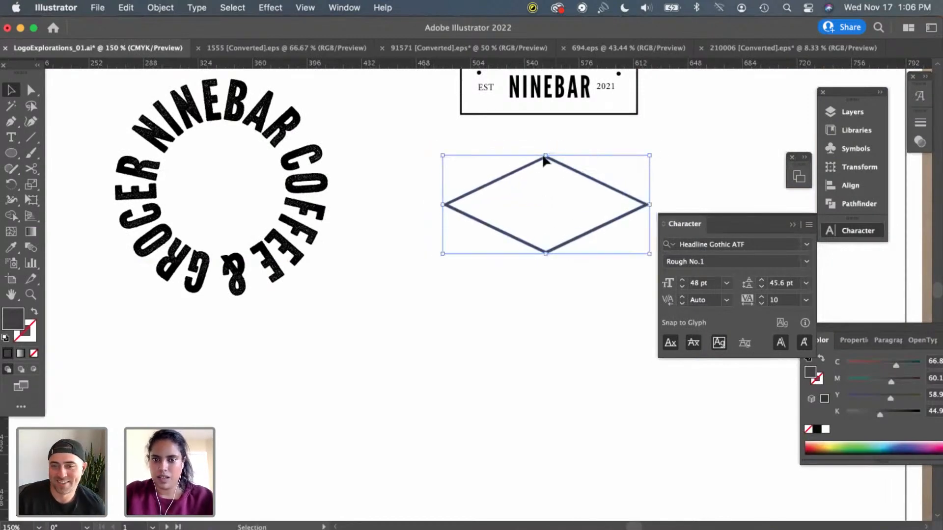
click(553, 329)
scroll(552, 322, up, 3)
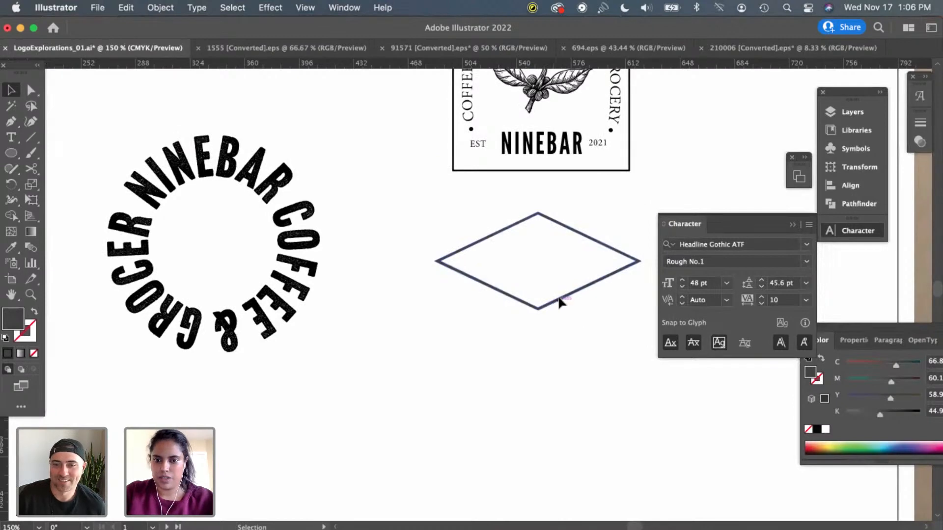
drag(560, 301, 559, 301)
click(560, 369)
Enlarge the diamond slightly, keeping its proportions and its top corner in place
scroll(559, 369, up, 3)
key(super+equal)
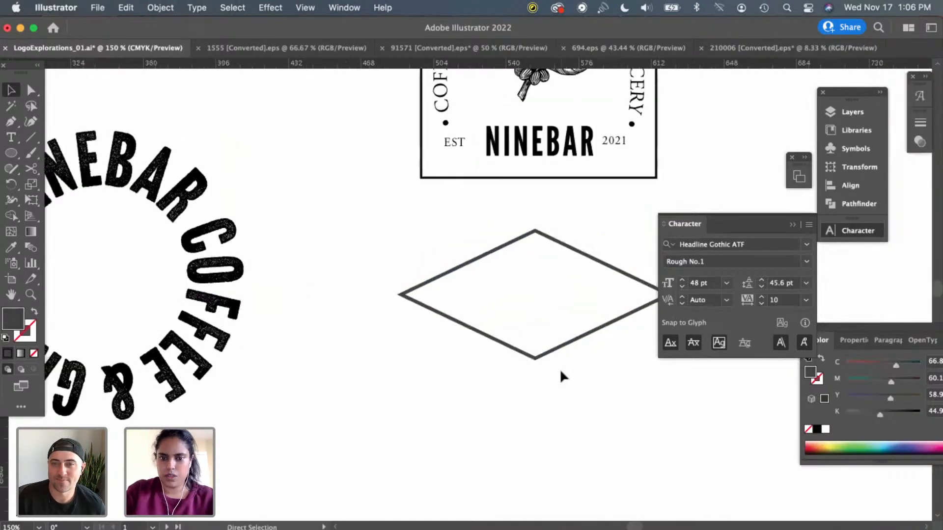
scroll(559, 362, right, 3)
scroll(558, 362, down, 2)
click(480, 332)
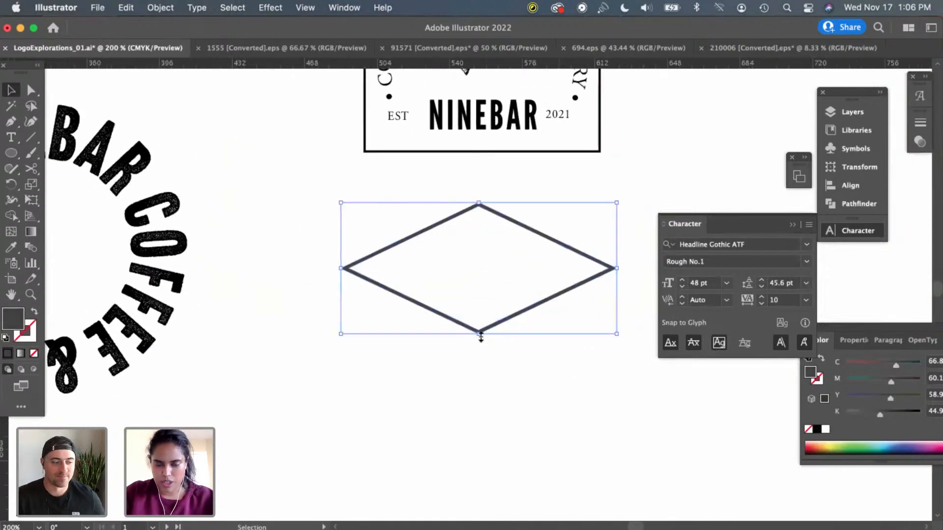
drag(478, 335, 477, 349)
click(492, 376)
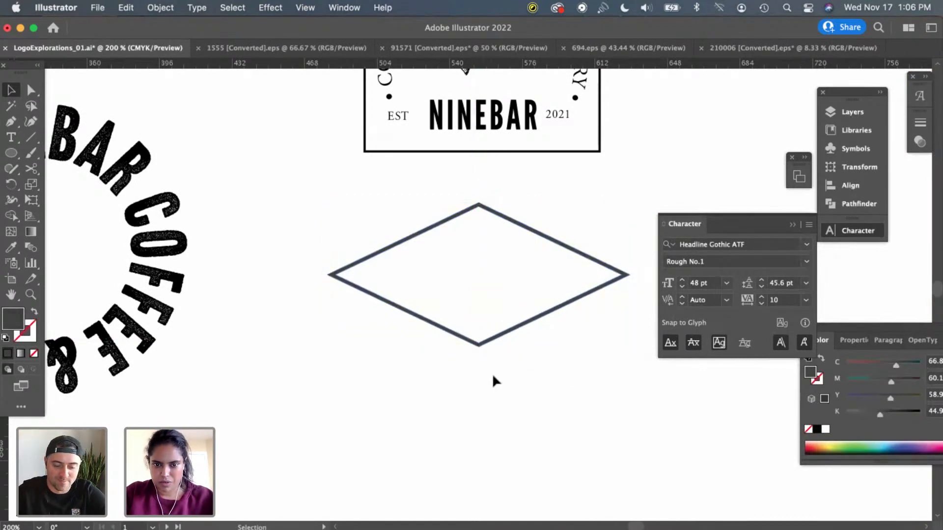
Try again to change the resized diamond's fill colour to 000000
click(479, 345)
double_click(15, 320)
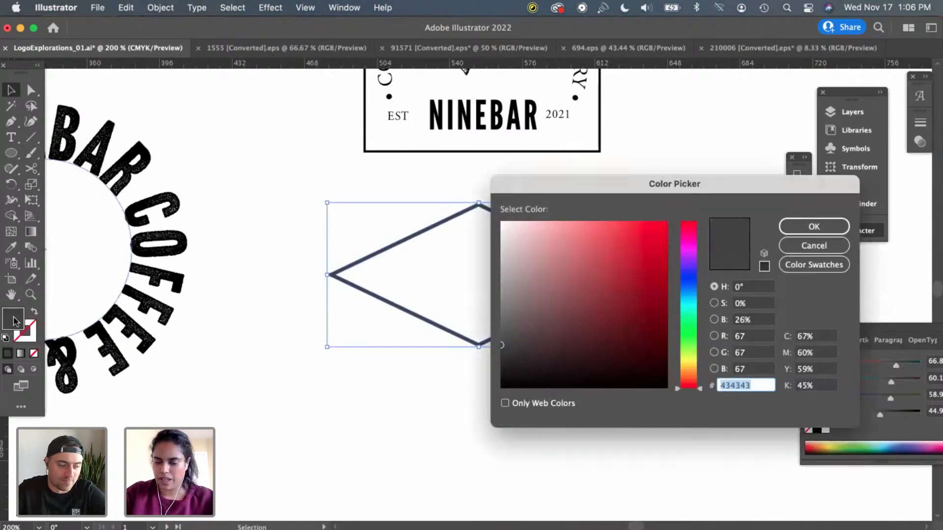
text(000000)
key(Return)
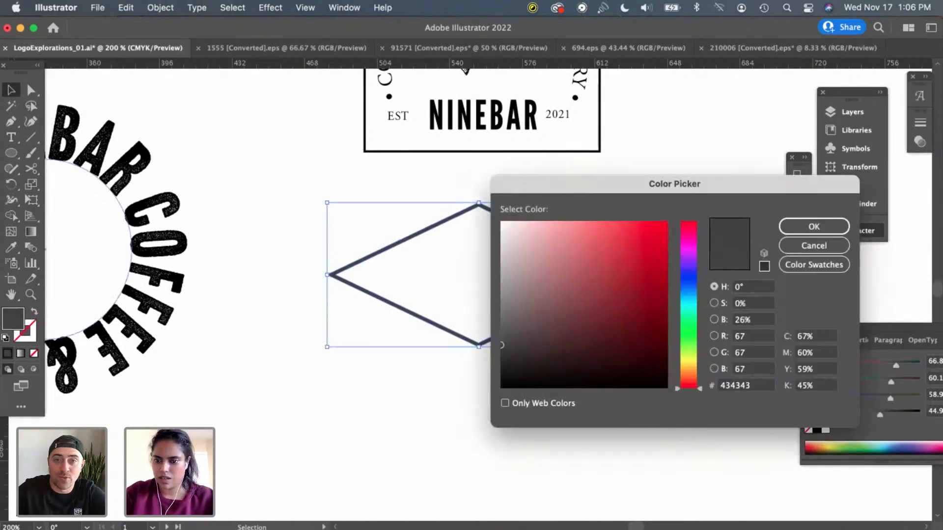
click(412, 430)
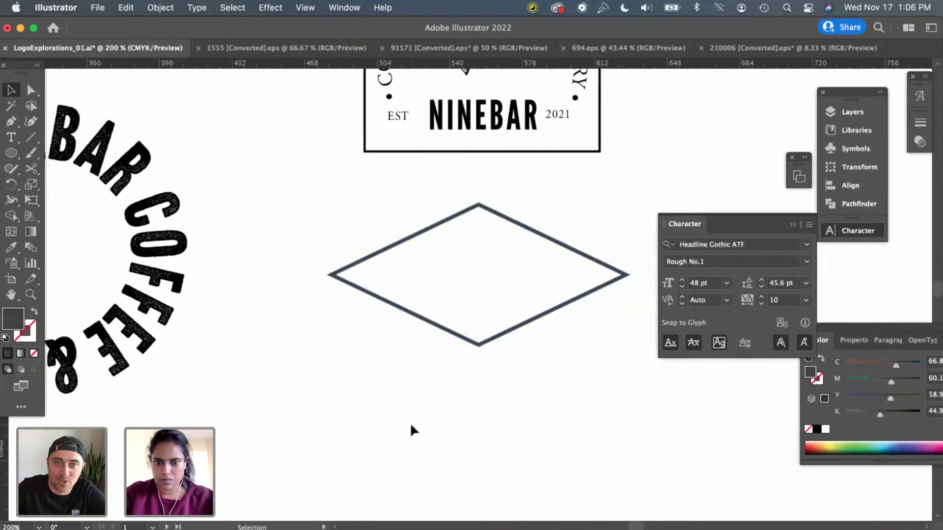
click(486, 344)
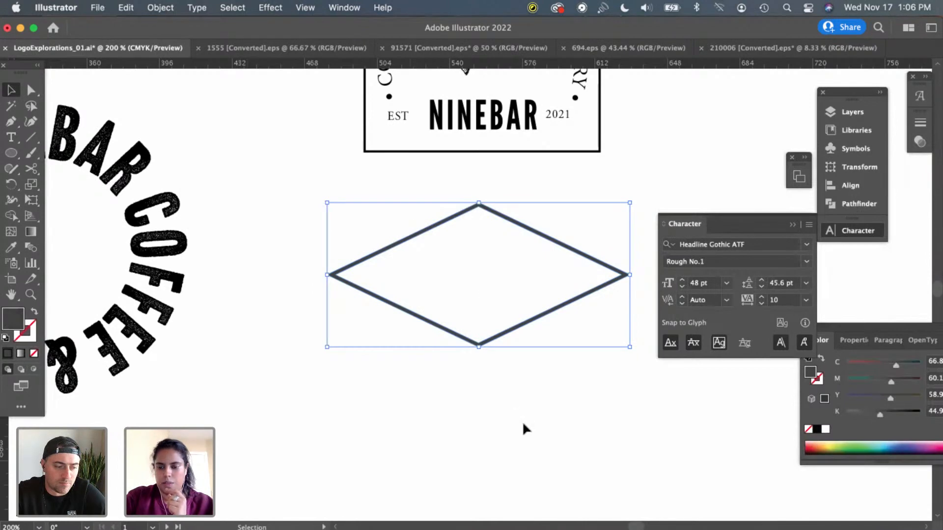
click(544, 418)
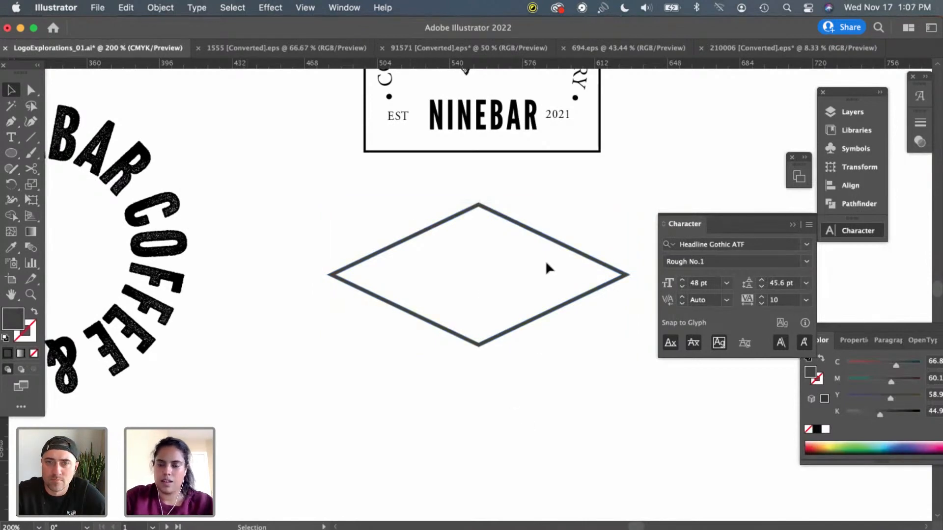
scroll(538, 340, right, 5)
scroll(538, 340, down, 2)
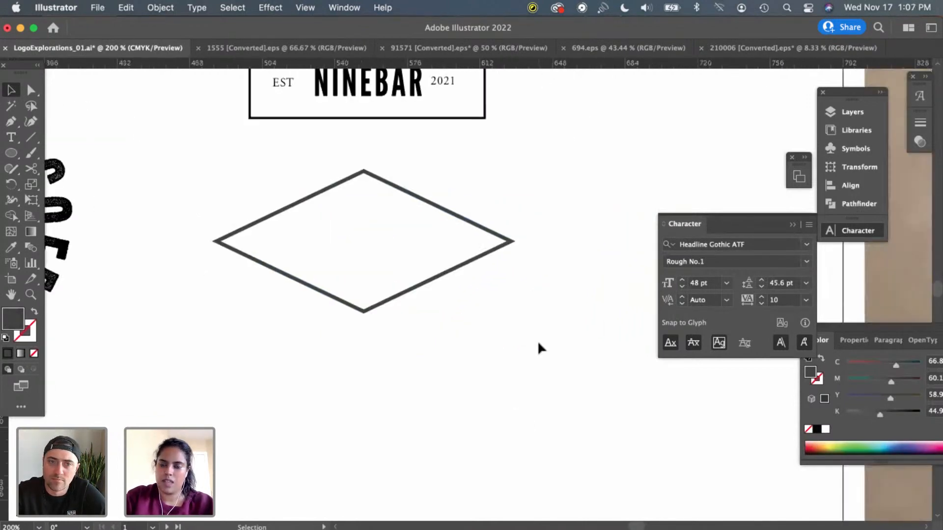
scroll(538, 346, left, 4)
scroll(538, 347, up, 1)
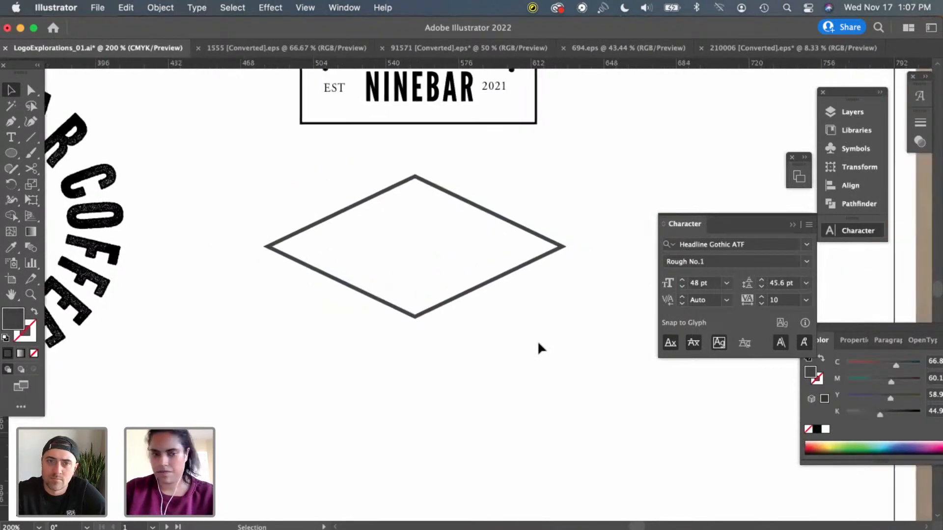
key(t)
drag(374, 366, 623, 435)
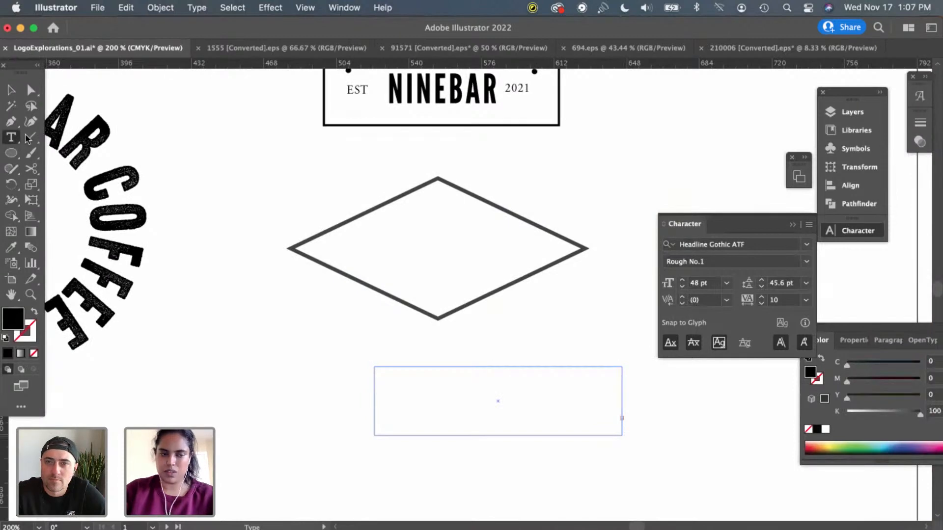
click(12, 91)
key(Delete)
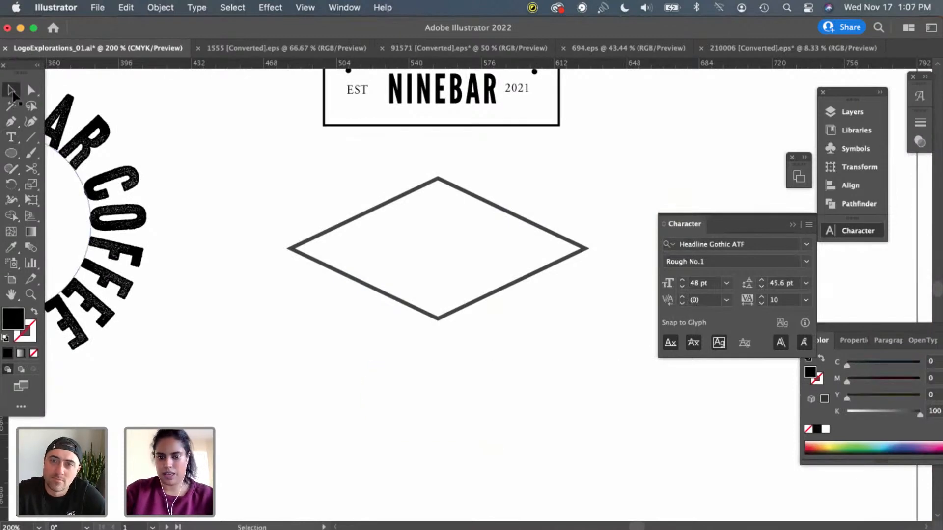
Add a placeholder text box in Headline Gothic ATF below the diamond and set its size to 21 pt
click(10, 138)
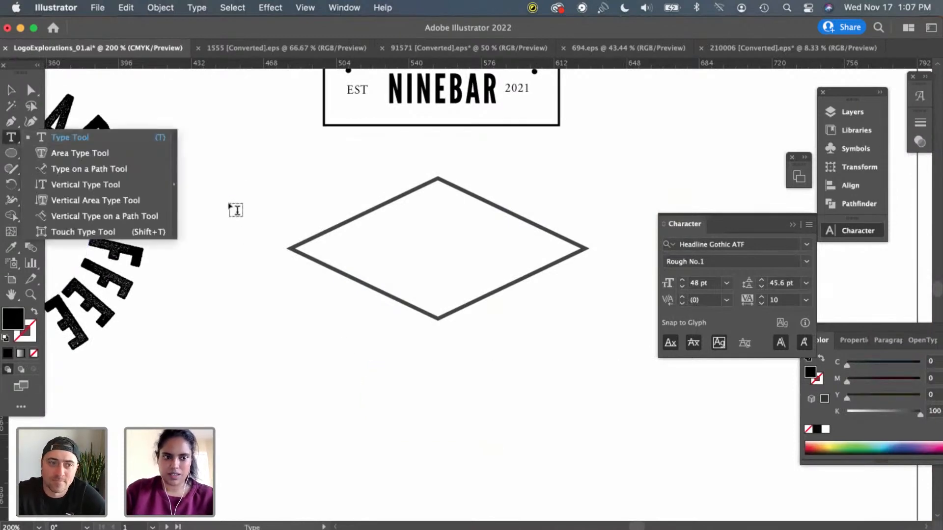
drag(318, 379, 672, 488)
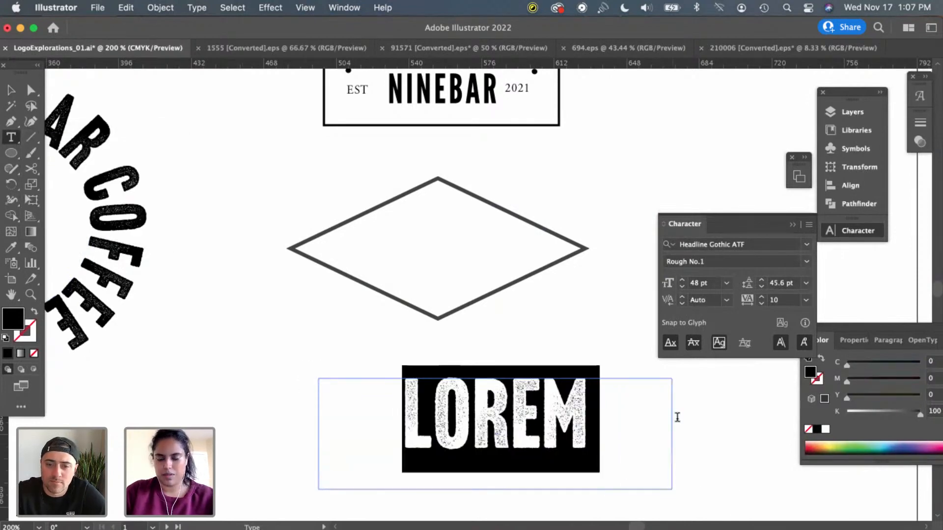
click(726, 283)
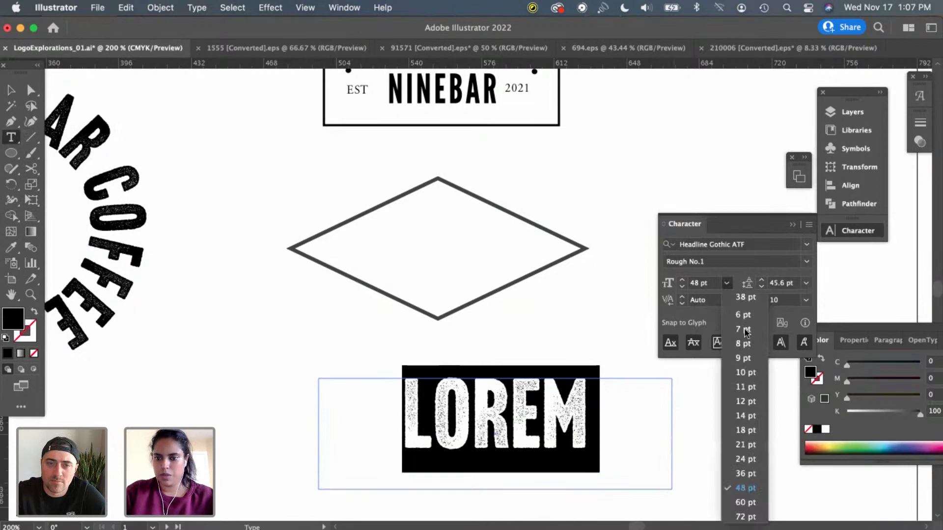
click(744, 445)
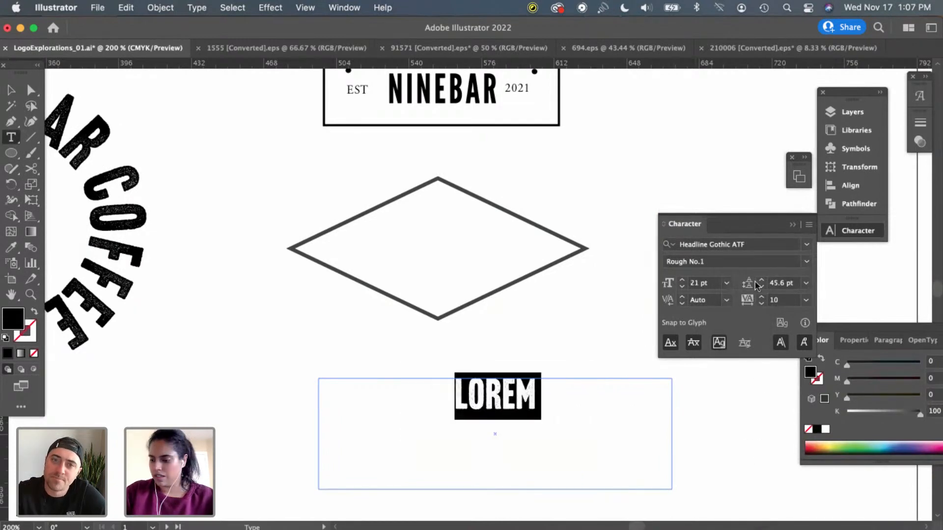
click(747, 243)
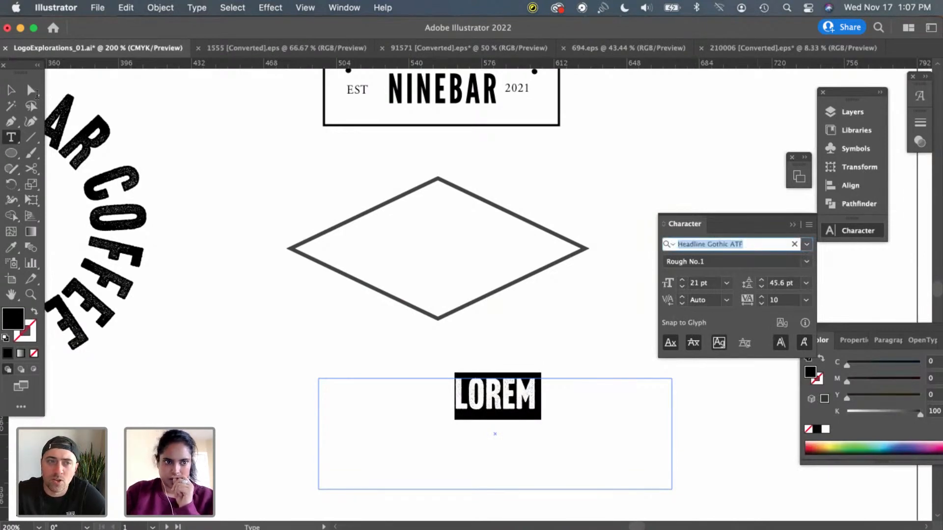
click(10, 93)
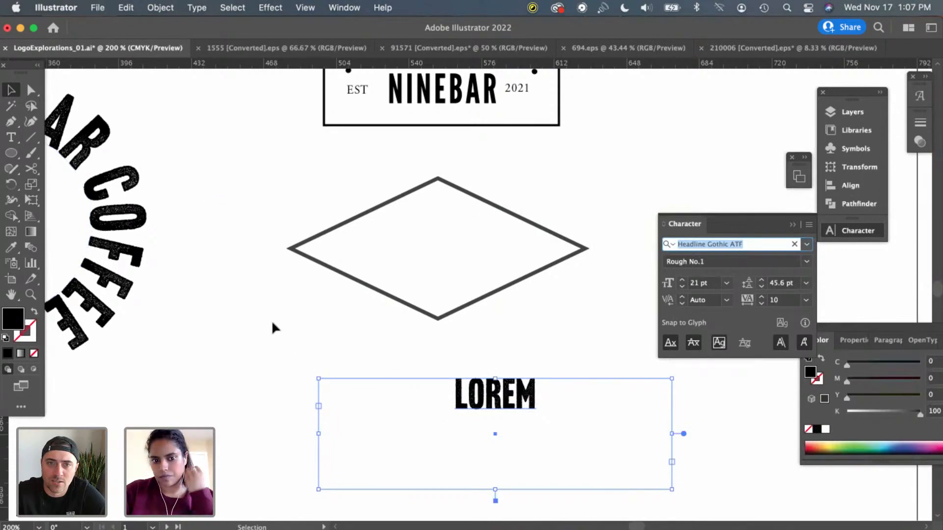
click(301, 361)
Look through the outer column of NINEBAR COFFEE typeface samples beside the artboard for a font that suits the diamond badge
scroll(302, 363, left, 1)
scroll(341, 378, left, 15)
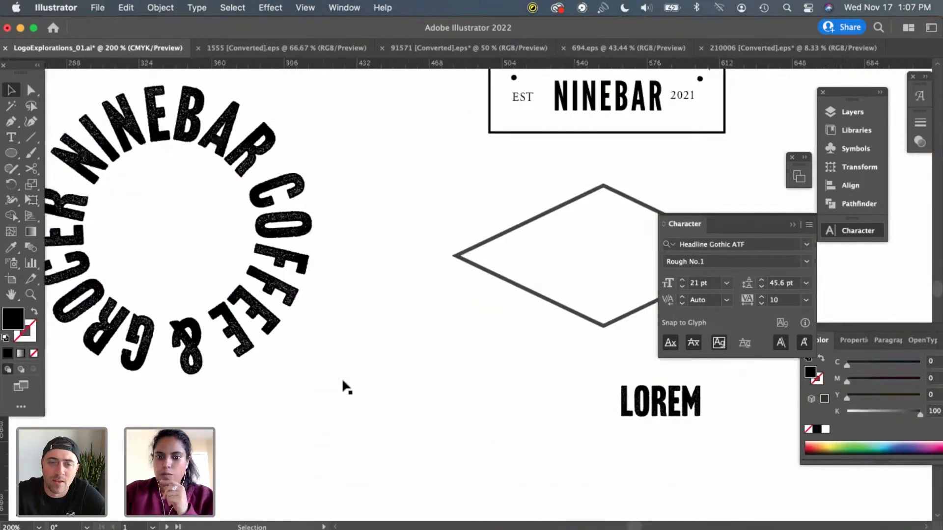
scroll(342, 378, left, 5)
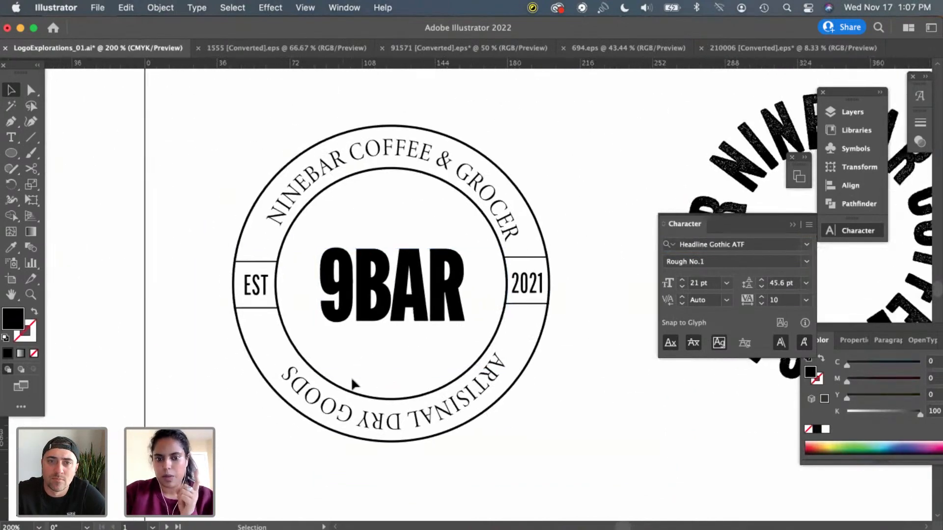
scroll(420, 372, left, 10)
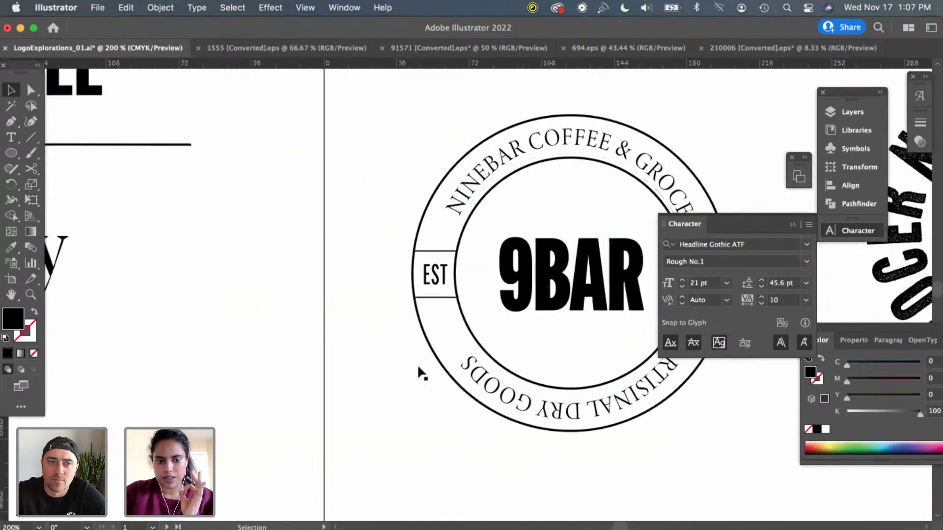
scroll(420, 371, left, 8)
scroll(420, 371, up, 5)
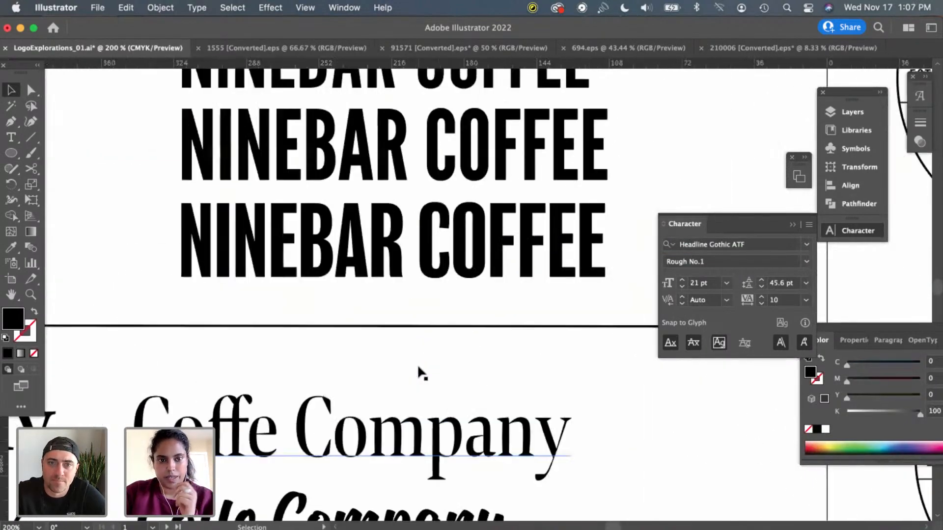
scroll(419, 373, left, 6)
scroll(420, 373, down, 1)
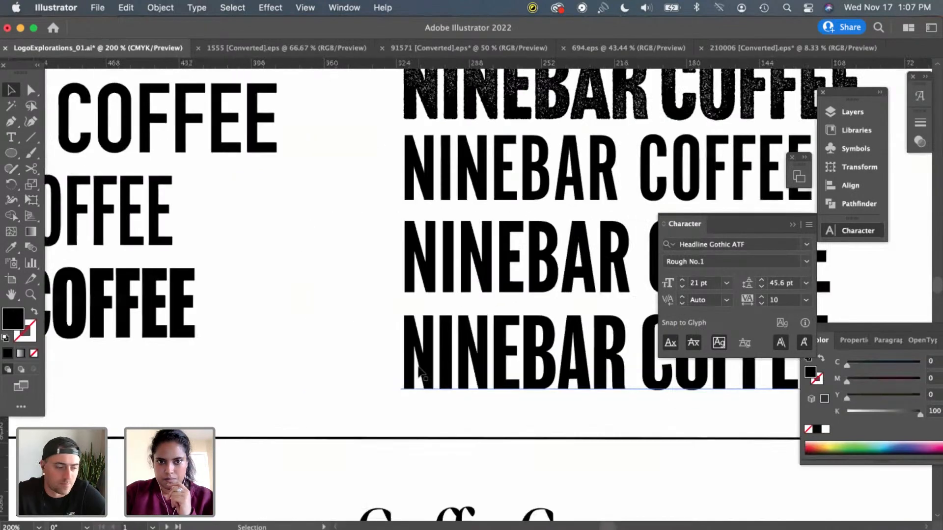
scroll(420, 371, left, 7)
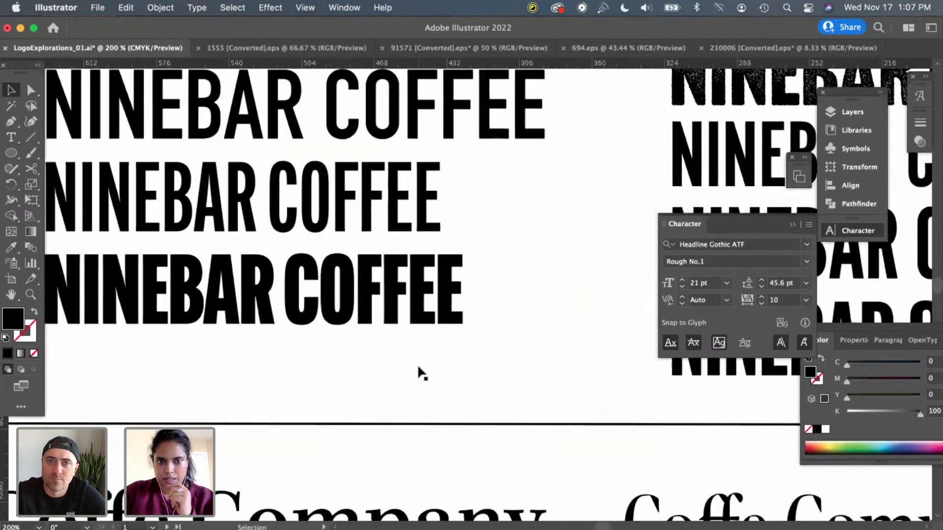
scroll(420, 371, up, 3)
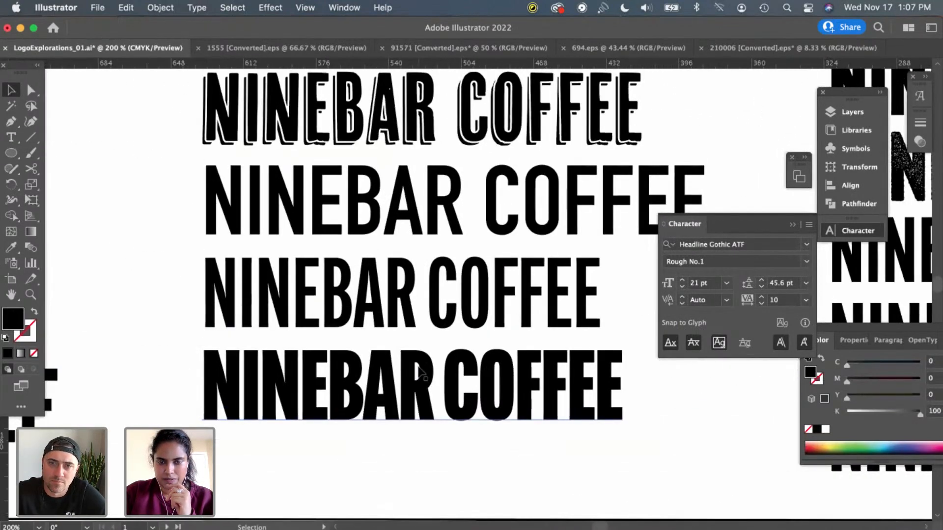
scroll(419, 371, right, 2)
scroll(420, 373, down, 2)
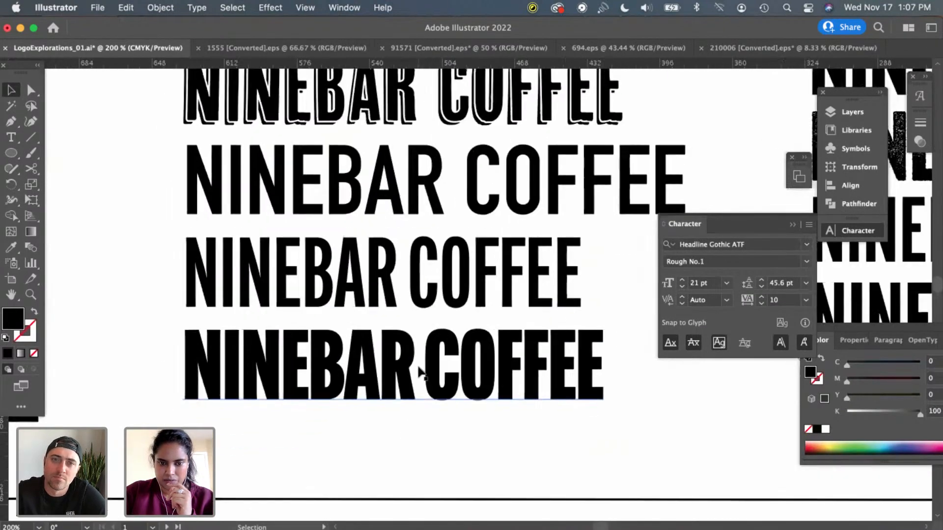
Compare the condensed NINEBAR COFFEE typeface samples in the column nearest the artboard
scroll(421, 373, down, 3)
scroll(421, 373, right, 6)
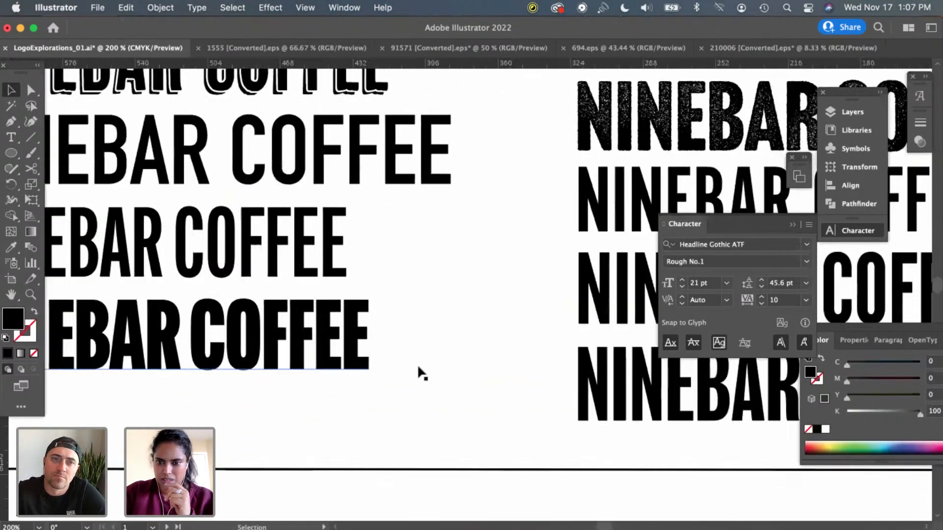
scroll(420, 373, right, 8)
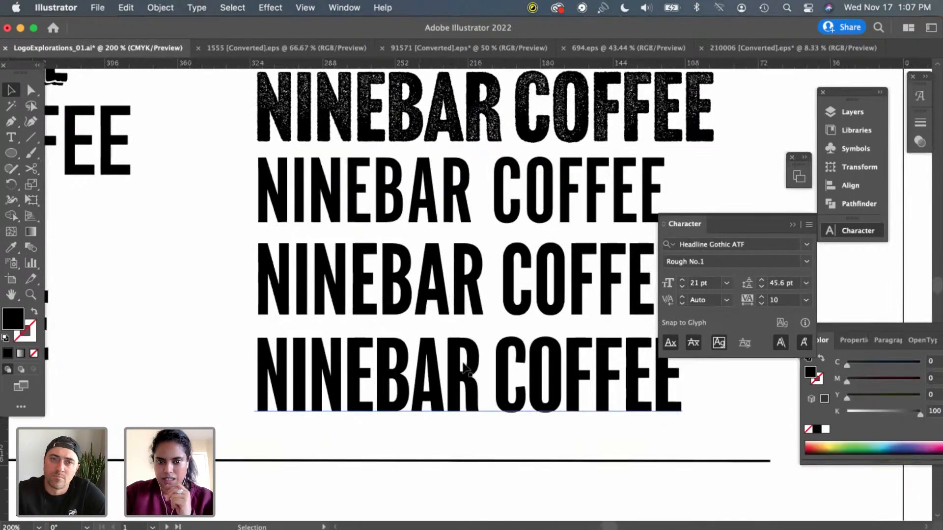
scroll(465, 370, up, 4)
scroll(465, 369, right, 1)
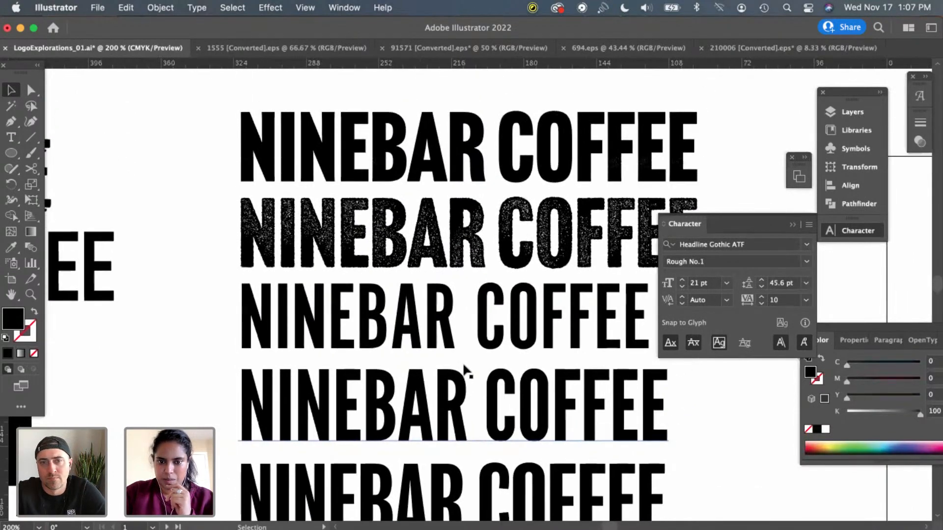
scroll(465, 366, down, 3)
scroll(465, 366, right, 1)
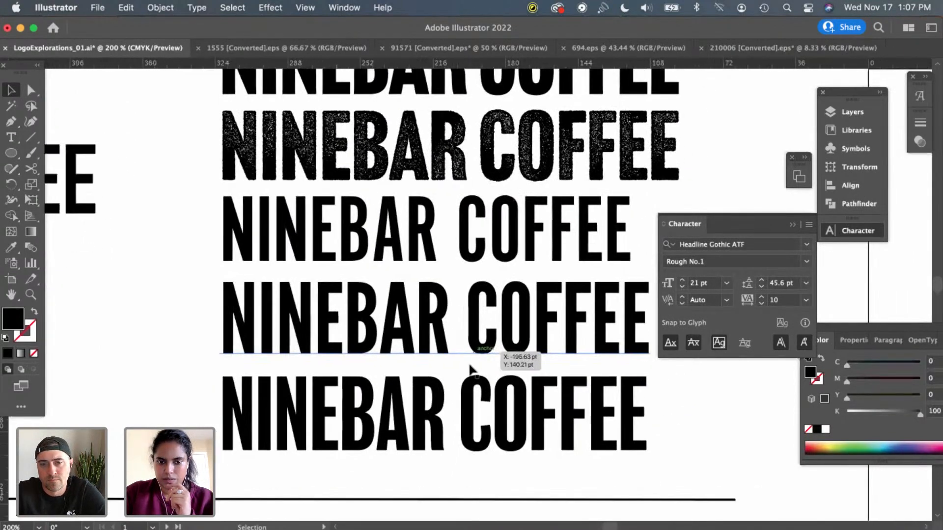
scroll(455, 389, up, 1)
scroll(454, 388, right, 1)
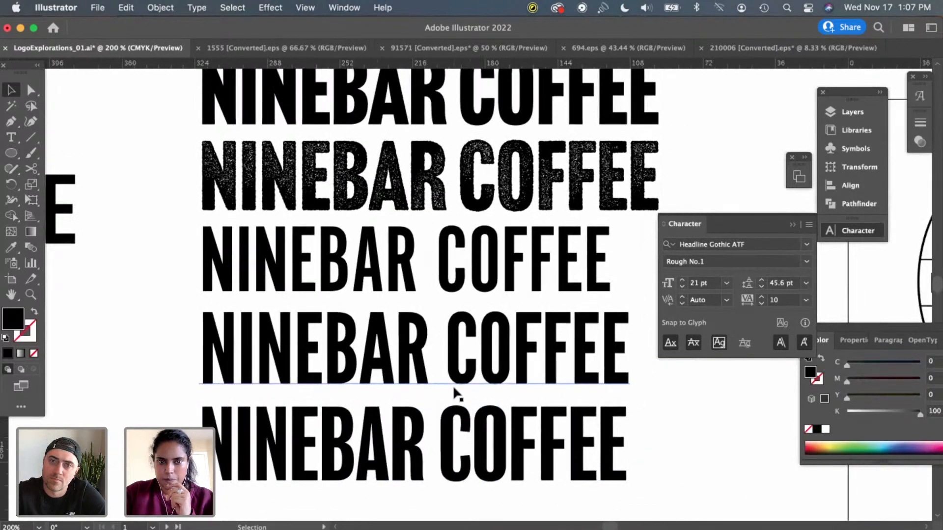
scroll(453, 385, up, 1)
scroll(453, 385, right, 1)
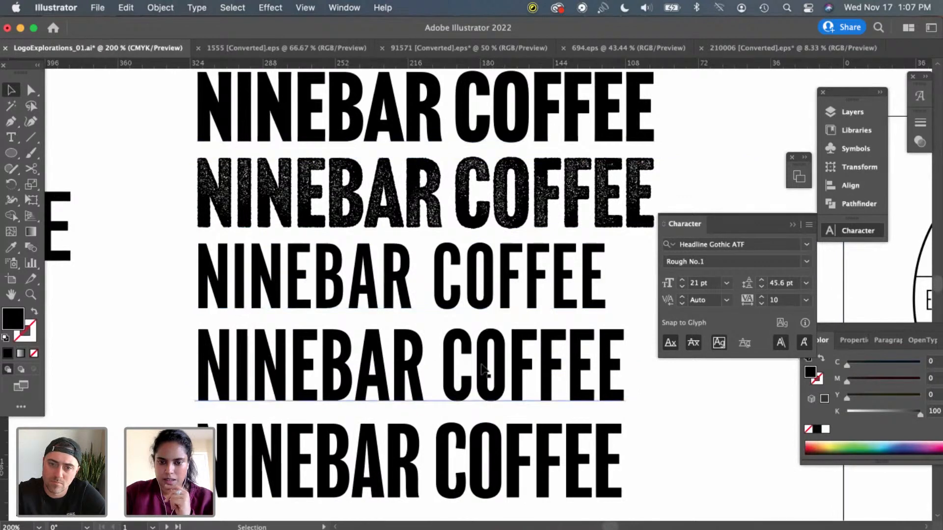
scroll(484, 370, down, 2)
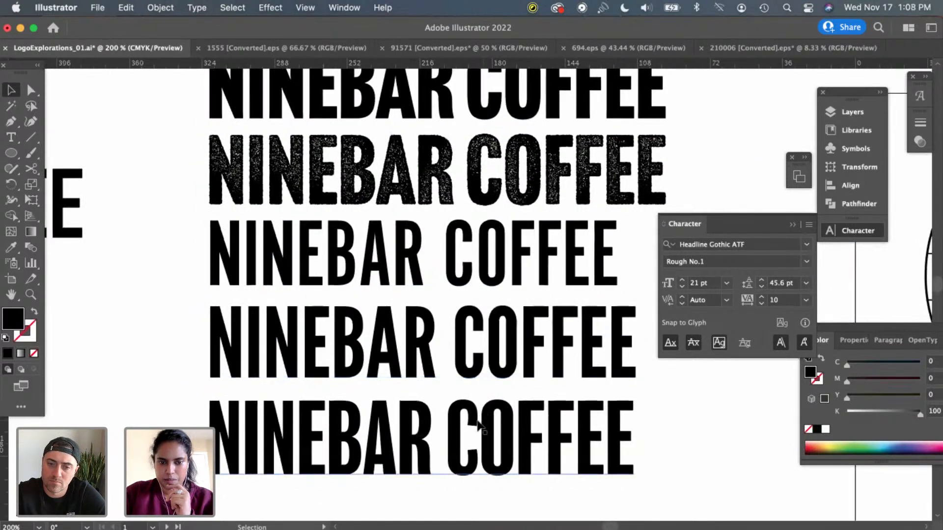
scroll(489, 353, down, 2)
scroll(488, 353, left, 2)
Check which fonts the two lowest NINEBAR COFFEE samples in the column nearest the artboard use
click(444, 338)
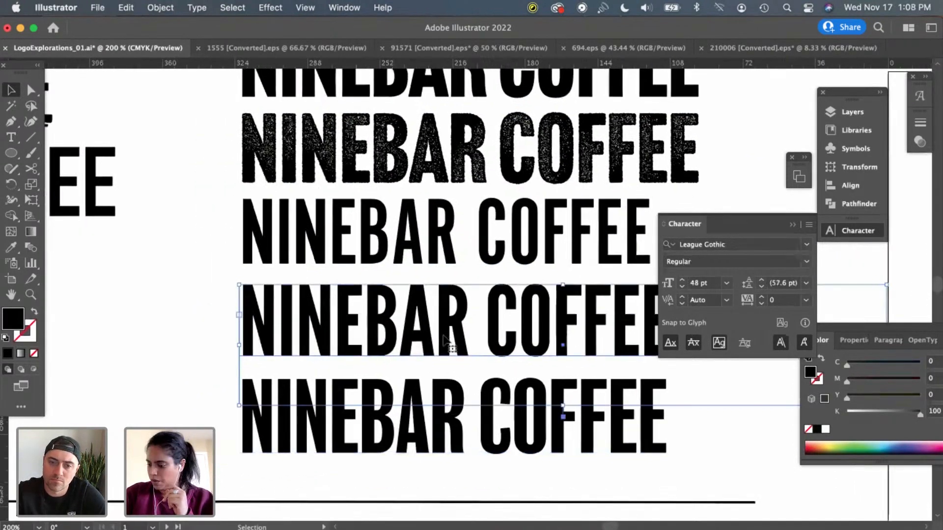
click(426, 438)
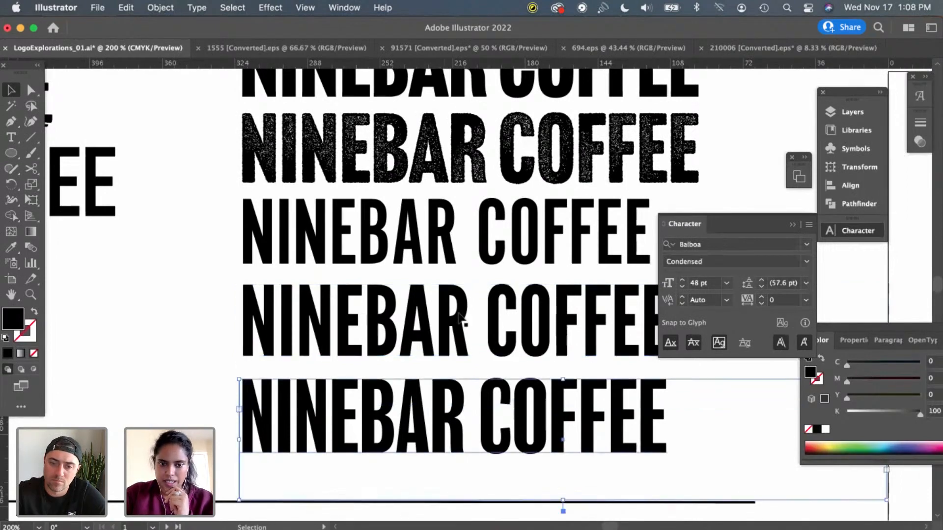
scroll(459, 316, up, 2)
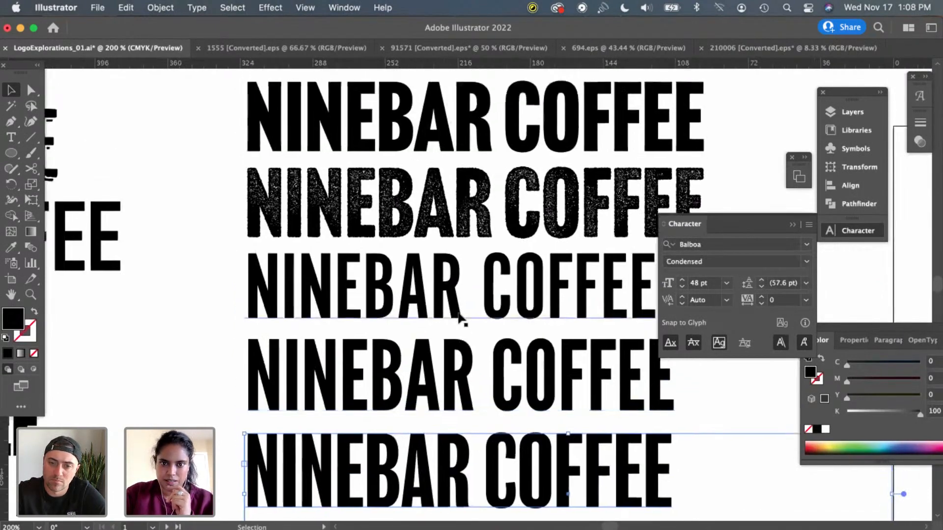
click(431, 377)
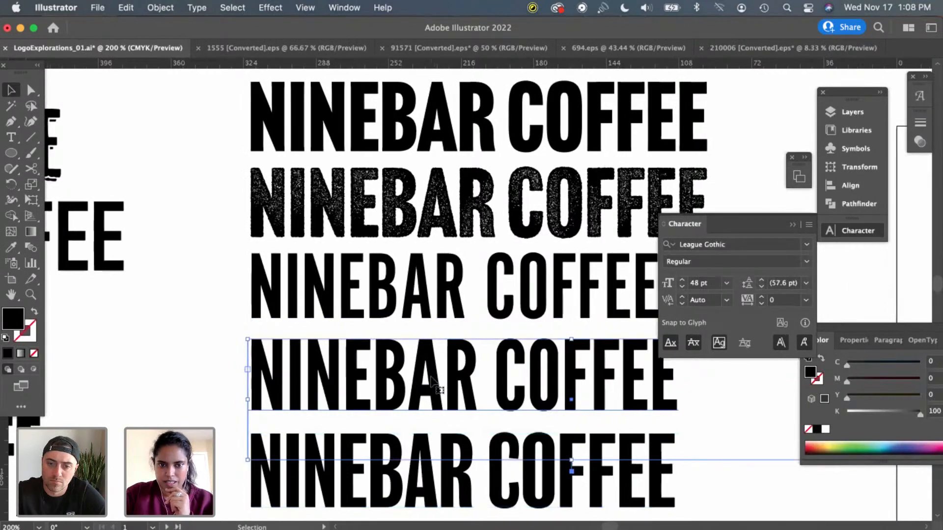
Copy the DIN 1451 LT Pro Engschrift NINEBAR COFFEE sample and paste it by the diamond in place of the deleted LOREM placeholder
scroll(431, 380, left, 10)
scroll(430, 381, left, 3)
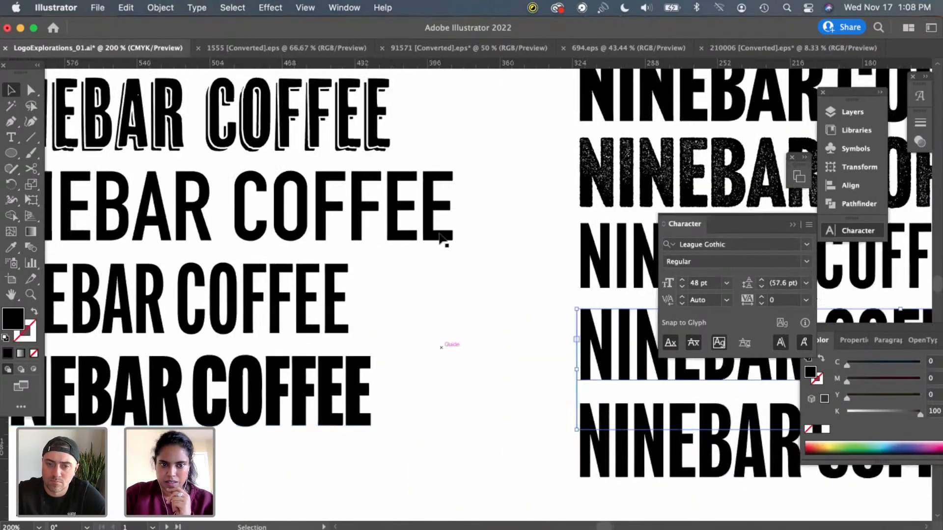
click(446, 240)
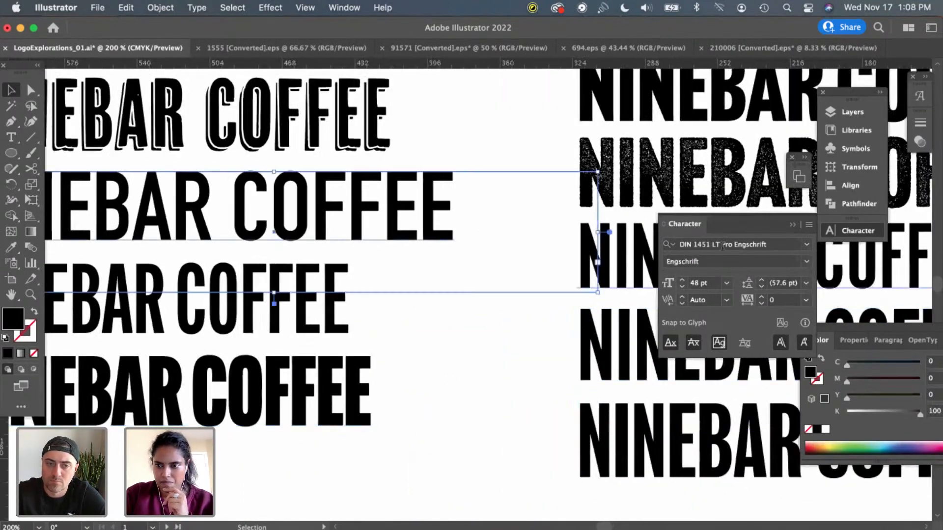
scroll(519, 357, right, 15)
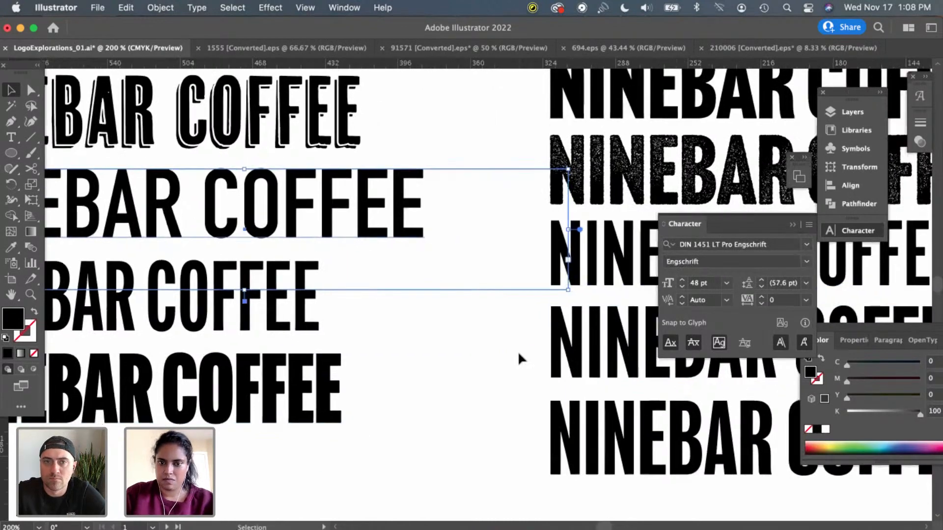
scroll(519, 358, down, 5)
scroll(519, 357, right, 20)
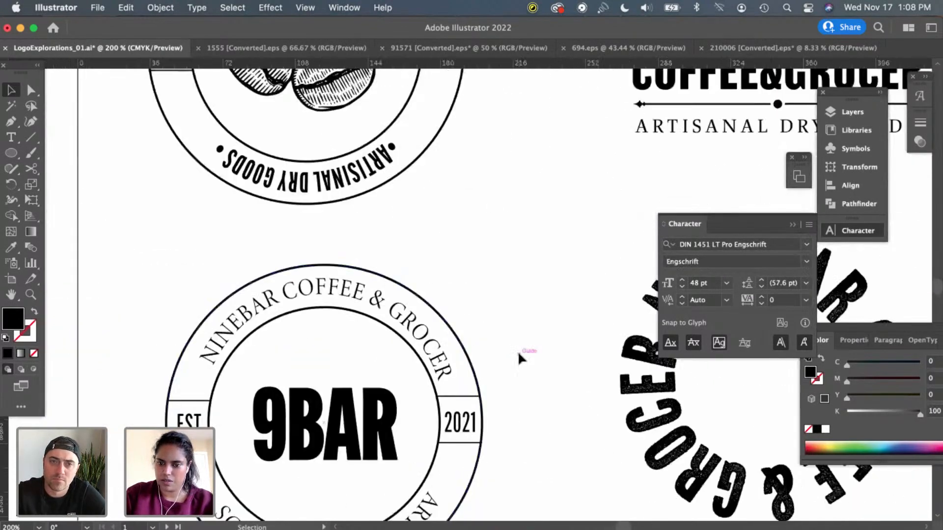
scroll(520, 357, right, 8)
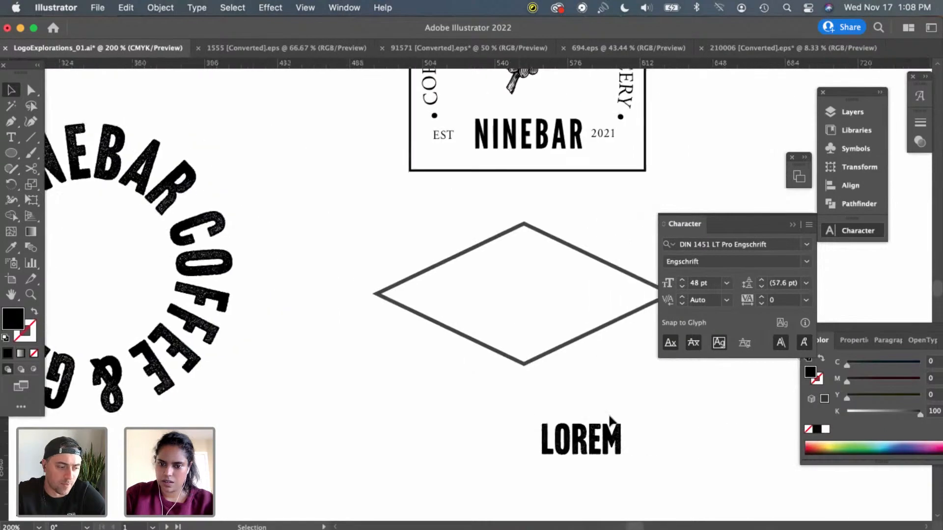
click(590, 446)
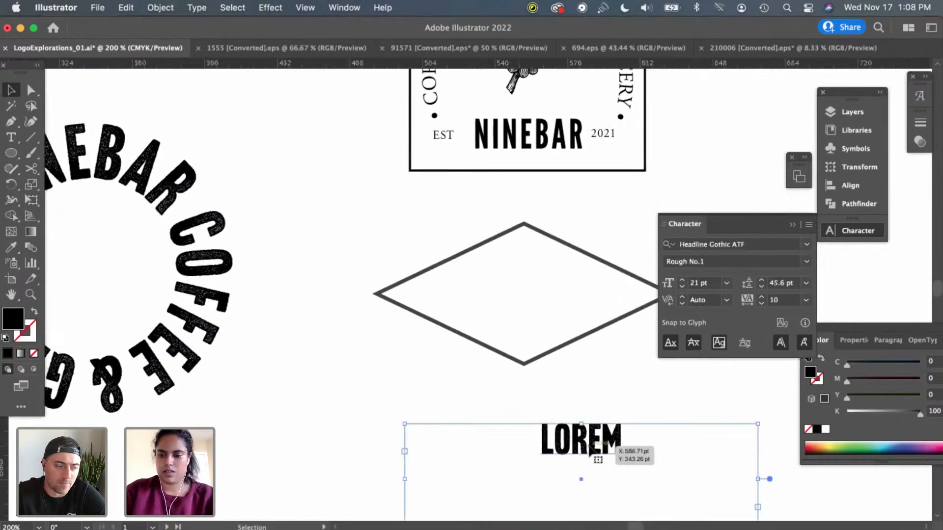
key(Delete)
key(super+v)
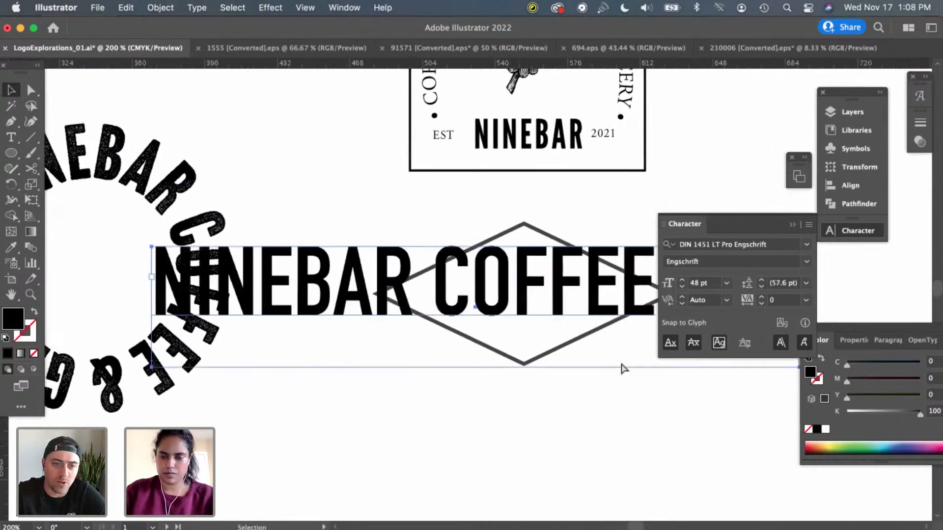
Set the pasted NINEBAR COFFEE text to 24 pt and move it just below the diamond
click(727, 284)
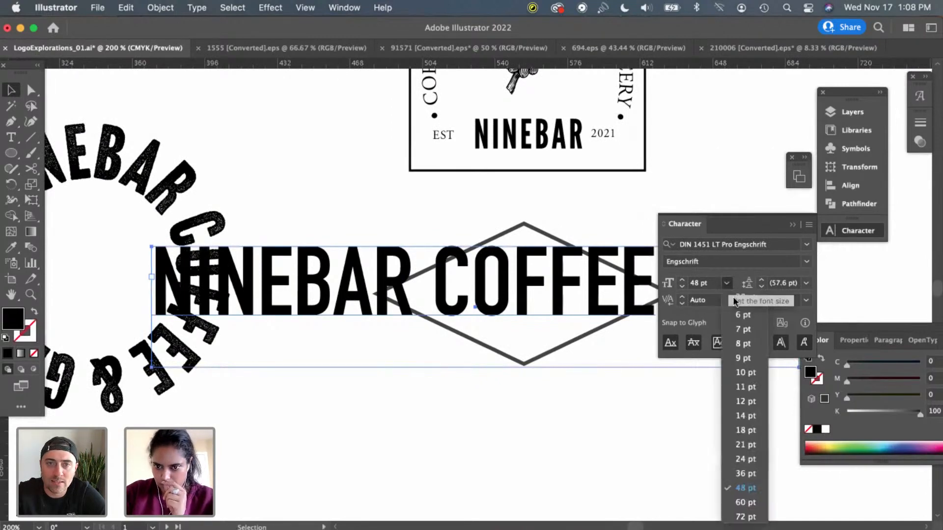
click(746, 459)
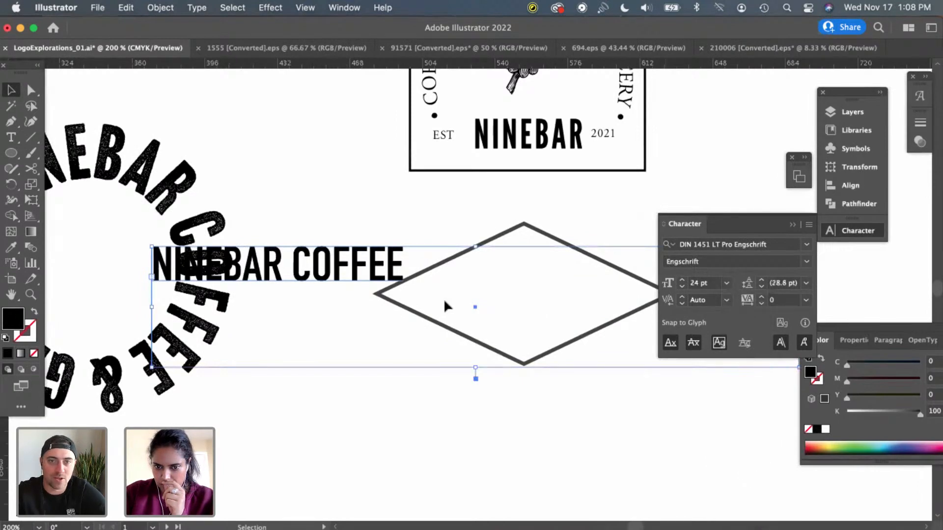
drag(364, 270, 611, 422)
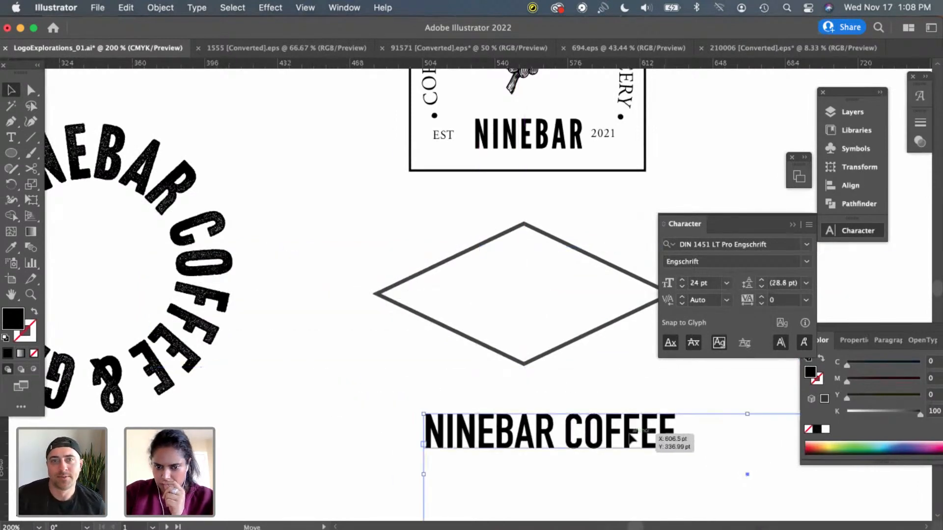
Set the NINEBAR COFFEE text to 18 pt, shorten its frame and move it up to the diamond's lower edges
click(727, 283)
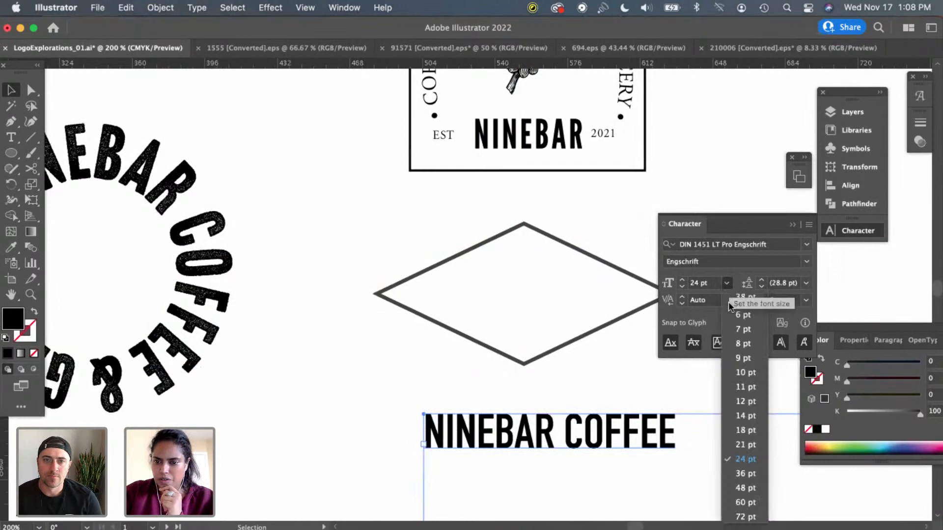
click(749, 432)
drag(584, 432, 537, 419)
drag(700, 400, 700, 458)
drag(493, 413, 447, 281)
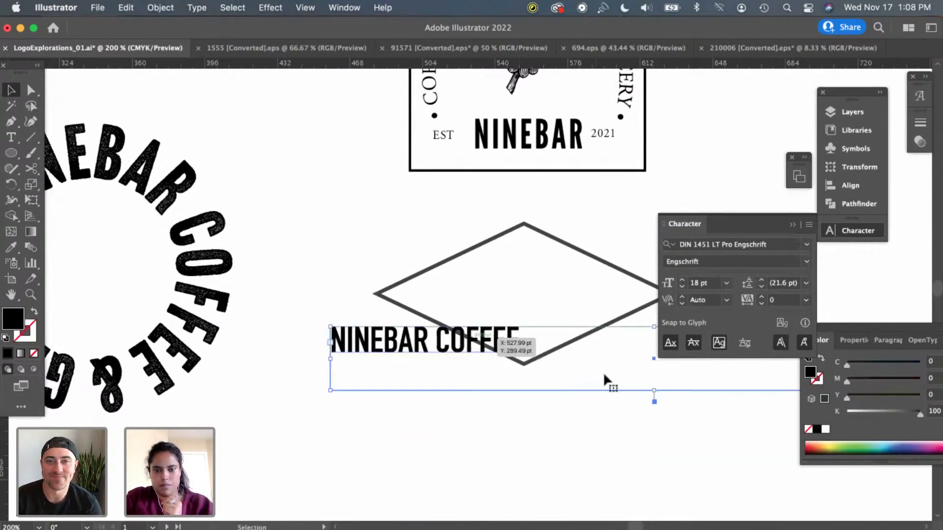
Fit the text frame closely around NINEBAR COFFEE and place it just below the diamond
drag(655, 395, 654, 367)
drag(510, 349, 488, 412)
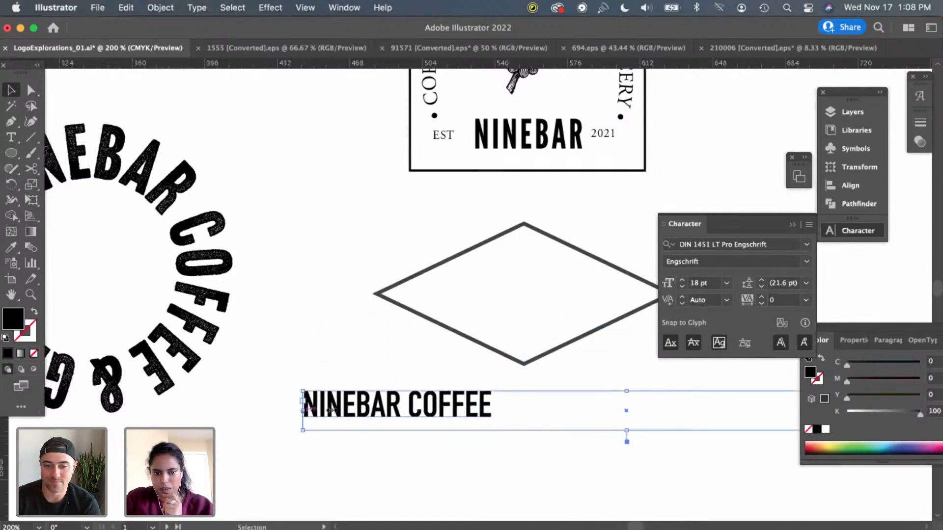
drag(332, 411, 455, 410)
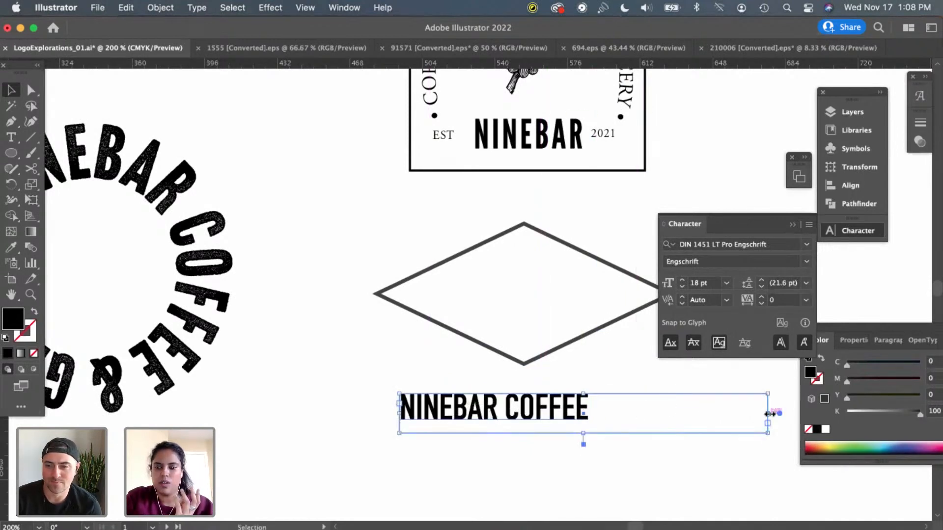
drag(768, 422, 603, 417)
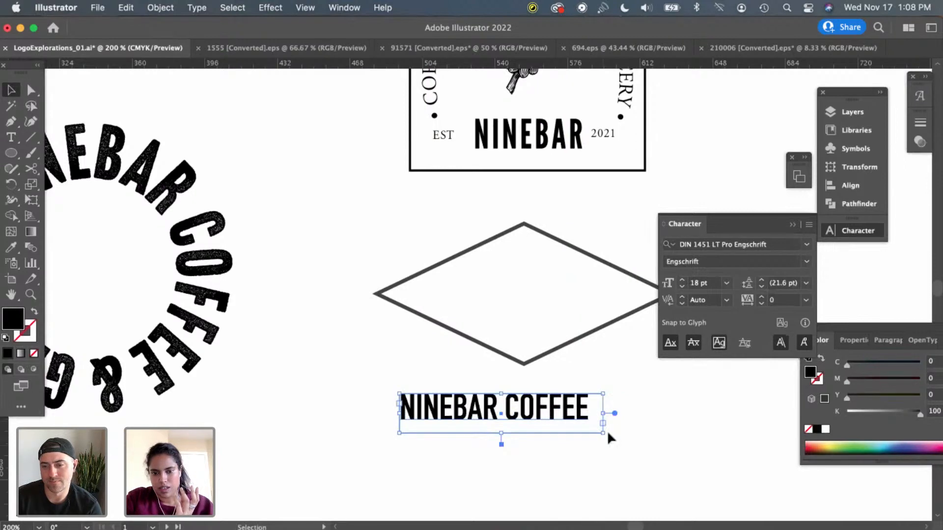
Show the paragraph settings and center-align the NINEBAR COFFEE text within its frame
scroll(607, 430, left, 3)
scroll(607, 430, up, 1)
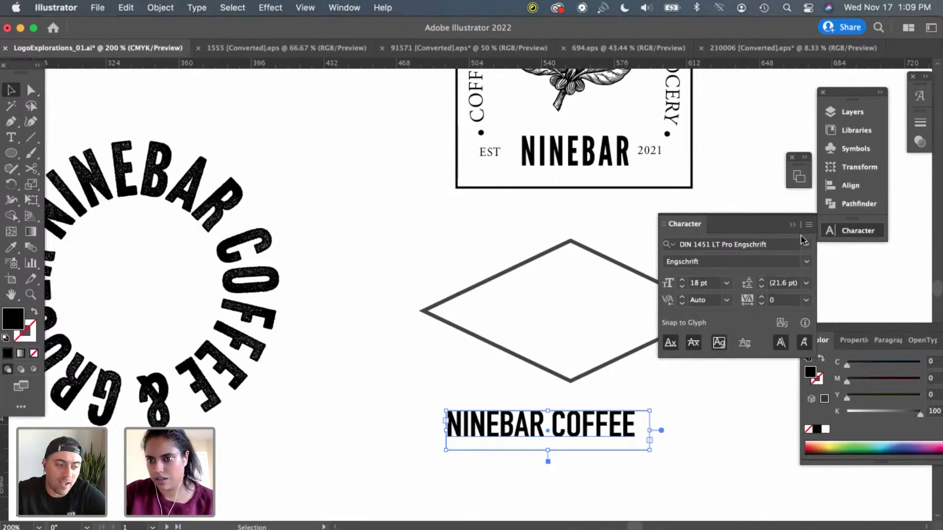
click(344, 7)
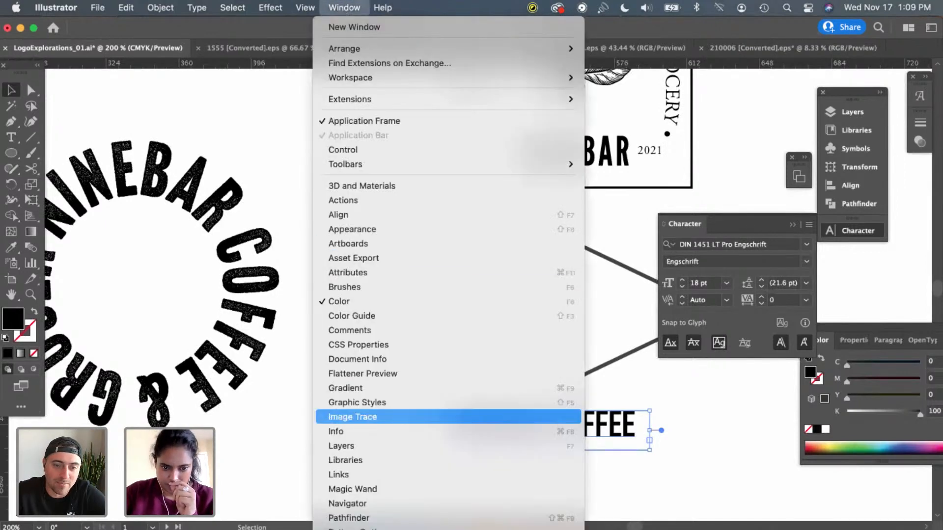
scroll(400, 419, down, 3)
scroll(420, 442, down, 2)
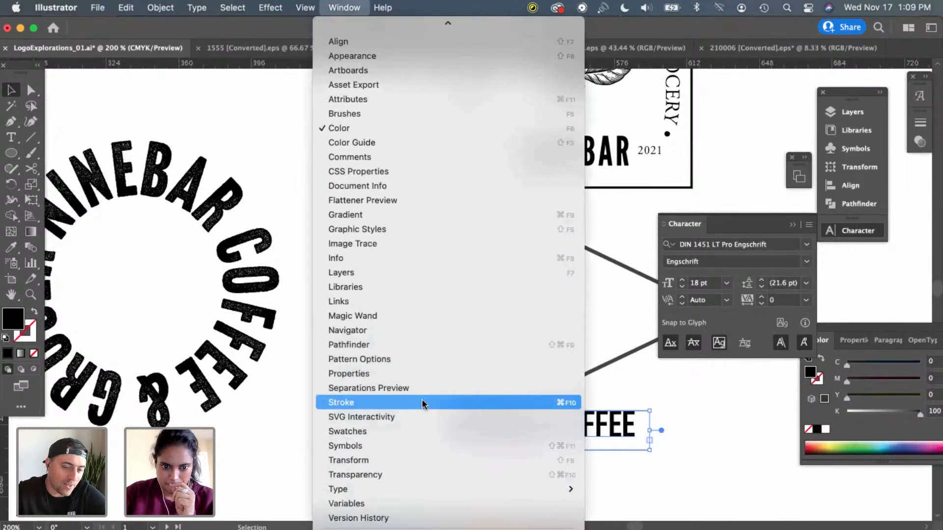
mouse_move(407, 489)
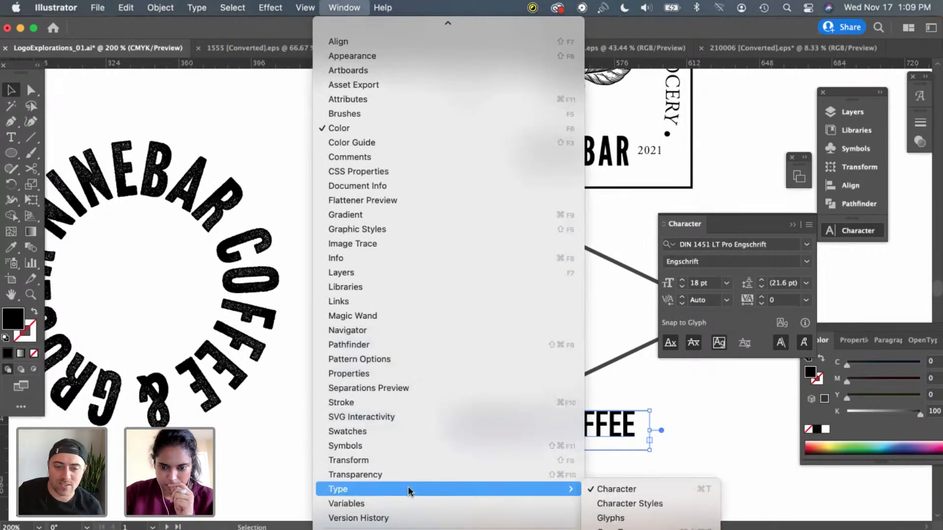
click(684, 516)
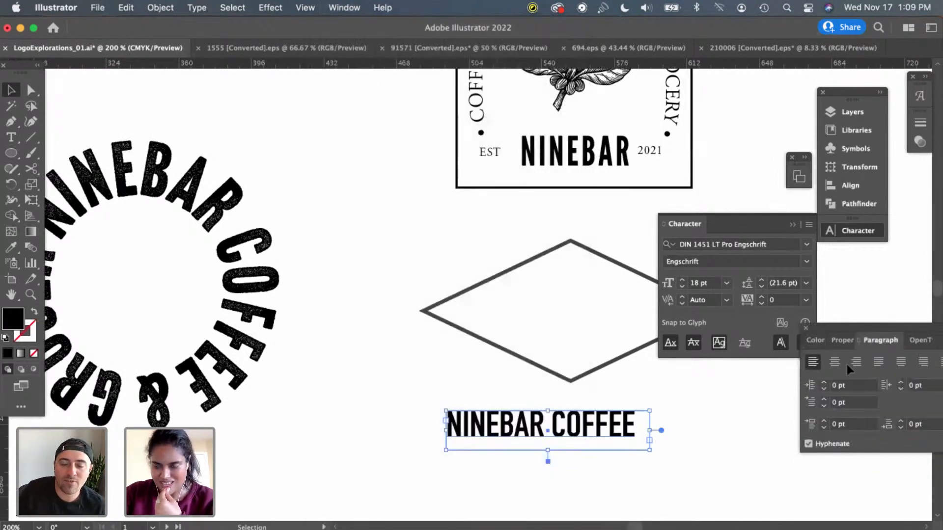
click(834, 362)
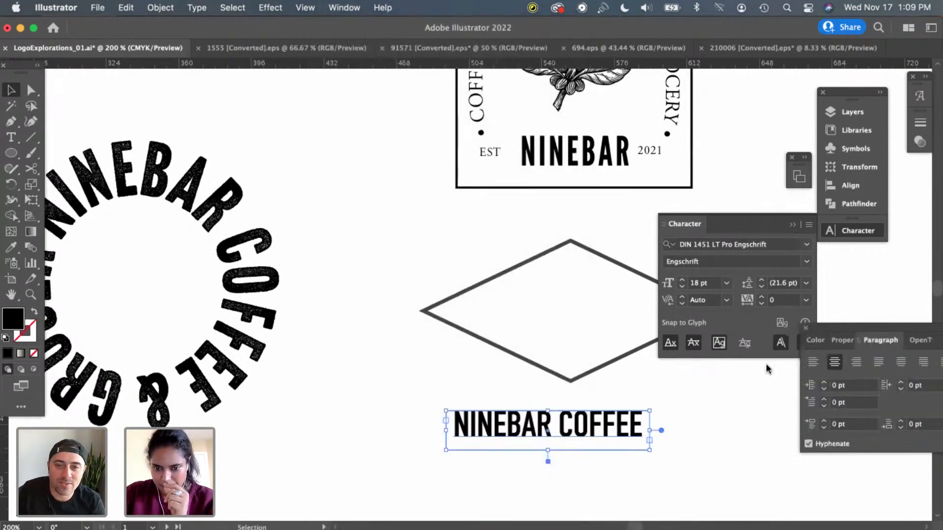
Set the NINEBAR COFFEE text to 14 pt and check which styles its DIN 1451 font offers
click(726, 283)
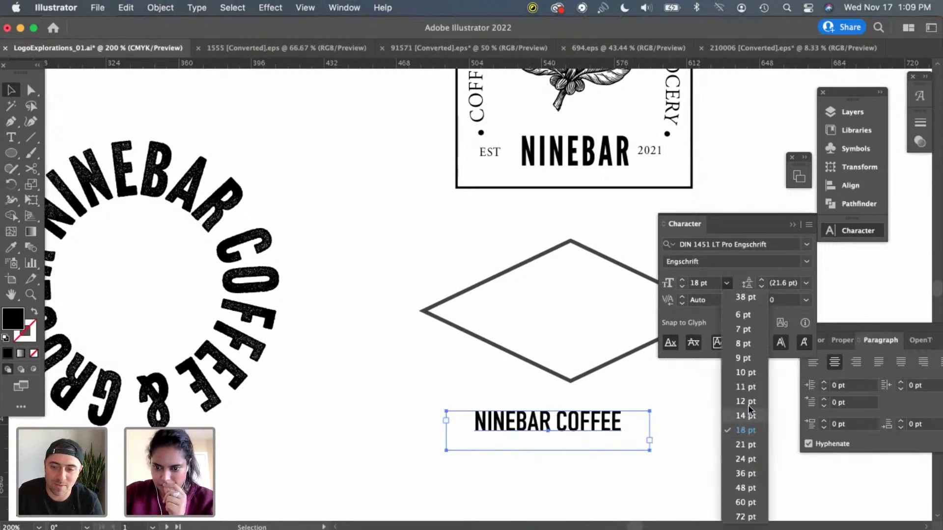
click(746, 415)
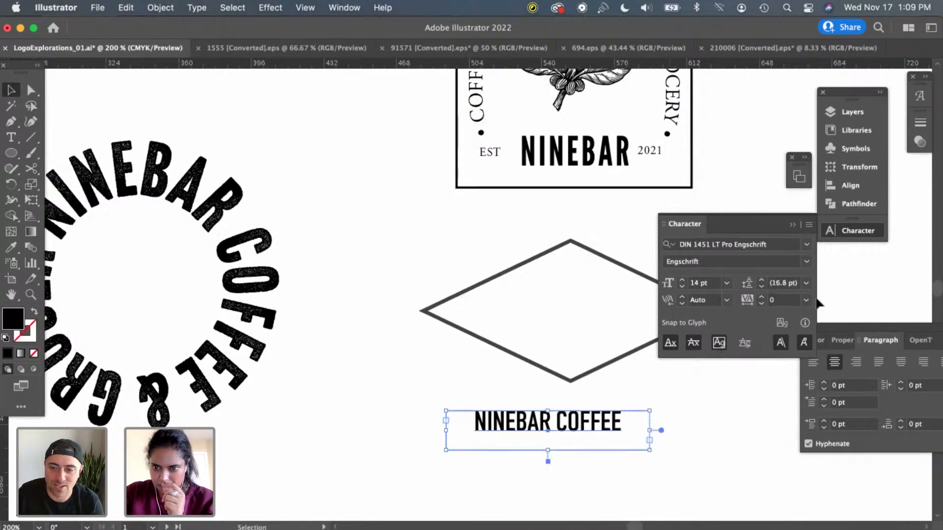
click(806, 261)
click(794, 275)
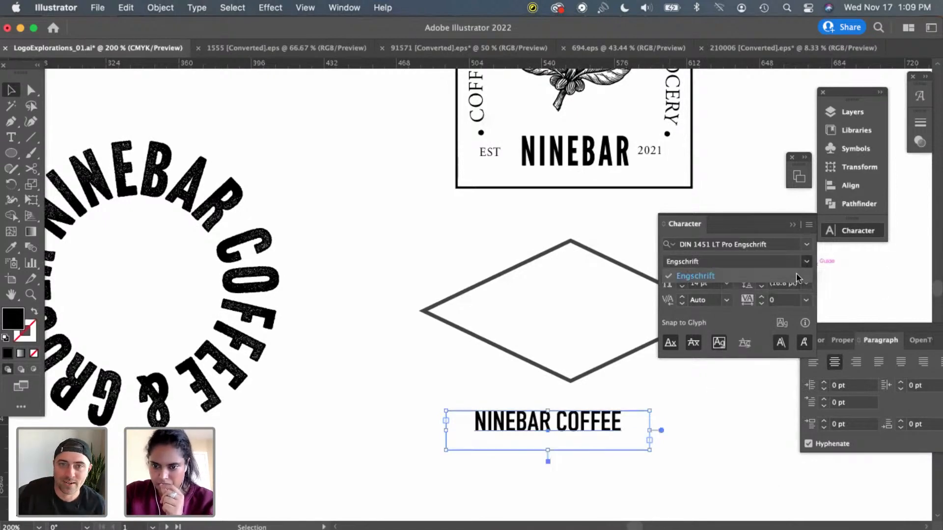
click(649, 469)
Check the font of the second-lowest NINEBAR COFFEE sample in the column nearest the artboard
scroll(502, 469, left, 15)
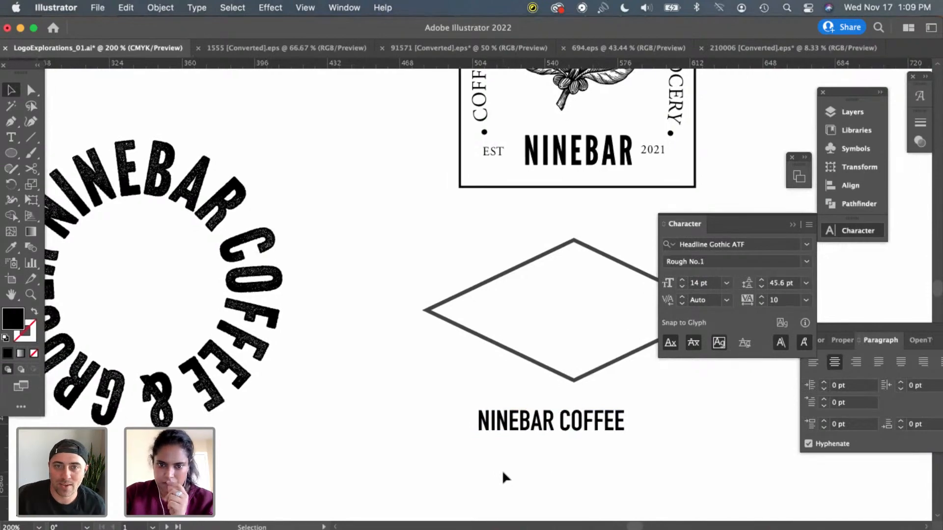
scroll(502, 472, left, 15)
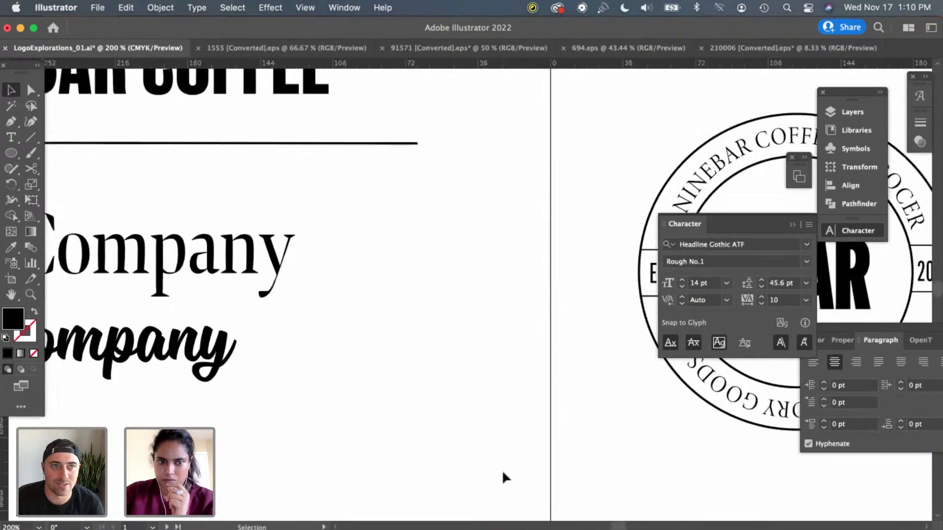
key(super+minus)
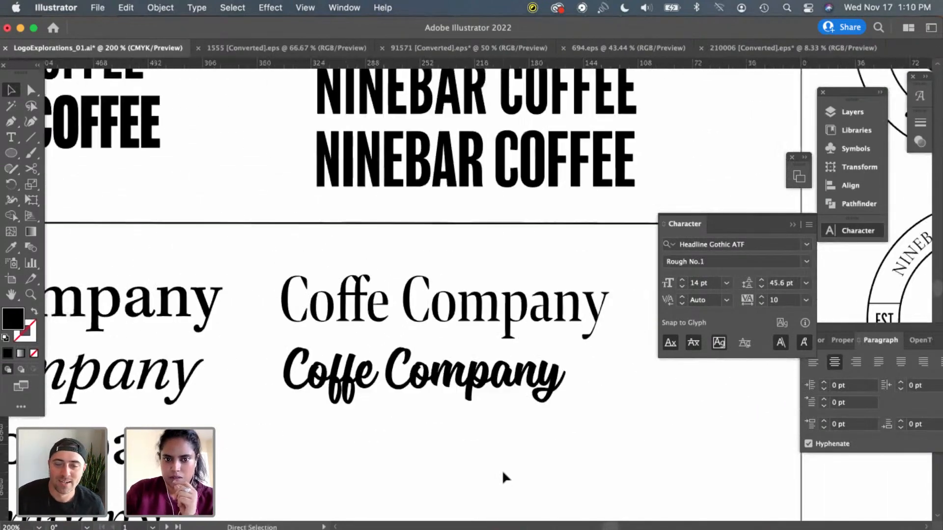
scroll(467, 248, up, 2)
scroll(468, 254, up, 2)
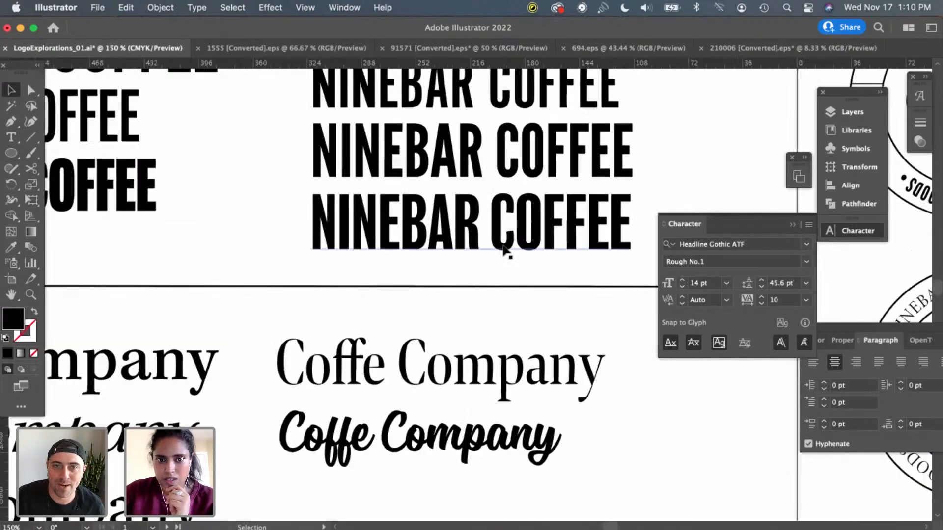
click(505, 169)
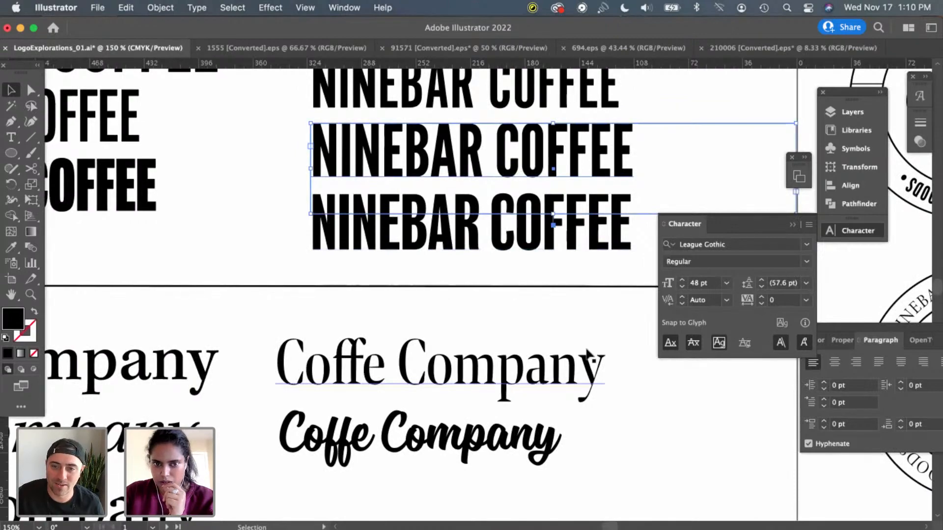
scroll(530, 298, up, 5)
scroll(530, 298, left, 2)
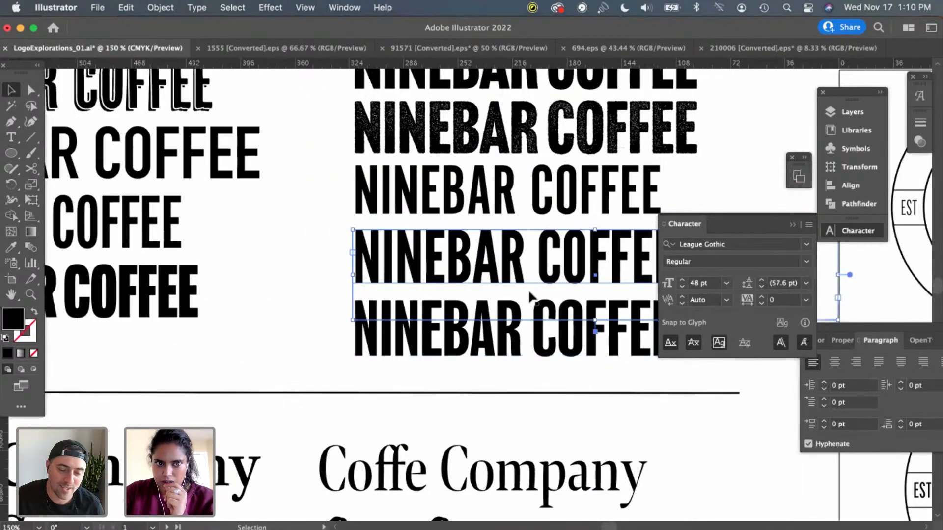
Check the font of the lowest, heaviest NINEBAR COFFEE sample in the middle column
scroll(530, 296, up, 2)
scroll(520, 293, left, 5)
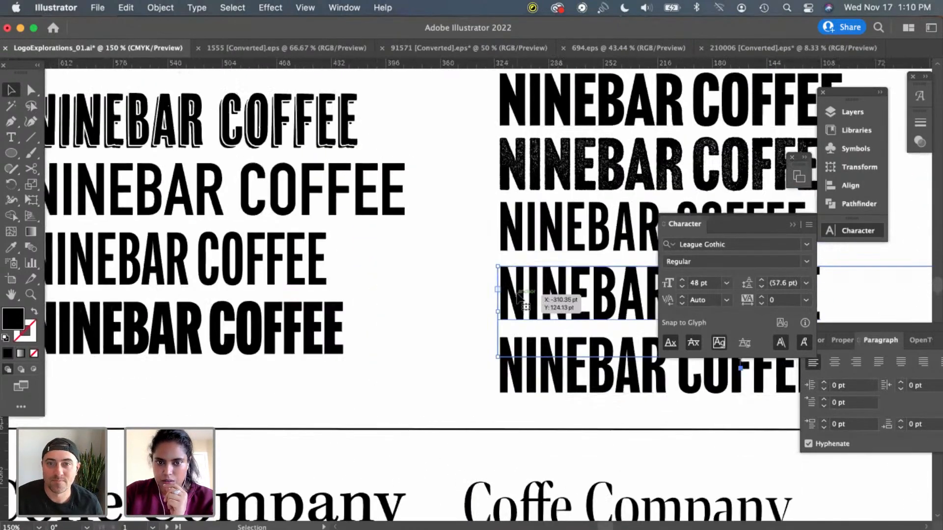
scroll(515, 290, left, 8)
scroll(516, 290, down, 1)
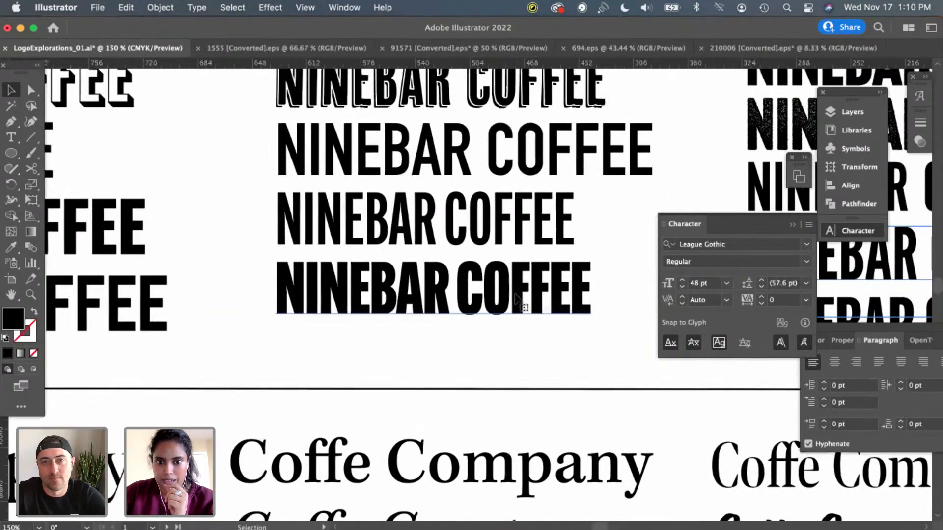
click(501, 314)
scroll(473, 359, left, 1)
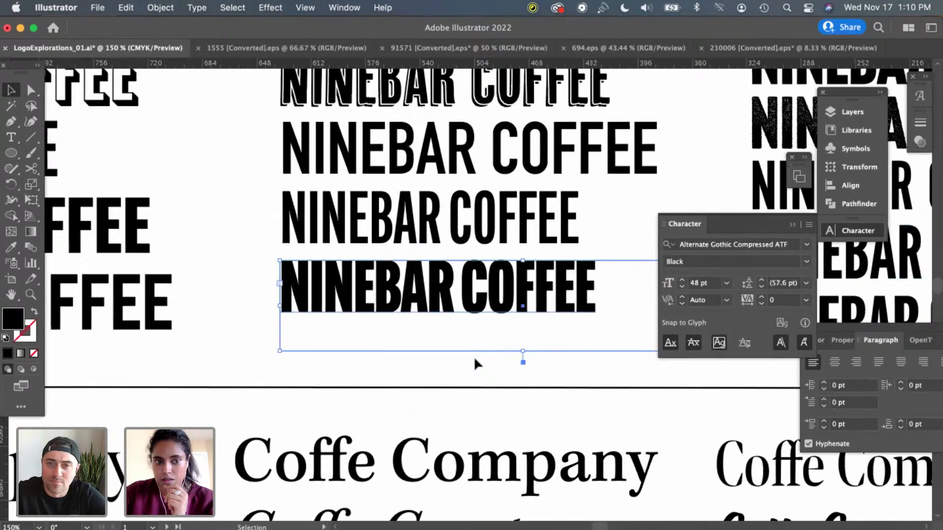
Check the font of the second-lowest NINEBAR COFFEE sample in the column farthest from the artboard
scroll(474, 359, left, 16)
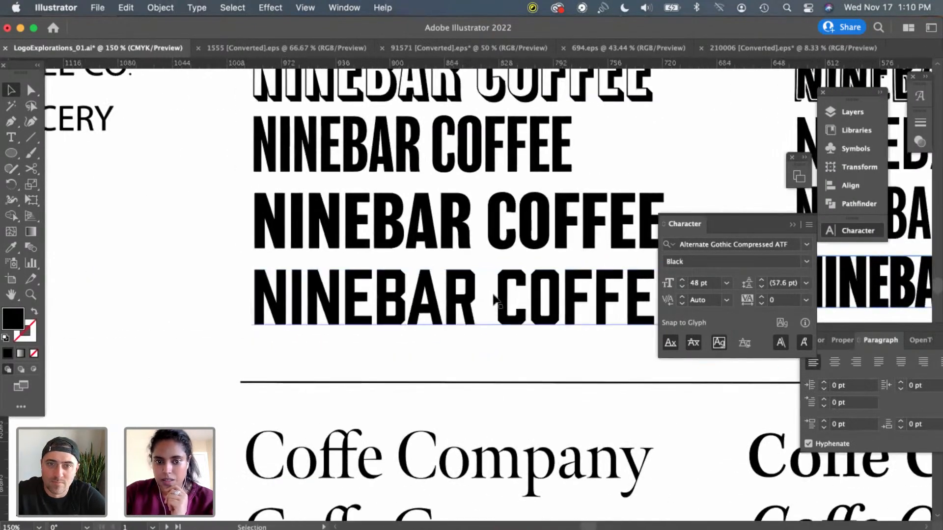
click(494, 241)
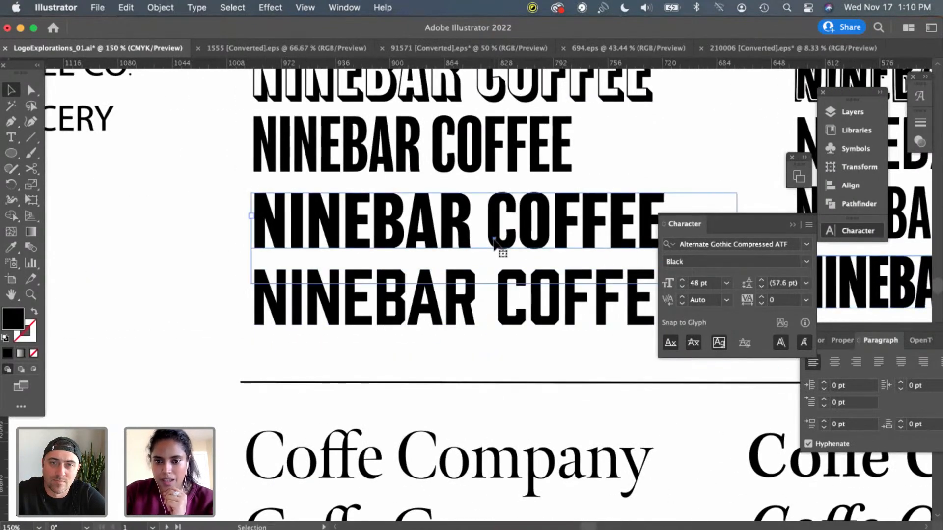
click(512, 294)
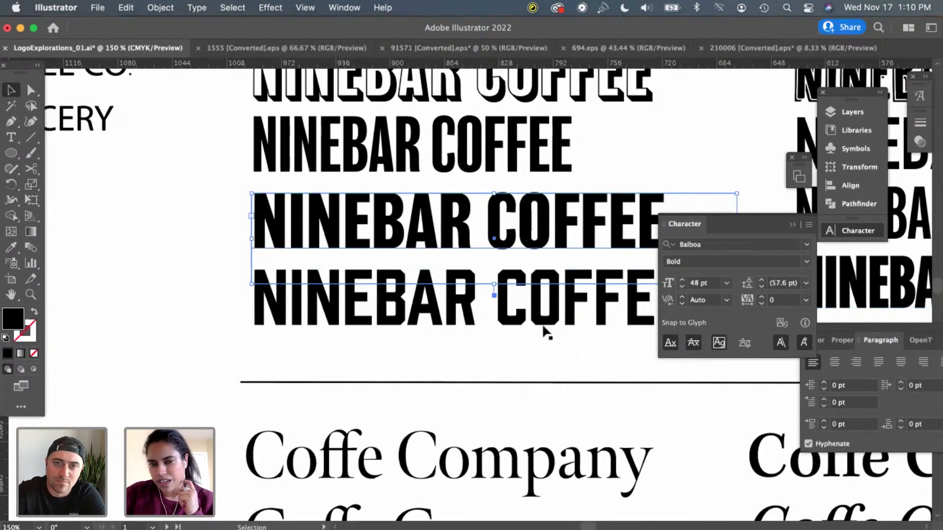
click(679, 243)
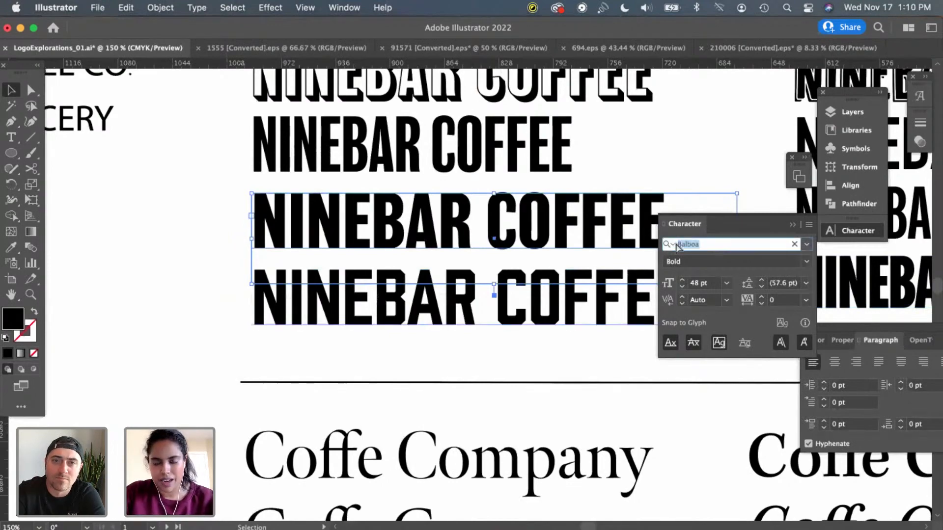
Change the font of the NINEBAR COFFEE text below the diamond to Balboa Condensed
scroll(532, 341, right, 5)
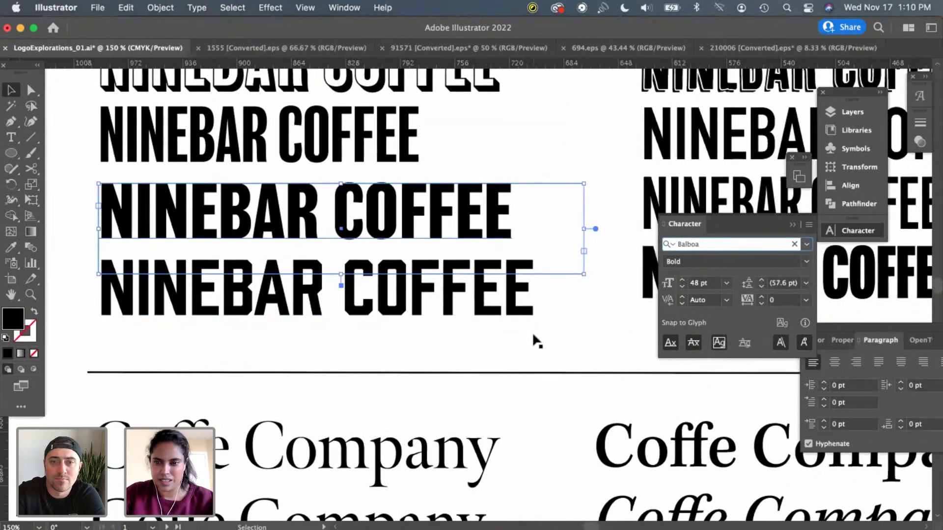
scroll(537, 341, right, 10)
scroll(537, 341, down, 6)
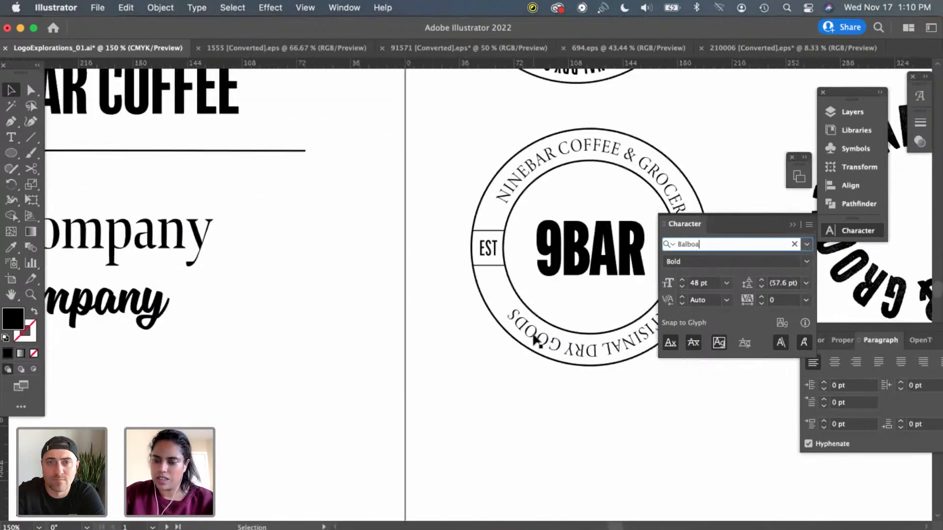
scroll(535, 338, right, 15)
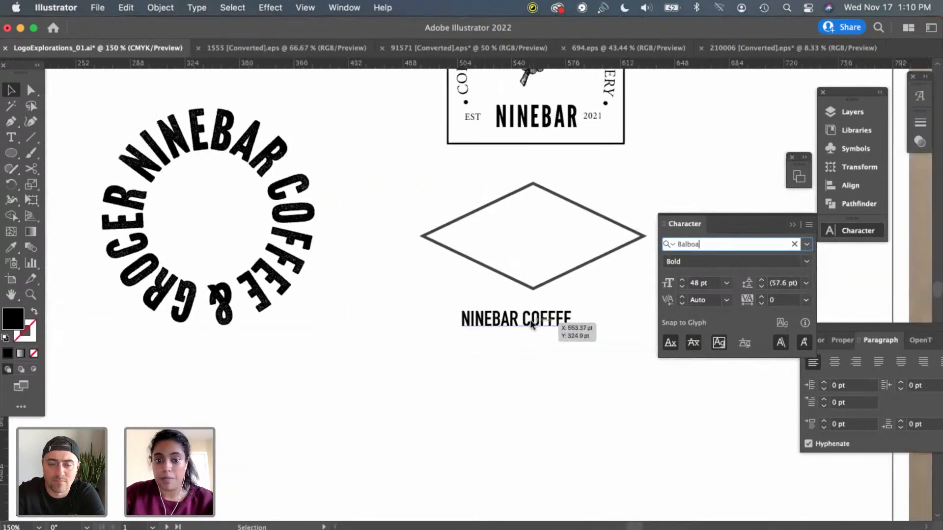
click(531, 324)
click(729, 245)
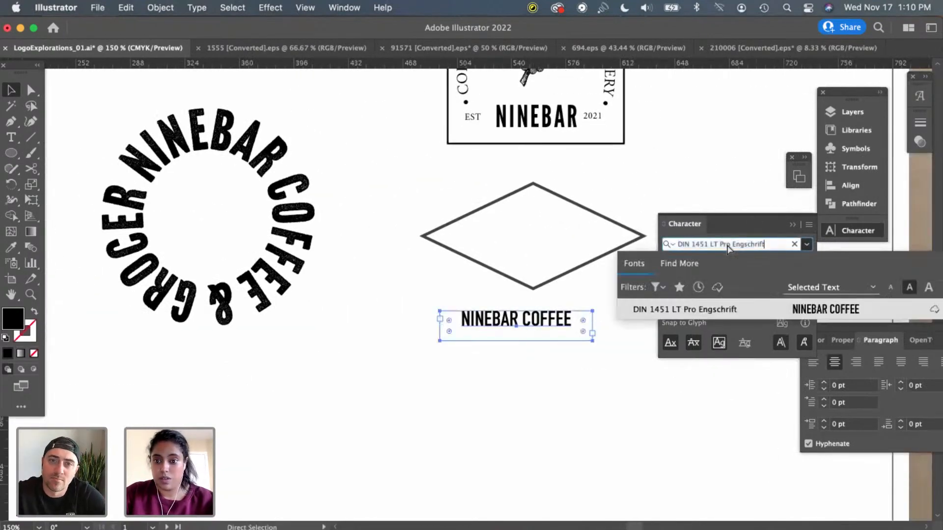
click(727, 246)
text(b)
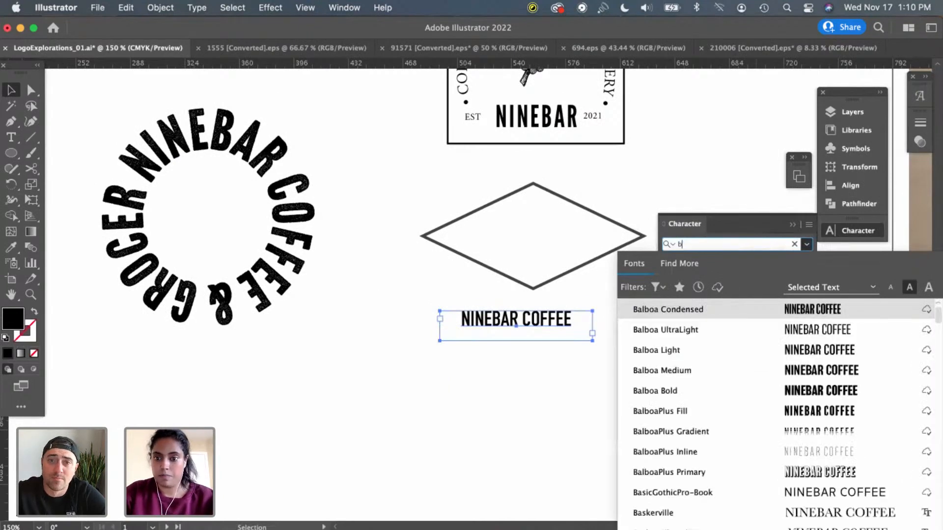
text(al)
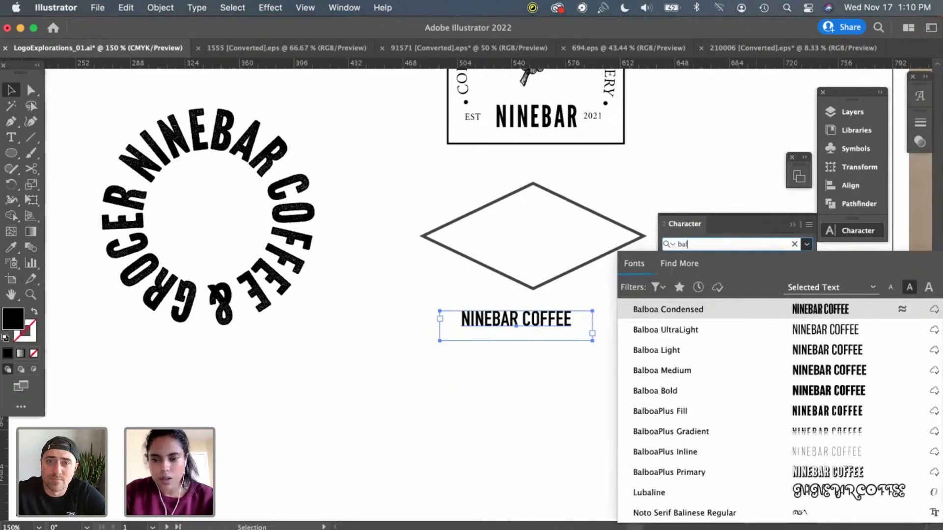
click(717, 308)
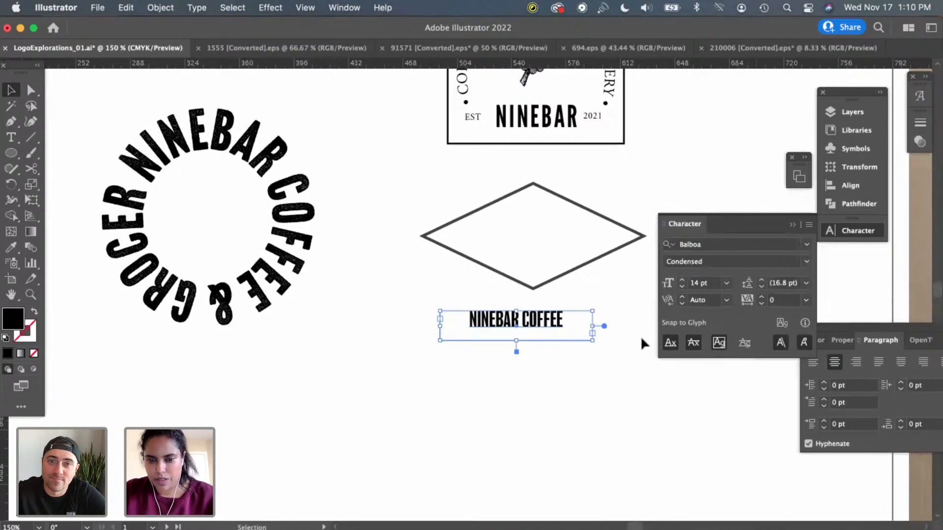
Enlarge the NINEBAR COFFEE text to 18 pt and move it inside the diamond
click(726, 283)
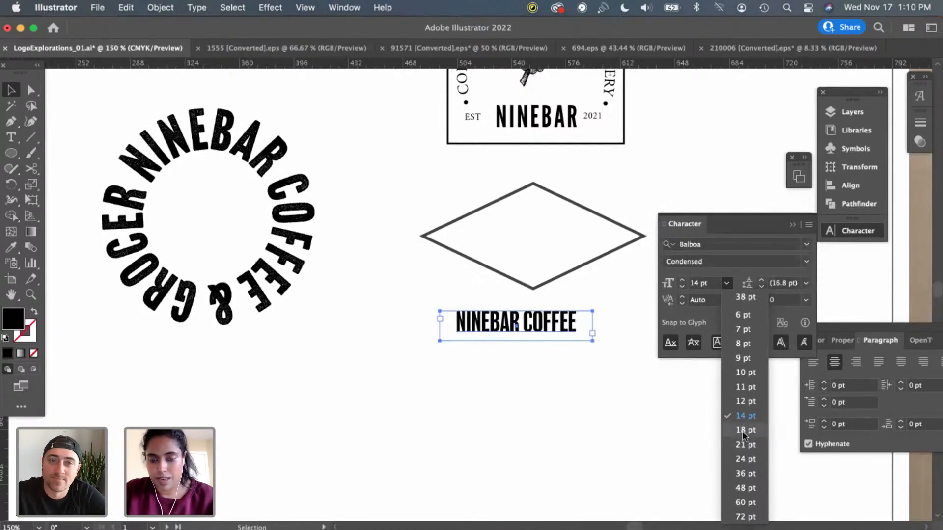
click(743, 430)
drag(549, 317, 561, 236)
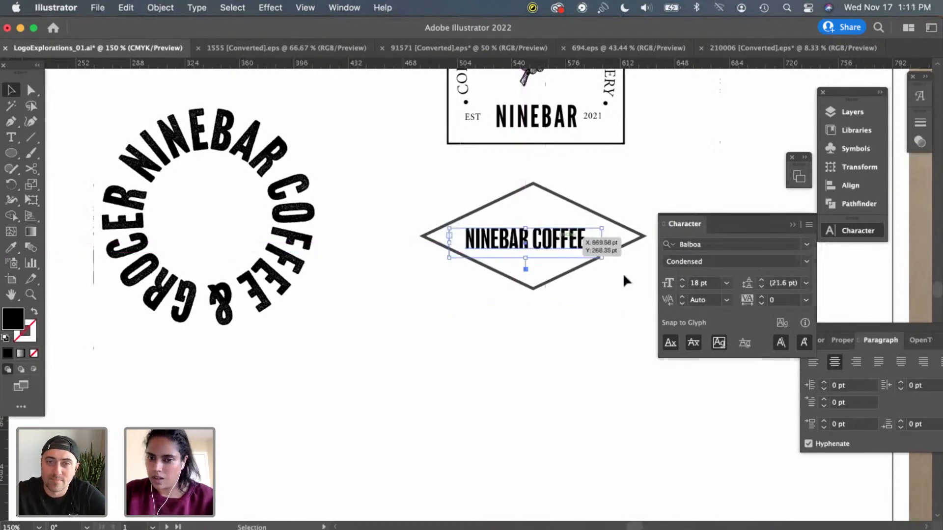
Set the font size of the NINEBAR COFFEE text inside the diamond to 16 pt
click(727, 283)
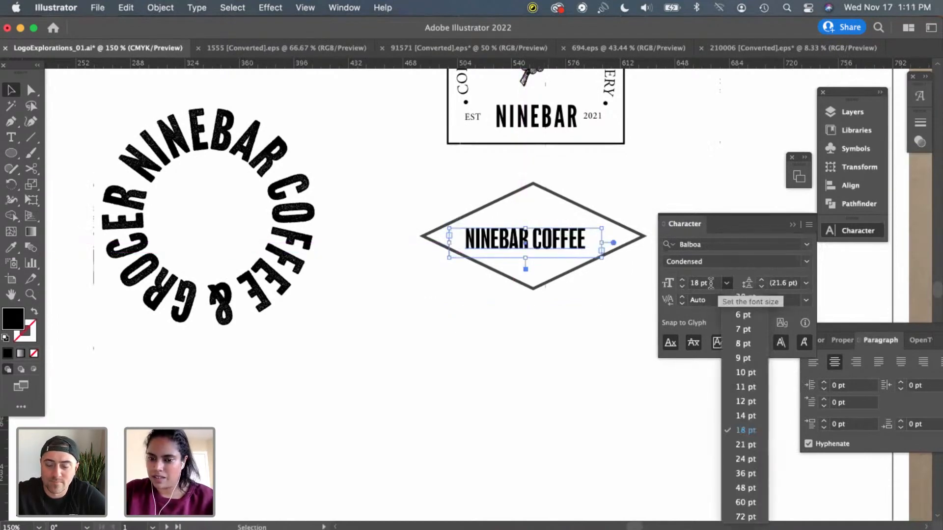
click(710, 283)
text(16)
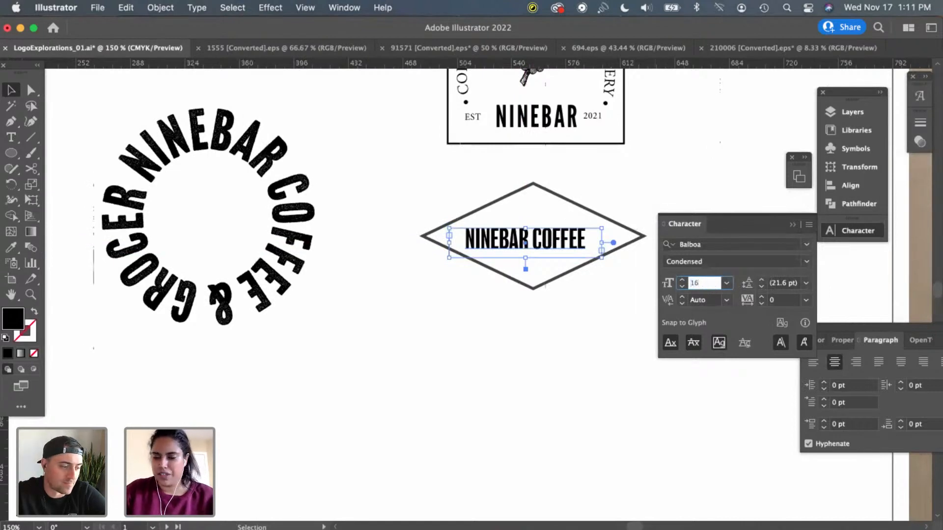
key(Return)
click(570, 399)
scroll(570, 399, right, 2)
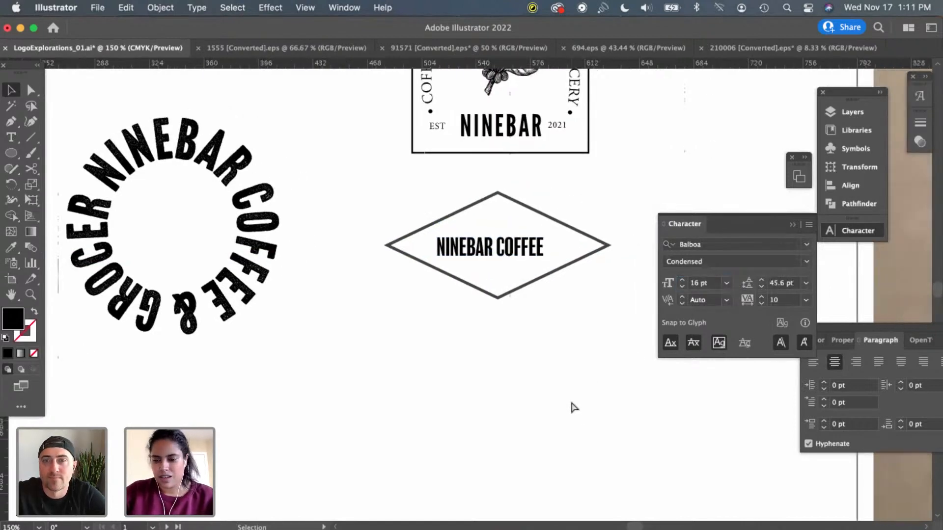
Center the NINEBAR COFFEE text by eye inside the diamond and fine-tune its height with small nudges
key(super+equal)
drag(497, 240, 507, 241)
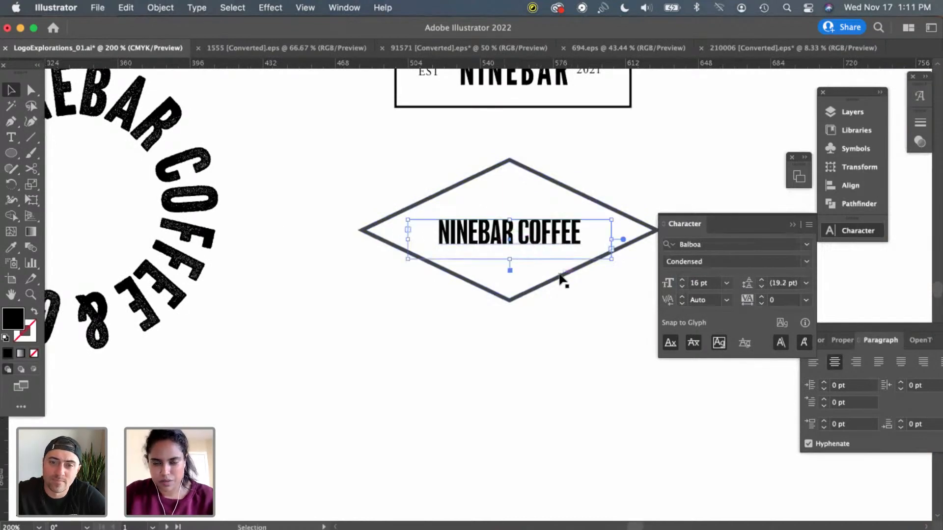
key(Down)
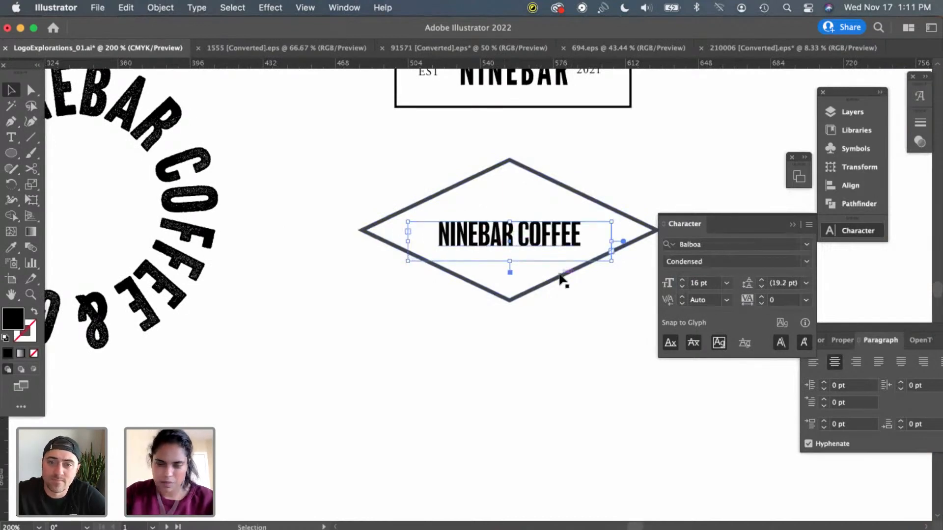
key(Up)
key(Down)
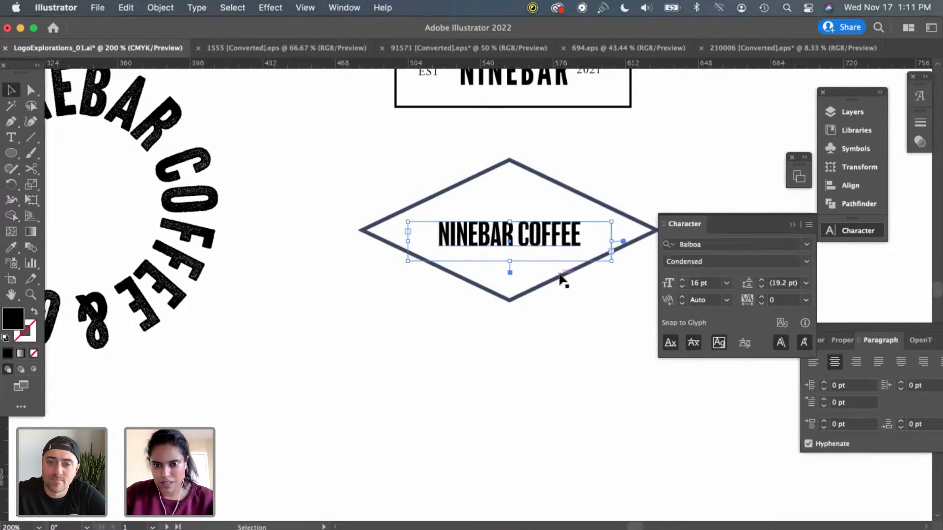
click(537, 346)
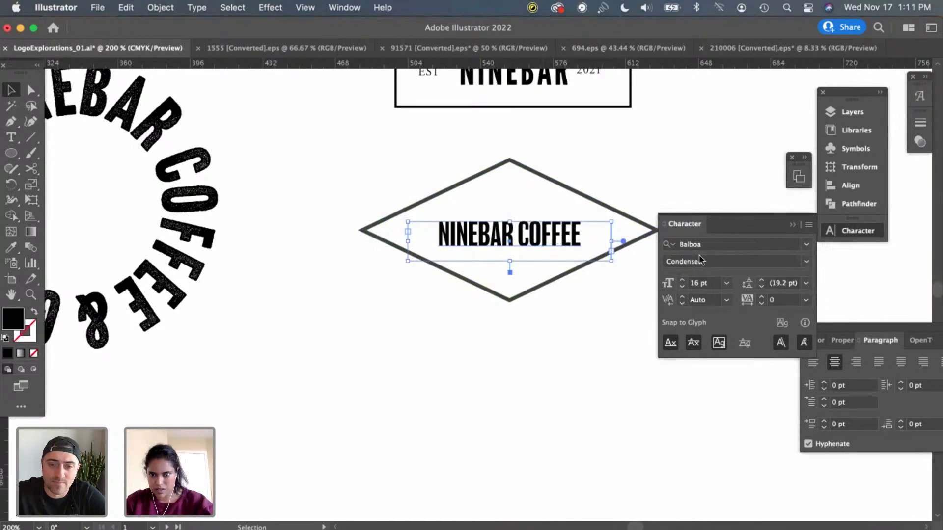
Change the NINEBAR COFFEE text in the diamond to the Bold style at 14 pt
click(805, 266)
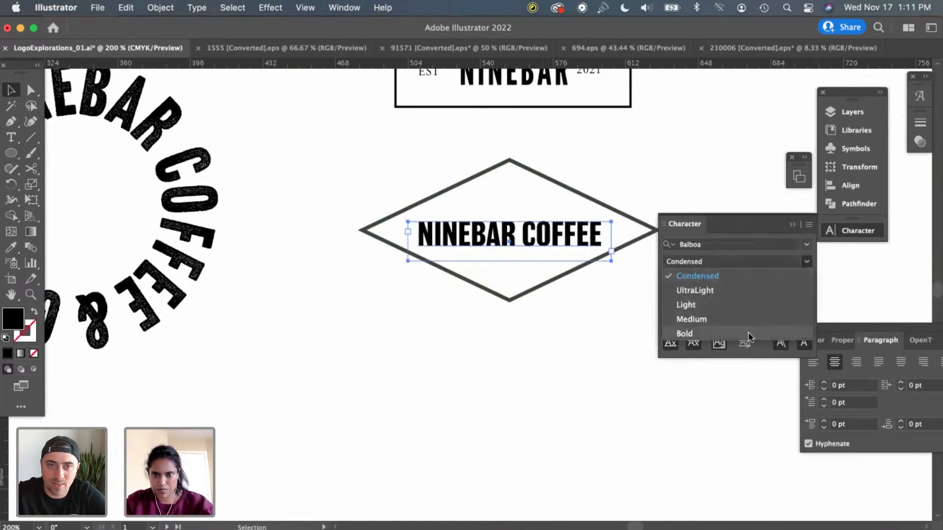
click(684, 333)
click(695, 283)
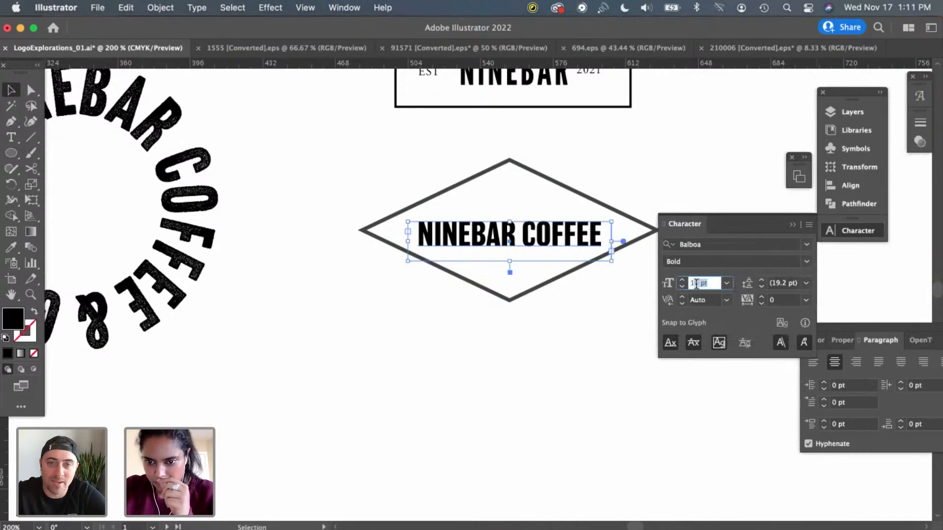
text(14)
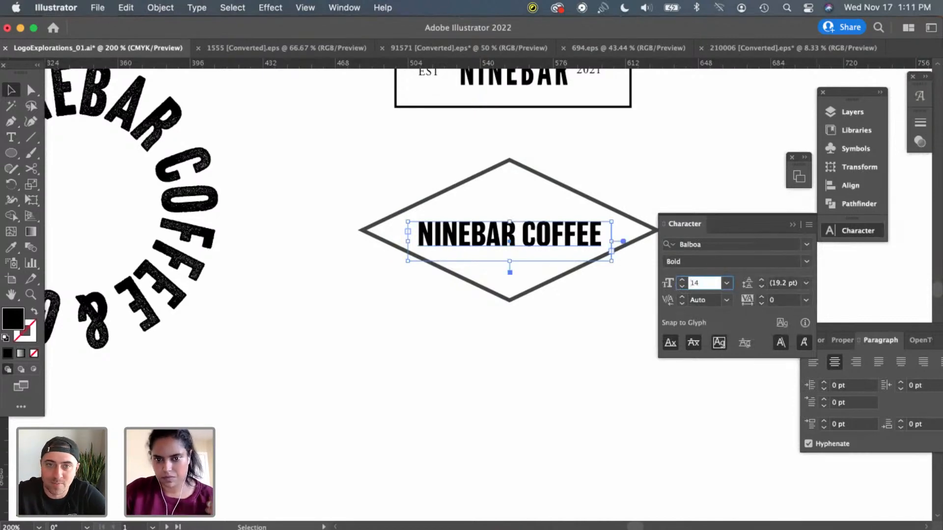
key(Return)
click(562, 369)
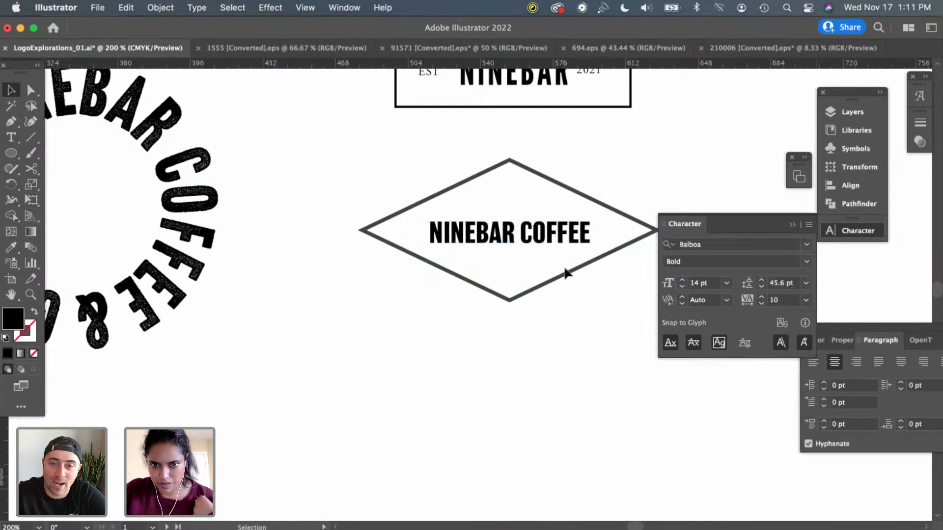
Try the bold NINEBAR COFFEE text one nudge lower in the diamond, and move it back up
click(531, 235)
key(Down)
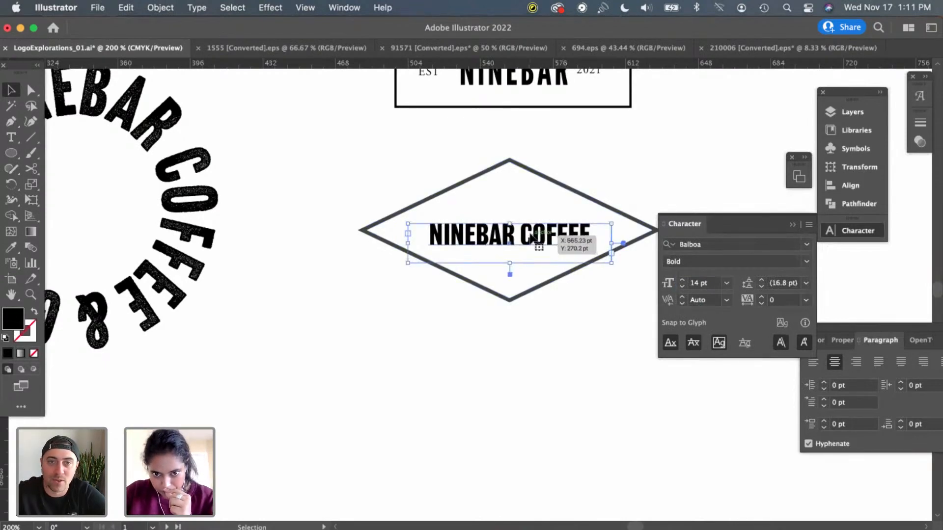
key(Up)
click(503, 343)
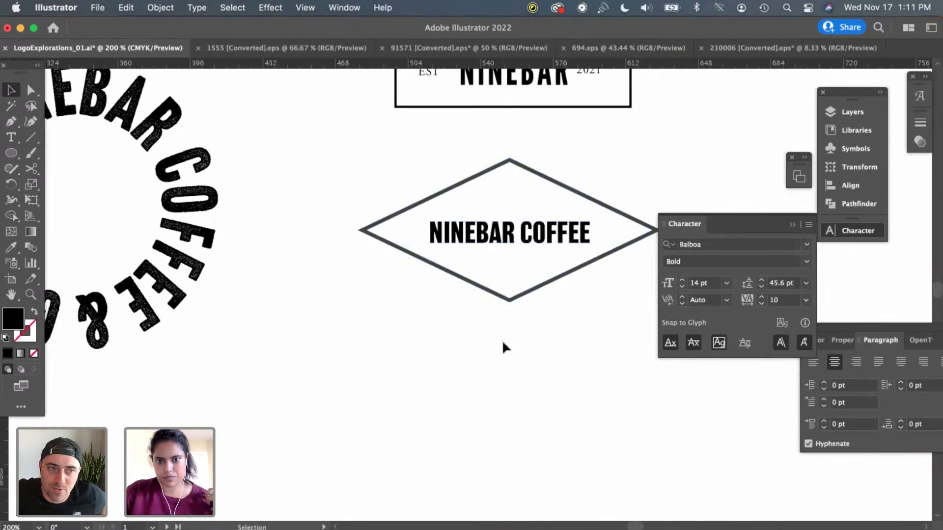
Align the NINEBAR COFFEE text and the diamond outline on their horizontal centers
scroll(505, 334, right, 2)
scroll(505, 335, up, 2)
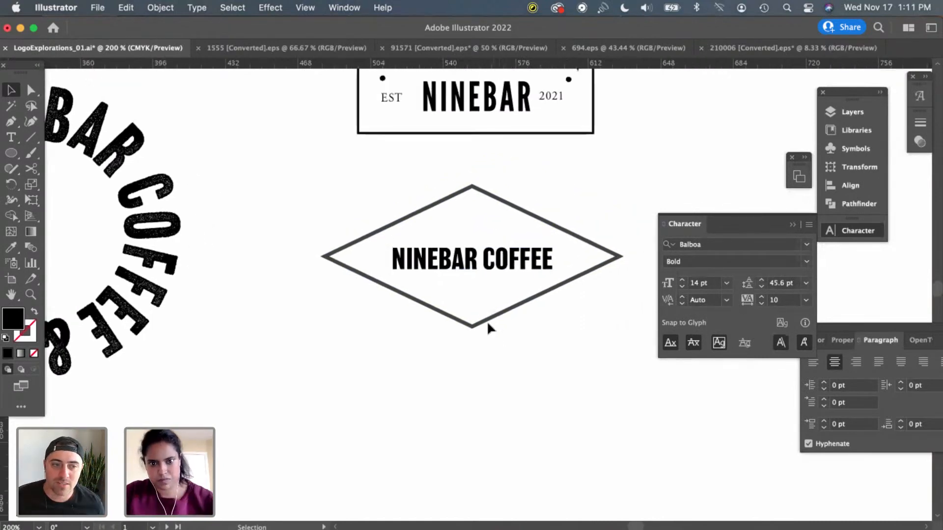
click(491, 258)
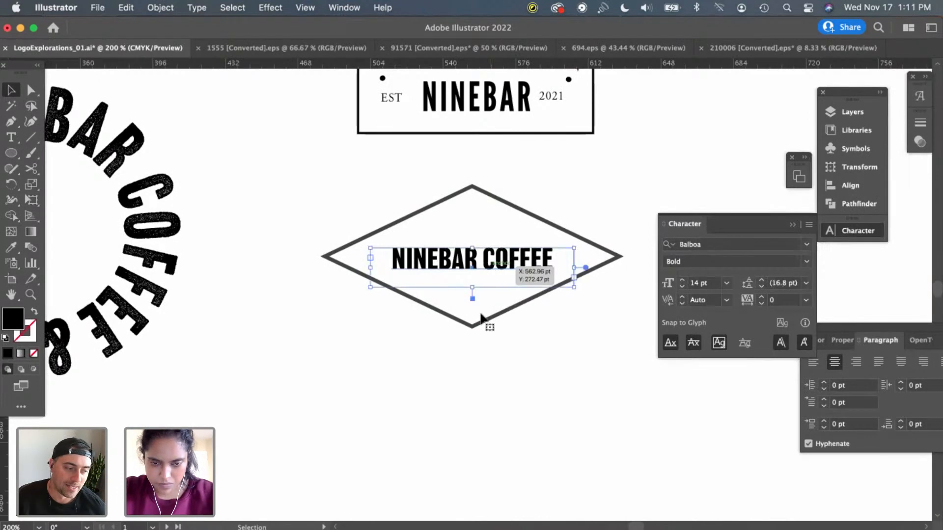
shift+click(476, 326)
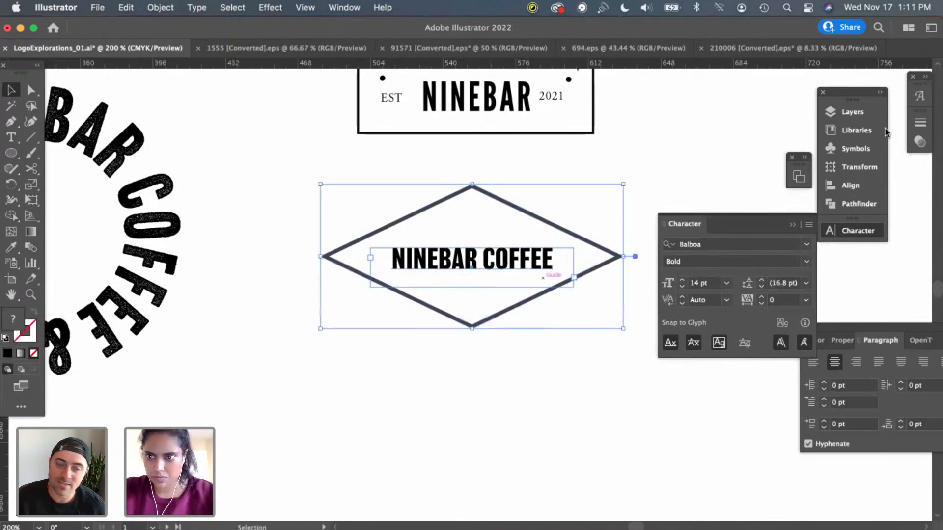
click(851, 186)
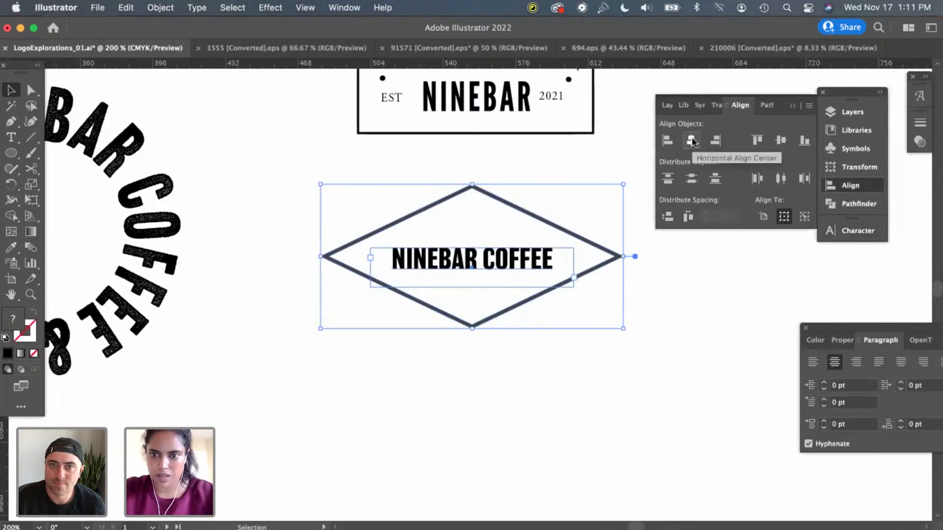
click(627, 422)
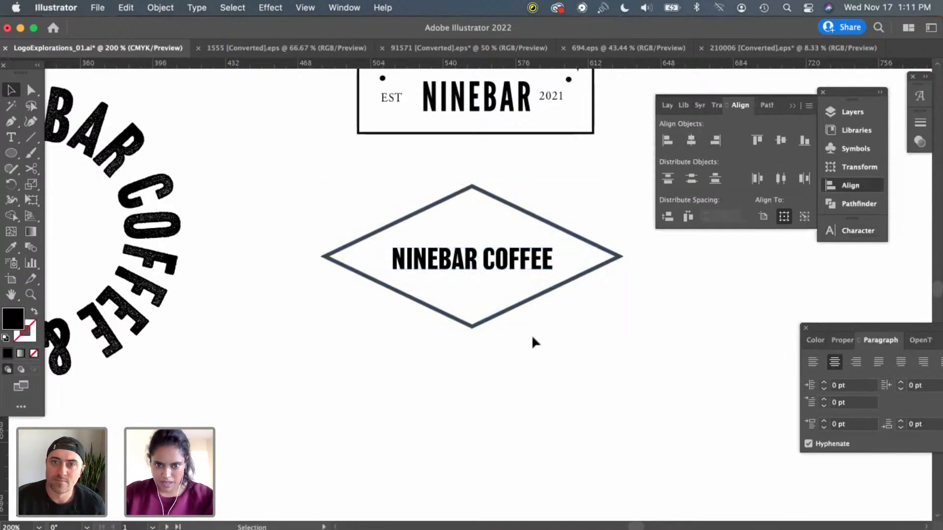
Tighten the tracking of the NINEBAR COFFEE text to -25 and shift the text slightly down within the diamond
click(496, 271)
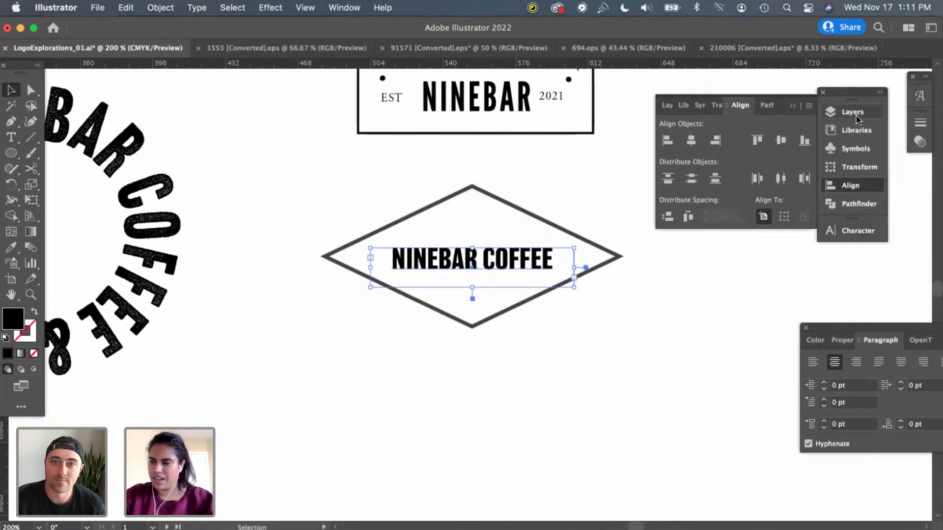
click(857, 230)
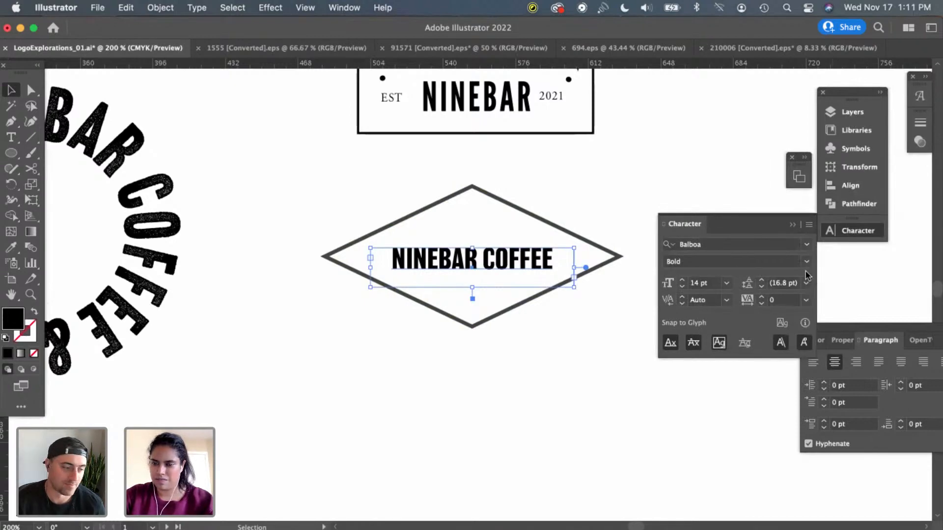
click(806, 301)
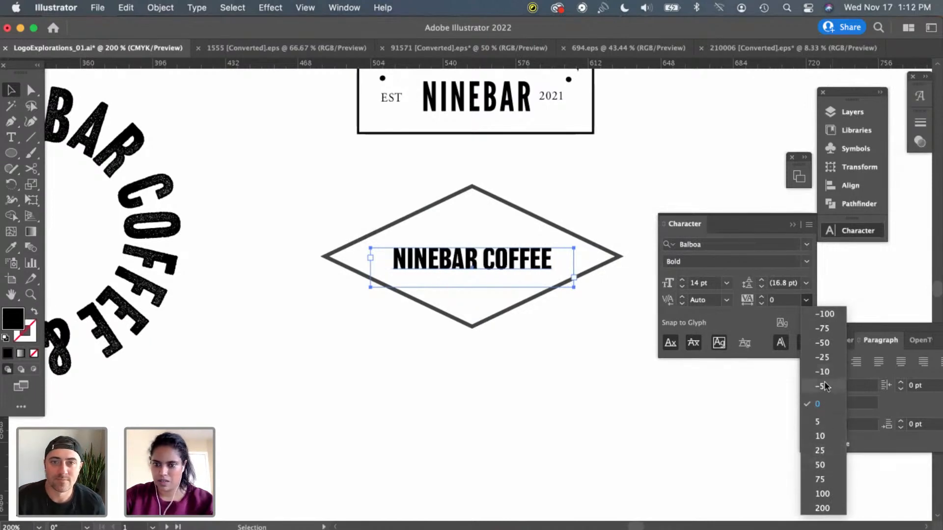
click(827, 357)
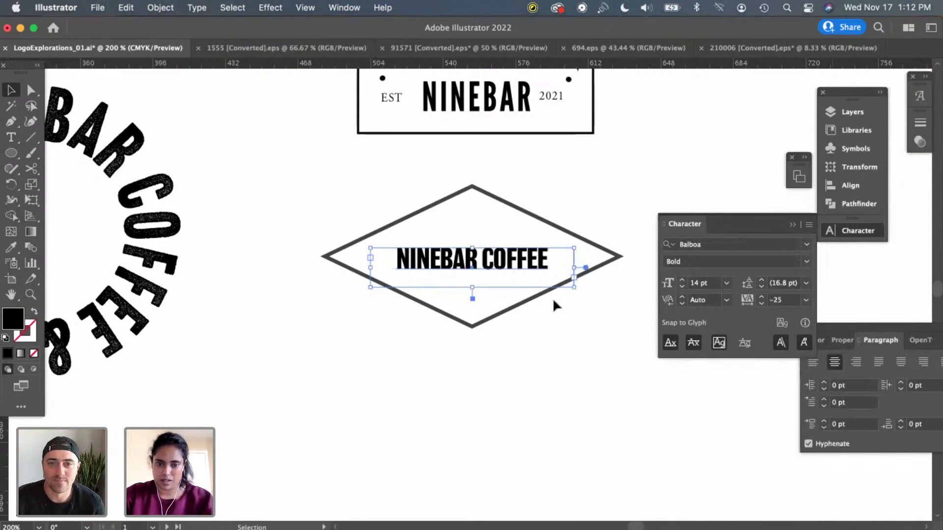
drag(508, 260, 508, 262)
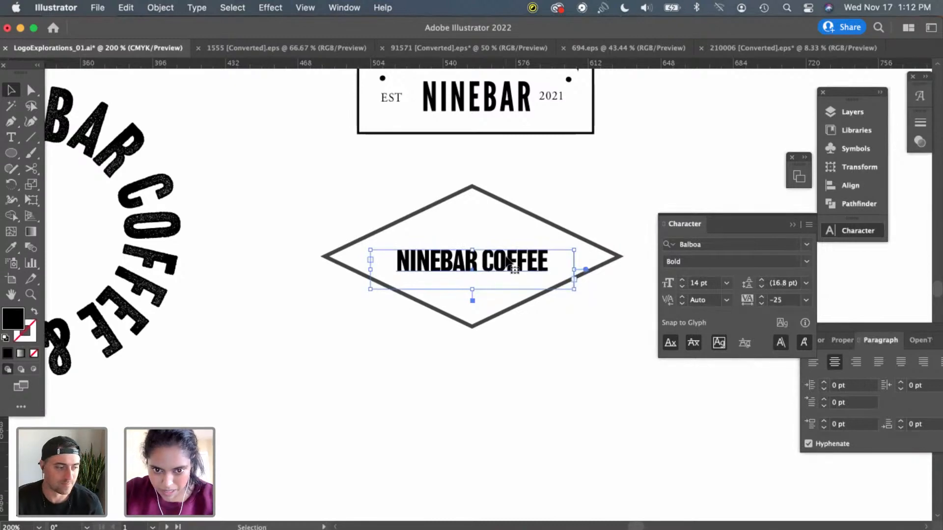
click(536, 387)
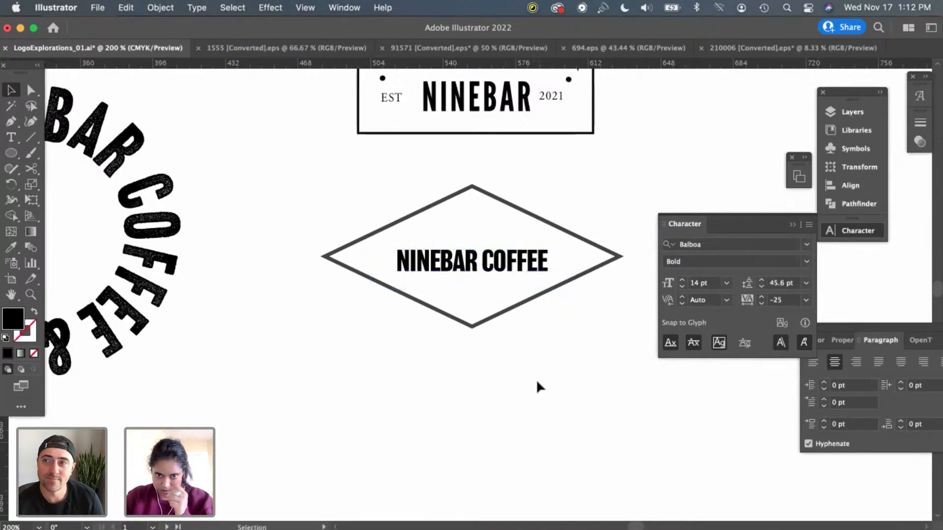
Create a new area text frame with placeholder text below the diamond
scroll(546, 402, right, 2)
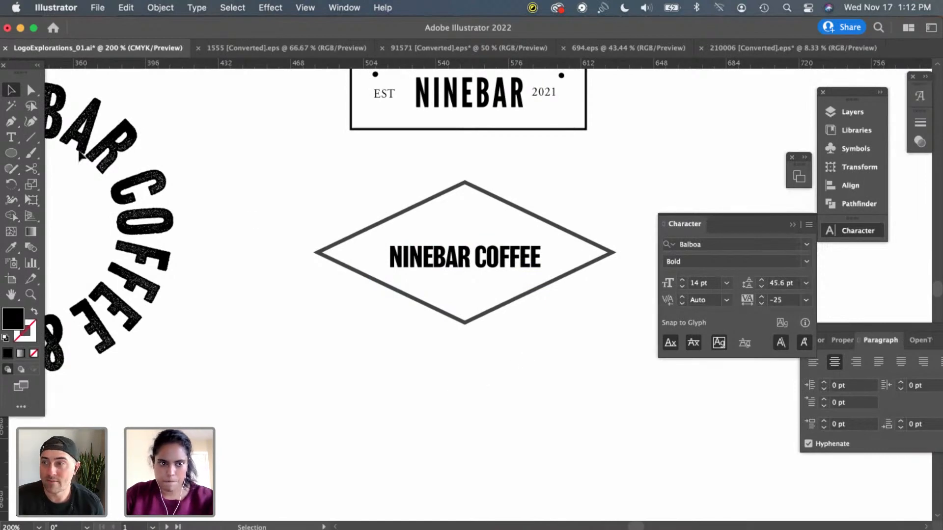
key(t)
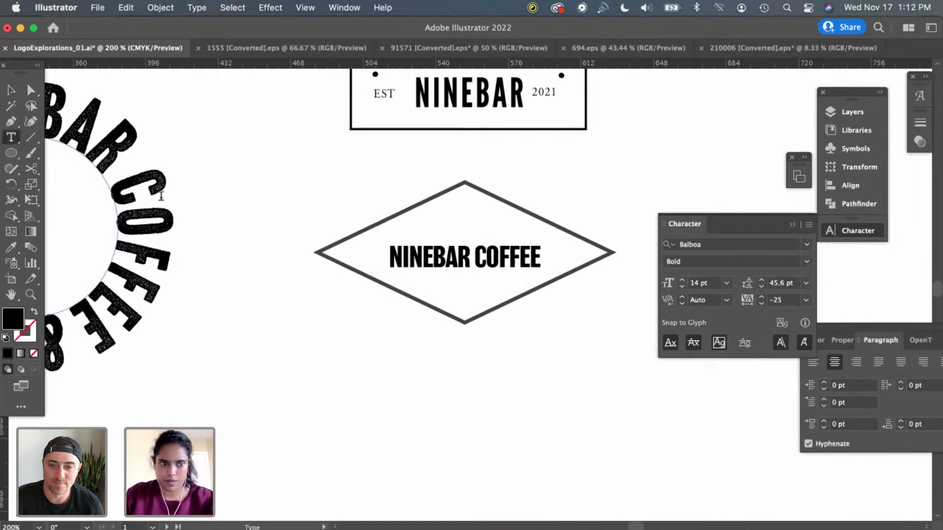
key(v)
click(365, 436)
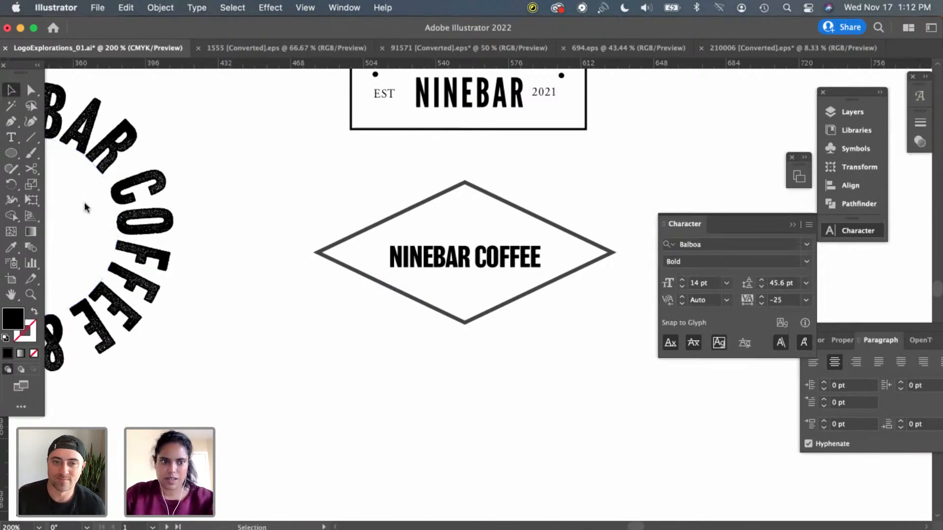
click(11, 138)
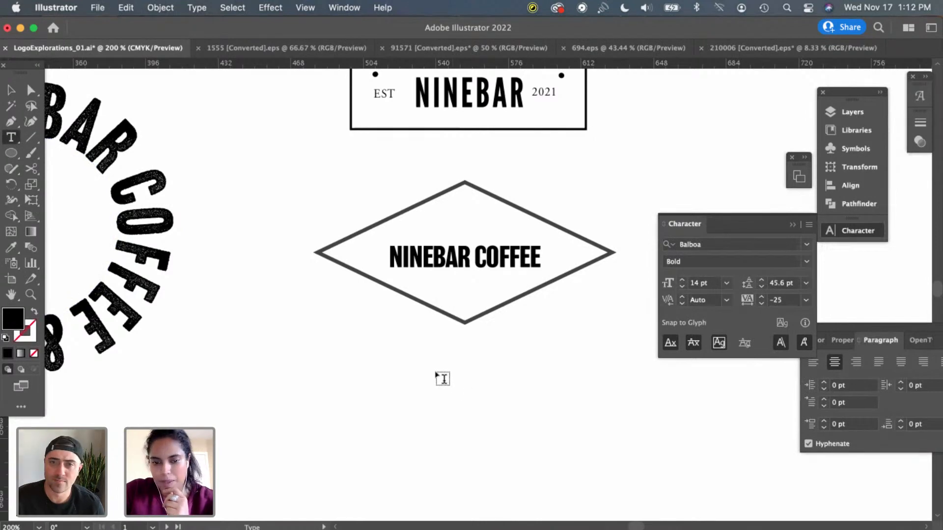
drag(434, 372, 661, 482)
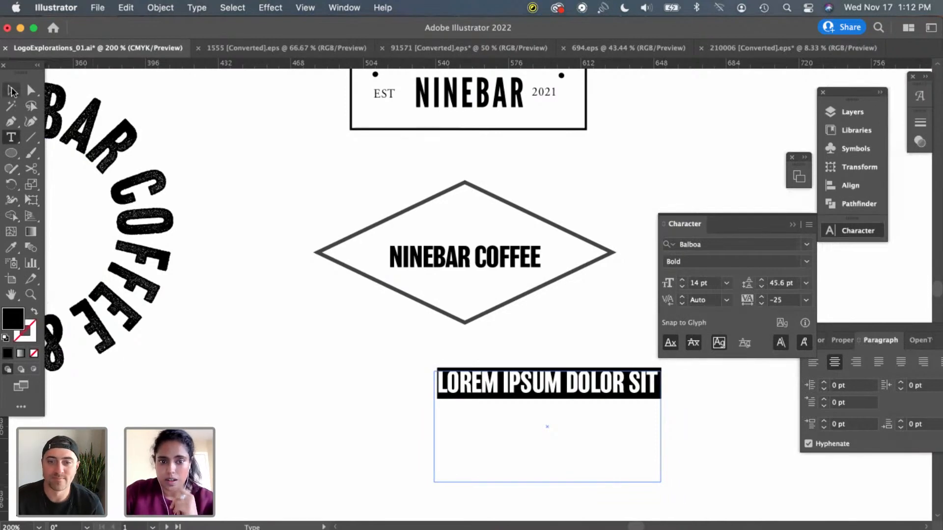
click(12, 91)
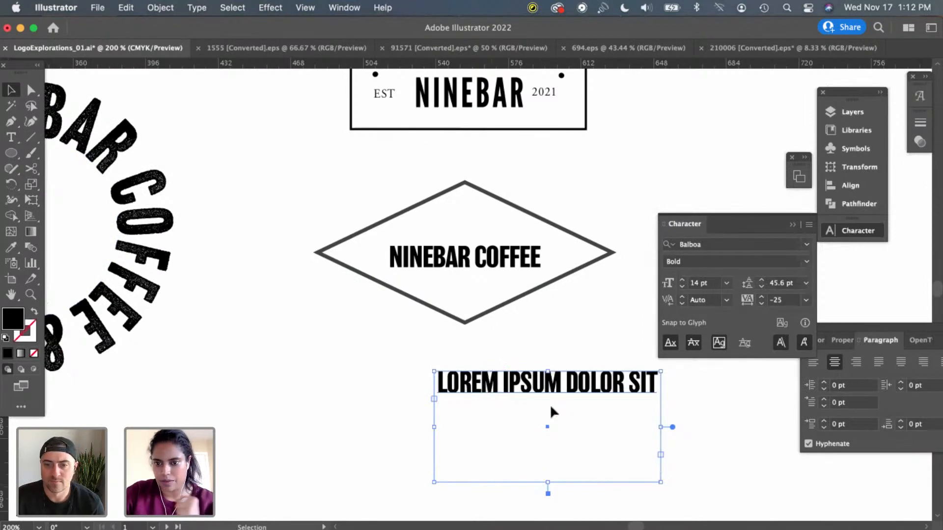
Examine the NINEBAR COFFEE and Coffe Company typeface samples beside the logo artboard for a secondary badge font
scroll(541, 408, left, 3)
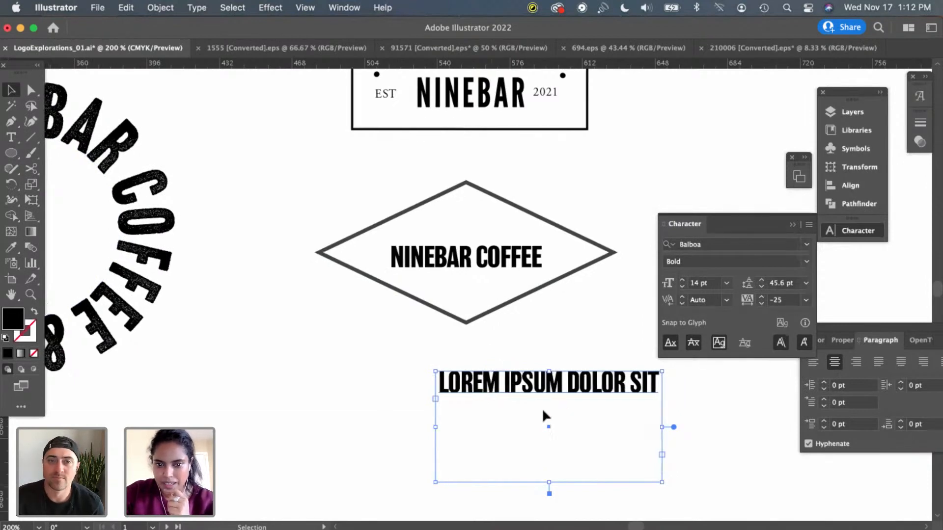
scroll(543, 412, left, 15)
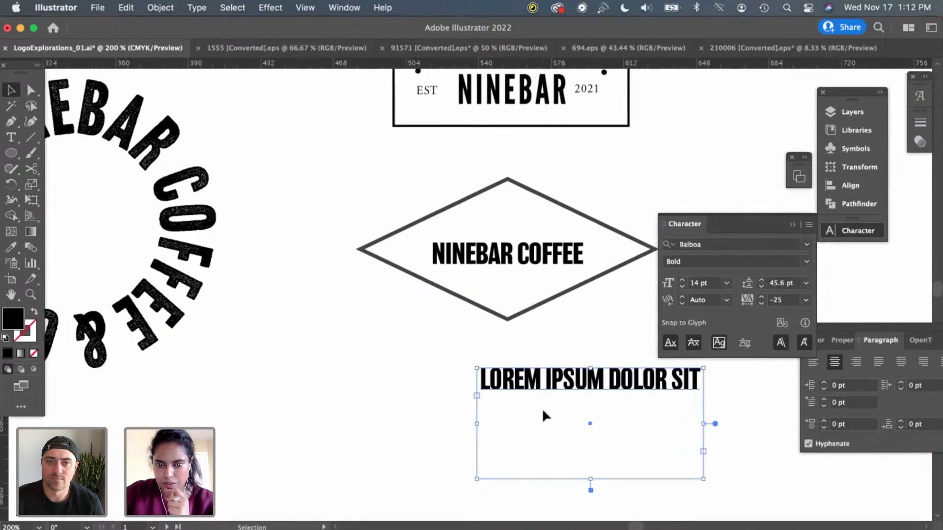
scroll(543, 412, left, 20)
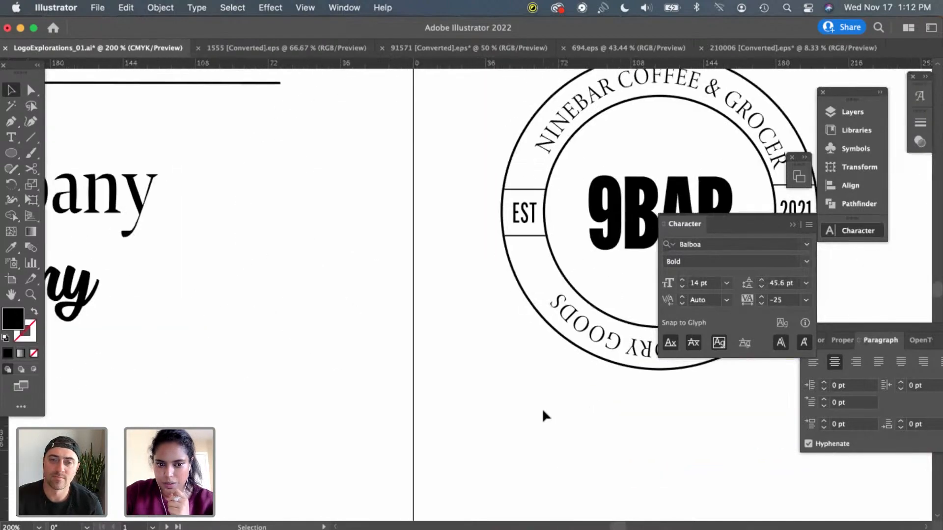
scroll(543, 415, left, 10)
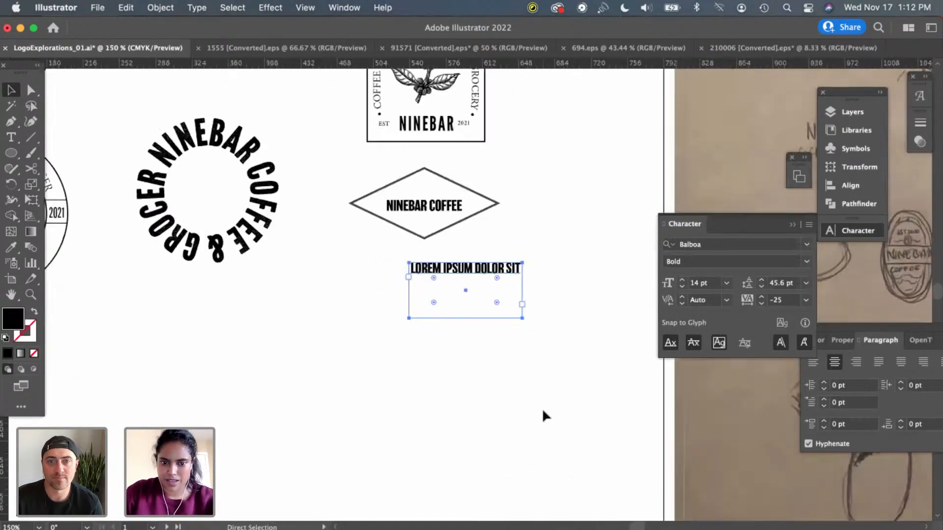
click(523, 416)
scroll(523, 415, left, 20)
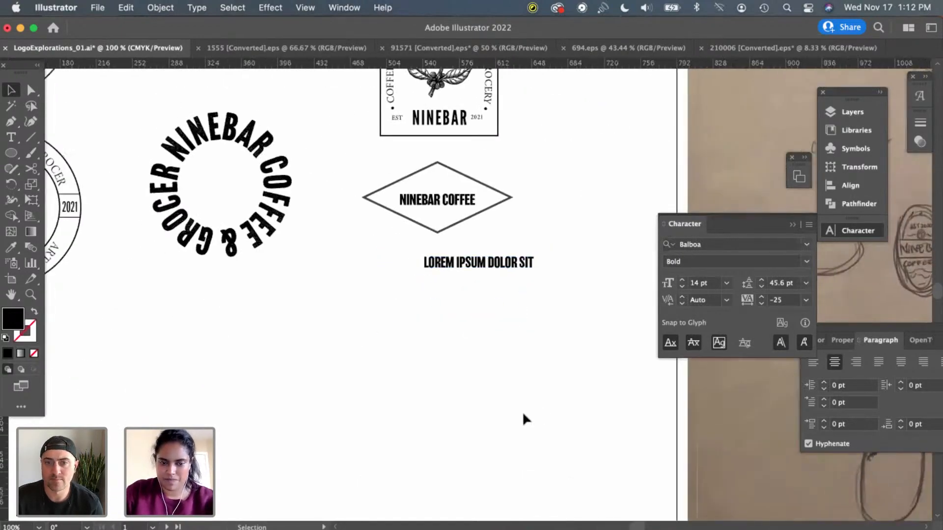
scroll(523, 416, left, 15)
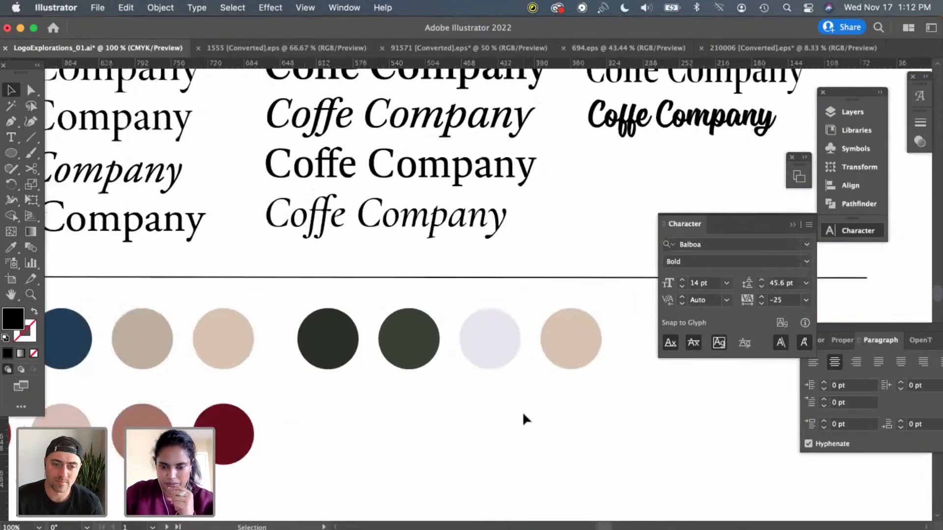
key(super+minus)
scroll(522, 411, left, 5)
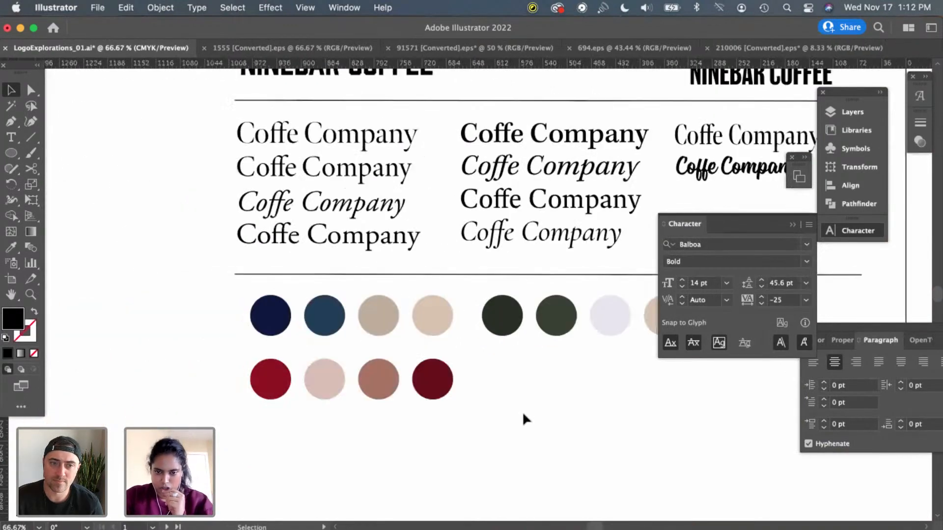
scroll(522, 411, up, 1)
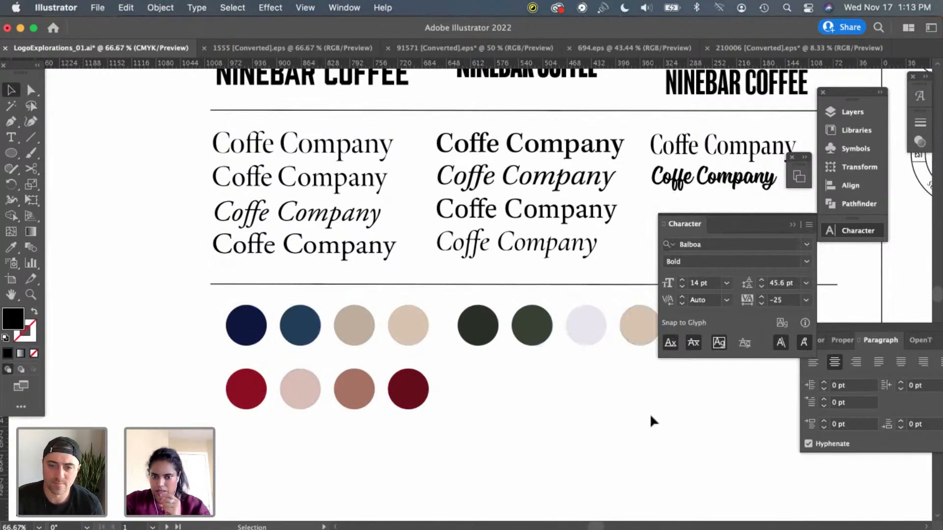
scroll(649, 416, right, 15)
key(super+1)
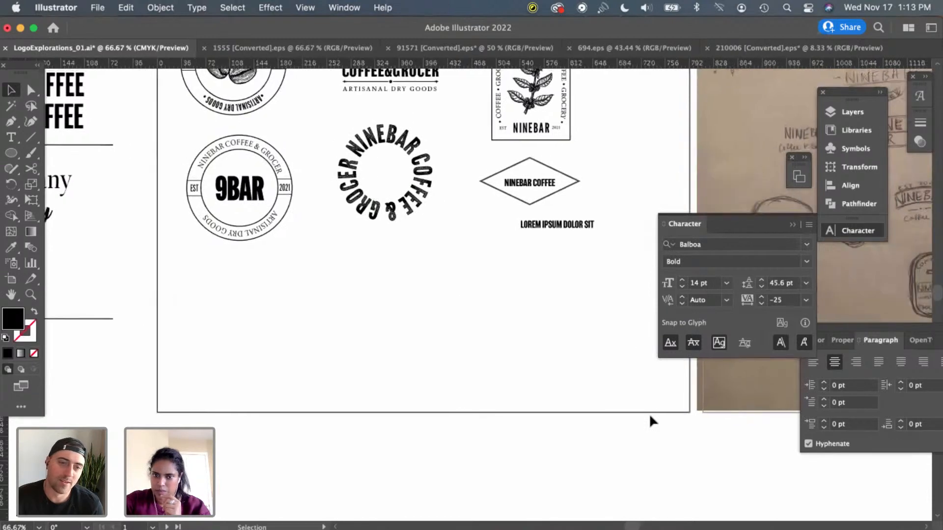
key(super+equal)
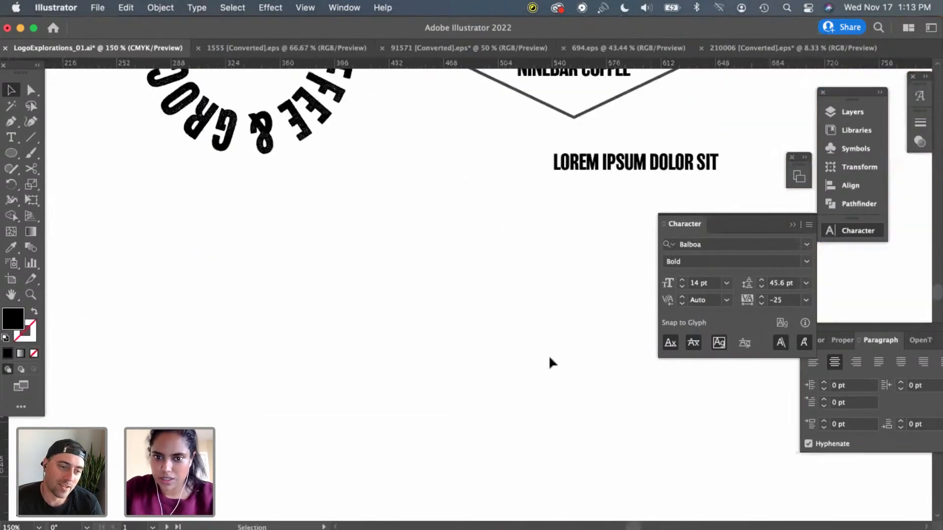
scroll(550, 363, up, 3)
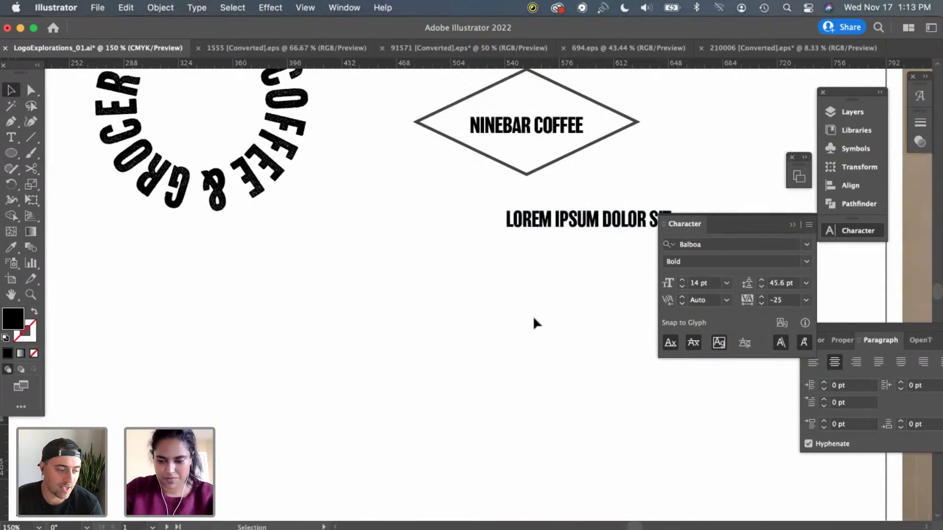
Copy the Coffe Company type sample set in Cormorant Garamond Medium Italic above the color swatches
key(super+minus)
key(super+minus)
key(super+minus)
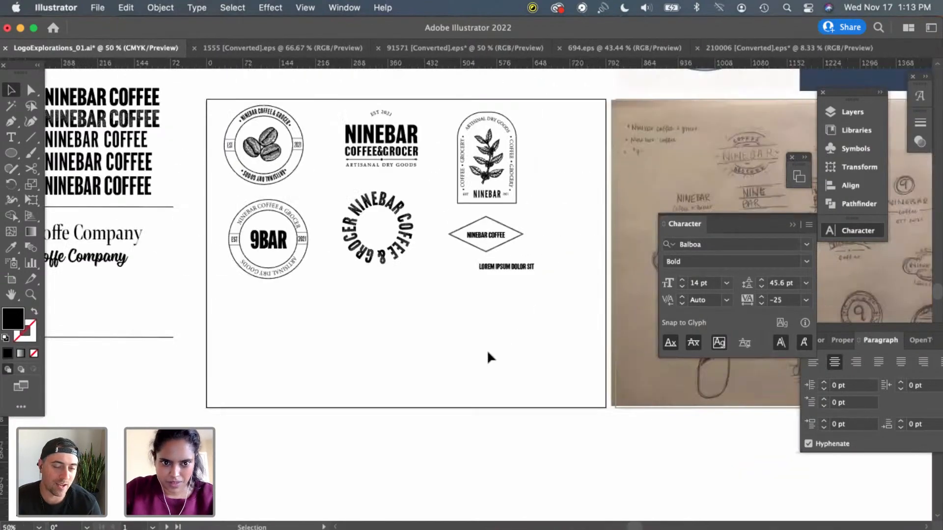
scroll(488, 352, left, 10)
scroll(487, 350, left, 10)
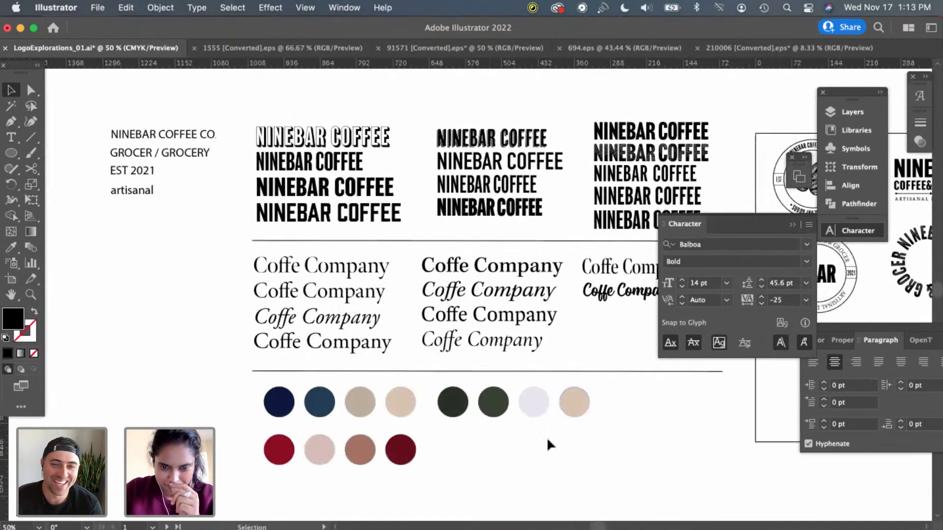
scroll(547, 440, left, 1)
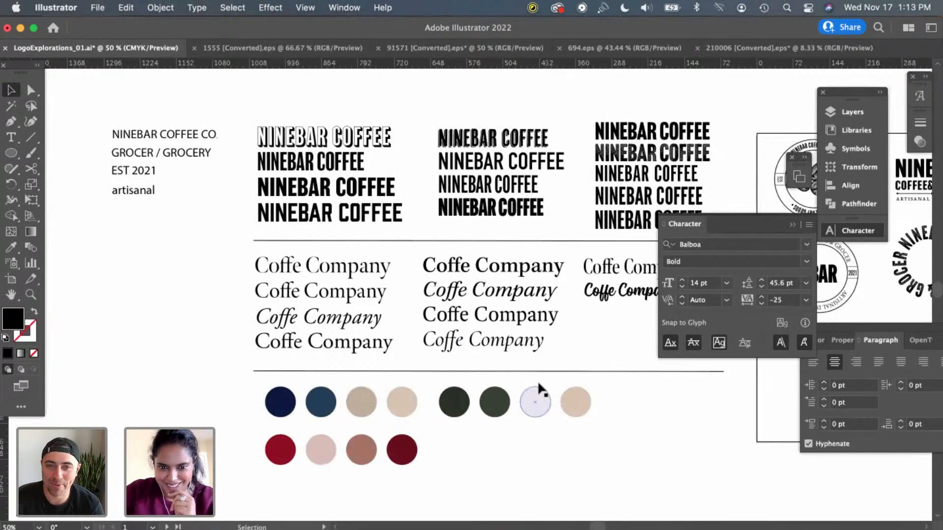
click(525, 353)
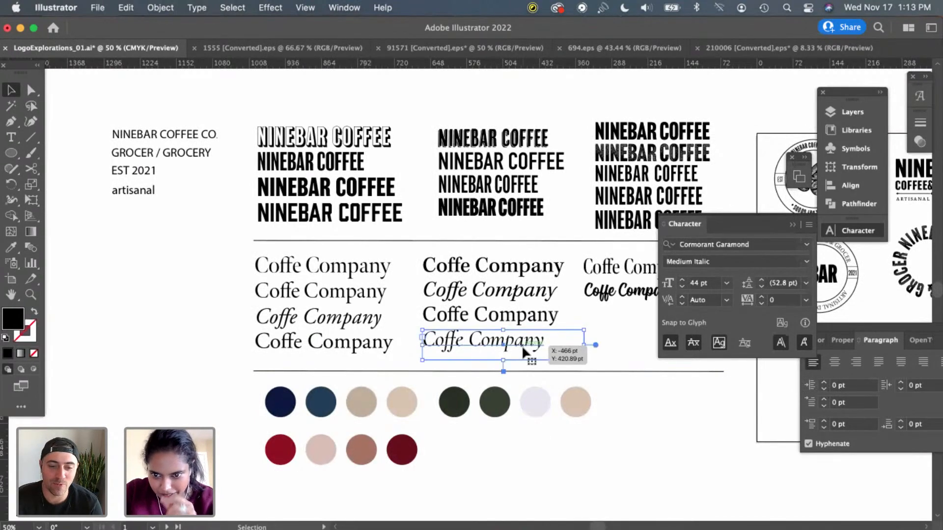
scroll(533, 388, right, 10)
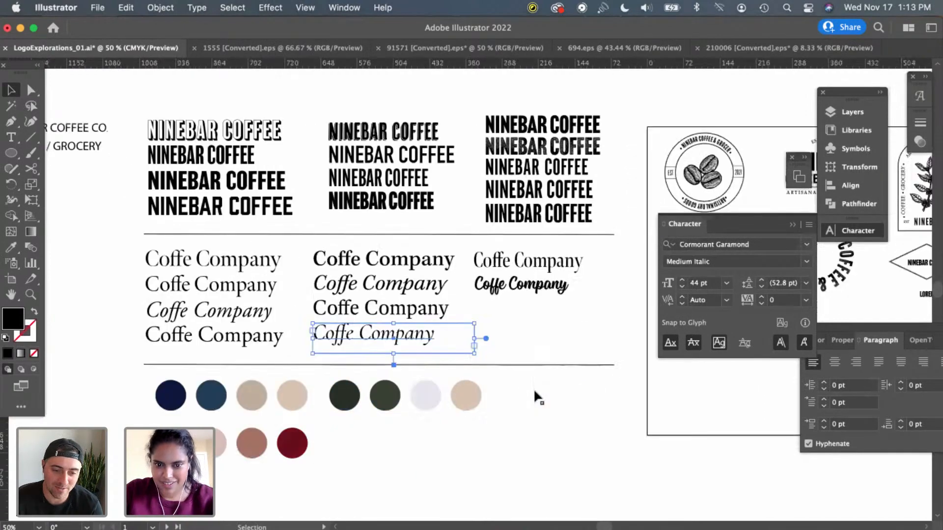
click(534, 395)
Check the Envelope Options for the placeholder text below the diamond badge without changing them
scroll(534, 395, right, 15)
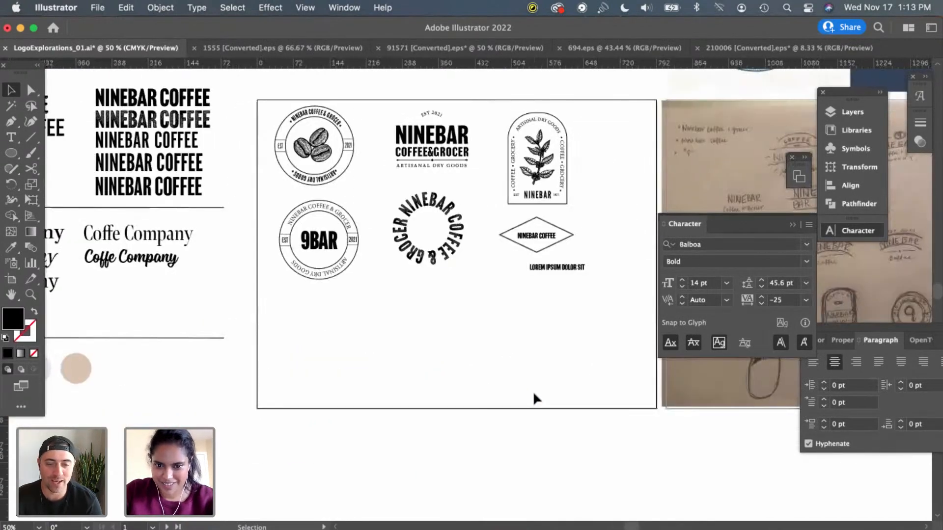
scroll(534, 395, up, 5)
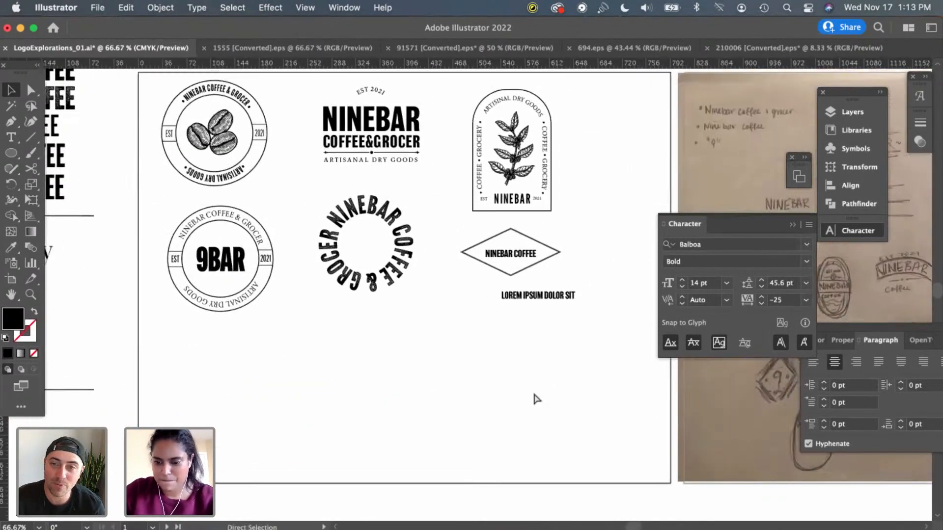
key(super+equal)
key(super+equal)
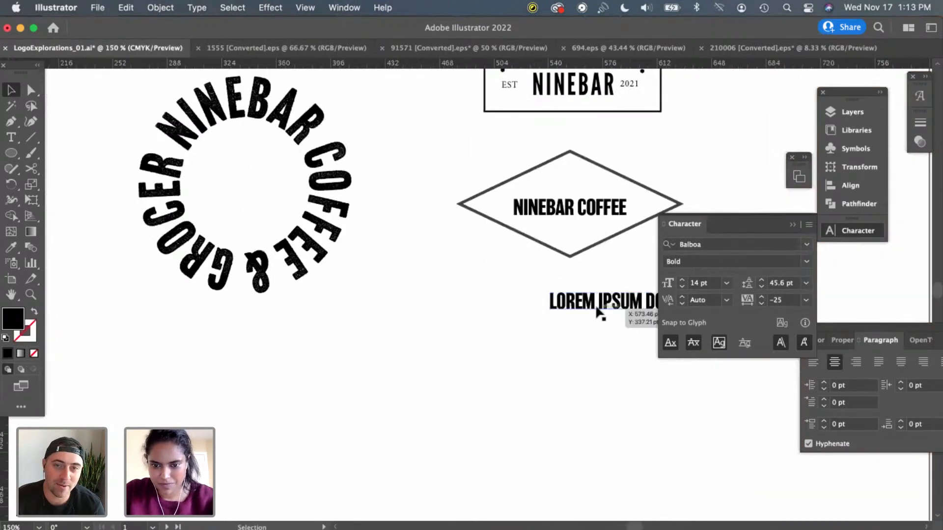
scroll(598, 313, right, 3)
click(583, 308)
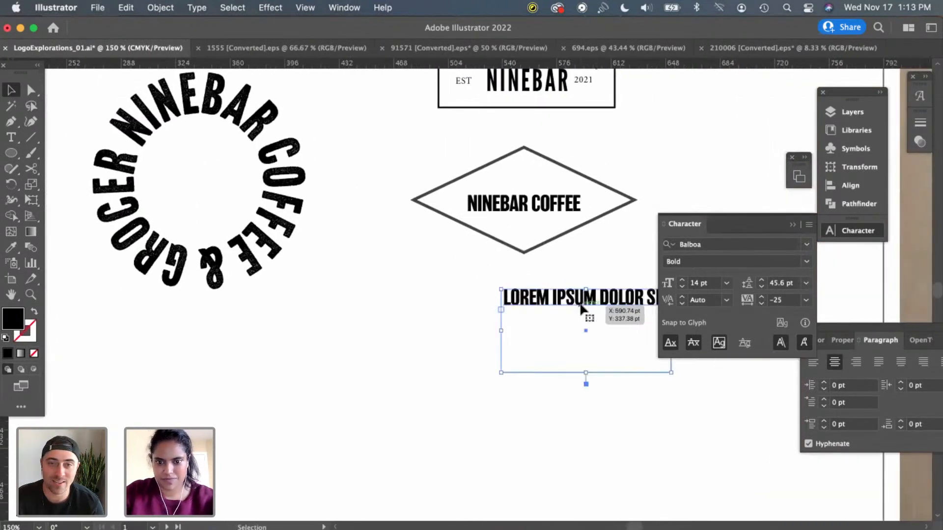
scroll(582, 309, right, 4)
click(129, 7)
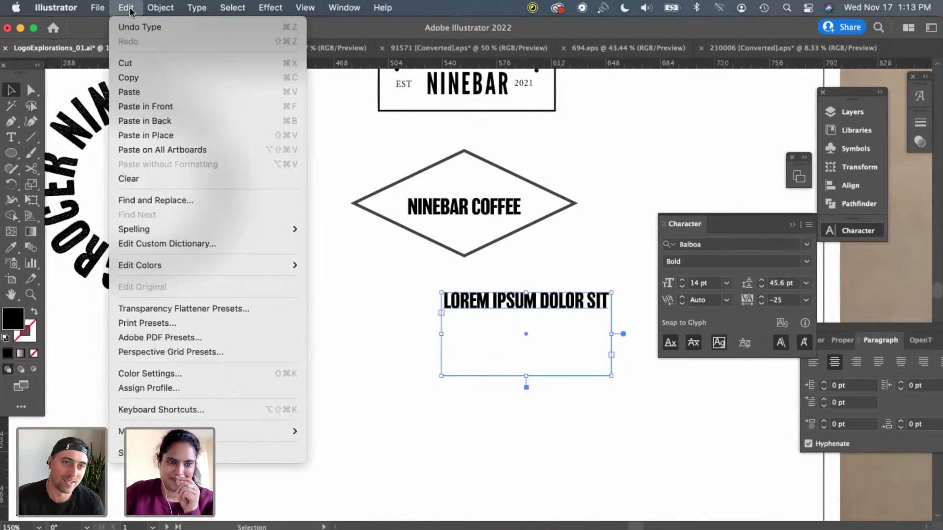
mouse_move(165, 9)
mouse_move(223, 415)
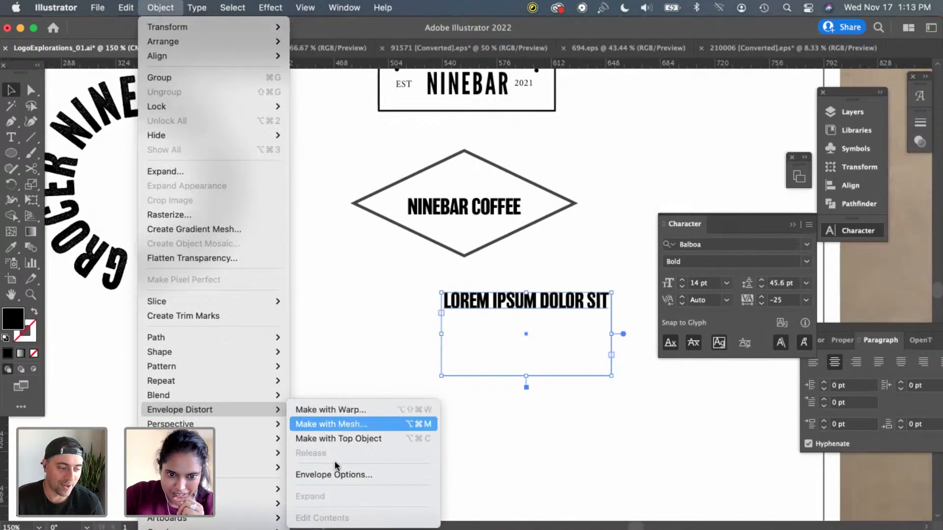
click(338, 474)
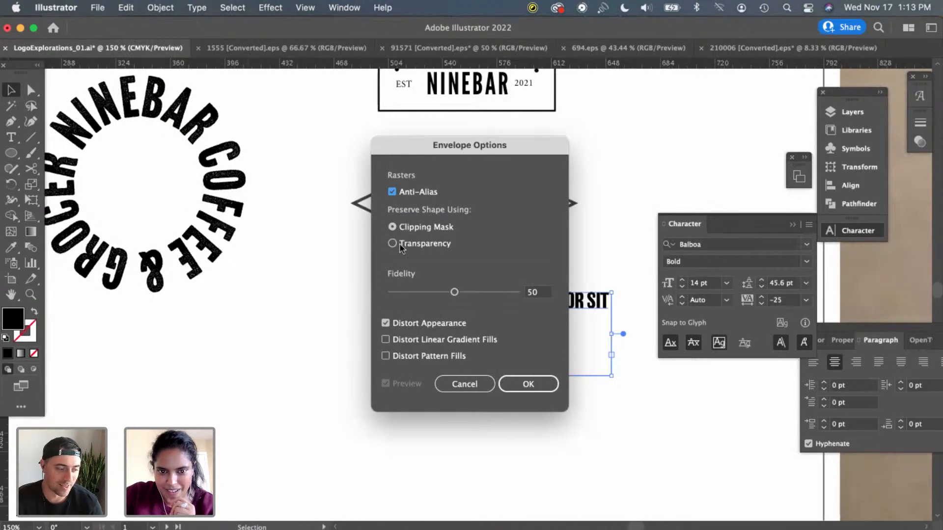
click(464, 387)
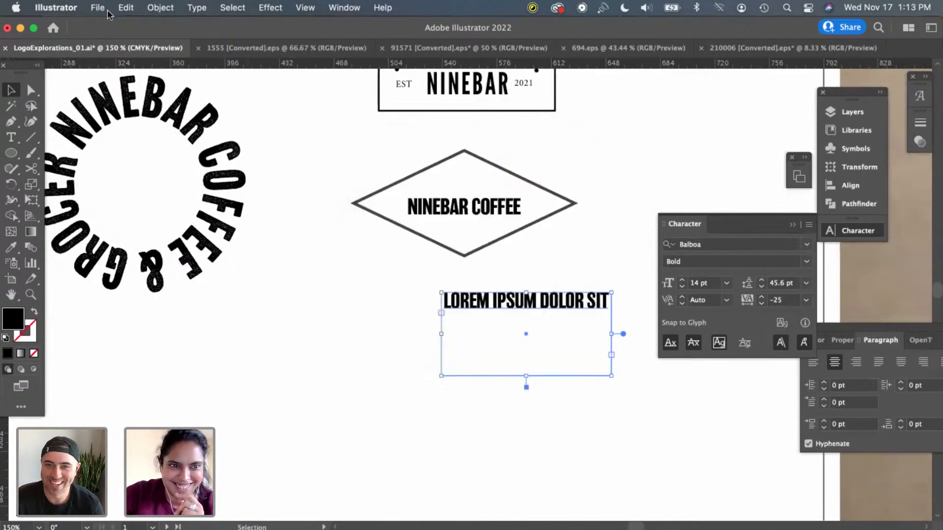
Try an envelope warp on the placeholder text using the horizontal Arc style with a 50% bend
click(127, 7)
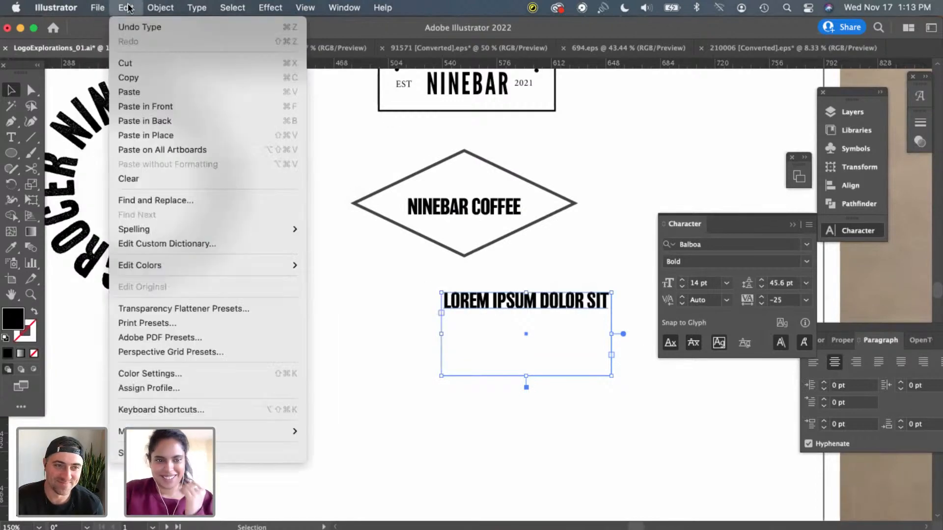
mouse_move(259, 412)
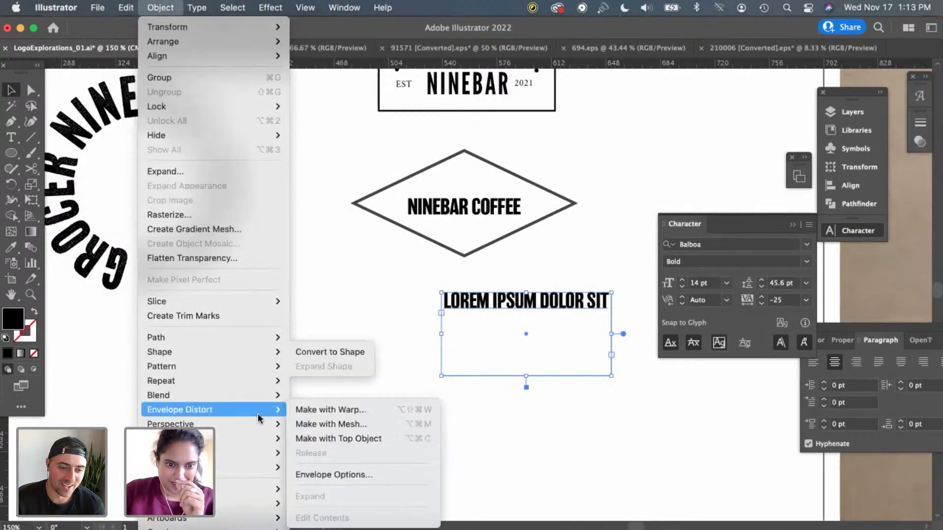
click(336, 410)
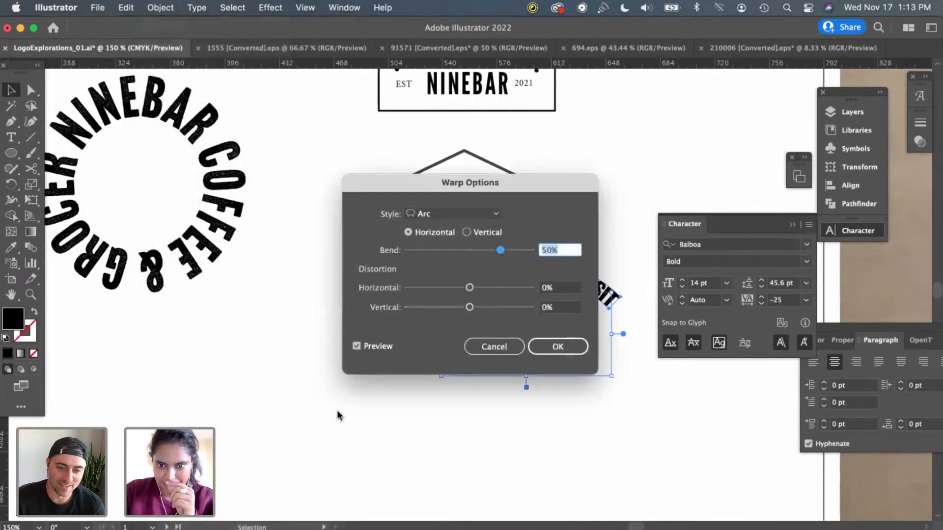
drag(538, 192, 867, 172)
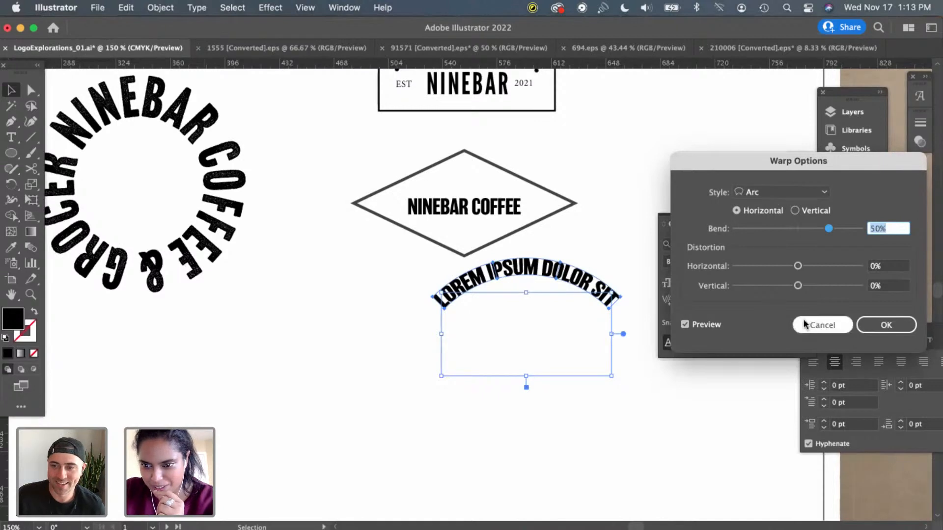
click(820, 325)
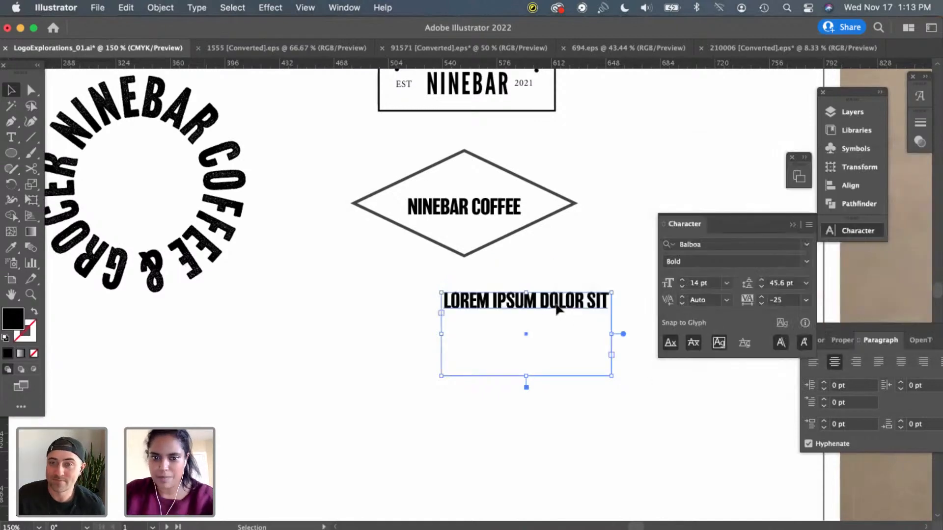
Replace the placeholder text below the diamond with the copied Coffe Company text in Cormorant Garamond Medium Italic
double_click(519, 299)
double_click(518, 298)
triple_click(518, 298)
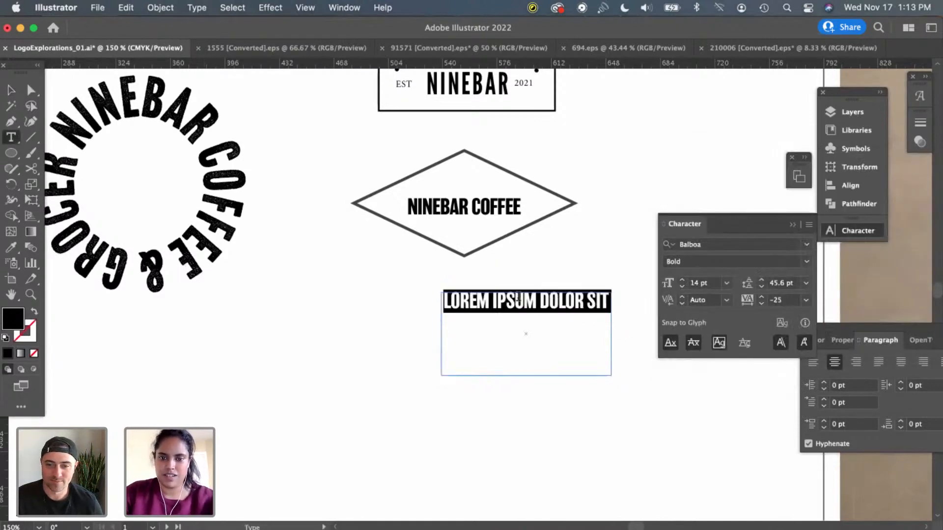
key(BackSpace)
text(Coffe)
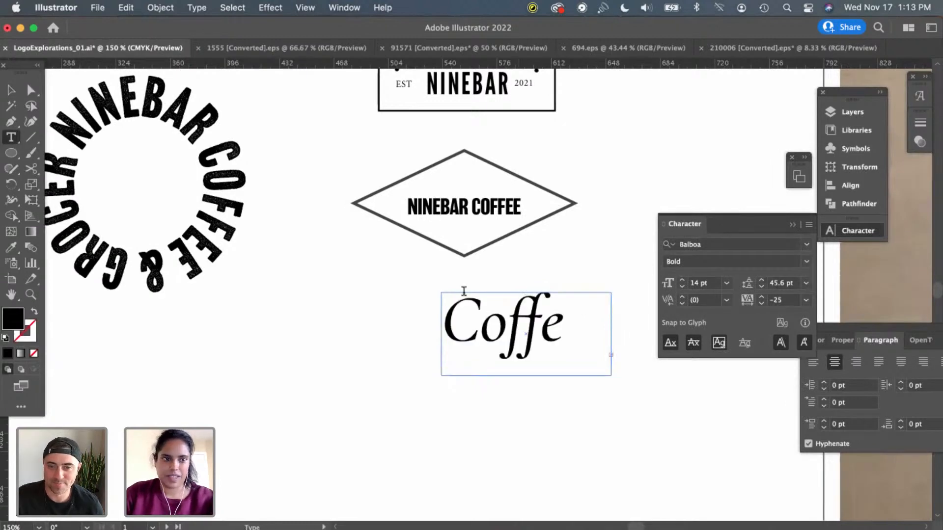
key(Escape)
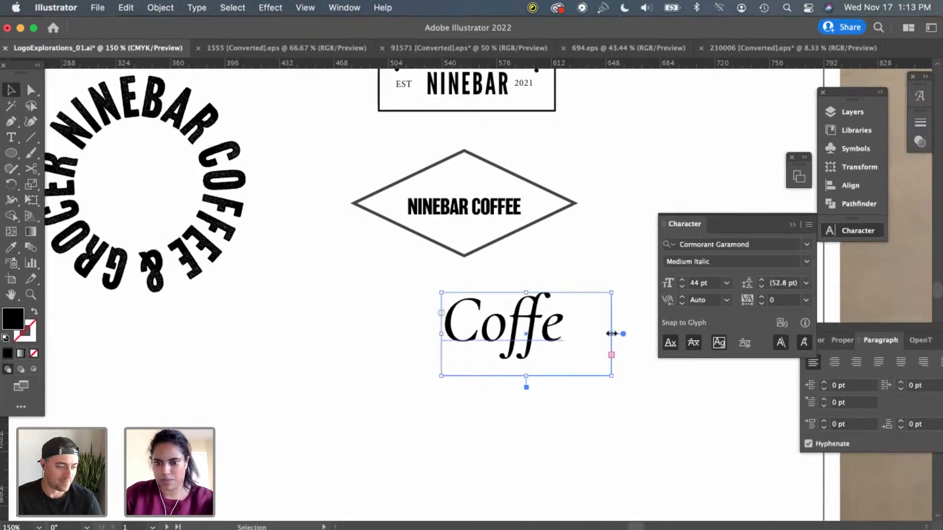
Widen the text frame to fit the full Coffe Company wording and move it lower under the diamond
drag(611, 334, 715, 334)
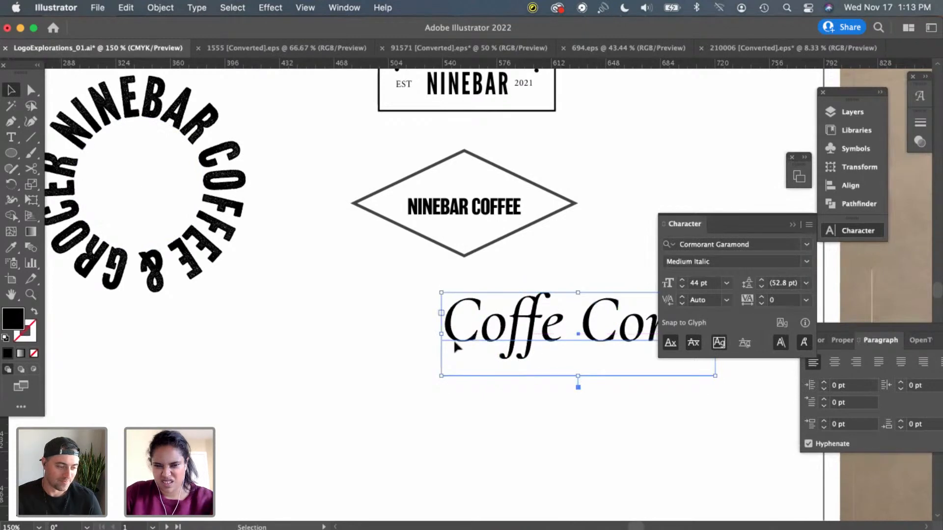
drag(455, 347, 362, 347)
drag(624, 341, 741, 341)
drag(534, 377, 510, 403)
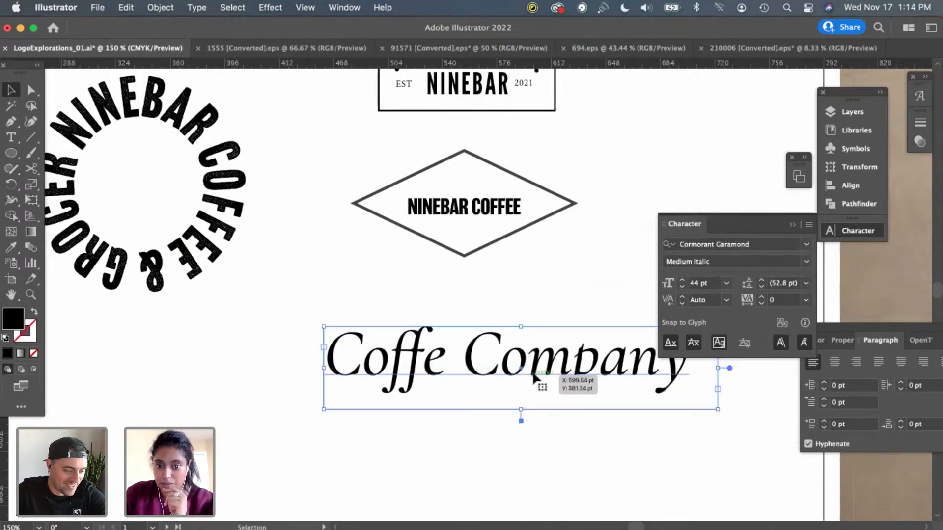
Set the Coffe Company text below the diamond to 14 pt, center-aligned within a narrower text frame
click(727, 284)
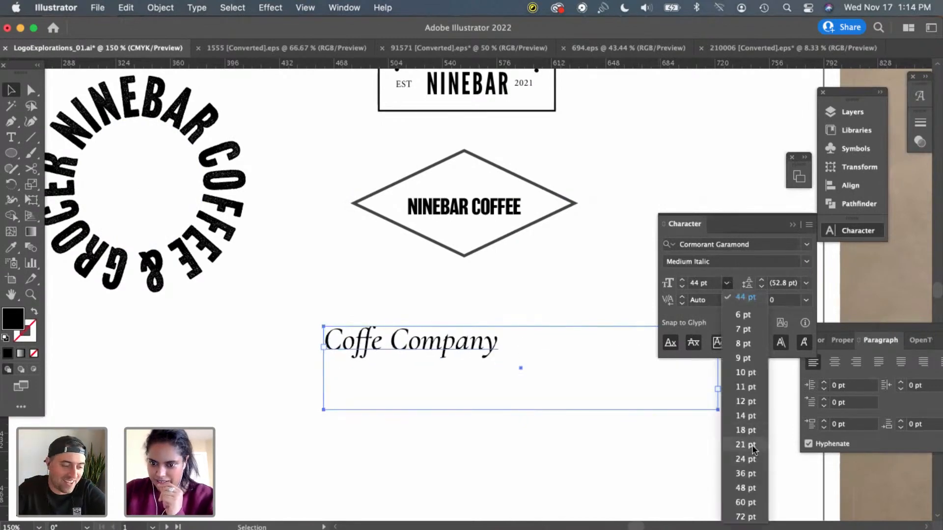
click(745, 415)
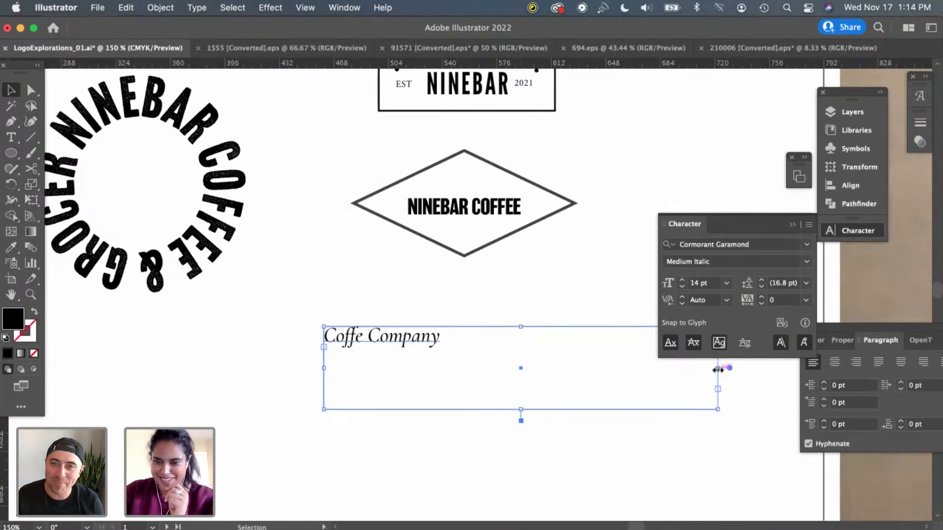
drag(717, 369, 469, 377)
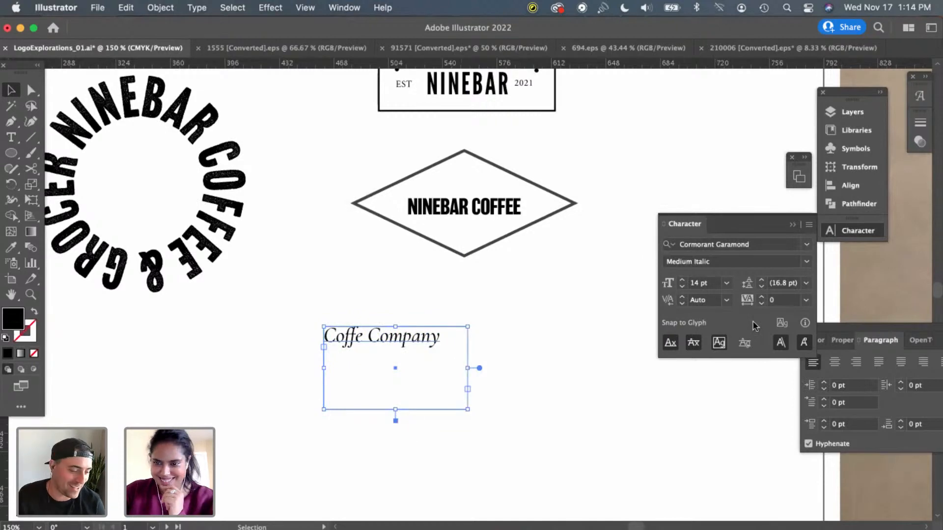
click(834, 362)
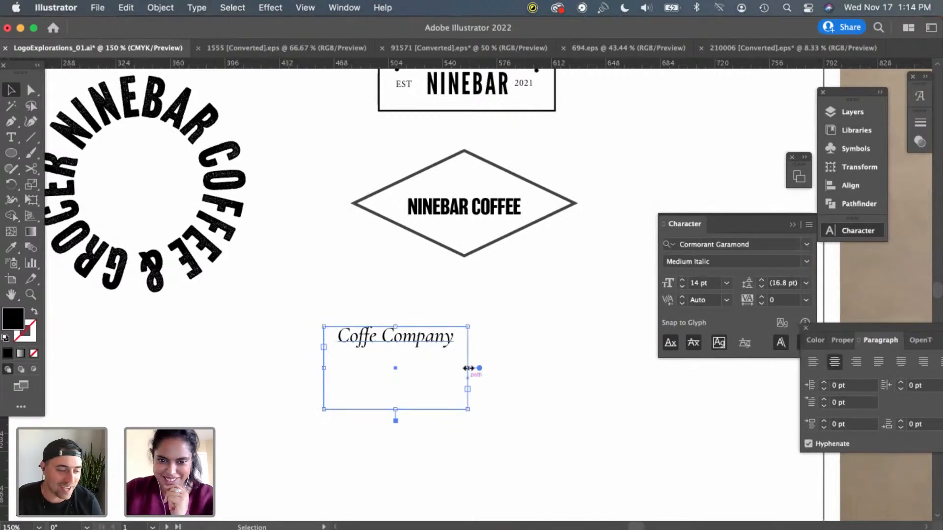
drag(469, 368, 488, 368)
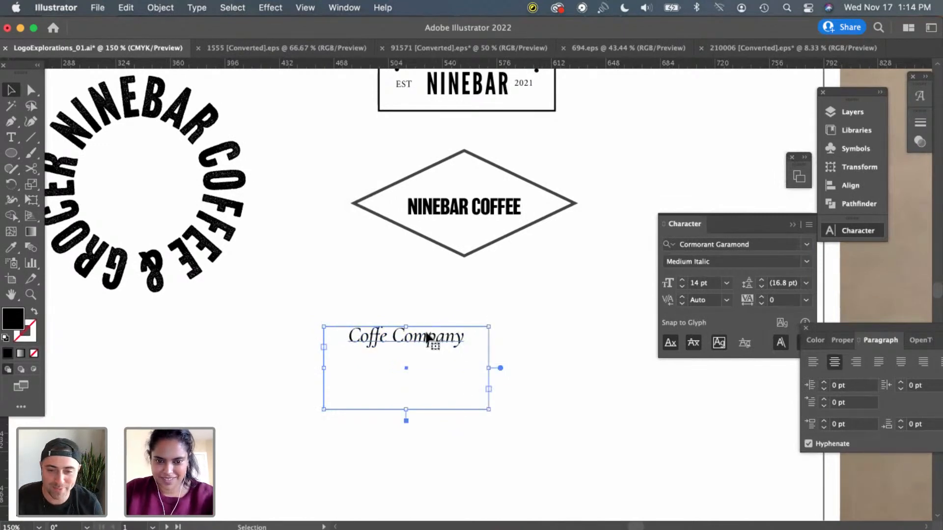
Replace the Coffe Company wording below the diamond with "Coffee and Grocer"
double_click(428, 334)
key(super+a)
text(C)
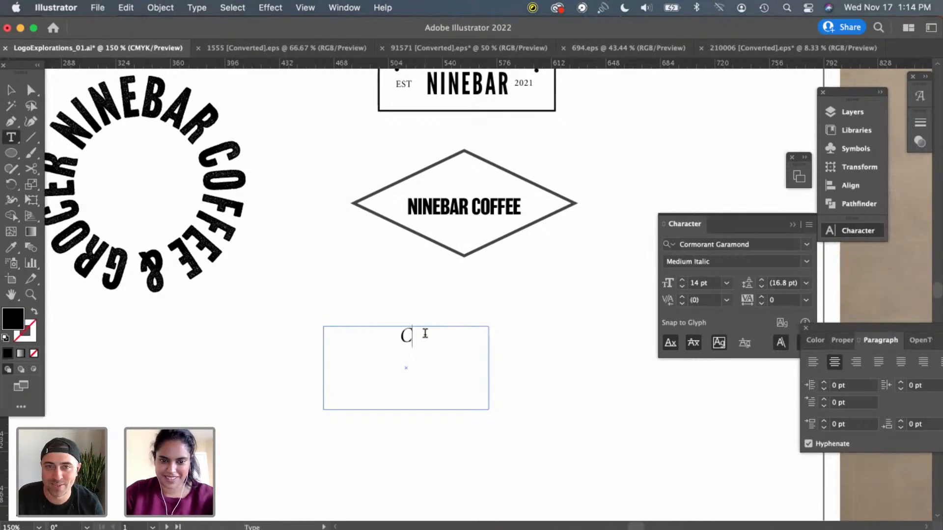
text(A)
key(BackSpace)
text(afe)
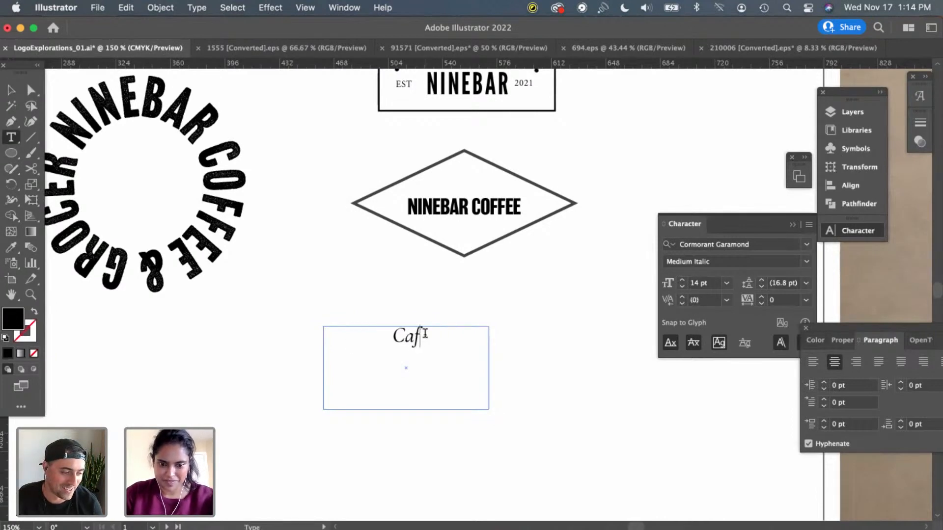
key(BackSpace)
key(BackSpace)
key(BackSpace)
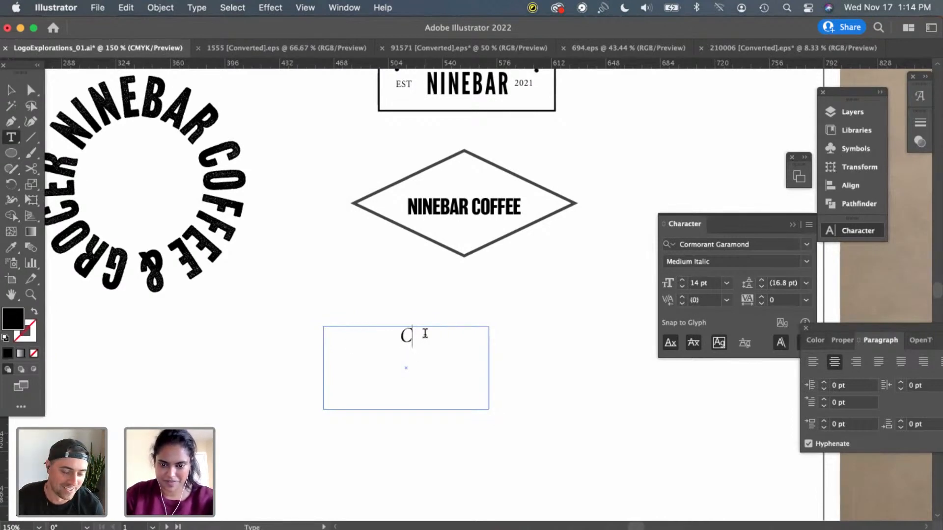
text(ofee)
key(BackSpace)
key(BackSpace)
text(fe)
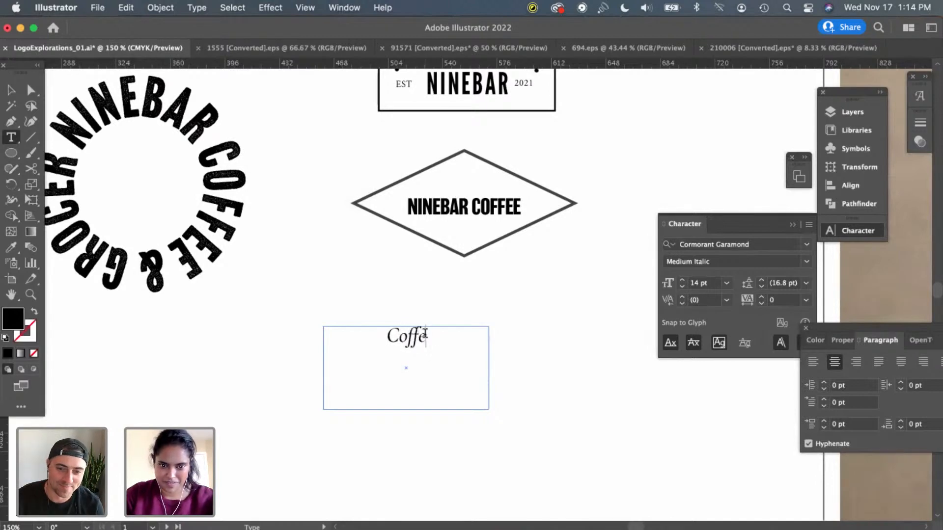
text(e &)
key(BackSpace)
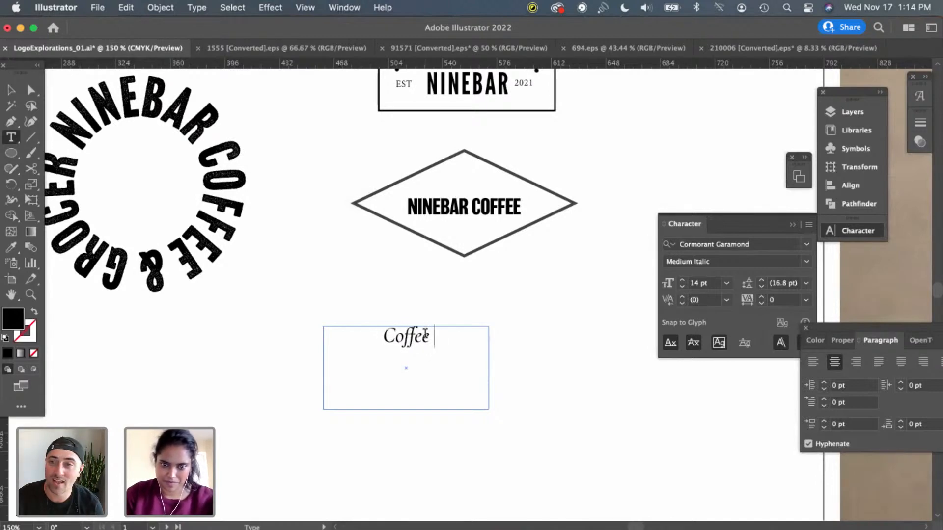
key(BackSpace)
text(an)
key(BackSpace)
key(BackSpace)
text(and )
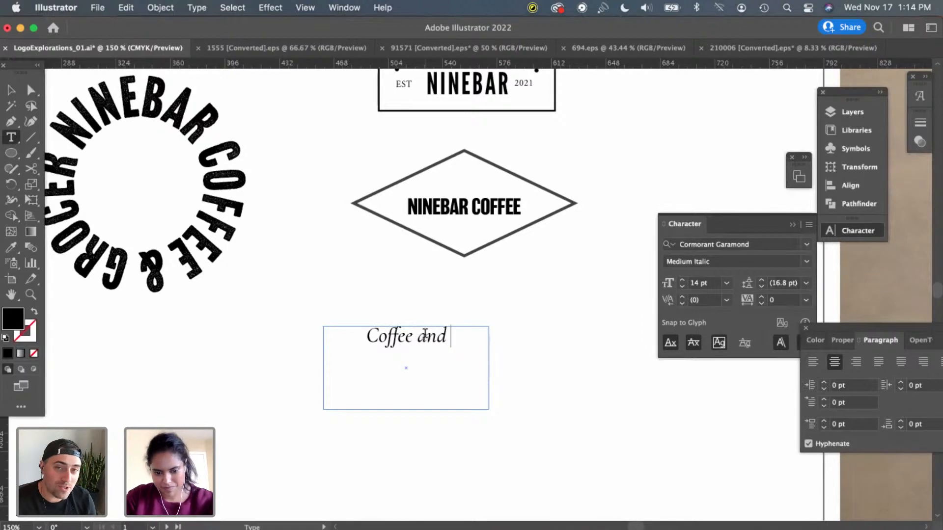
text(Grocer)
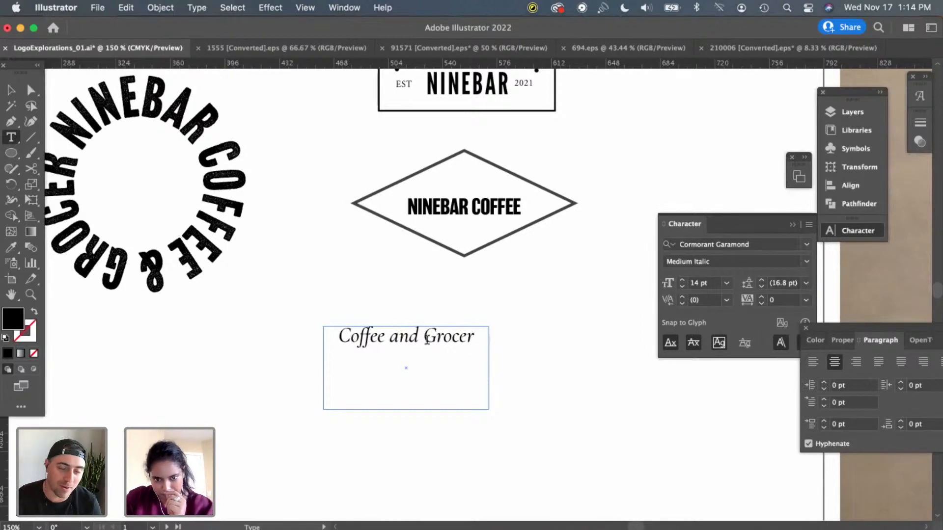
Change the wording after "Coffee" so the text reads "Coffee & Grocery"
shift+click(385, 339)
key(BackSpace)
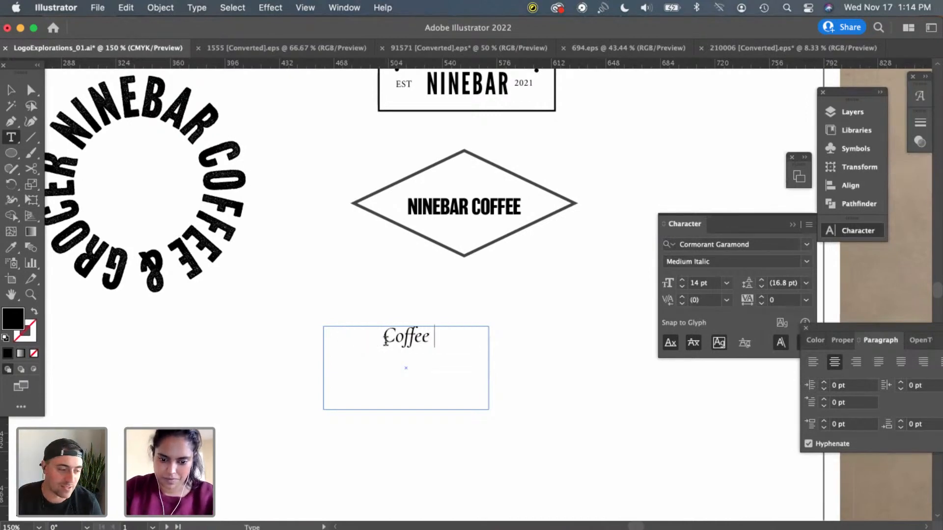
text(& Grocer)
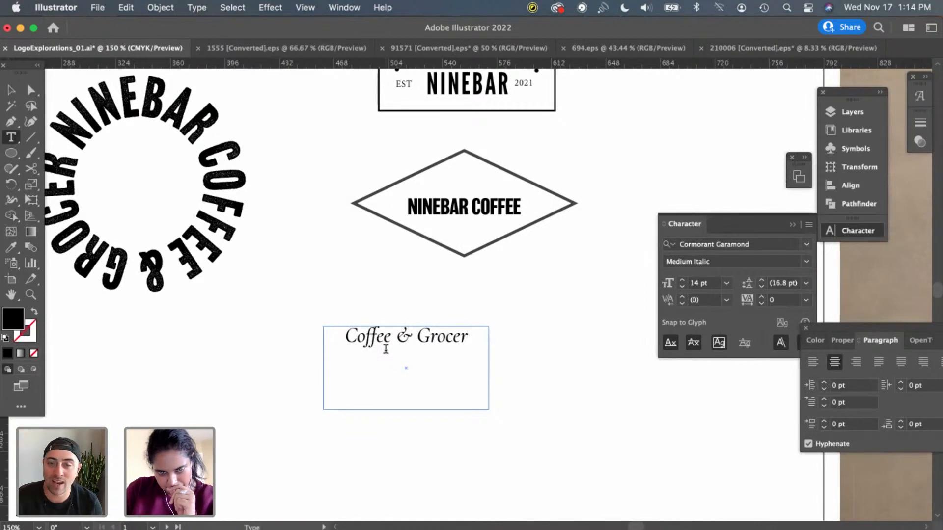
scroll(379, 301, down, 1)
text(y)
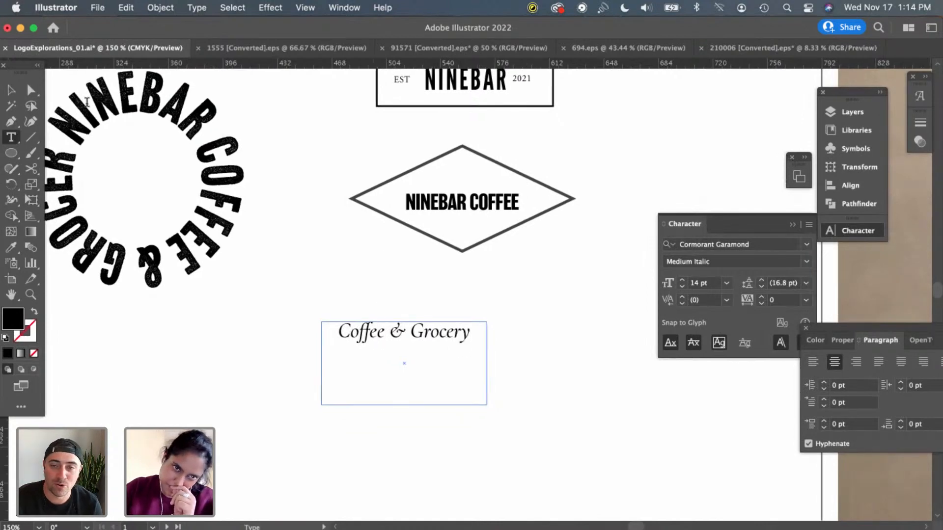
Shorten the Coffee & Grocery text frame to one line and place a duplicate lower and to its right
click(10, 90)
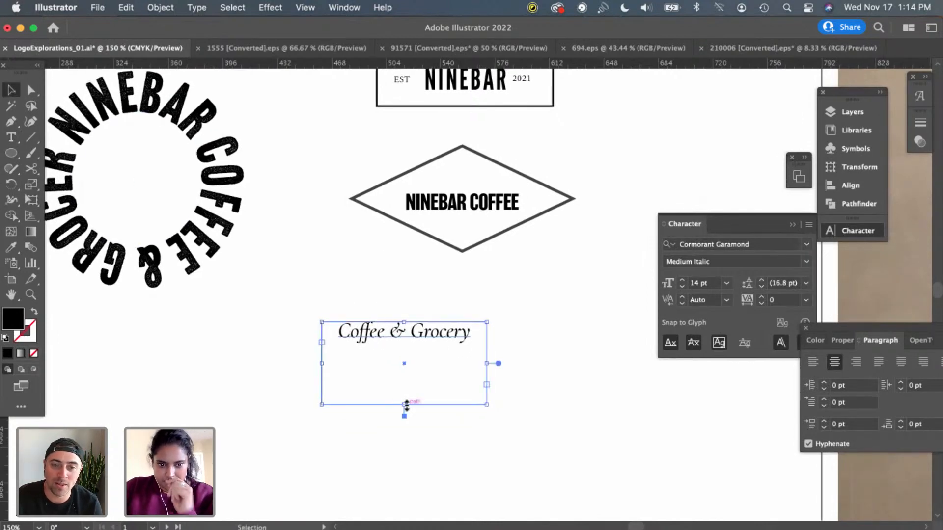
drag(406, 406, 562, 387)
scroll(522, 317, up, 1)
scroll(523, 316, left, 1)
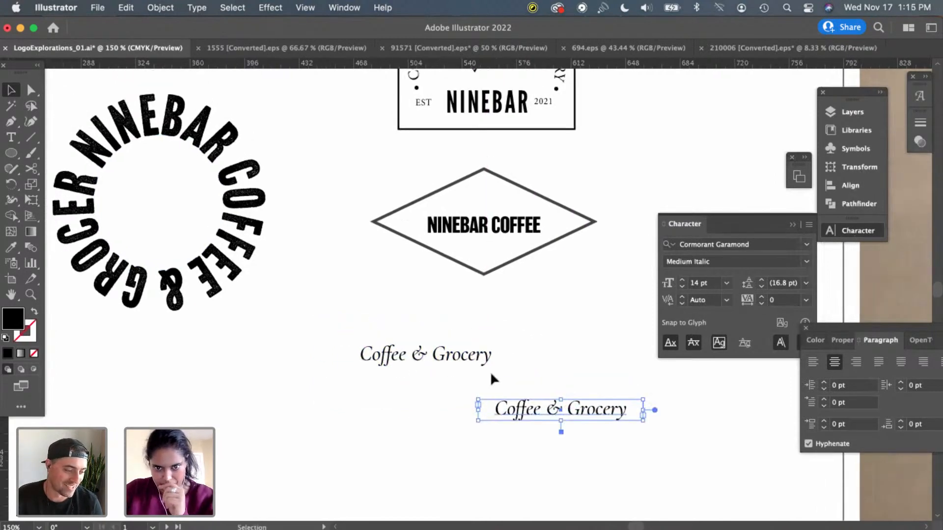
scroll(490, 378, up, 1)
scroll(491, 378, left, 1)
click(473, 371)
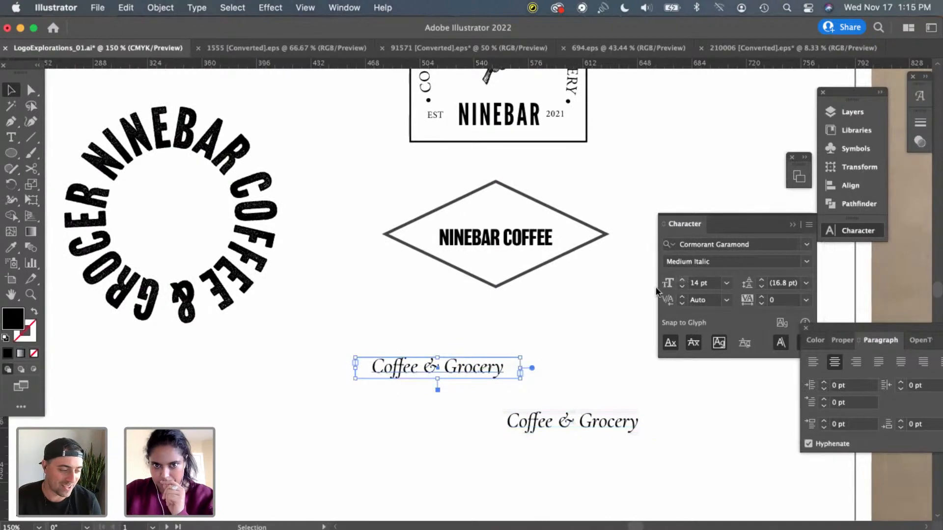
Examine the Coffe Company type samples on the reference artboard and check which fonts the two italic samples use
scroll(554, 351, left, 10)
scroll(555, 351, down, 1)
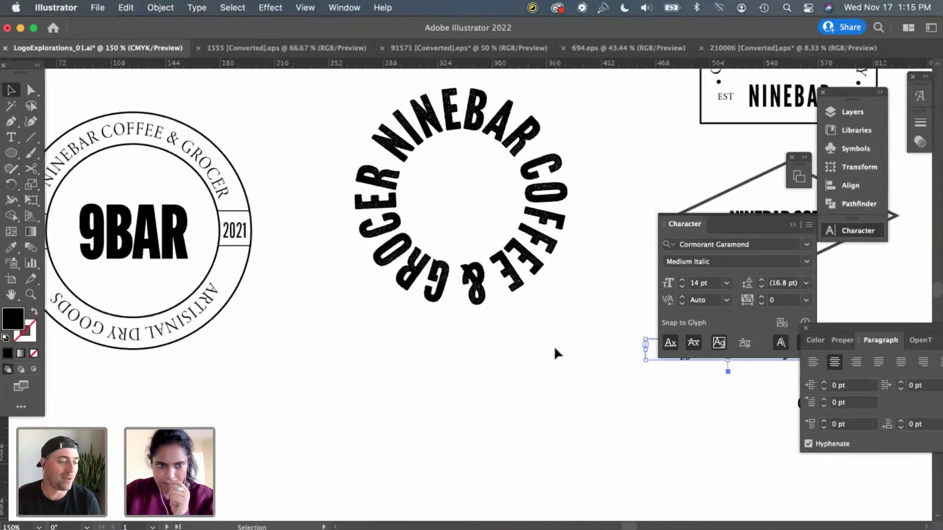
scroll(555, 350, left, 15)
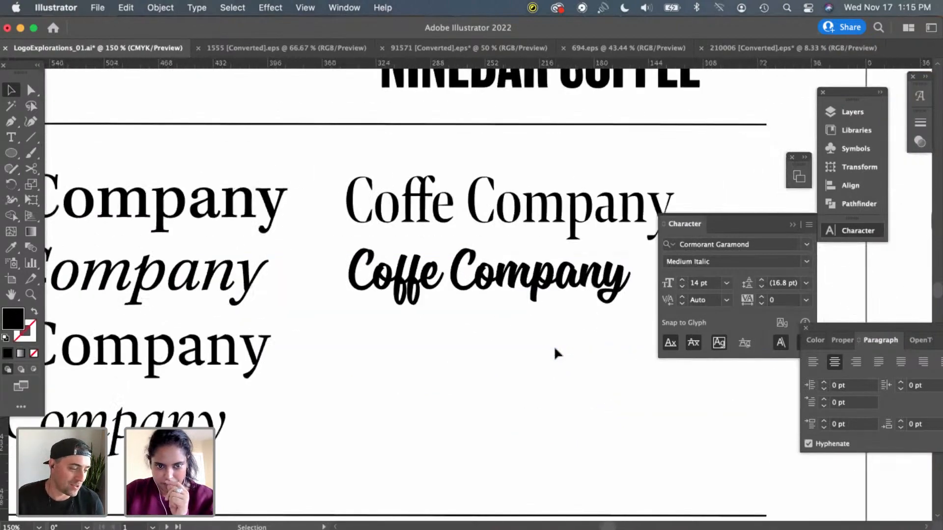
scroll(553, 346, left, 15)
scroll(553, 345, down, 2)
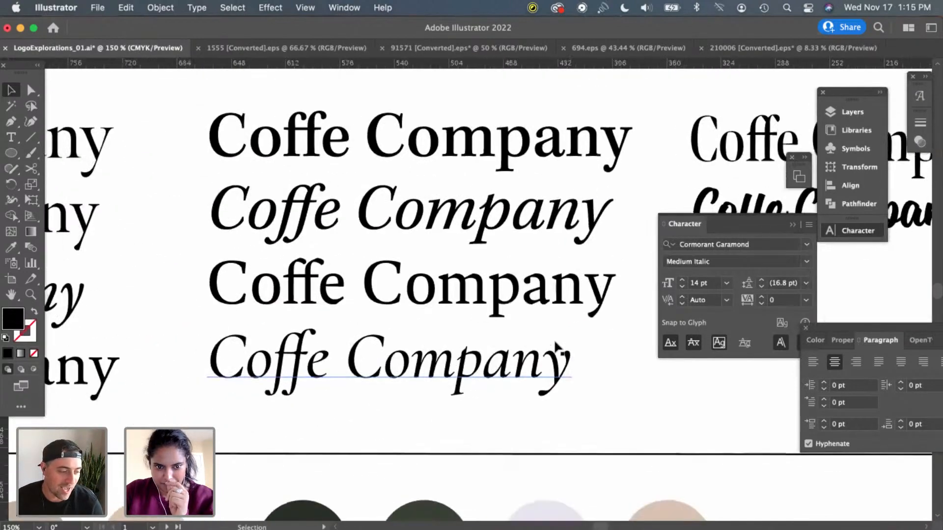
scroll(534, 296, left, 1)
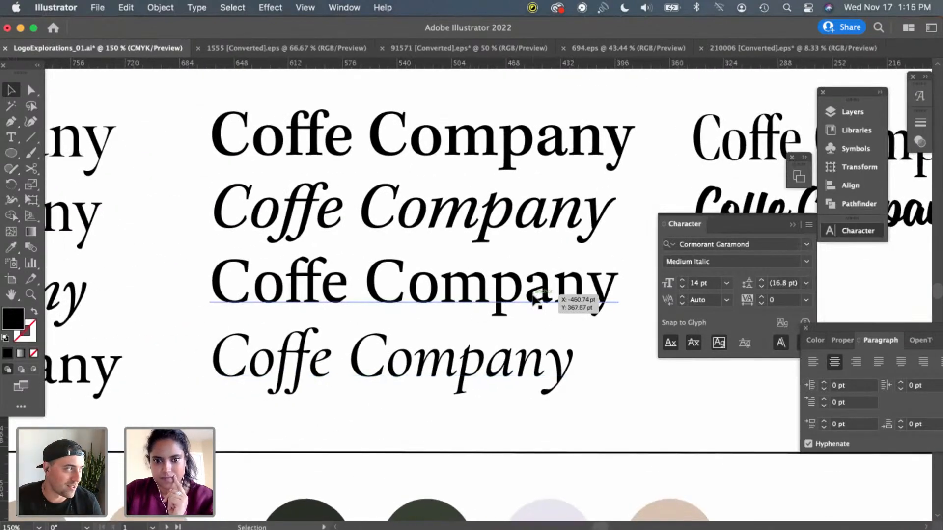
click(492, 357)
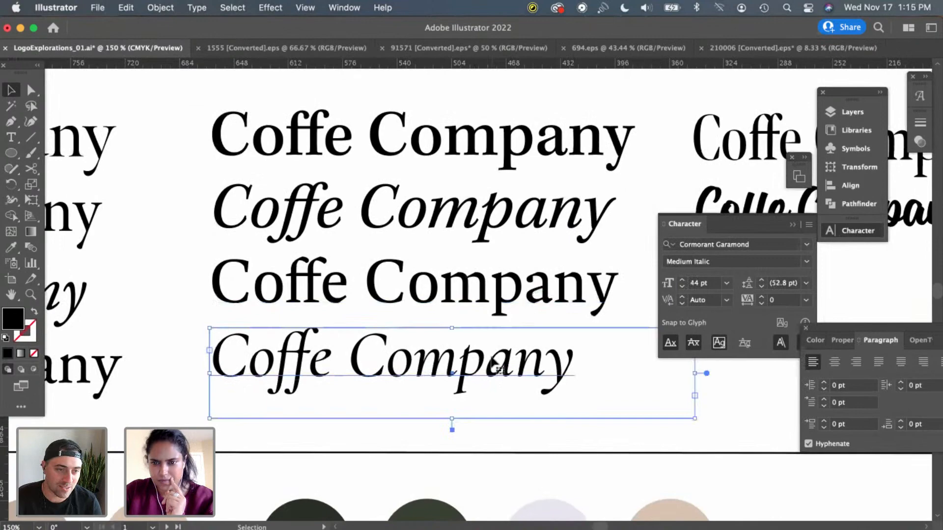
click(484, 235)
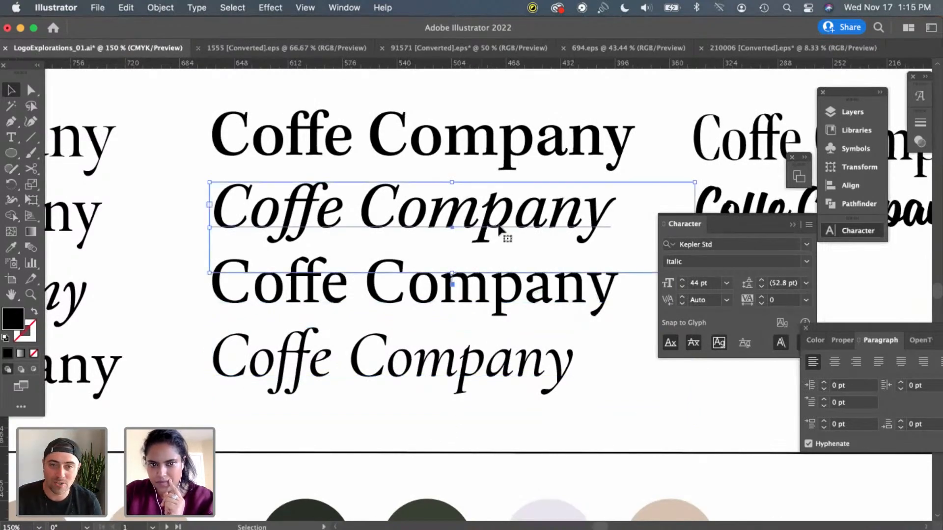
Change the original Coffee & Grocery text below the diamond to Kepler Std Regular
scroll(575, 336, right, 5)
scroll(575, 335, right, 20)
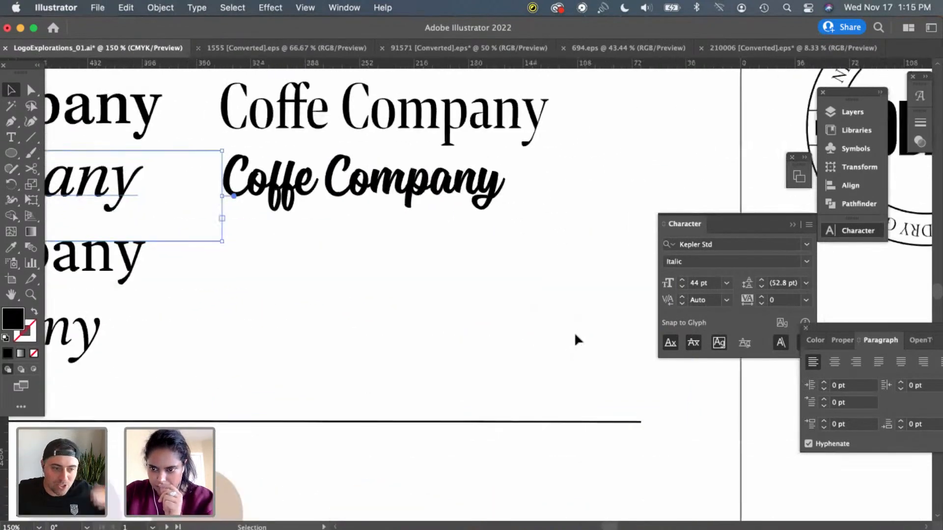
scroll(577, 329, right, 5)
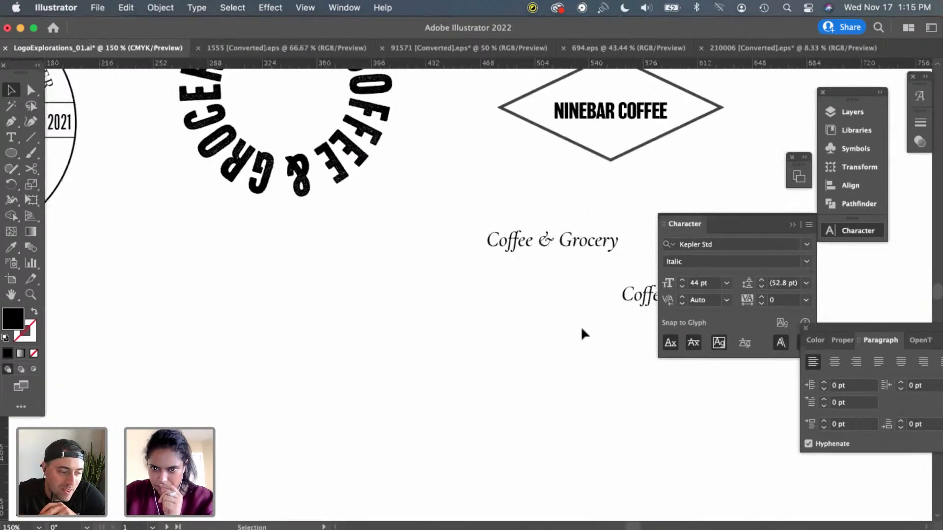
click(554, 273)
click(745, 241)
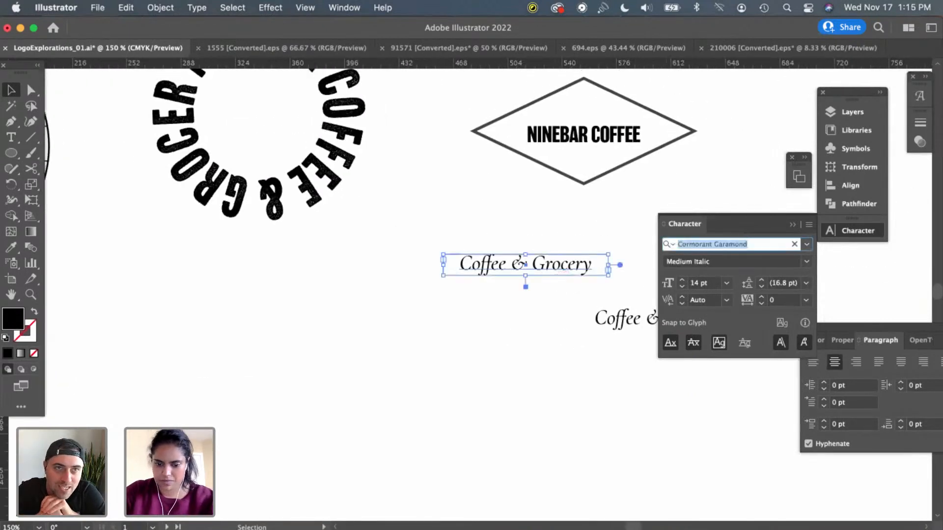
text(kelpter)
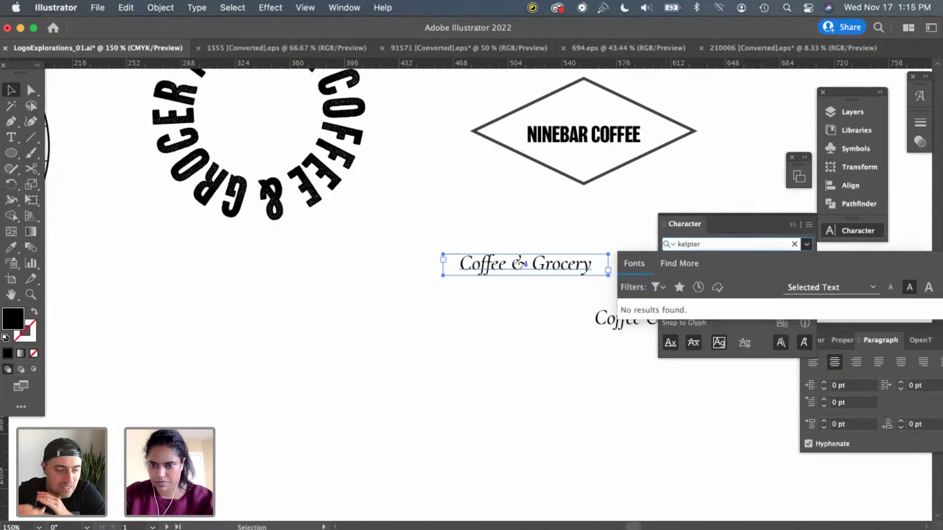
text( s)
key(BackSpace)
key(BackSpace)
key(BackSpace)
key(BackSpace)
key(BackSpace)
key(BackSpace)
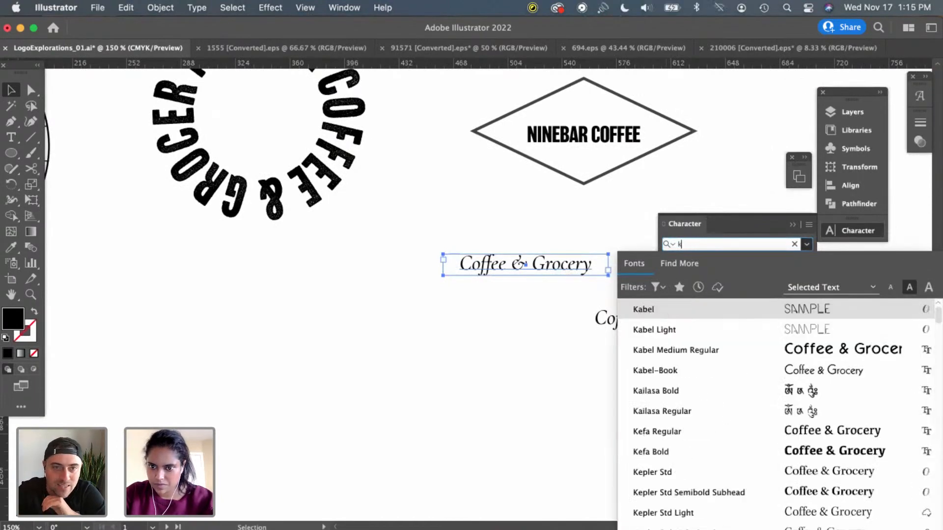
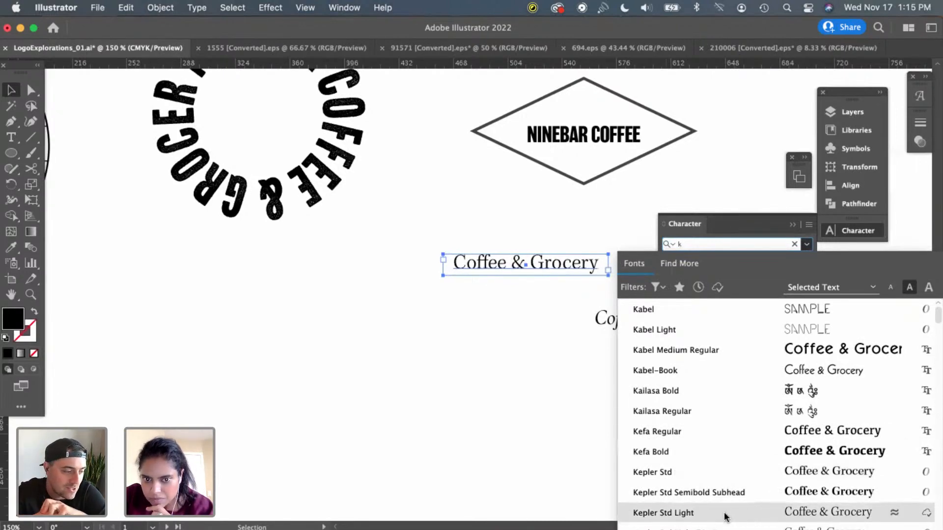
click(729, 473)
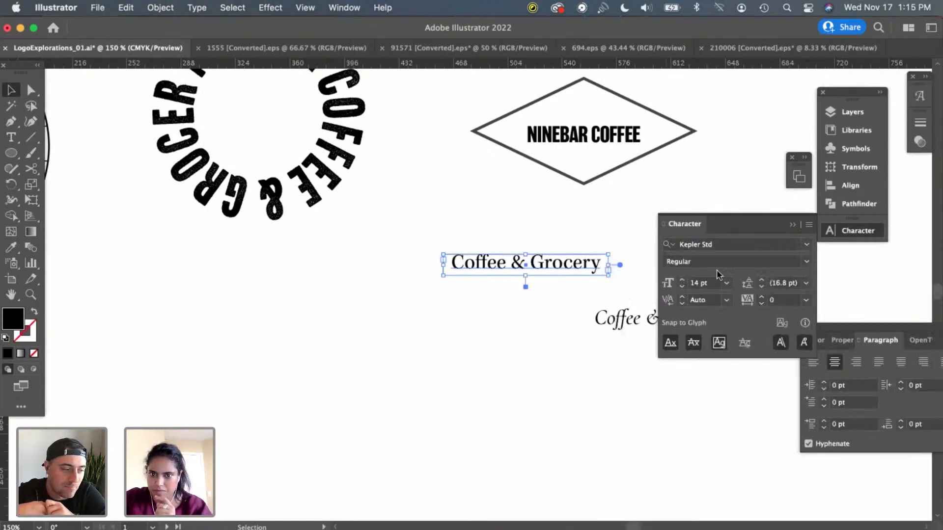
Reduce the Kepler Std Coffee & Grocery text to 12 pt and deselect it
click(727, 283)
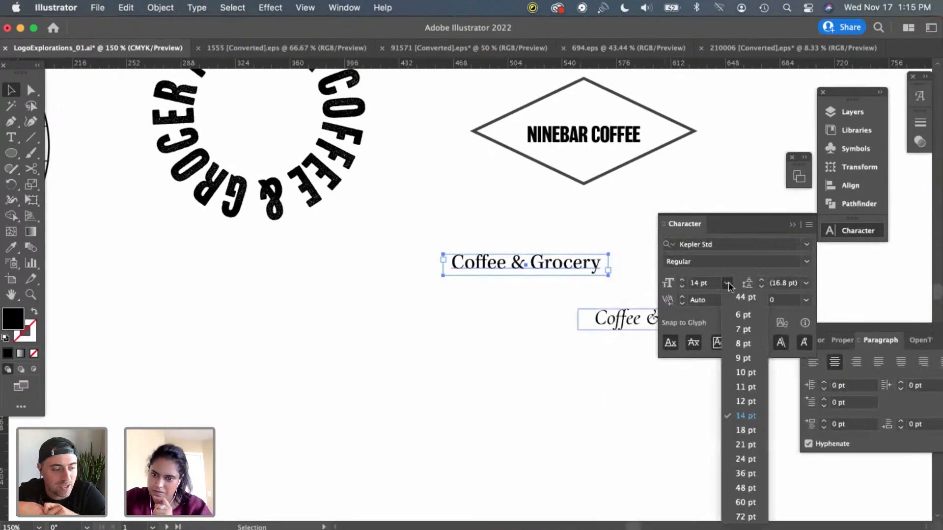
click(729, 401)
click(473, 417)
scroll(511, 393, up, 4)
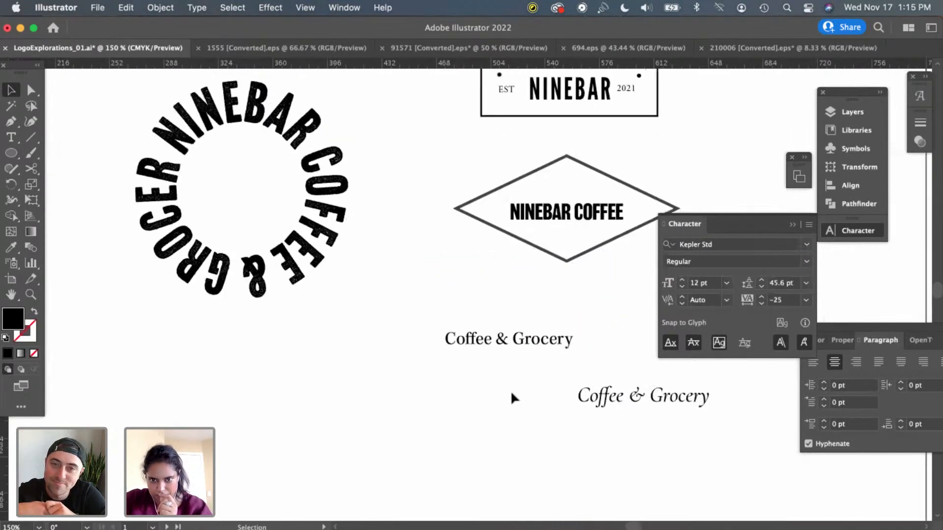
Start an envelope warp on the Kepler Std Coffee & Grocery text, using the Arc style with horizontal orientation
click(517, 344)
click(161, 7)
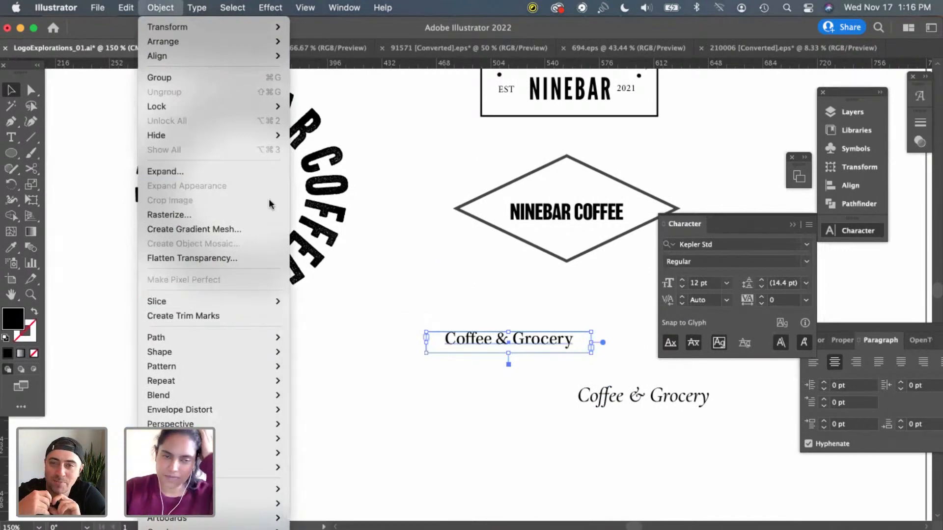
mouse_move(205, 14)
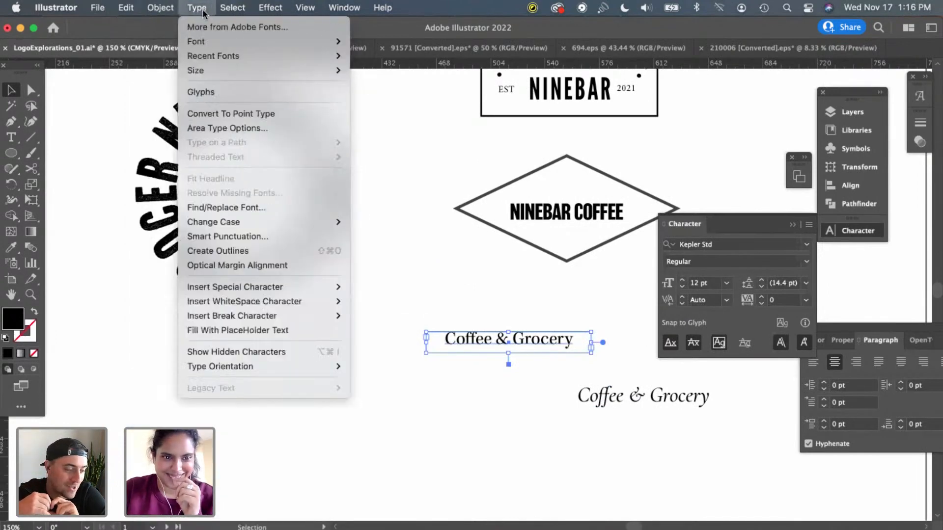
mouse_move(172, 8)
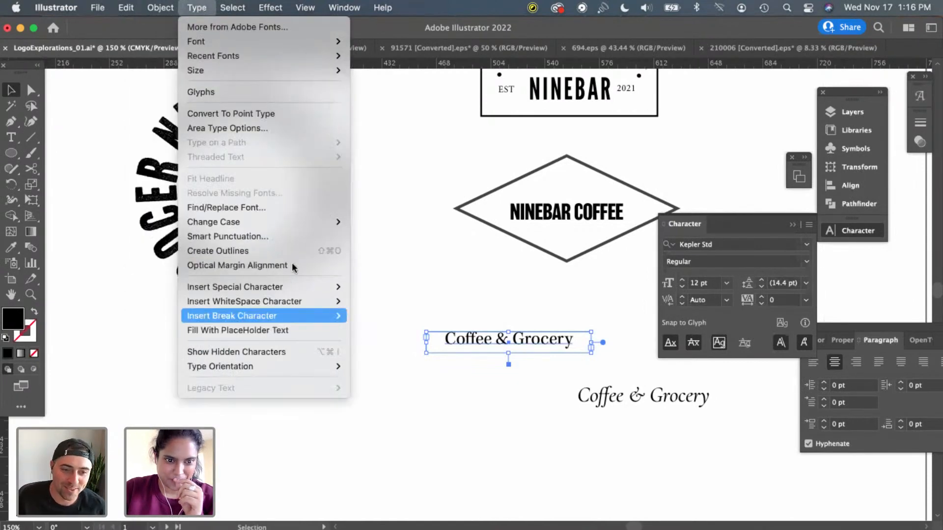
mouse_move(298, 288)
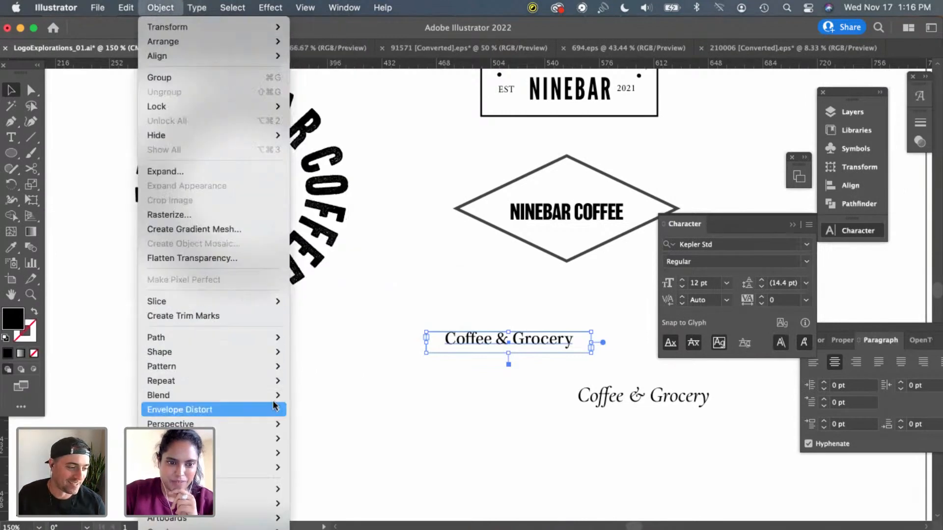
mouse_move(275, 409)
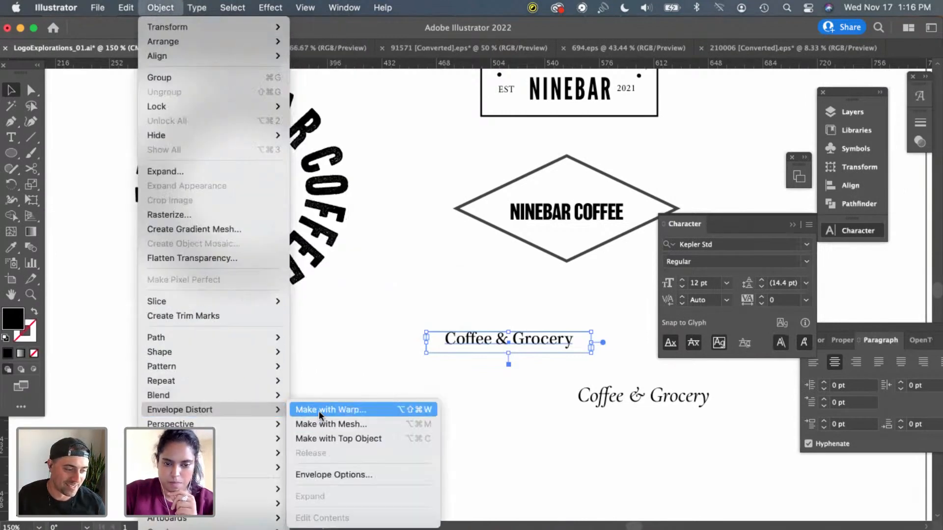
click(320, 410)
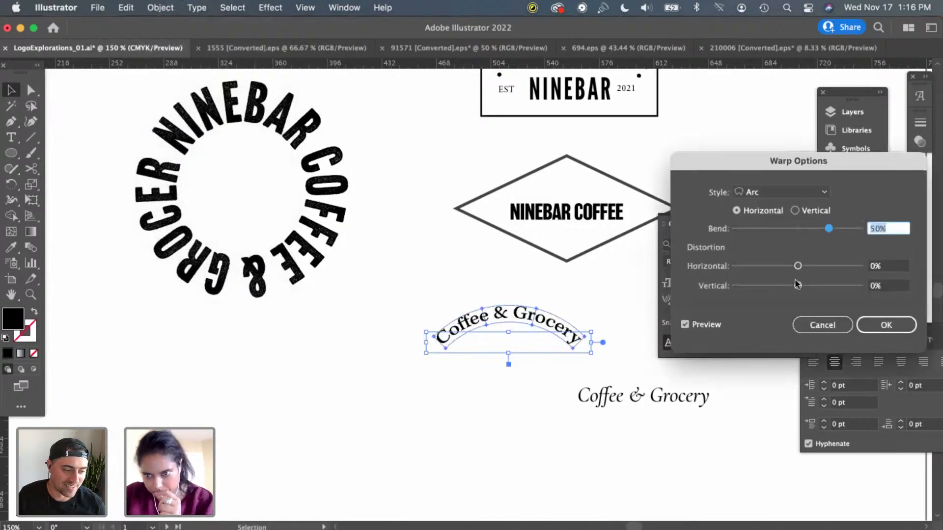
click(796, 211)
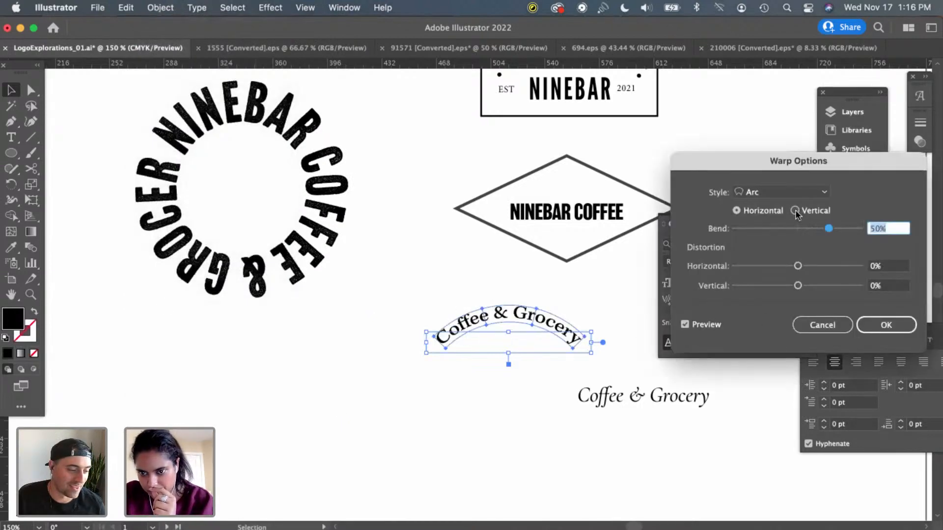
click(736, 211)
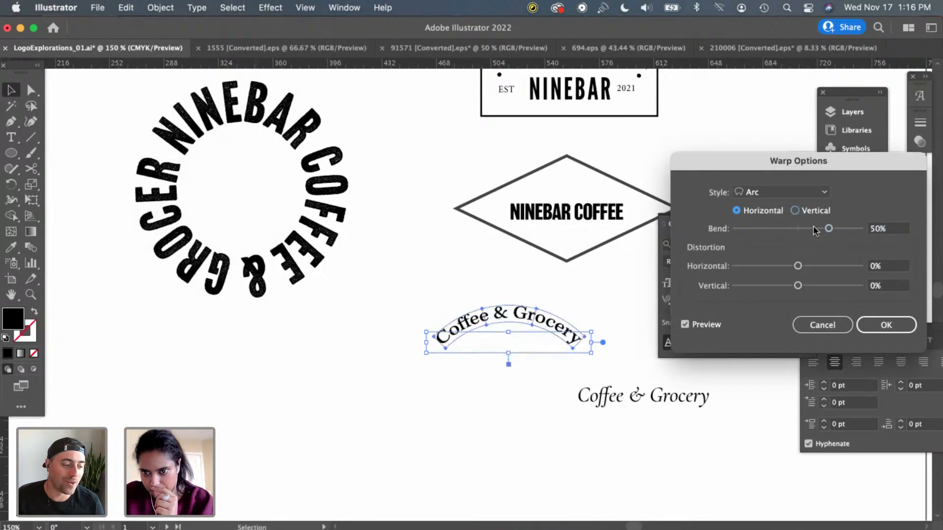
Set the warp's bend to 30% and horizontal distortion to 10%, apply it, and scale the arched text down proportionally
drag(828, 229, 821, 231)
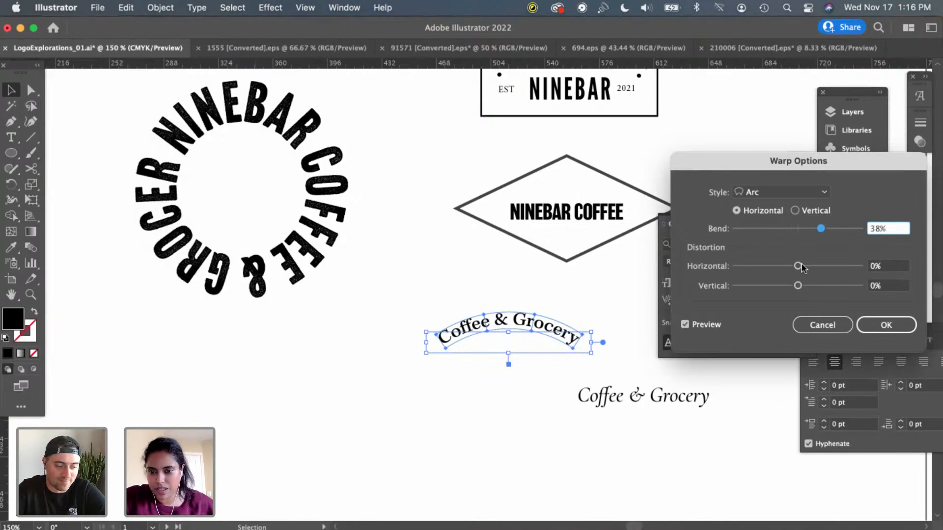
drag(801, 267, 806, 267)
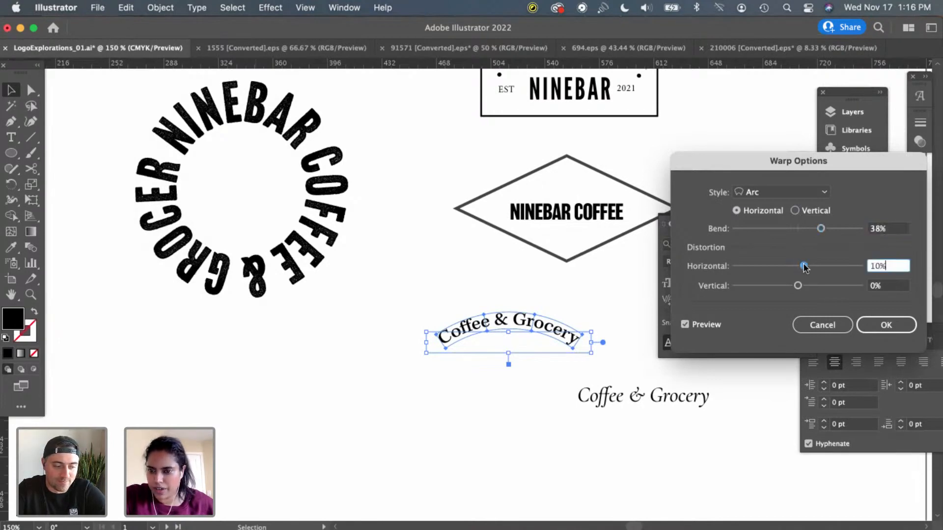
drag(819, 229, 816, 229)
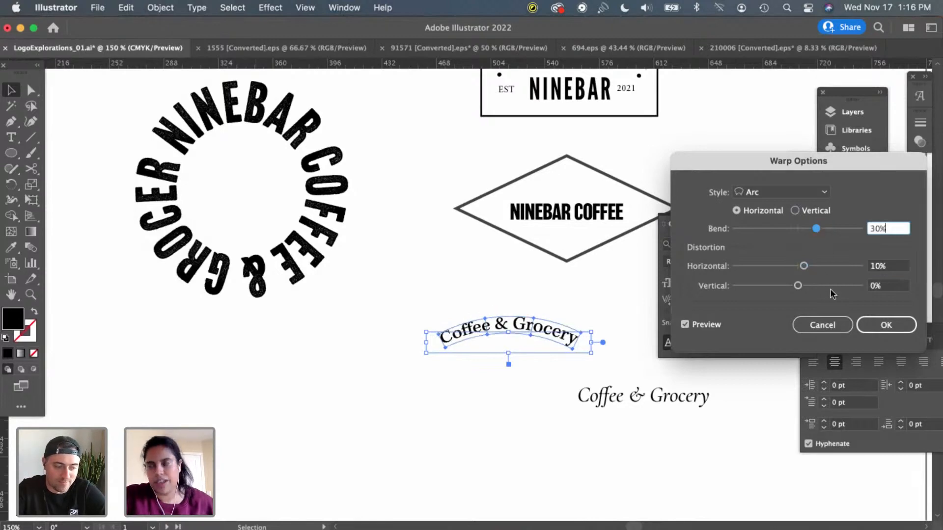
click(891, 328)
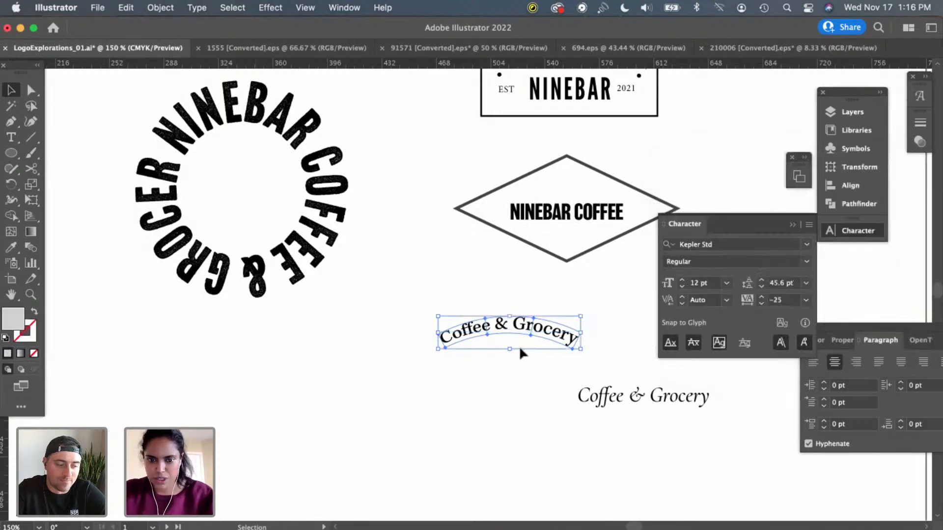
drag(509, 343, 509, 342)
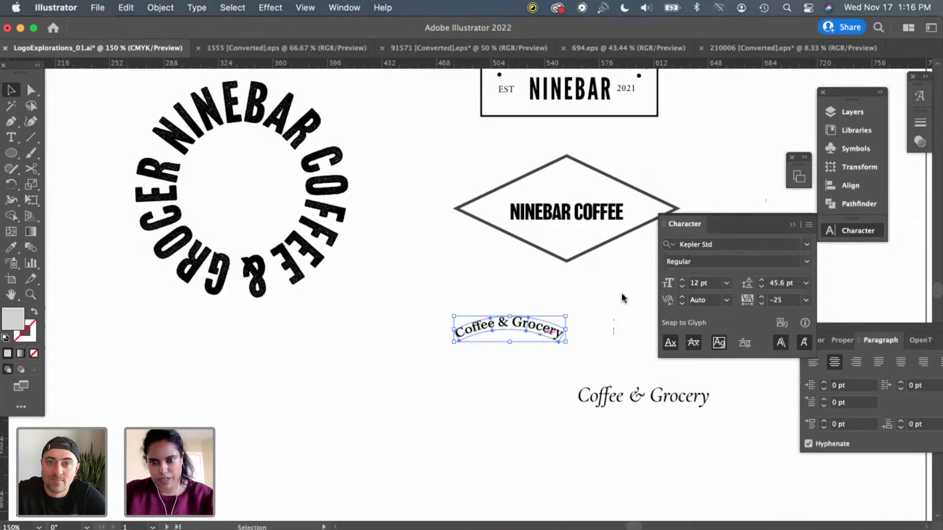
Try the Light style on the arched Coffee & Grocery text and undo it
click(806, 262)
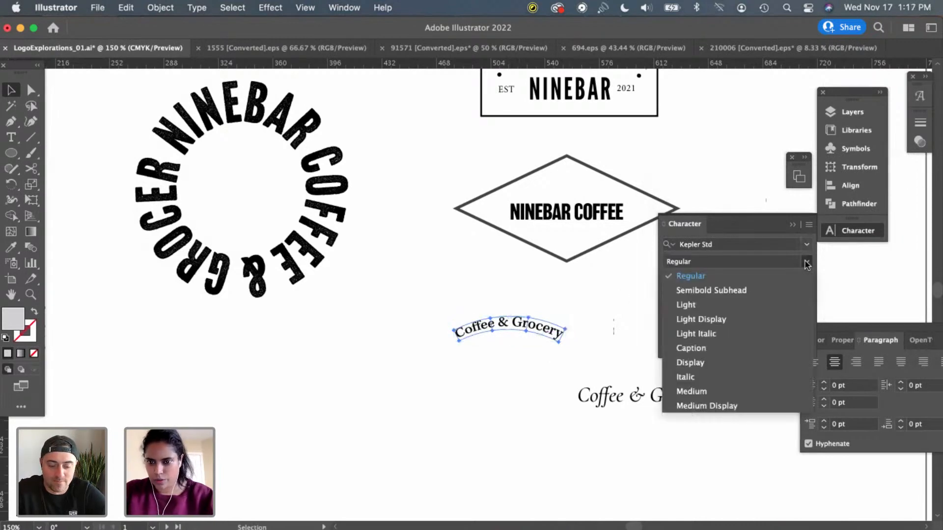
click(762, 305)
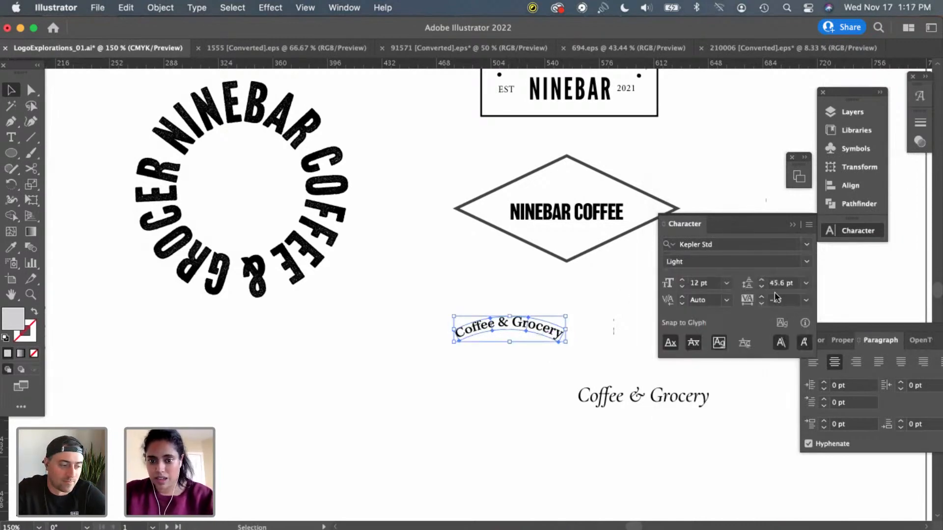
key(super+z)
click(497, 393)
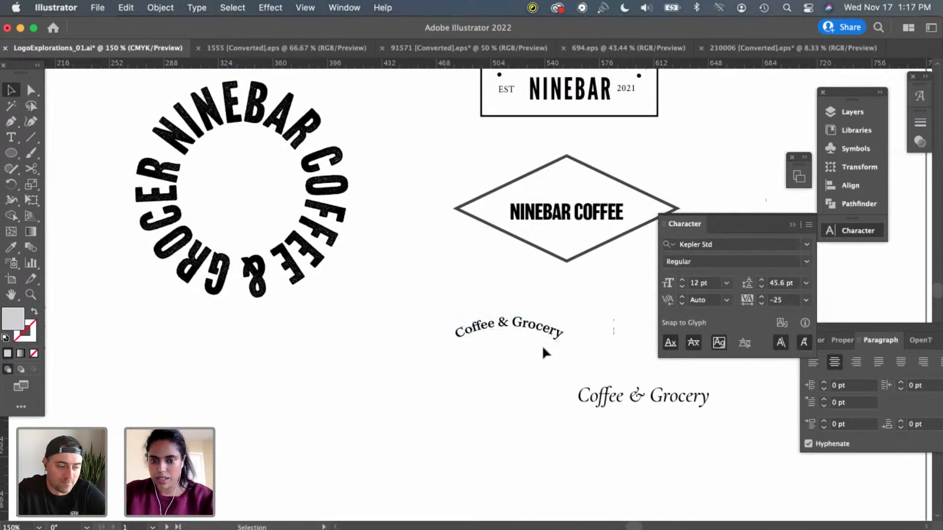
Move the arched Coffee & Grocery text into the diamond above NINEBAR COFFEE and nudge it slightly left
drag(547, 334, 599, 185)
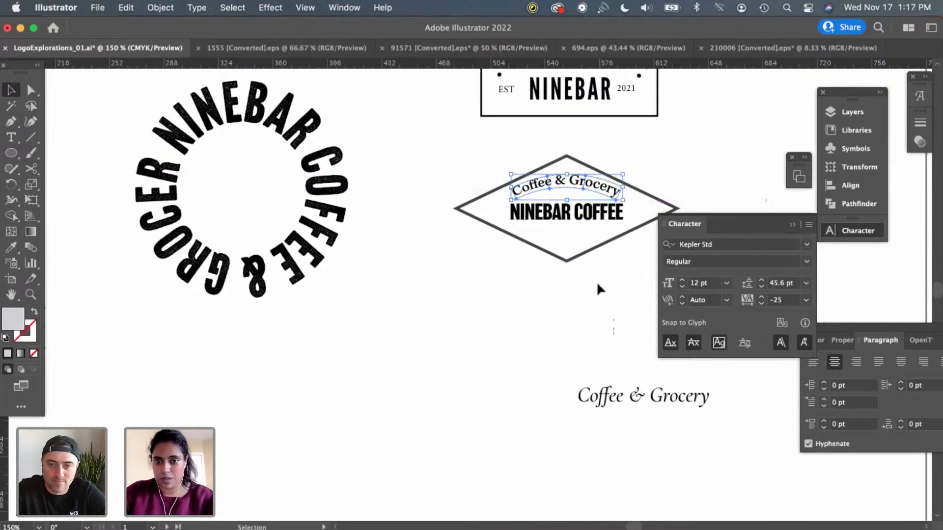
key(Left)
key(Left)
key(Left)
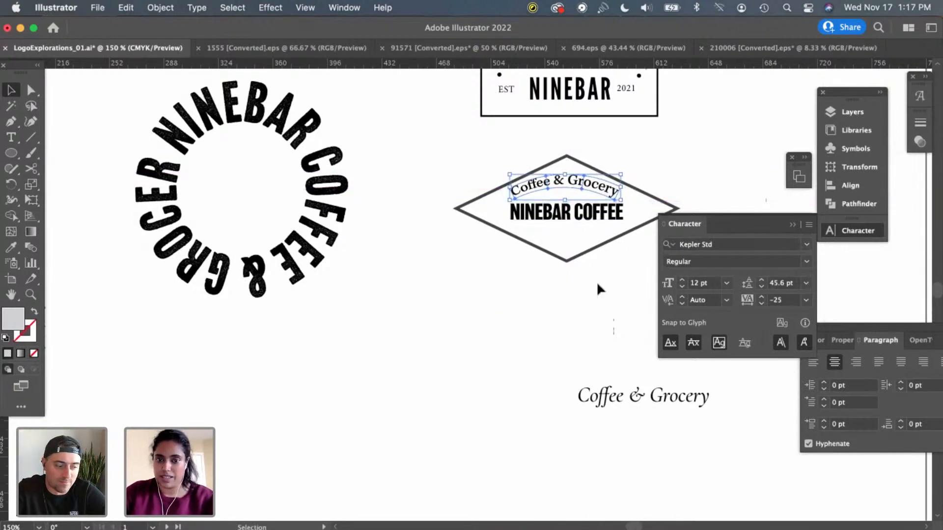
key(Right)
key(Left)
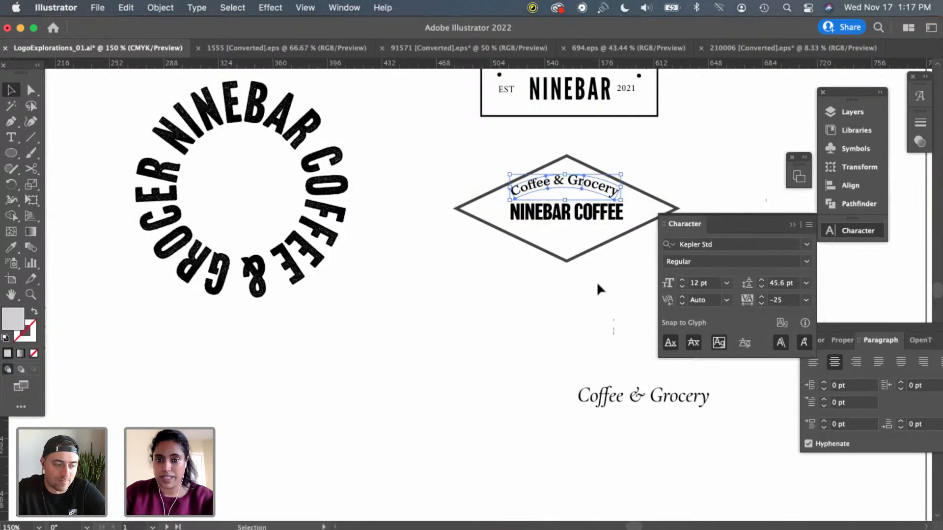
key(Down)
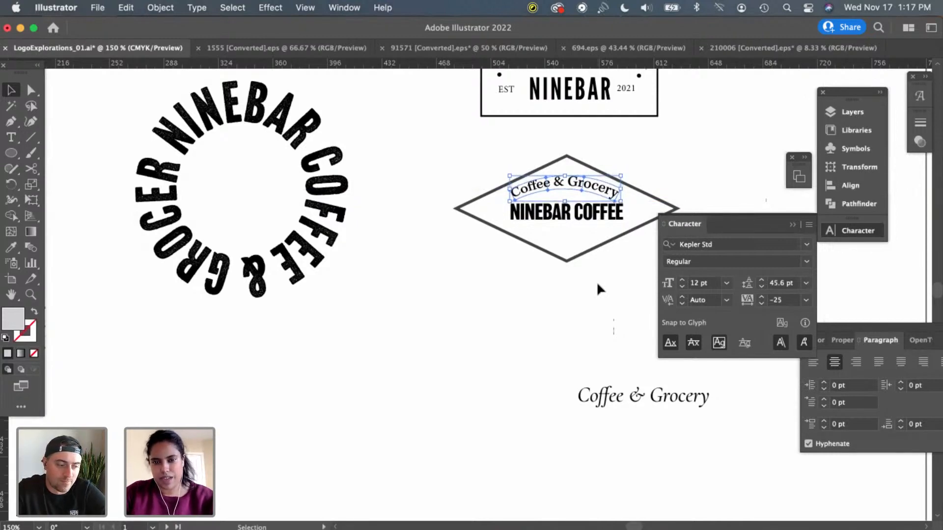
key(Up)
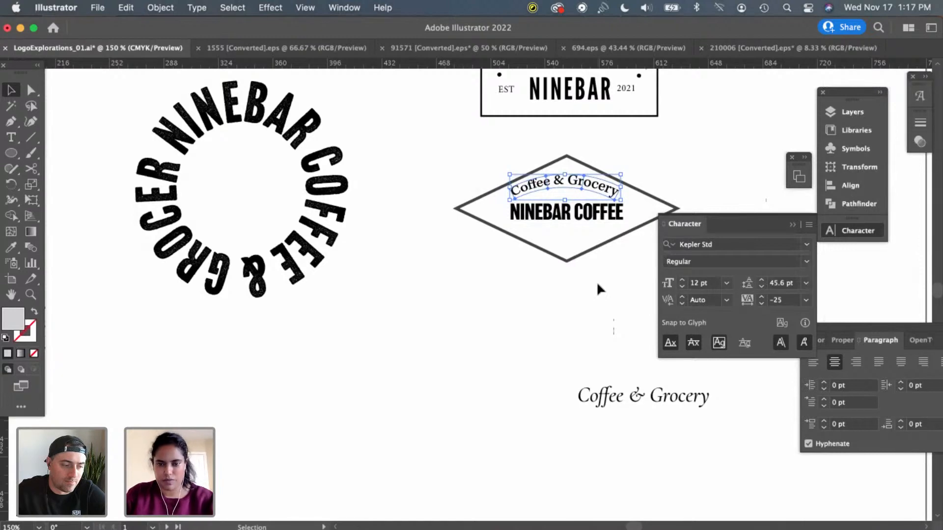
click(533, 368)
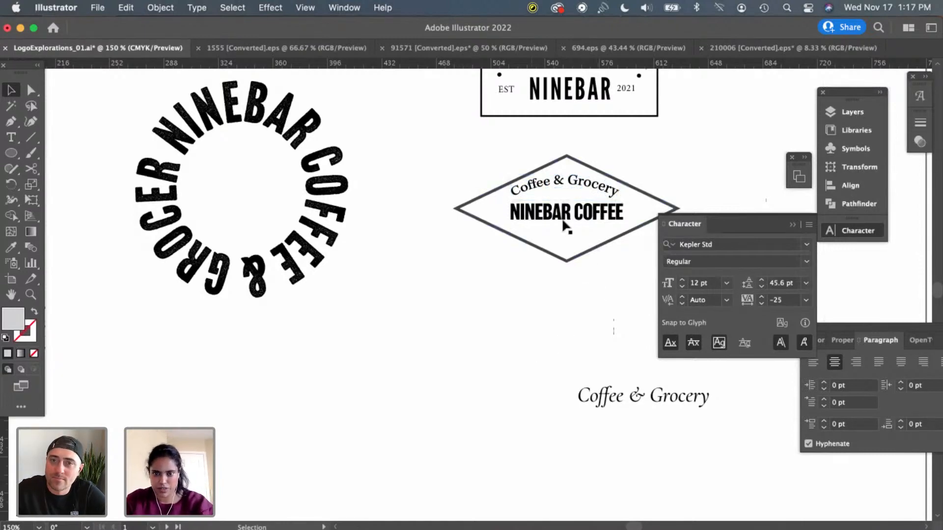
Increase the NINEBAR COFFEE text in the diamond to 16 pt
click(580, 219)
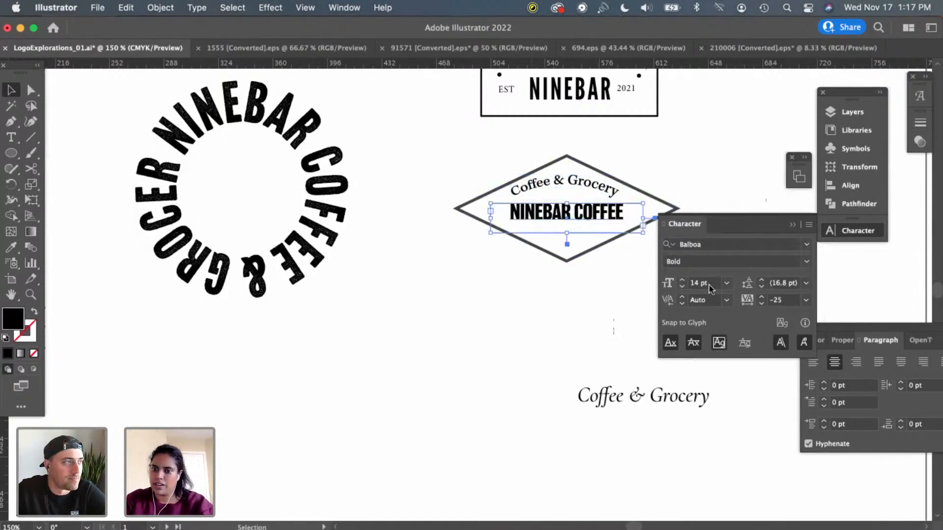
click(683, 284)
click(681, 280)
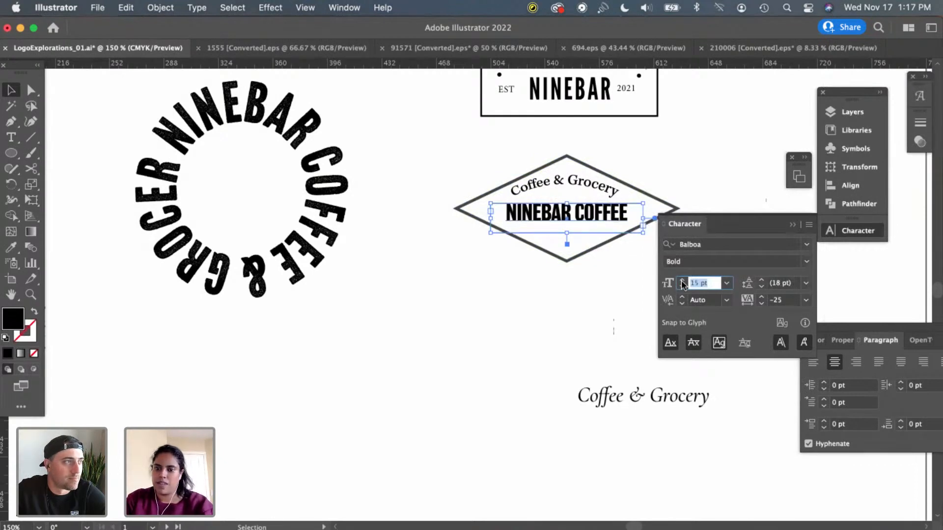
click(682, 280)
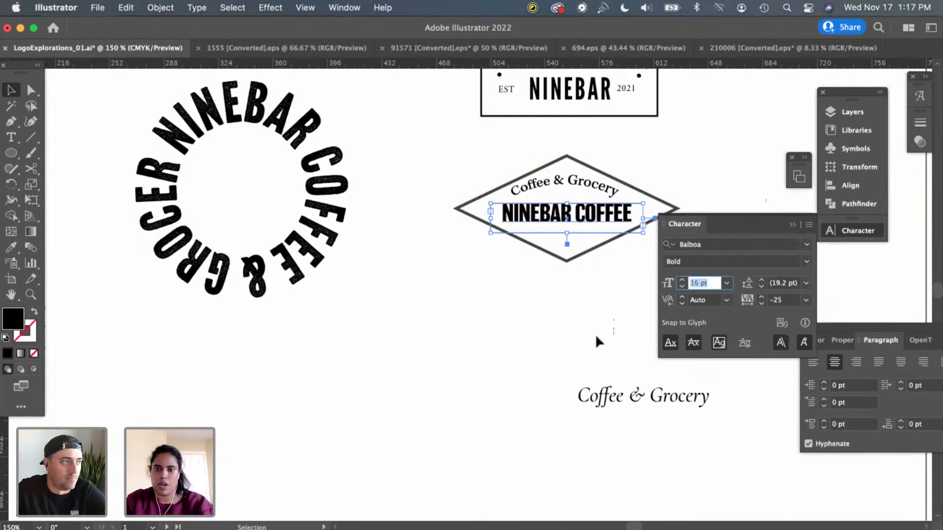
click(599, 314)
click(603, 191)
Nudge the diamond outline slightly up and left around its two lines of text
click(578, 248)
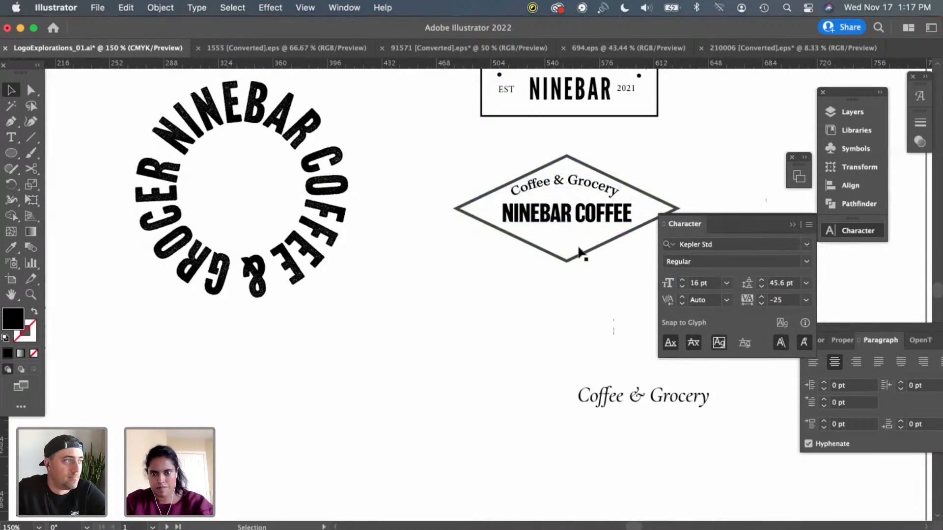
click(569, 261)
drag(567, 265, 566, 267)
key(Up)
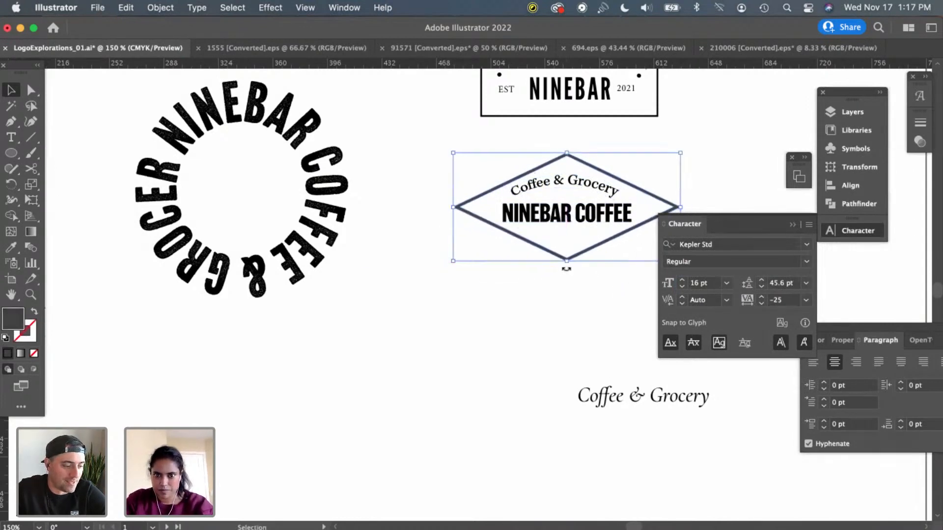
key(Left)
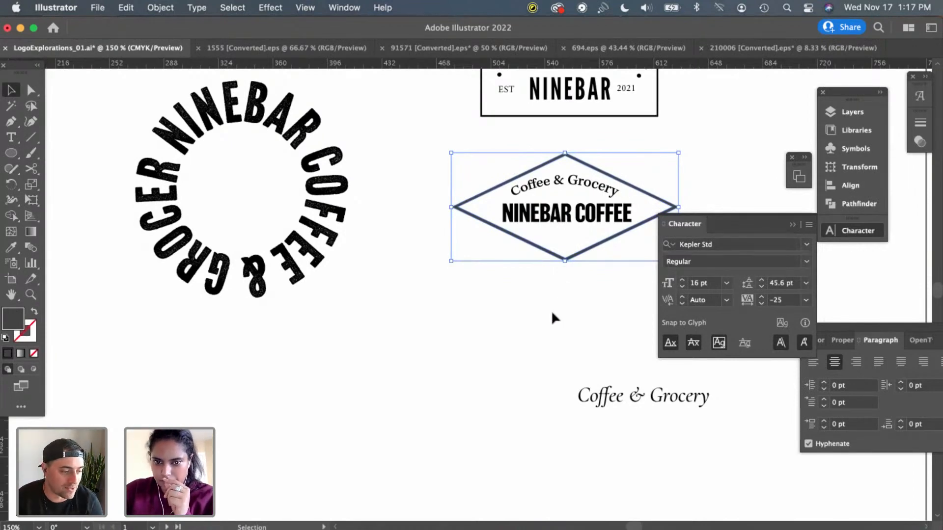
Nudge the NINEBAR COFFEE text slightly up and left to center it in the diamond, and deselect it
click(566, 214)
drag(566, 215, 566, 213)
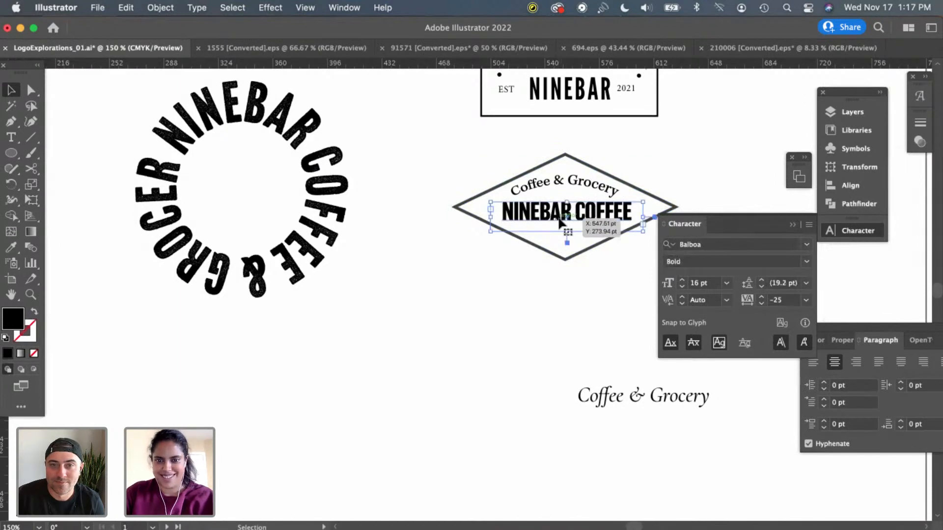
key(Down)
key(Down)
key(Up)
key(Up)
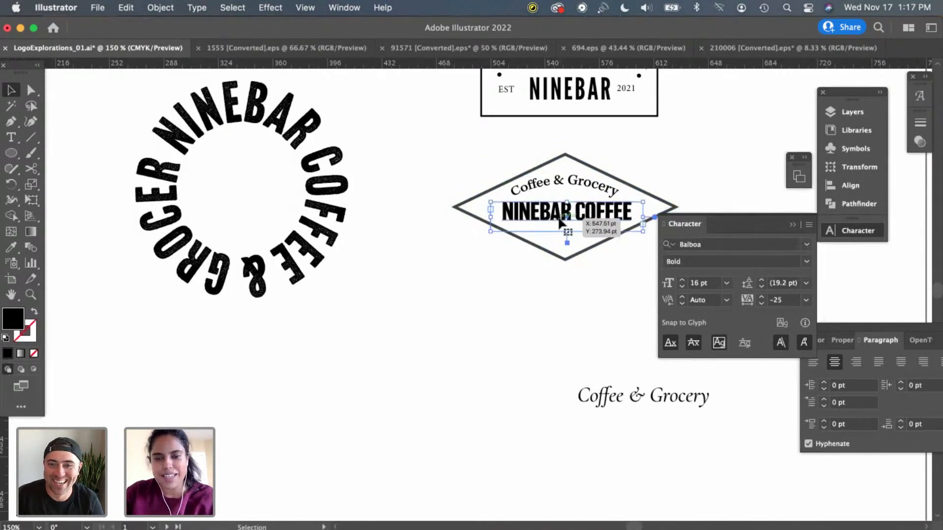
key(Left)
key(Left)
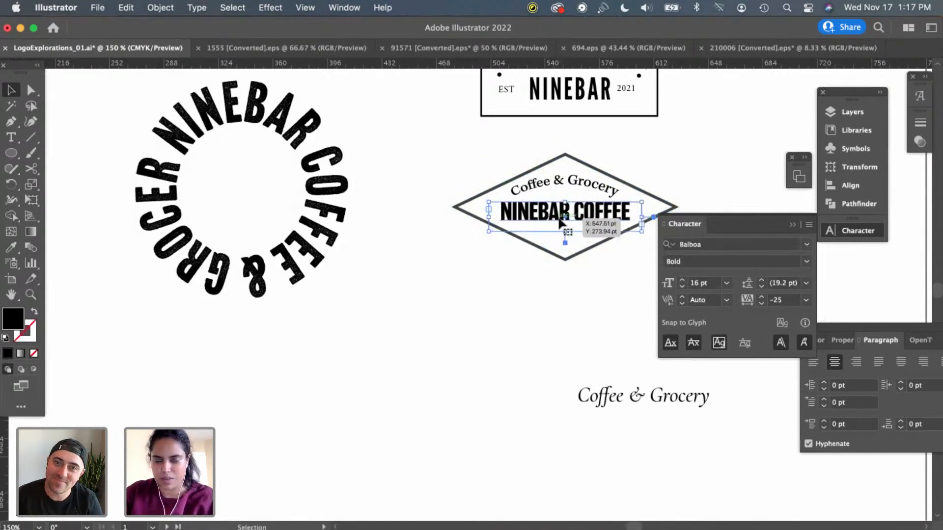
click(459, 278)
Fine-tune the position of the arched Coffee & Grocery text above NINEBAR COFFEE and deselect it
click(587, 190)
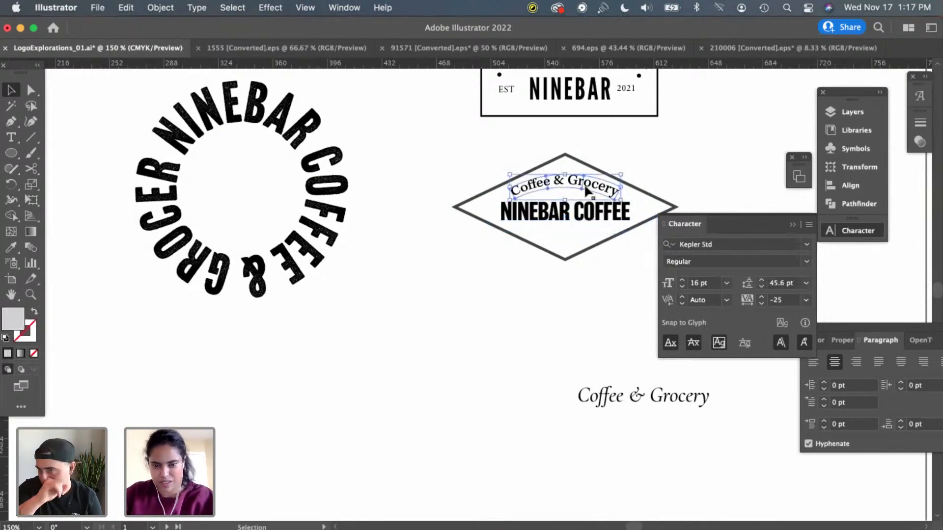
drag(586, 190, 587, 191)
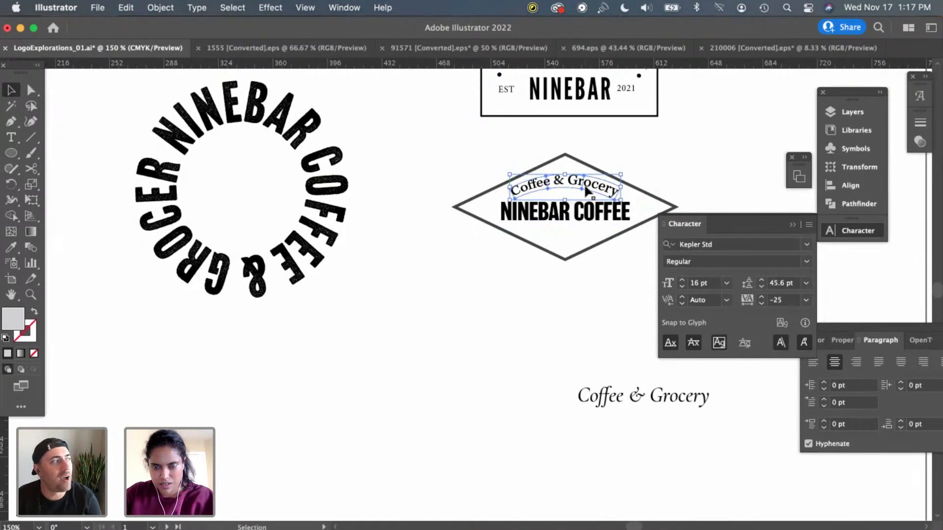
click(564, 367)
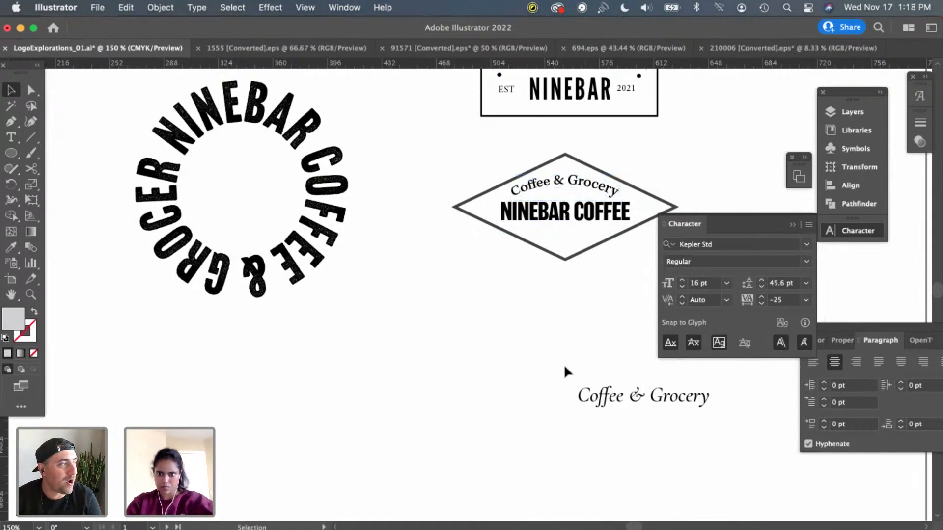
key(super+equal)
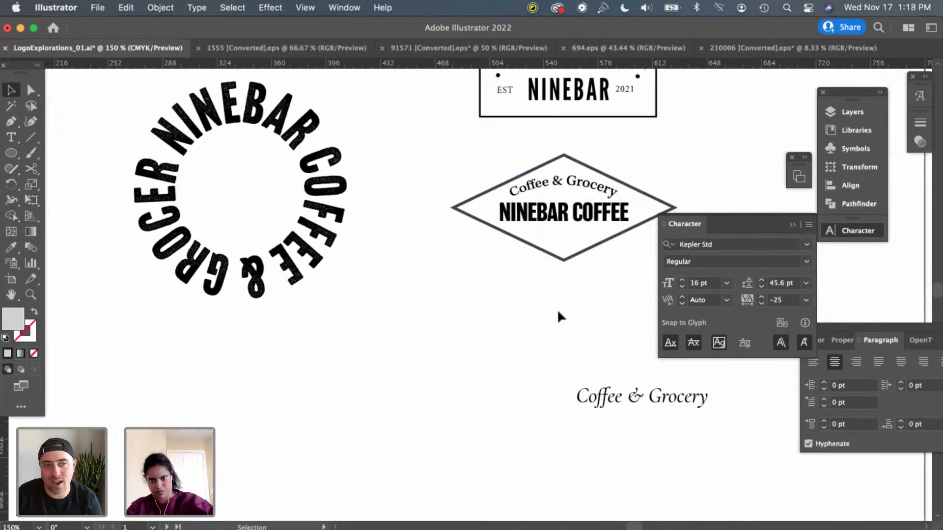
scroll(552, 309, right, 2)
scroll(552, 309, up, 1)
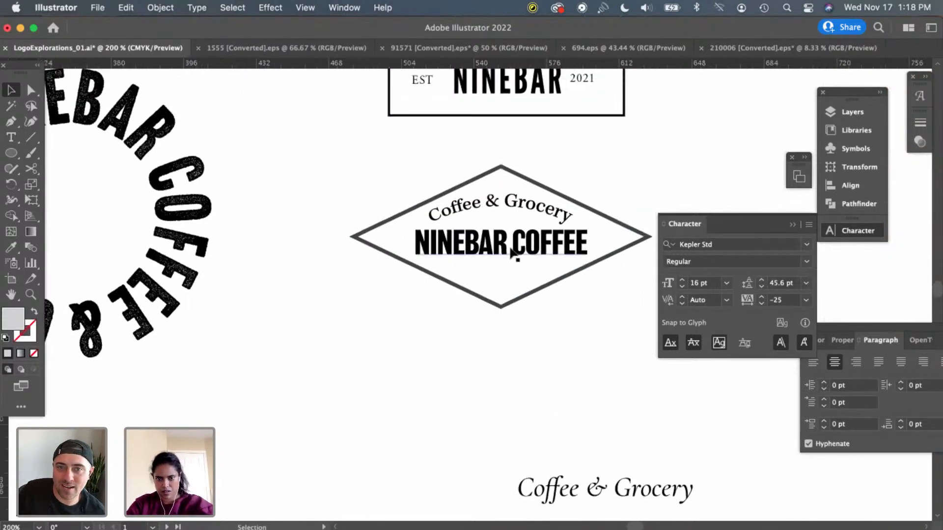
click(513, 250)
shift+click(497, 200)
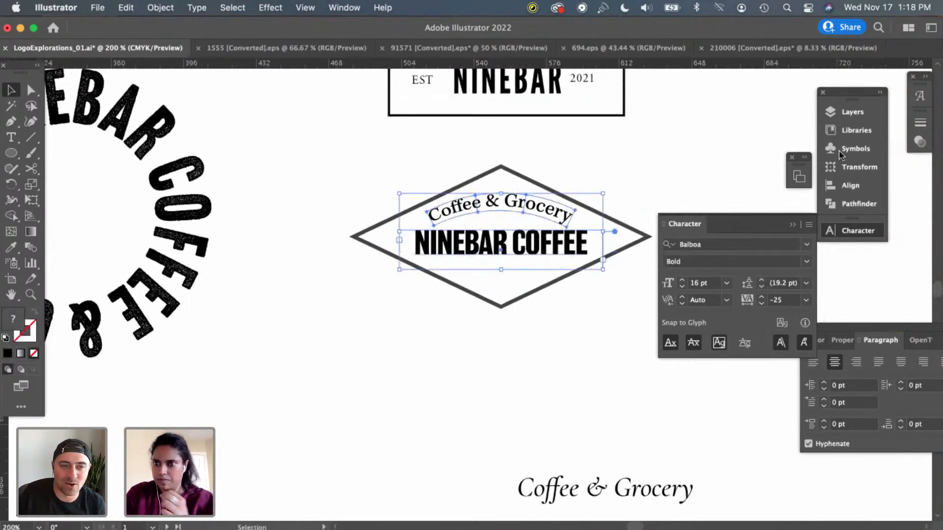
click(848, 188)
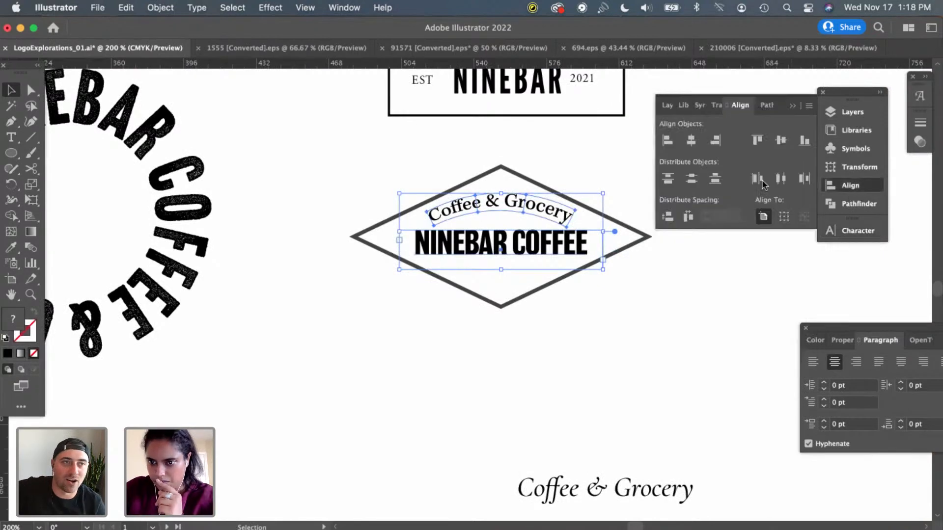
click(610, 357)
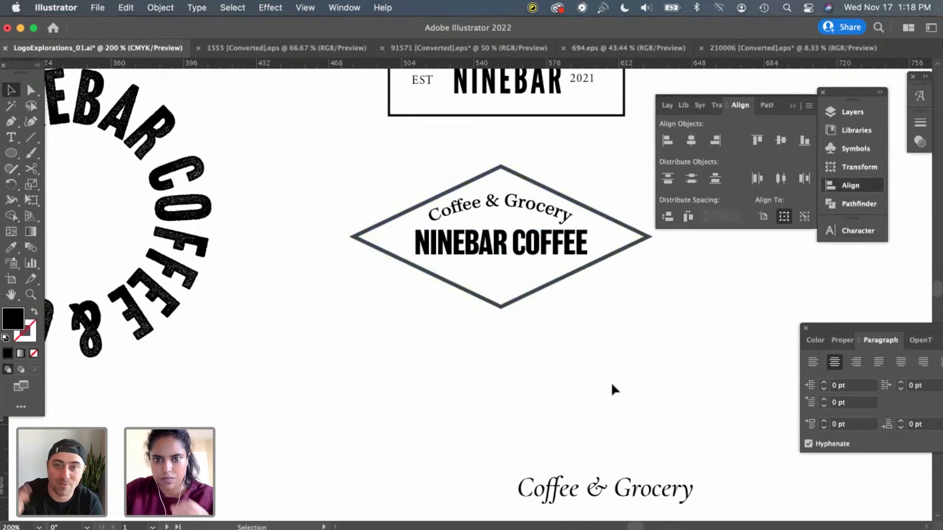
Duplicate the italic Cormorant Garamond Coffee & Grocery text below the diamond, moving the original clear of the copy
drag(556, 484, 407, 384)
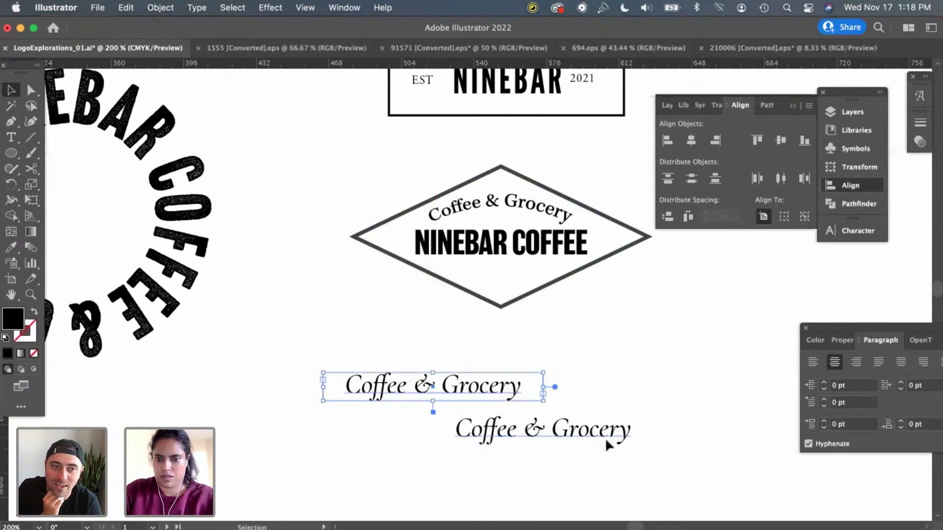
drag(607, 443, 658, 450)
click(470, 391)
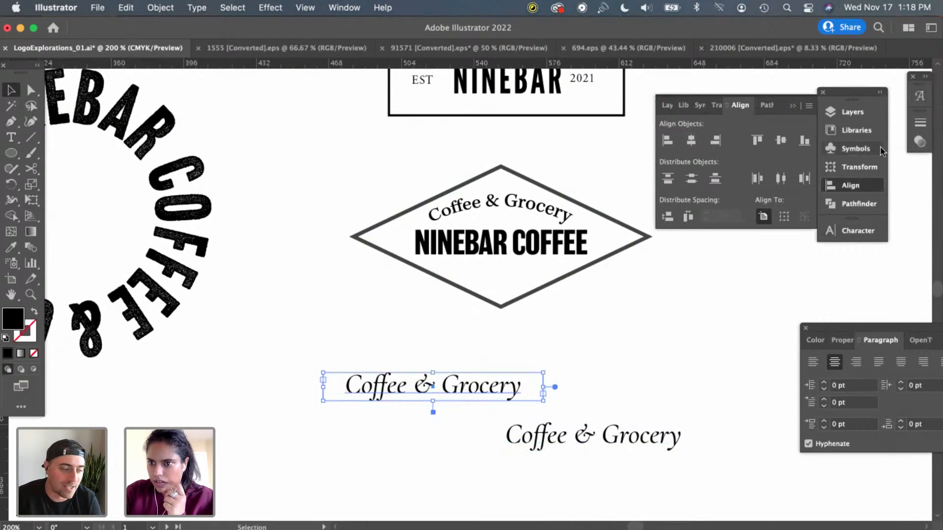
Set the copied italic Coffee & Grocery text to 11 pt
click(852, 235)
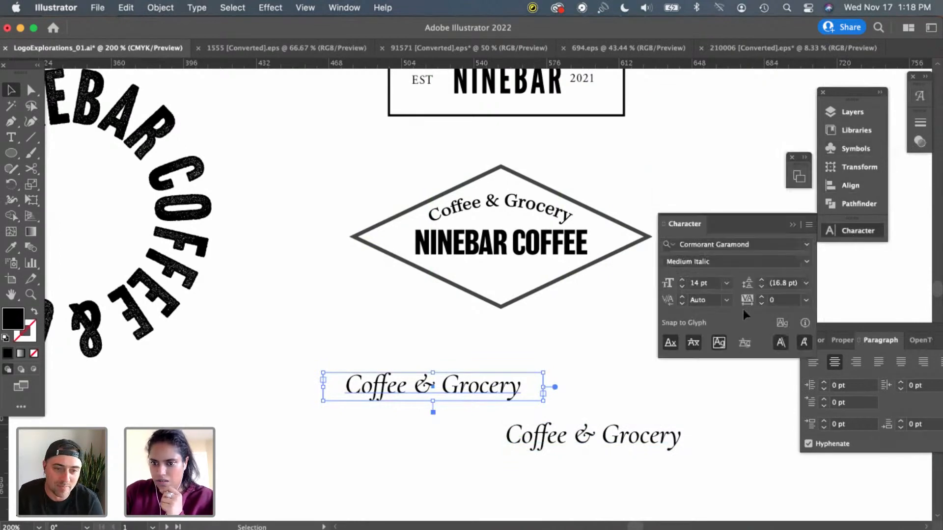
click(726, 284)
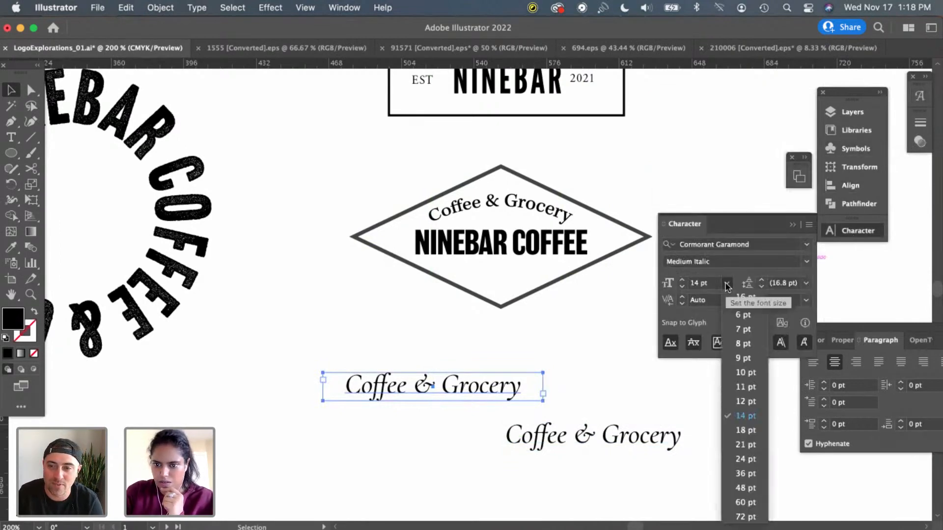
click(748, 387)
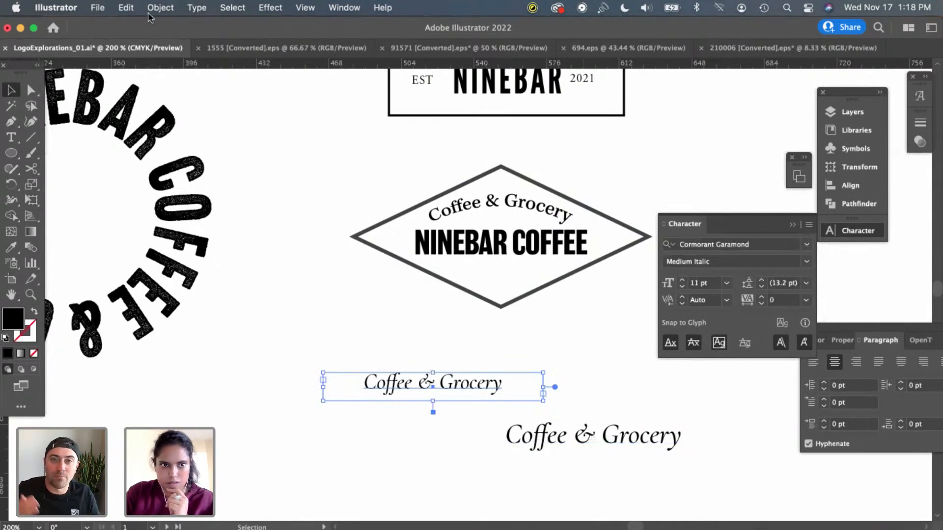
Envelope-warp the copied italic Coffee & Grocery text with a horizontal Arc at 17% bend, and scale it down proportionally
click(196, 8)
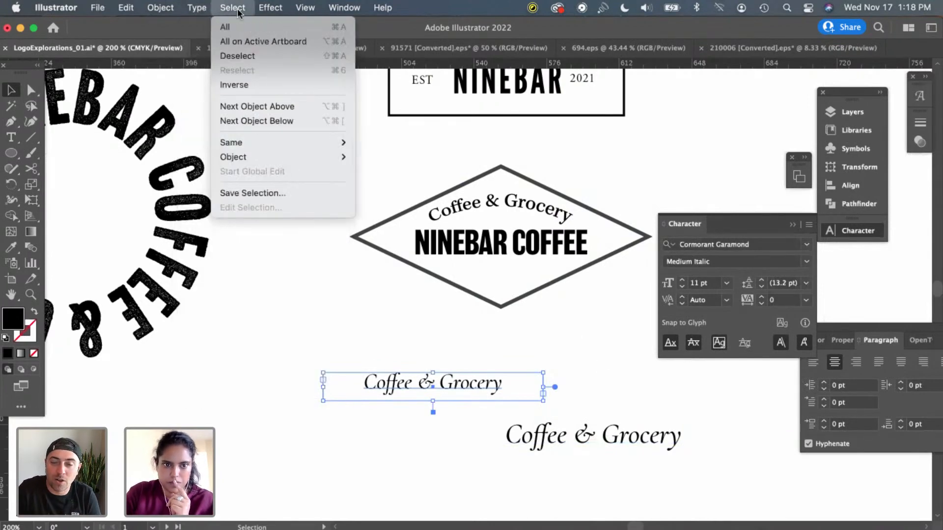
mouse_move(173, 8)
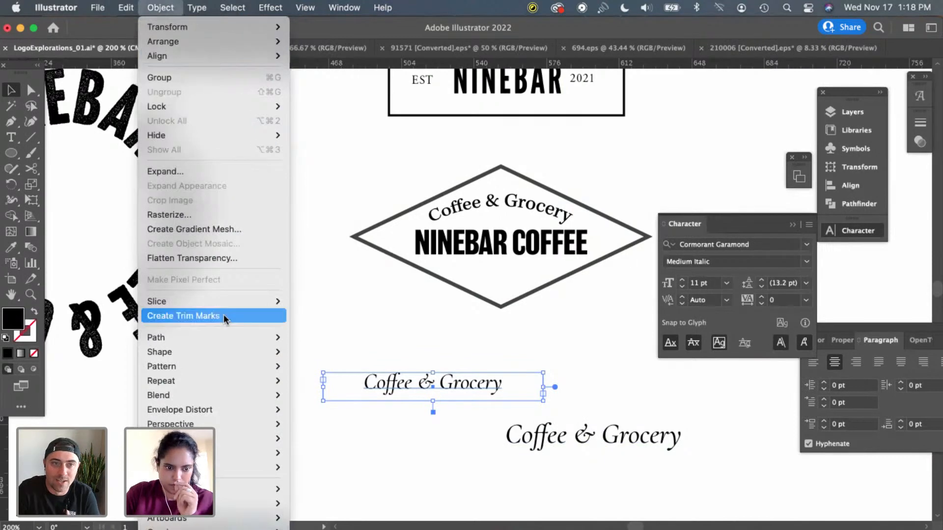
mouse_move(231, 489)
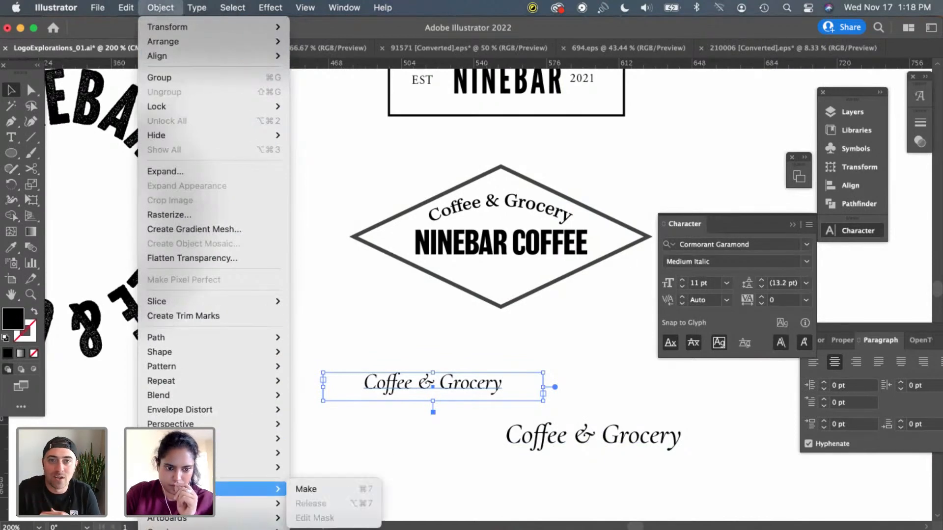
mouse_move(126, 8)
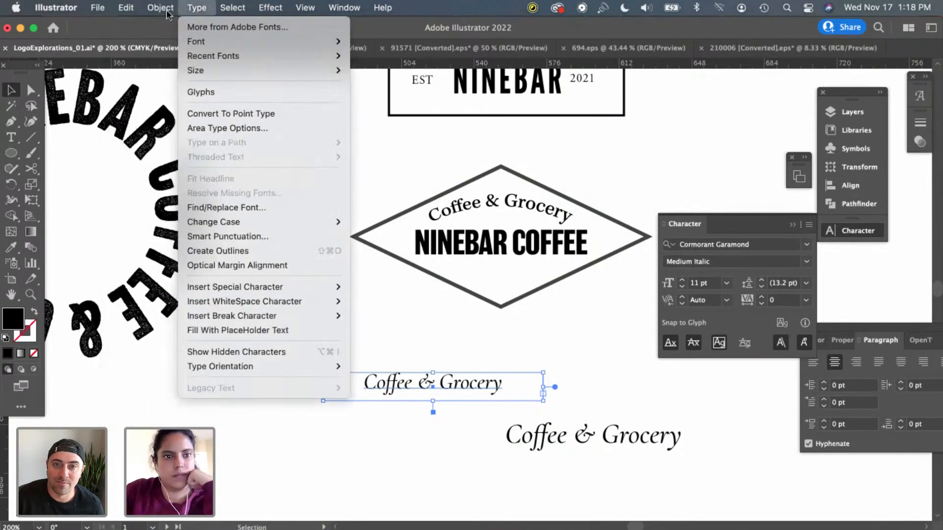
mouse_move(239, 473)
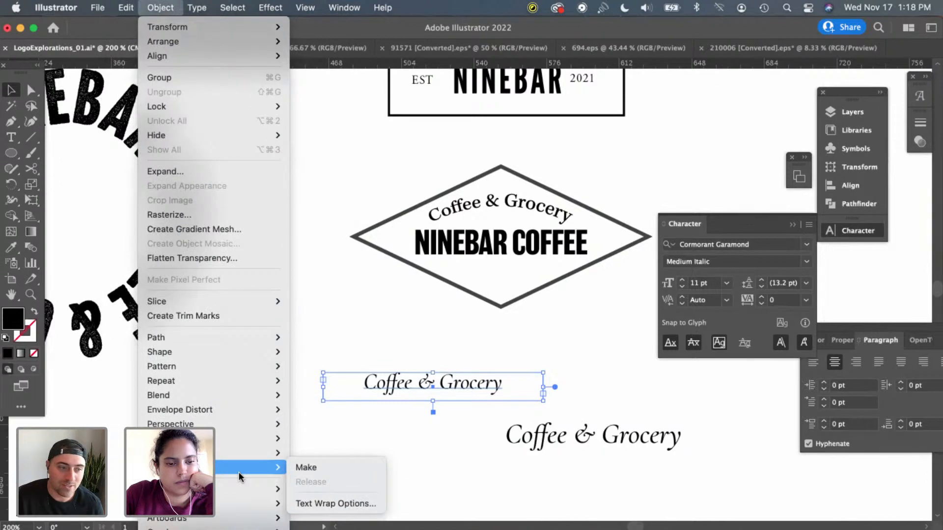
mouse_move(231, 410)
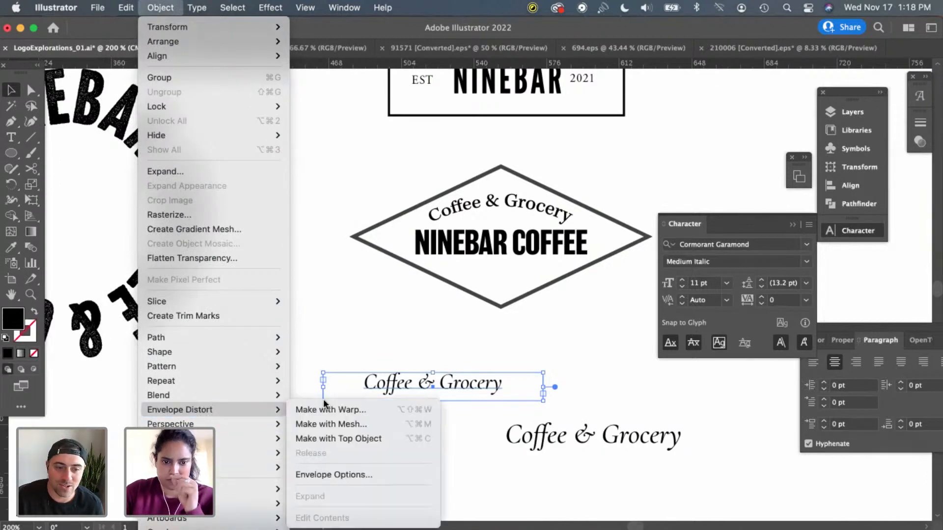
click(328, 410)
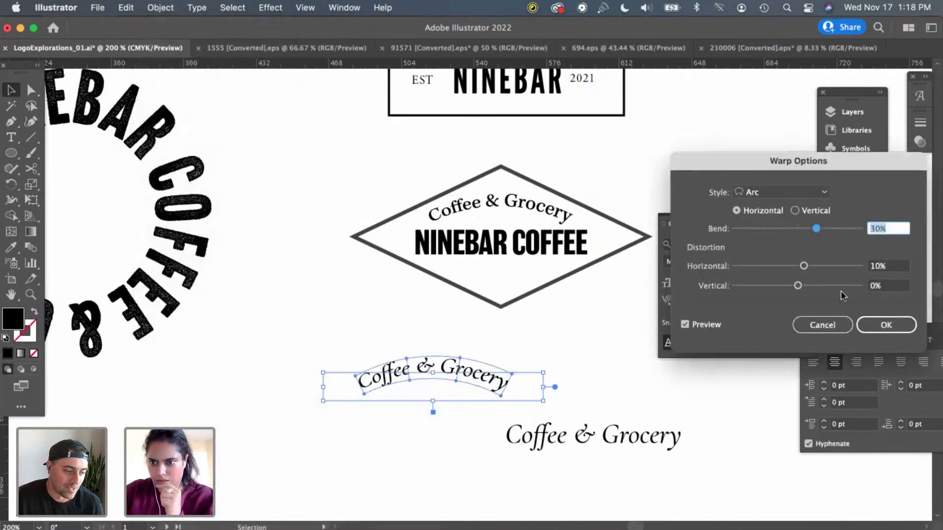
click(807, 228)
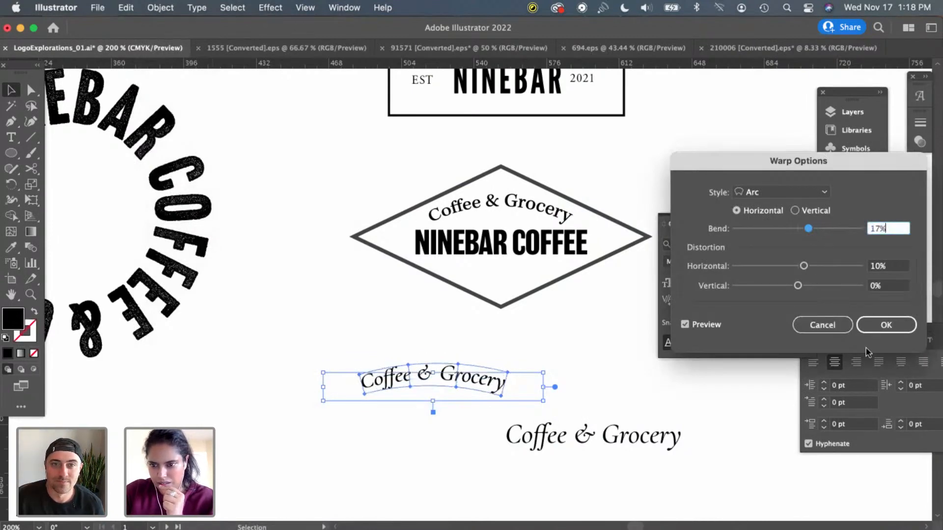
click(875, 326)
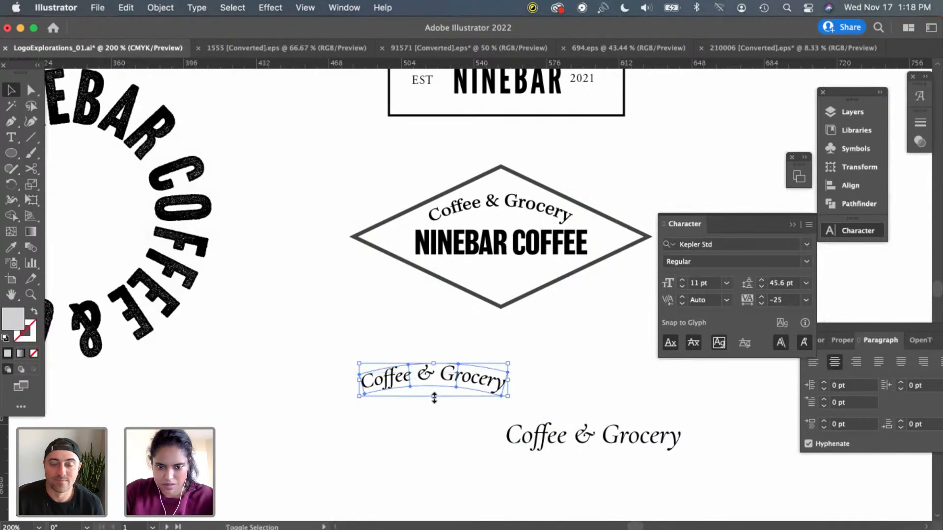
drag(435, 391, 463, 385)
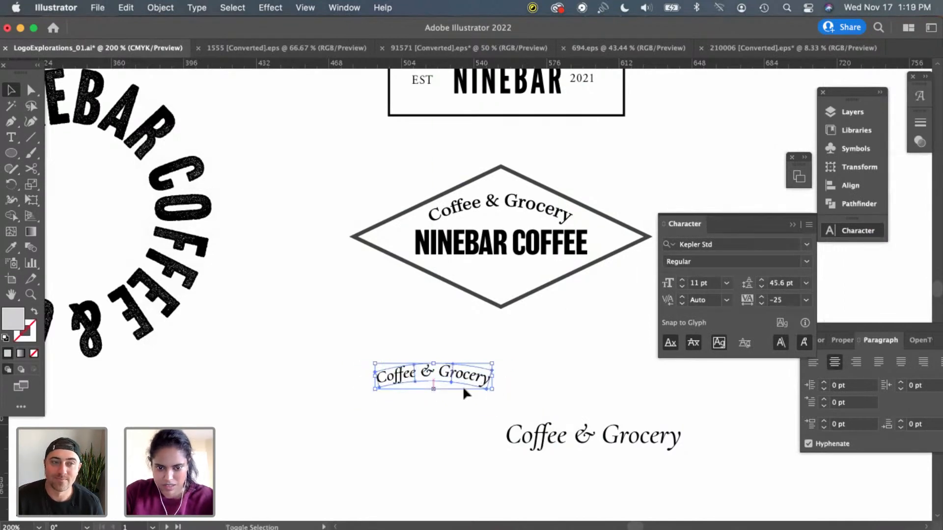
click(504, 375)
Replace the arched Kepler Std Coffee & Grocery above NINEBAR COFFEE with the smaller arched italic version, deleting the Kepler Std one
drag(540, 211, 381, 318)
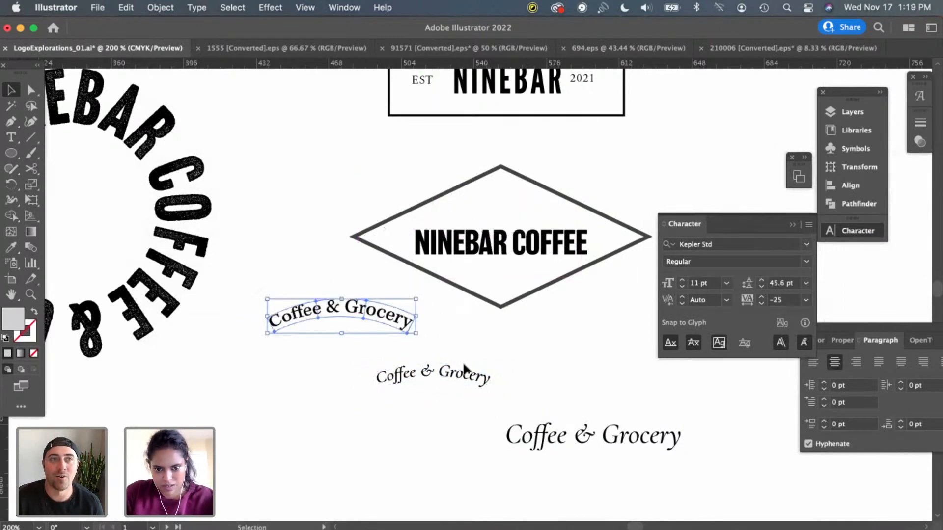
drag(465, 378, 533, 210)
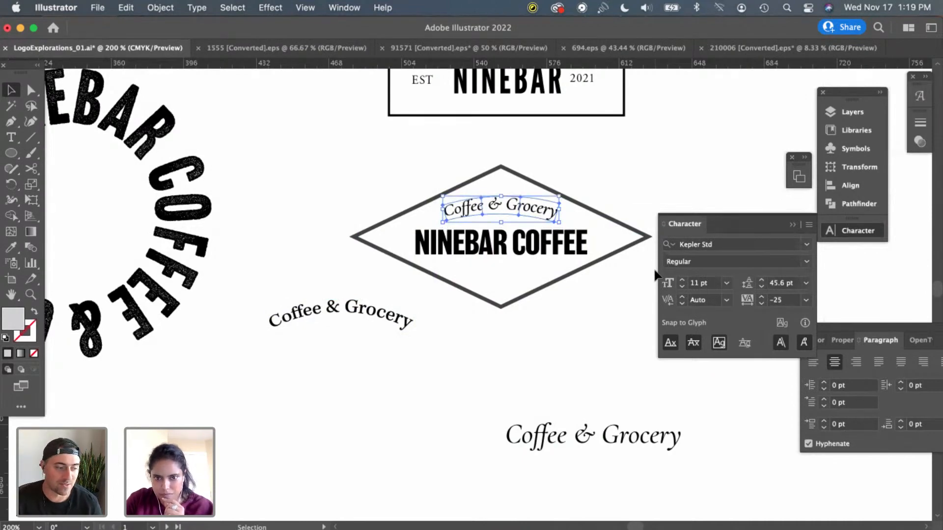
click(504, 376)
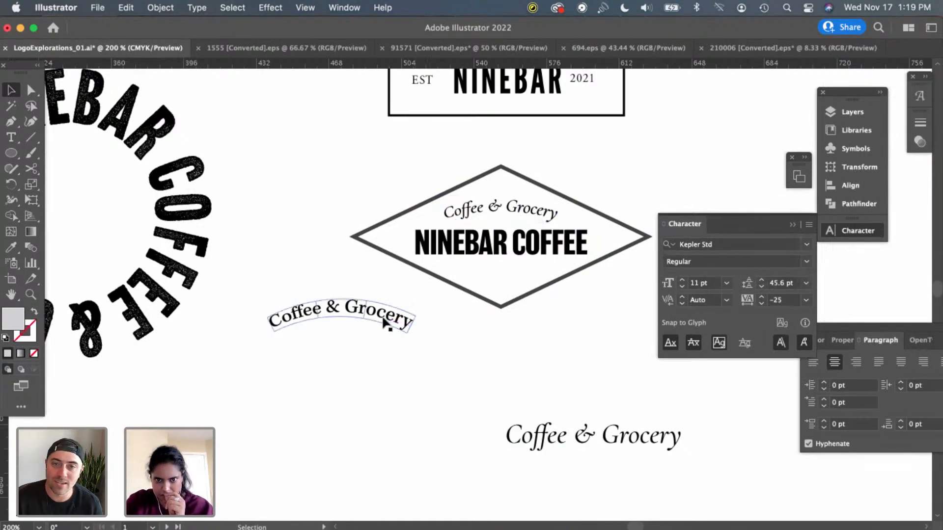
click(410, 320)
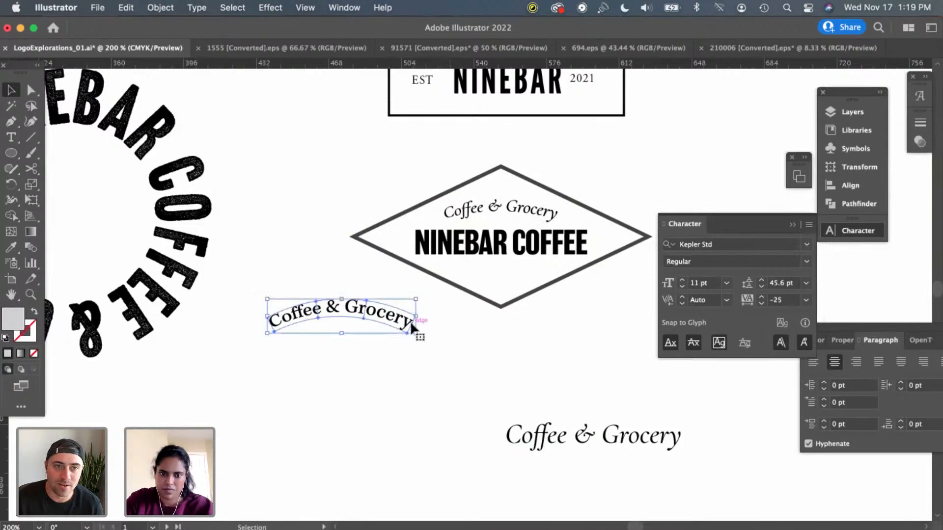
key(Delete)
Center the remaining straight italic Coffee & Grocery text below the diamond and replace its wording with "Artisanal"
drag(611, 438, 518, 408)
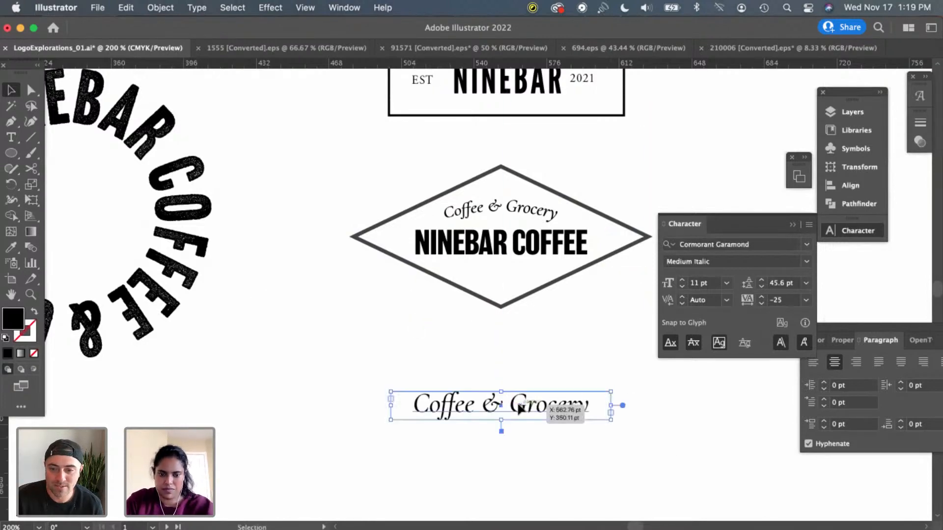
key(t)
click(469, 405)
key(super+a)
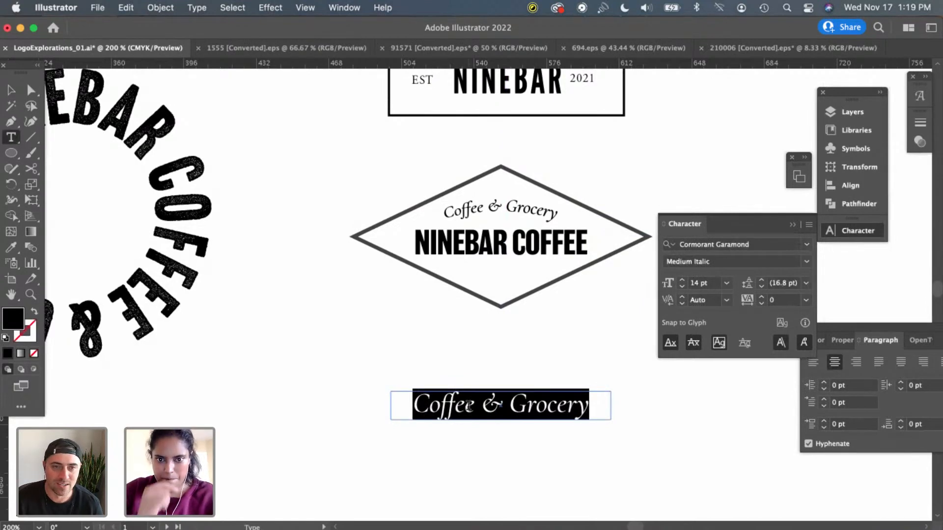
text(A)
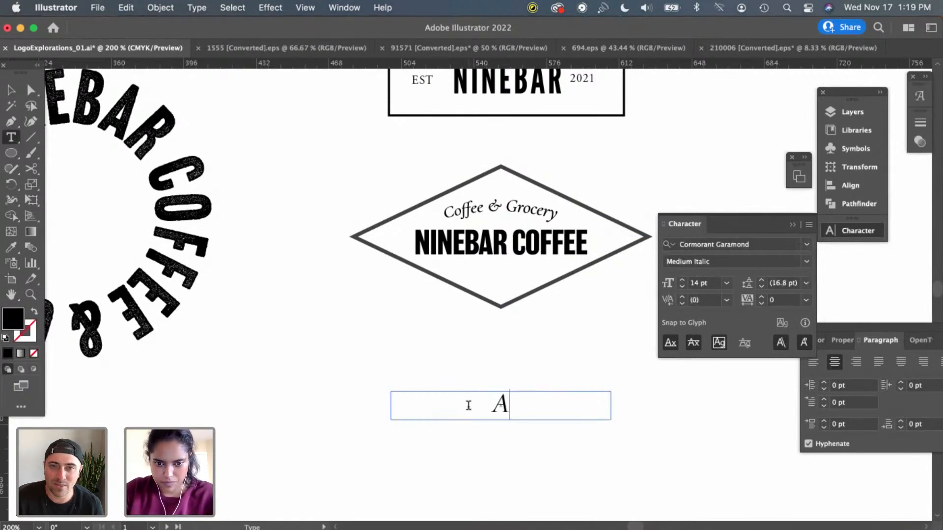
text(rti)
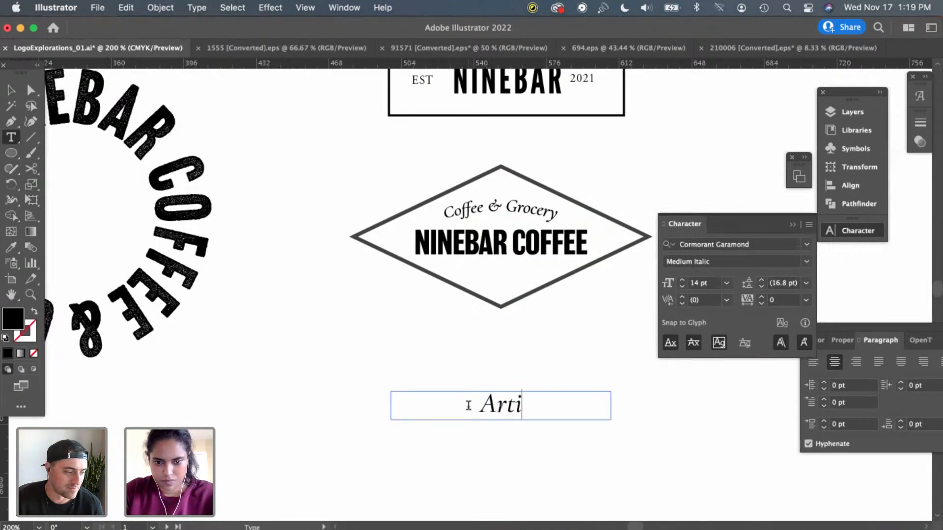
text(sanal)
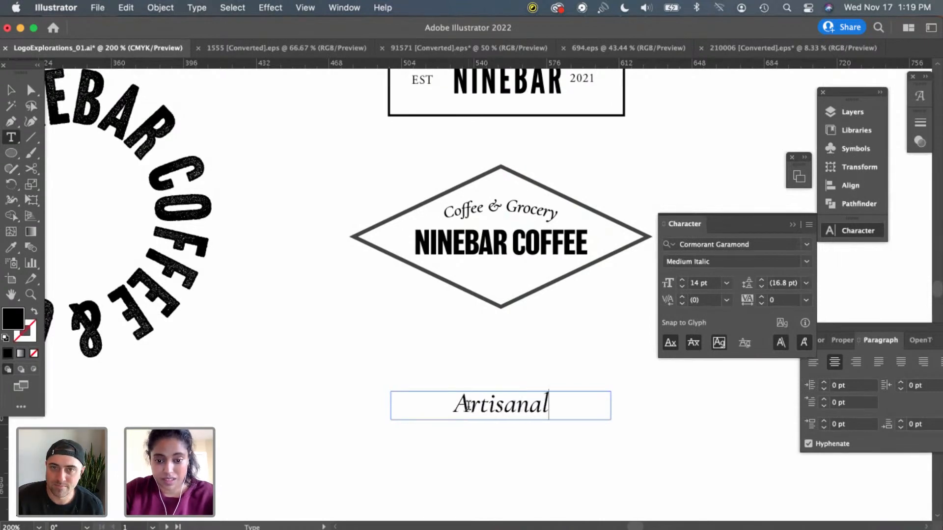
key(Escape)
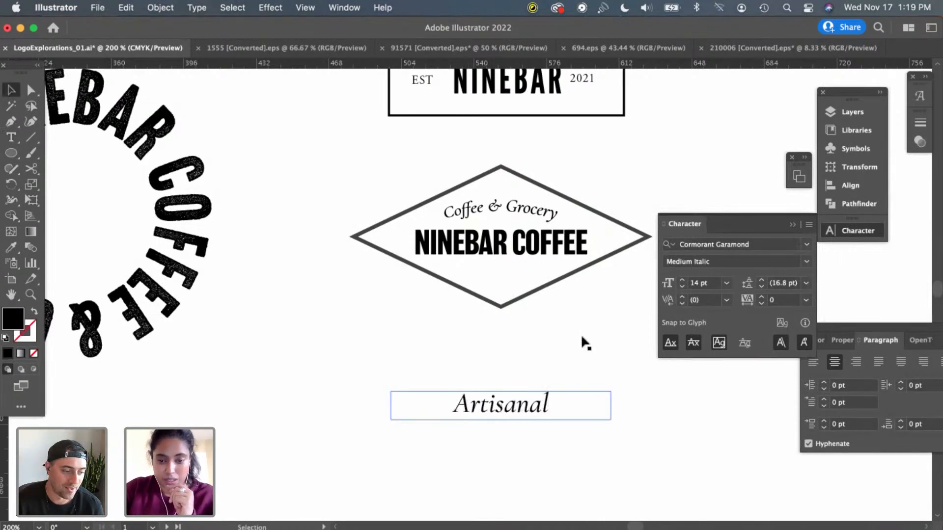
Widen the text frame below the diamond and extend its wording to "Artisanal Dry Goods"
drag(610, 407, 727, 405)
double_click(605, 404)
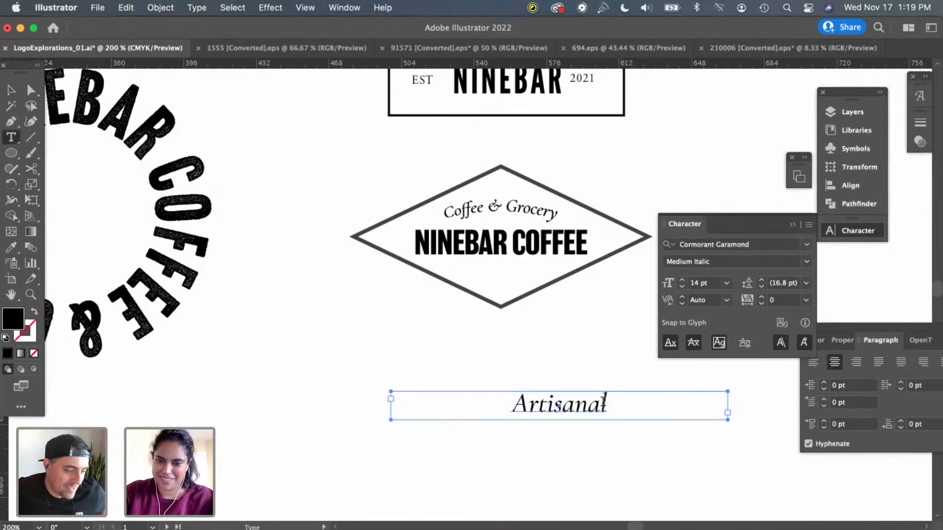
click(618, 412)
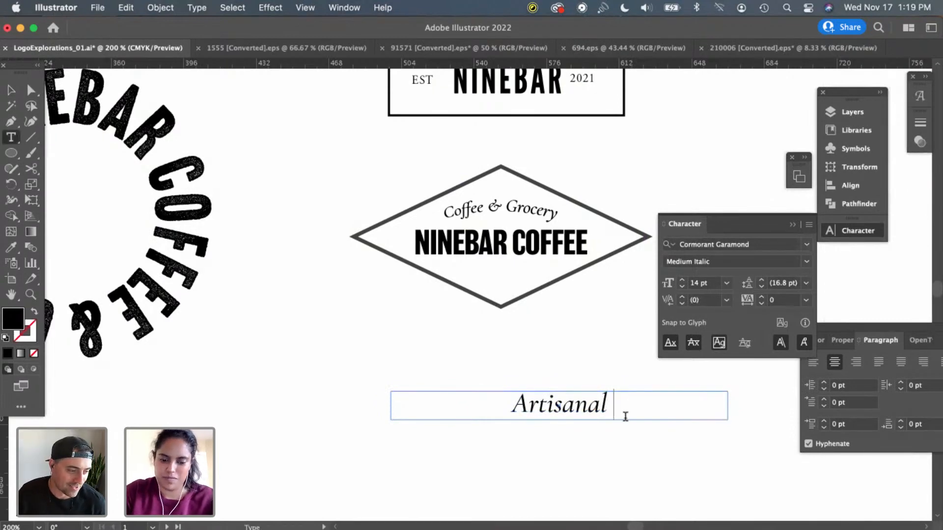
text(G)
key(BackSpace)
text(D)
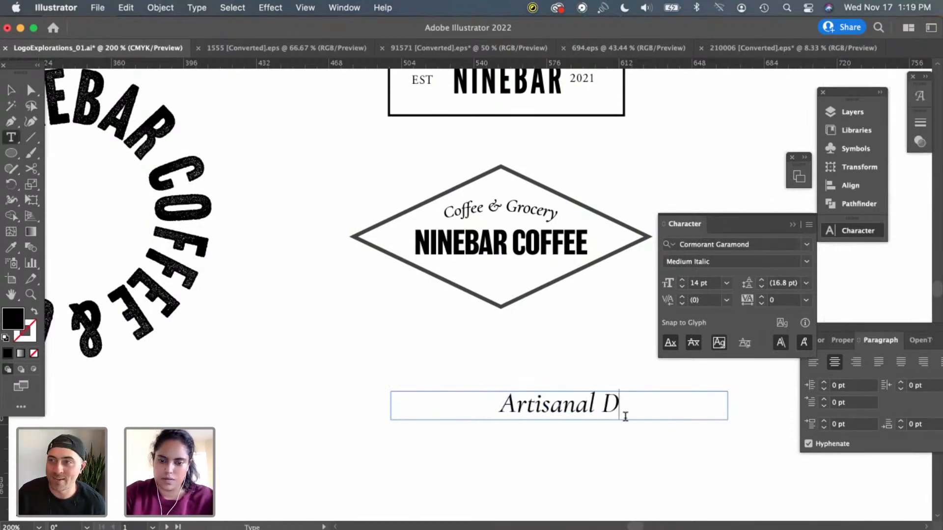
text(ry Goods)
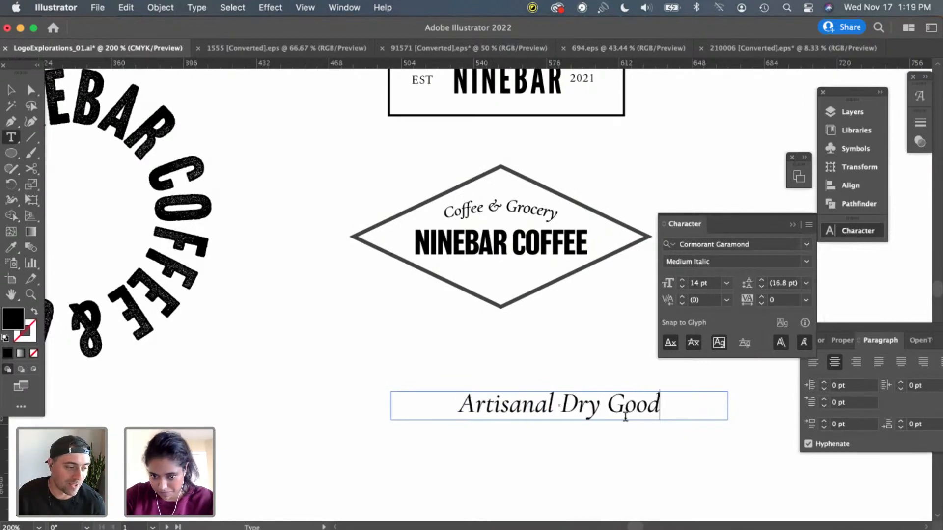
click(11, 93)
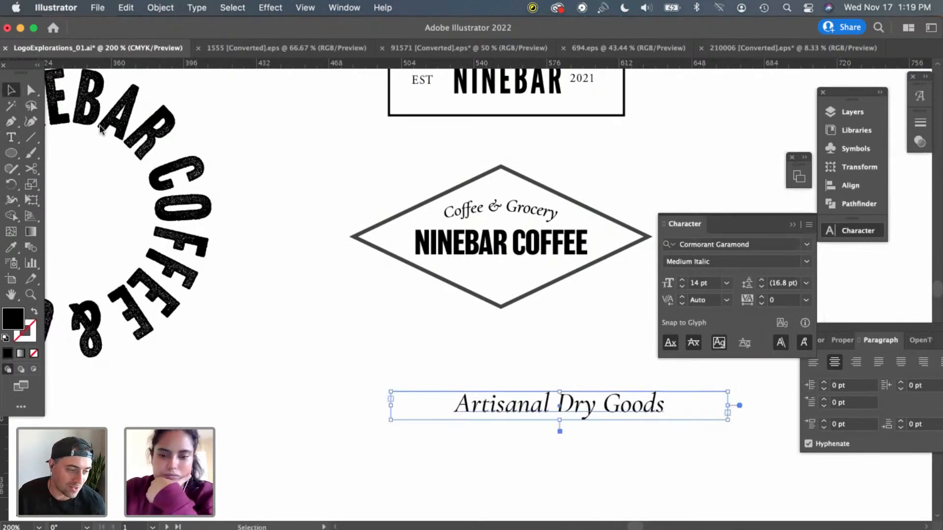
Set the Artisanal Dry Goods text to 8 pt and place a copy inside the diamond, directly below NINEBAR COFFEE
click(727, 284)
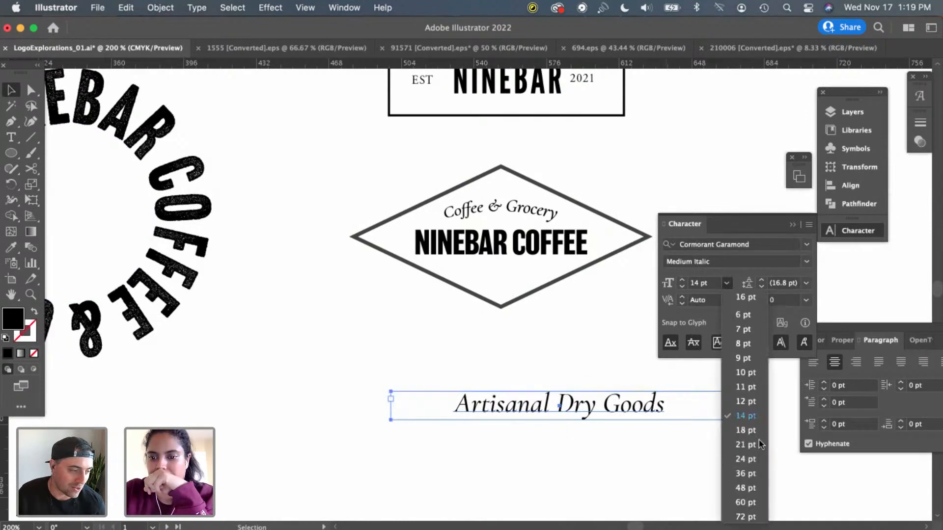
click(750, 373)
drag(564, 421, 559, 412)
click(726, 283)
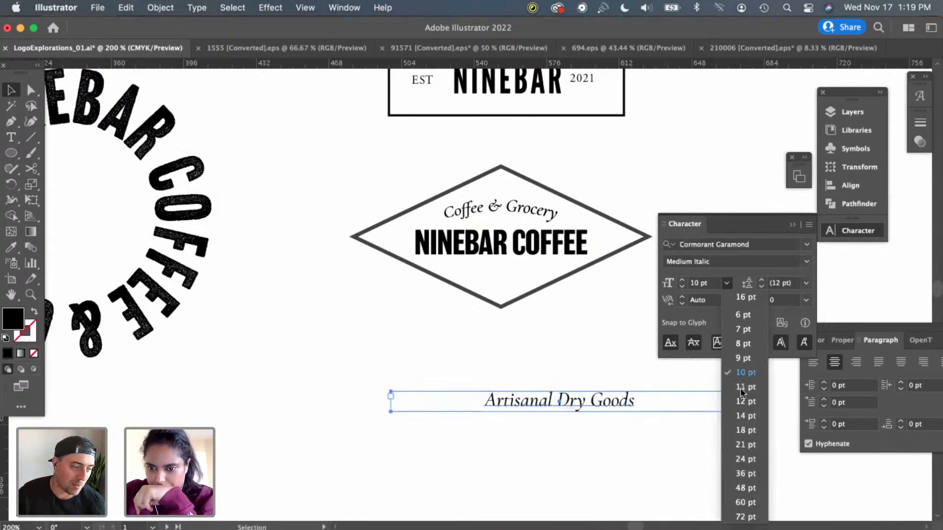
click(742, 359)
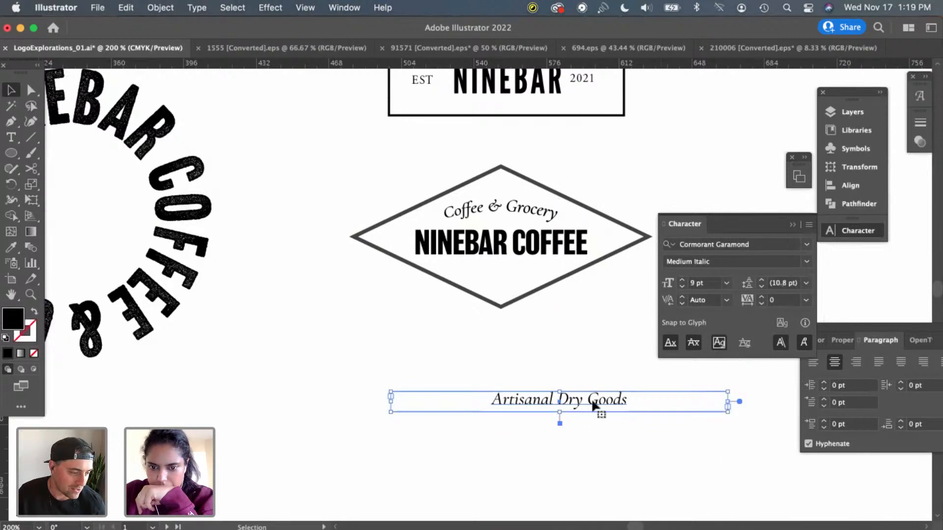
click(727, 283)
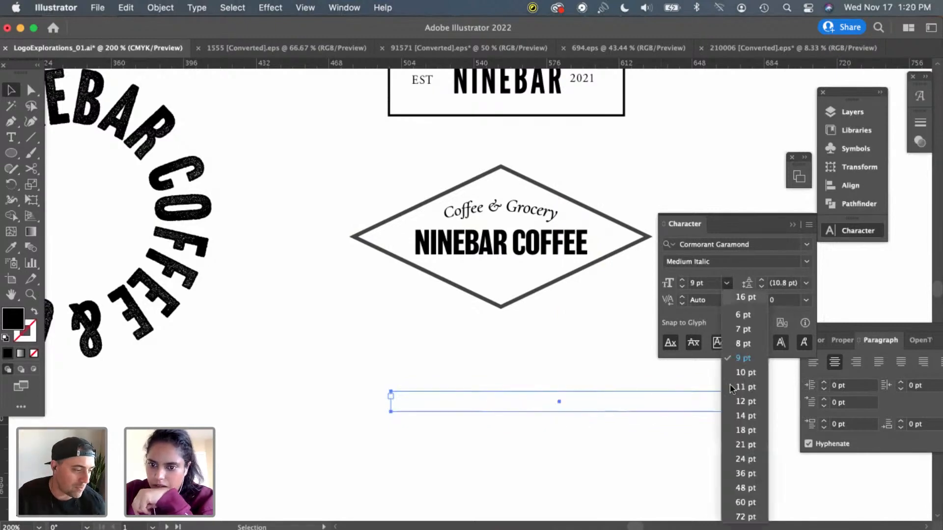
click(742, 344)
drag(609, 398, 540, 268)
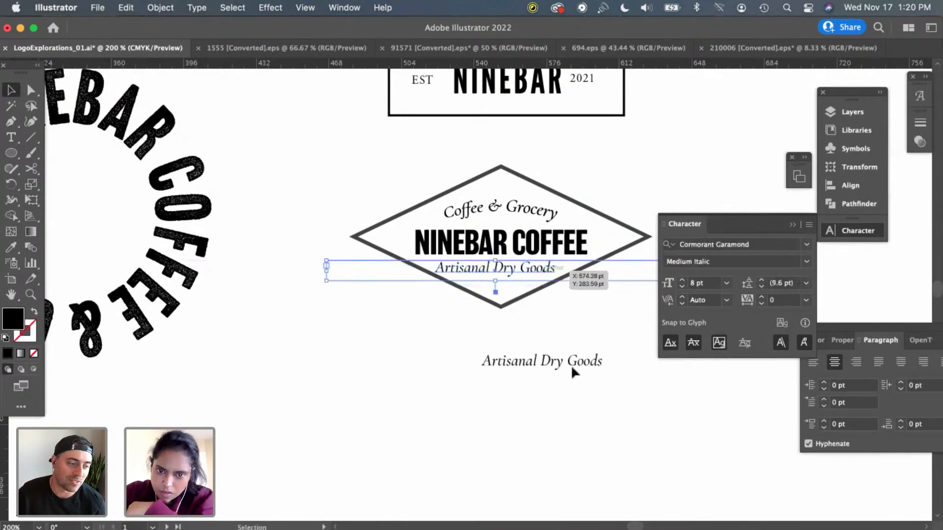
click(577, 374)
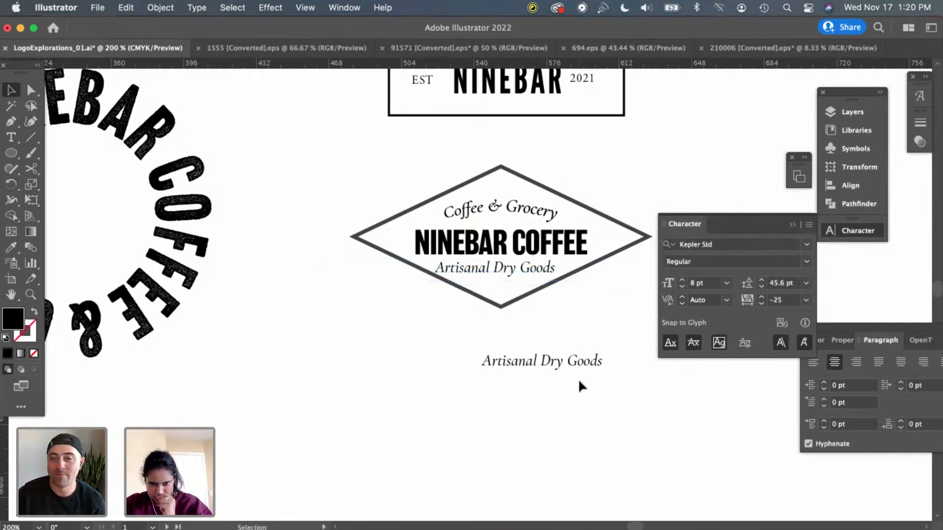
Try moving Coffee & Grocery out below the diamond and putting Artisanal Dry Goods above NINEBAR COFFEE in its place
click(535, 274)
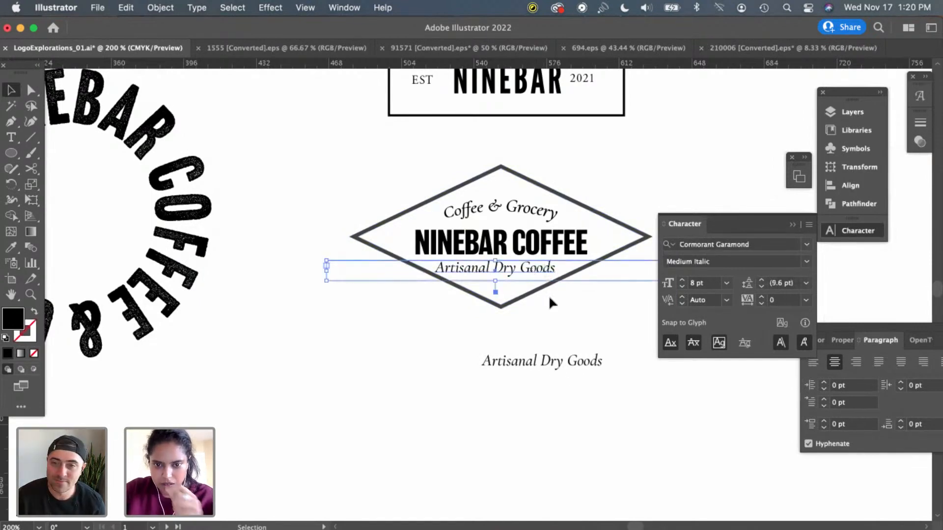
drag(523, 209, 437, 342)
drag(530, 269, 529, 217)
click(600, 379)
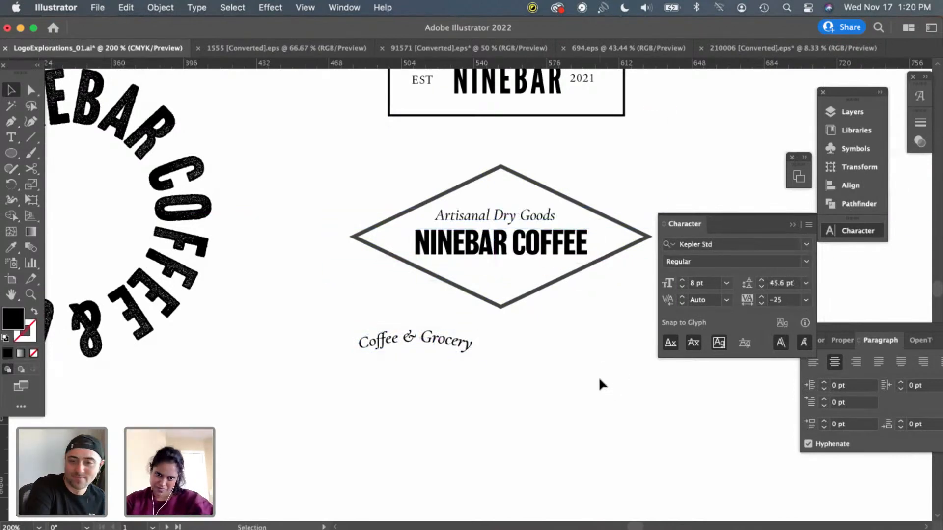
Undo the swap of the Coffee & Grocery and Artisanal Dry Goods lines in the diamond badge
key(super+z)
key(super+z)
key(super+z)
click(562, 340)
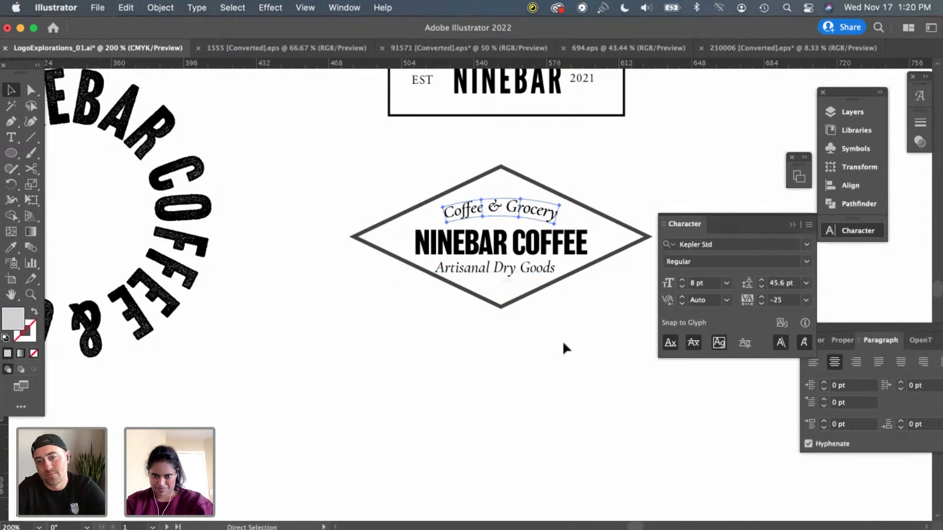
Set the Artisanal Dry Goods line below NINEBAR COFFEE to 6 pt
click(524, 272)
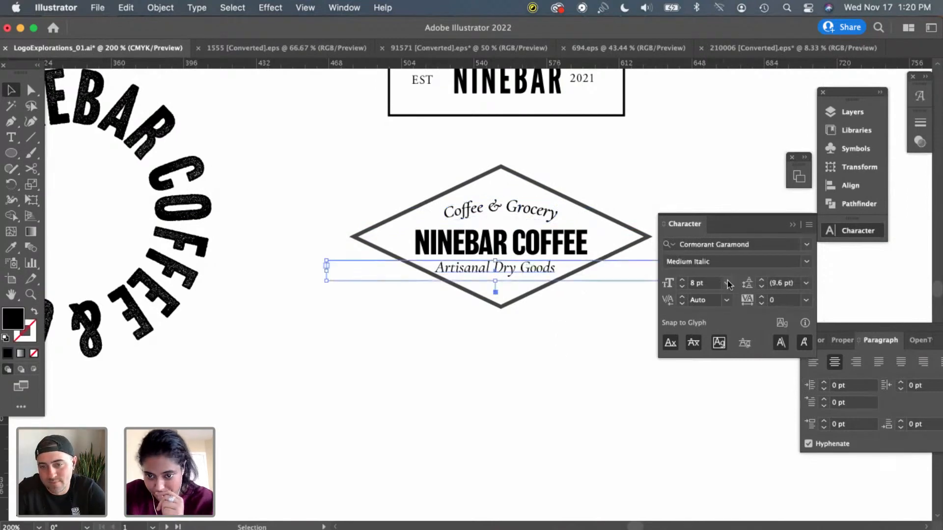
click(726, 283)
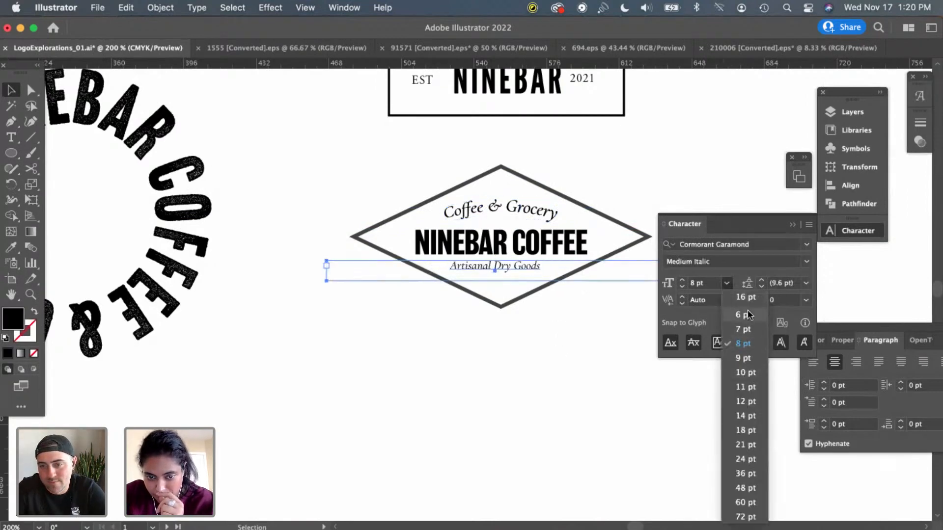
click(747, 314)
click(544, 414)
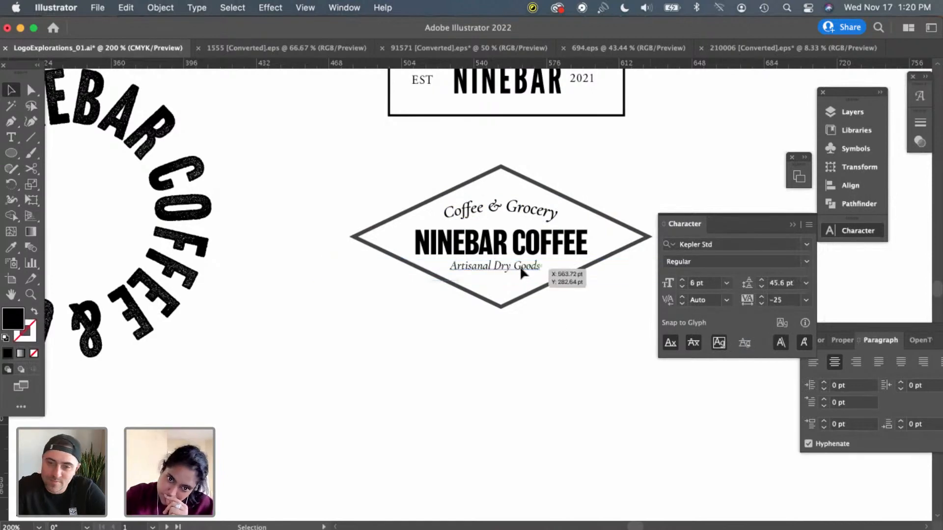
Shift Artisanal Dry Goods slightly right, then align it and NINEBAR COFFEE to each other by their horizontal centers
click(522, 271)
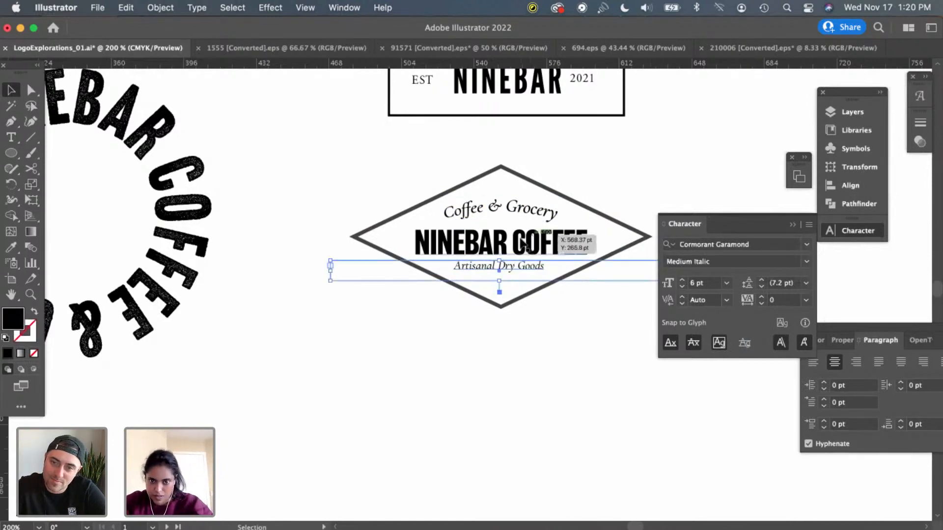
shift+click(524, 242)
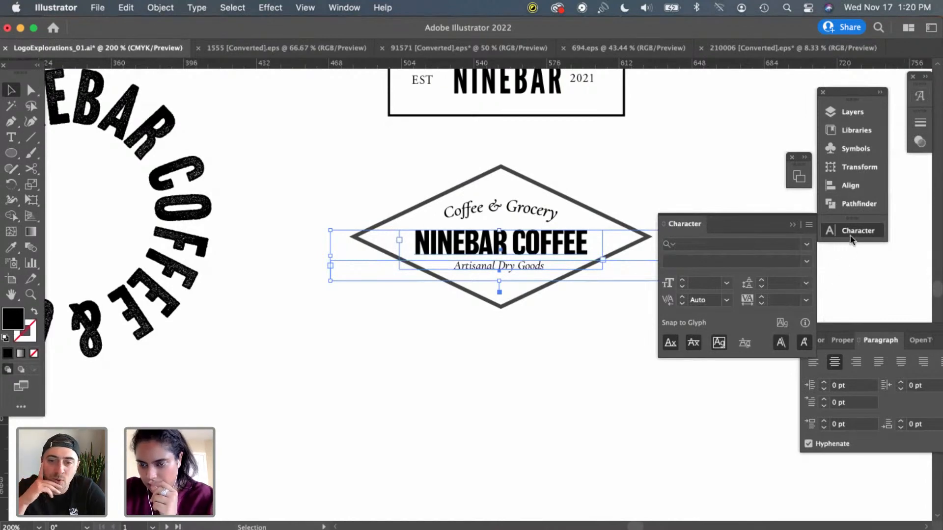
click(849, 186)
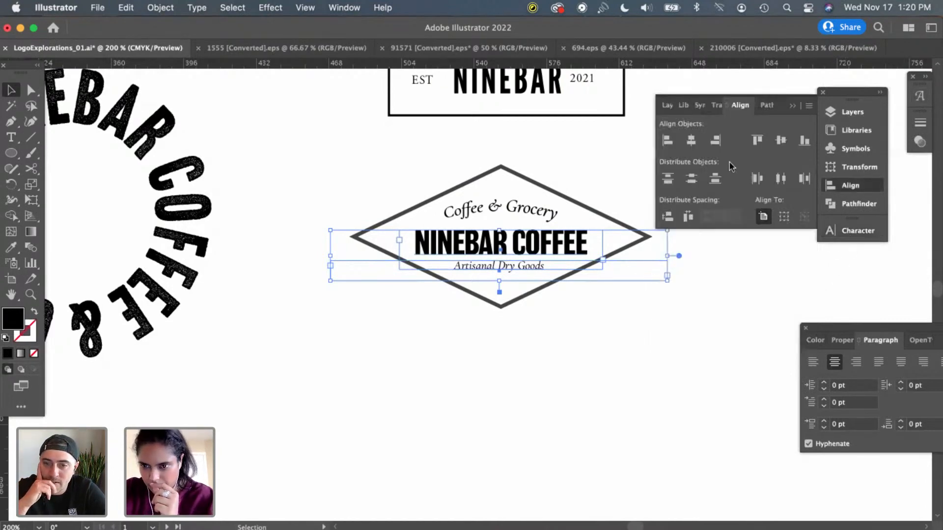
click(644, 385)
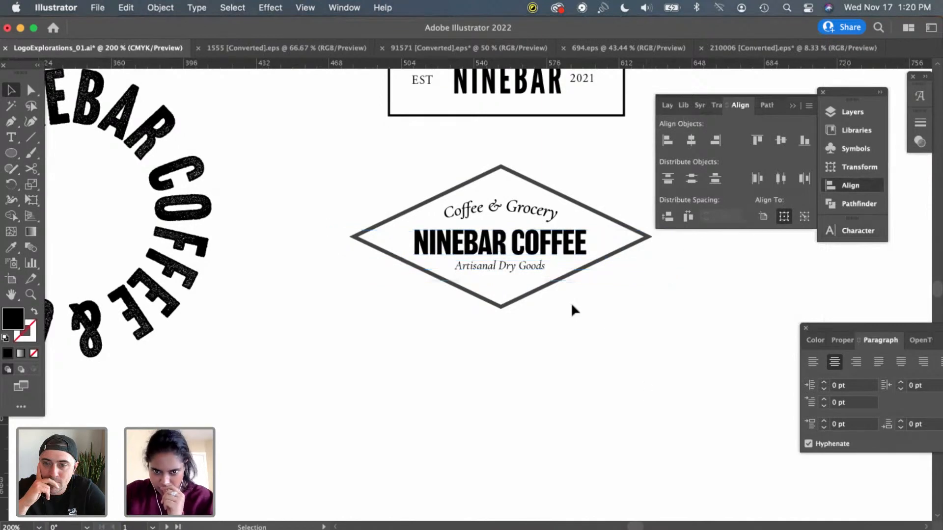
Try nudging the Artisanal Dry Goods line down and back up to compare its spacing below NINEBAR COFFEE
click(510, 267)
key(Down)
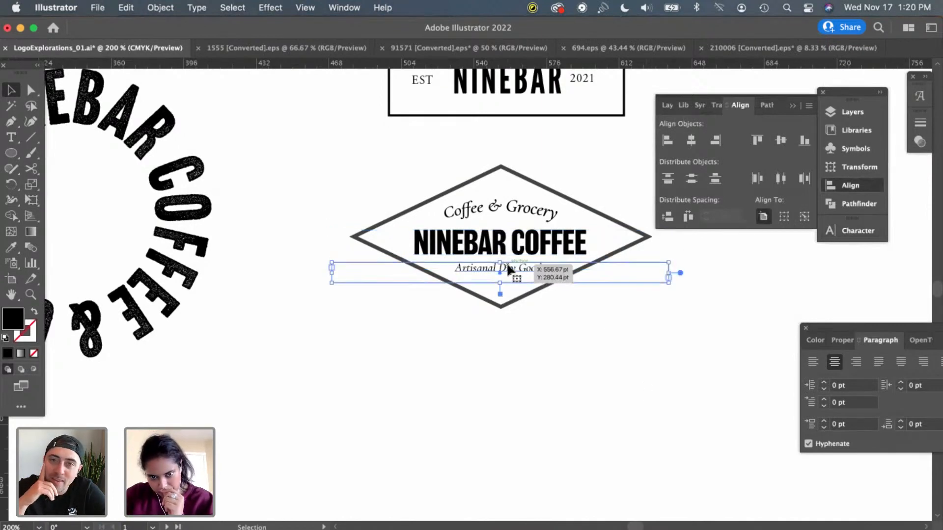
key(Up)
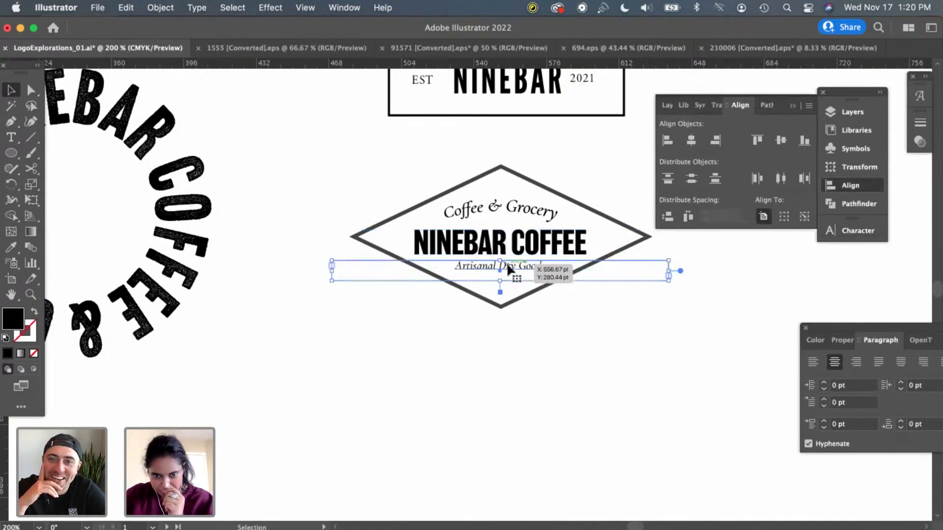
key(Down)
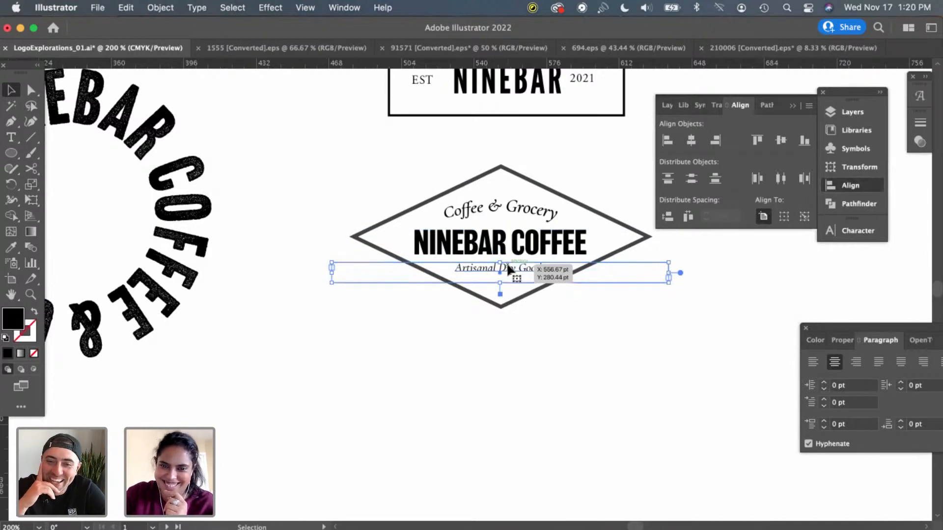
key(Up)
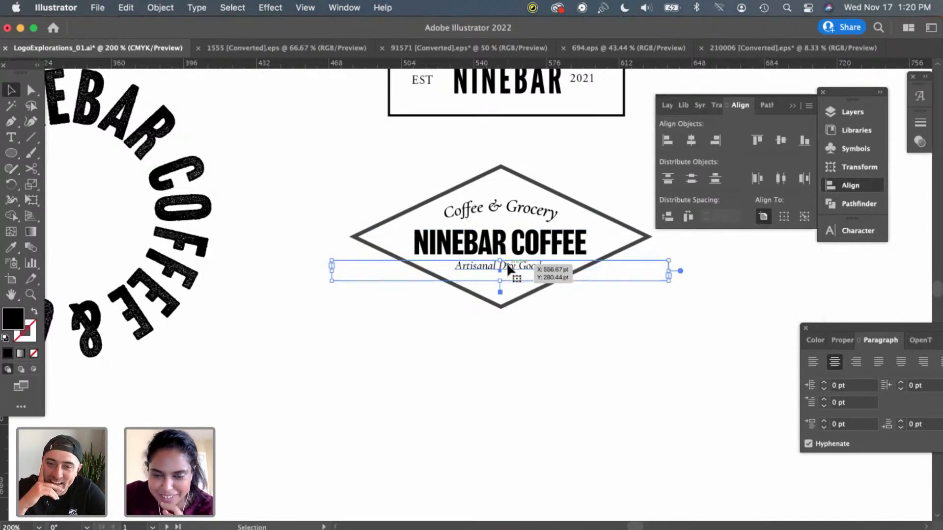
key(Down)
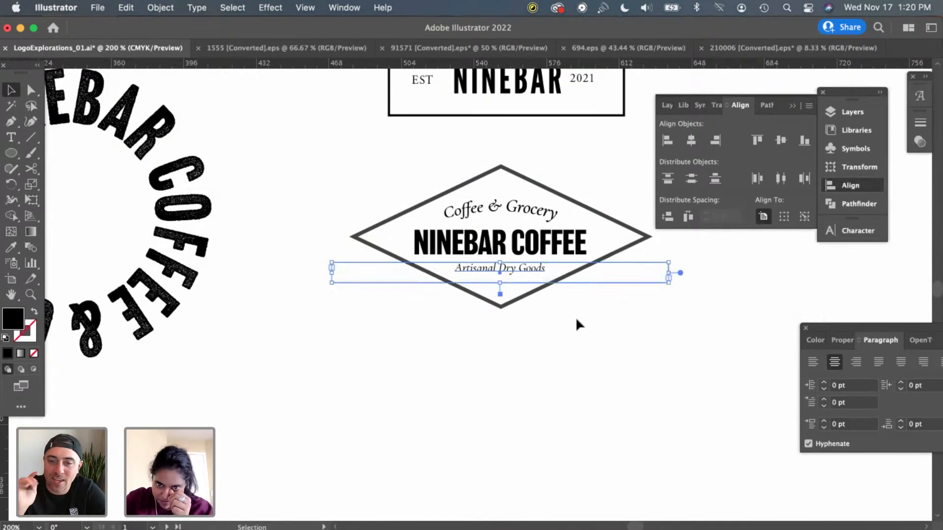
click(576, 319)
click(507, 271)
key(Up)
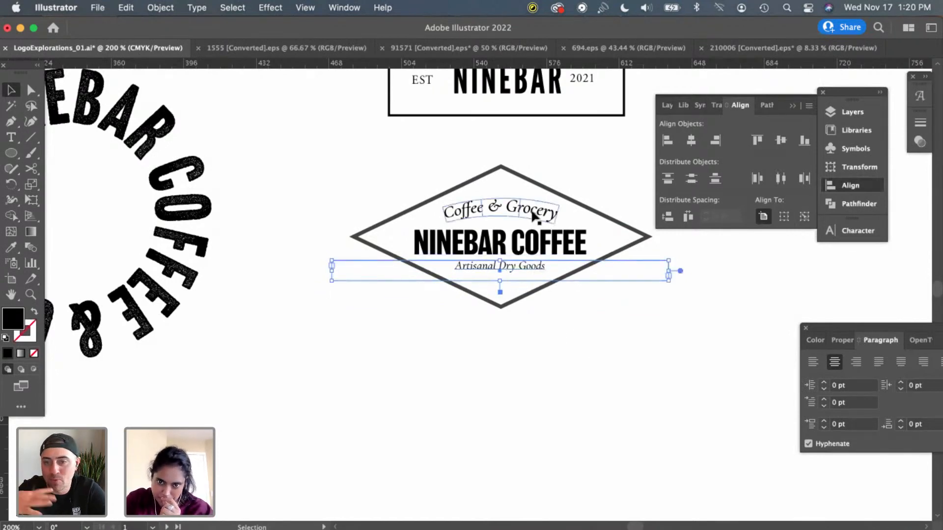
click(633, 341)
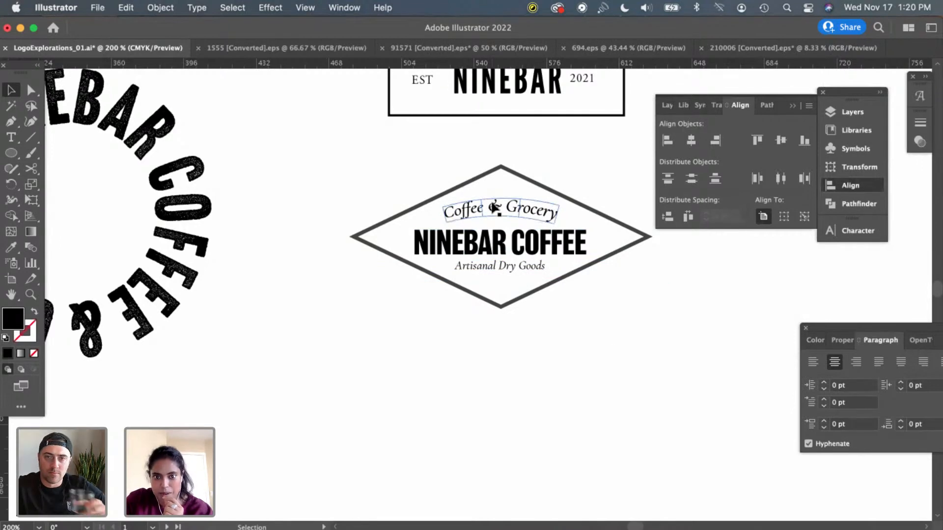
Nudge the arched Coffee & Grocery text slightly right and the Artisanal Dry Goods line slightly down in the diamond badge
click(527, 221)
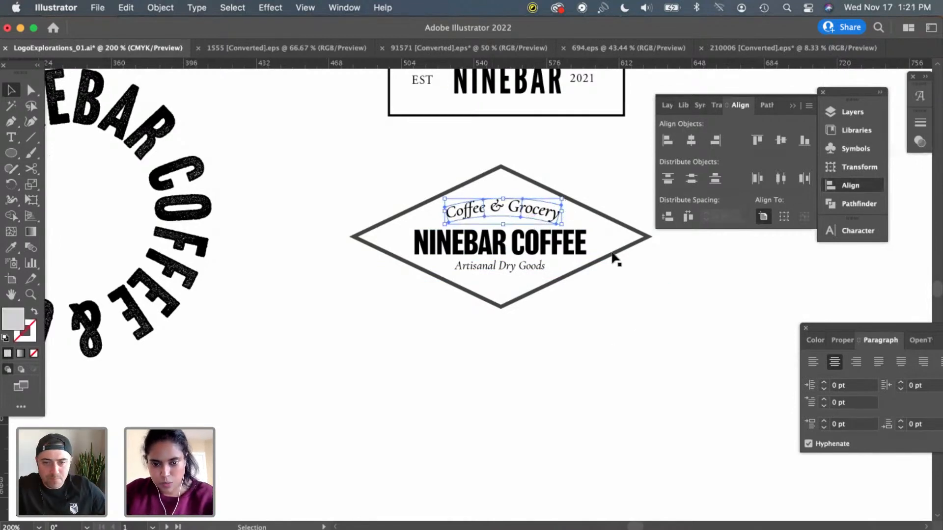
click(608, 364)
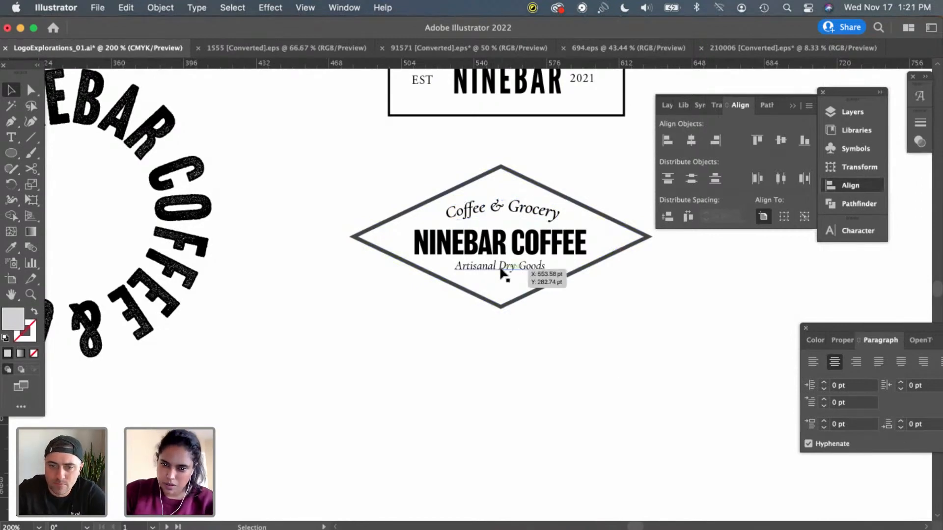
drag(498, 265, 500, 270)
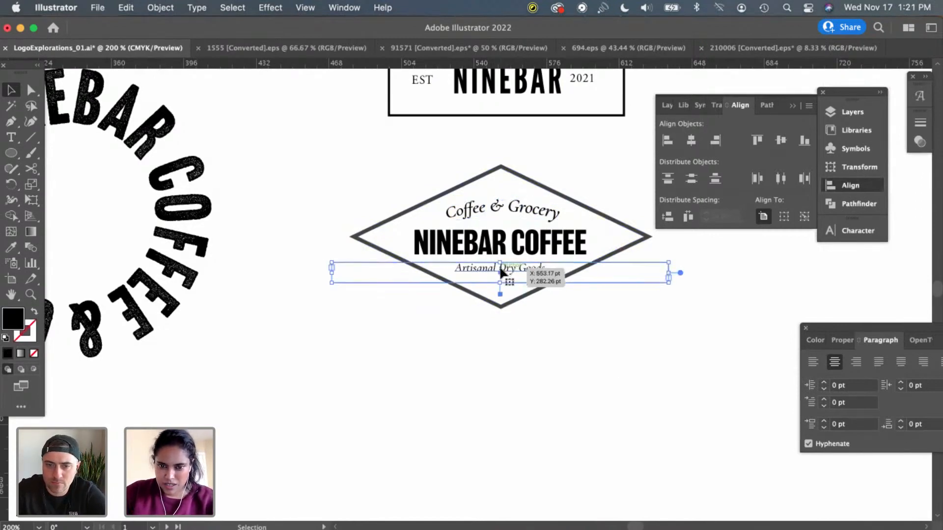
click(576, 348)
drag(513, 254, 506, 272)
click(580, 347)
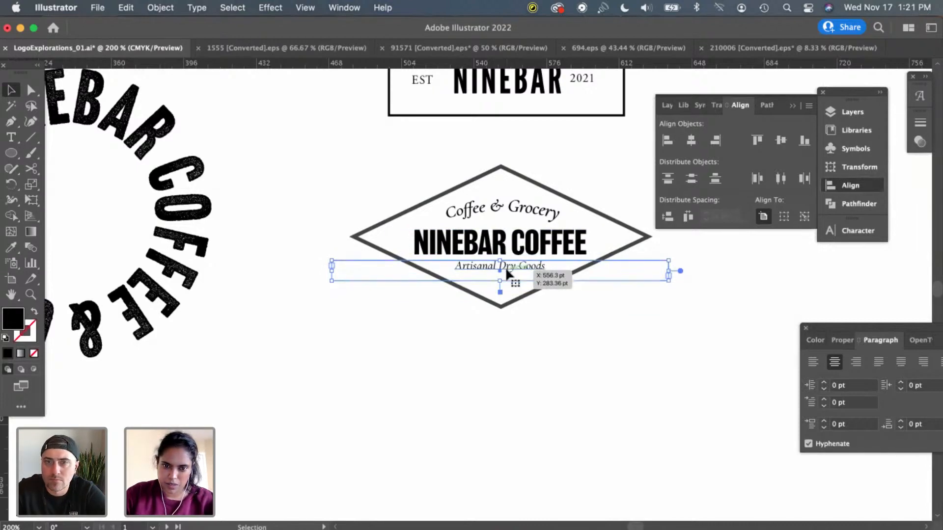
click(584, 317)
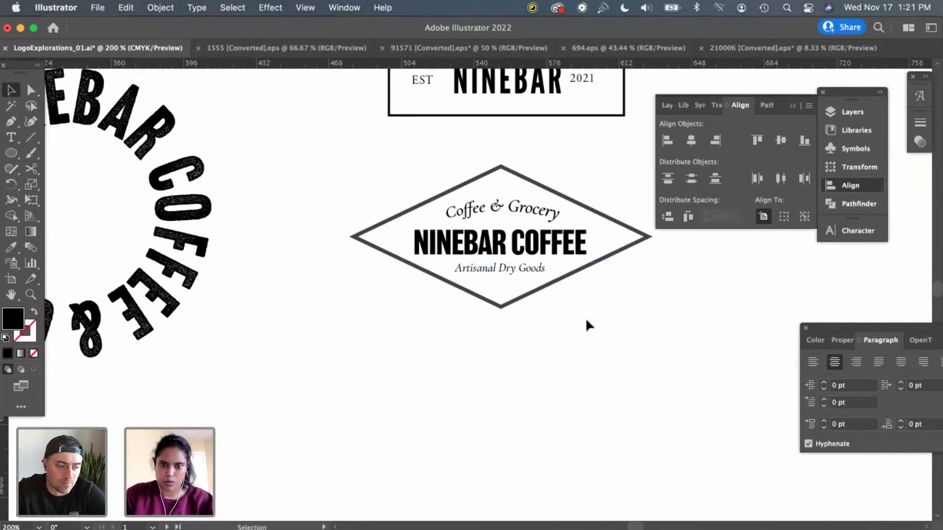
Nudge the Artisanal Dry Goods line slightly left, keeping its lowered position below NINEBAR COFFEE
drag(513, 278, 510, 274)
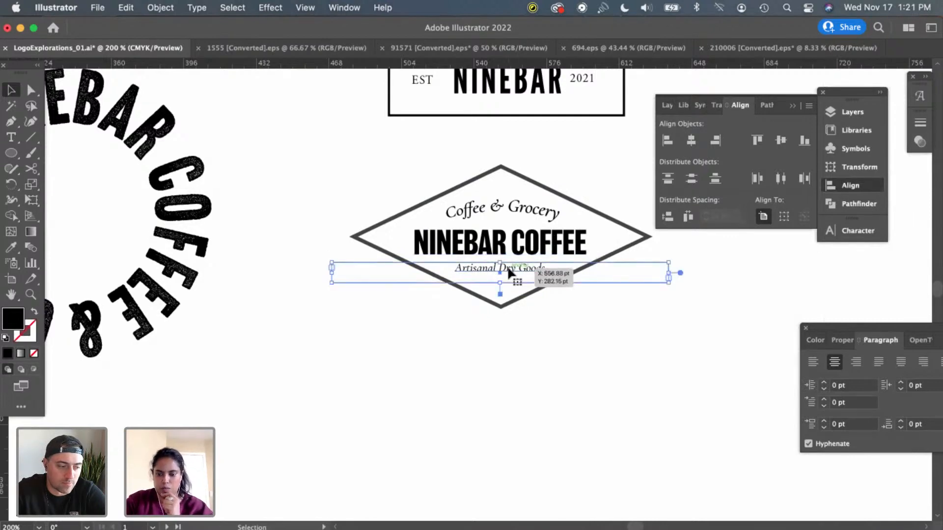
key(Left)
key(Left)
key(Up)
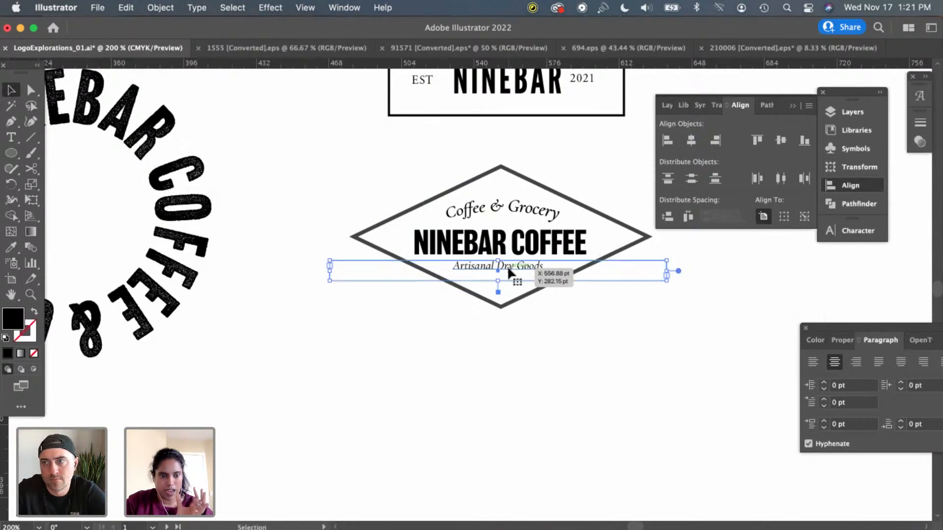
key(Down)
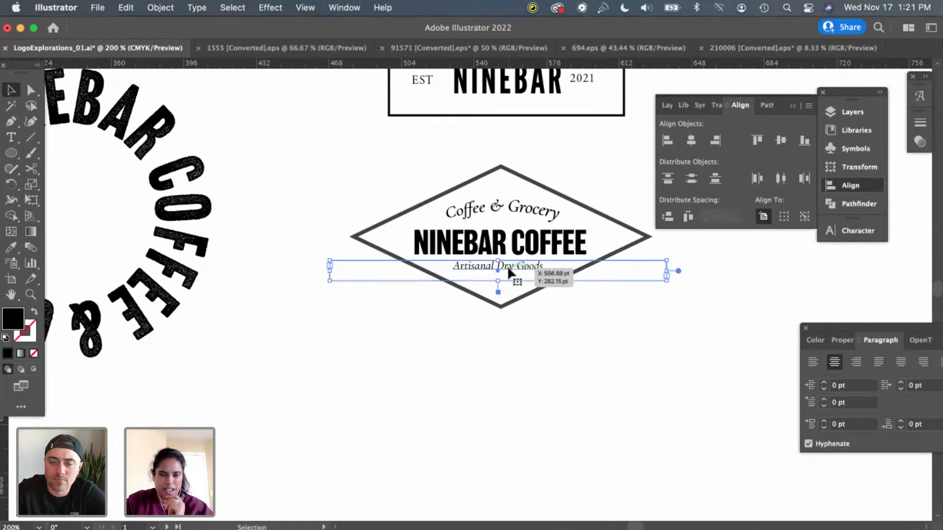
click(548, 398)
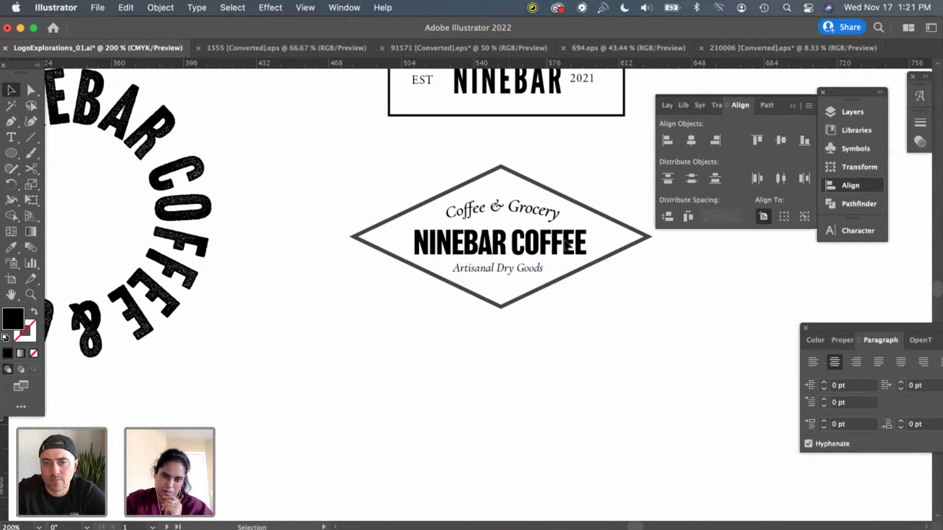
click(555, 215)
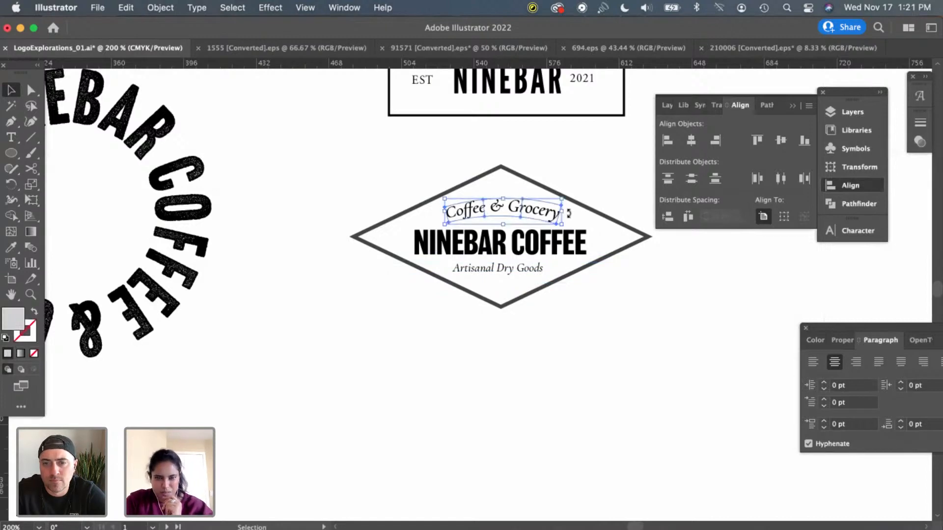
drag(569, 213, 568, 215)
click(676, 361)
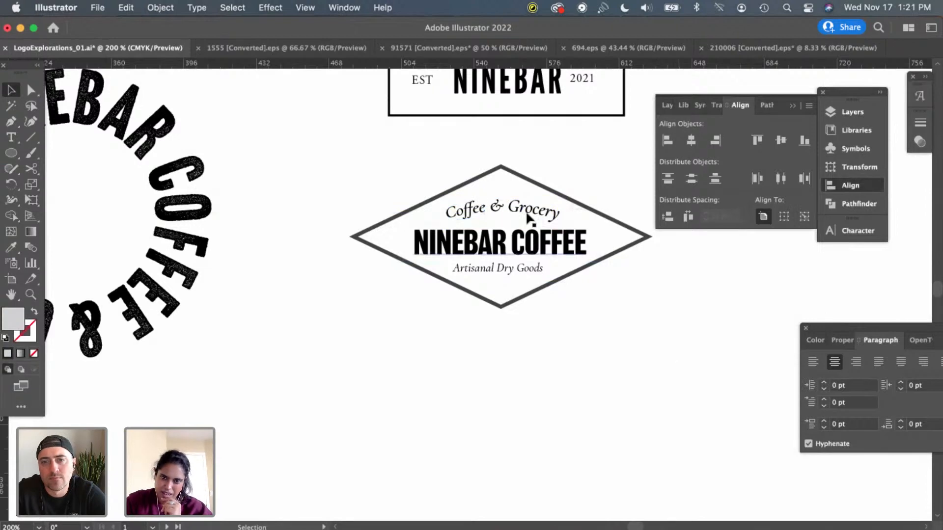
click(525, 210)
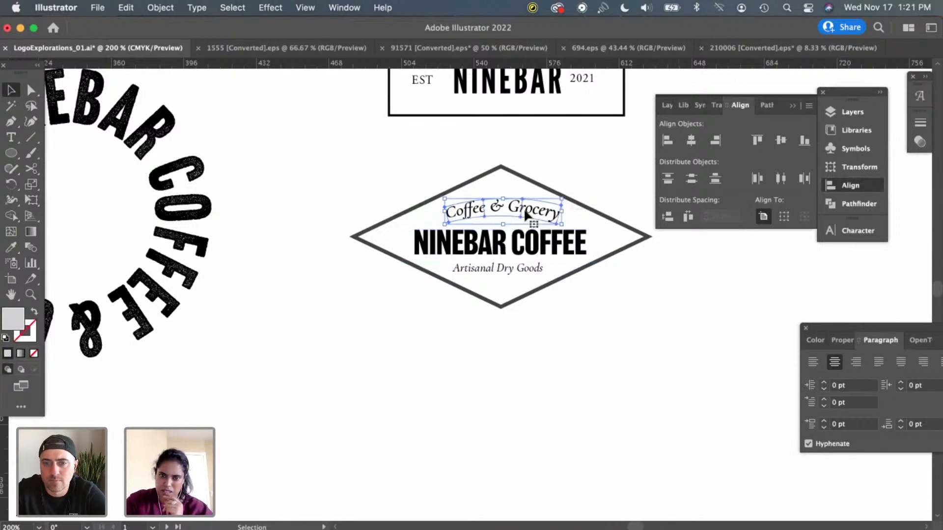
click(578, 310)
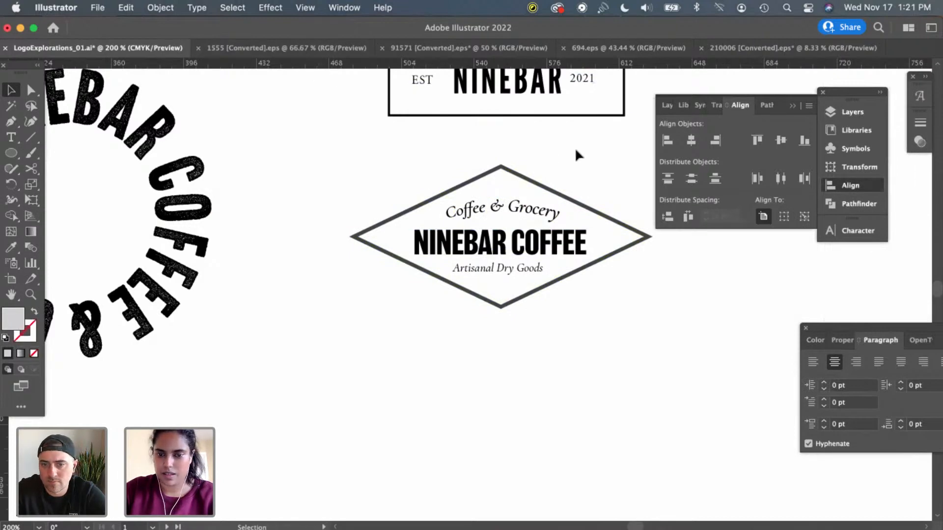
Look through the ornament documents 1555, 91571 and 694 for decorative elements, then return to LogoExplorations_01.ai
click(347, 52)
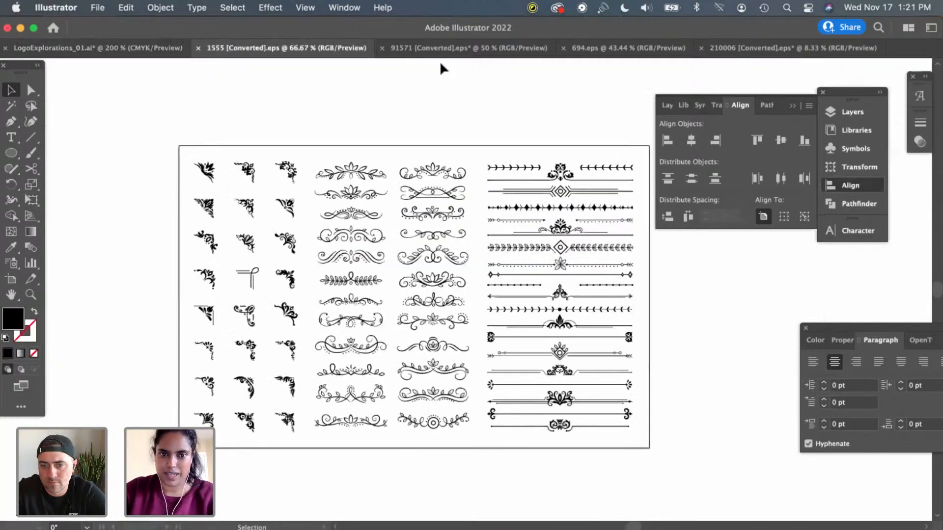
click(475, 52)
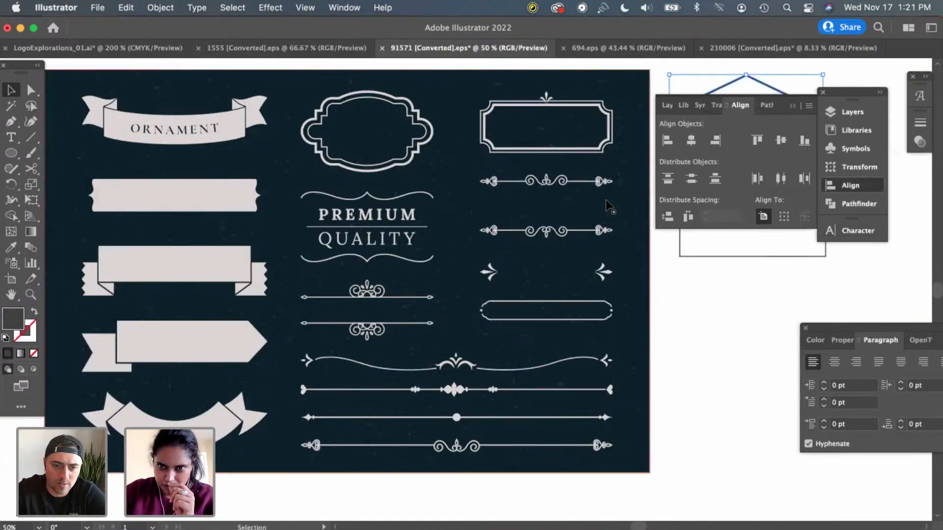
click(640, 53)
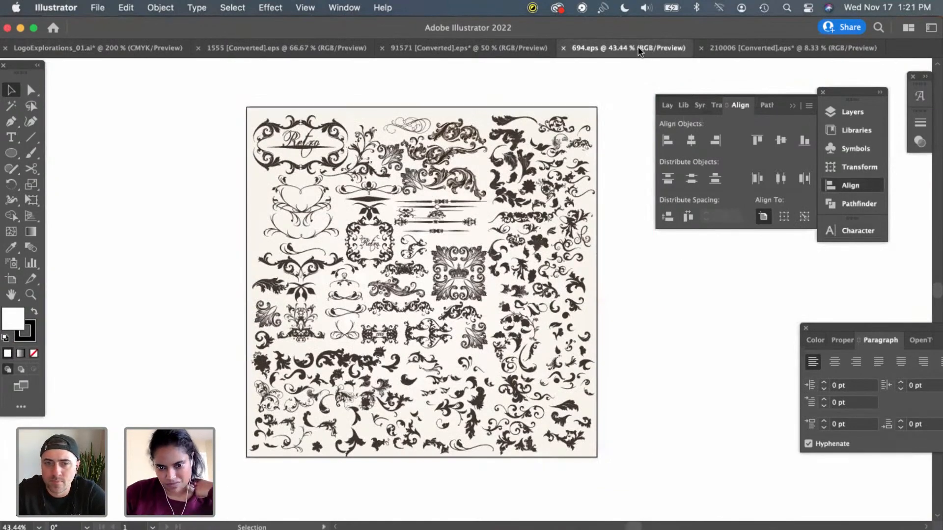
click(119, 51)
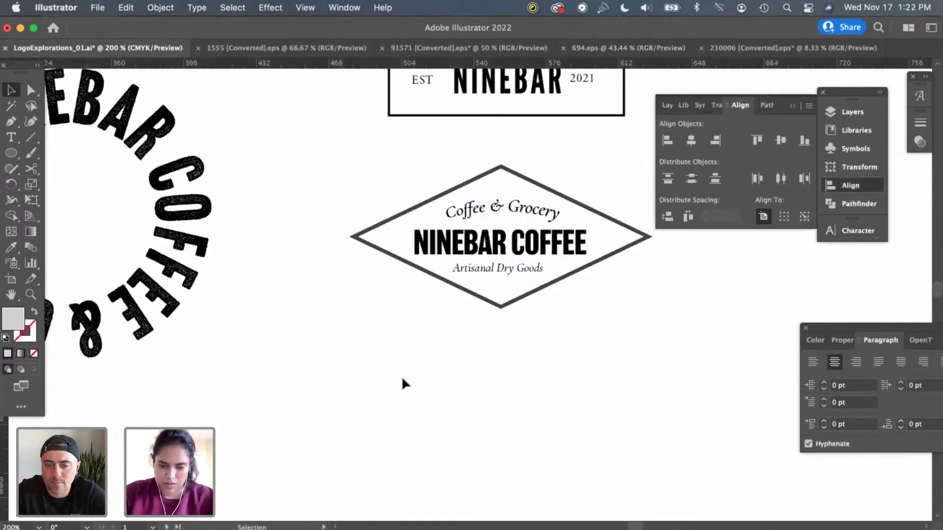
Draw a small circle with a 000000 black fill in the empty space below the diamond badge
click(11, 153)
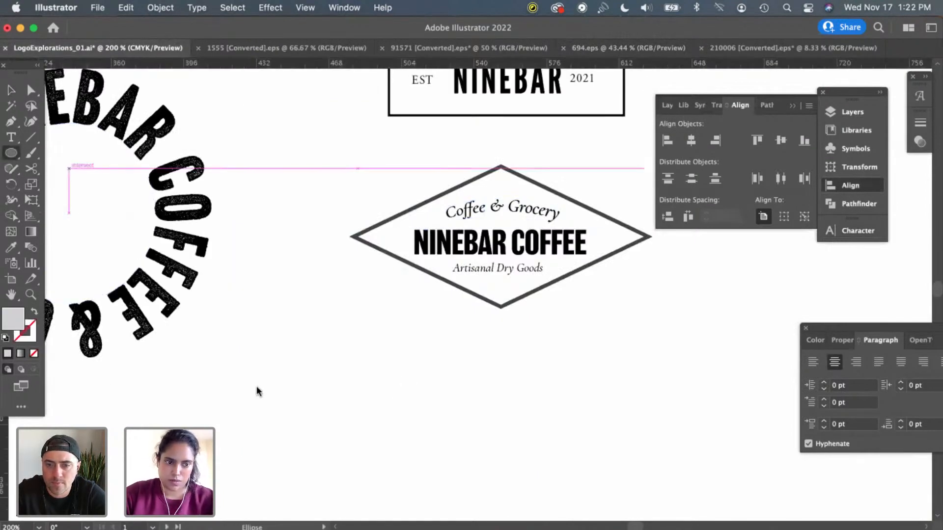
double_click(18, 322)
text(000)
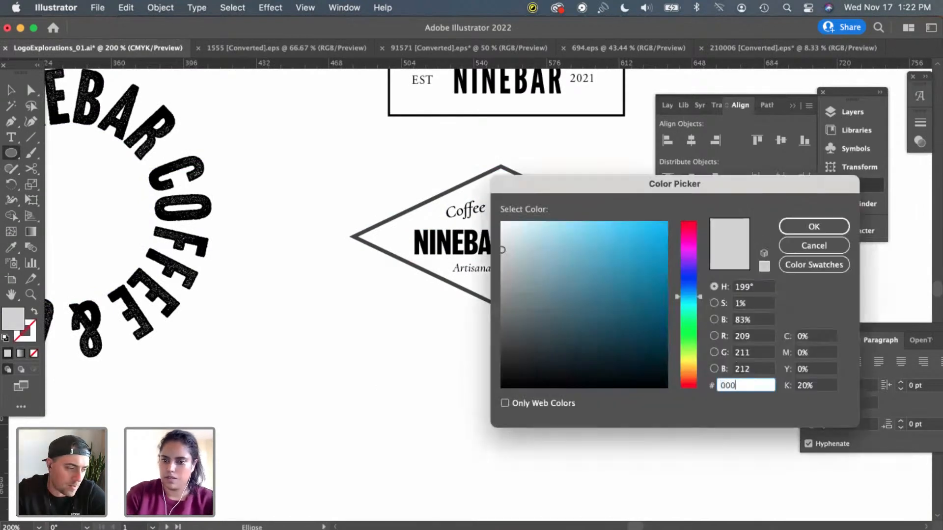
text(000)
key(Return)
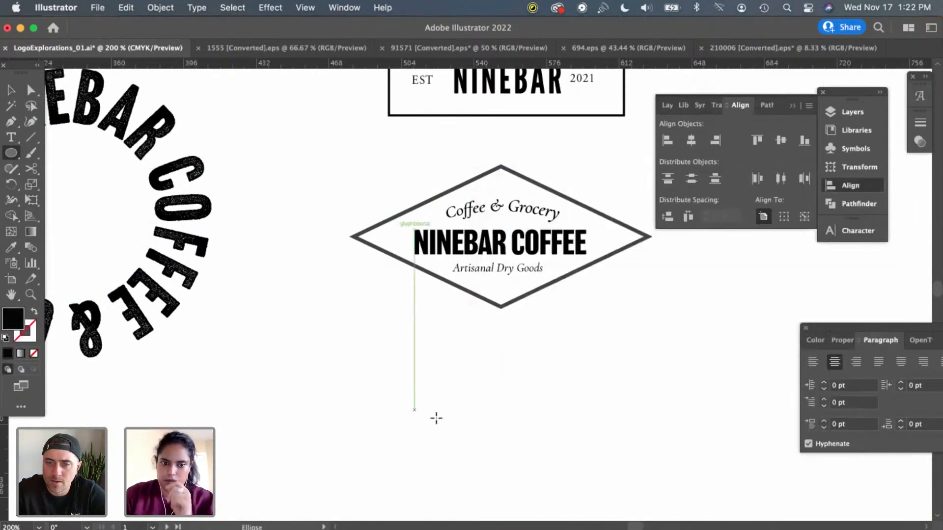
drag(463, 386, 486, 387)
key(super+z)
key(v)
click(532, 402)
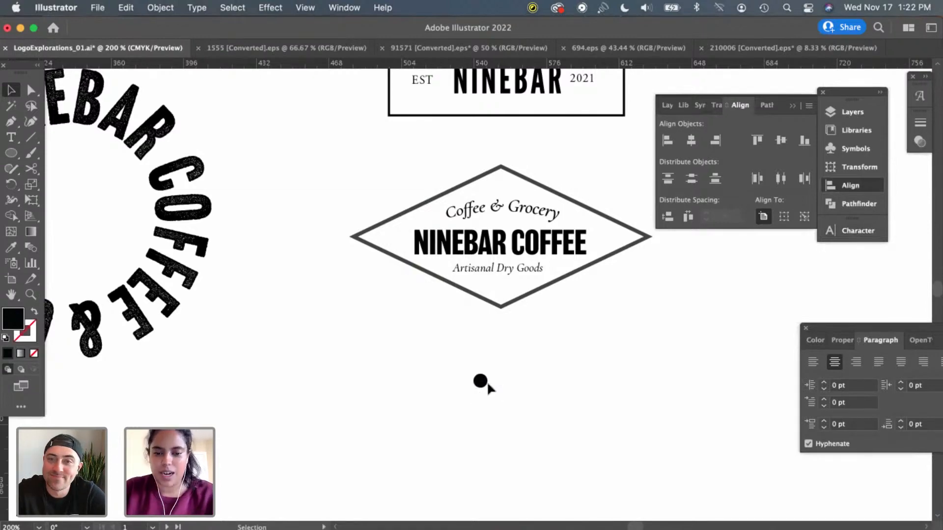
Move the small black circle into the diamond badge, between the Coffee & Grocery ampersand and NINEBAR COFFEE
click(480, 381)
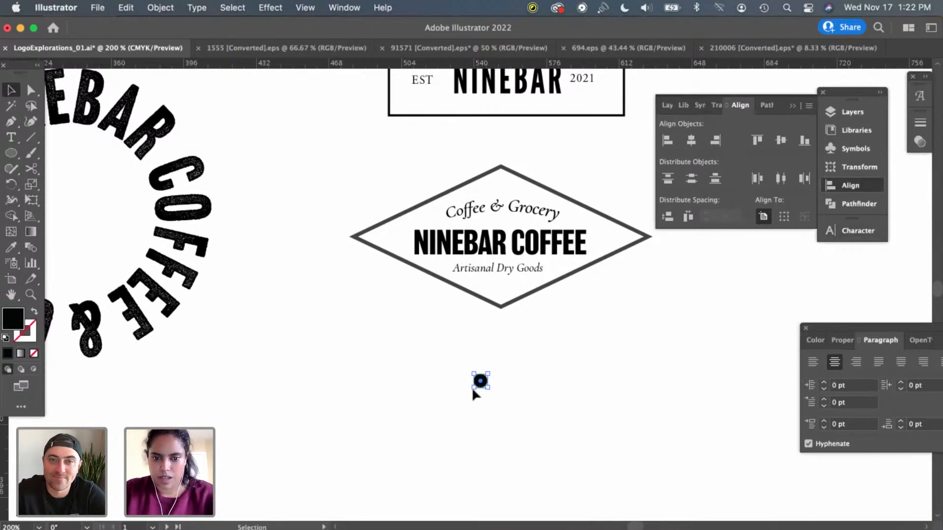
drag(472, 388, 478, 388)
click(539, 399)
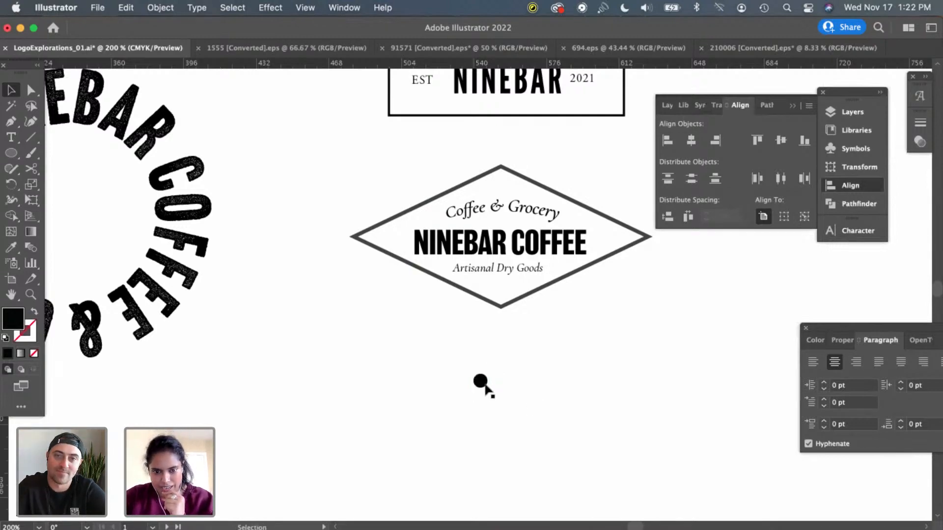
click(481, 382)
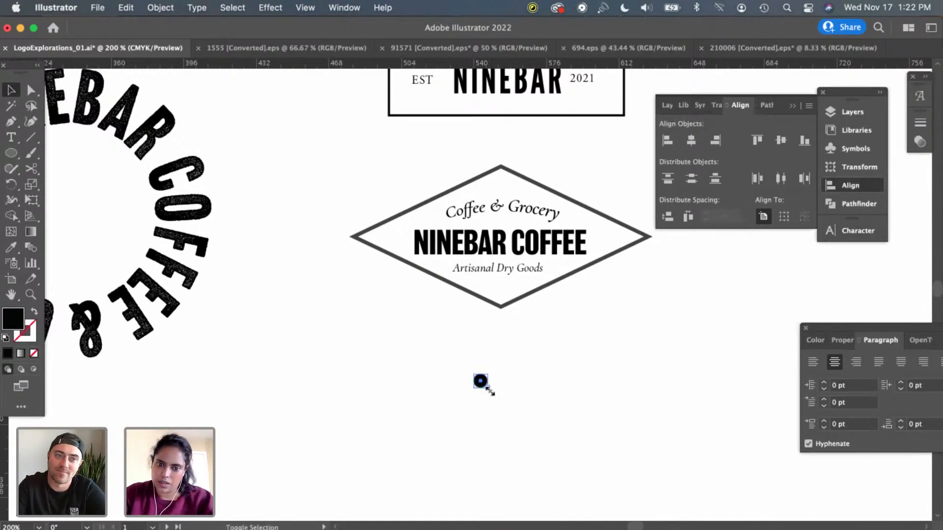
drag(488, 391, 507, 222)
click(496, 388)
key(super+equal)
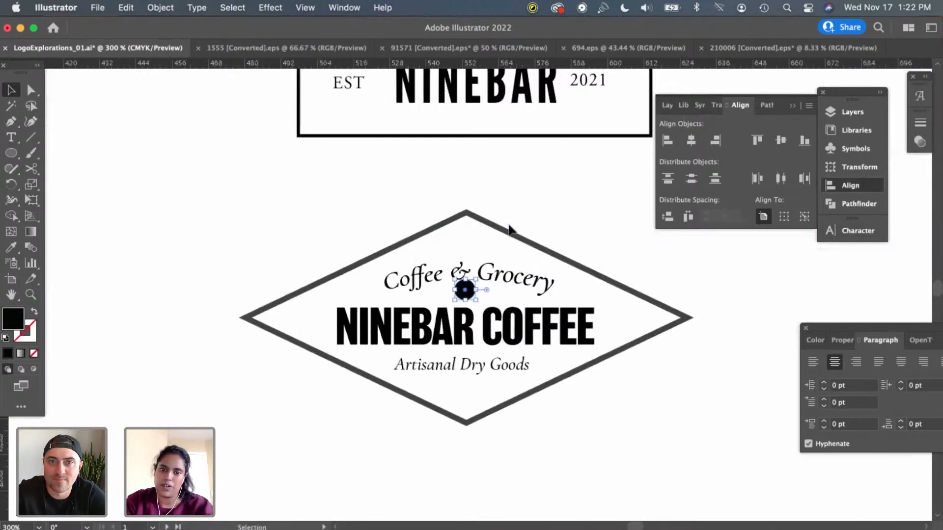
Shrink the black circle slightly and nudge it slightly left beneath the ampersand
drag(475, 300, 473, 296)
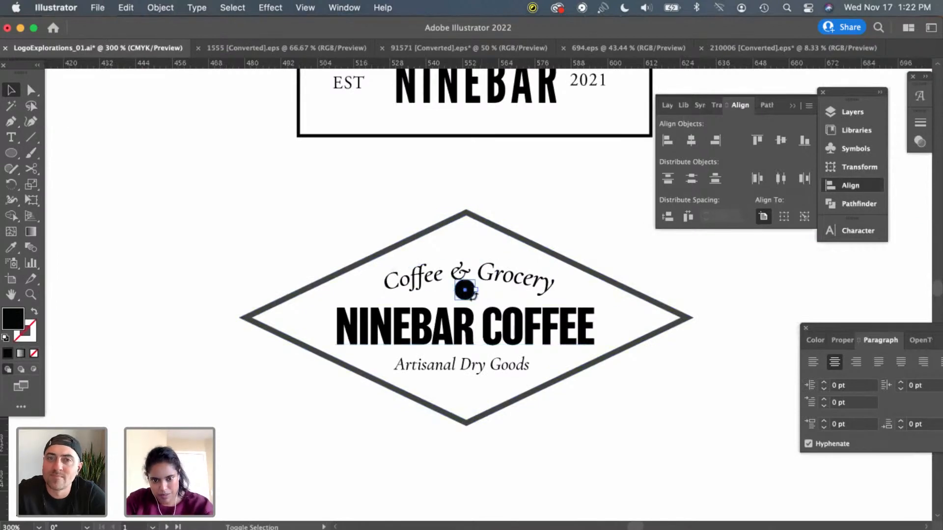
shift+click(480, 293)
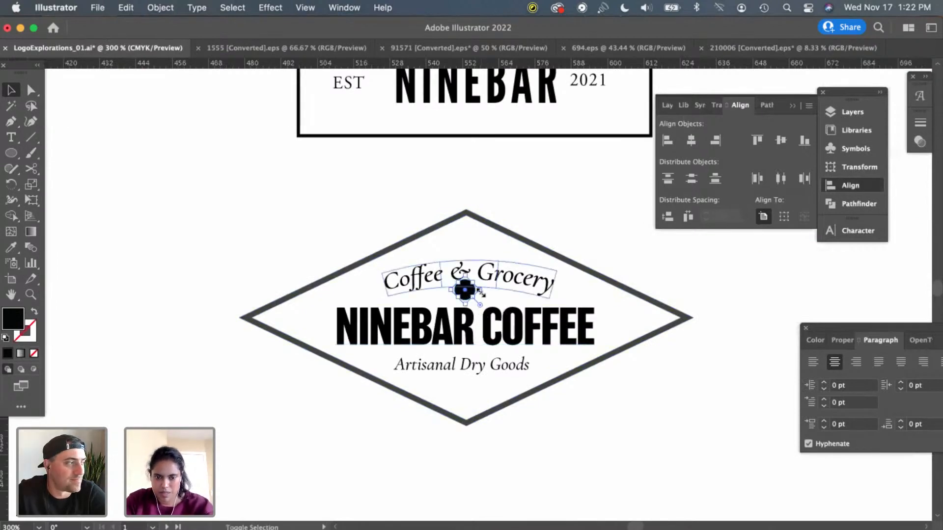
shift+click(480, 293)
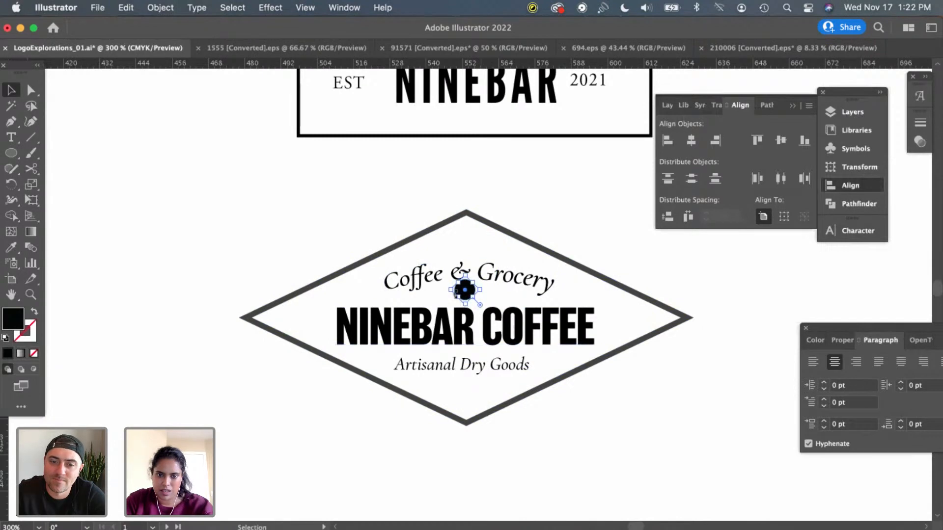
drag(451, 291, 453, 290)
key(Left)
key(Left)
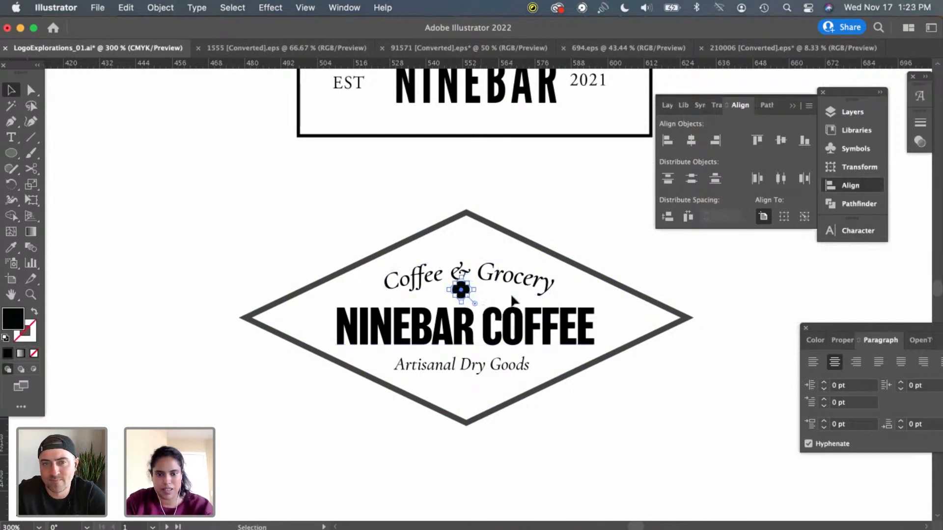
key(Right)
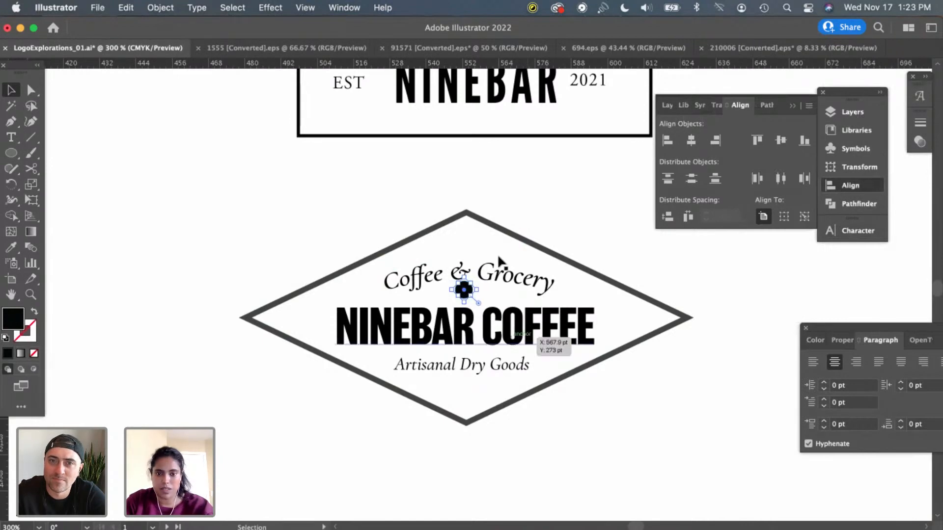
Nudge the arched Coffee & Grocery text up in the diamond badge to open a gap above the black circle
click(491, 284)
key(Up)
key(Up)
key(Up)
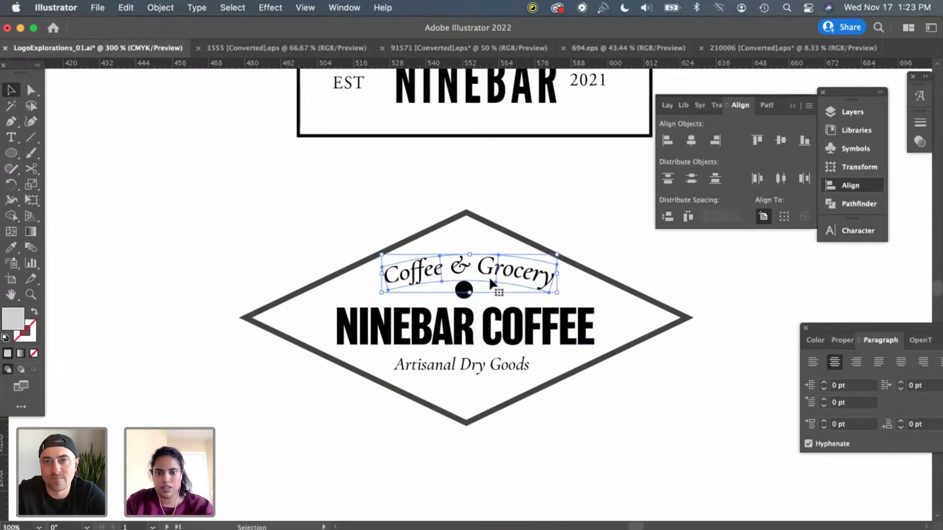
key(Up)
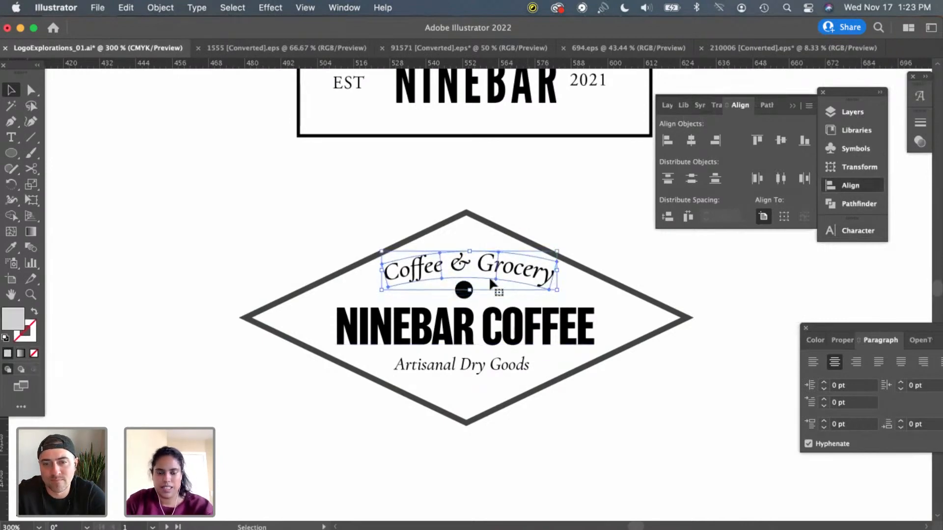
key(Down)
key(Down)
key(Down)
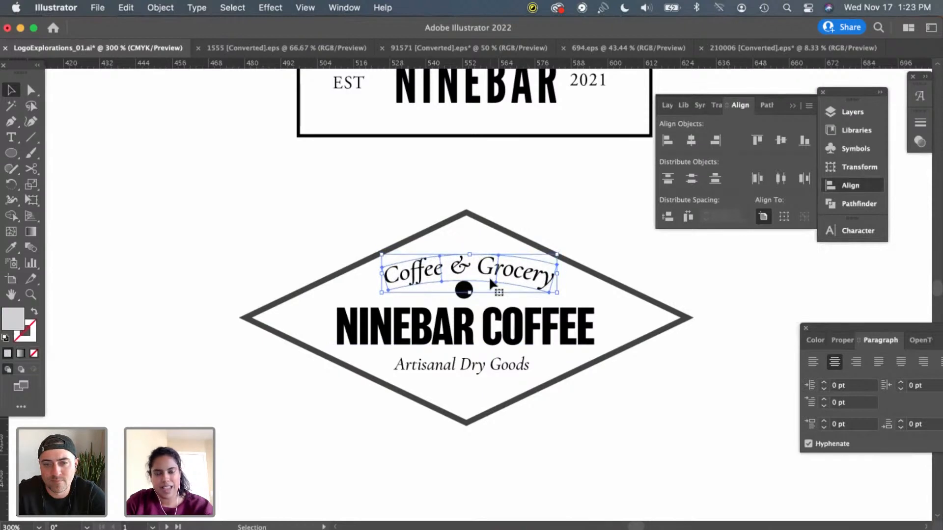
key(Up)
key(Up)
key(Up)
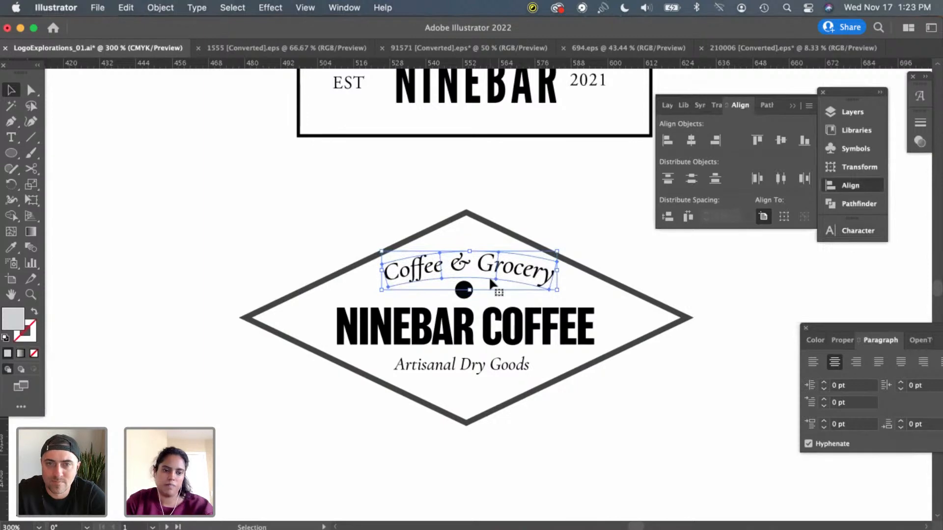
key(Down)
key(Up)
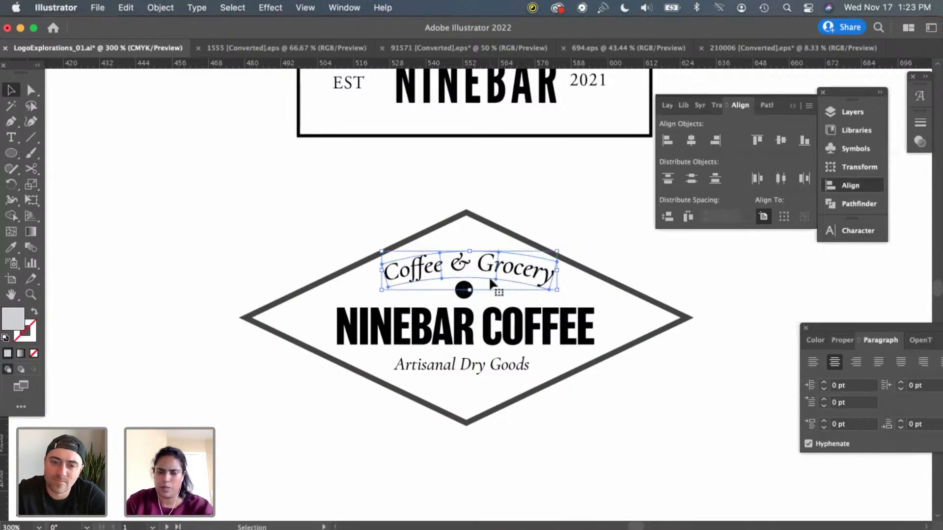
Try shifting the arched Coffee & Grocery text slightly left and back right to compare its centering over the circle
key(Left)
key(Left)
key(Left)
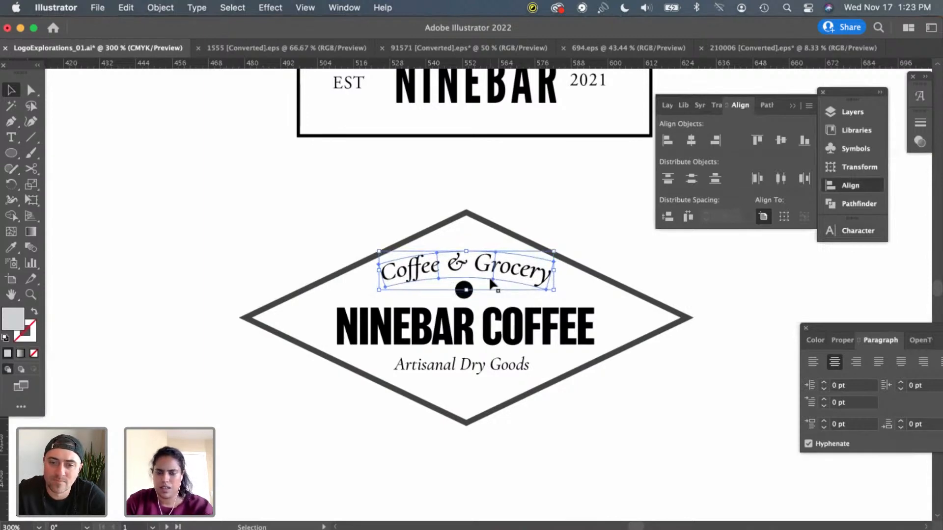
key(Right)
key(Right)
key(Right)
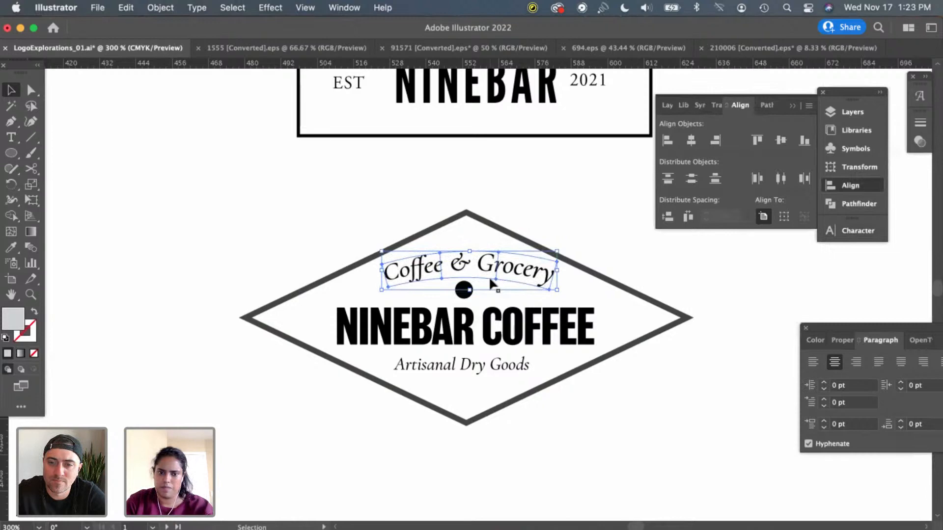
Review the diamond badge alongside the neighbouring circular, stacked and framed NINEBAR logo variations
click(376, 439)
scroll(376, 438, left, 10)
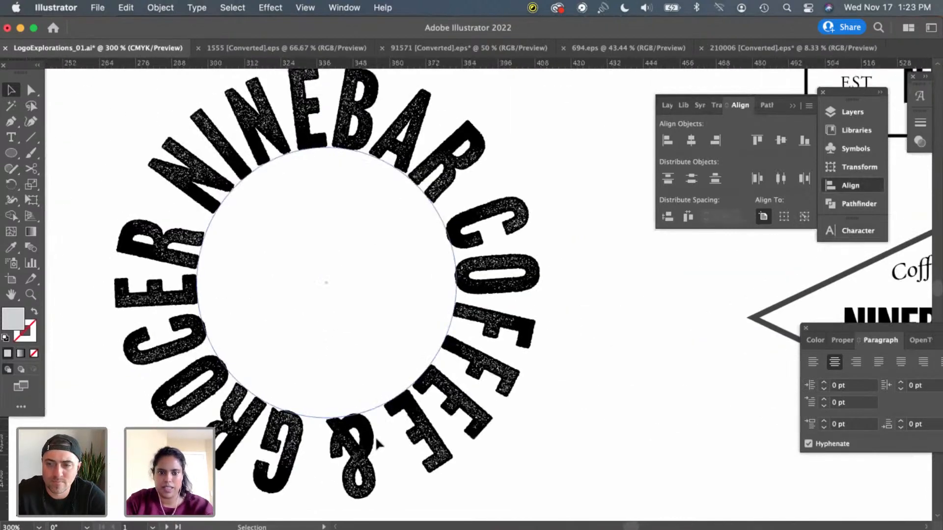
scroll(375, 436, left, 3)
key(super+minus)
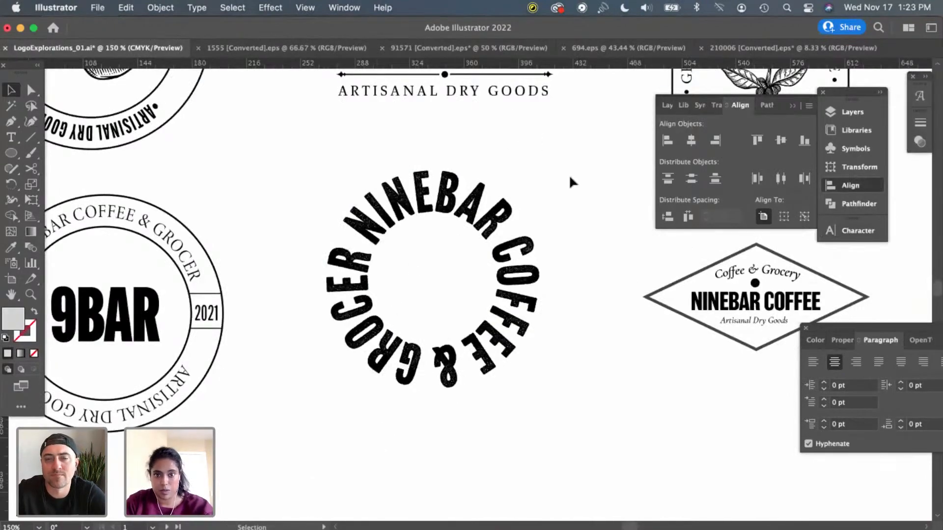
drag(569, 182, 570, 309)
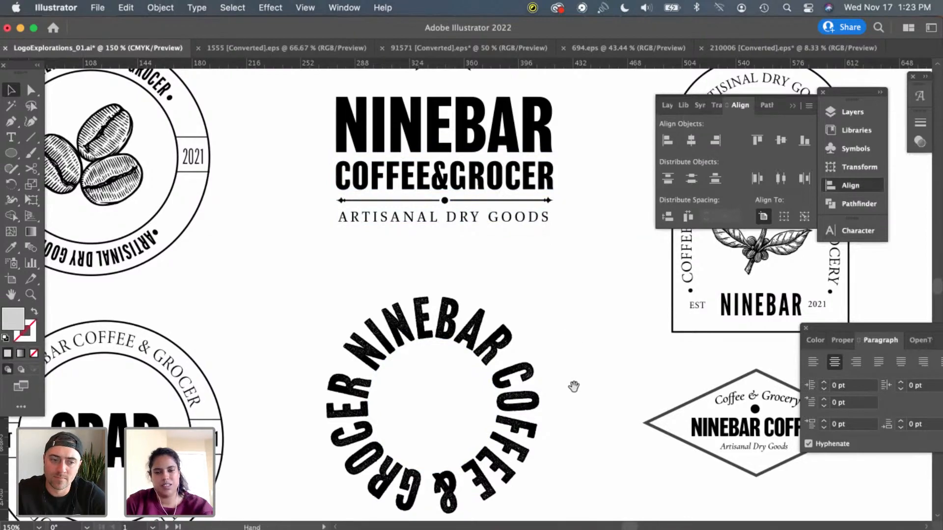
drag(573, 385, 422, 326)
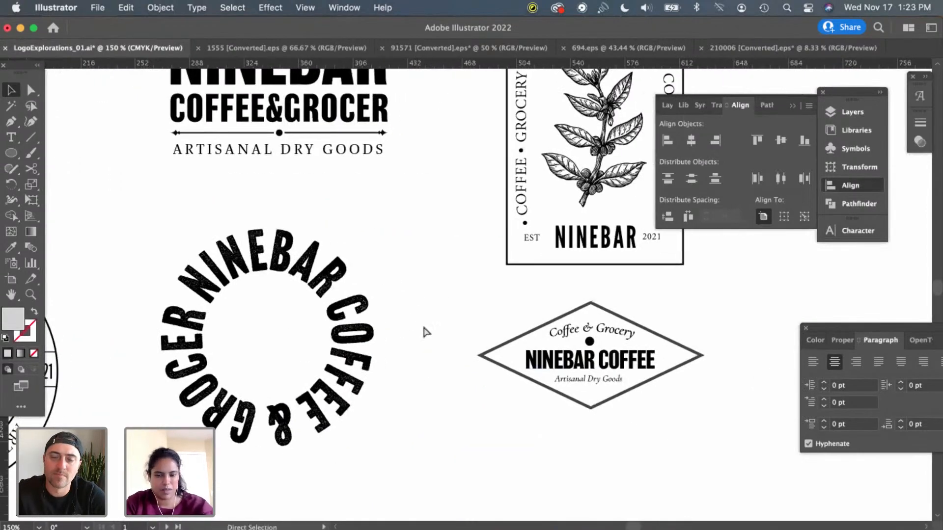
Center-align the NINEBAR COFFEE and Artisanal Dry Goods text horizontally with each other in the diamond badge
key(super+equal)
key(super+equal)
scroll(455, 383, right, 7)
scroll(455, 383, down, 3)
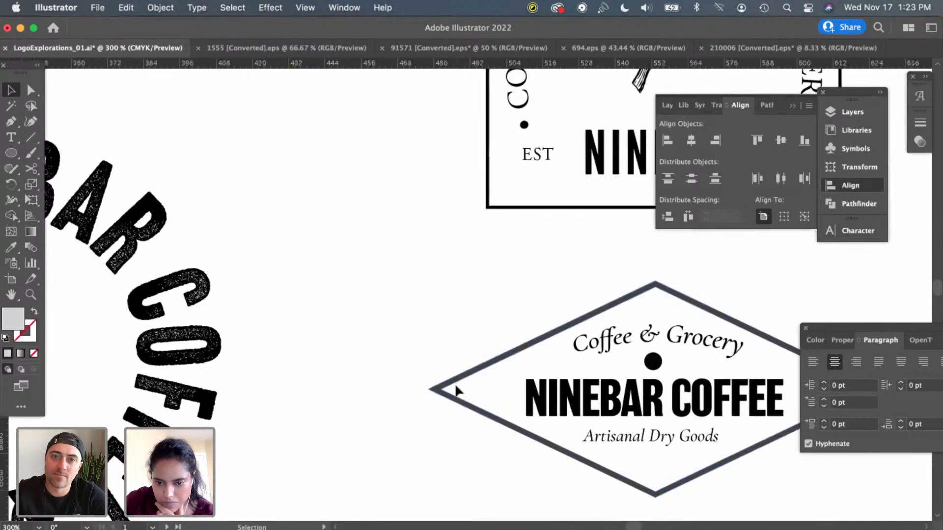
click(558, 411)
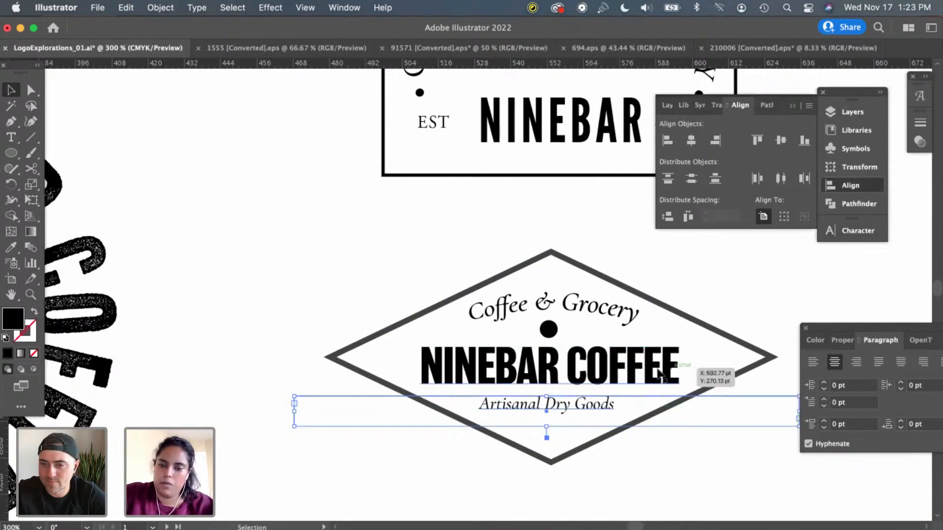
shift+click(643, 365)
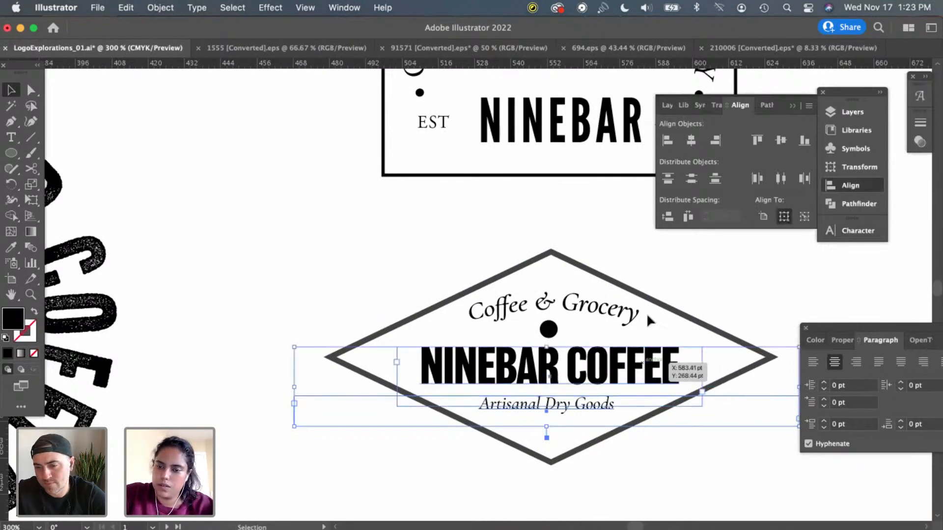
click(691, 141)
click(641, 495)
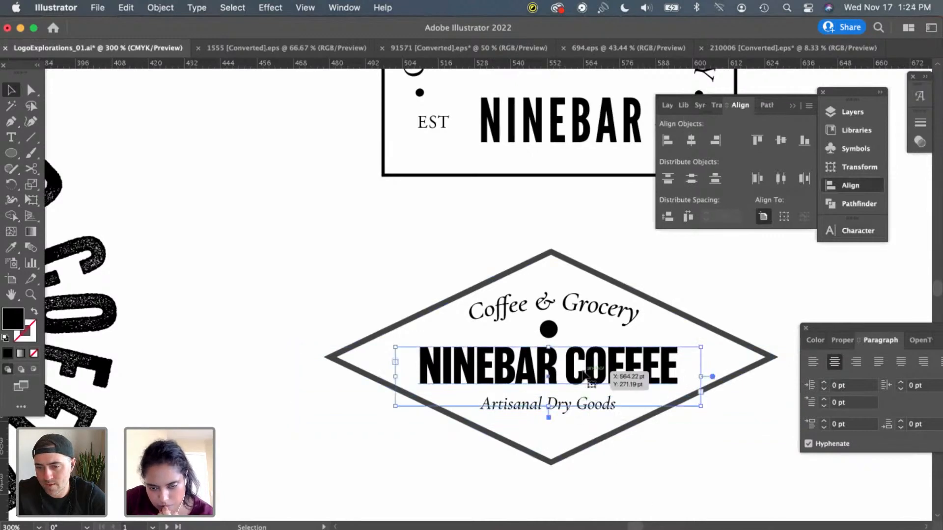
Nudge the NINEBAR COFFEE text slightly down toward the Artisanal Dry Goods line
click(585, 375)
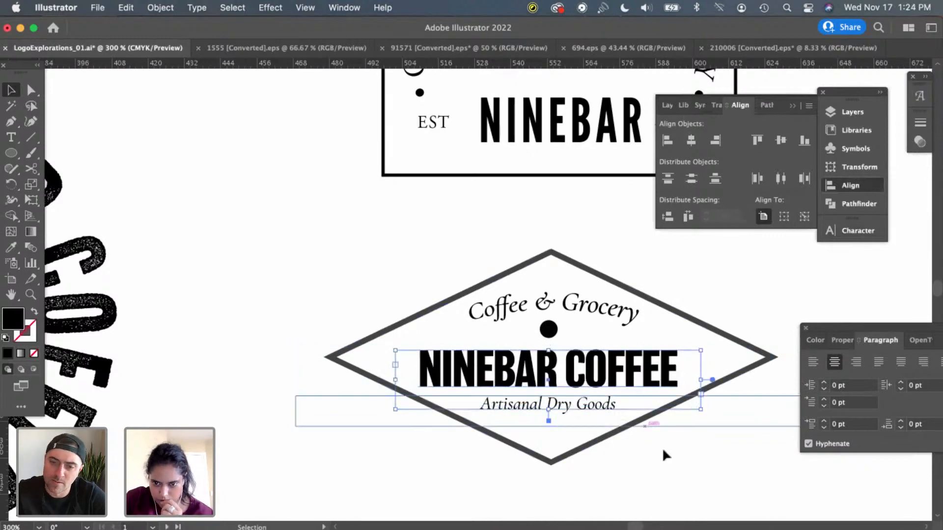
click(699, 473)
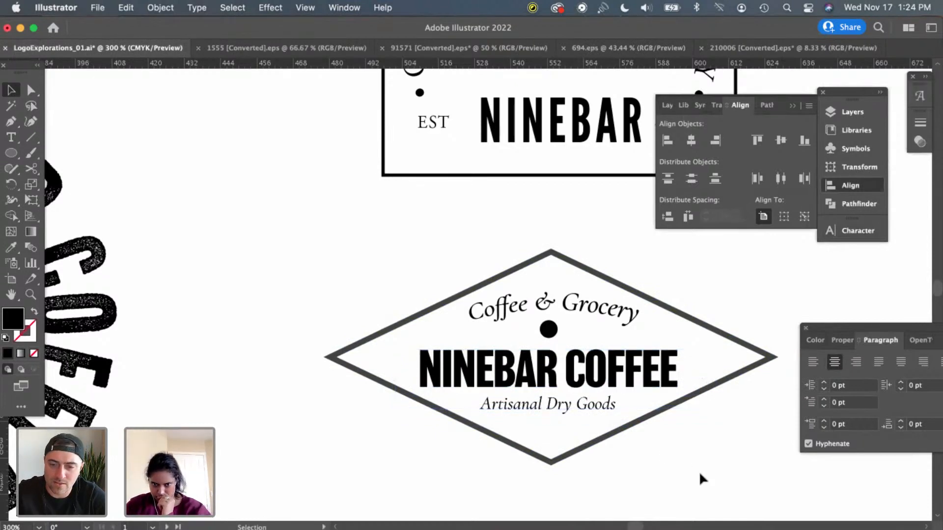
key(a)
key(super+minus)
key(super+minus)
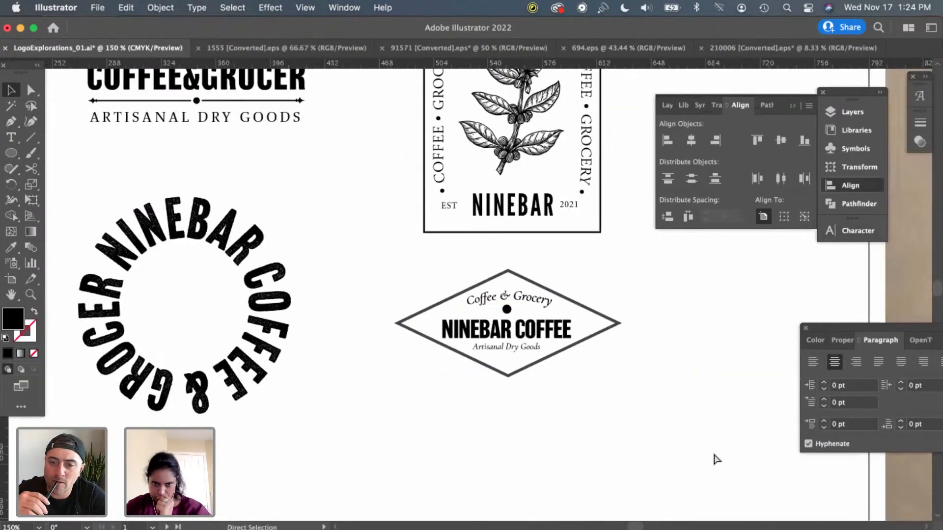
Move the black circle out of the badge to the empty area below the diamond's lower-right edge
key(super+equal)
drag(522, 315, 523, 316)
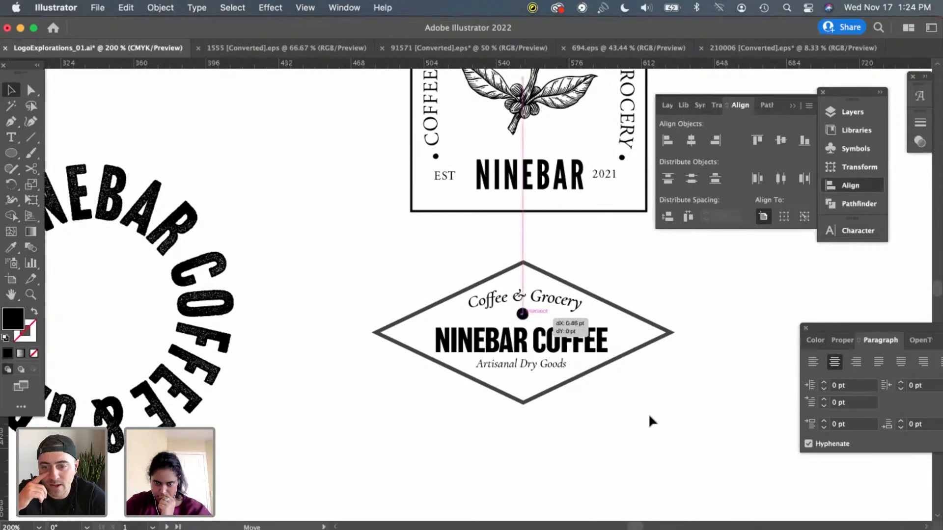
drag(649, 421, 652, 417)
Move the NINEBAR COFFEE and Artisanal Dry Goods text up together slightly inside the diamond
click(559, 368)
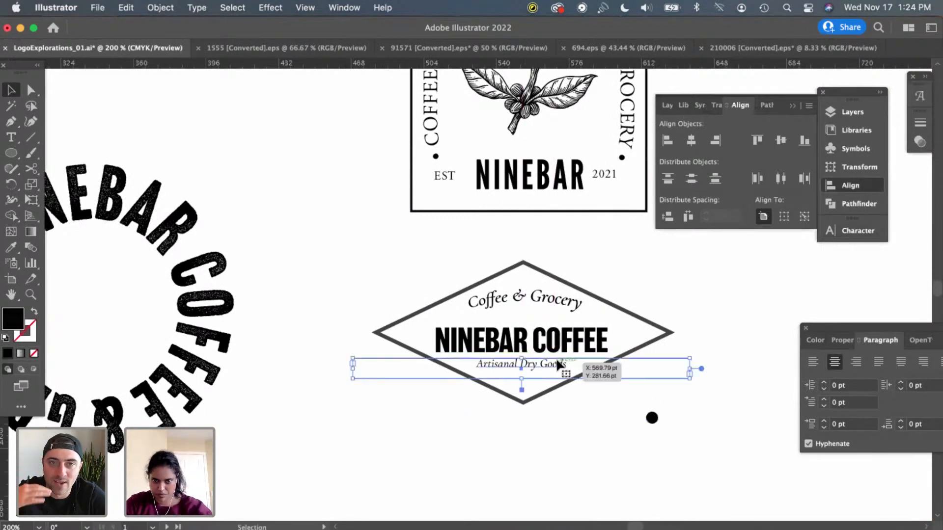
shift+click(542, 341)
drag(540, 339, 540, 335)
click(580, 423)
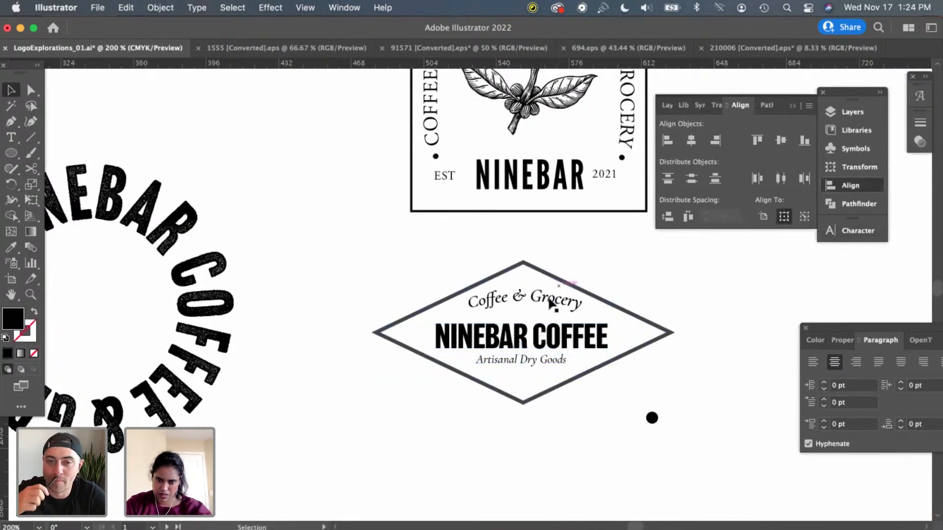
Nudge the arched Coffee & Grocery text down slightly, closer to NINEBAR COFFEE
click(549, 300)
key(Down)
key(Down)
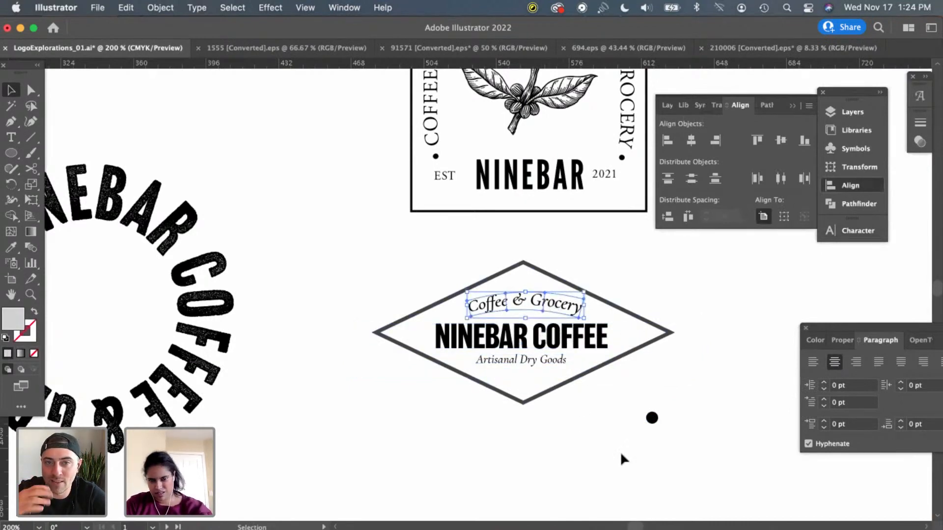
click(616, 437)
Review the spacing of the diamond badge's three text lines up close and beside the neighbouring logos
key(p)
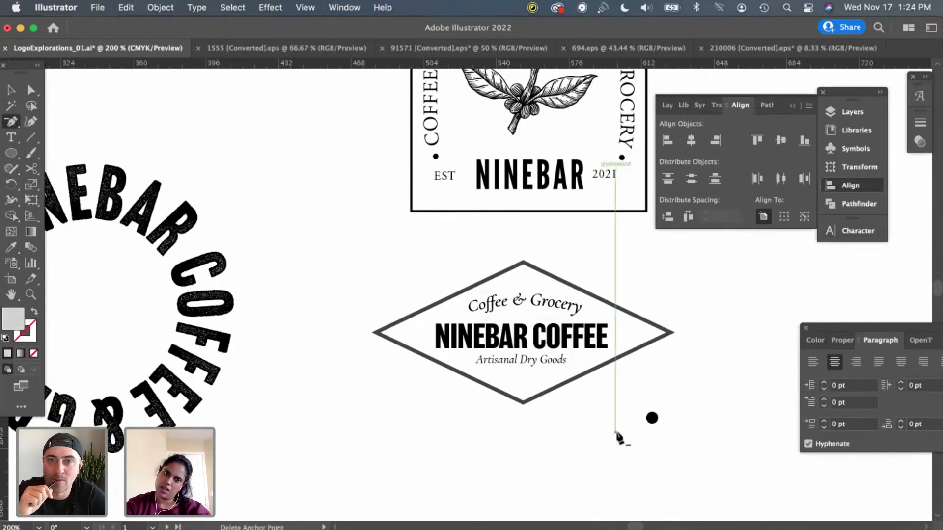
key(super+minus)
key(super+minus)
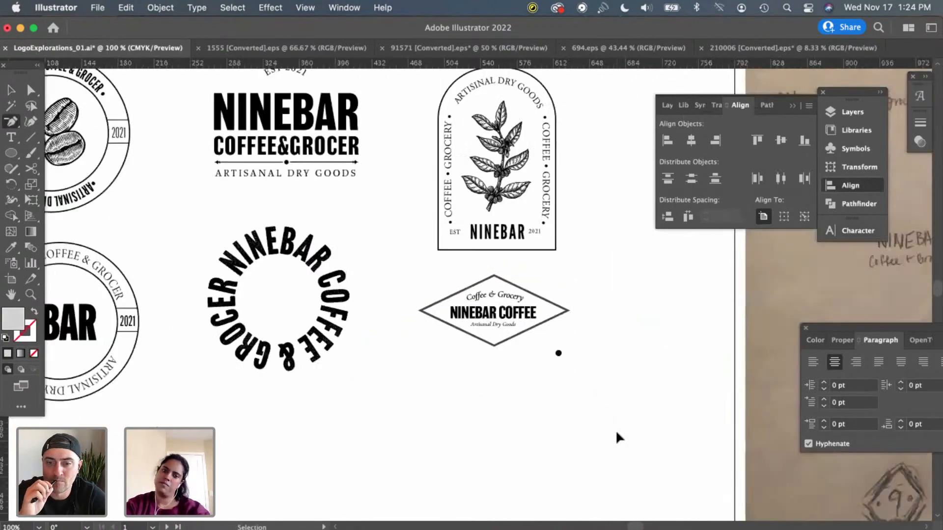
key(super+plus)
key(super+plus)
key(super+plus)
key(super+plus)
key(super+minus)
key(super+minus)
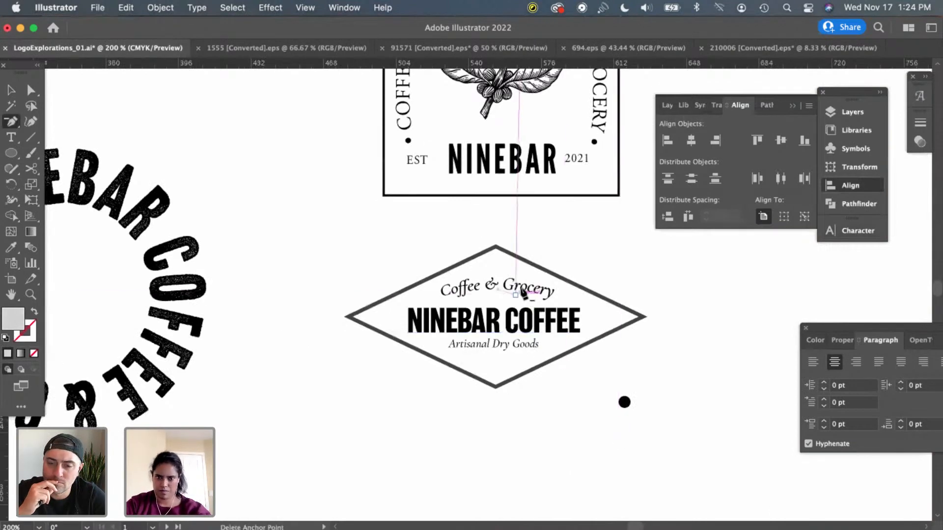
click(522, 294)
click(584, 302)
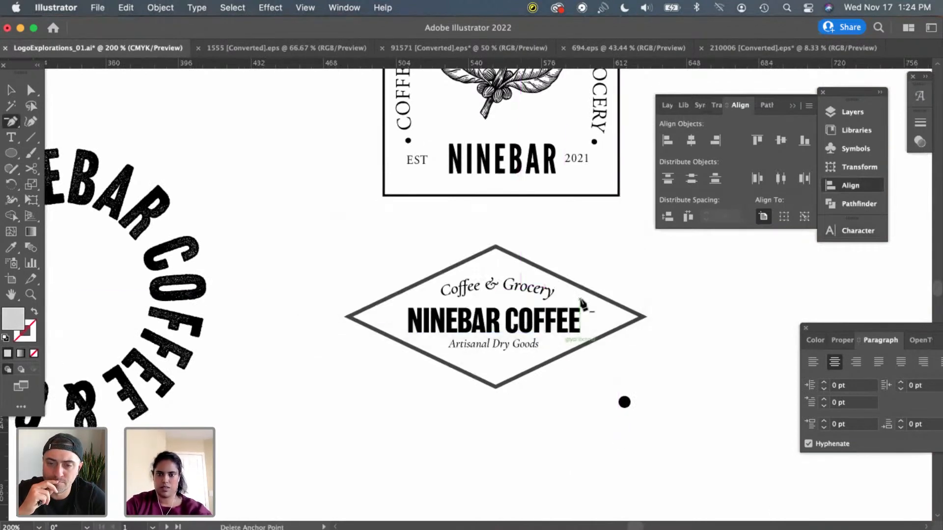
Try deleting the arched Coffee & Grocery text and nudging NINEBAR COFFEE up, and undo both changes
key(v)
click(513, 284)
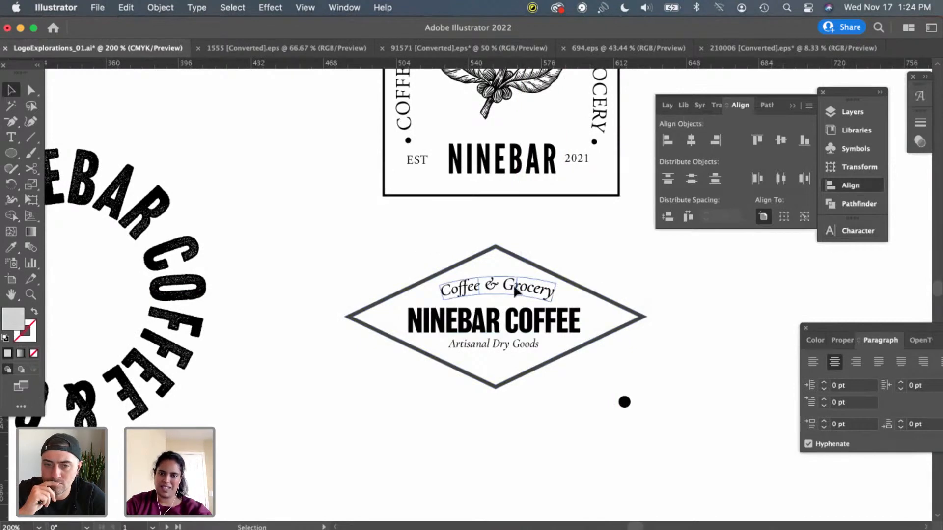
key(Delete)
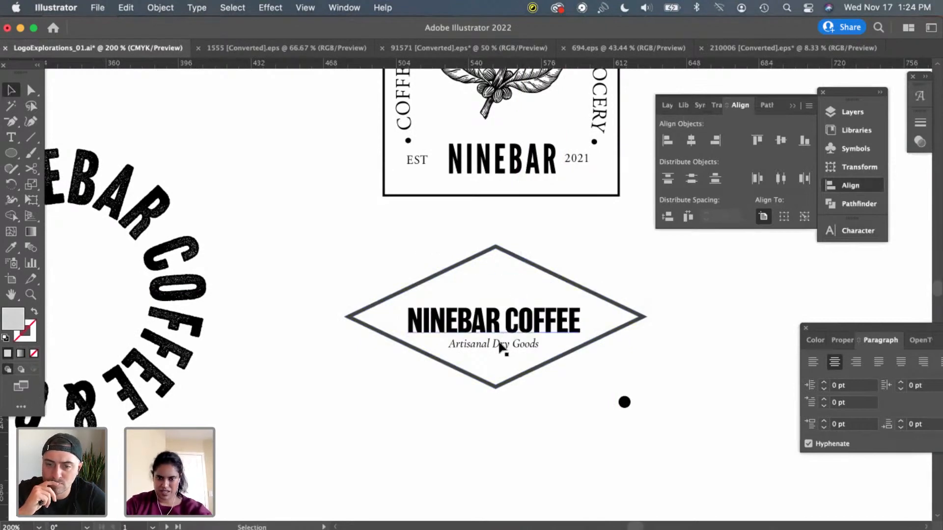
click(495, 342)
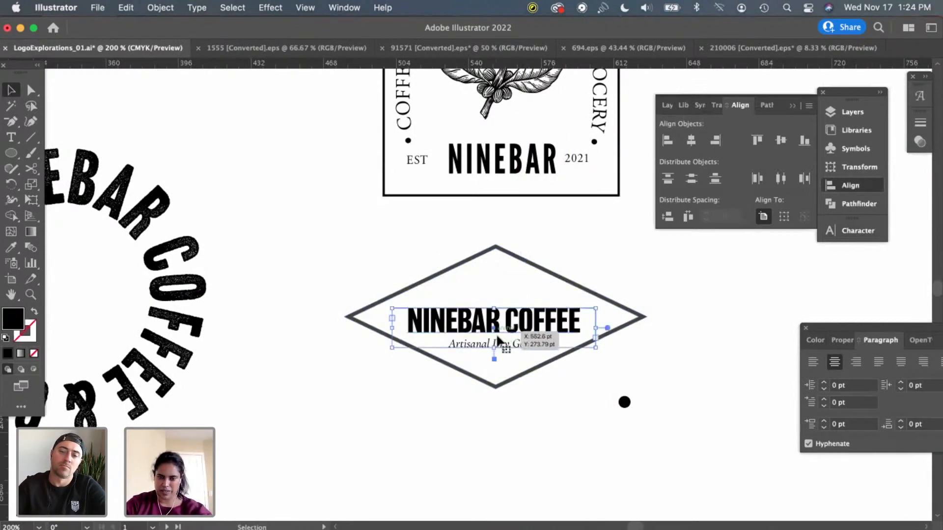
key(Up)
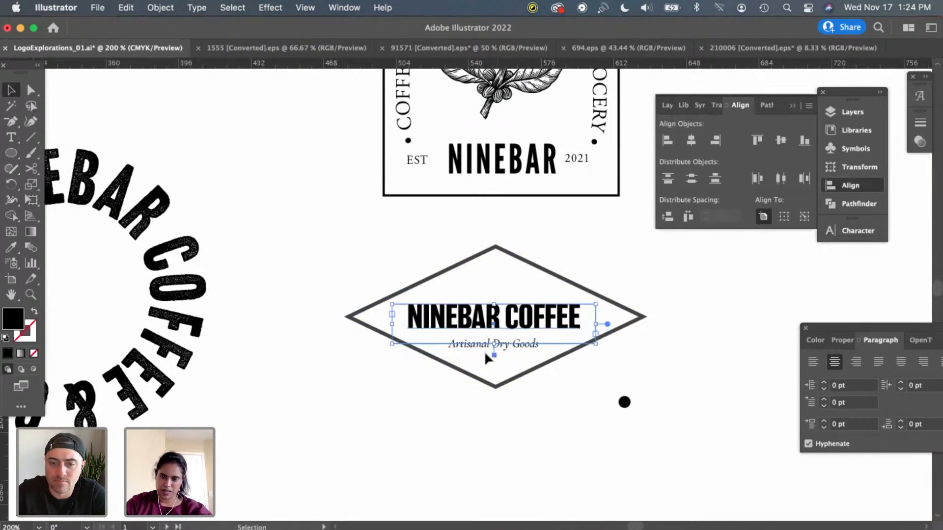
key(super+z)
key(super+z)
key(super+z)
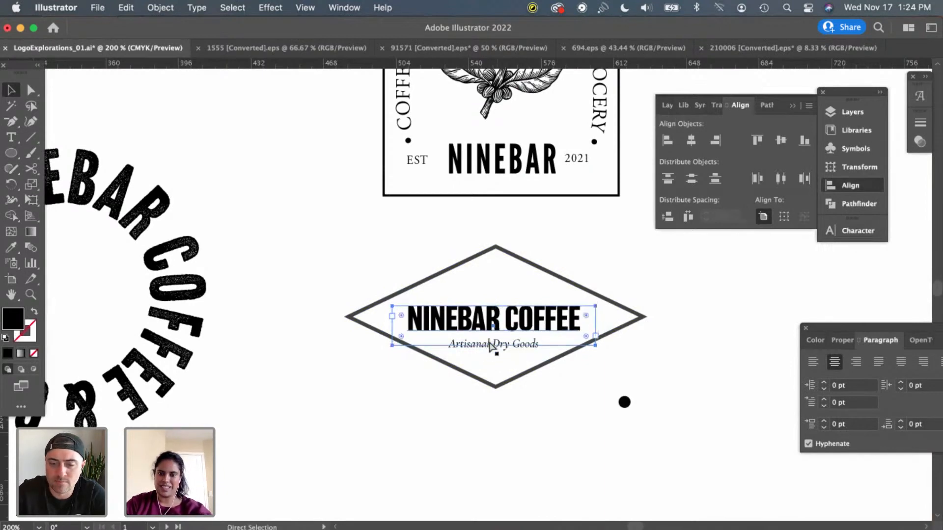
click(619, 271)
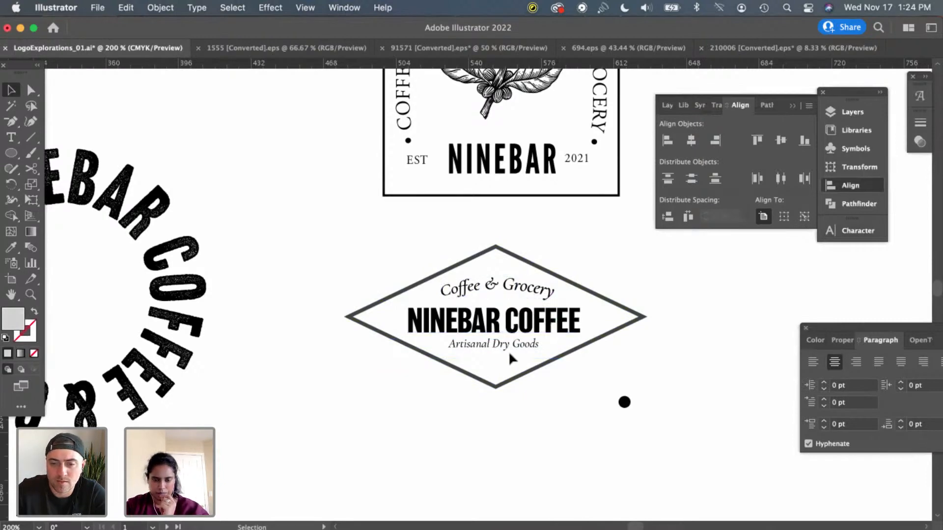
Move the arched Coffee & Grocery text outside the diamond's right corner and nudge NINEBAR COFFEE and Artisanal Dry Goods slightly up
drag(518, 288, 762, 293)
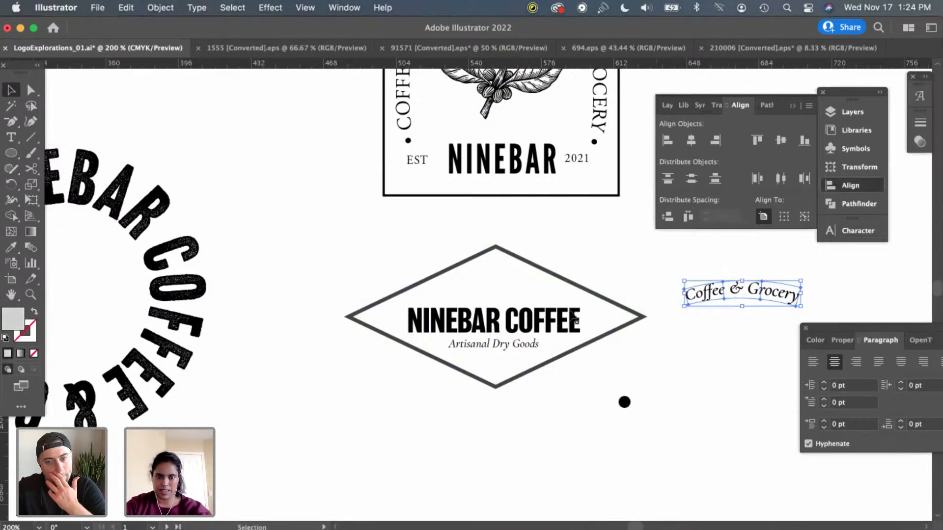
click(523, 336)
key(Up)
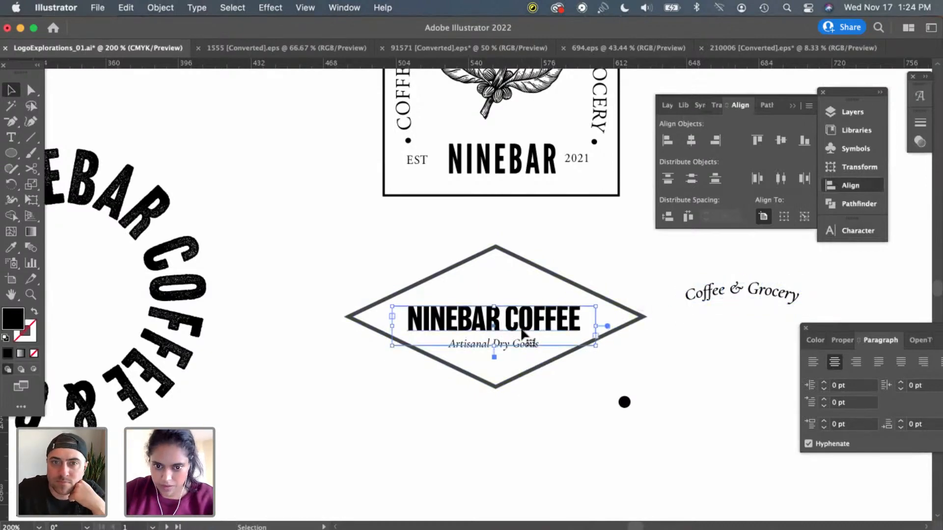
click(471, 348)
key(Up)
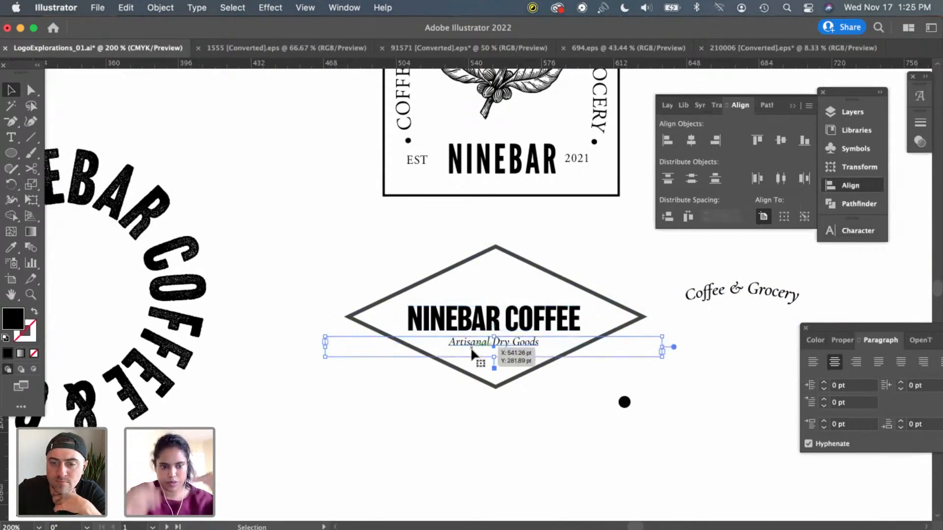
click(499, 425)
Examine the arrow-ended divider line beneath COFFEE&GROCER in the stacked NINEBAR logo
scroll(499, 426, left, 1)
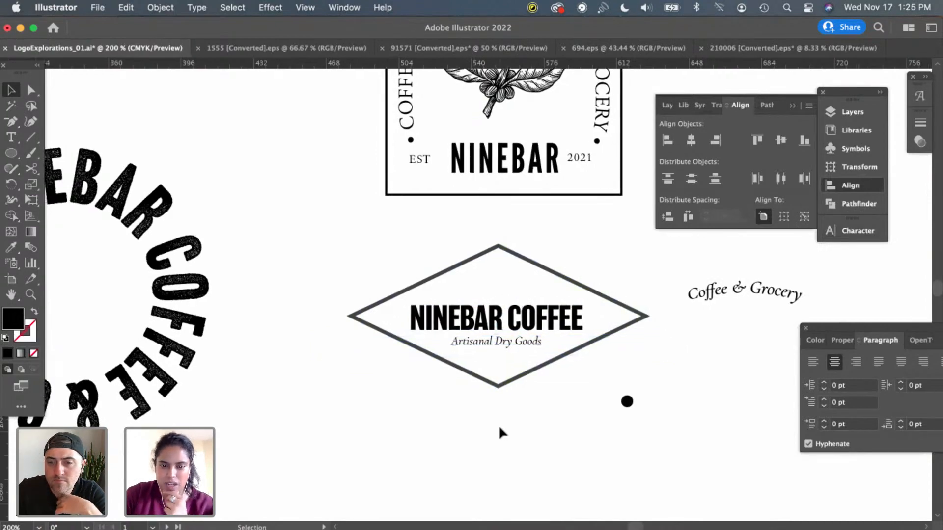
scroll(499, 428, left, 15)
scroll(499, 428, up, 5)
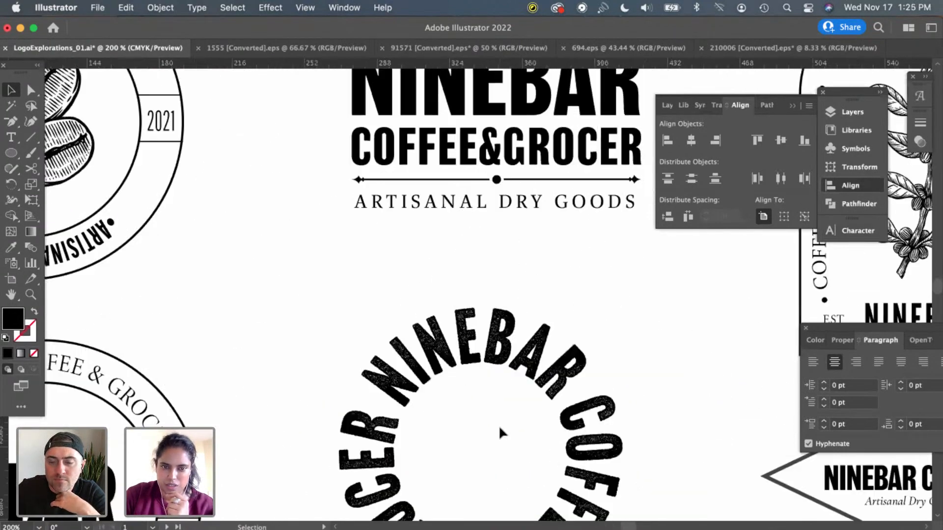
scroll(380, 316, up, 3)
scroll(380, 316, right, 2)
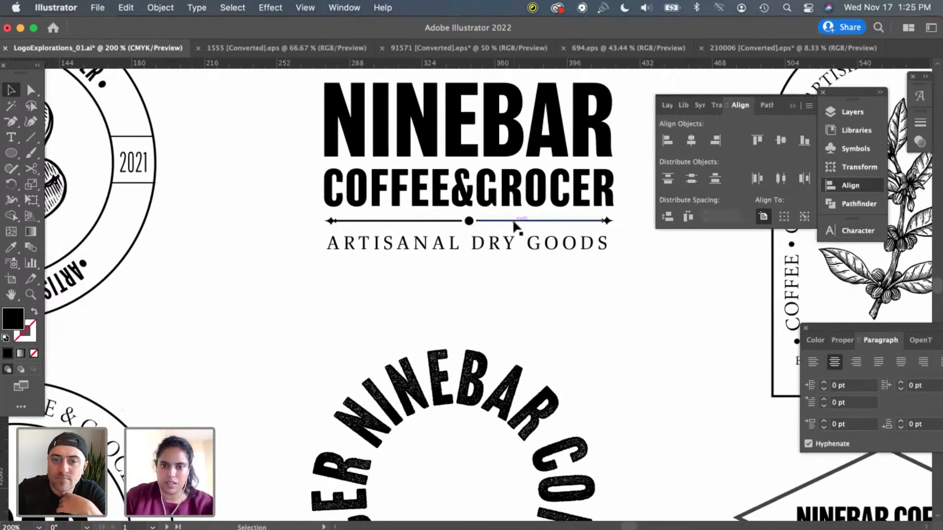
click(514, 222)
key(a)
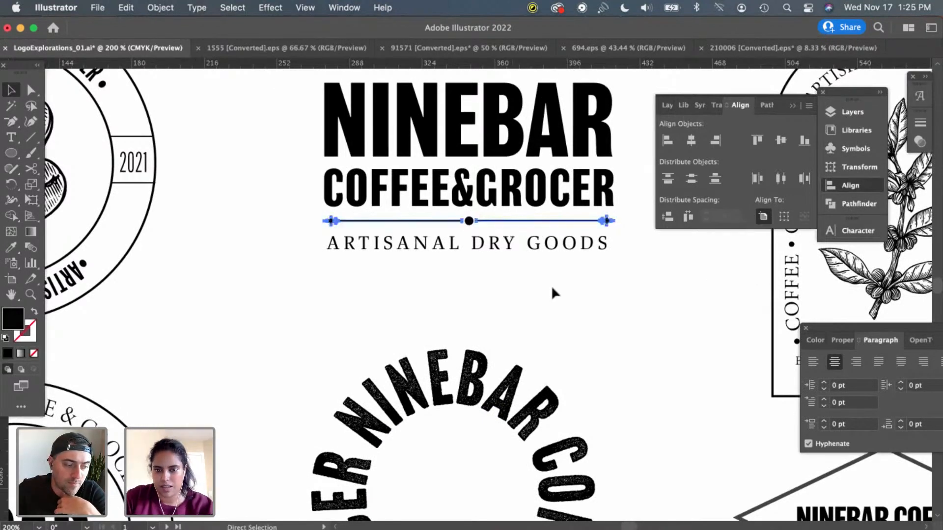
Duplicate the Artisanal Dry Goods text above NINEBAR COFFEE inside the diamond badge
scroll(552, 289, down, 5)
scroll(552, 289, right, 8)
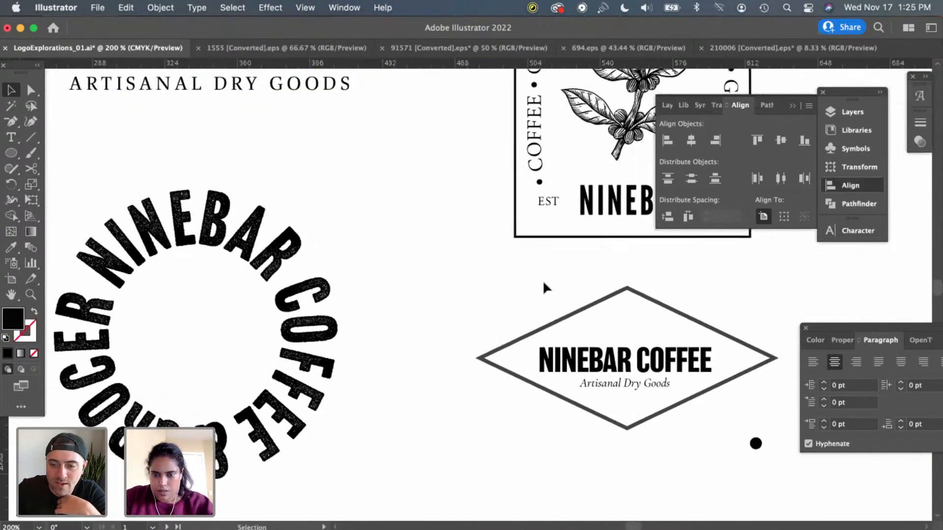
scroll(542, 284, down, 1)
scroll(543, 283, right, 1)
scroll(623, 317, down, 3)
scroll(623, 317, right, 2)
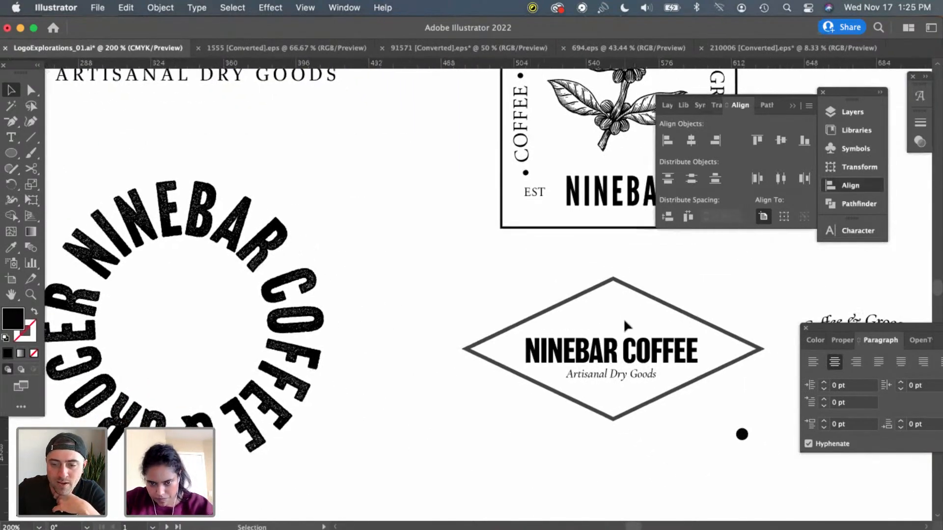
drag(602, 358, 604, 301)
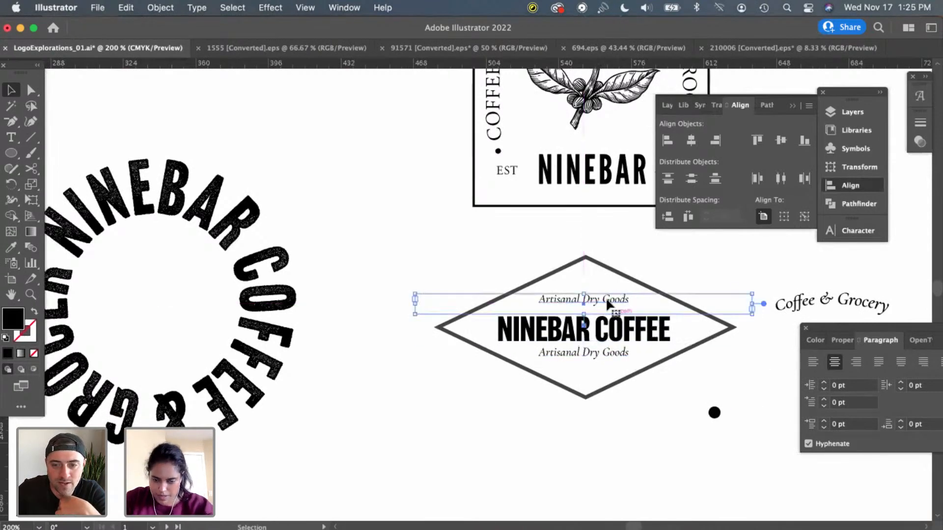
Change the duplicated text above NINEBAR COFFEE to "EST 2021"
key(t)
triple_click(593, 296)
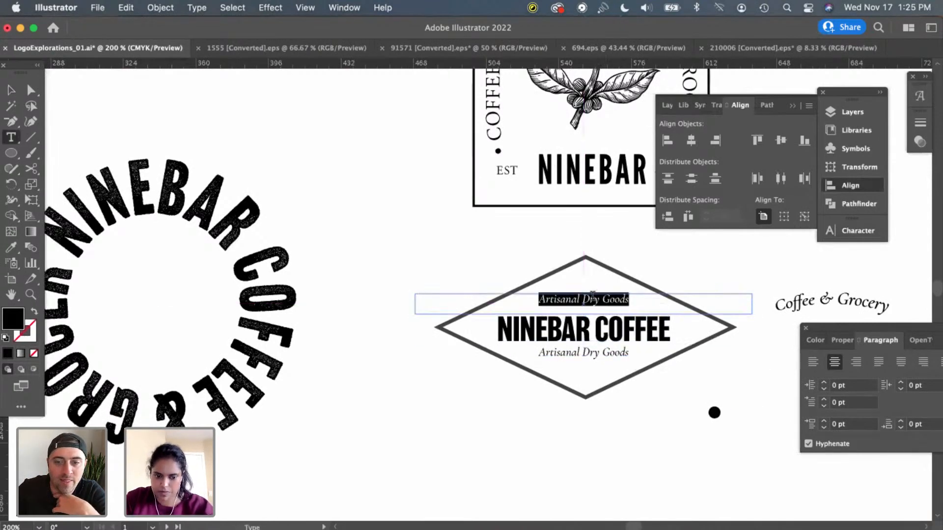
text(EST)
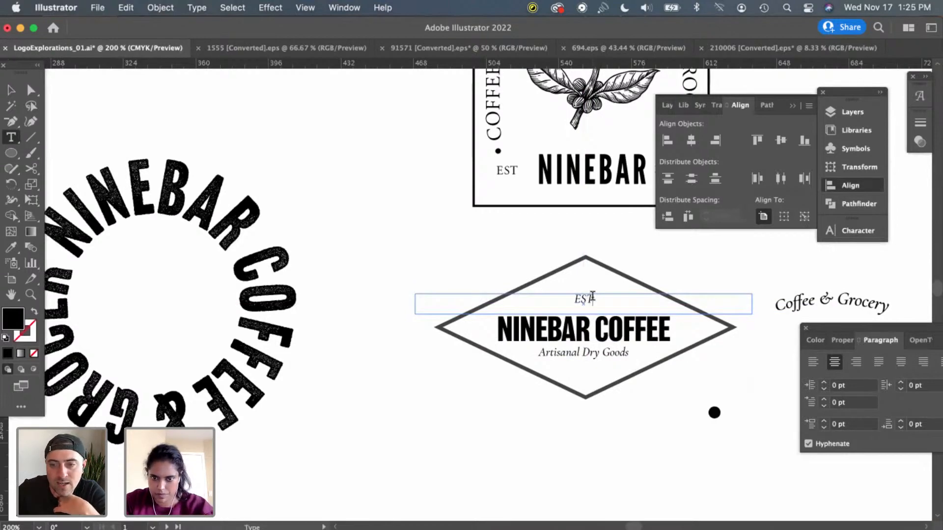
text( 2021)
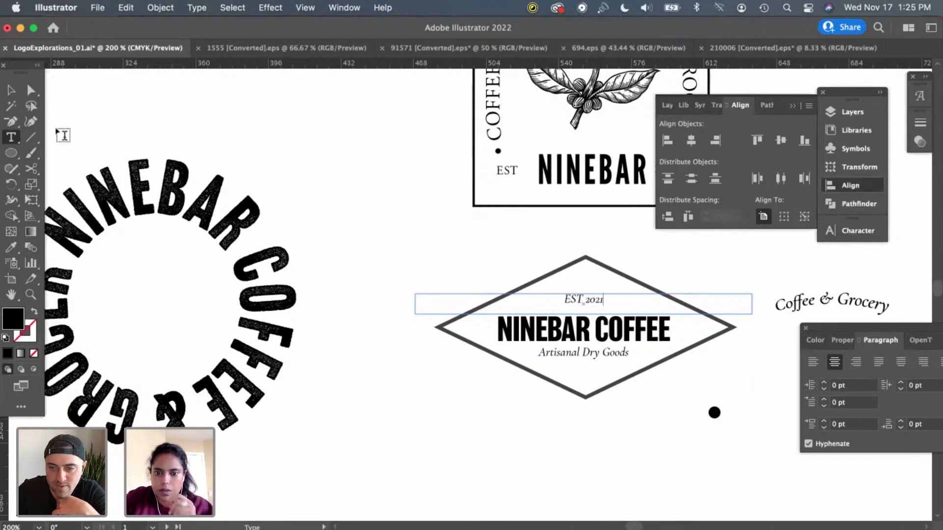
click(12, 90)
click(448, 250)
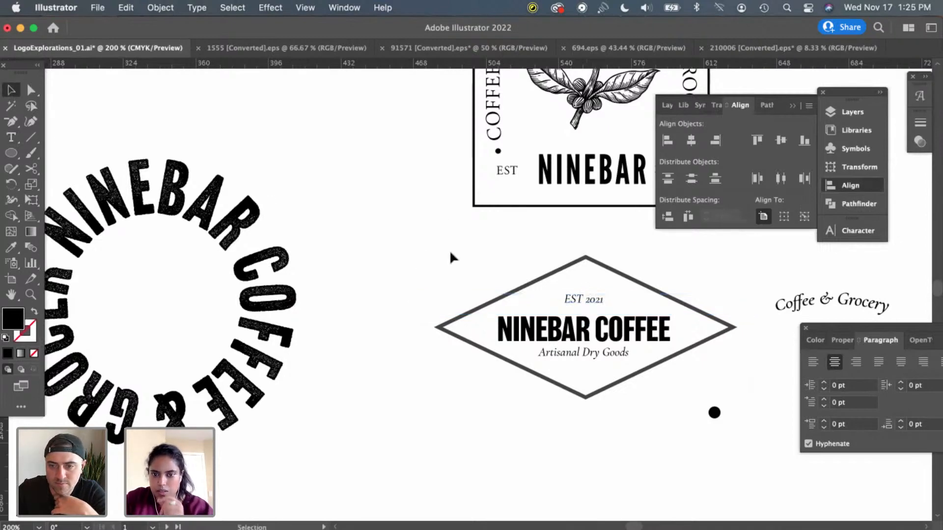
Delete 2021 from the EST 2021 line above NINEBAR COFFEE, keeping only EST
key(super+equal)
key(super+equal)
key(super+equal)
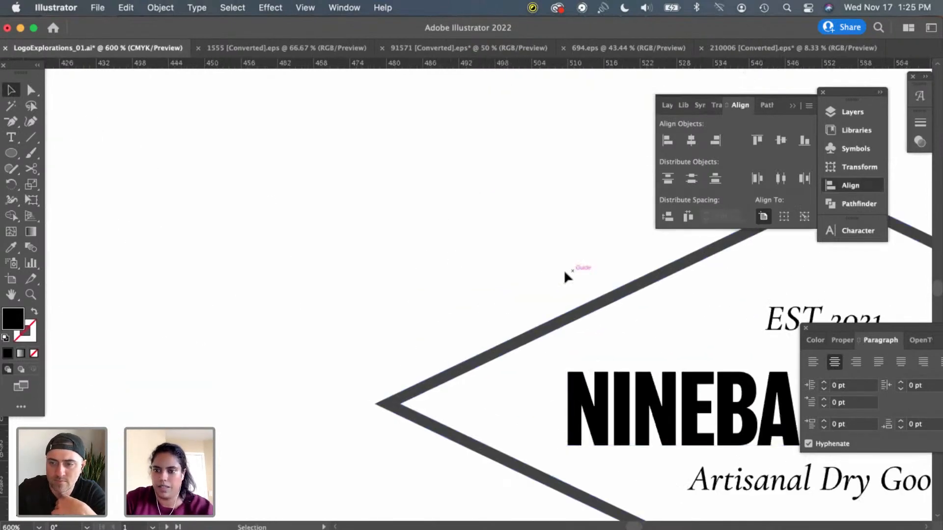
scroll(564, 269, right, 10)
scroll(563, 269, down, 2)
scroll(473, 278, right, 3)
scroll(472, 278, down, 1)
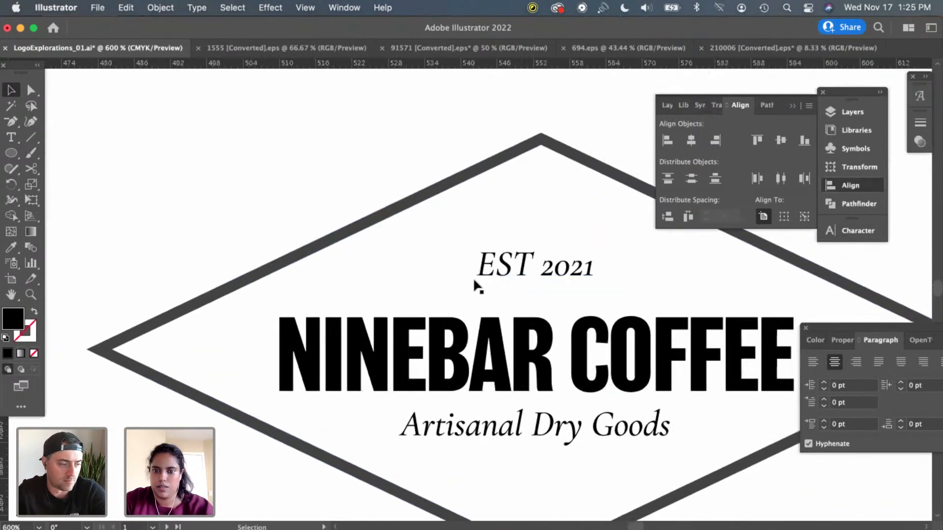
key(t)
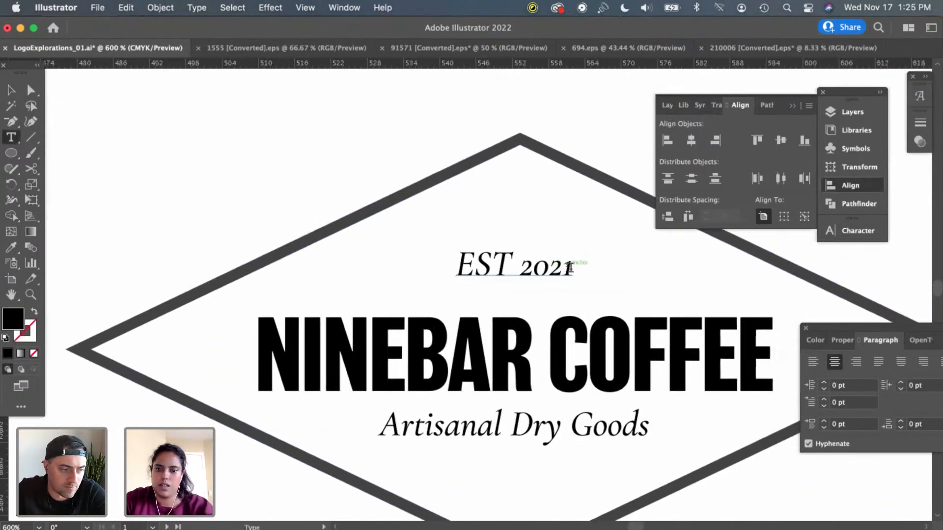
click(570, 268)
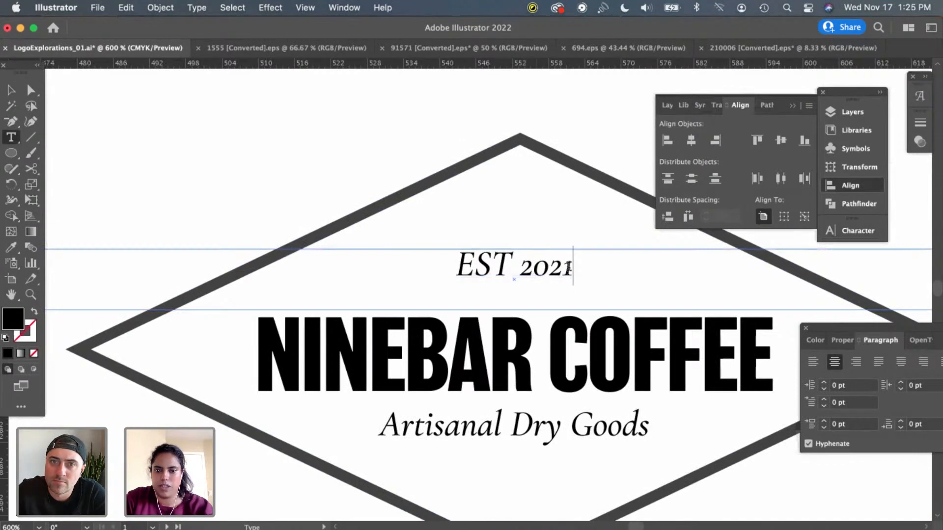
drag(568, 268, 530, 266)
key(BackSpace)
key(BackSpace)
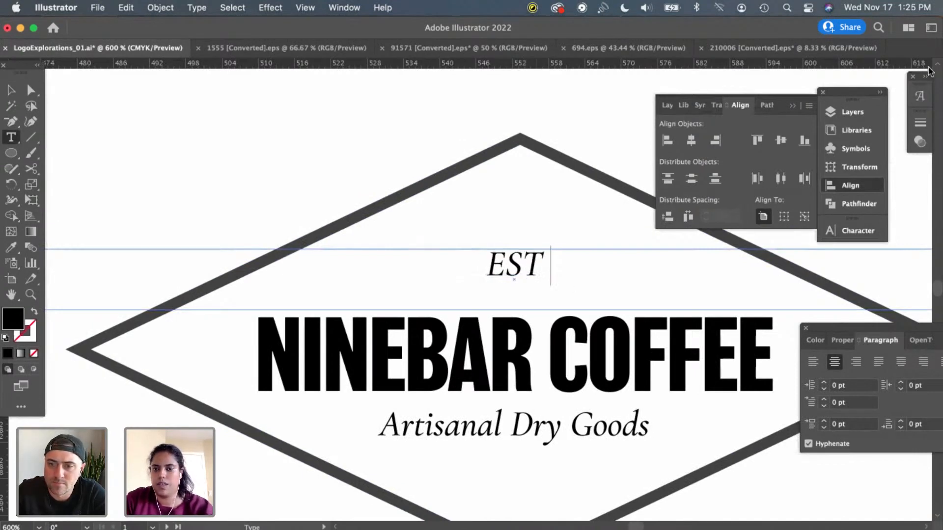
Examine the Cormorant Garamond Medium Italic glyphs for alternative numerals, viewing the Numerators set and the Entire Font
click(920, 94)
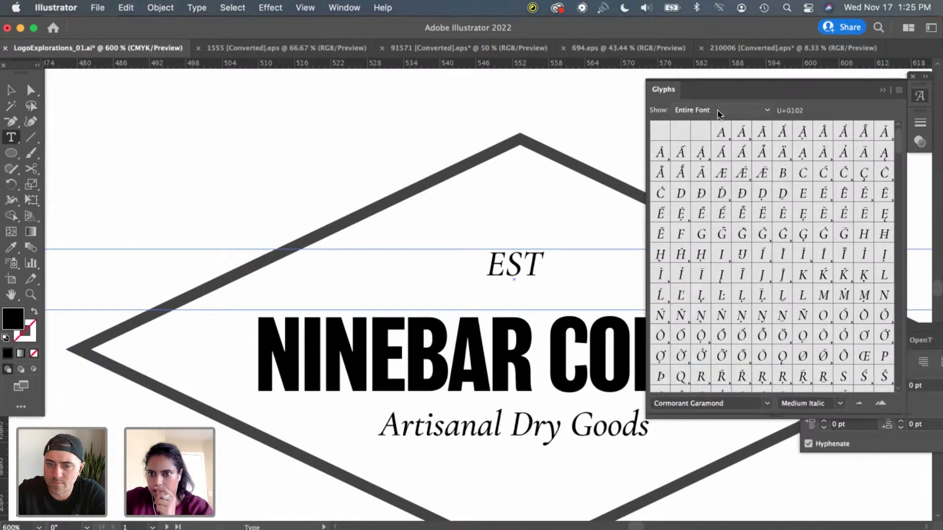
click(719, 112)
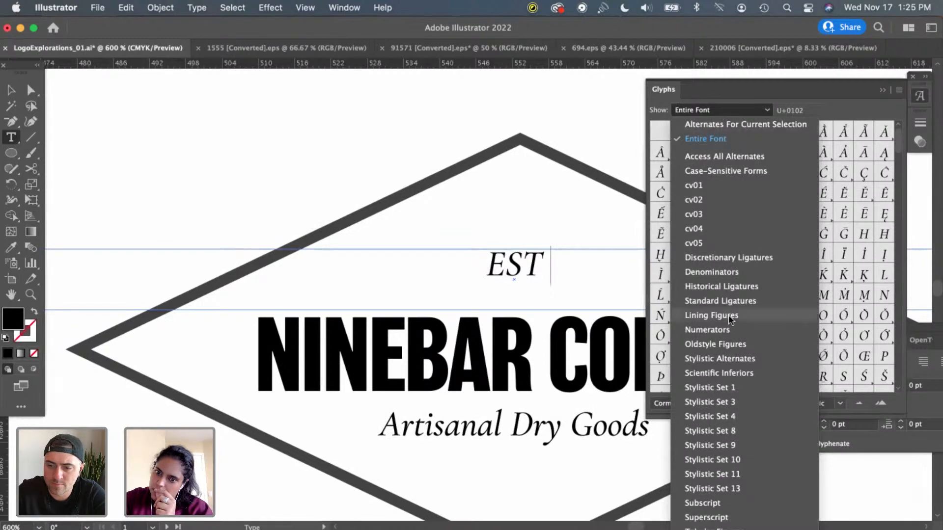
click(728, 331)
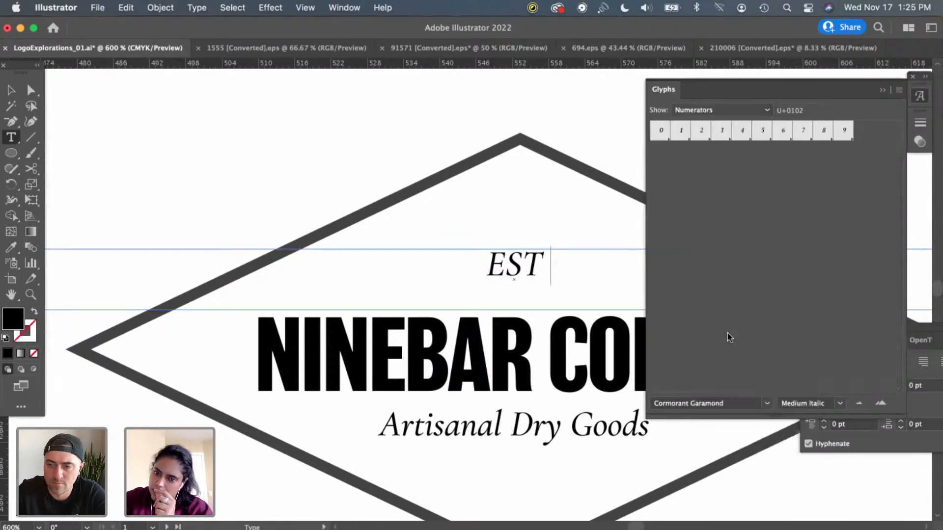
click(767, 109)
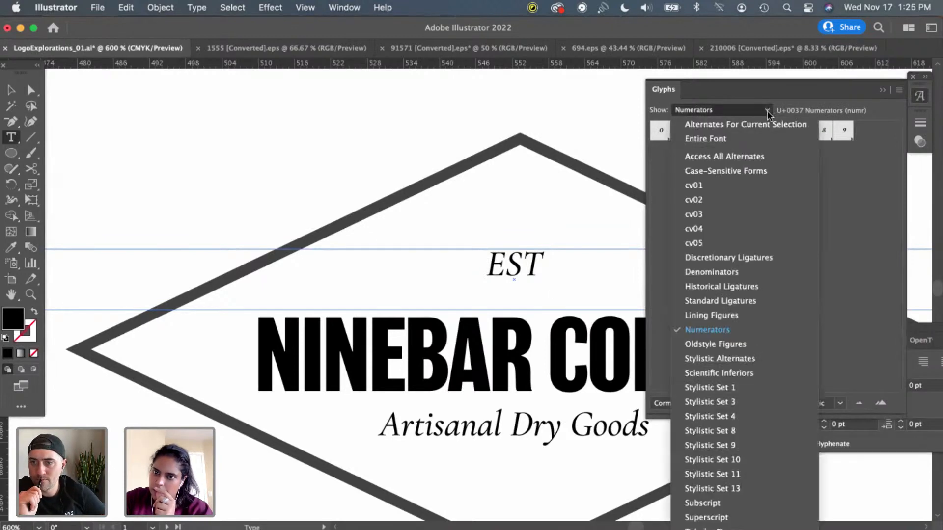
click(754, 140)
scroll(863, 331, down, 4)
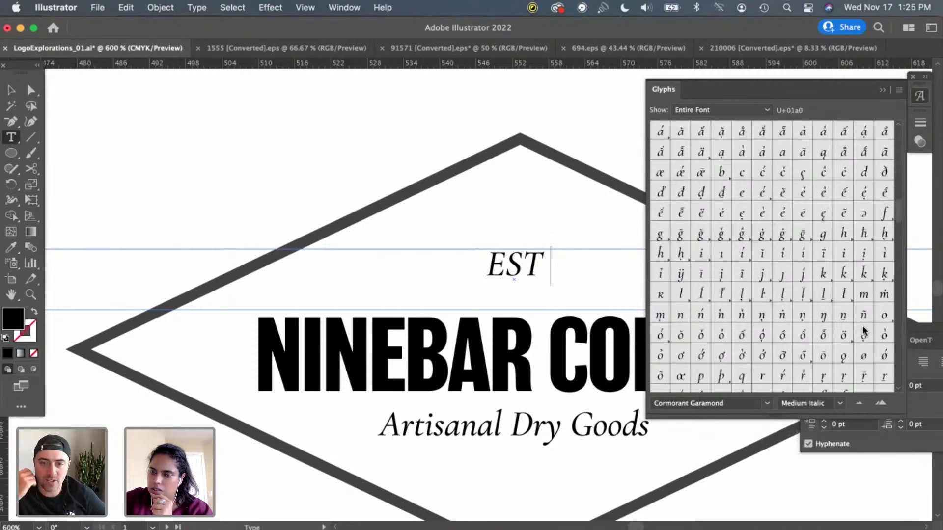
scroll(863, 332, down, 5)
scroll(864, 332, down, 15)
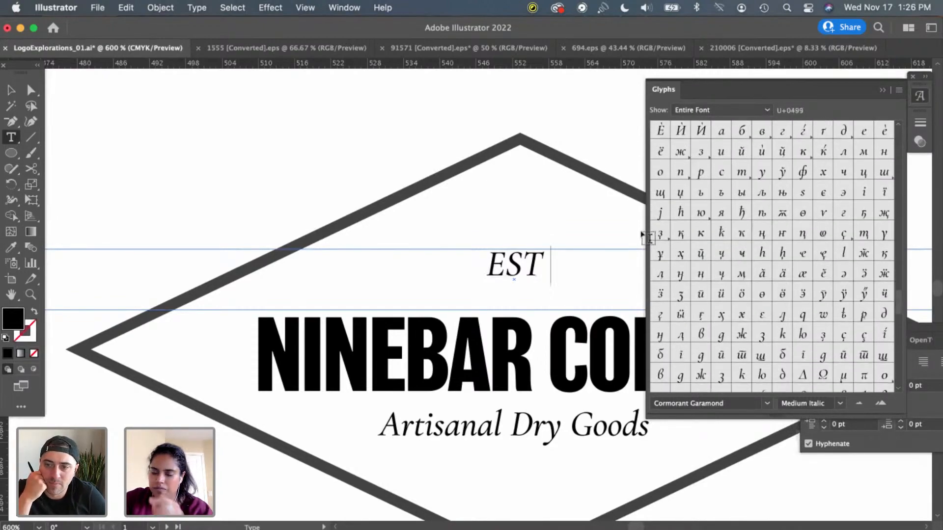
Replace the EST text above NINEBAR COFFEE with lowercase "est 2021"
key(super+minus)
key(BackSpace)
key(BackSpace)
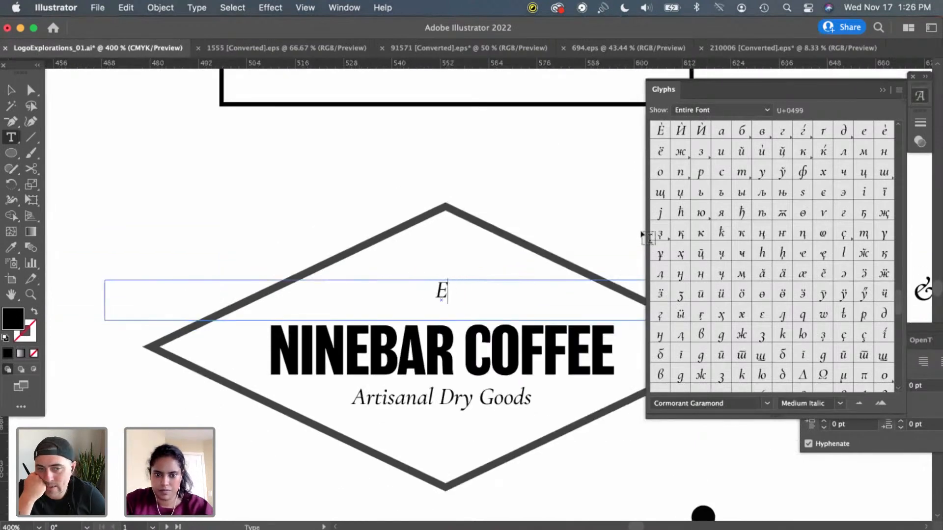
key(BackSpace)
text(eas)
key(BackSpace)
key(BackSpace)
text(s)
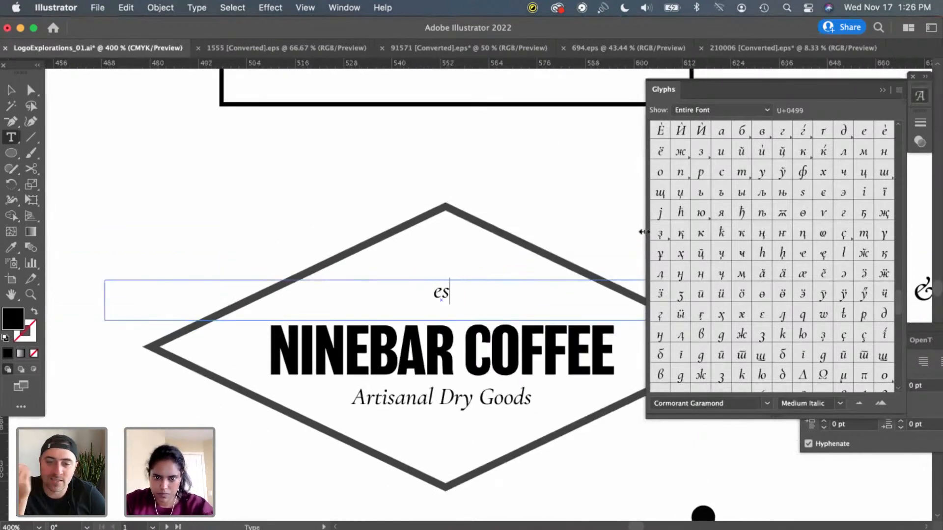
text(t 2021)
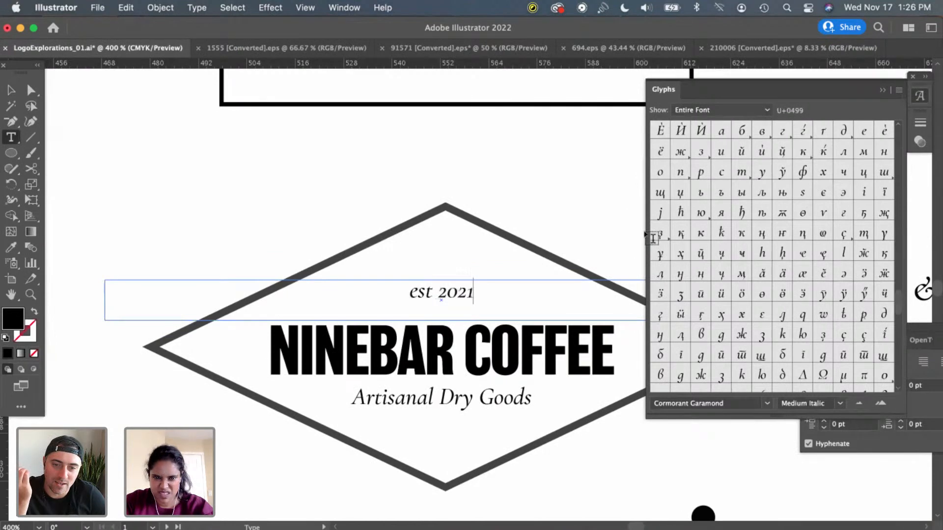
click(11, 91)
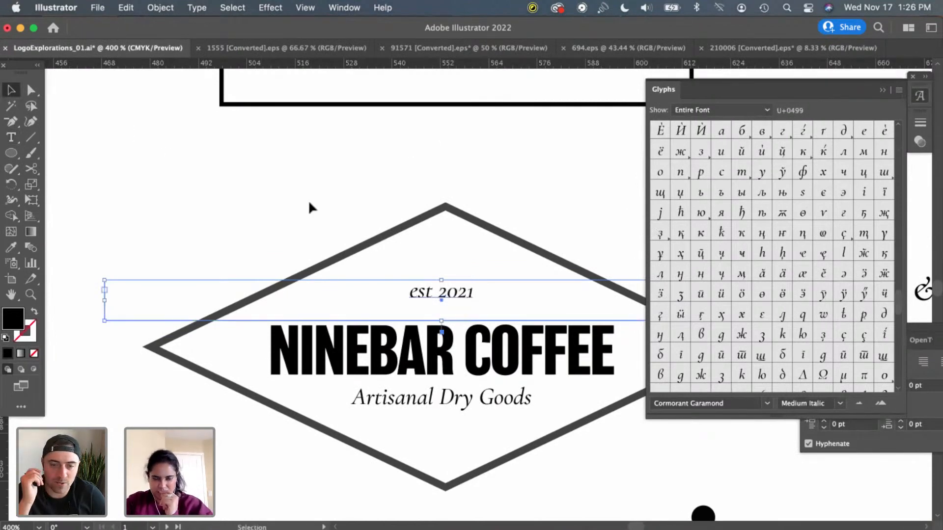
click(308, 200)
Add a period after "est" so the line above NINEBAR COFFEE reads "est. 2021"
key(super+minus)
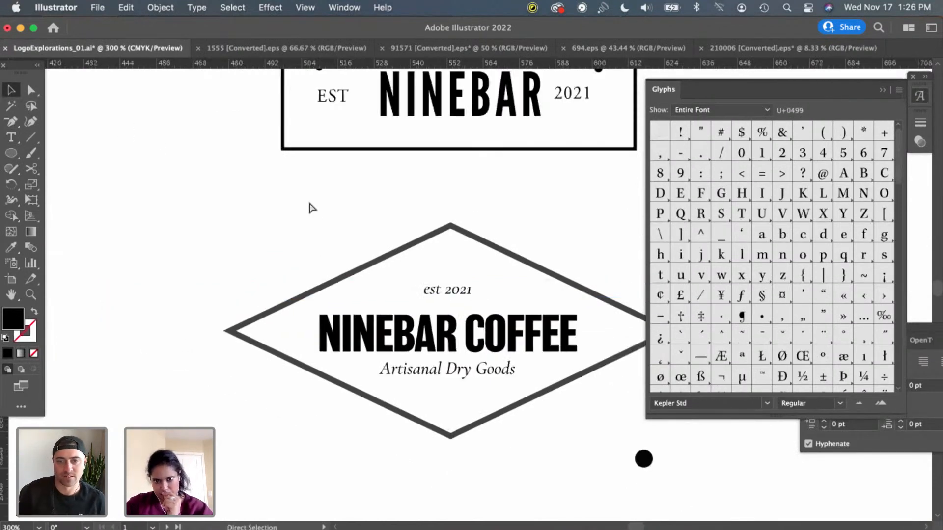
key(super+minus)
key(super+plus)
key(super+plus)
click(414, 289)
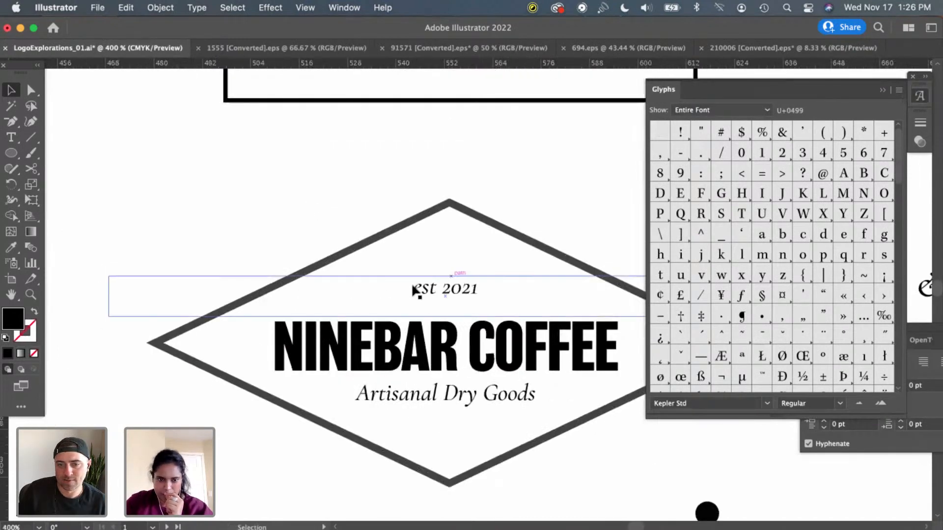
click(435, 289)
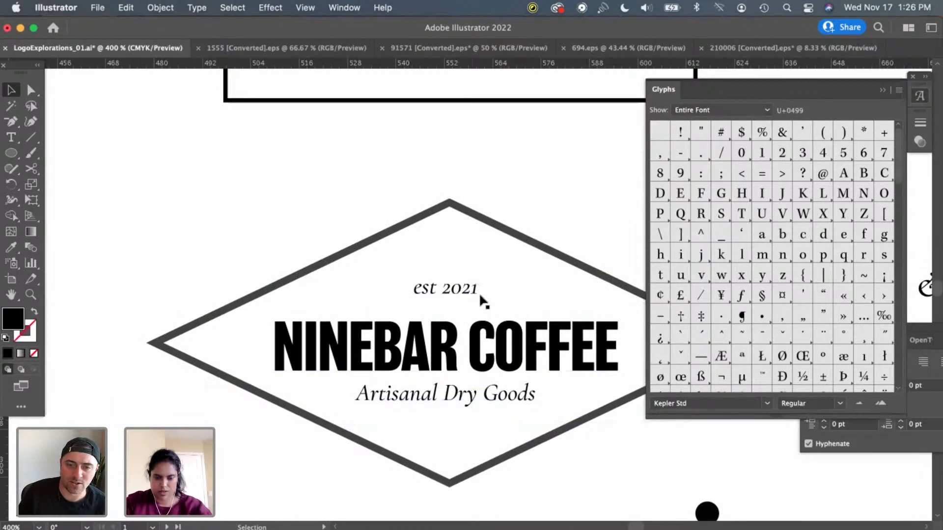
key(t)
click(498, 300)
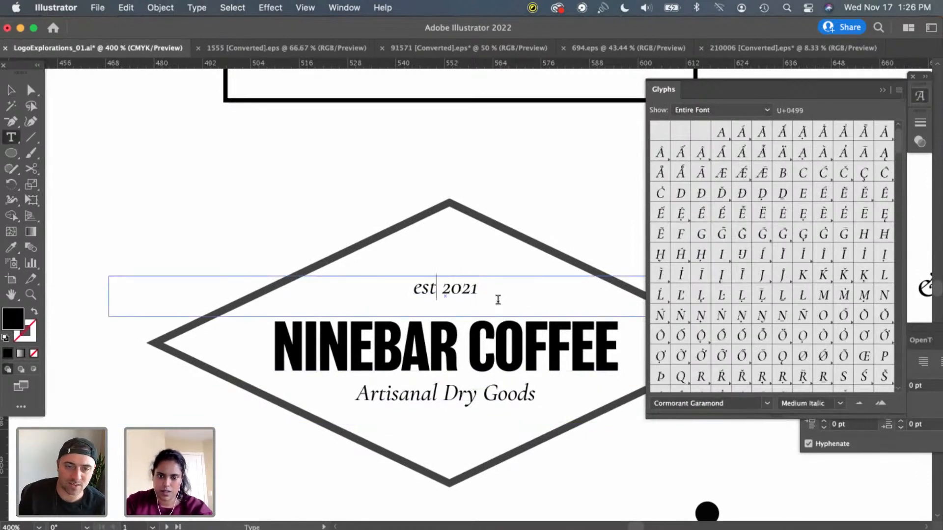
text(.)
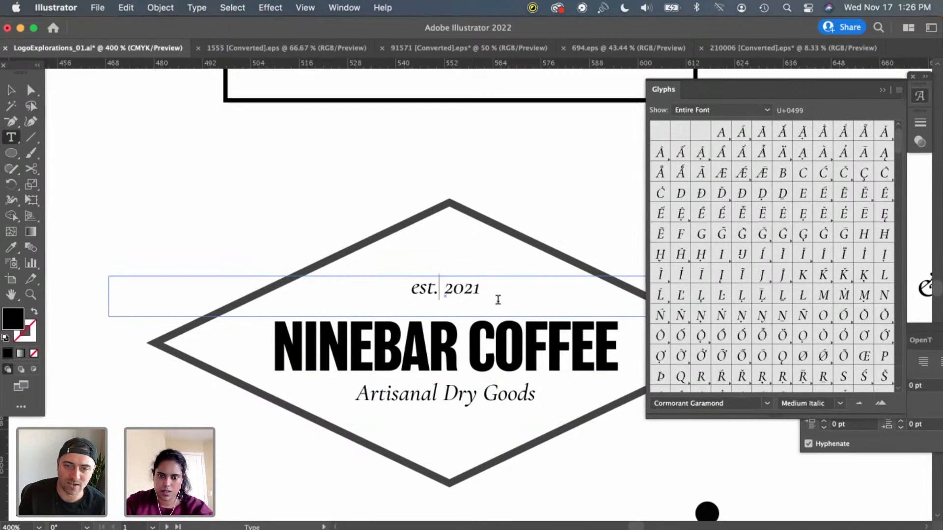
click(12, 91)
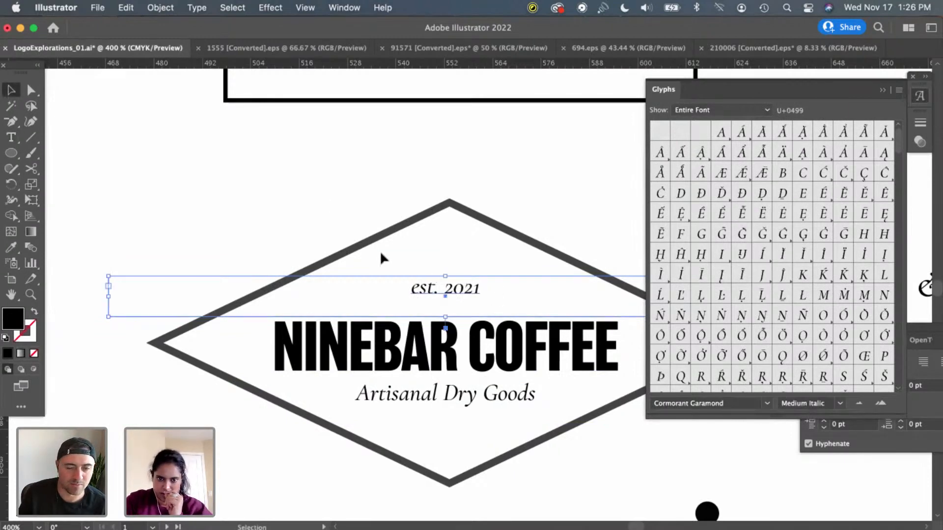
Try a capital E at the start of "est. 2021", then undo it
mouse_move(417, 292)
mouse_down()
mouse_move(427, 291)
mouse_move(409, 288)
mouse_up()
key(t)
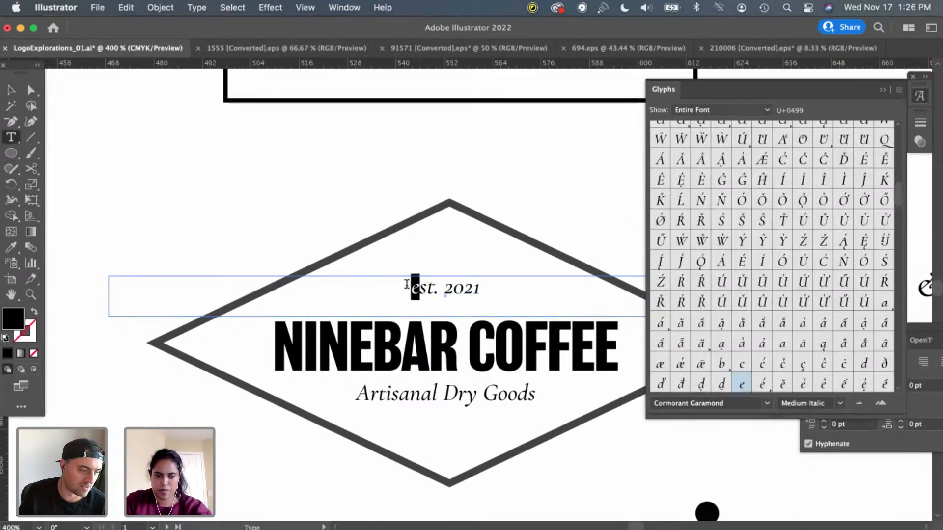
text(E)
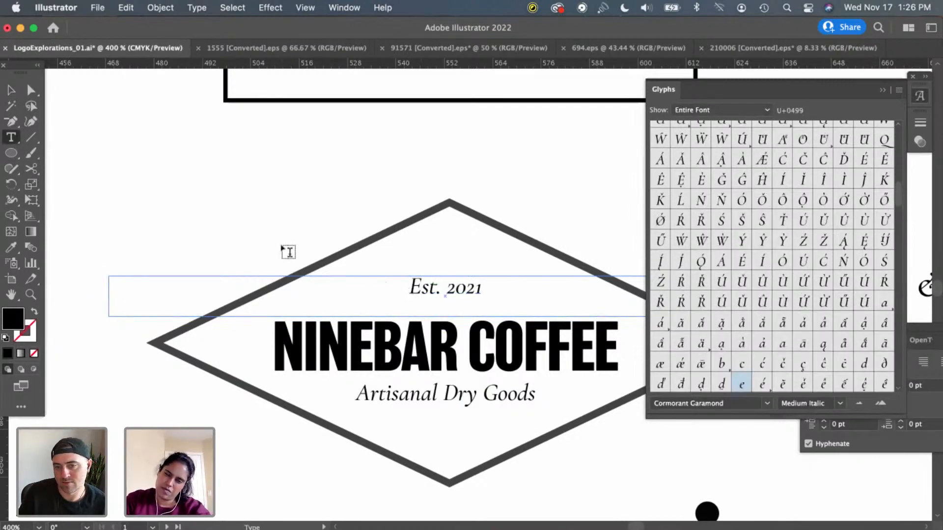
key(super+z)
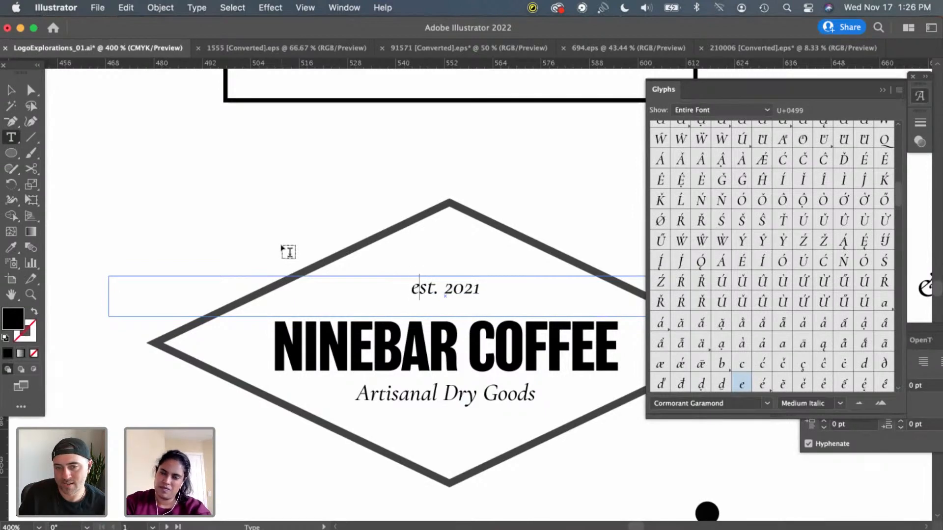
Change the line beneath NINEBAR COFFEE to lowercase "artisanal dry goods"
click(372, 394)
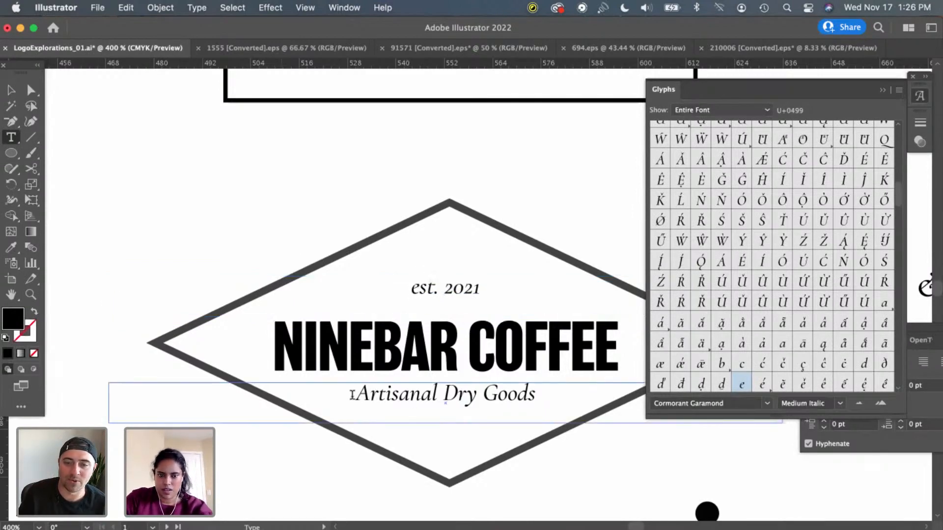
key(shift+Left)
text(a)
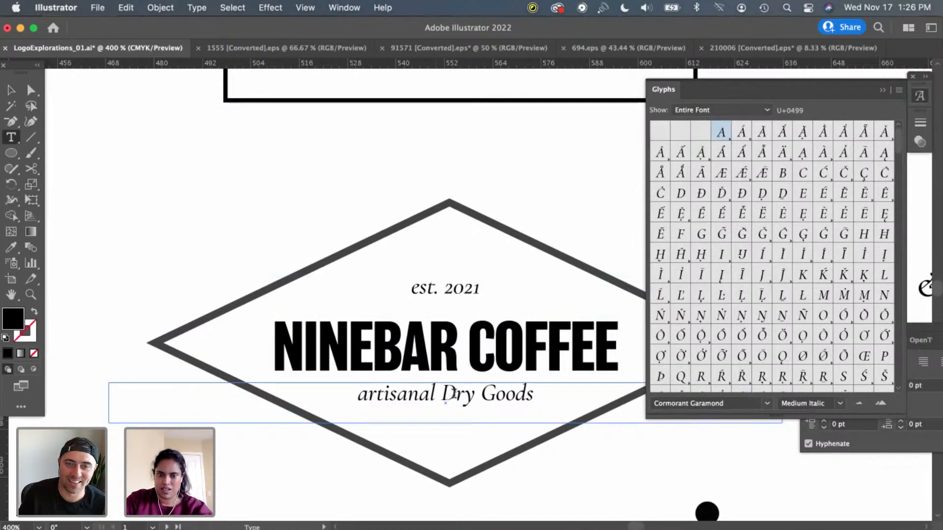
key(shift+Left)
text(d)
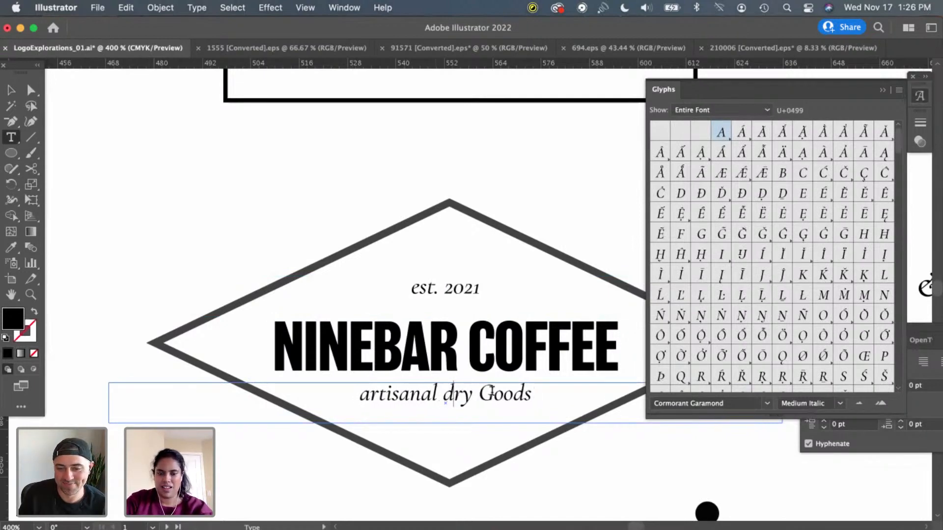
key(shift+Left)
text(g)
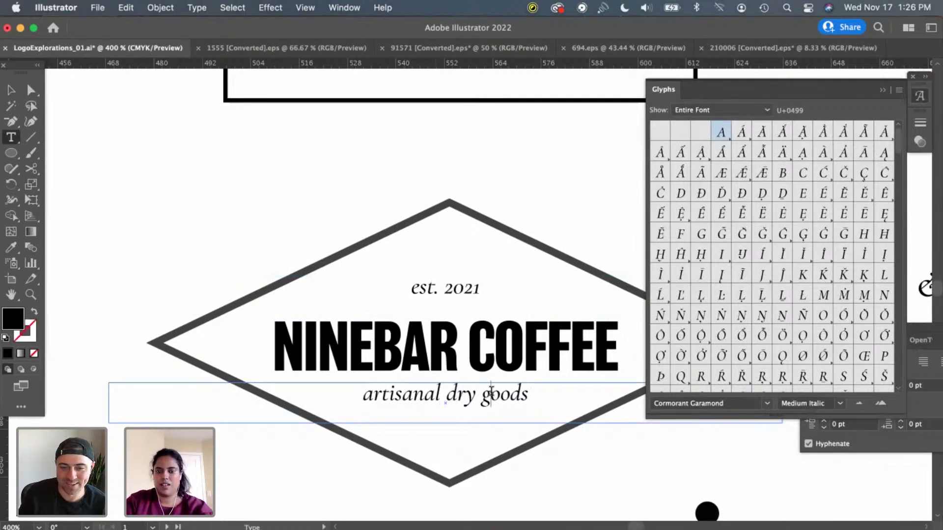
click(11, 90)
click(251, 167)
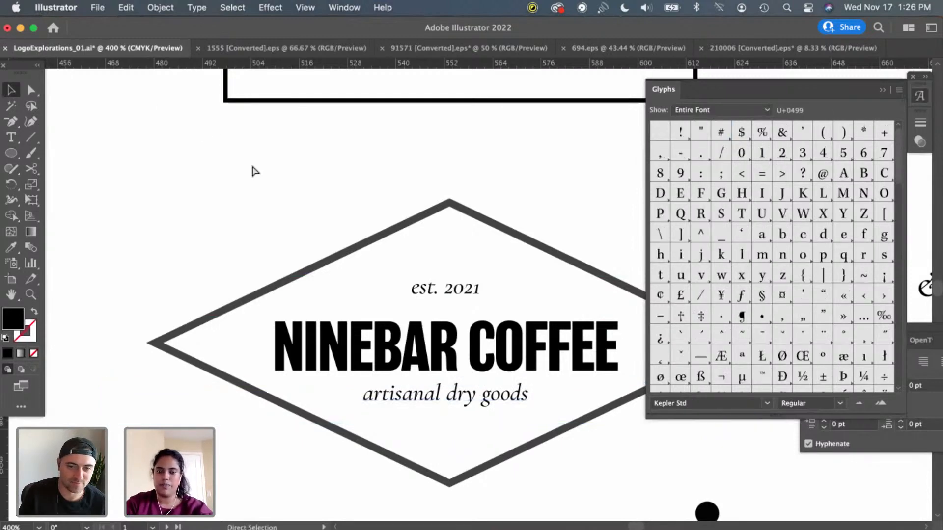
Undo the lowercase changes to the line beneath NINEBAR COFFEE, restoring "Artisanal Dry Goods"
key(super+minus)
key(super+minus)
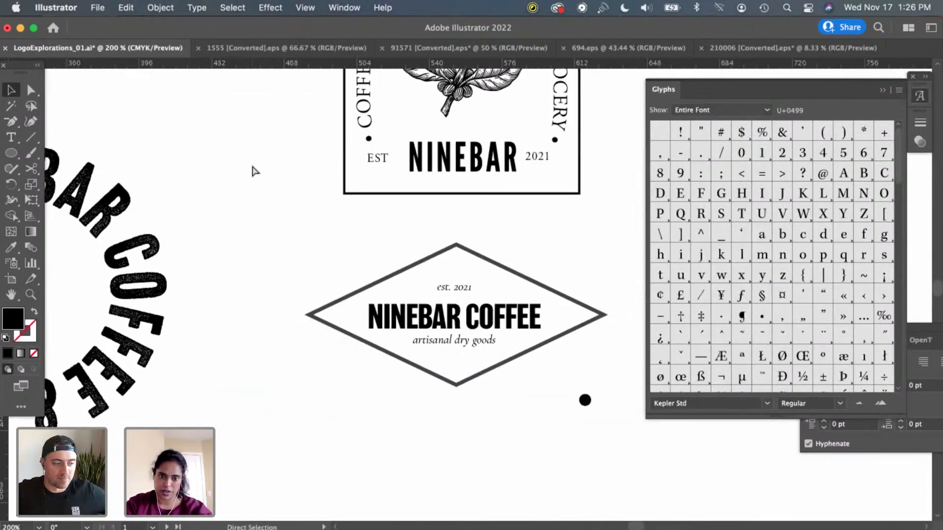
key(super+equal)
key(super+equal)
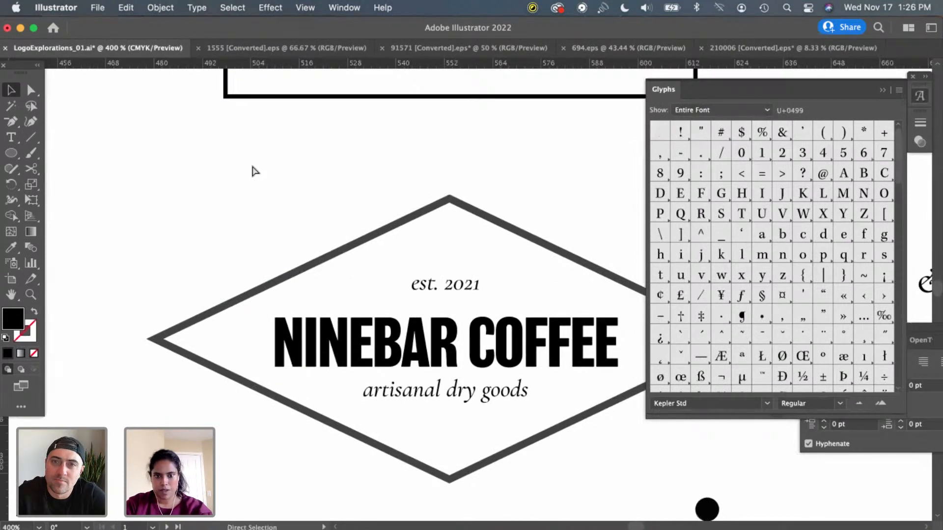
key(super+z)
key(super+z)
key(super+z)
key(super+z)
key(super+z)
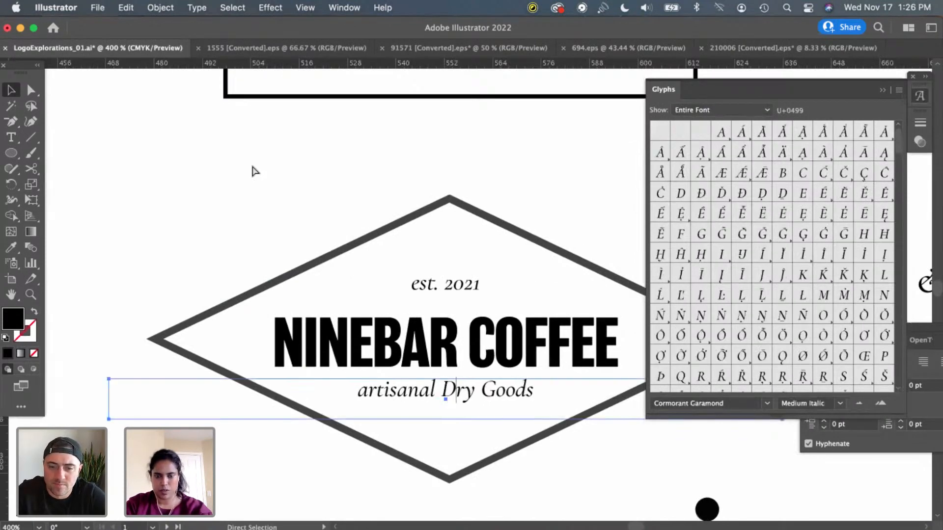
key(super+z)
key(super+z)
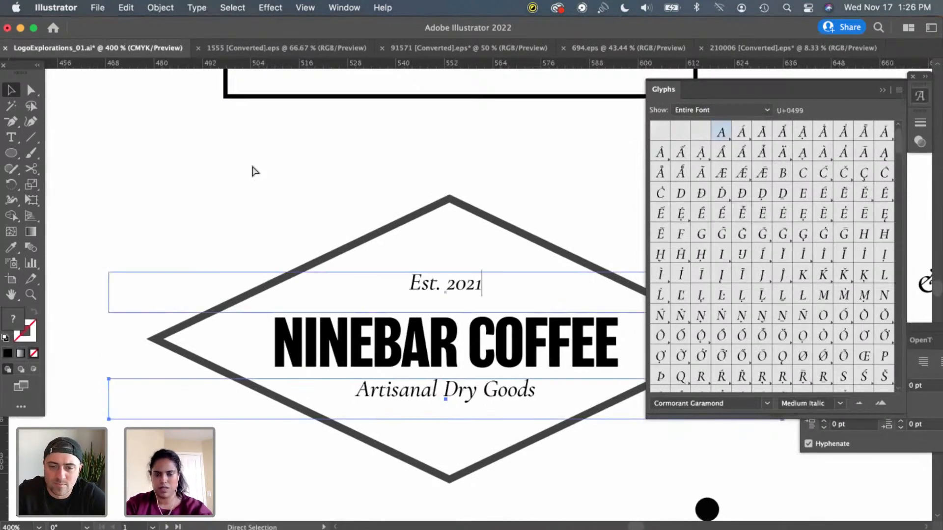
Undo the recent edits to the line above NINEBAR COFFEE in the diamond logo and deselect the text
key(super+z)
key(super+z)
key(super+z)
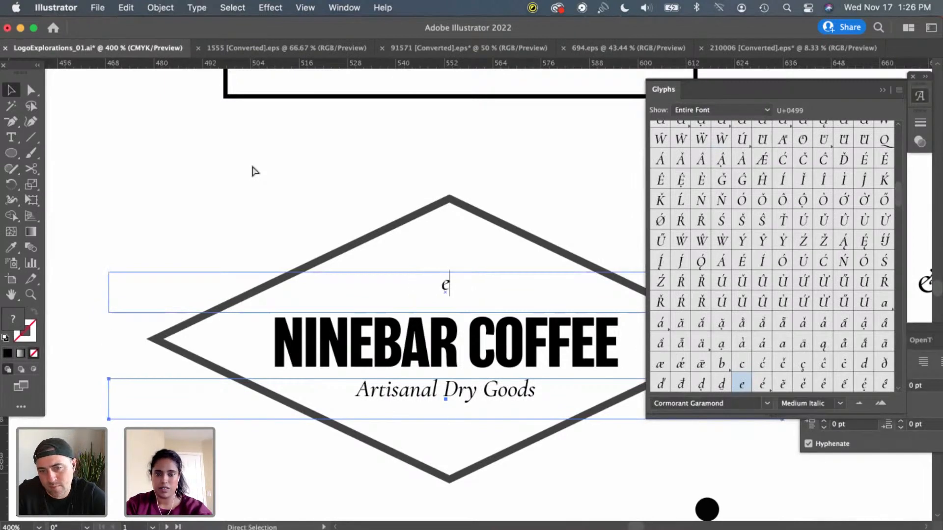
key(super+z)
key(super+z)
key(super+z)
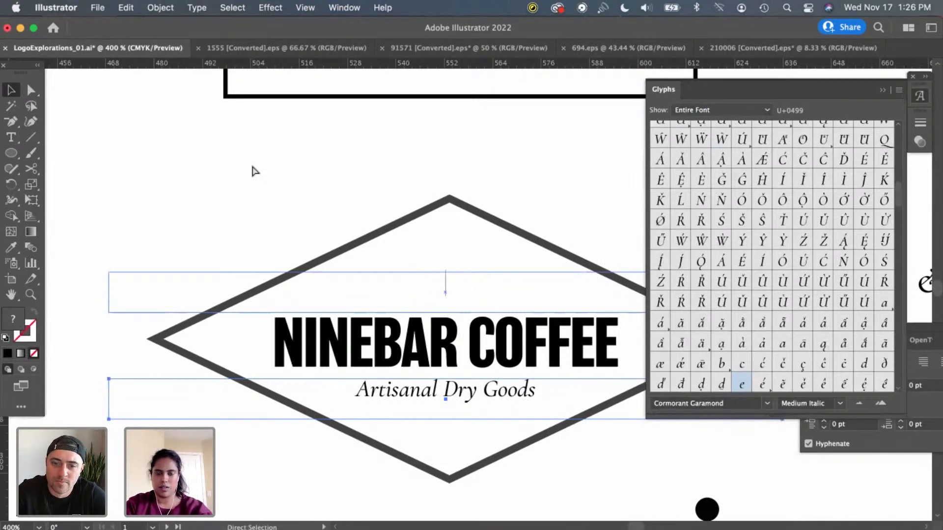
key(super+shift+z)
key(Escape)
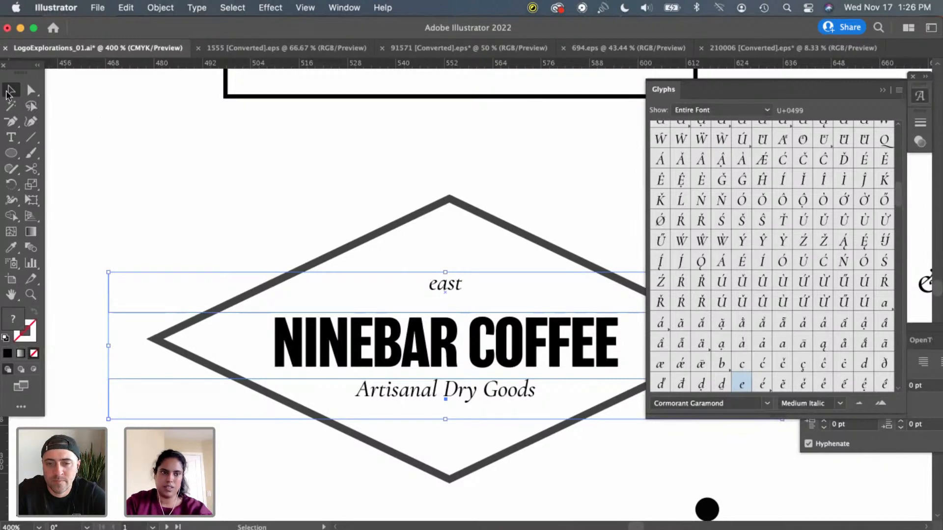
key(super+shift+a)
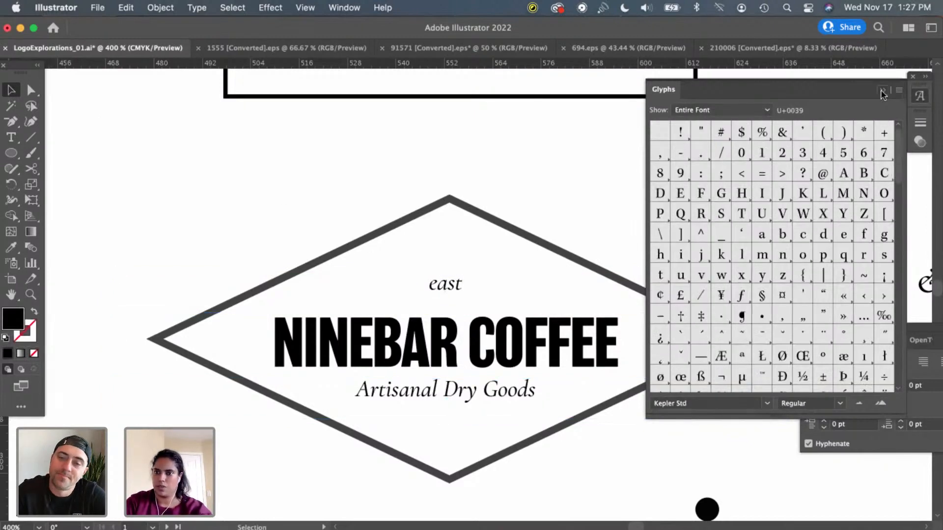
Collapse the Glyphs panel and show the character settings of the Artisanal Dry Goods line
click(882, 92)
click(518, 392)
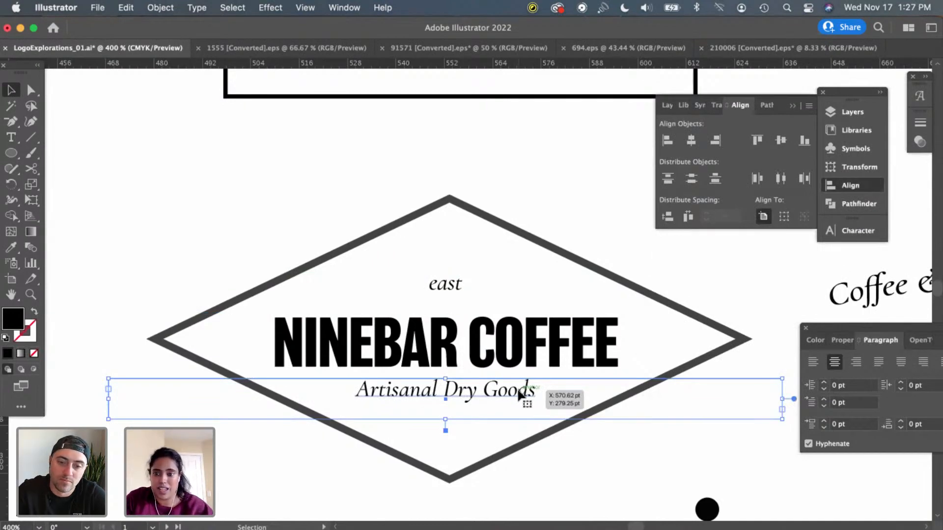
click(853, 234)
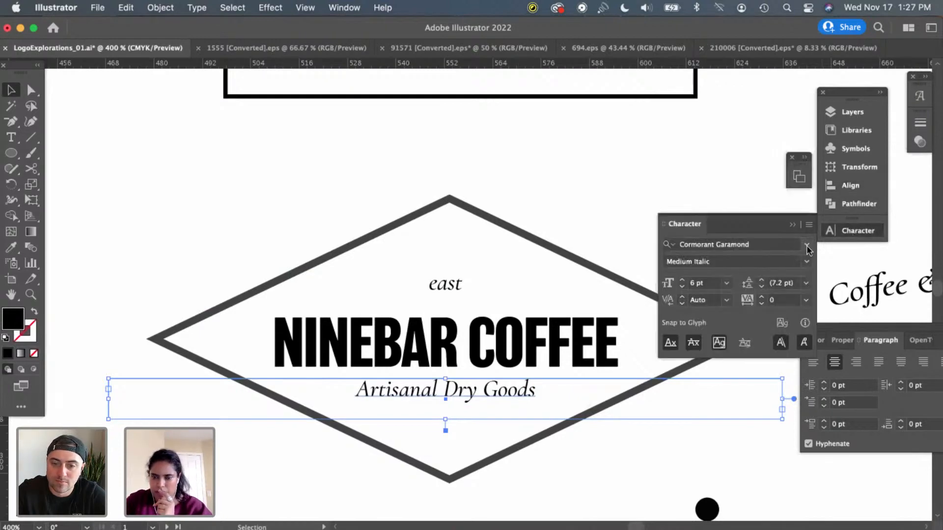
Examine the Coffe Company typeface samples and check the character settings of the first serif sample
click(234, 167)
scroll(320, 270, left, 15)
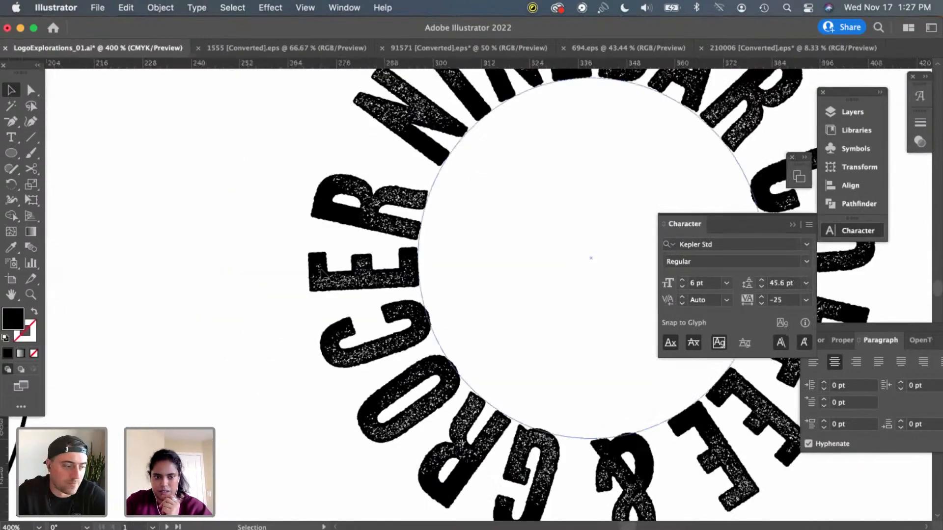
scroll(322, 272, left, 20)
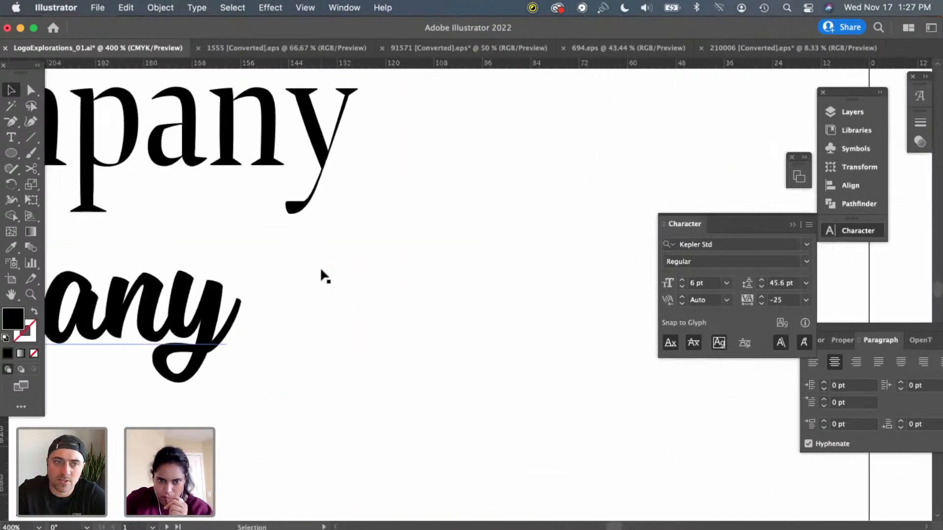
scroll(321, 272, left, 20)
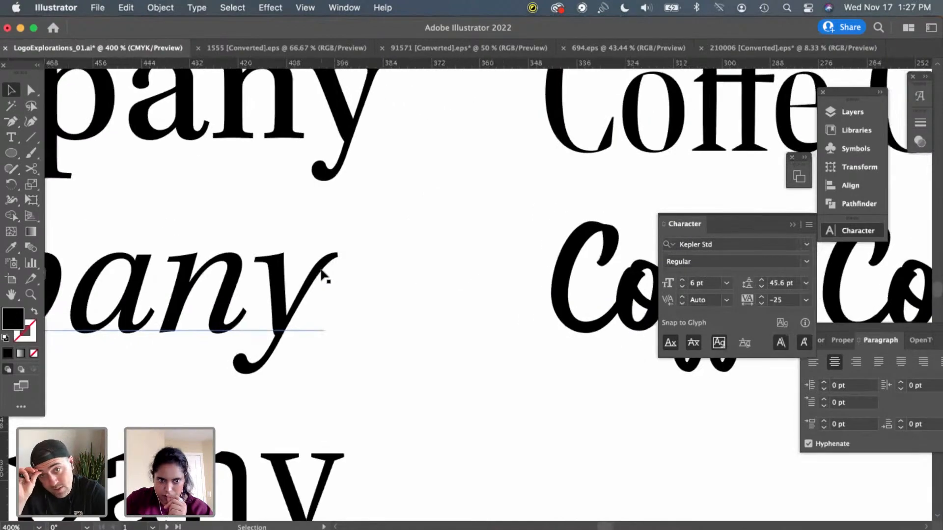
scroll(322, 272, left, 5)
scroll(322, 272, down, 2)
key(super+minus)
key(super+minus)
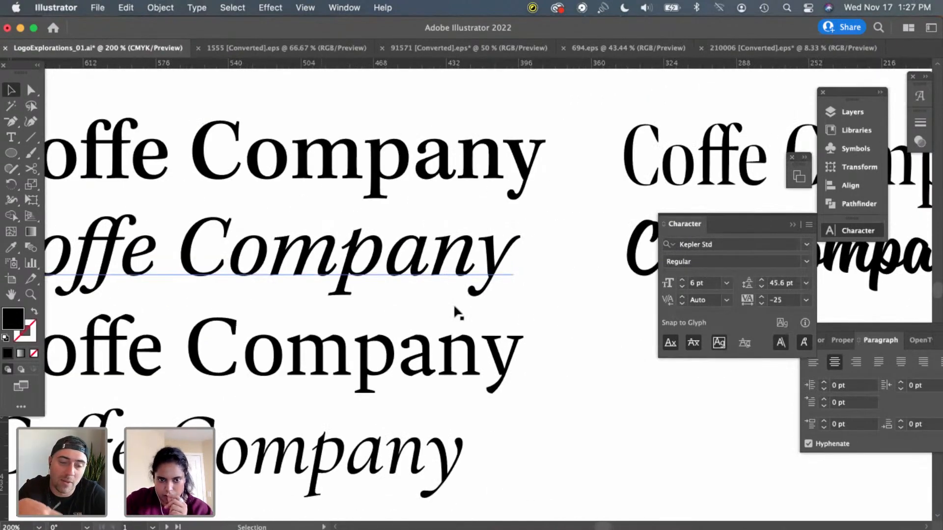
scroll(523, 376, right, 10)
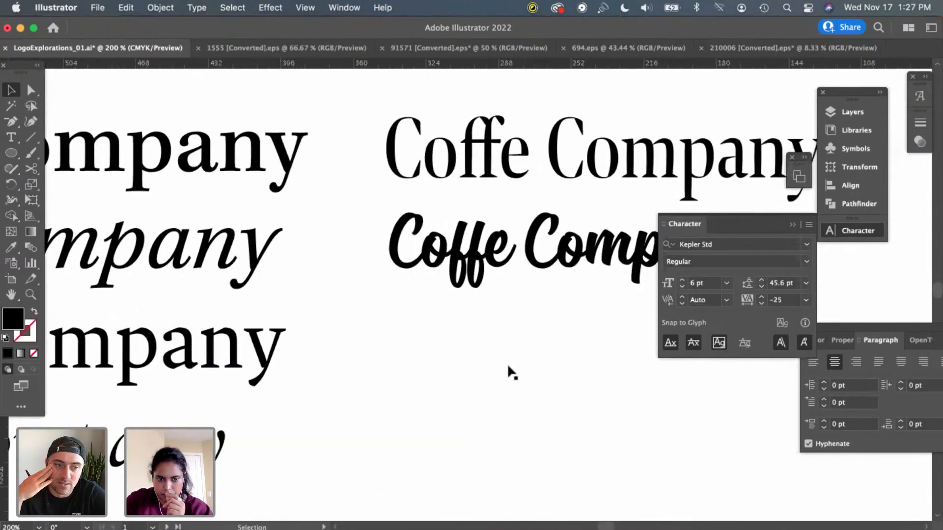
click(266, 166)
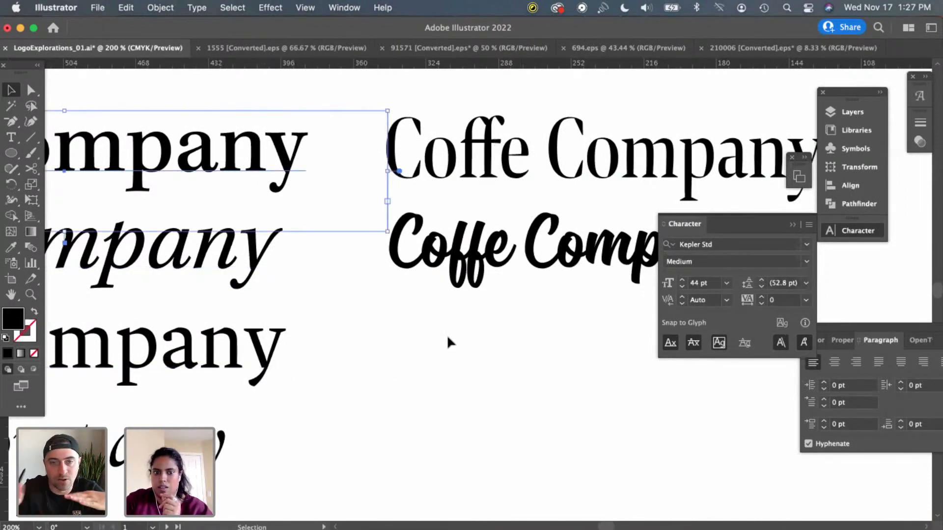
scroll(447, 334, right, 16)
scroll(448, 337, right, 20)
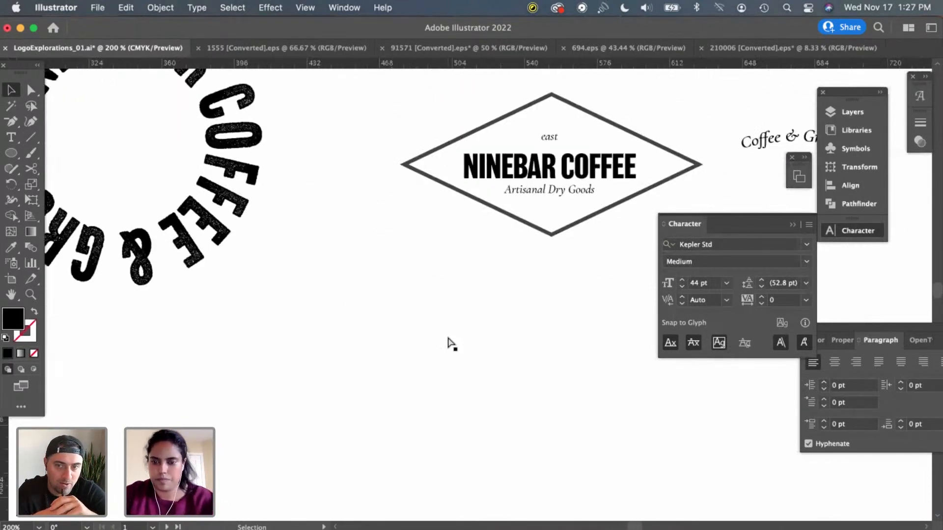
Revisit the upright and italic Coffe Company samples and compare them with the round and diamond Ninebar logos
key(super+plus)
key(super+plus)
click(619, 178)
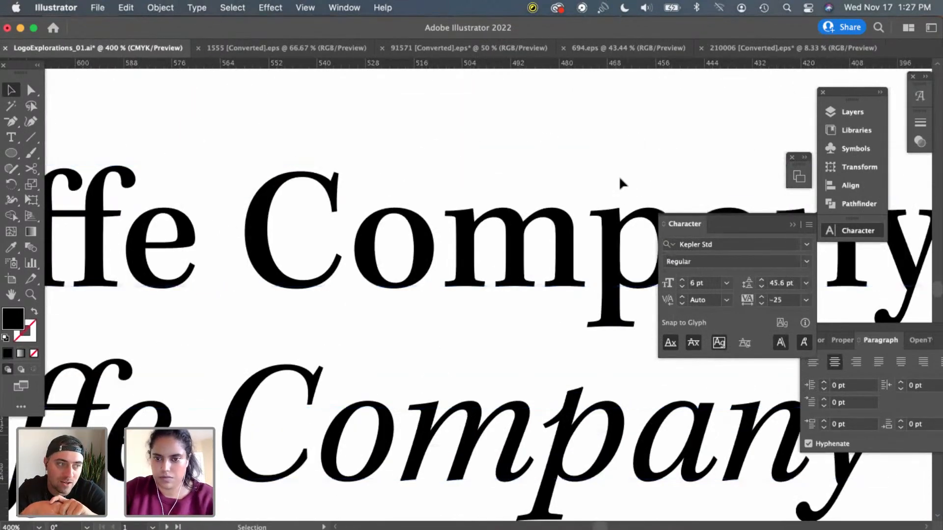
key(super+minus)
key(super+minus)
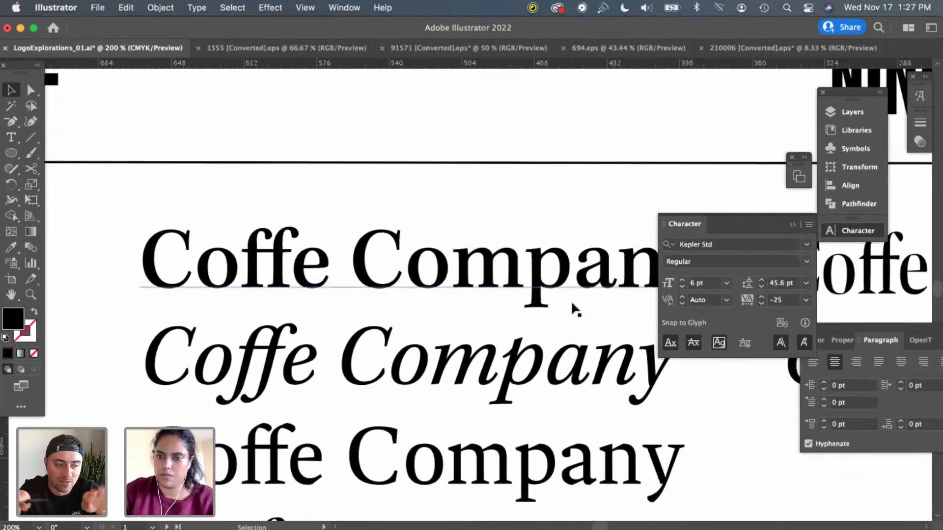
scroll(570, 299, right, 15)
scroll(573, 309, right, 20)
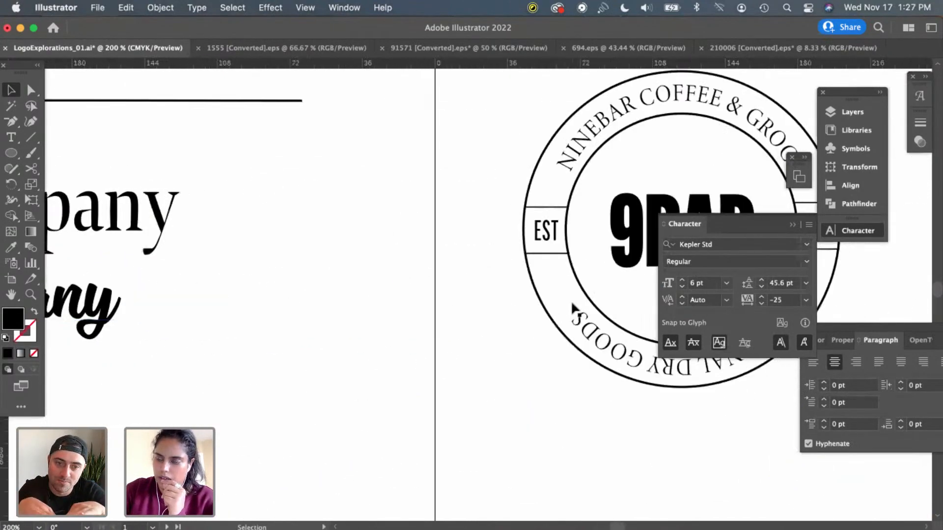
scroll(574, 309, right, 10)
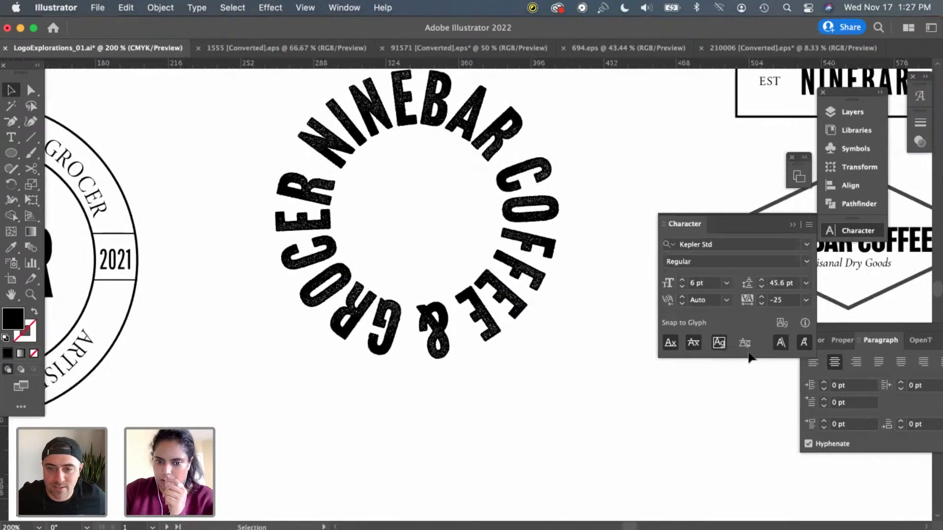
scroll(568, 446, right, 13)
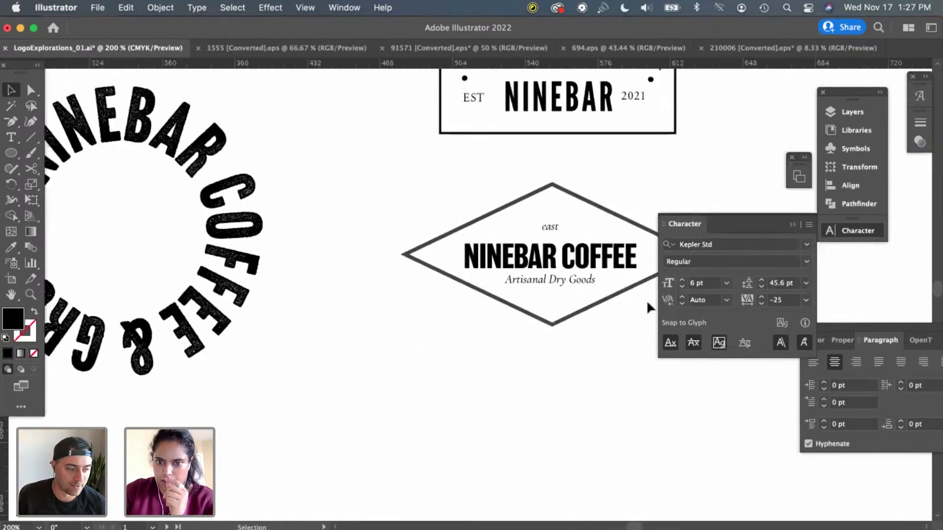
Replace the line above NINEBAR COFFEE in the diamond with "Established 2021" and deselect it
key(super+equal)
key(super+equal)
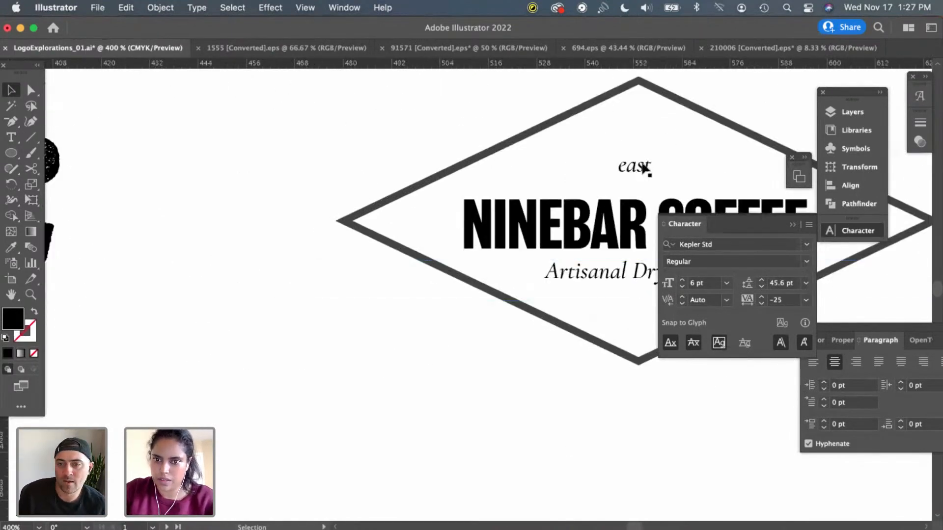
click(646, 169)
double_click(638, 167)
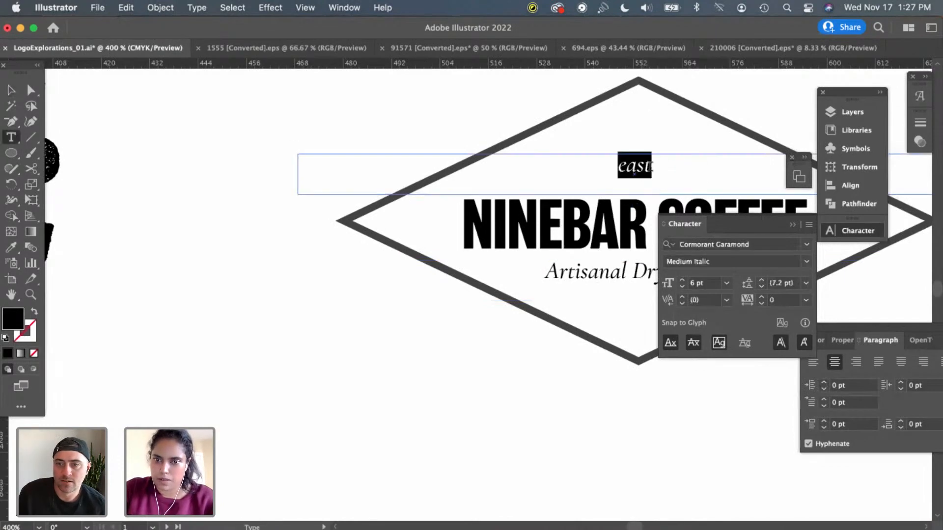
text(Es)
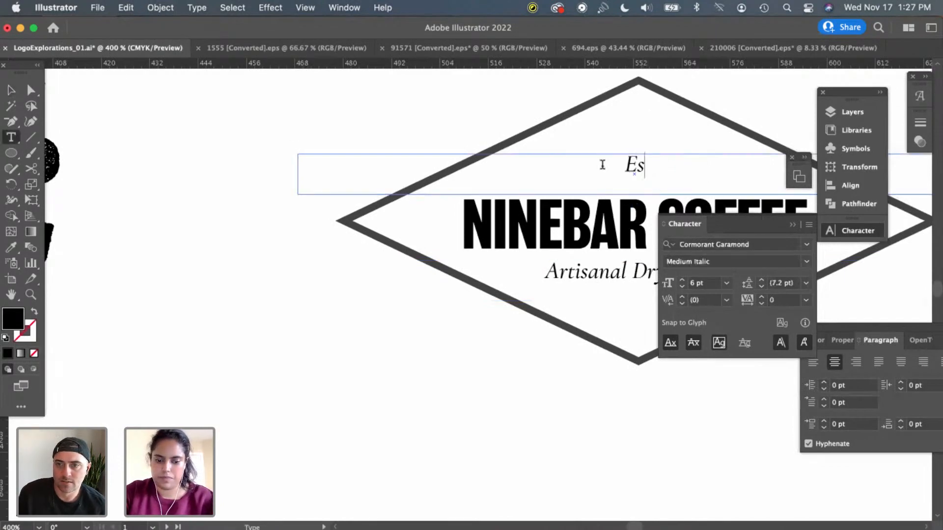
text(tablished)
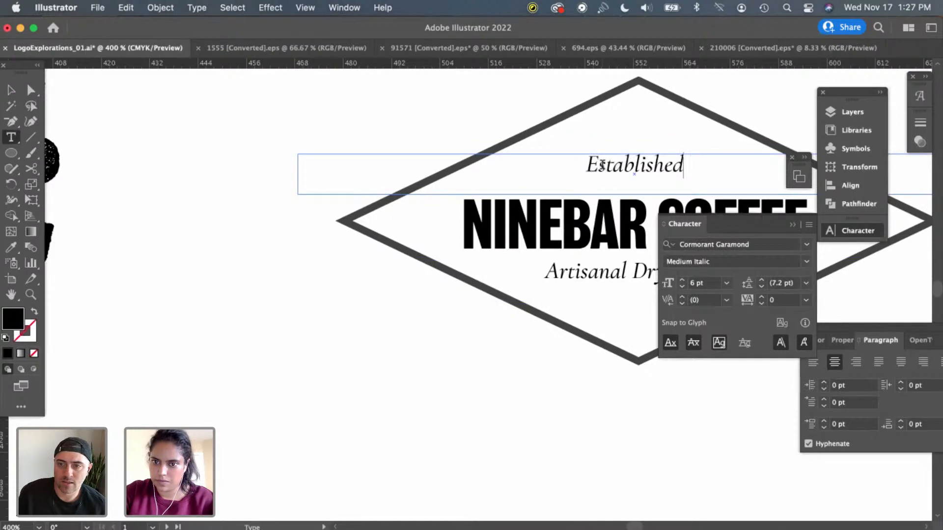
text( 2021)
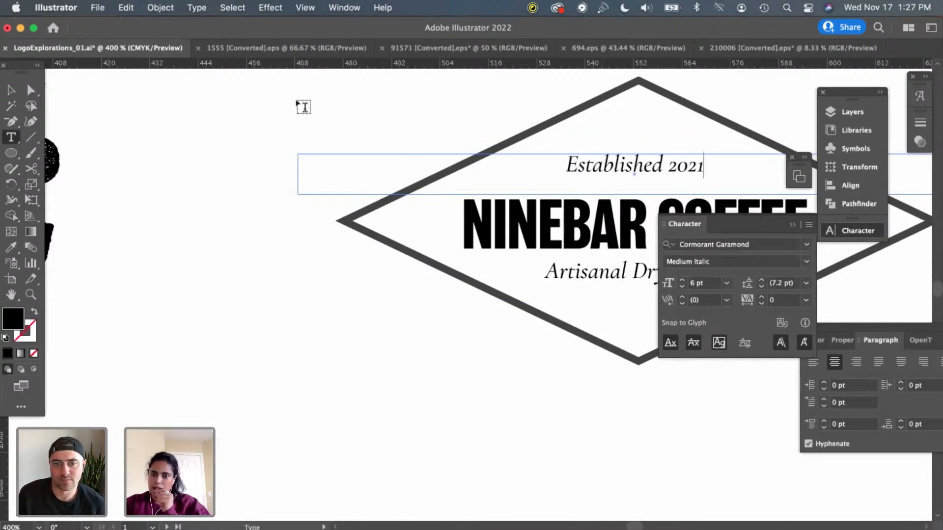
click(10, 90)
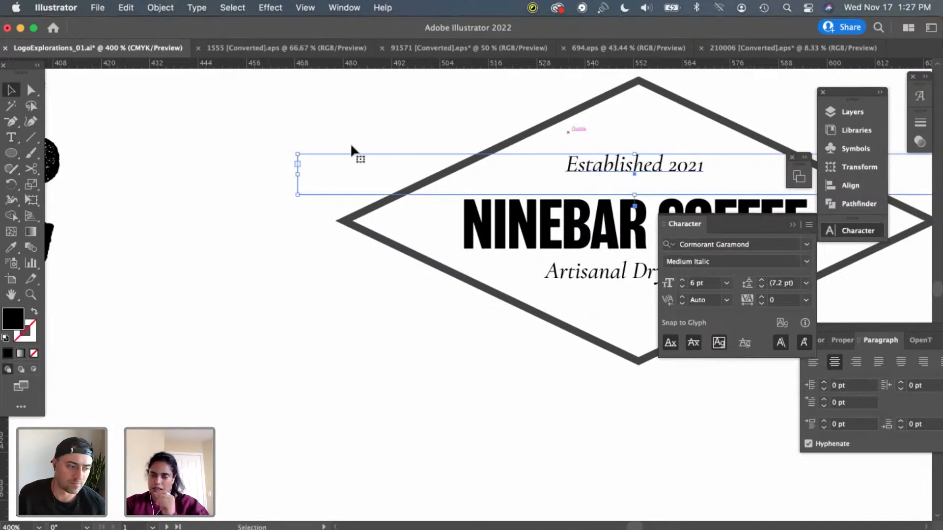
click(390, 124)
Duplicate the Established 2021 line and place the copy outside the diamond, above its upper-left edge
key(super+minus)
key(super+minus)
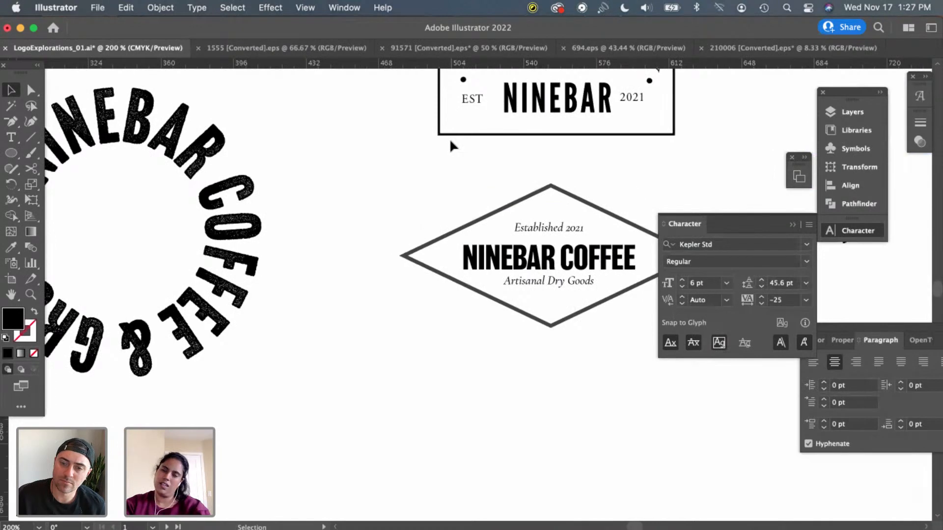
click(605, 231)
drag(566, 227, 459, 194)
key(t)
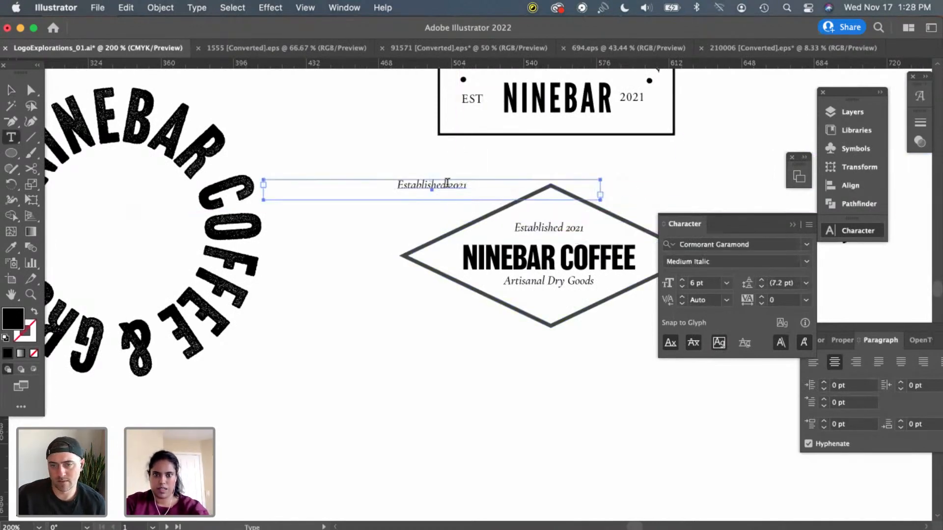
Break the copied text after "Established" so 2021 sits on its own line, and enlarge the text frame downward
click(468, 199)
key(BackSpace)
key(BackSpace)
key(BackSpace)
key(BackSpace)
key(BackSpace)
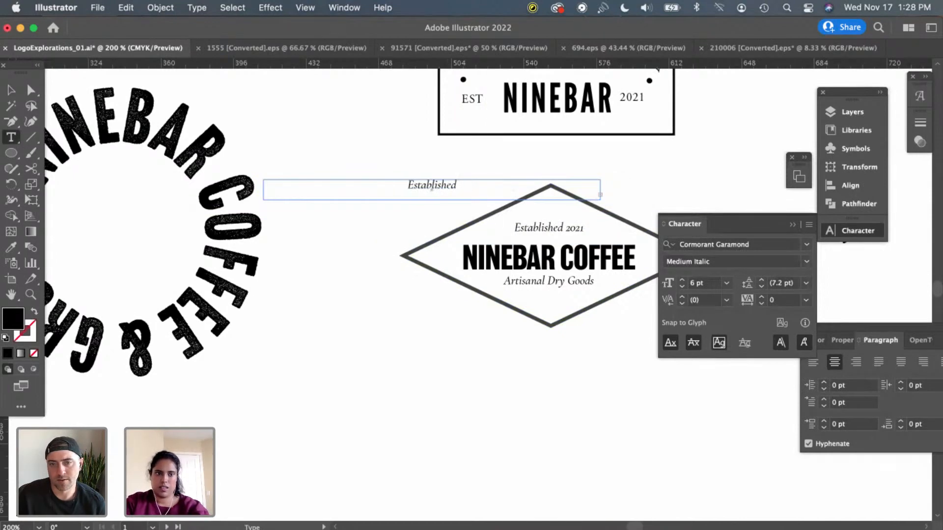
click(18, 92)
drag(431, 199, 432, 287)
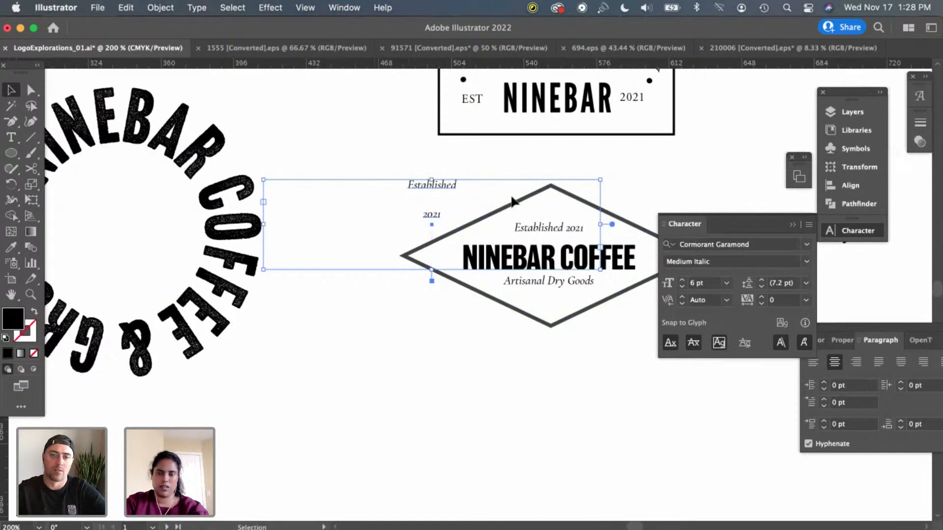
Rejoin the copied text into a single Established 2021 line, then delete the copy outside the diamond
key(t)
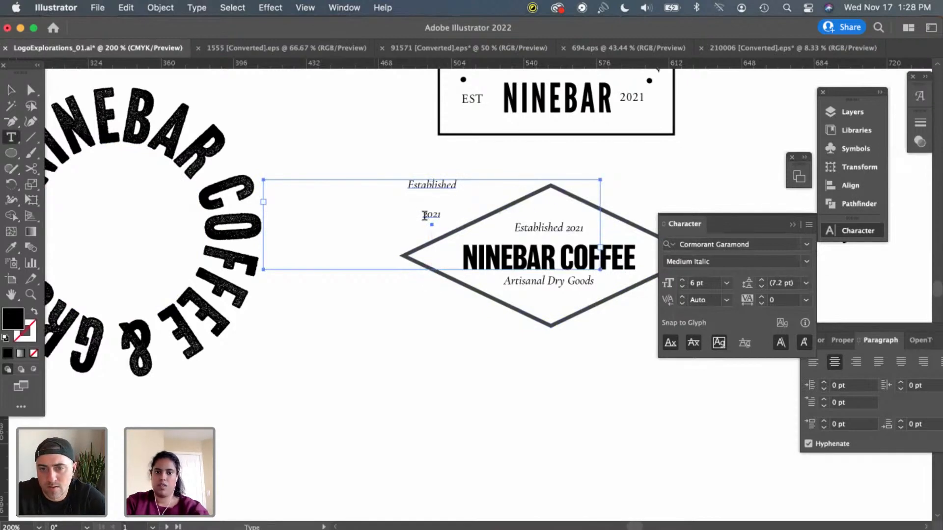
click(424, 216)
key(BackSpace)
key(BackSpace)
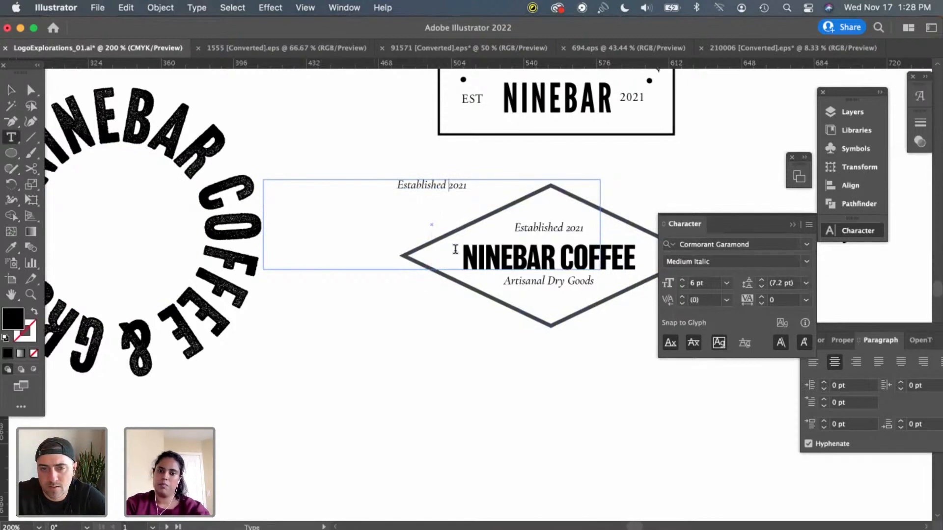
key(Return)
key(BackSpace)
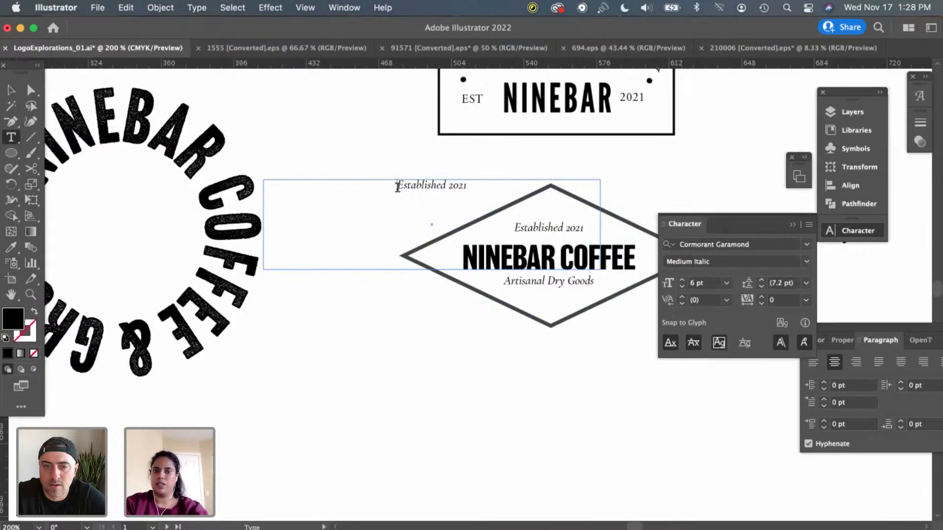
click(12, 90)
key(Delete)
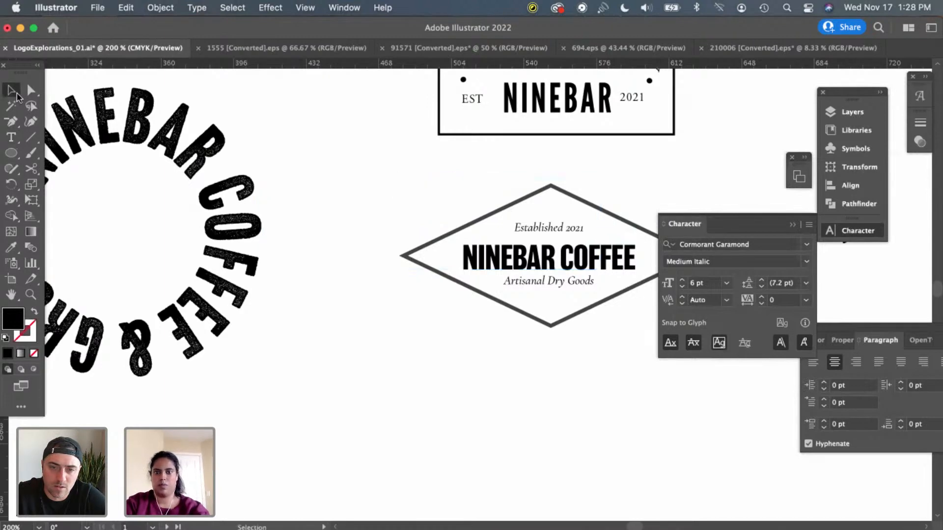
Nudge the NINEBAR COFFEE text up slightly to balance its spacing between the Established 2021 and Artisanal Dry Goods lines, then deselect it
scroll(419, 284, right, 2)
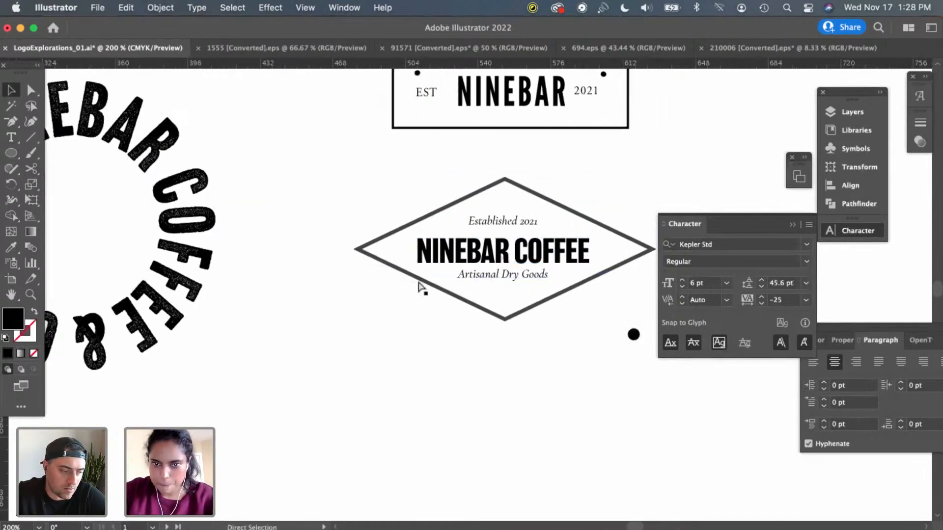
key(super+equal)
scroll(495, 306, right, 2)
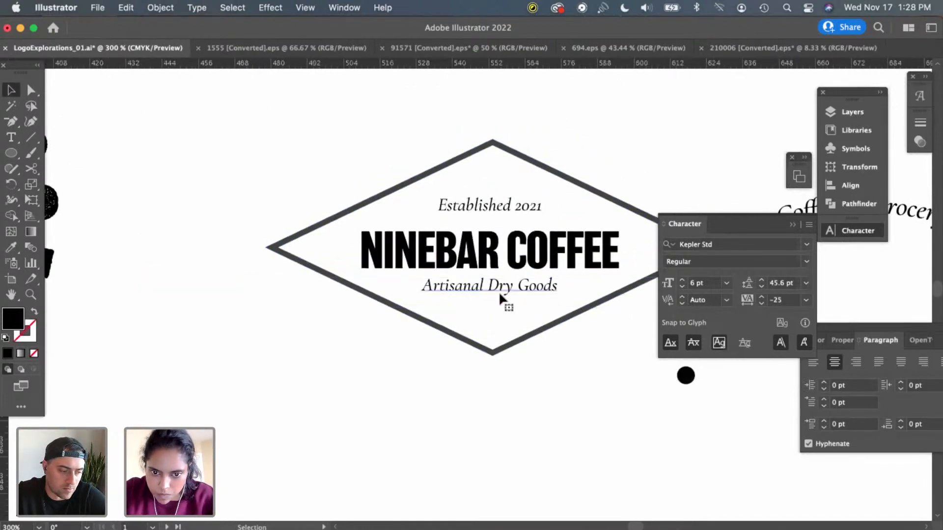
click(499, 294)
click(540, 235)
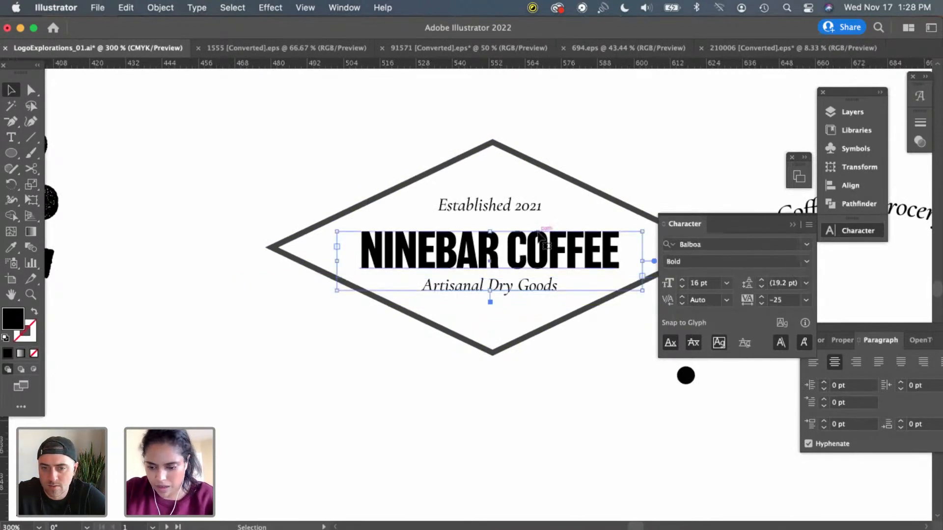
key(Up)
key(Up)
key(Up)
key(Down)
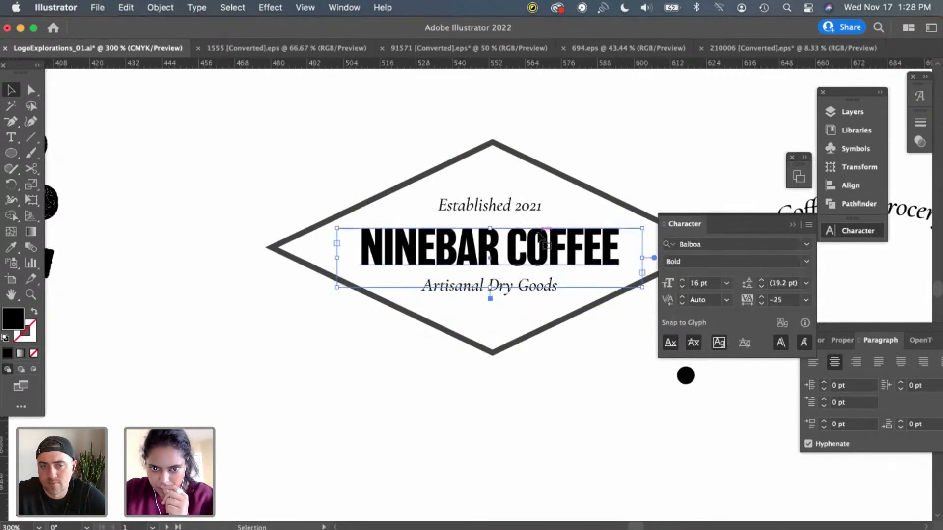
key(Up)
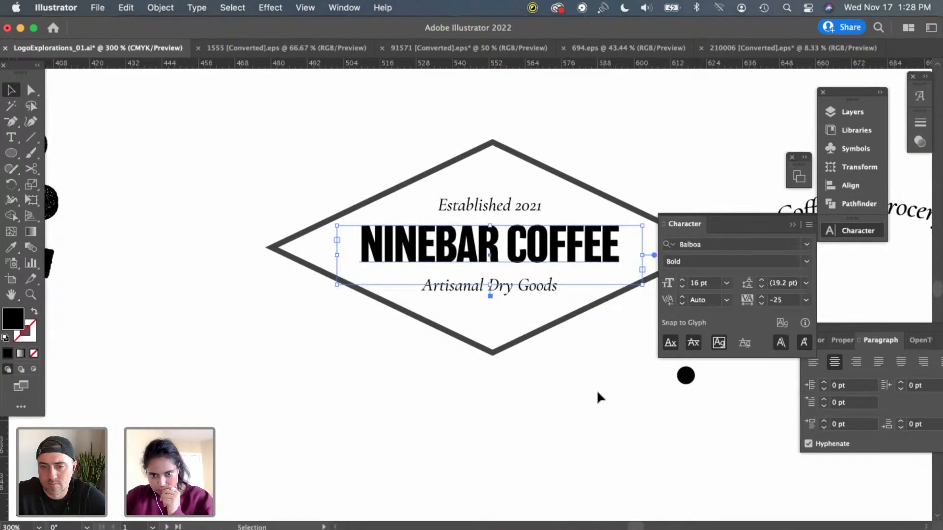
key(Down)
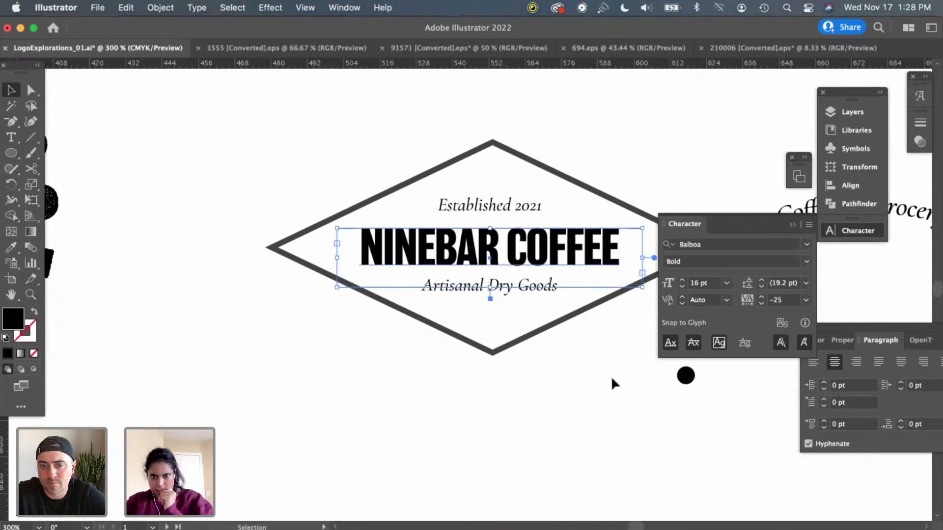
click(575, 402)
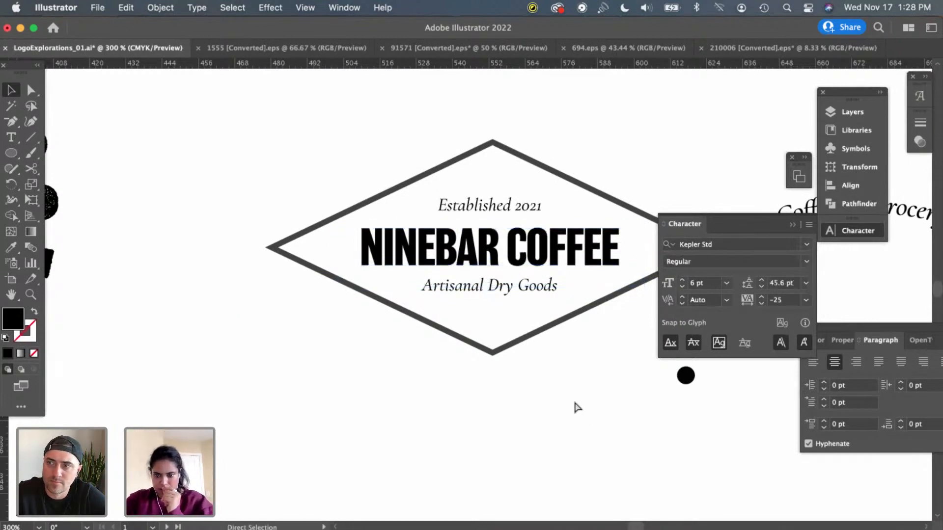
Delete the stray black dot and the arched Coffee & Grocery text beside the diamond logo
key(super+minus)
key(super+minus)
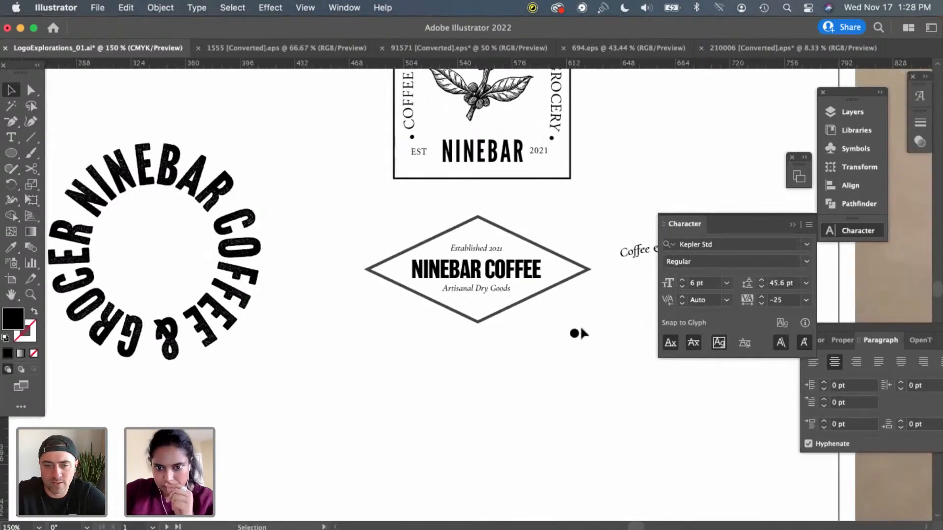
click(627, 260)
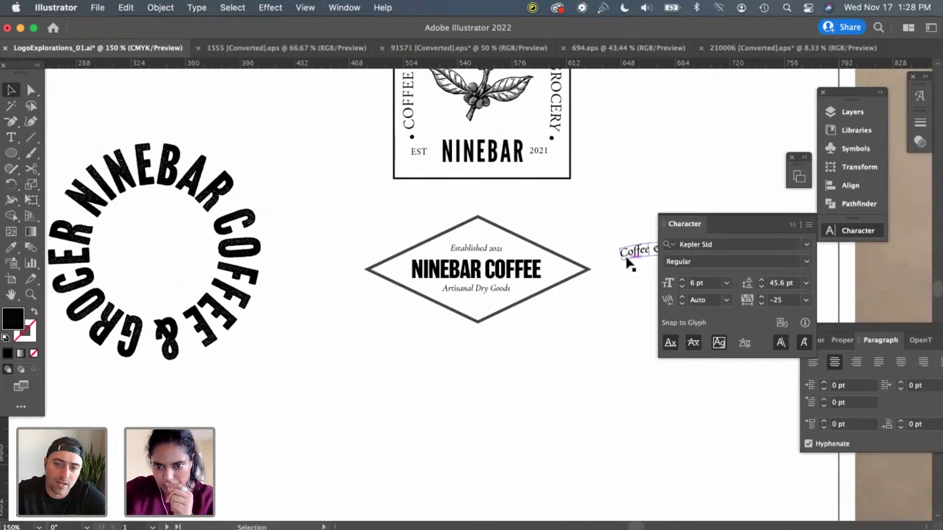
click(627, 259)
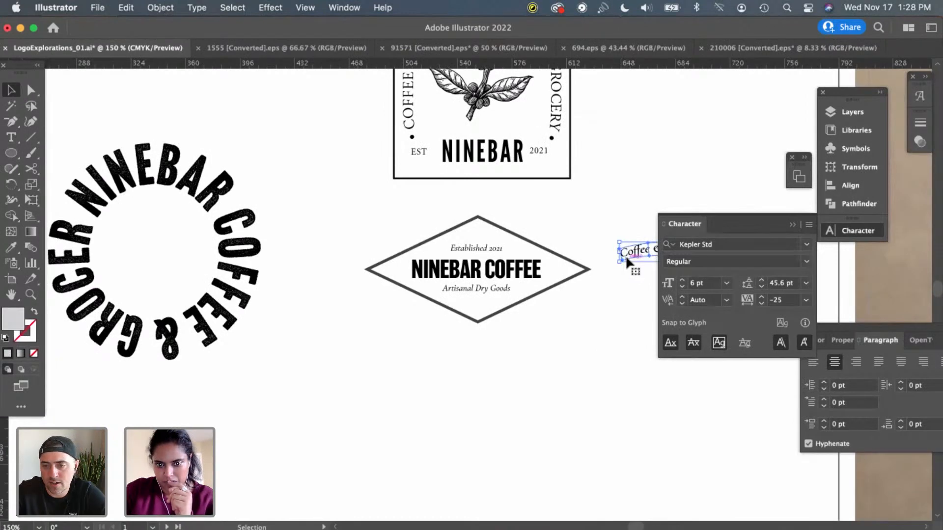
drag(625, 255, 400, 353)
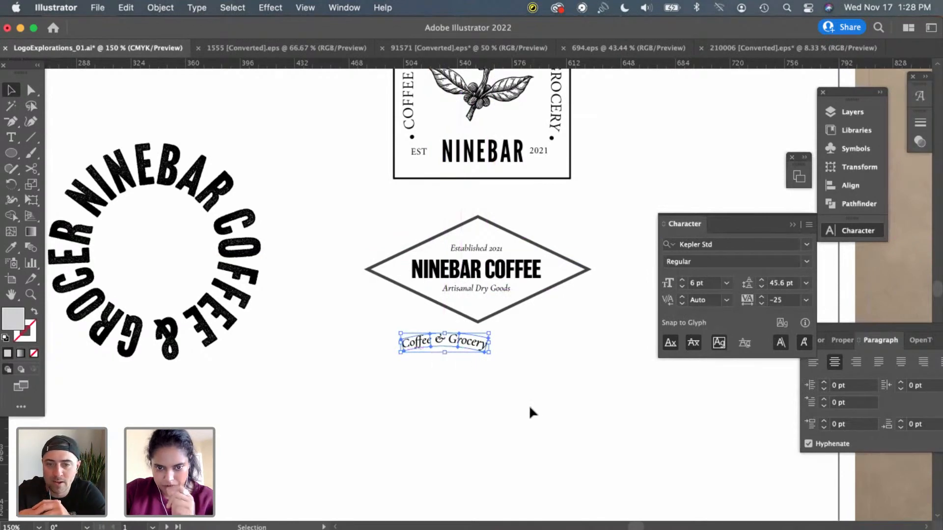
click(533, 417)
scroll(533, 417, right, 5)
scroll(533, 417, down, 2)
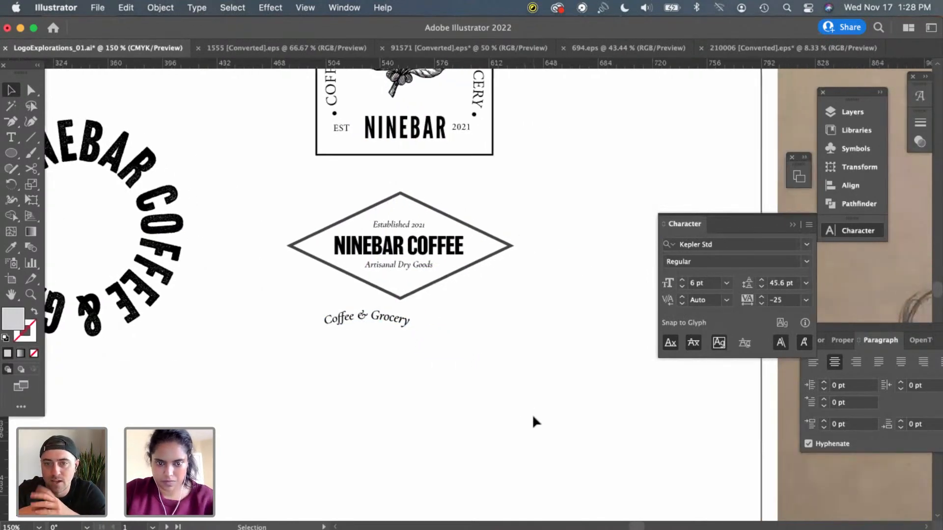
click(390, 318)
key(Delete)
Duplicate the diamond outline slightly above the original to form an overlapping double border, then deselect it
scroll(446, 325, up, 10)
scroll(446, 325, left, 4)
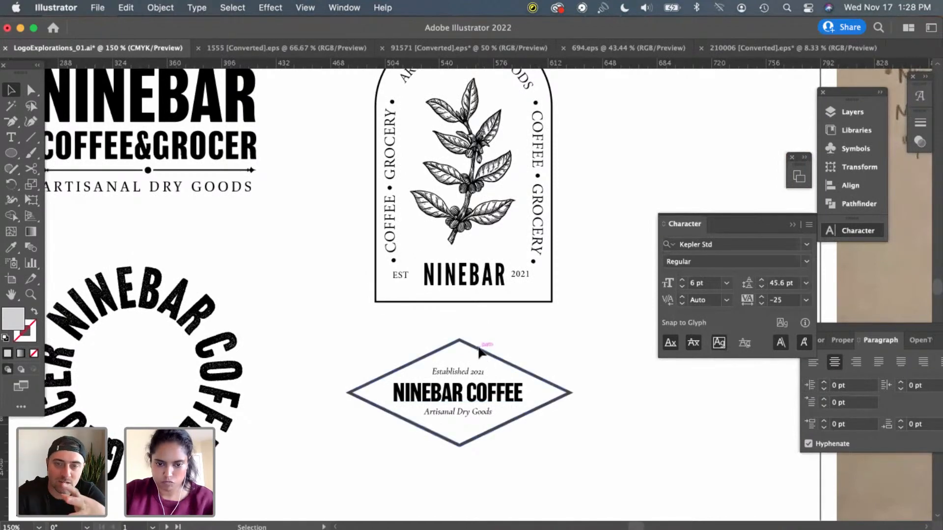
click(479, 348)
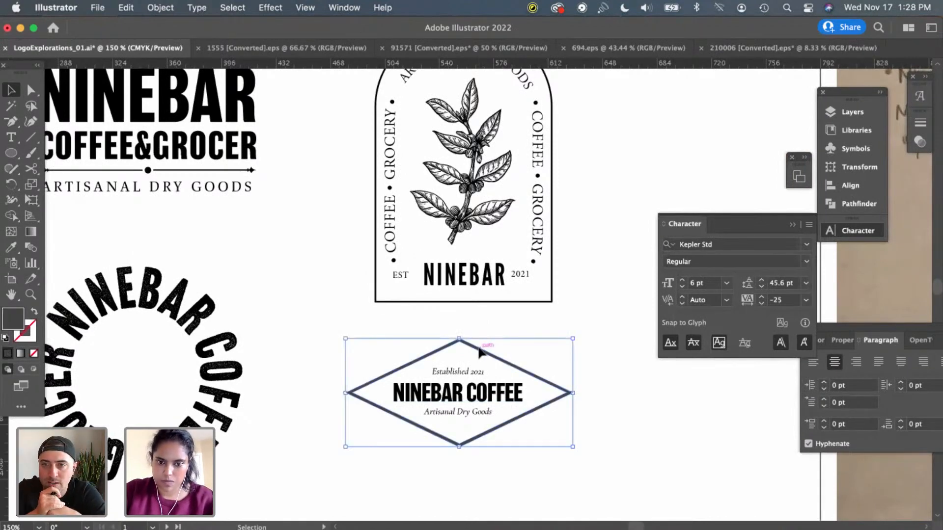
drag(479, 350, 480, 345)
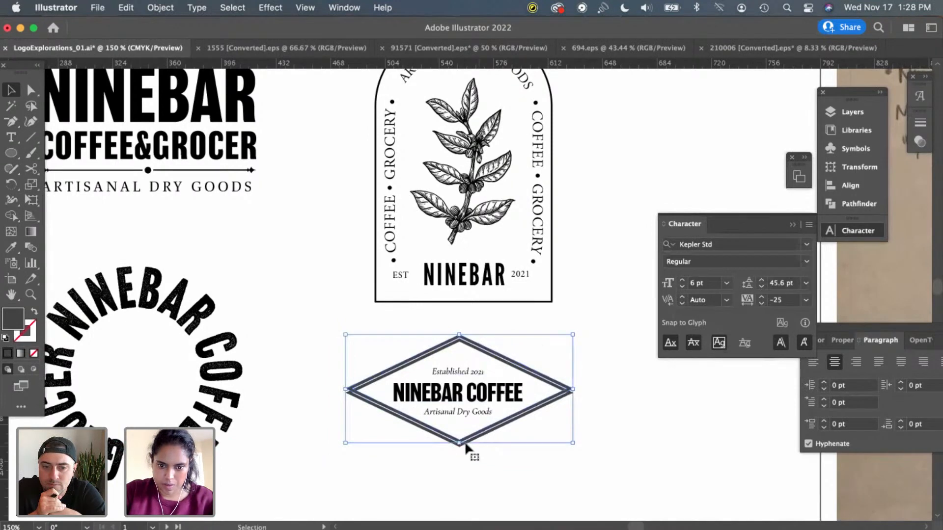
click(528, 474)
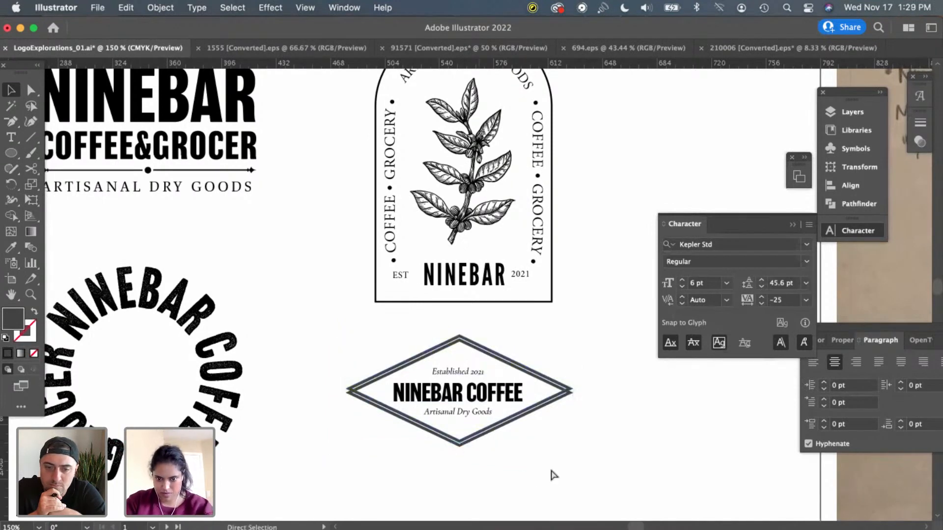
key(super+equal)
click(459, 352)
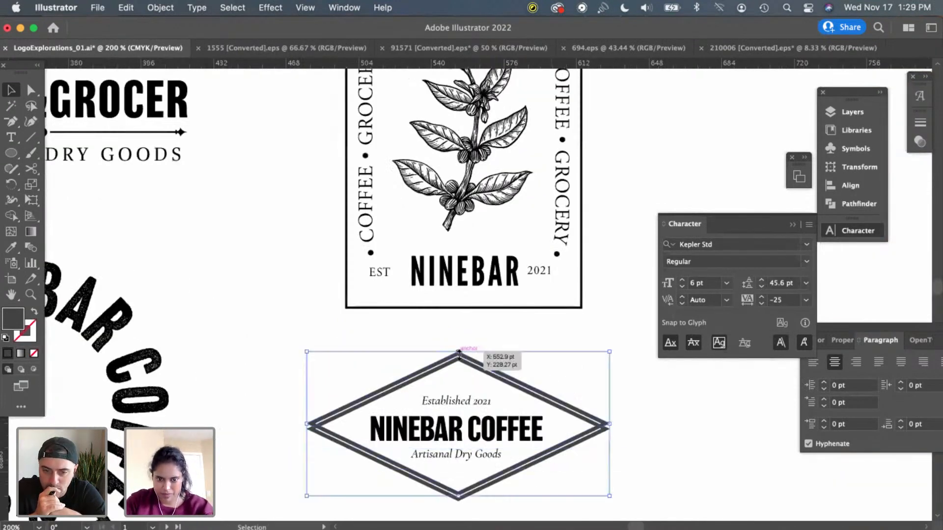
drag(459, 353, 459, 353)
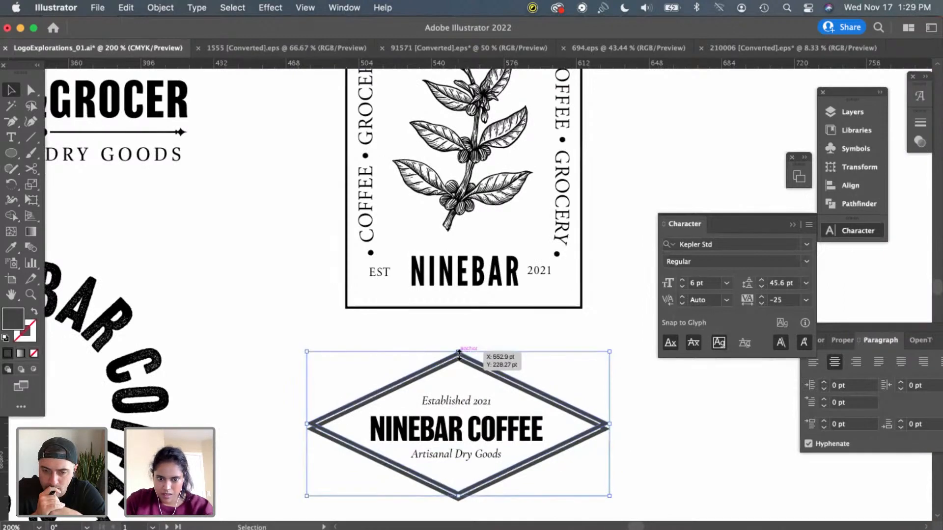
click(664, 476)
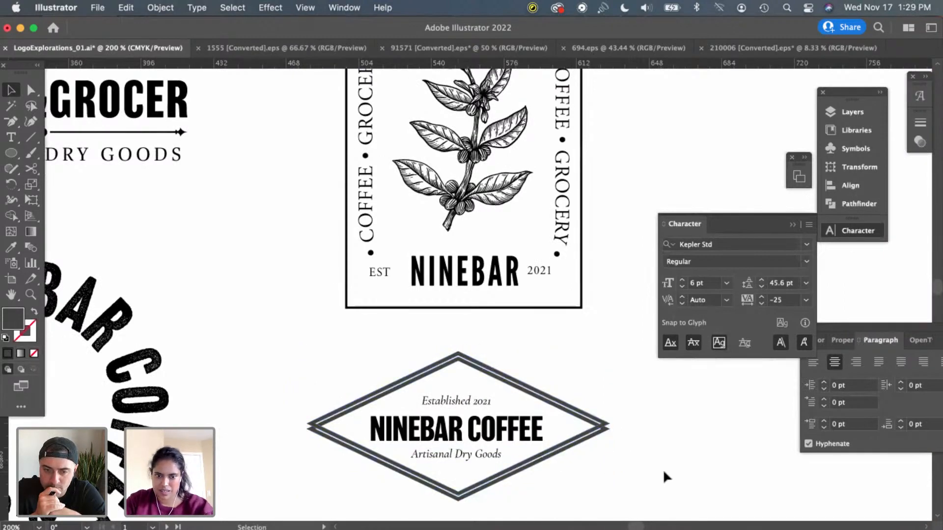
Try nudging the NINEBAR COFFEE text vertically inside the double-bordered diamond, then return it and deselect
click(494, 440)
key(Up)
key(Down)
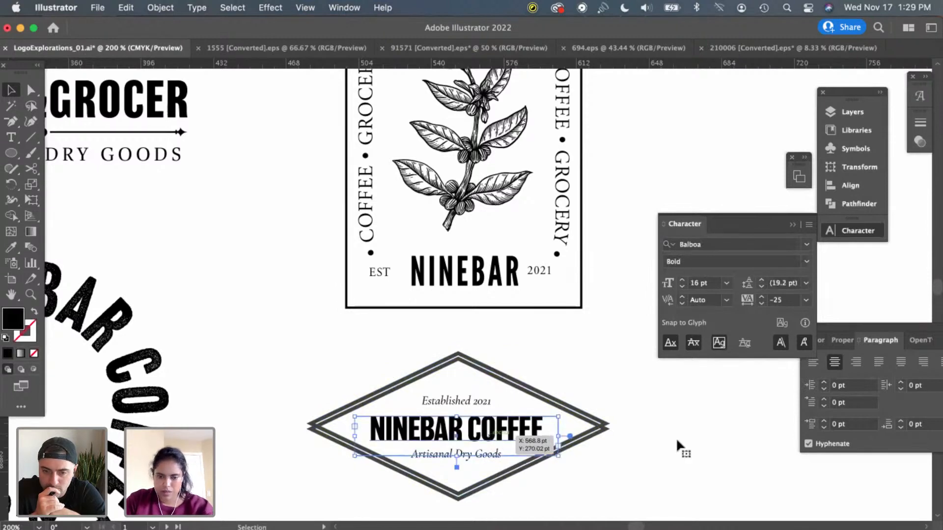
click(654, 460)
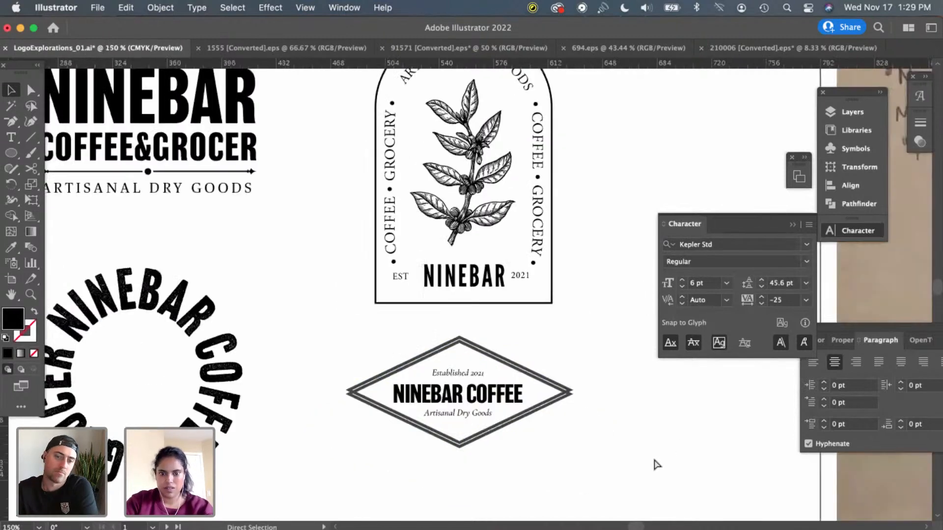
Check the diamond logo alongside the other logos on the artboard and save the document
key(super+1)
key(super+minus)
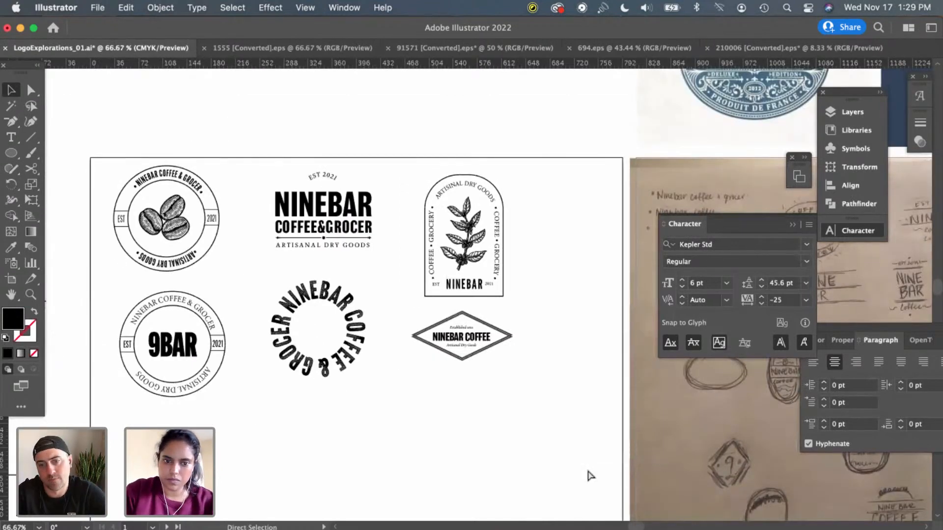
key(super+plus)
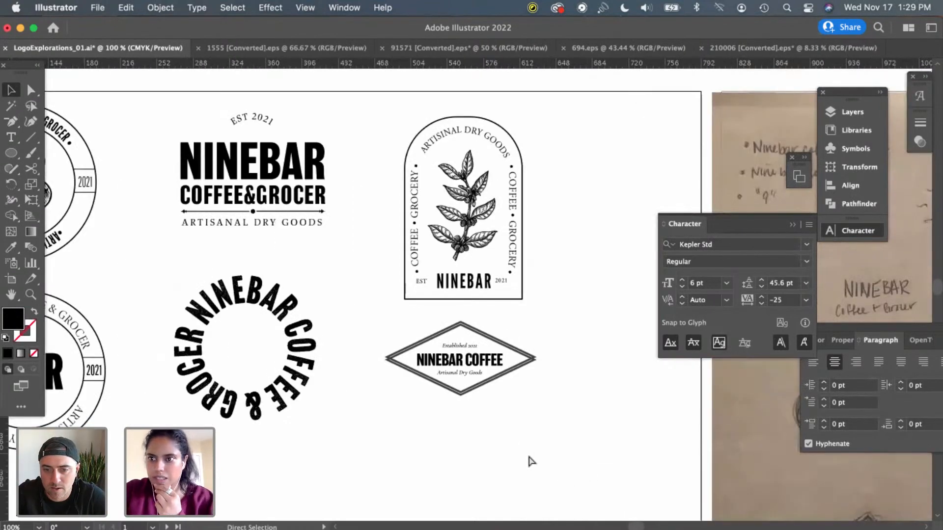
key(super+s)
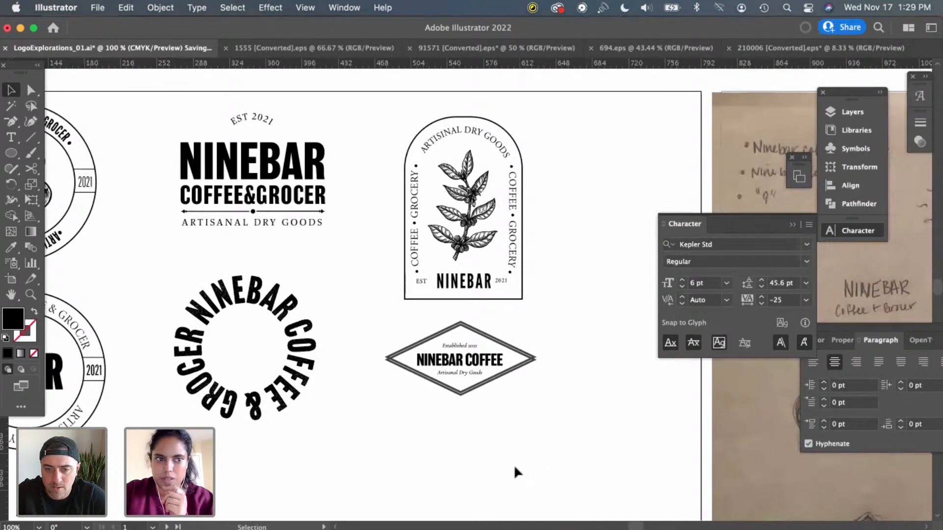
Examine the hand-drawn logo sketches beside the artboard for the next NINEBAR badge idea to build
scroll(507, 469, right, 10)
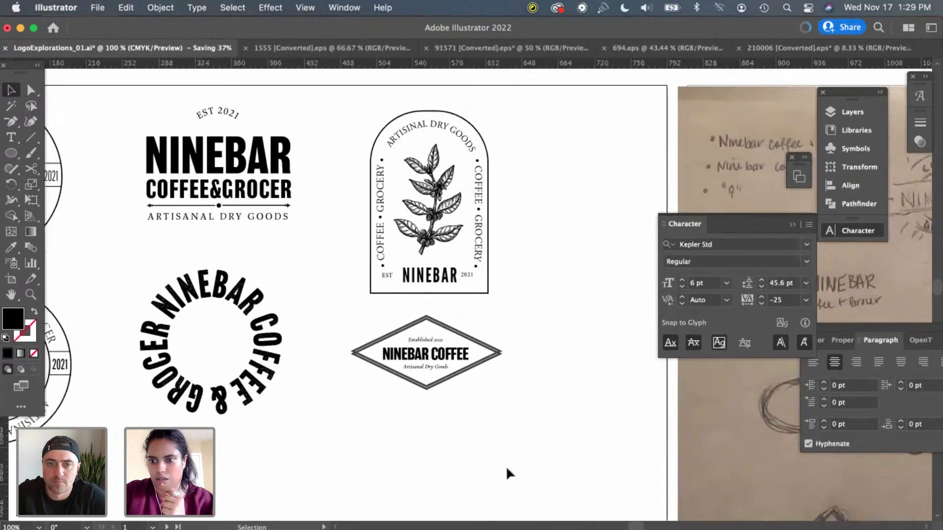
scroll(507, 471, right, 8)
scroll(507, 470, down, 3)
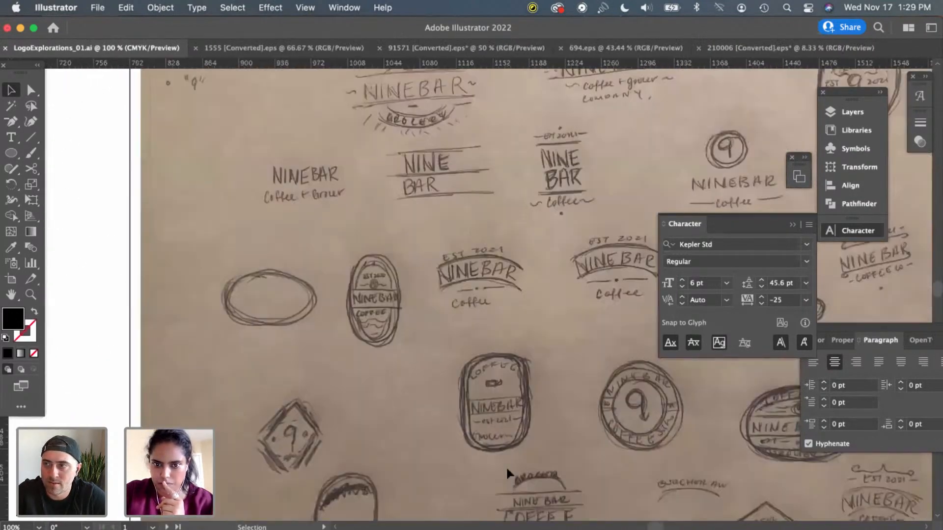
scroll(588, 410, right, 4)
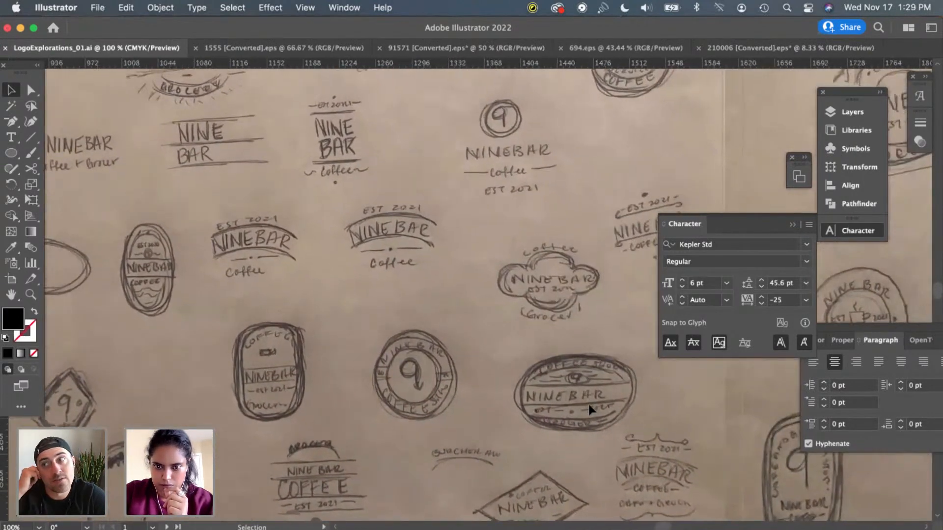
scroll(589, 409, right, 1)
scroll(589, 409, down, 1)
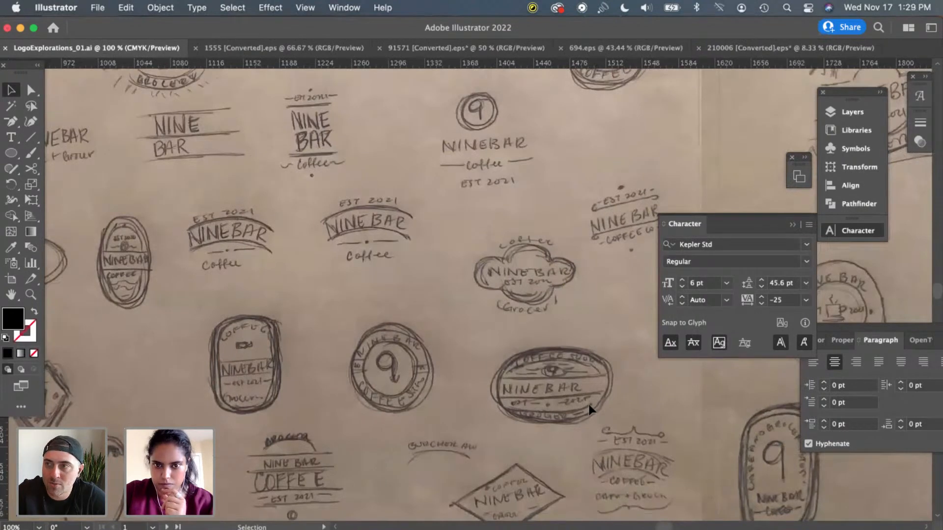
scroll(576, 369, down, 3)
scroll(576, 369, right, 2)
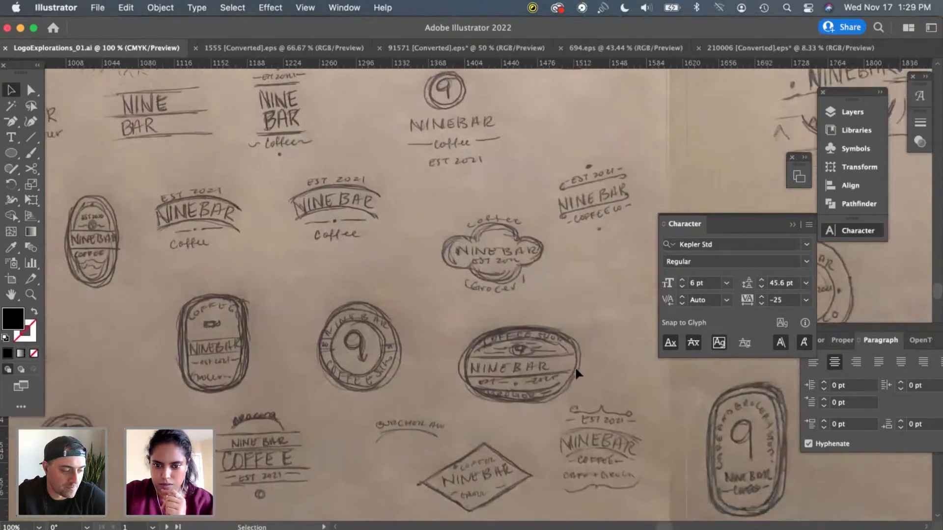
scroll(574, 366, up, 4)
scroll(574, 366, right, 7)
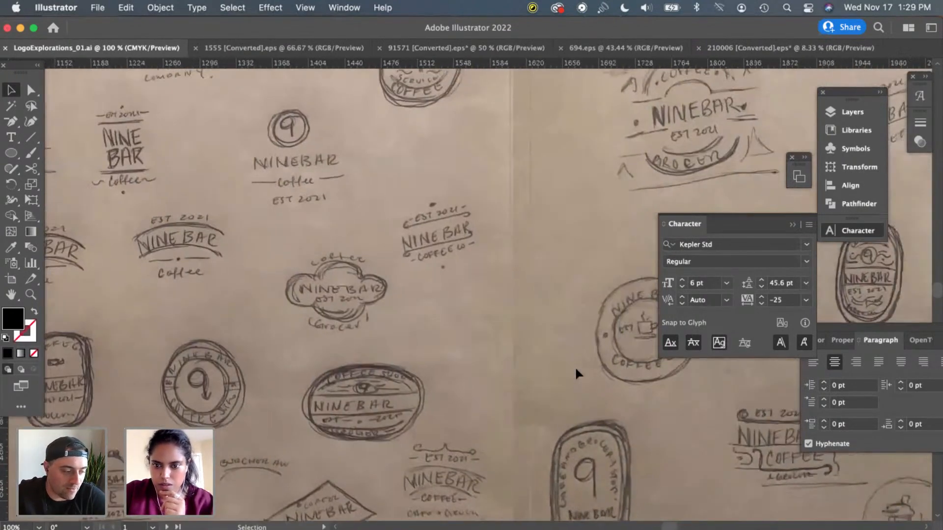
scroll(574, 366, left, 20)
scroll(574, 367, down, 2)
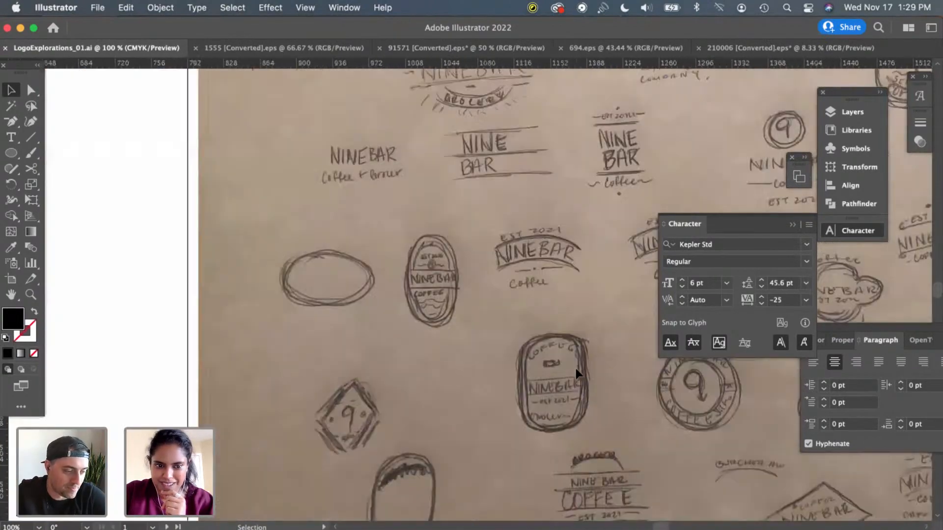
scroll(574, 366, right, 6)
scroll(574, 366, down, 1)
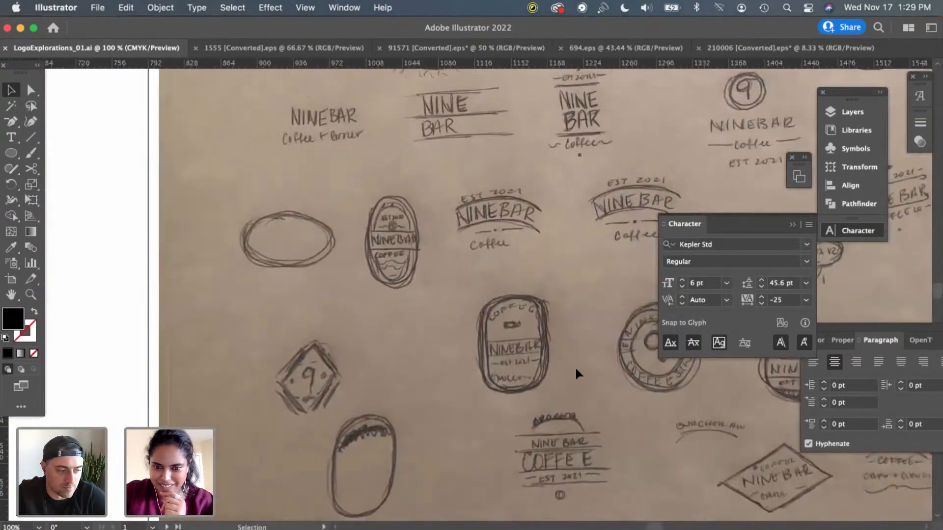
scroll(575, 366, up, 3)
scroll(574, 367, right, 6)
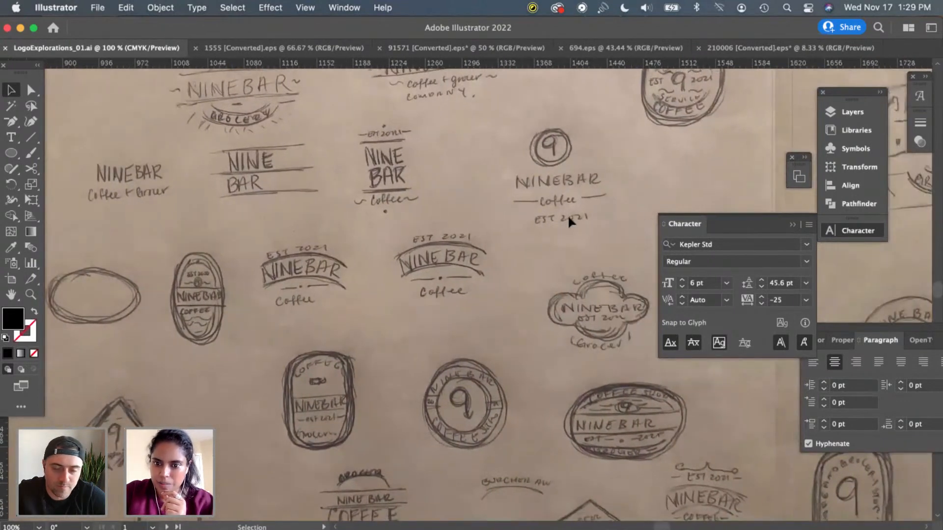
scroll(568, 218, right, 4)
scroll(568, 219, up, 3)
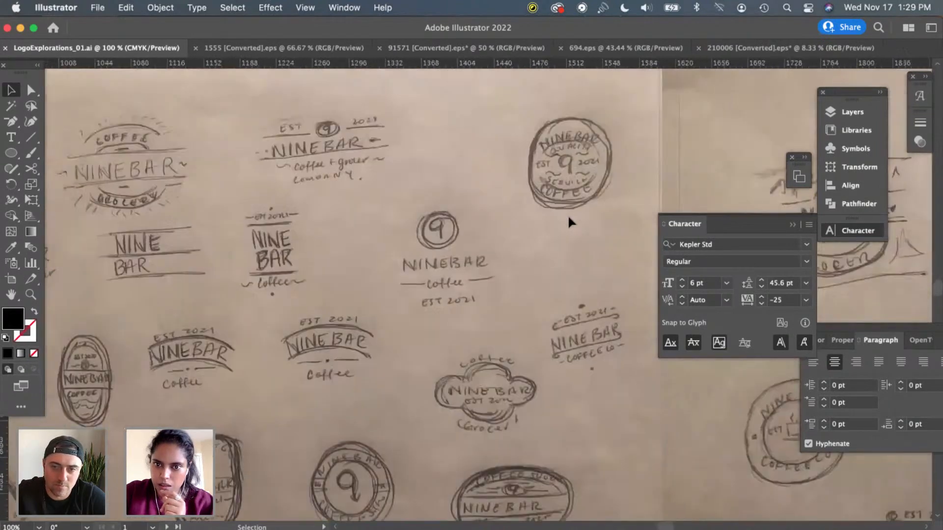
scroll(568, 219, left, 2)
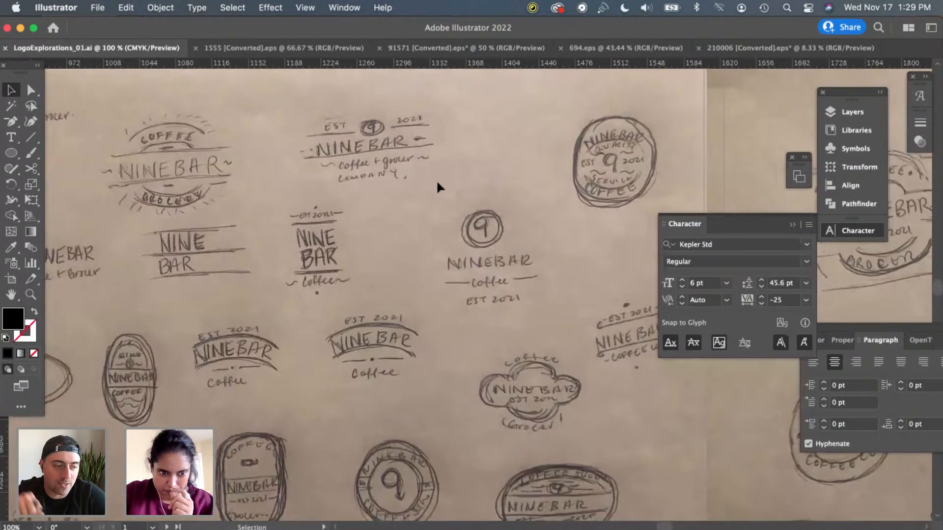
Look through the hand-drawn logo sketches, including the oval, arched and circular NINEBAR ideas, to choose the next concept
scroll(437, 184, left, 2)
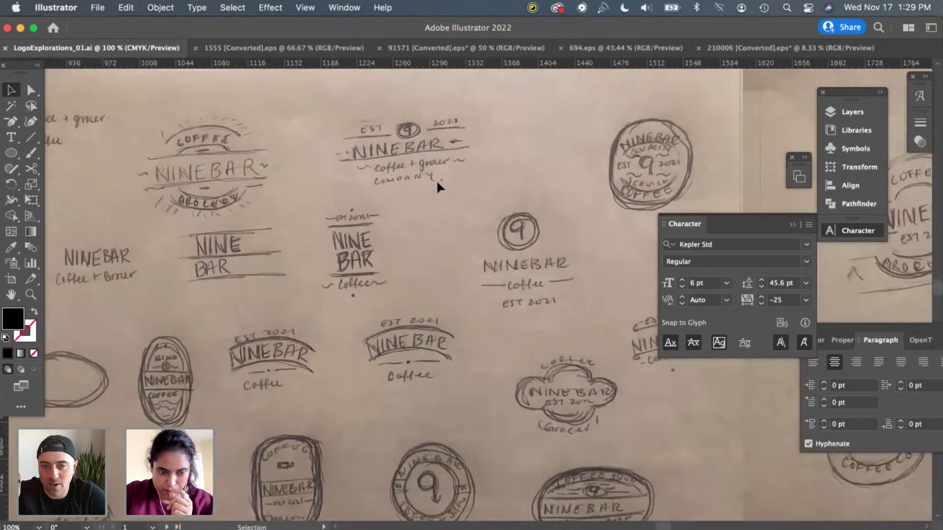
scroll(437, 183, left, 2)
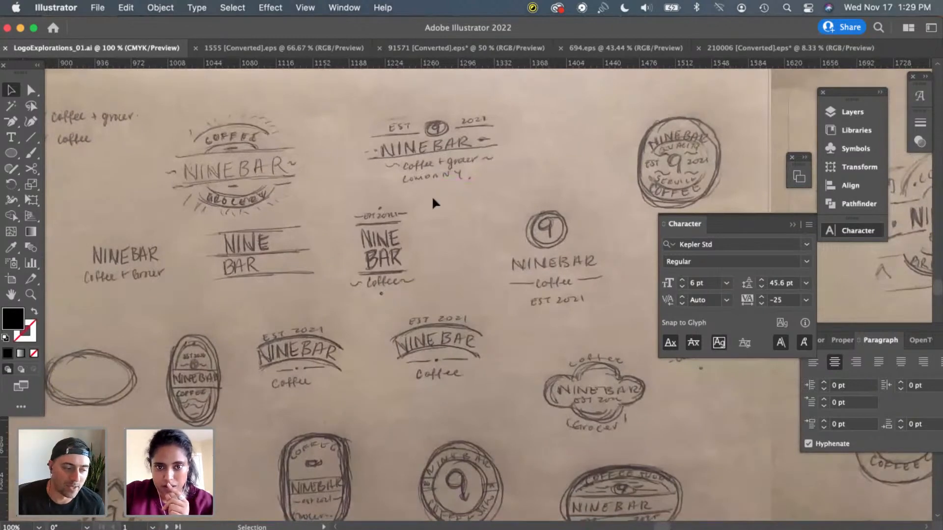
scroll(431, 196, left, 3)
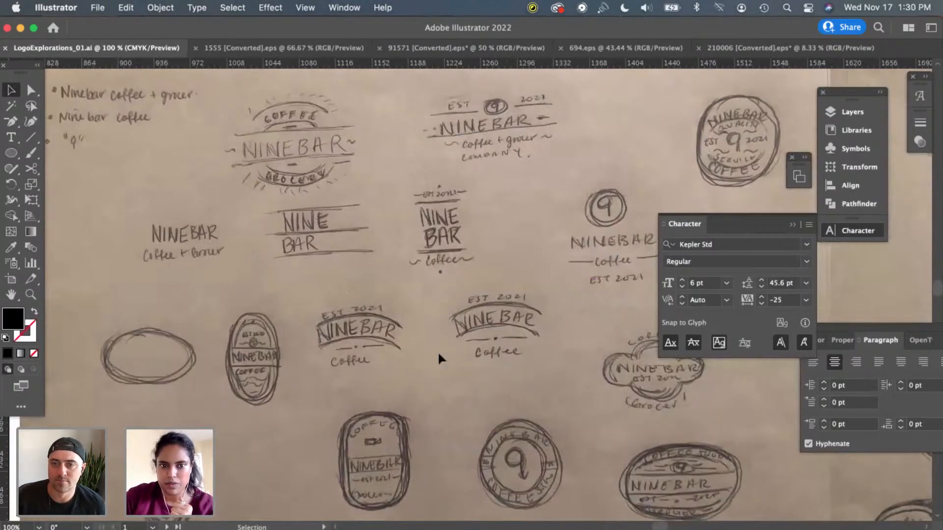
scroll(438, 359, down, 3)
scroll(438, 358, left, 3)
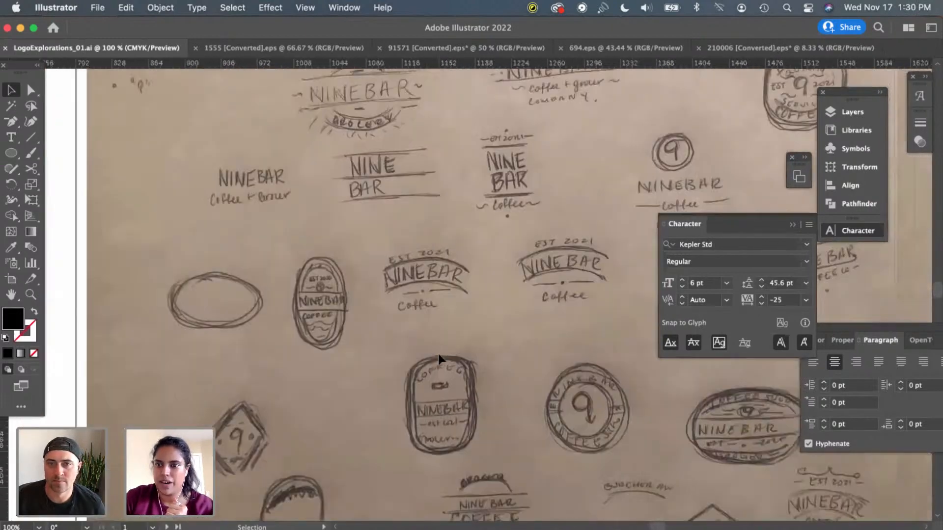
scroll(438, 358, up, 1)
scroll(438, 358, right, 2)
scroll(408, 359, down, 3)
scroll(408, 358, left, 5)
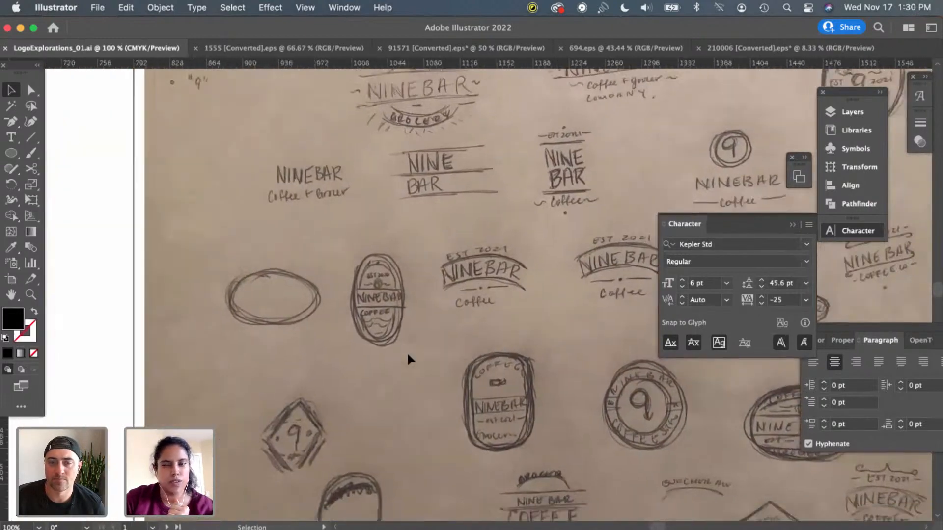
Copy the outlined, drop-shadowed NINEBAR COFFEE line set in BalboaPlus from the typeface samples beside the artboard
scroll(408, 355, left, 20)
scroll(408, 355, down, 3)
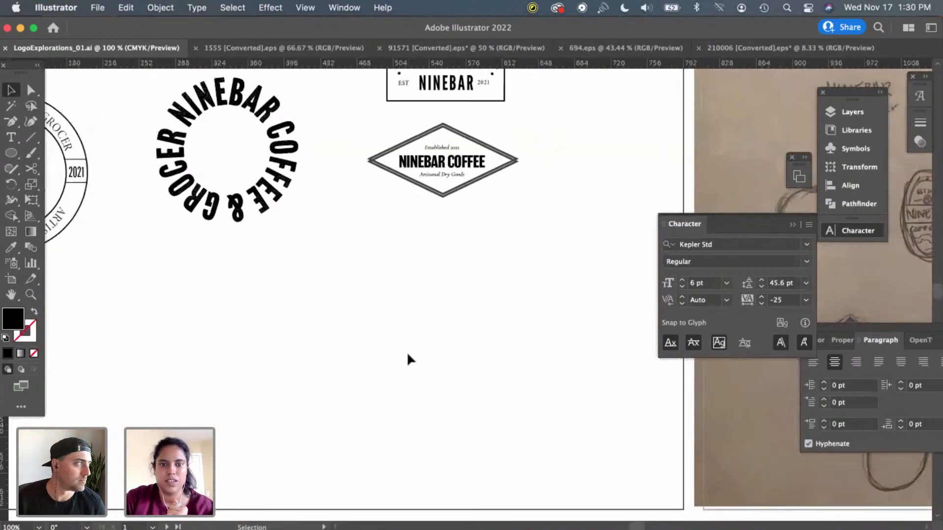
scroll(408, 356, left, 20)
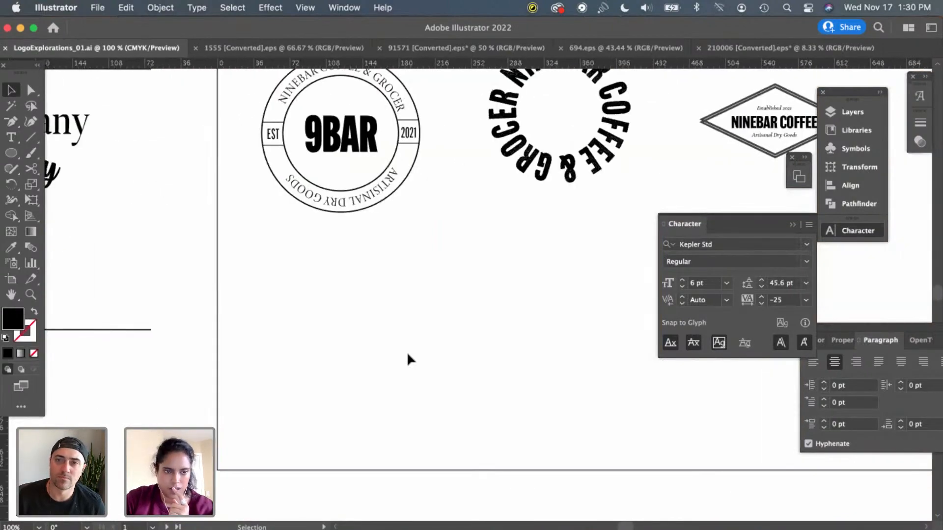
scroll(408, 356, up, 1)
key(super+minus)
key(super+minus)
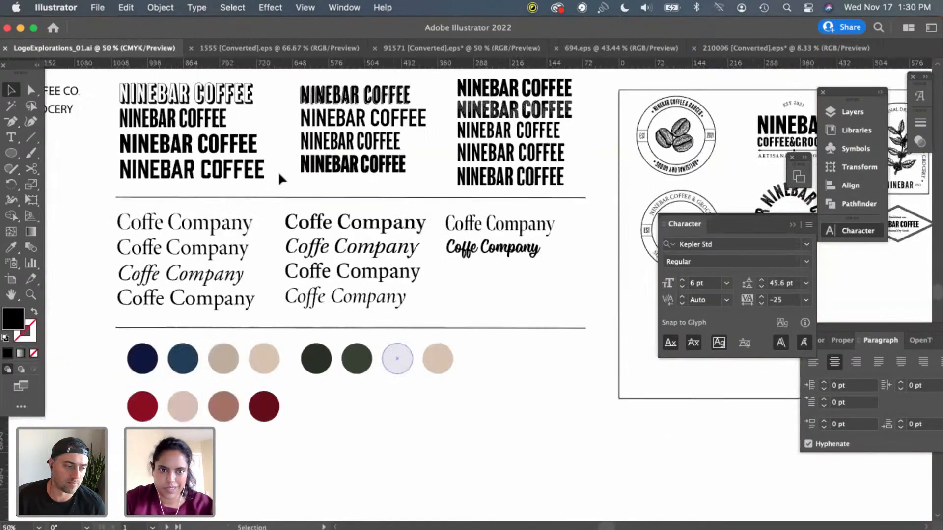
click(244, 90)
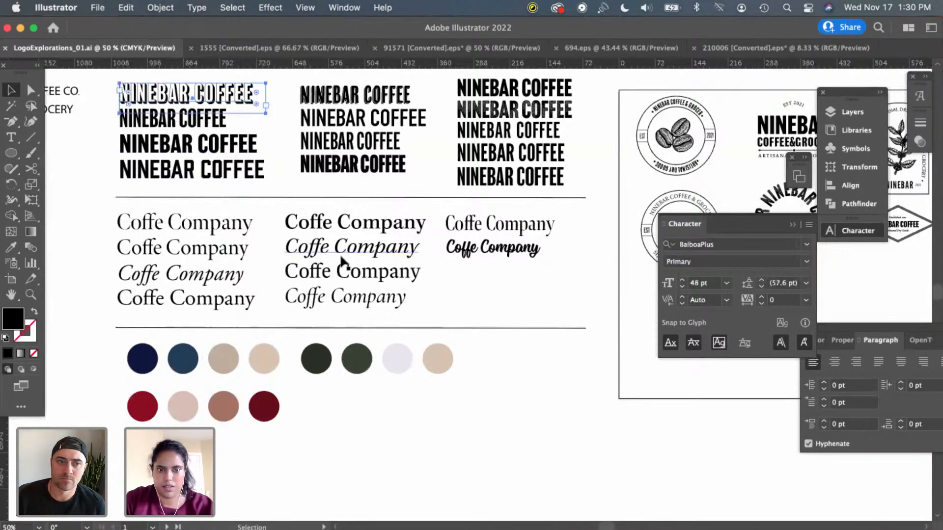
scroll(486, 355, right, 10)
scroll(486, 355, down, 1)
scroll(487, 359, right, 5)
scroll(487, 359, up, 1)
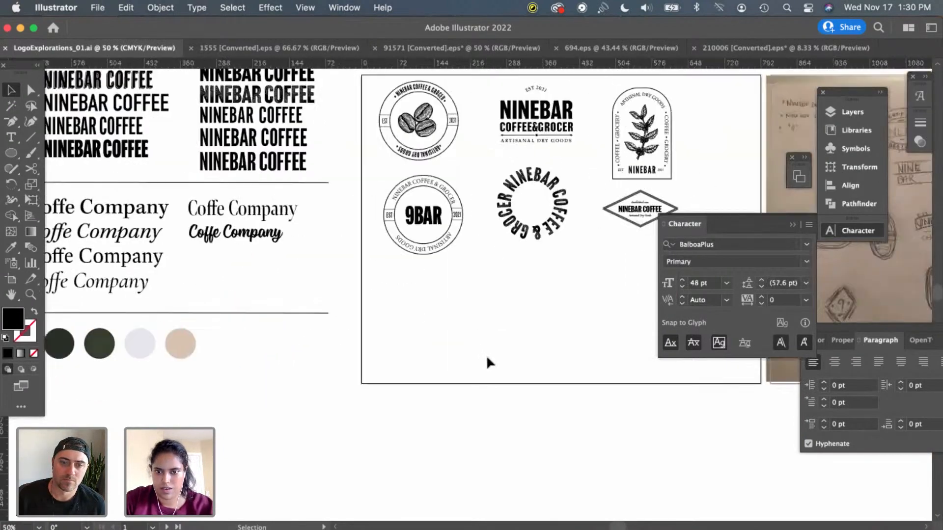
key(super+equal)
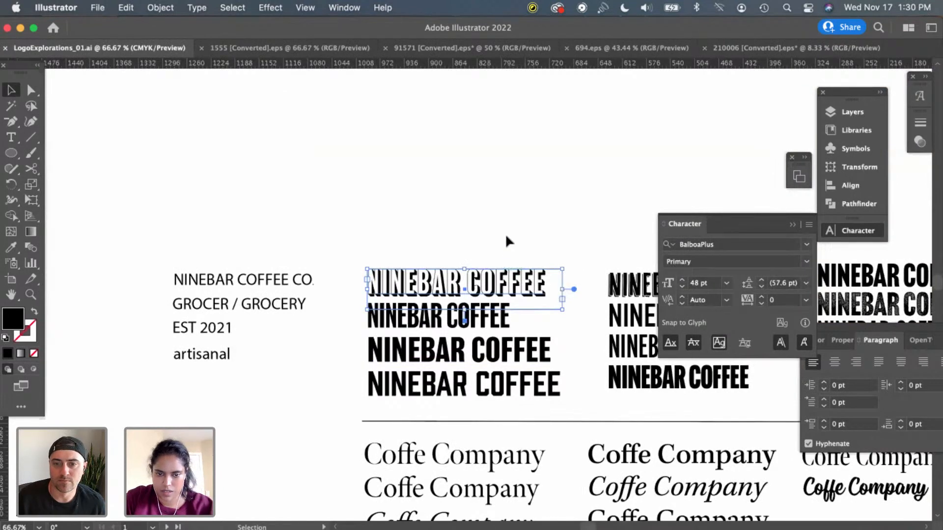
click(505, 236)
click(500, 280)
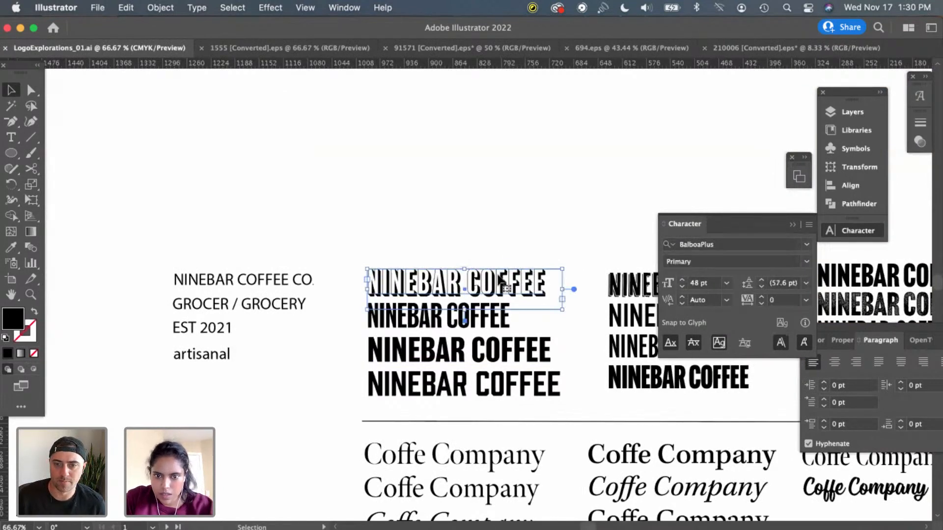
click(523, 237)
click(535, 291)
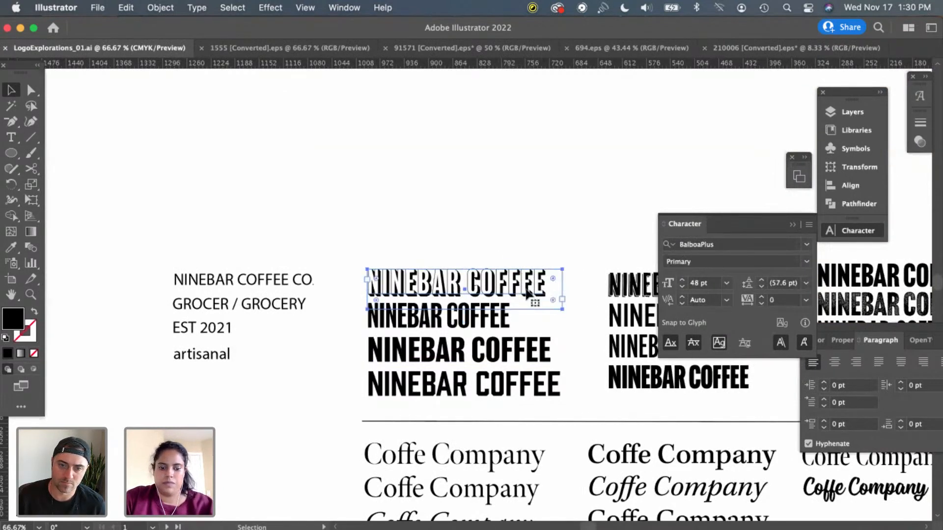
click(558, 262)
Paste the shadowed NINEBAR COFFEE text into the empty area of the artboard below the 9BAR circular badge
scroll(554, 255, down, 5)
scroll(555, 256, right, 12)
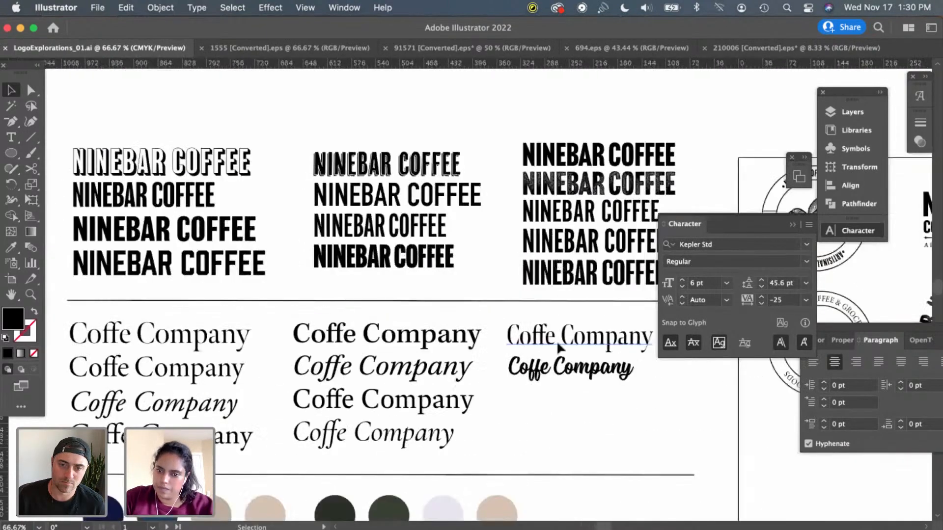
scroll(558, 344, right, 5)
scroll(557, 343, down, 1)
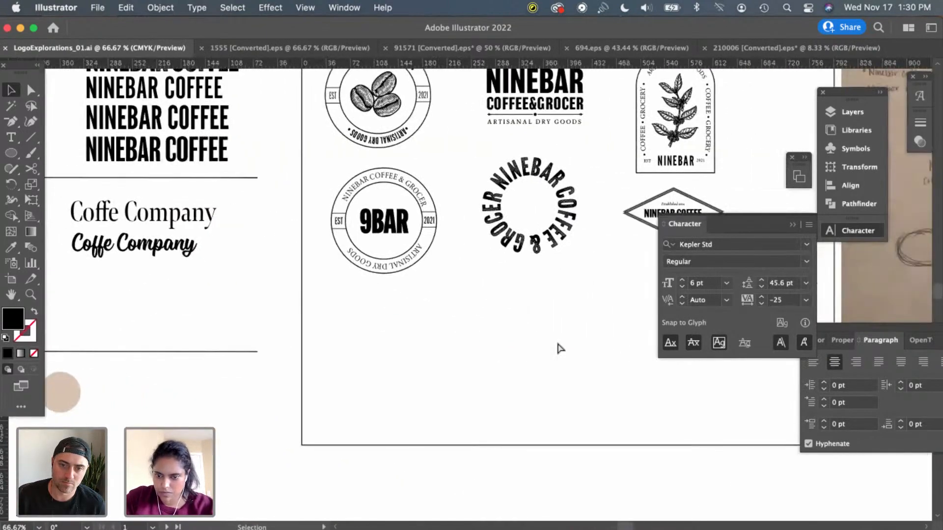
key(super+equal)
key(super+equal)
scroll(476, 359, down, 3)
scroll(476, 360, left, 7)
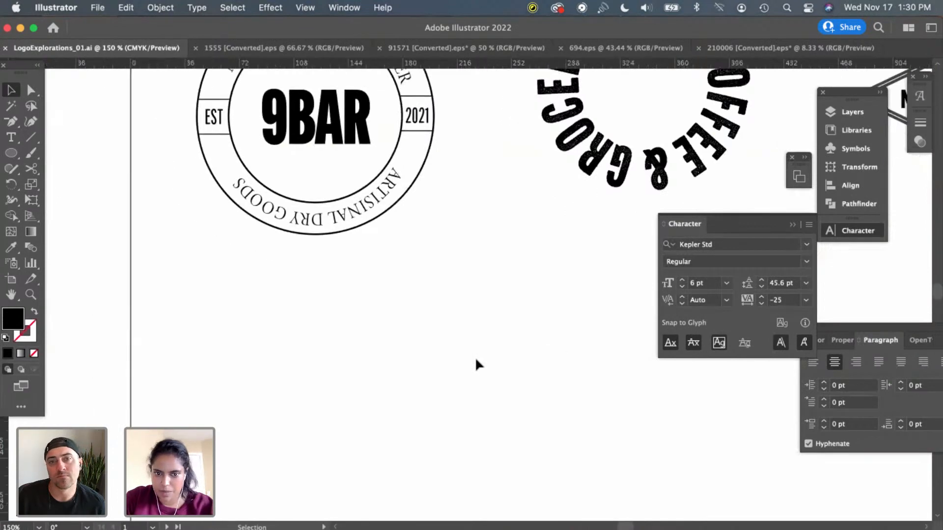
scroll(476, 357, down, 2)
scroll(475, 357, right, 2)
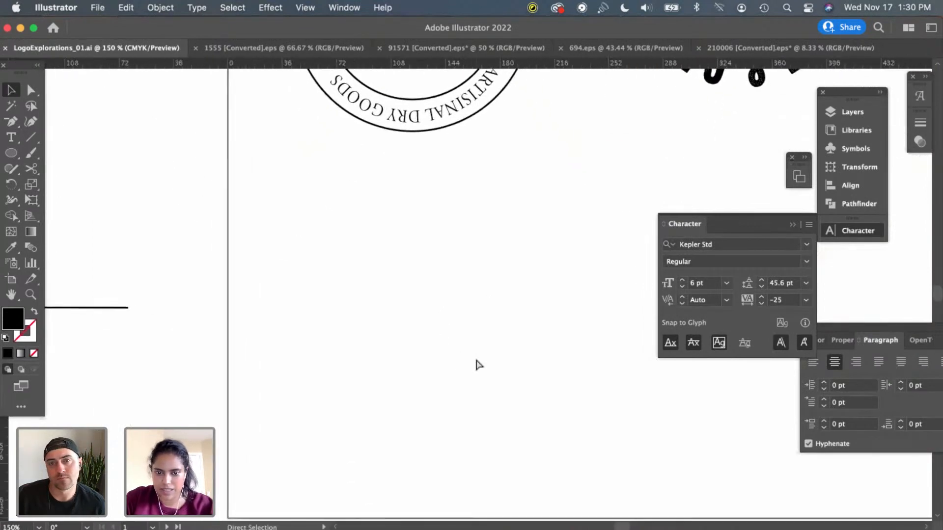
key(super+v)
key(v)
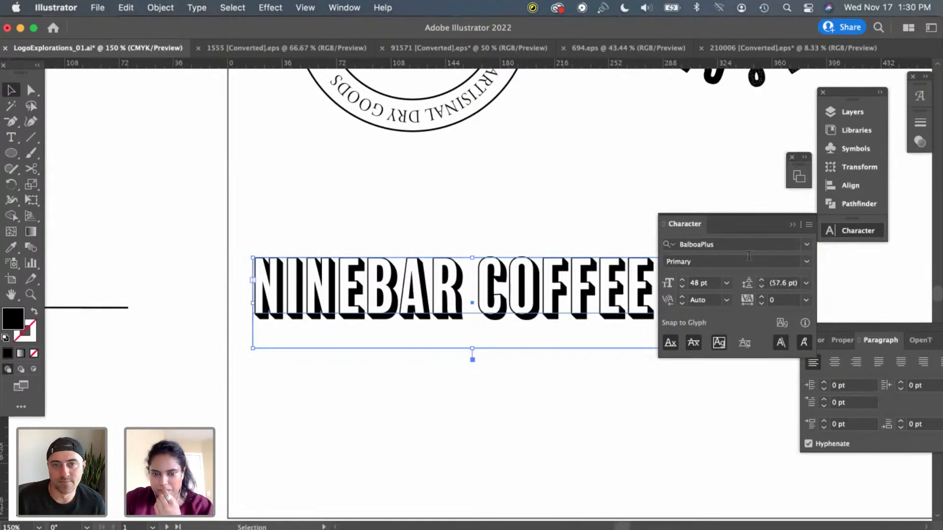
click(727, 284)
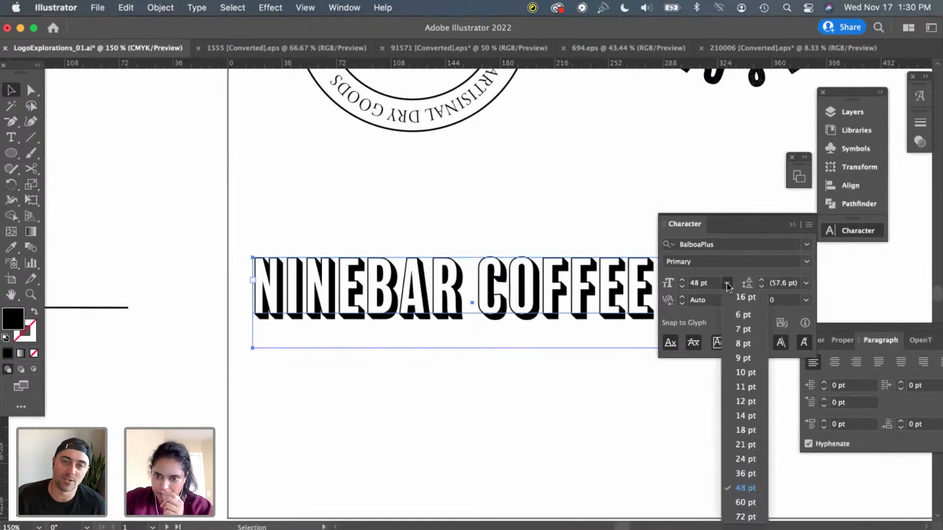
click(726, 285)
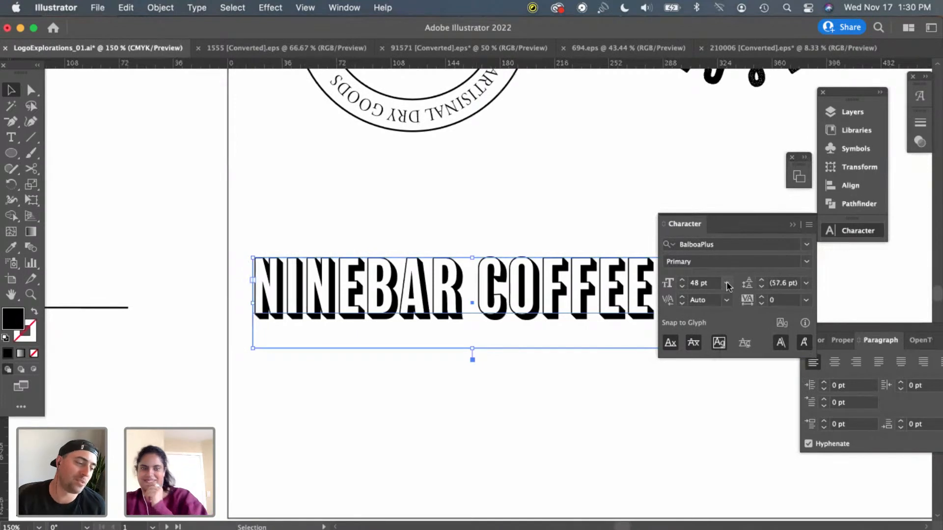
click(533, 441)
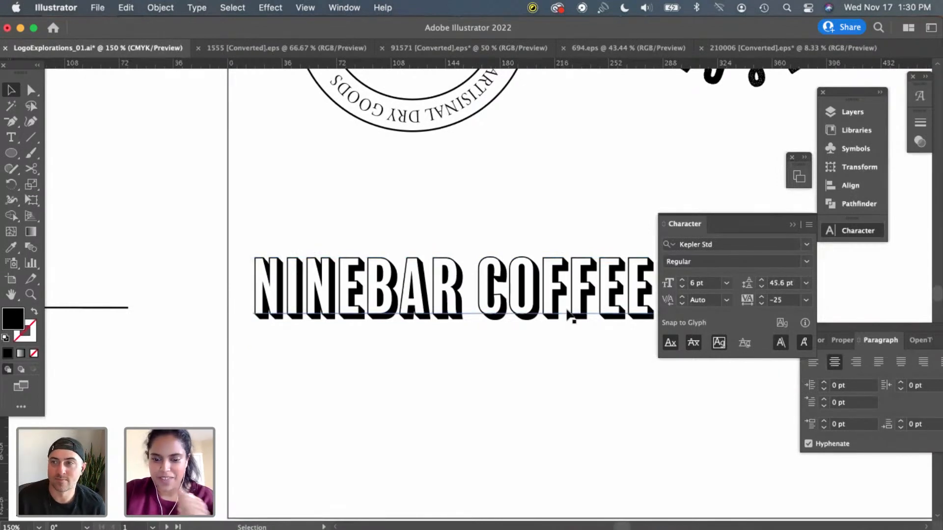
key(super+minus)
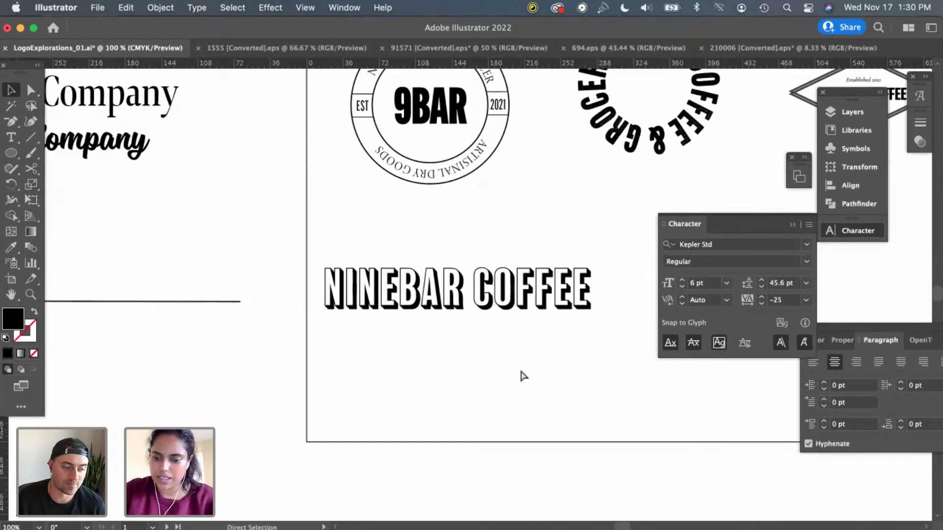
key(super+equal)
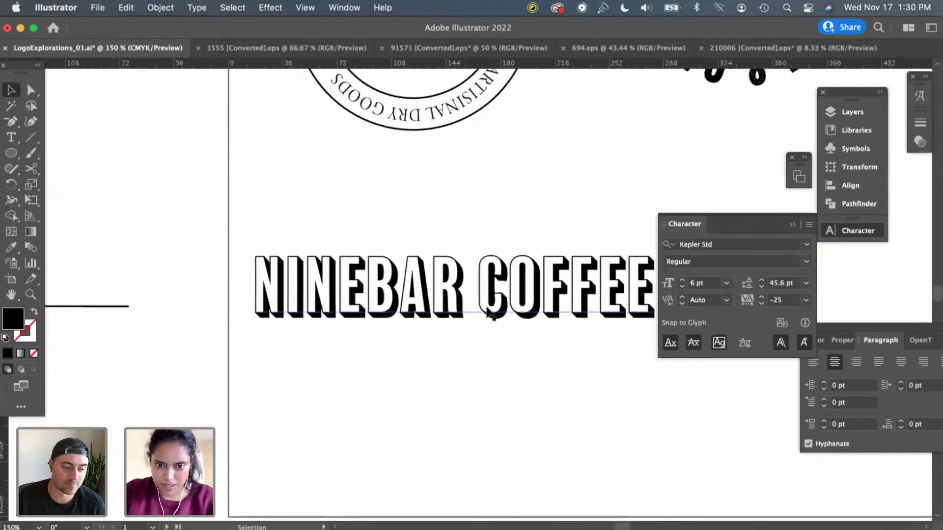
click(487, 311)
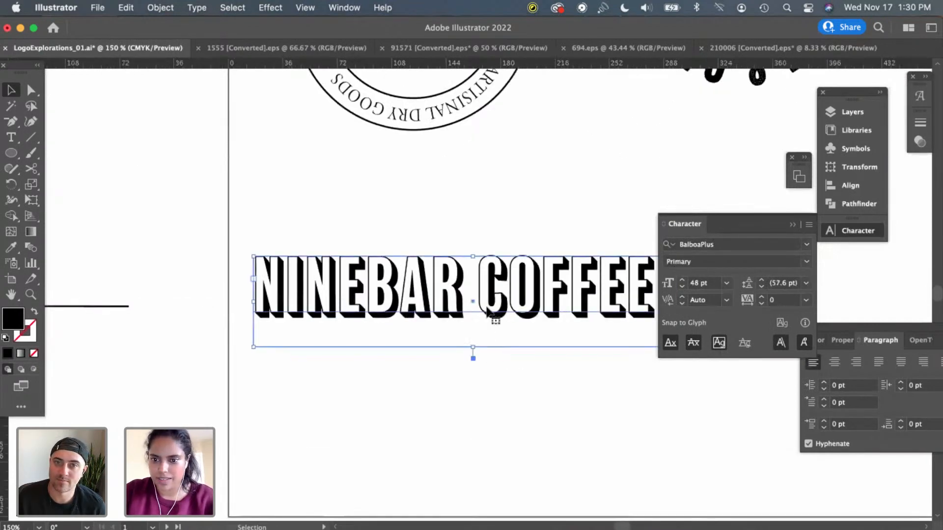
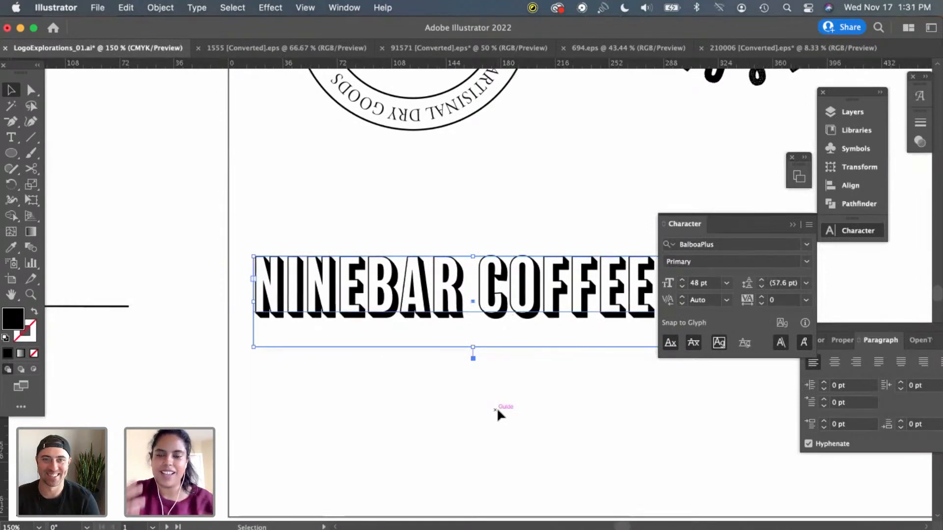
click(545, 430)
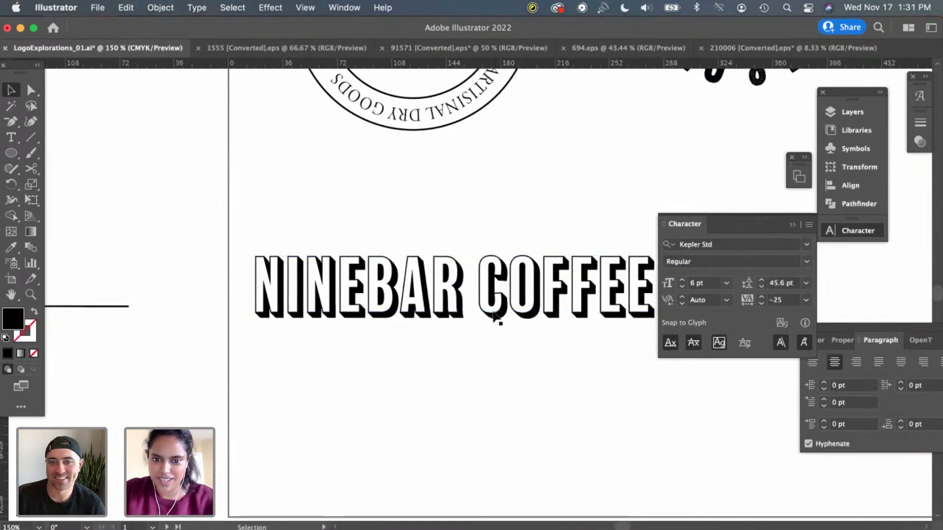
Set the pasted NINEBAR COFFEE text to 24 pt and shrink its text frame to fit closely around the wording
click(485, 300)
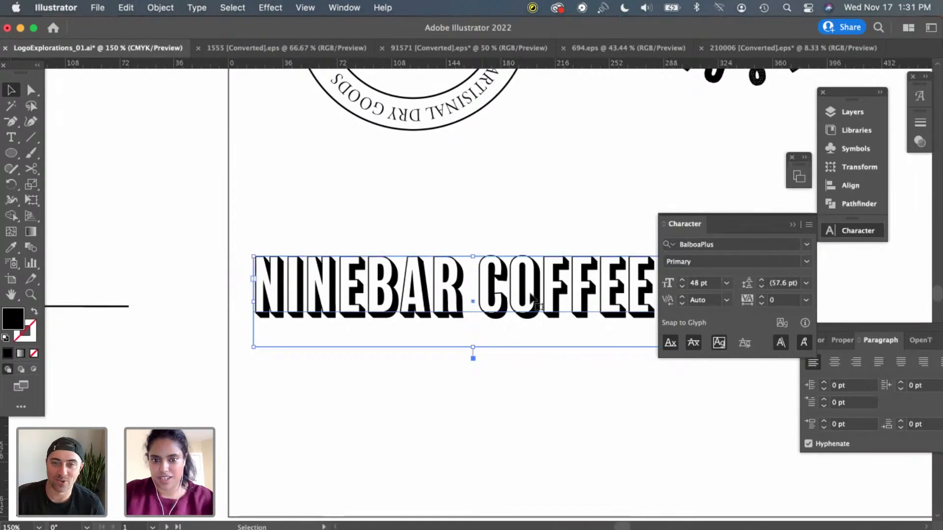
click(727, 283)
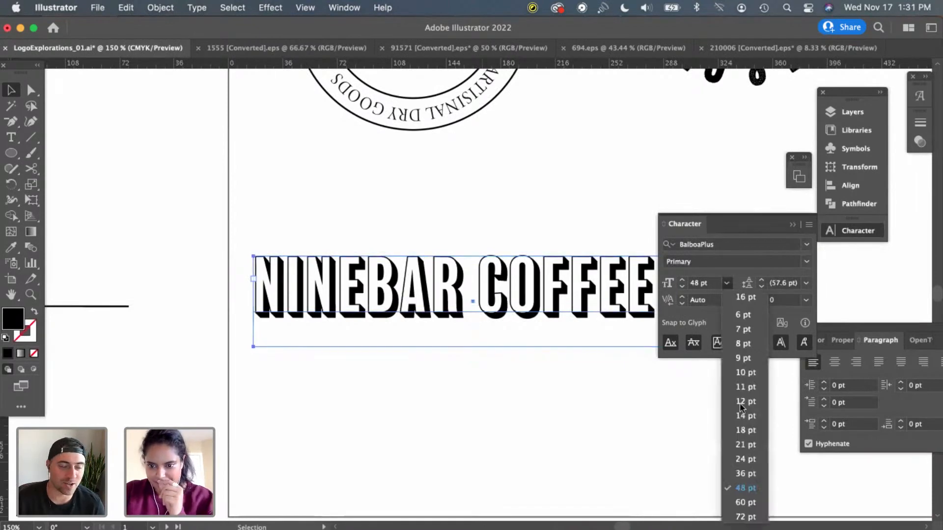
click(746, 459)
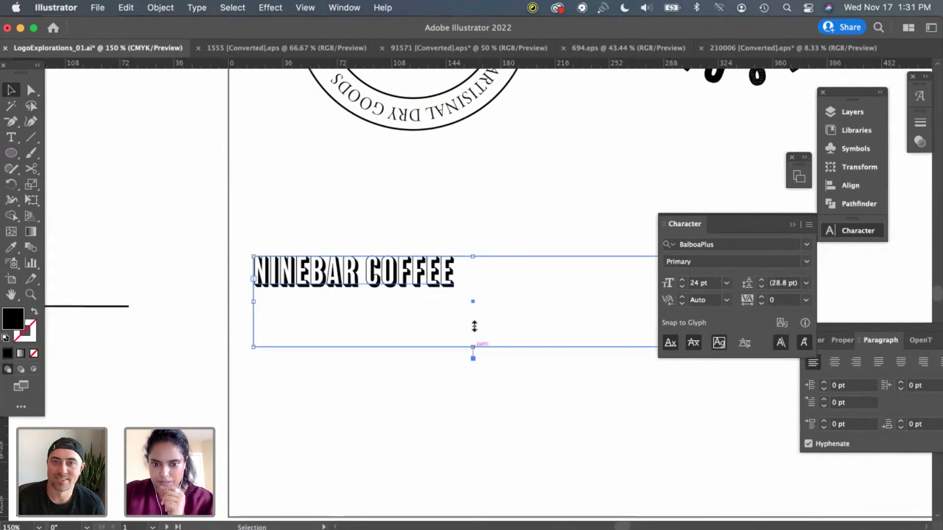
drag(474, 308, 473, 293)
drag(414, 283, 413, 420)
drag(693, 412, 493, 430)
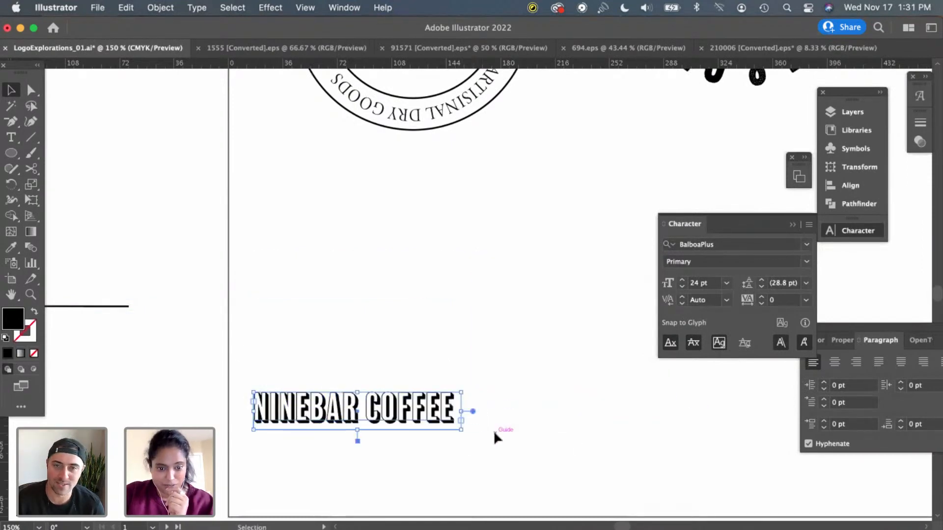
Center-align the NINEBAR COFFEE text within its frame, move it up to sit centered below the 9BAR badge, and deselect it
click(837, 362)
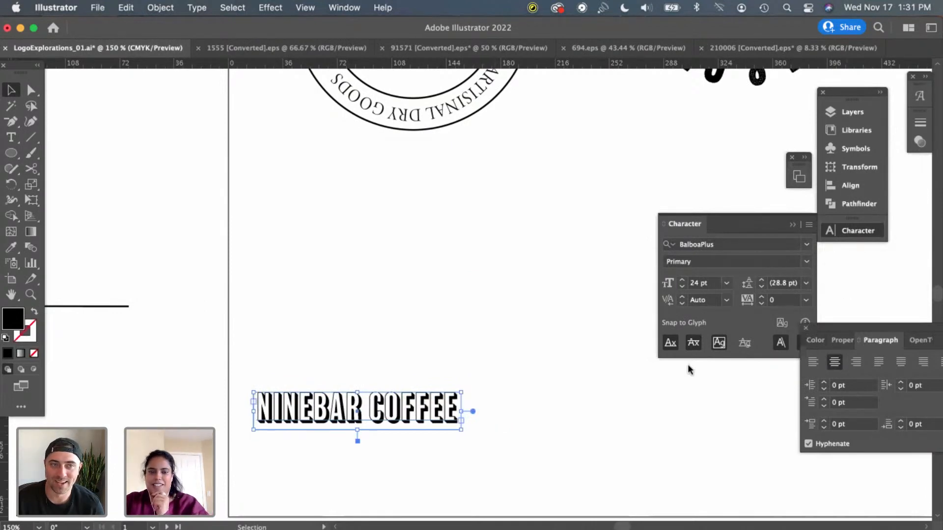
click(496, 429)
drag(431, 407, 485, 285)
click(497, 400)
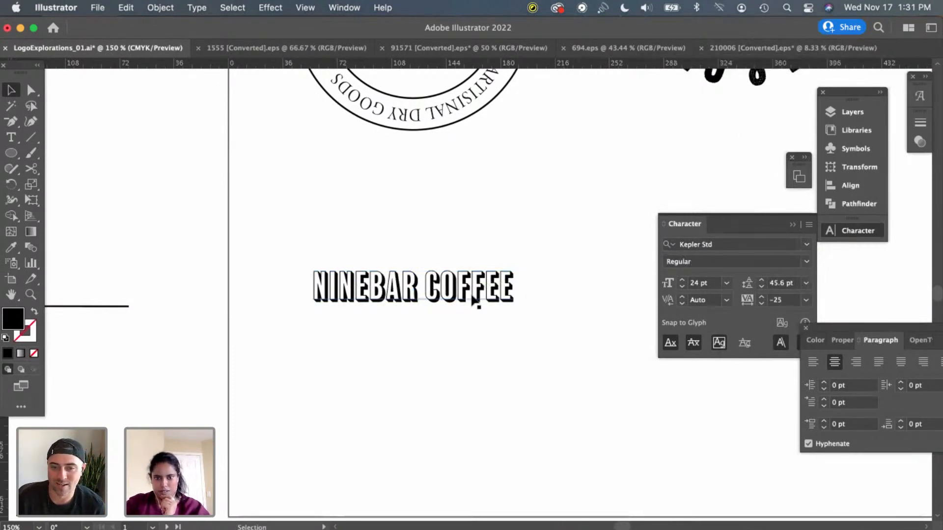
drag(472, 297, 472, 304)
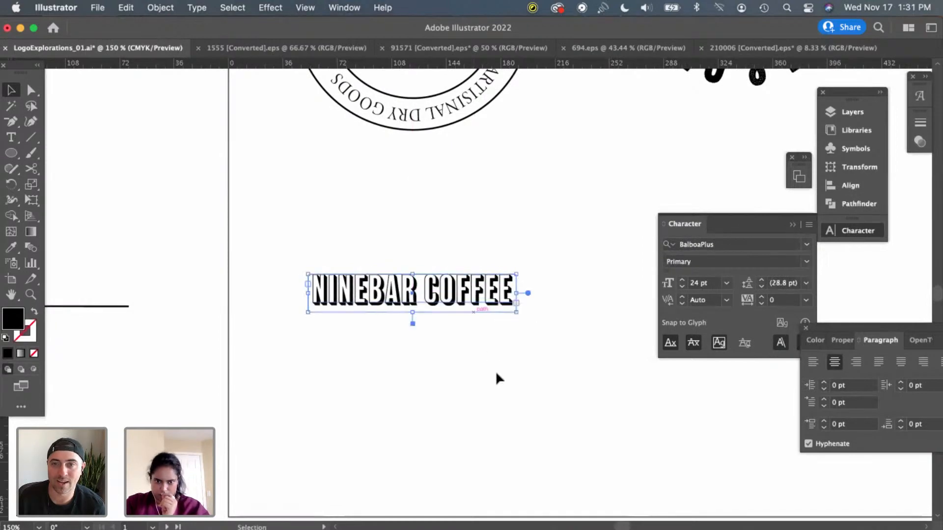
click(497, 374)
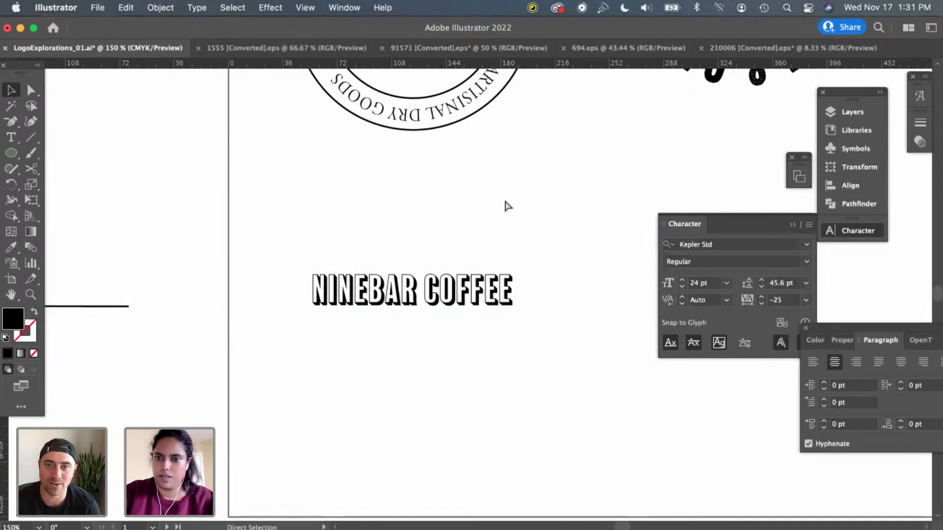
scroll(649, 160, right, 15)
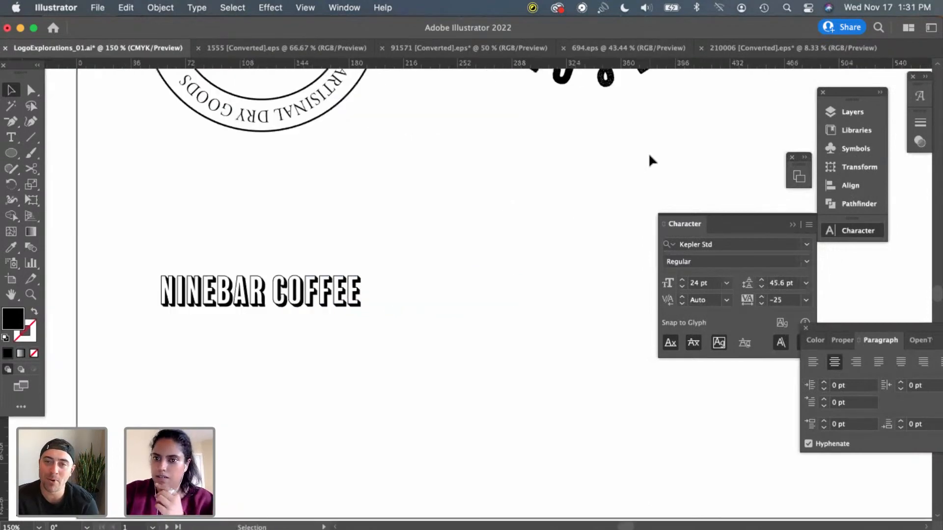
Examine the pencil sketches beside the artboard for layout ideas for the next NINEBAR COFFEE logo
scroll(649, 156, right, 10)
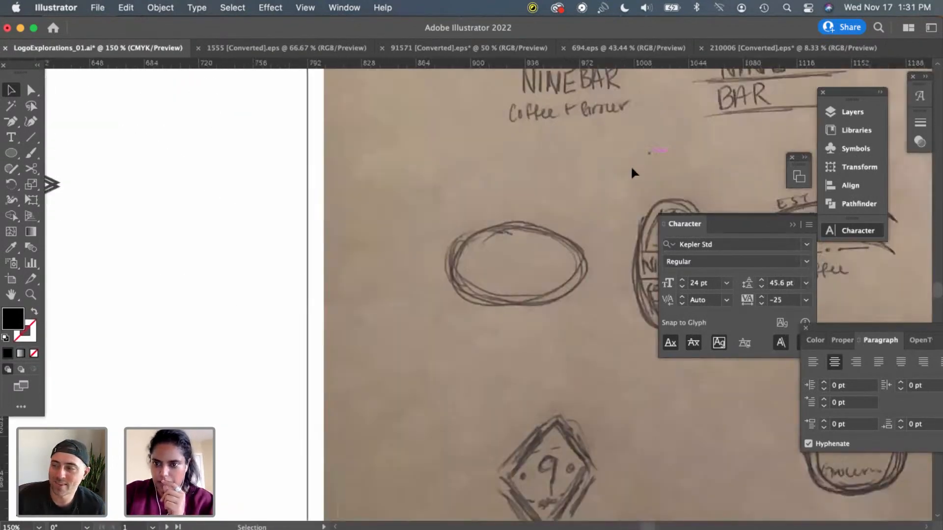
scroll(549, 260, right, 10)
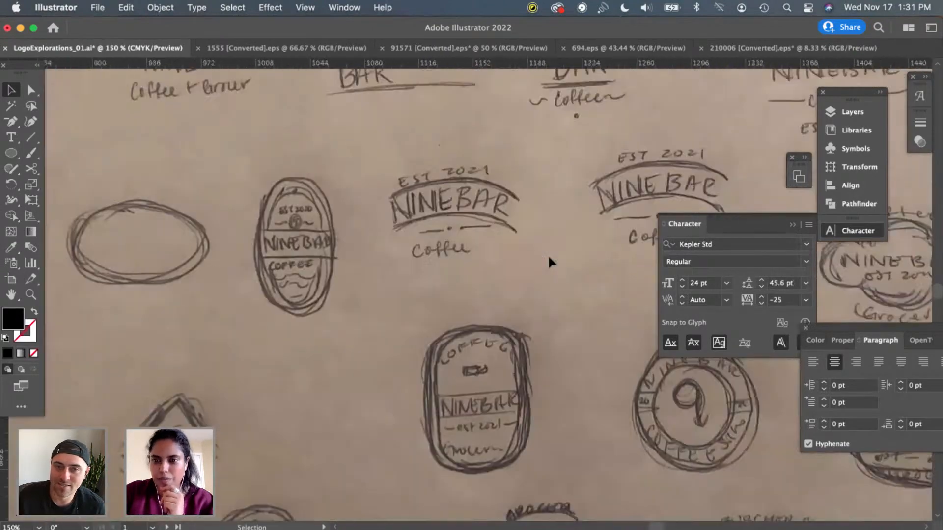
scroll(549, 260, right, 7)
scroll(549, 260, up, 4)
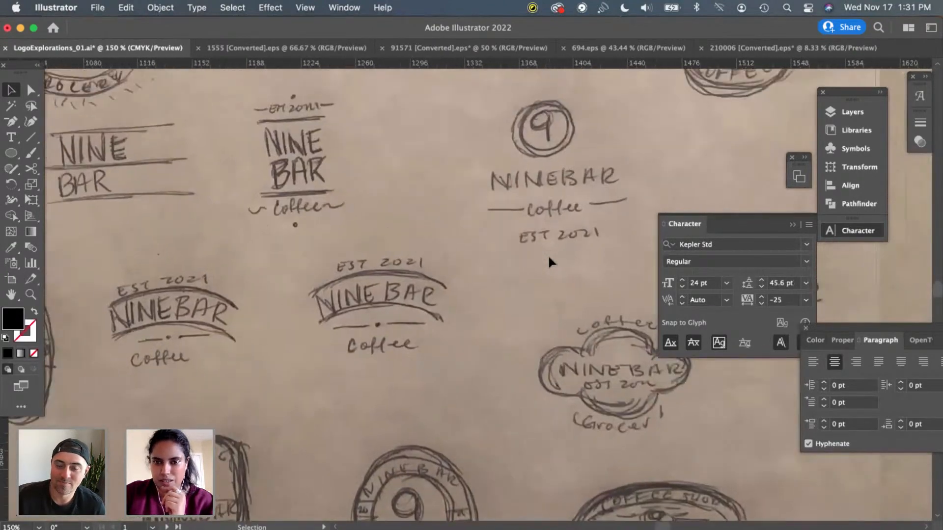
scroll(549, 261, left, 10)
scroll(549, 262, down, 2)
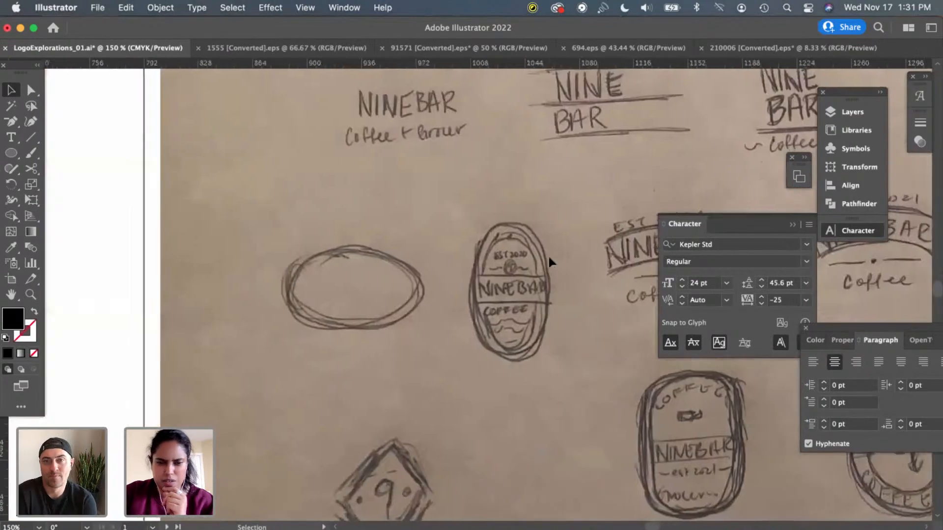
scroll(548, 254, left, 17)
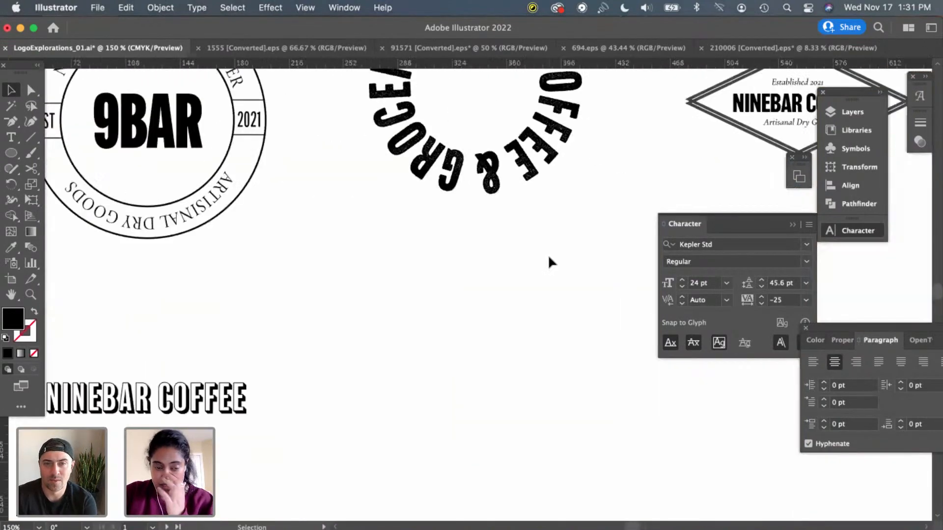
scroll(547, 254, down, 2)
scroll(549, 257, left, 1)
scroll(548, 256, down, 1)
Check the BalboaPlus style variants and the font size options for the shadowed NINEBAR COFFEE text without changing them
click(448, 355)
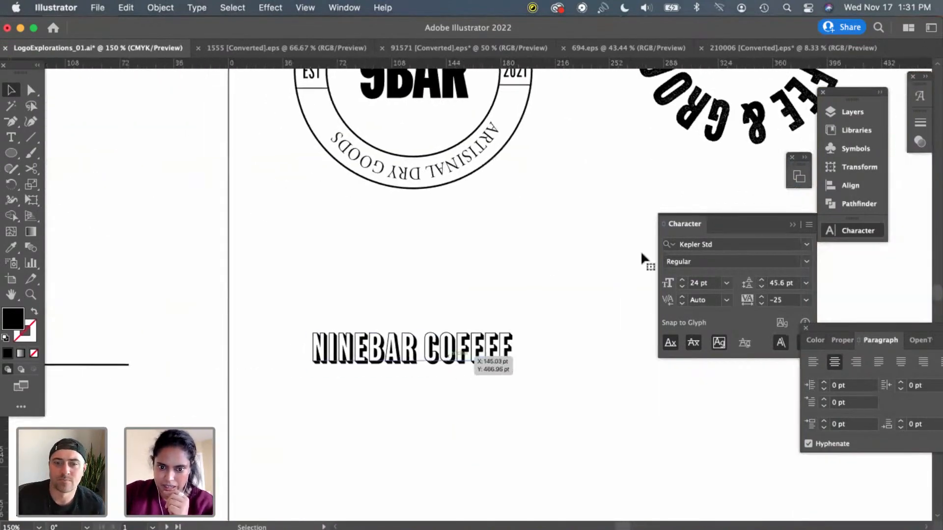
click(805, 262)
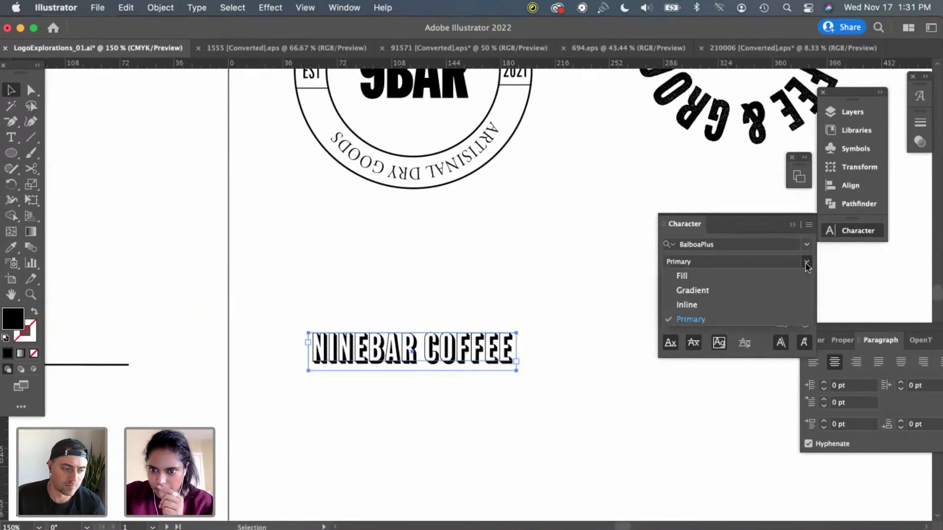
click(767, 322)
click(411, 304)
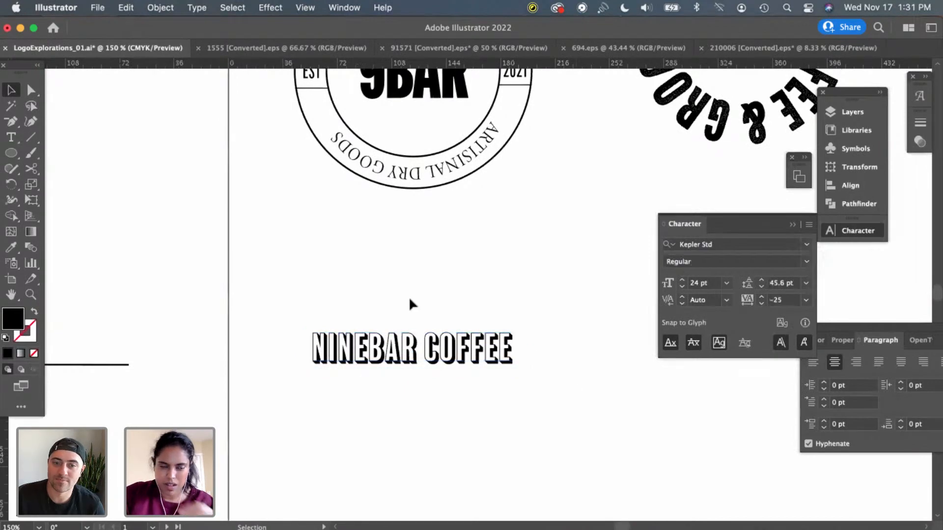
click(438, 354)
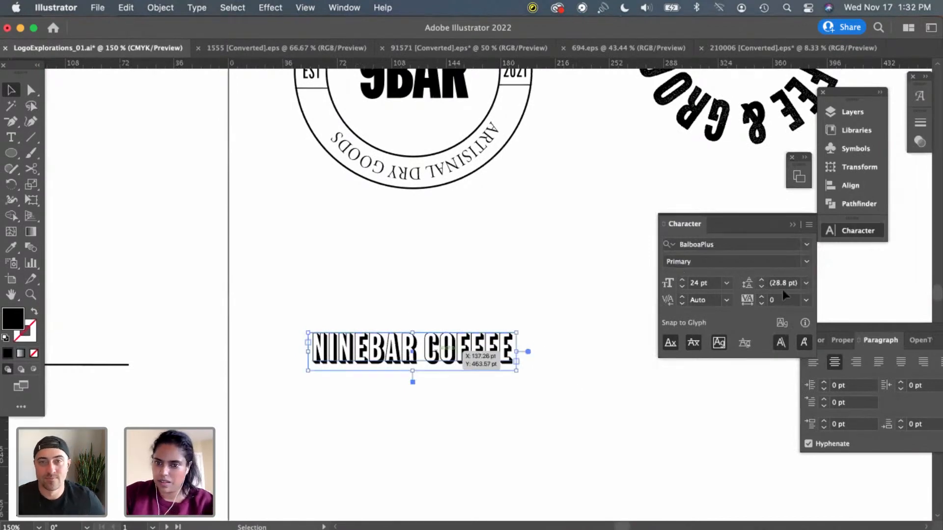
click(727, 283)
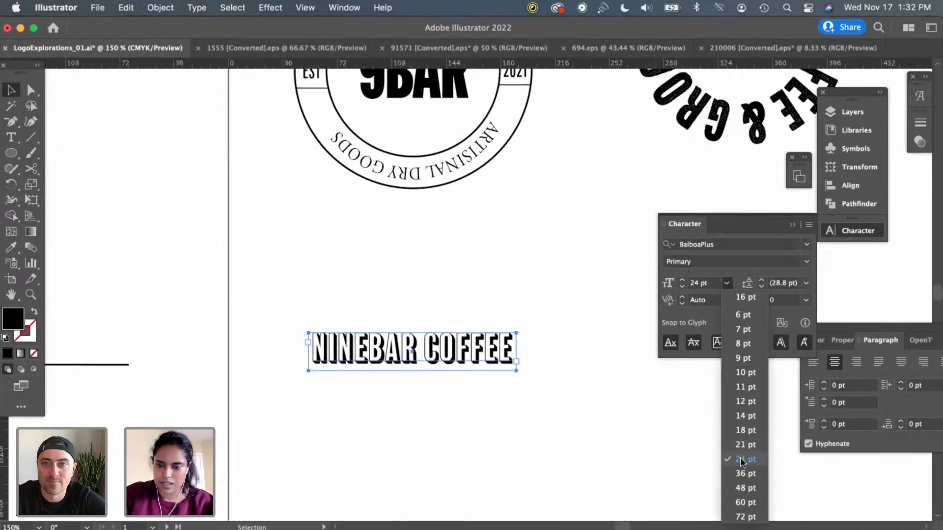
click(564, 441)
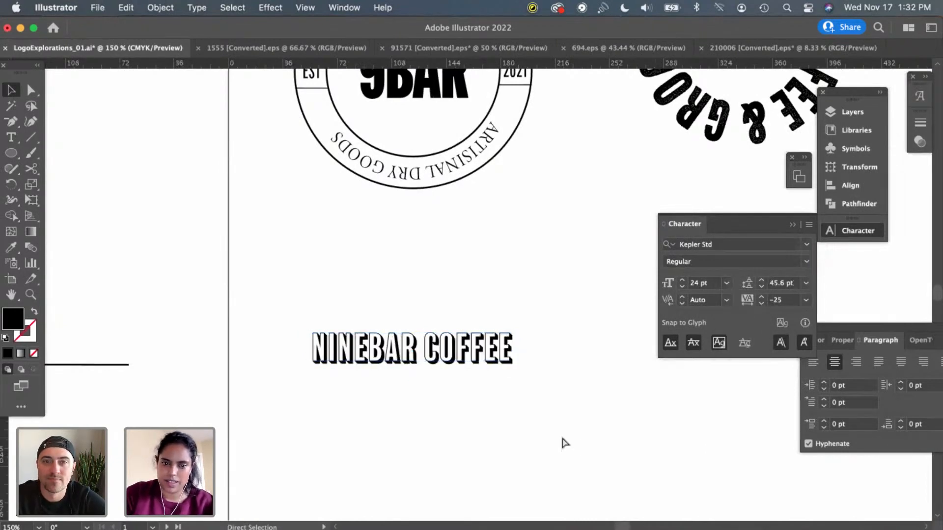
Save the LogoExplorations_01 document
key(super+equal)
scroll(553, 415, down, 2)
scroll(553, 415, left, 2)
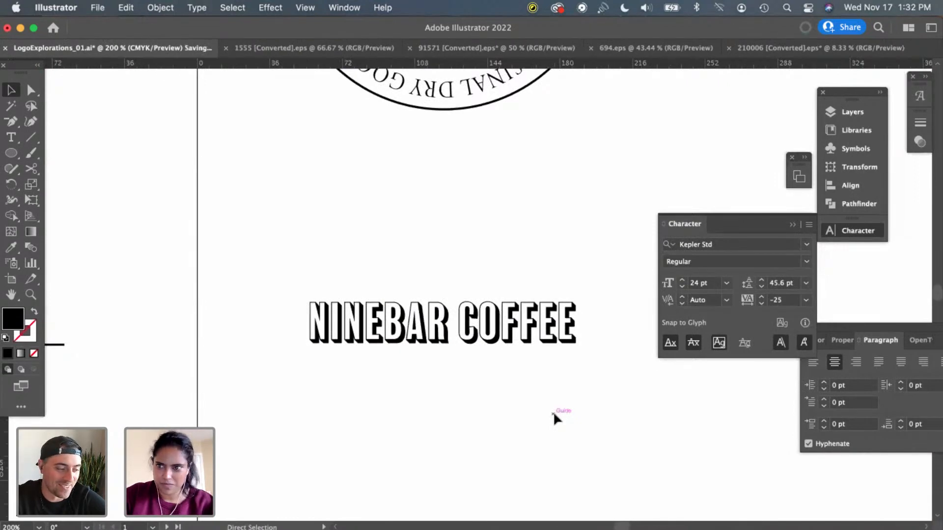
key(super+s)
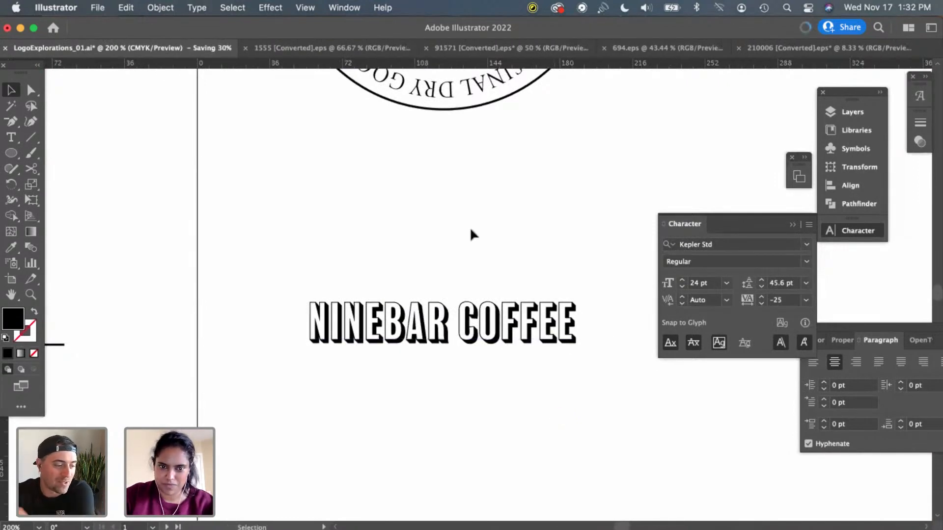
Draw a text frame with placeholder text centered between the 9BAR badge and the shadowed NINEBAR COFFEE lettering
key(t)
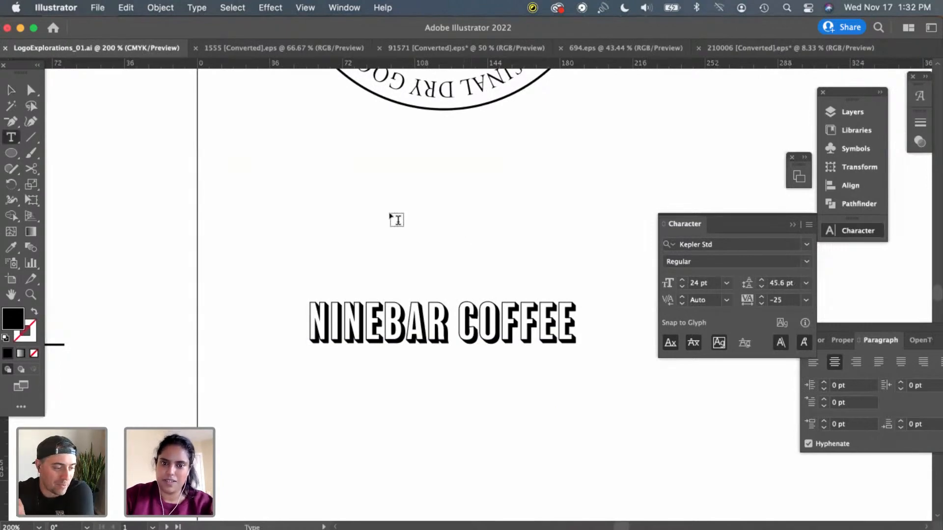
drag(392, 202, 503, 272)
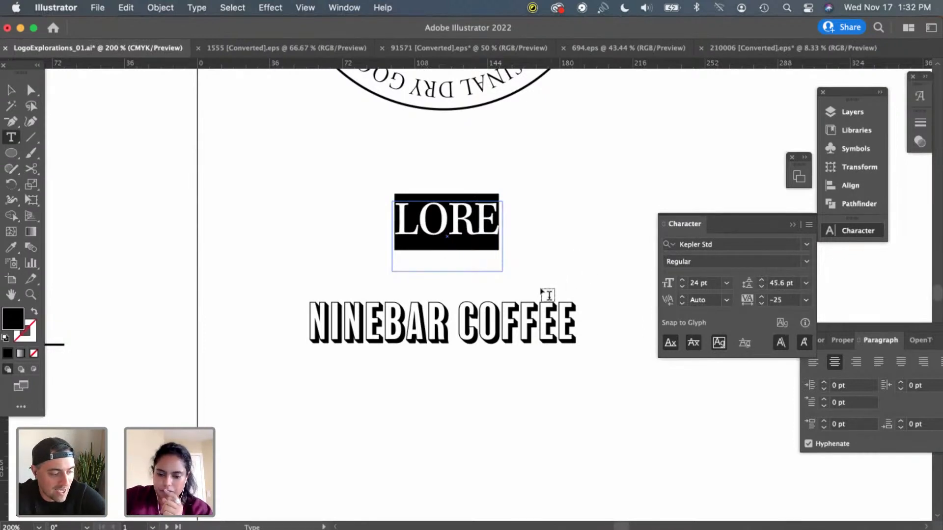
click(10, 90)
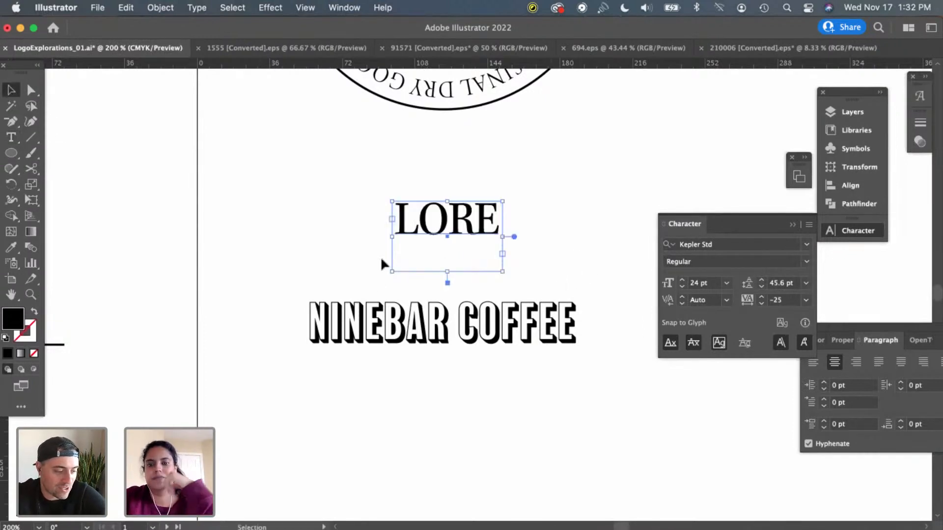
scroll(528, 396, left, 5)
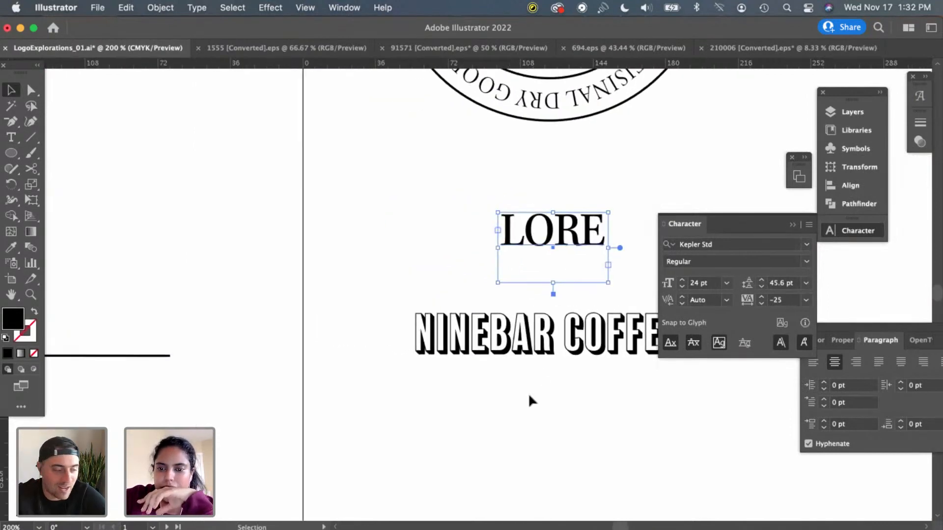
Search the font list for "ado" for the LORE placeholder text, and cancel the search
click(705, 244)
text(ado)
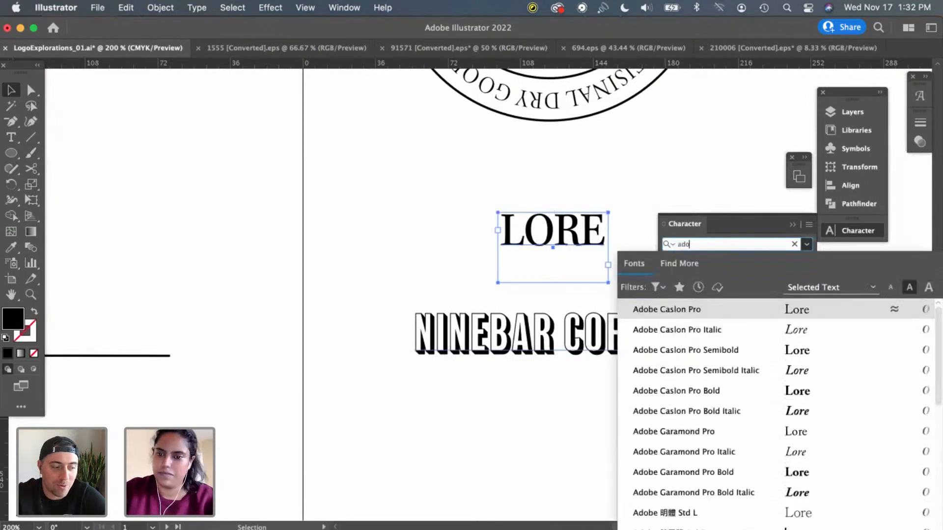
key(BackSpace)
key(BackSpace)
key(BackSpace)
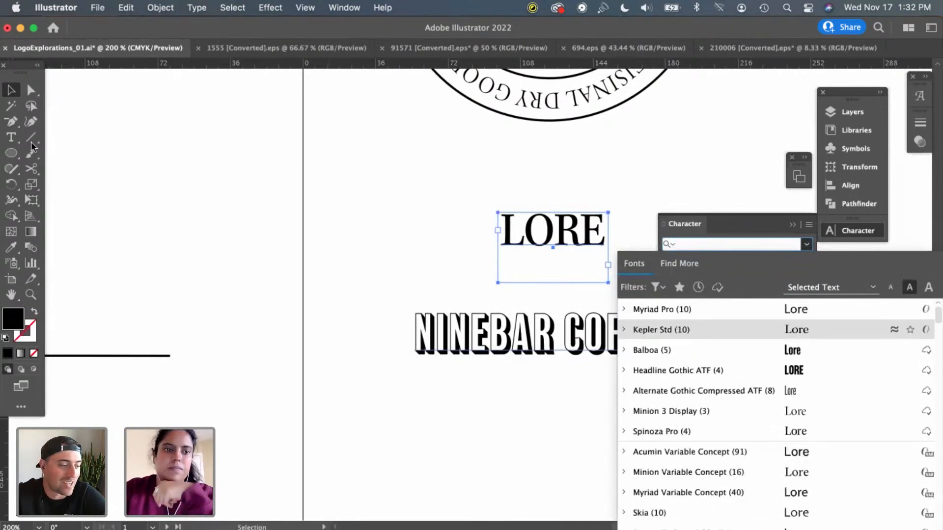
click(377, 301)
Copy the heavy NINEBAR COFFEE line set in Alternate Gothic Compressed ATF Black from the typeface samples beside the artboard
scroll(377, 301, left, 2)
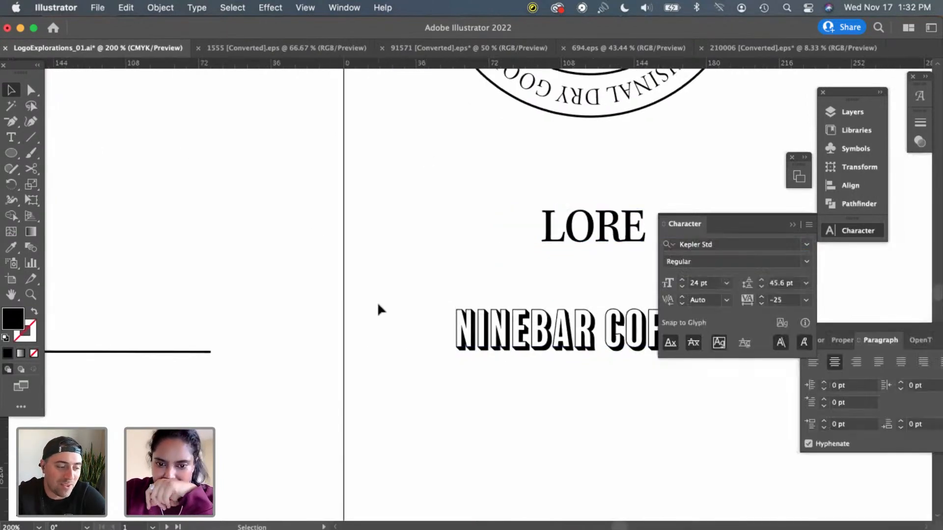
scroll(377, 301, left, 15)
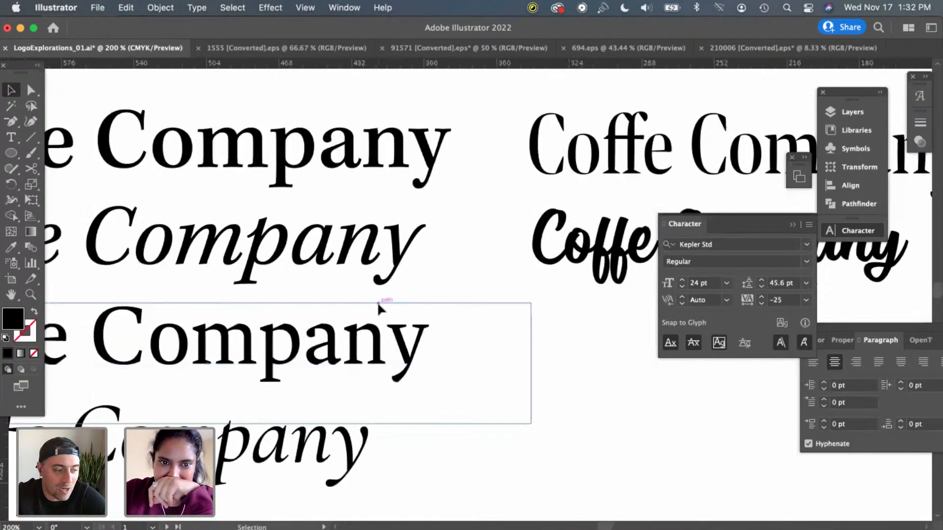
scroll(378, 302, left, 15)
scroll(378, 303, up, 8)
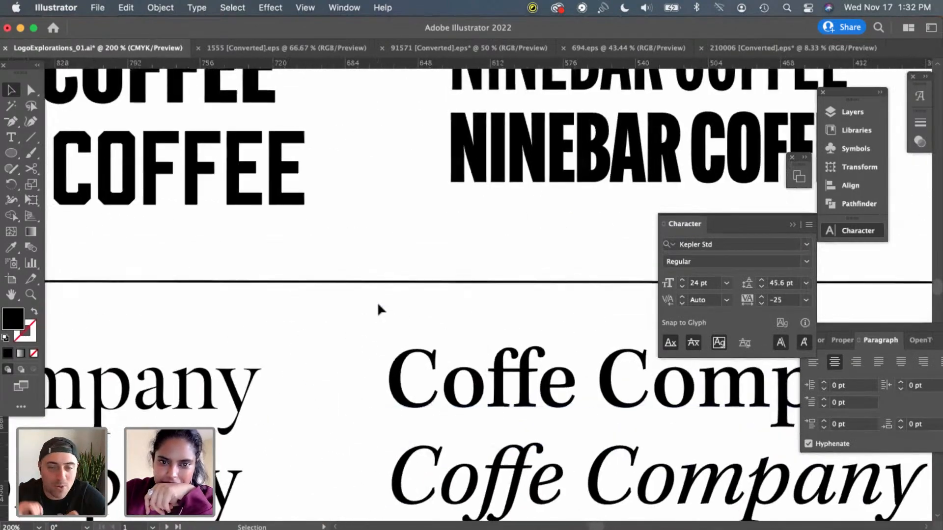
scroll(387, 221, up, 6)
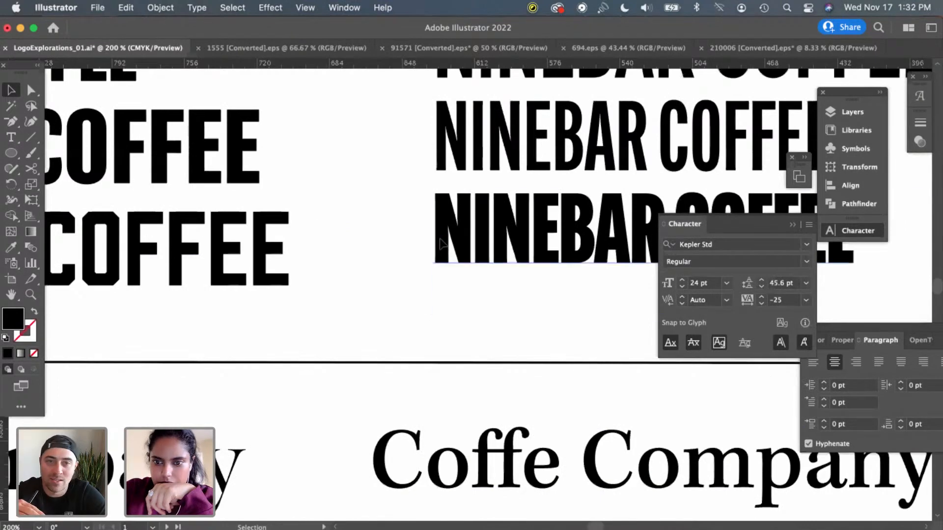
click(441, 243)
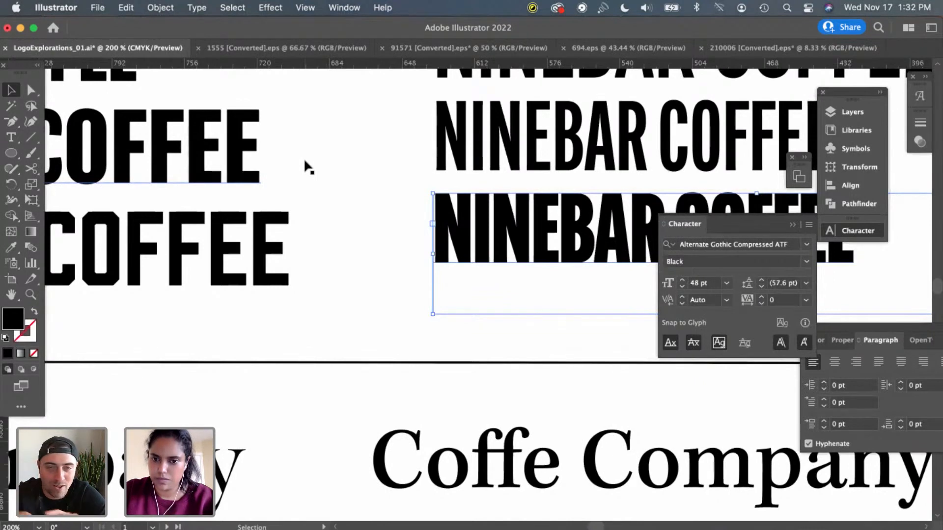
click(240, 163)
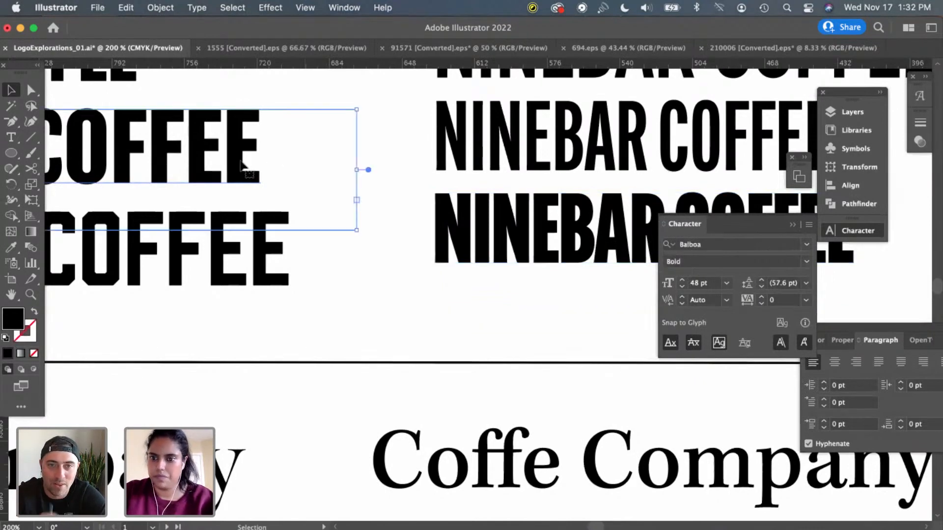
click(522, 218)
scroll(528, 310, right, 1)
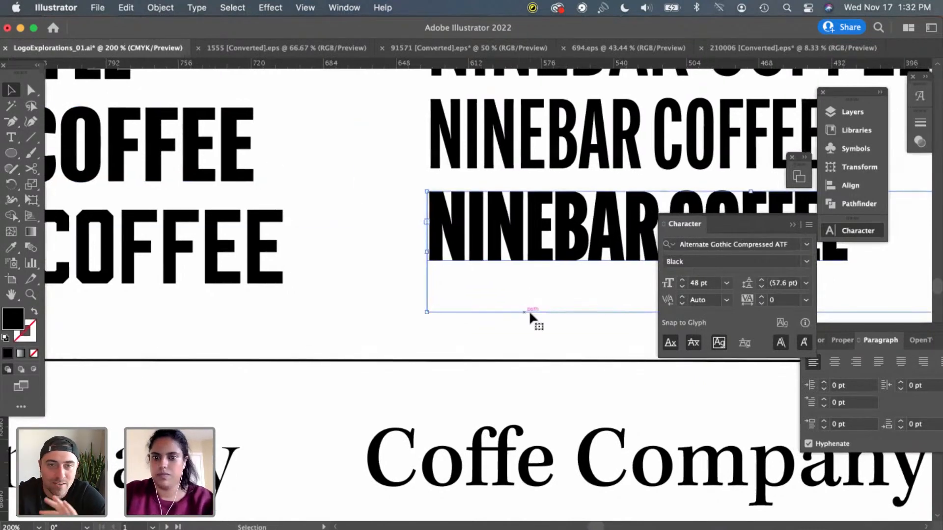
Replace the LORE placeholder above the shadowed lettering with the copied Alternate Gothic Compressed ATF Black NINEBAR COFFEE line
scroll(529, 310, right, 15)
scroll(529, 310, down, 5)
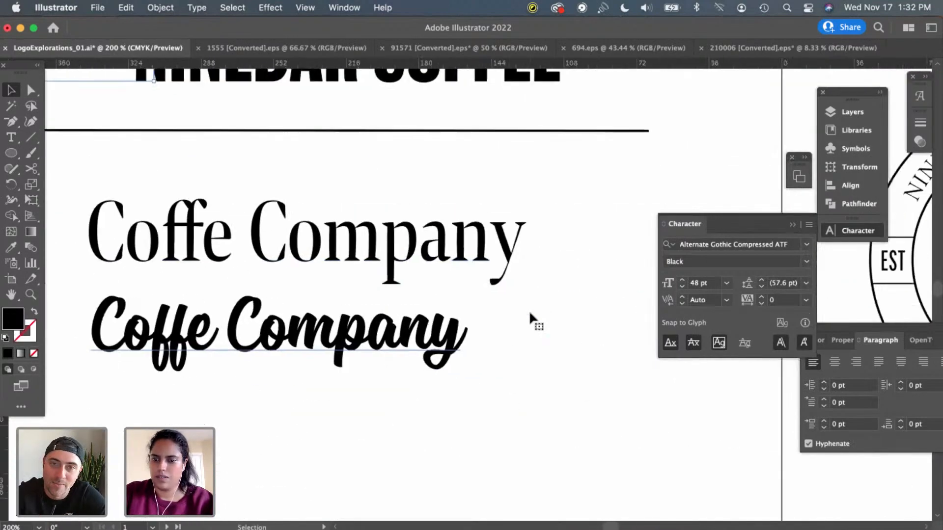
scroll(528, 310, right, 15)
scroll(529, 311, down, 10)
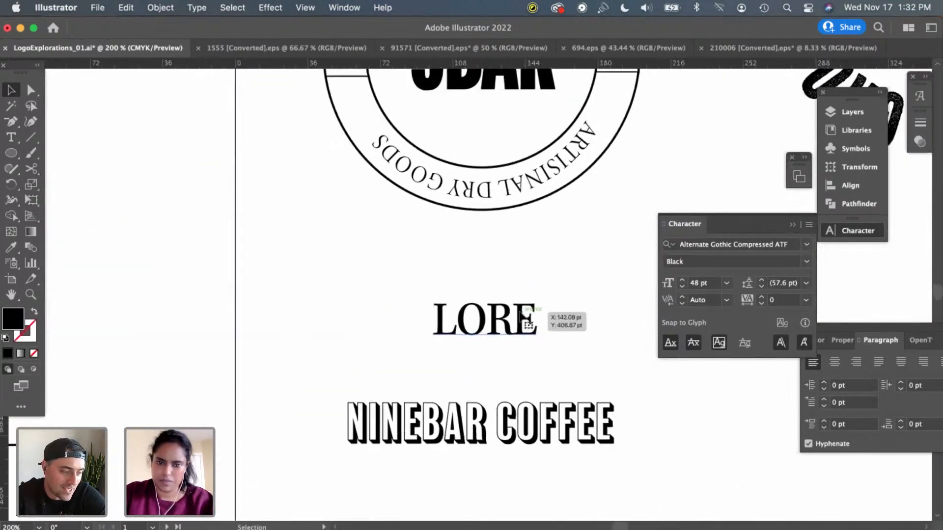
click(520, 317)
key(Delete)
key(super+v)
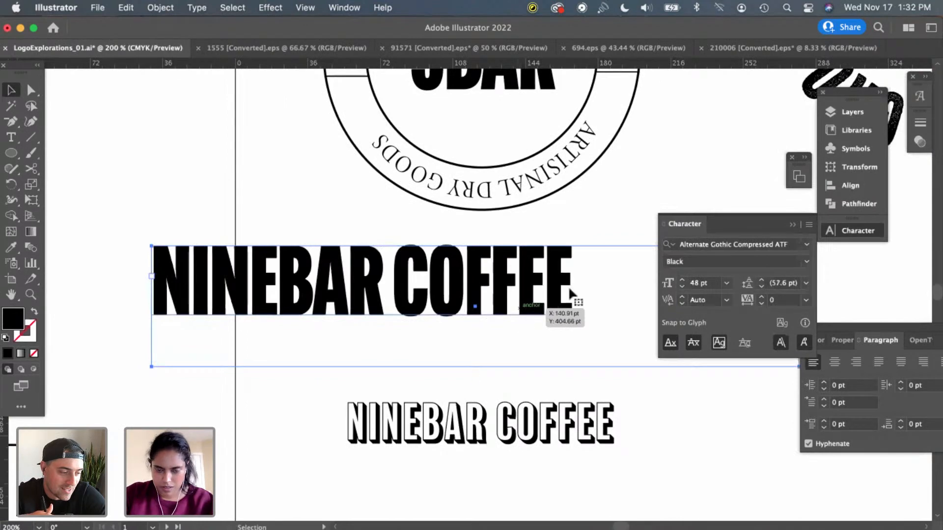
Set the pasted solid NINEBAR COFFEE text to 24 pt and move it between the 9BAR badge and the shadowed lettering
click(726, 284)
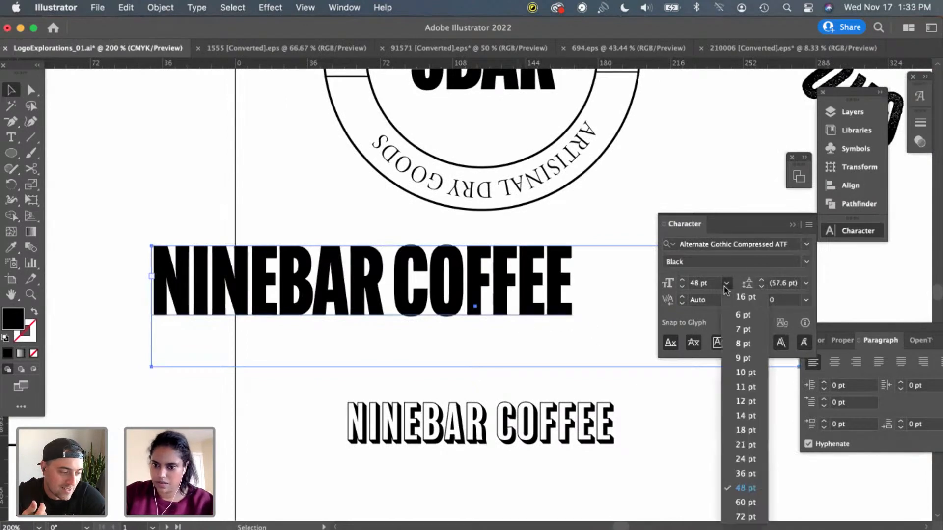
click(740, 461)
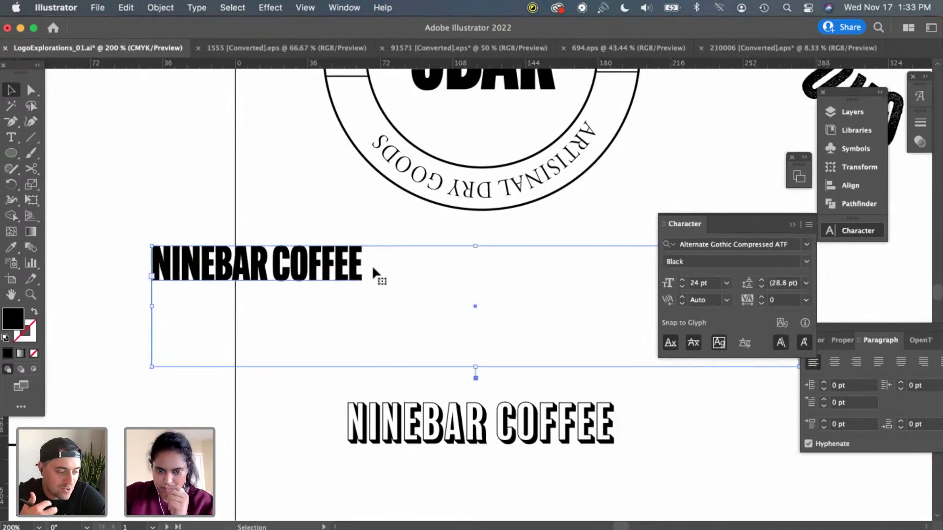
drag(324, 269, 521, 290)
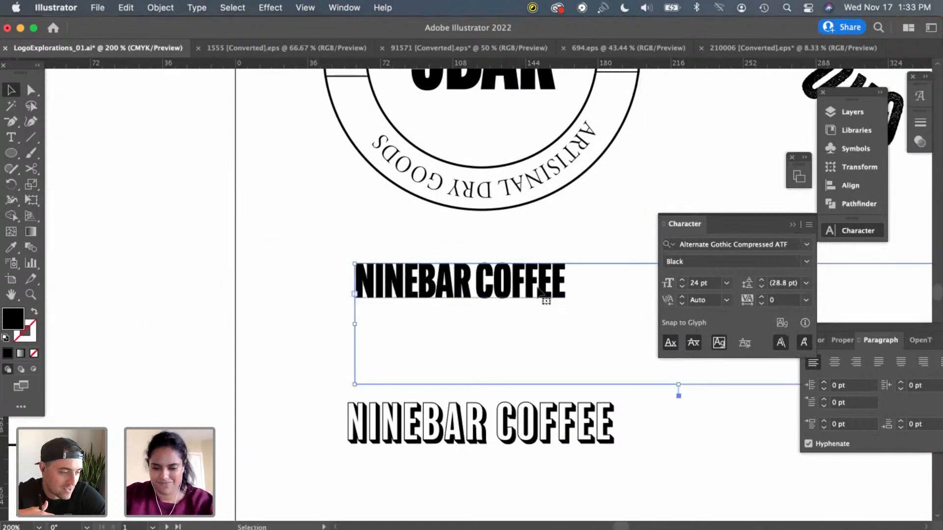
Replace the solid NINEBAR COFFEE text between the badge and the shadowed lettering with a single "9"
double_click(539, 284)
triple_click(539, 283)
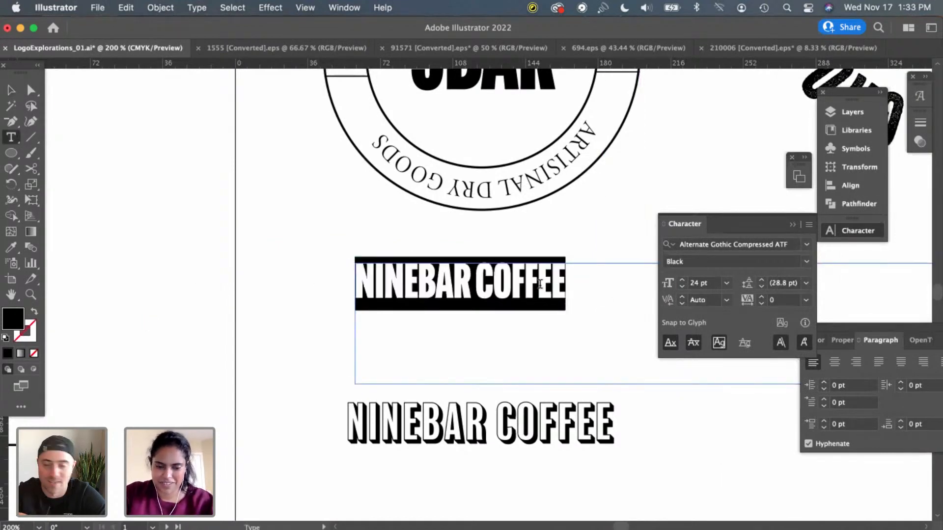
click(11, 90)
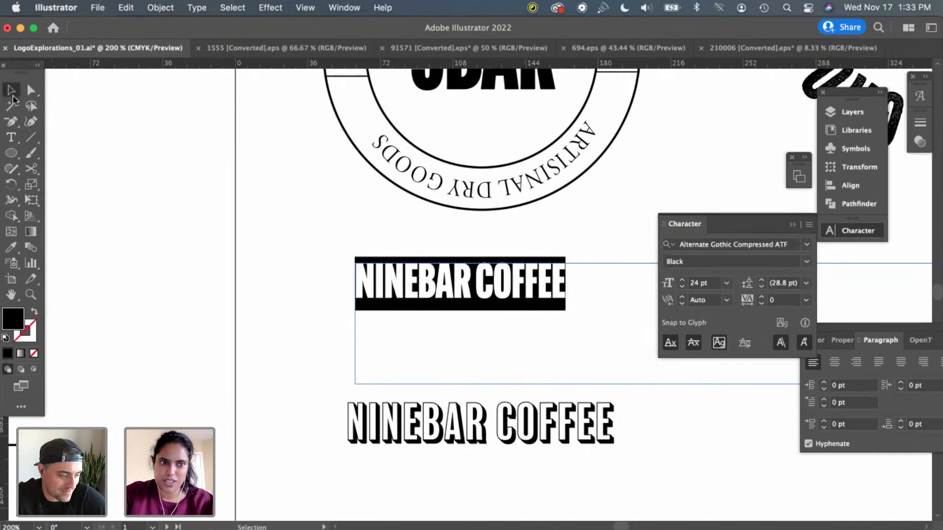
click(11, 153)
click(11, 138)
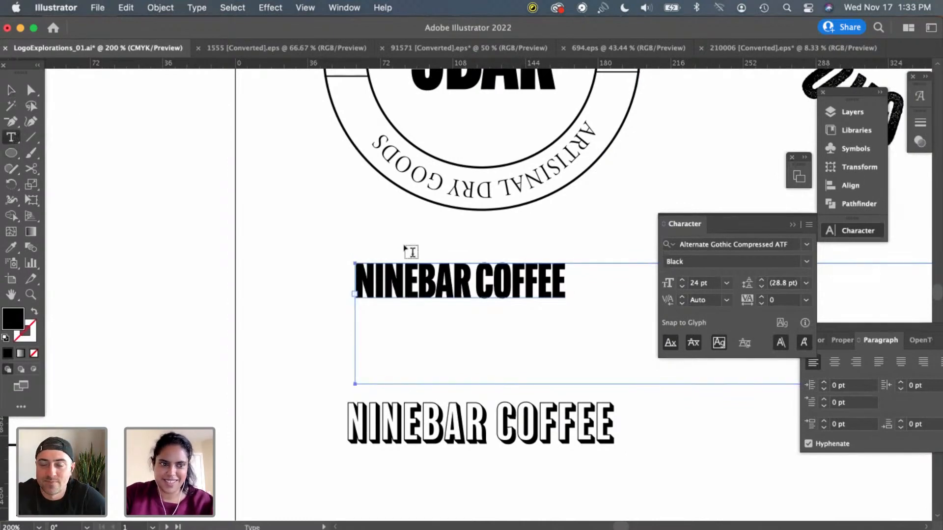
double_click(393, 270)
triple_click(392, 270)
text(9)
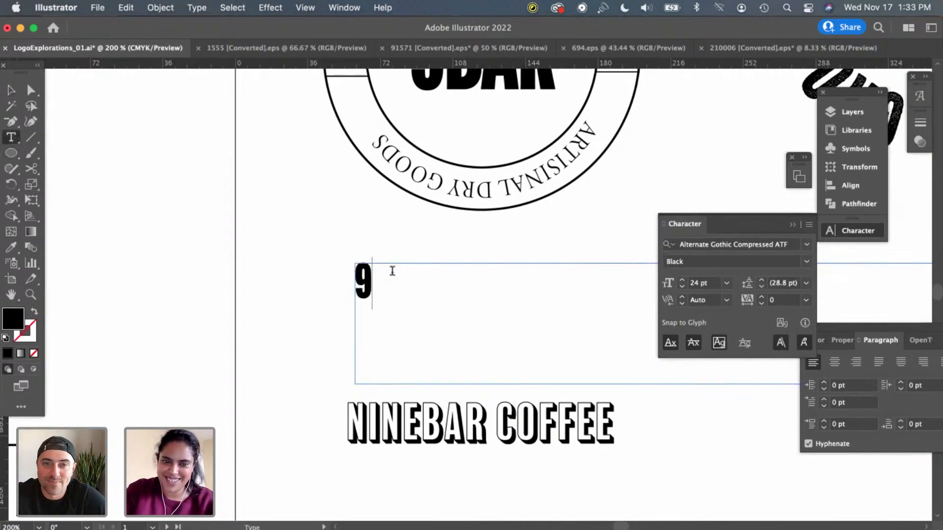
Shrink the text frame tightly around the 9 and move it to the middle above the shadowed NINEBAR COFFEE lettering
click(12, 90)
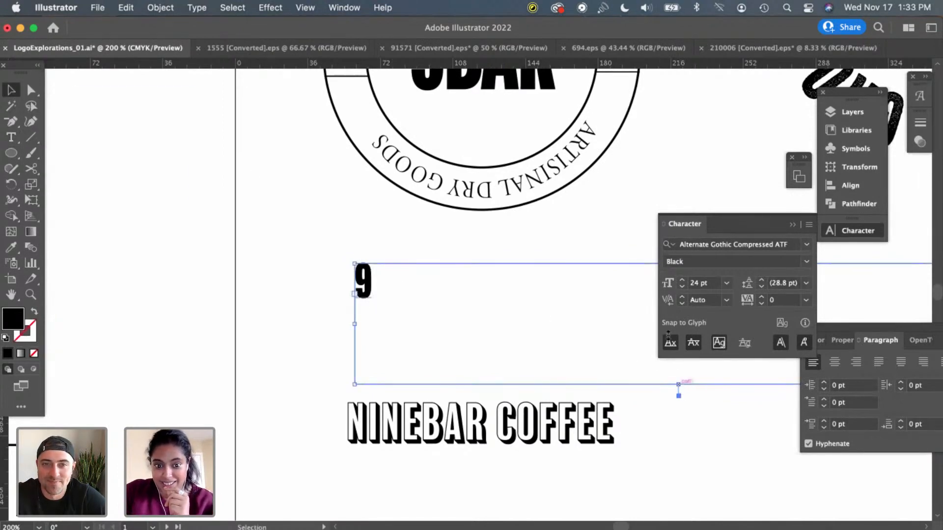
drag(678, 384, 644, 314)
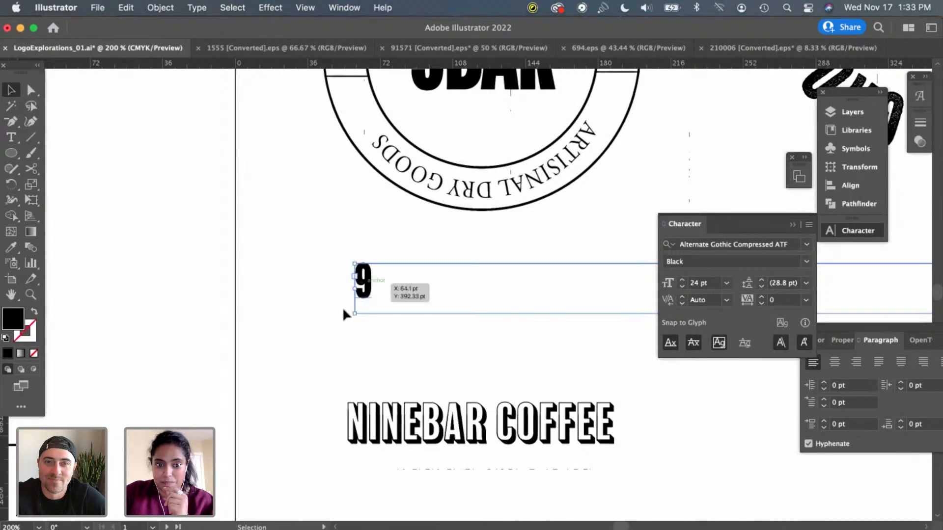
drag(343, 311, 290, 356)
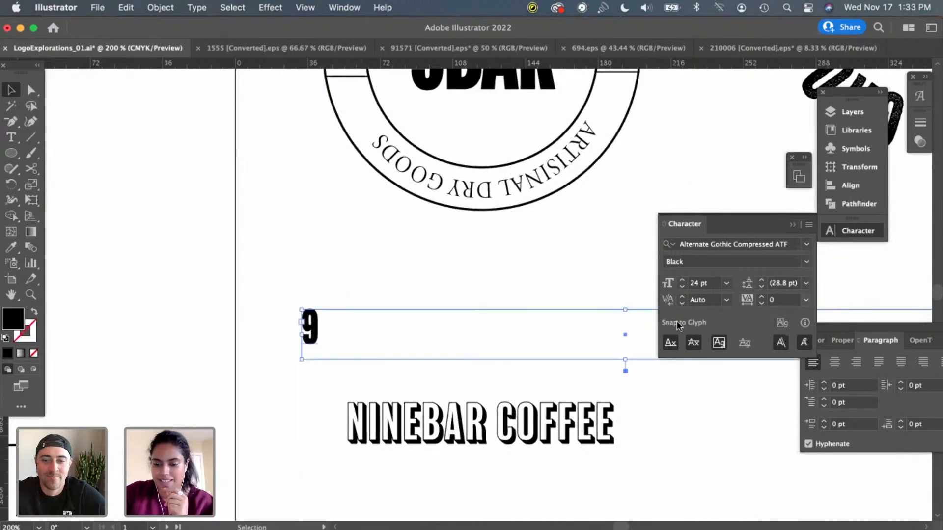
click(695, 228)
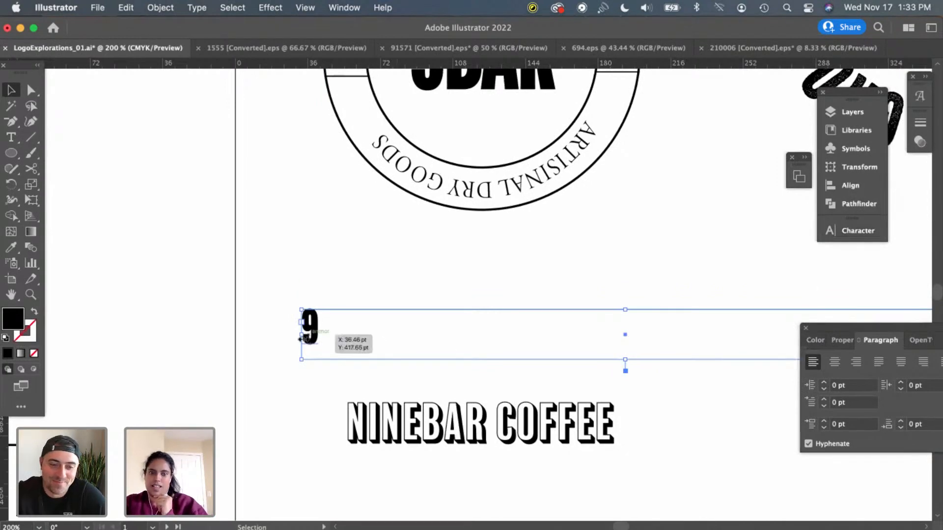
drag(428, 337, 477, 319)
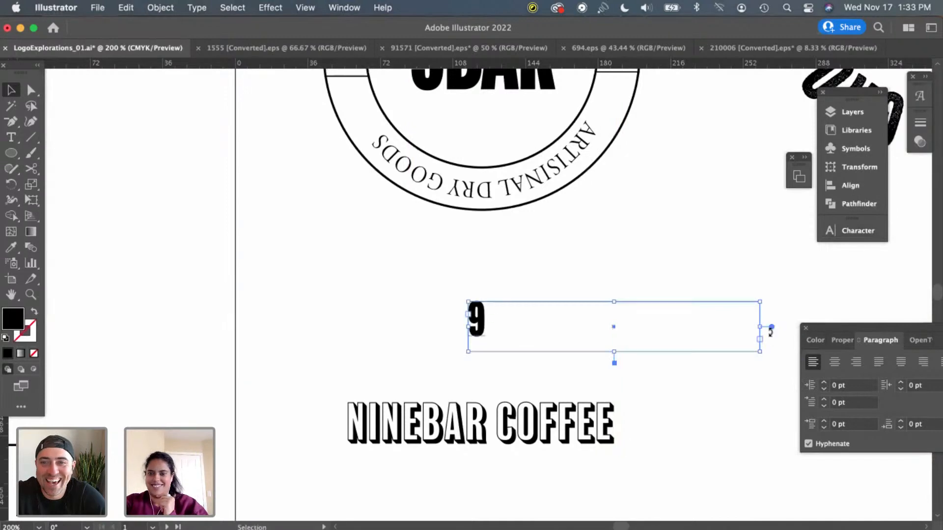
drag(761, 327, 517, 339)
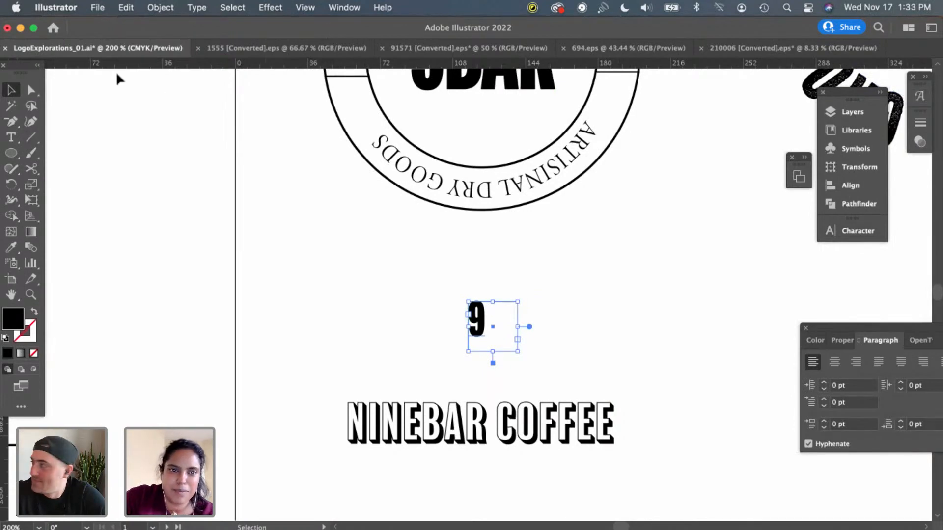
Set the 9 to 26 pt and move it down so it sits centred just above the shadowed lettering
click(855, 231)
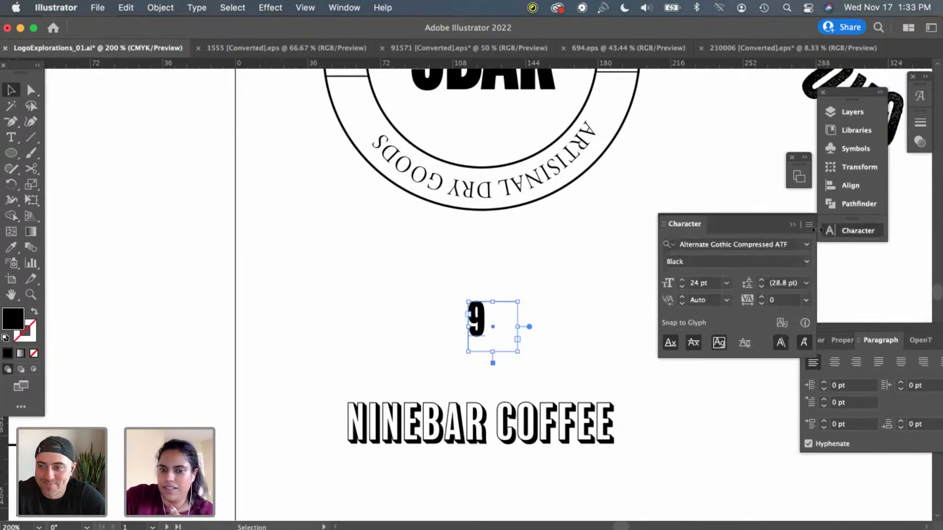
click(697, 283)
text(26)
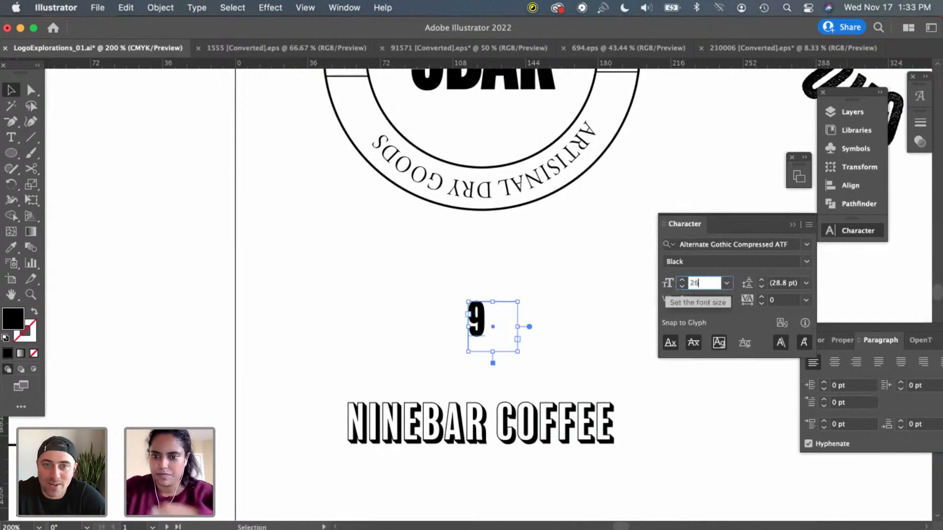
key(Return)
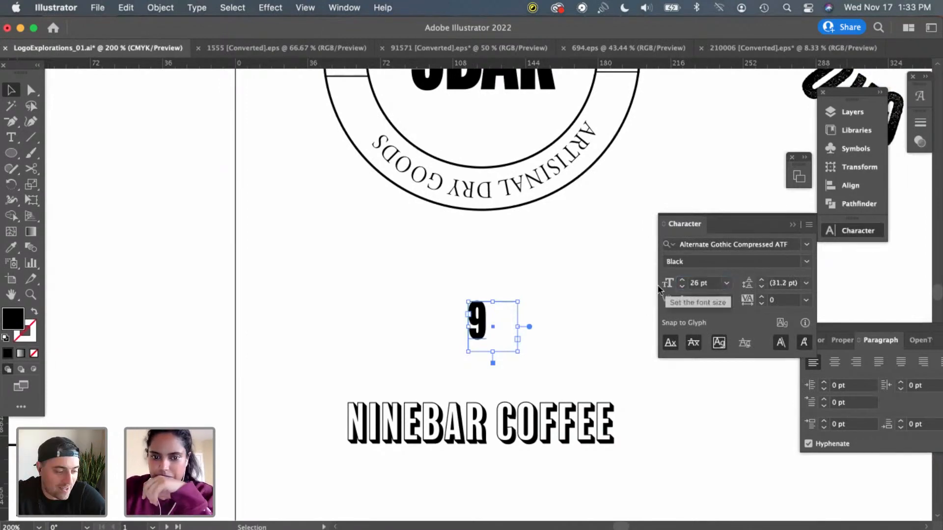
click(549, 347)
drag(475, 321, 502, 354)
click(535, 359)
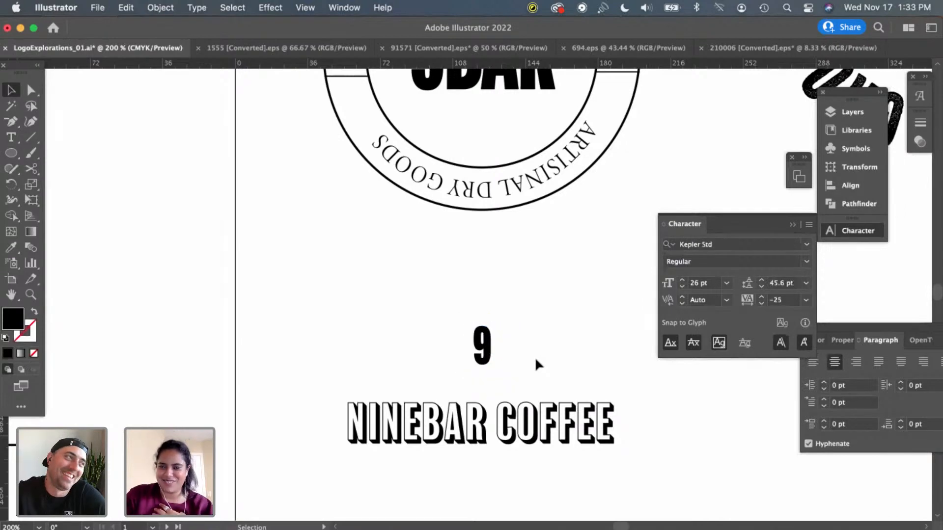
Draw a small circle beside the 9 with the Ellipse tool and swap its black fill to the stroke, leaving no fill
click(8, 156)
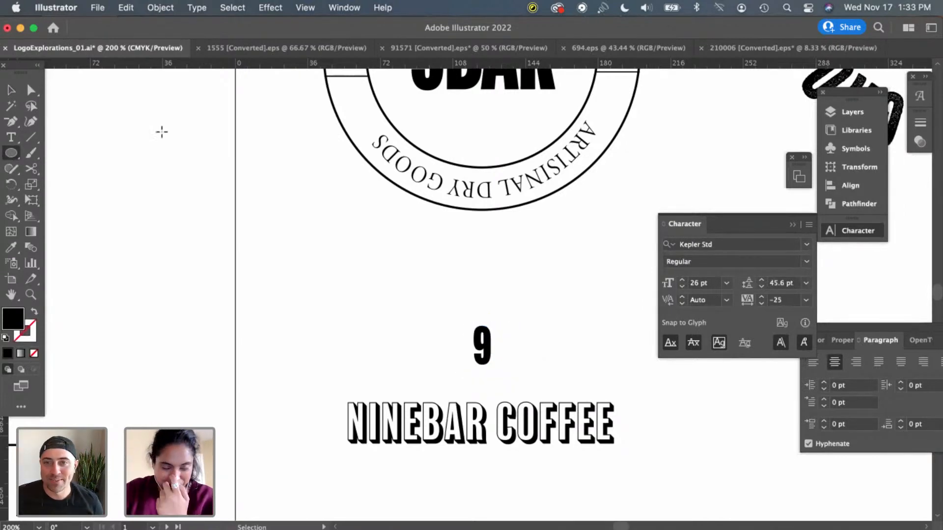
drag(351, 295, 408, 351)
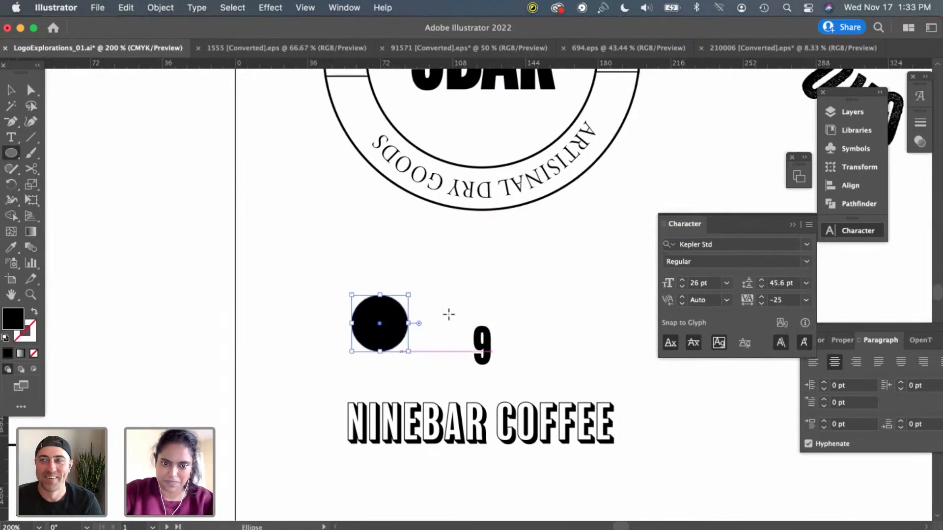
click(33, 312)
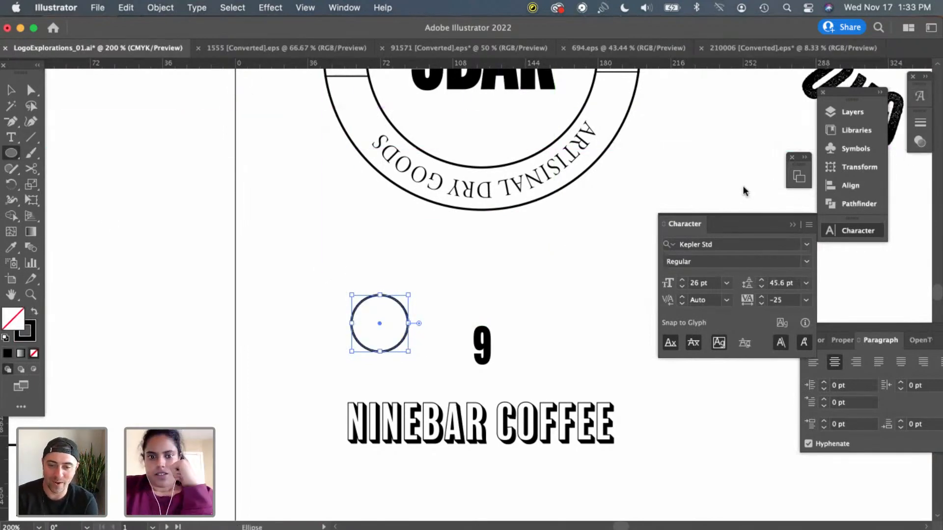
Scale the outlined circle down slightly and move it so it surrounds the 9
click(9, 91)
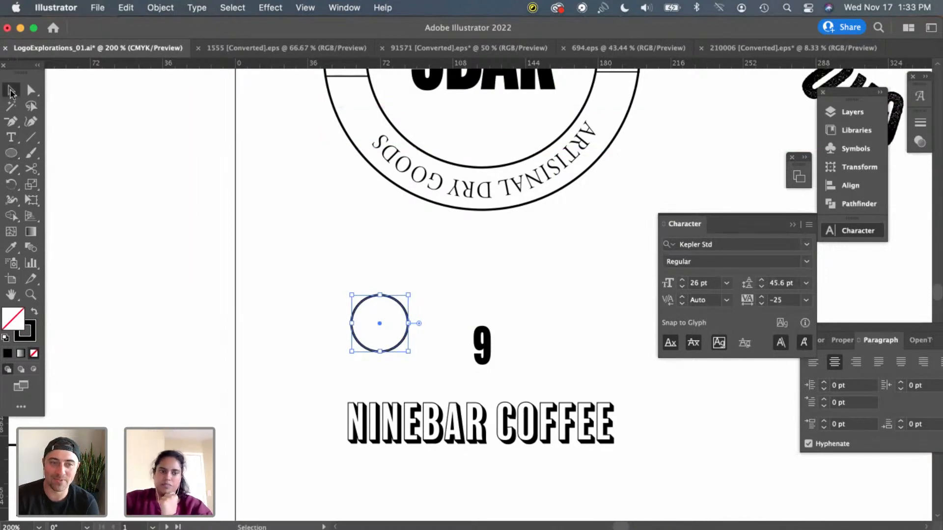
drag(409, 351, 403, 346)
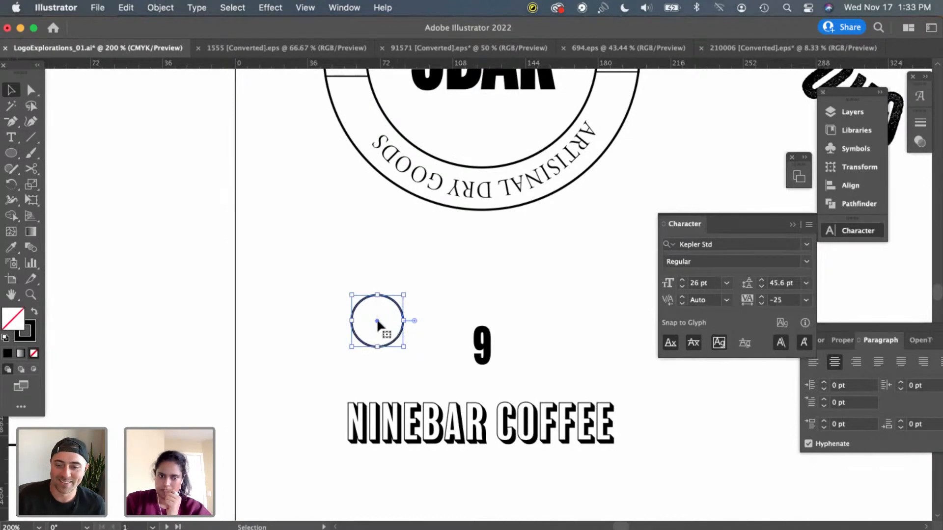
drag(376, 317, 484, 347)
click(534, 364)
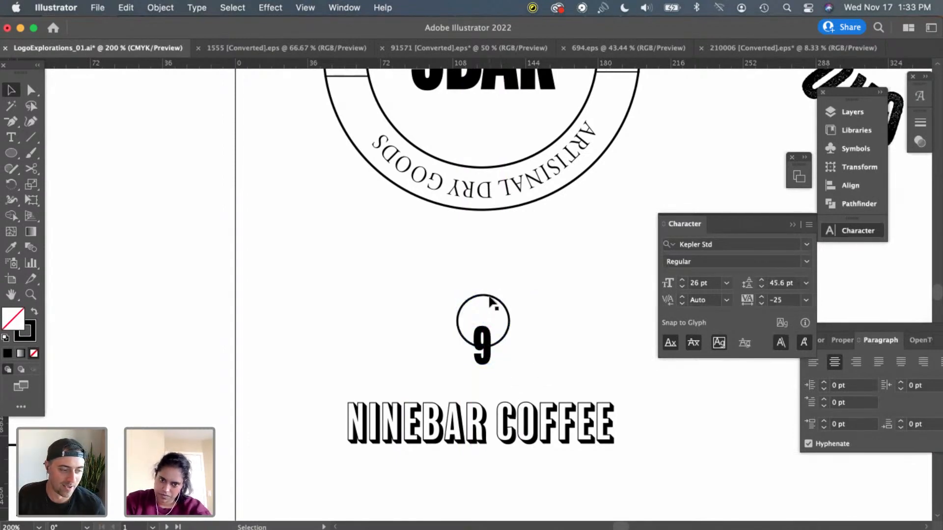
drag(493, 301, 490, 322)
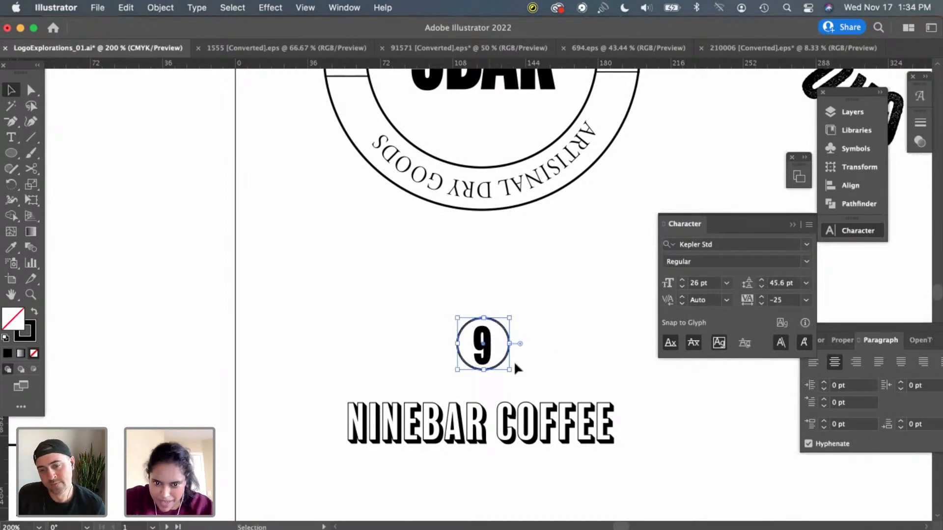
Enlarge the circle slightly and nudge it up and to the left until it is centred on the 9
drag(509, 370, 519, 377)
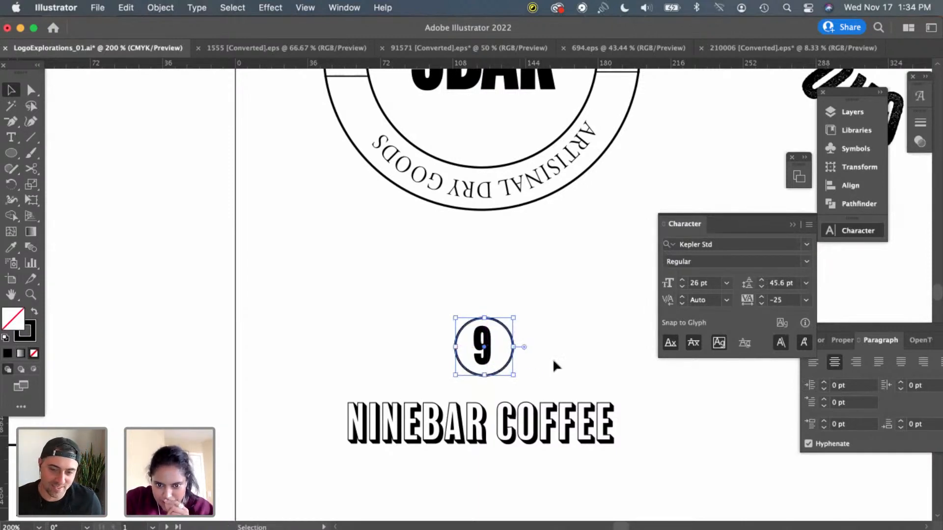
key(Up)
key(Up)
key(Up)
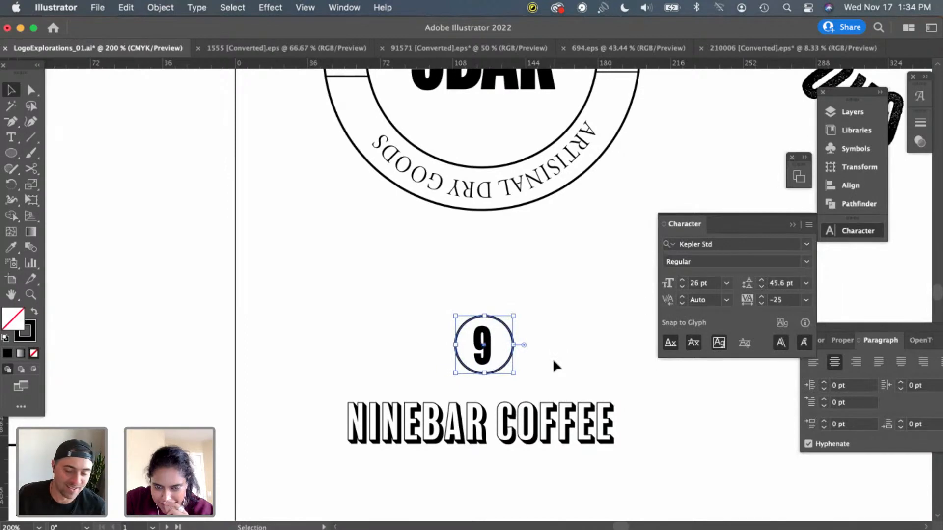
key(Left)
key(Left)
key(Left)
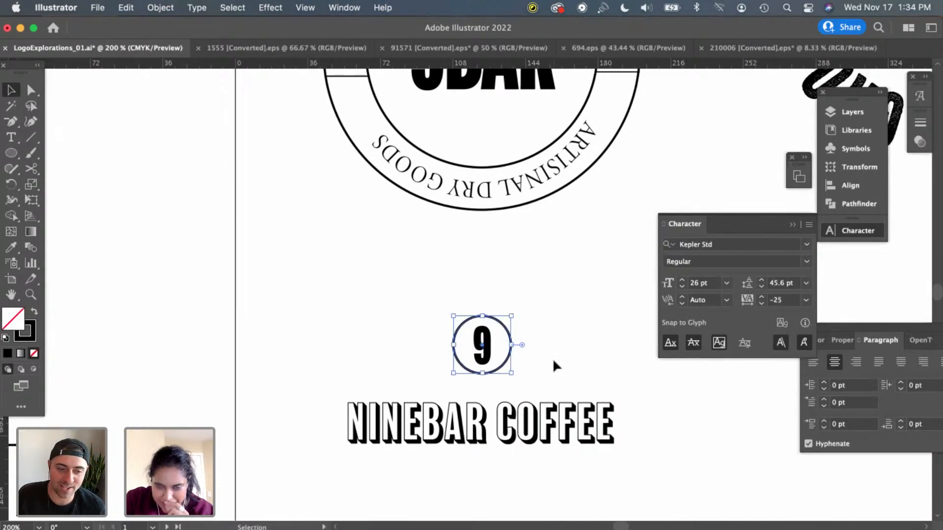
click(558, 366)
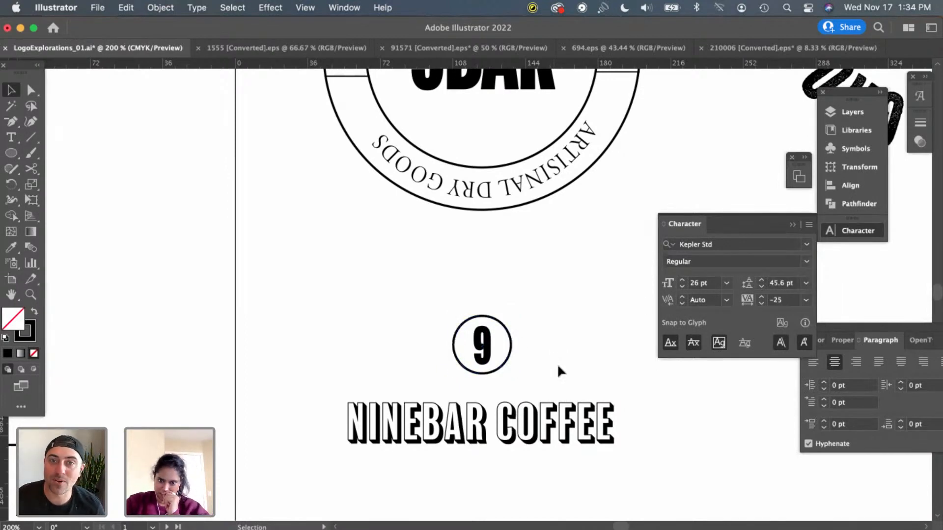
Duplicate the circle around the 9, placing the copy up and to the left of the original
key(super+equal)
key(super+equal)
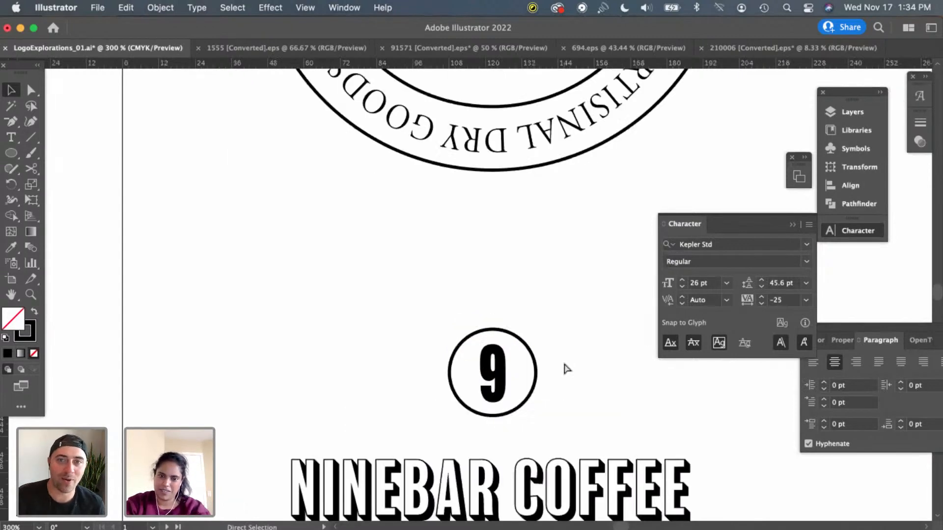
click(561, 383)
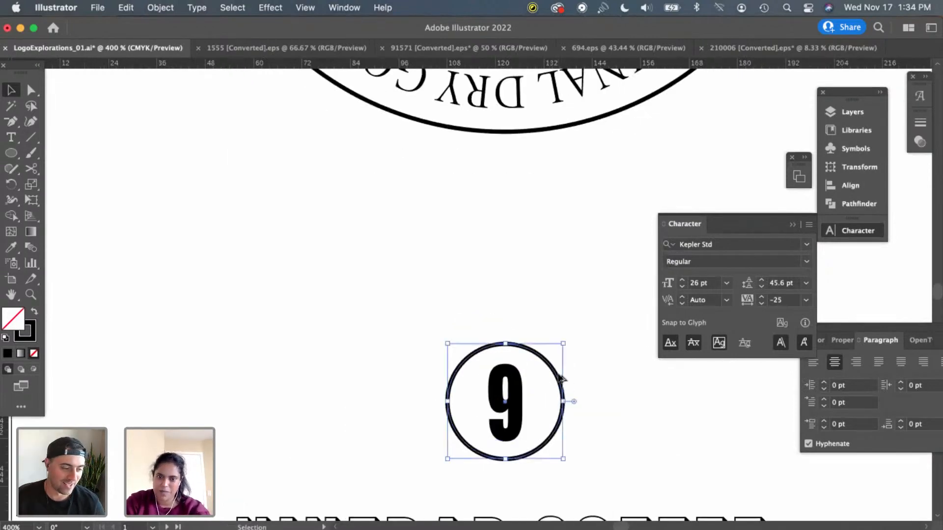
drag(528, 349, 480, 290)
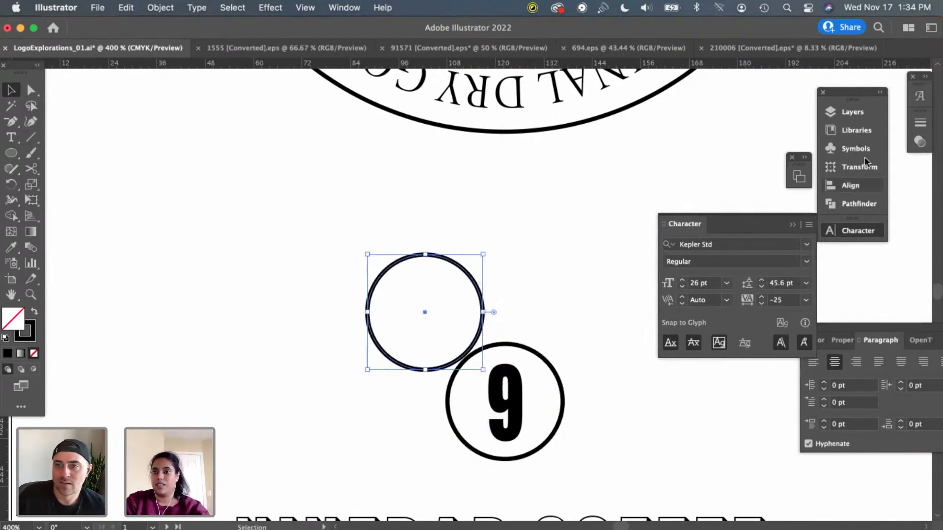
Thin the duplicated circle's stroke weight to 0.25 pt, trying 0.75 pt and 0.5 pt first
click(919, 96)
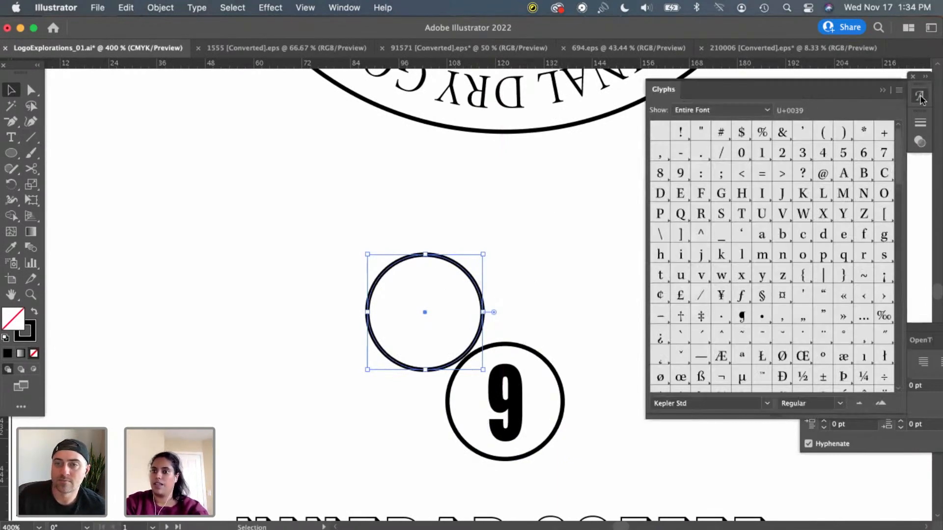
click(919, 96)
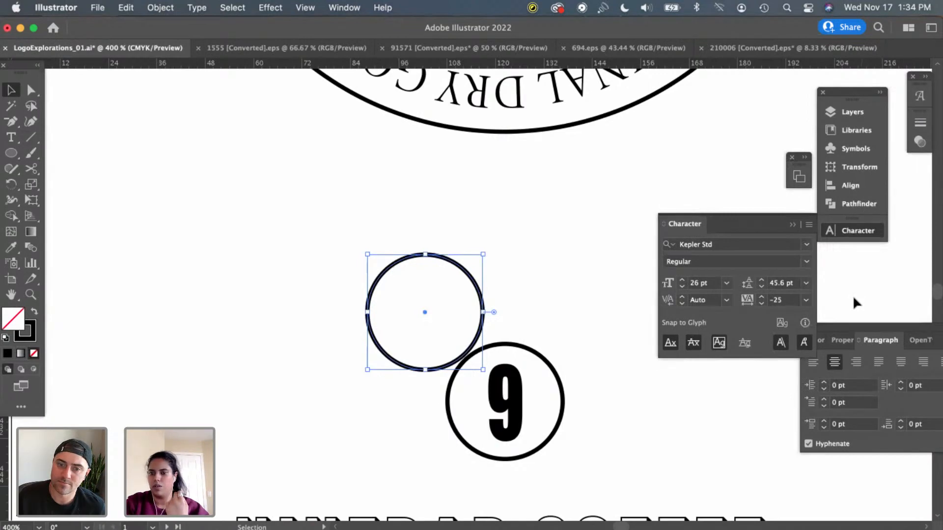
click(917, 124)
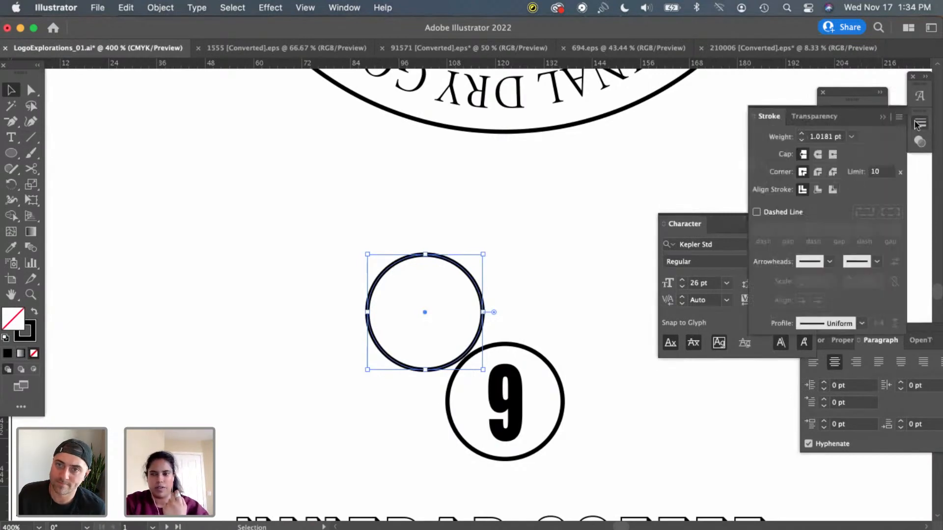
click(851, 137)
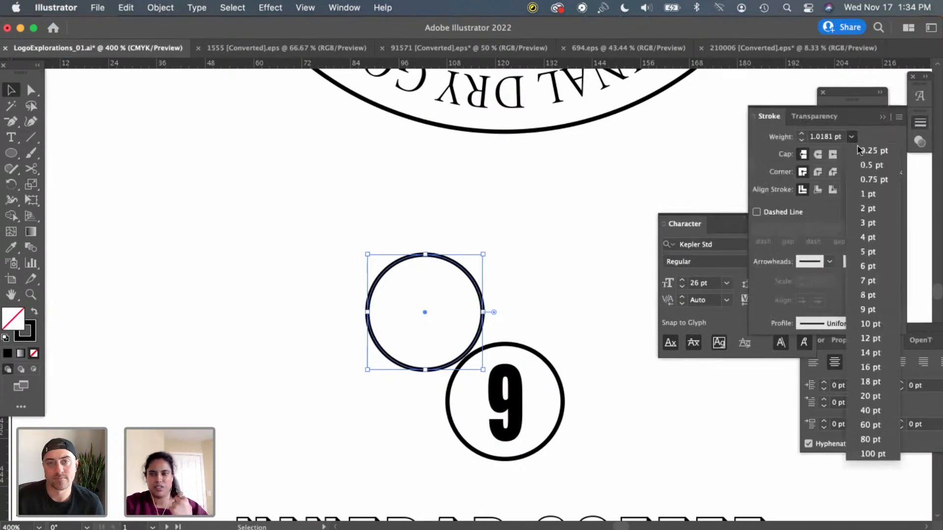
click(868, 180)
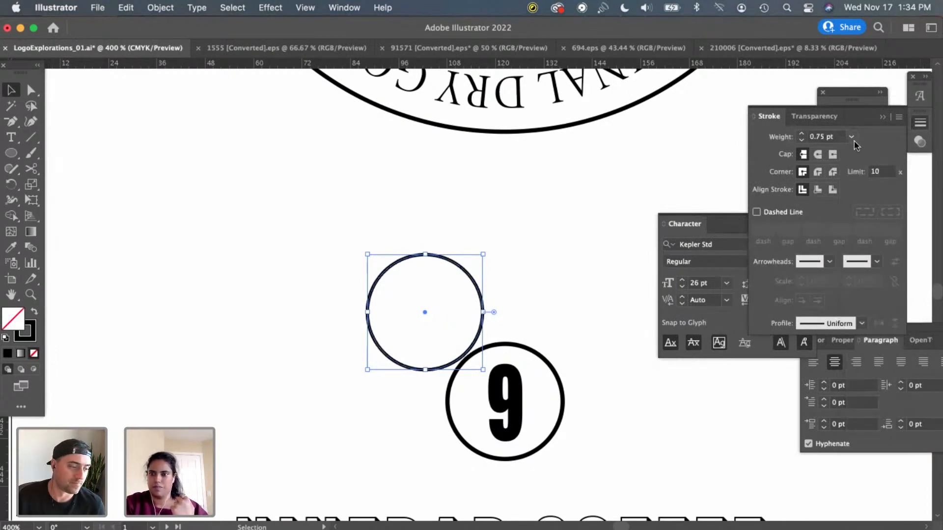
click(851, 137)
click(867, 166)
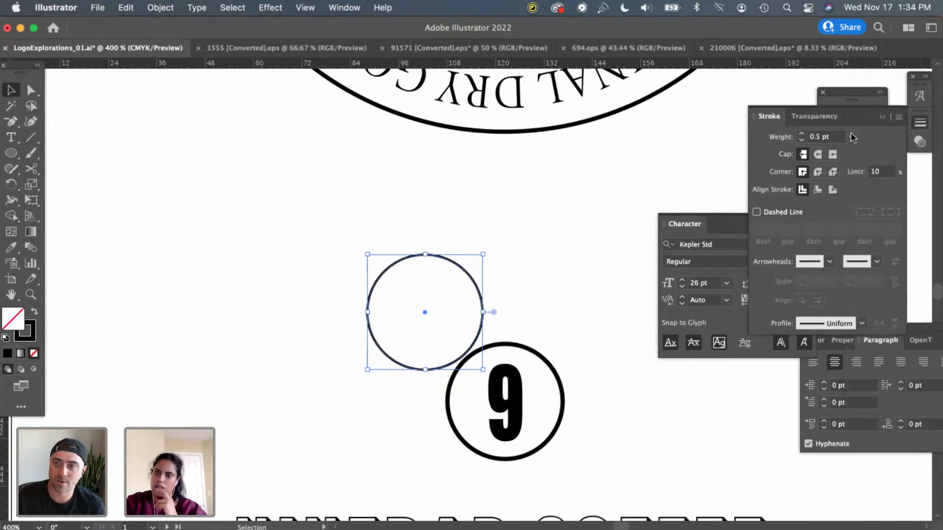
click(851, 137)
click(868, 151)
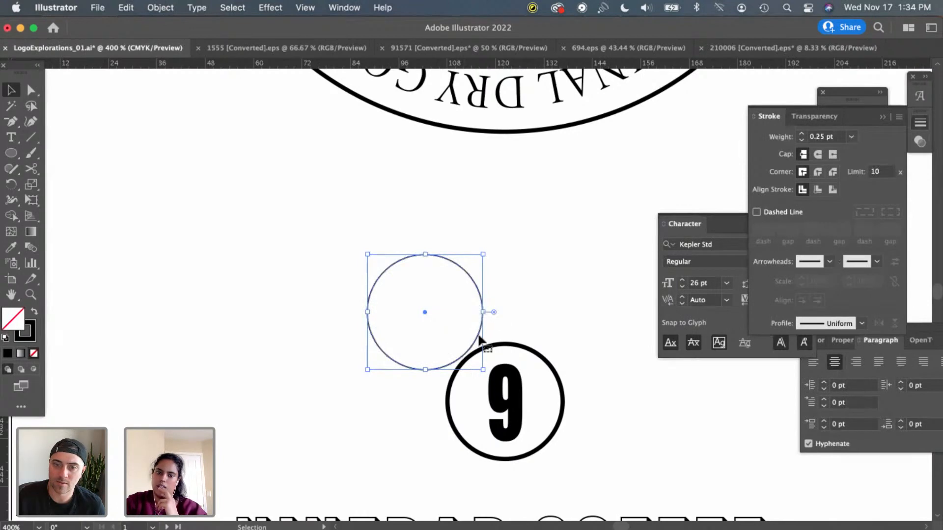
Try the thin circle as a slightly larger outer ring around the 9's circle, and delete it
click(555, 409)
drag(480, 333, 561, 410)
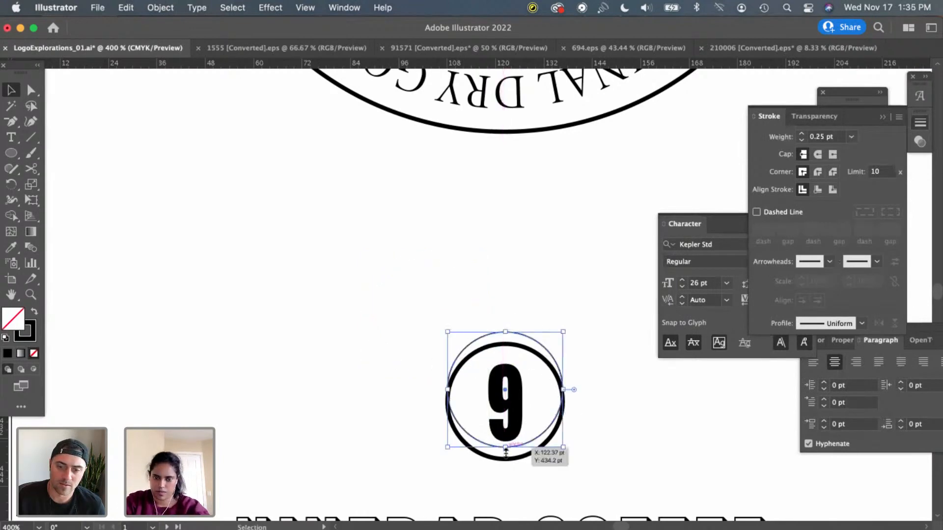
drag(505, 446, 506, 470)
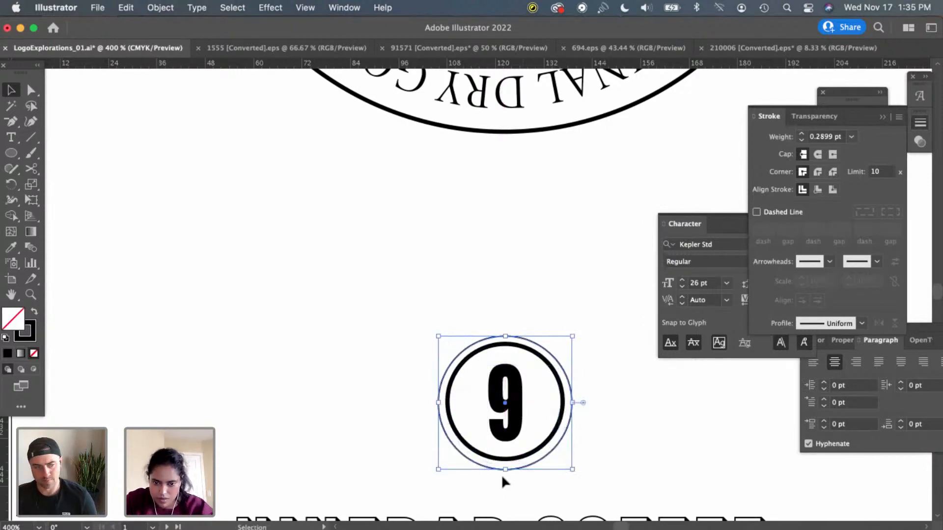
key(Delete)
Copy the circle around the 9 in place as a slightly larger outer ring with a 0.5 pt stroke
click(510, 461)
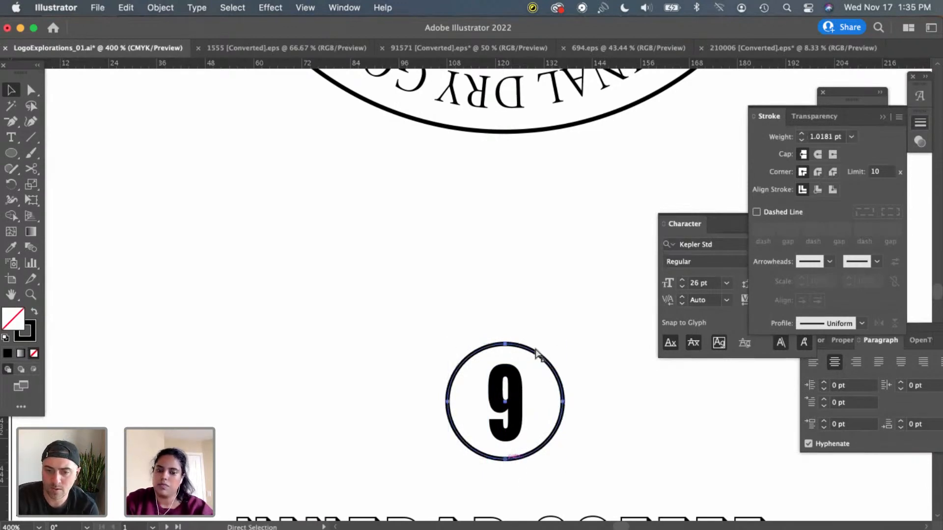
drag(506, 343, 507, 340)
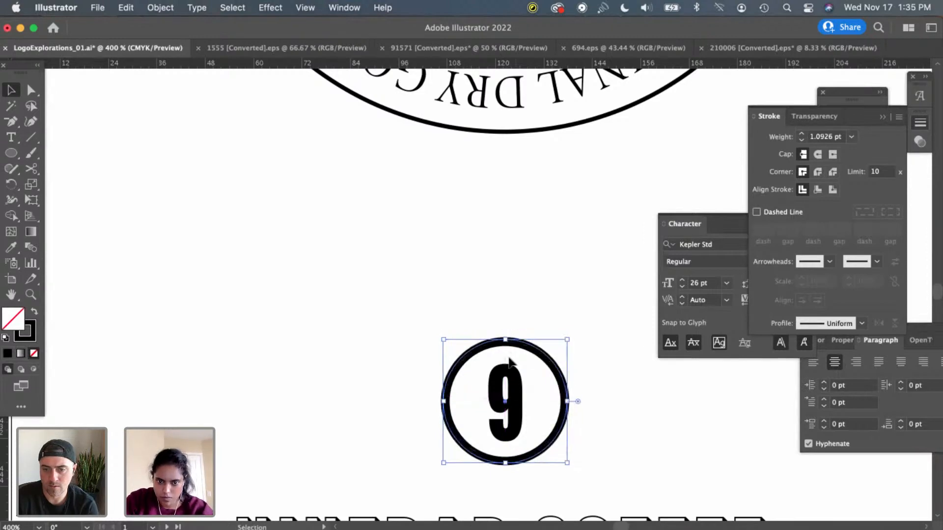
click(852, 137)
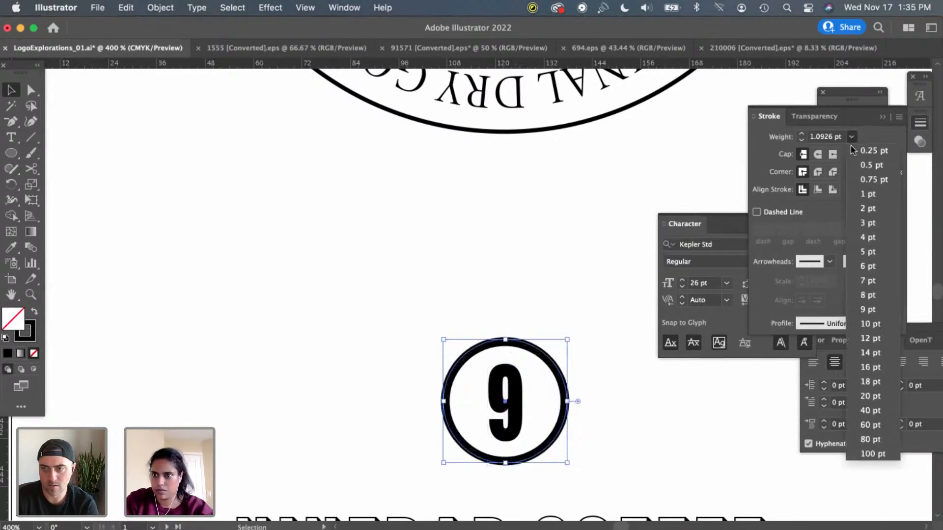
click(857, 165)
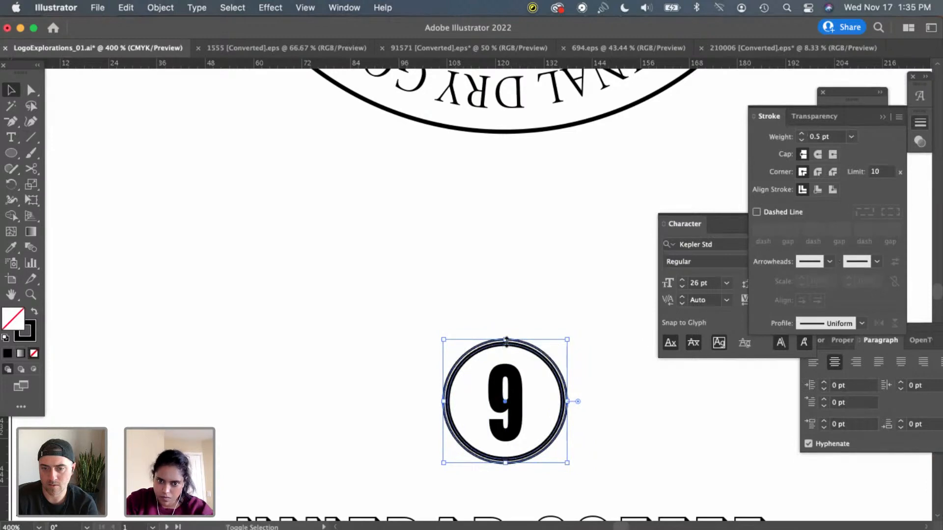
Enlarge the thin outer ring a little more to widen the gap to the thick circle around the 9
drag(505, 339, 506, 340)
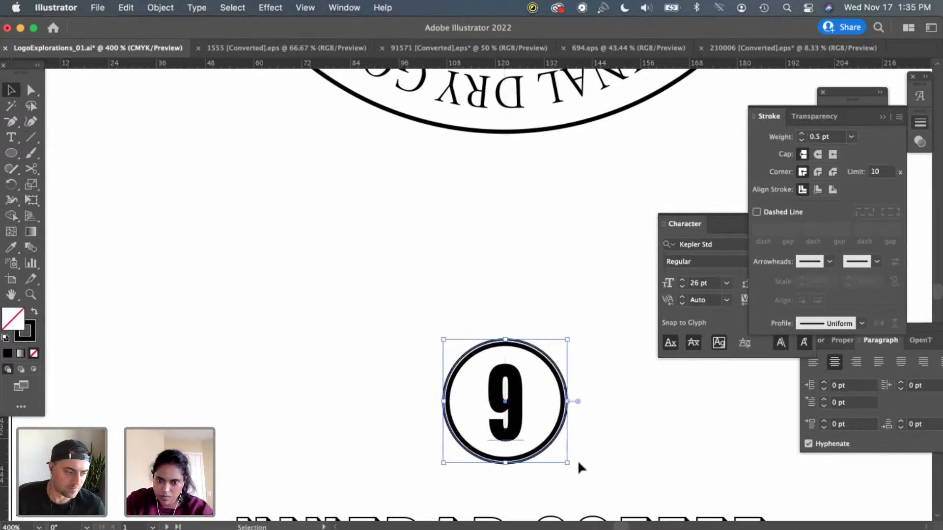
drag(568, 463, 571, 466)
key(a)
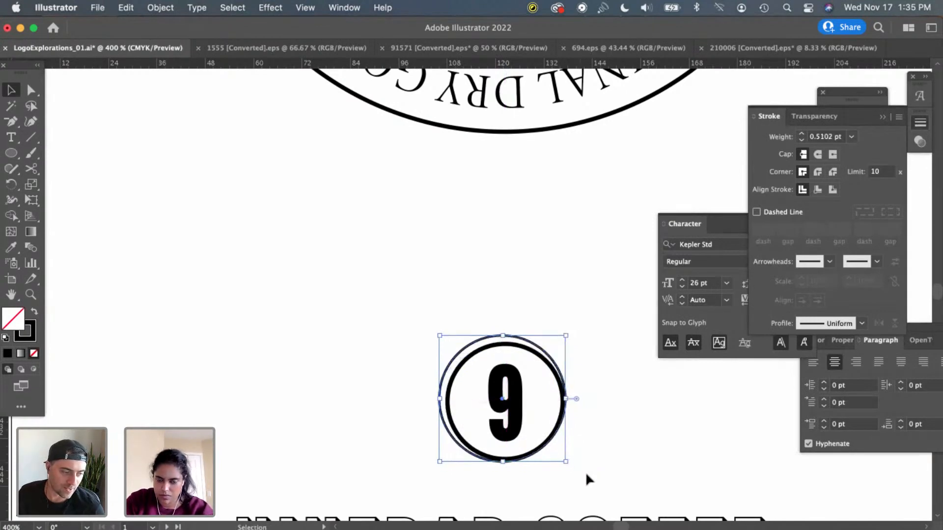
Select both circles around the 9 and align their horizontal centres to each other
shift+click(478, 452)
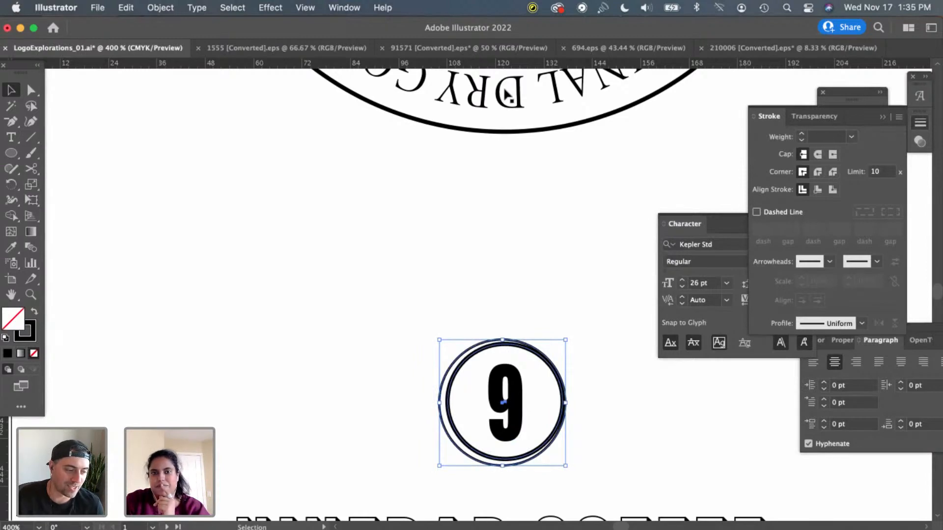
click(351, 10)
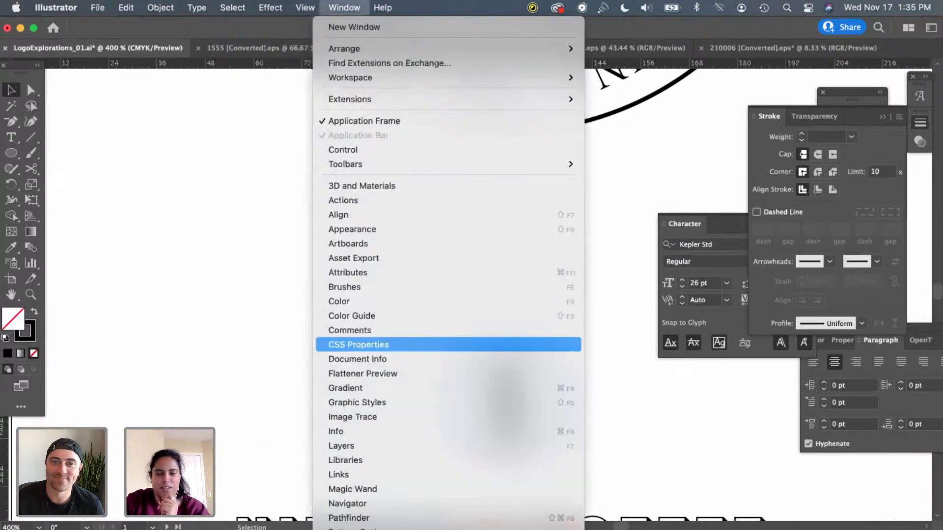
mouse_move(373, 529)
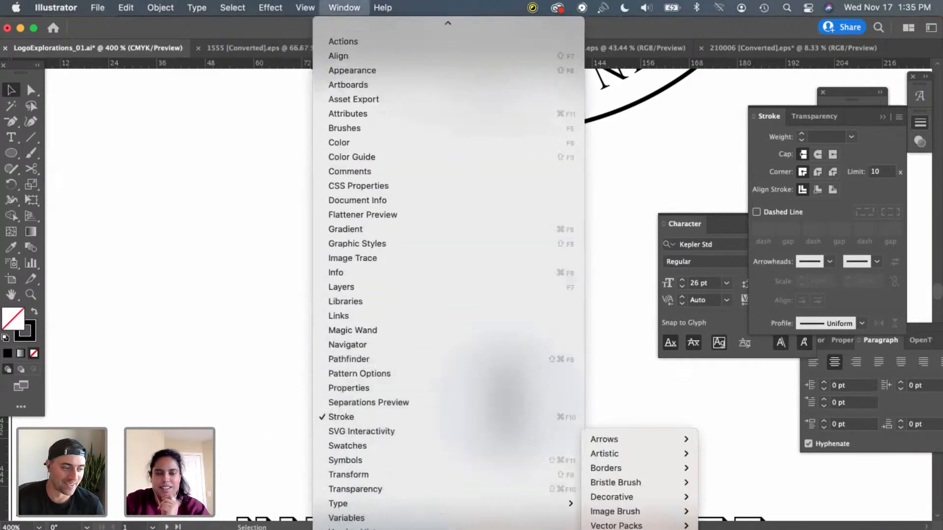
click(883, 120)
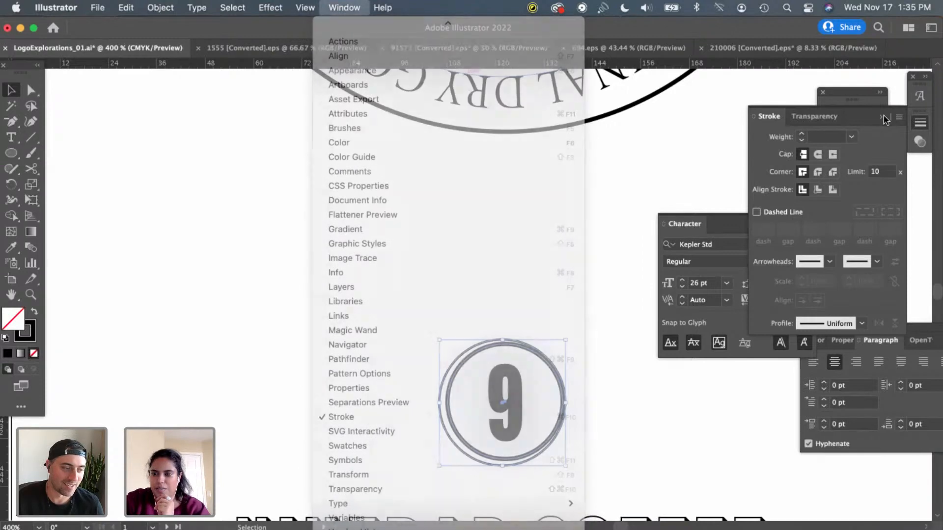
click(883, 119)
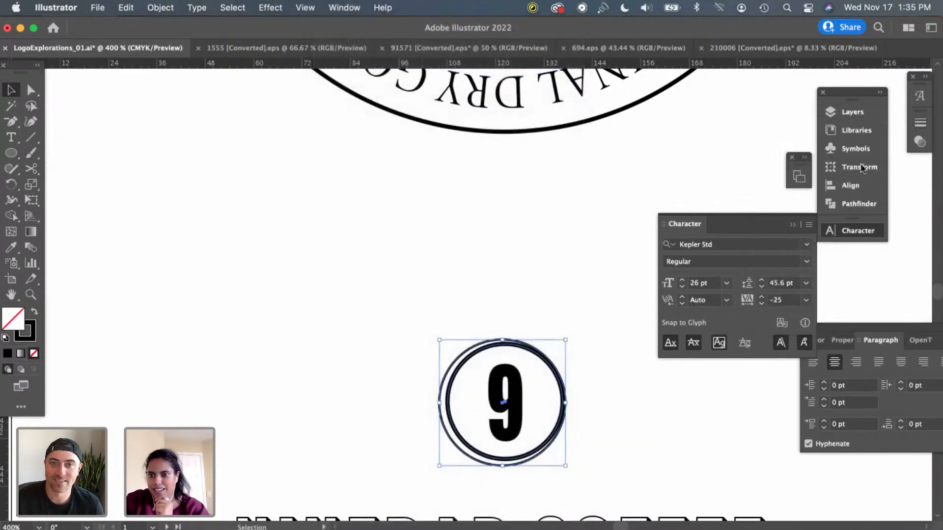
click(855, 186)
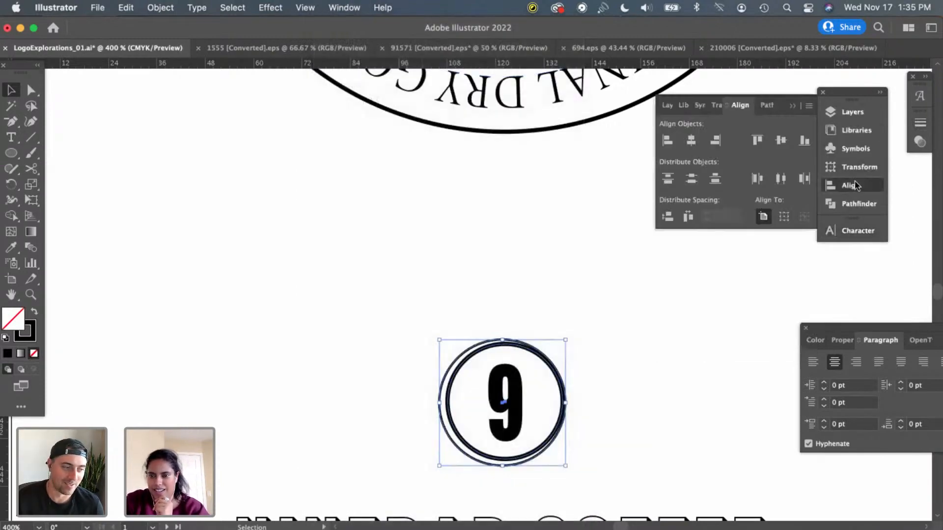
click(692, 141)
click(784, 216)
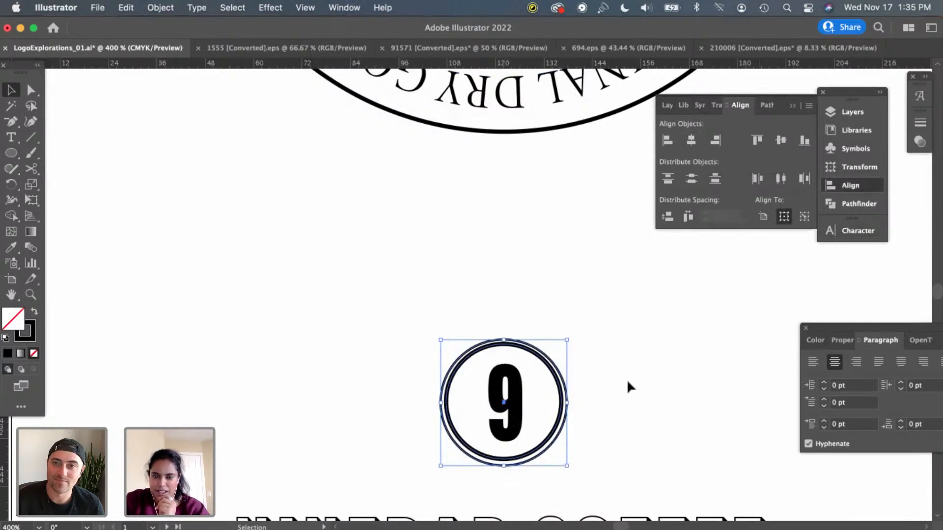
Try nudging the outer ring up and the inner circle down to even the gap between them
click(630, 388)
click(510, 464)
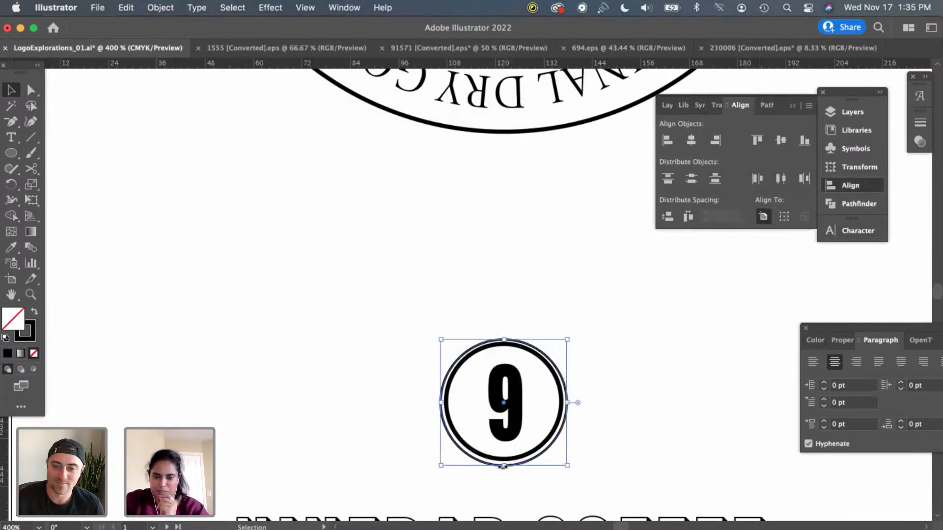
drag(501, 466, 504, 466)
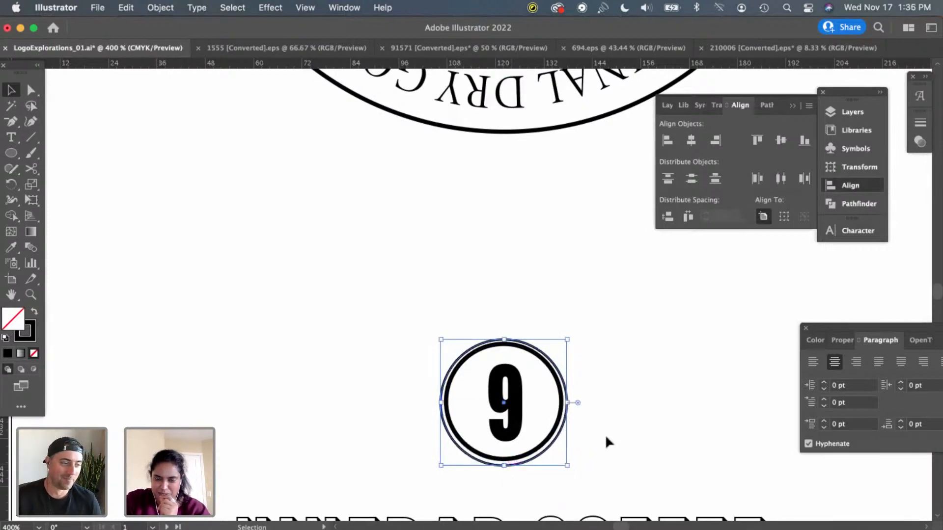
key(Up)
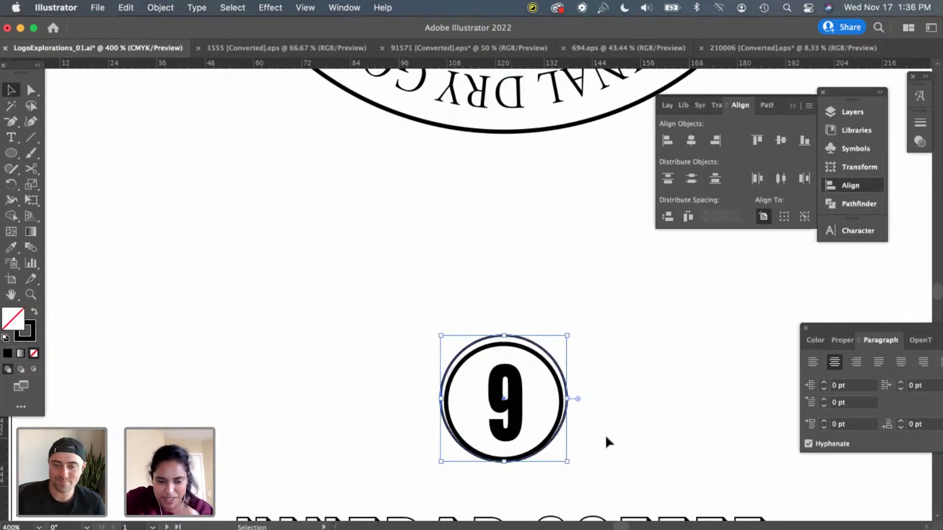
key(Down)
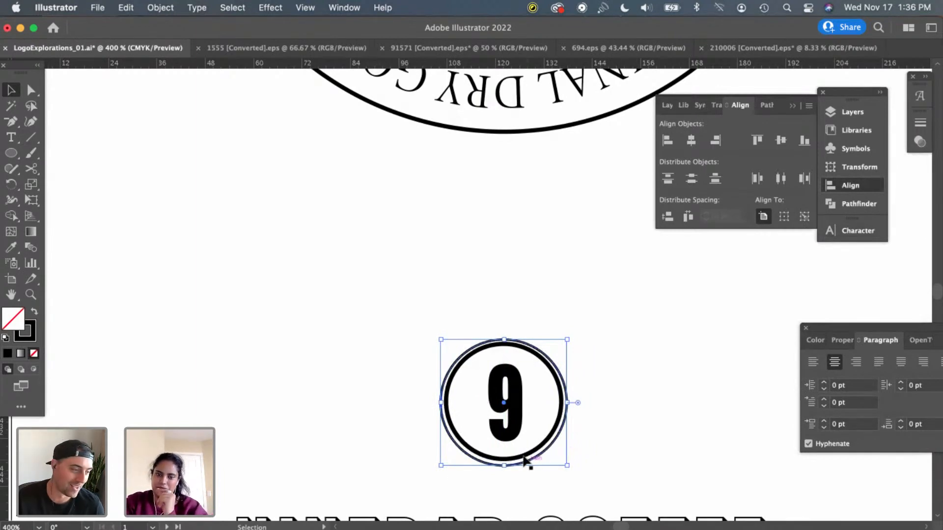
click(538, 452)
key(Down)
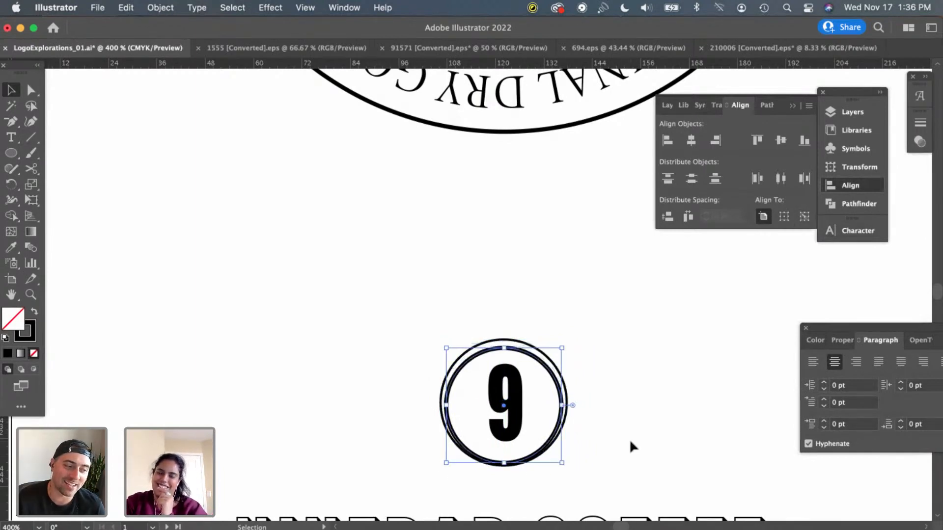
key(Up)
click(614, 473)
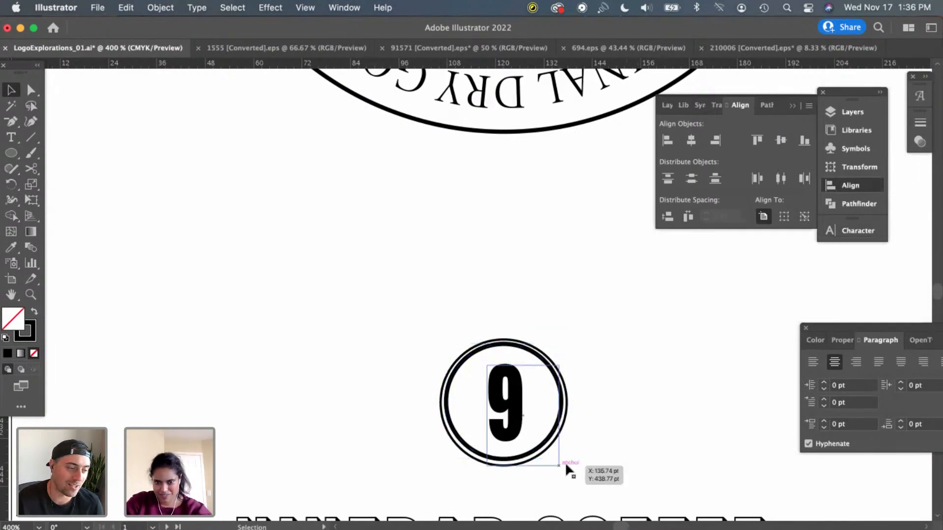
Move the circled 9 emblem down slightly, closer to the NINEBAR COFFEE lettering
key(super+minus)
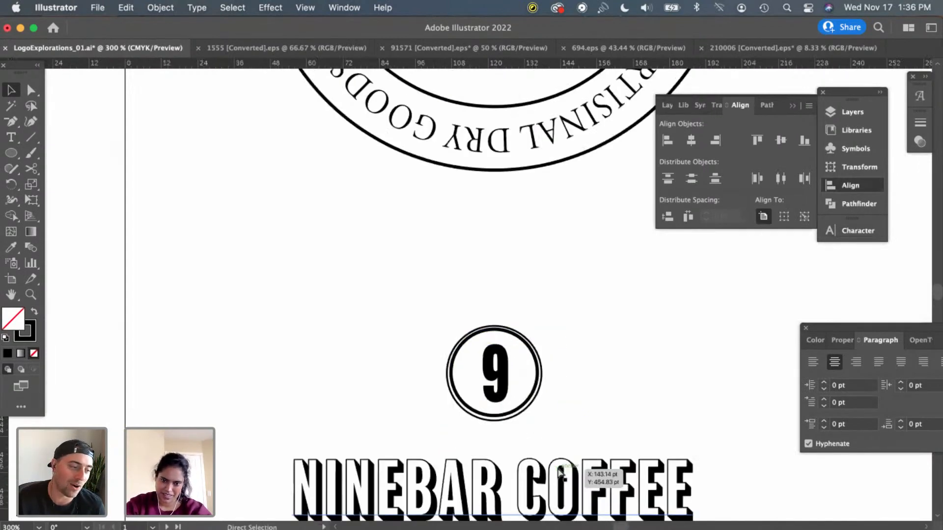
key(super+minus)
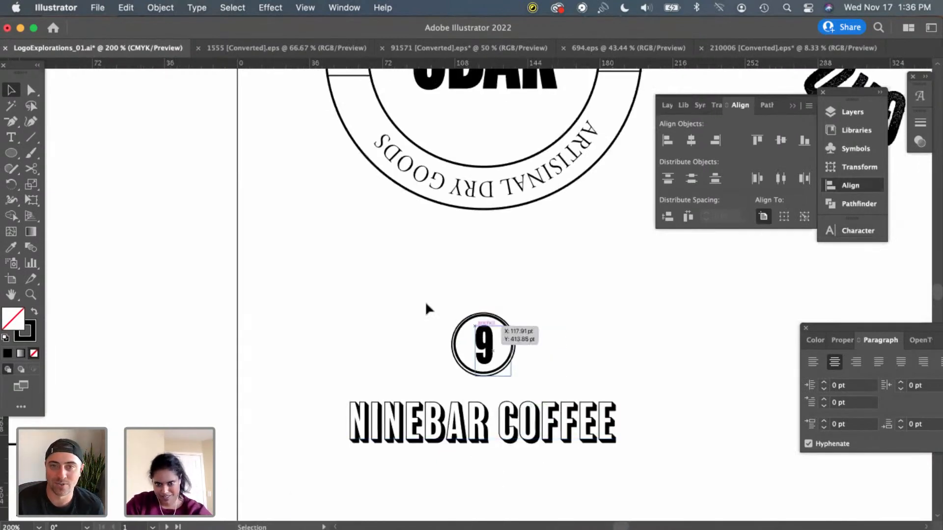
drag(423, 303, 510, 374)
drag(487, 355, 488, 362)
click(595, 363)
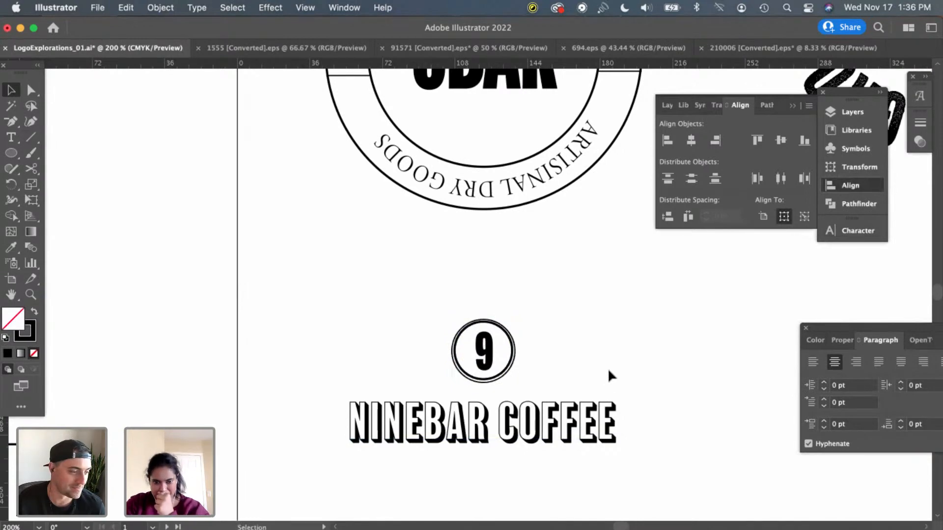
Review the pencil logo sketches beside the artboard for the next idea, and return to the empty space below the circular COFFEE & GROCER lettering
scroll(607, 373, down, 2)
scroll(608, 373, right, 2)
scroll(608, 377, right, 10)
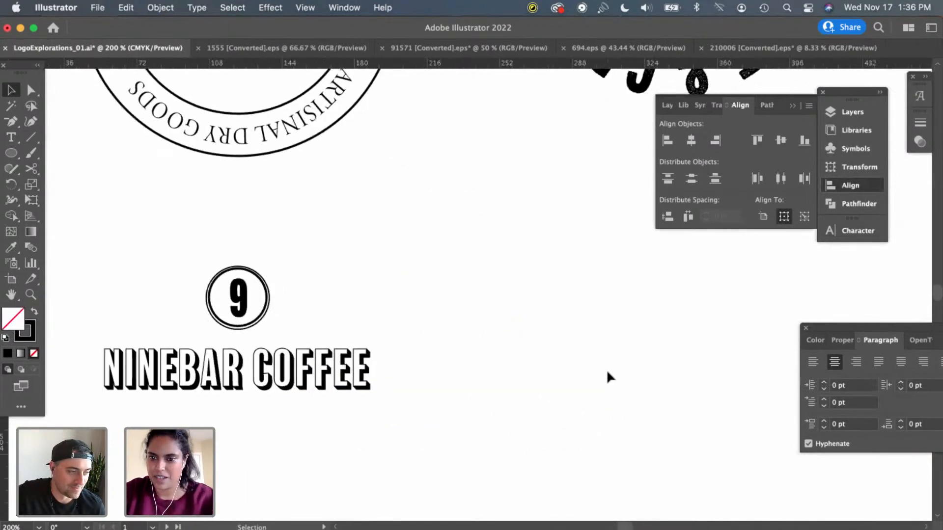
scroll(608, 377, up, 2)
scroll(608, 377, right, 3)
click(607, 377)
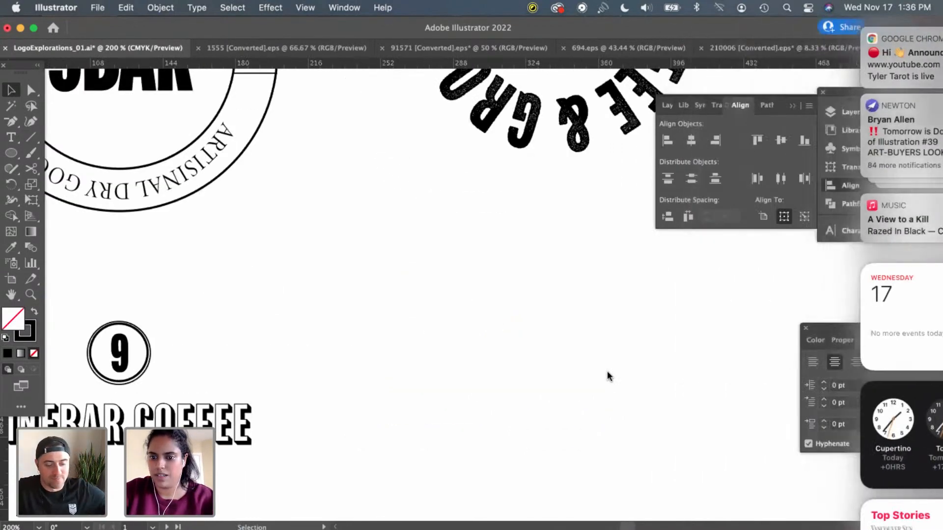
key(space)
drag(506, 368, 503, 368)
scroll(504, 368, right, 4)
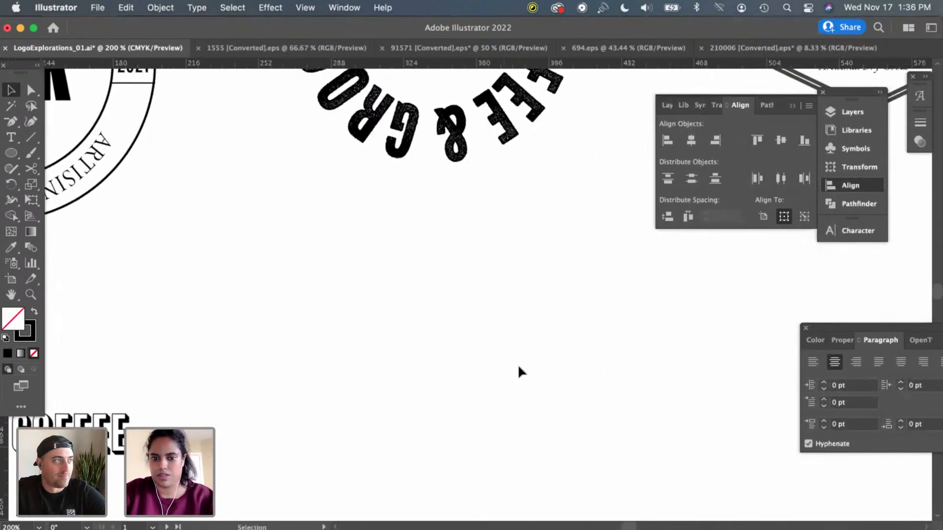
scroll(495, 395, right, 7)
scroll(495, 395, up, 3)
scroll(307, 430, right, 12)
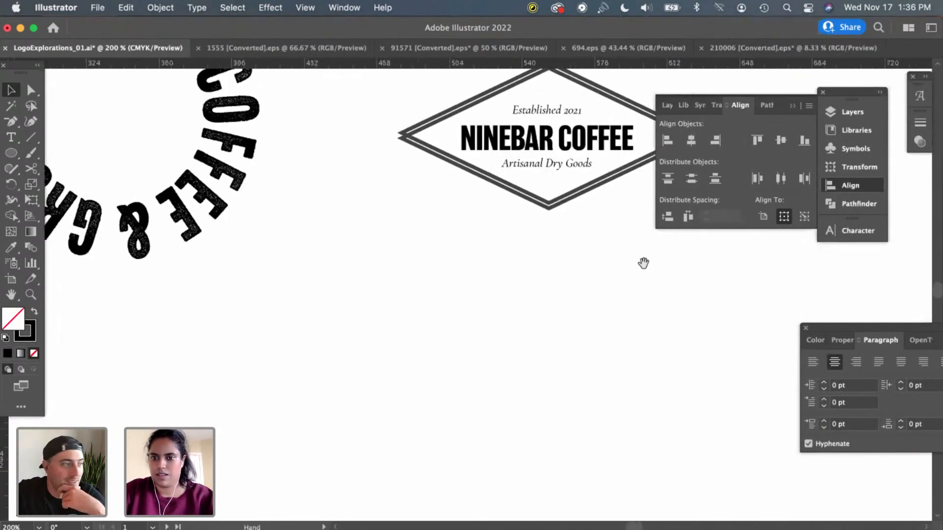
scroll(644, 263, up, 4)
scroll(306, 390, right, 10)
scroll(607, 307, up, 1)
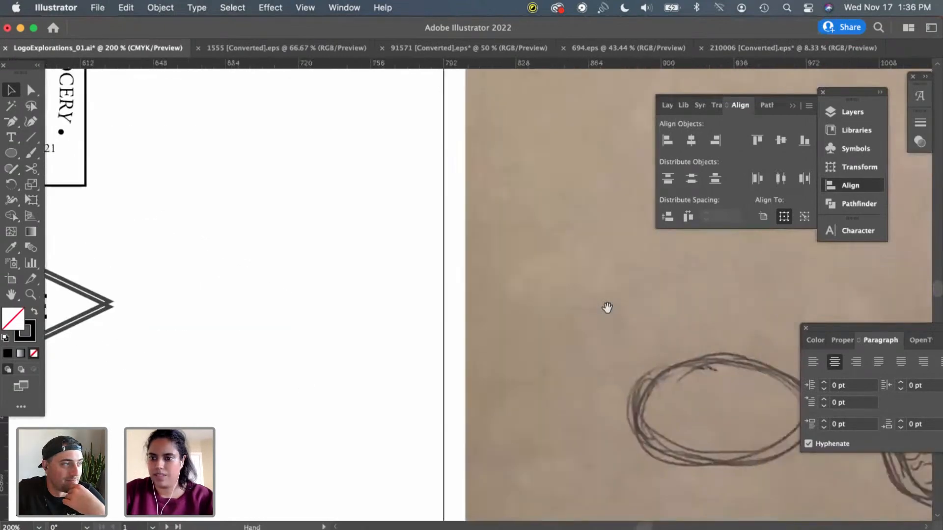
scroll(515, 319, right, 6)
scroll(721, 320, right, 8)
scroll(721, 320, up, 3)
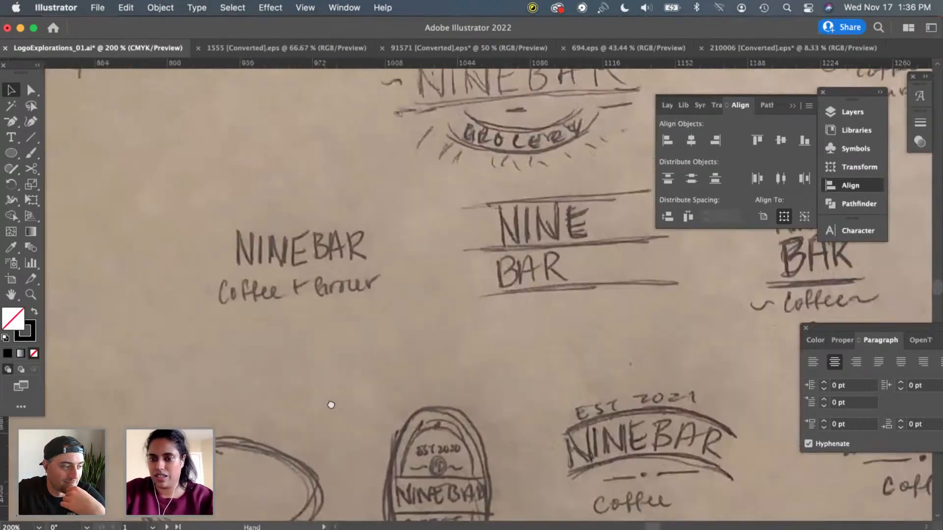
scroll(551, 325, right, 5)
scroll(550, 325, up, 2)
scroll(475, 310, right, 5)
scroll(475, 310, down, 2)
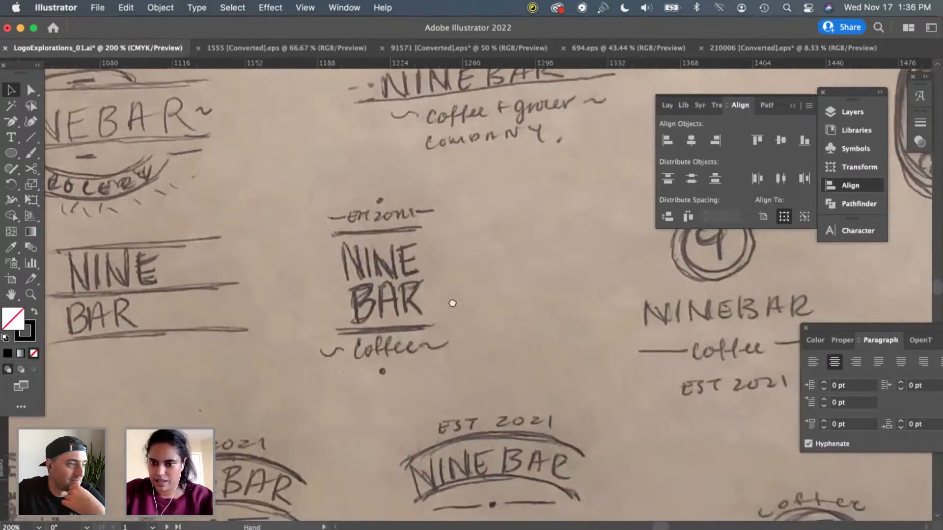
scroll(509, 354, left, 15)
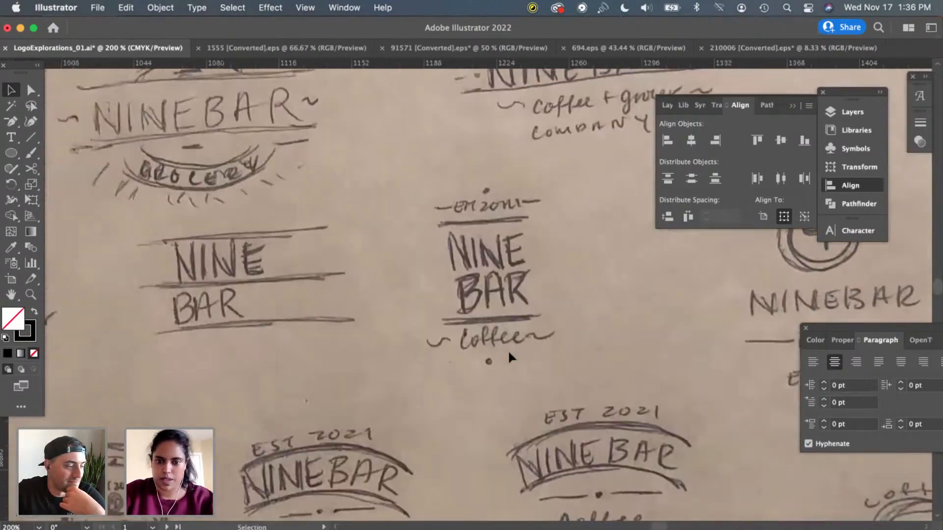
scroll(508, 357, left, 20)
scroll(509, 357, down, 2)
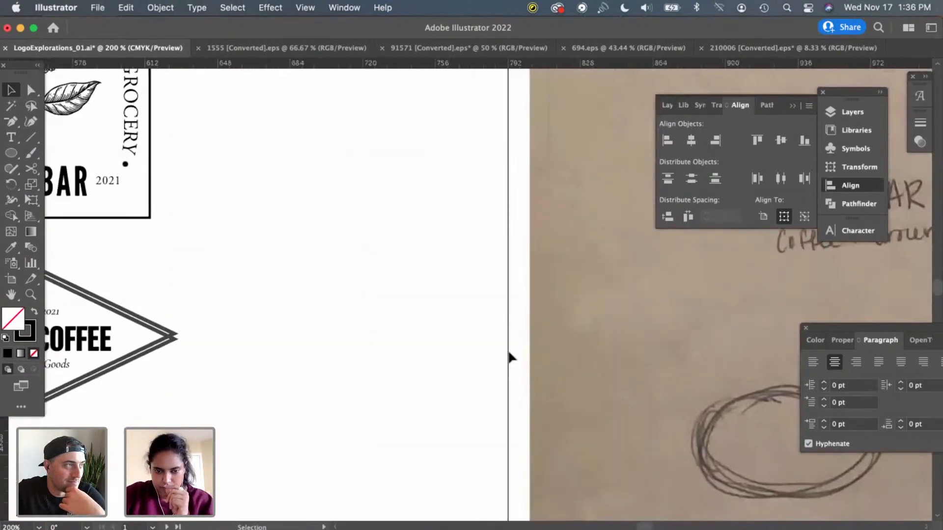
scroll(509, 355, left, 17)
scroll(509, 354, down, 2)
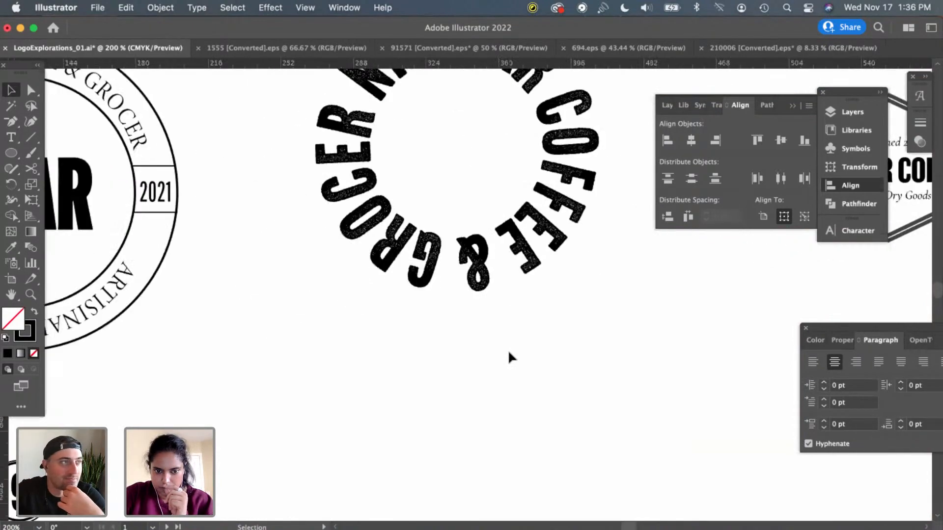
Review the badge logos, the NINEBAR COFFEE mark and the "Coffe Company" typeface samples across the artboards
scroll(507, 350, down, 5)
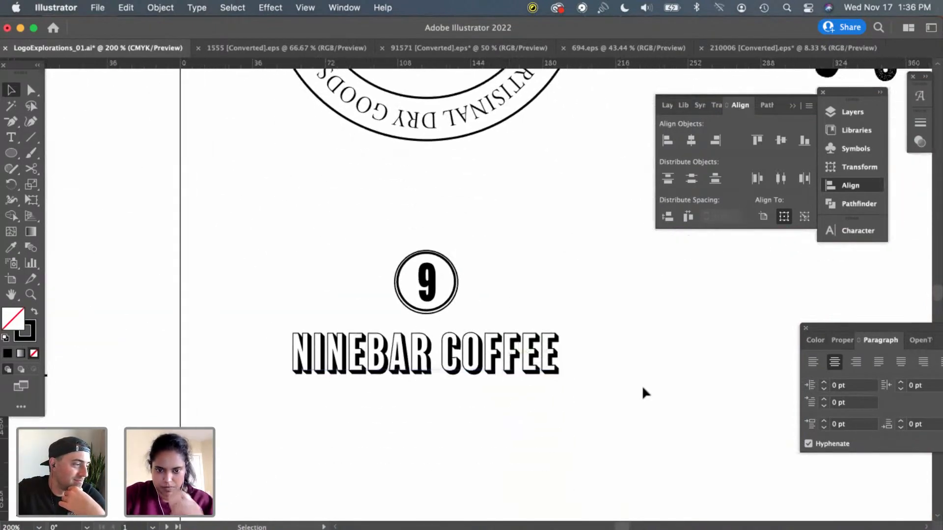
scroll(602, 304, up, 5)
scroll(602, 305, left, 3)
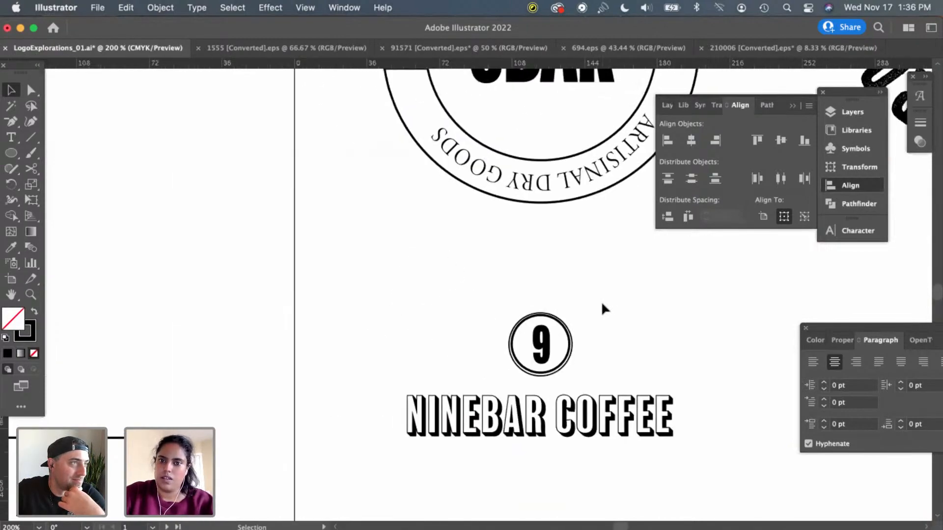
scroll(602, 304, up, 10)
scroll(602, 305, right, 9)
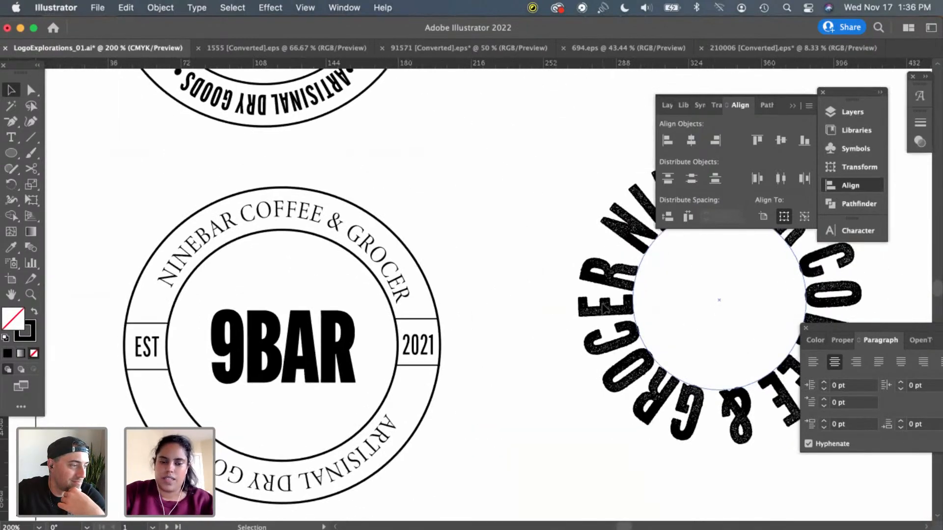
scroll(602, 305, left, 11)
scroll(601, 305, down, 7)
scroll(443, 402, left, 15)
scroll(443, 401, down, 5)
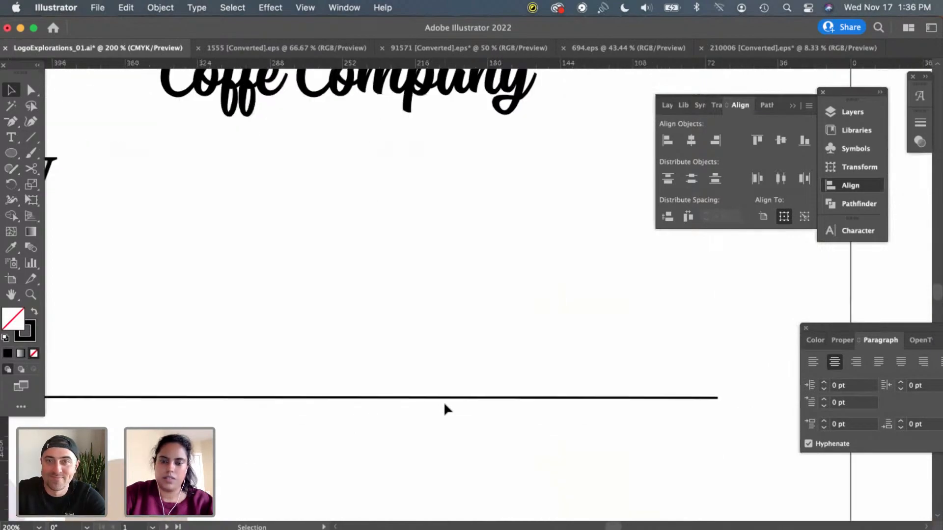
scroll(443, 401, left, 20)
scroll(443, 401, up, 4)
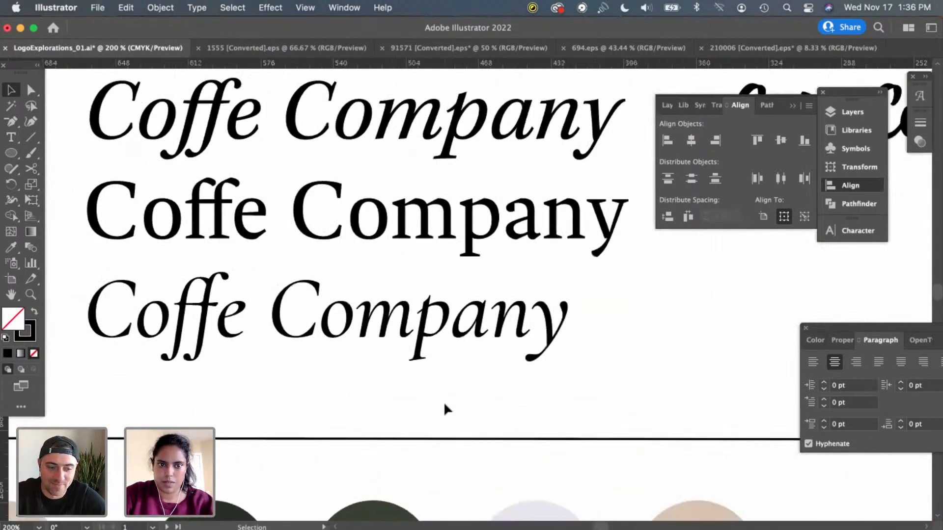
scroll(444, 408, left, 20)
scroll(444, 409, up, 3)
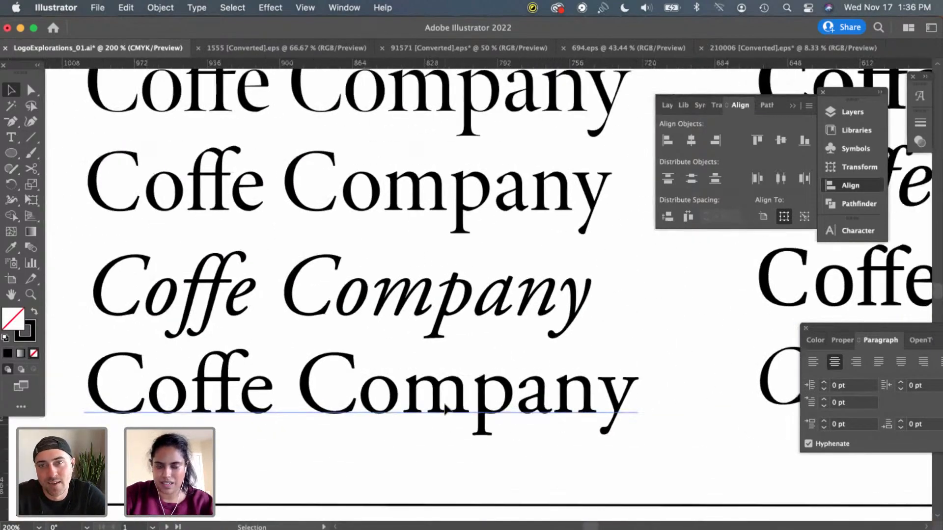
scroll(444, 409, left, 6)
scroll(444, 408, down, 1)
scroll(466, 374, right, 5)
scroll(465, 374, up, 8)
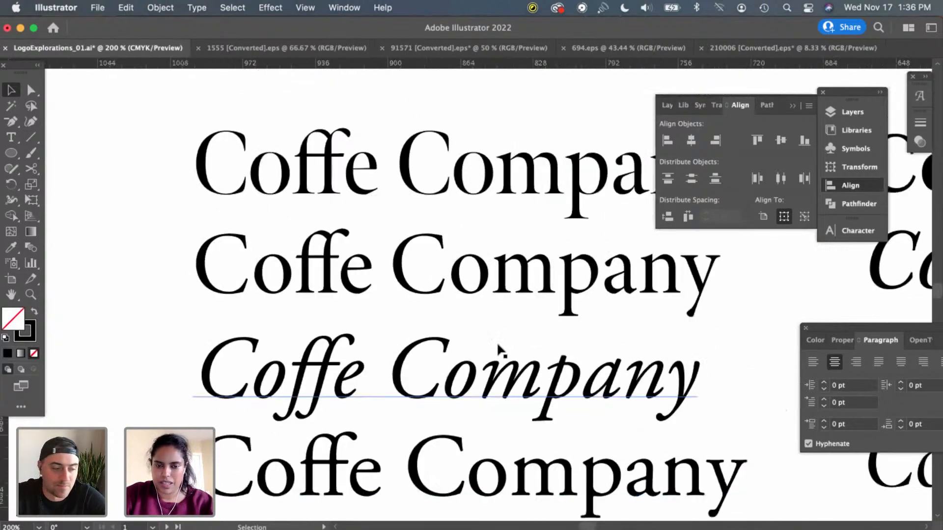
scroll(514, 412, right, 7)
scroll(514, 412, down, 3)
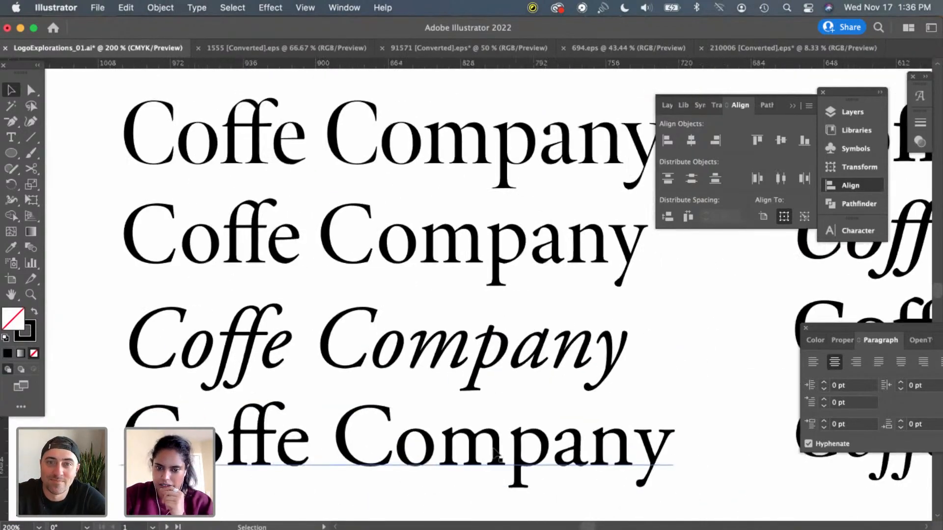
Check the character settings of the lowest and second "Coffe Company" samples in the far column
click(494, 448)
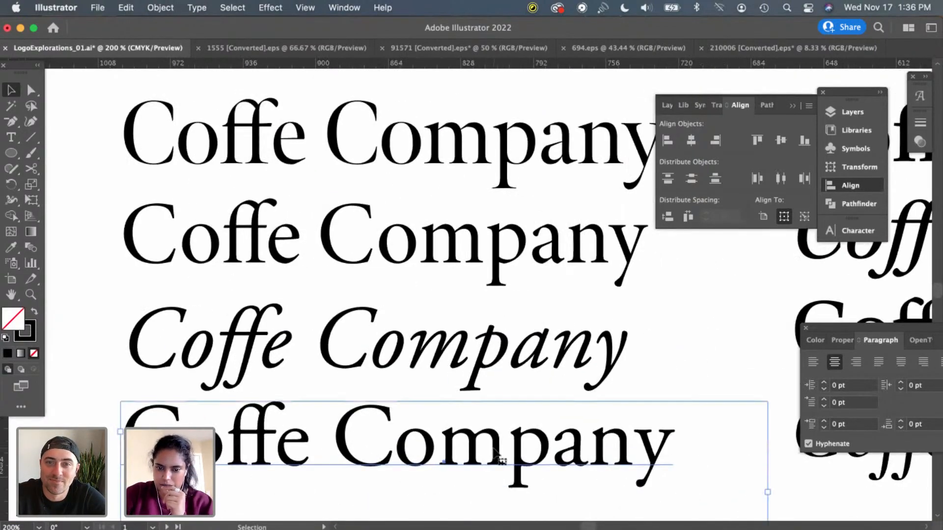
click(857, 231)
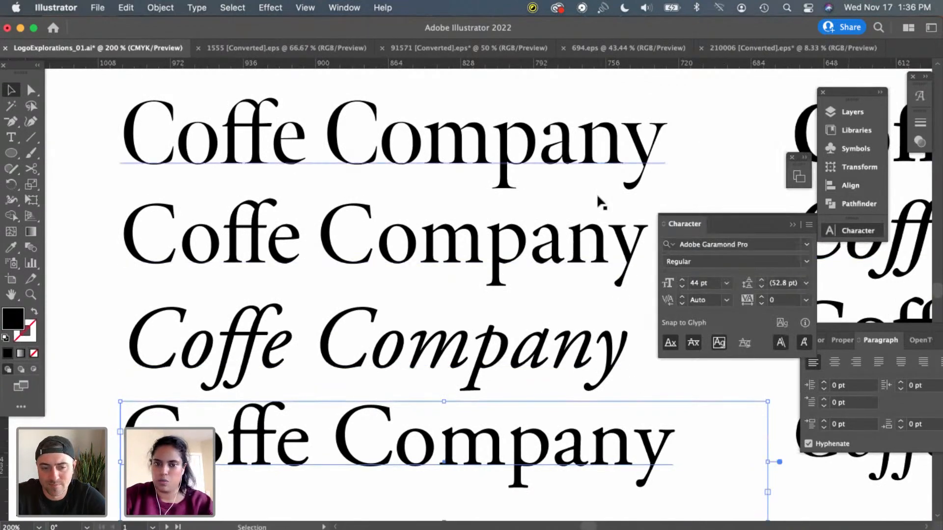
click(552, 255)
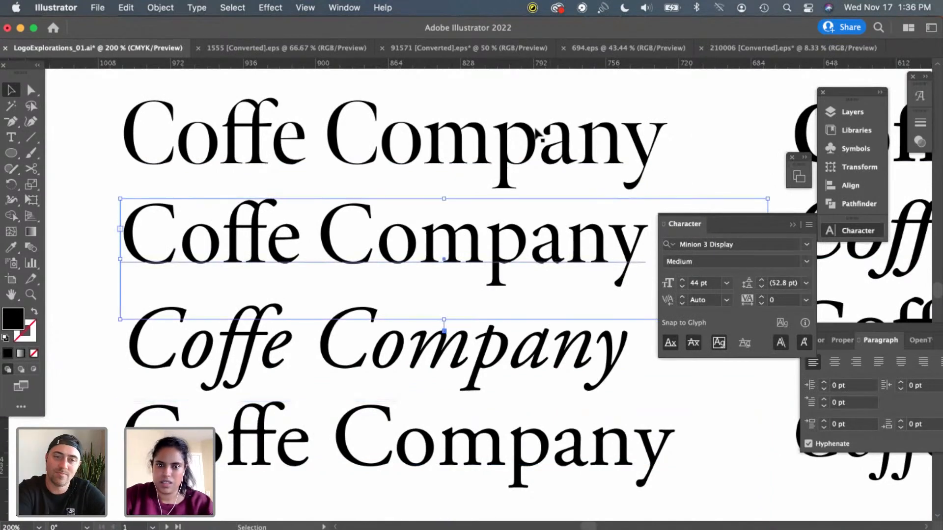
Copy the Adobe Garamond Pro Regular "Coffe Company" sample and paste it by the NINEBAR COFFEE logo with the circled 9
click(495, 440)
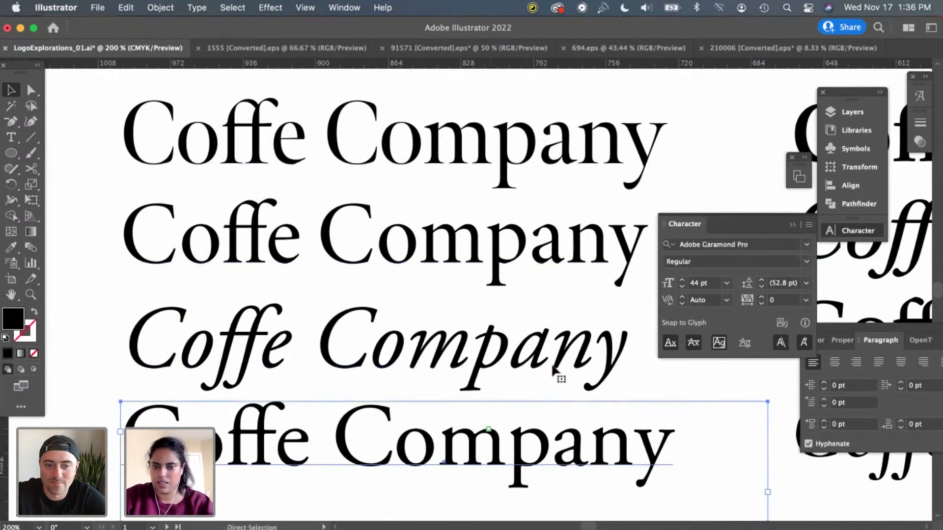
click(692, 155)
scroll(652, 361, right, 10)
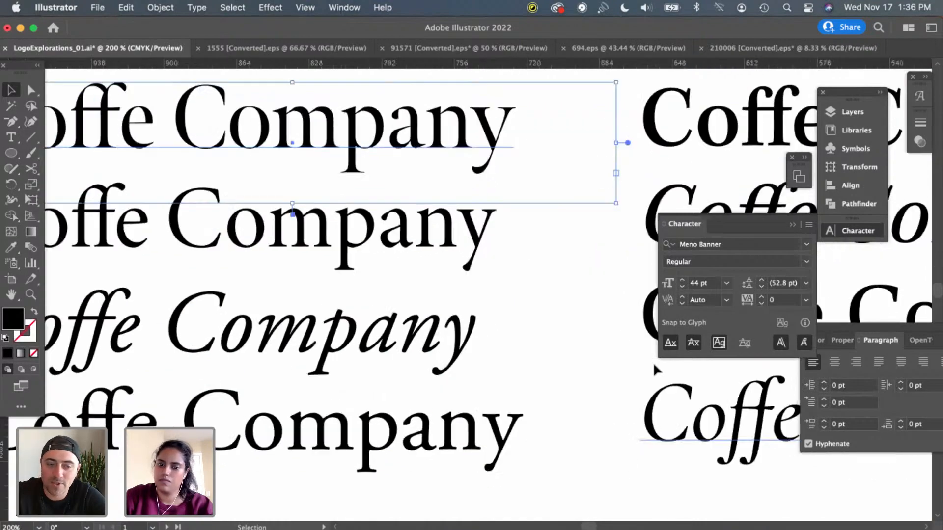
scroll(656, 396, right, 15)
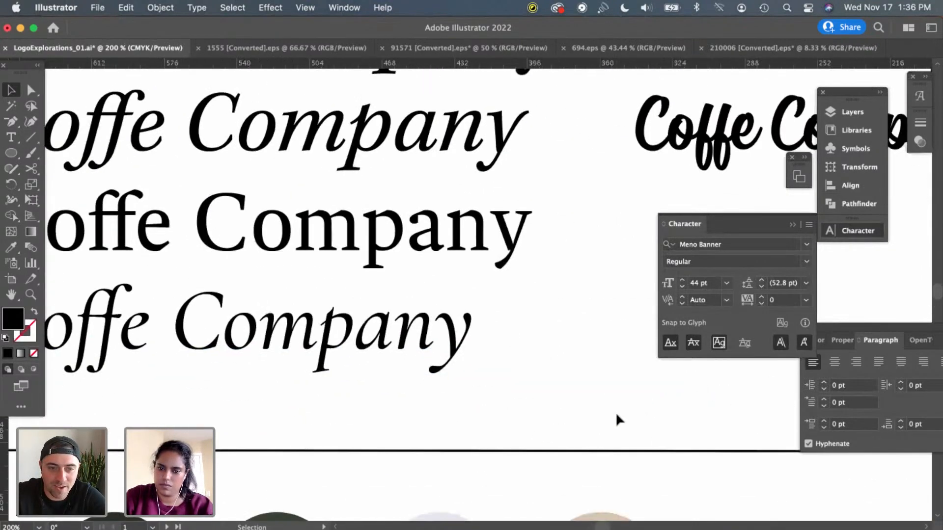
scroll(615, 420, right, 15)
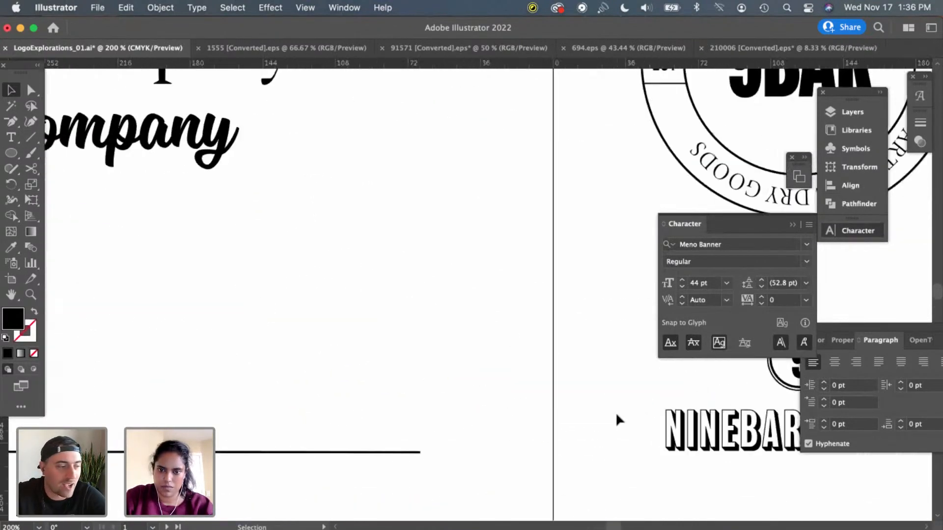
scroll(614, 415, right, 5)
scroll(615, 415, down, 4)
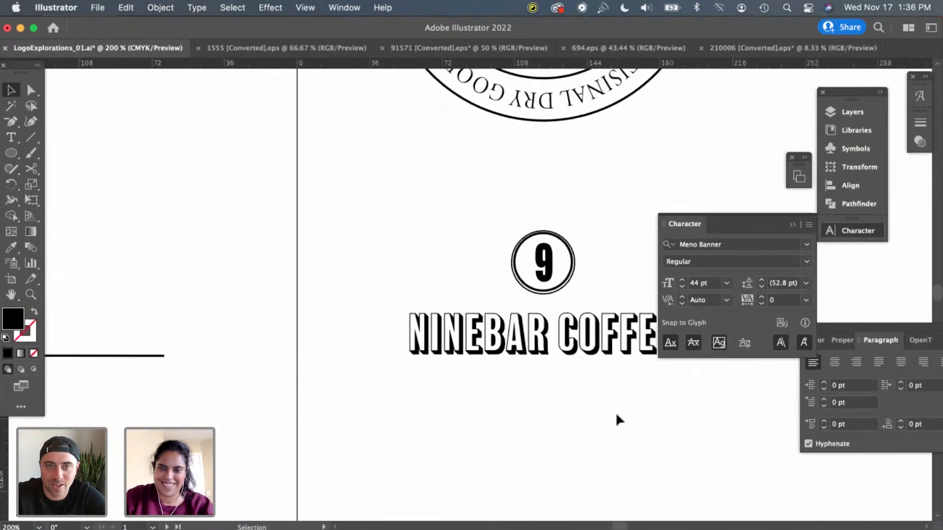
scroll(606, 417, right, 3)
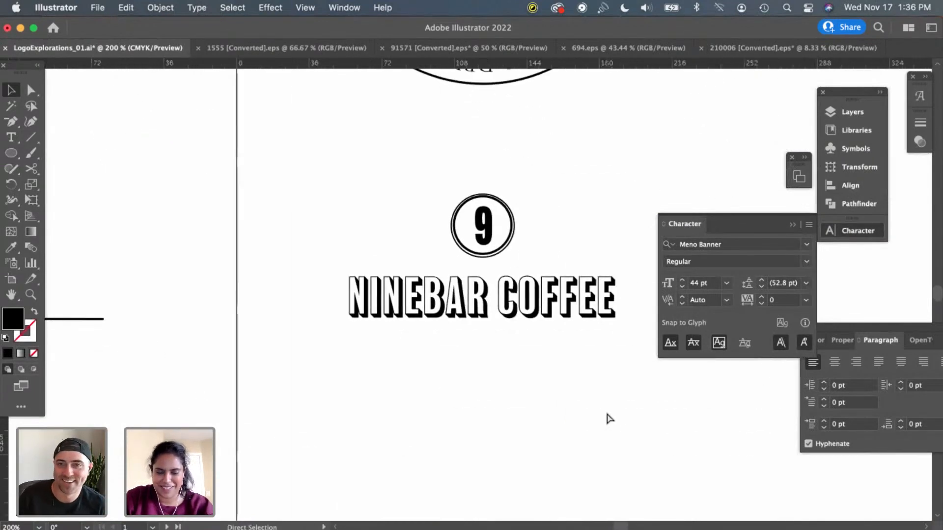
key(super+v)
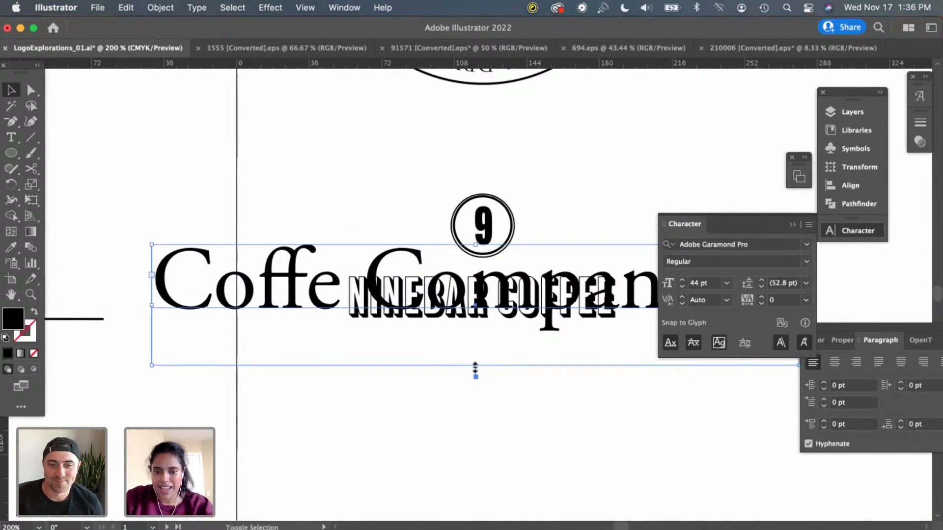
Try to reduce the height of the pasted "Coffe Company" text frame and undo the change
click(473, 351)
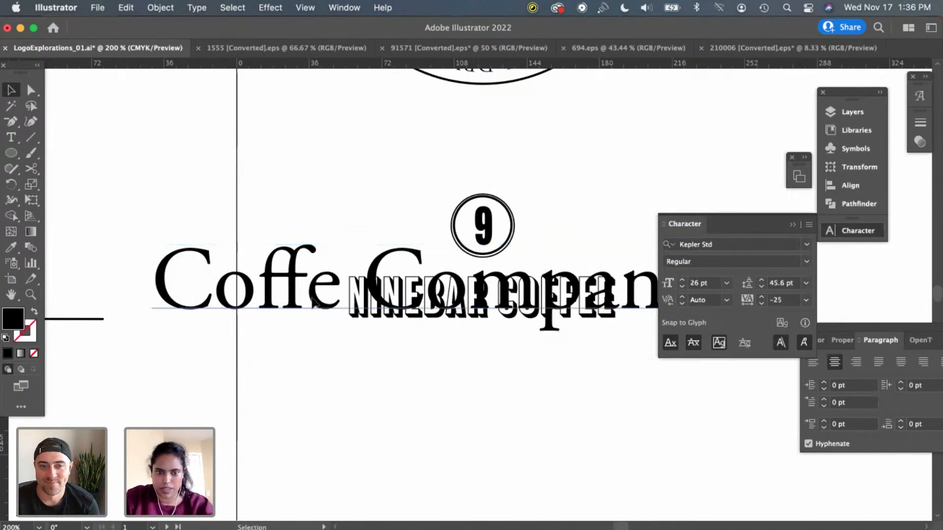
click(314, 298)
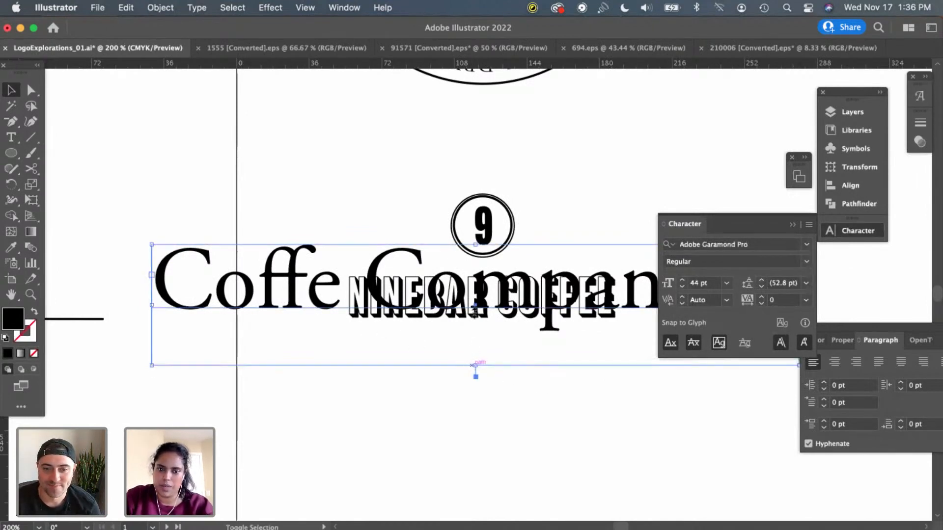
drag(475, 365, 474, 317)
key(super+z)
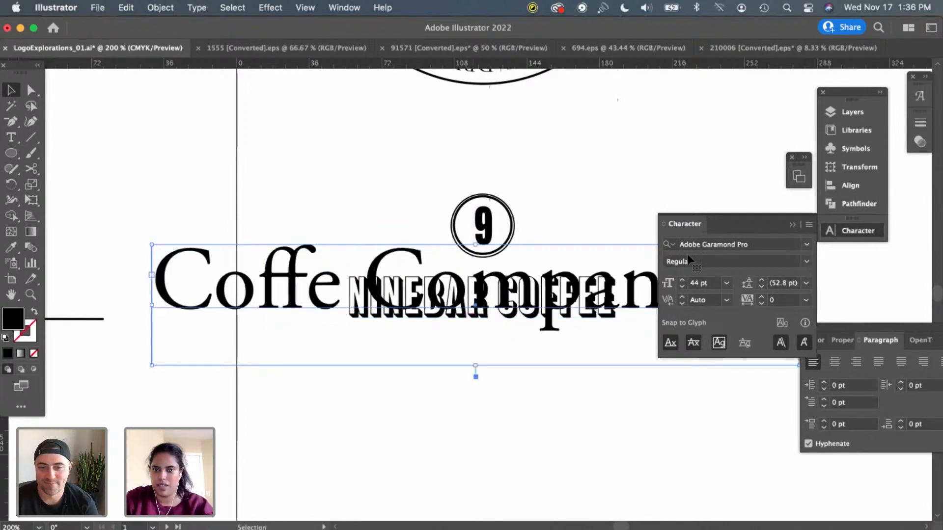
Set the pasted "Coffe Company" text to 18 pt and shorten its frame to fit the single line
click(727, 283)
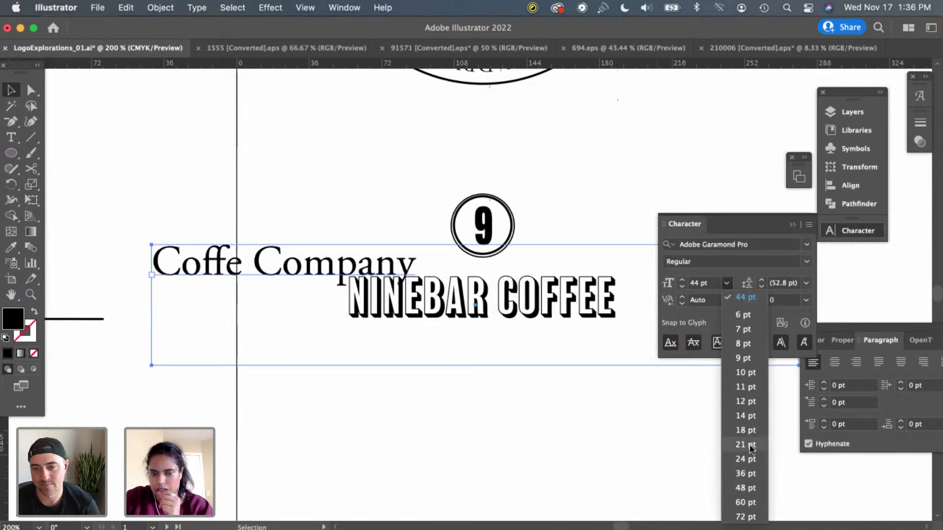
click(751, 431)
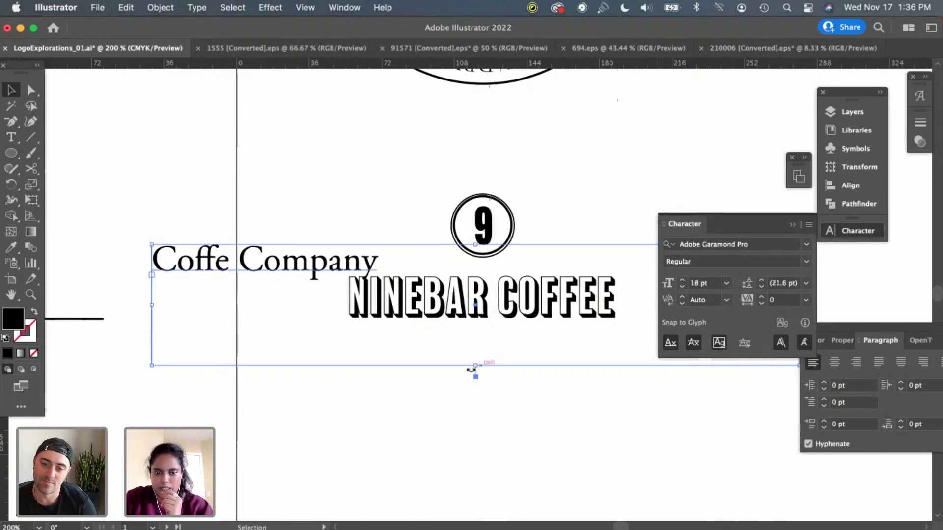
drag(476, 319, 475, 280)
Move the pasted text below the NINEBAR COFFEE wordmark and correct its spelling to "Coffee Company"
drag(331, 268, 599, 363)
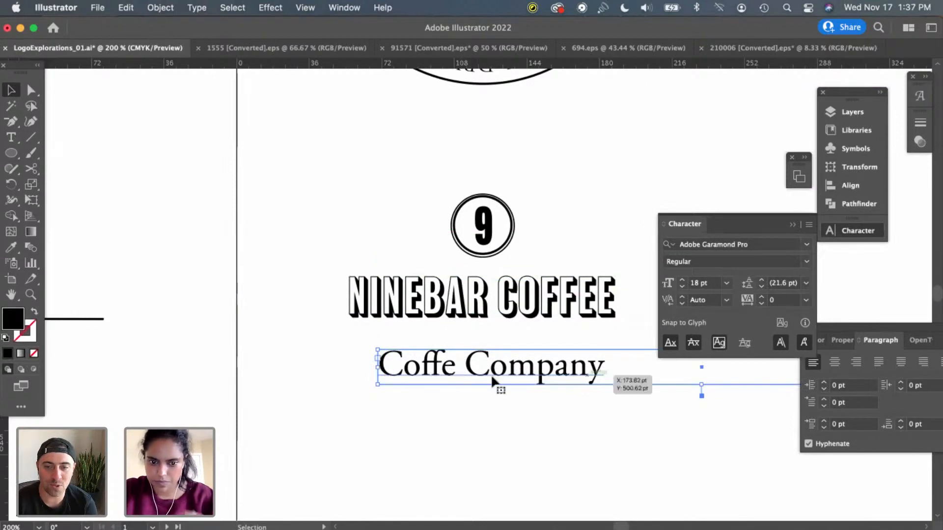
drag(448, 379, 321, 403)
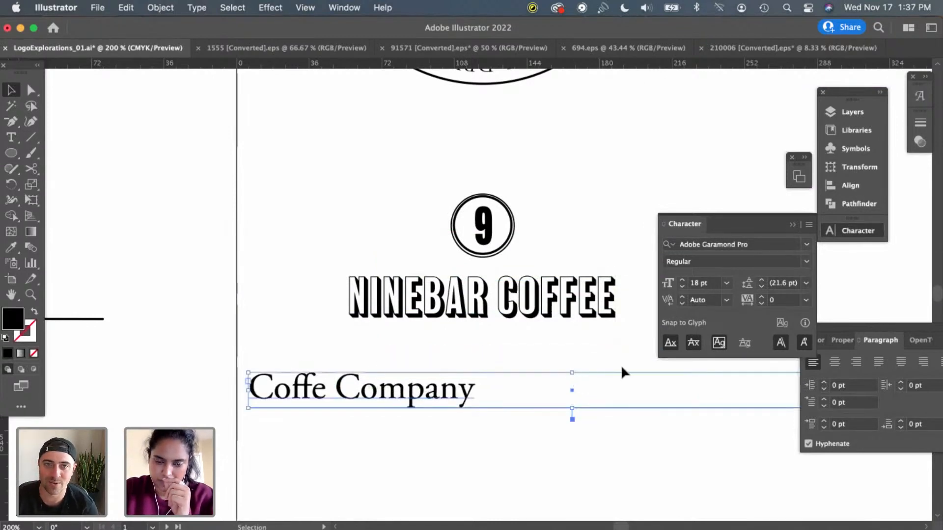
double_click(318, 386)
text(e)
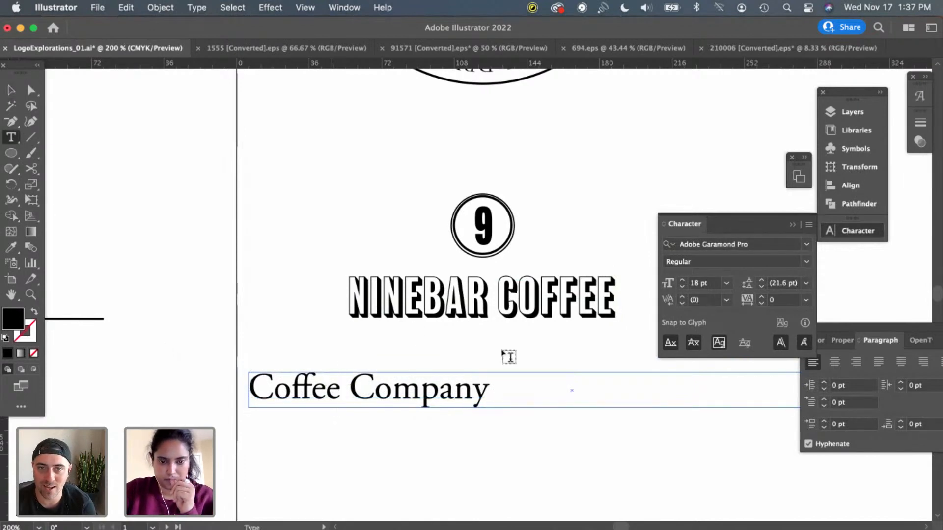
click(12, 90)
Narrow the "Coffee Company" text frame and place it directly beneath the NINEBAR COFFEE wordmark
key(super+minus)
key(super+minus)
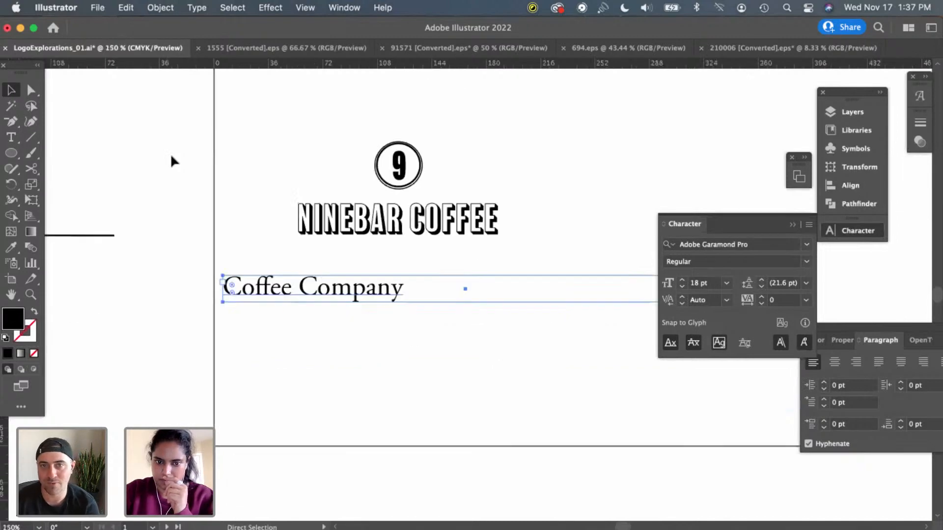
drag(626, 290, 461, 272)
click(486, 338)
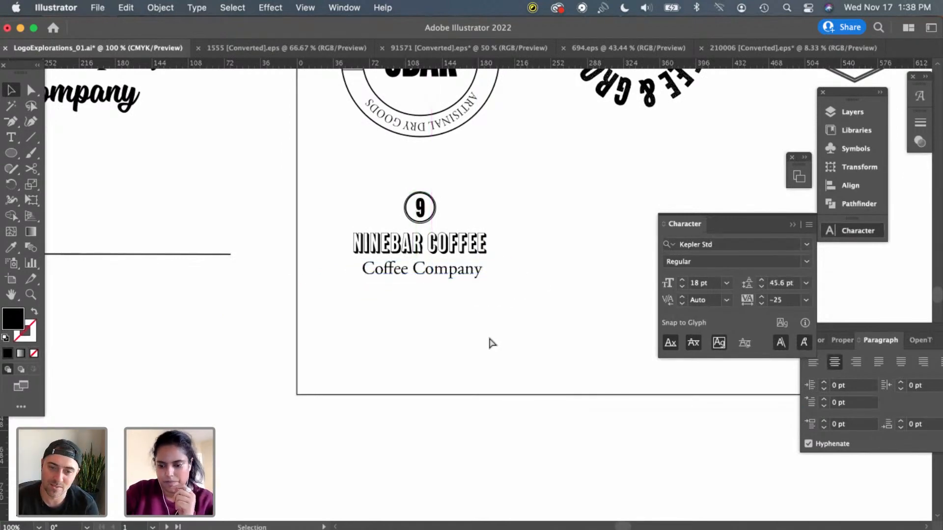
Set the "Coffee Company" text beneath the wordmark to 11 pt
key(super+equal)
key(super+equal)
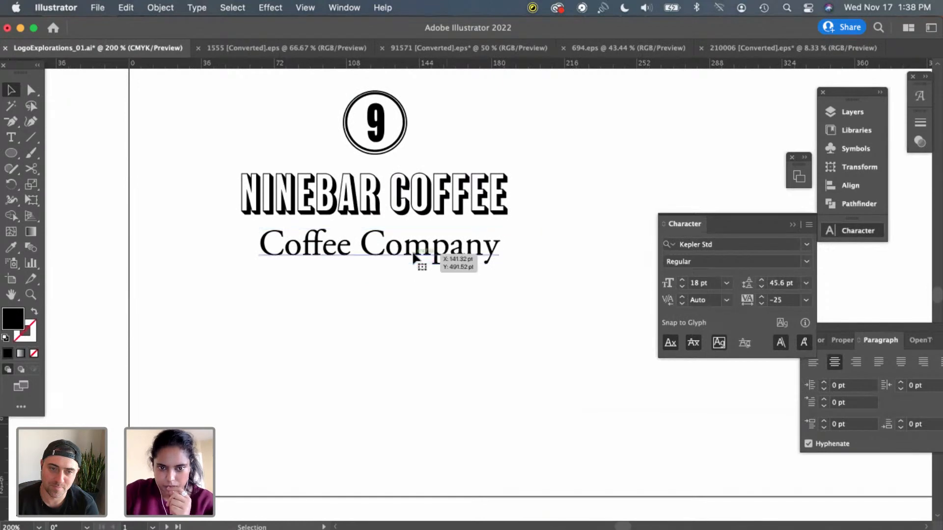
double_click(412, 251)
key(super+a)
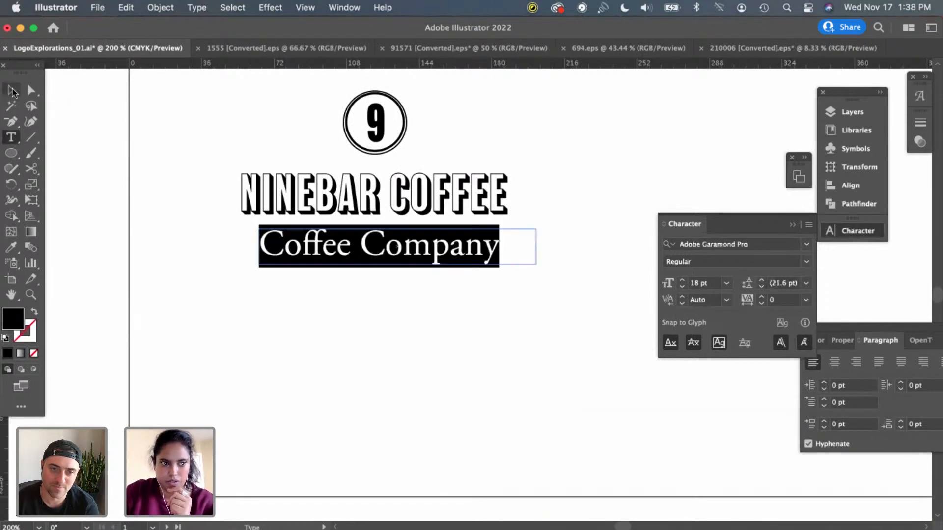
click(726, 284)
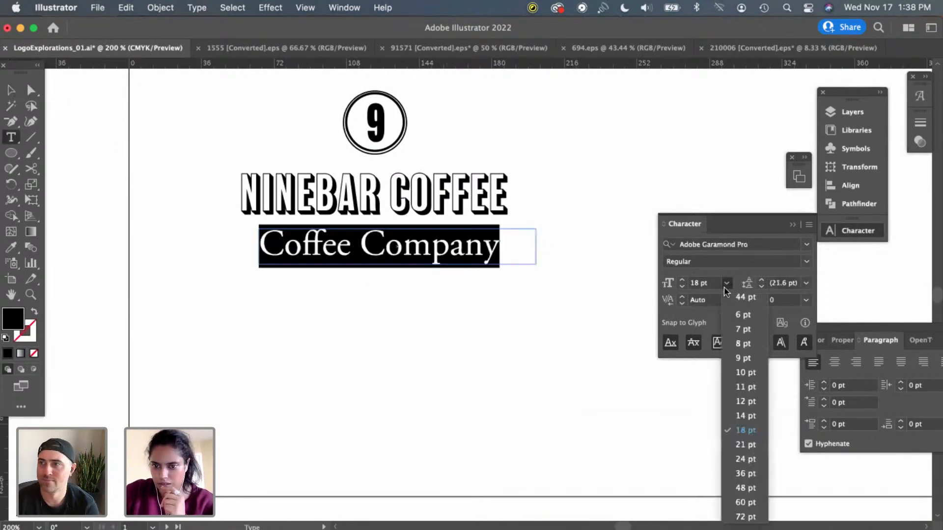
click(749, 391)
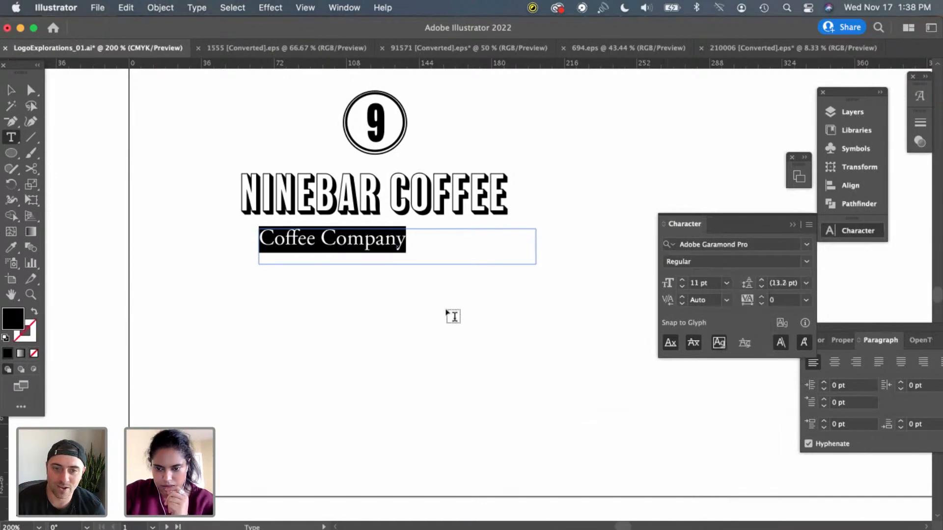
click(12, 91)
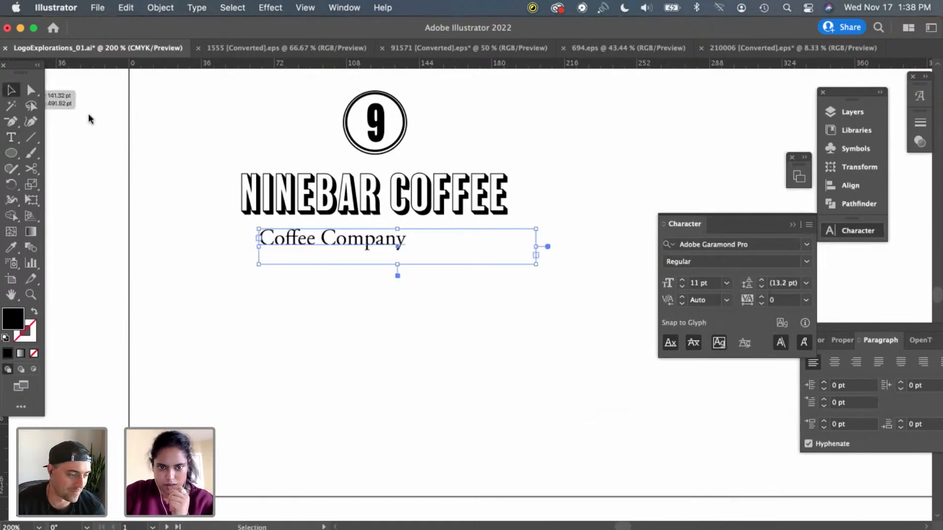
Replace the "Coffee Company" text beneath the NINEBAR COFFEE wordmark with "Artisian"
click(374, 256)
click(374, 242)
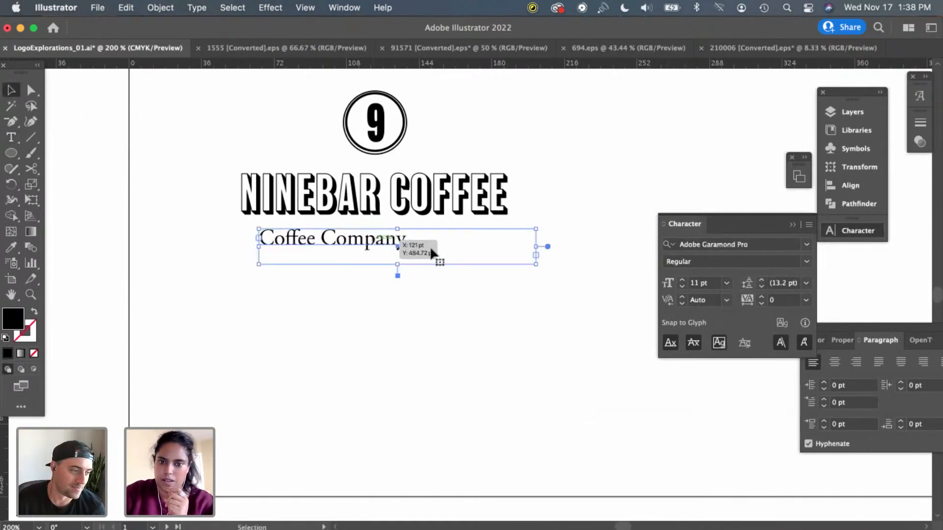
double_click(346, 239)
triple_click(345, 238)
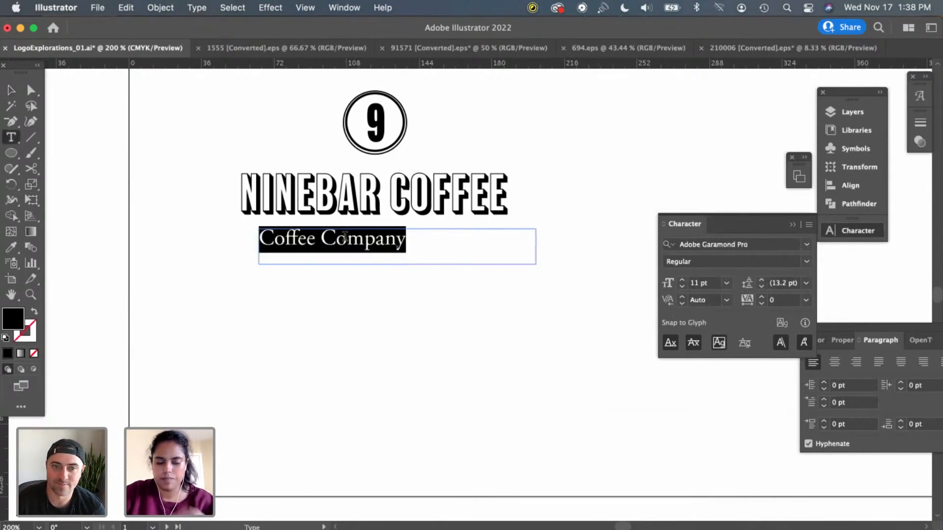
text(Artisi)
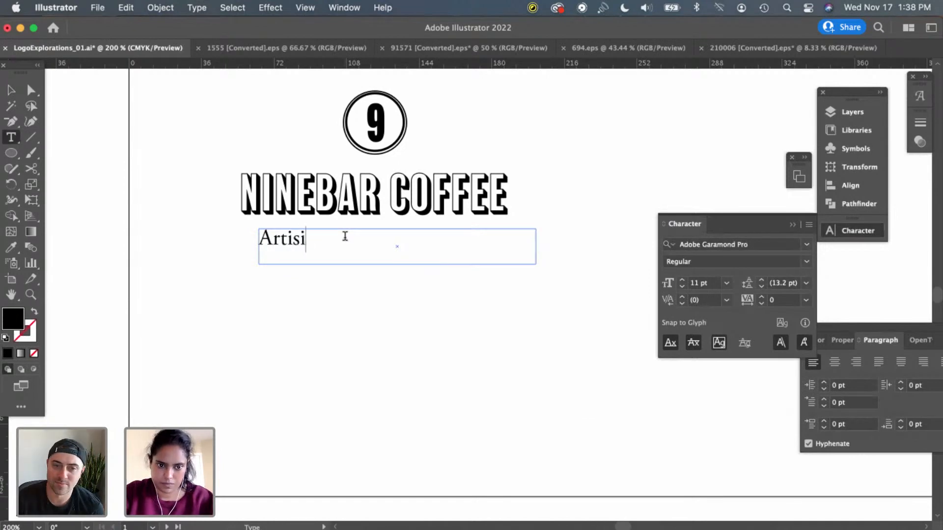
key(BackSpace)
text(a)
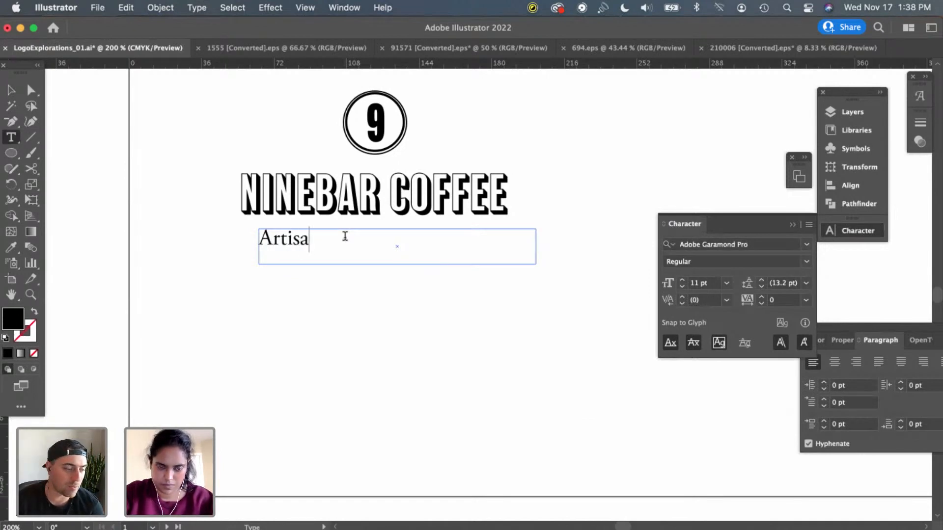
key(BackSpace)
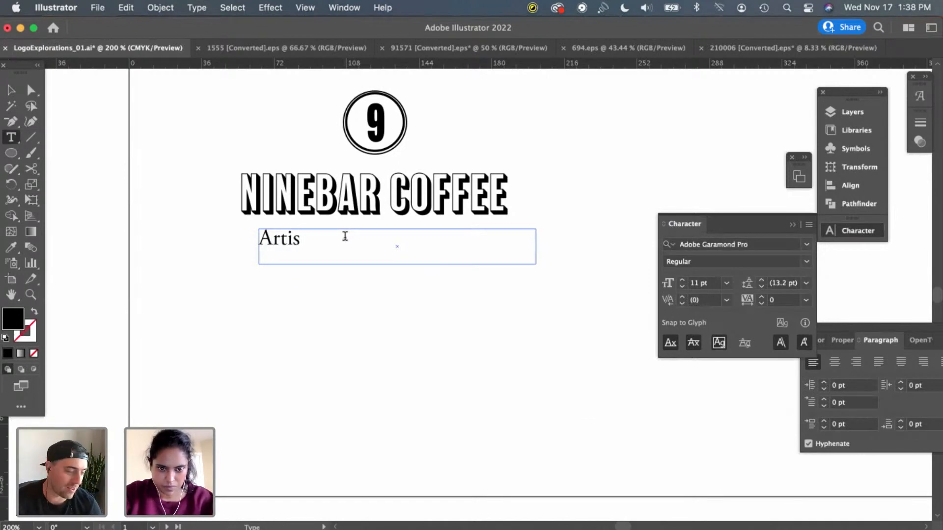
text(ian)
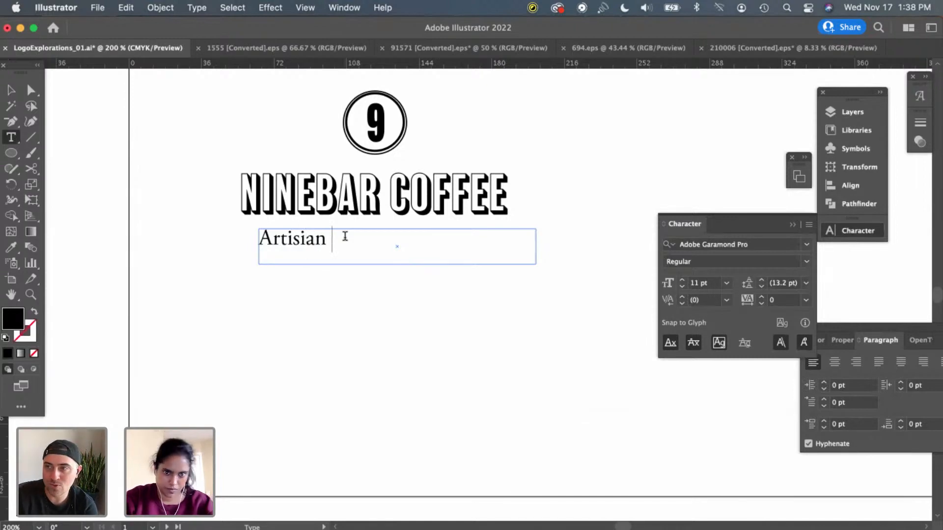
Add "Dry Goods" after "Artisian" in the tagline and deselect the text
text( Fry)
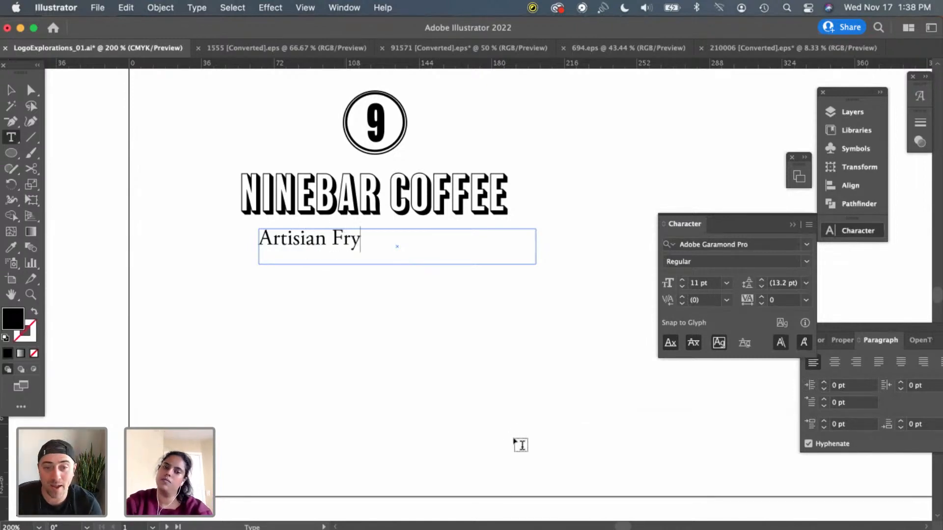
key(BackSpace)
key(BackSpace)
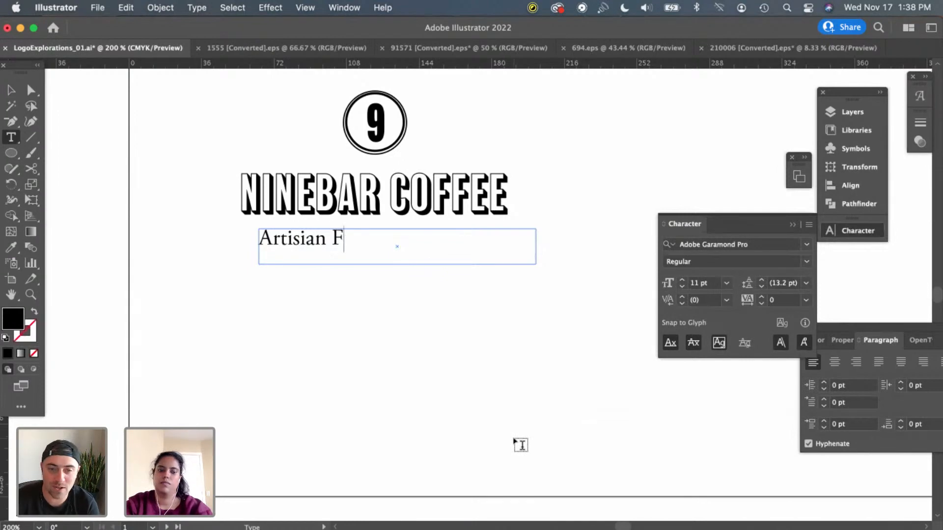
key(BackSpace)
text(Dry Goods)
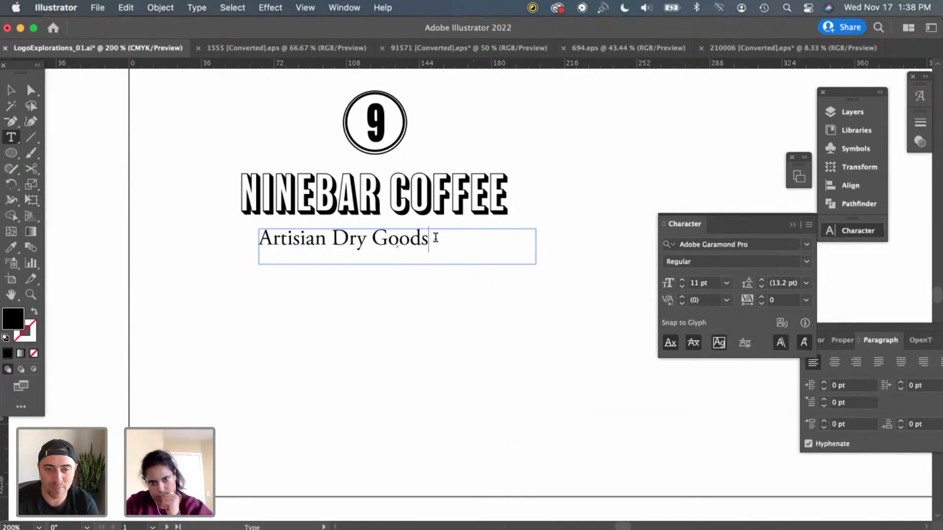
drag(435, 237, 237, 238)
click(11, 91)
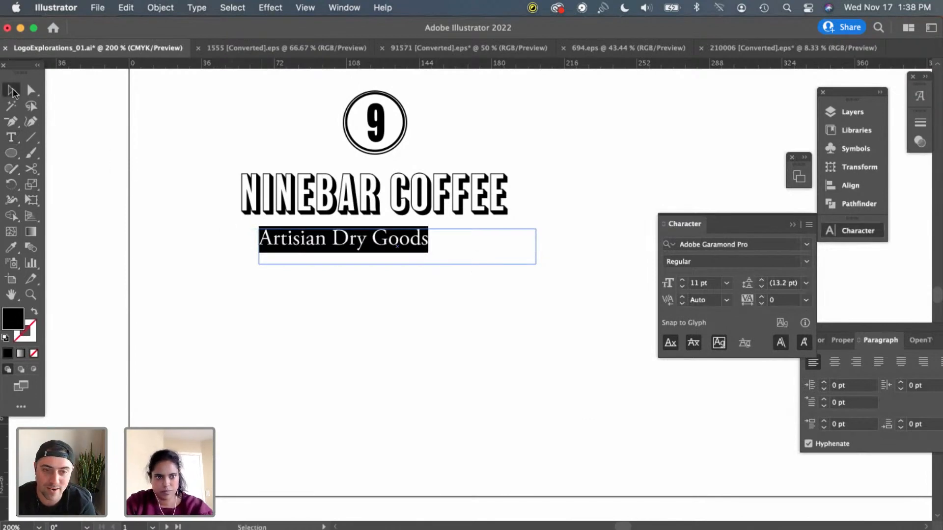
click(398, 365)
Copy the "artisanal" text object from the wording notes beside the NINEBAR COFFEE font samples
key(super+minus)
key(super+minus)
key(super+minus)
key(super+minus)
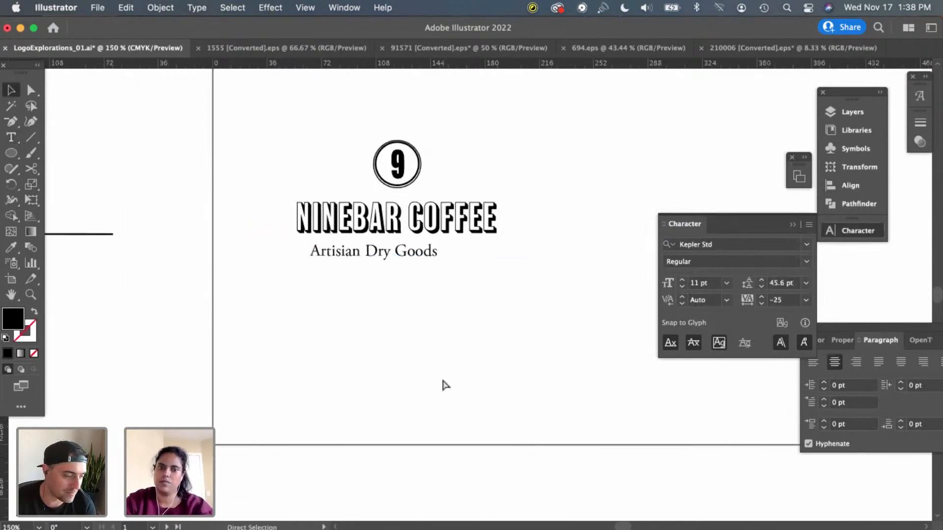
scroll(462, 378, up, 3)
scroll(462, 378, right, 3)
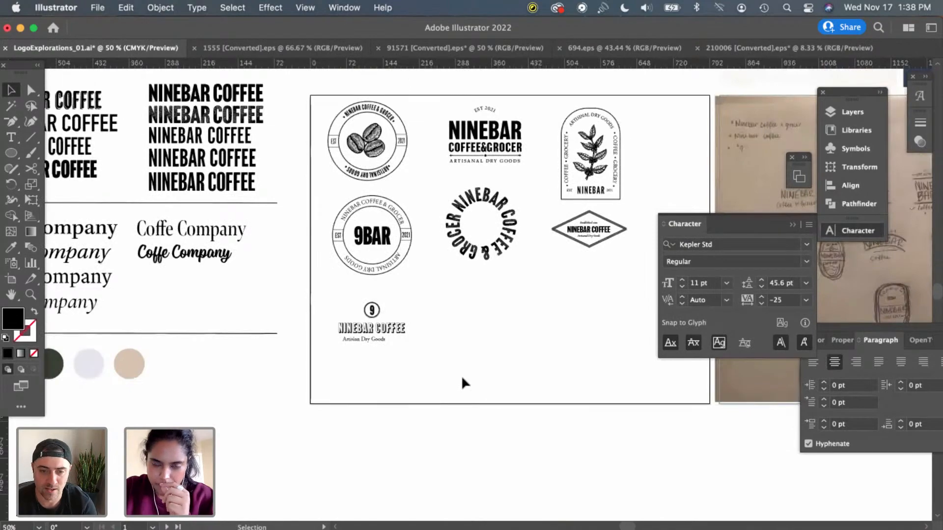
scroll(461, 381, left, 10)
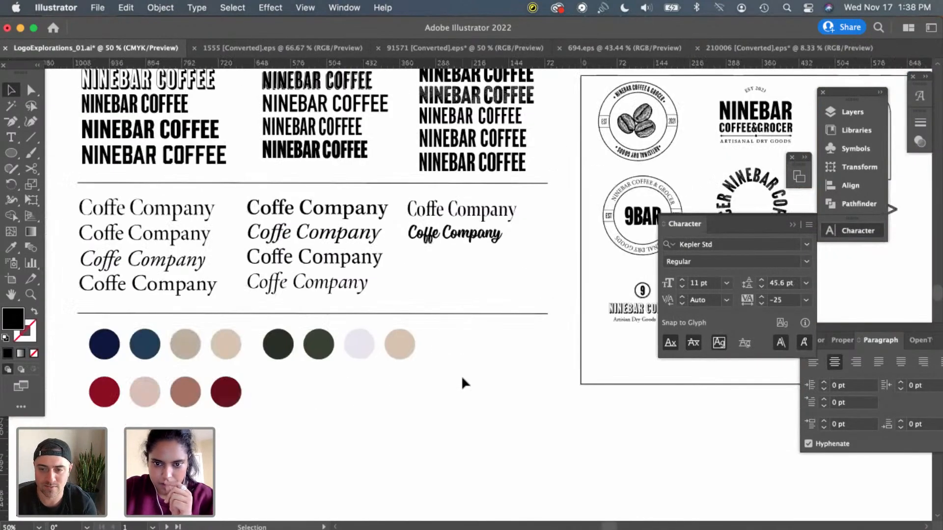
scroll(463, 378, right, 1)
scroll(462, 378, left, 2)
scroll(462, 378, left, 6)
scroll(462, 379, up, 1)
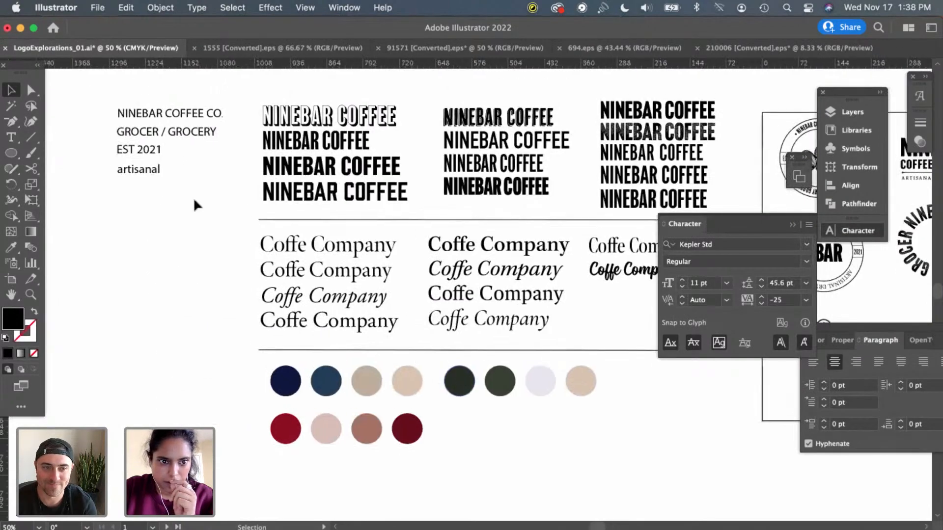
scroll(194, 201, right, 1)
click(148, 172)
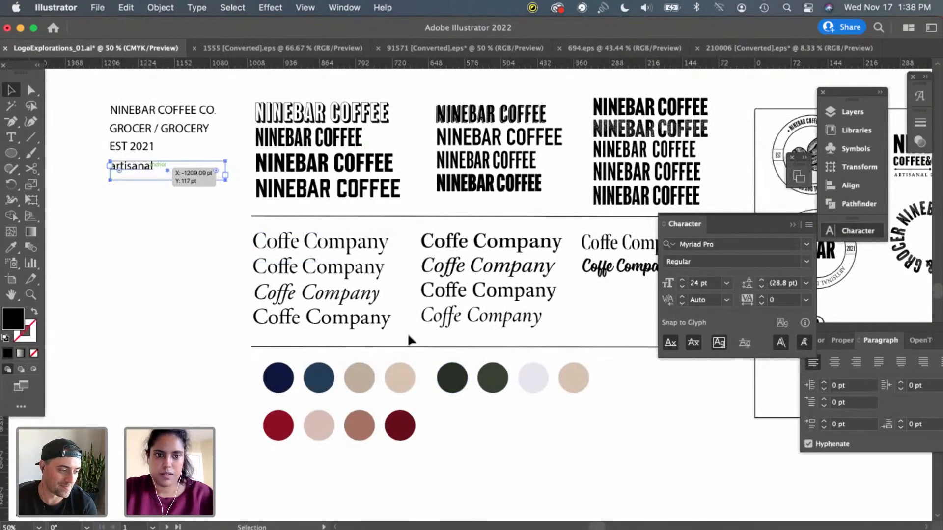
Paste the "artisanal" text onto the logo artboard and place it below the "Artisian Dry Goods" tagline
scroll(408, 331, right, 5)
scroll(407, 332, down, 1)
click(556, 376)
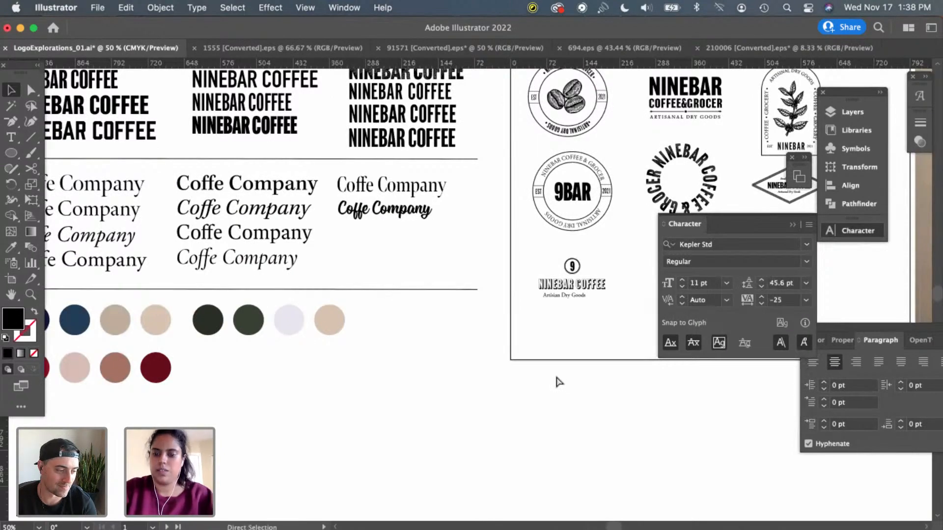
key(super+equal)
key(super+equal)
key(super+equal)
scroll(556, 376, right, 2)
key(super+equal)
key(super+equal)
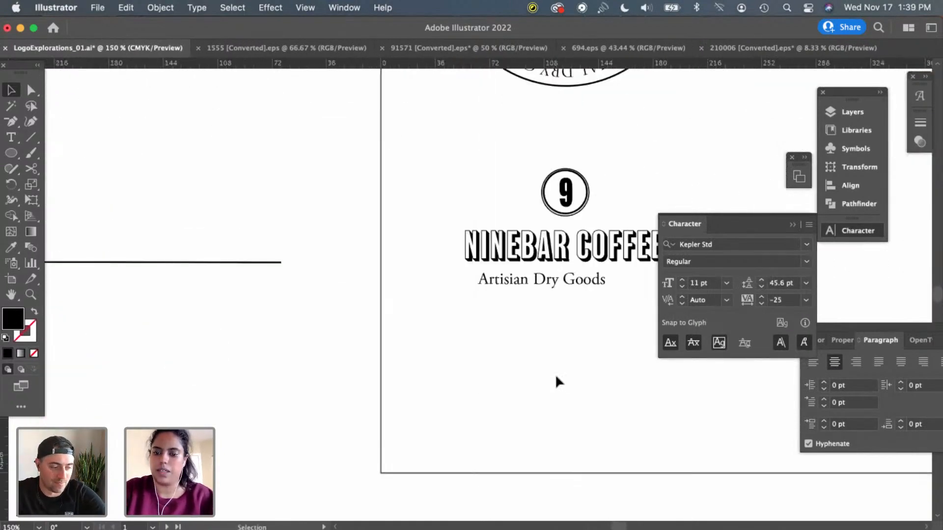
key(super+v)
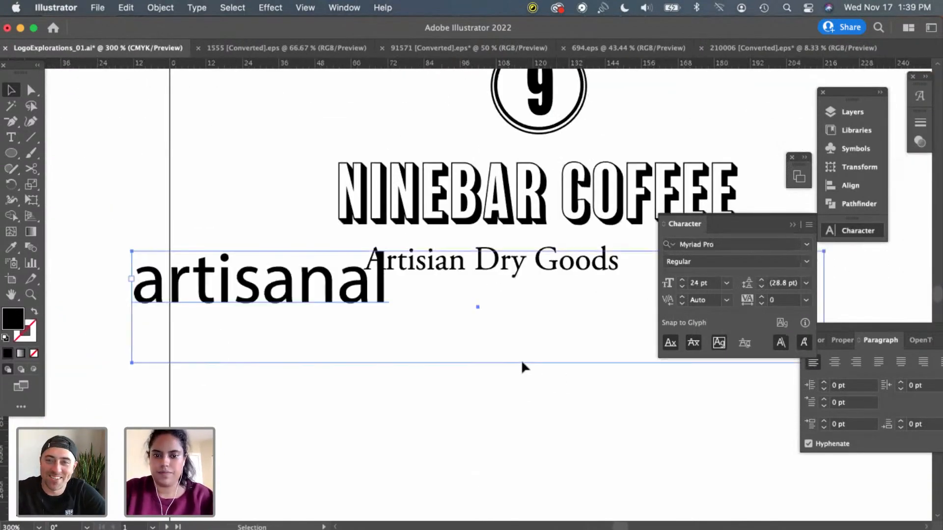
drag(337, 307, 508, 378)
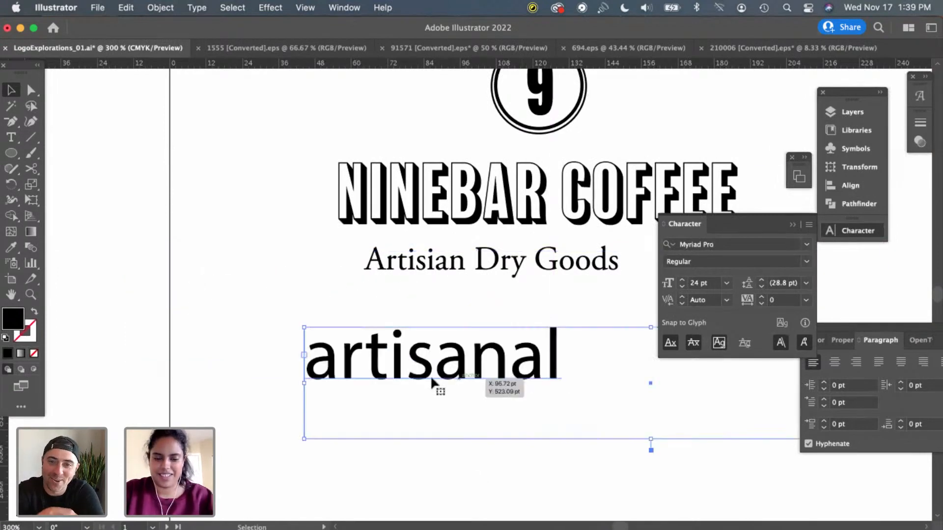
Copy the word "artisanal" from inside the pasted text and delete that text object
key(t)
double_click(402, 364)
key(super+c)
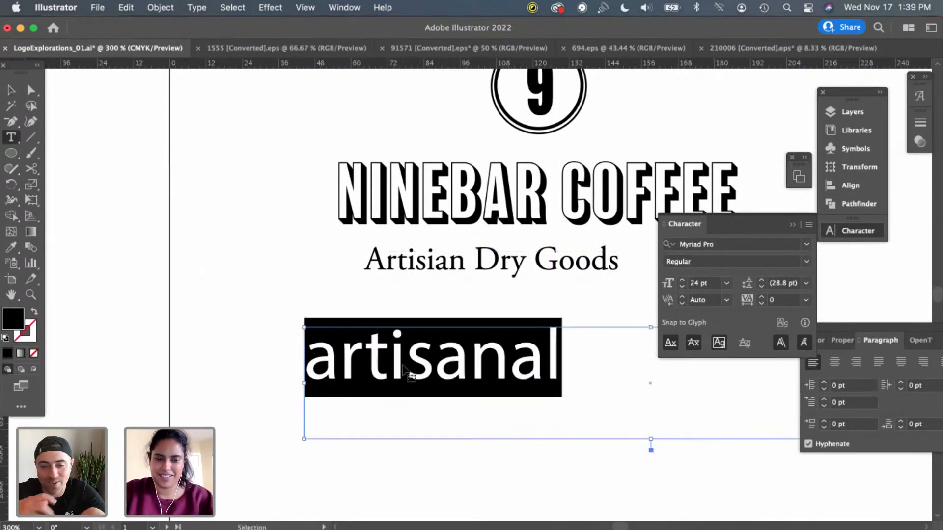
click(10, 90)
key(BackSpace)
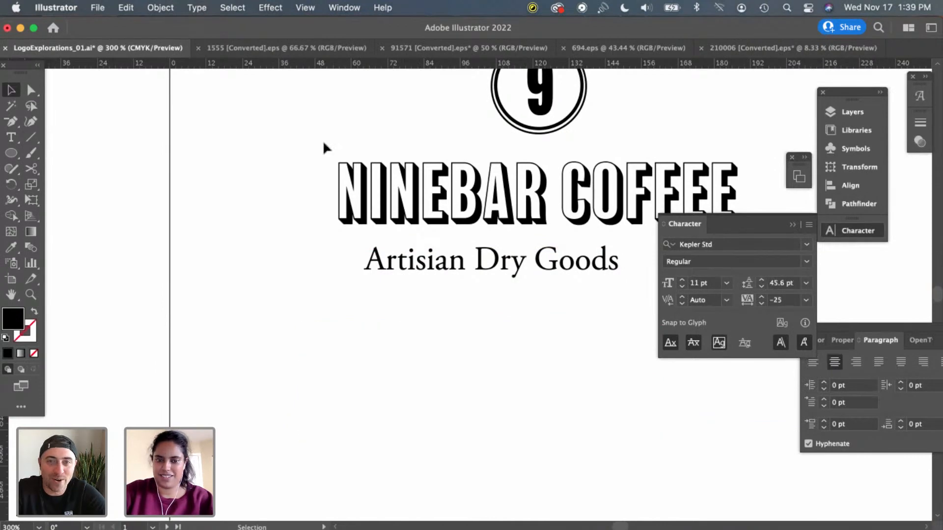
Replace the word "Artisian" in the tagline with the copied "artisanal", pasted without formatting
click(401, 266)
triple_click(454, 262)
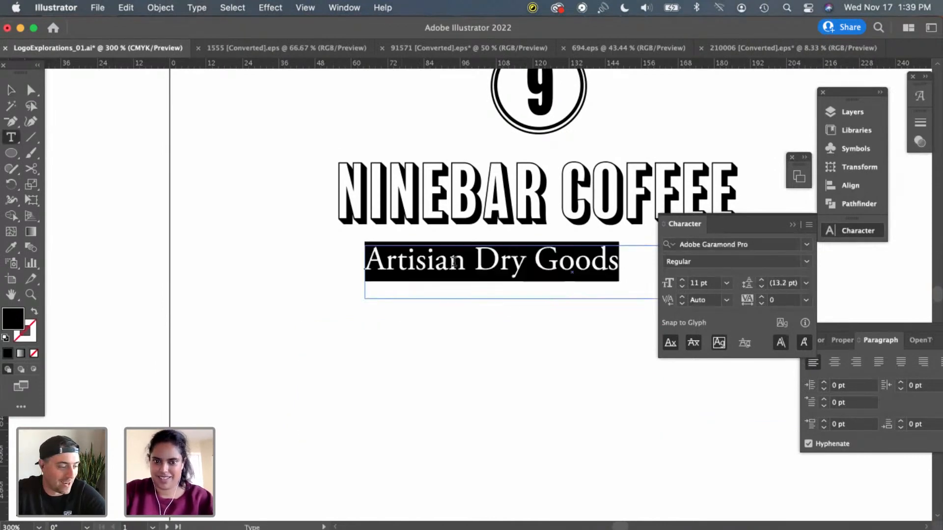
drag(466, 263, 338, 253)
key(super+v)
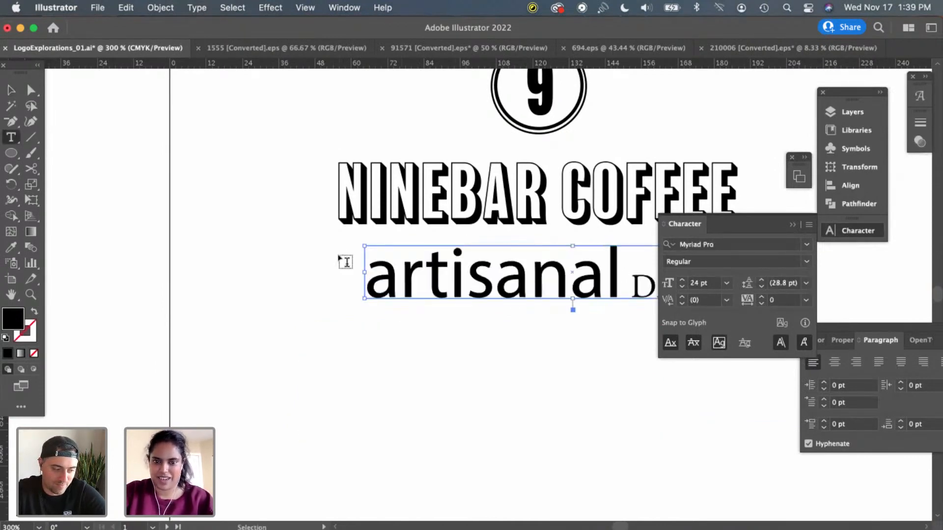
key(super+z)
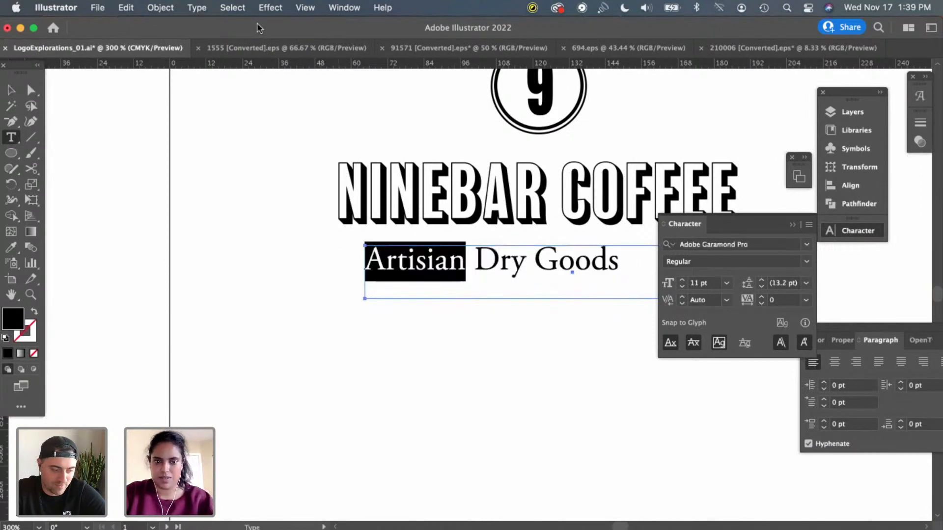
click(126, 9)
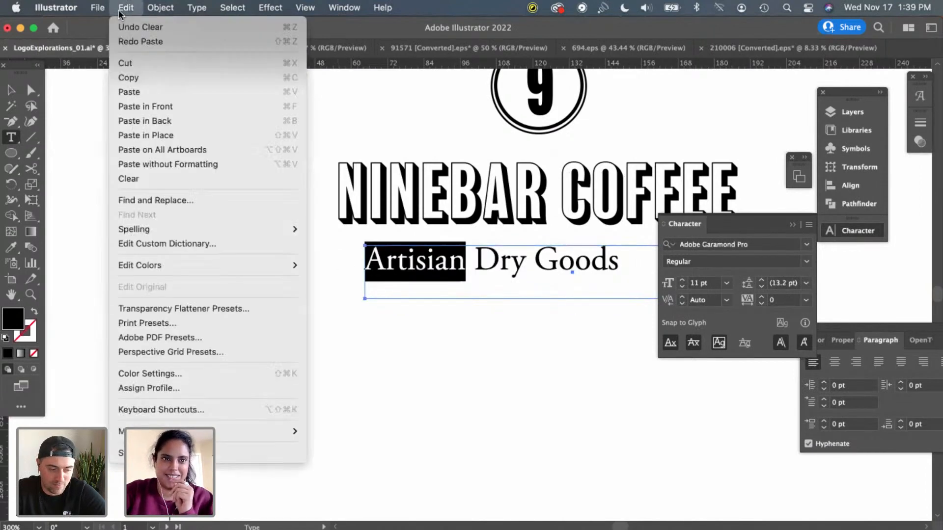
click(145, 164)
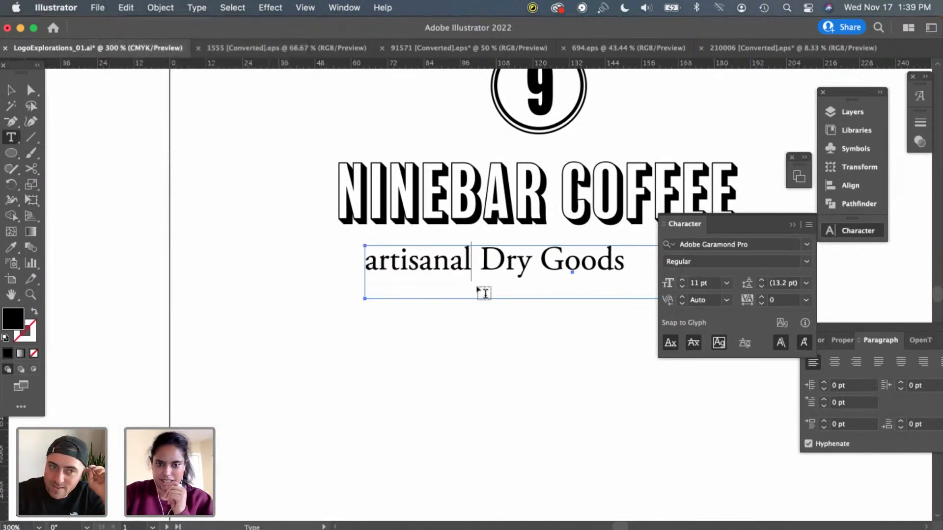
Capitalize the first letter of the tagline so it reads "Artisanal Dry Goods"
drag(379, 261, 353, 263)
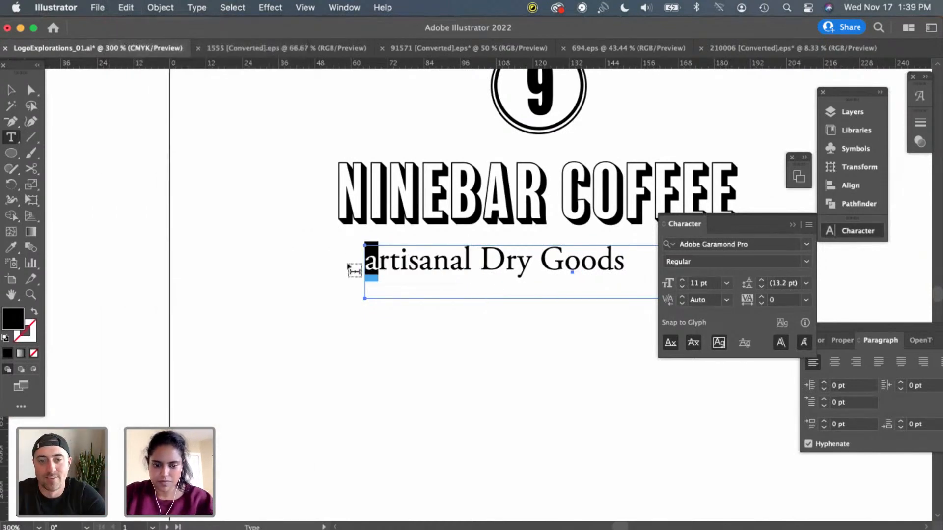
text(A)
click(11, 90)
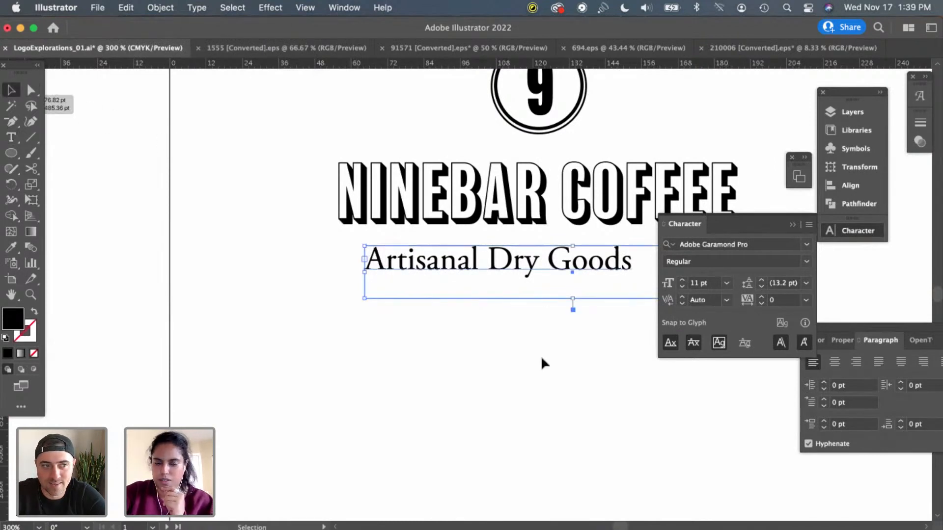
Move the tagline further below the wordmark, flush with its left edge, and narrow the frame to fit the text
scroll(541, 406, right, 3)
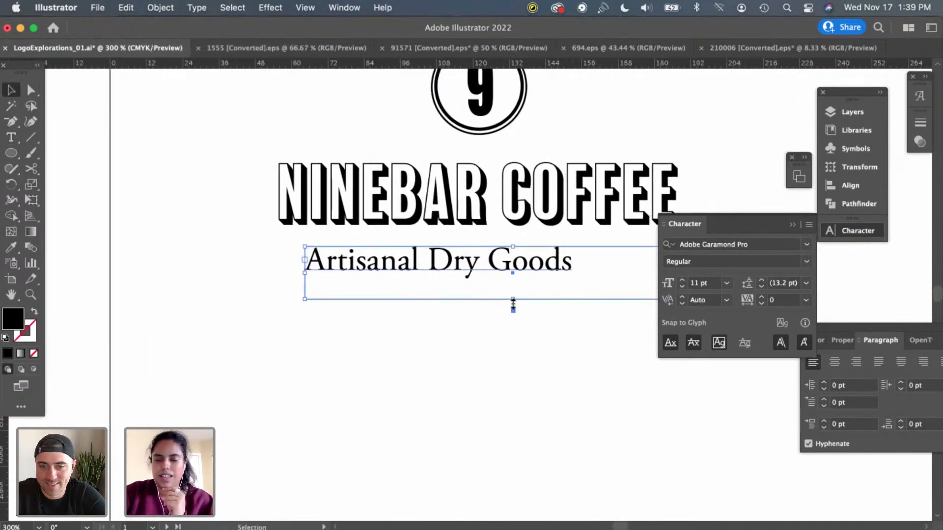
drag(513, 304, 487, 361)
drag(695, 374, 556, 369)
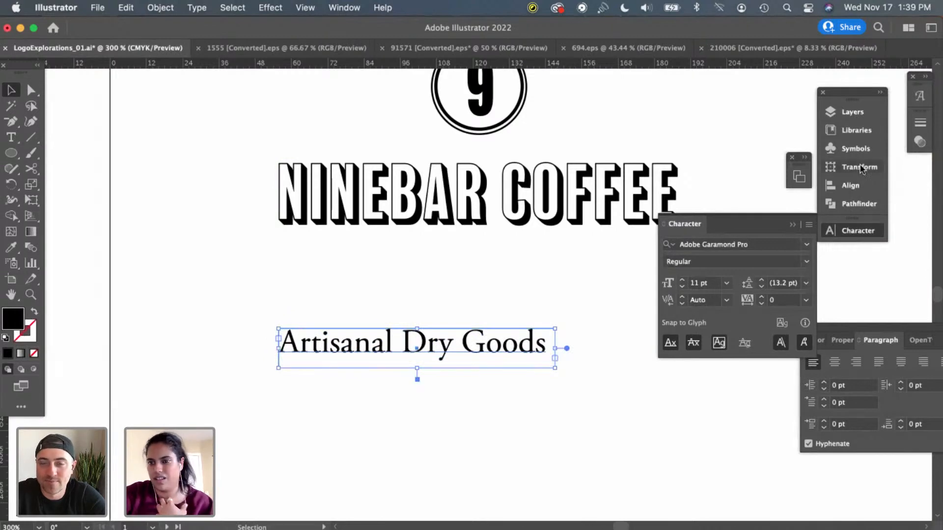
Center the "Artisanal Dry Goods" tagline within its frame and set it in all caps
click(834, 362)
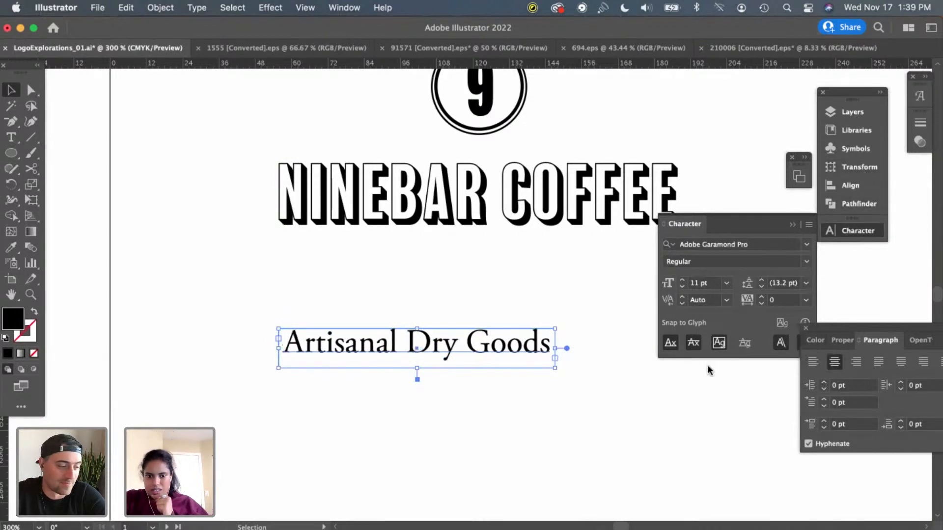
click(467, 451)
scroll(458, 363, down, 1)
click(457, 345)
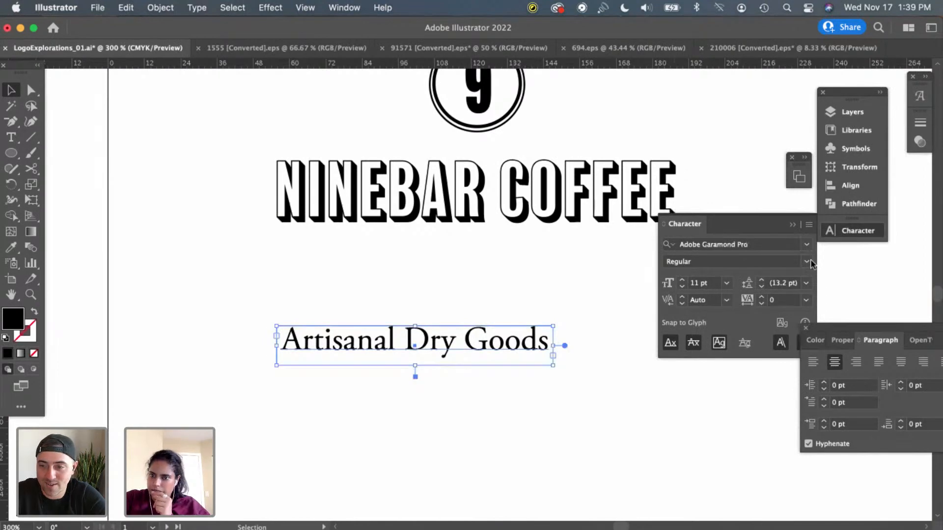
click(809, 225)
click(772, 351)
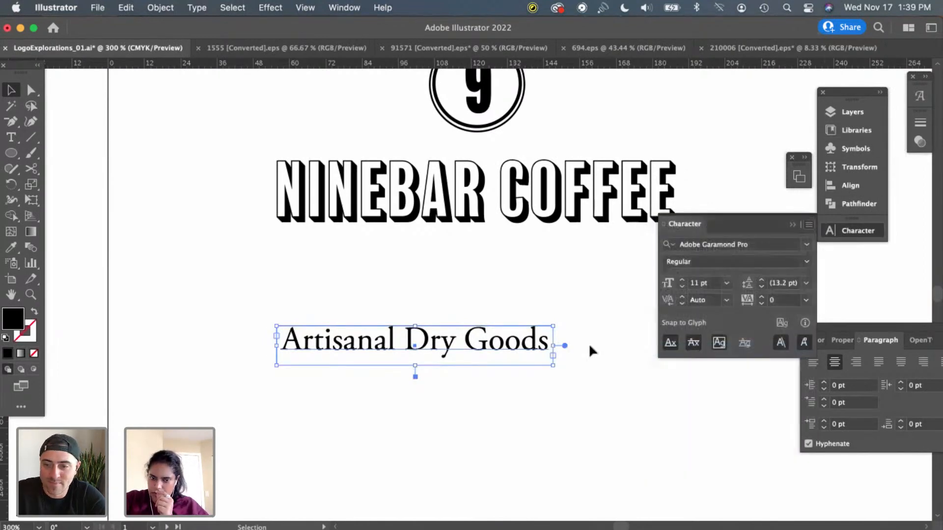
Widen the tagline's frame to slightly beyond the wordmark's right edge and set the text size to 7 pt
drag(556, 349, 699, 349)
click(726, 283)
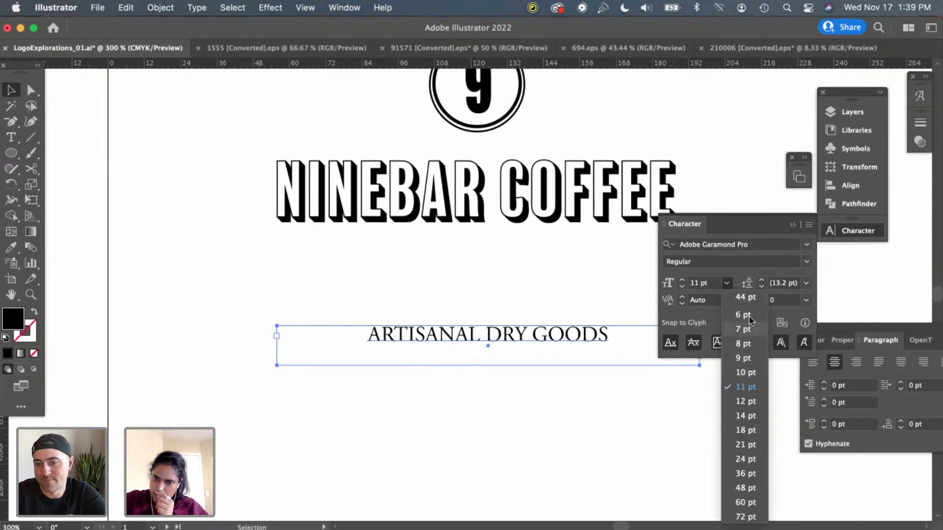
click(747, 329)
Set the letter tracking of the "Artisanal Dry Goods" tagline to 25
click(806, 298)
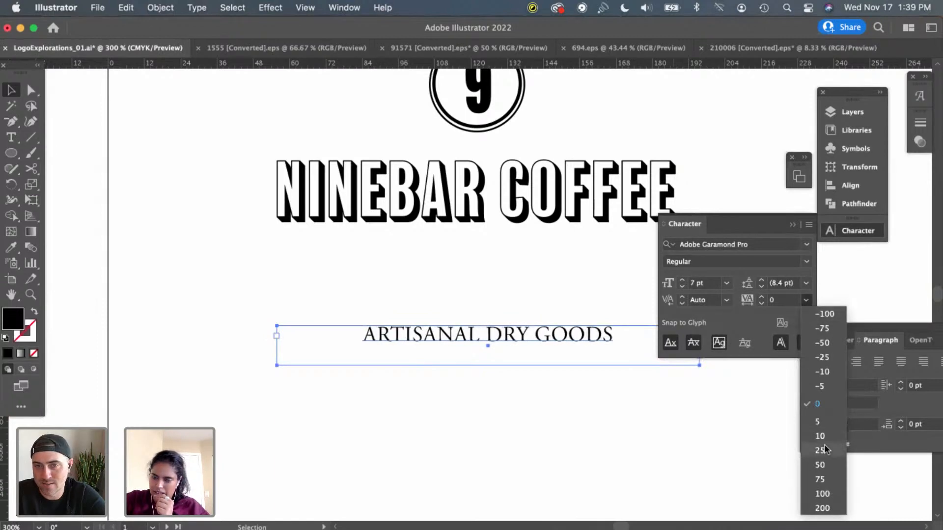
click(822, 450)
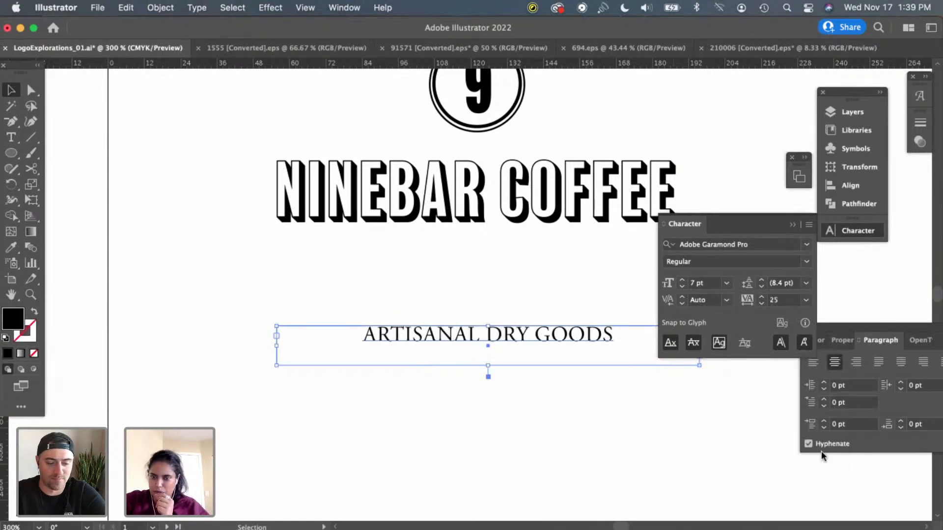
click(806, 301)
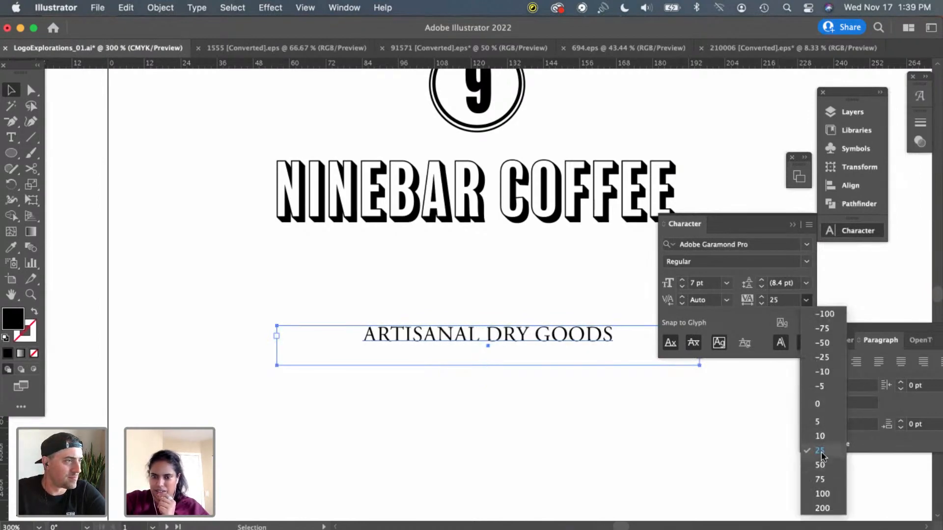
click(765, 450)
click(525, 351)
click(513, 328)
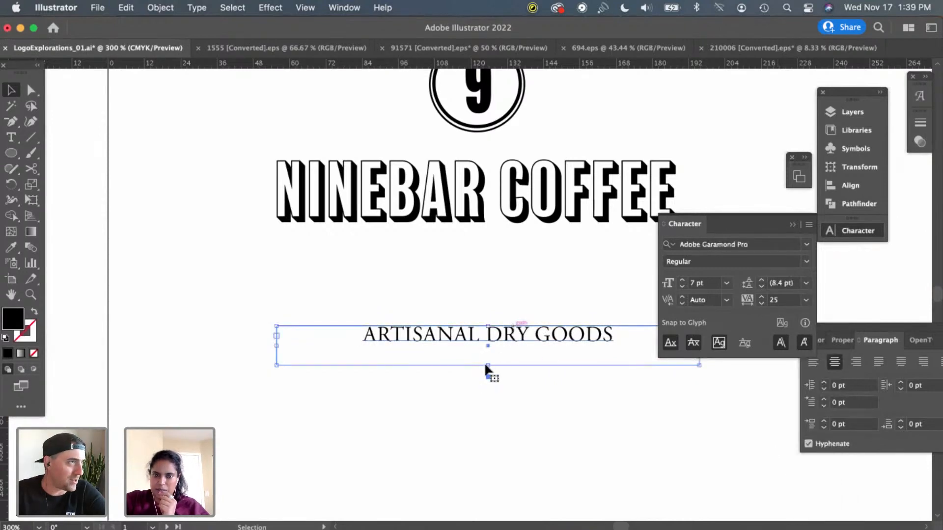
Move the tagline up so it sits directly beneath the NINEBAR COFFEE wordmark, roughly centered on it
drag(516, 333, 505, 248)
click(523, 332)
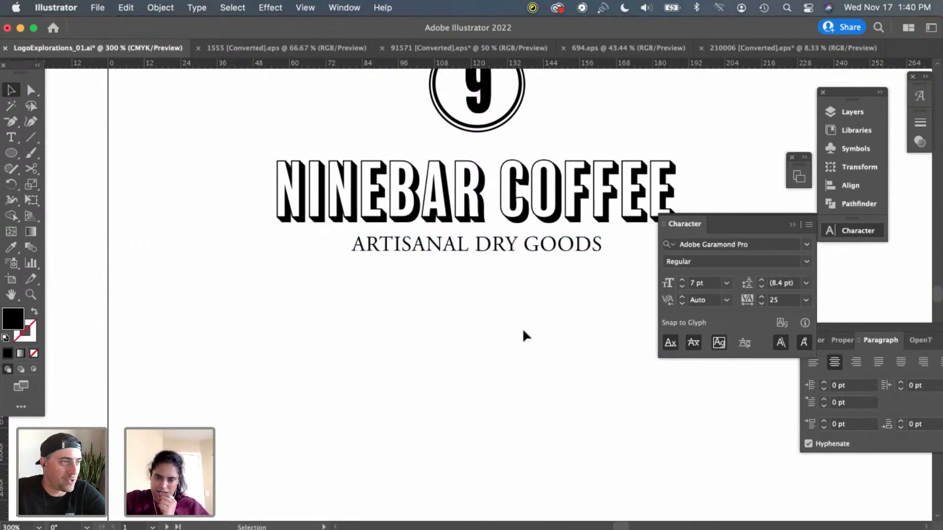
key(super+minus)
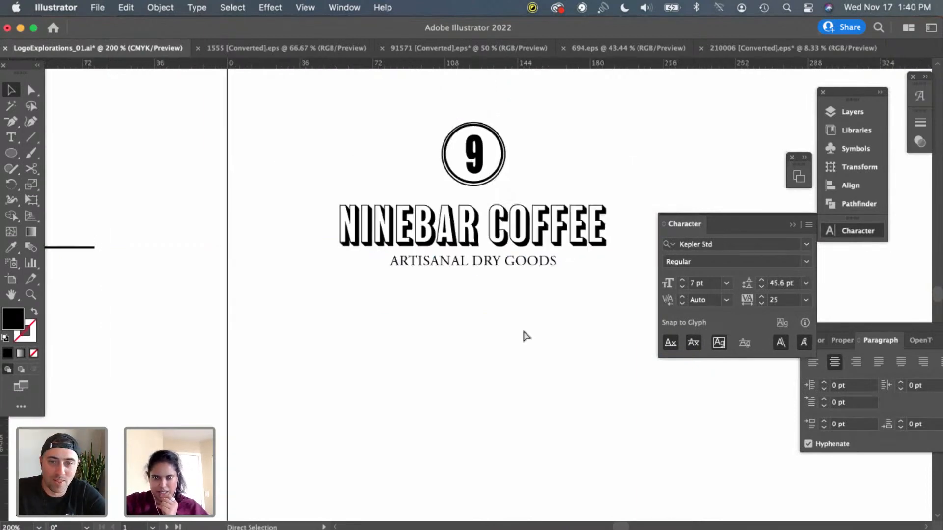
key(super+minus)
key(super+plus)
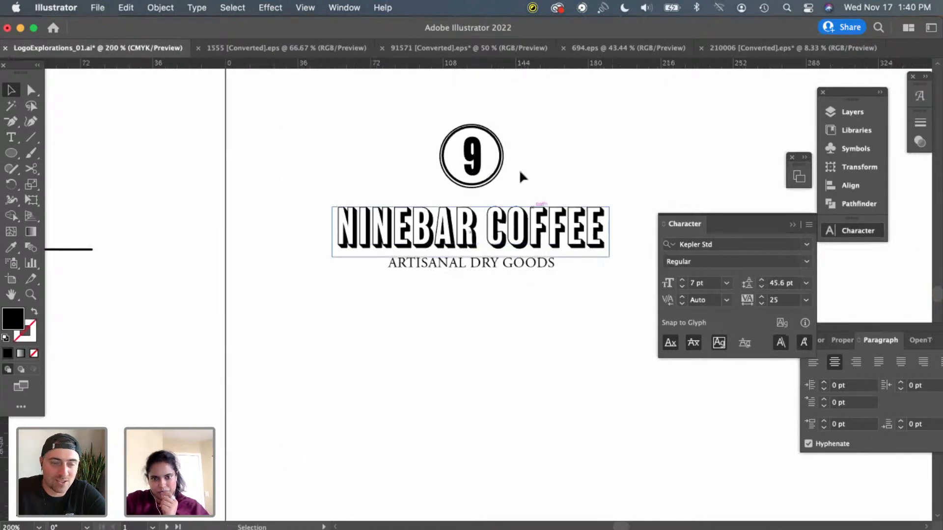
Try removing the thin outer ring around the 9, and undo the deletion
click(500, 169)
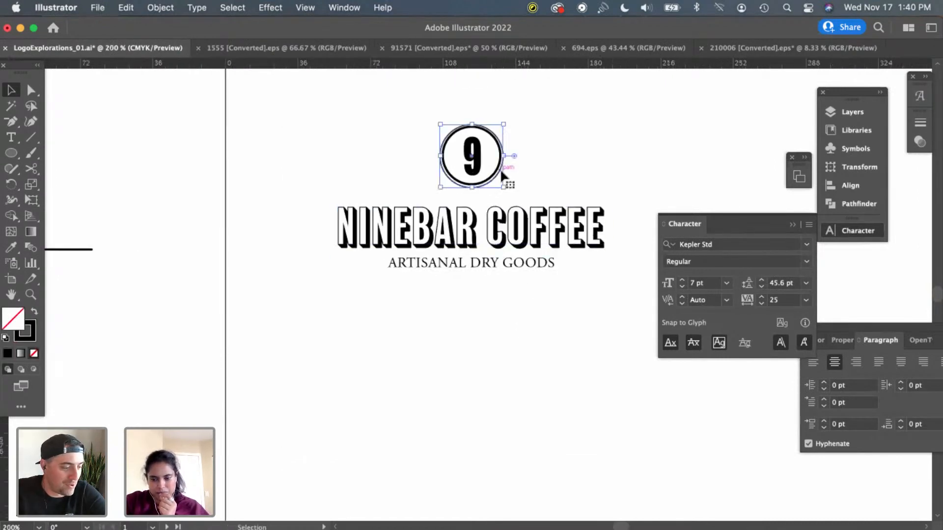
key(Delete)
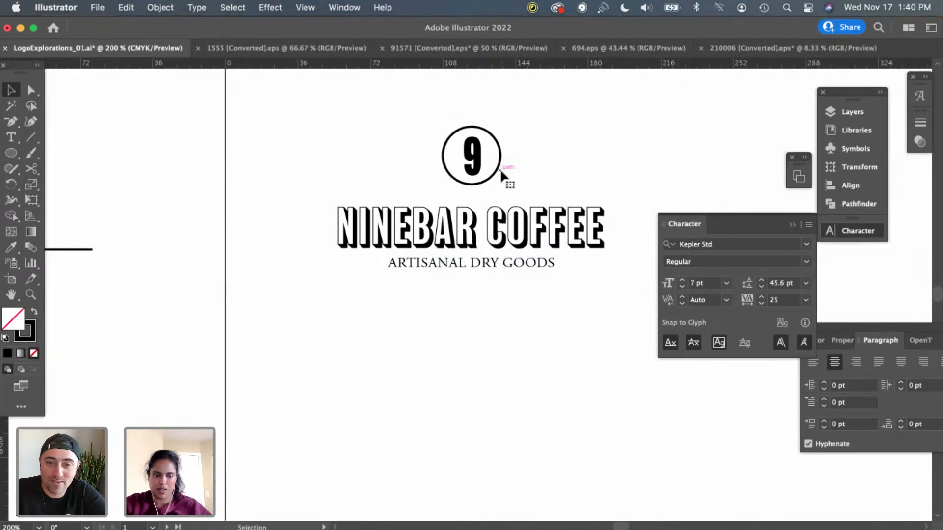
key(super+z)
click(509, 170)
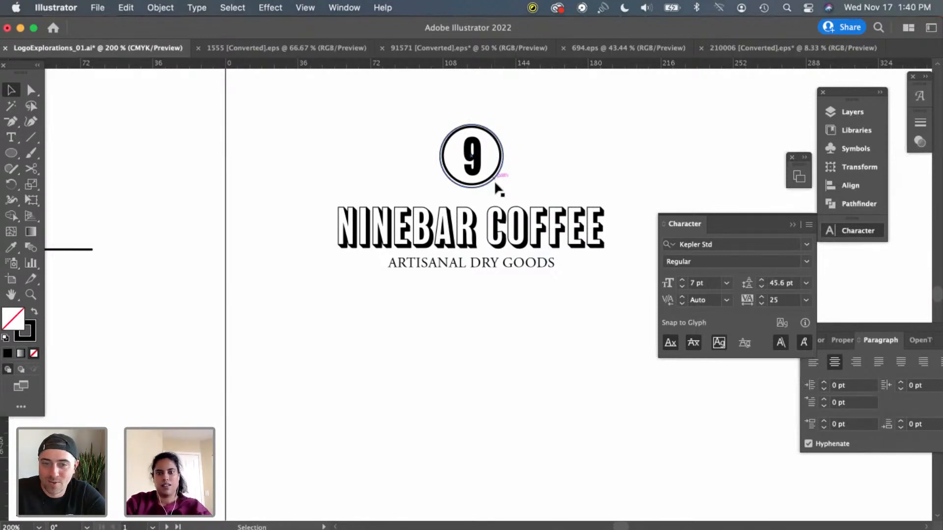
Nudge the "Artisanal Dry Goods" tagline slightly to the right beneath the wordmark and deselect it
click(485, 264)
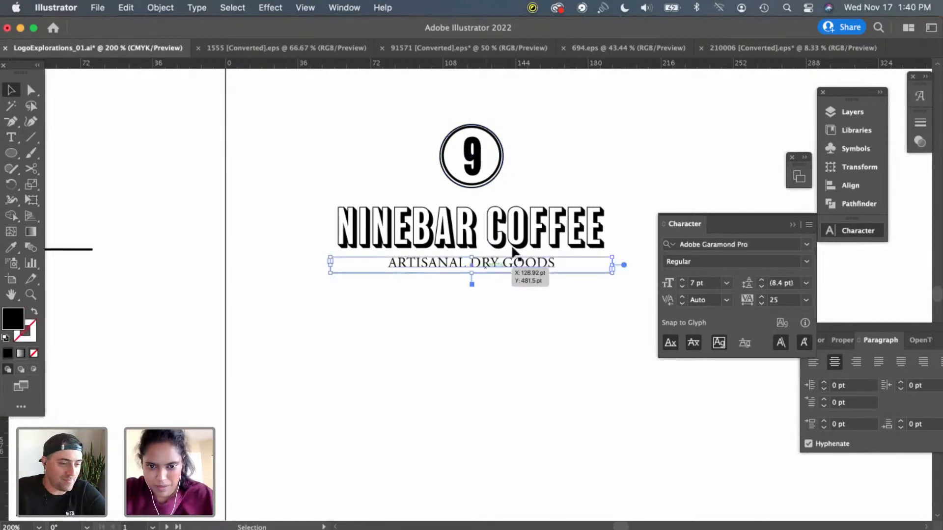
click(489, 295)
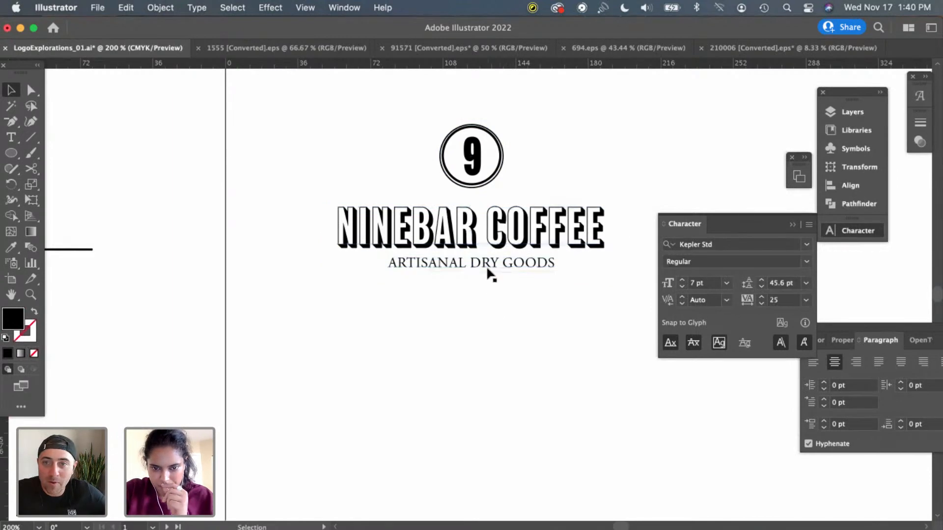
click(486, 266)
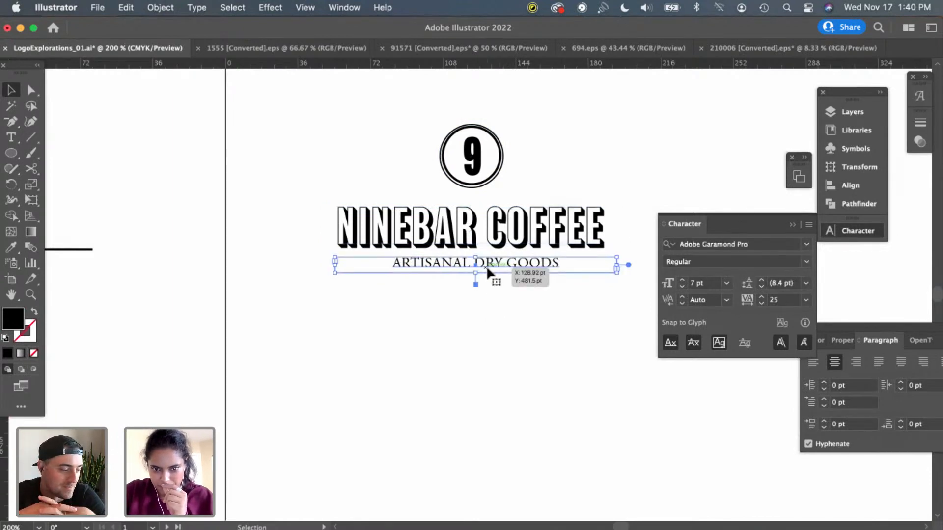
key(Right)
key(Right)
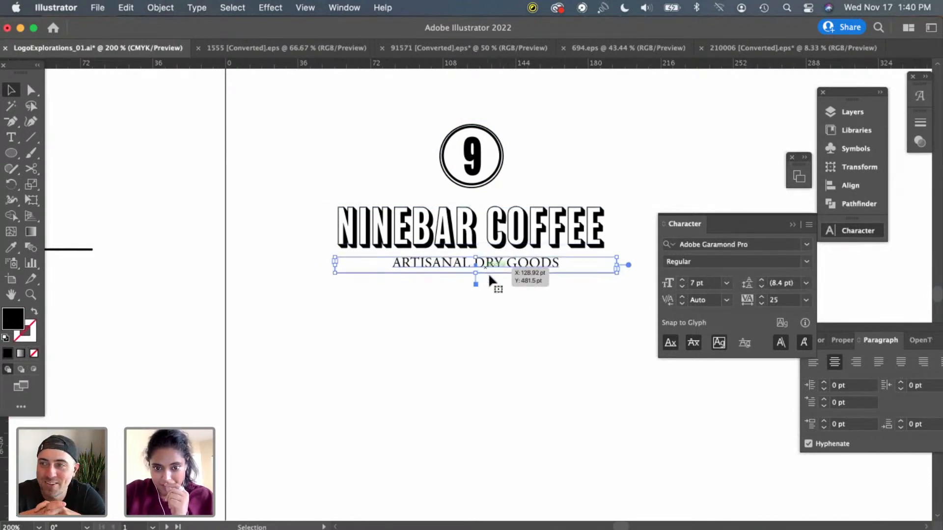
click(529, 323)
Try a dashed stroke on the thin outer ring around the 9, and turn the dashes off again
key(super+equal)
key(super+equal)
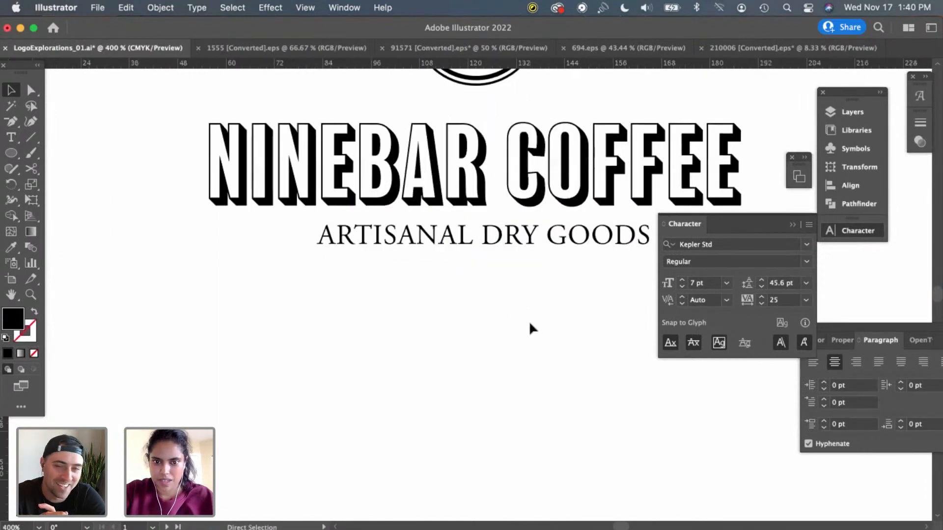
scroll(529, 320, up, 3)
scroll(529, 320, up, 1)
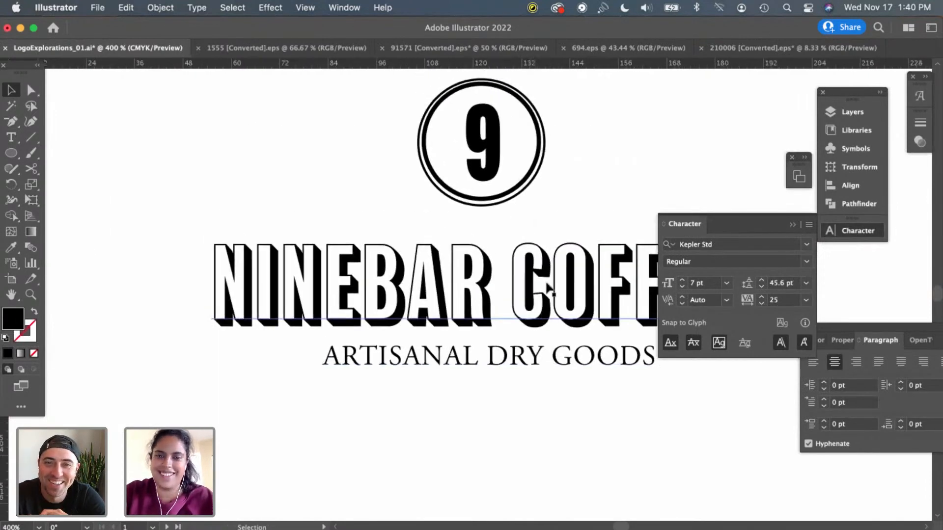
click(529, 190)
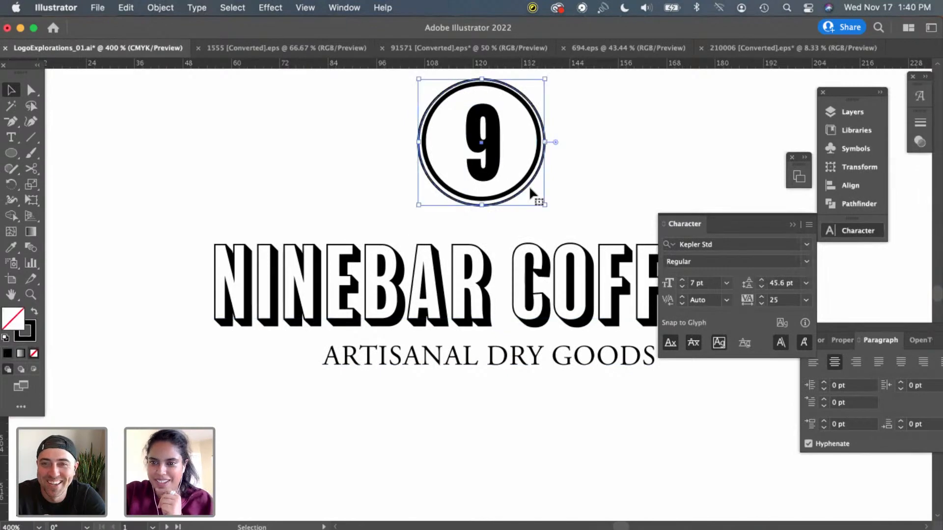
click(920, 124)
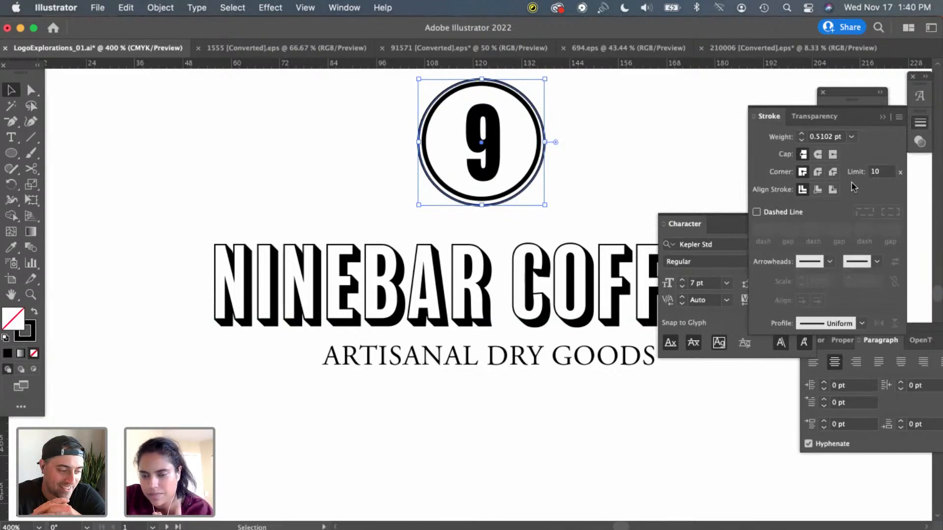
click(756, 212)
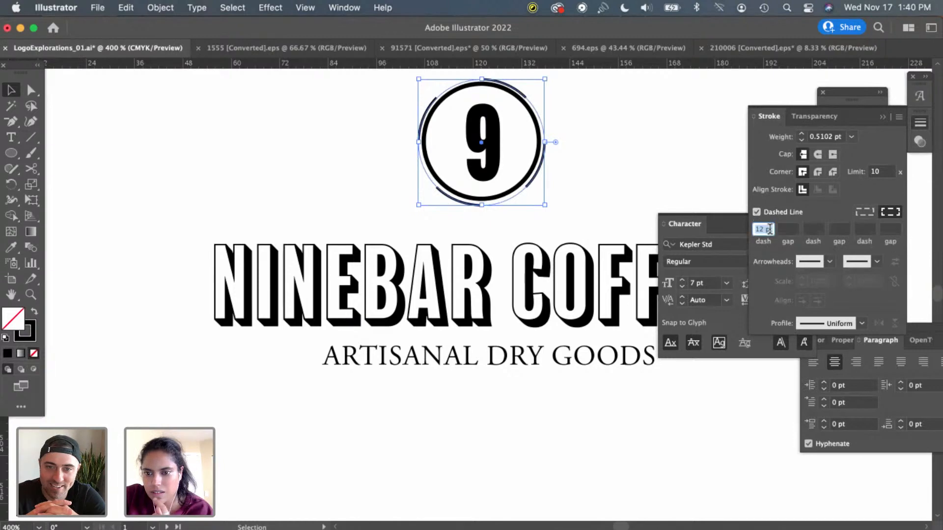
click(756, 212)
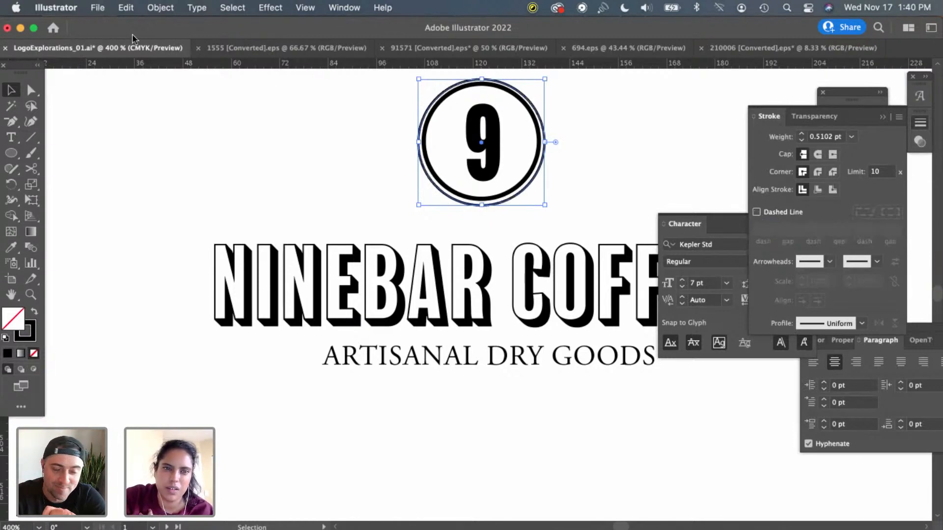
click(98, 7)
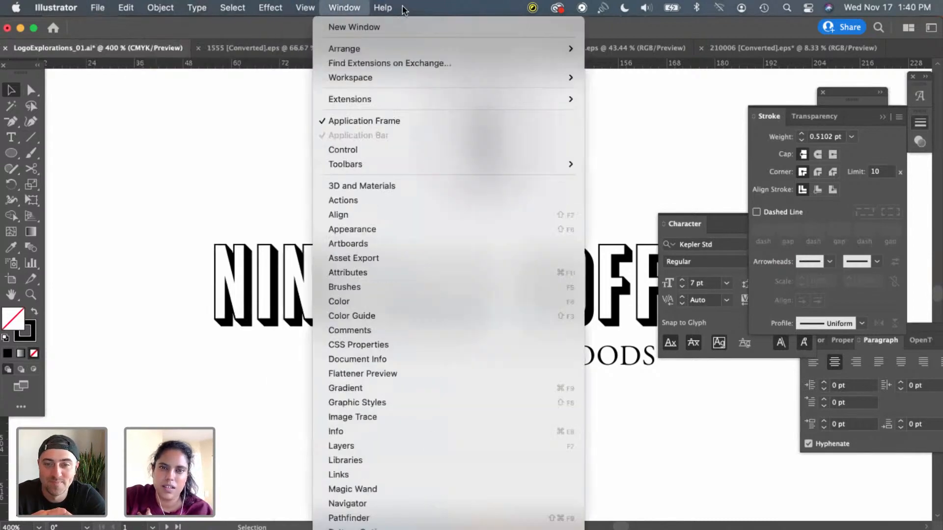
mouse_move(402, 9)
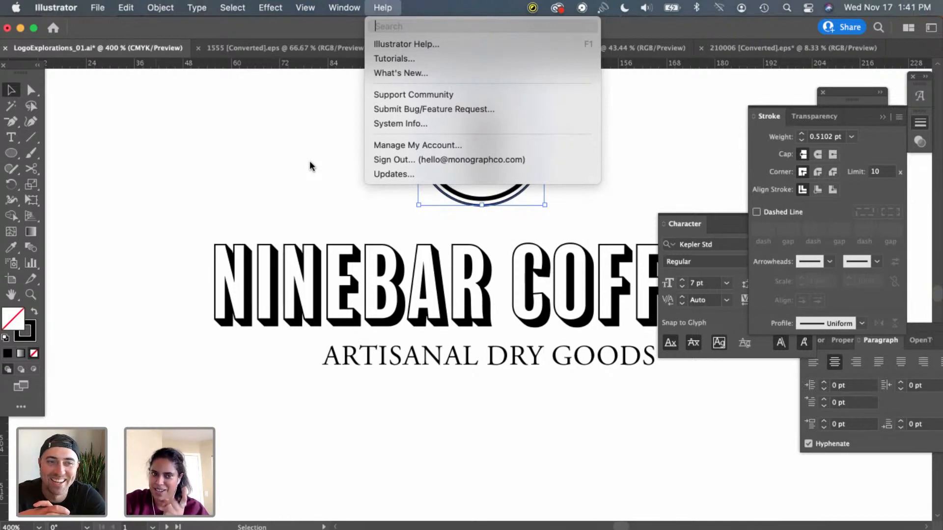
key(Escape)
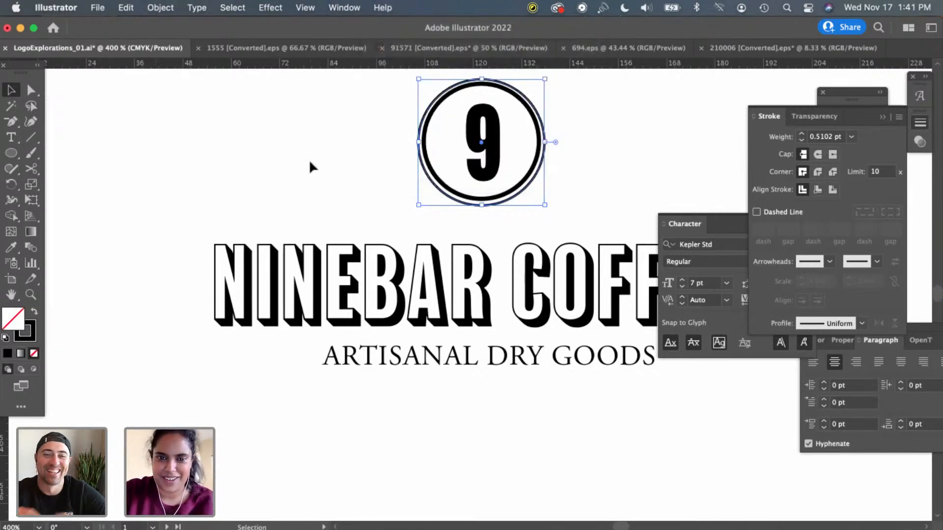
Save the logo explorations document
key(a)
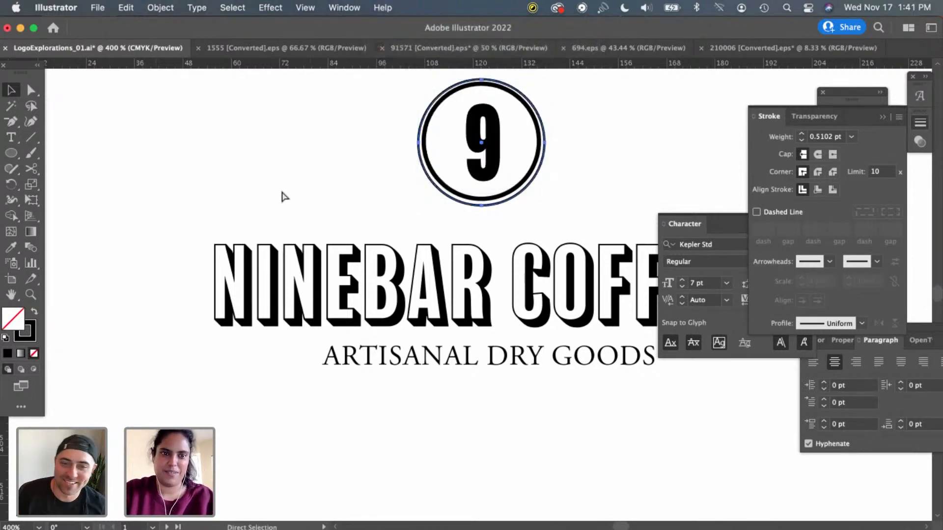
key(super+s)
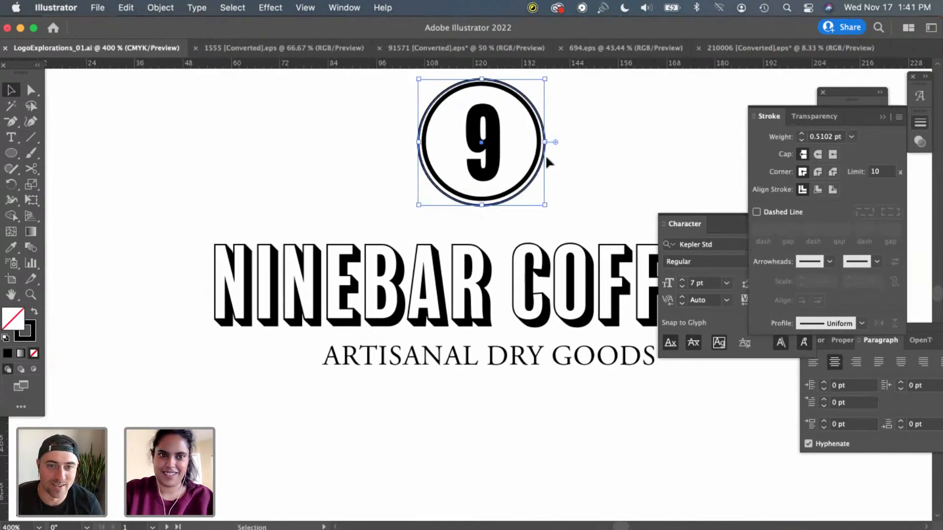
Select both rings around the 9 and center them on each other, aligning to the selection
click(449, 96)
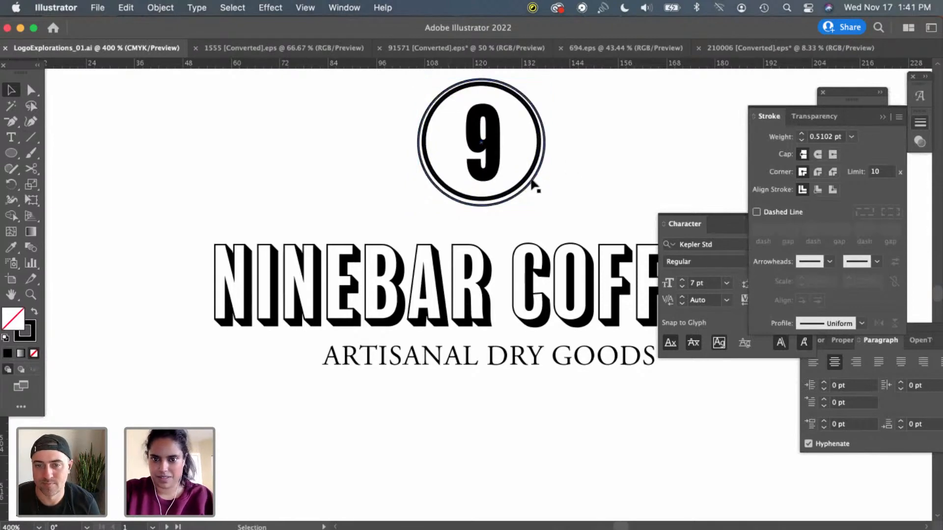
click(530, 181)
shift+click(525, 181)
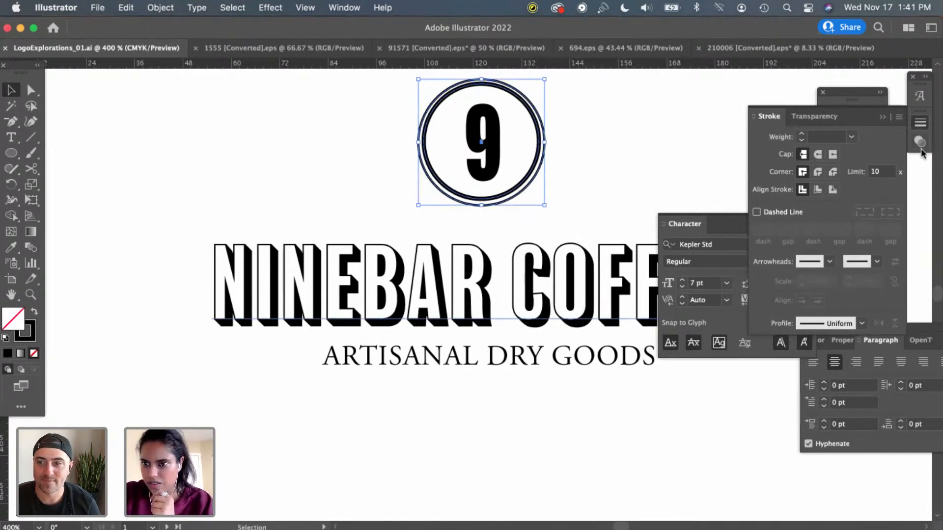
click(882, 119)
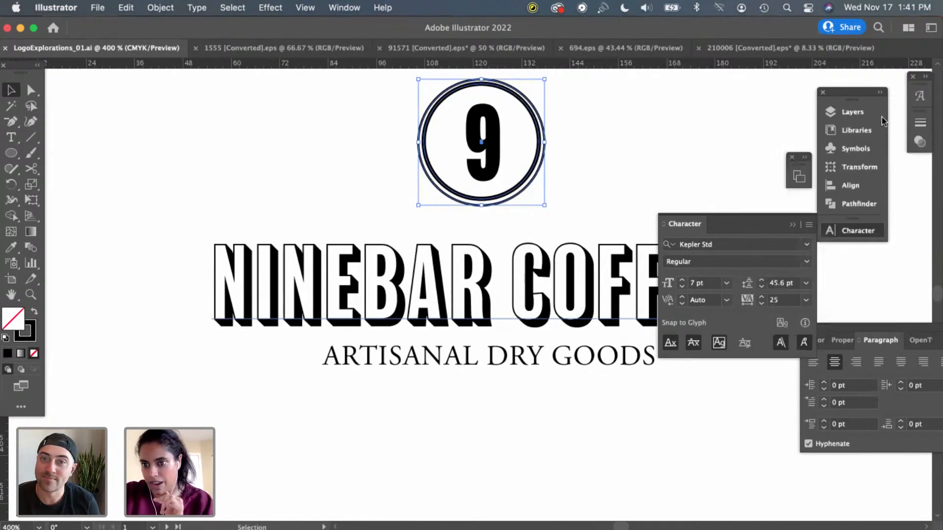
click(851, 186)
click(784, 217)
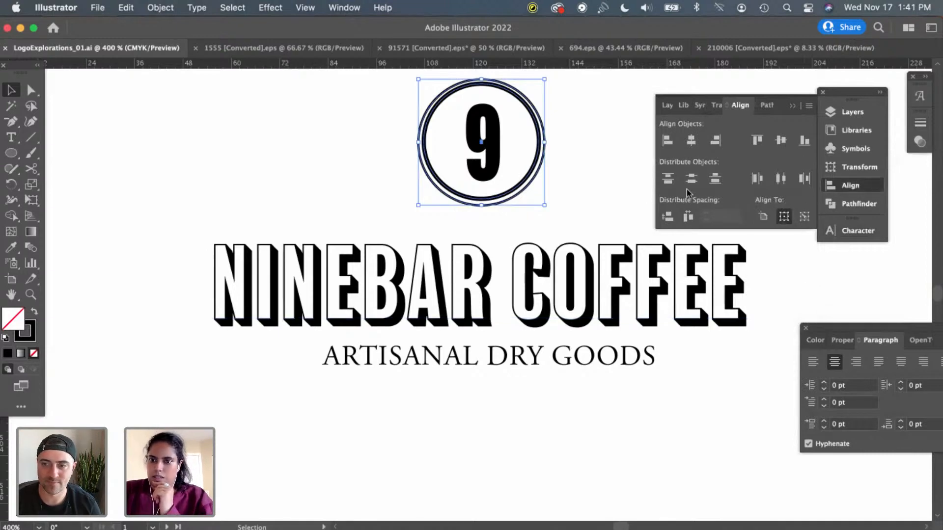
click(691, 180)
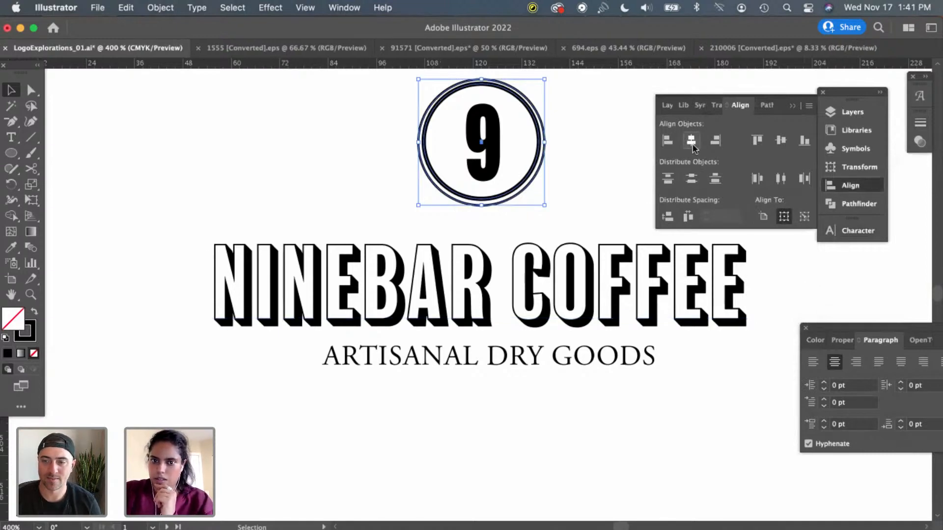
Distribute the two rings by their vertical centers with the outer ring as key object, and deselect them
click(804, 217)
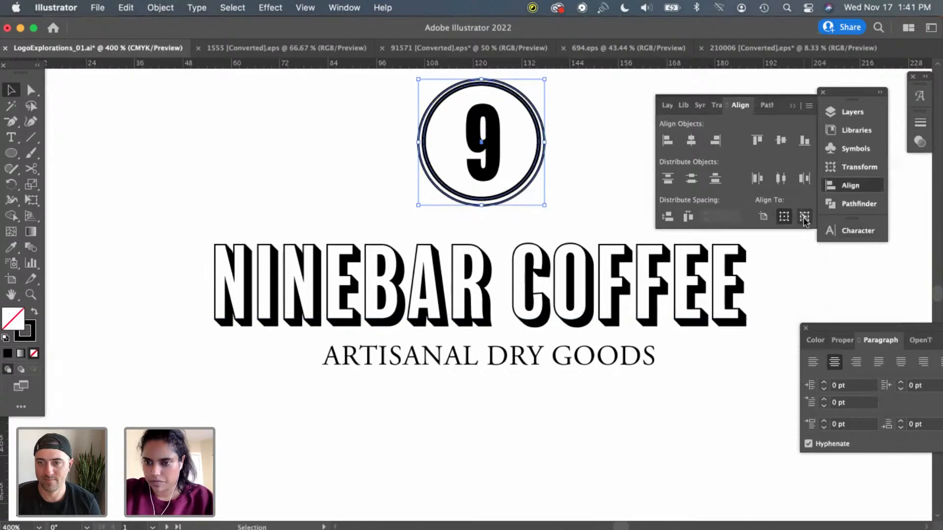
click(691, 178)
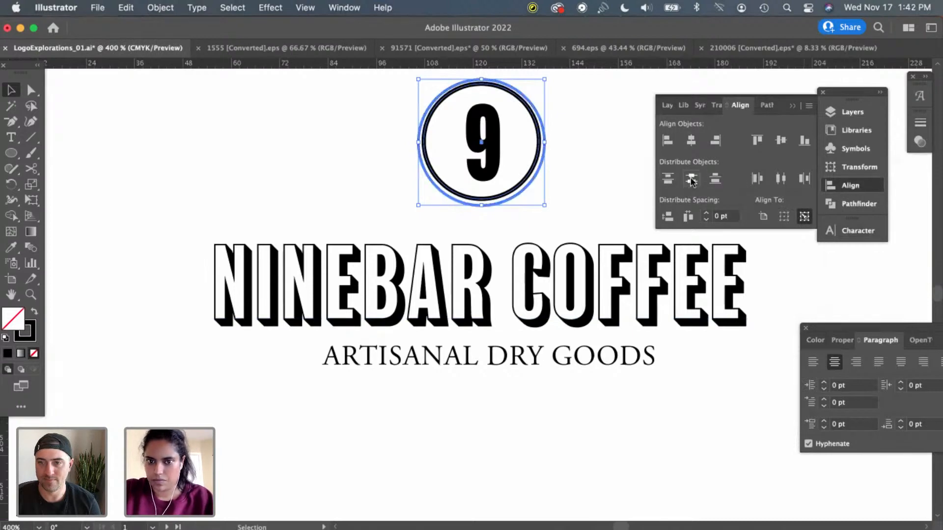
click(598, 213)
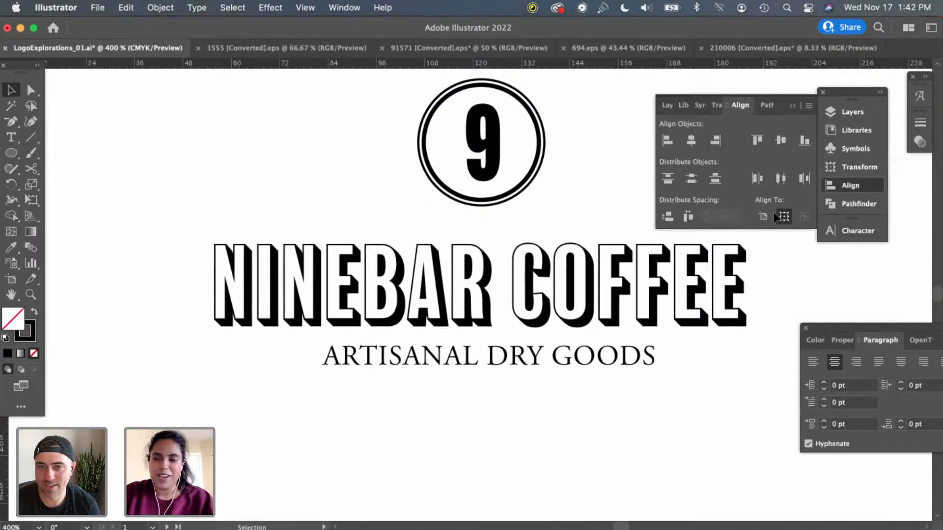
click(792, 109)
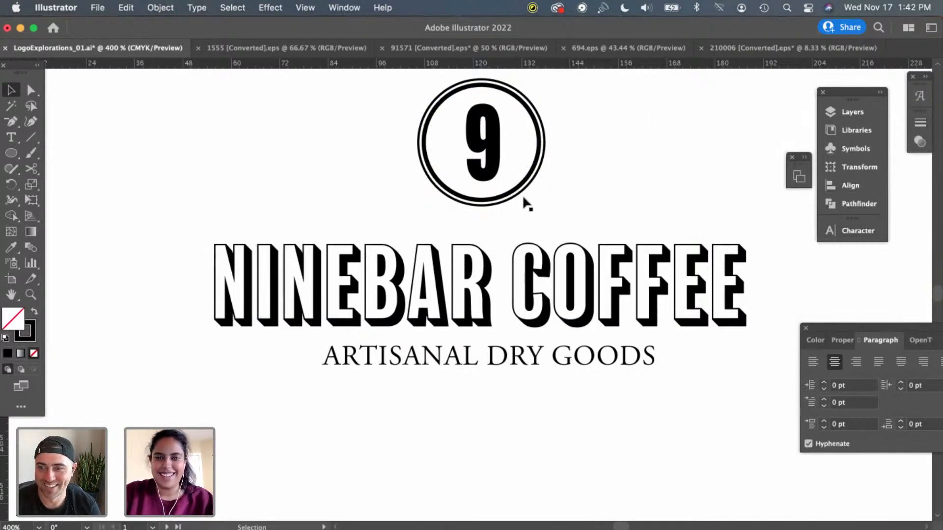
Shift the 9 slightly to the left inside its double ring
click(479, 172)
drag(479, 173, 475, 172)
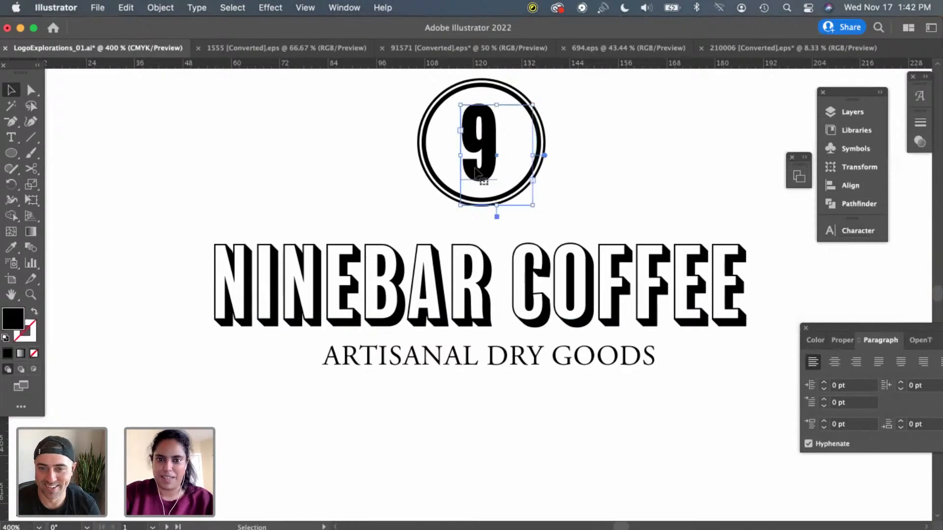
Try the 9 nudged slightly to the right inside its double ring and judge it against its left position at a smaller zoom
key(Right)
key(Left)
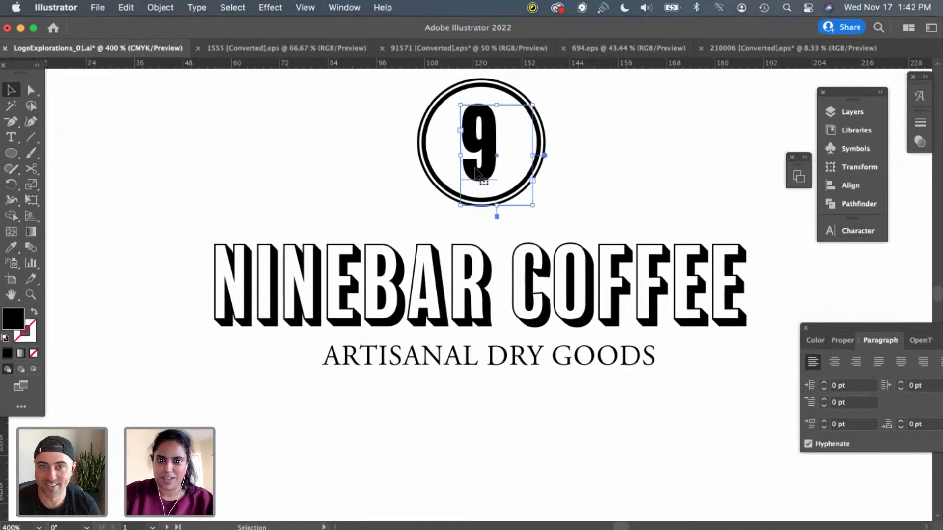
key(Right)
key(Left)
key(Right)
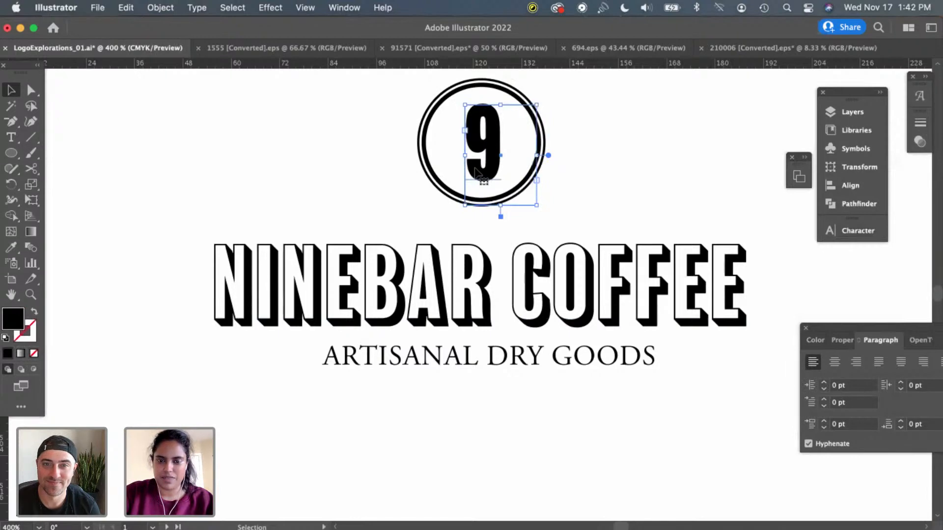
key(Left)
key(Right)
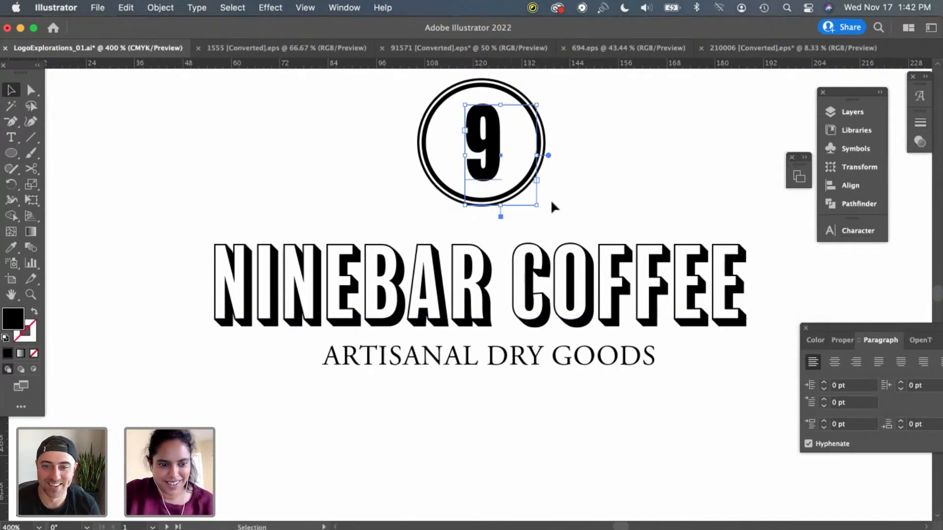
double_click(482, 174)
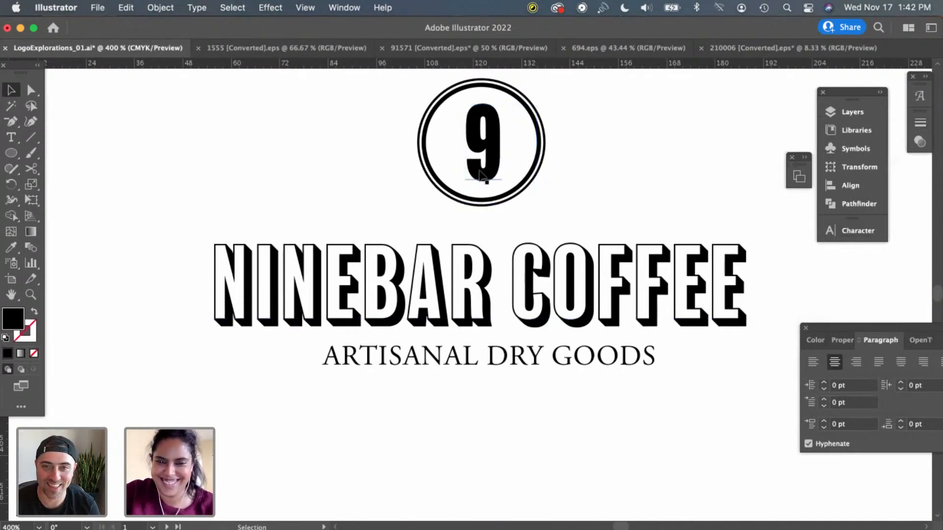
key(Escape)
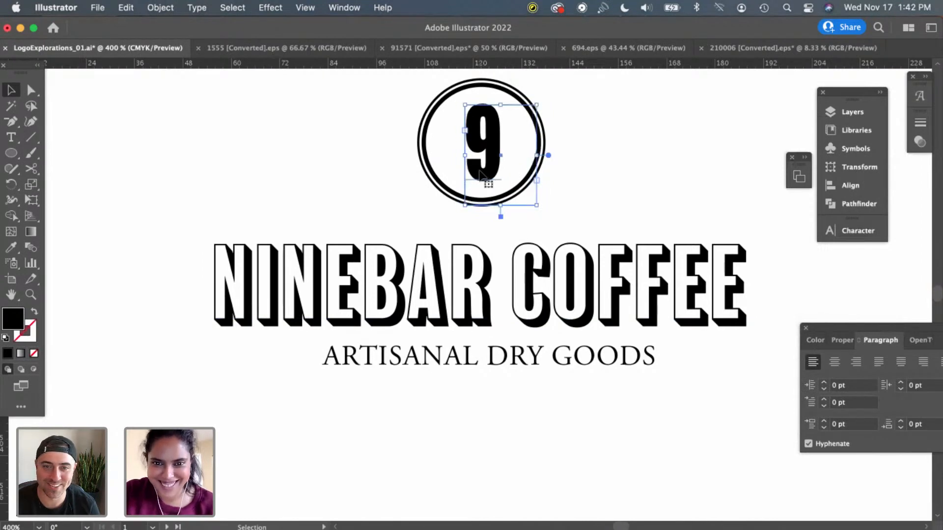
click(617, 436)
key(super+minus)
key(super+minus)
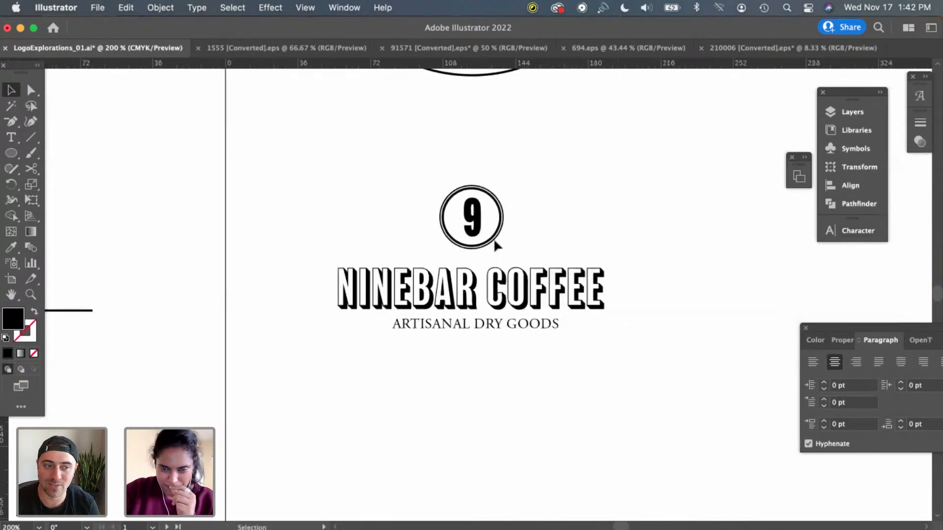
Compare the 9 one nudge right and back left inside its rings, keep it slightly left, and deselect it
click(472, 223)
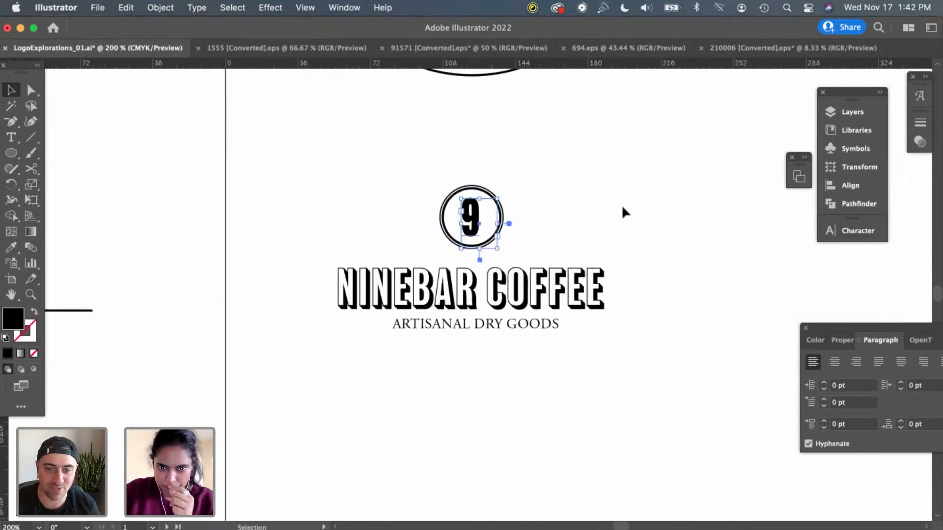
key(Right)
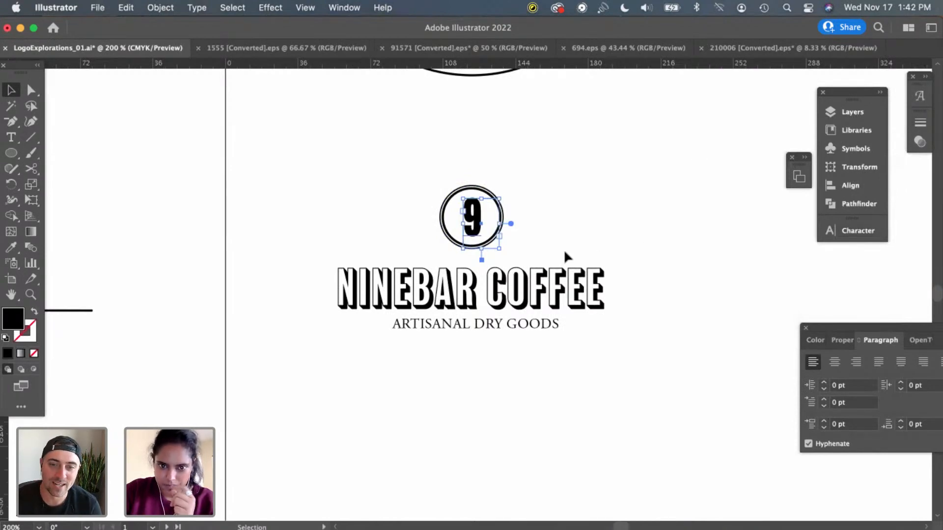
key(Left)
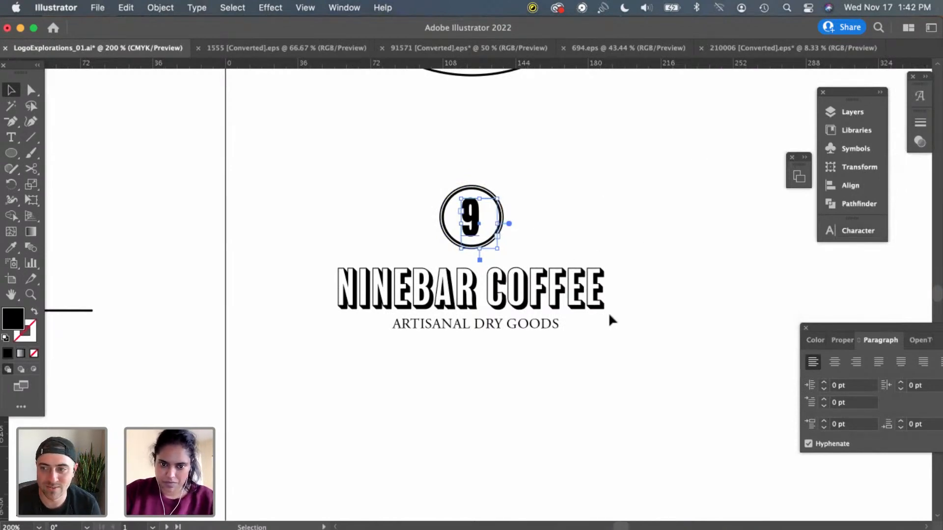
click(595, 407)
Set the tracking of the "ARTISANAL DRY GOODS" tagline to 50
key(super+equal)
key(super+equal)
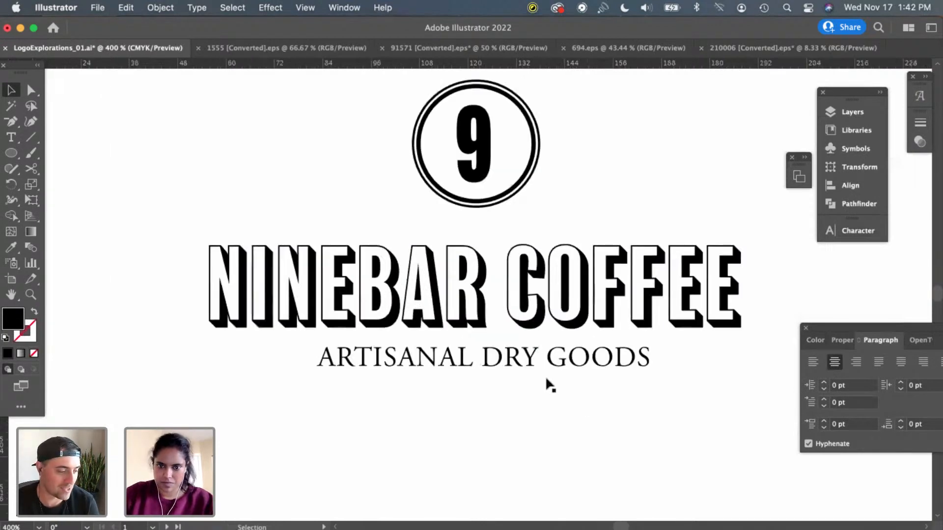
click(535, 363)
click(535, 364)
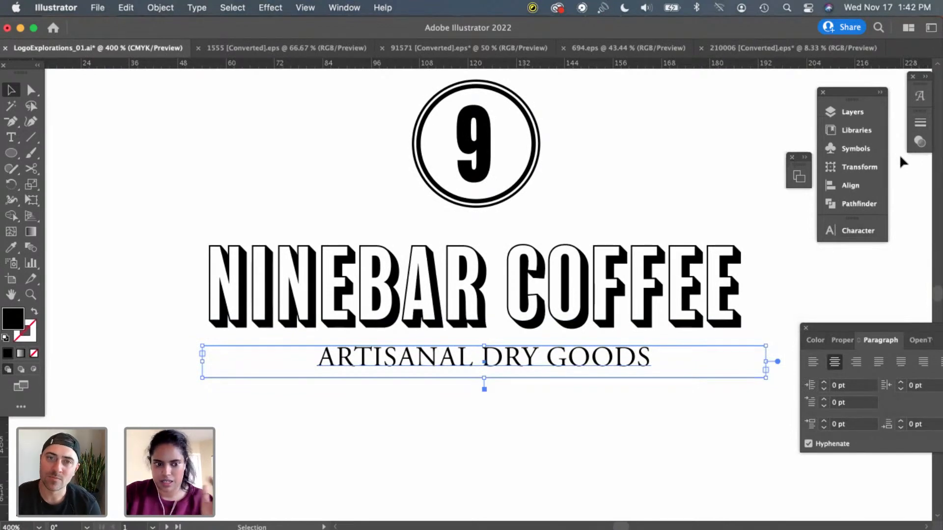
key(super+minus)
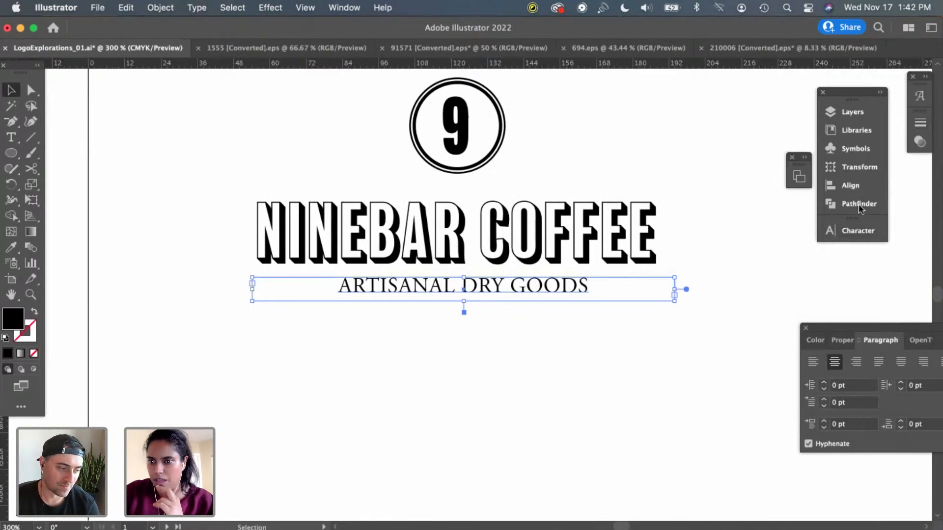
click(849, 234)
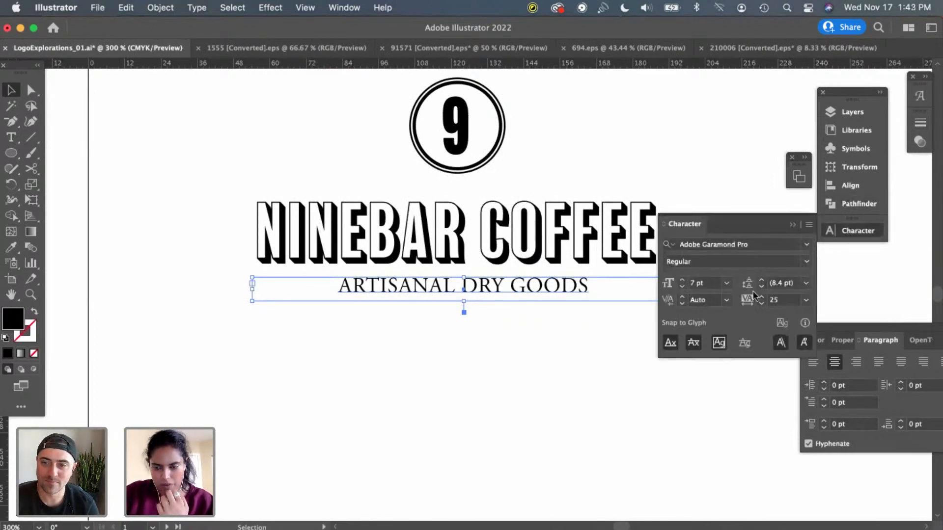
click(805, 300)
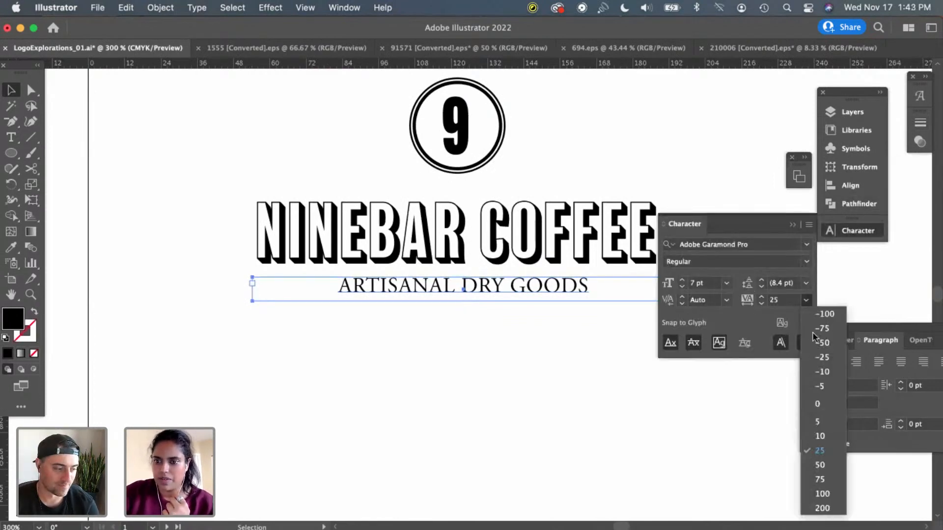
click(826, 466)
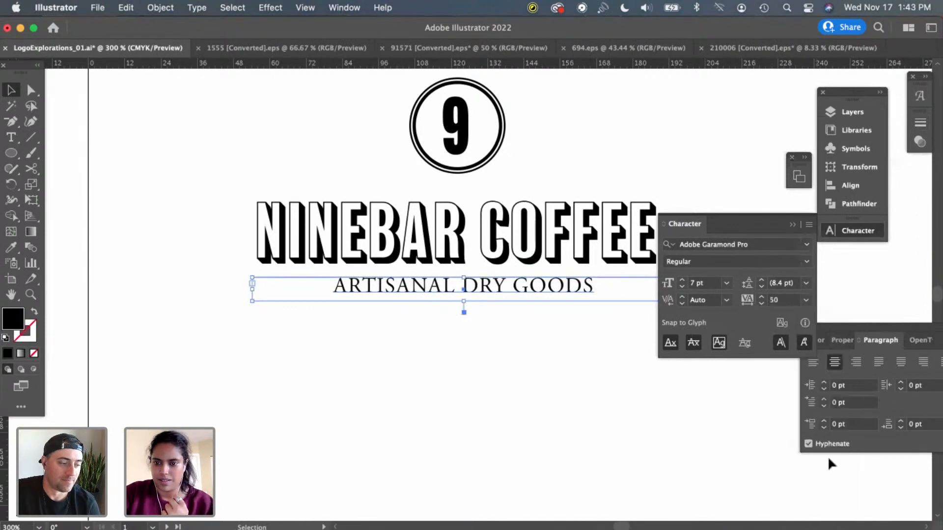
Change the tagline's Adobe Garamond Pro style to Bold and deselect it
click(805, 261)
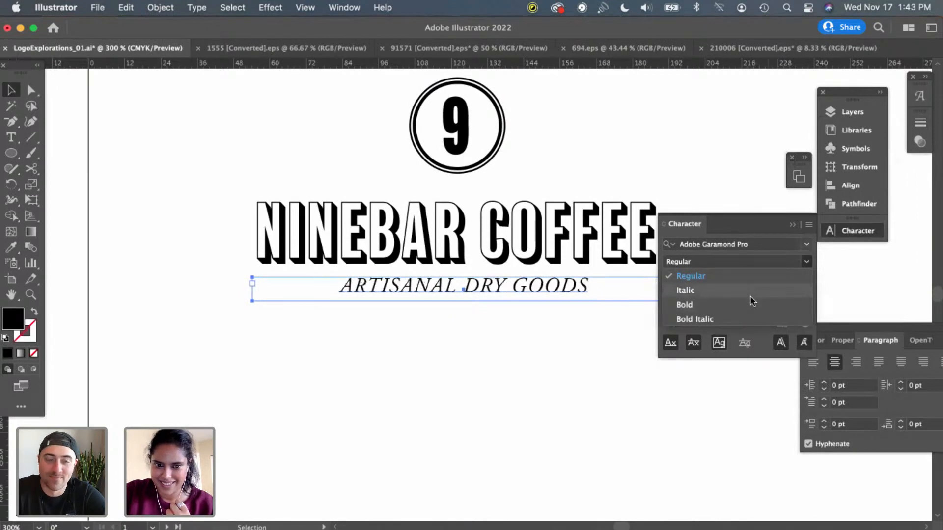
click(541, 372)
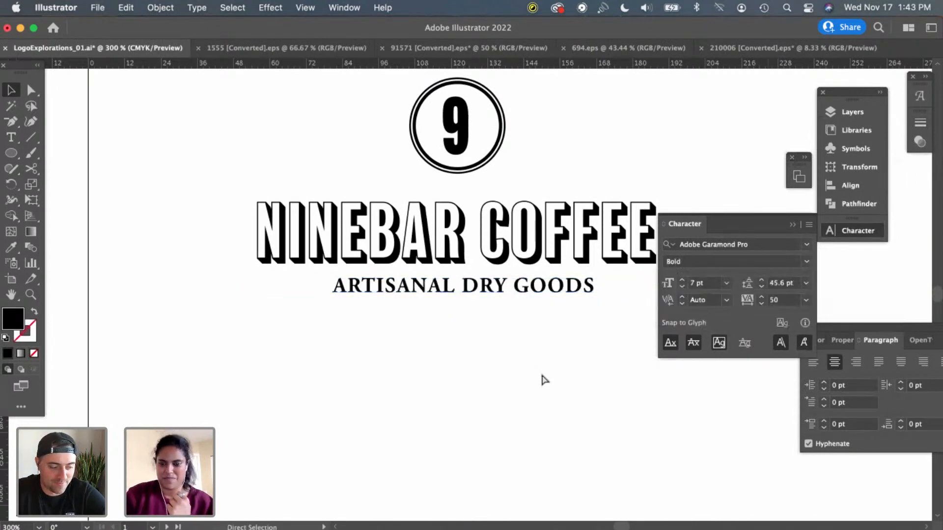
key(super+minus)
key(super+minus)
key(super+plus)
key(super+plus)
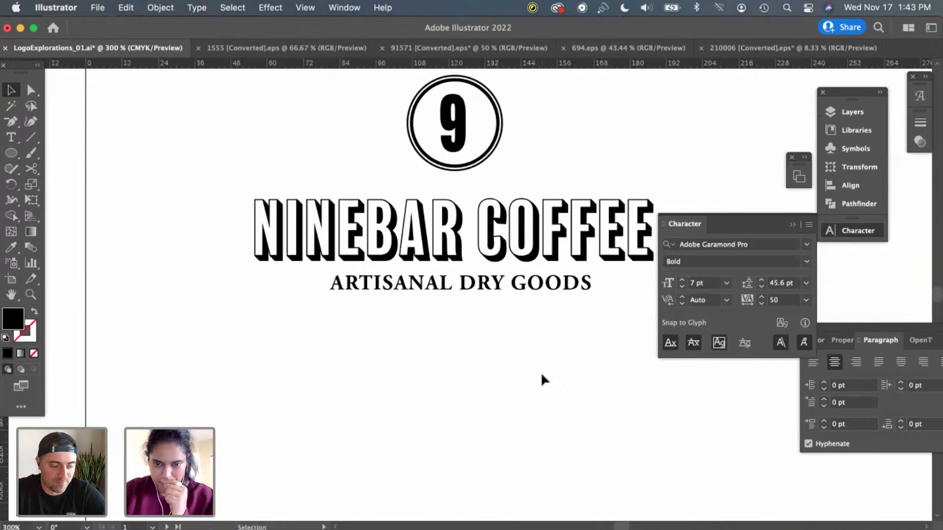
Save the logo explorations document with the bold tagline
scroll(552, 394, right, 5)
scroll(552, 393, up, 3)
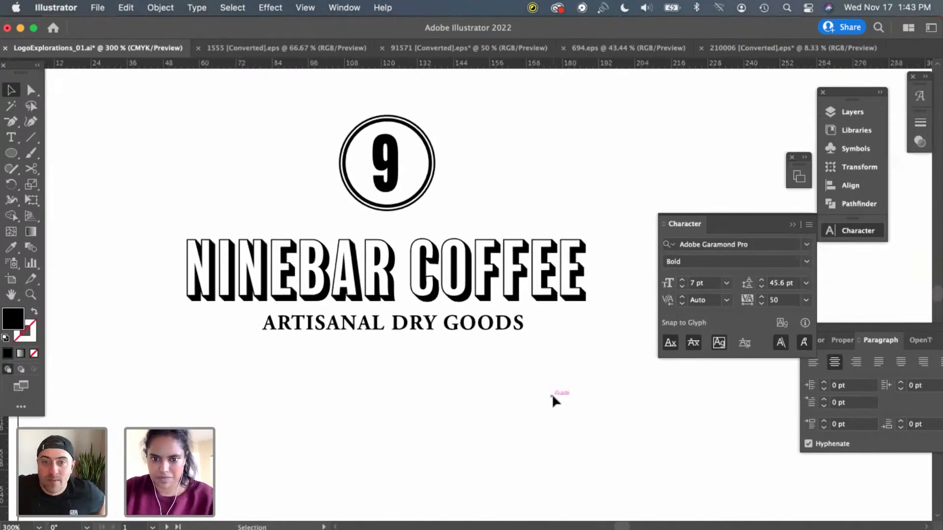
scroll(552, 393, left, 3)
key(a)
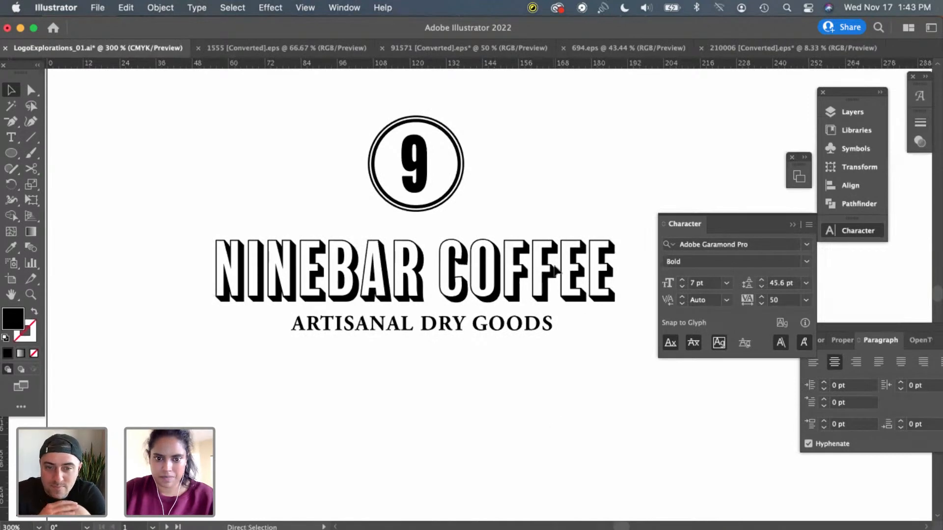
key(super+s)
key(v)
Examine the pencil sketches of NINEBAR badge and wordmark ideas beside the artboard for further logo directions
scroll(523, 142, left, 3)
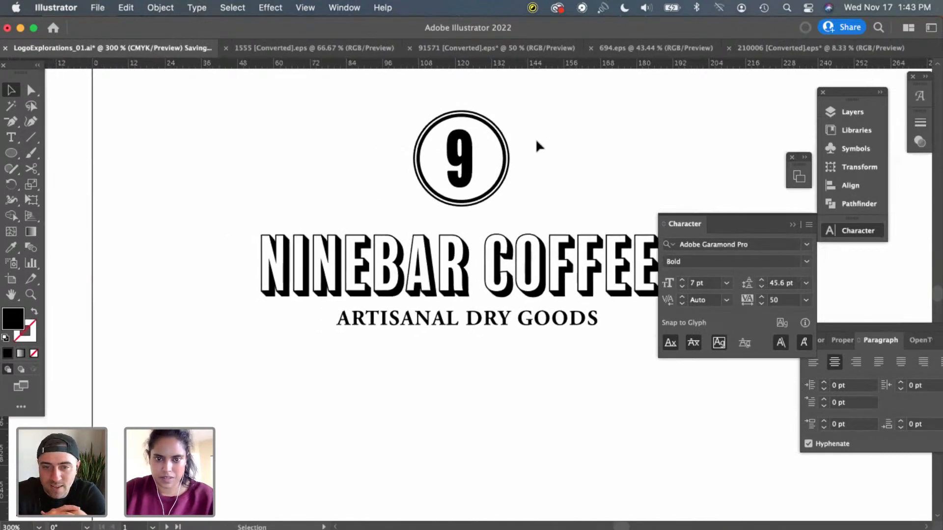
scroll(531, 142, right, 2)
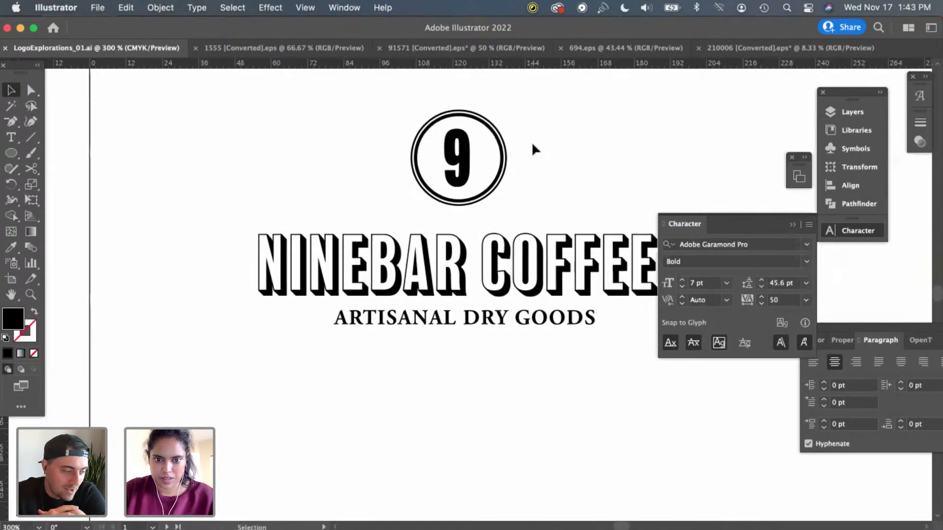
scroll(532, 147, right, 10)
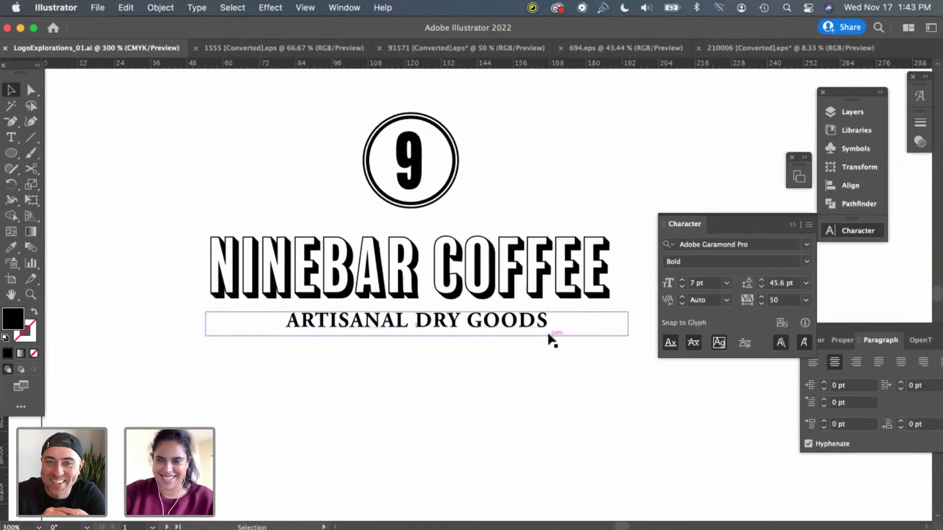
scroll(547, 331, right, 20)
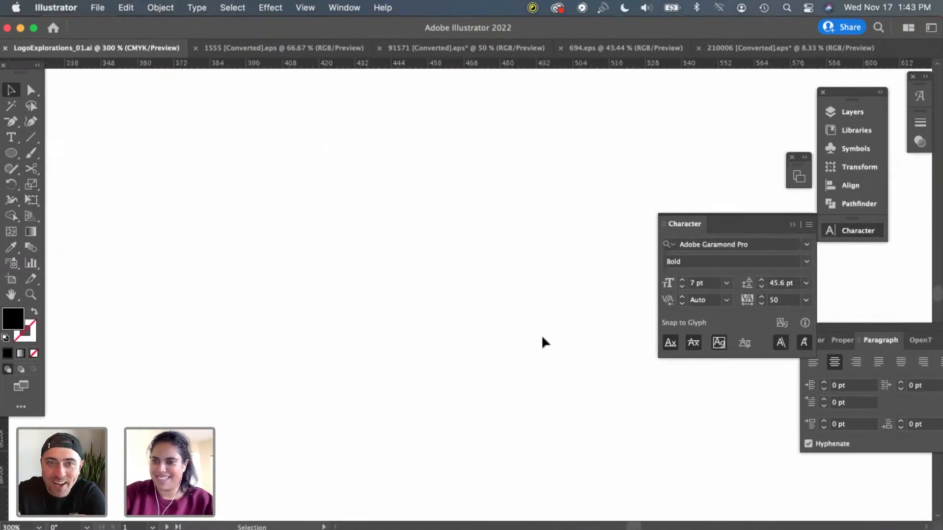
scroll(542, 337, right, 5)
scroll(542, 337, left, 5)
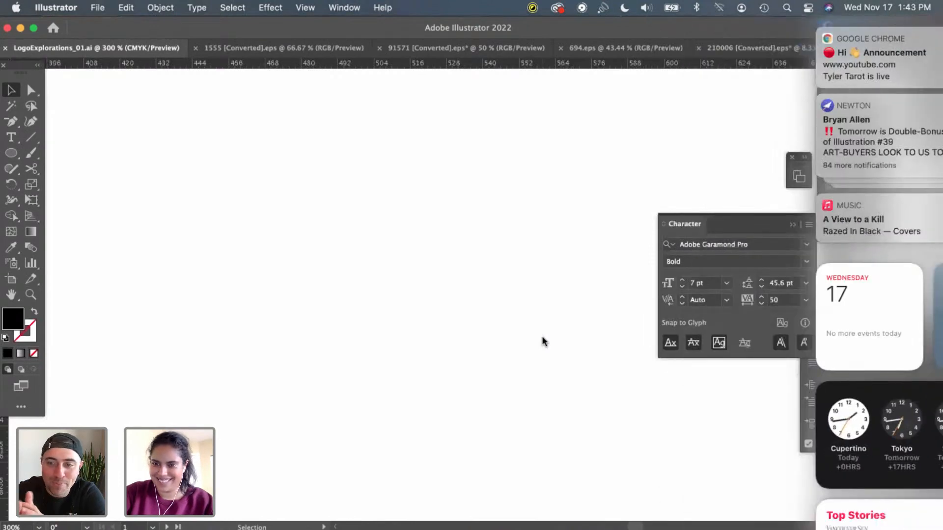
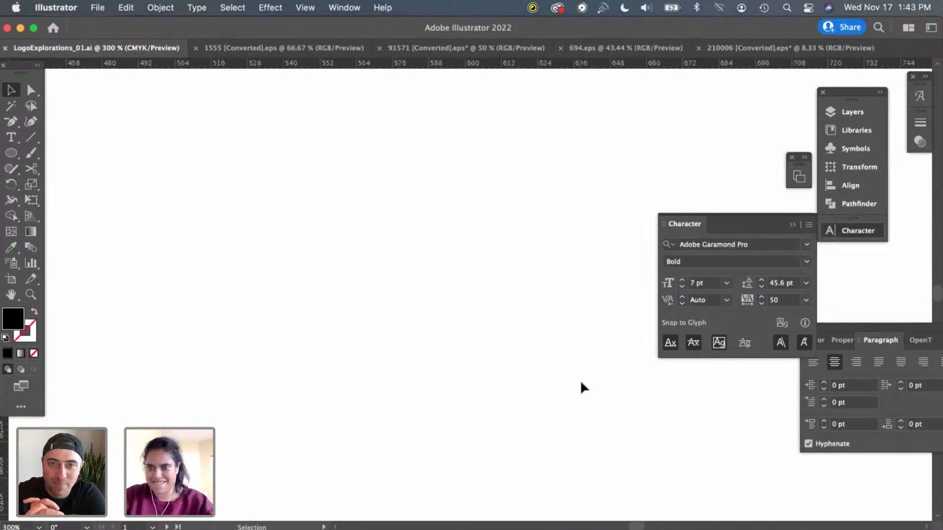
scroll(581, 388, right, 18)
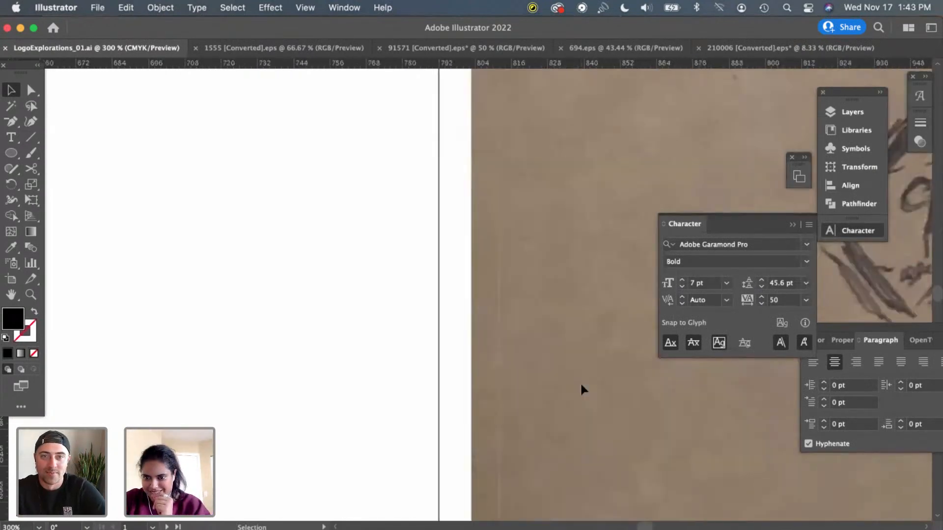
scroll(581, 389, right, 11)
key(super+minus)
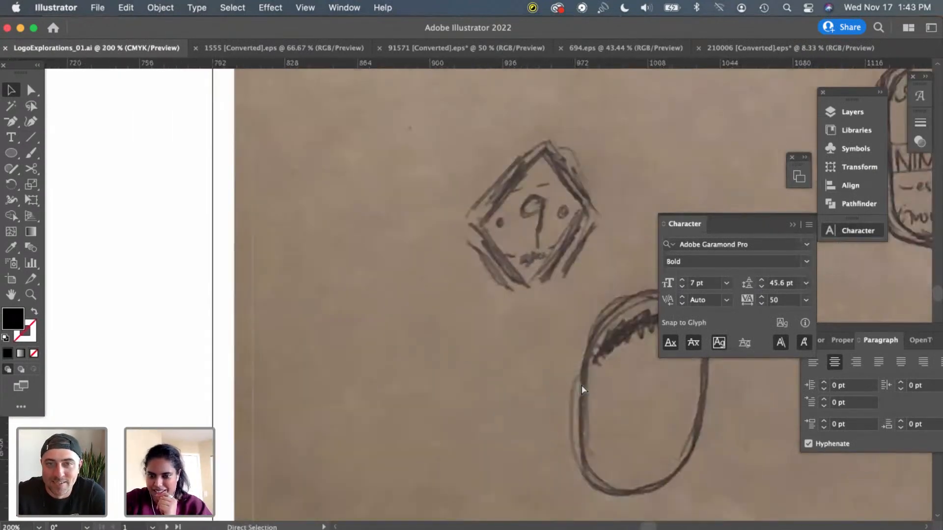
key(super+minus)
key(super+minus)
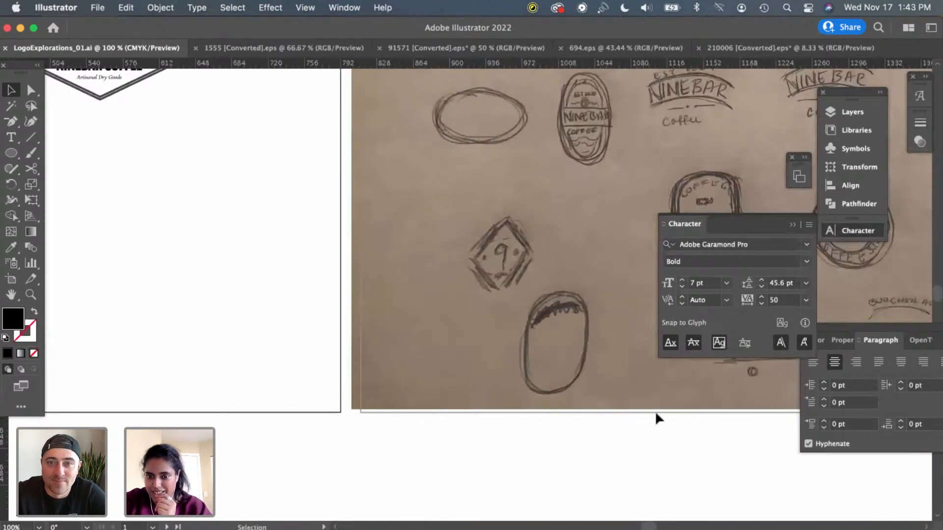
scroll(656, 415, right, 10)
scroll(656, 415, up, 3)
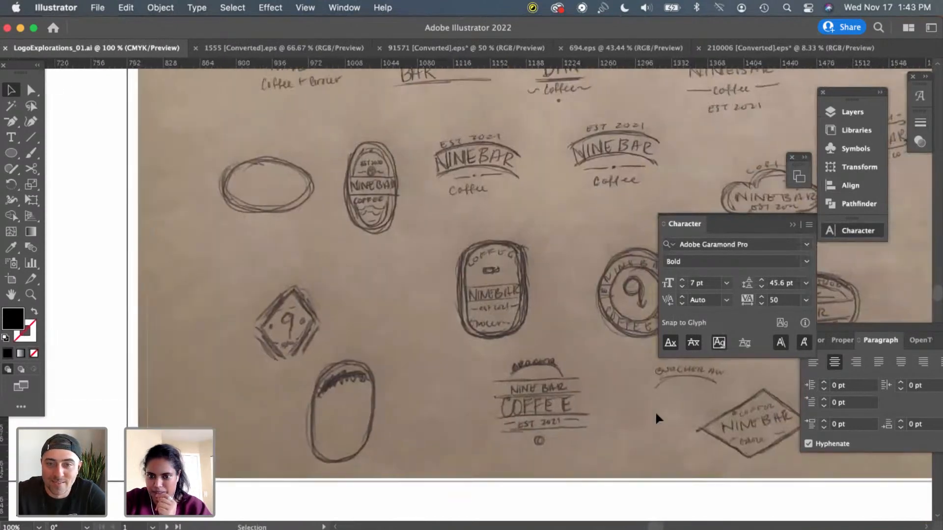
scroll(656, 414, right, 10)
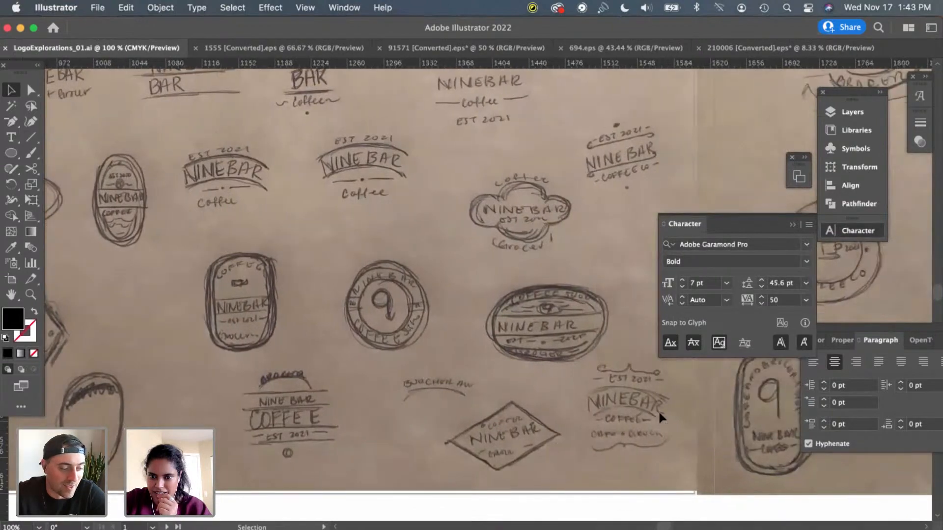
scroll(658, 410, right, 10)
scroll(658, 410, up, 1)
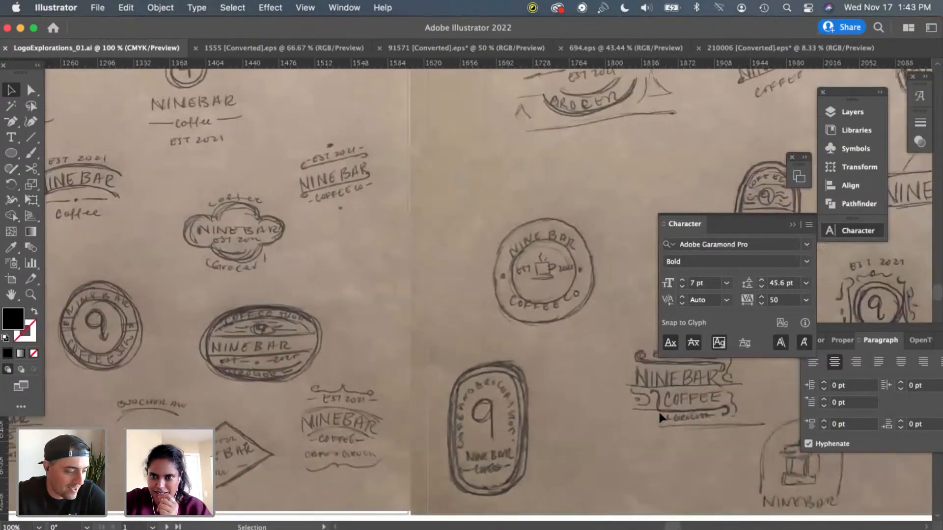
scroll(658, 410, right, 8)
scroll(658, 411, up, 2)
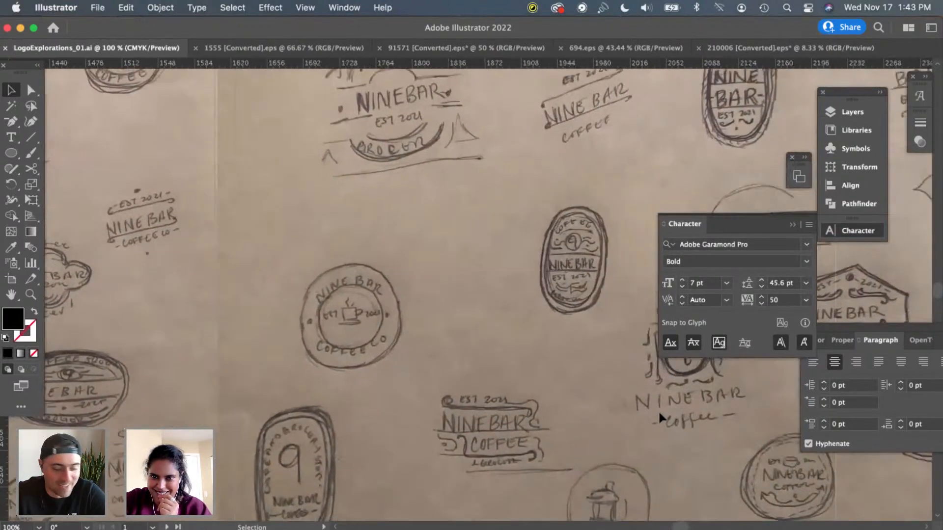
scroll(658, 410, right, 8)
scroll(658, 410, down, 1)
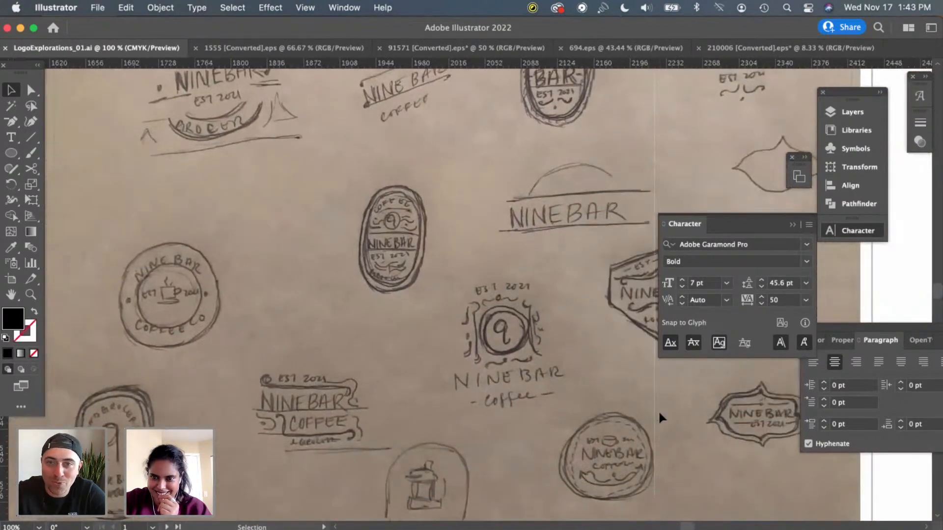
scroll(657, 418, left, 10)
scroll(658, 417, up, 2)
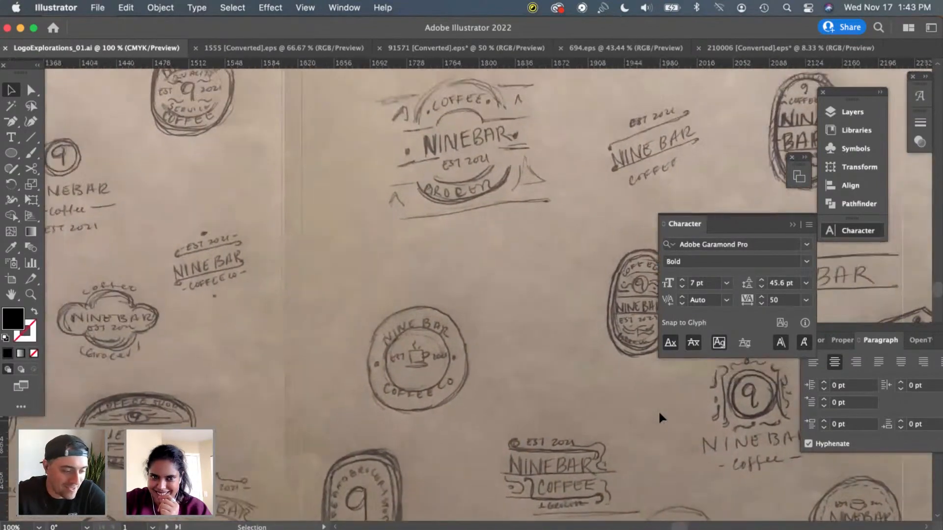
Examine the round, oval and arched NINEBAR sketches on the adjoining part of the sketch sheet for layout ideas
scroll(657, 417, left, 13)
scroll(658, 418, up, 1)
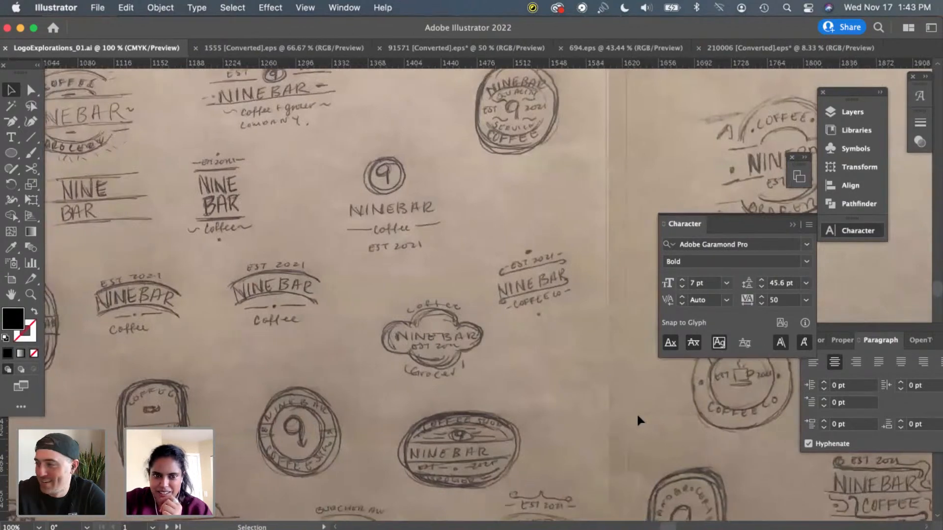
scroll(566, 388, left, 8)
scroll(565, 388, down, 1)
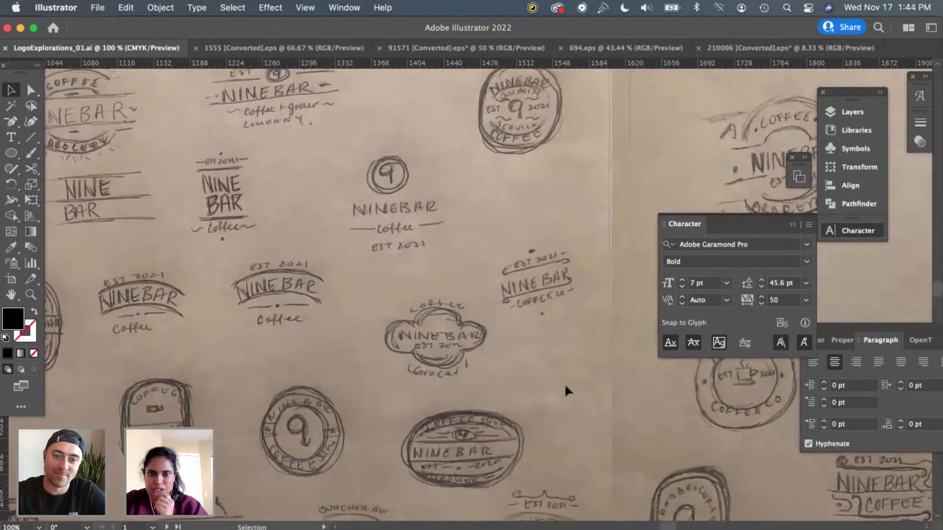
scroll(578, 254, left, 4)
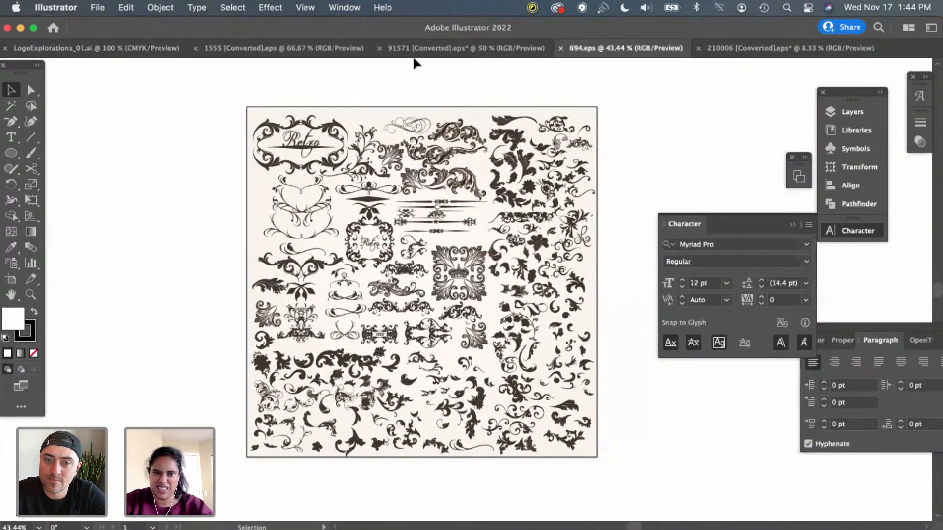
Copy the plain divider line with the centre dot from the ornament sheet in the 91571 [Converted].eps document
click(417, 48)
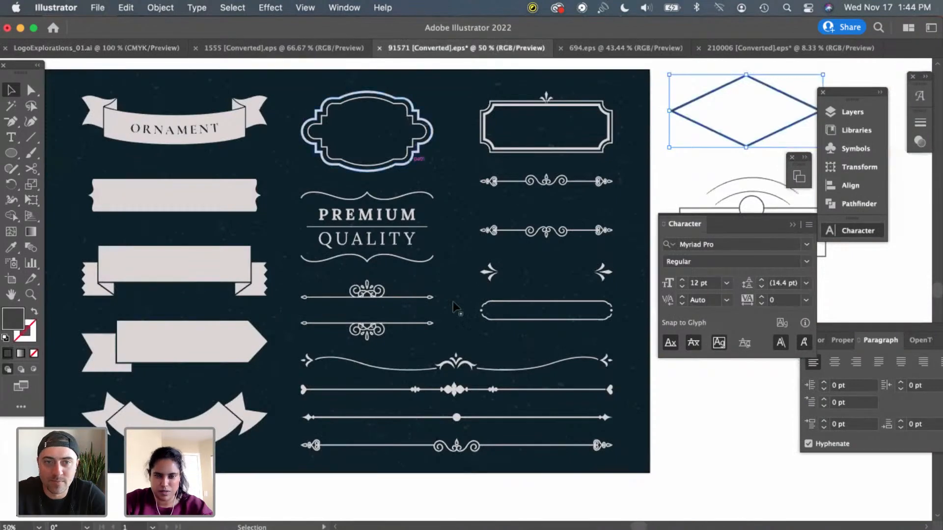
click(426, 418)
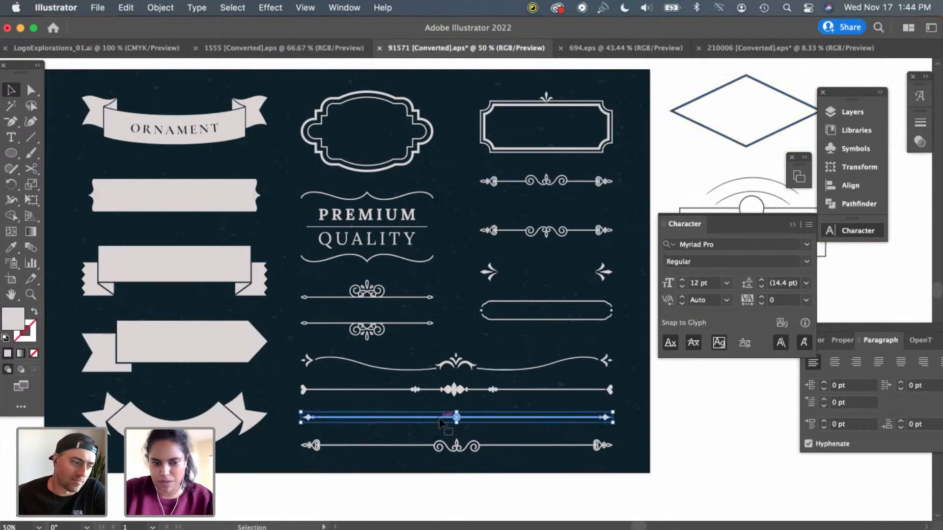
key(a)
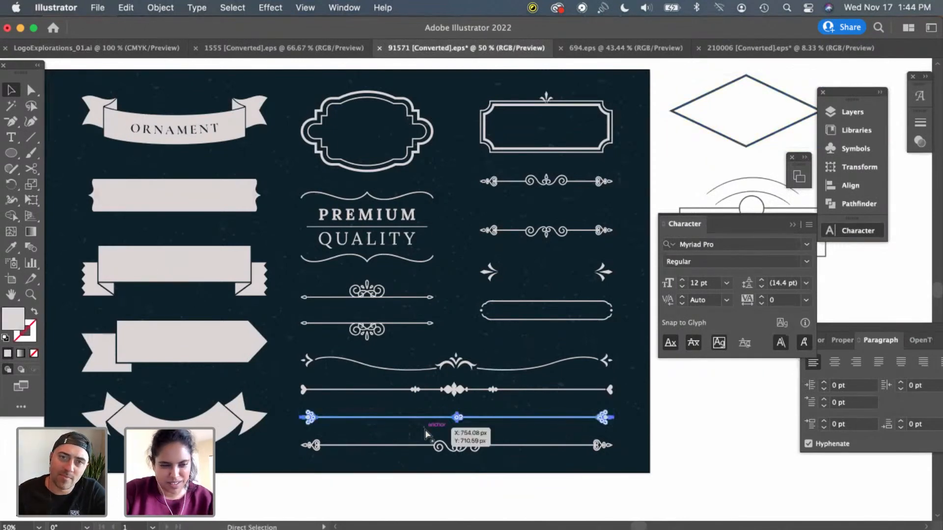
key(v)
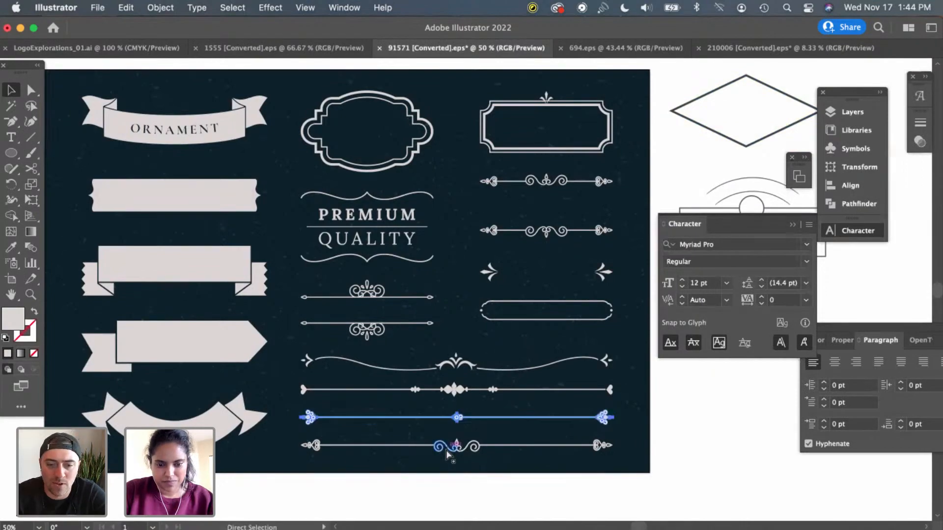
Paste the copied divider near the circled-9 NINEBAR COFFEE lockup in LogoExplorations_01.ai
click(126, 57)
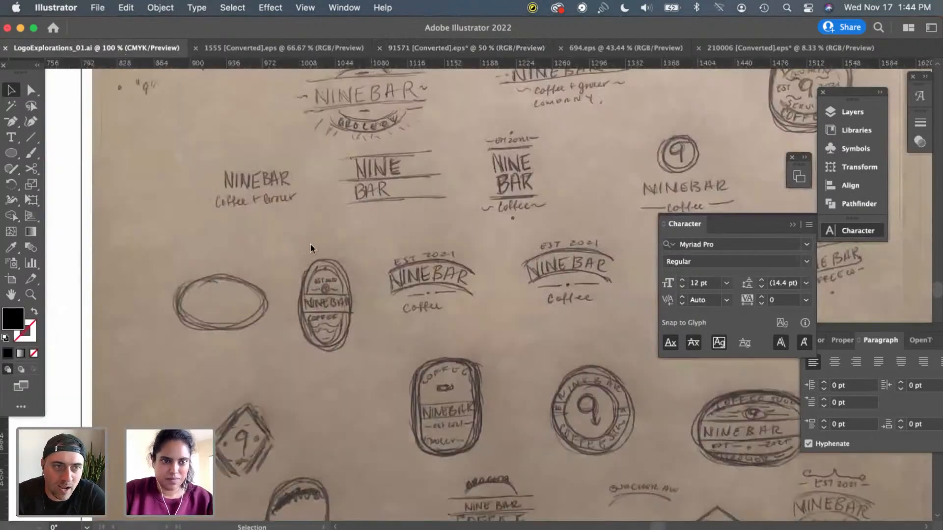
scroll(387, 264, left, 5)
scroll(388, 269, left, 15)
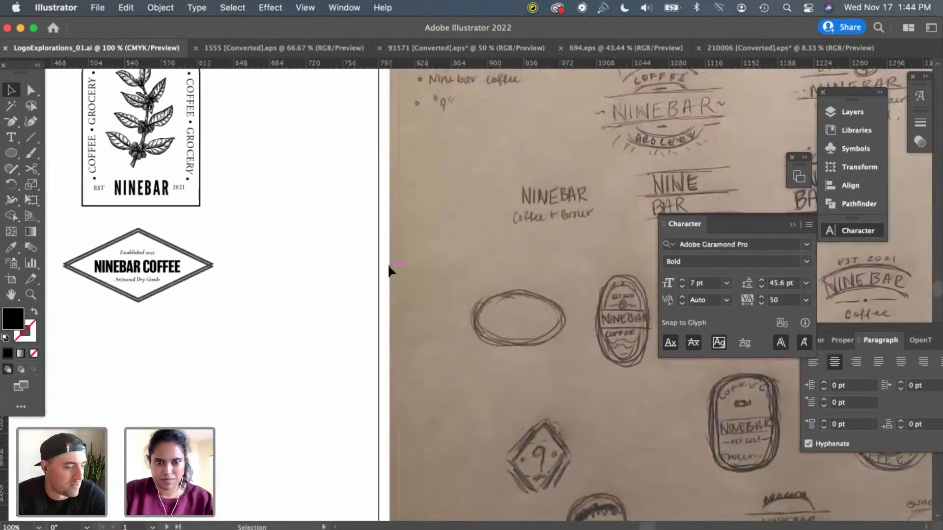
scroll(388, 270, left, 8)
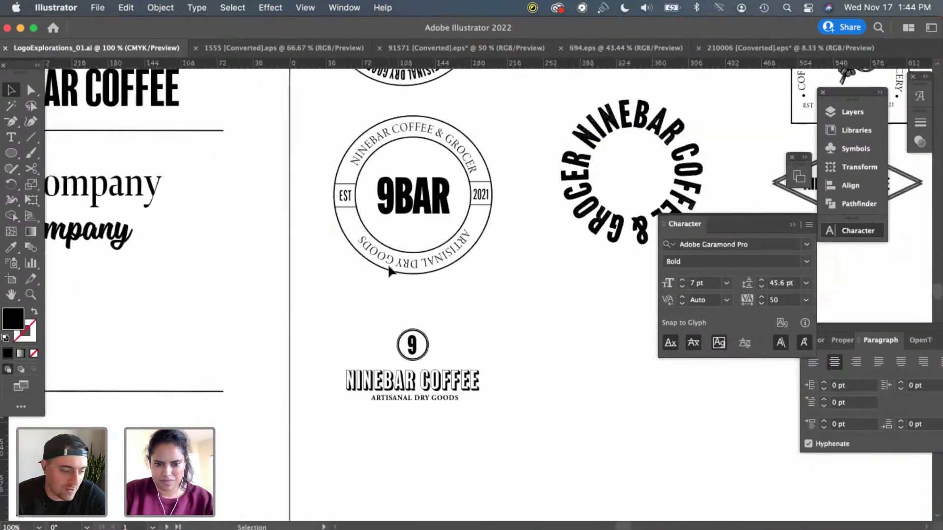
key(super+equal)
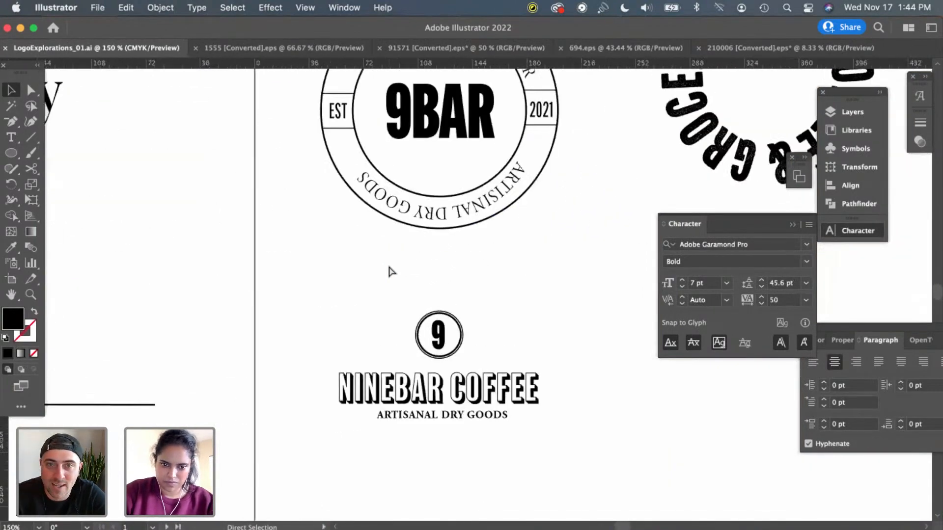
key(super+equal)
key(super+equal)
scroll(467, 320, down, 3)
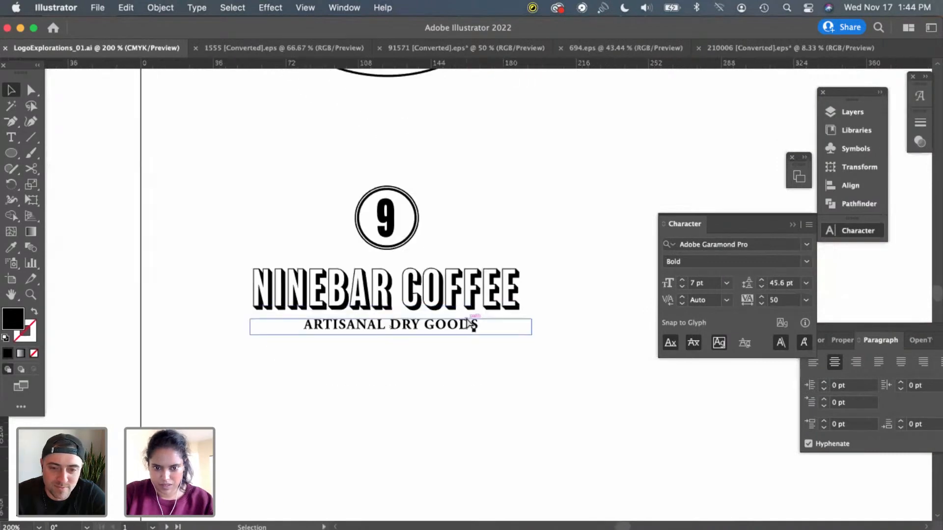
key(super+v)
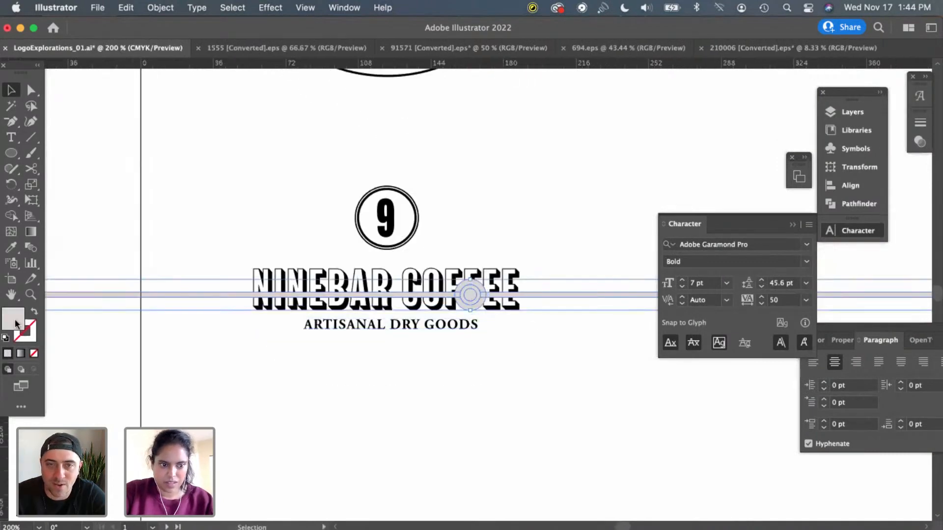
Change the pasted divider's fill to black, hex 000000
double_click(15, 322)
text(00)
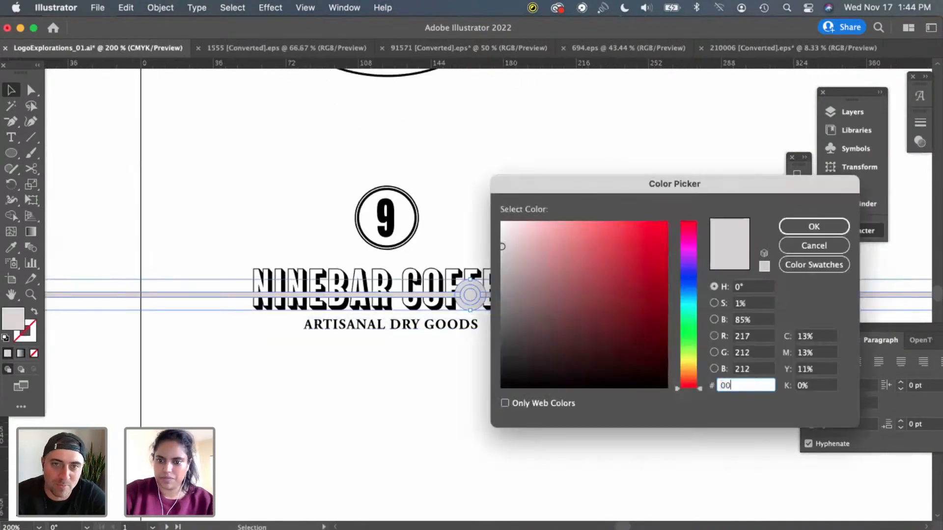
text(0000)
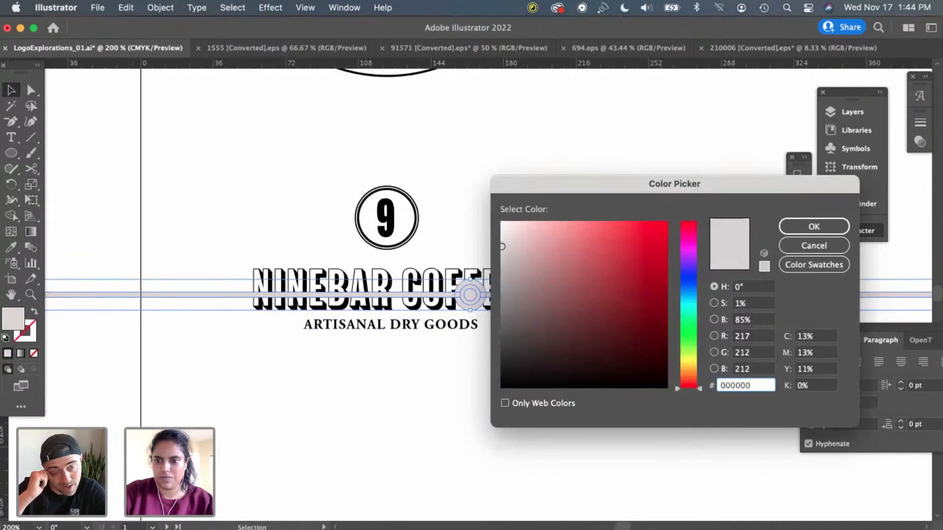
key(BackSpace)
key(BackSpace)
key(BackSpace)
key(BackSpace)
key(BackSpace)
key(BackSpace)
text(000)
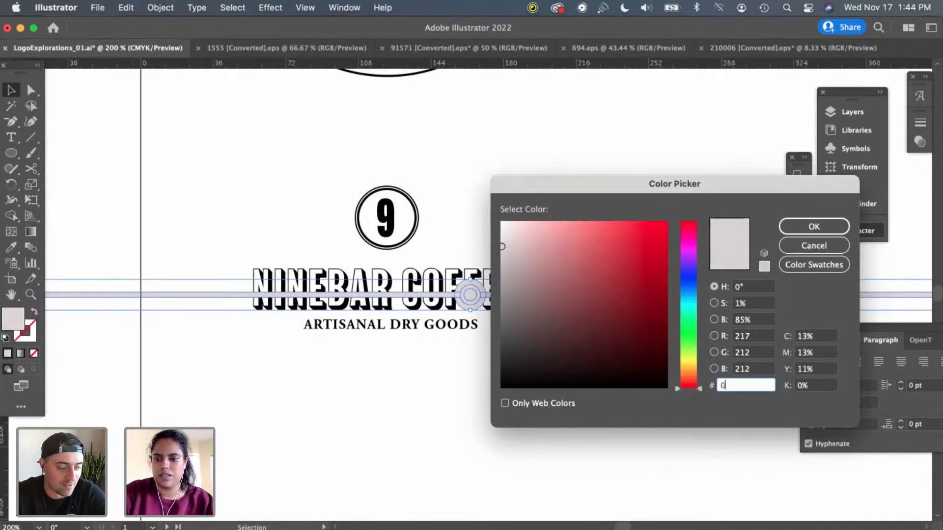
text(00)
key(Return)
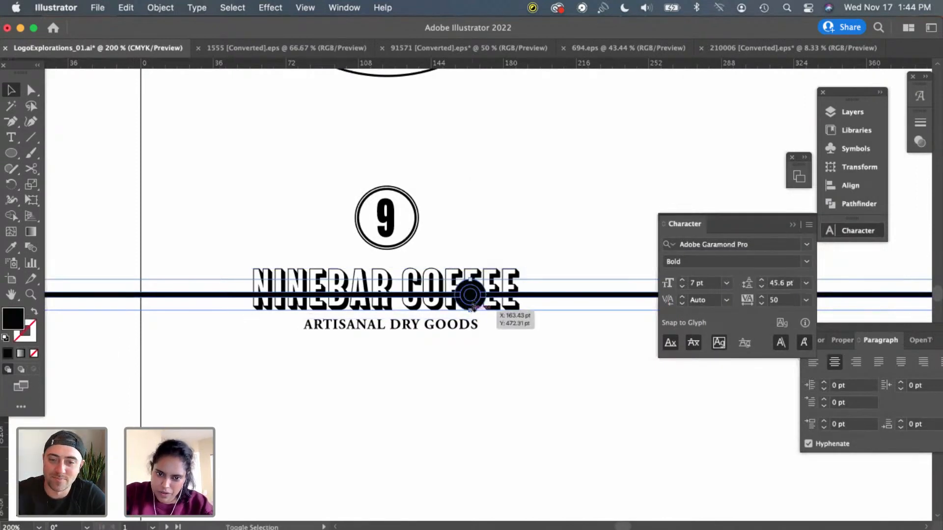
Scale the divider down to slightly wider than the NINEBAR COFFEE wordmark and place it below the lockup
drag(472, 310, 478, 288)
drag(591, 287, 591, 405)
click(521, 358)
drag(464, 336, 447, 329)
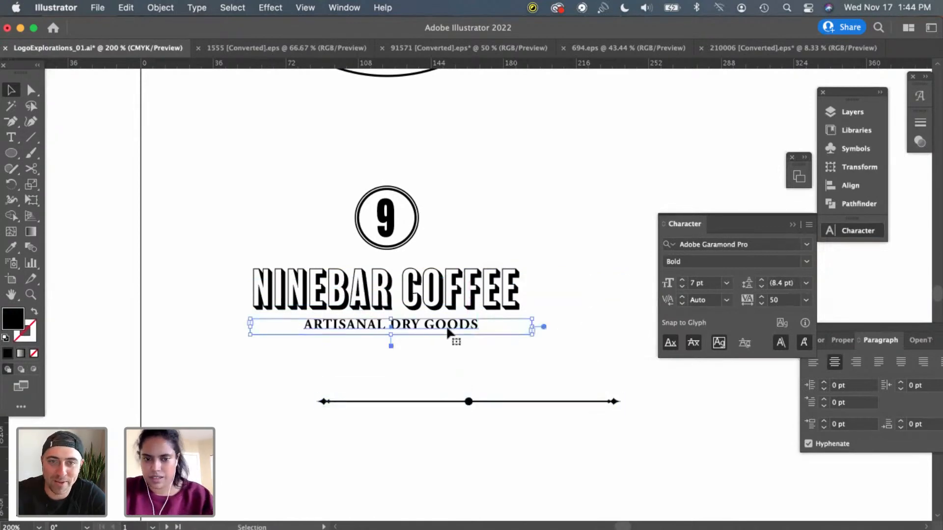
Isolate the divider group and move its left half away from the centre dot to just beneath the tagline
click(444, 403)
double_click(443, 400)
click(443, 400)
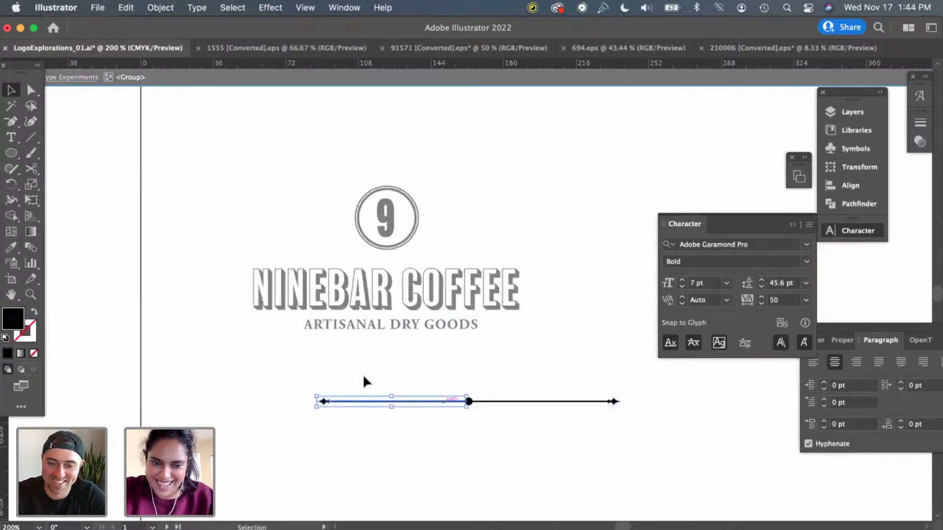
drag(411, 402, 336, 367)
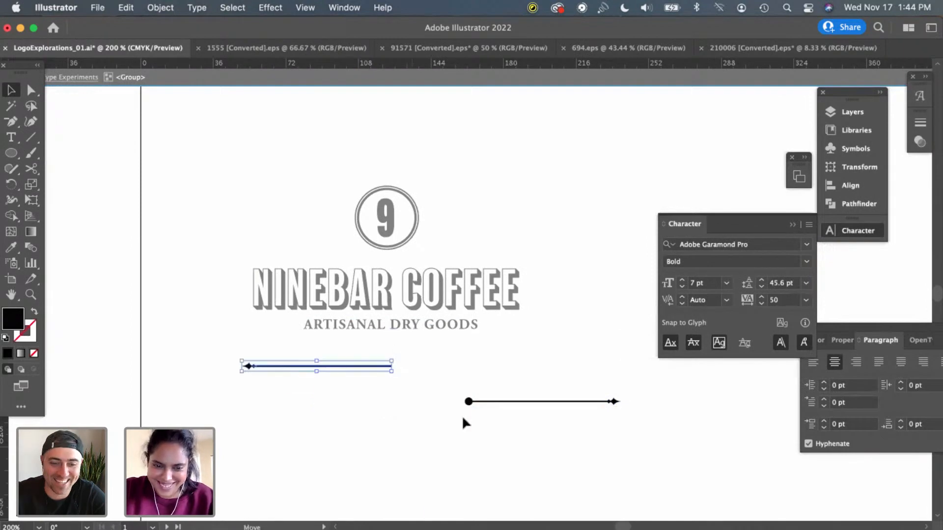
click(455, 410)
Replace the "ARTISANAL DRY GOODS" tagline text with "COFFEE & GROCER"
double_click(429, 324)
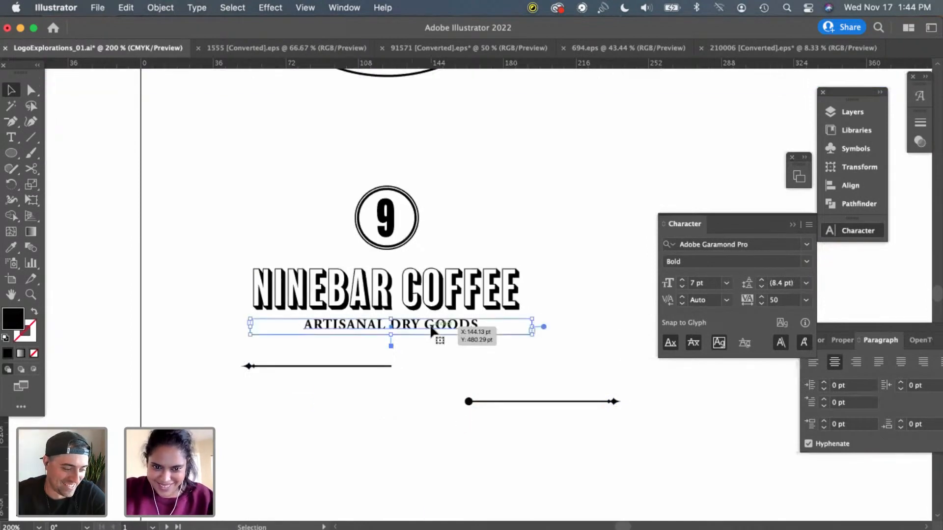
double_click(499, 320)
key(cmd+a)
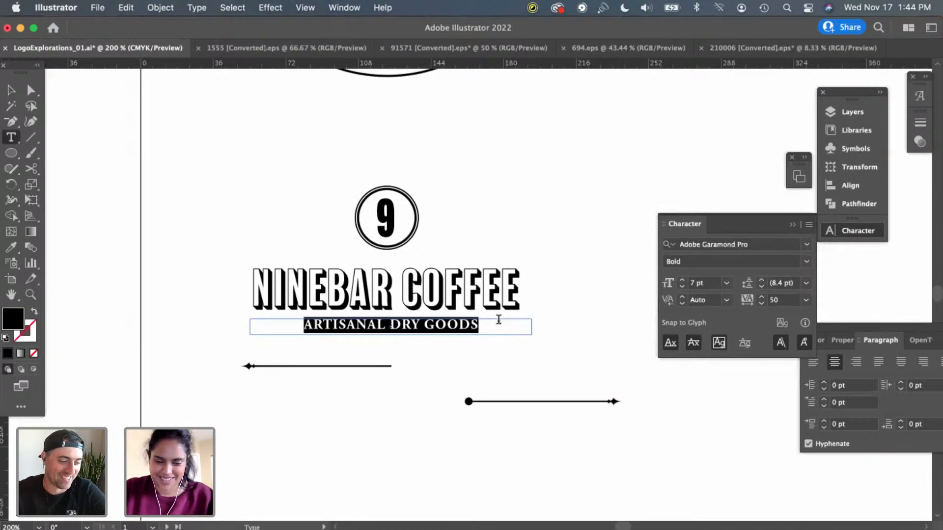
text(COFFEE)
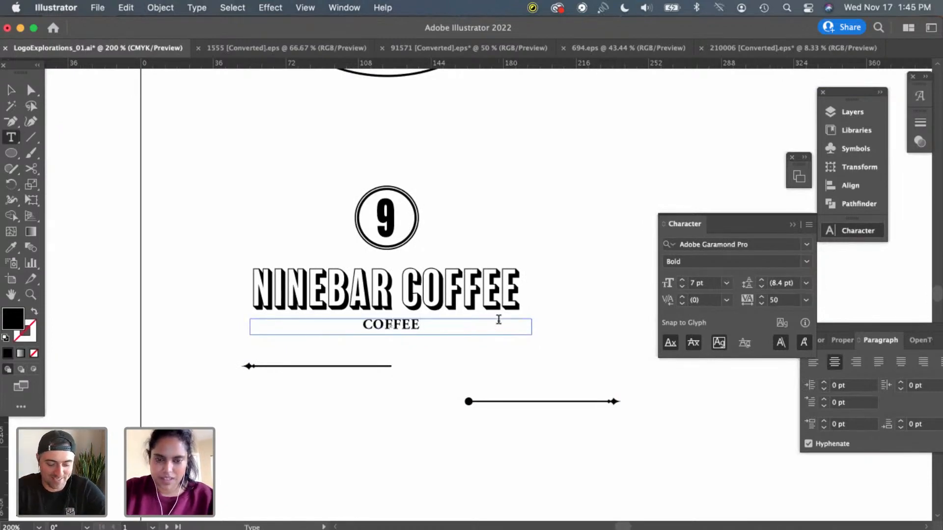
key(BackSpace)
key(BackSpace)
key(BackSpace)
key(BackSpace)
key(BackSpace)
key(BackSpace)
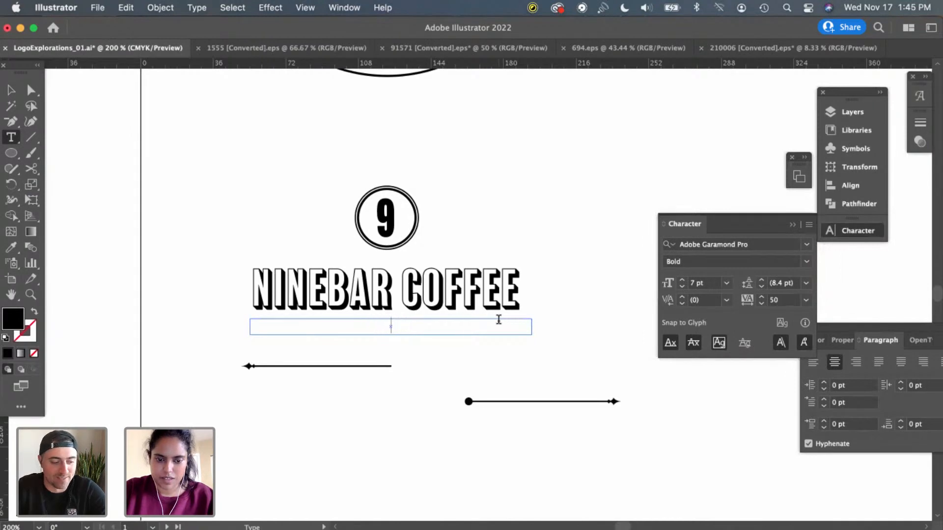
text(COFFEE)
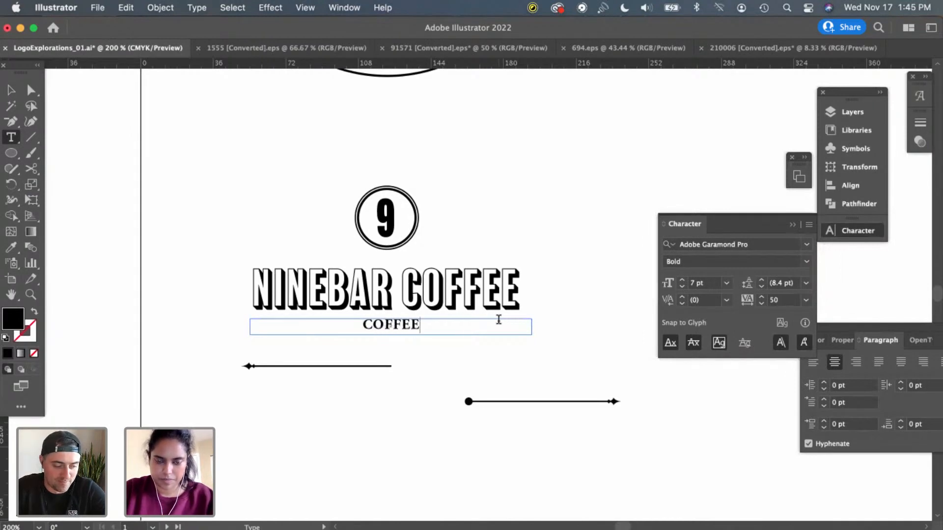
text( A)
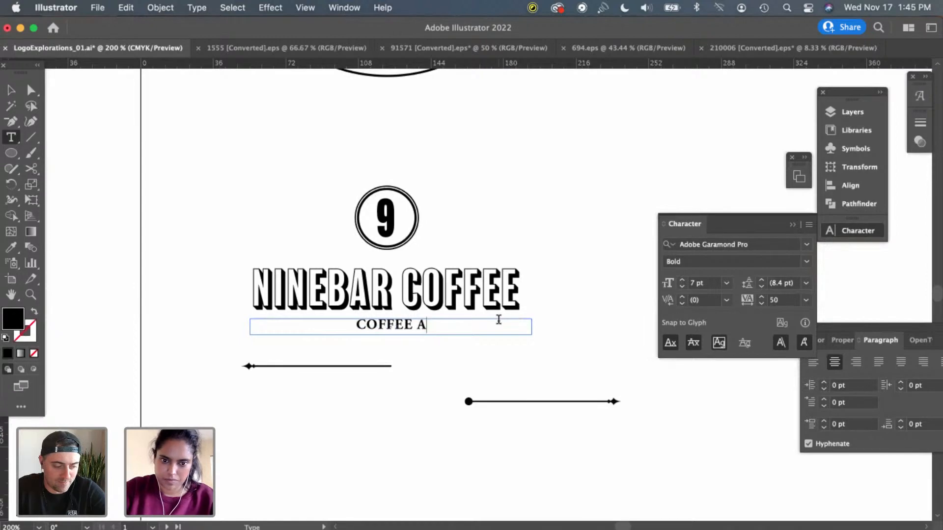
key(BackSpace)
text(& GROCER)
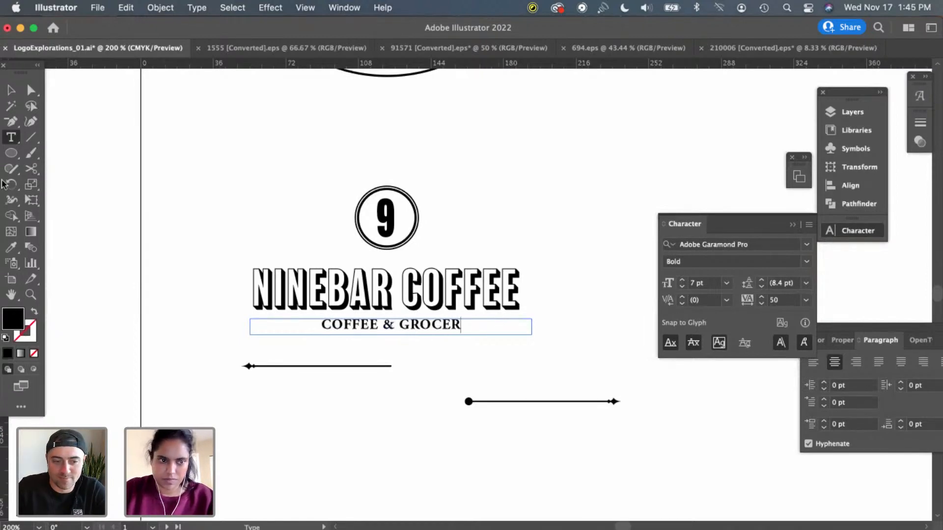
click(11, 90)
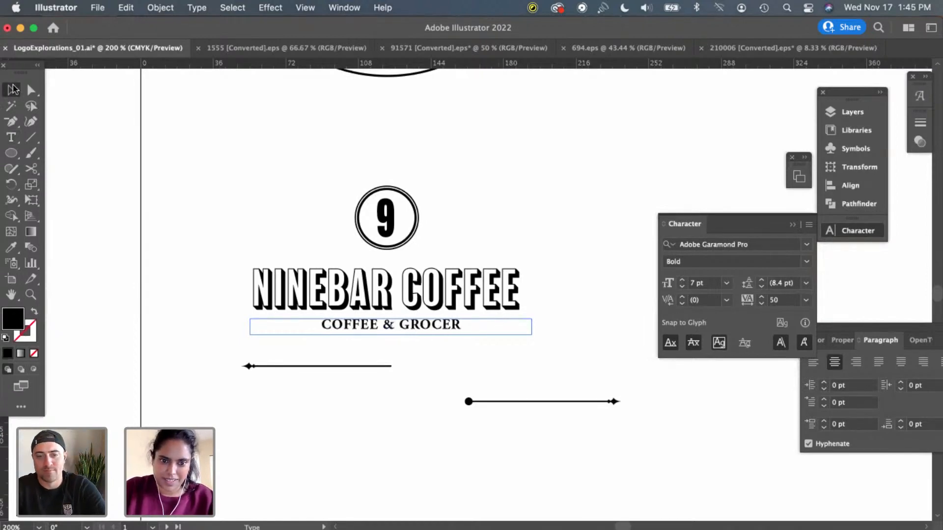
Change the "COFFEE & GROCER" tagline's Adobe Garamond Pro style to Italic and deselect it
click(805, 264)
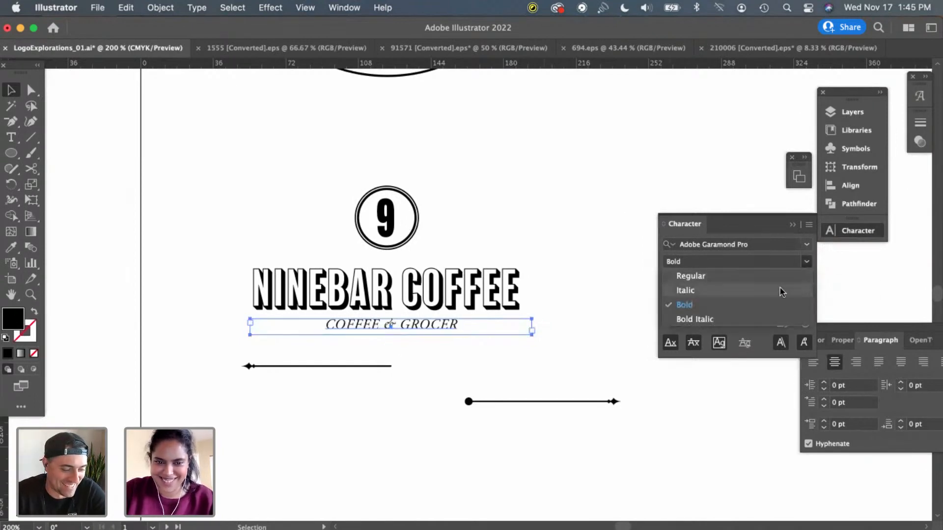
click(782, 292)
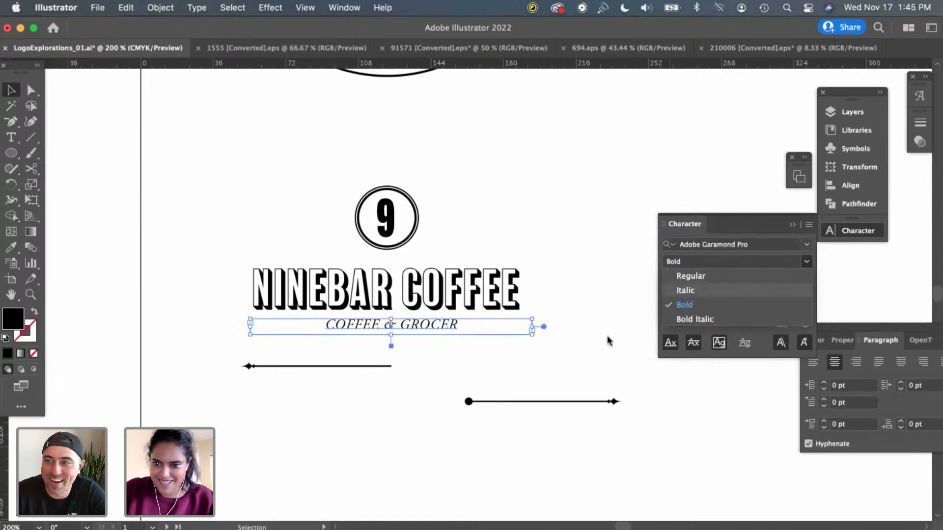
click(596, 348)
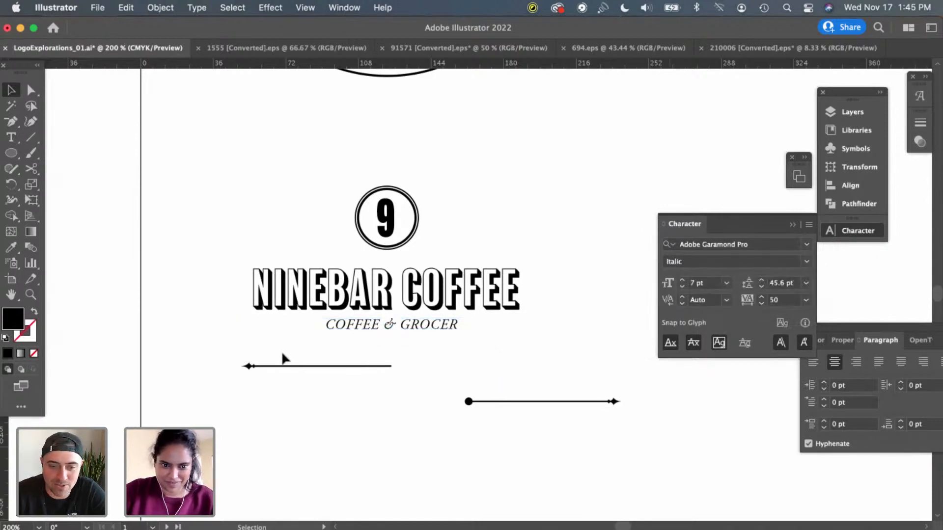
Try to scale down both divider pieces together below the tagline
drag(276, 345, 301, 382)
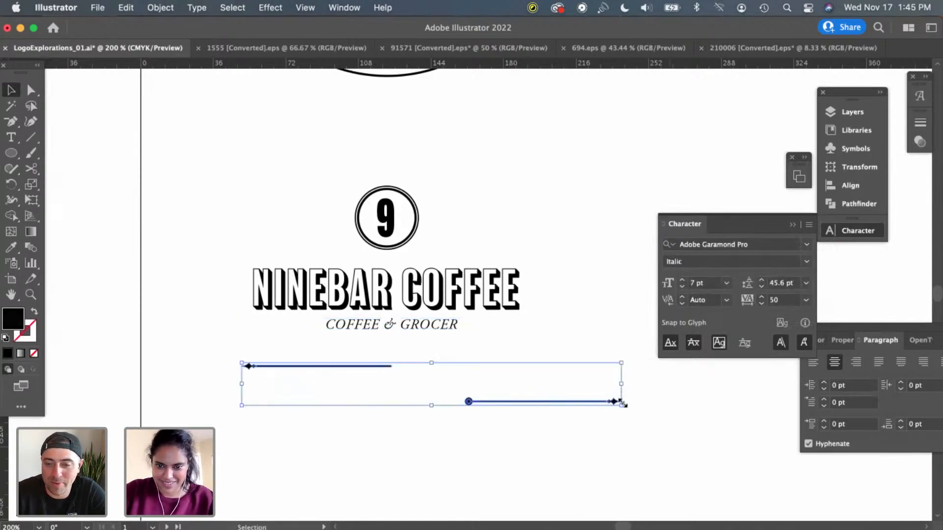
drag(620, 400, 587, 415)
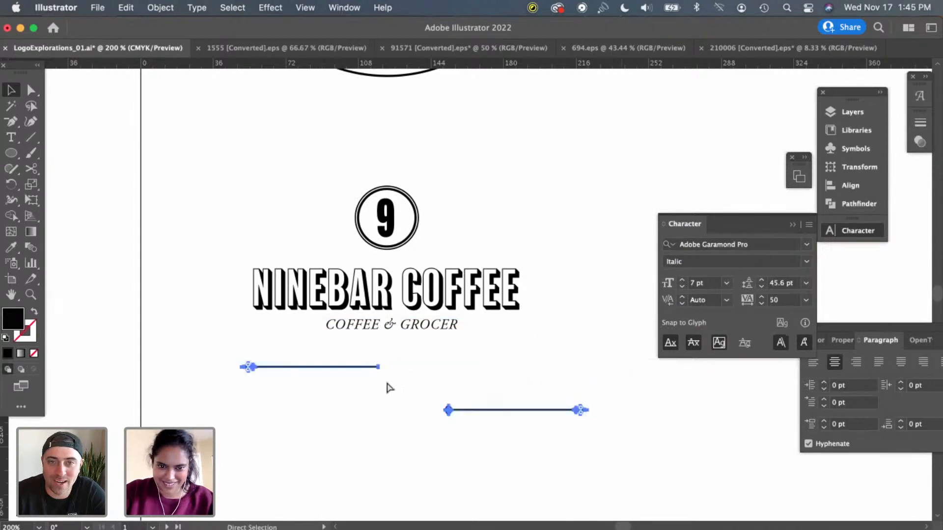
key(super+z)
Isolate the left divider half, scale it down and place it beneath the left end of the NINEBAR COFFEE wordmark
click(368, 400)
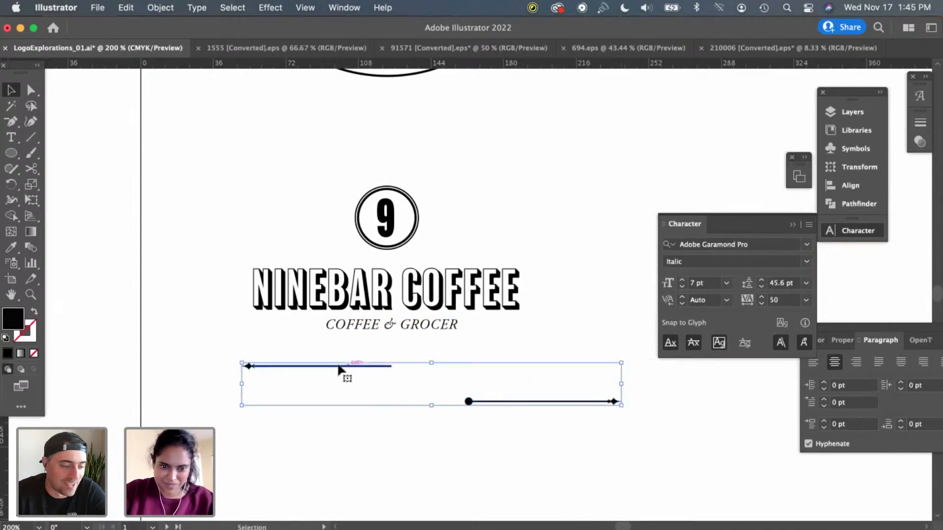
double_click(344, 373)
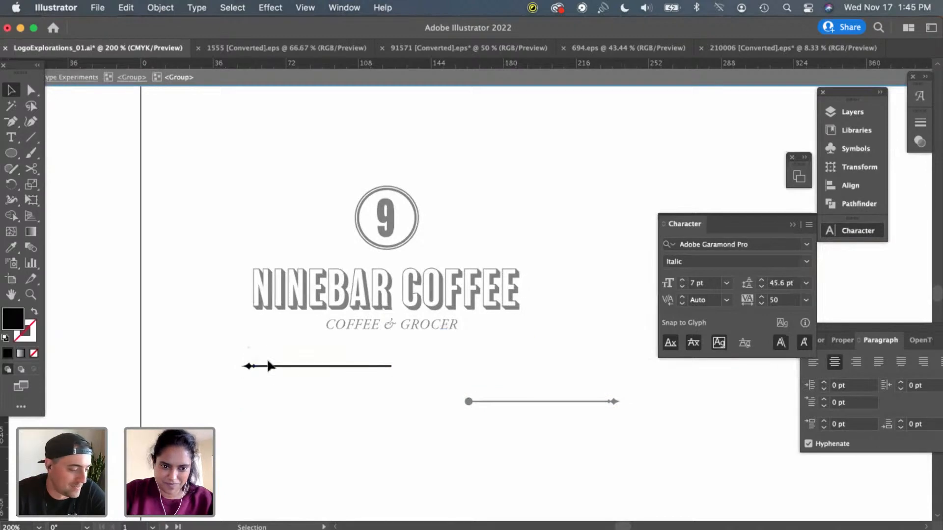
click(272, 371)
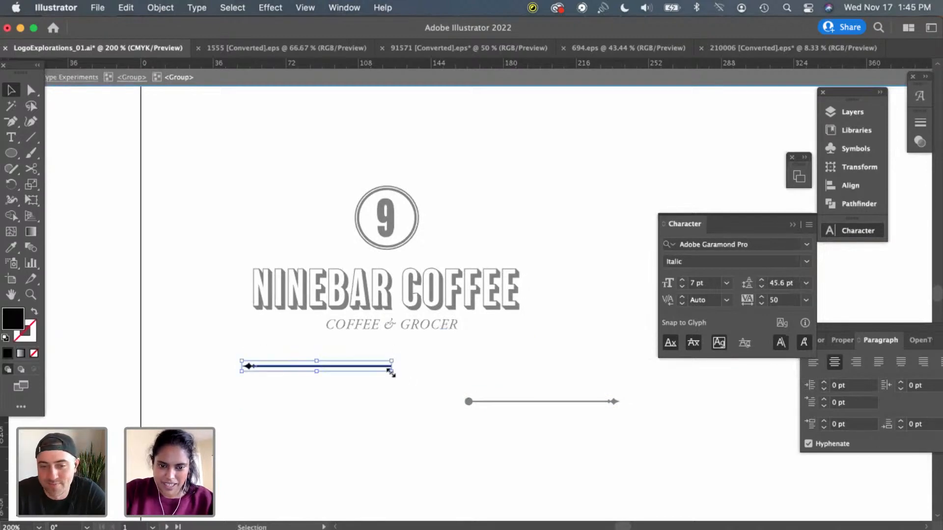
drag(391, 371, 359, 369)
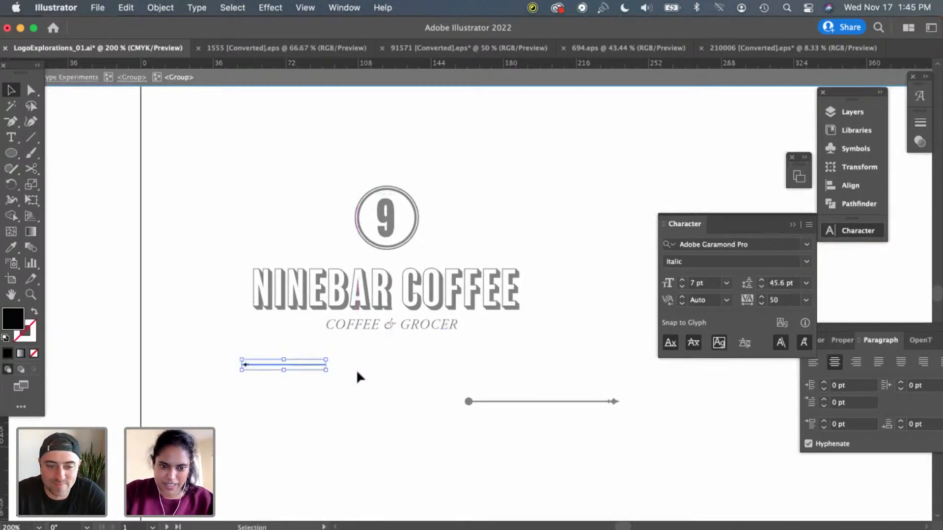
drag(284, 372, 314, 323)
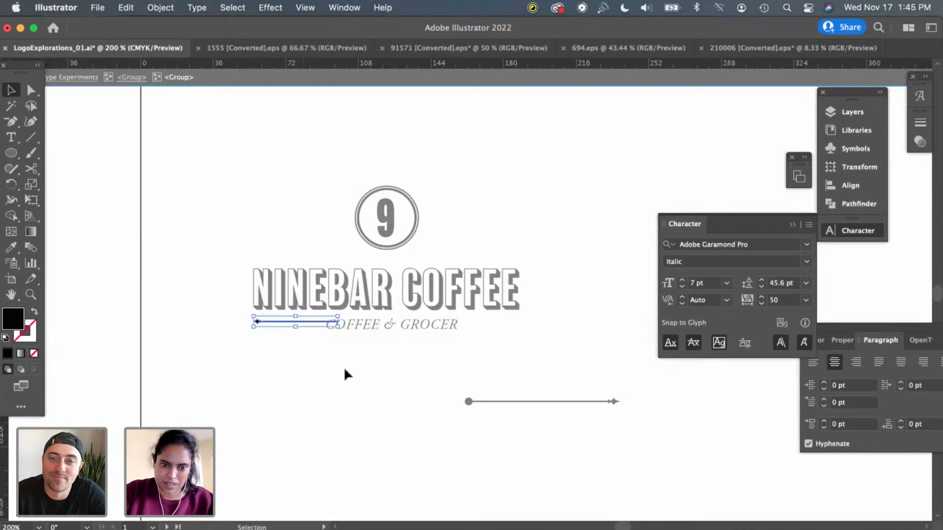
click(351, 373)
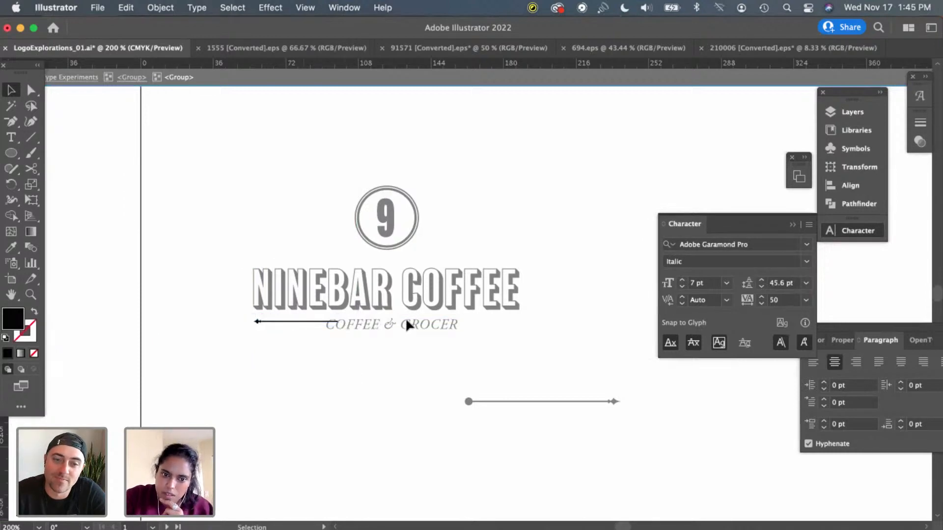
Move the "COFFEE & GROCER" tagline right until it clears the small divider half, and ungroup the two divider halves
double_click(426, 370)
drag(419, 328, 439, 320)
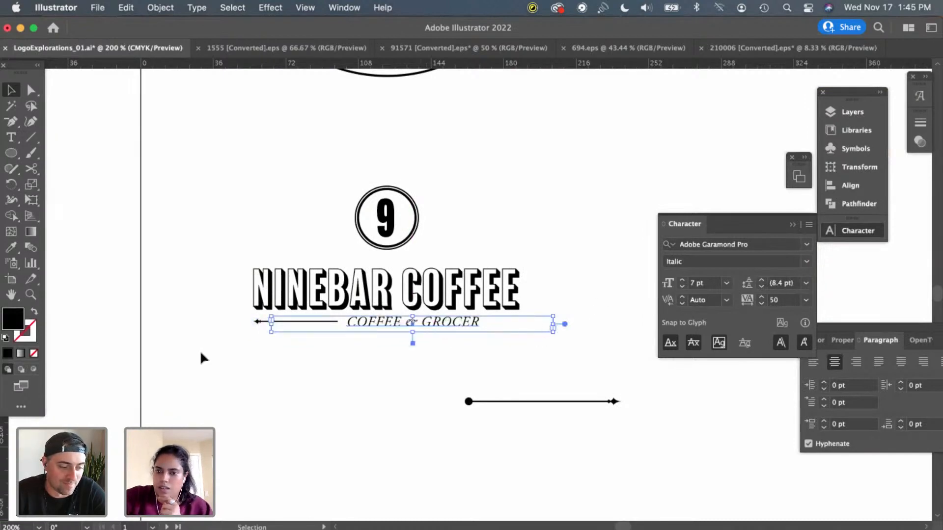
click(257, 322)
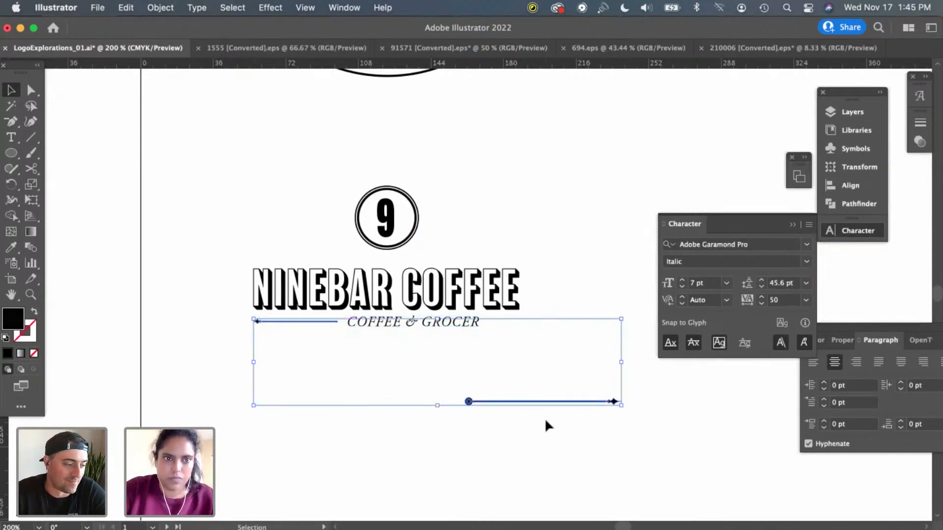
click(564, 433)
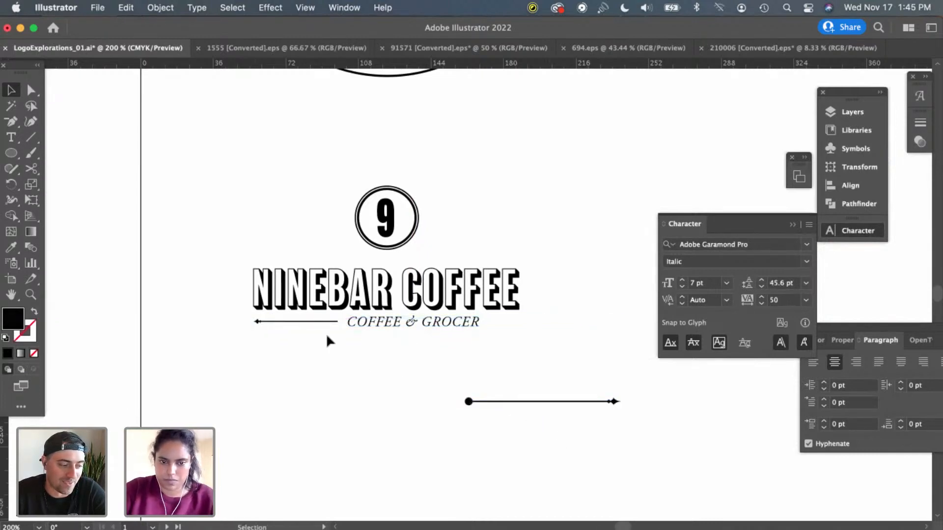
Try to shorten the left divider half beside the tagline
click(320, 322)
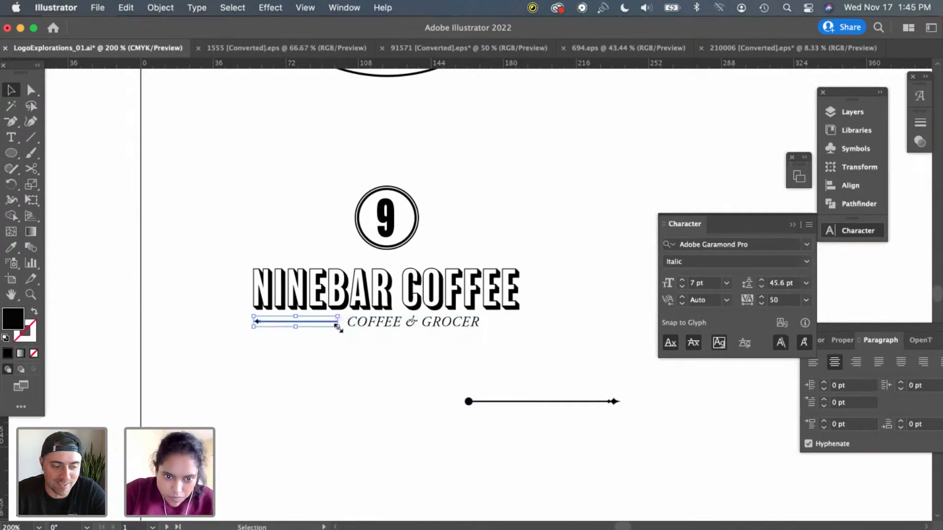
drag(338, 327, 294, 328)
click(337, 373)
Save the document and change the "COFFEE & GROCER" tagline's Adobe Garamond Pro style to Regular
click(388, 323)
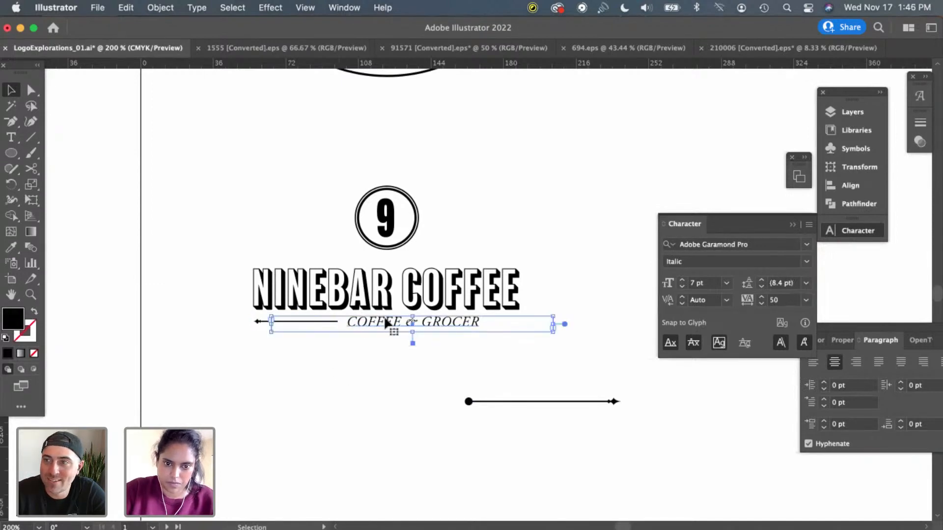
key(a)
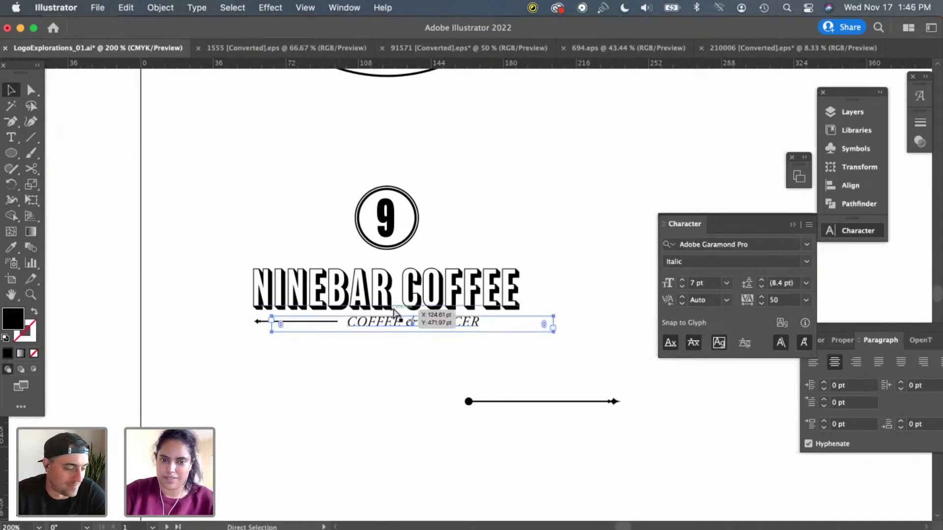
key(super+s)
key(v)
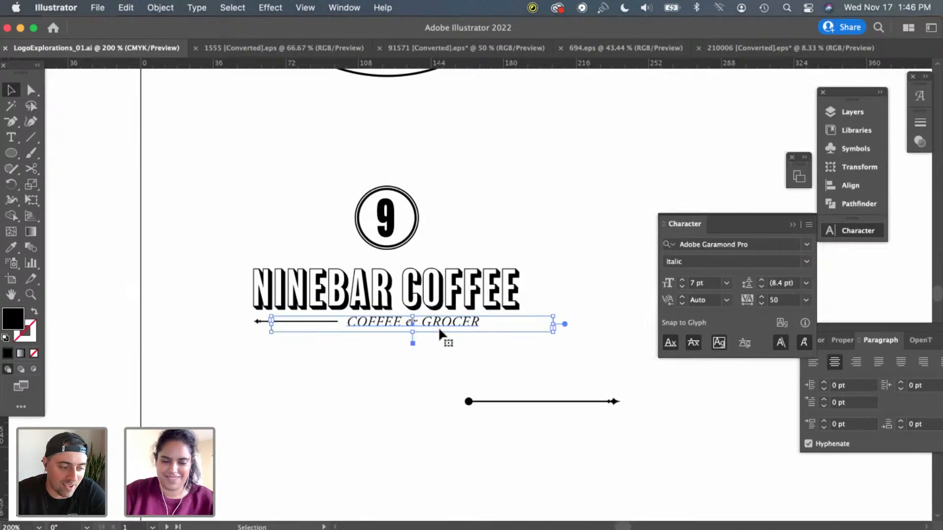
click(806, 261)
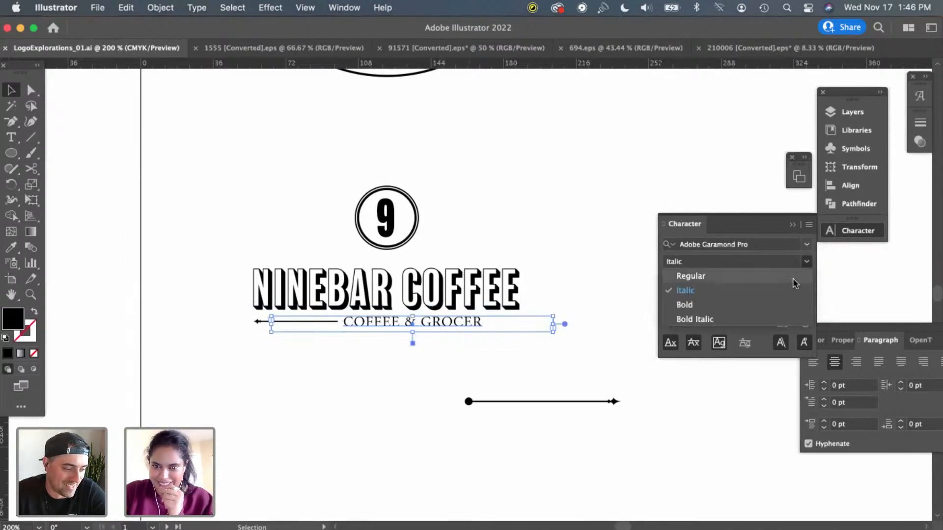
click(792, 278)
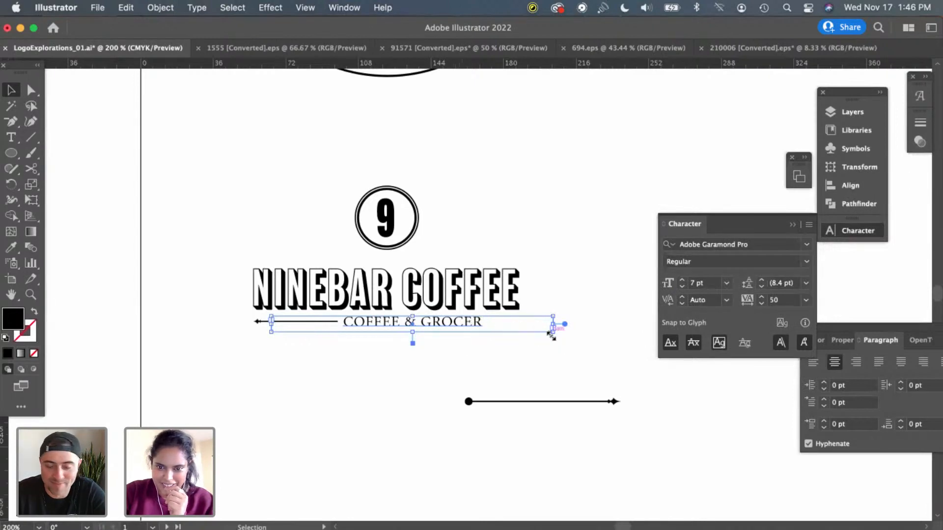
Narrow the tagline's text frame from its right side and horizontally centre the tagline with the NINEBAR COFFEE wordmark
drag(530, 336, 511, 342)
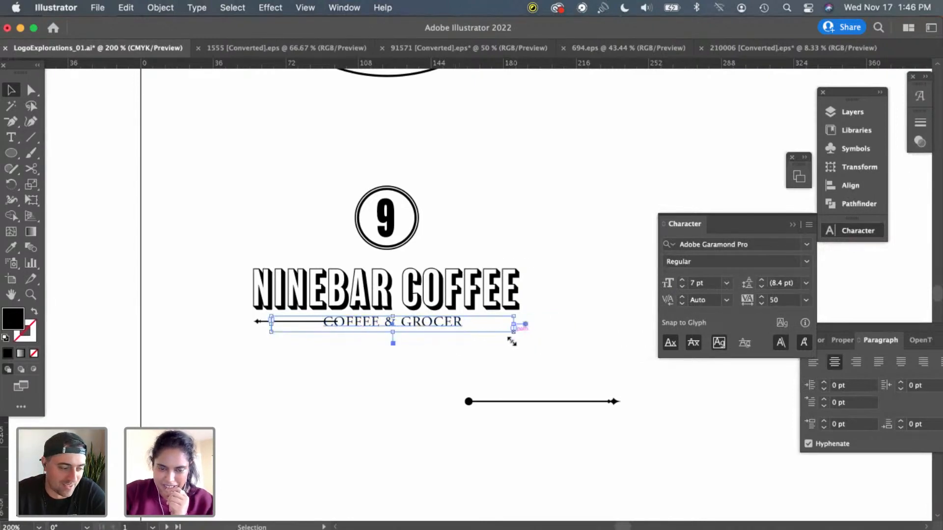
shift+click(436, 297)
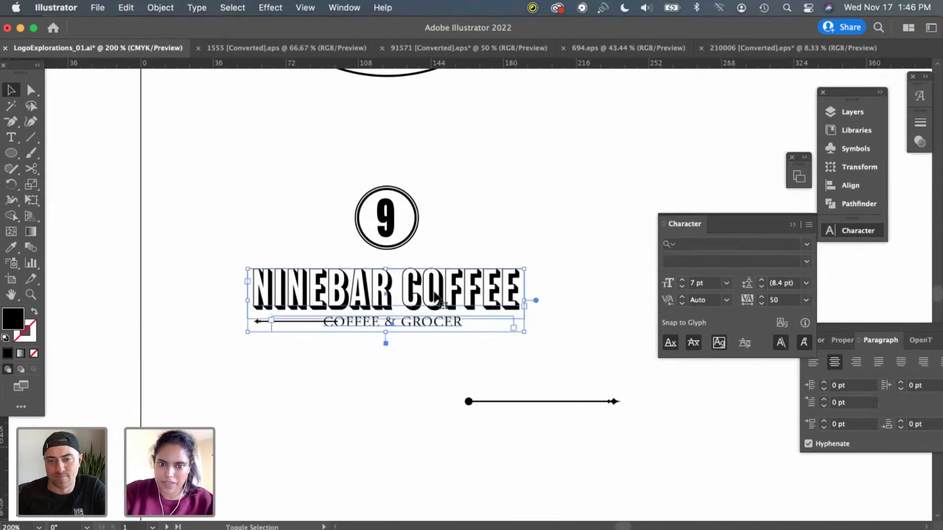
click(851, 185)
click(691, 141)
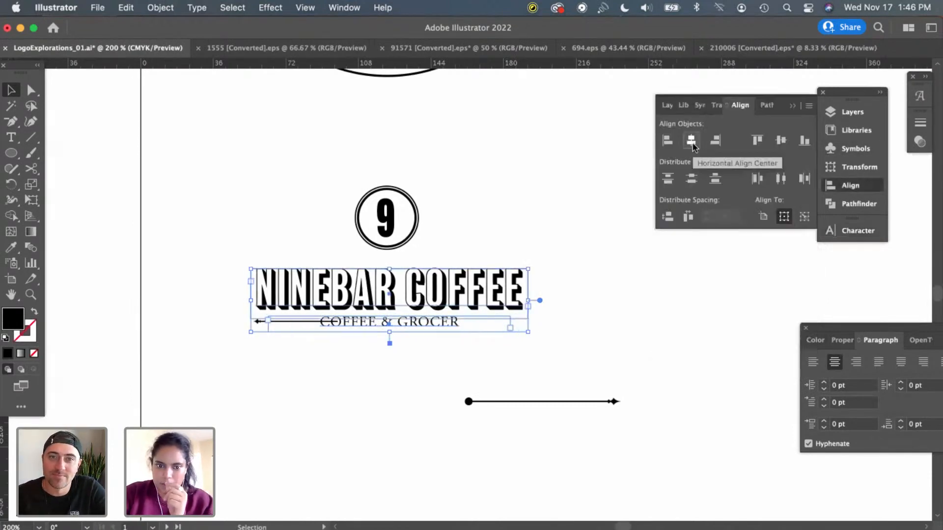
click(385, 378)
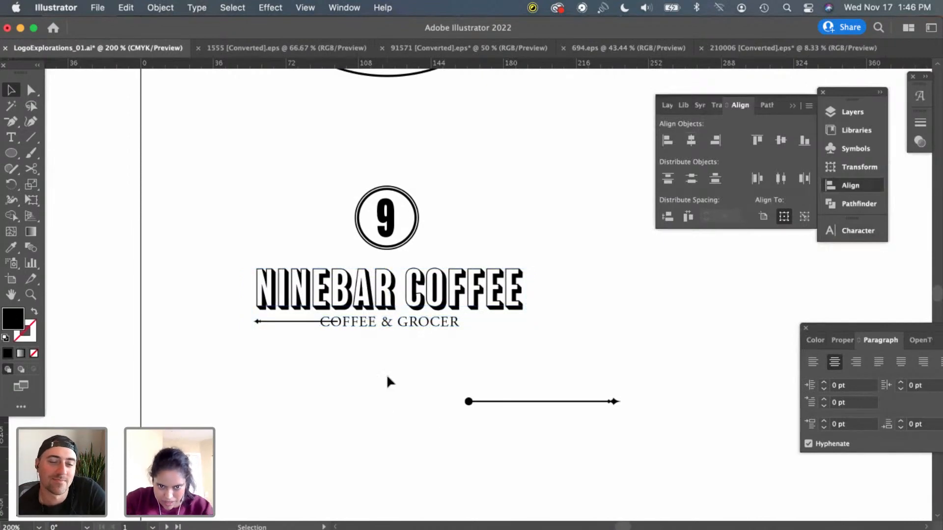
Scale down the left divider half so it ends just before the C of the "COFFEE & GROCER" tagline
key(super+equal)
scroll(386, 382, left, 3)
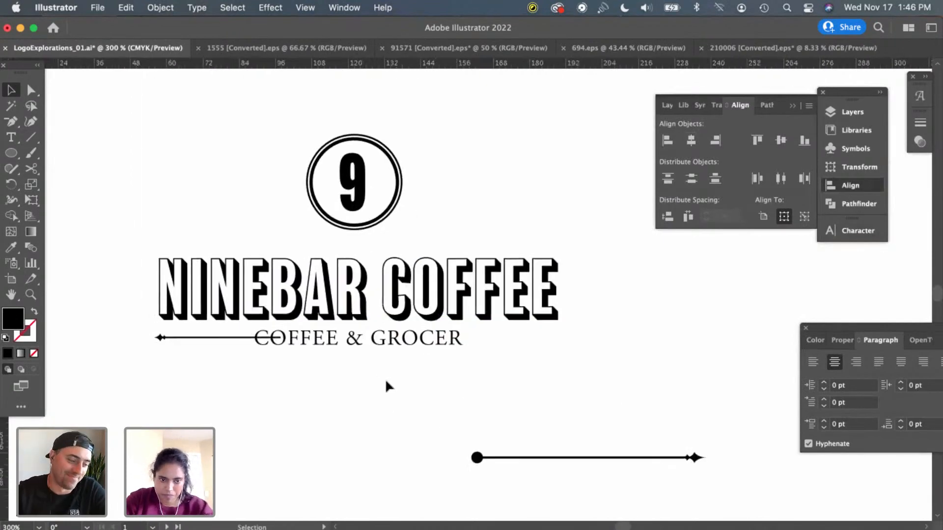
scroll(386, 381, left, 2)
click(350, 315)
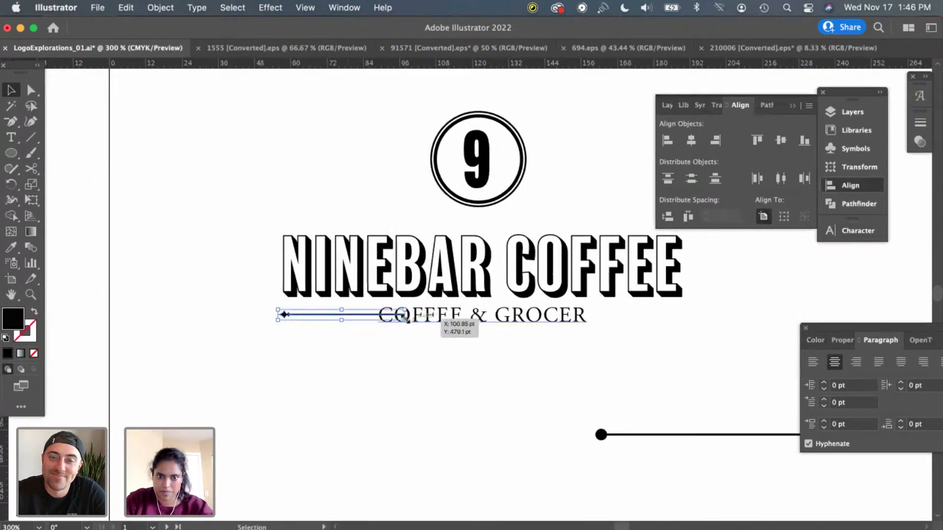
drag(401, 317, 376, 315)
click(376, 378)
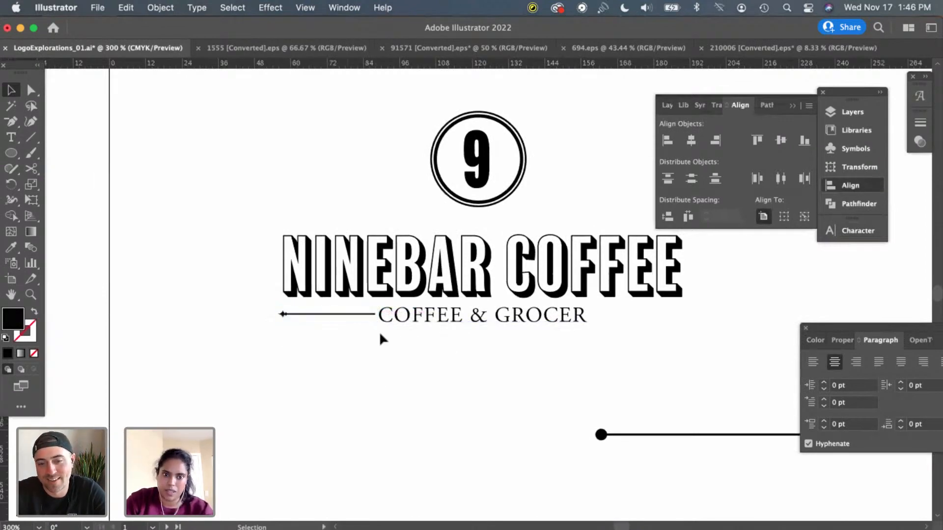
Show the guides and add a vertical guide at the left edge of the NINEBAR COFFEE wordmark
click(322, 316)
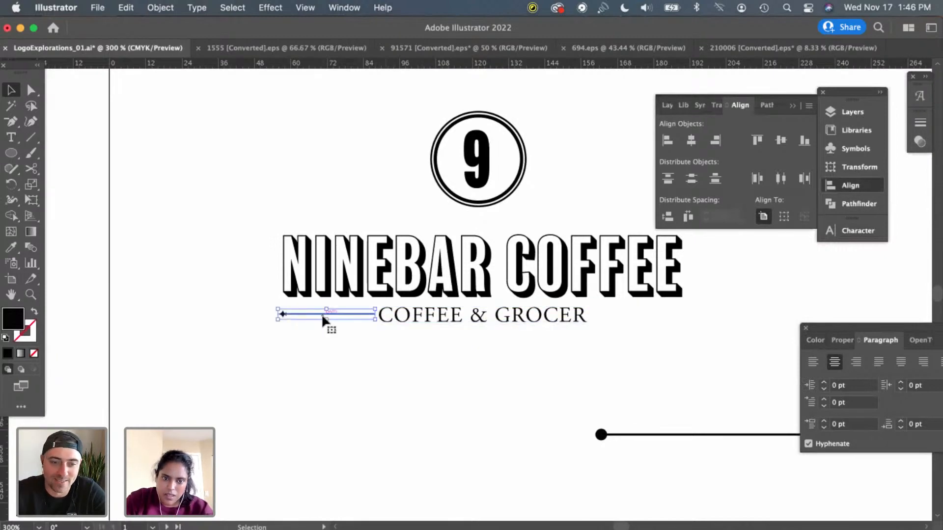
key(super+semicolon)
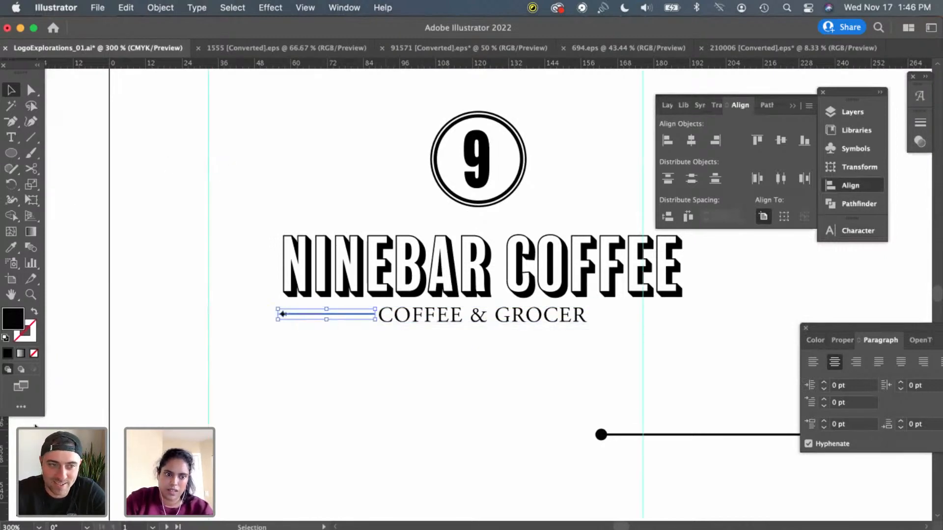
drag(4, 419, 281, 420)
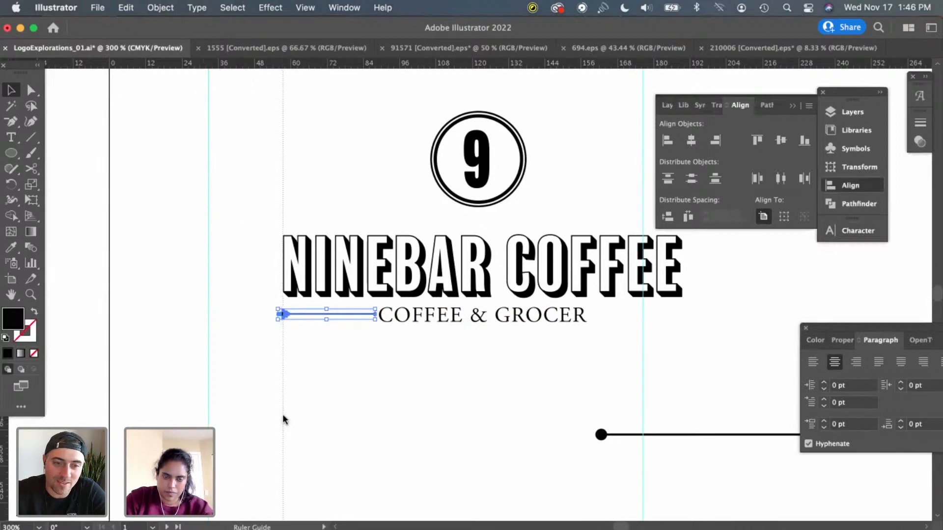
Resize the left divider half so its ornamented end starts exactly at the guide on the wordmark's left edge
key(super+equal)
key(super+equal)
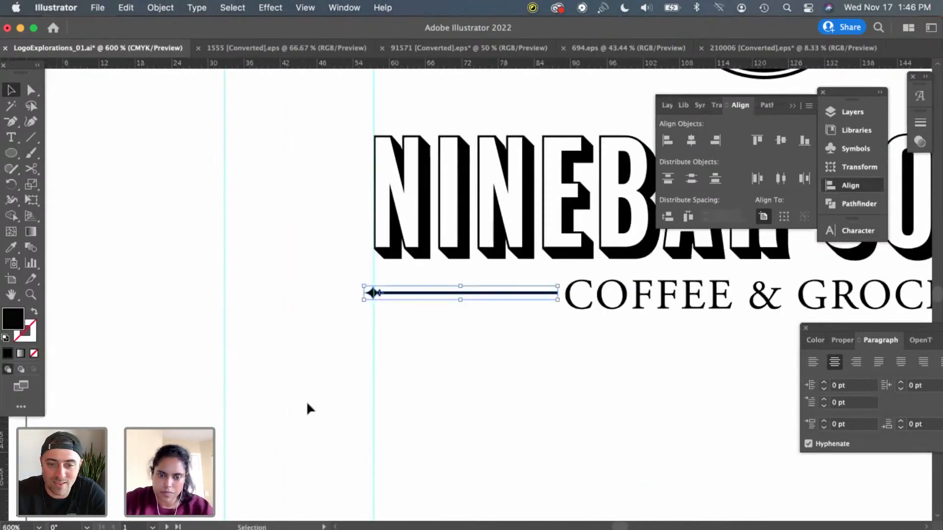
drag(364, 300, 373, 297)
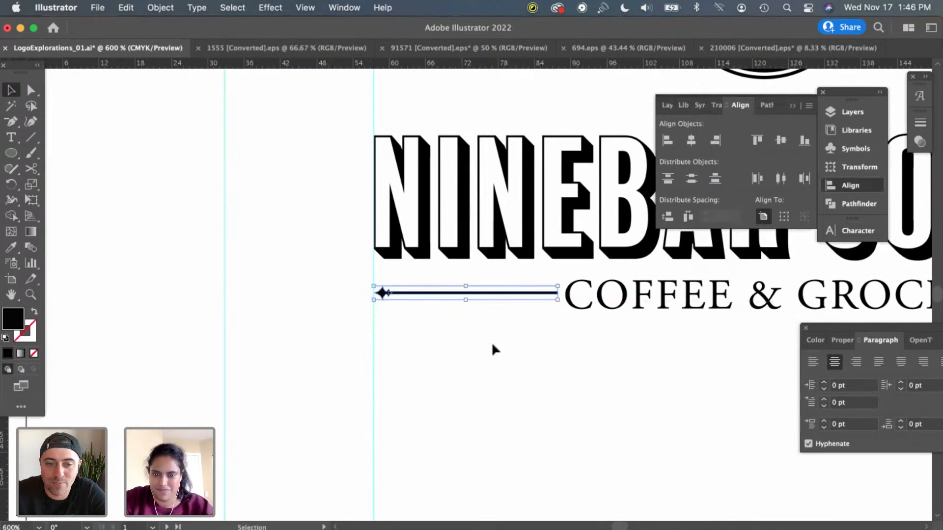
click(550, 388)
Try nudging the left divider half down and up to adjust its vertical position beside the tagline
scroll(573, 391, right, 2)
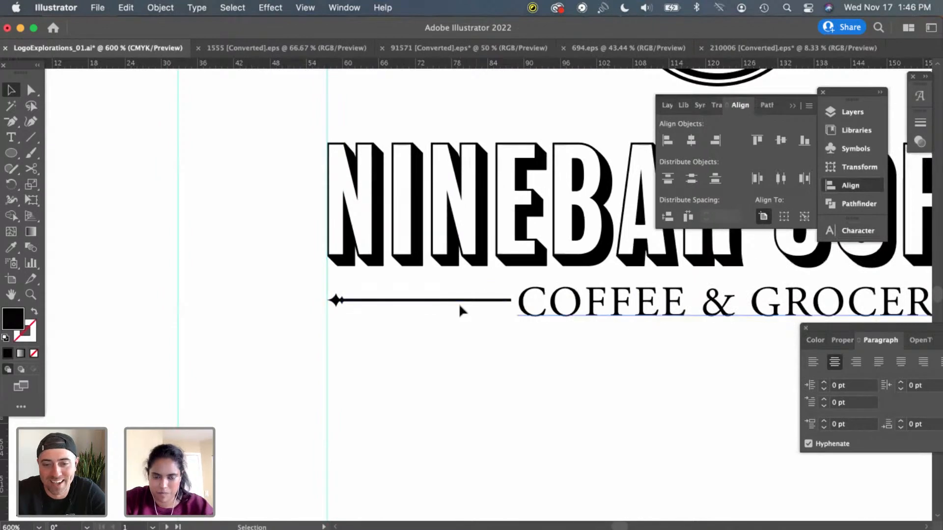
click(459, 302)
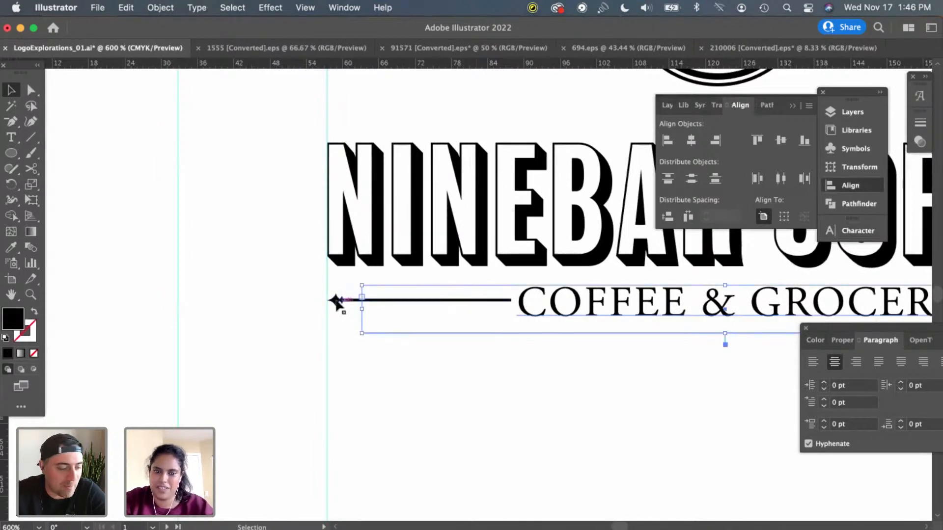
drag(303, 294, 342, 308)
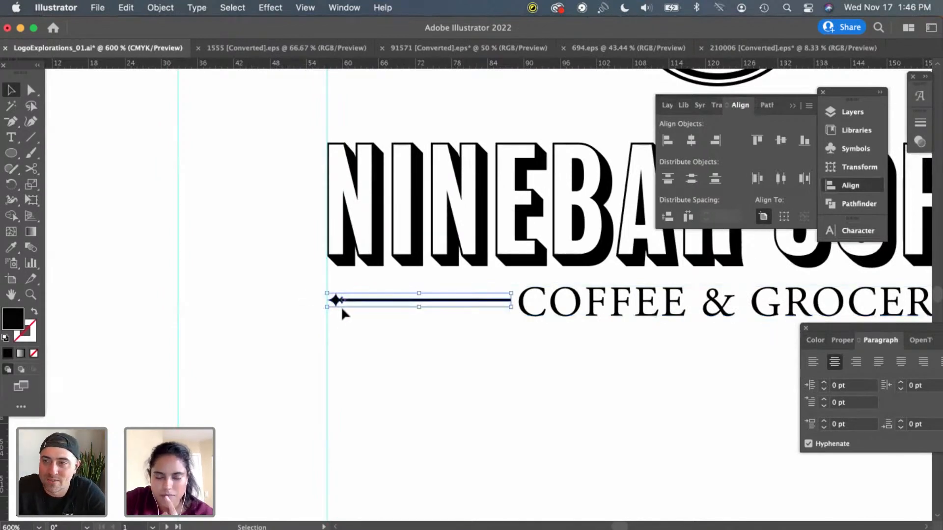
key(Down)
key(Up)
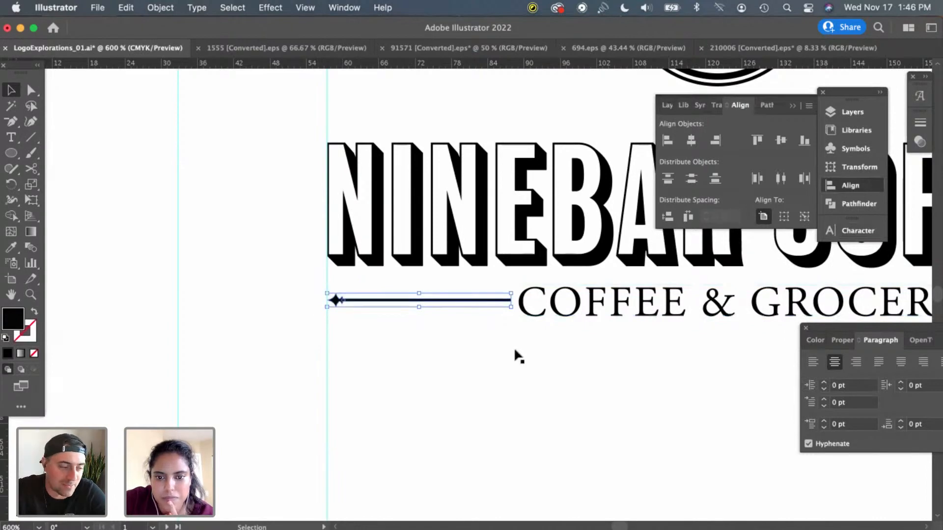
Reduce the "COFFEE & GROCER" tagline to a font size of 6 pt
scroll(558, 369, right, 7)
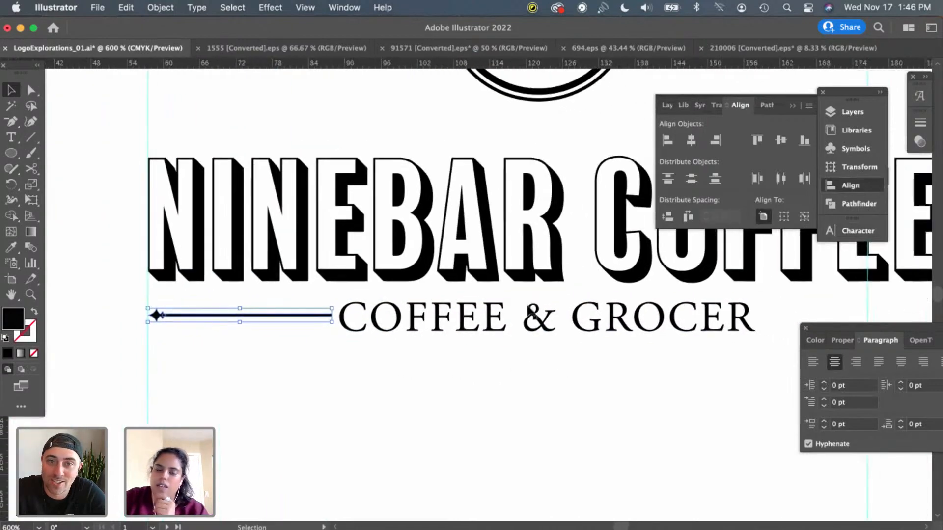
click(648, 324)
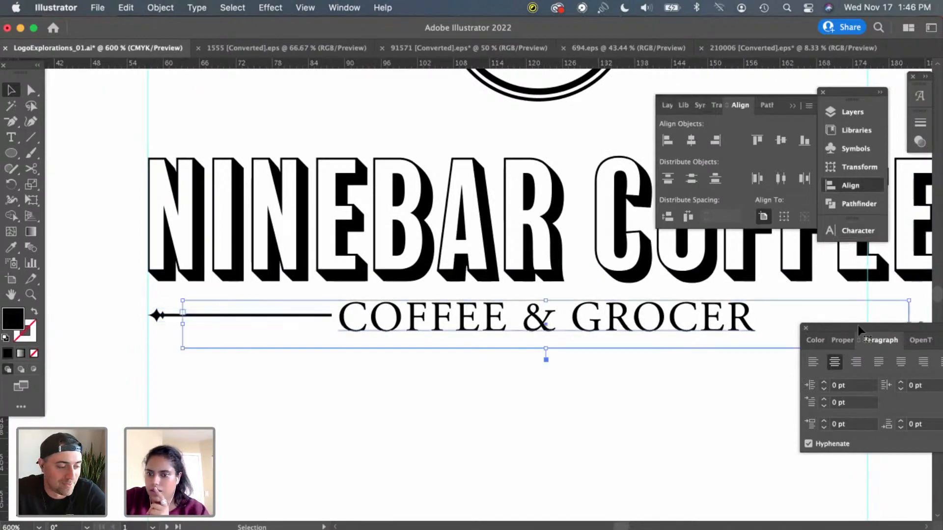
click(856, 234)
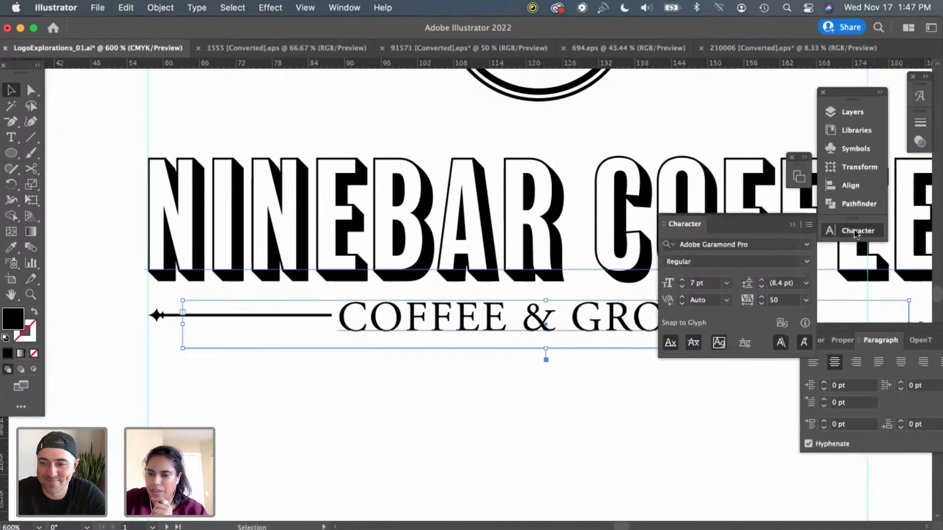
click(726, 283)
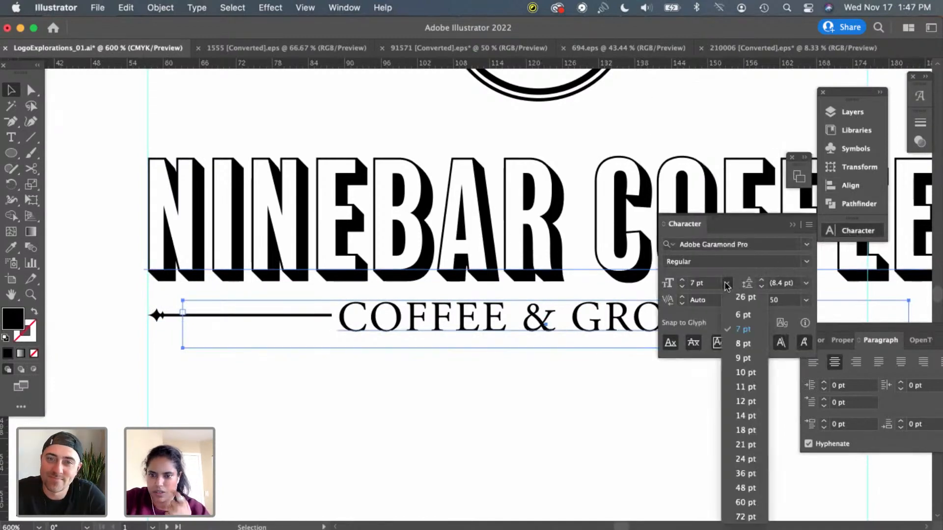
click(740, 315)
click(508, 417)
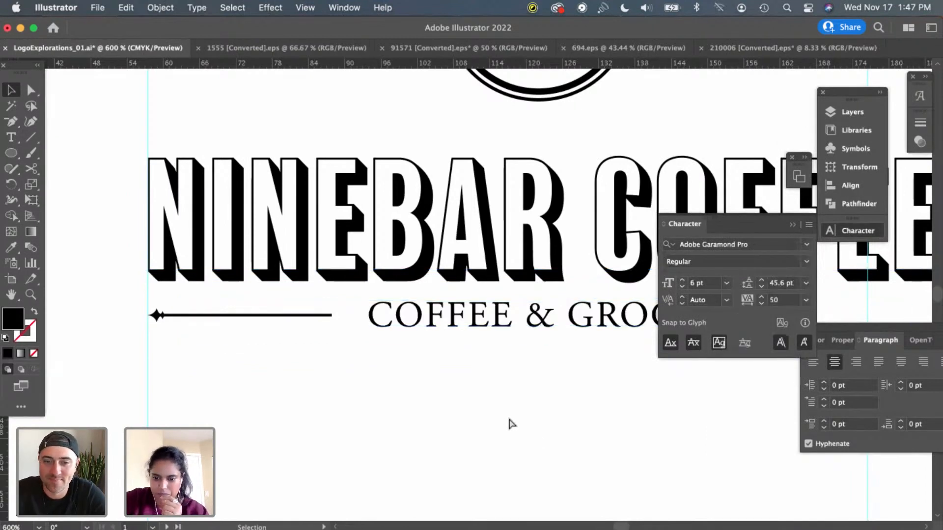
Centre the "COFFEE & GROCER" tagline horizontally under the NINEBAR COFFEE wordmark
key(super+minus)
key(super+minus)
key(super+minus)
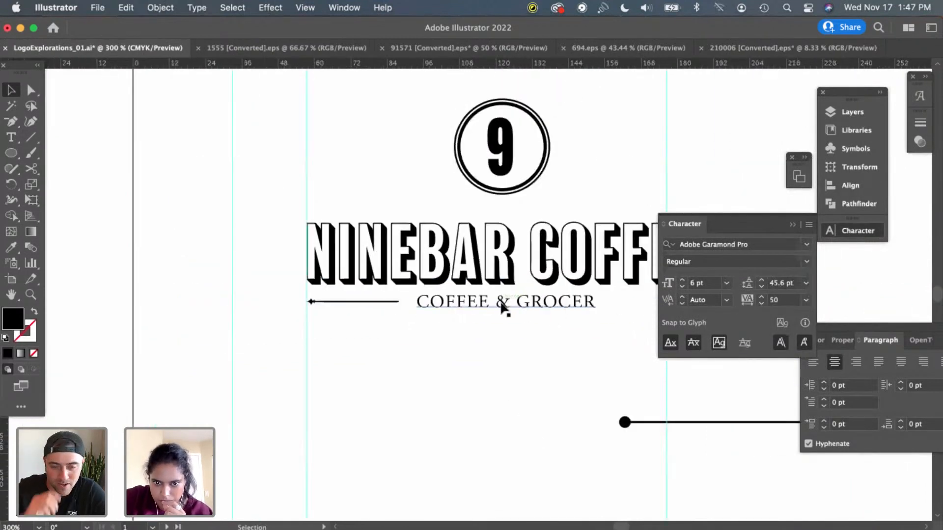
click(486, 309)
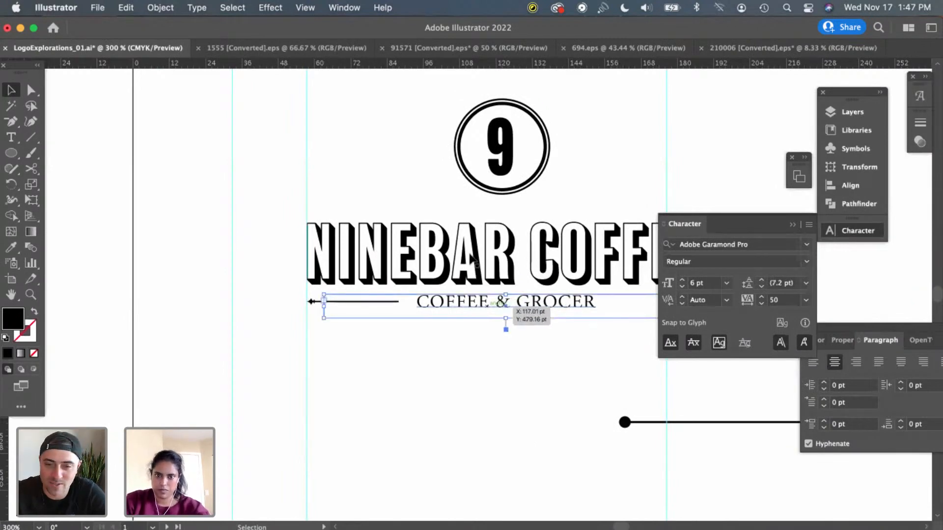
shift+click(478, 273)
click(854, 186)
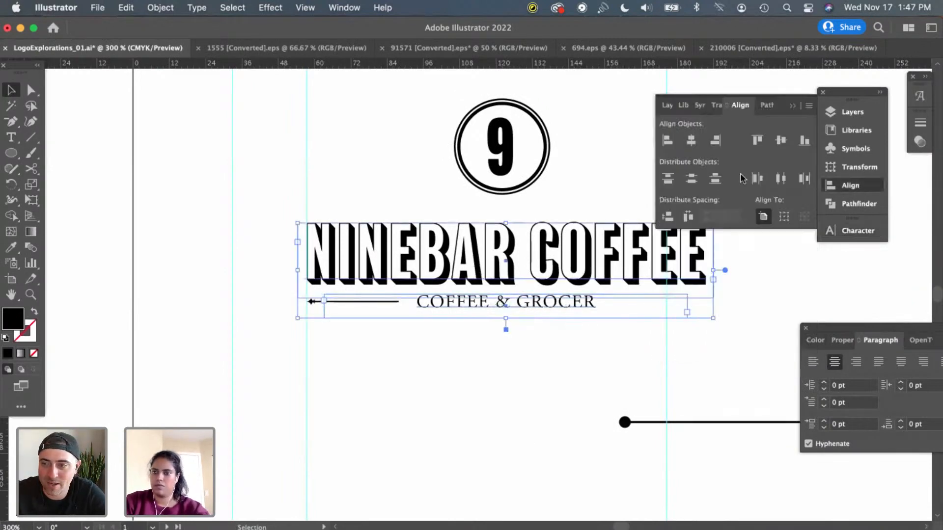
click(451, 375)
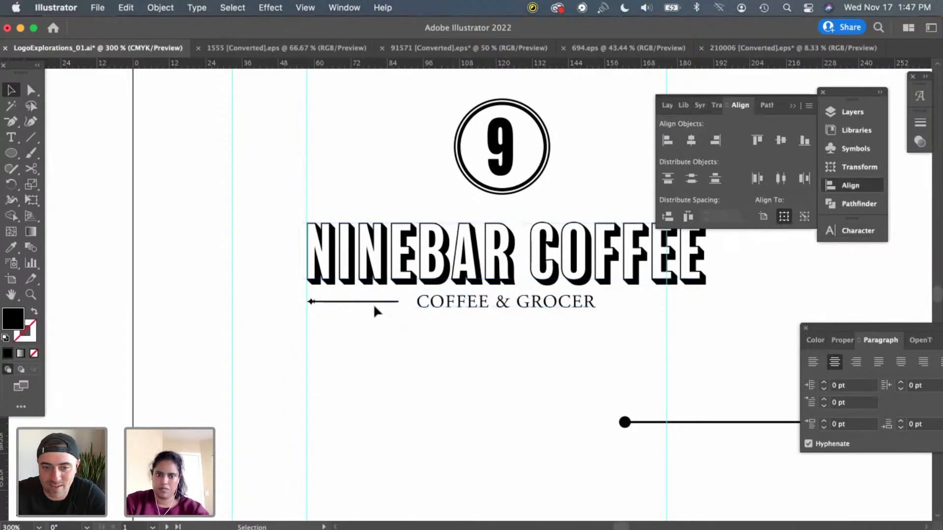
Enlarge the left divider half so its plain end reaches closer to the C of the tagline
click(374, 302)
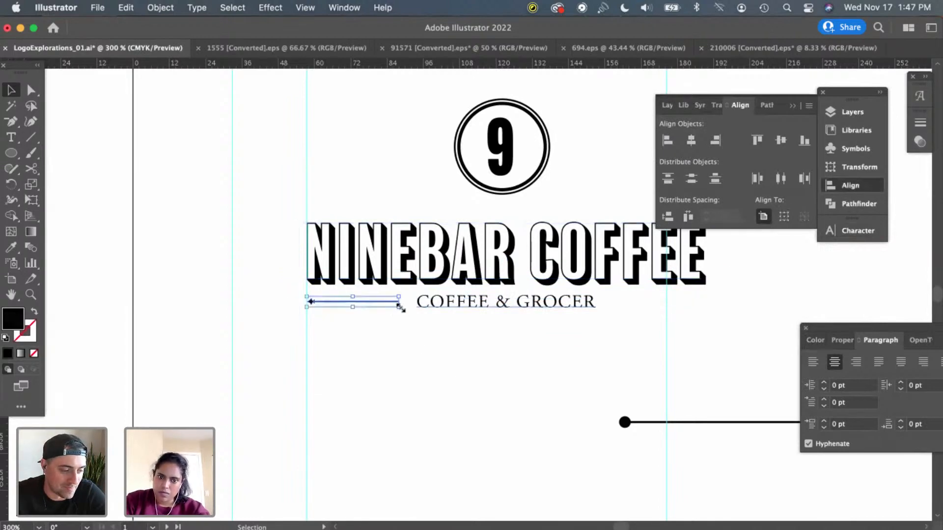
drag(401, 306, 410, 307)
click(483, 357)
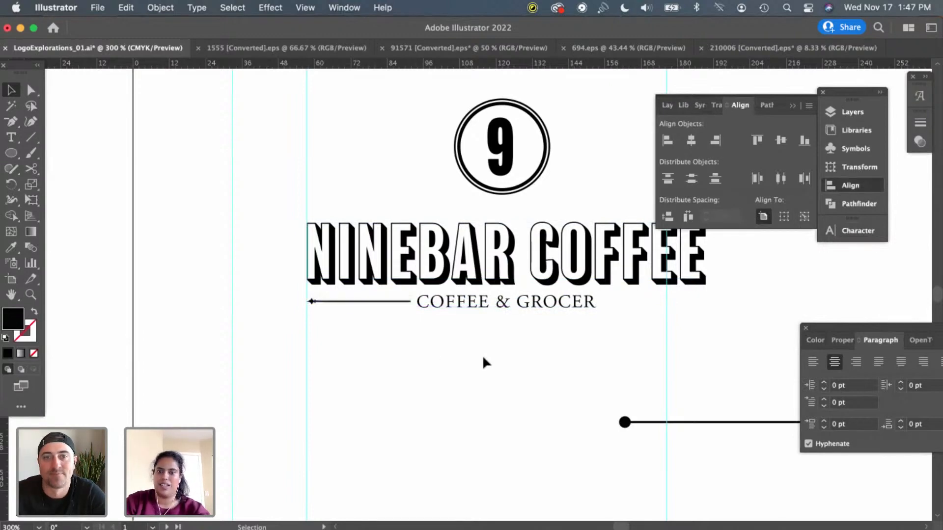
Delete the leftover divider line extending from the black dot below the logo
scroll(483, 357, right, 2)
scroll(483, 357, up, 1)
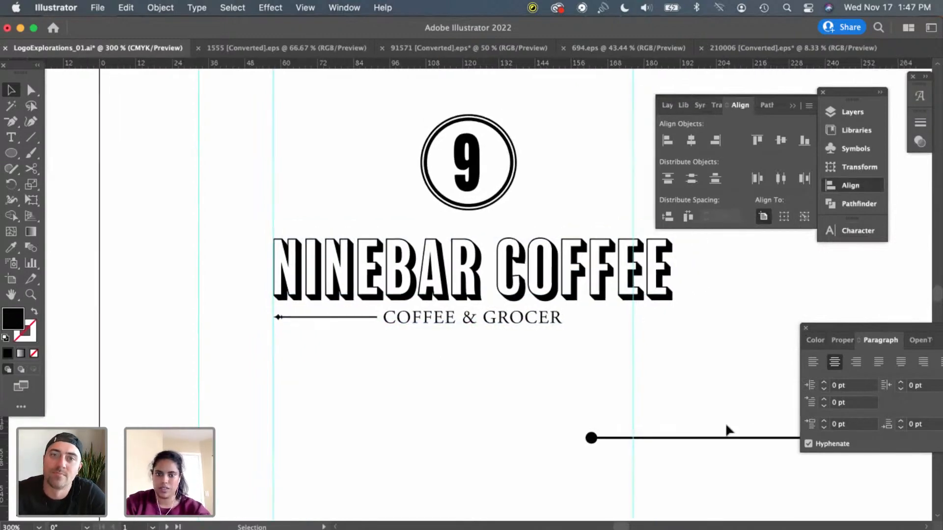
drag(720, 449, 714, 419)
key(Delete)
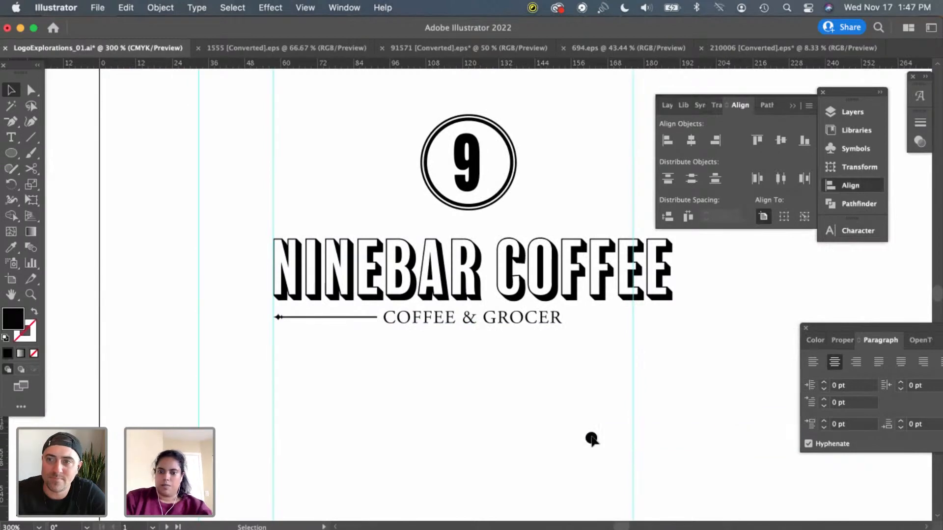
Place a mirrored copy of the left divider after the tagline, with its ornamented end at the wordmark's right edge
click(310, 320)
drag(310, 319, 375, 368)
drag(451, 382, 589, 314)
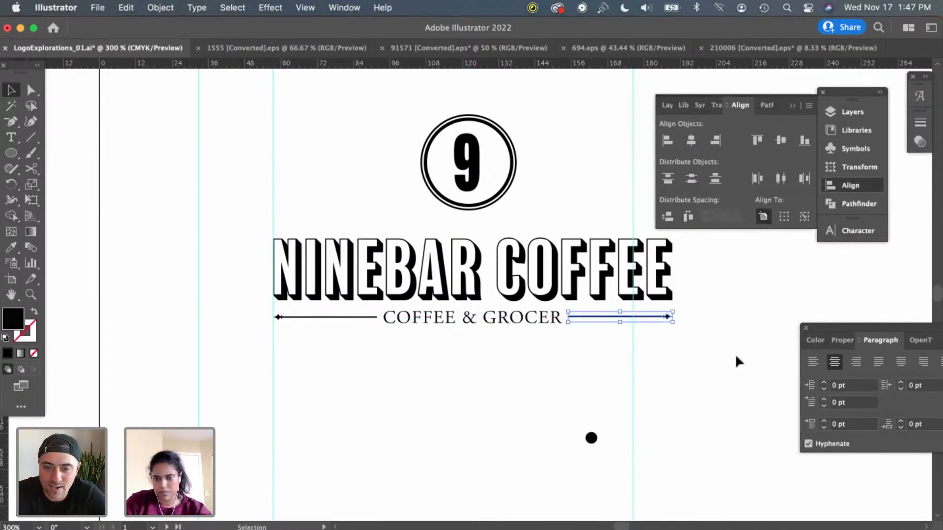
click(670, 425)
key(a)
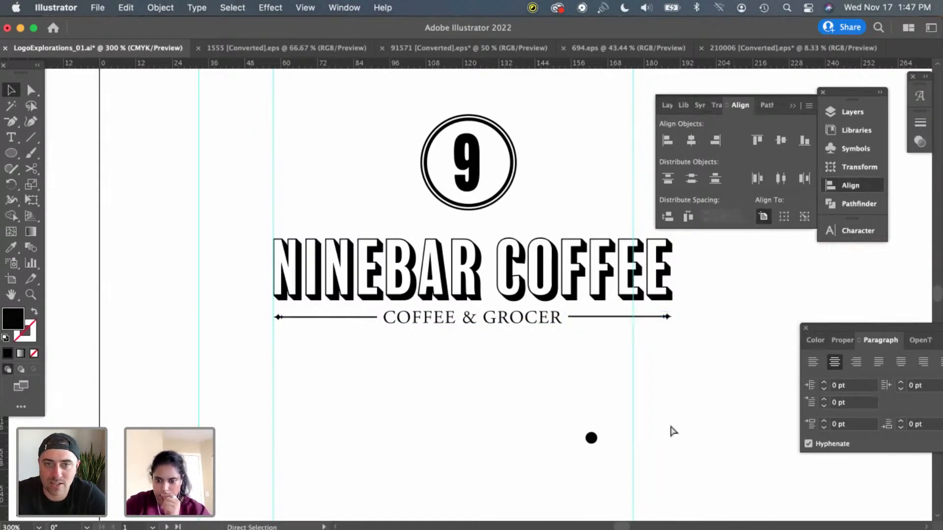
Hide the guides and delete the leftover black dot below the logo
key(super+semicolon)
key(super+minus)
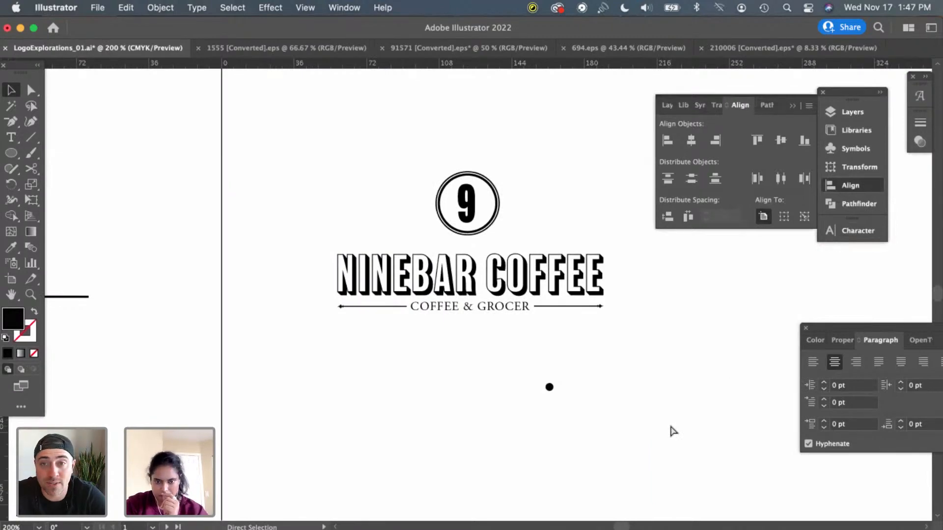
key(super+equal)
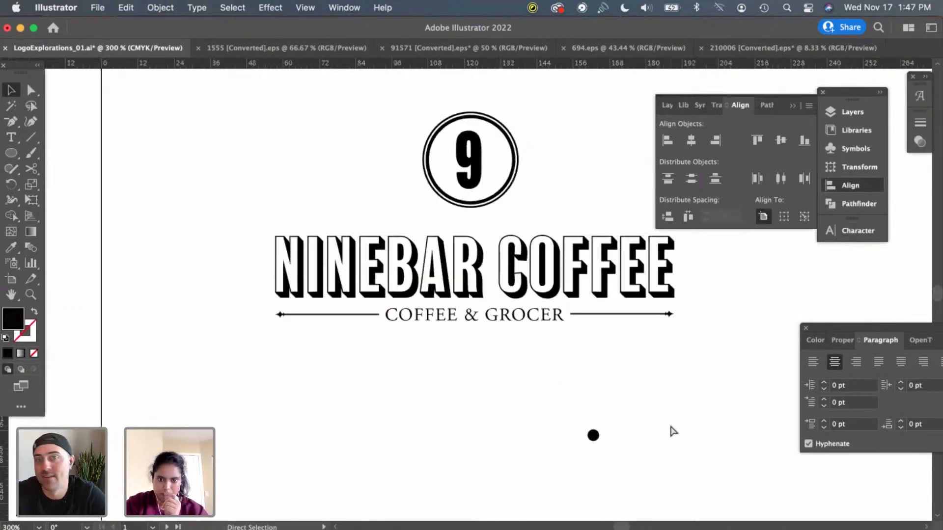
key(v)
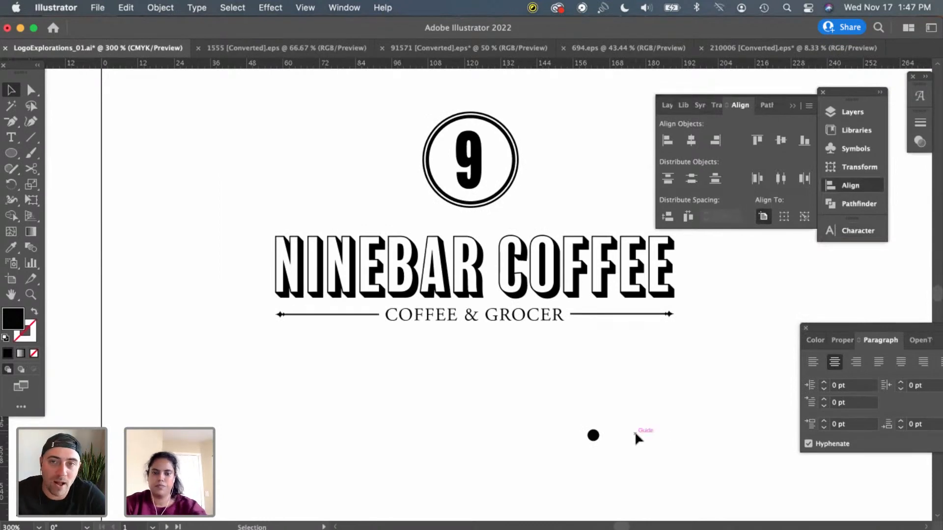
scroll(589, 400, down, 2)
scroll(589, 400, right, 1)
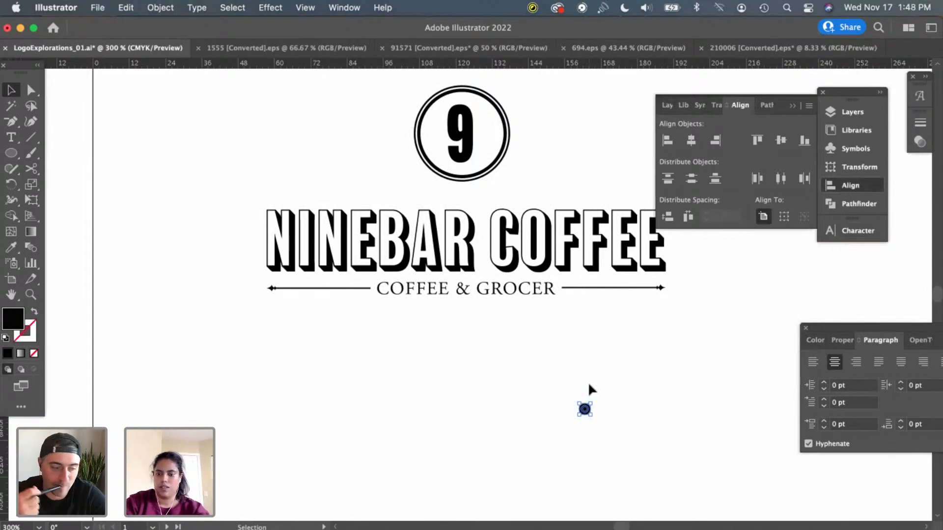
key(Delete)
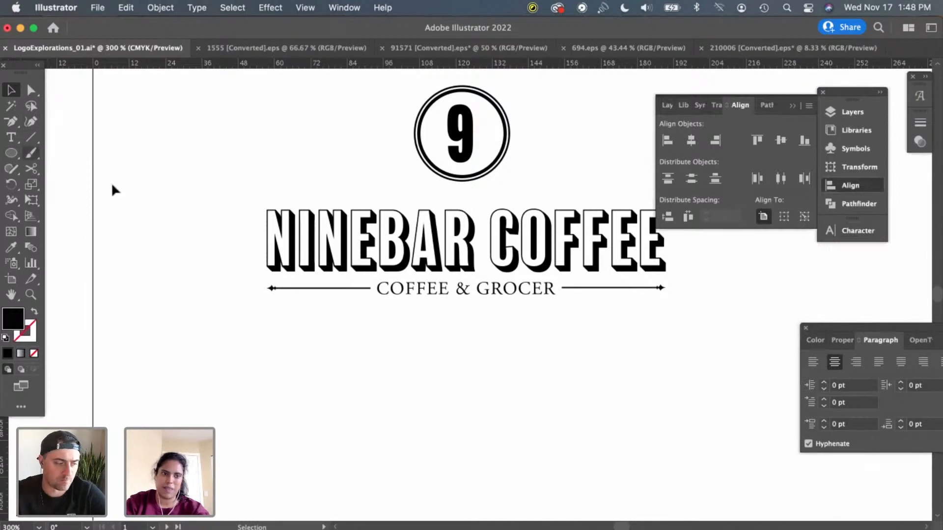
Duplicate the "COFFEE & GROCER" tagline below the logo and change the copy's text to "EST. 2021"
click(483, 293)
drag(484, 291, 487, 360)
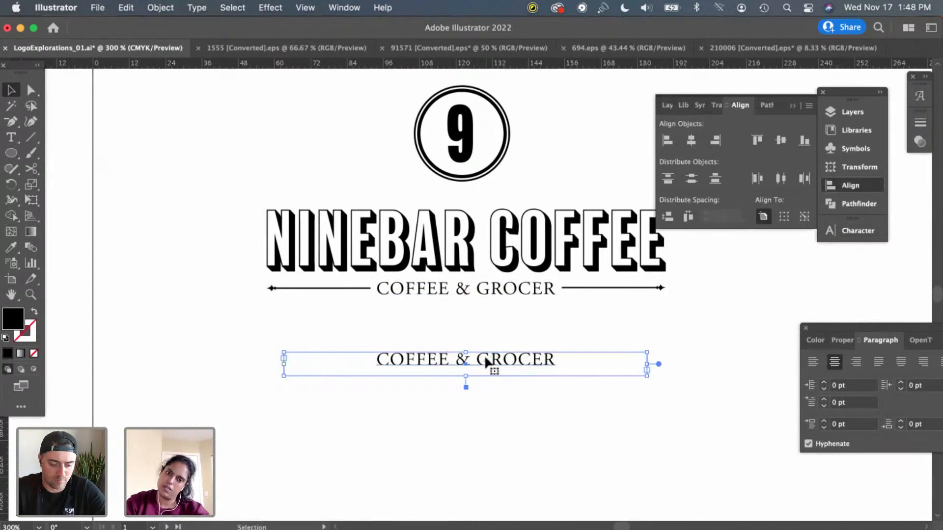
double_click(521, 357)
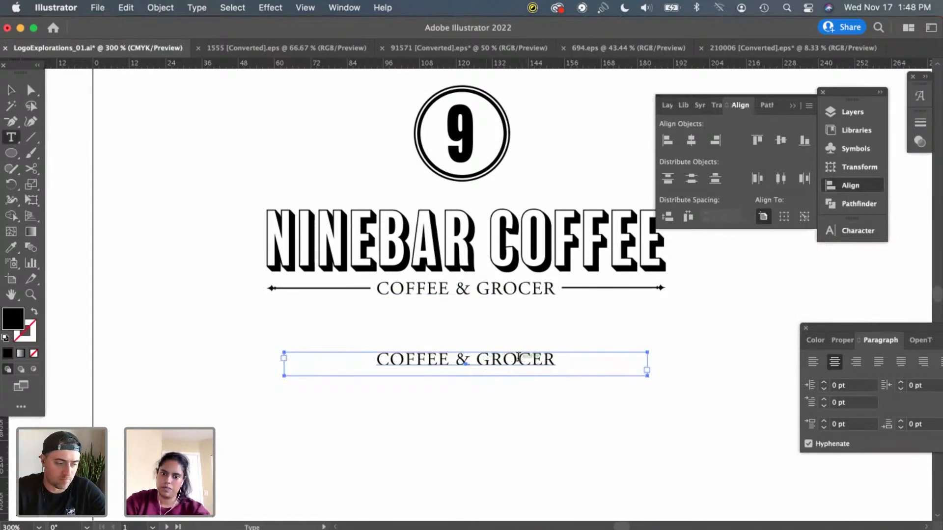
key(super+a)
text(EST)
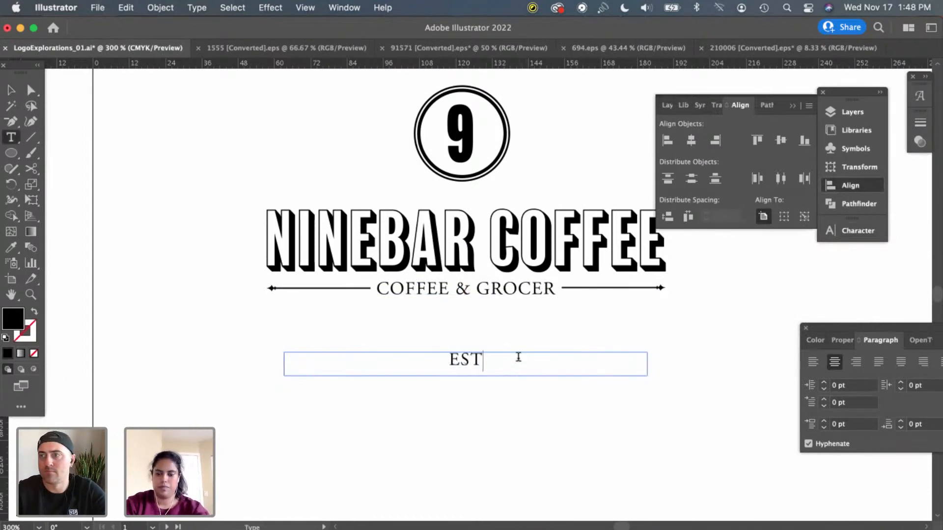
text(. 2)
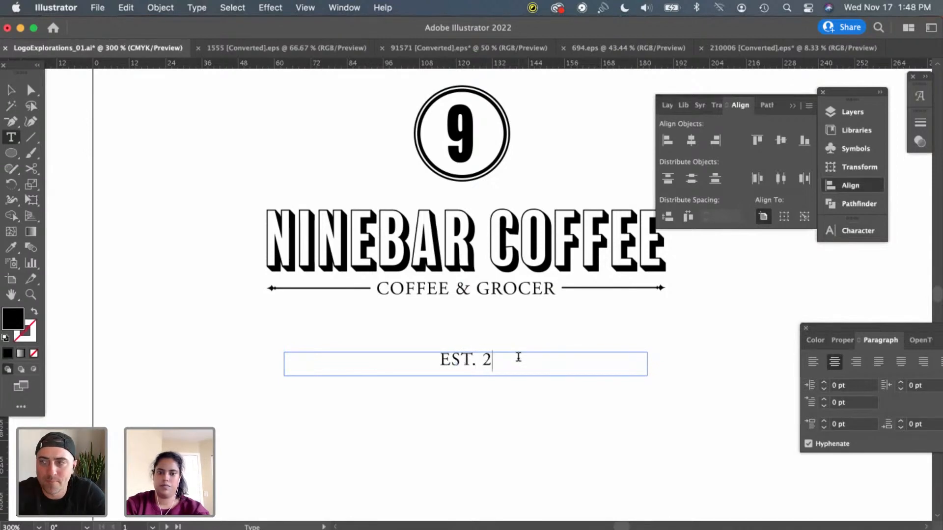
text(021)
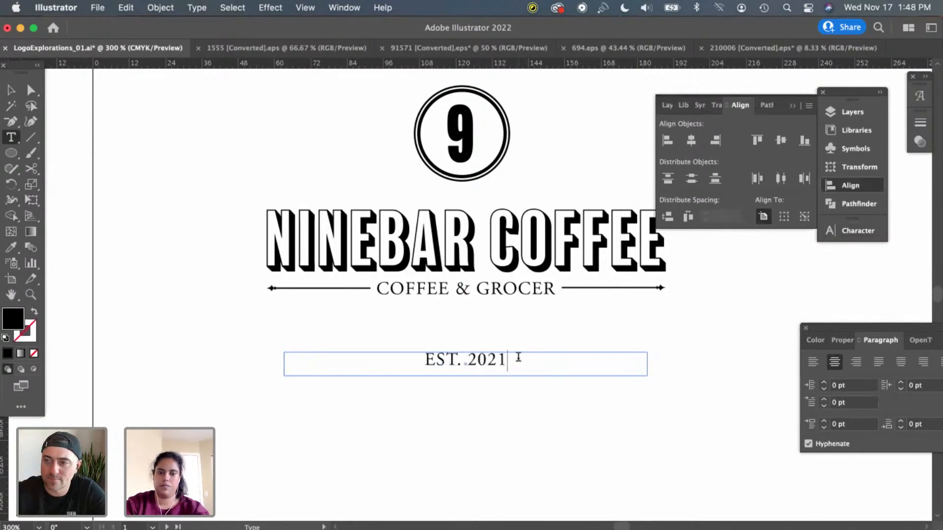
Set the tracking of the "EST. 2021" text to 0
drag(509, 361, 378, 354)
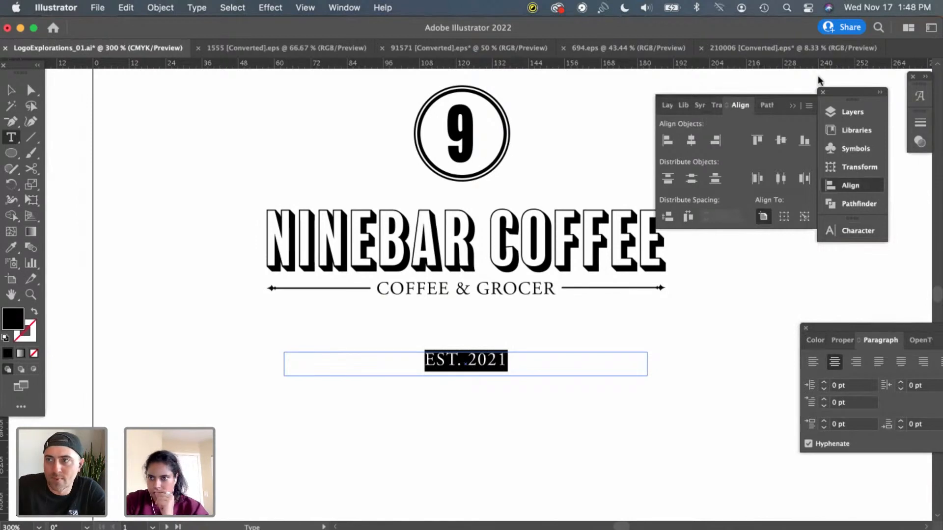
click(857, 232)
drag(786, 301, 751, 302)
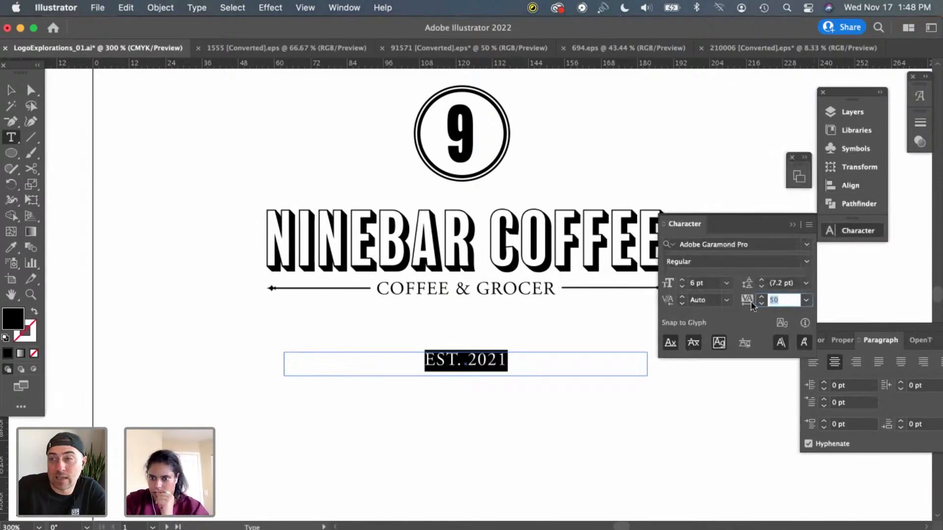
text(0)
key(Return)
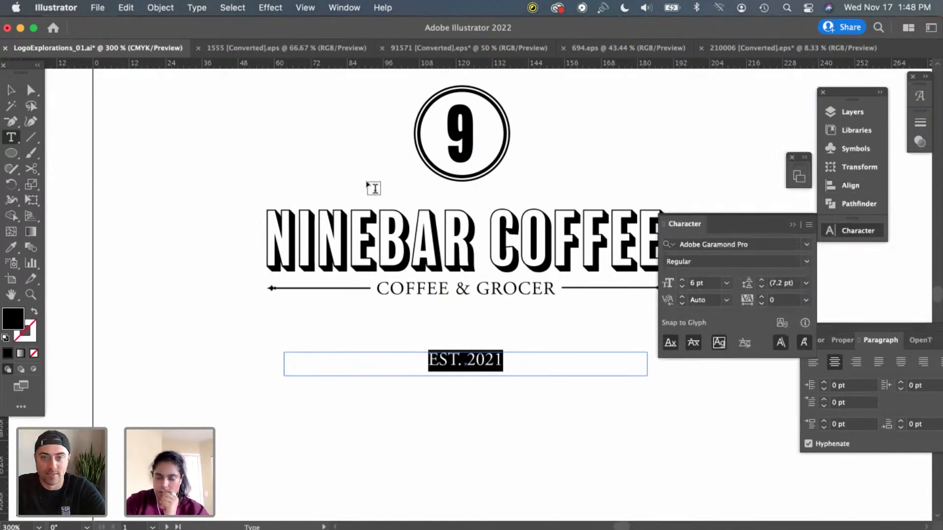
click(13, 93)
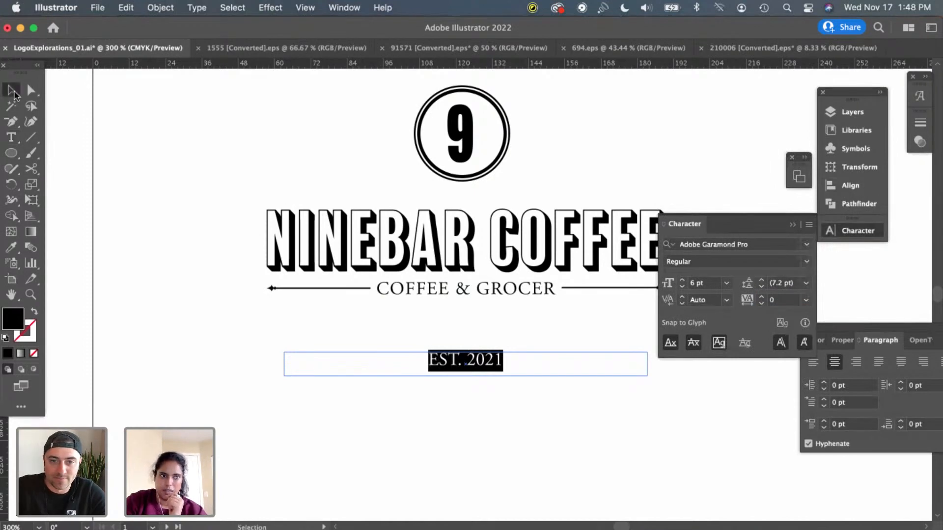
click(792, 225)
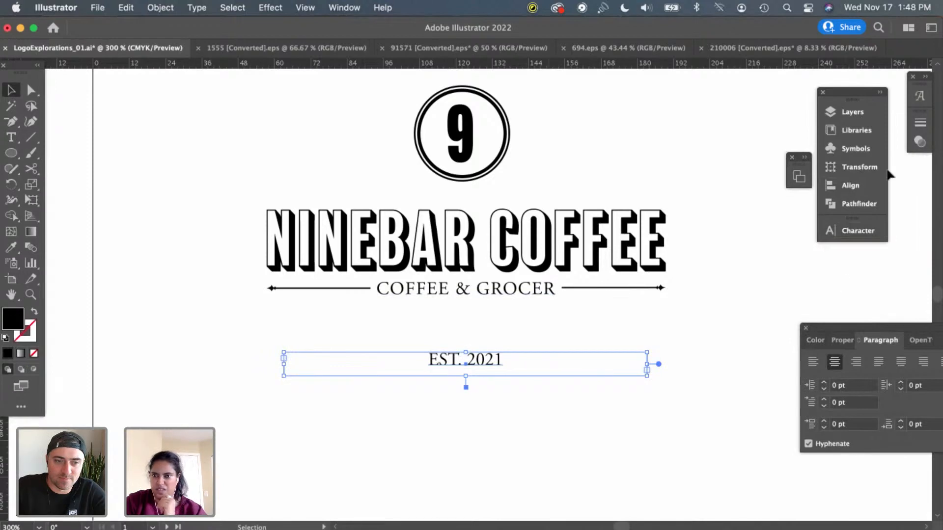
Warp the "EST. 2021" text with a horizontal Arc envelope at −17% bend and 10% horizontal distortion, and move it up slightly
click(855, 231)
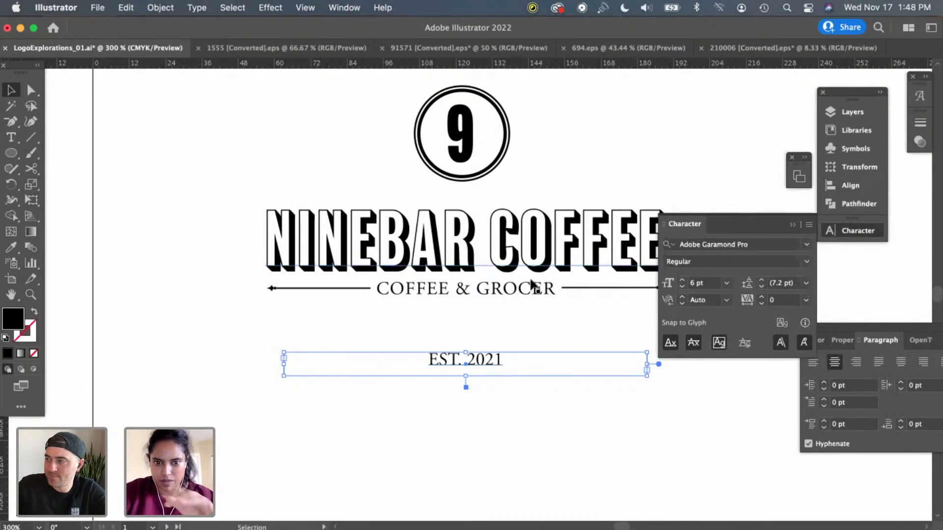
click(126, 11)
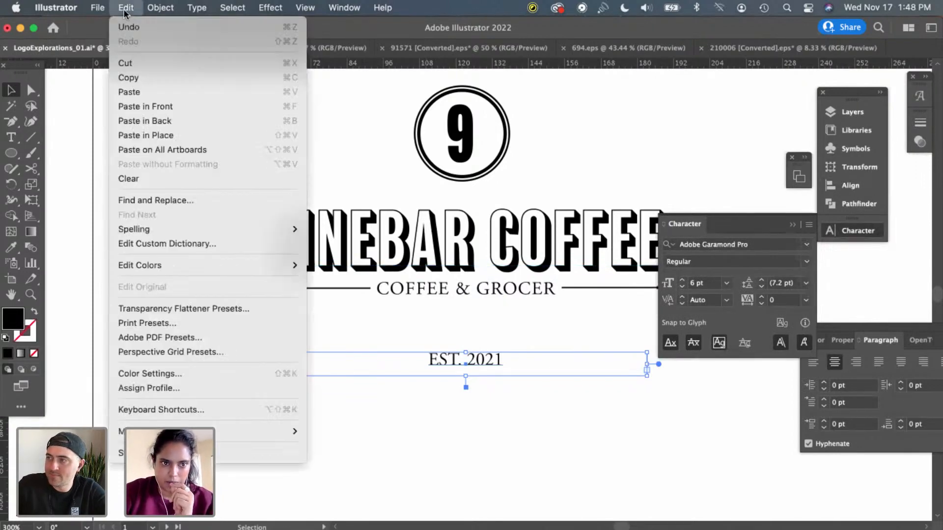
mouse_move(153, 10)
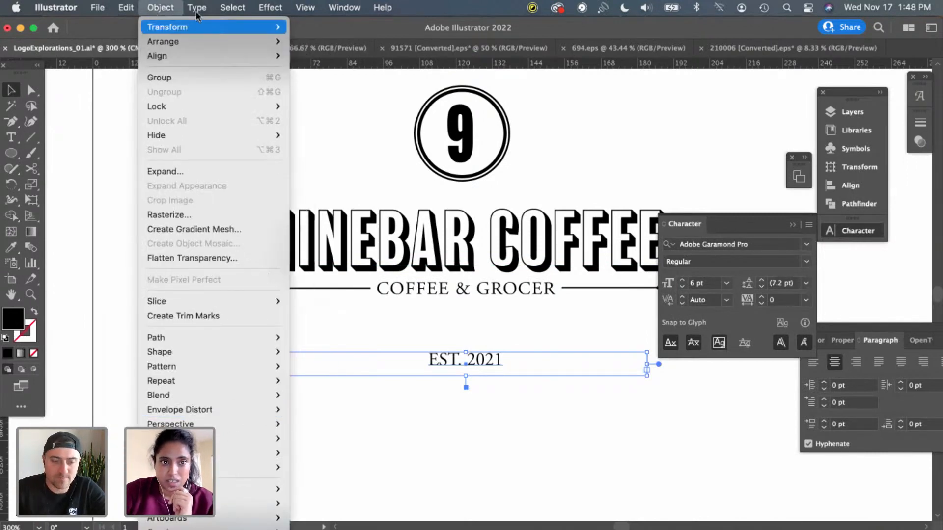
mouse_move(199, 9)
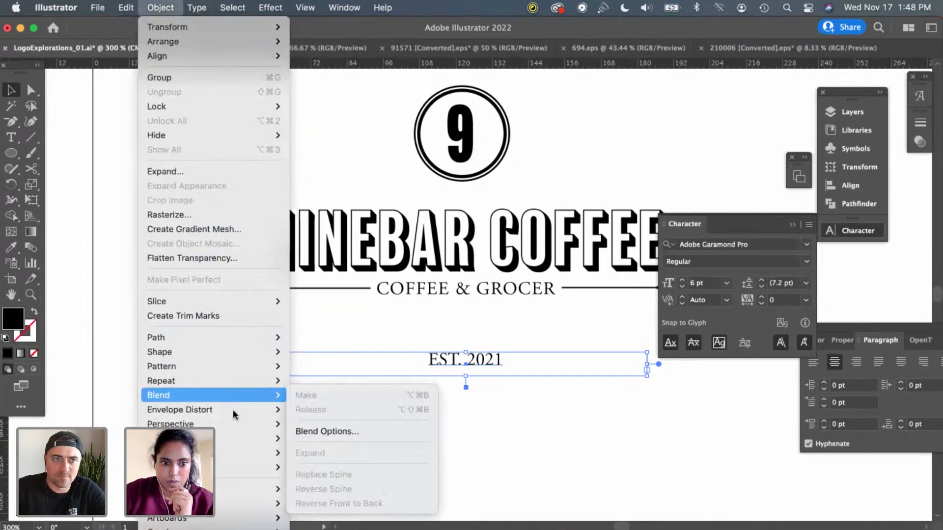
mouse_move(252, 412)
click(335, 413)
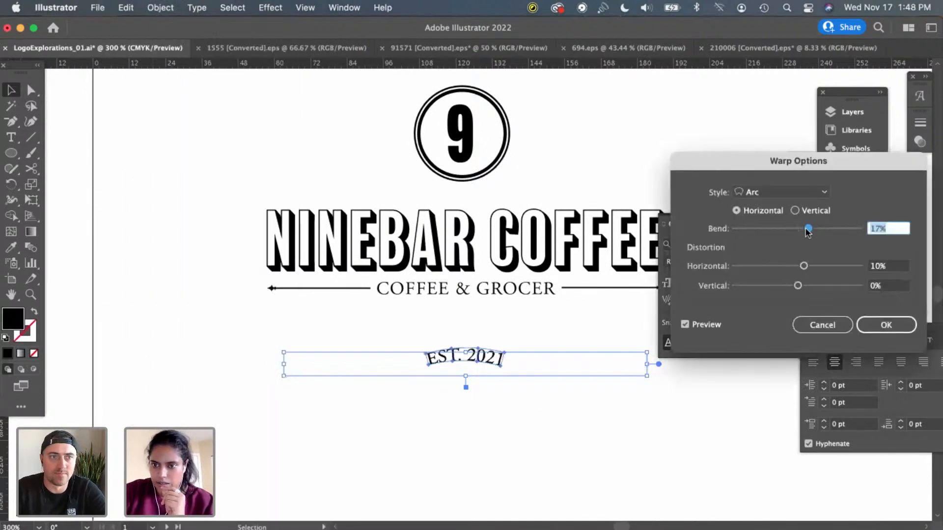
drag(807, 229, 780, 229)
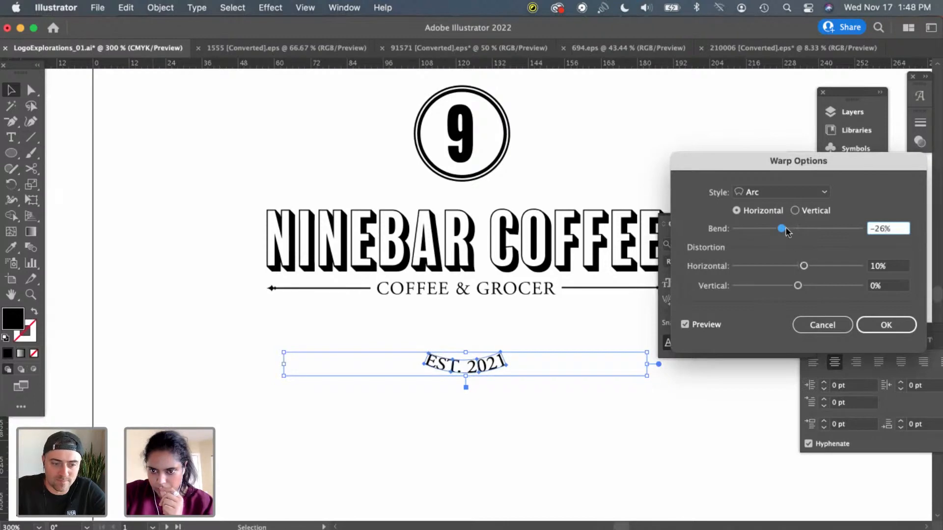
drag(781, 230, 787, 231)
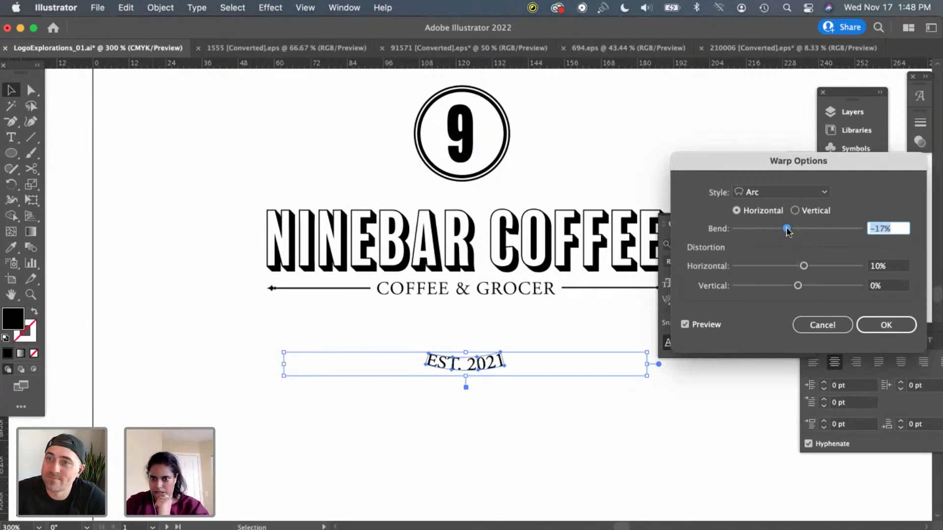
click(886, 325)
click(519, 448)
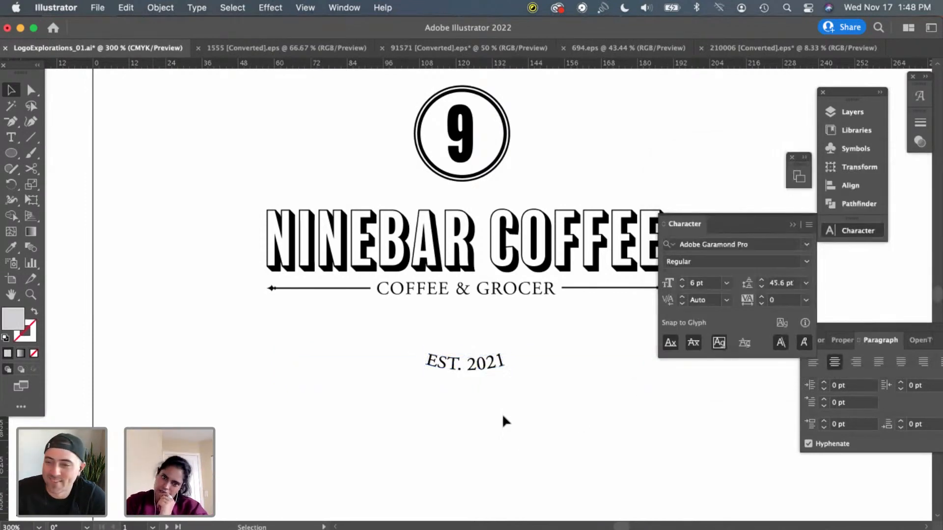
drag(481, 373, 481, 363)
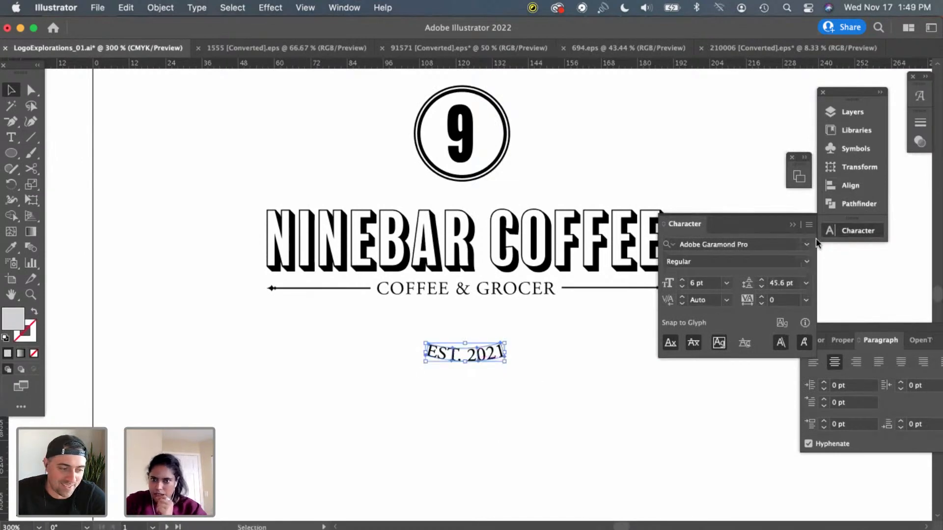
Try the Italic font style on the curved "EST. 2021" text
click(805, 263)
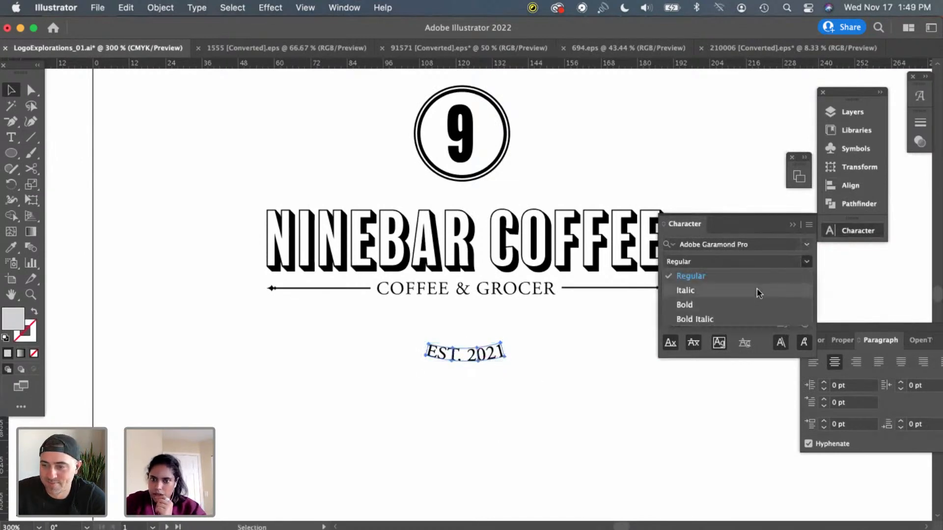
click(757, 291)
click(804, 263)
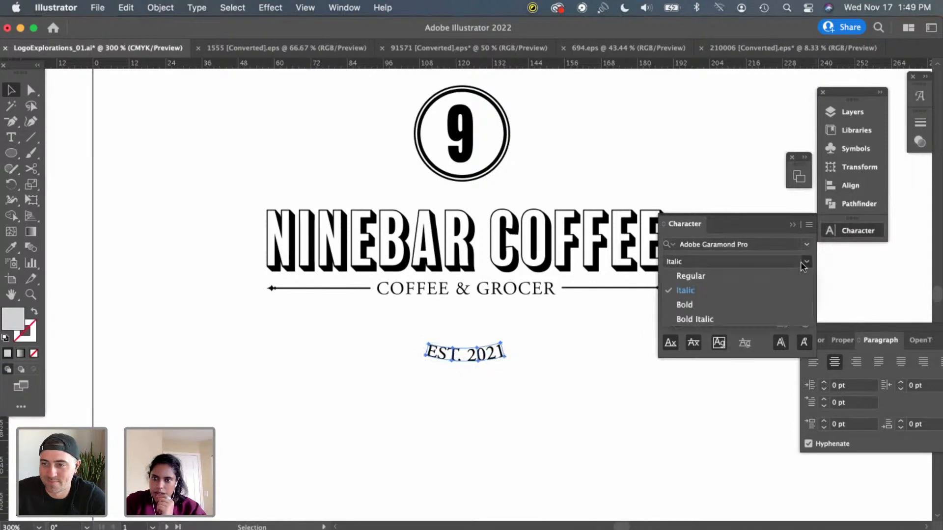
click(326, 387)
key(super+z)
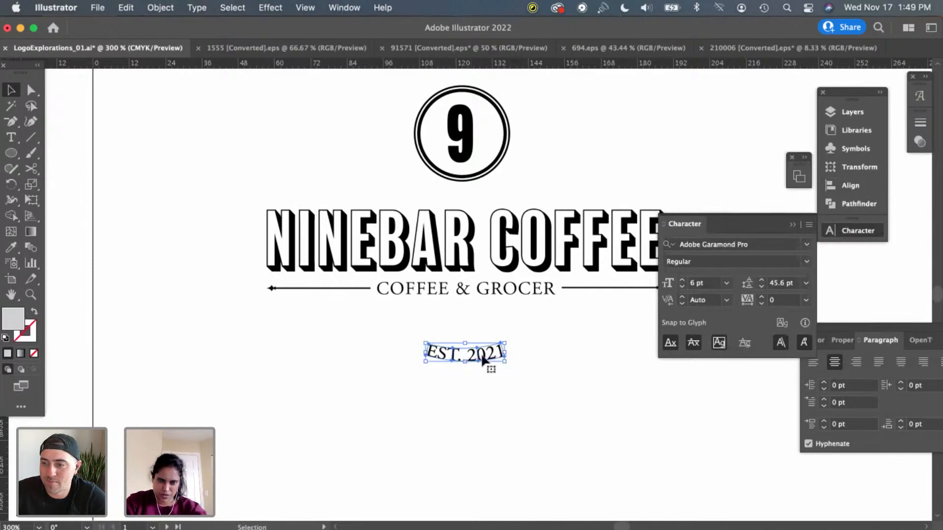
Set the "EST. 2021" text inside its warp envelope to the Bold style
double_click(484, 361)
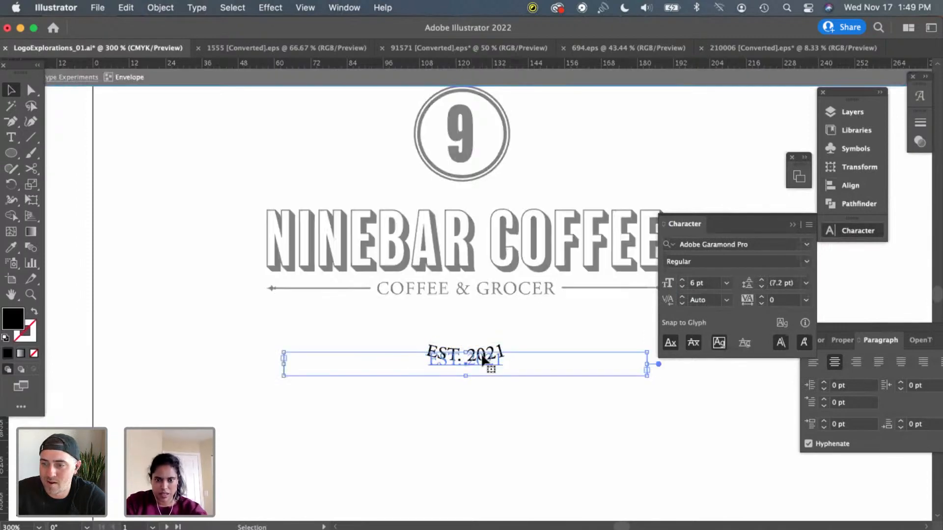
click(806, 262)
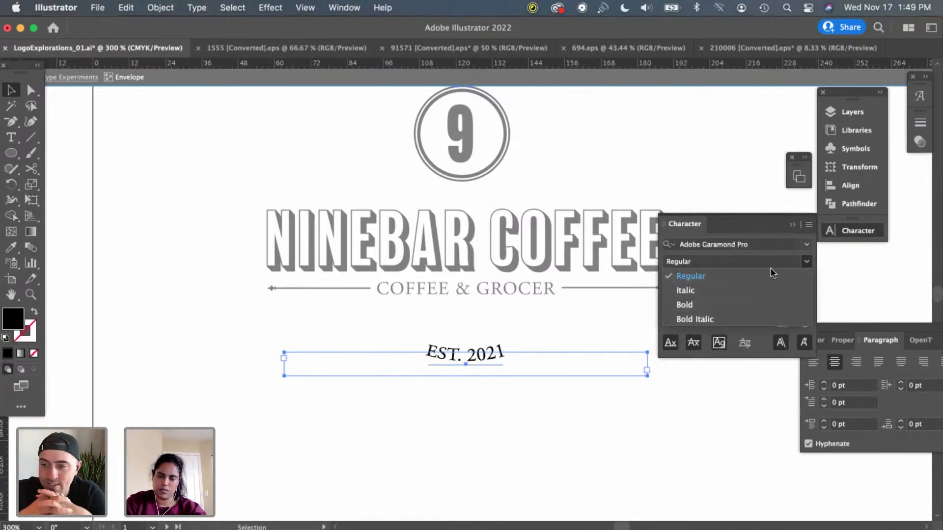
click(688, 304)
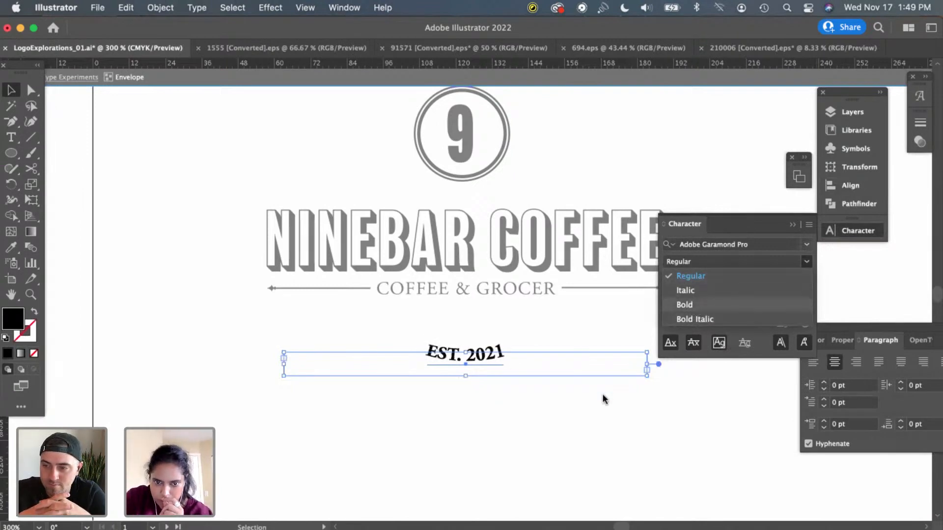
double_click(574, 444)
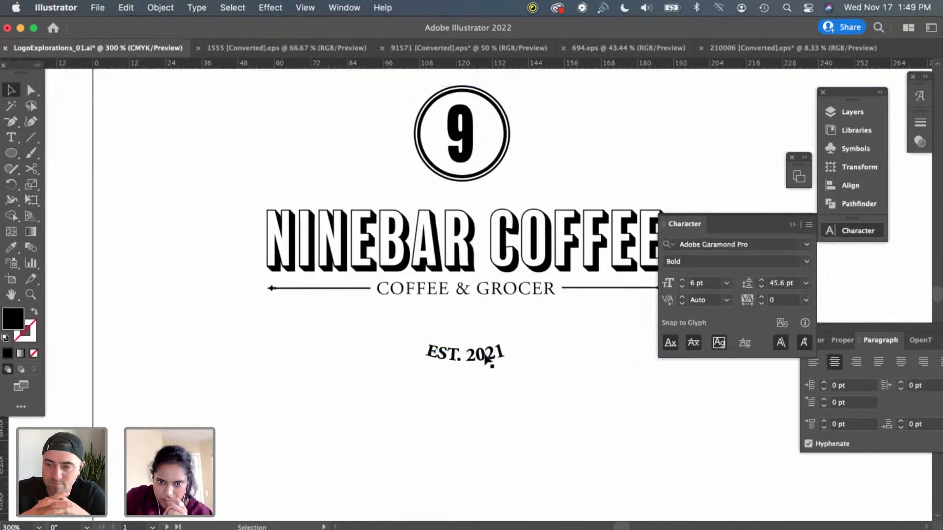
Move the curved "EST. 2021" text straight up to just below the "COFFEE & GROCER" tagline
drag(486, 356, 485, 323)
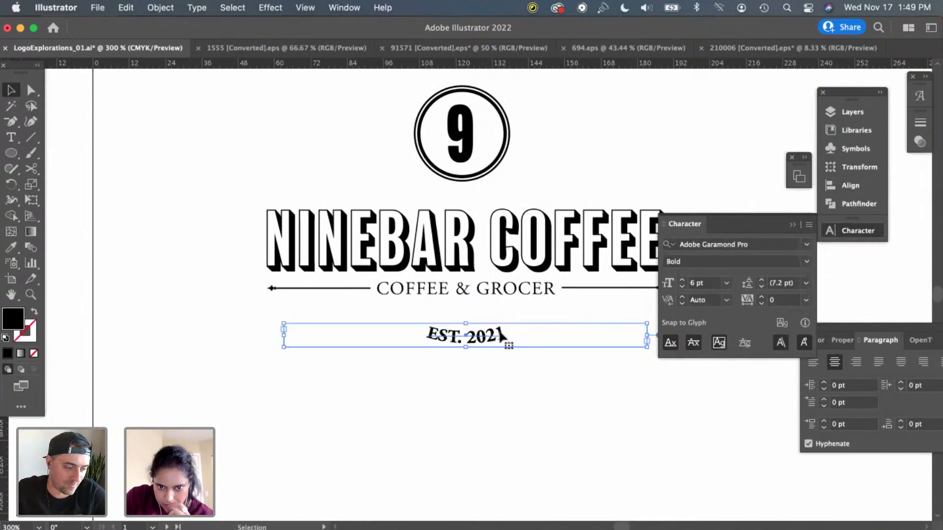
drag(505, 337, 505, 330)
key(Up)
key(Up)
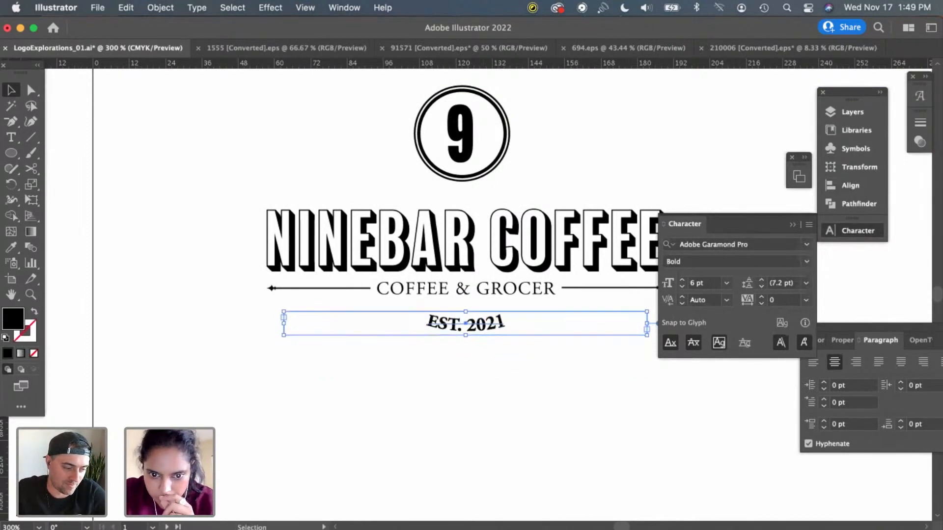
shift+click(487, 294)
click(870, 183)
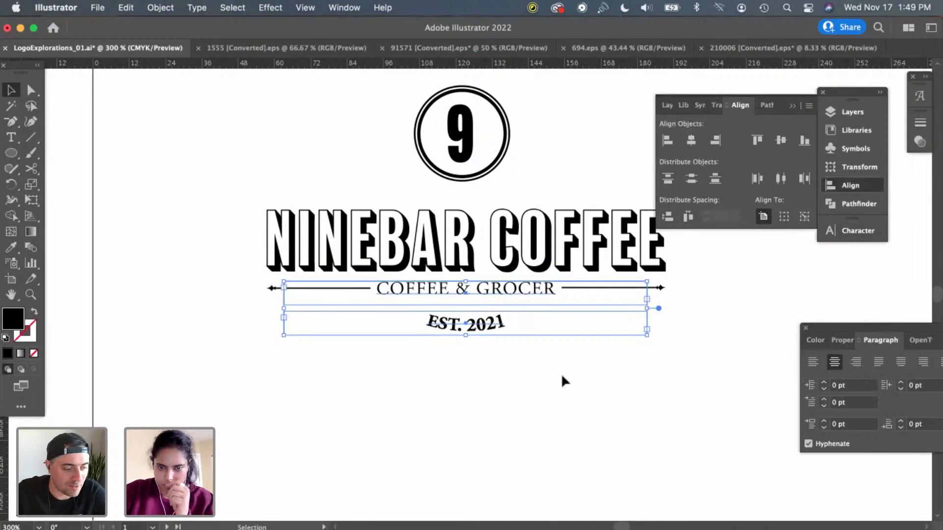
click(530, 435)
Nudge the curved "EST. 2021" text slightly closer to the tagline above it
click(455, 330)
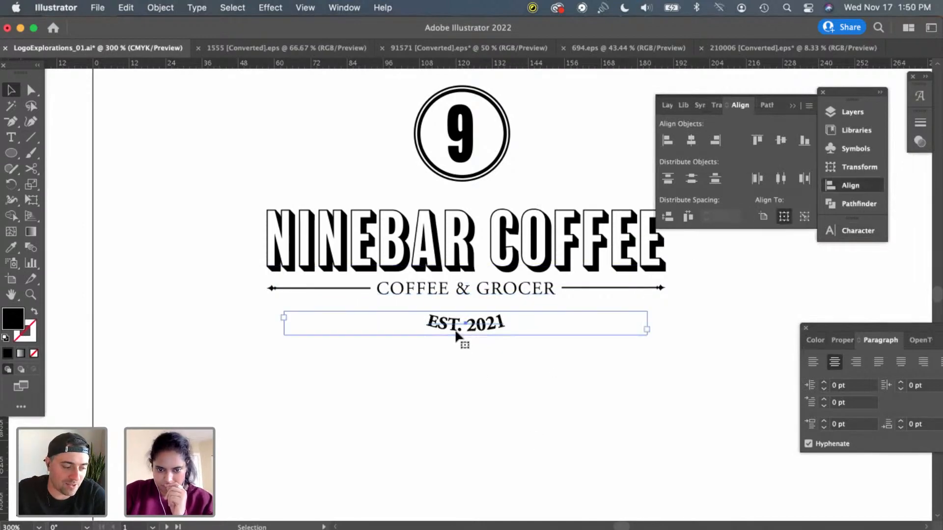
key(Up)
key(Up)
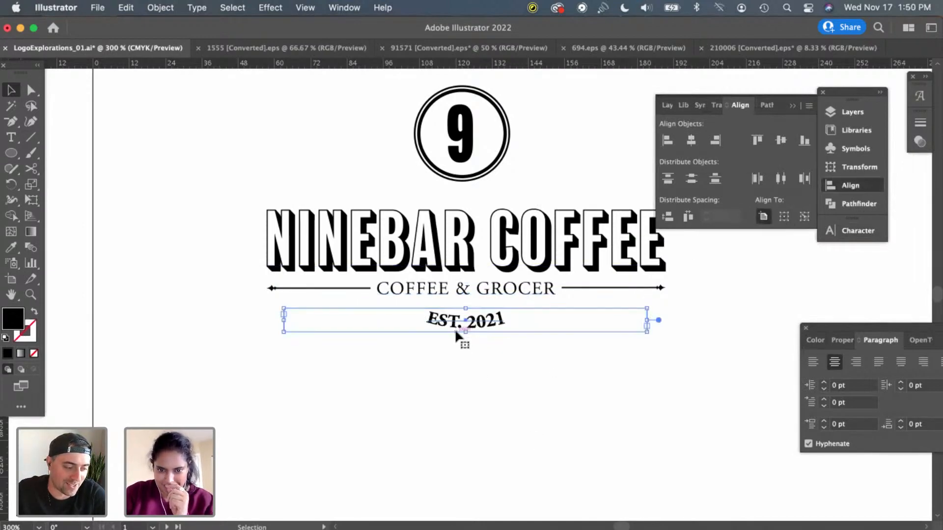
key(Up)
key(Up)
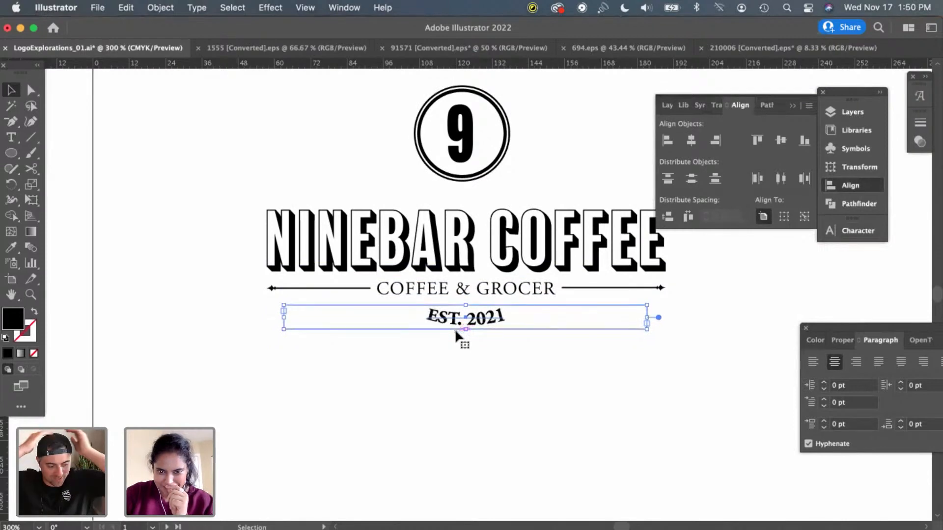
key(Down)
key(Down)
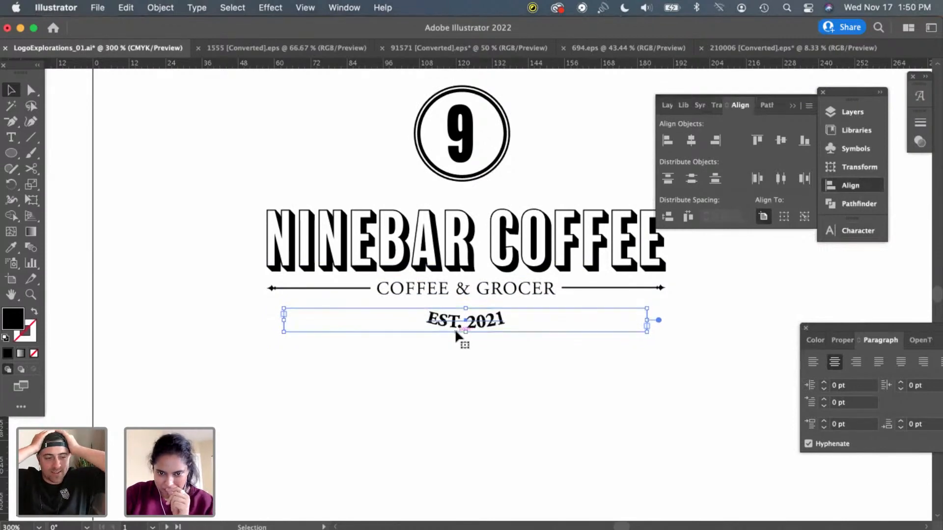
click(509, 371)
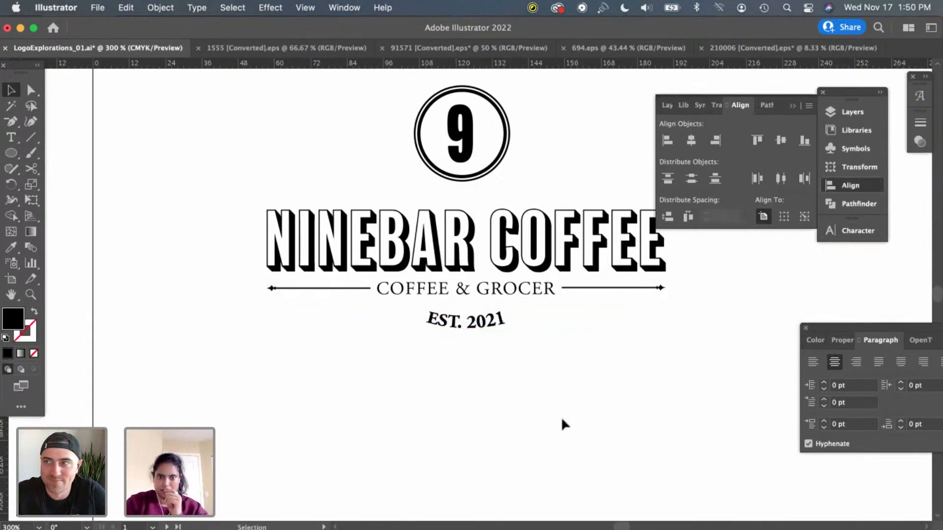
Save the document and check how the complete logo reads at a smaller size
key(a)
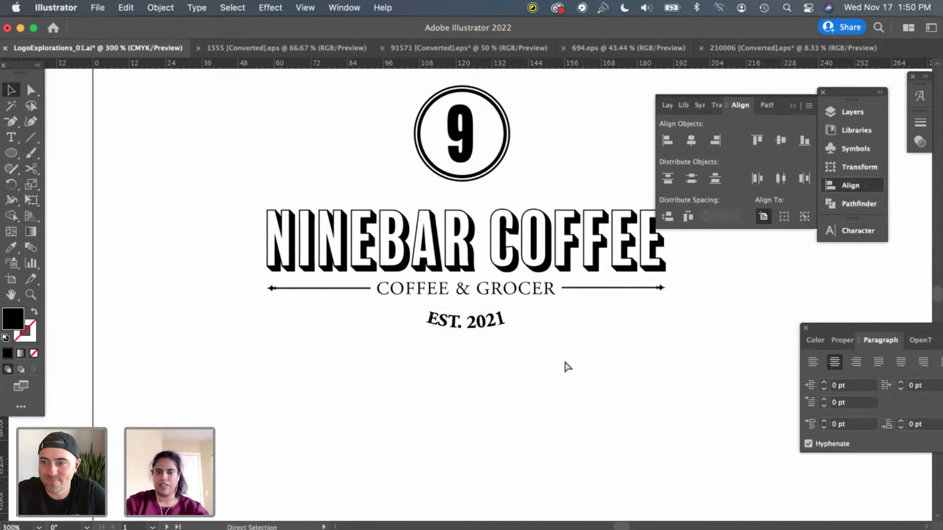
key(super+s)
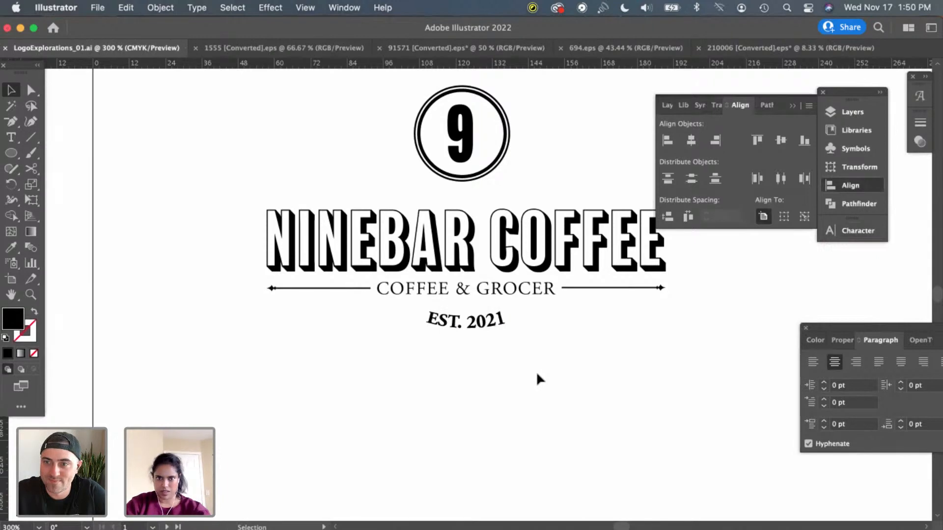
key(super+minus)
key(super+minus)
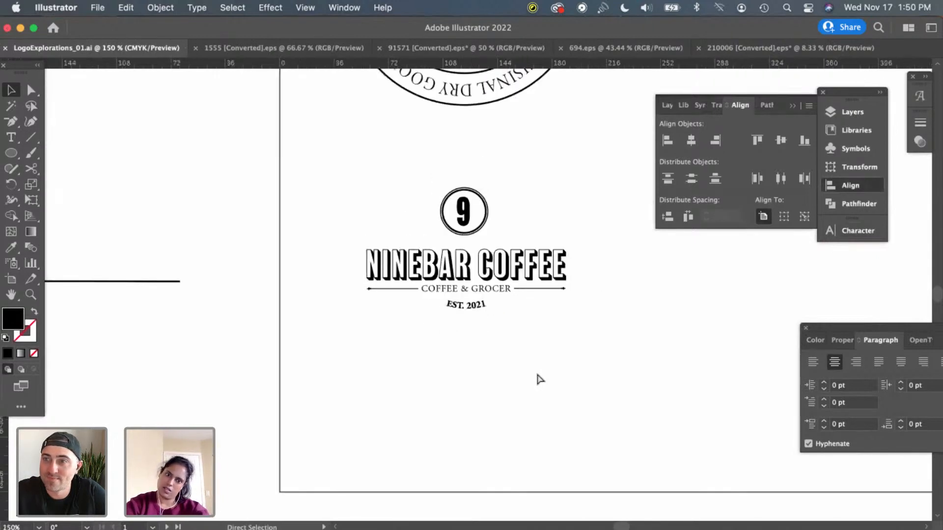
key(super+minus)
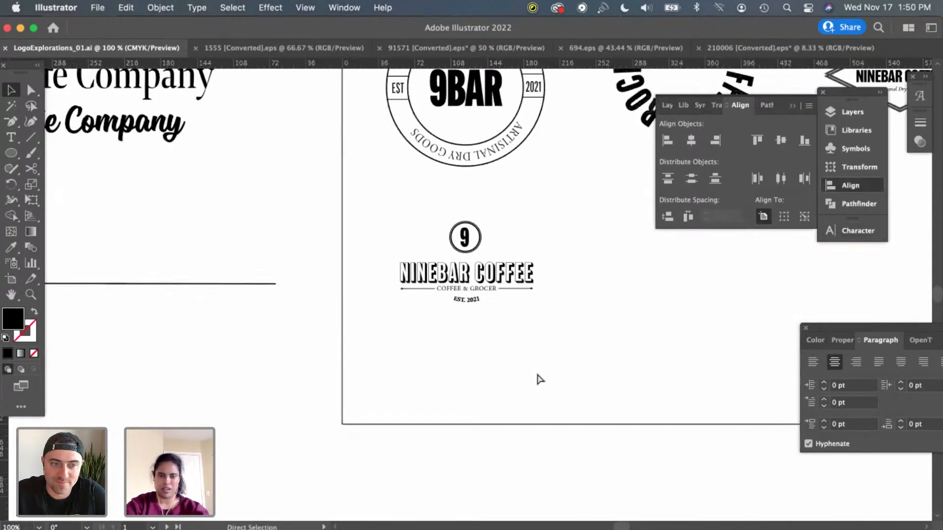
key(super+plus)
key(super+plus)
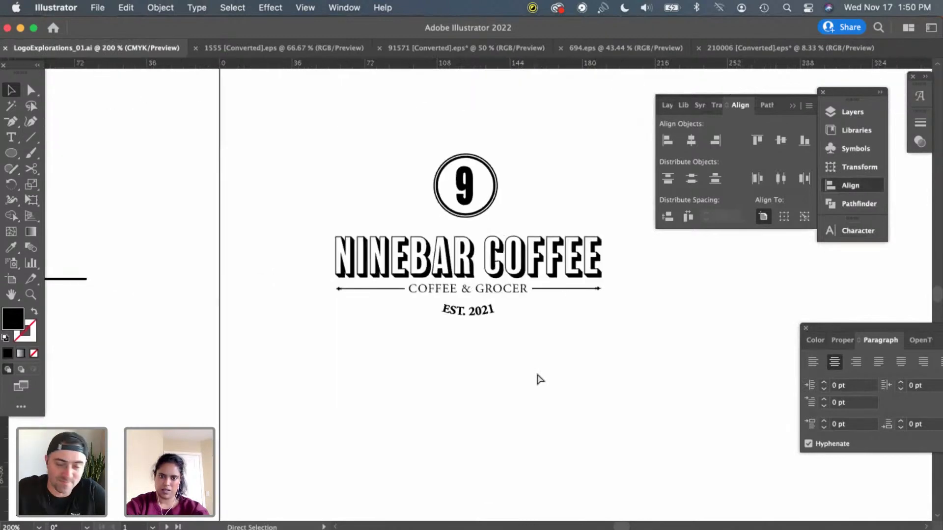
Set all of the "EST. 2021" text inside its warp envelope to the Regular style of Adobe Garamond Pro
drag(470, 334, 467, 328)
double_click(468, 326)
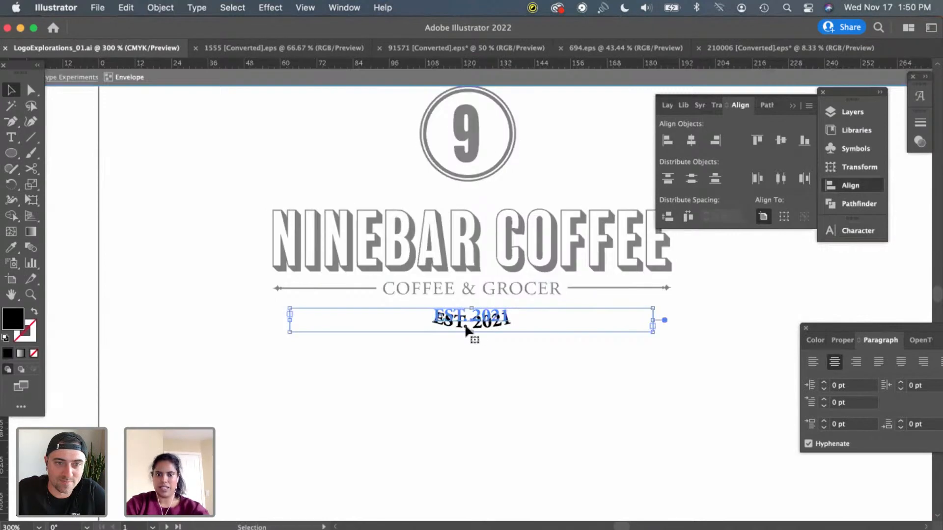
drag(449, 321, 450, 323)
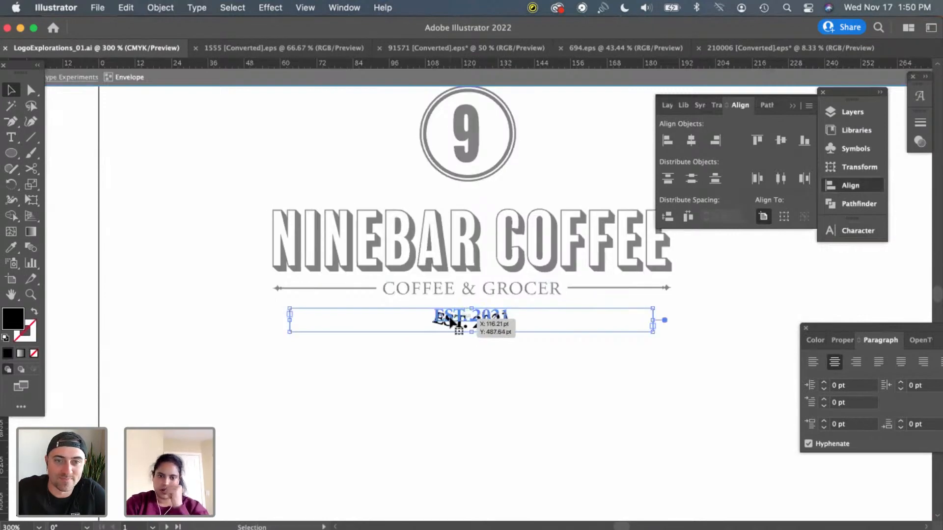
double_click(449, 319)
key(super+a)
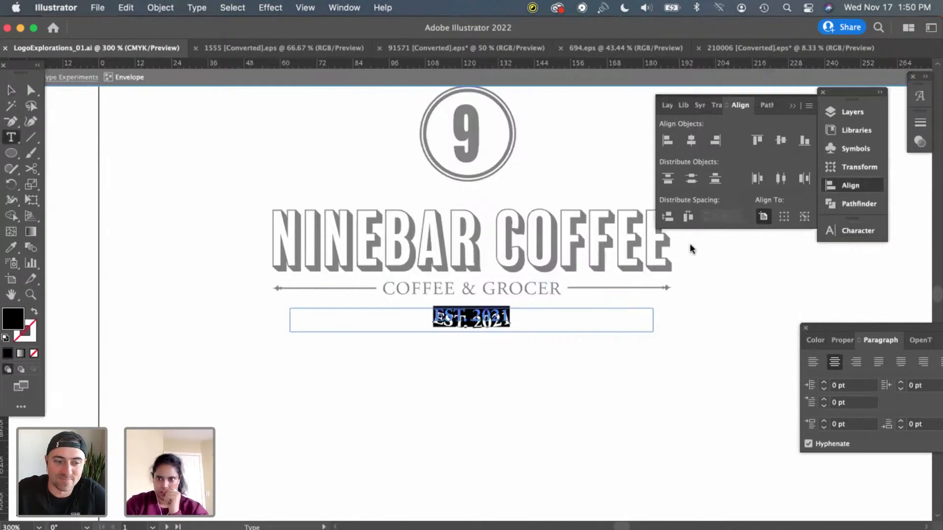
click(860, 231)
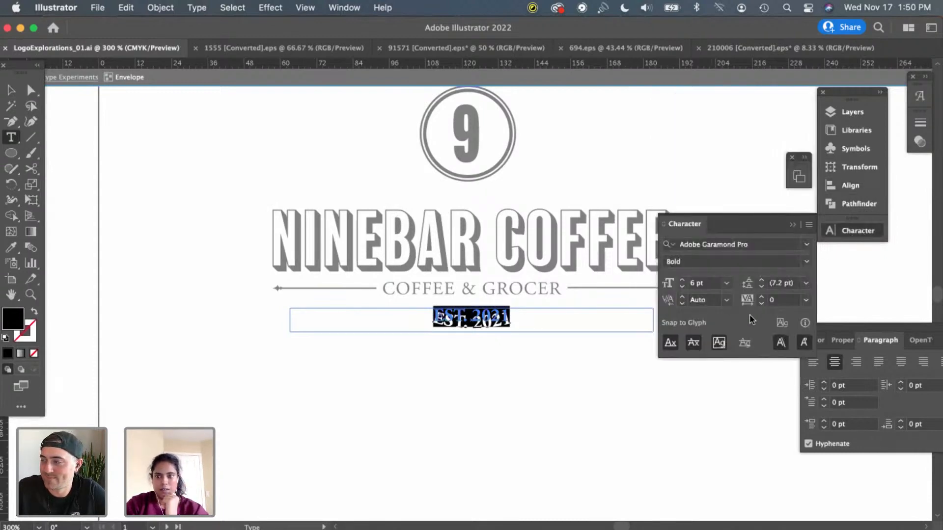
click(806, 262)
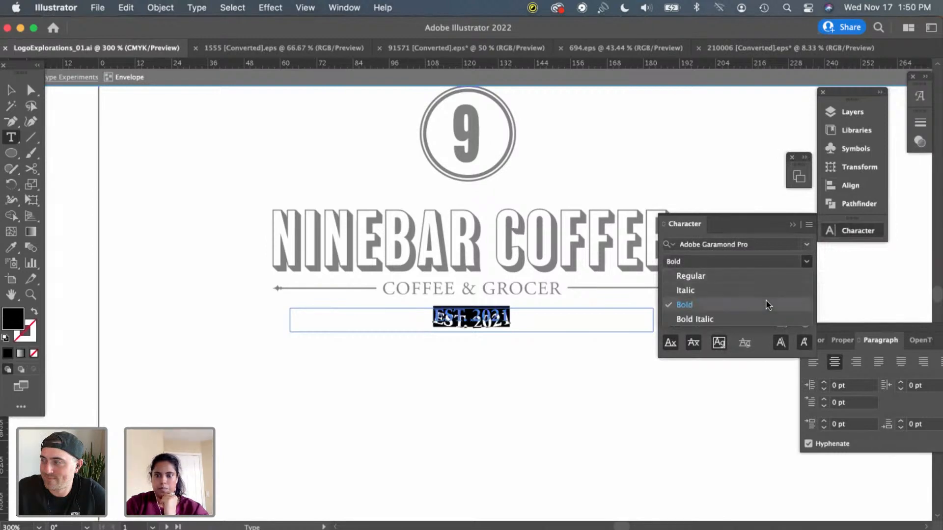
click(749, 274)
key(Escape)
click(424, 387)
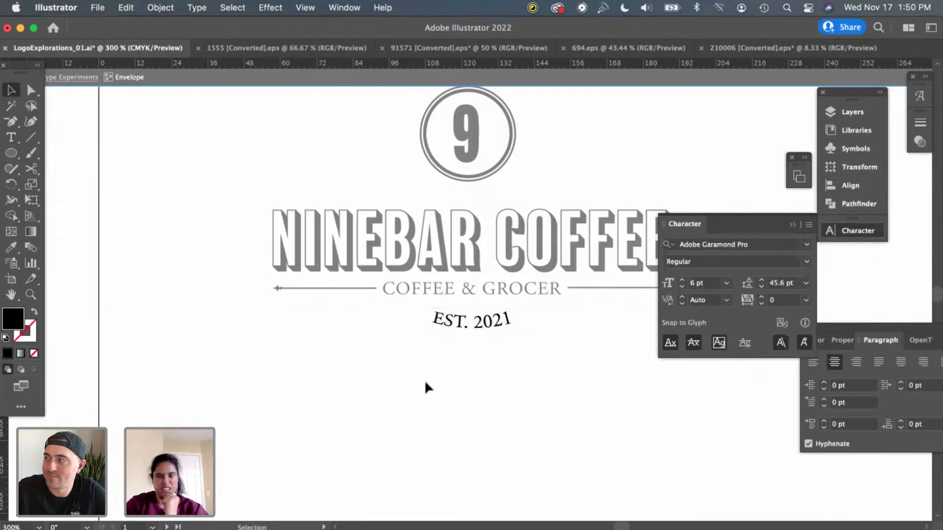
Move the curved "EST. 2021" text slightly up, closer beneath the "COFFEE & GROCER" tagline
key(super+minus)
key(super+minus)
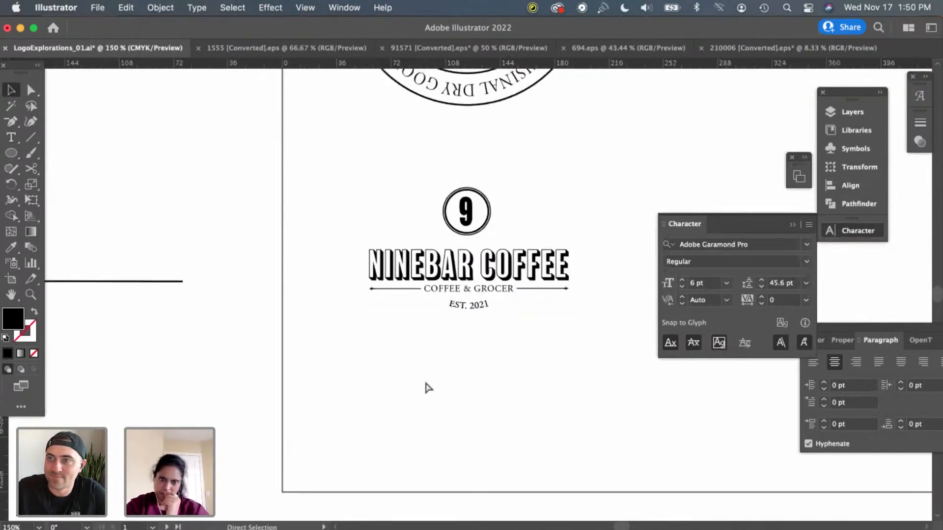
key(super+minus)
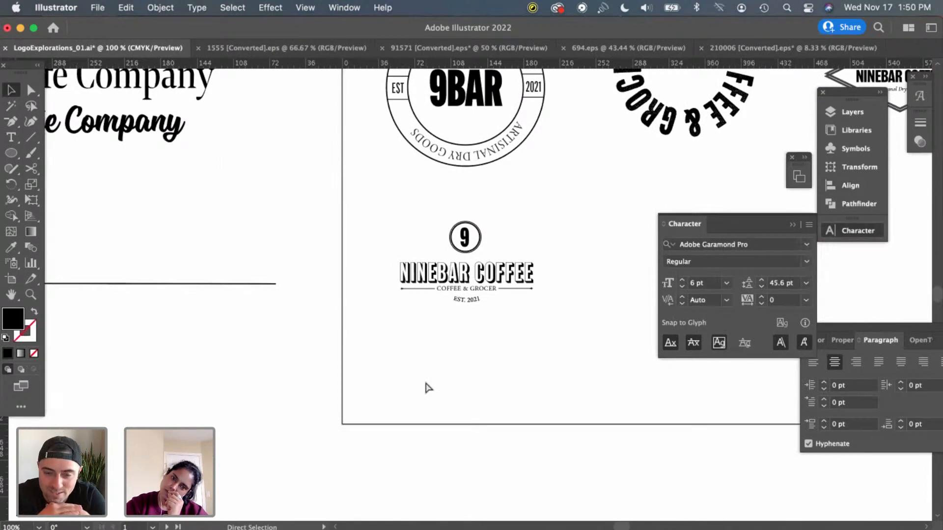
key(super+equal)
key(super+equal)
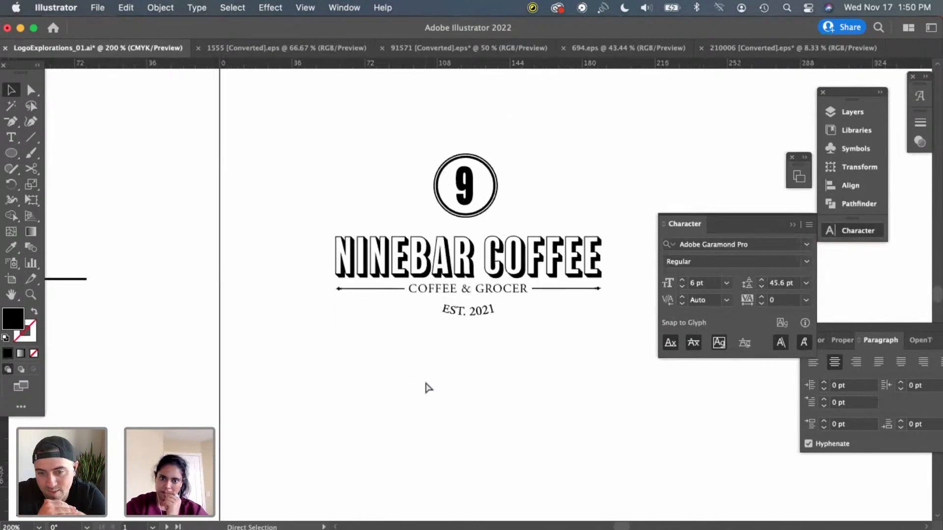
drag(488, 317, 476, 310)
click(511, 350)
Set all of the "EST. 2021" text inside its warp envelope to the Bold style of Adobe Garamond Pro
double_click(477, 311)
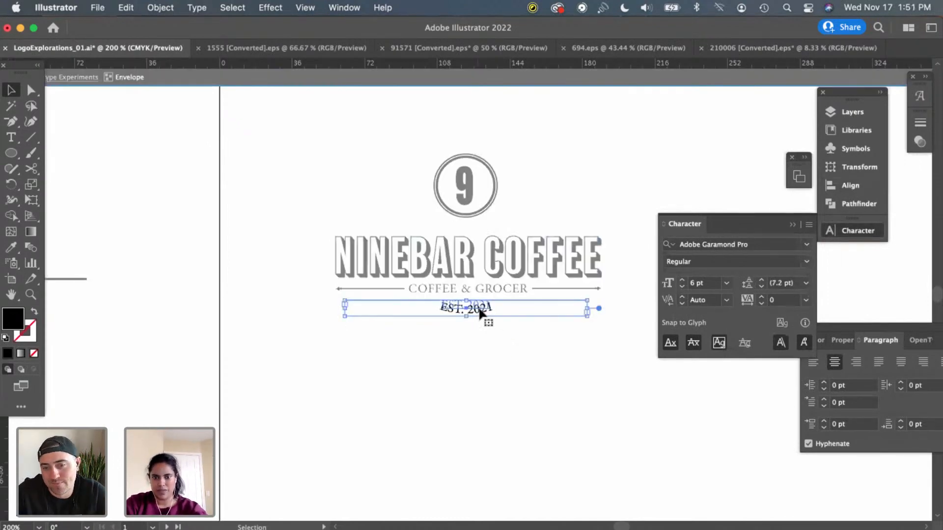
double_click(479, 309)
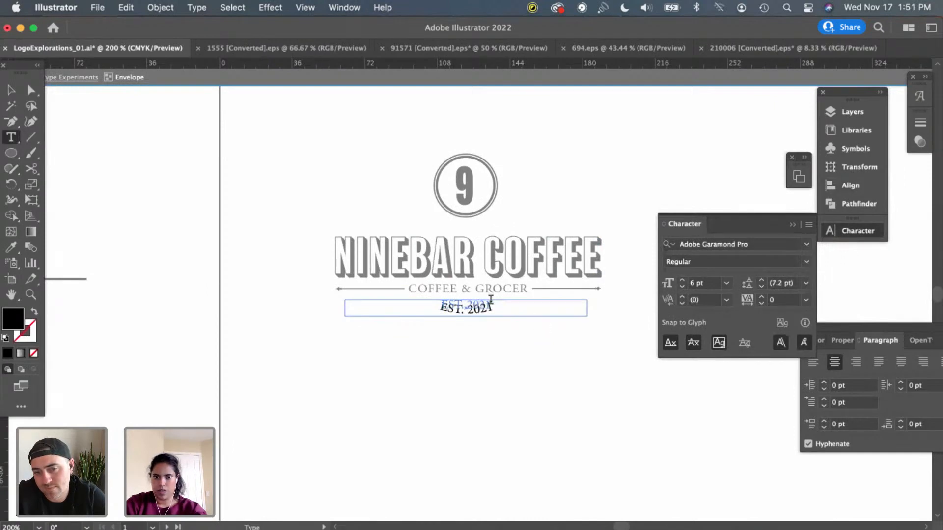
drag(430, 298, 493, 305)
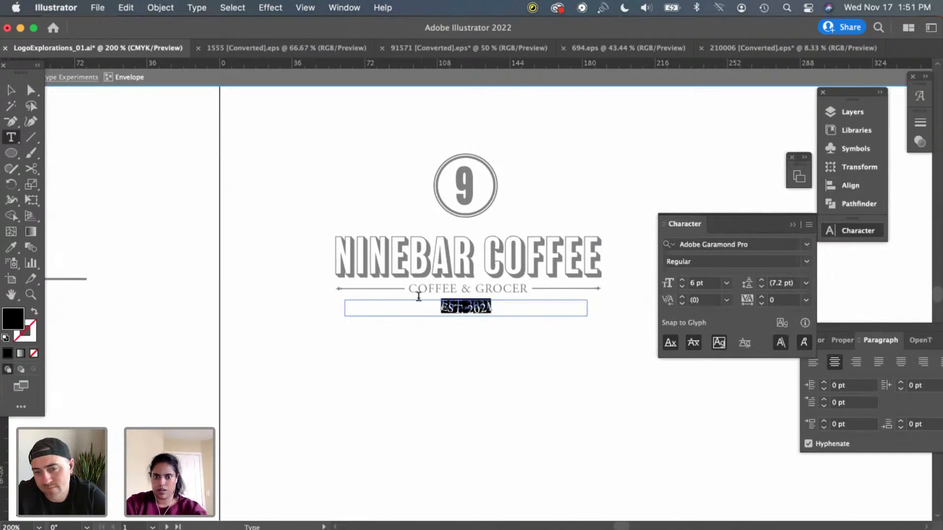
click(805, 262)
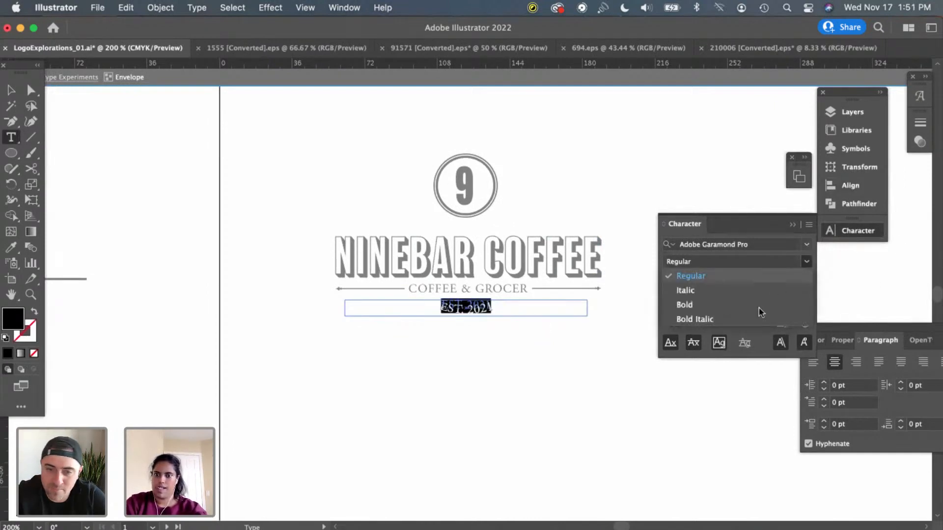
click(727, 303)
click(12, 91)
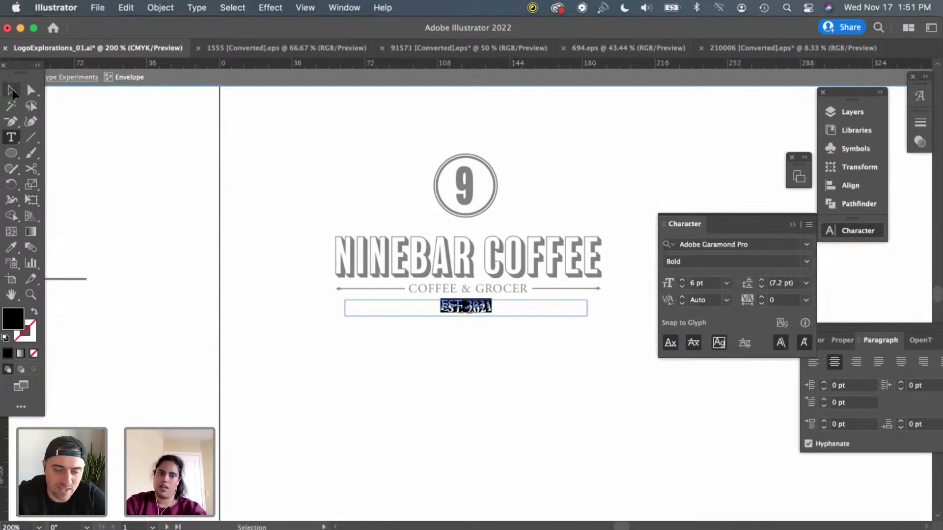
click(422, 398)
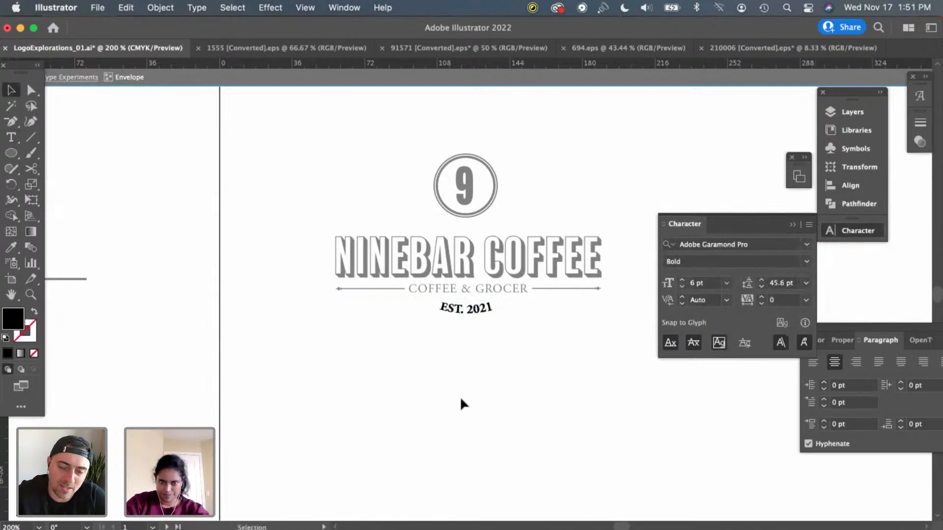
key(Escape)
Nudge the "COFFEE & GROCER" tagline and both of its dividers slightly down, away from the NINEBAR COFFEE lettering
key(super+minus)
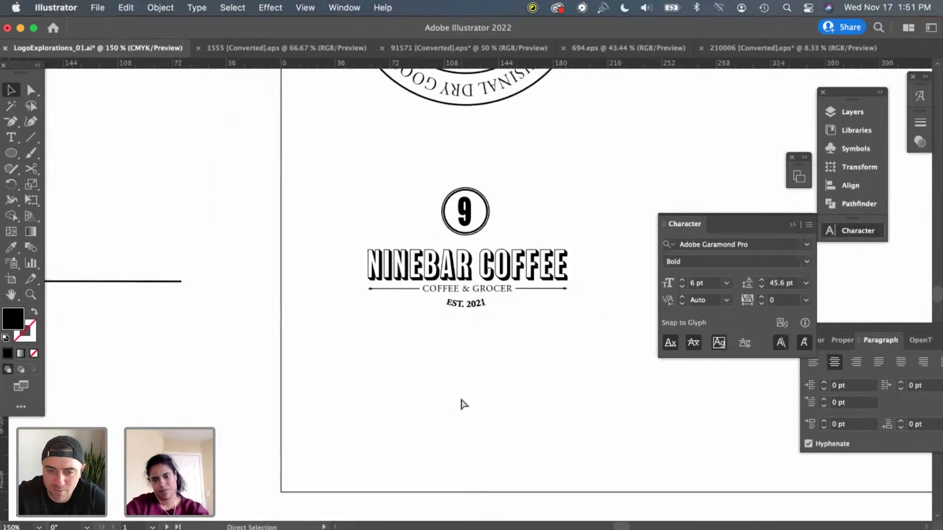
key(super+minus)
key(super+plus)
key(super+plus)
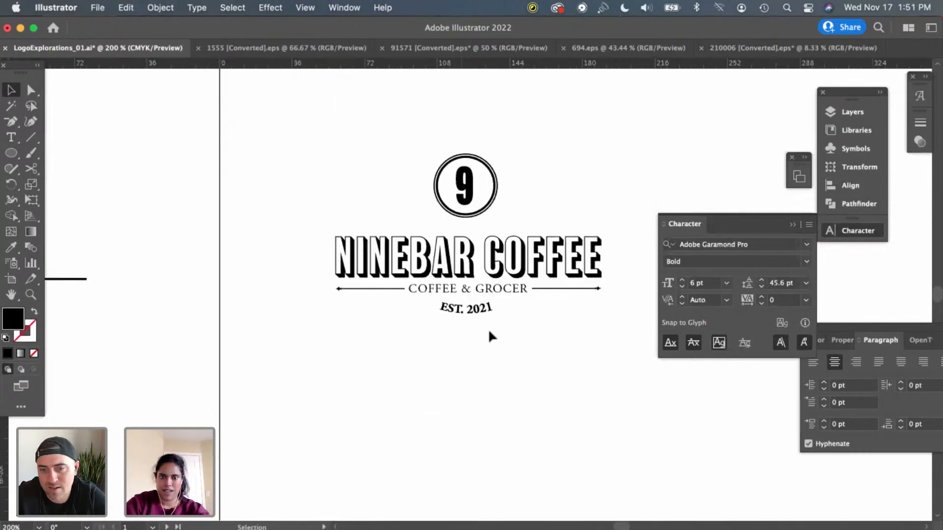
click(471, 289)
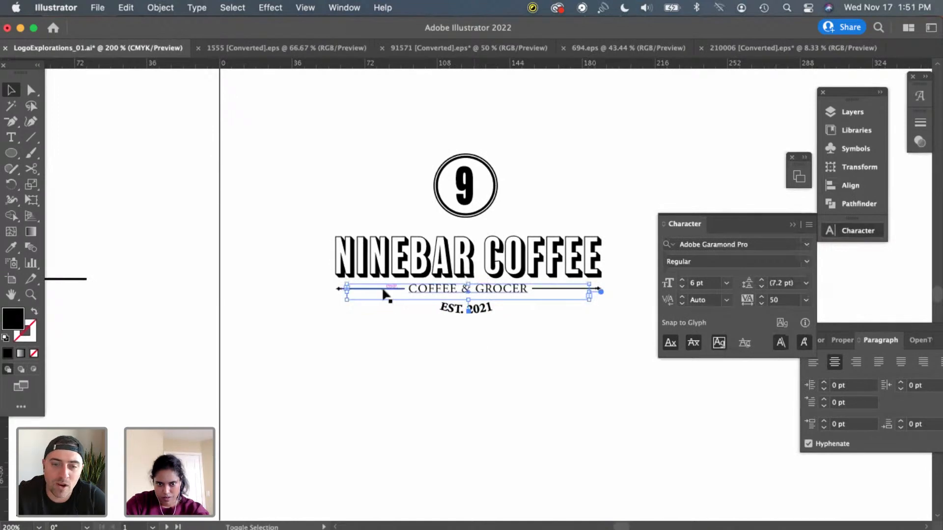
shift+click(363, 289)
shift+click(563, 290)
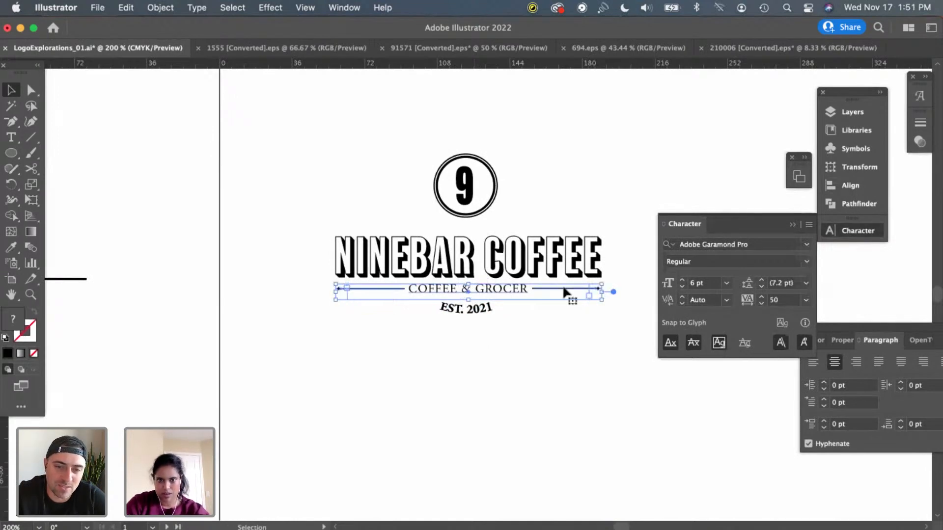
key(Down)
click(566, 406)
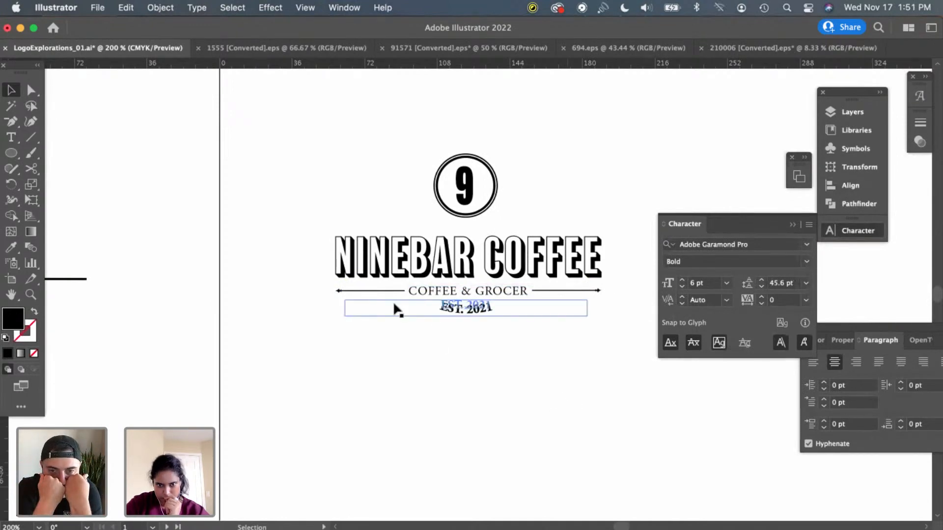
click(489, 311)
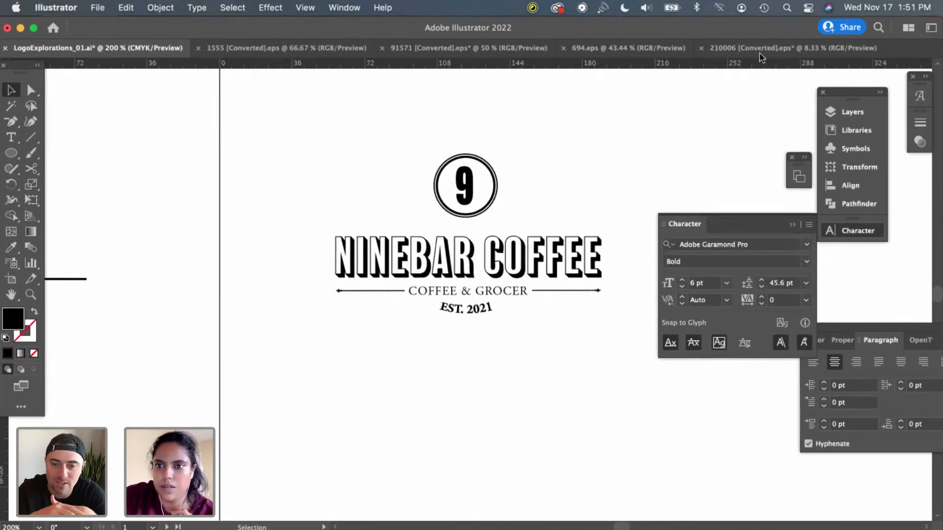
Try to duplicate the circled-9 NINEBAR COFFEE logo to the right of the original
scroll(494, 345, right, 5)
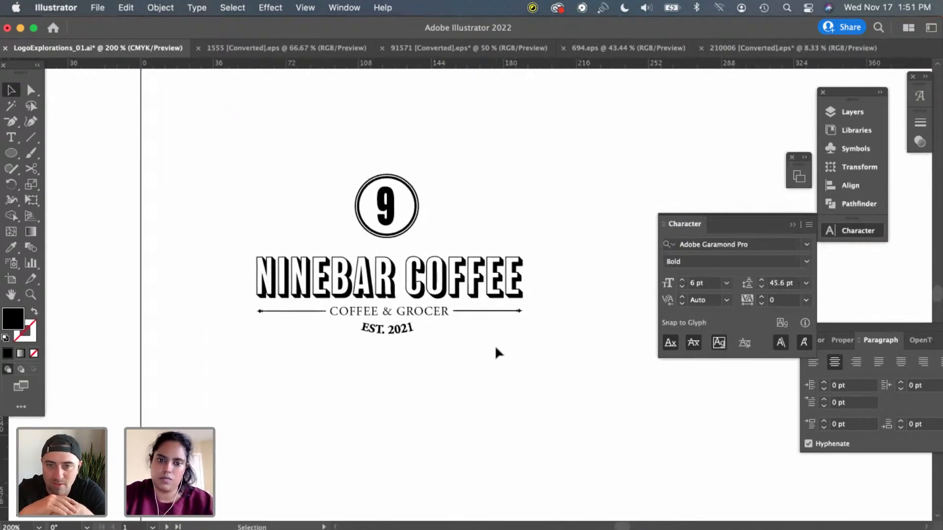
drag(482, 370, 404, 219)
scroll(402, 221, right, 8)
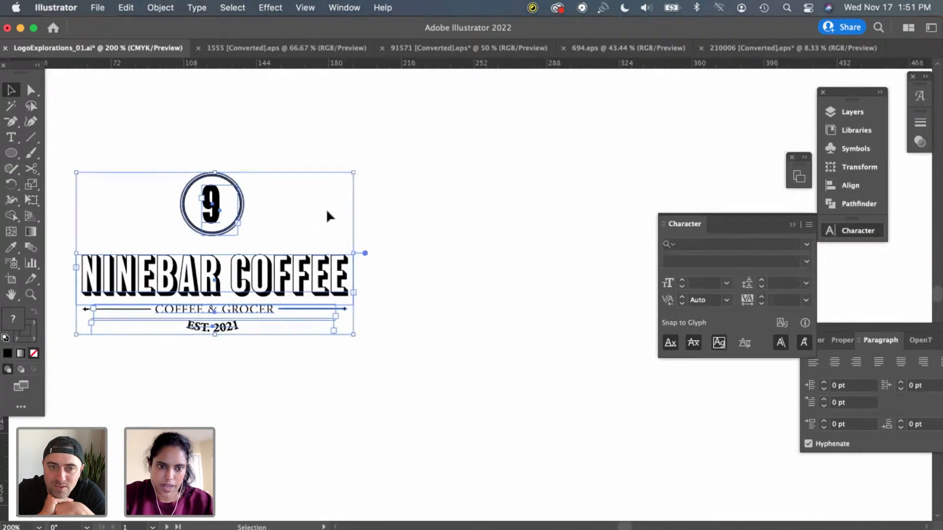
drag(190, 216, 565, 204)
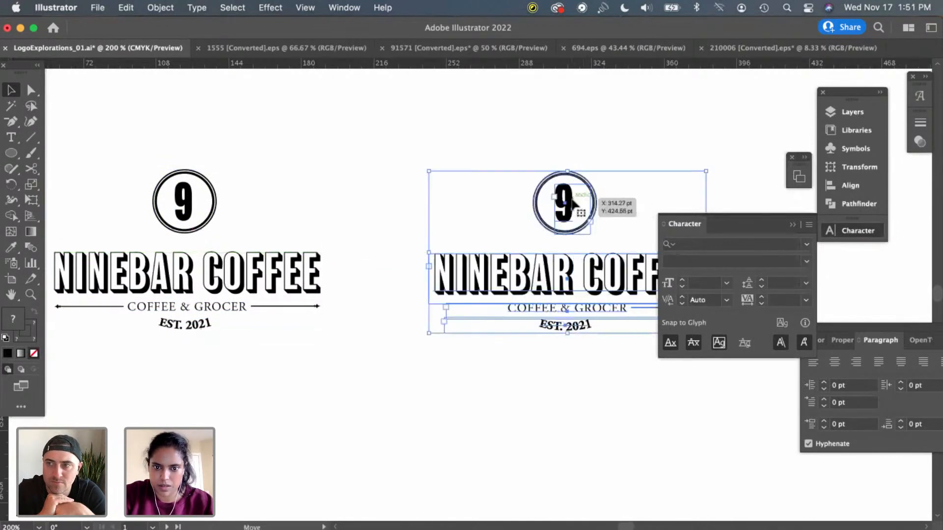
click(440, 255)
scroll(486, 275, right, 3)
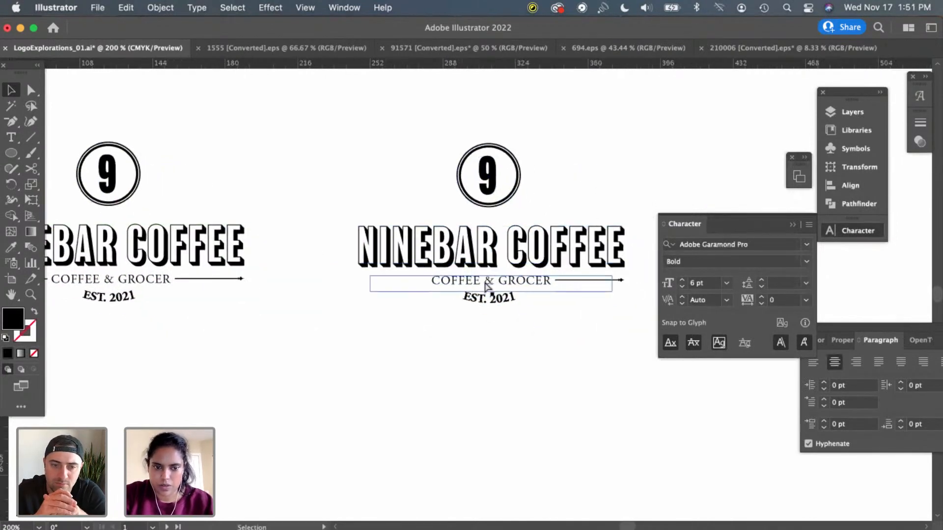
key(cmd+z)
scroll(484, 279, left, 10)
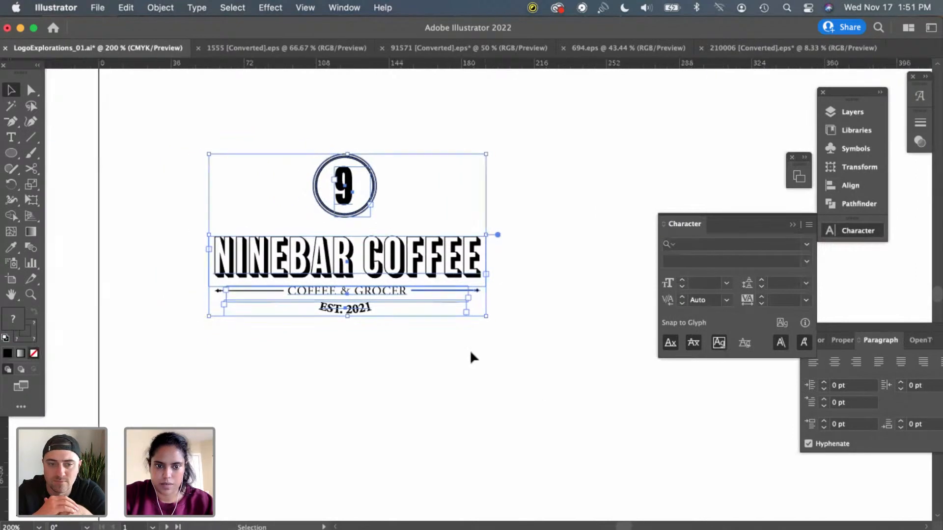
Duplicate the complete logo, including both tagline dividers, into the empty space to the right of the original
drag(537, 404, 592, 208)
scroll(249, 209, right, 4)
click(590, 418)
scroll(590, 419, right, 4)
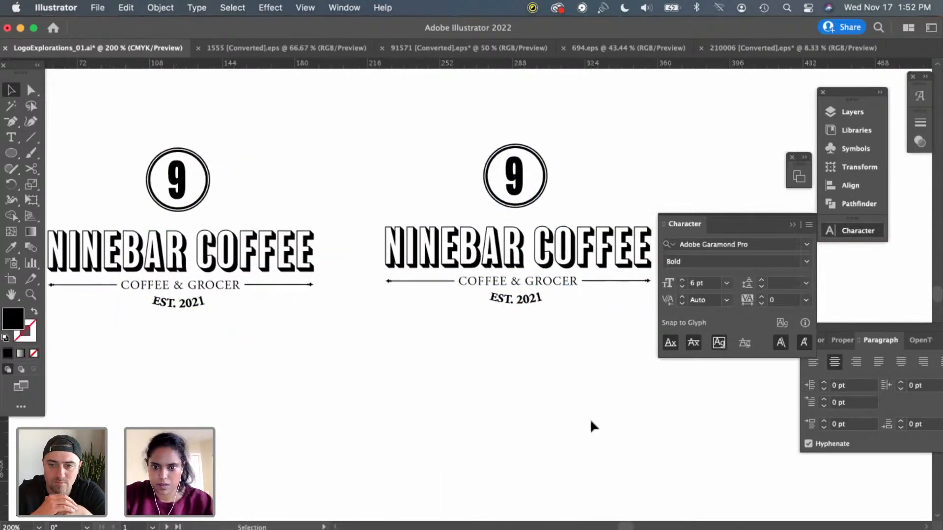
Examine the coffee illustrations, flourishes and vintage frames in the other open EPS files for an ornament that suits the logo
click(803, 49)
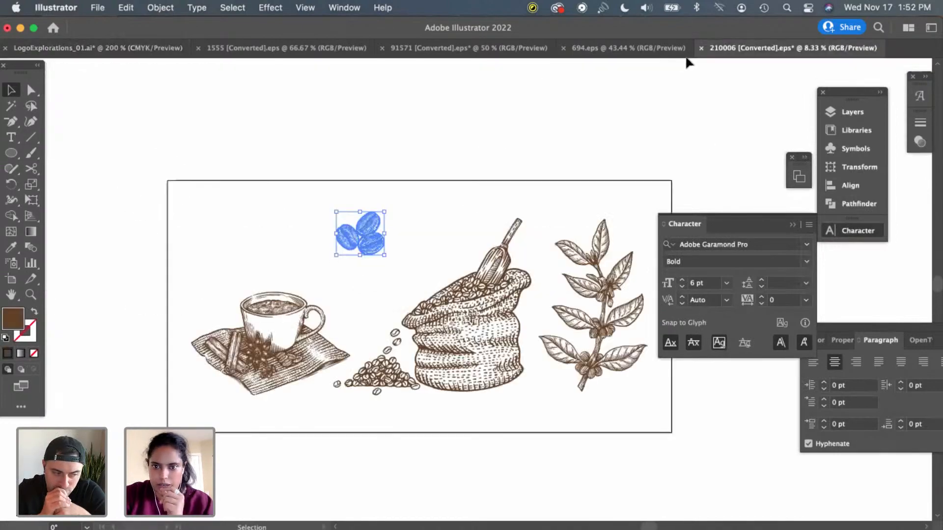
click(655, 53)
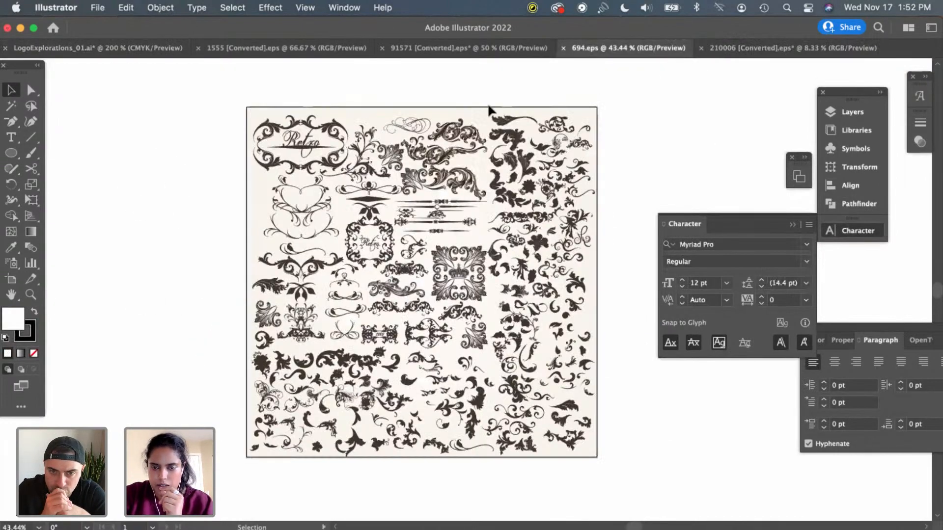
click(476, 51)
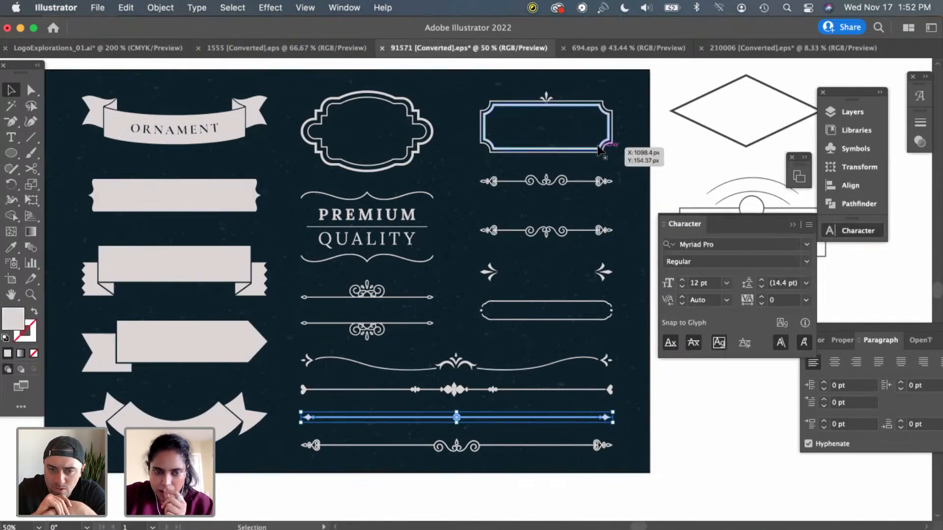
scroll(364, 179, left, 5)
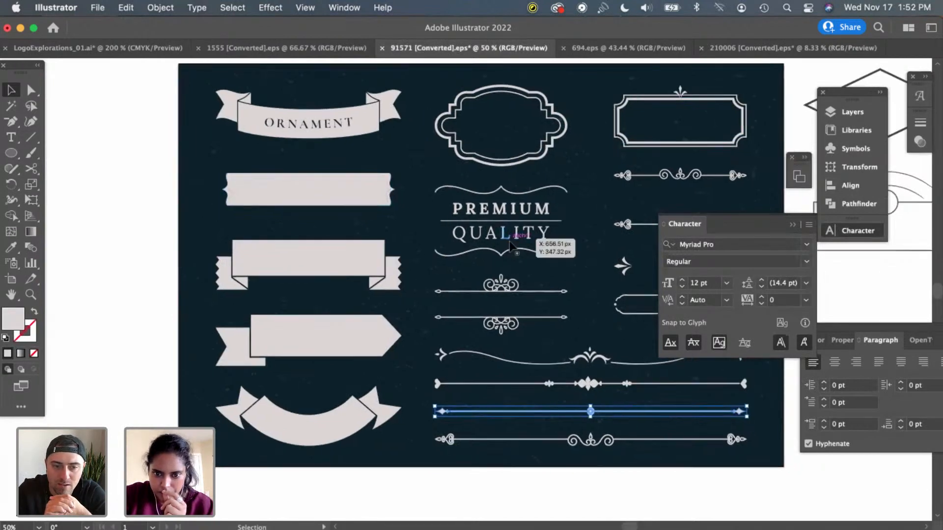
scroll(510, 243, right, 3)
scroll(511, 243, down, 2)
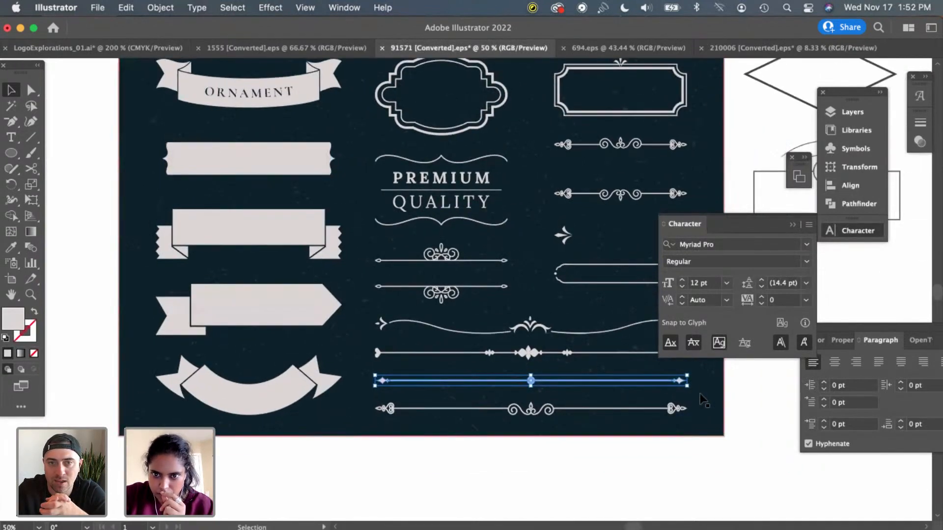
scroll(699, 390, right, 4)
scroll(699, 390, up, 2)
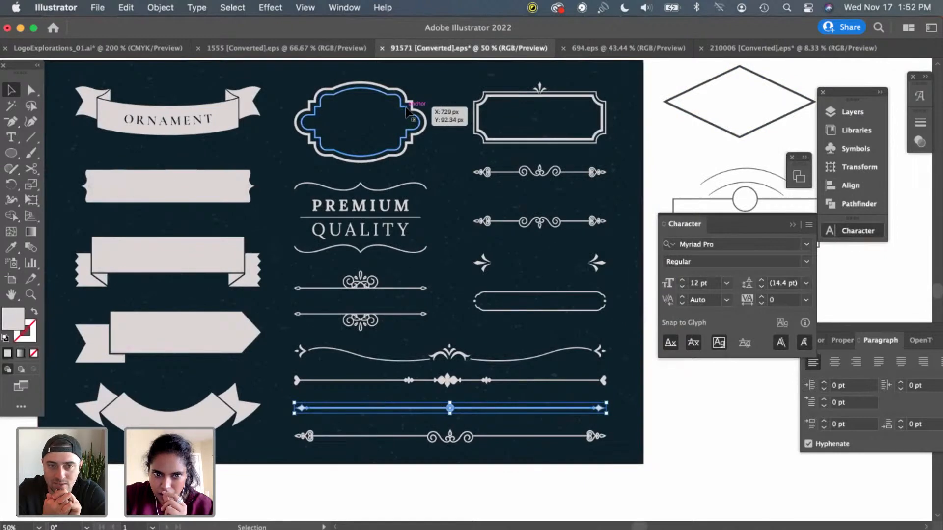
scroll(407, 112, left, 5)
scroll(406, 112, up, 1)
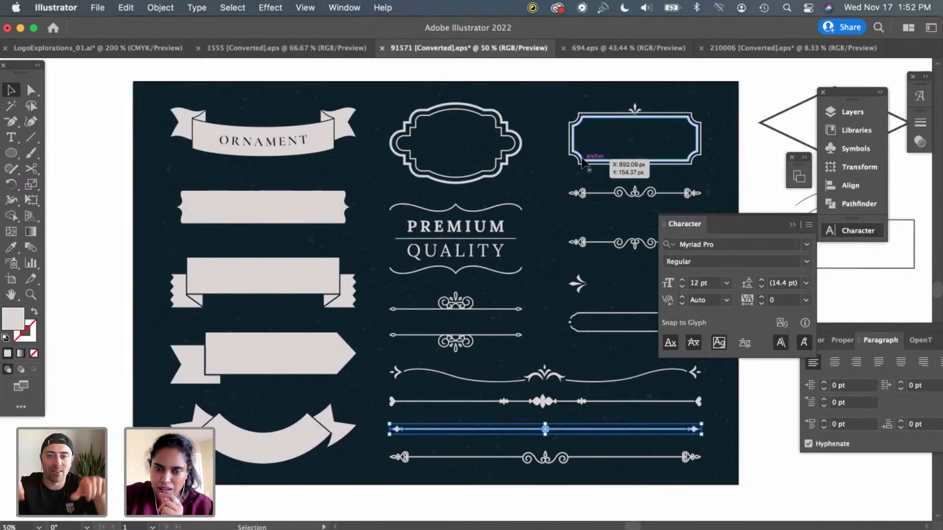
Copy the double-outlined rectangular frame with notched corners and a finial from the 91571 file and return to LogoExplorations_01.ai
click(330, 206)
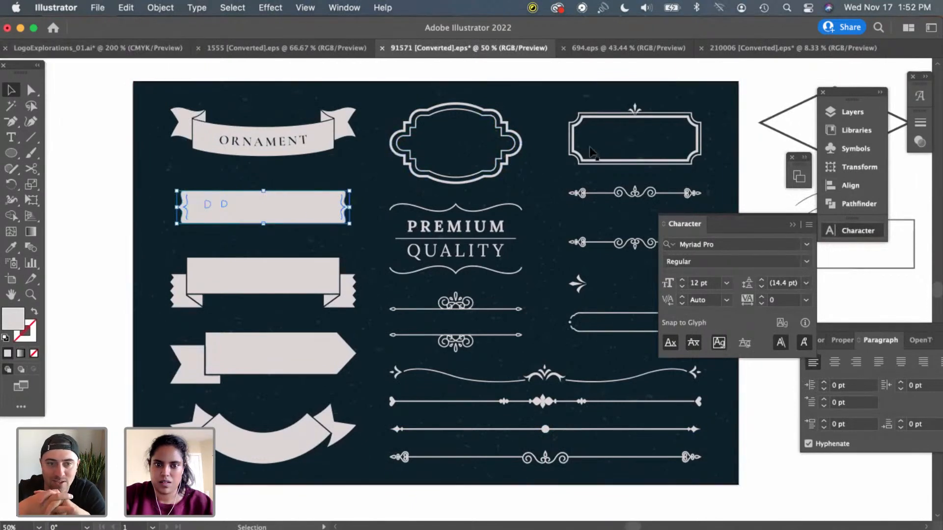
click(587, 164)
key(a)
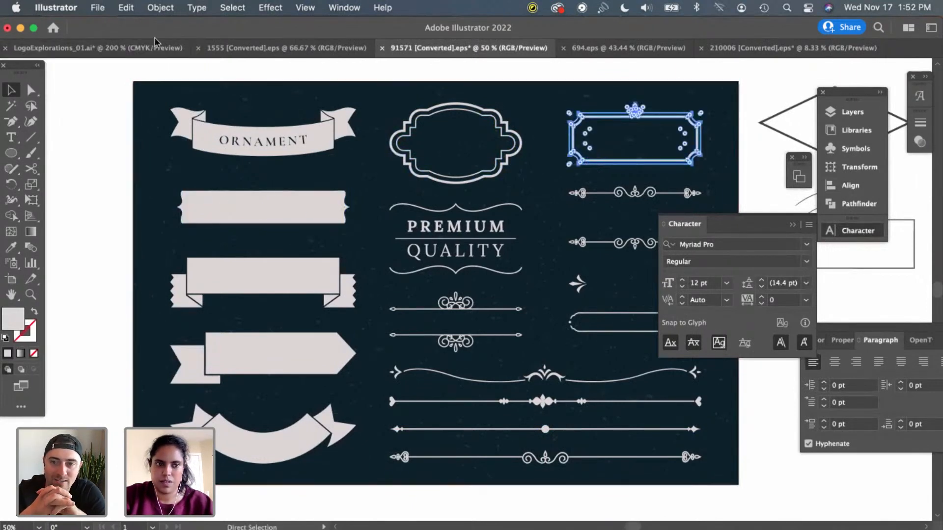
click(153, 49)
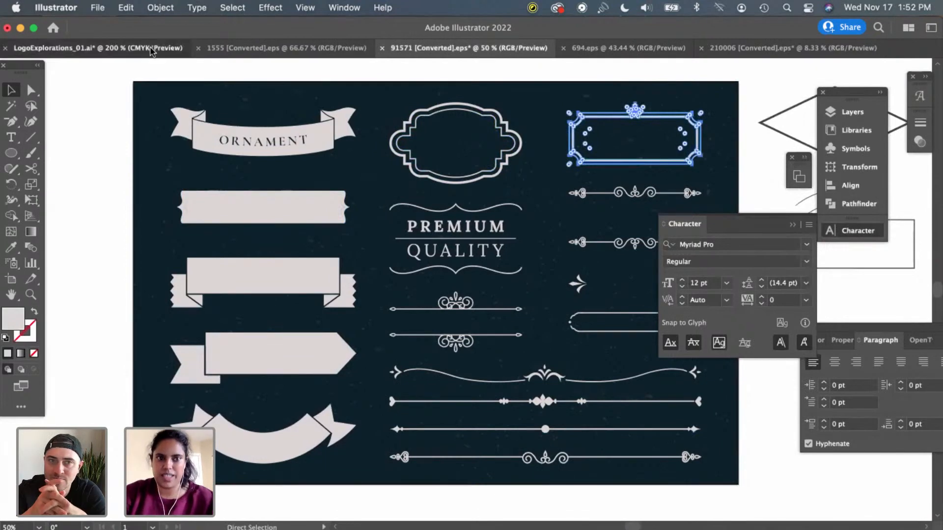
scroll(560, 396, down, 3)
scroll(560, 397, right, 2)
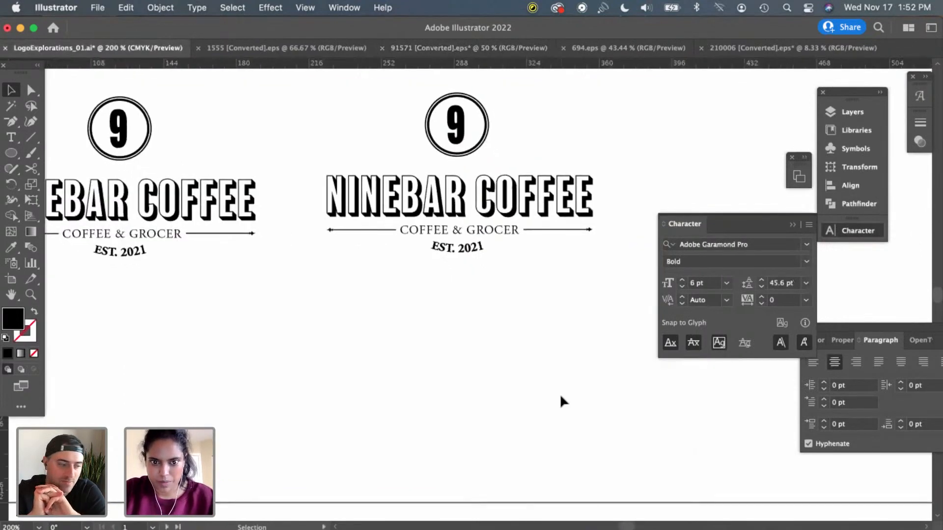
Paste the ornamental frame, scale it down proportionally and place it just below the duplicated logo
key(cmd+v)
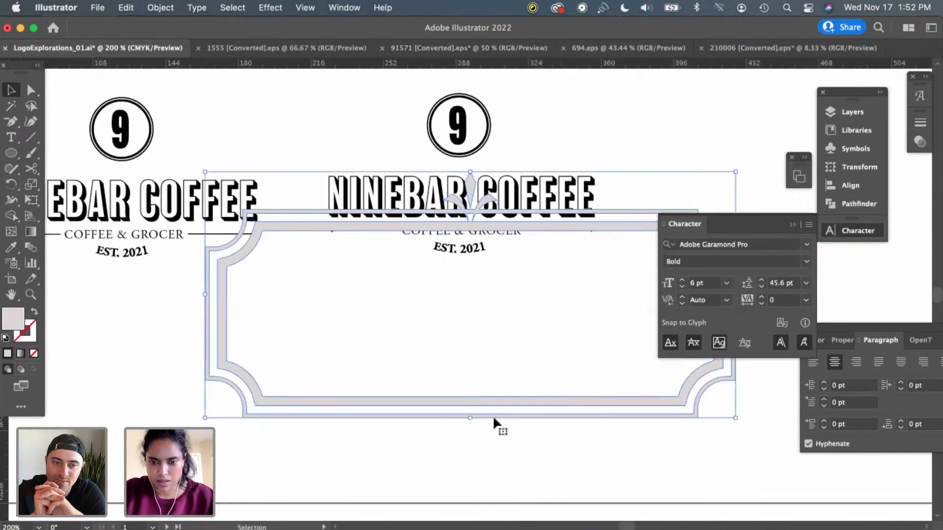
drag(471, 418, 500, 400)
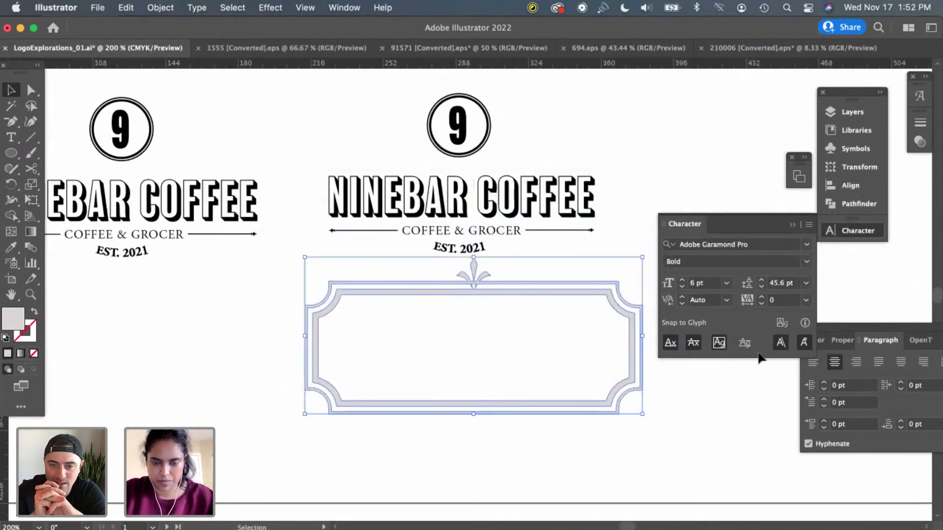
click(696, 419)
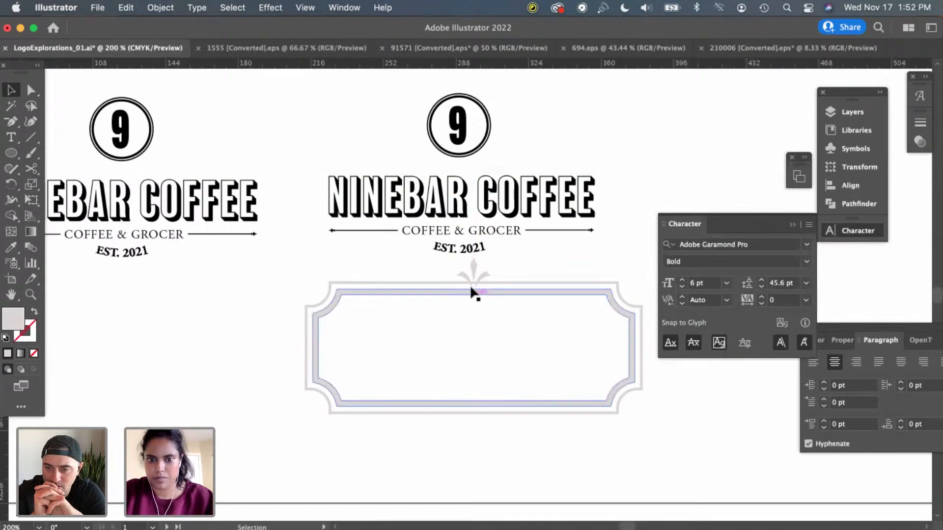
Delete the finial and the thin outer outline from the pasted ornamental frame, keeping only the thick notched border
click(471, 268)
double_click(471, 269)
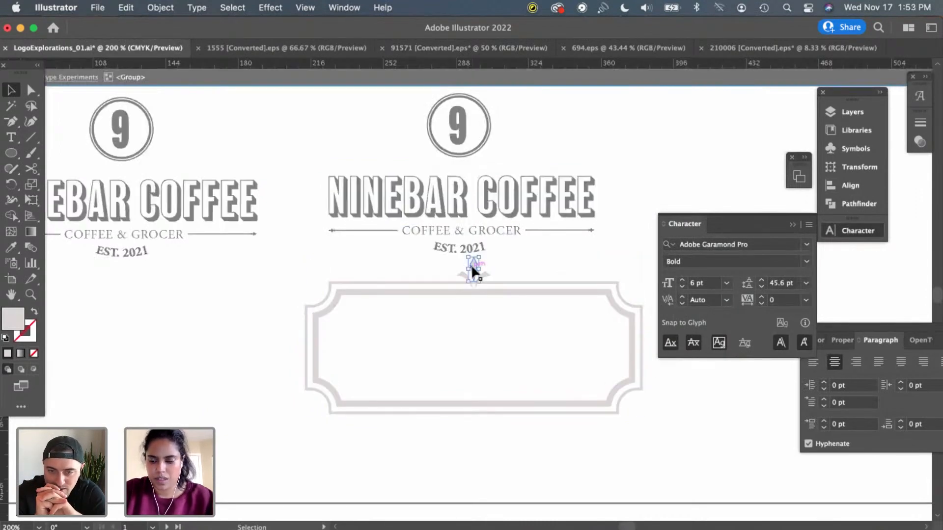
key(Delete)
click(484, 271)
key(Delete)
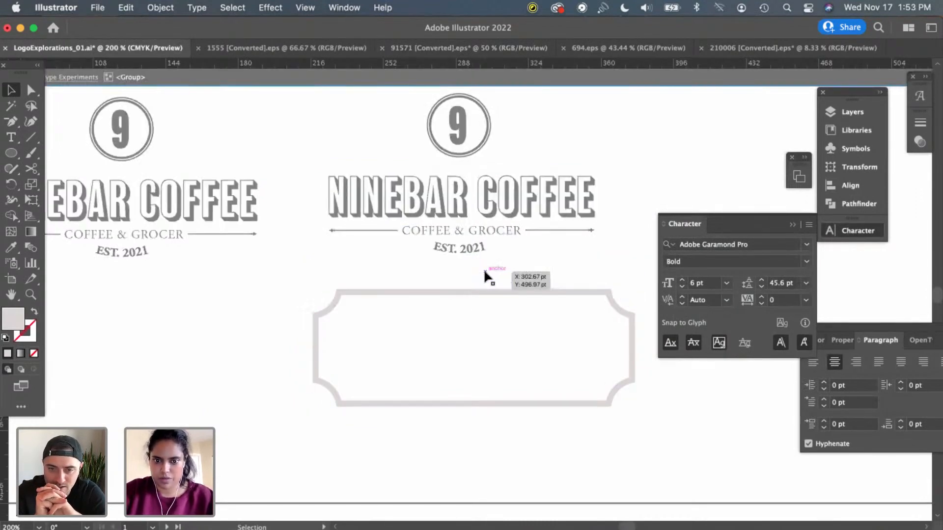
click(472, 292)
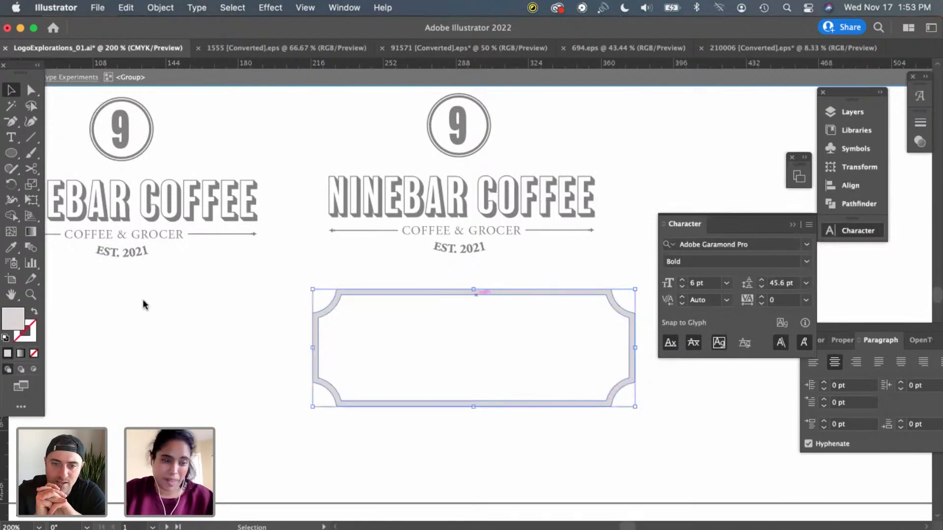
double_click(16, 319)
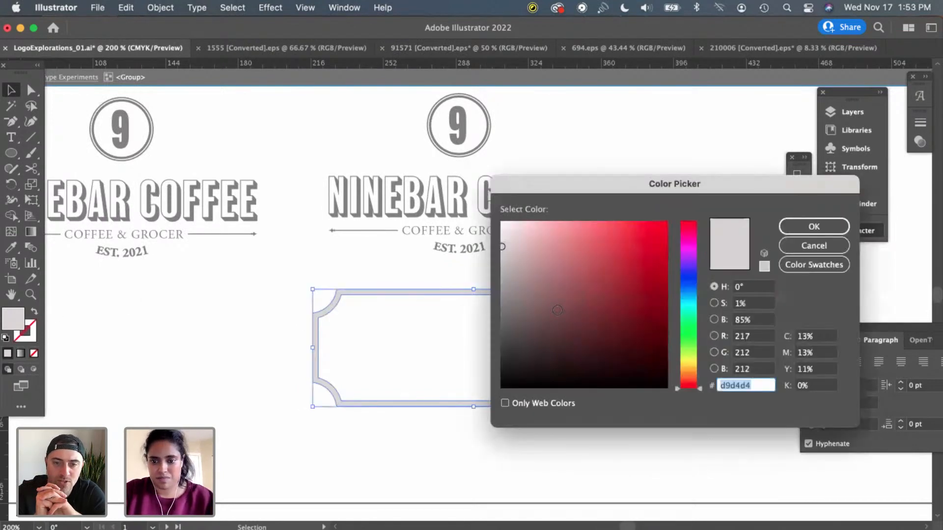
click(832, 245)
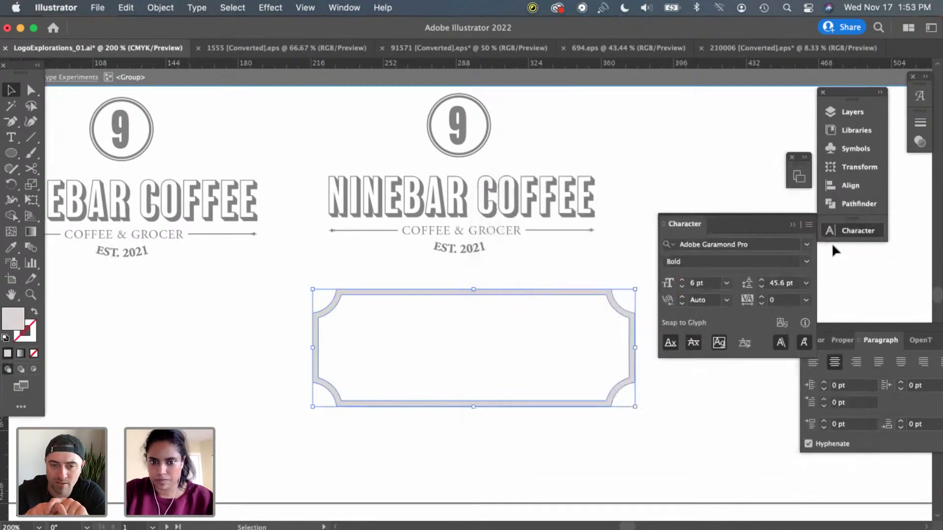
Isolate the inner contour of the thick border's compound path, copy it and paste the copy
double_click(502, 291)
click(502, 291)
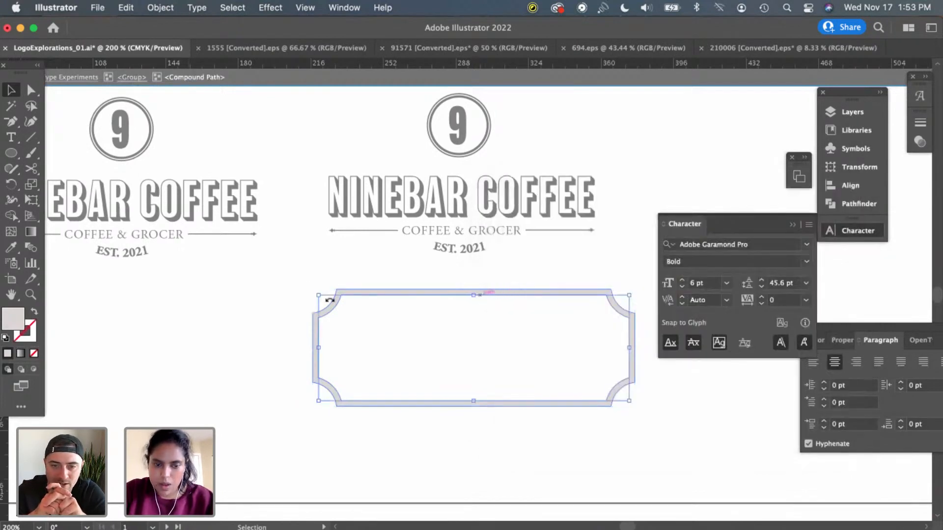
double_click(9, 324)
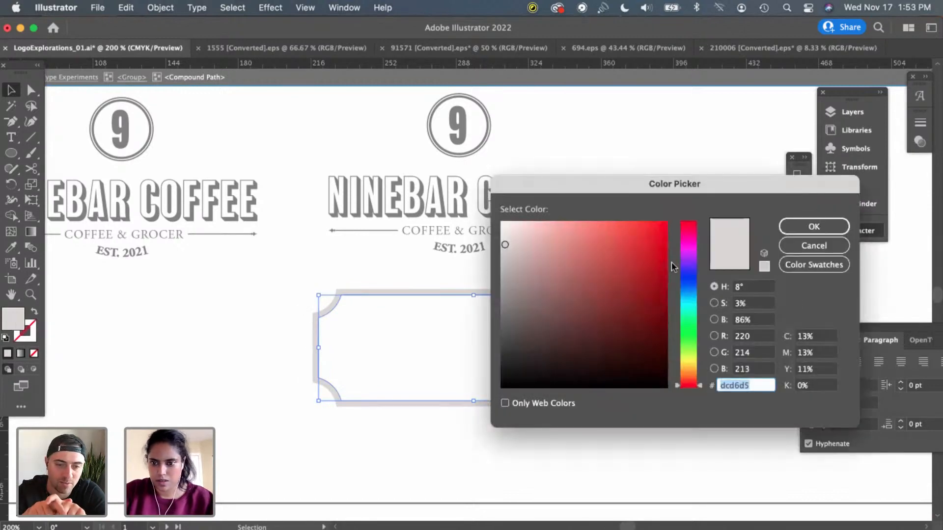
click(810, 246)
key(a)
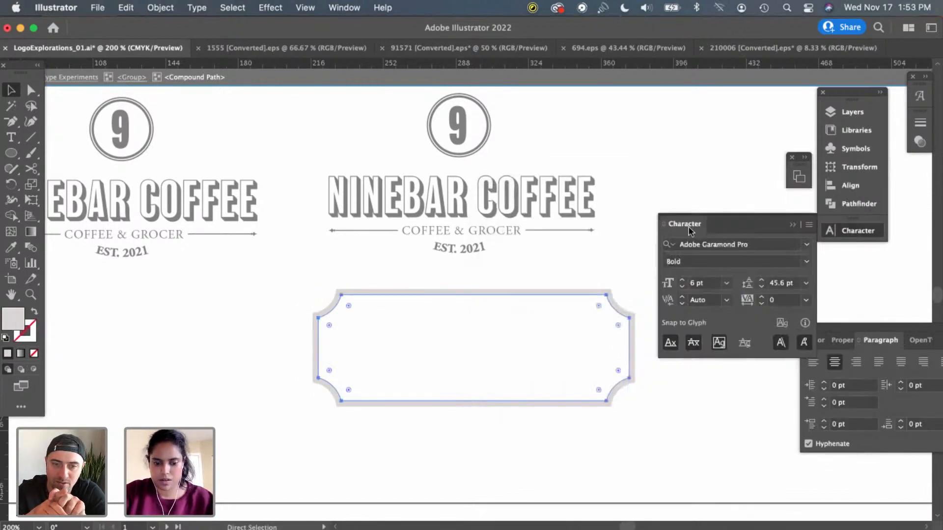
key(super+v)
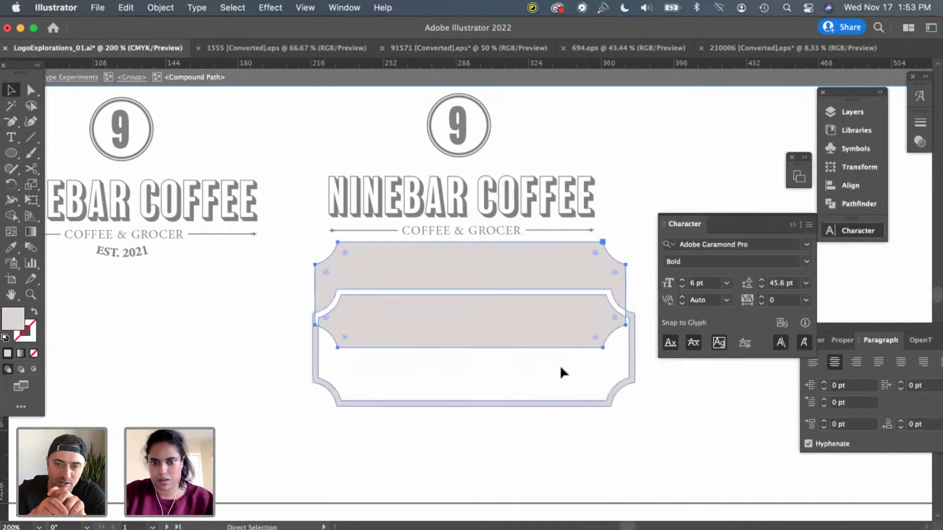
Try deleting the original border inside the compound path, undo that, and remove the pasted copy instead
key(v)
click(560, 406)
key(Delete)
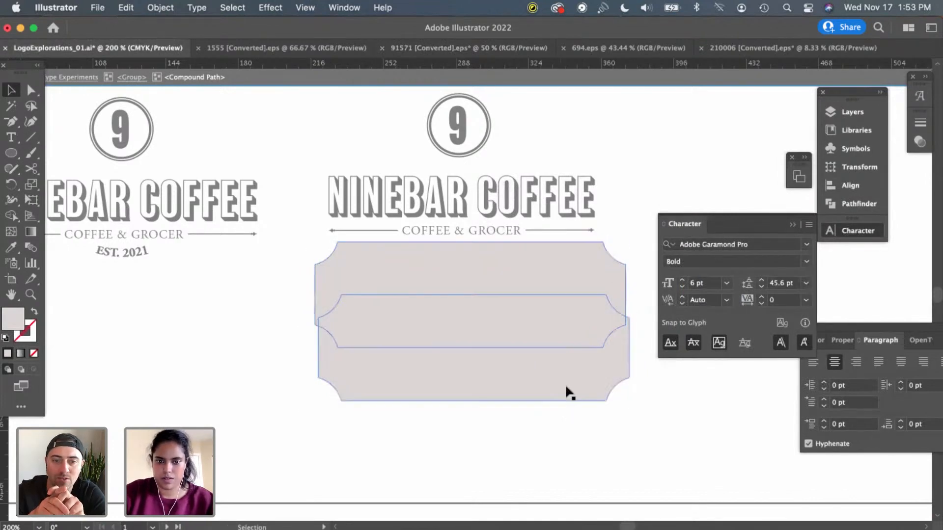
key(super+z)
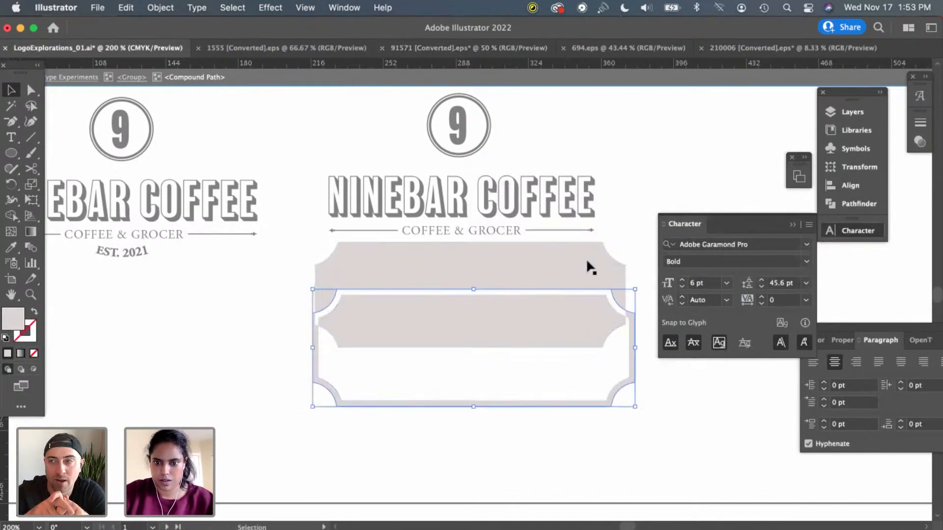
click(587, 262)
key(Delete)
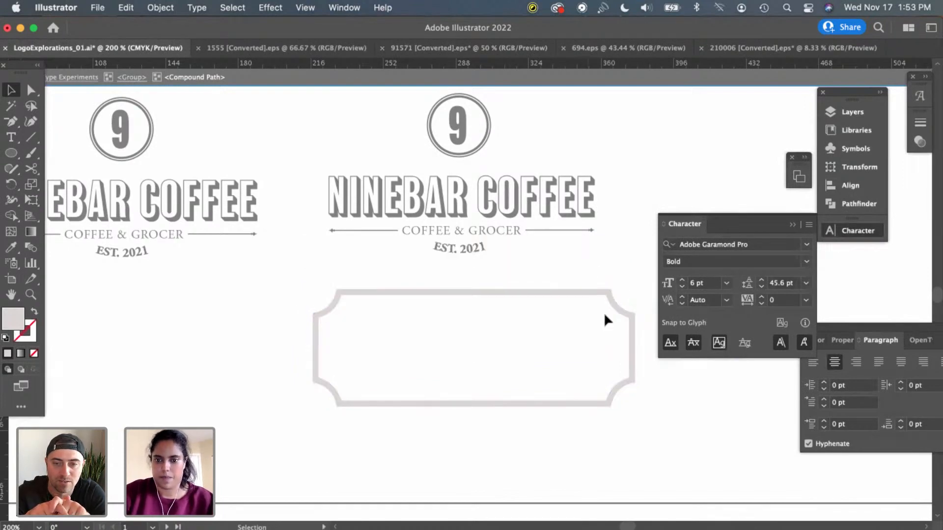
Exit isolation mode, paste the copied inner contour as a separate solid plaque, and delete the original border
scroll(603, 311, right, 5)
key(Escape)
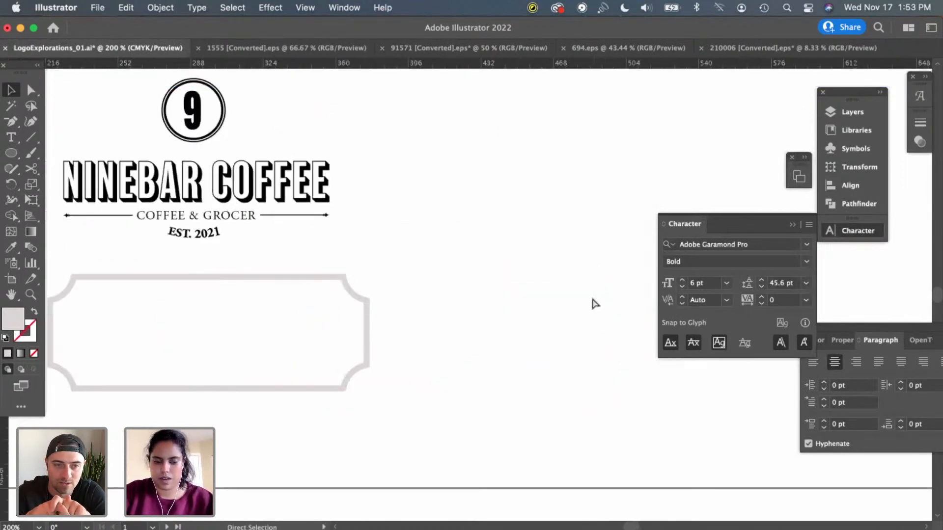
key(super+v)
click(346, 387)
key(Delete)
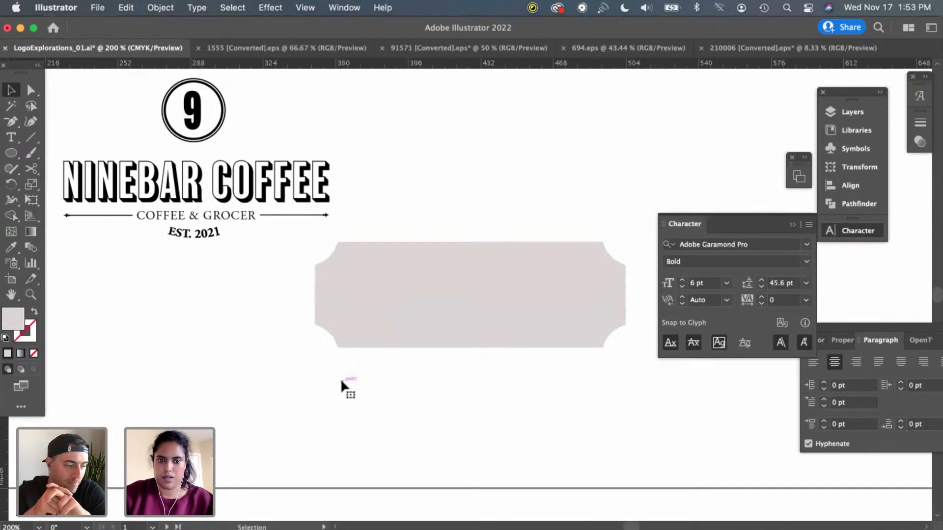
Fill the notched plaque with black, hex 000000
click(452, 323)
double_click(14, 324)
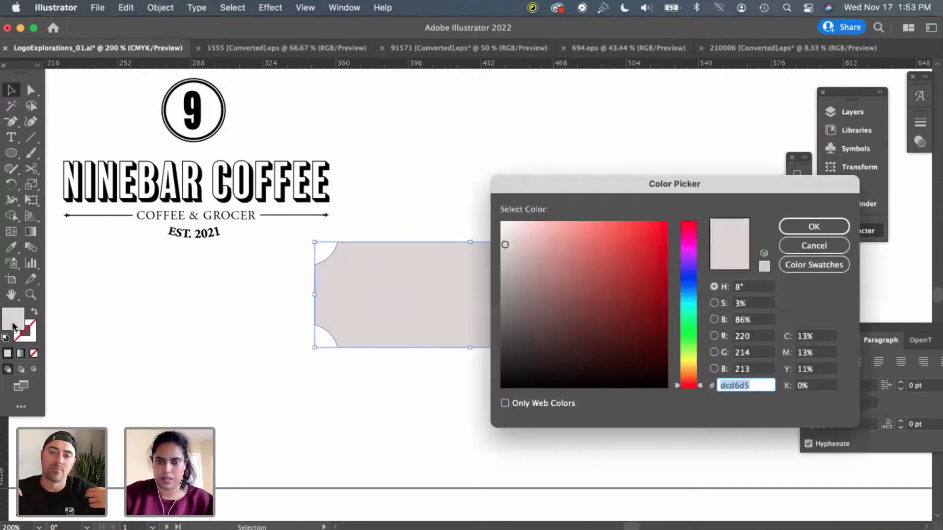
text(000000)
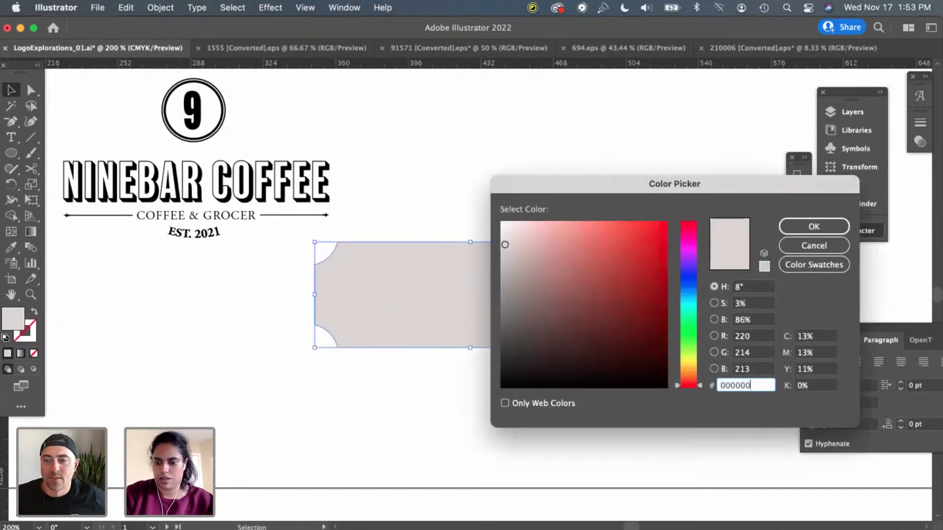
key(Return)
click(381, 405)
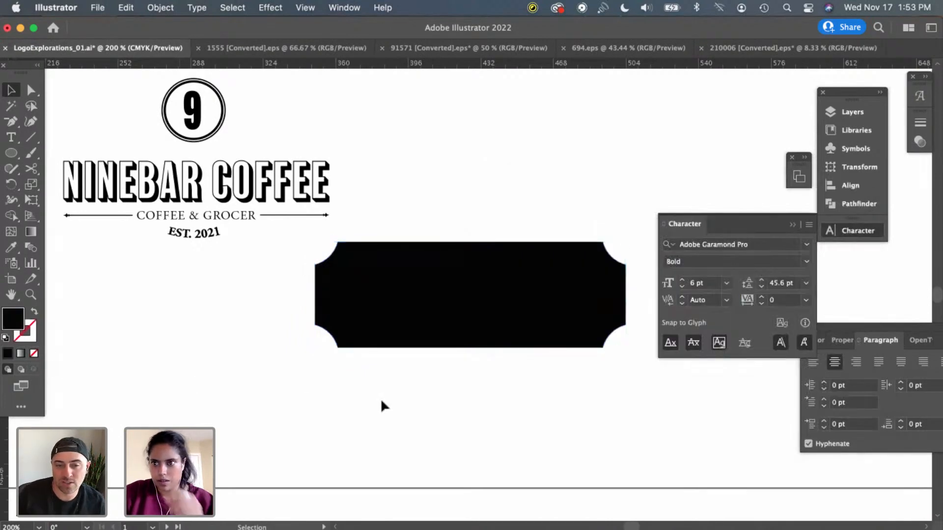
Move the black plaque below the duplicated logo and scale it down proportionally to just over a third of its size
scroll(381, 406, left, 8)
drag(508, 344, 299, 381)
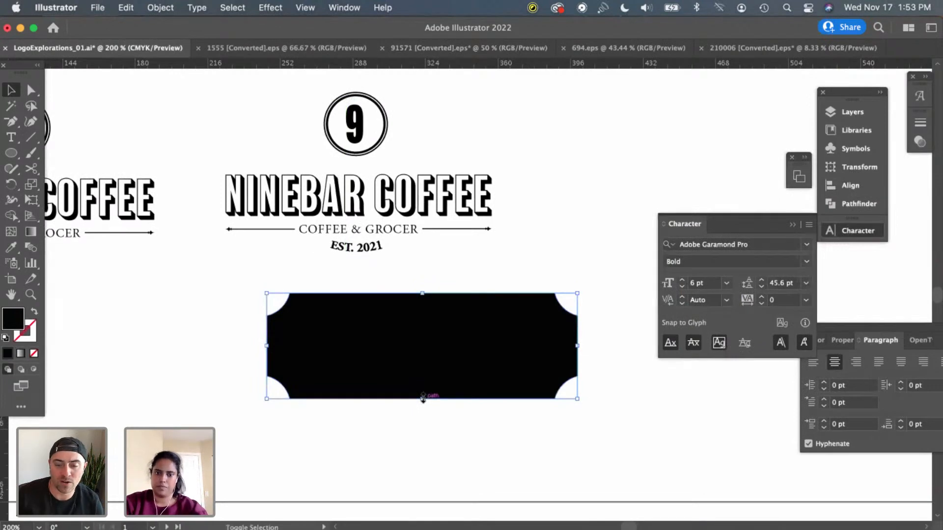
drag(425, 399, 419, 335)
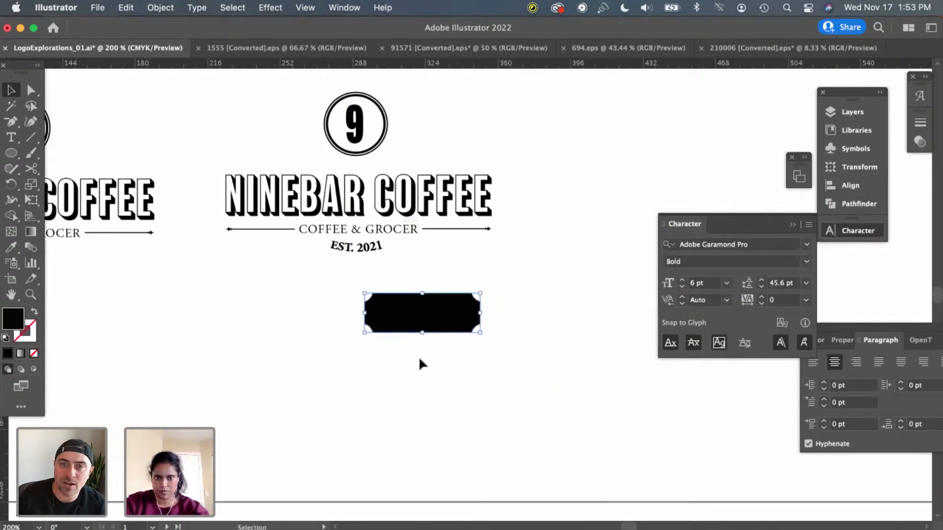
Deselect the black plaque and save the logo document
click(418, 356)
scroll(426, 363, left, 6)
scroll(427, 363, up, 2)
key(a)
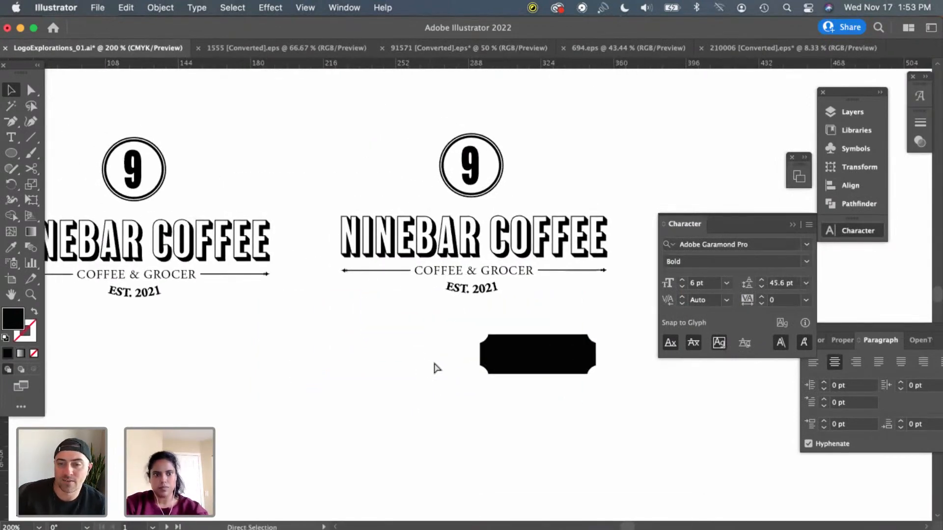
key(super+s)
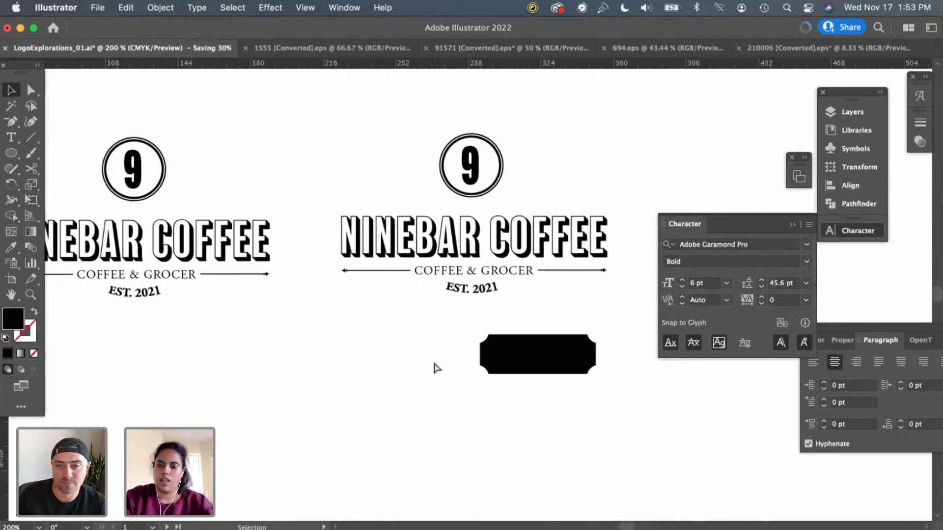
Review all the logo variations together on the artboard, comparing the new plaque variation with the badge, circular and diamond designs
key(super+minus)
key(super+minus)
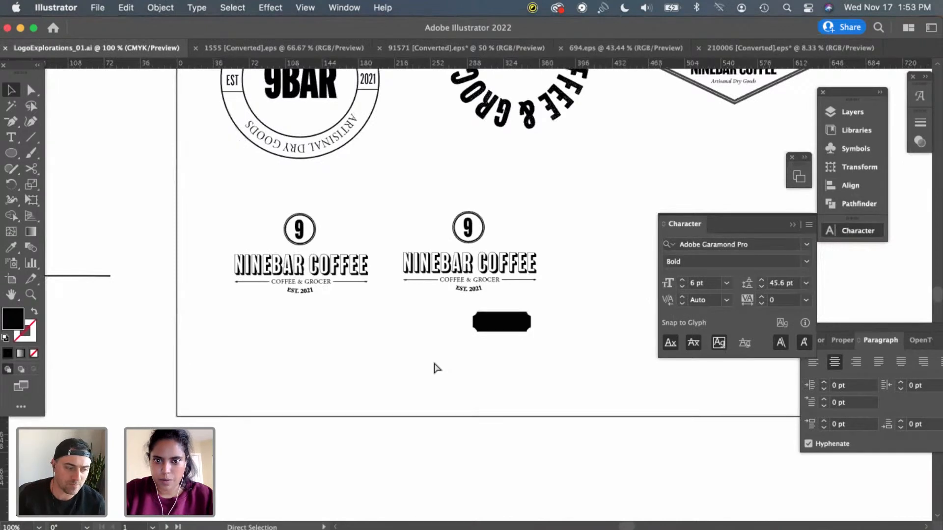
key(super+minus)
key(v)
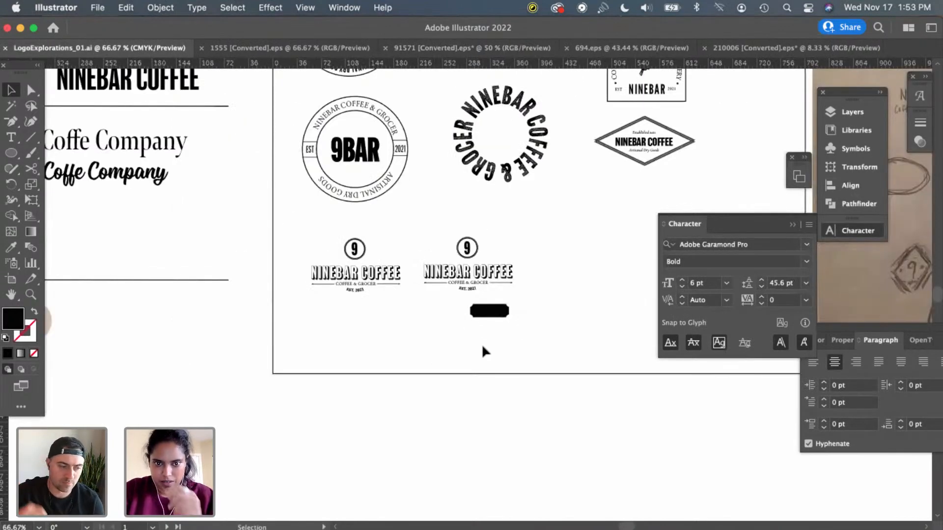
scroll(484, 351, up, 10)
scroll(483, 351, right, 4)
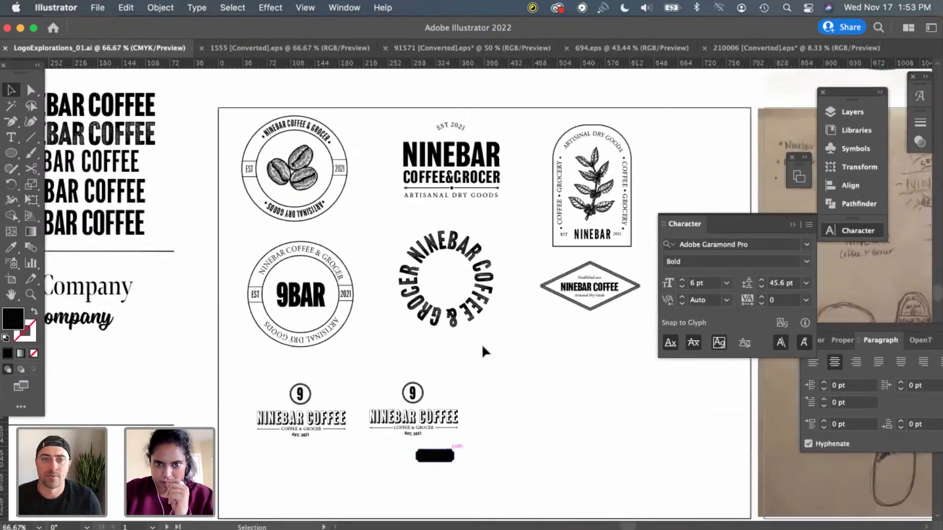
scroll(483, 351, down, 3)
scroll(484, 351, left, 1)
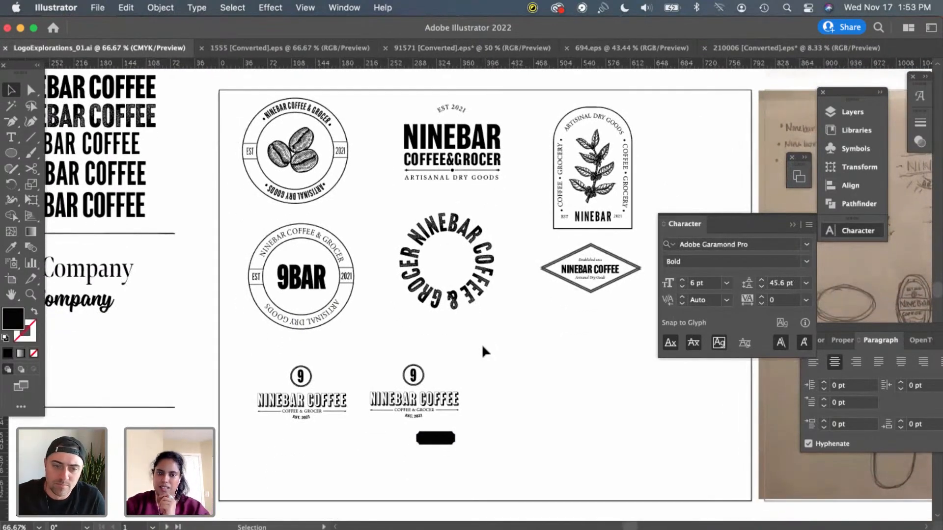
key(a)
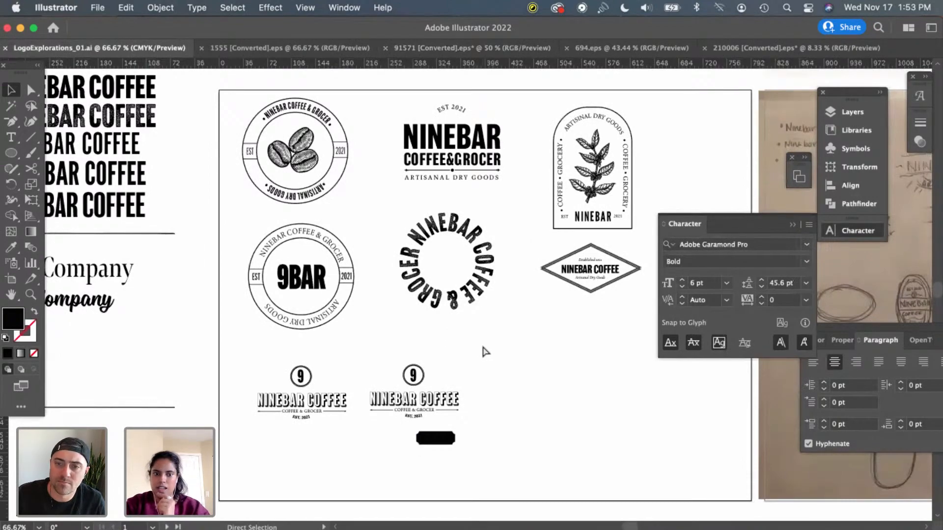
key(super+equal)
scroll(484, 351, left, 2)
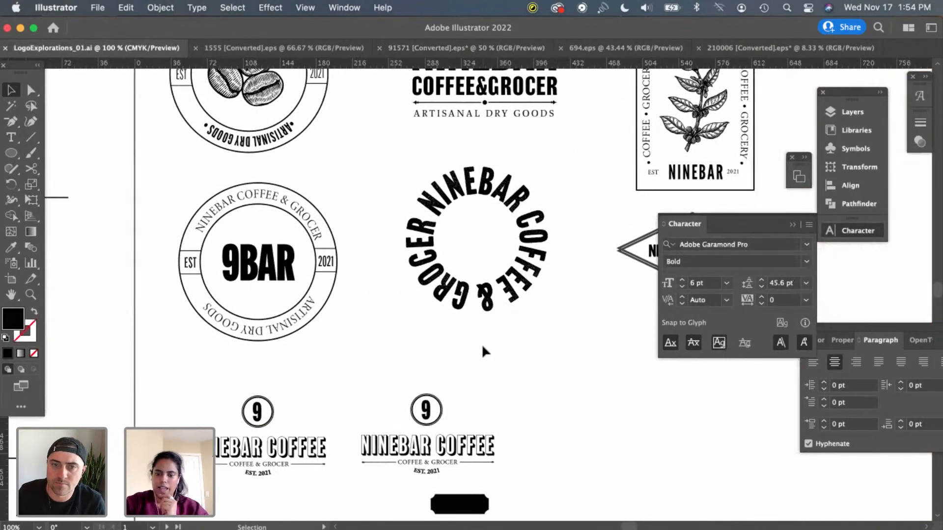
key(super+minus)
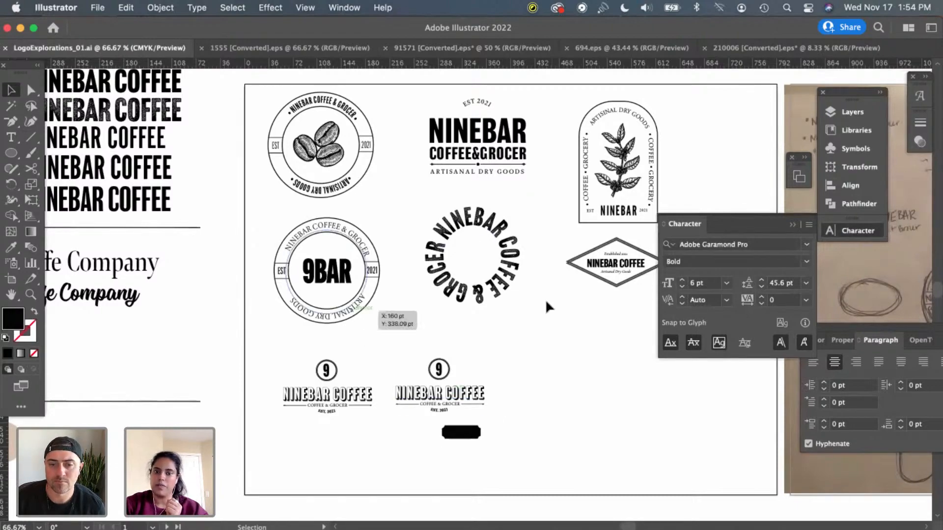
Examine the pencil sketches, the Coffe Company type samples and the colour palette circles beside the logo artboard
scroll(589, 428, right, 8)
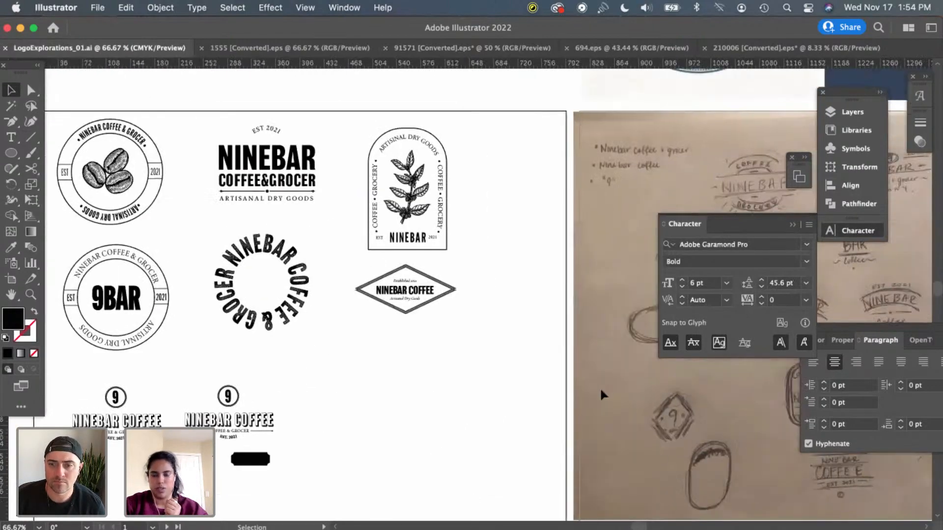
scroll(486, 394, left, 15)
scroll(486, 395, down, 4)
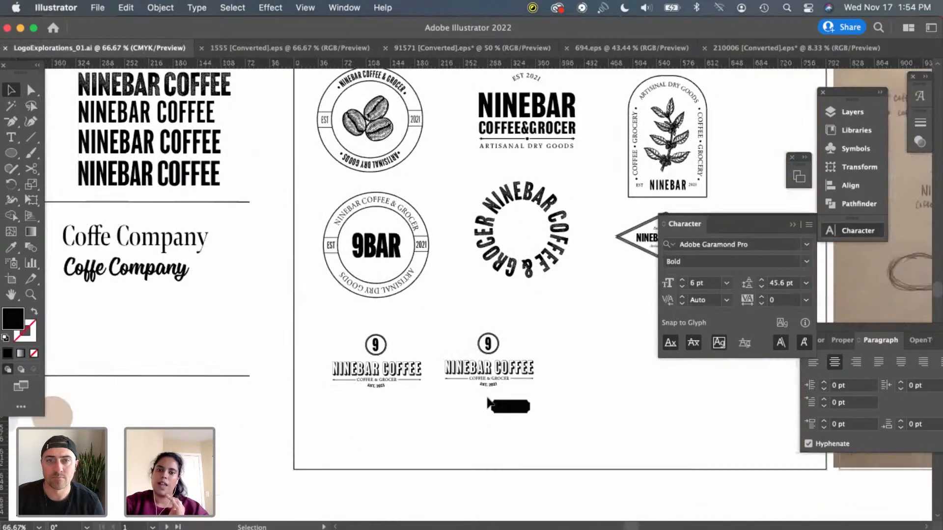
scroll(486, 394, left, 13)
scroll(486, 395, down, 4)
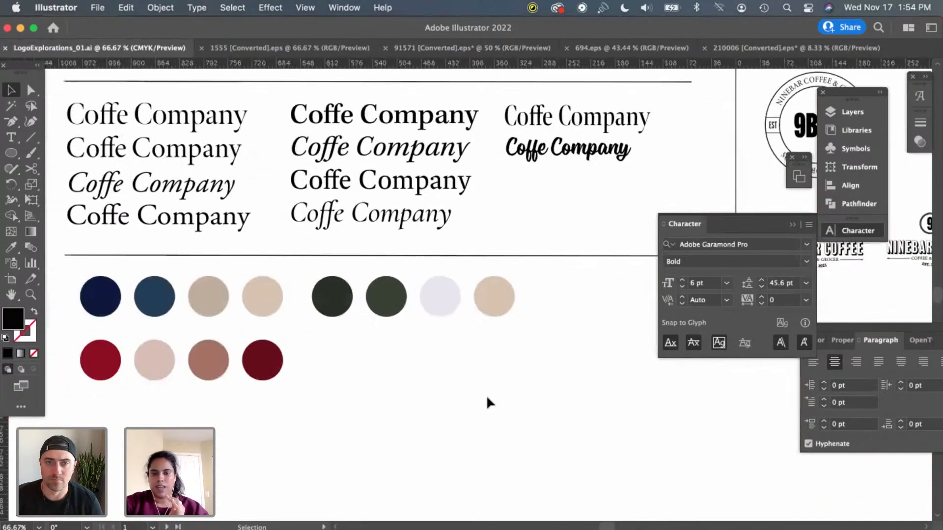
scroll(486, 394, left, 2)
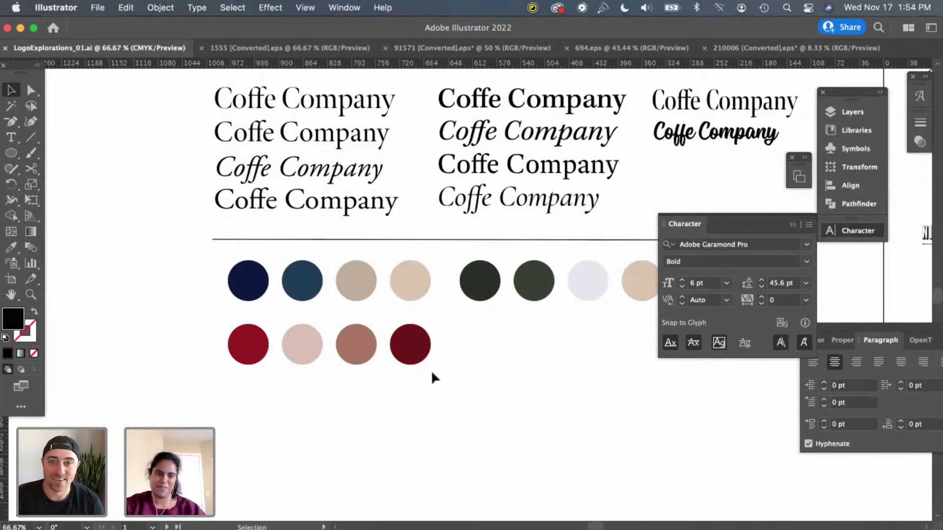
scroll(426, 393, right, 5)
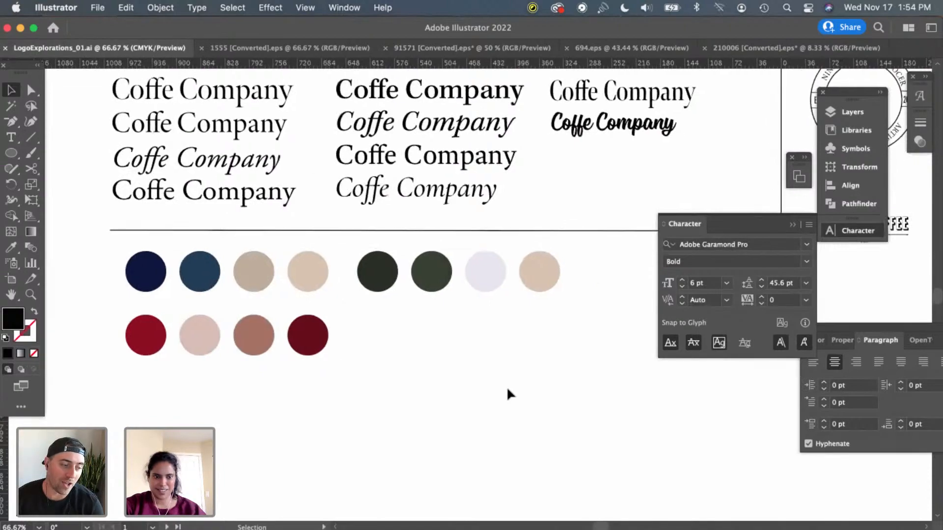